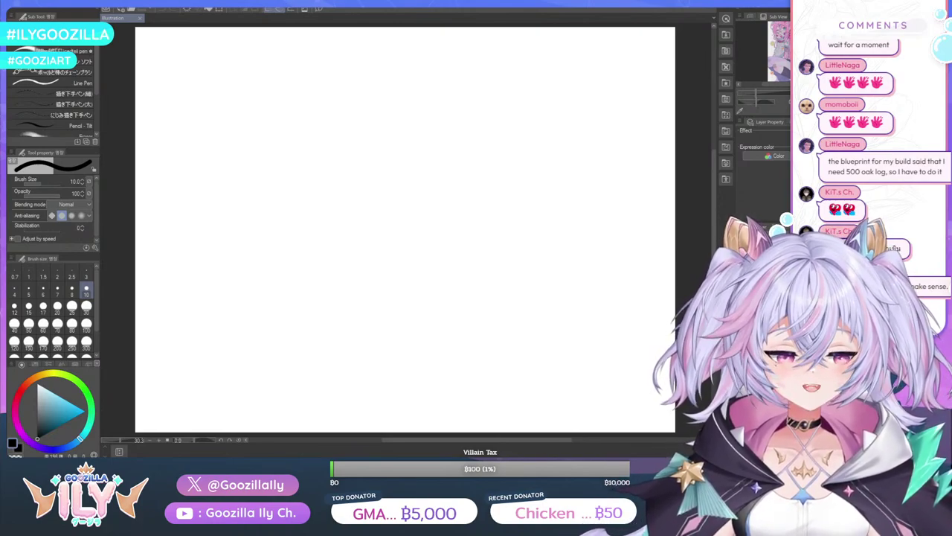
# Undo a test stroke, then hand-letter the word 'Imagination' across the canvas
pyautogui.scroll(3, 402, 144)
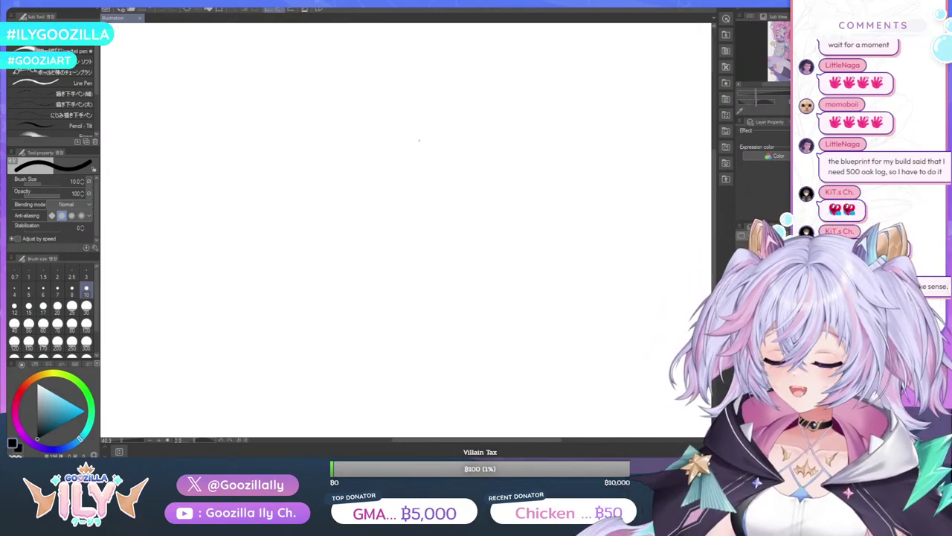
pyautogui.moveTo(419, 140)
pyautogui.mouseDown()
pyautogui.moveTo(407, 163)
pyautogui.moveTo(419, 171)
pyautogui.mouseUp()
pyautogui.hotkey('ctrl', 'z')
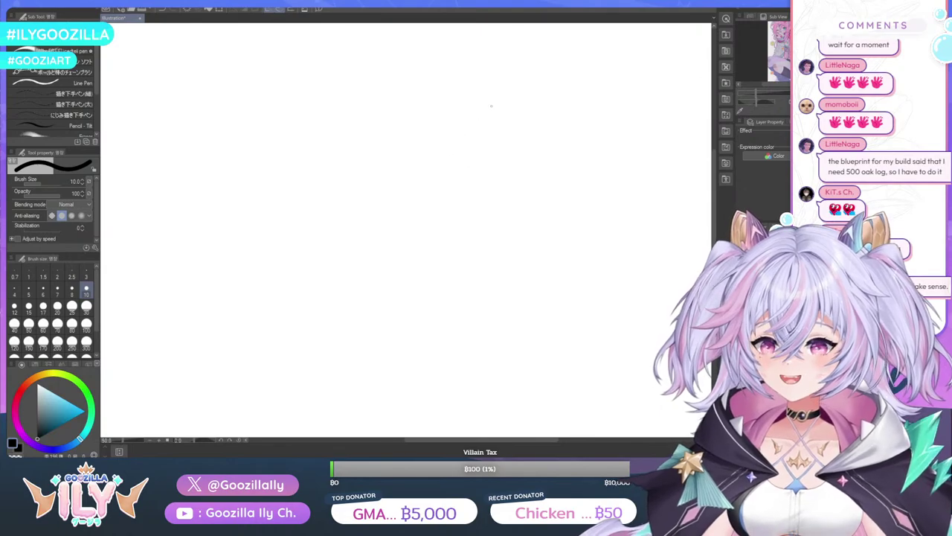
pyautogui.scroll(-3, 412, 201)
pyautogui.scroll(3, 444, 195)
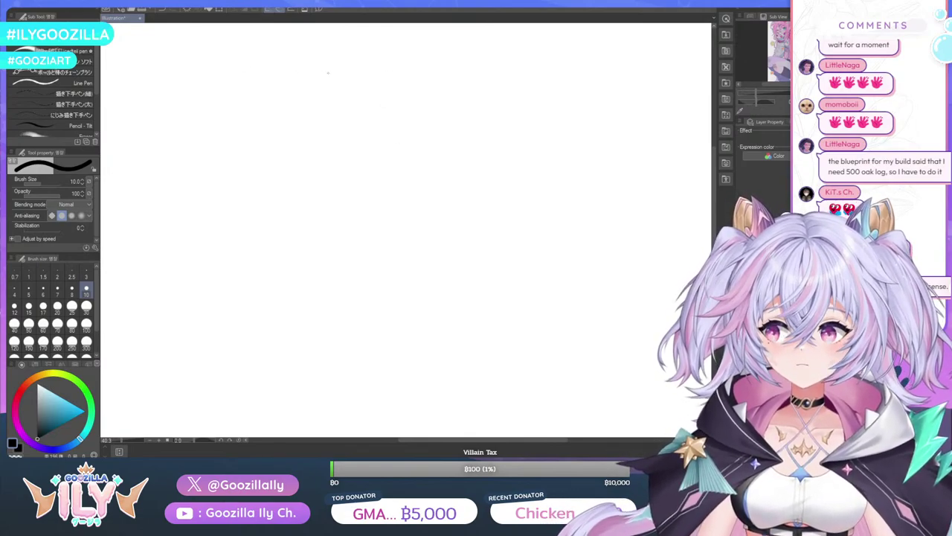
pyautogui.moveTo(267, 70)
pyautogui.mouseDown()
pyautogui.moveTo(267, 108)
pyautogui.moveTo(283, 92)
pyautogui.moveTo(298, 104)
pyautogui.mouseUp()
pyautogui.moveTo(311, 91)
pyautogui.mouseDown()
pyautogui.moveTo(320, 116)
pyautogui.moveTo(341, 101)
pyautogui.moveTo(380, 100)
pyautogui.mouseUp()
pyautogui.click(340, 88)
pyautogui.moveTo(386, 75); pyautogui.dragTo(389, 99)
pyautogui.moveTo(379, 84)
pyautogui.mouseDown()
pyautogui.moveTo(396, 82)
pyautogui.moveTo(400, 97)
pyautogui.mouseUp()
pyautogui.moveTo(413, 83); pyautogui.dragTo(415, 85)
pyautogui.moveTo(421, 94); pyautogui.dragTo(437, 92)
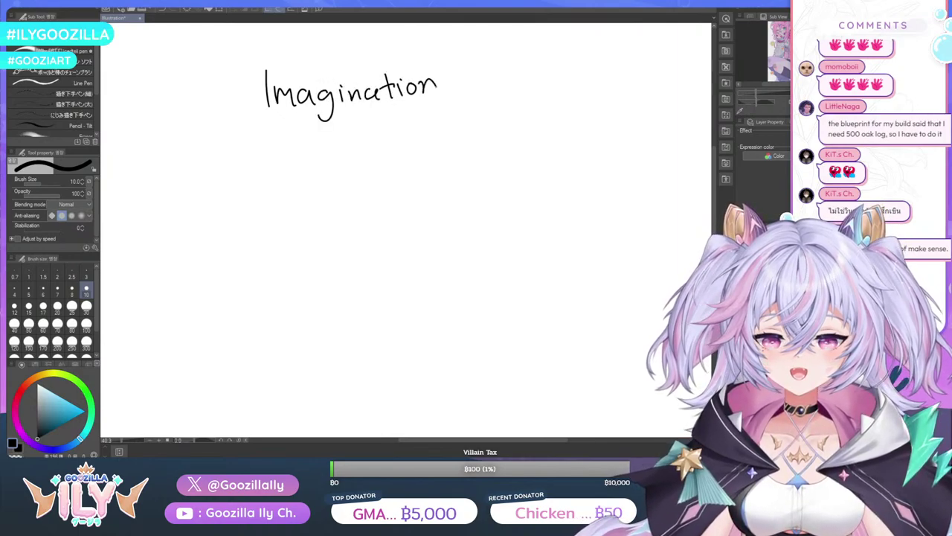
# Add sparkle stars and accent strokes around 'Imagination', then clear the whole doodle
pyautogui.moveTo(468, 62); pyautogui.dragTo(468, 97)
pyautogui.moveTo(468, 97)
pyautogui.mouseDown()
pyautogui.moveTo(447, 86)
pyautogui.moveTo(467, 64)
pyautogui.mouseUp()
pyautogui.moveTo(251, 57); pyautogui.dragTo(239, 95)
pyautogui.moveTo(240, 96); pyautogui.dragTo(231, 68)
pyautogui.moveTo(231, 69)
pyautogui.mouseDown()
pyautogui.moveTo(251, 75)
pyautogui.moveTo(213, 71)
pyautogui.mouseUp()
pyautogui.moveTo(195, 83); pyautogui.dragTo(205, 87)
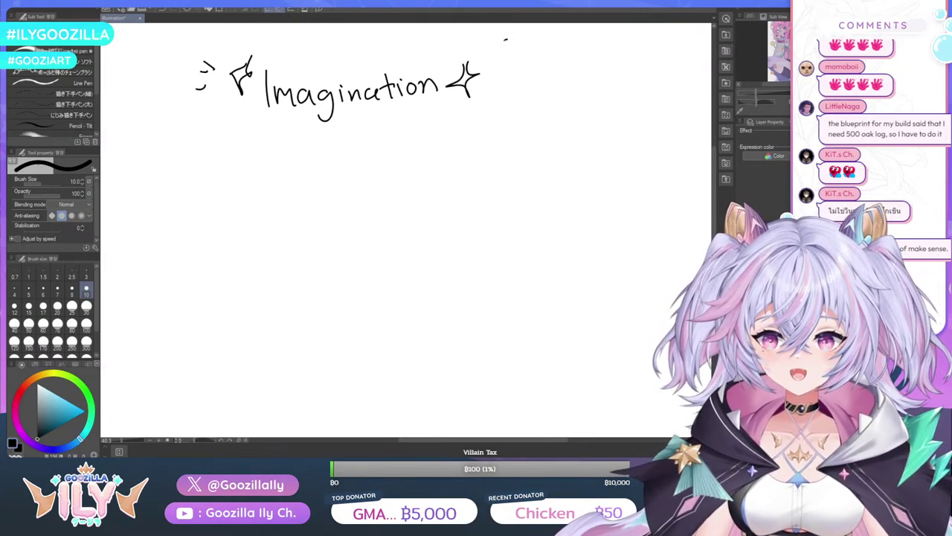
pyautogui.moveTo(495, 45); pyautogui.dragTo(508, 40)
pyautogui.moveTo(503, 58); pyautogui.dragTo(516, 67)
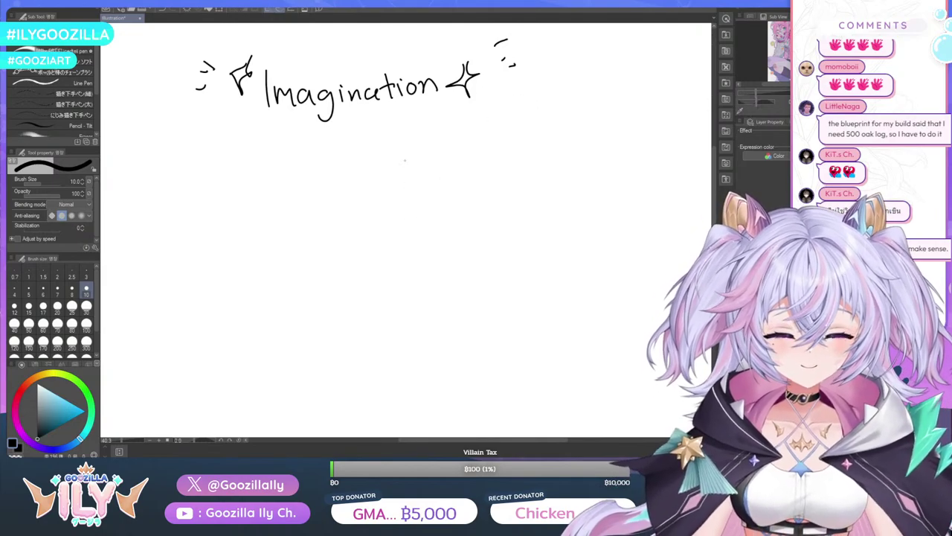
pyautogui.press('Delete')
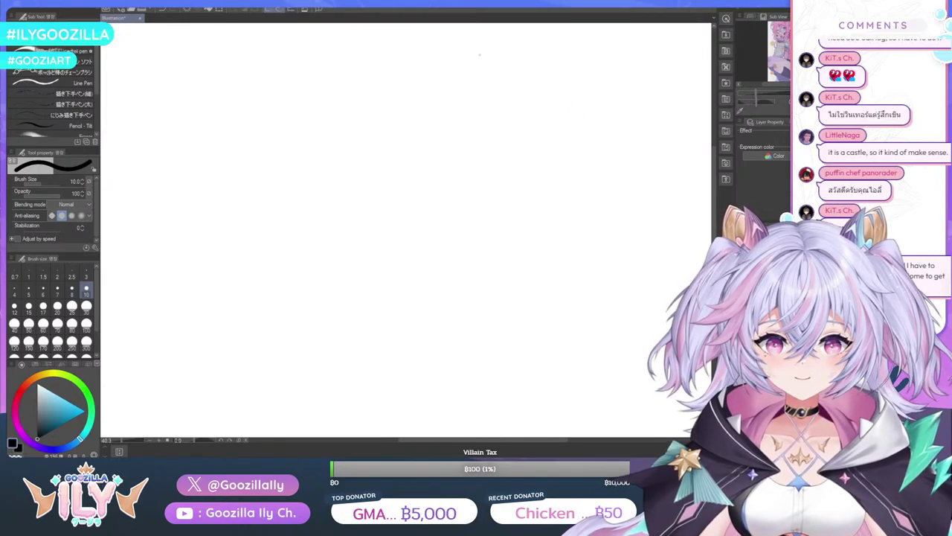
# Handwrite the title 'Exia' near the top of the canvas
pyautogui.moveTo(483, 49)
pyautogui.mouseDown()
pyautogui.moveTo(474, 64)
pyautogui.moveTo(485, 63)
pyautogui.mouseUp()
pyautogui.moveTo(473, 56)
pyautogui.mouseDown()
pyautogui.moveTo(491, 62)
pyautogui.moveTo(483, 63)
pyautogui.mouseUp()
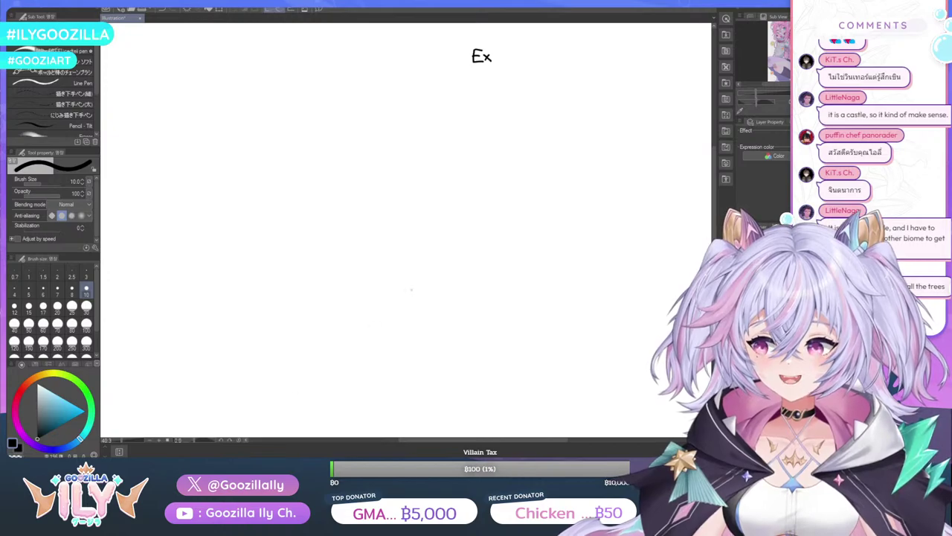
pyautogui.moveTo(505, 56); pyautogui.dragTo(508, 61)
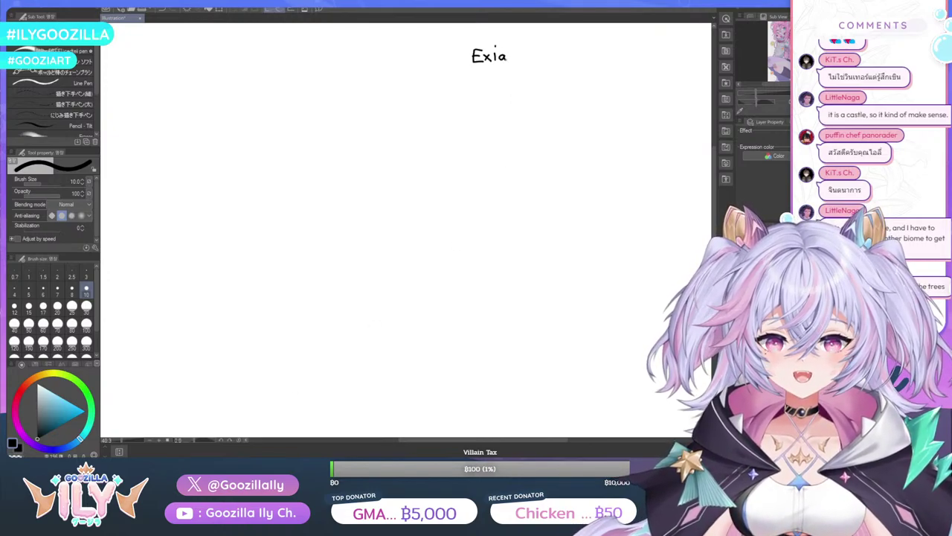
pyautogui.scroll(-1, 496, 112)
pyautogui.scroll(3, 513, 126)
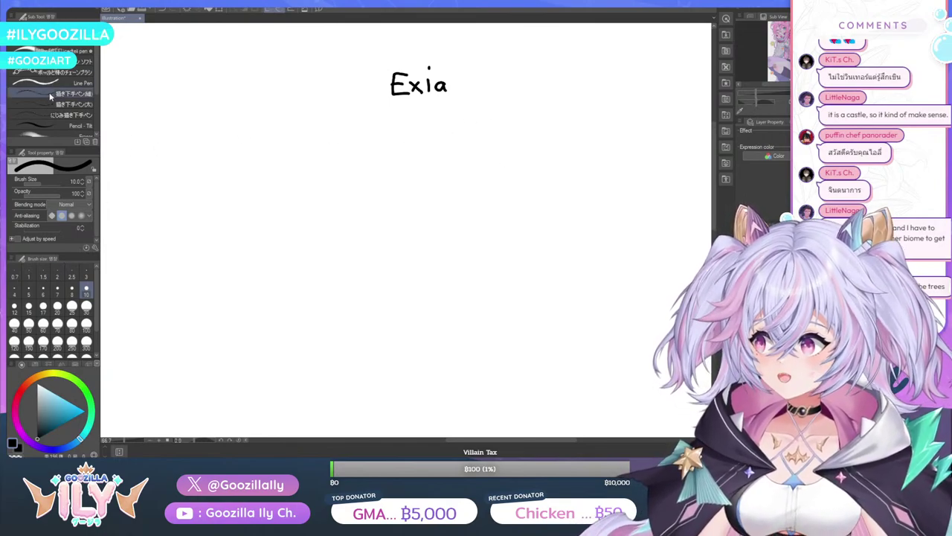
# Use the thin 描き下手ペン(細) pen at size 17 for a curve below Exia
pyautogui.click(49, 104)
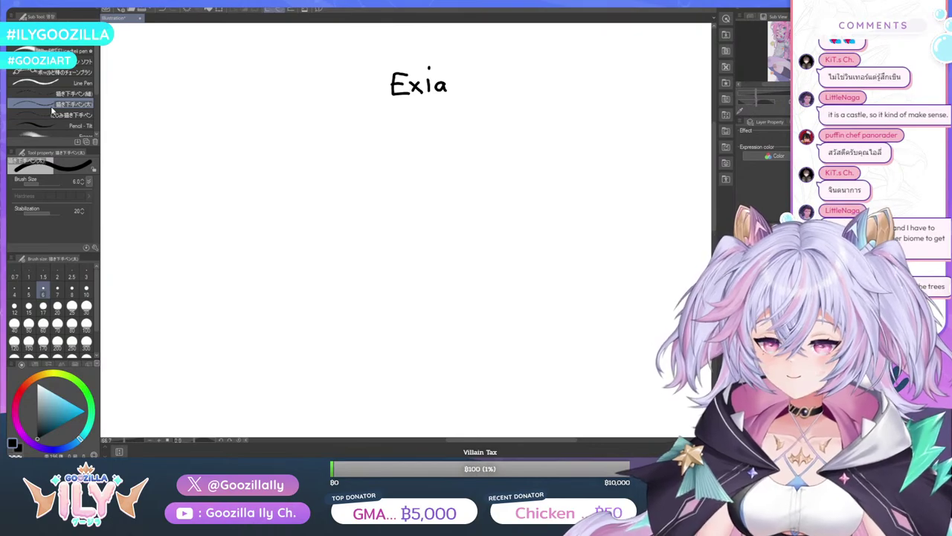
pyautogui.click(51, 94)
pyautogui.moveTo(453, 125); pyautogui.dragTo(391, 154)
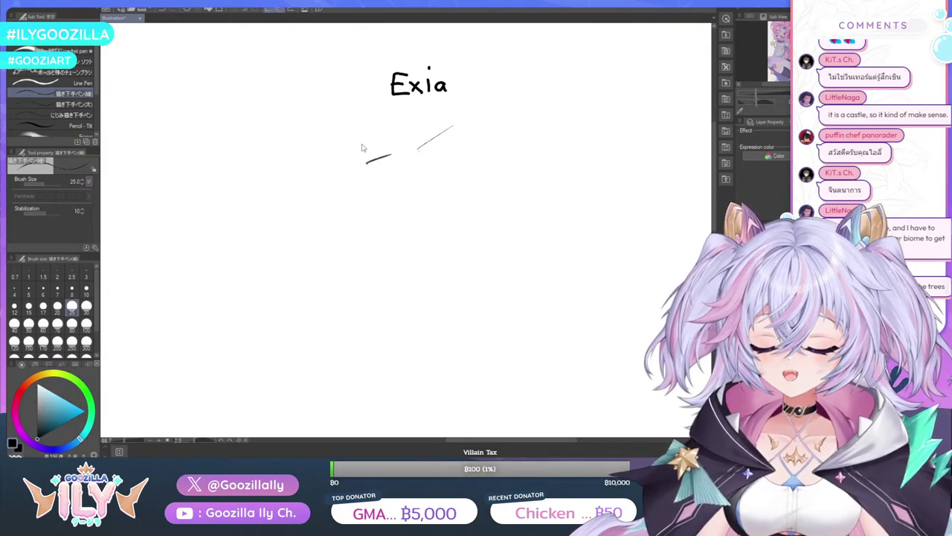
pyautogui.hotkey('ctrl', 'z')
pyautogui.hotkey('ctrl', 'z')
pyautogui.moveTo(439, 138)
pyautogui.mouseDown()
pyautogui.moveTo(404, 126)
pyautogui.moveTo(421, 168)
pyautogui.mouseUp()
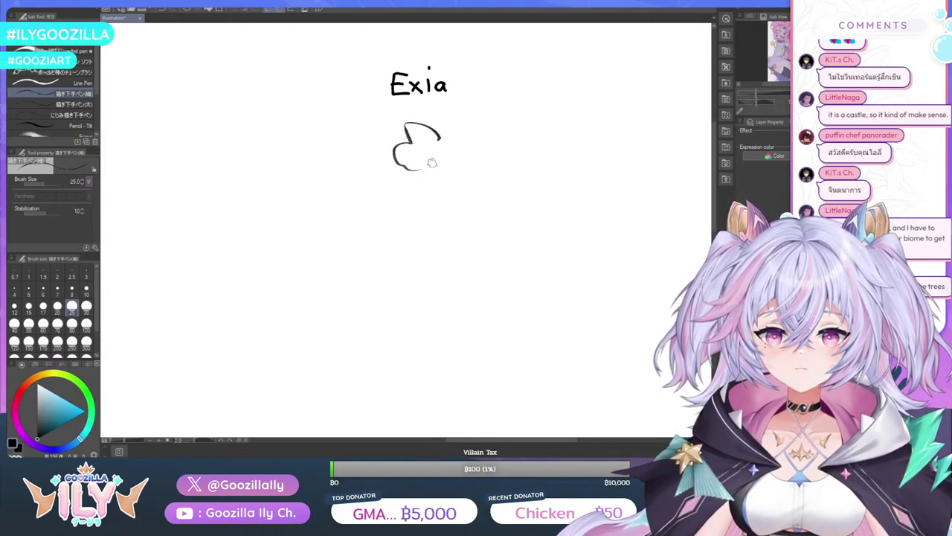
pyautogui.press('Delete')
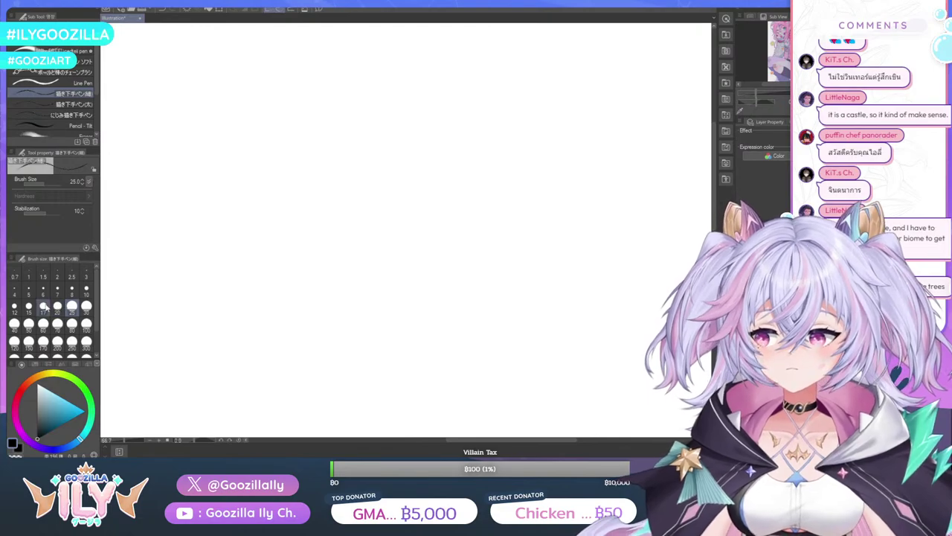
pyautogui.click(42, 305)
pyautogui.scroll(-2, 473, 154)
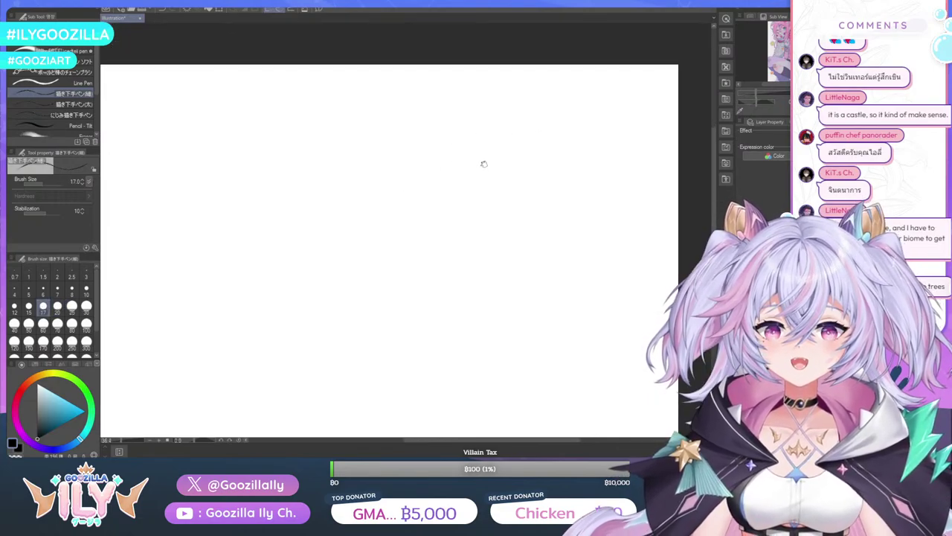
pyautogui.click(163, 10)
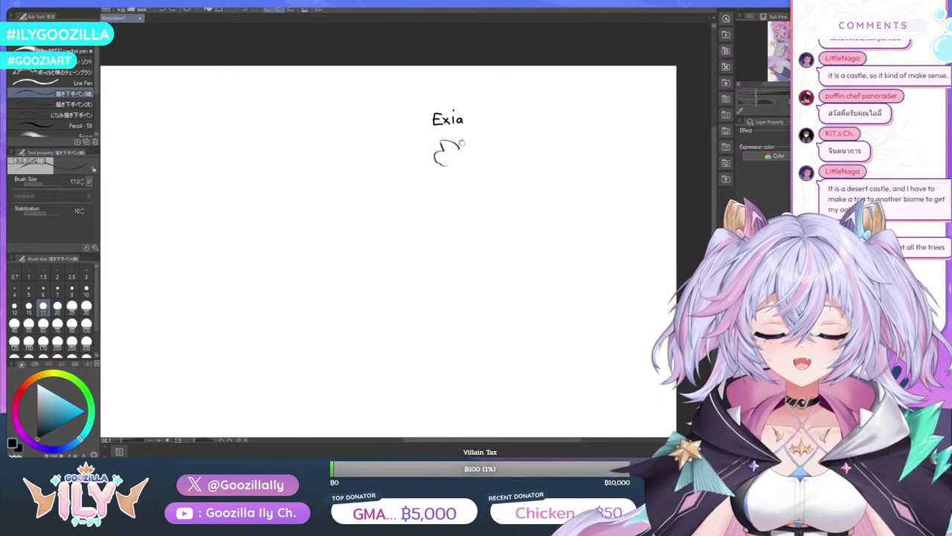
# Undo the strokes below Exia and remove the Exia title from the canvas
pyautogui.hotkey('ctrl', 'z')
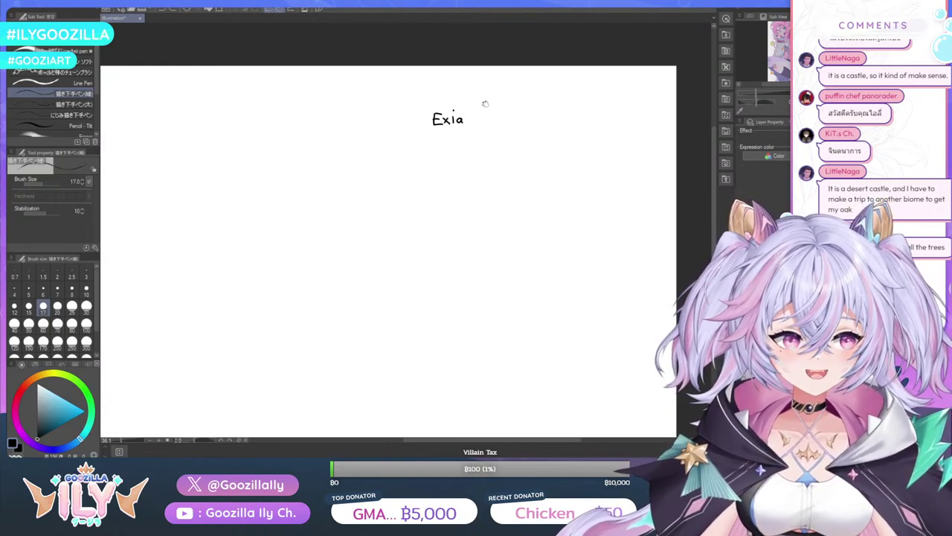
pyautogui.scroll(3, 484, 104)
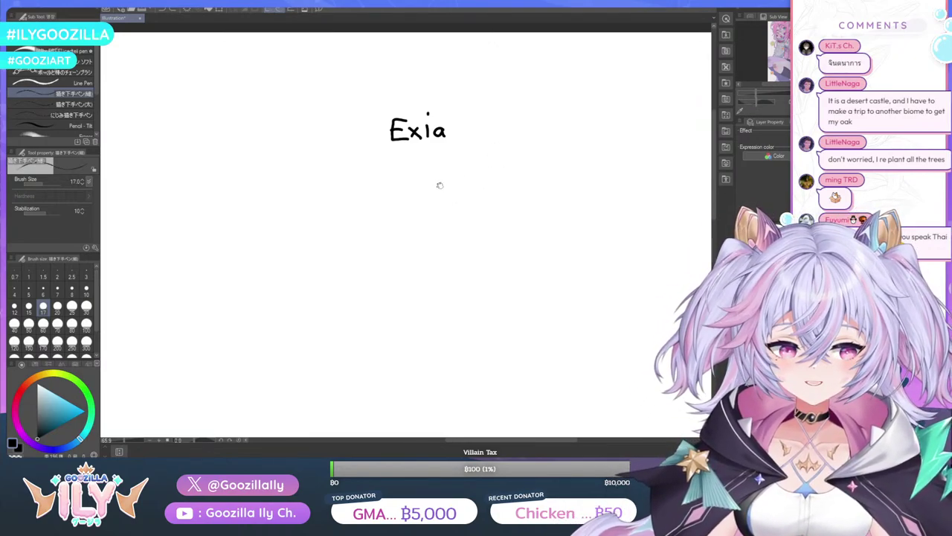
pyautogui.moveTo(442, 184)
pyautogui.mouseDown()
pyautogui.moveTo(414, 176)
pyautogui.moveTo(409, 210)
pyautogui.moveTo(410, 187)
pyautogui.moveTo(419, 229)
pyautogui.moveTo(450, 208)
pyautogui.mouseUp()
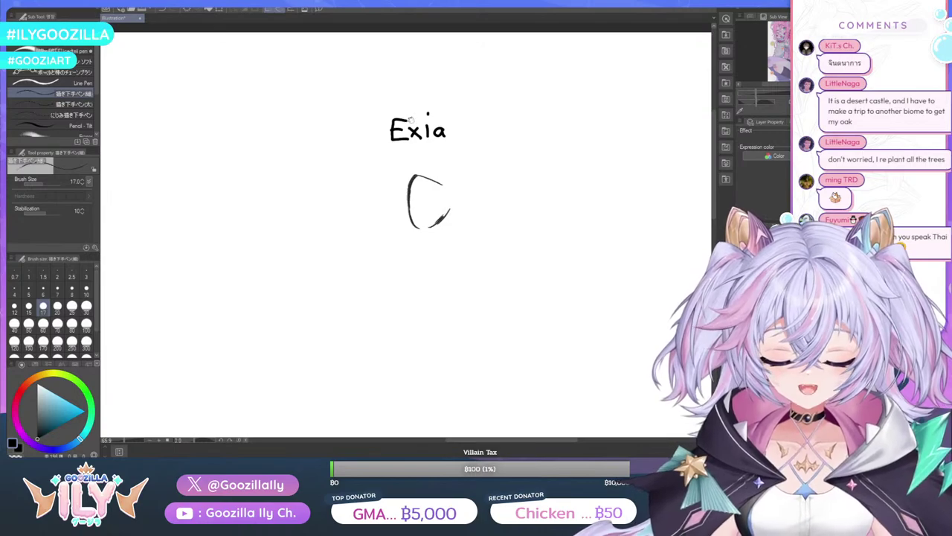
pyautogui.hotkey('ctrl', 'z')
pyautogui.hotkey('ctrl', 'z')
pyautogui.hotkey('ctrl', 'z')
pyautogui.hotkey('ctrl', 'z')
pyautogui.hotkey('ctrl', 'z')
pyautogui.hotkey('ctrl', 'z')
pyautogui.hotkey('ctrl', 'z')
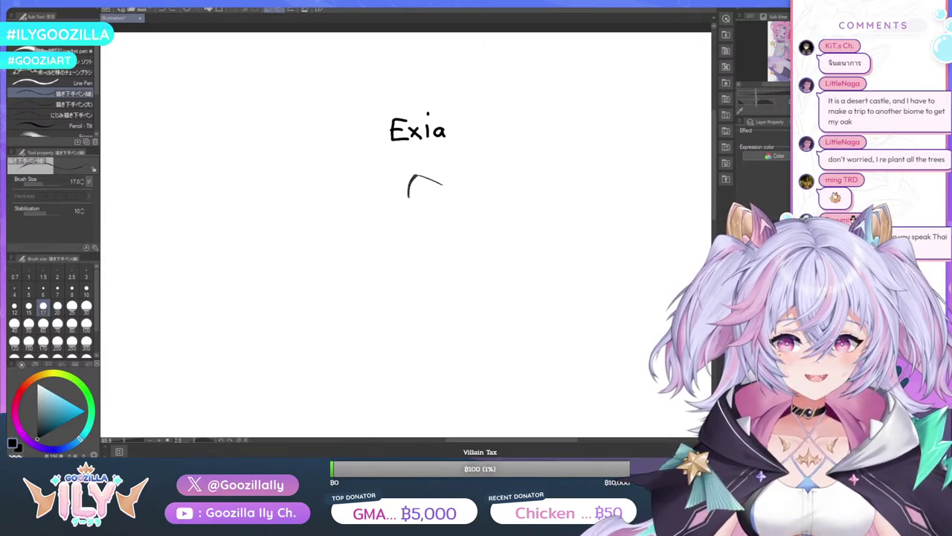
pyautogui.press('Delete')
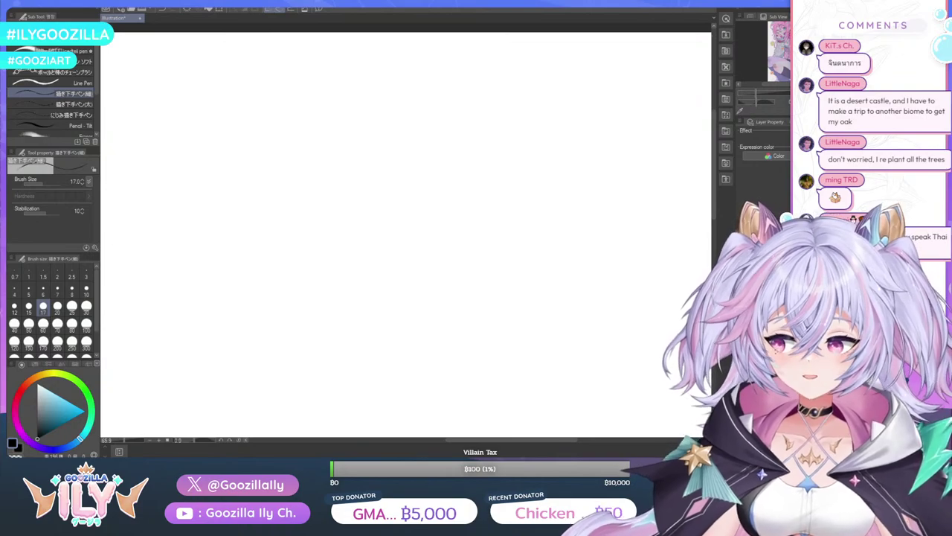
# Switch to the thicker 描き下手ペン(大) rough pen at brush size 7
pyautogui.click(47, 103)
pyautogui.scroll(-1, 473, 89)
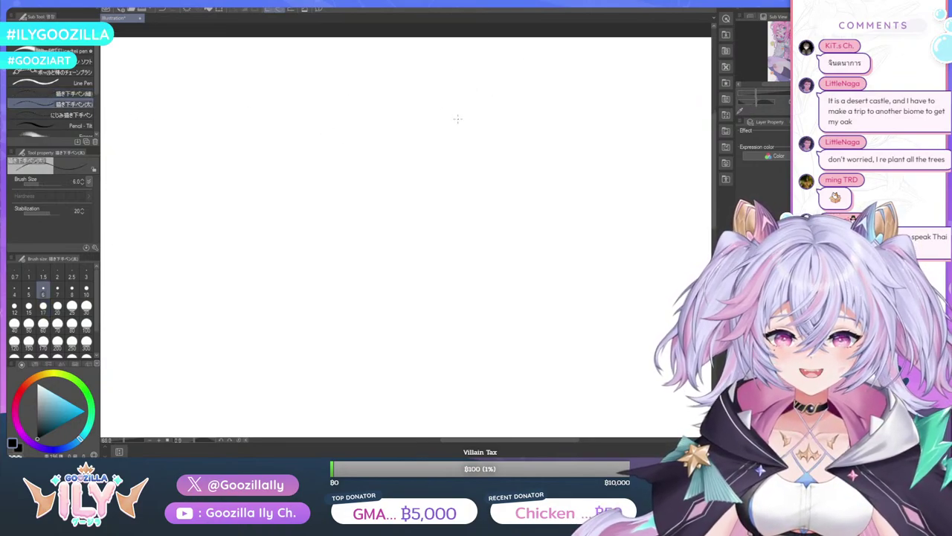
pyautogui.click(58, 290)
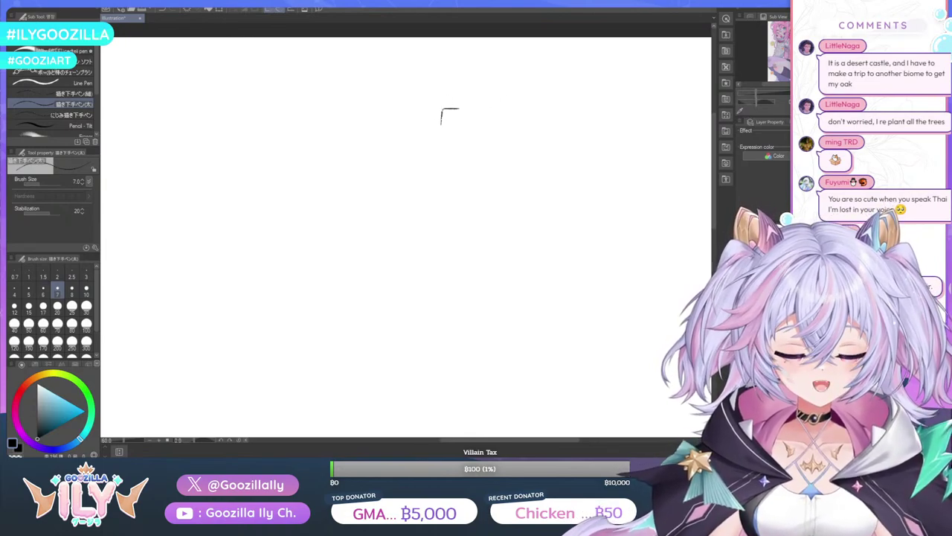
# Switch back to the thin 描き下手ペン(細) pen and make a short test stroke
pyautogui.press('Delete')
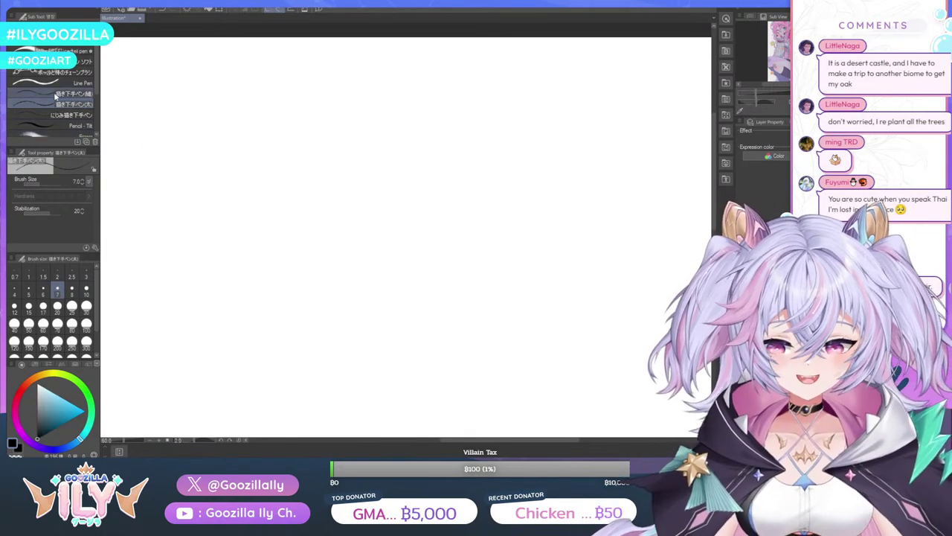
pyautogui.click(57, 95)
pyautogui.moveTo(514, 117)
pyautogui.mouseDown()
pyautogui.moveTo(504, 118)
pyautogui.moveTo(496, 141)
pyautogui.moveTo(532, 145)
pyautogui.mouseUp()
# Doodle test letters 555, www, HHH and an A, then clear them all
pyautogui.moveTo(262, 71)
pyautogui.mouseDown()
pyautogui.moveTo(247, 83)
pyautogui.moveTo(291, 69)
pyautogui.moveTo(284, 84)
pyautogui.moveTo(304, 88)
pyautogui.moveTo(314, 78)
pyautogui.mouseUp()
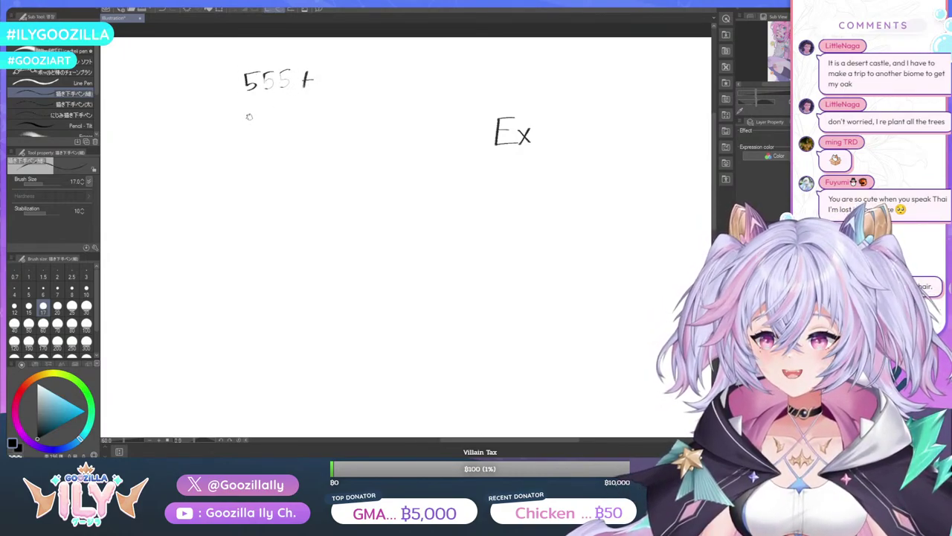
pyautogui.moveTo(244, 119); pyautogui.dragTo(297, 120)
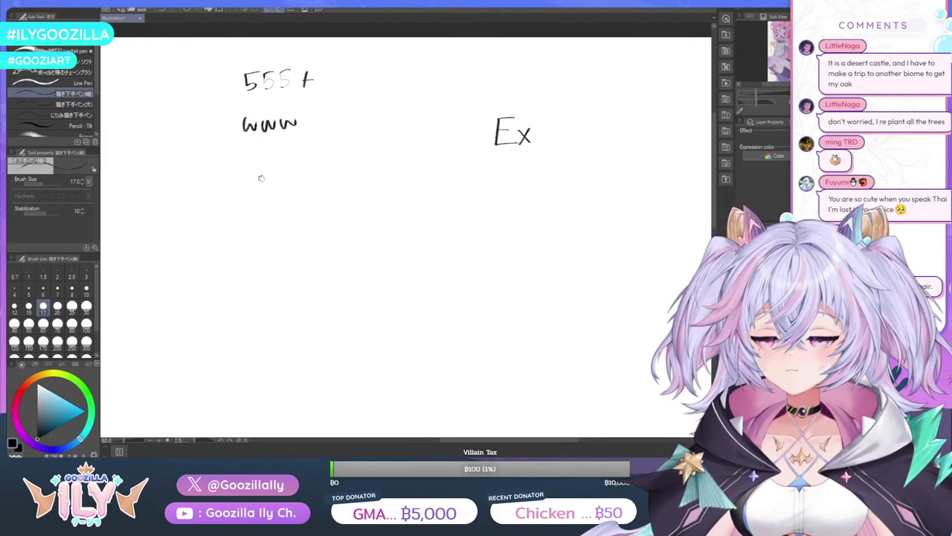
pyautogui.moveTo(240, 158)
pyautogui.mouseDown()
pyautogui.moveTo(241, 177)
pyautogui.moveTo(253, 177)
pyautogui.mouseUp()
pyautogui.moveTo(241, 167); pyautogui.dragTo(262, 177)
pyautogui.moveTo(268, 161); pyautogui.dragTo(276, 177)
pyautogui.moveTo(288, 161); pyautogui.dragTo(293, 198)
pyautogui.moveTo(304, 182); pyautogui.dragTo(311, 201)
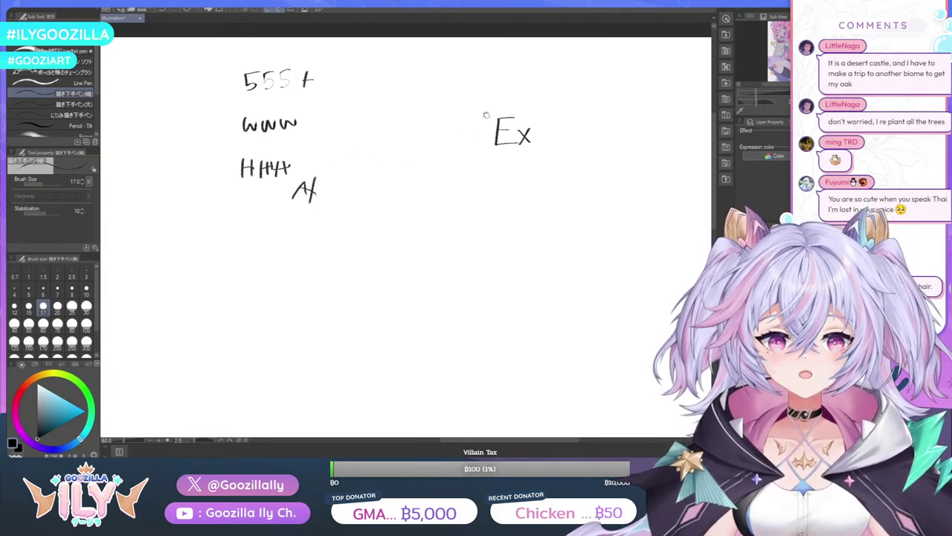
pyautogui.press('Delete')
# Handwrite 'Exia' near the top of the blank canvas
pyautogui.moveTo(503, 77)
pyautogui.mouseDown()
pyautogui.moveTo(524, 76)
pyautogui.moveTo(503, 105)
pyautogui.mouseUp()
pyautogui.moveTo(503, 105); pyautogui.dragTo(515, 91)
pyautogui.moveTo(523, 90)
pyautogui.mouseDown()
pyautogui.moveTo(530, 102)
pyautogui.moveTo(520, 103)
pyautogui.moveTo(552, 101)
pyautogui.mouseUp()
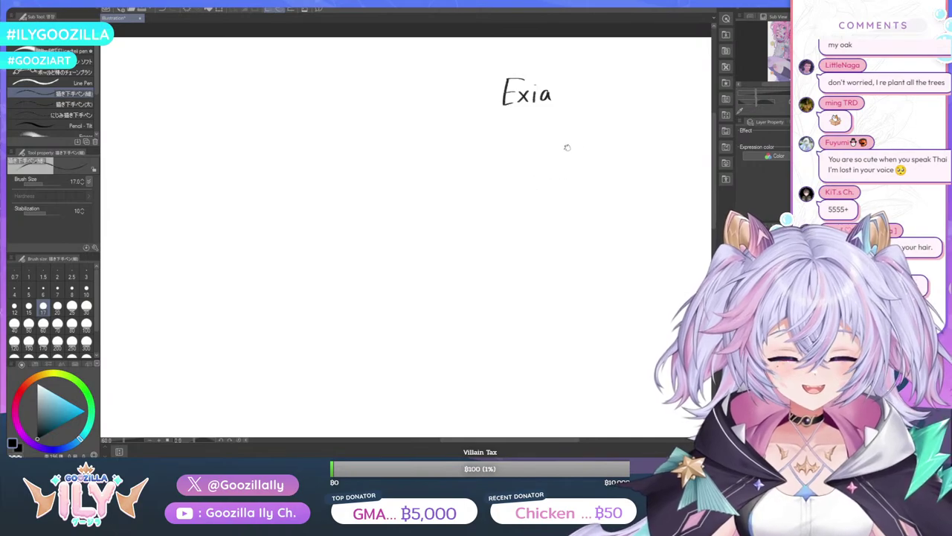
# Outline the chibi head below Exia with an ear and inner ear detail on the right
pyautogui.scroll(2, 550, 194)
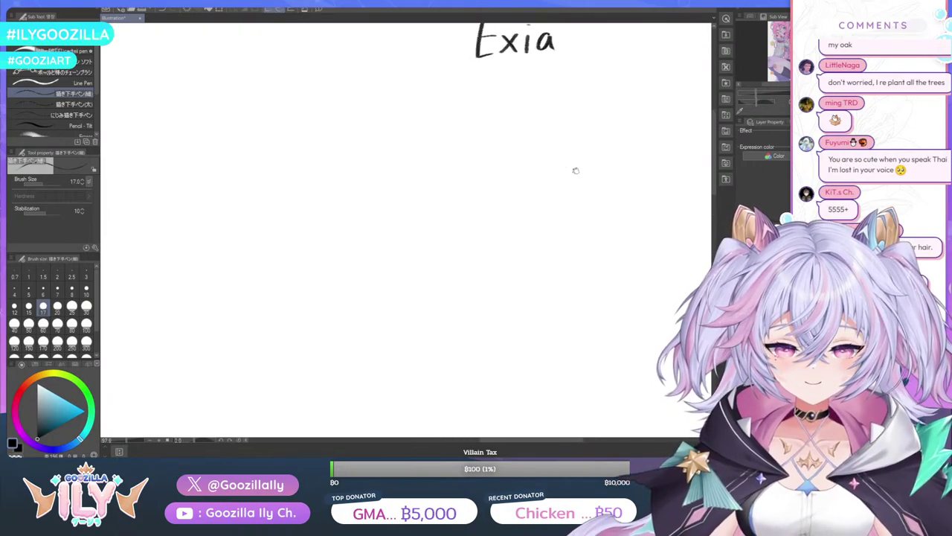
pyautogui.moveTo(448, 155)
pyautogui.mouseDown()
pyautogui.moveTo(445, 227)
pyautogui.moveTo(457, 239)
pyautogui.moveTo(527, 231)
pyautogui.mouseUp()
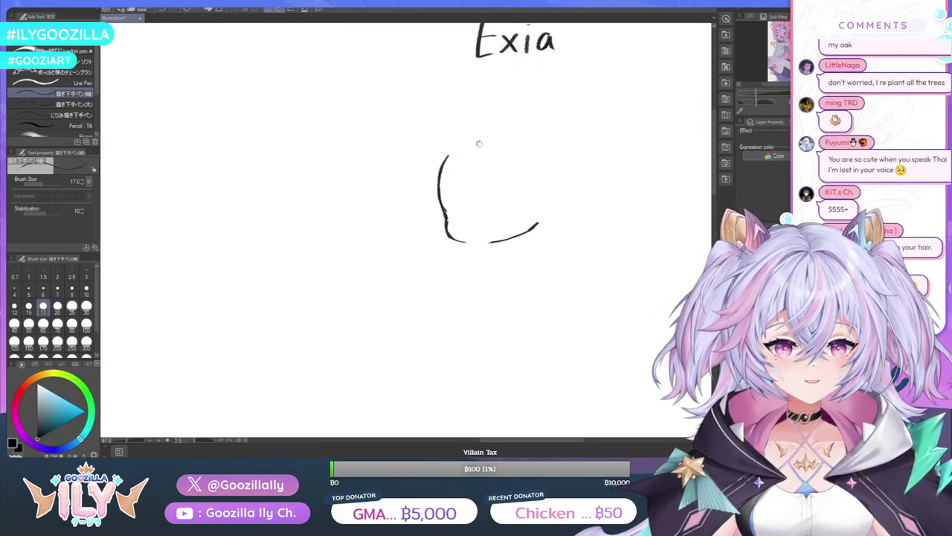
pyautogui.moveTo(546, 194)
pyautogui.mouseDown()
pyautogui.moveTo(558, 200)
pyautogui.moveTo(543, 220)
pyautogui.mouseUp()
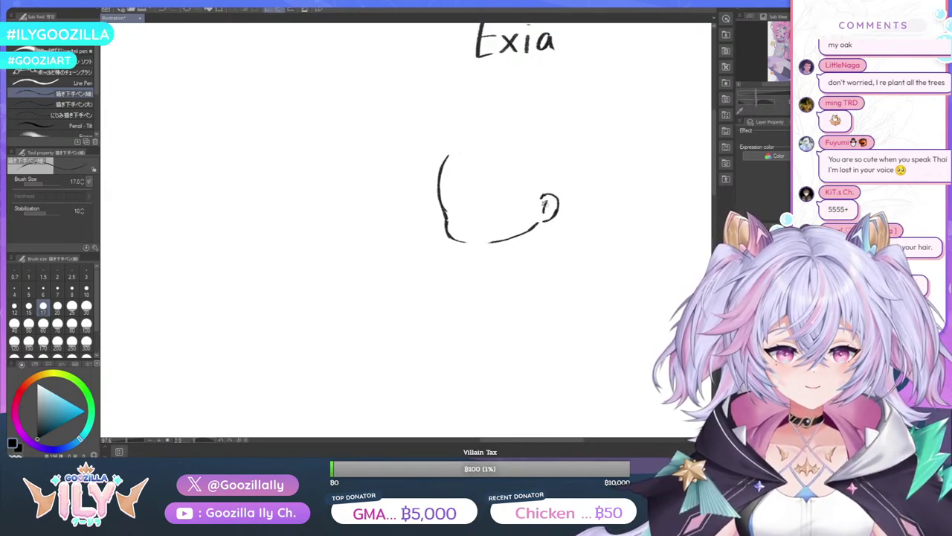
pyautogui.moveTo(545, 205); pyautogui.dragTo(546, 208)
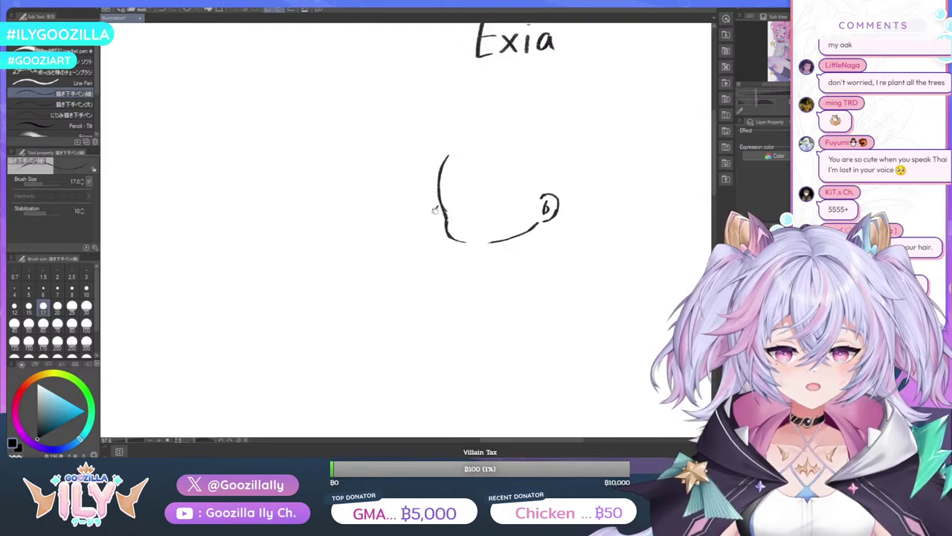
pyautogui.moveTo(435, 209)
pyautogui.mouseDown()
pyautogui.moveTo(445, 232)
pyautogui.moveTo(436, 209)
pyautogui.mouseUp()
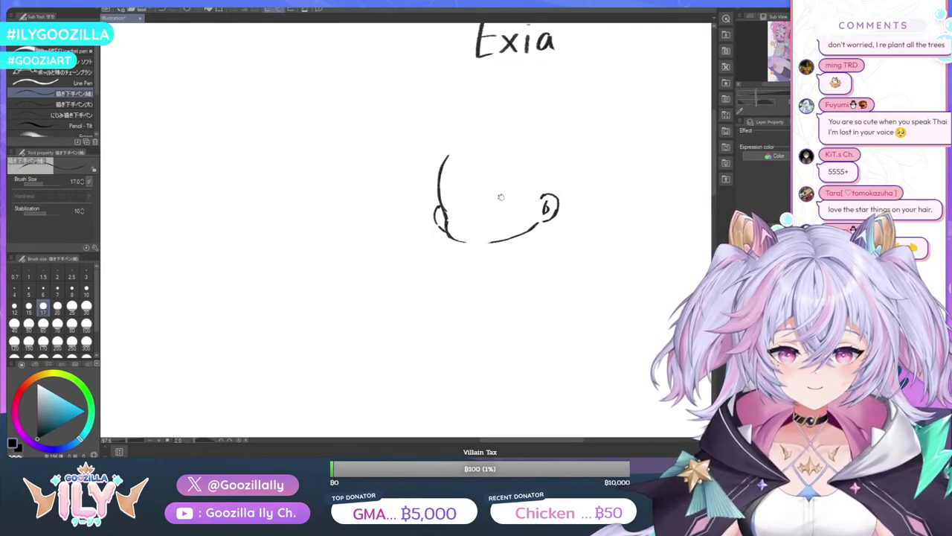
# Draw the right eye's arc and its brow, undoing a stray arrow at upper right
pyautogui.moveTo(499, 204); pyautogui.dragTo(523, 198)
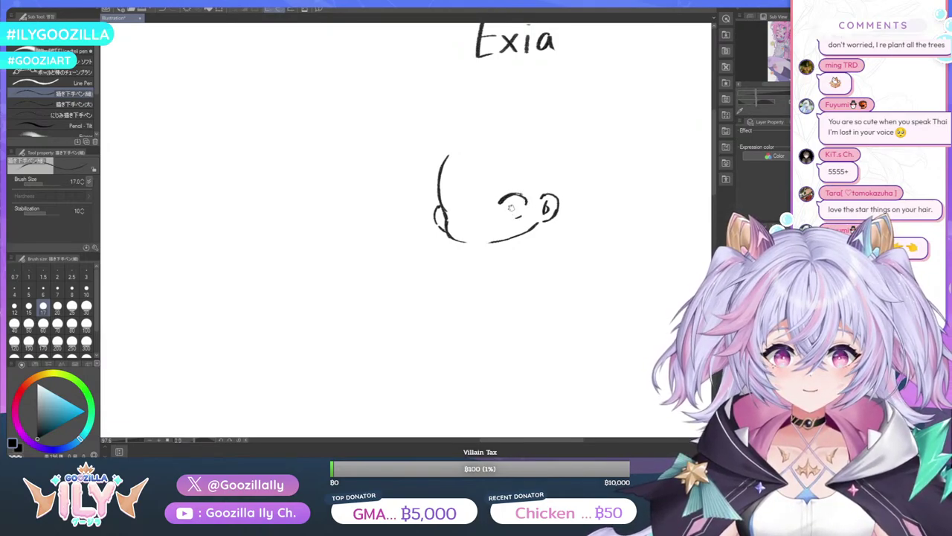
pyautogui.moveTo(512, 194)
pyautogui.mouseDown()
pyautogui.moveTo(507, 212)
pyautogui.moveTo(526, 207)
pyautogui.moveTo(519, 215)
pyautogui.mouseUp()
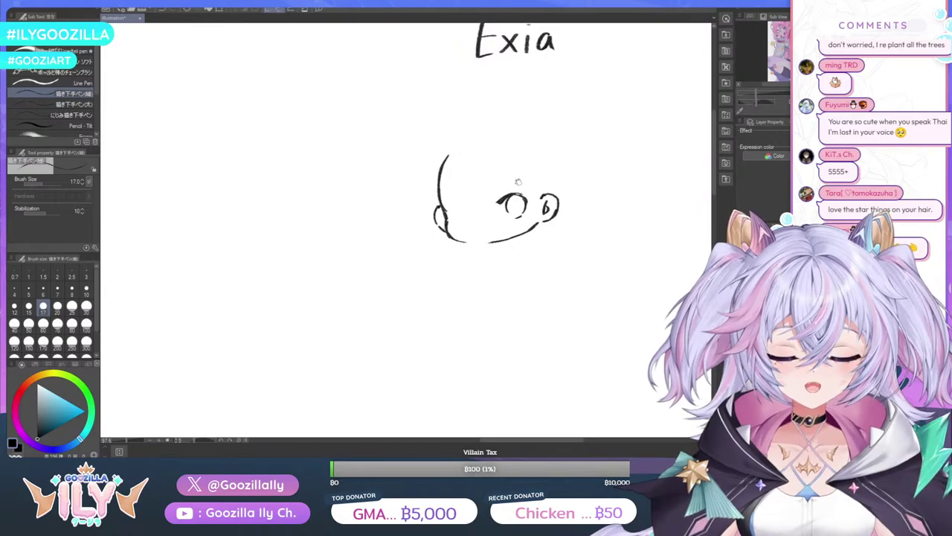
pyautogui.moveTo(498, 169); pyautogui.dragTo(513, 170)
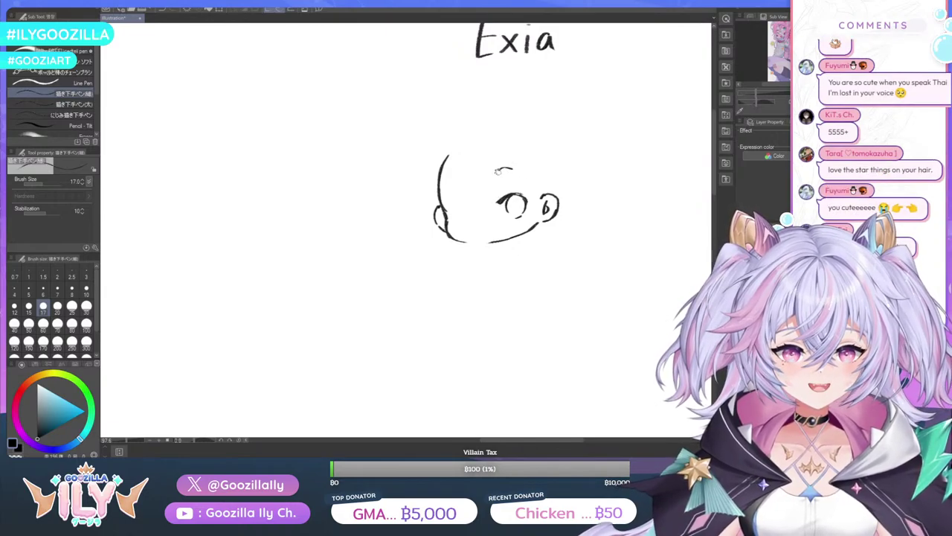
pyautogui.scroll(4, 534, 197)
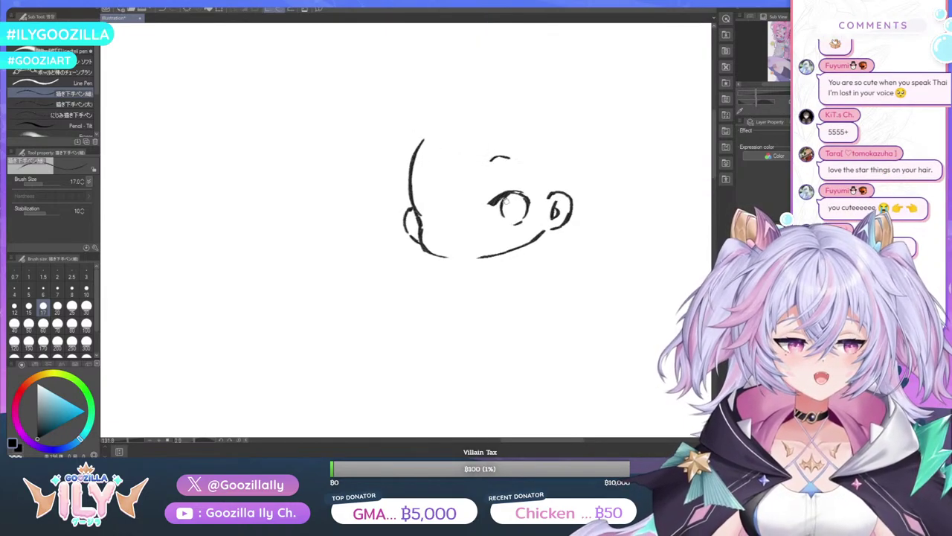
pyautogui.moveTo(649, 79)
pyautogui.mouseDown()
pyautogui.moveTo(681, 60)
pyautogui.moveTo(698, 63)
pyautogui.moveTo(679, 50)
pyautogui.mouseUp()
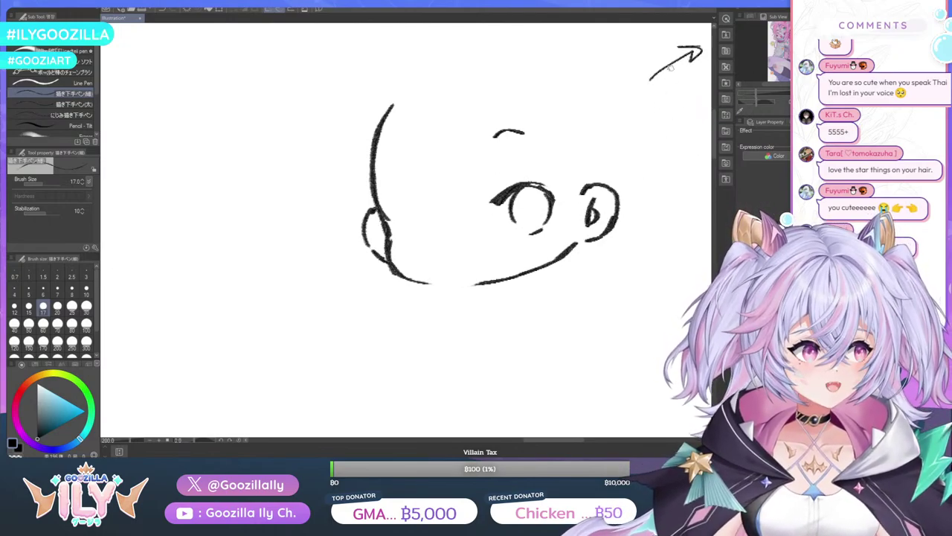
pyautogui.hotkey('ctrl', 'z')
pyautogui.hotkey('ctrl', 'z')
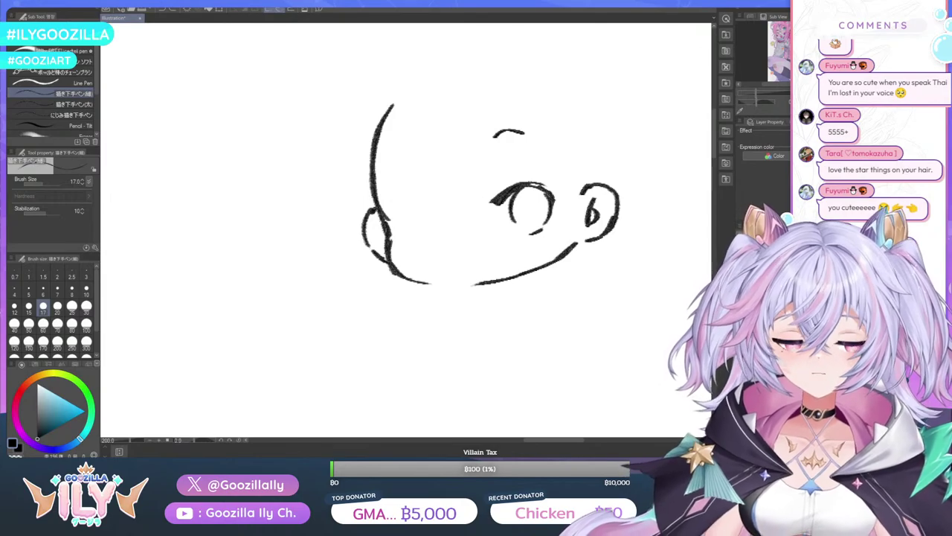
# Draw the left eye as a round, thickened loop and add the left eyebrow
pyautogui.moveTo(427, 207); pyautogui.dragTo(388, 207)
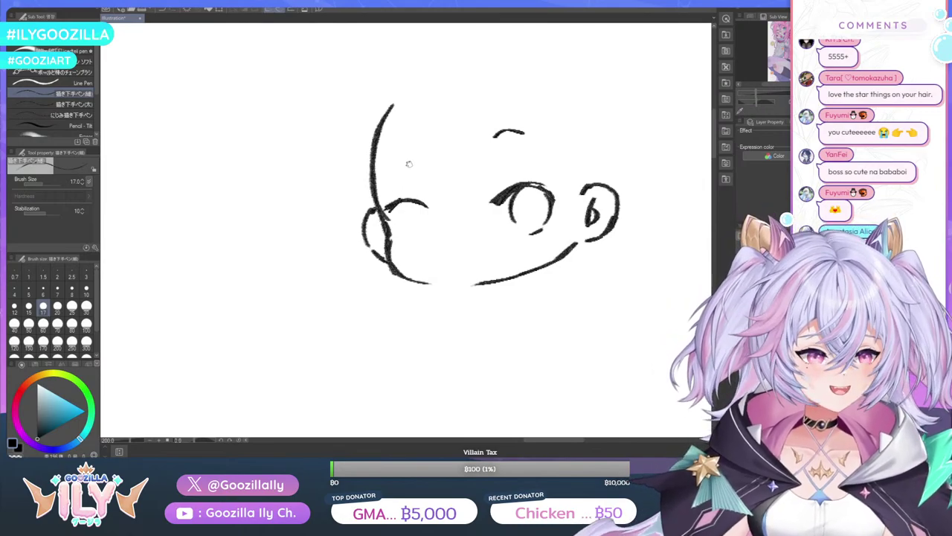
pyautogui.moveTo(401, 201); pyautogui.dragTo(384, 209)
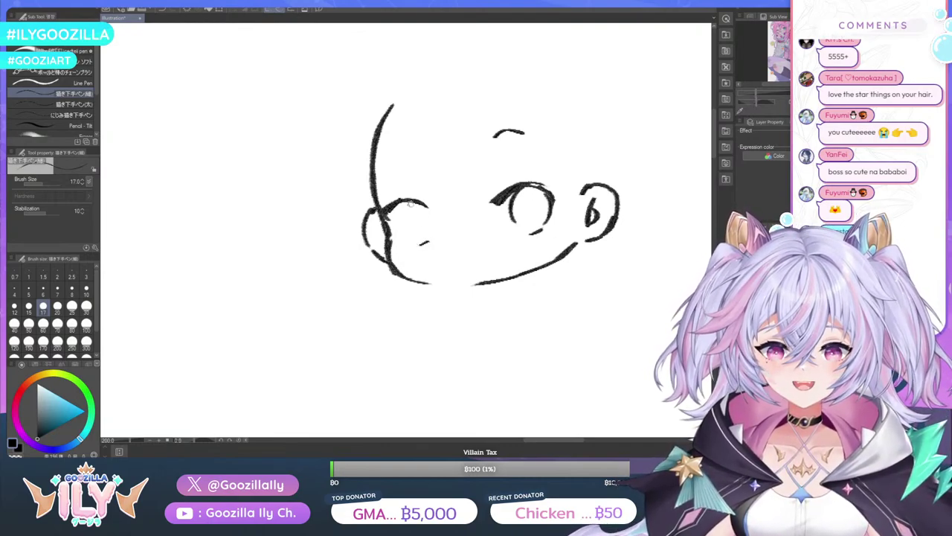
pyautogui.moveTo(421, 204)
pyautogui.mouseDown()
pyautogui.moveTo(435, 215)
pyautogui.moveTo(432, 235)
pyautogui.moveTo(411, 242)
pyautogui.moveTo(429, 244)
pyautogui.moveTo(418, 238)
pyautogui.mouseUp()
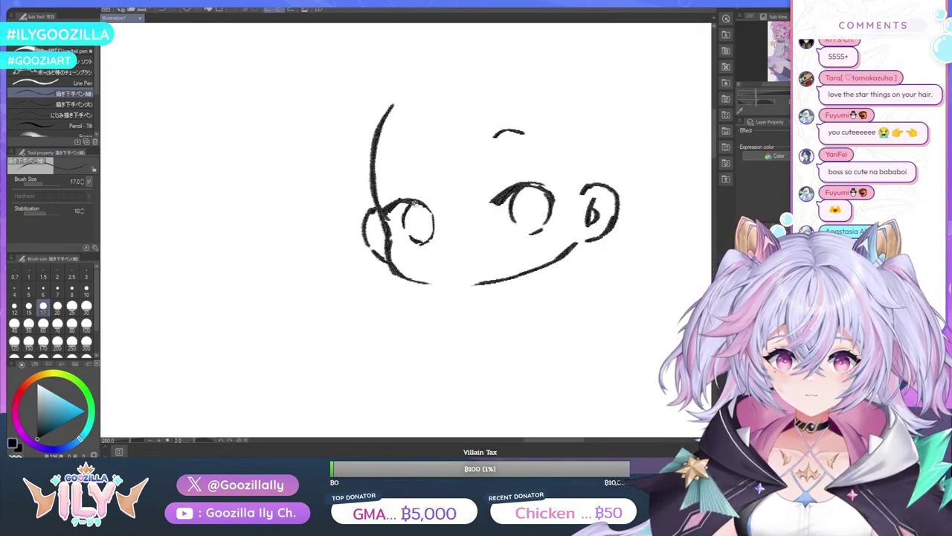
pyautogui.moveTo(400, 206); pyautogui.dragTo(384, 213)
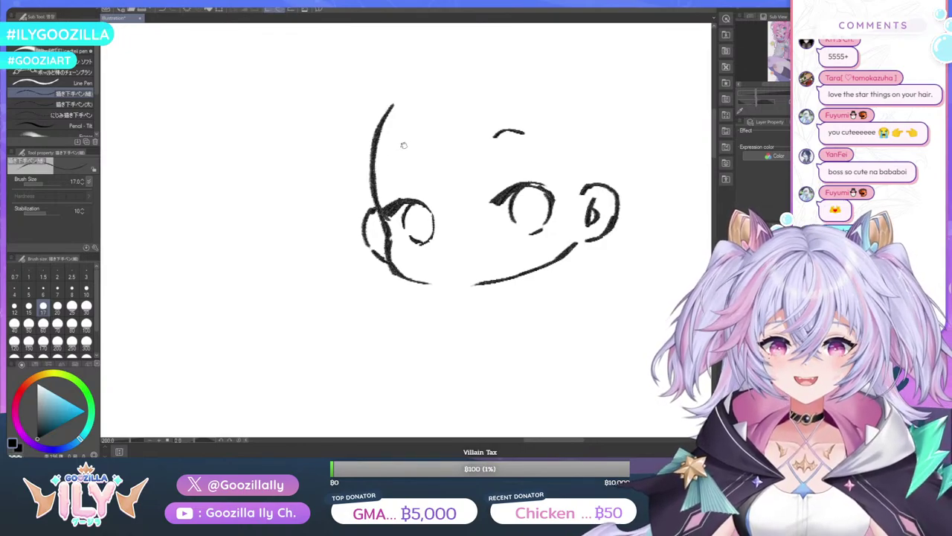
pyautogui.moveTo(415, 145)
pyautogui.mouseDown()
pyautogui.moveTo(390, 159)
pyautogui.moveTo(415, 142)
pyautogui.mouseUp()
# Sketch a small axe head to the left of the face
pyautogui.scroll(-1, 516, 118)
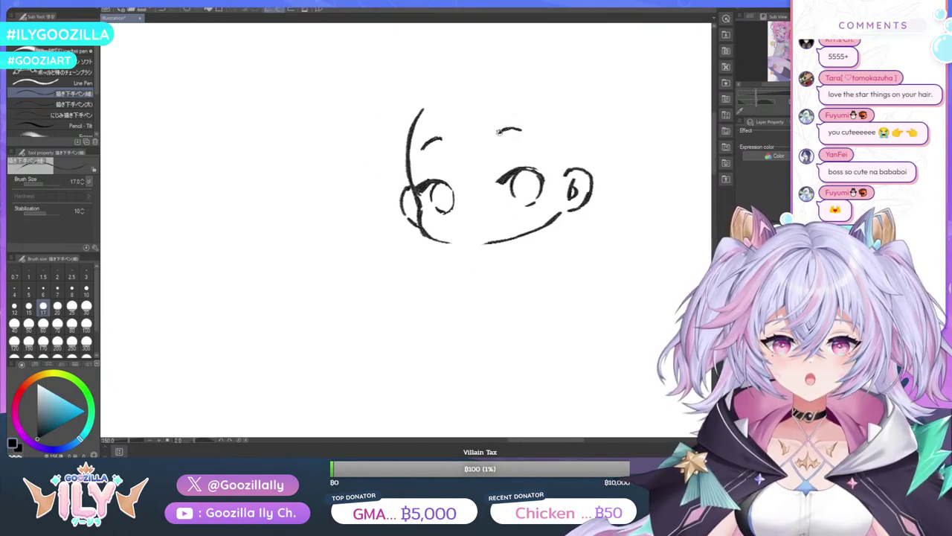
pyautogui.scroll(-3, 485, 125)
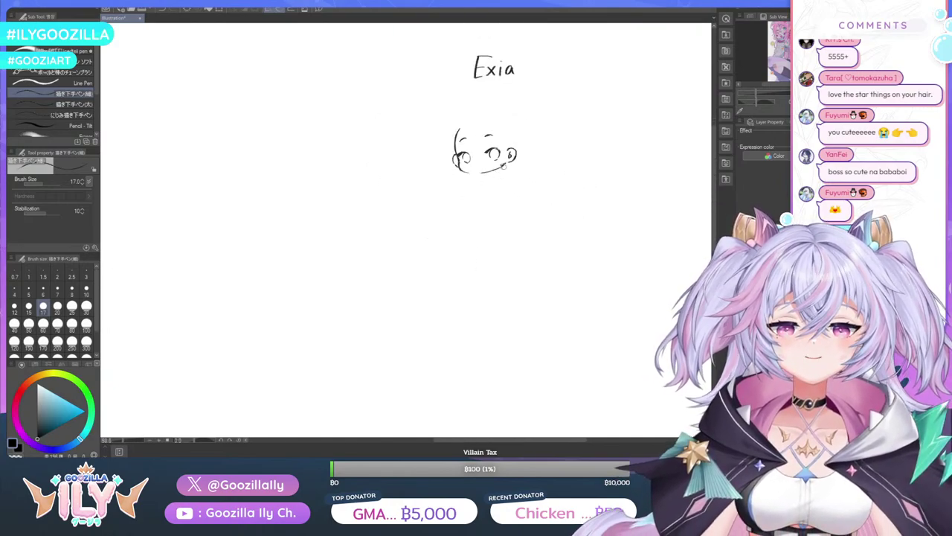
pyautogui.scroll(2, 528, 66)
pyautogui.scroll(2, 506, 171)
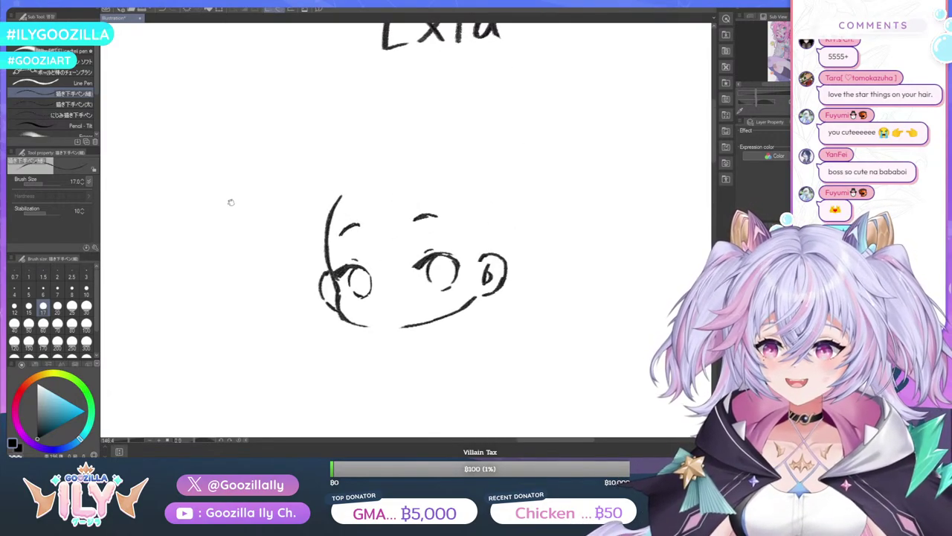
pyautogui.moveTo(226, 200)
pyautogui.mouseDown()
pyautogui.moveTo(213, 210)
pyautogui.moveTo(233, 203)
pyautogui.moveTo(244, 232)
pyautogui.moveTo(239, 212)
pyautogui.moveTo(222, 216)
pyautogui.moveTo(228, 221)
pyautogui.mouseUp()
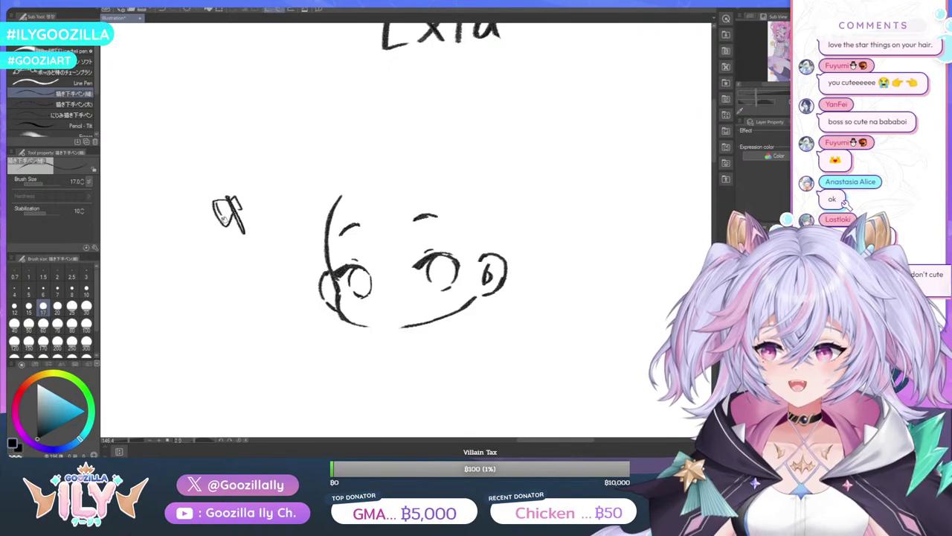
# Redo the axe handle stroke darker and longer, then add short strokes beside it
pyautogui.hotkey('ctrl', 'z')
pyautogui.hotkey('ctrl', 'z')
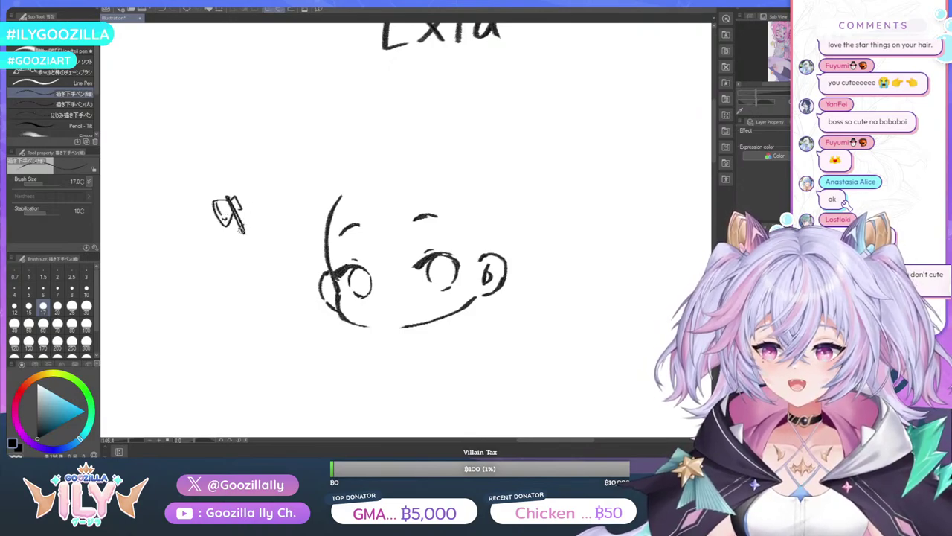
pyautogui.moveTo(240, 230)
pyautogui.mouseDown()
pyautogui.moveTo(249, 242)
pyautogui.moveTo(244, 227)
pyautogui.moveTo(248, 239)
pyautogui.moveTo(273, 229)
pyautogui.moveTo(273, 237)
pyautogui.mouseUp()
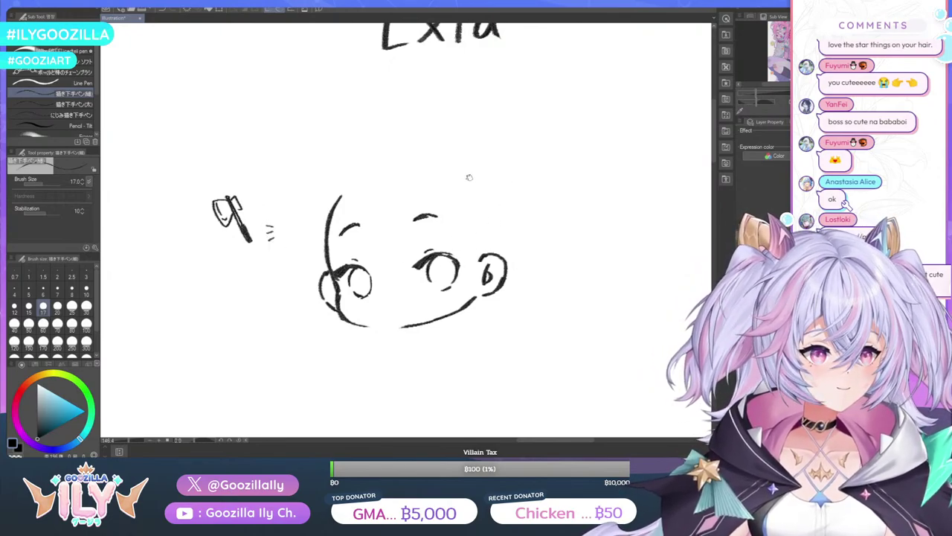
pyautogui.scroll(-3, 453, 108)
pyautogui.scroll(3, 442, 59)
pyautogui.moveTo(415, 75); pyautogui.dragTo(445, 71)
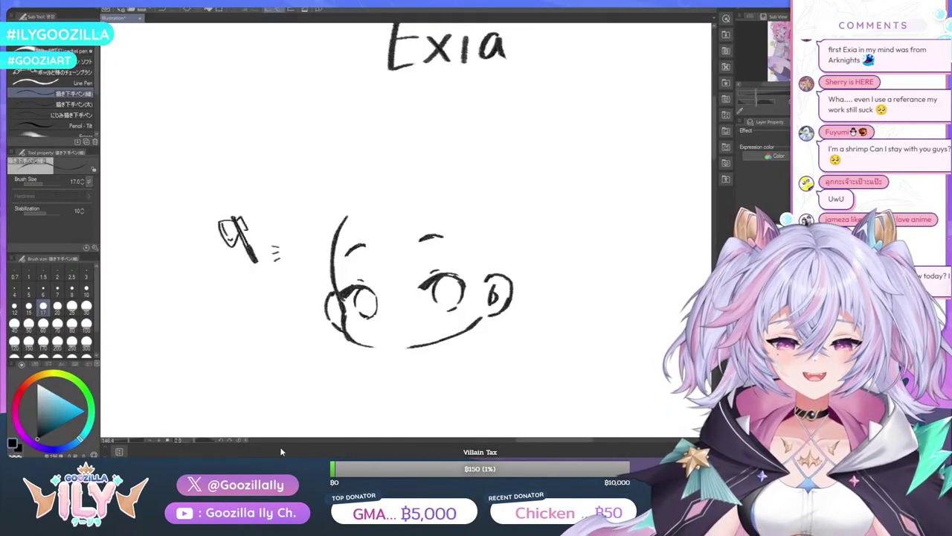
# Add two short marks right of Exia and a tiny wavy mouth between the eyes
pyautogui.scroll(-3, 437, 166)
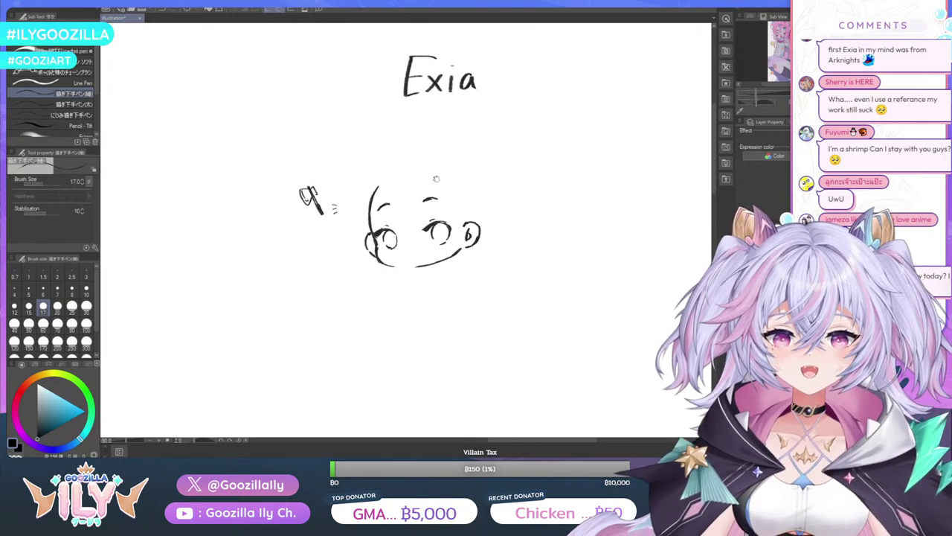
pyautogui.scroll(1, 449, 146)
pyautogui.scroll(1, 381, 97)
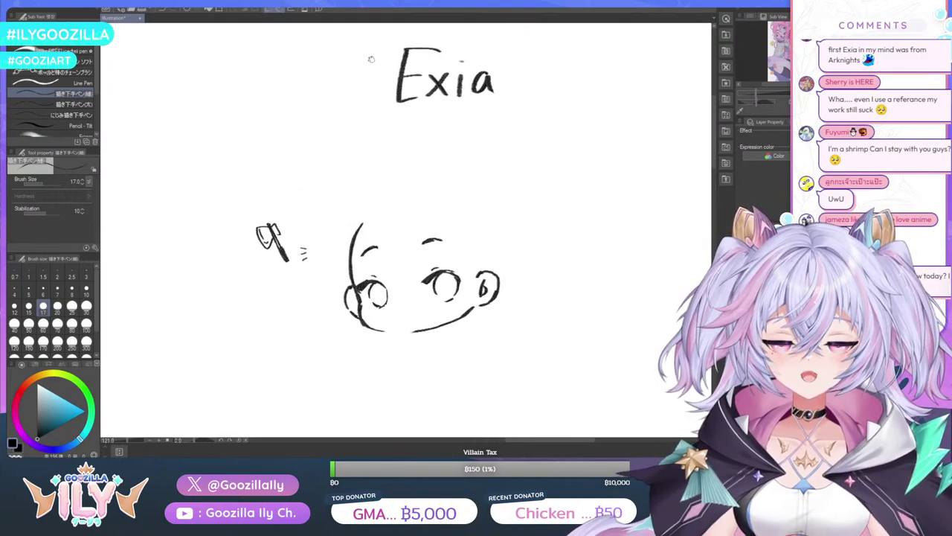
pyautogui.moveTo(507, 90)
pyautogui.mouseDown()
pyautogui.moveTo(517, 85)
pyautogui.moveTo(516, 96)
pyautogui.mouseUp()
pyautogui.scroll(-1, 461, 43)
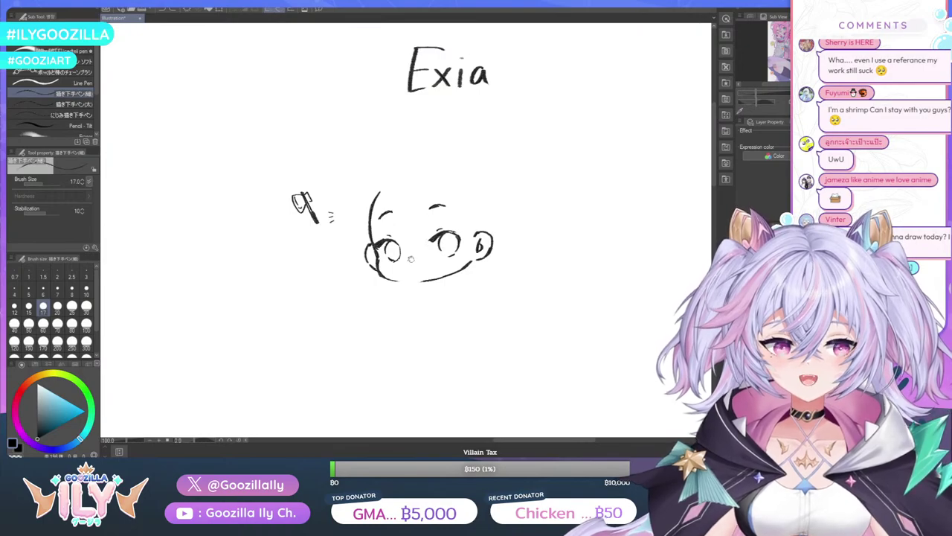
pyautogui.scroll(1, 450, 222)
pyautogui.scroll(4, 428, 259)
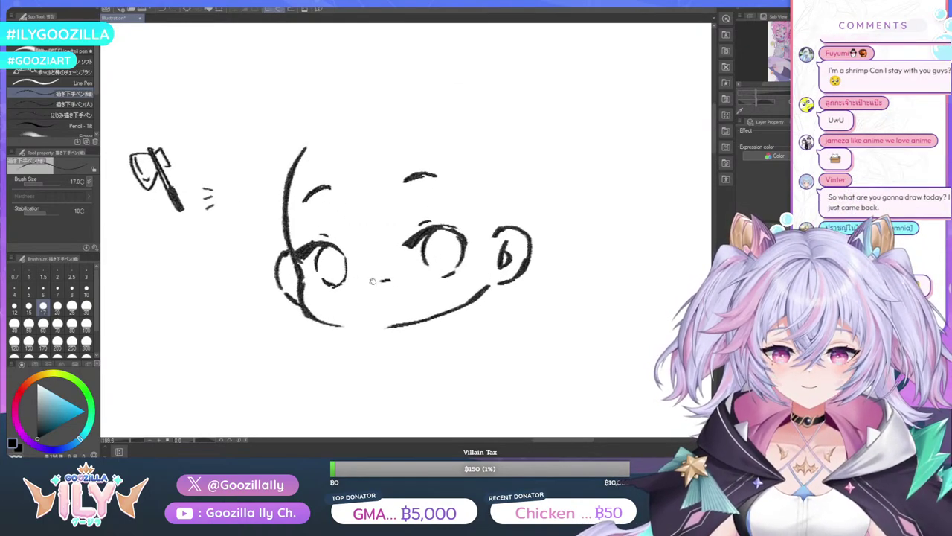
pyautogui.moveTo(371, 283); pyautogui.dragTo(390, 281)
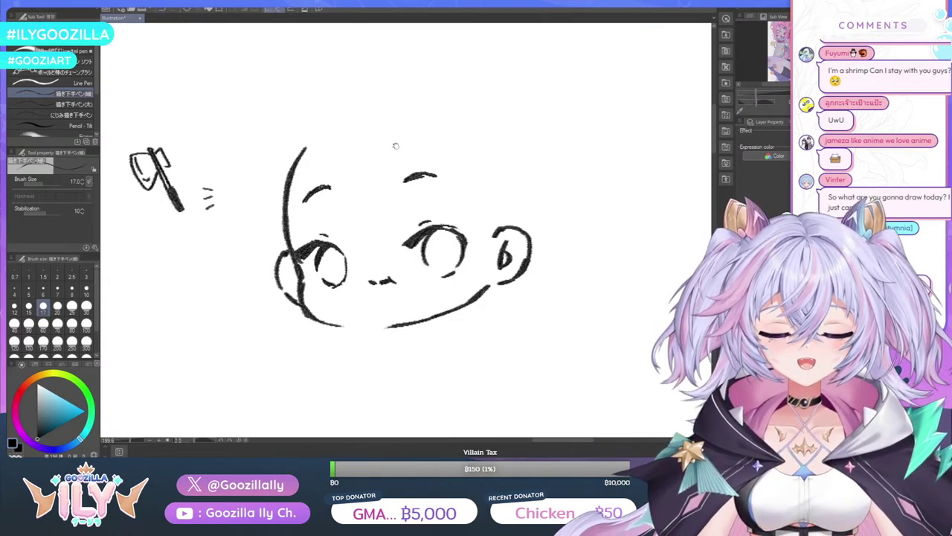
# Draw hair strands over the face, right eye and ear, erasing the long left strand at eraser size 7
pyautogui.moveTo(333, 149)
pyautogui.mouseDown()
pyautogui.moveTo(368, 257)
pyautogui.moveTo(369, 224)
pyautogui.mouseUp()
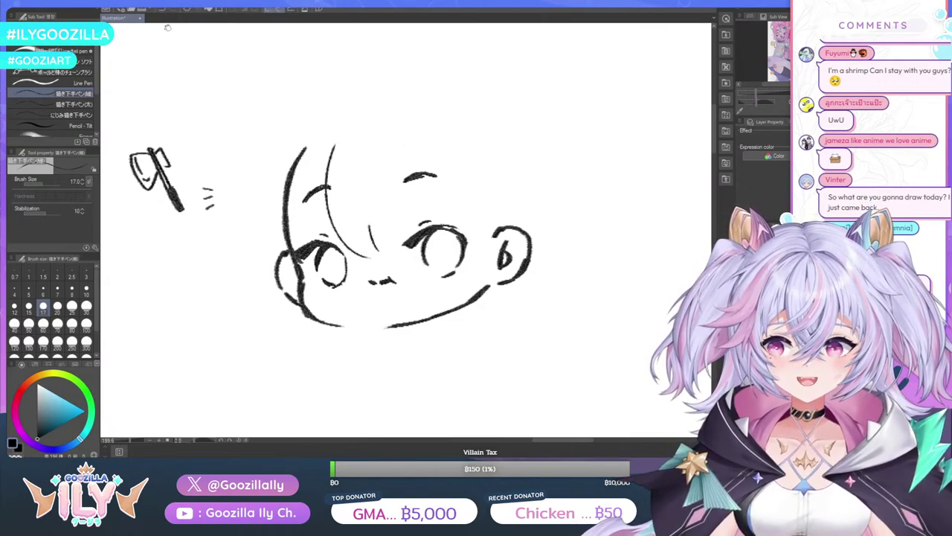
pyautogui.moveTo(414, 145); pyautogui.dragTo(384, 252)
pyautogui.moveTo(412, 148)
pyautogui.mouseDown()
pyautogui.moveTo(438, 235)
pyautogui.moveTo(450, 203)
pyautogui.moveTo(466, 275)
pyautogui.moveTo(492, 185)
pyautogui.mouseUp()
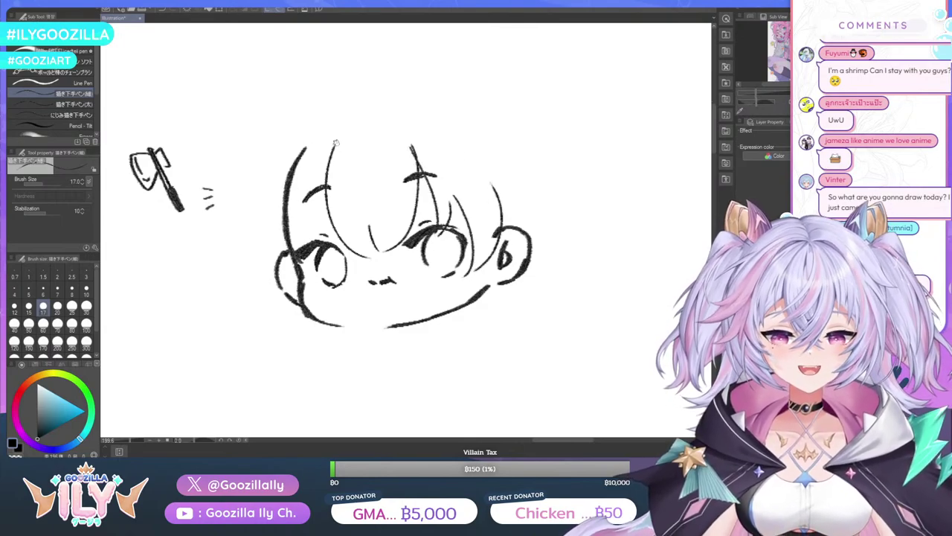
pyautogui.moveTo(336, 141); pyautogui.dragTo(311, 240)
pyautogui.press('e')
pyautogui.moveTo(290, 147)
pyautogui.mouseDown()
pyautogui.moveTo(262, 174)
pyautogui.moveTo(262, 231)
pyautogui.mouseUp()
pyautogui.click(58, 289)
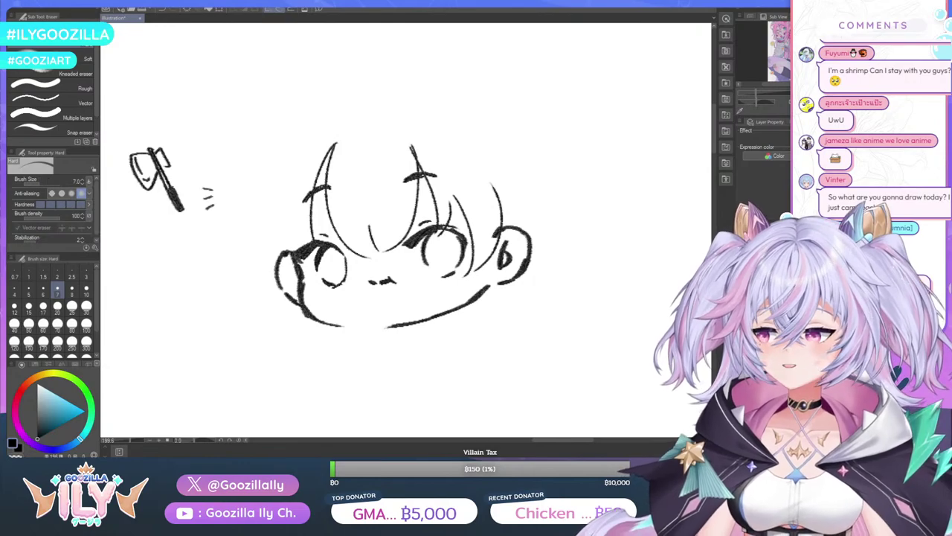
pyautogui.press('p')
# Redraw a curved hair line left of the face and arc the hair over the head top
pyautogui.moveTo(271, 167)
pyautogui.mouseDown()
pyautogui.moveTo(260, 239)
pyautogui.moveTo(276, 245)
pyautogui.mouseUp()
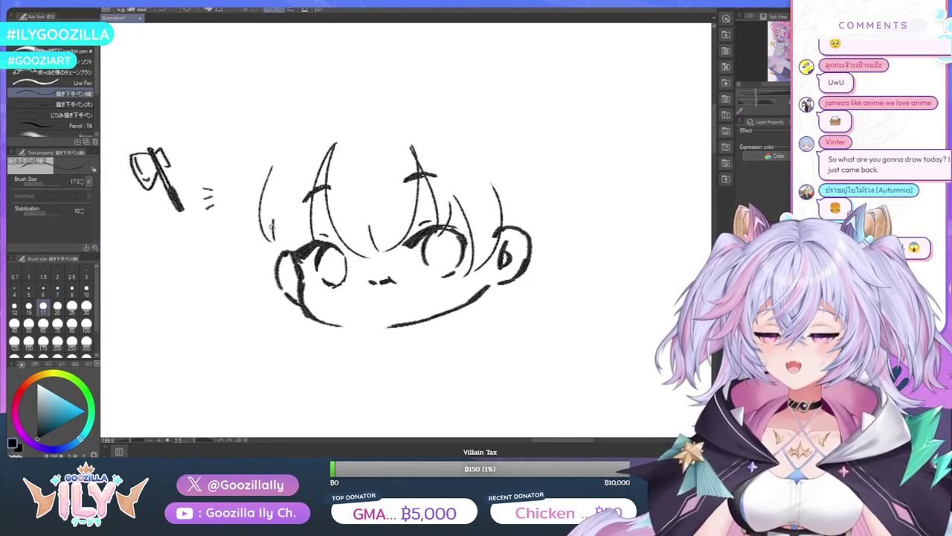
pyautogui.click(161, 9)
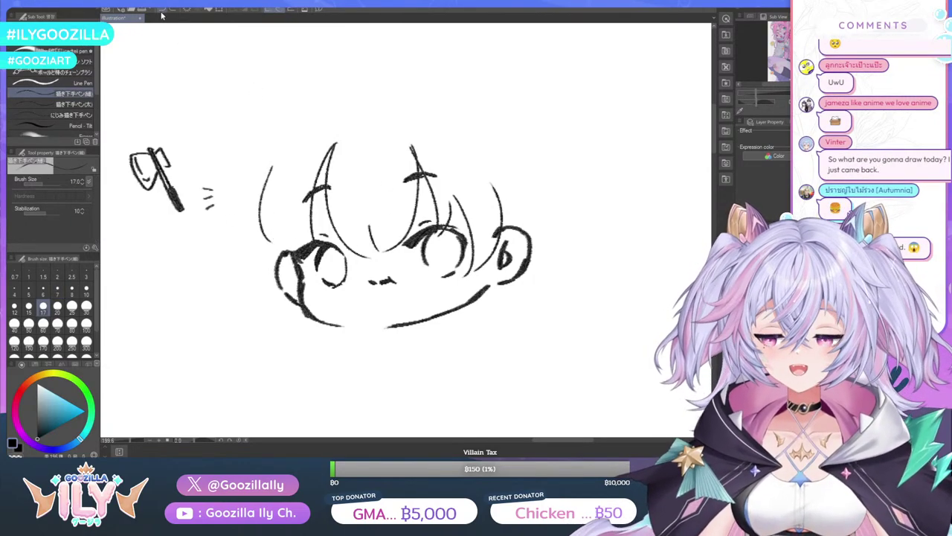
pyautogui.click(161, 10)
pyautogui.moveTo(279, 172); pyautogui.dragTo(276, 254)
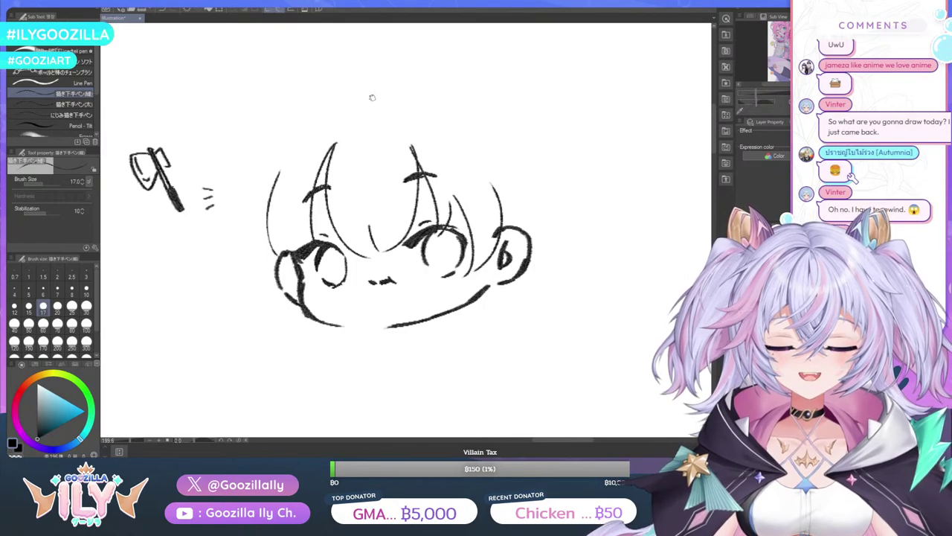
pyautogui.moveTo(406, 77)
pyautogui.mouseDown()
pyautogui.moveTo(320, 82)
pyautogui.moveTo(266, 146)
pyautogui.moveTo(229, 152)
pyautogui.moveTo(250, 166)
pyautogui.moveTo(220, 217)
pyautogui.moveTo(229, 254)
pyautogui.moveTo(259, 293)
pyautogui.moveTo(237, 302)
pyautogui.mouseUp()
# Undo ten hair and bang strokes, including the top head arc
pyautogui.click(177, 9)
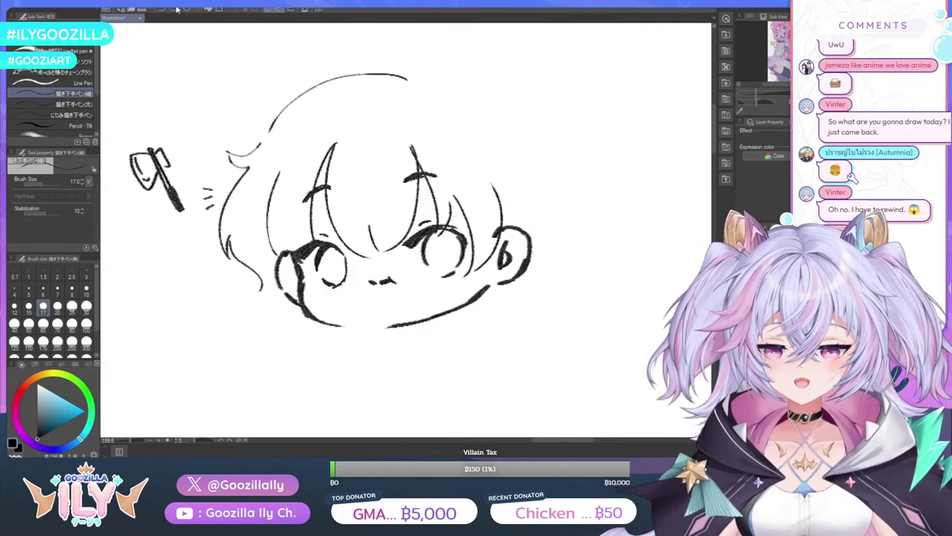
pyautogui.click(177, 9)
pyautogui.click(176, 8)
pyautogui.click(177, 9)
pyautogui.click(177, 9)
pyautogui.click(176, 9)
pyautogui.click(177, 9)
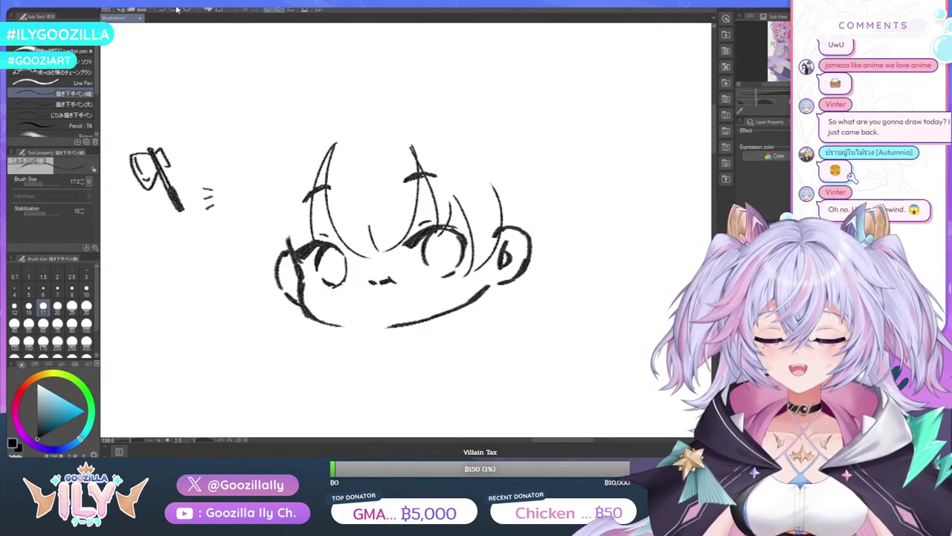
pyautogui.click(176, 9)
pyautogui.click(176, 9)
pyautogui.click(176, 9)
pyautogui.click(177, 9)
pyautogui.click(176, 9)
pyautogui.click(176, 9)
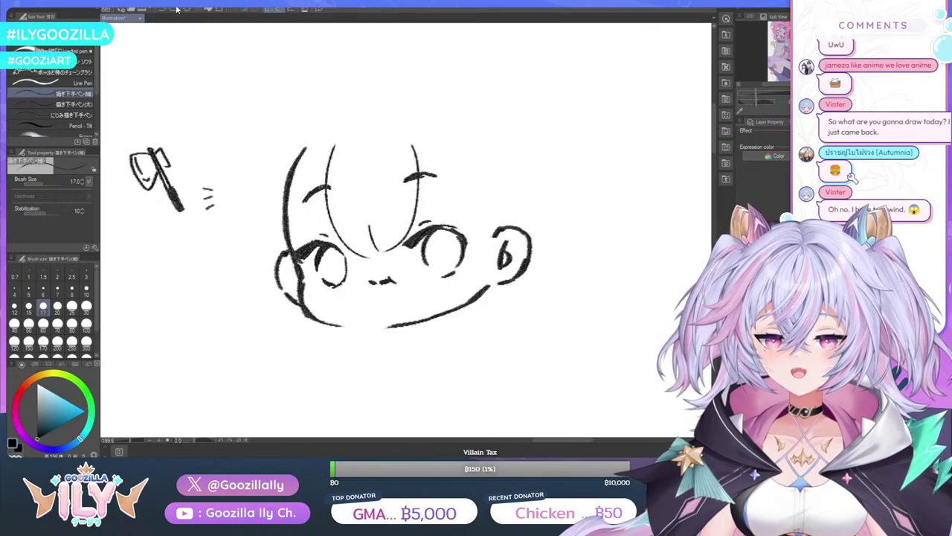
pyautogui.click(177, 9)
pyautogui.click(177, 9)
pyautogui.click(176, 9)
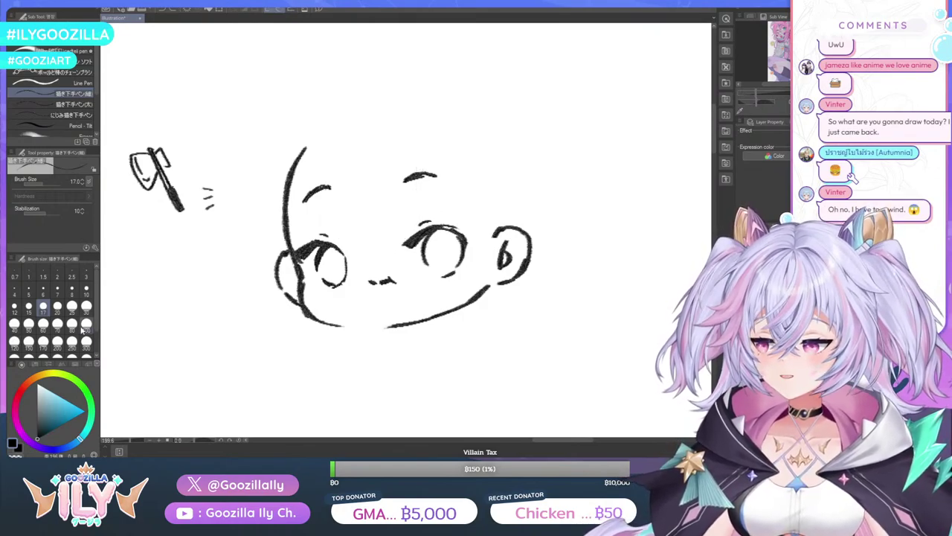
# At brush size 20, try a forehead bang and hair tuft, then undo them
pyautogui.click(57, 305)
pyautogui.moveTo(337, 144)
pyautogui.mouseDown()
pyautogui.moveTo(329, 176)
pyautogui.moveTo(387, 258)
pyautogui.mouseUp()
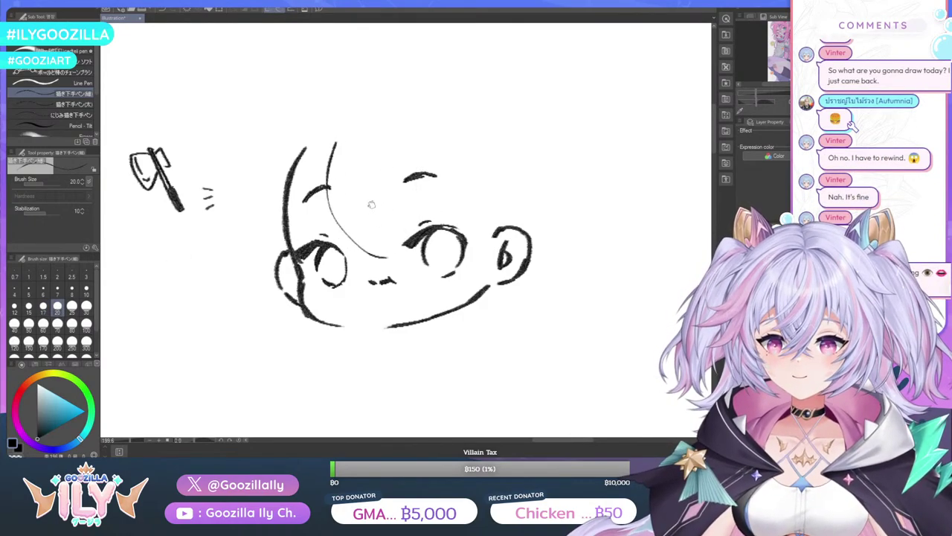
pyautogui.moveTo(382, 186)
pyautogui.mouseDown()
pyautogui.moveTo(359, 201)
pyautogui.moveTo(349, 163)
pyautogui.mouseUp()
pyautogui.hotkey('ctrl', 'z')
pyautogui.hotkey('ctrl', 'z')
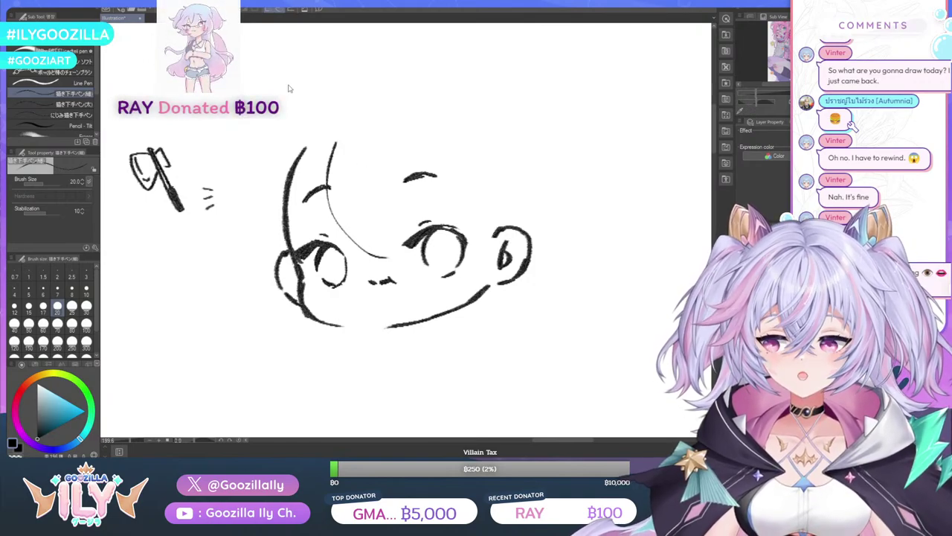
pyautogui.hotkey('ctrl', 'z')
pyautogui.hotkey('ctrl', 'z')
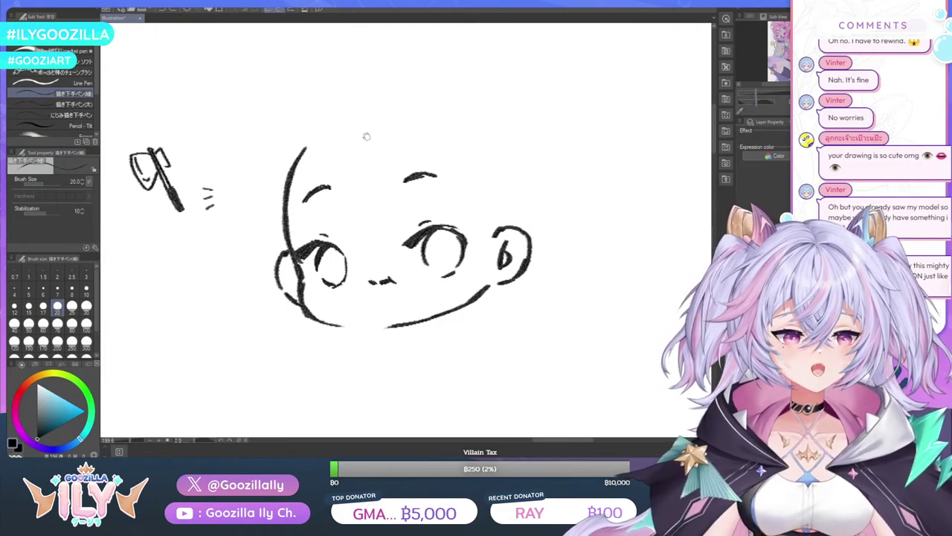
# Try a curved bang across the forehead, undo it, and set the brush size to 25
pyautogui.scroll(-4, 358, 160)
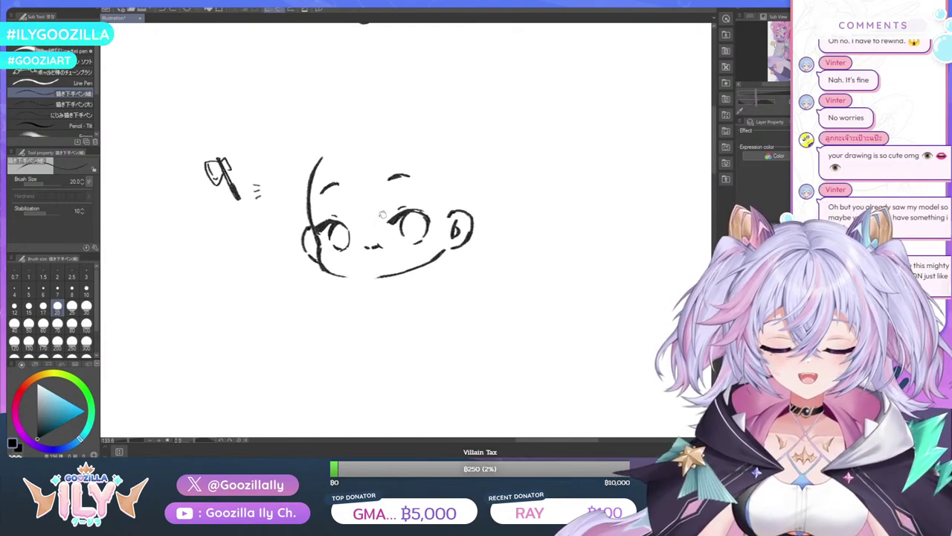
pyautogui.scroll(1, 368, 171)
pyautogui.scroll(1, 371, 176)
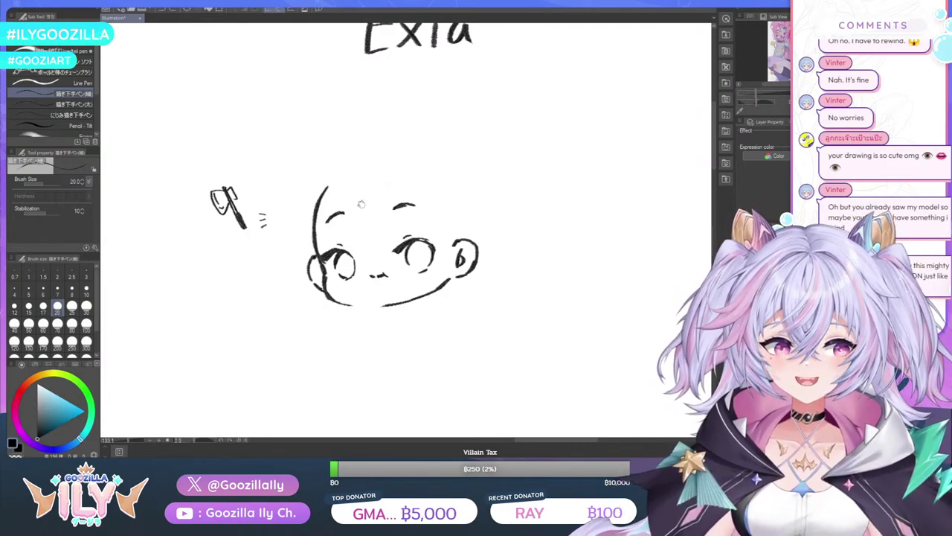
pyautogui.scroll(2, 362, 203)
pyautogui.scroll(1, 364, 186)
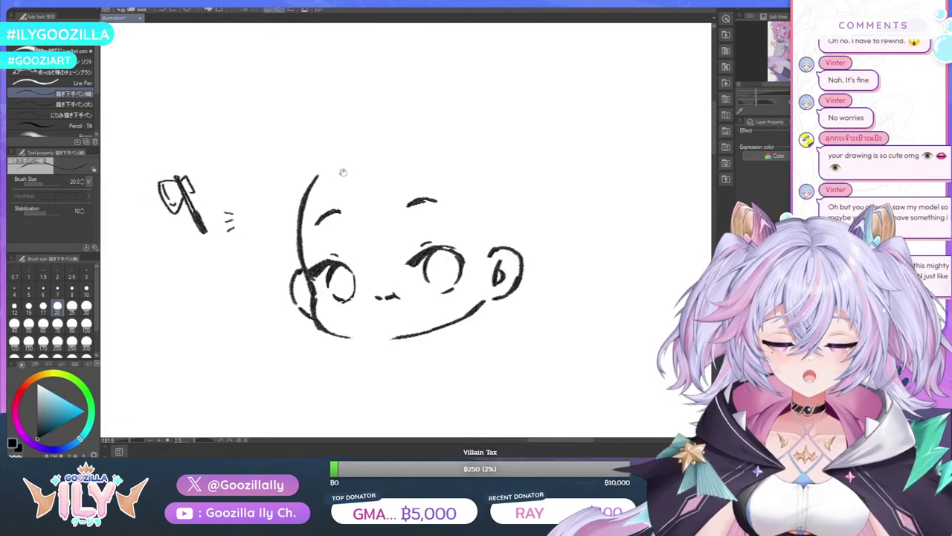
pyautogui.moveTo(343, 173); pyautogui.dragTo(361, 248)
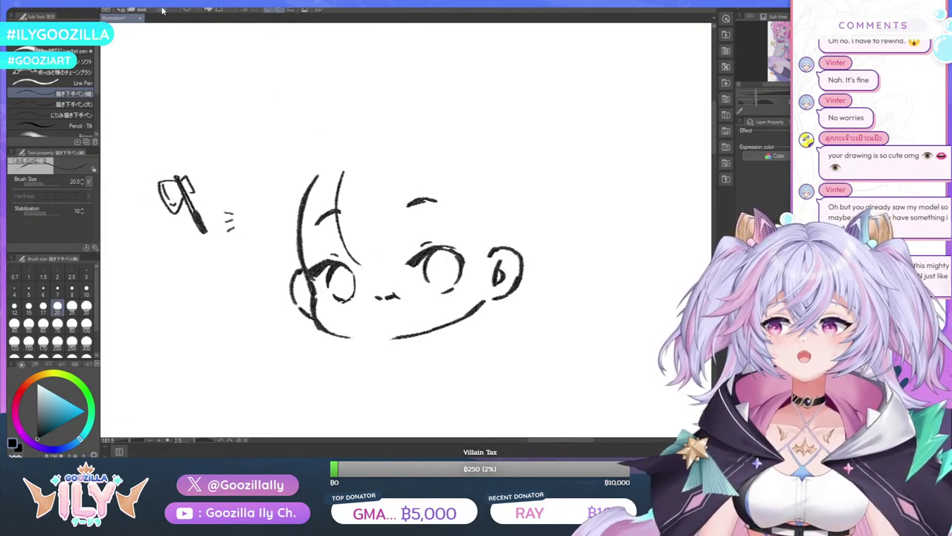
pyautogui.click(162, 11)
pyautogui.click(71, 306)
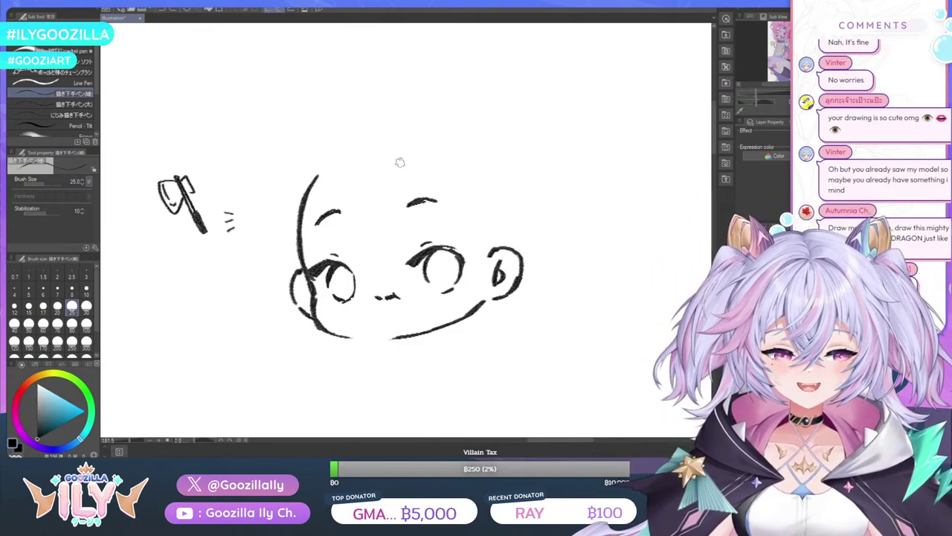
# Sketch the forehead bangs over several attempts, undoing the rejected strokes
pyautogui.moveTo(340, 163)
pyautogui.mouseDown()
pyautogui.moveTo(353, 250)
pyautogui.moveTo(373, 261)
pyautogui.mouseUp()
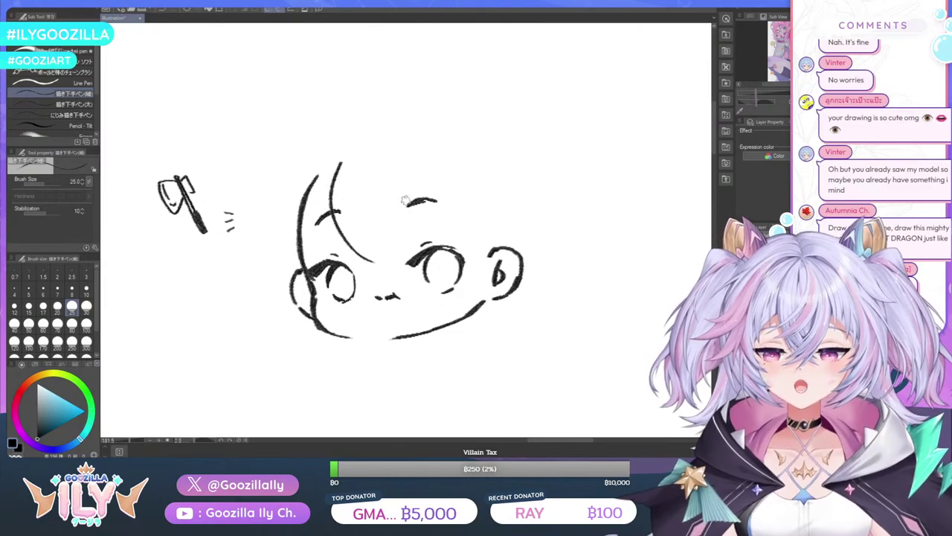
pyautogui.click(164, 9)
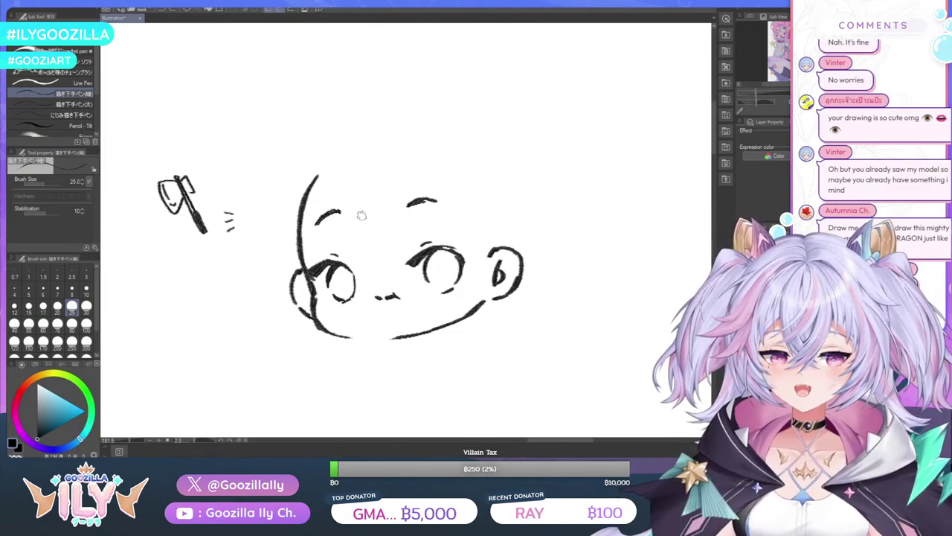
pyautogui.moveTo(333, 161); pyautogui.dragTo(397, 283)
pyautogui.click(162, 10)
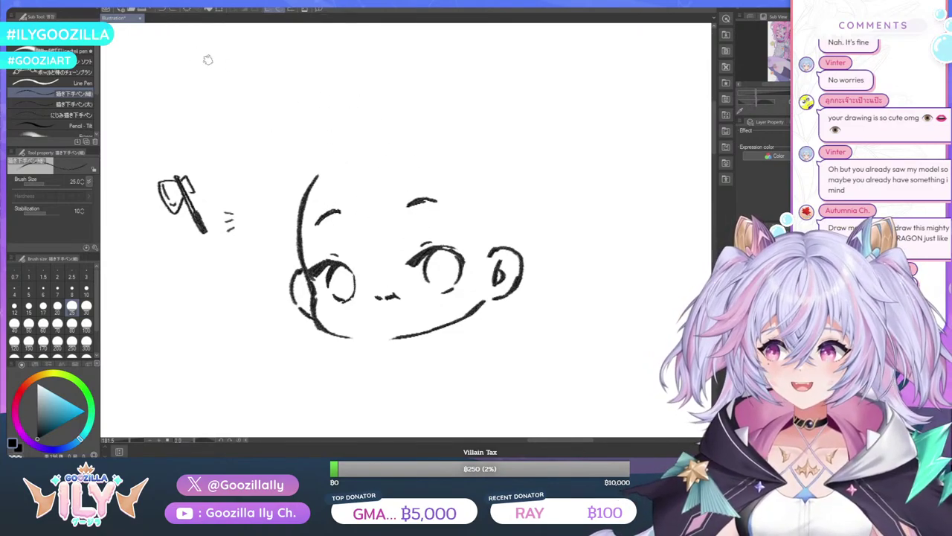
pyautogui.moveTo(319, 154); pyautogui.dragTo(385, 273)
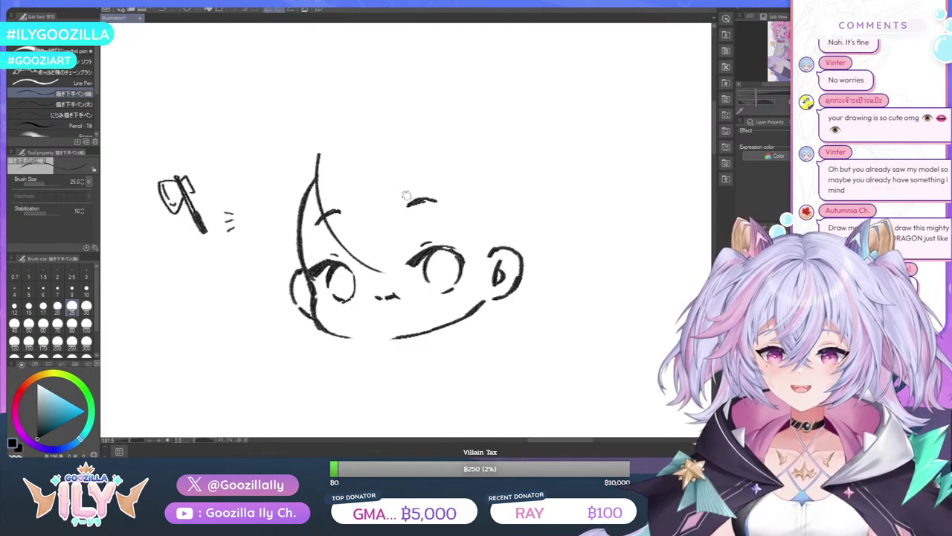
pyautogui.click(164, 11)
pyautogui.moveTo(326, 162); pyautogui.dragTo(406, 271)
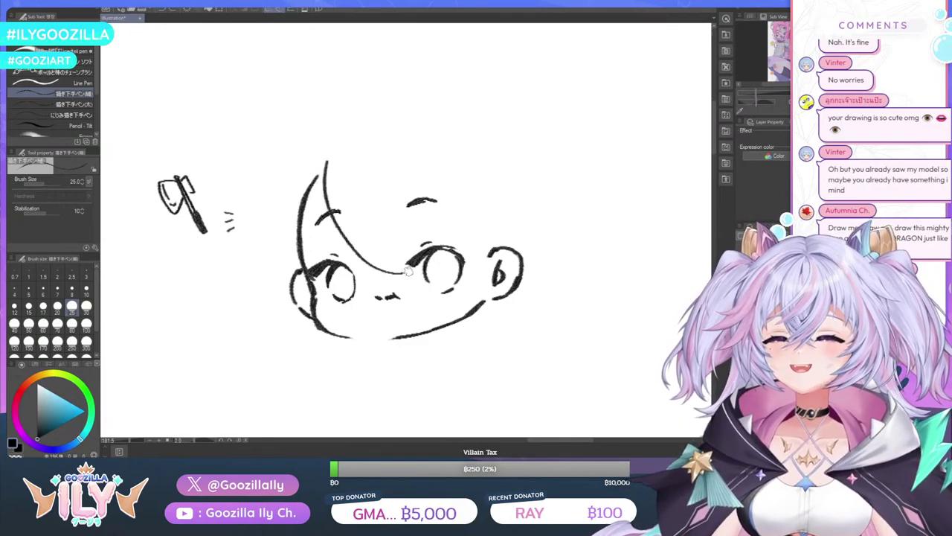
pyautogui.moveTo(396, 169); pyautogui.dragTo(408, 249)
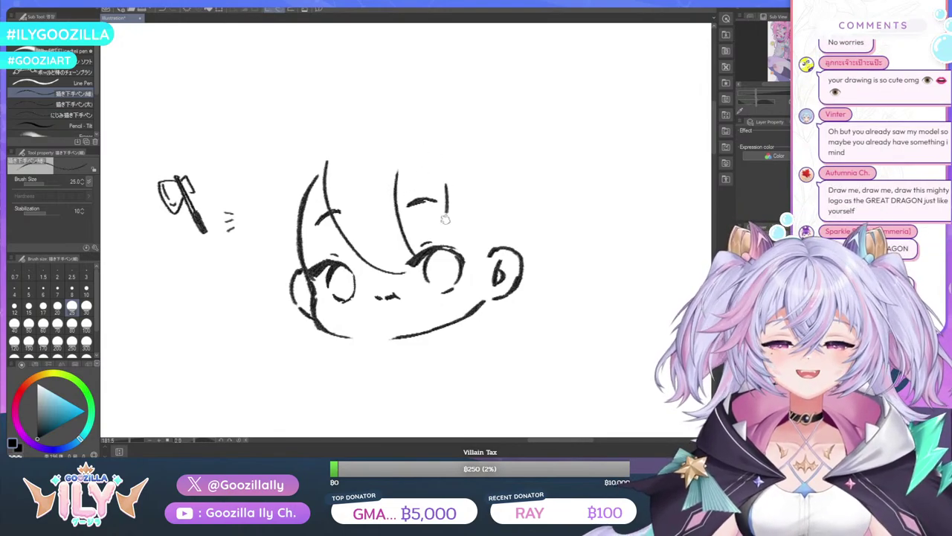
pyautogui.moveTo(446, 184); pyautogui.dragTo(465, 268)
pyautogui.moveTo(494, 232); pyautogui.dragTo(497, 245)
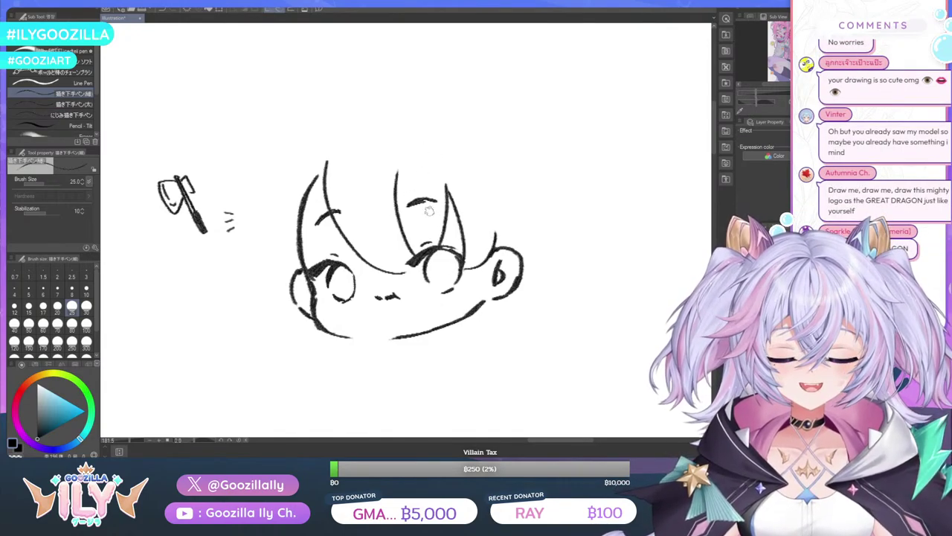
pyautogui.hotkey('ctrl', 'z')
pyautogui.hotkey('ctrl', 'z')
pyautogui.hotkey('ctrl', 'z')
pyautogui.hotkey('ctrl', 'z')
pyautogui.hotkey('ctrl', 'z')
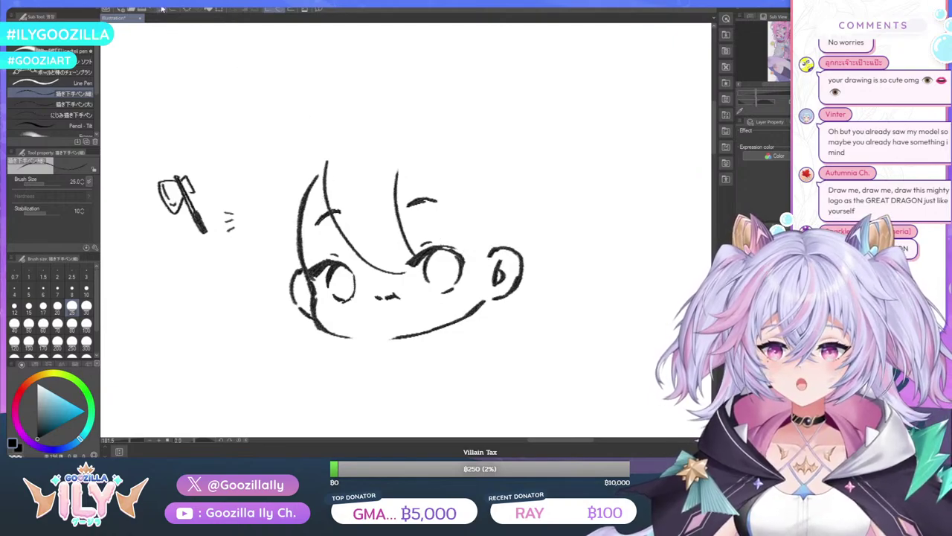
# Draw bangs over both eyes and a hair outline across the top and left of the head
pyautogui.moveTo(337, 160); pyautogui.dragTo(383, 257)
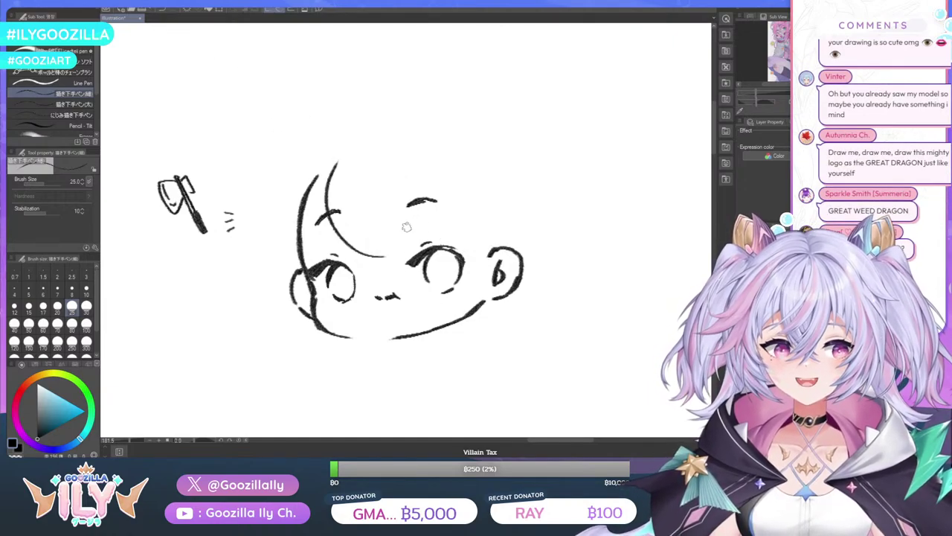
pyautogui.moveTo(392, 190); pyautogui.dragTo(407, 256)
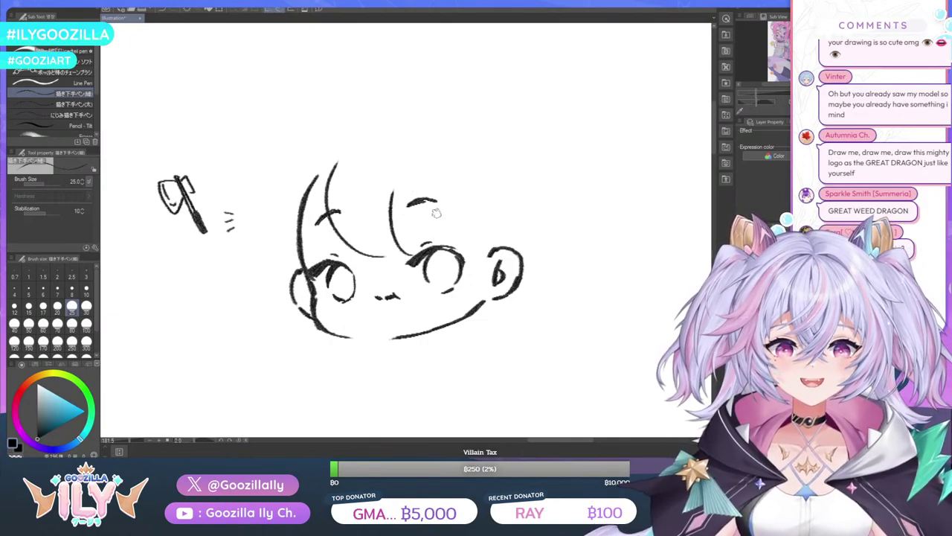
pyautogui.moveTo(436, 179); pyautogui.dragTo(409, 242)
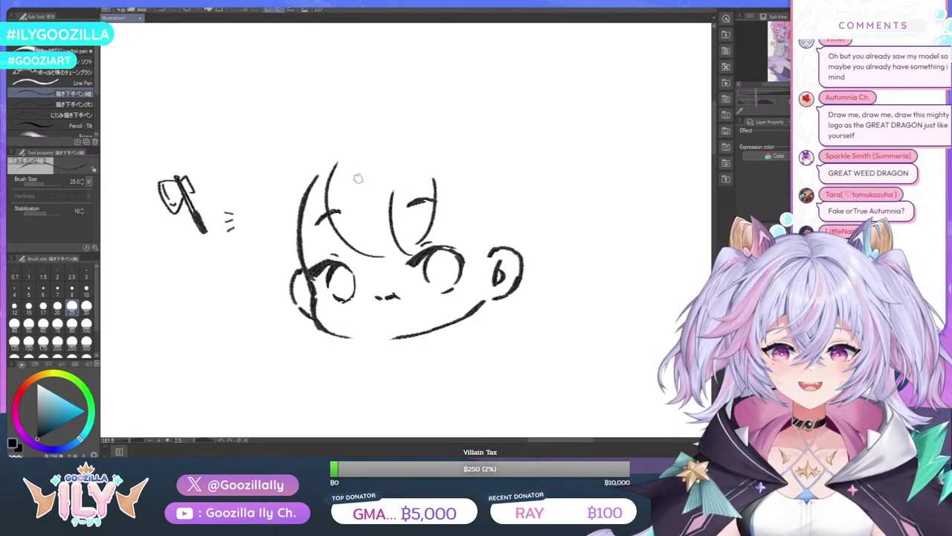
pyautogui.moveTo(384, 113)
pyautogui.mouseDown()
pyautogui.moveTo(339, 99)
pyautogui.moveTo(275, 122)
pyautogui.mouseUp()
pyautogui.moveTo(288, 134)
pyautogui.mouseDown()
pyautogui.moveTo(259, 151)
pyautogui.moveTo(232, 231)
pyautogui.moveTo(260, 286)
pyautogui.moveTo(242, 302)
pyautogui.moveTo(271, 304)
pyautogui.mouseUp()
pyautogui.moveTo(398, 106); pyautogui.dragTo(497, 127)
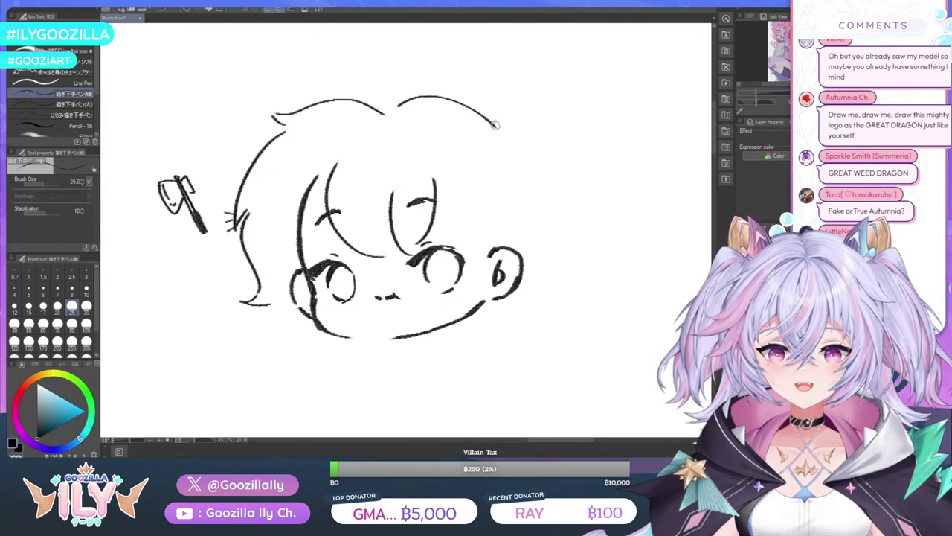
# Redo the hair outline: a top arc ending in a hook, and the left side down to the cheek
pyautogui.click(161, 10)
pyautogui.click(162, 10)
pyautogui.click(162, 9)
pyautogui.click(162, 10)
pyautogui.click(161, 9)
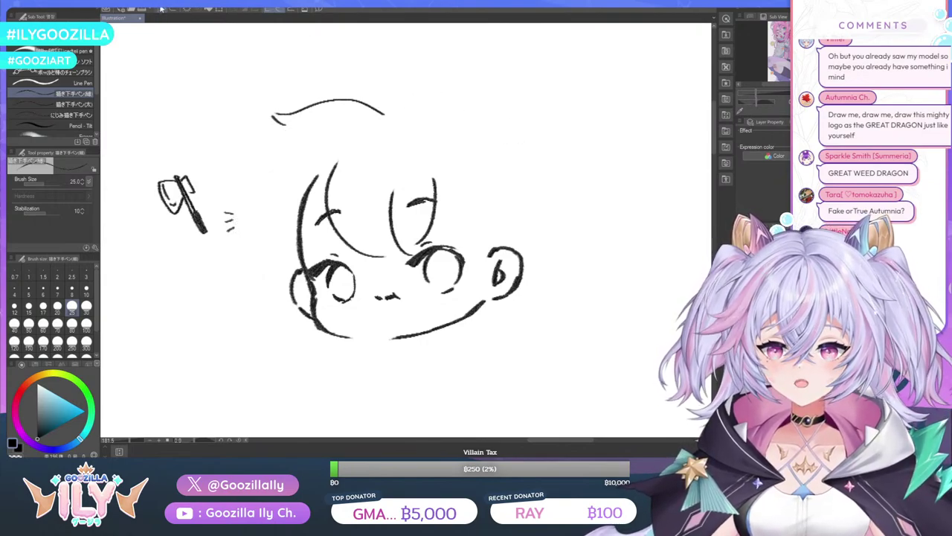
pyautogui.click(161, 9)
pyautogui.moveTo(481, 132)
pyautogui.mouseDown()
pyautogui.moveTo(408, 85)
pyautogui.moveTo(345, 80)
pyautogui.moveTo(273, 195)
pyautogui.mouseUp()
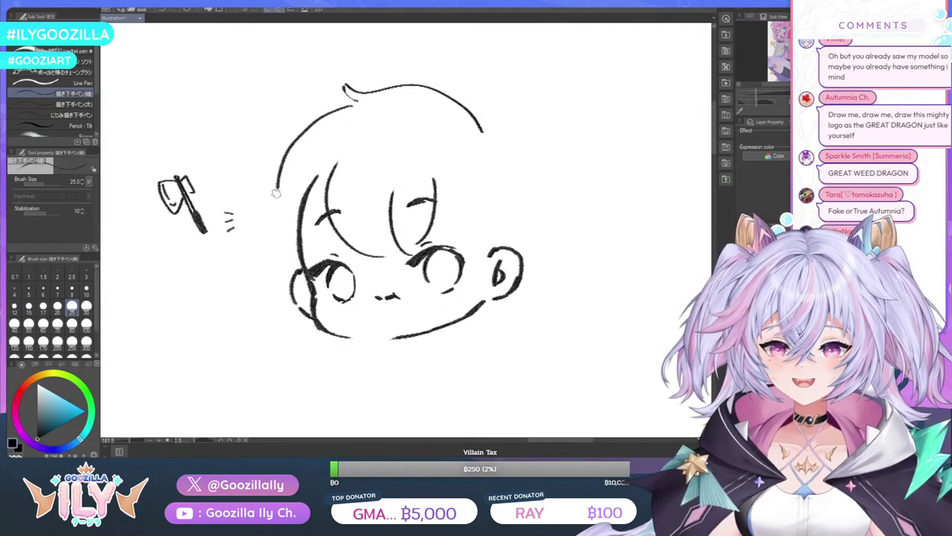
pyautogui.click(161, 9)
pyautogui.moveTo(354, 99)
pyautogui.mouseDown()
pyautogui.moveTo(259, 178)
pyautogui.moveTo(263, 198)
pyautogui.moveTo(273, 188)
pyautogui.moveTo(227, 239)
pyautogui.mouseUp()
pyautogui.click(160, 10)
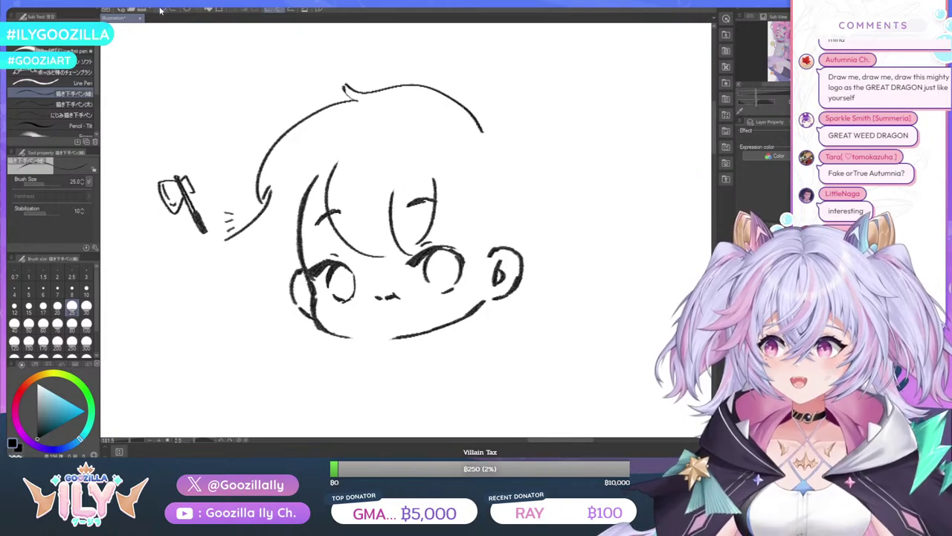
pyautogui.click(161, 10)
pyautogui.click(161, 9)
pyautogui.moveTo(348, 100)
pyautogui.mouseDown()
pyautogui.moveTo(255, 217)
pyautogui.moveTo(262, 198)
pyautogui.moveTo(281, 274)
pyautogui.mouseUp()
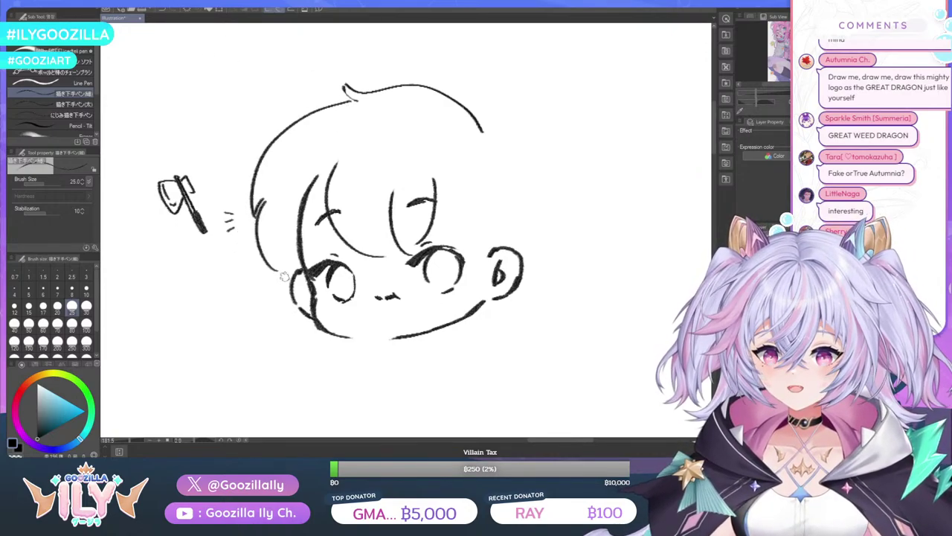
pyautogui.moveTo(327, 212); pyautogui.dragTo(305, 273)
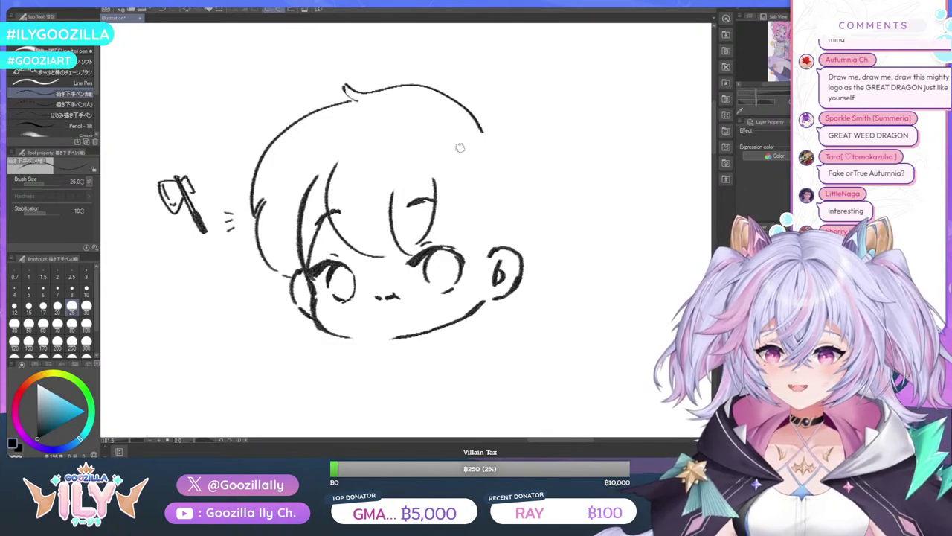
# Draw the right bangs, right cheek line, right hair curve, and a leaf sprout atop the head
pyautogui.moveTo(436, 180); pyautogui.dragTo(480, 251)
pyautogui.moveTo(488, 200); pyautogui.dragTo(491, 250)
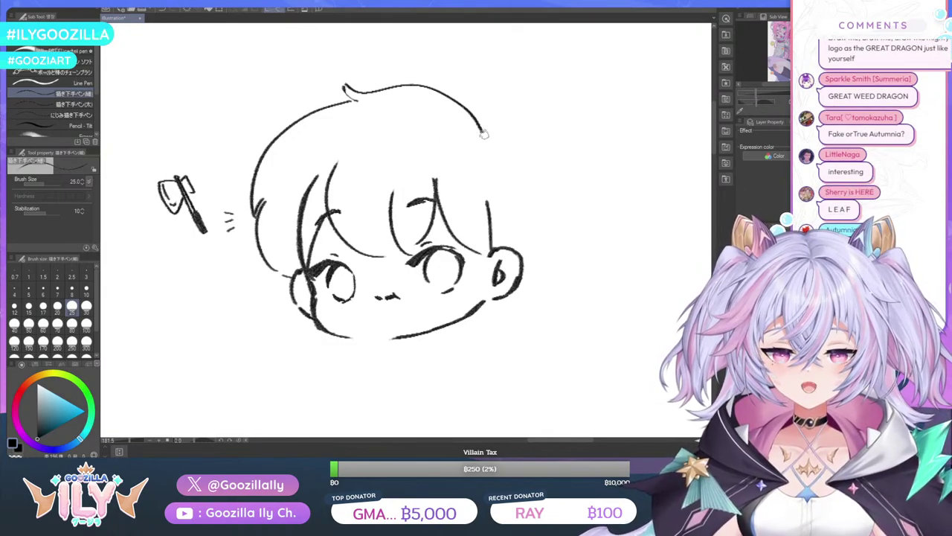
pyautogui.moveTo(484, 126)
pyautogui.mouseDown()
pyautogui.moveTo(547, 162)
pyautogui.moveTo(557, 228)
pyautogui.mouseUp()
pyautogui.click(164, 10)
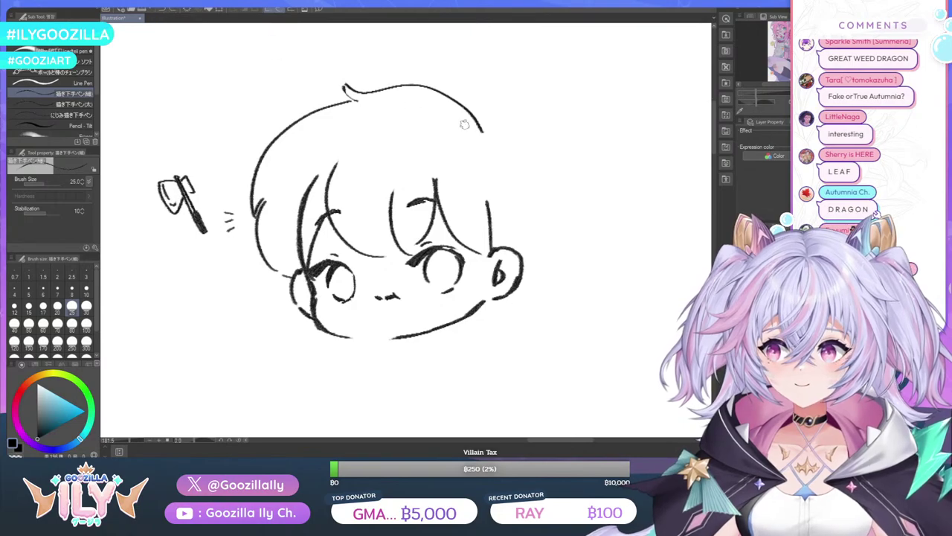
pyautogui.moveTo(474, 110)
pyautogui.mouseDown()
pyautogui.moveTo(509, 114)
pyautogui.moveTo(549, 206)
pyautogui.moveTo(524, 255)
pyautogui.mouseUp()
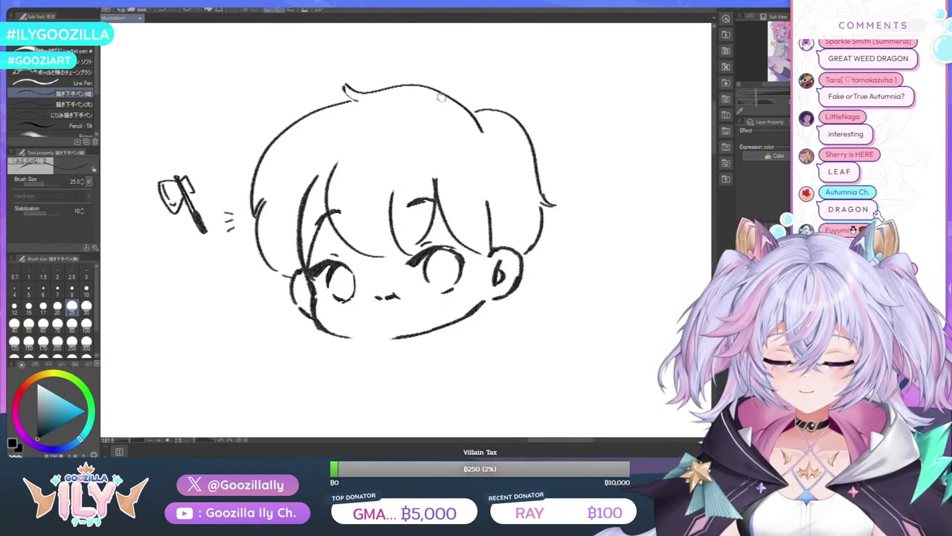
pyautogui.moveTo(475, 99)
pyautogui.mouseDown()
pyautogui.moveTo(463, 63)
pyautogui.moveTo(473, 99)
pyautogui.moveTo(508, 74)
pyautogui.moveTo(488, 101)
pyautogui.mouseUp()
pyautogui.click(165, 10)
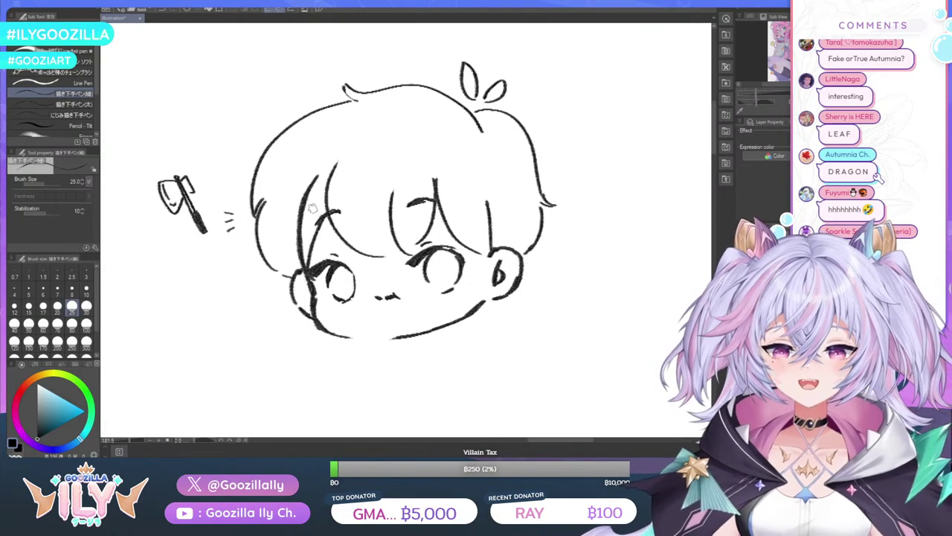
# Erase part of the left hair strand and redraw it
pyautogui.press('e')
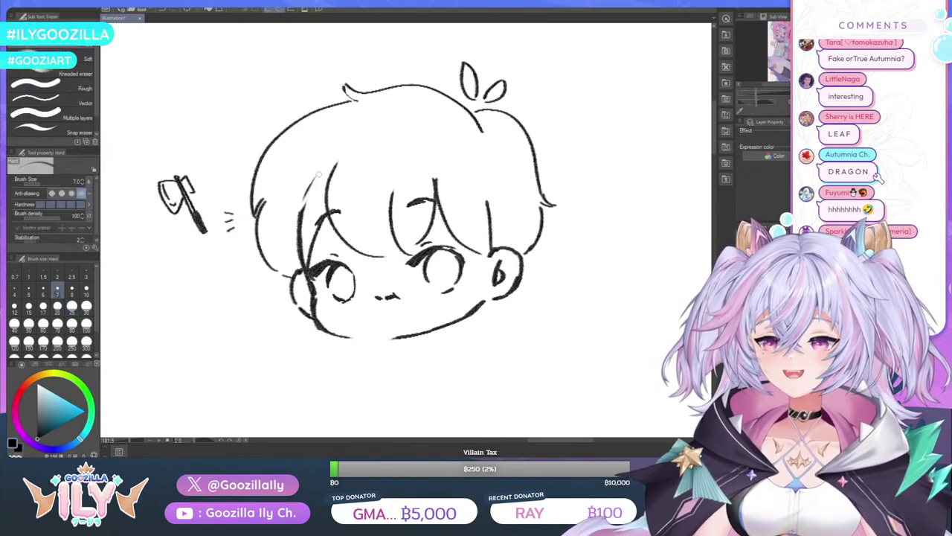
pyautogui.moveTo(309, 200); pyautogui.dragTo(299, 254)
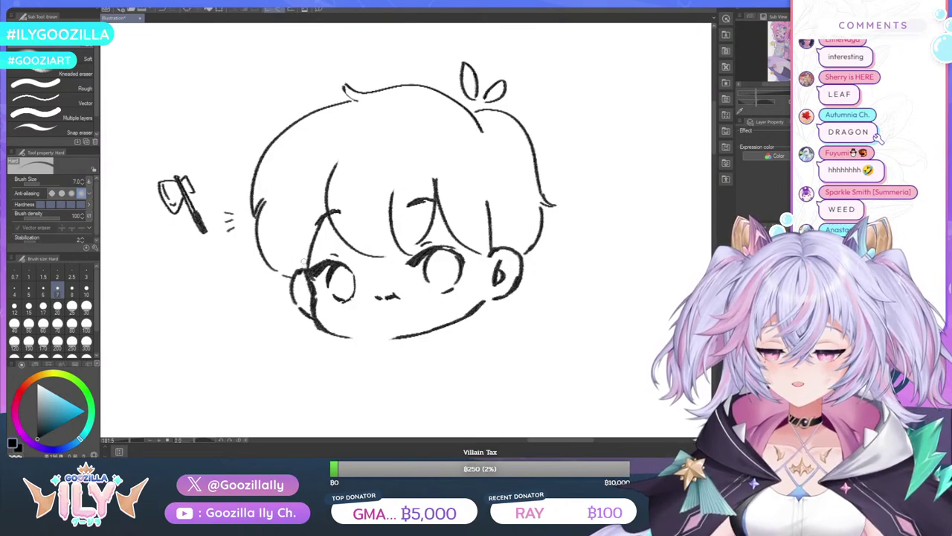
pyautogui.press('p')
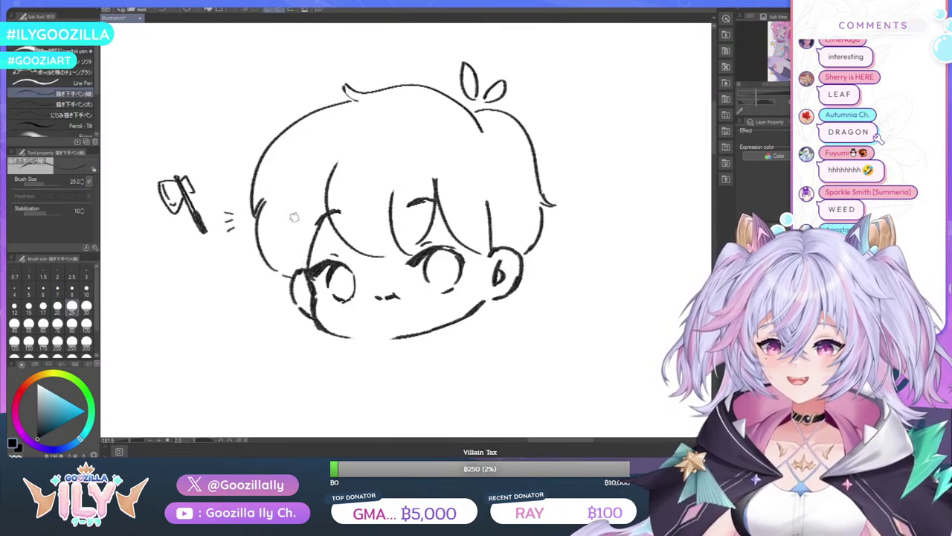
pyautogui.moveTo(292, 215); pyautogui.dragTo(298, 259)
# Draw a hair tie beside the right ear and a ponytail ending in a curl
pyautogui.scroll(-1, 519, 243)
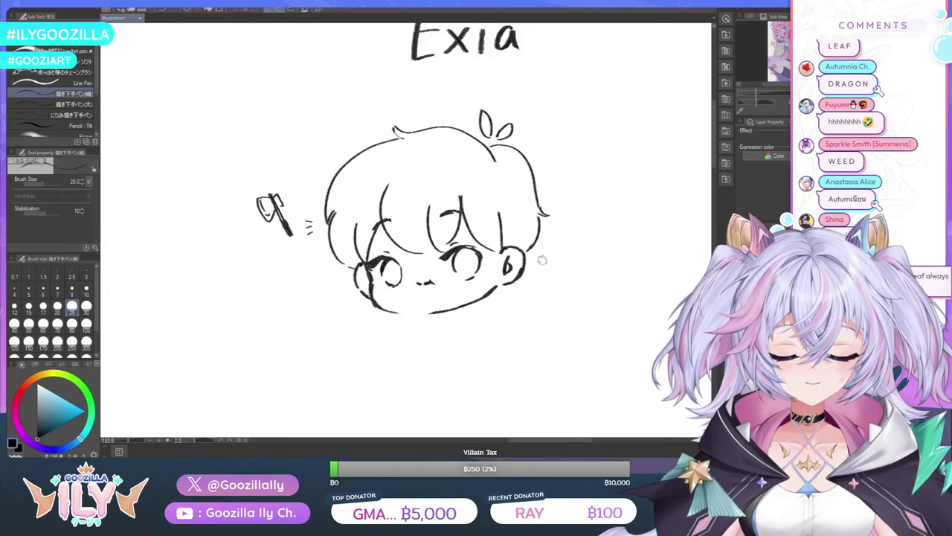
pyautogui.scroll(2, 543, 259)
pyautogui.moveTo(524, 245)
pyautogui.mouseDown()
pyautogui.moveTo(522, 262)
pyautogui.moveTo(569, 295)
pyautogui.moveTo(520, 353)
pyautogui.mouseUp()
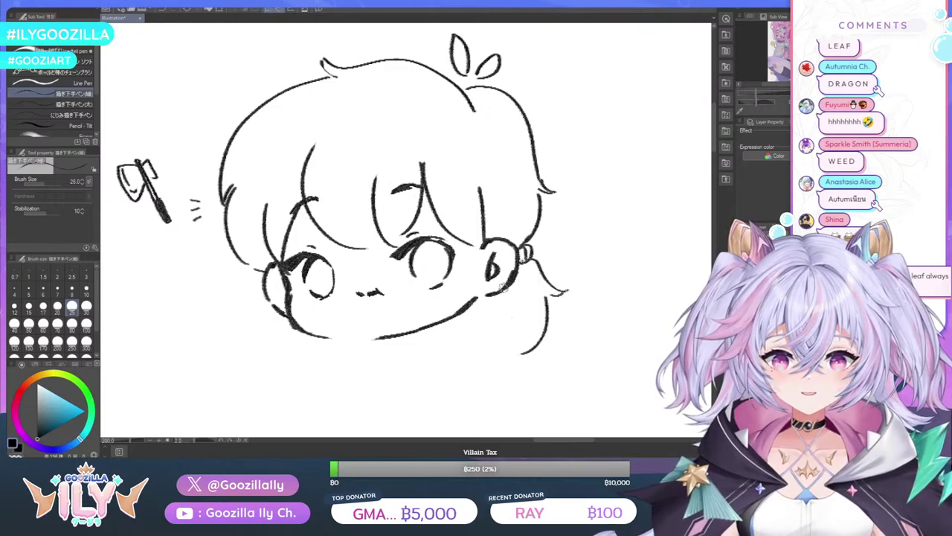
pyautogui.moveTo(503, 288)
pyautogui.mouseDown()
pyautogui.moveTo(472, 368)
pyautogui.moveTo(488, 352)
pyautogui.mouseUp()
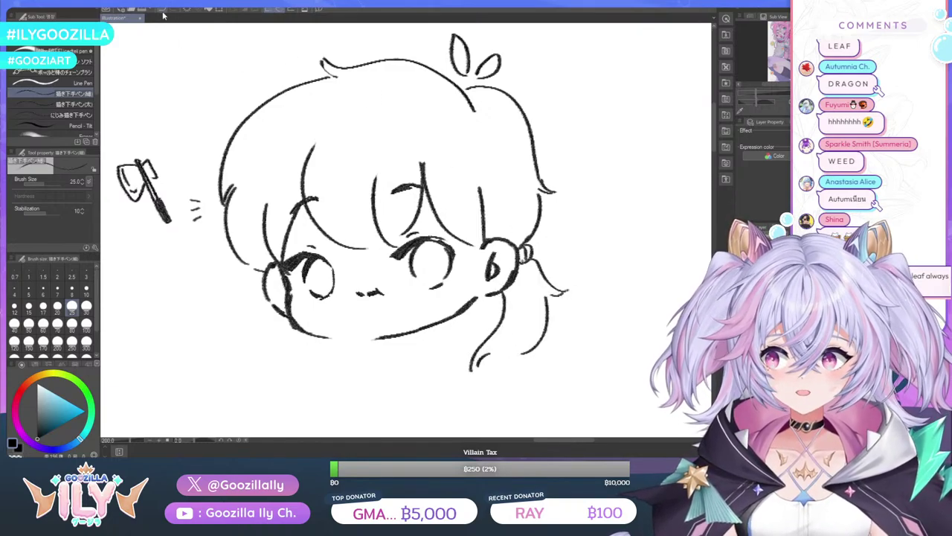
pyautogui.click(163, 10)
pyautogui.click(162, 11)
pyautogui.moveTo(503, 291)
pyautogui.mouseDown()
pyautogui.moveTo(465, 360)
pyautogui.moveTo(497, 386)
pyautogui.mouseUp()
pyautogui.moveTo(521, 362); pyautogui.dragTo(518, 387)
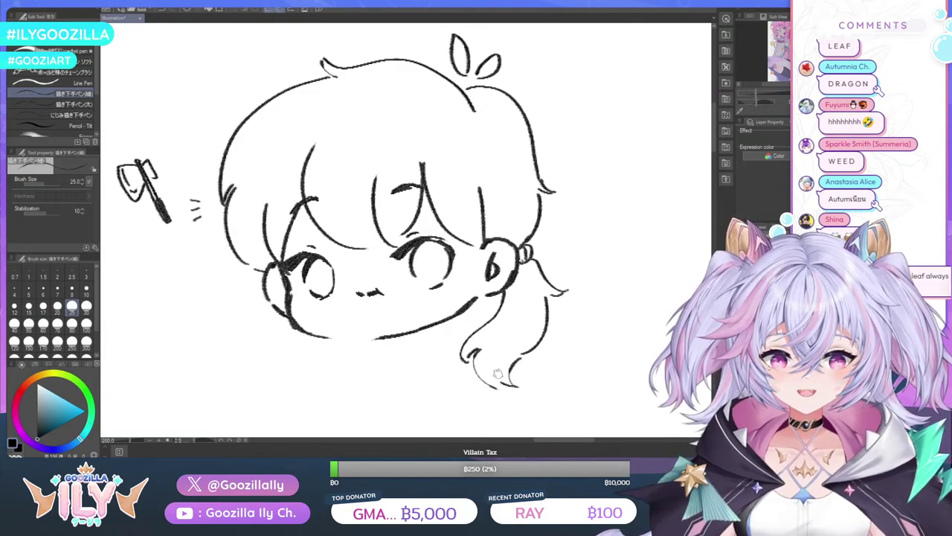
# Add short strokes at the left of the hair
pyautogui.scroll(-4, 506, 350)
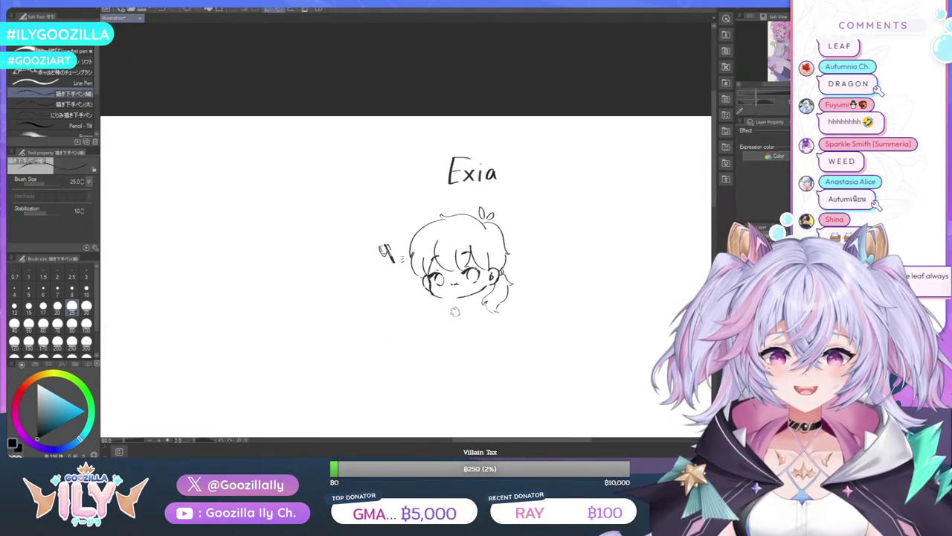
pyautogui.scroll(5, 458, 275)
pyautogui.moveTo(405, 212); pyautogui.dragTo(378, 228)
pyautogui.scroll(-5, 401, 223)
pyautogui.scroll(5, 521, 223)
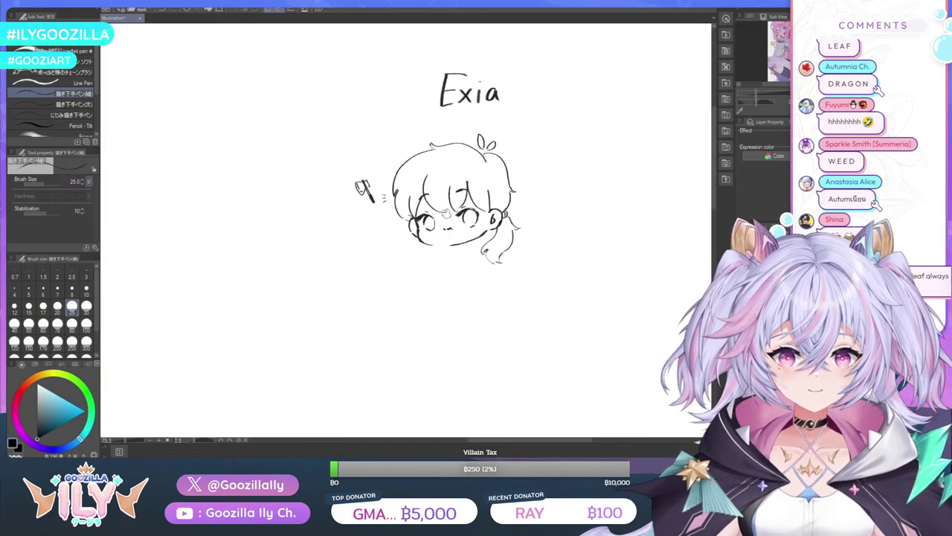
pyautogui.scroll(5, 497, 233)
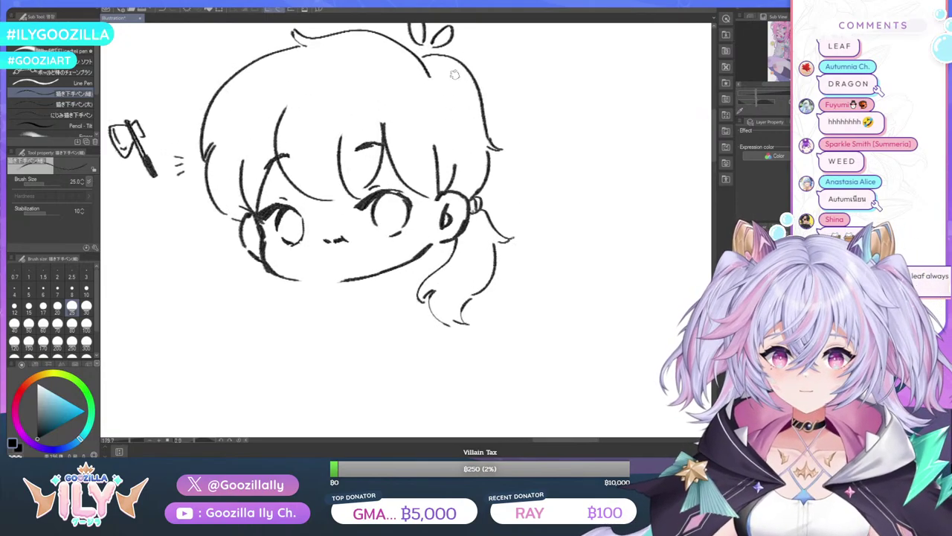
# Trim the overshooting hair line near the top and fill the gap in the chin line
pyautogui.press('e')
pyautogui.moveTo(431, 85)
pyautogui.mouseDown()
pyautogui.moveTo(430, 73)
pyautogui.moveTo(416, 72)
pyautogui.mouseUp()
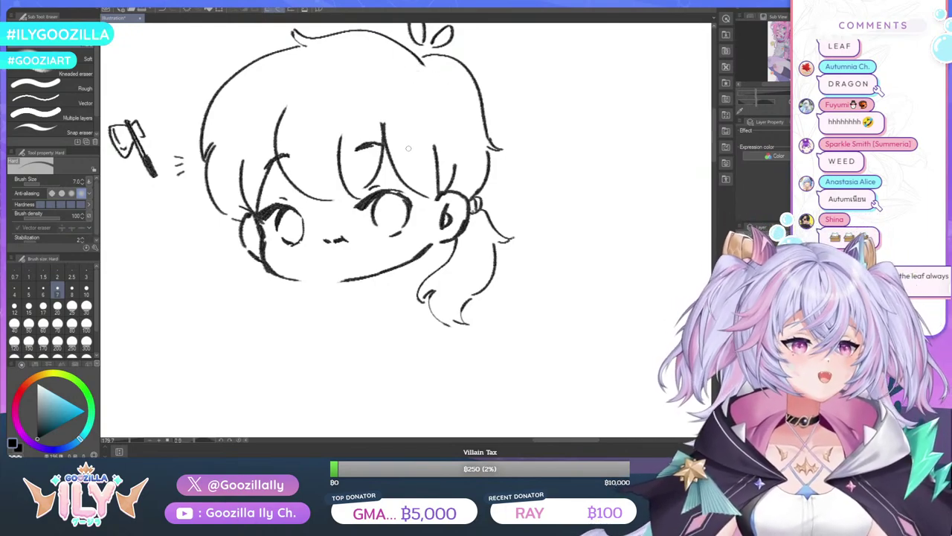
pyautogui.press('p')
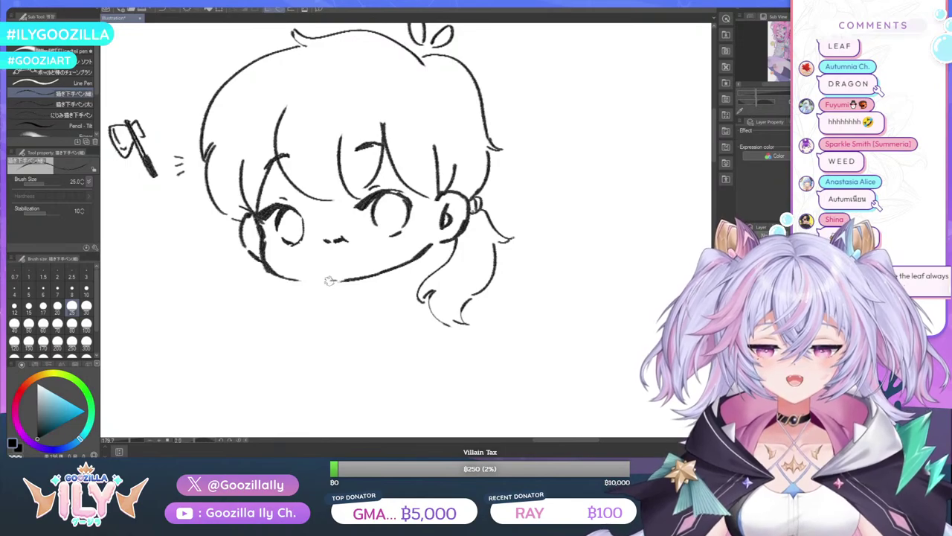
pyautogui.moveTo(338, 281); pyautogui.dragTo(305, 282)
# Undo the chin stroke and sketch a trial plant doodle with arrows left of the face
pyautogui.hotkey('ctrl', 'z')
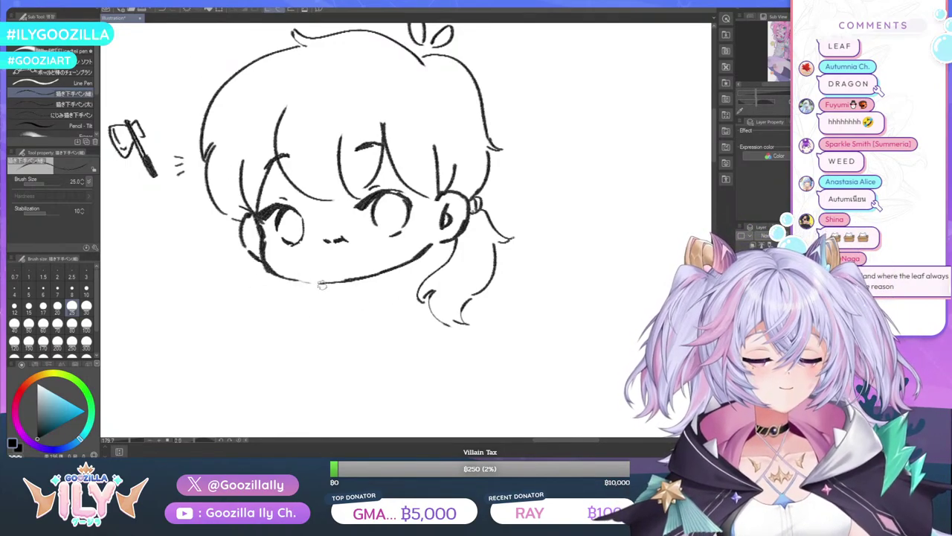
pyautogui.moveTo(178, 281); pyautogui.dragTo(175, 335)
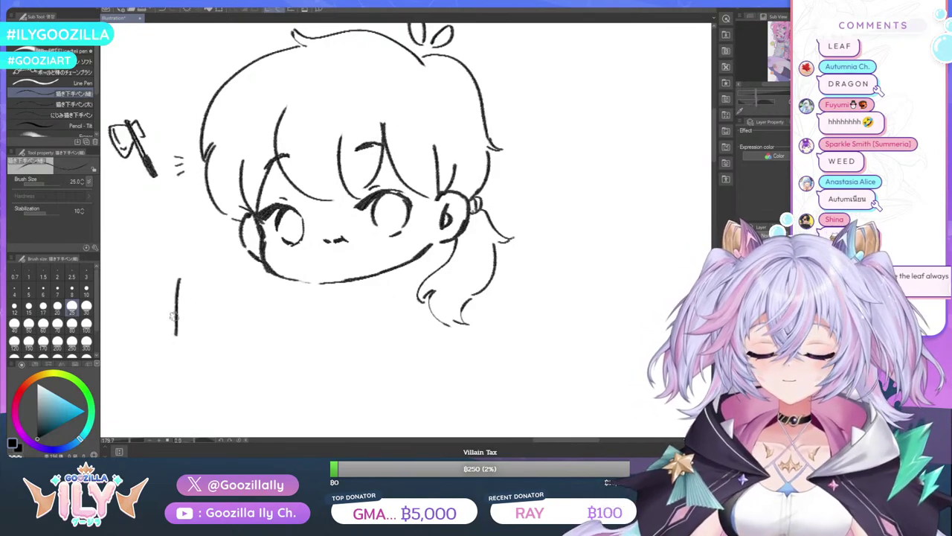
pyautogui.moveTo(159, 301); pyautogui.dragTo(176, 317)
pyautogui.moveTo(198, 303)
pyautogui.mouseDown()
pyautogui.moveTo(177, 312)
pyautogui.moveTo(173, 296)
pyautogui.moveTo(162, 305)
pyautogui.moveTo(202, 318)
pyautogui.moveTo(196, 327)
pyautogui.mouseUp()
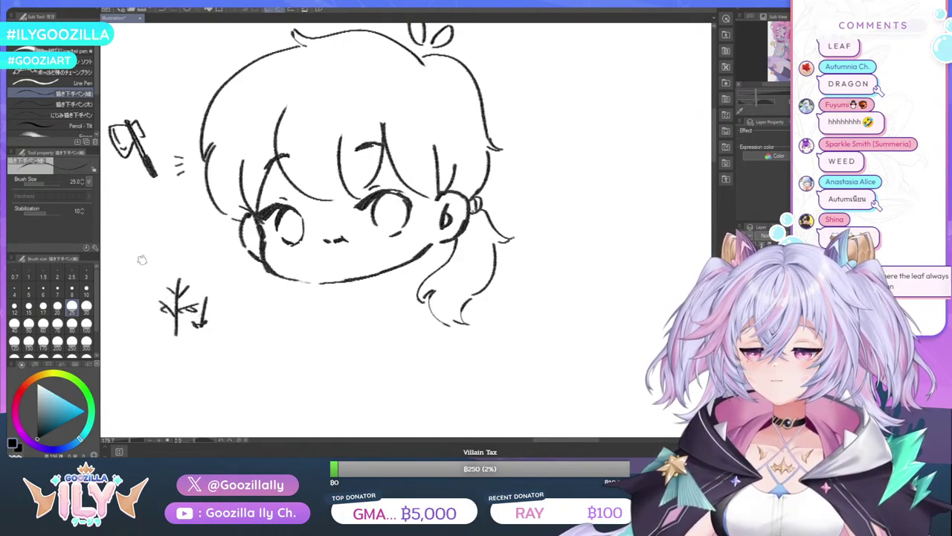
pyautogui.moveTo(133, 253); pyautogui.dragTo(159, 271)
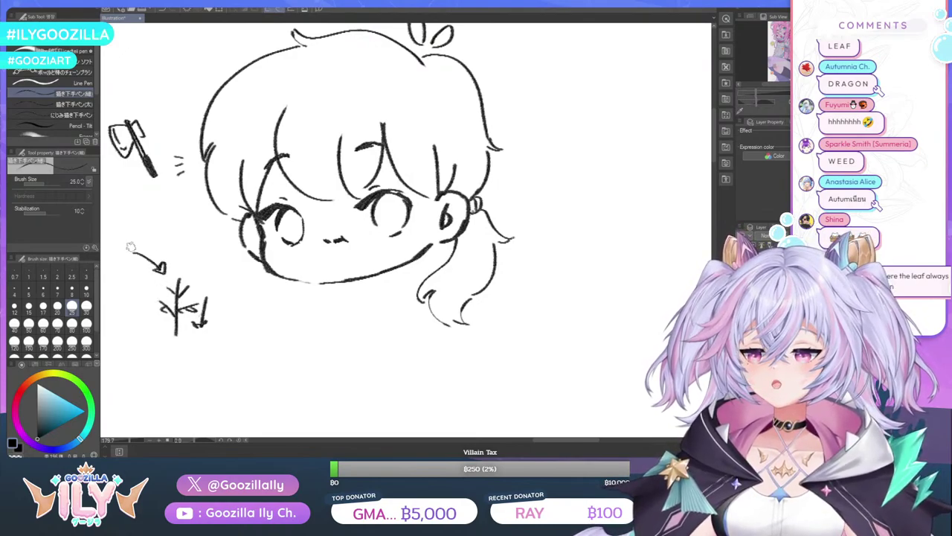
pyautogui.moveTo(131, 247); pyautogui.dragTo(145, 243)
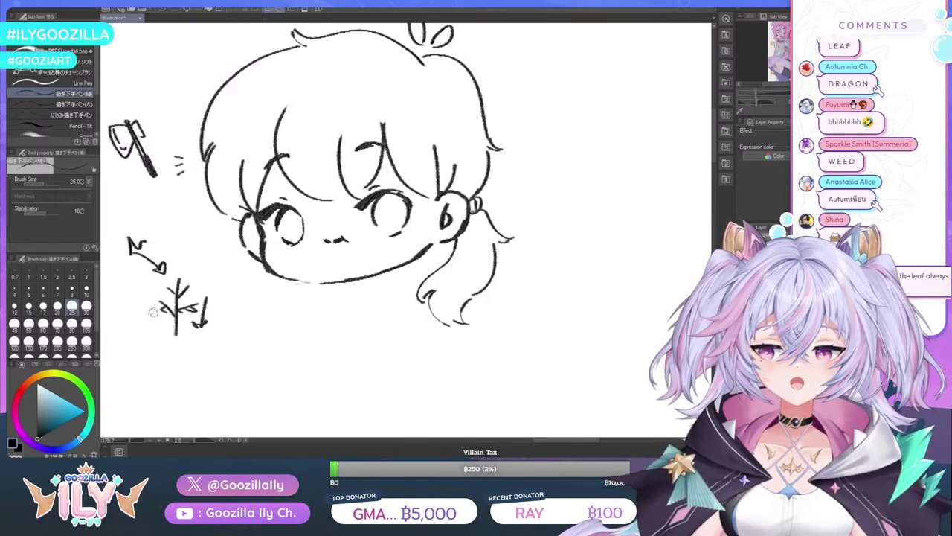
pyautogui.moveTo(135, 296); pyautogui.dragTo(141, 335)
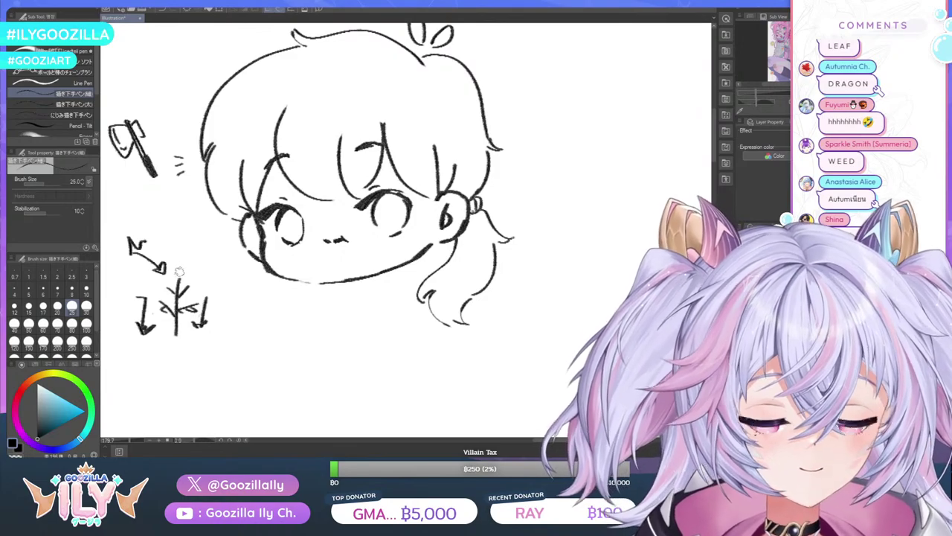
# Remove the arrows and plant doodle, then close the gap in the chin line
pyautogui.hotkey('ctrl', 'z')
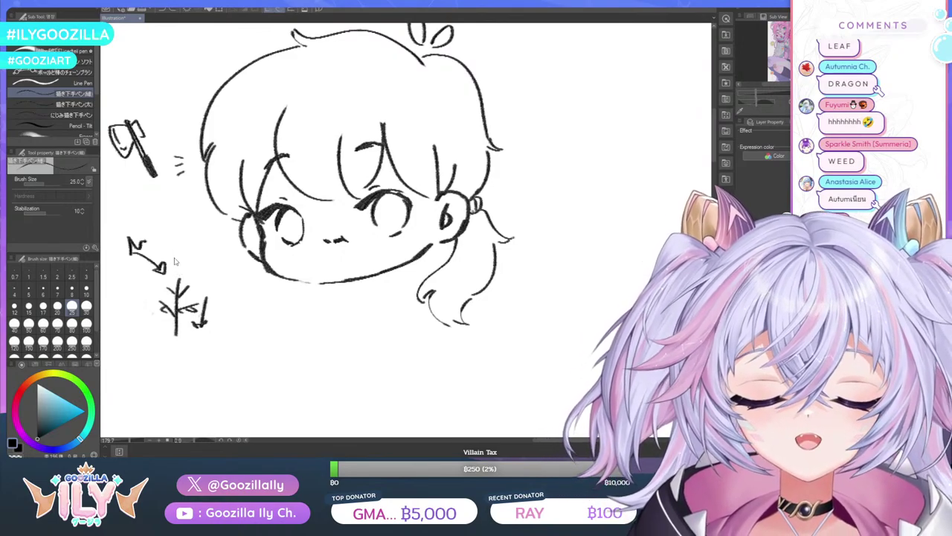
pyautogui.hotkey('ctrl', 'z')
pyautogui.hotkey('ctrl', 'z')
pyautogui.hotkey('ctrl', 'z')
pyautogui.hotkey('ctrl', 'z')
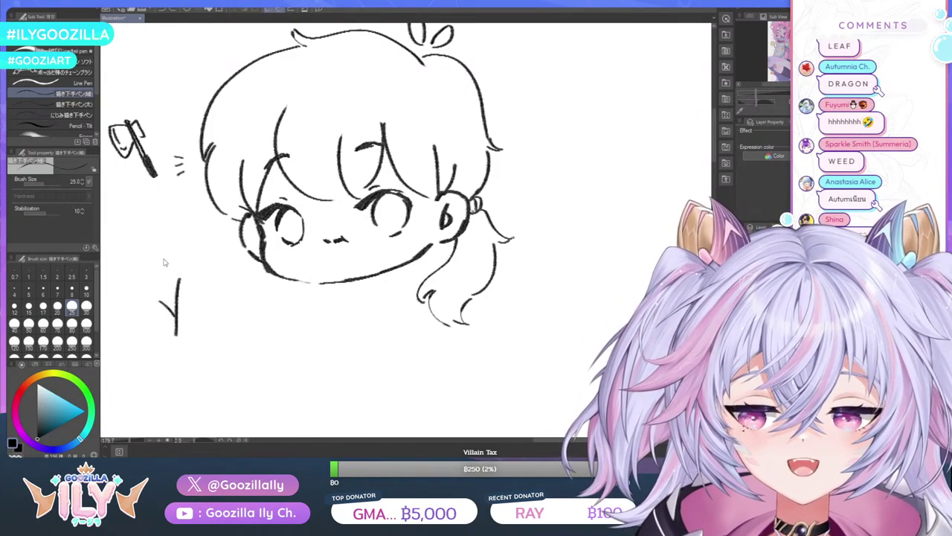
pyautogui.hotkey('ctrl', 'z')
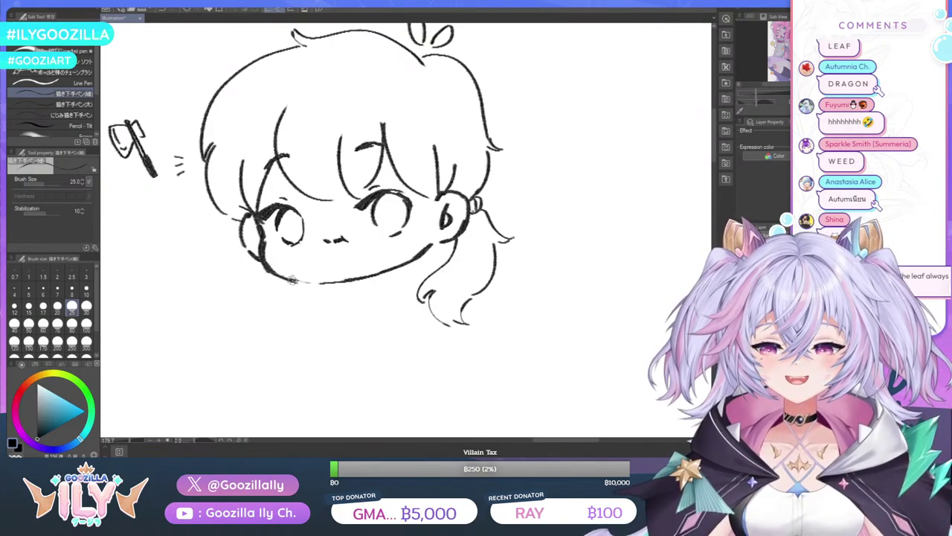
pyautogui.moveTo(292, 281); pyautogui.dragTo(320, 282)
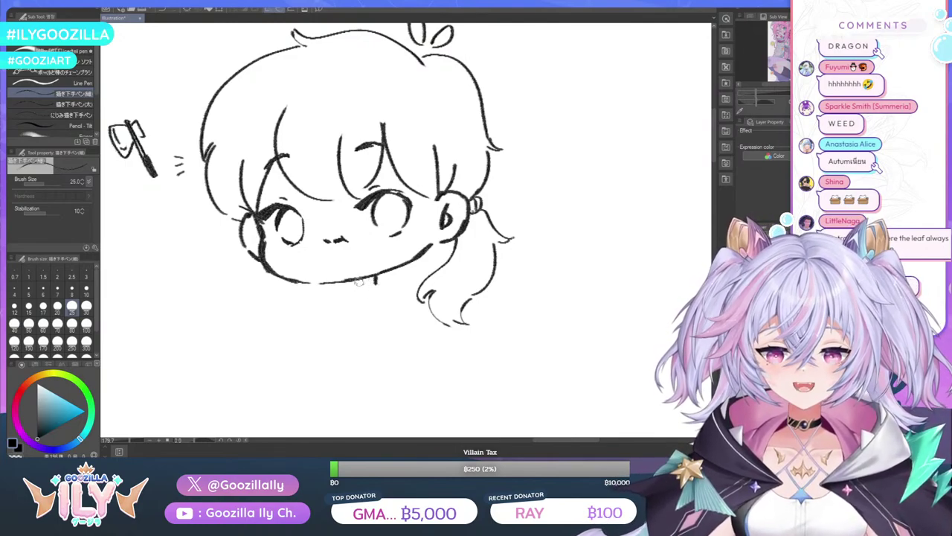
# Draw a short neck line under the chibi's chin
pyautogui.moveTo(342, 280)
pyautogui.mouseDown()
pyautogui.moveTo(343, 290)
pyautogui.moveTo(398, 288)
pyautogui.mouseUp()
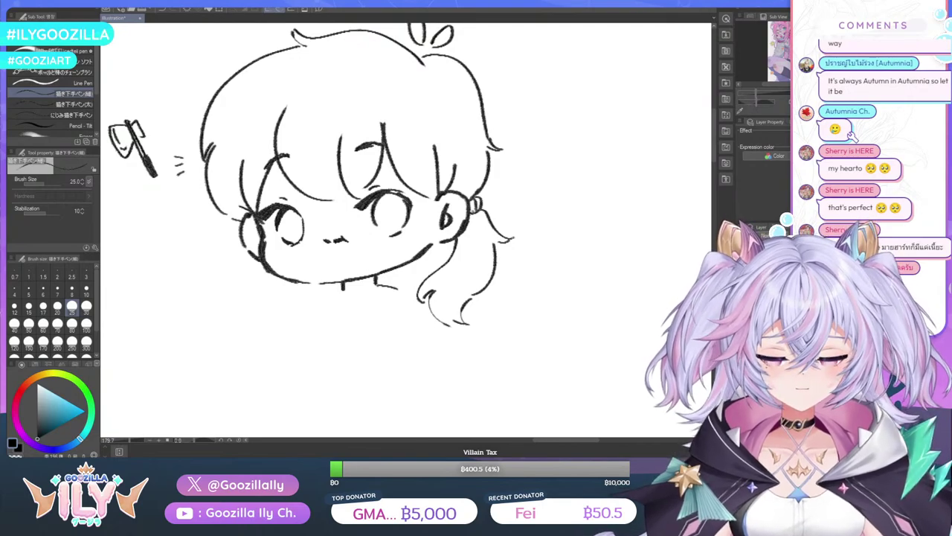
# Zoom out to the whole page and delete the heart doodle
pyautogui.scroll(-3, 308, 189)
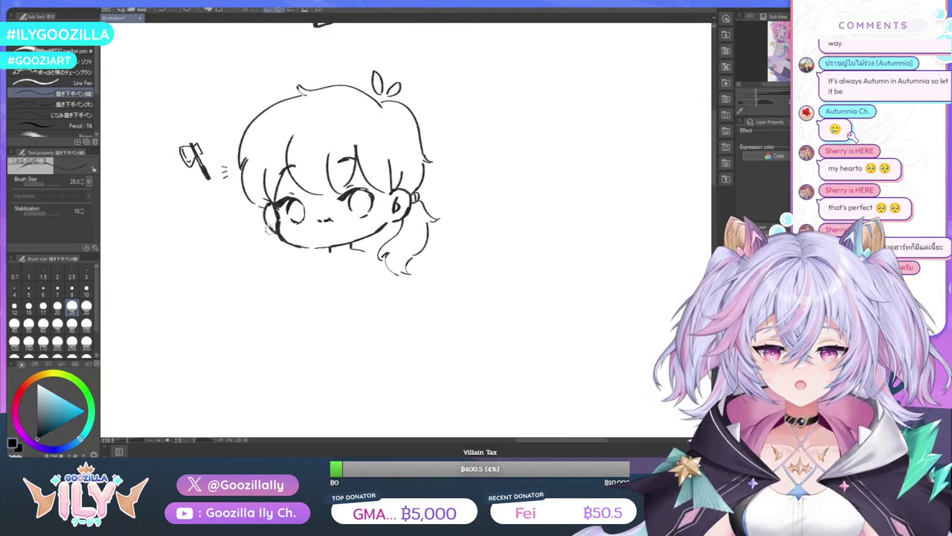
pyautogui.scroll(-7, 266, 229)
pyautogui.hotkey('ctrl', '-')
pyautogui.hotkey('ctrl', '-')
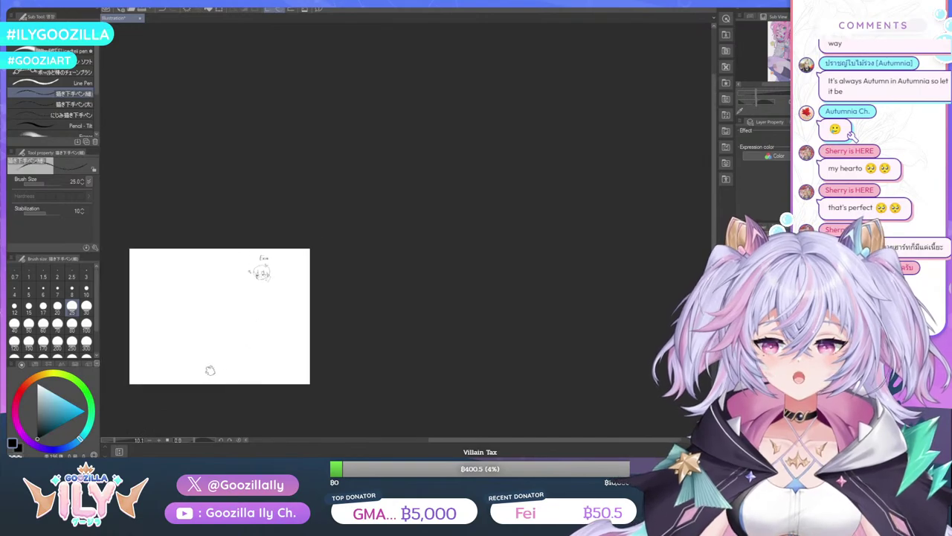
pyautogui.moveTo(208, 372)
pyautogui.mouseDown()
pyautogui.moveTo(292, 304)
pyautogui.moveTo(219, 272)
pyautogui.moveTo(208, 253)
pyautogui.moveTo(148, 283)
pyautogui.moveTo(226, 374)
pyautogui.mouseUp()
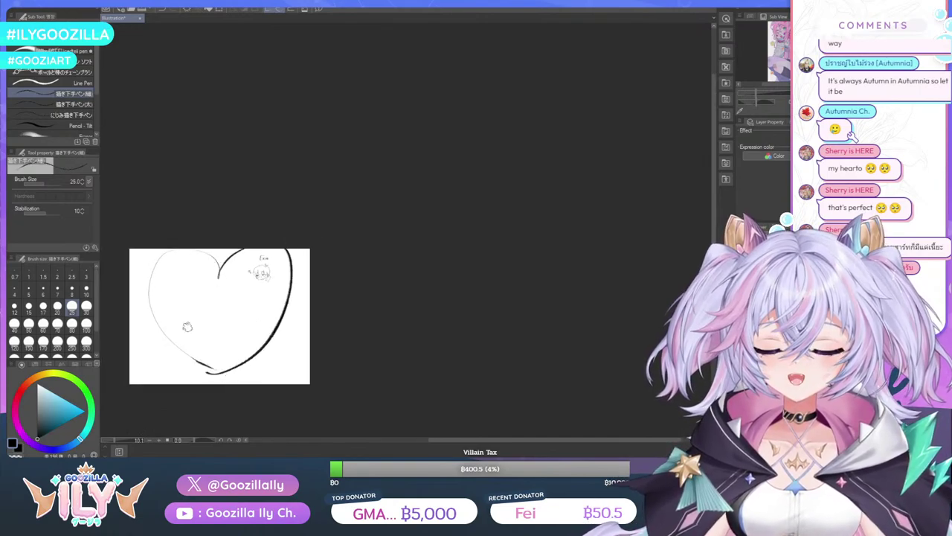
pyautogui.press('Delete')
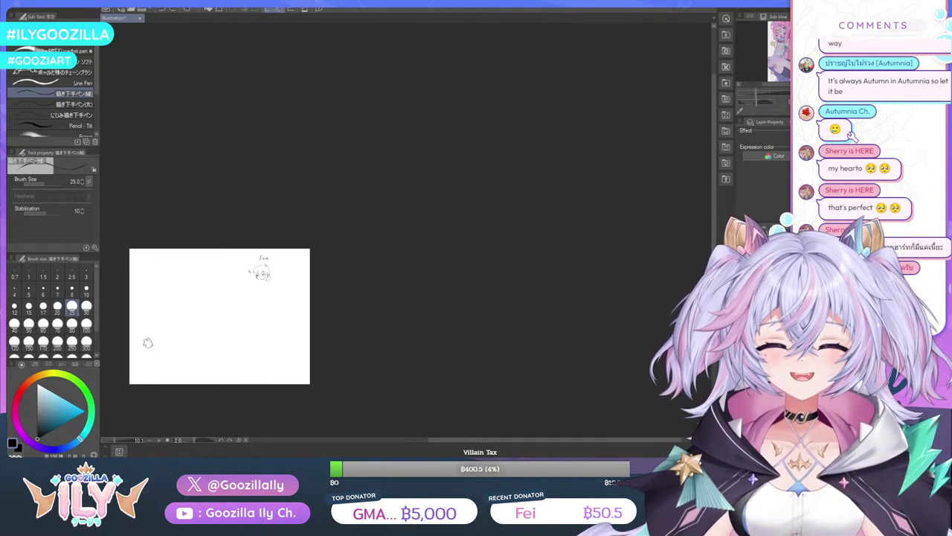
# Zoom in close on the Exia chibi head sketch
pyautogui.hotkey('ctrl', '+')
pyautogui.hotkey('ctrl', '+')
pyautogui.hotkey('ctrl', '+')
pyautogui.hotkey('ctrl', '+')
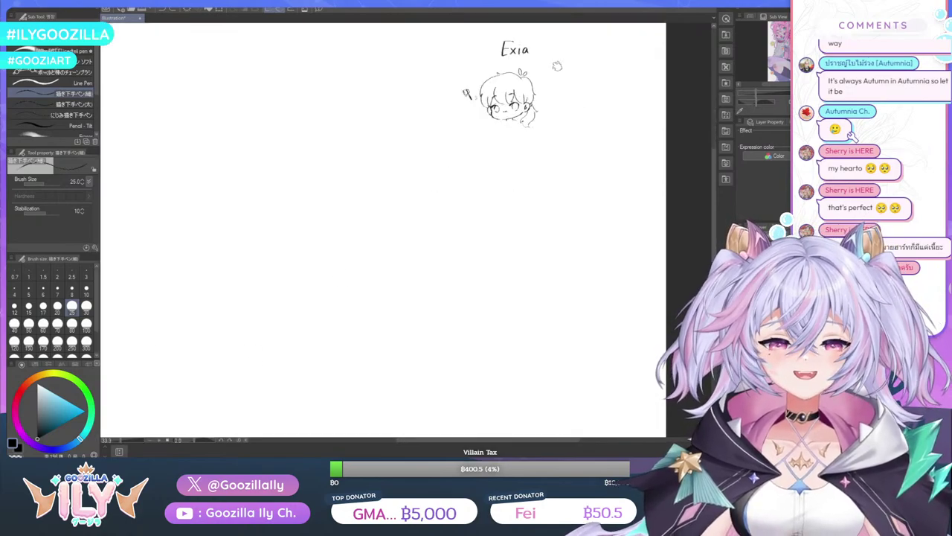
pyautogui.scroll(3, 557, 66)
pyautogui.scroll(-1, 436, 55)
pyautogui.scroll(-2, 499, 63)
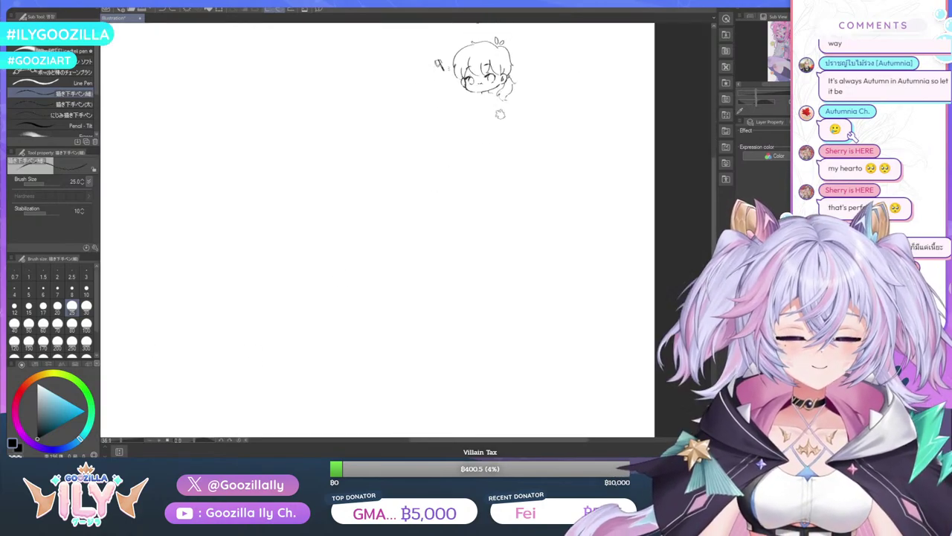
pyautogui.hotkey('ctrl', '-')
pyautogui.hotkey('ctrl', '-')
pyautogui.hotkey('ctrl', '-')
pyautogui.hotkey('ctrl', '-')
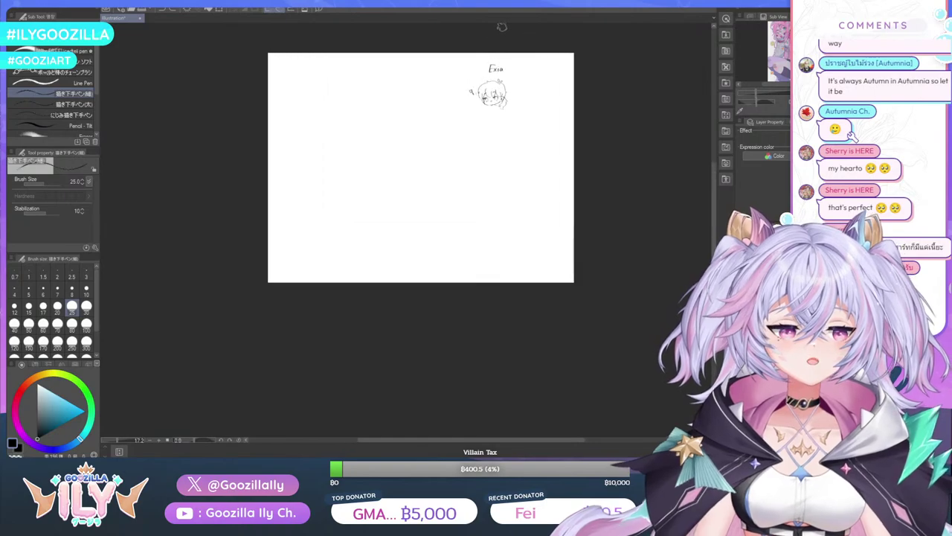
pyautogui.hotkey('ctrl', '+')
pyautogui.hotkey('ctrl', '+')
pyautogui.hotkey('ctrl', '+')
pyautogui.hotkey('ctrl', '+')
pyautogui.hotkey('ctrl', '+')
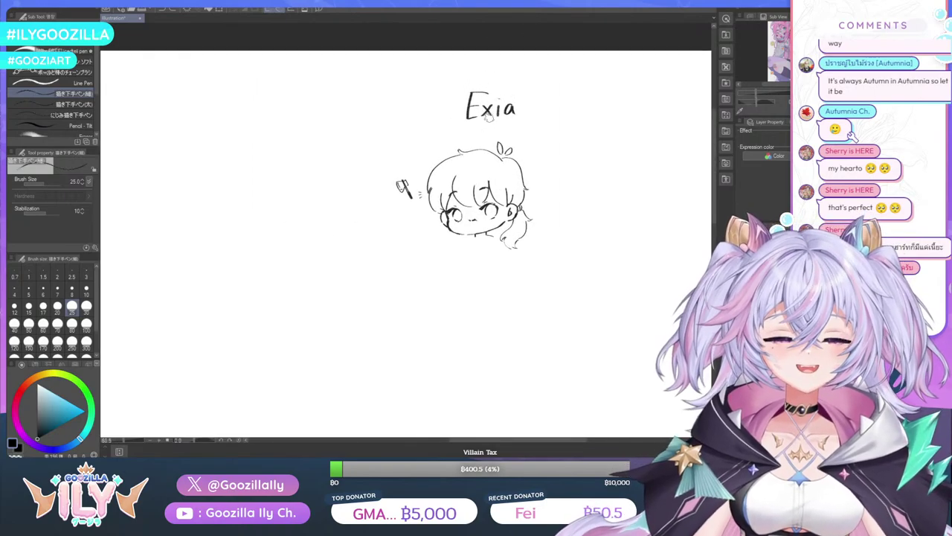
pyautogui.hotkey('ctrl', '+')
pyautogui.hotkey('ctrl', '+')
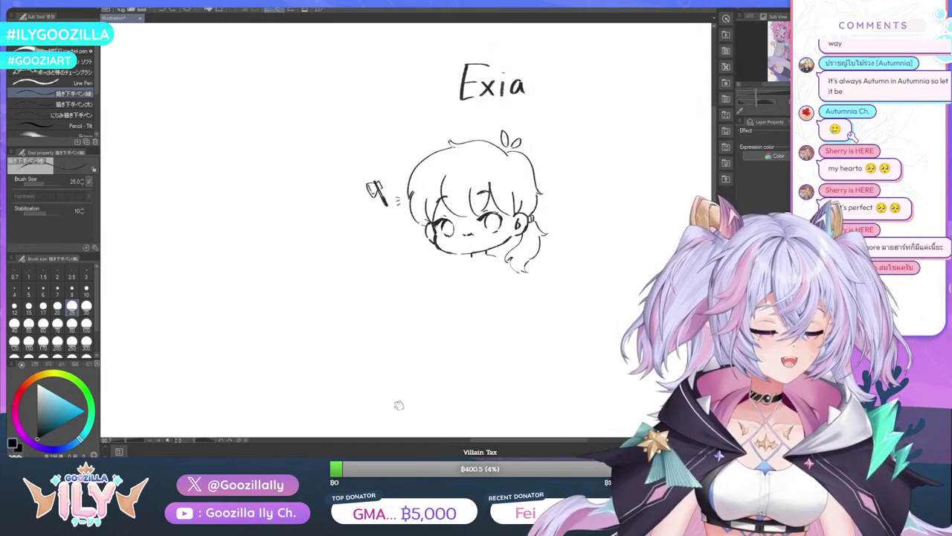
pyautogui.scroll(1, 490, 270)
pyautogui.scroll(3, 490, 270)
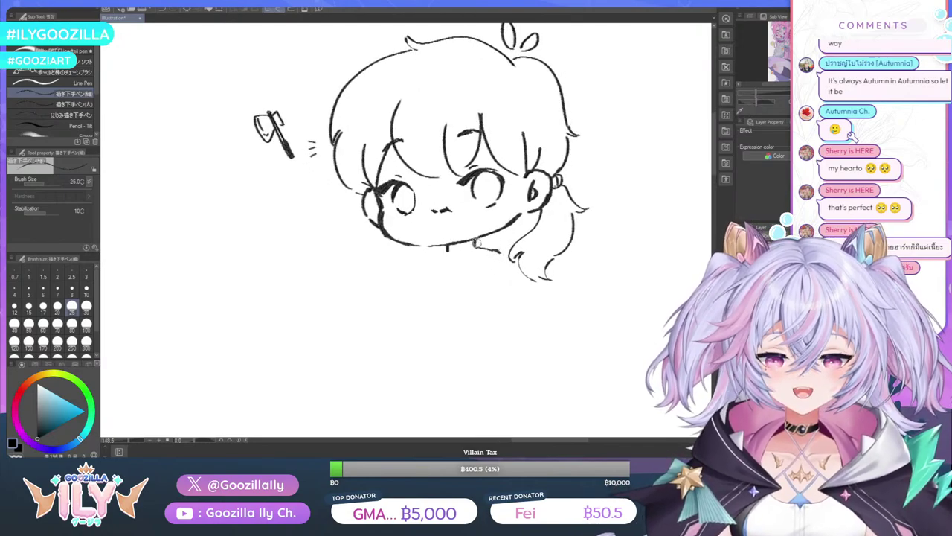
# Draw the neck lines down to the shoulders and extend the left shoulder line
pyautogui.moveTo(484, 251); pyautogui.dragTo(502, 255)
pyautogui.moveTo(441, 250); pyautogui.dragTo(416, 272)
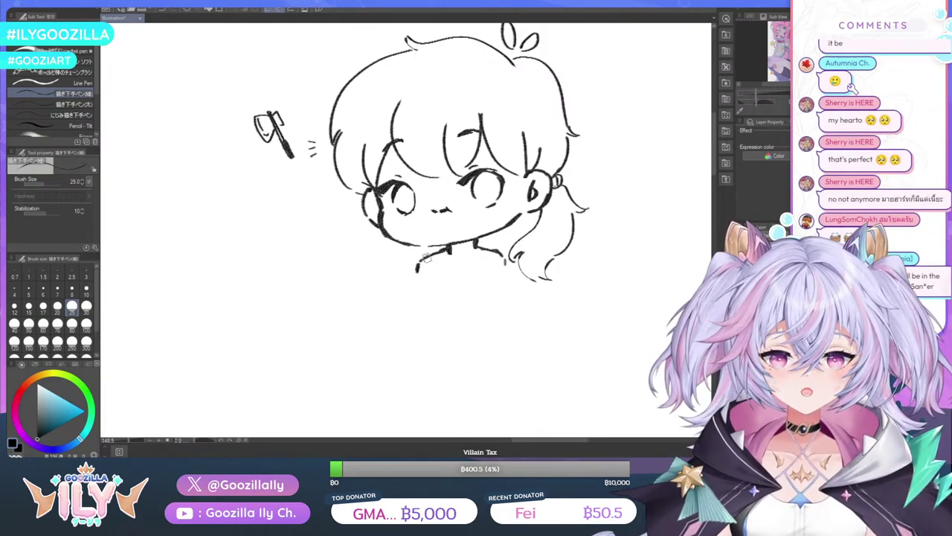
pyautogui.scroll(-2, 447, 192)
pyautogui.scroll(-1, 461, 201)
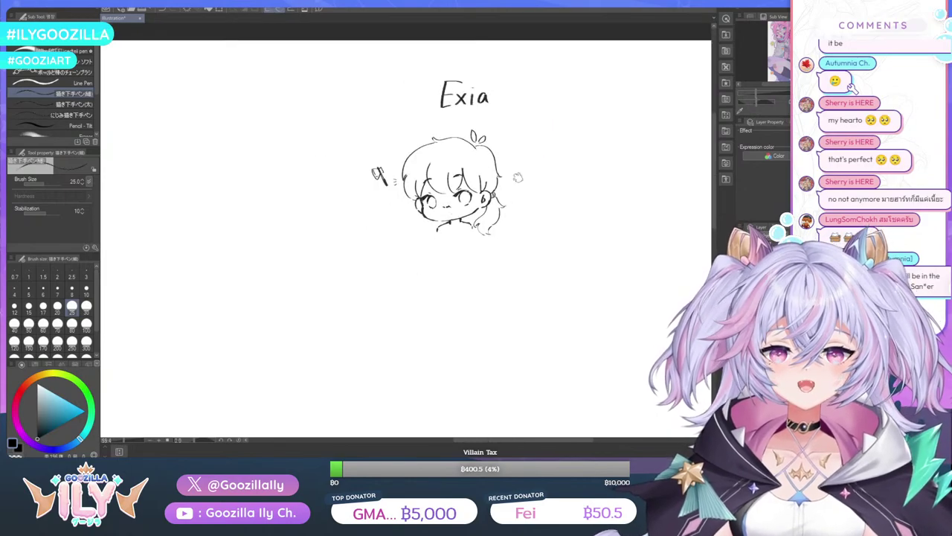
pyautogui.scroll(5, 468, 227)
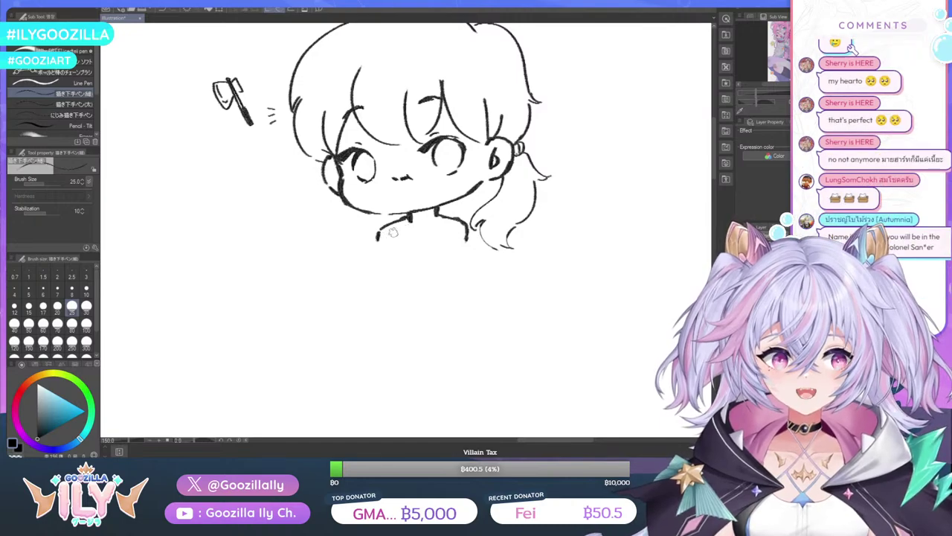
pyautogui.moveTo(391, 224); pyautogui.dragTo(379, 247)
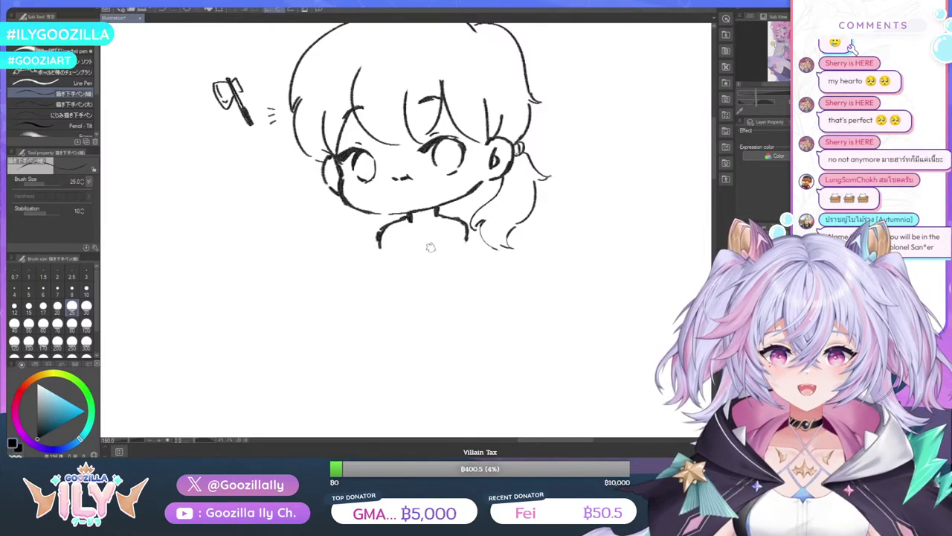
# Sketch the arm lines below the shoulders, reaching down to a rounded hand
pyautogui.moveTo(430, 239); pyautogui.dragTo(419, 274)
pyautogui.moveTo(466, 232); pyautogui.dragTo(434, 303)
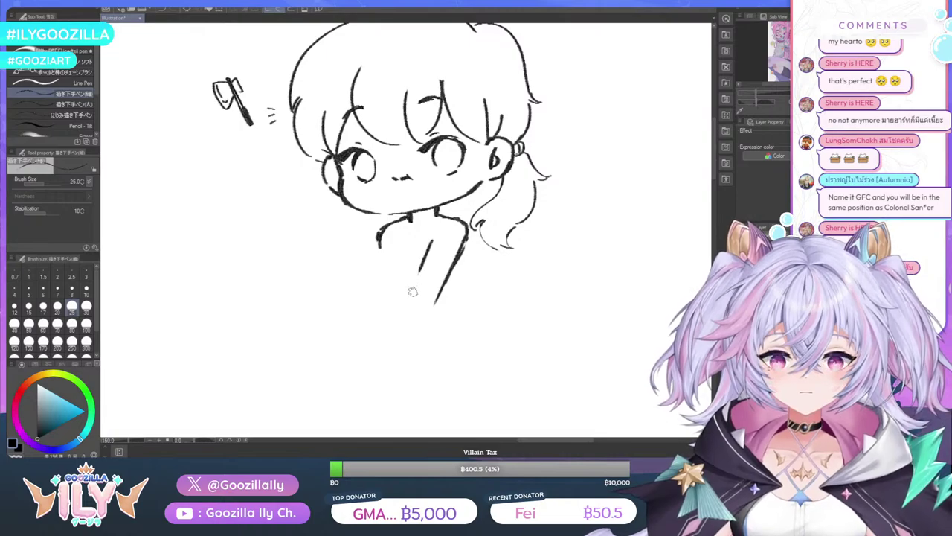
pyautogui.moveTo(421, 264)
pyautogui.mouseDown()
pyautogui.moveTo(401, 312)
pyautogui.moveTo(426, 320)
pyautogui.moveTo(423, 333)
pyautogui.moveTo(394, 325)
pyautogui.moveTo(381, 337)
pyautogui.moveTo(427, 342)
pyautogui.moveTo(382, 348)
pyautogui.moveTo(403, 354)
pyautogui.mouseUp()
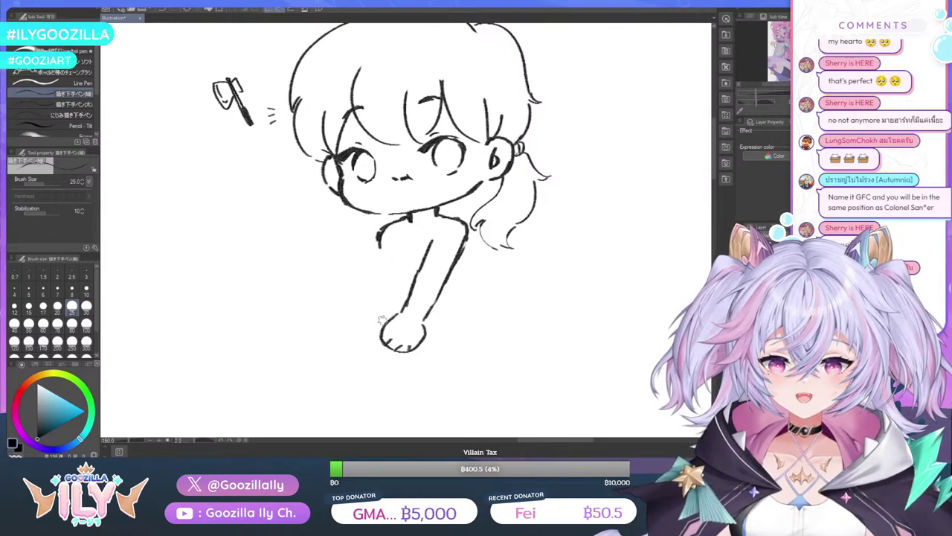
pyautogui.moveTo(386, 319)
pyautogui.mouseDown()
pyautogui.moveTo(353, 338)
pyautogui.moveTo(314, 332)
pyautogui.mouseUp()
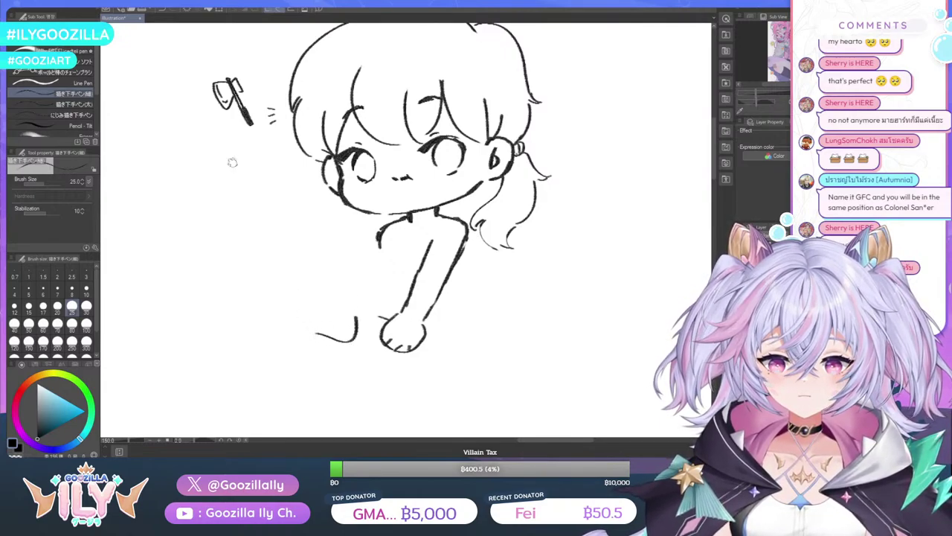
# Draw the axe's curved handle and blocky head, joined into the chibi's hand
pyautogui.click(160, 11)
pyautogui.moveTo(360, 306)
pyautogui.mouseDown()
pyautogui.moveTo(314, 301)
pyautogui.moveTo(304, 339)
pyautogui.moveTo(343, 356)
pyautogui.moveTo(355, 324)
pyautogui.mouseUp()
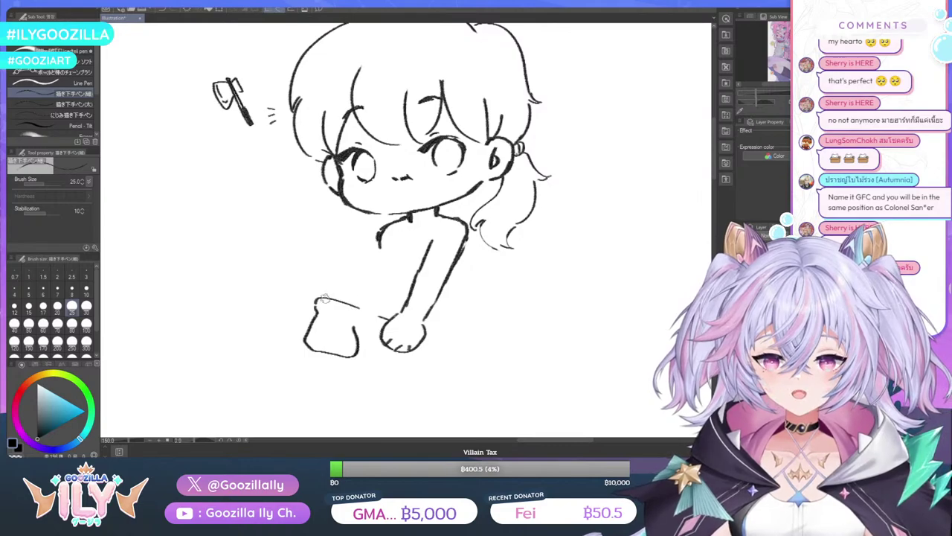
pyautogui.moveTo(326, 294)
pyautogui.mouseDown()
pyautogui.moveTo(340, 309)
pyautogui.moveTo(323, 310)
pyautogui.moveTo(380, 332)
pyautogui.mouseUp()
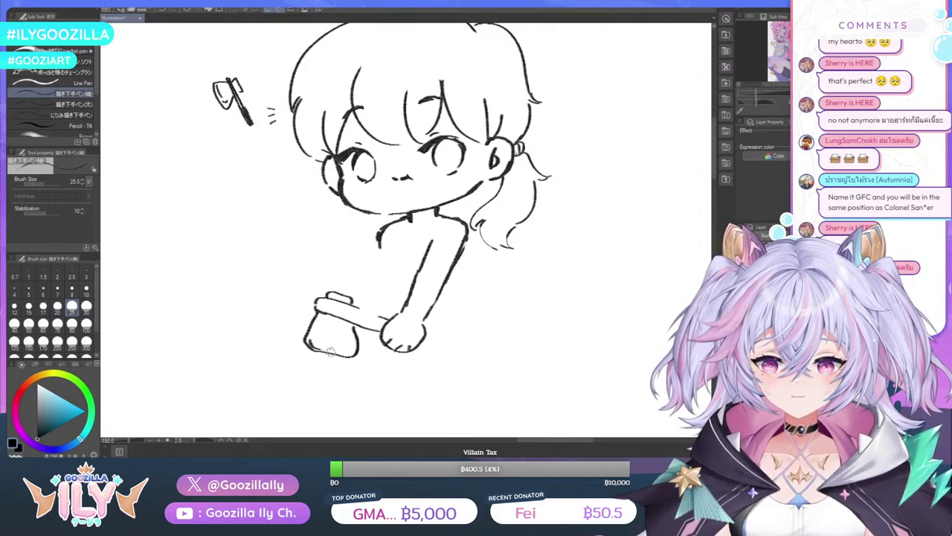
pyautogui.moveTo(327, 351); pyautogui.dragTo(350, 349)
pyautogui.moveTo(356, 309)
pyautogui.mouseDown()
pyautogui.moveTo(441, 336)
pyautogui.moveTo(418, 348)
pyautogui.mouseUp()
pyautogui.moveTo(376, 314); pyautogui.dragTo(378, 328)
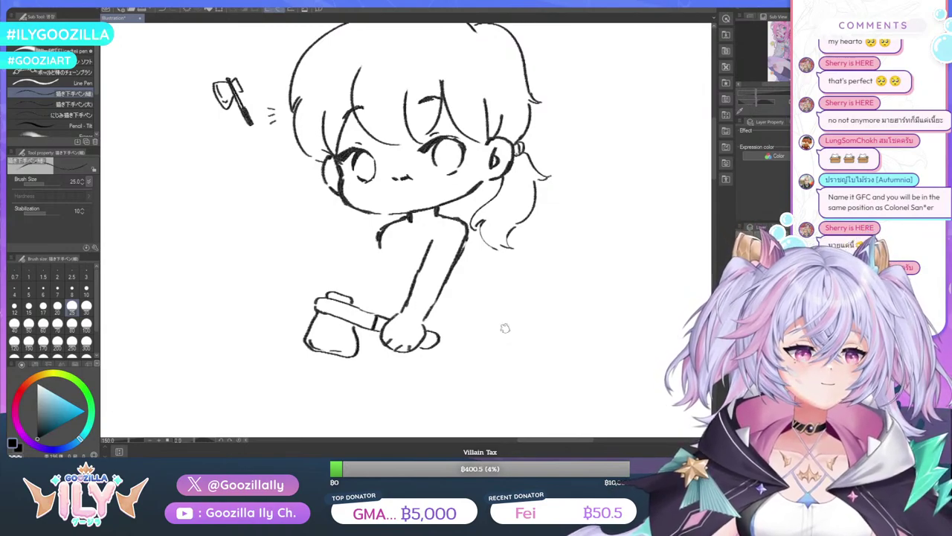
# Hand-letter a joke label right of the hand, then remove it letter by letter
pyautogui.moveTo(536, 296)
pyautogui.mouseDown()
pyautogui.moveTo(516, 313)
pyautogui.moveTo(584, 293)
pyautogui.moveTo(580, 309)
pyautogui.moveTo(600, 319)
pyautogui.mouseUp()
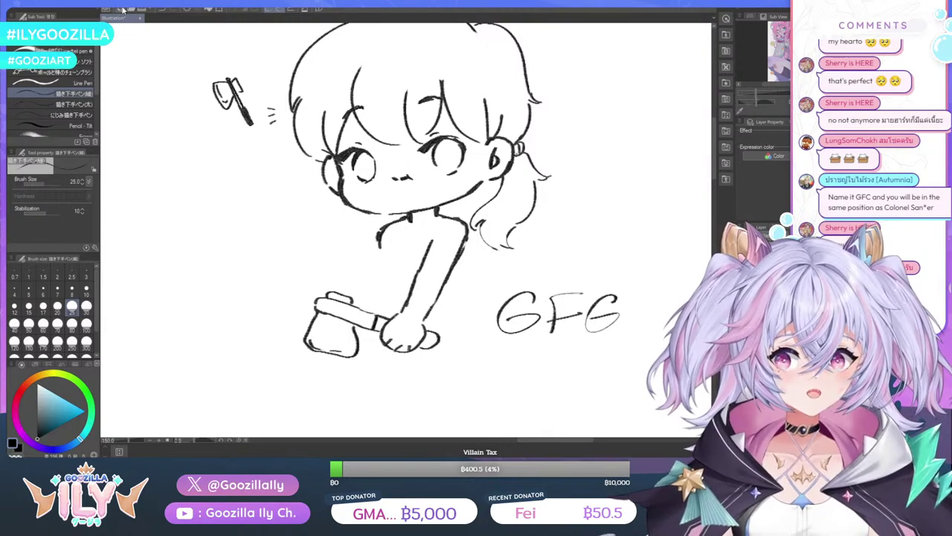
pyautogui.click(162, 9)
pyautogui.click(163, 10)
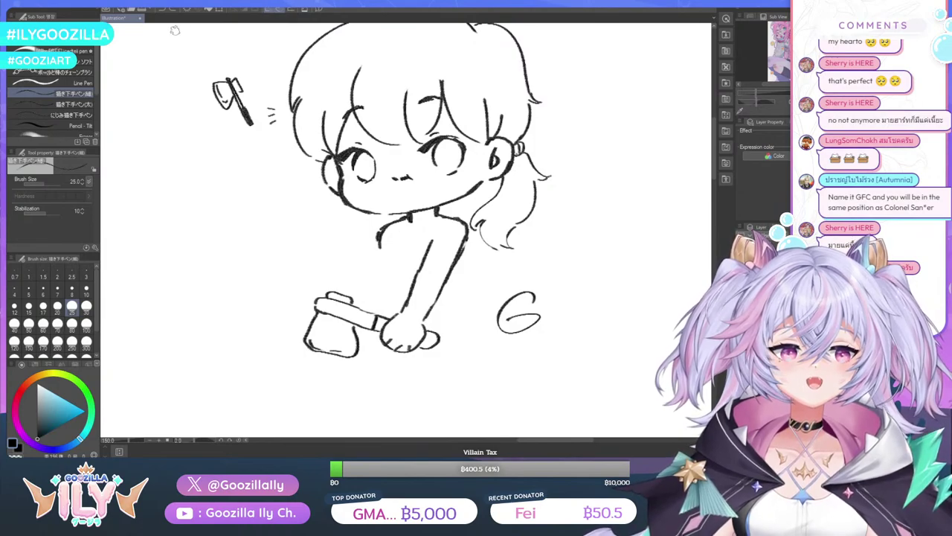
pyautogui.click(162, 10)
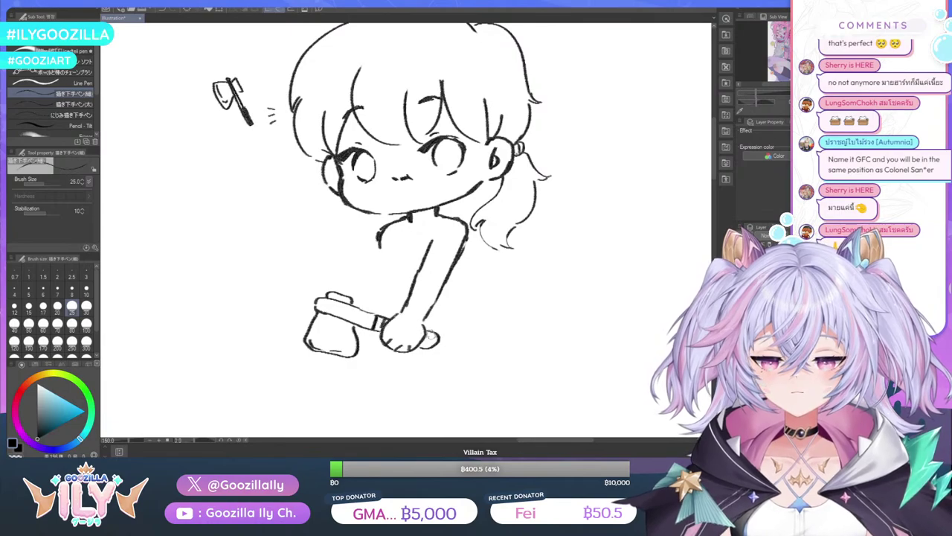
# Draw the handle's end knob, the left torso line, the second arm, and the right side to the hip
pyautogui.moveTo(430, 334); pyautogui.dragTo(422, 344)
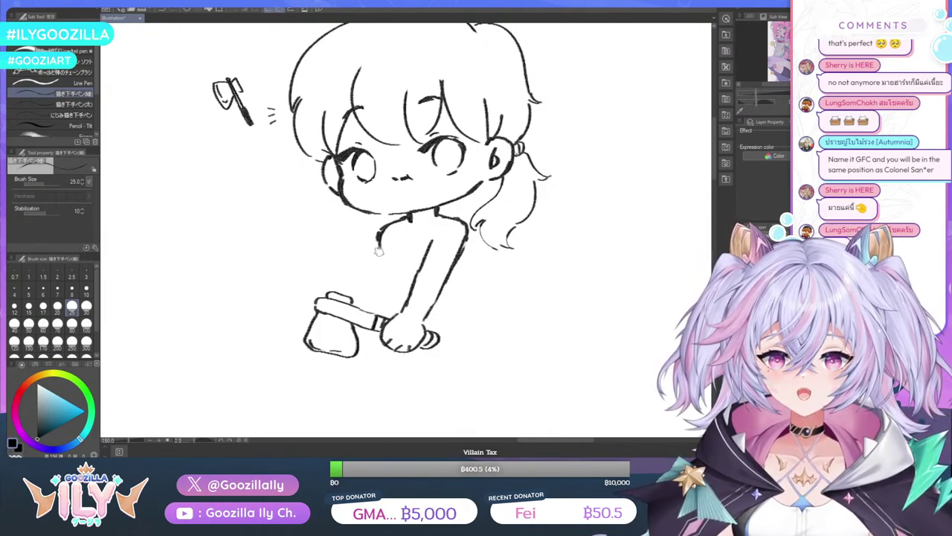
pyautogui.moveTo(379, 252)
pyautogui.mouseDown()
pyautogui.moveTo(387, 302)
pyautogui.moveTo(372, 330)
pyautogui.moveTo(388, 336)
pyautogui.mouseUp()
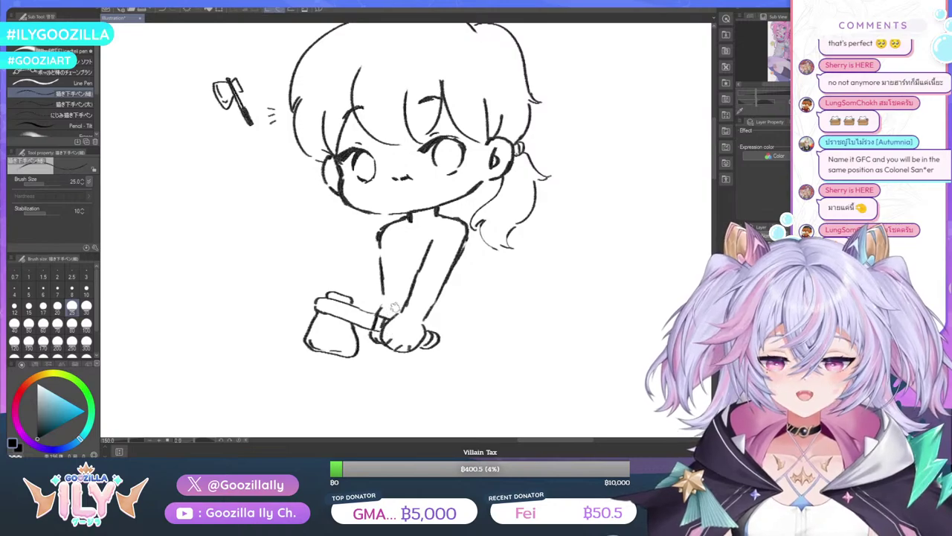
pyautogui.moveTo(405, 250); pyautogui.dragTo(400, 305)
pyautogui.moveTo(383, 225); pyautogui.dragTo(381, 310)
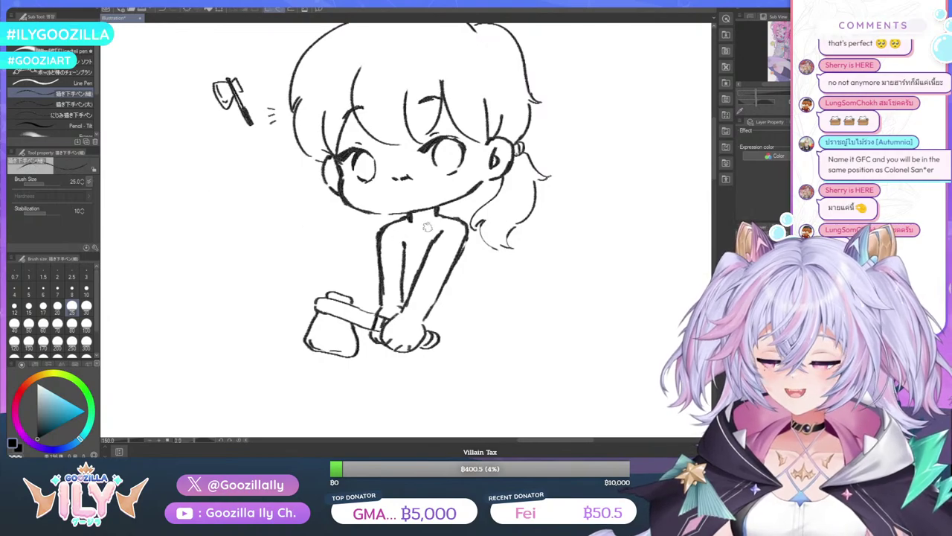
pyautogui.moveTo(458, 264)
pyautogui.mouseDown()
pyautogui.moveTo(449, 308)
pyautogui.moveTo(436, 321)
pyautogui.moveTo(454, 322)
pyautogui.moveTo(462, 342)
pyautogui.mouseUp()
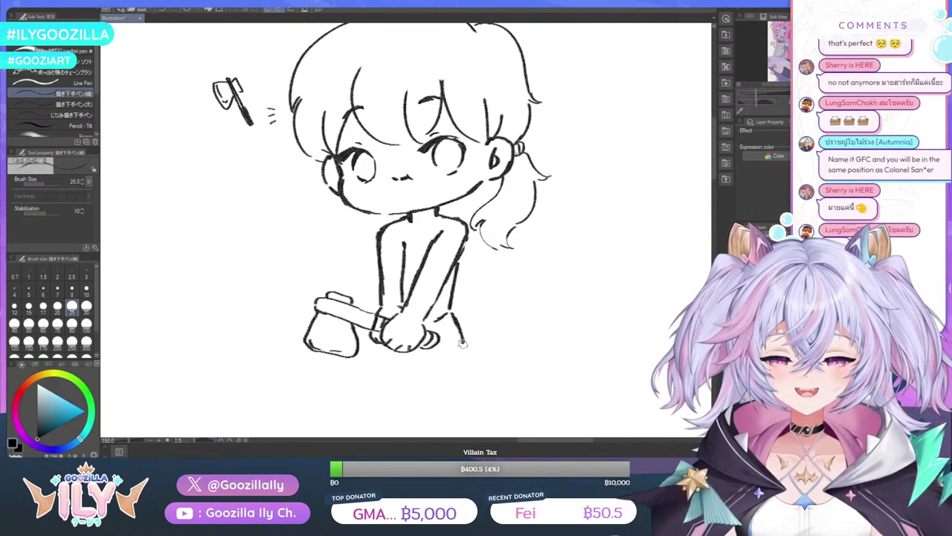
# Sketch the shirt collar below the neck and a button dot beneath it
pyautogui.scroll(-2, 457, 348)
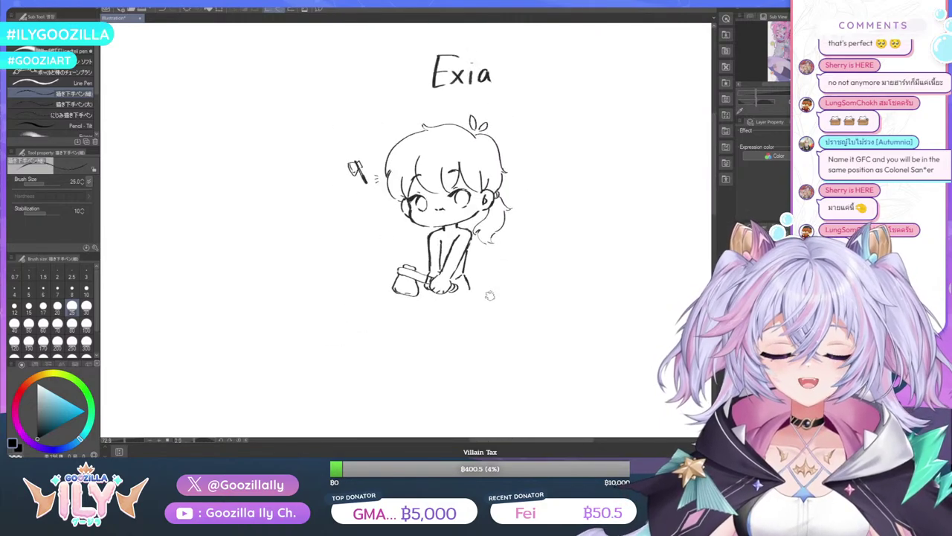
pyautogui.scroll(1, 491, 296)
pyautogui.scroll(5, 461, 245)
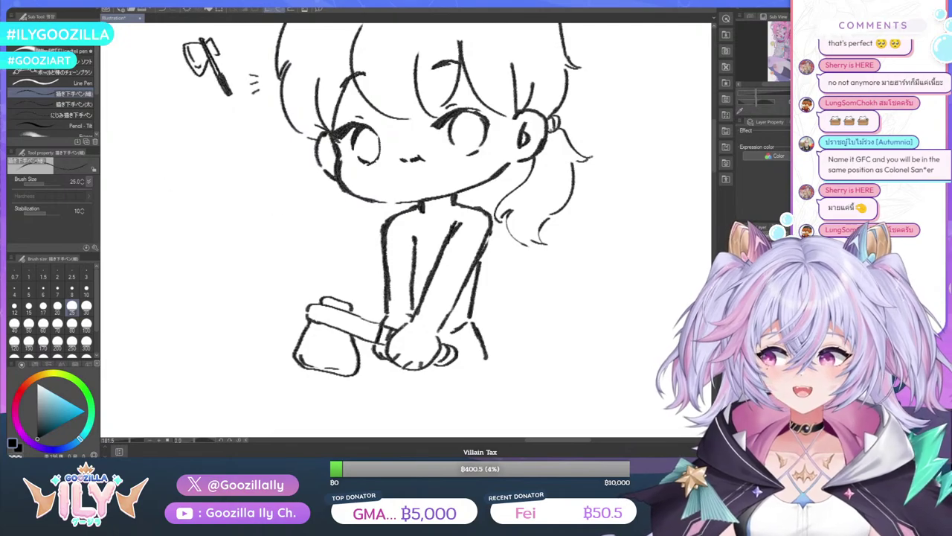
pyautogui.press('e')
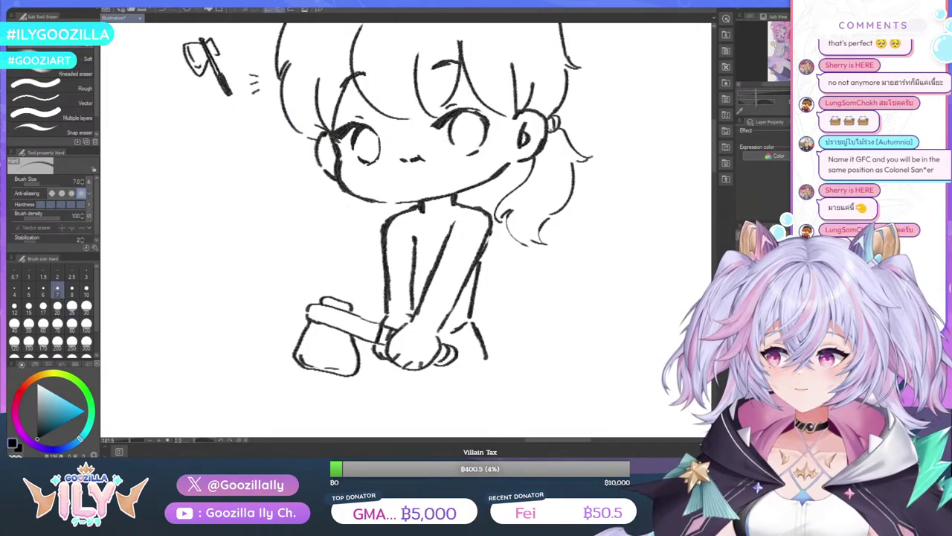
pyautogui.press('p')
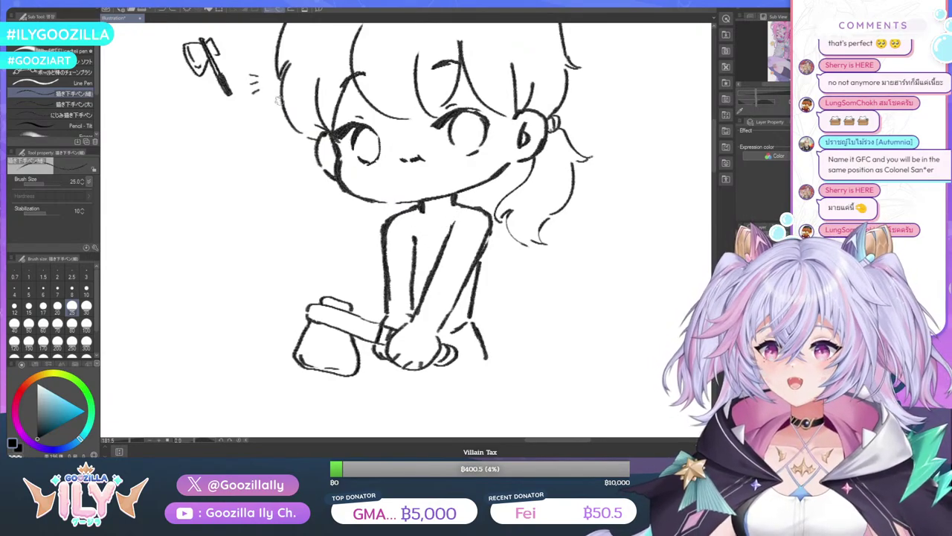
pyautogui.moveTo(417, 211)
pyautogui.mouseDown()
pyautogui.moveTo(424, 231)
pyautogui.moveTo(406, 250)
pyautogui.moveTo(413, 209)
pyautogui.mouseUp()
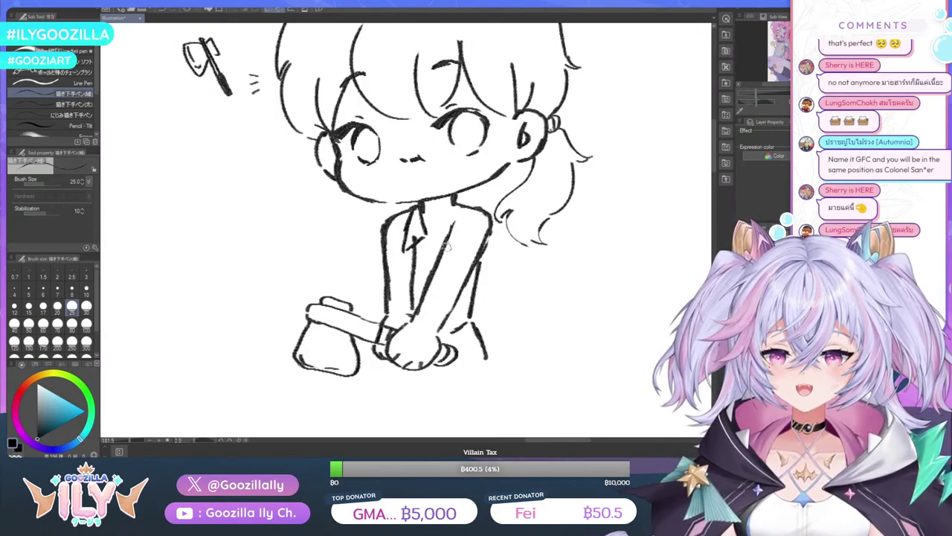
pyautogui.moveTo(442, 238); pyautogui.dragTo(448, 233)
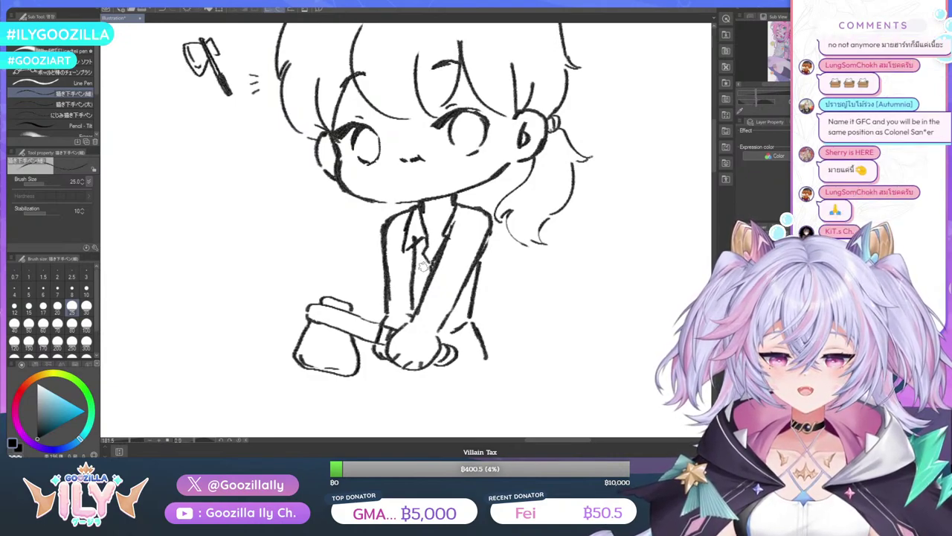
pyautogui.click(422, 264)
pyautogui.press('e')
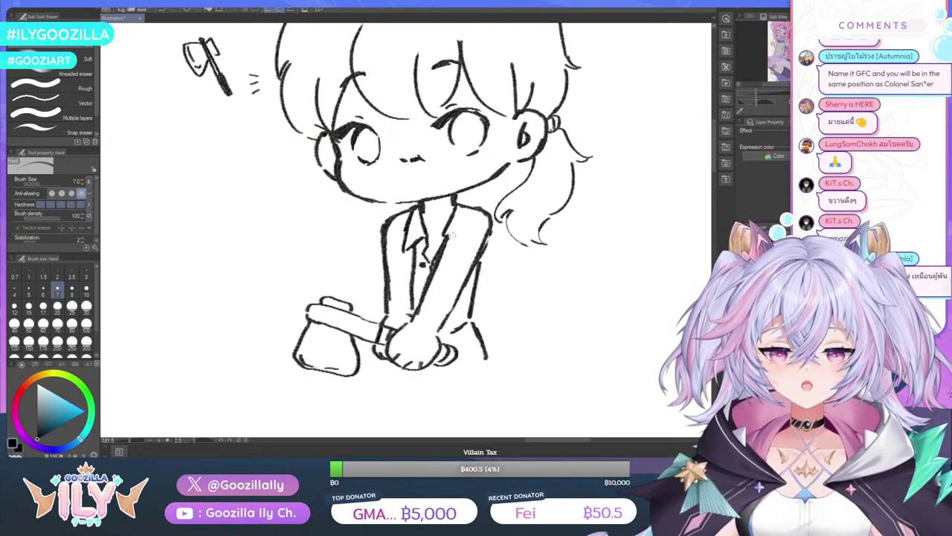
# Sketch the right side of the jacket, then erase those strokes
pyautogui.press('p')
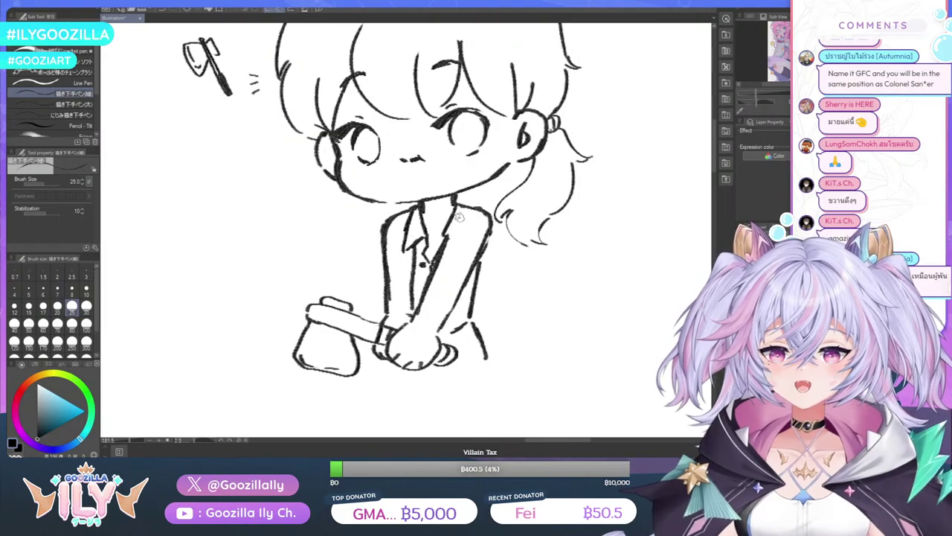
pyautogui.moveTo(494, 223); pyautogui.dragTo(482, 281)
pyautogui.moveTo(493, 241)
pyautogui.mouseDown()
pyautogui.moveTo(485, 283)
pyautogui.moveTo(432, 269)
pyautogui.mouseUp()
pyautogui.press('e')
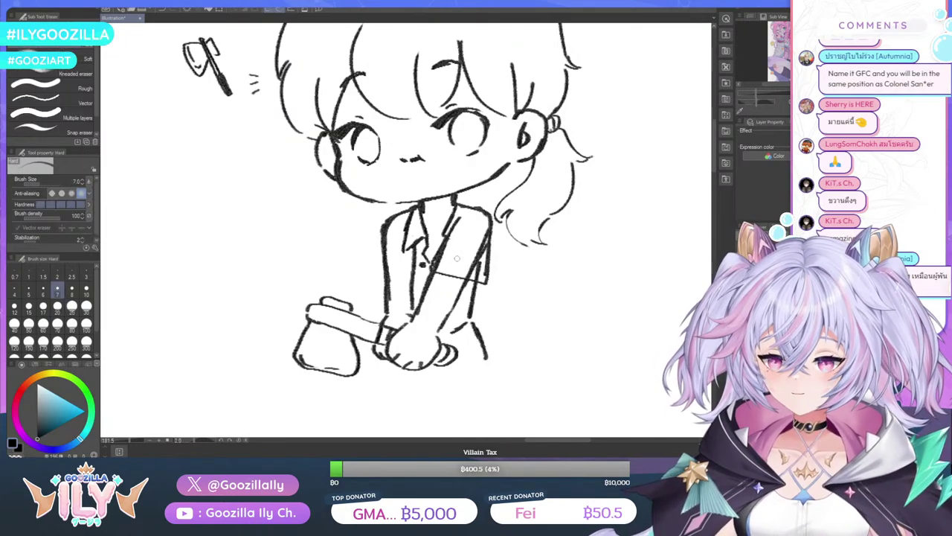
pyautogui.moveTo(478, 226)
pyautogui.mouseDown()
pyautogui.moveTo(476, 262)
pyautogui.moveTo(483, 230)
pyautogui.moveTo(483, 248)
pyautogui.moveTo(477, 277)
pyautogui.moveTo(470, 274)
pyautogui.mouseUp()
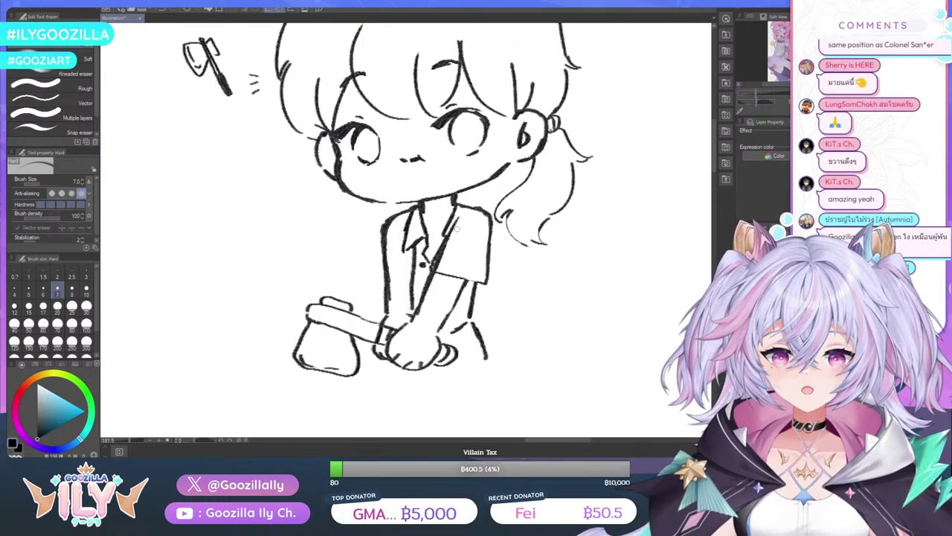
pyautogui.moveTo(455, 228); pyautogui.dragTo(435, 268)
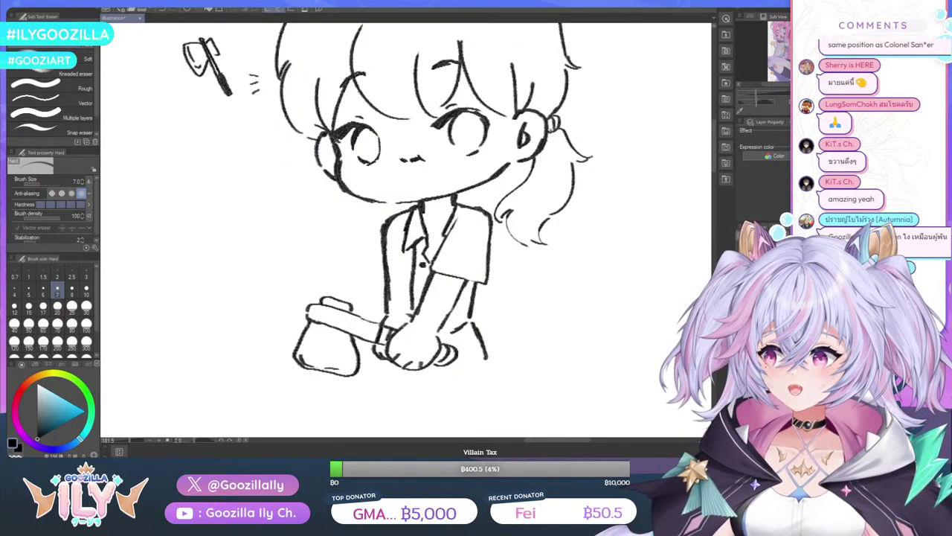
pyautogui.press('p')
pyautogui.press('e')
pyautogui.press('p')
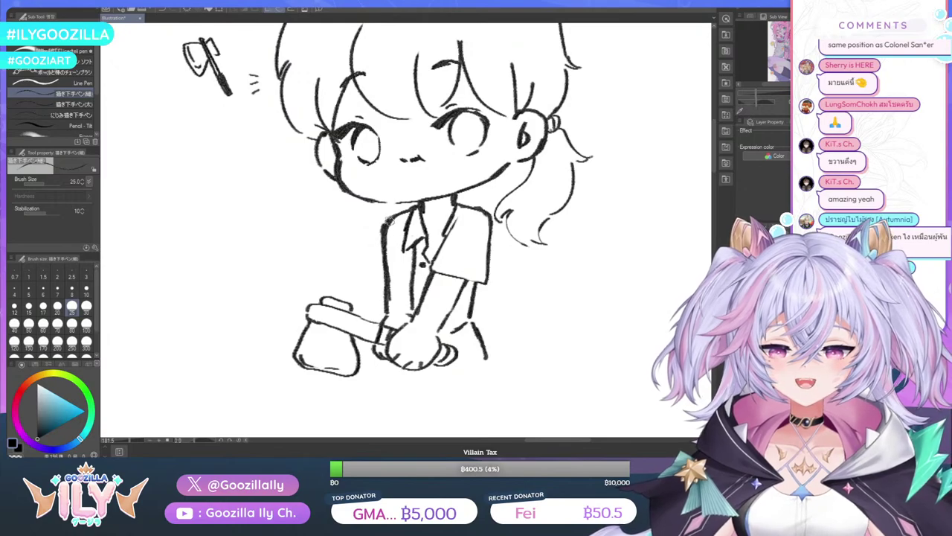
# Draw the shirt's left edge and a longer sleeve with a hem and fold line
pyautogui.moveTo(387, 222); pyautogui.dragTo(373, 274)
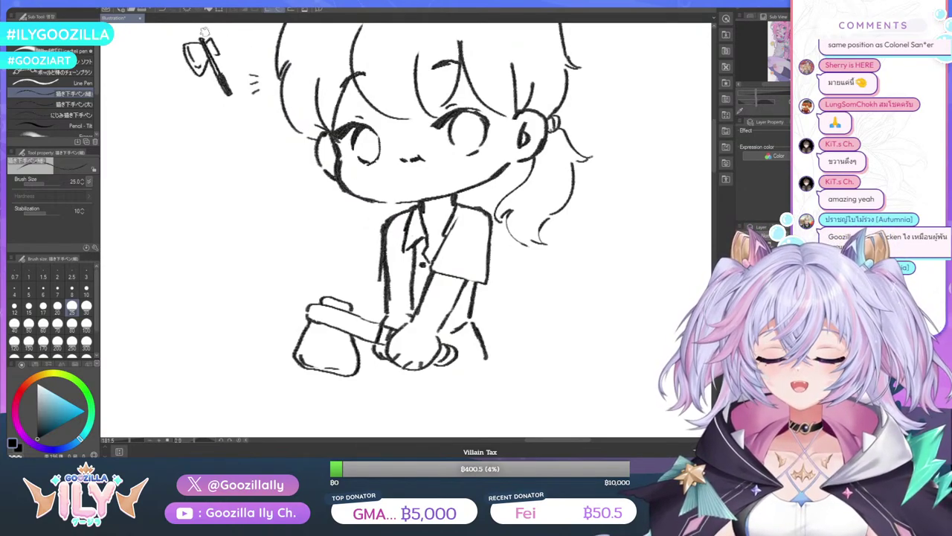
pyautogui.moveTo(381, 228)
pyautogui.mouseDown()
pyautogui.moveTo(370, 268)
pyautogui.moveTo(378, 273)
pyautogui.mouseUp()
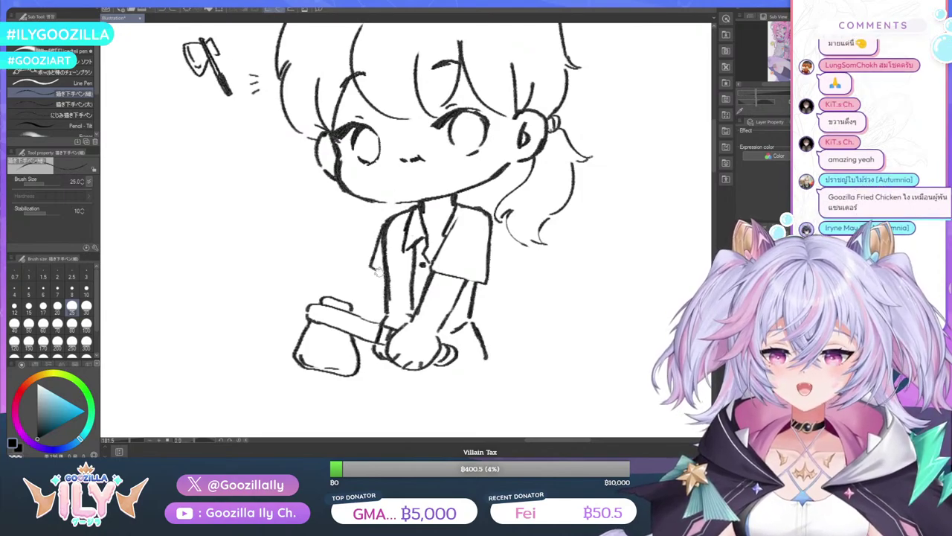
pyautogui.click(161, 10)
pyautogui.moveTo(382, 230)
pyautogui.mouseDown()
pyautogui.moveTo(369, 278)
pyautogui.moveTo(408, 282)
pyautogui.mouseUp()
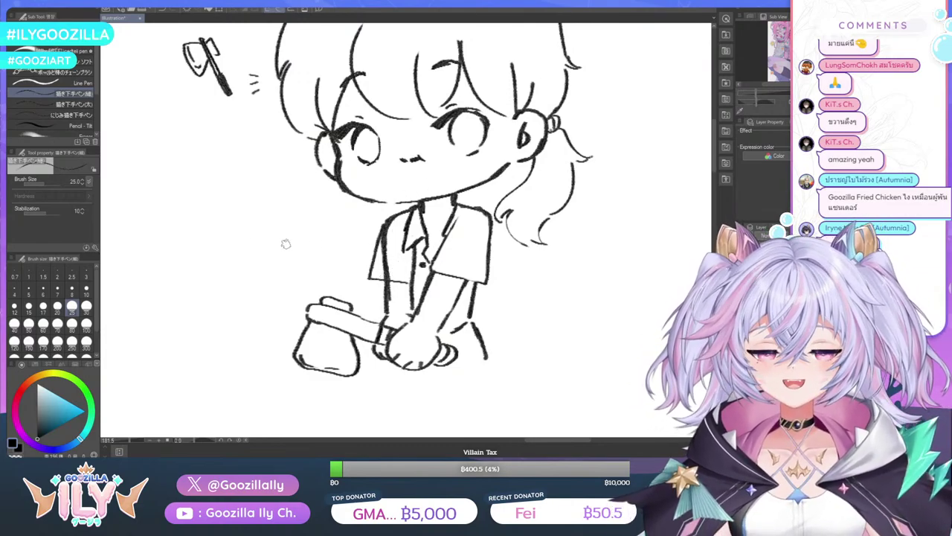
pyautogui.press('e')
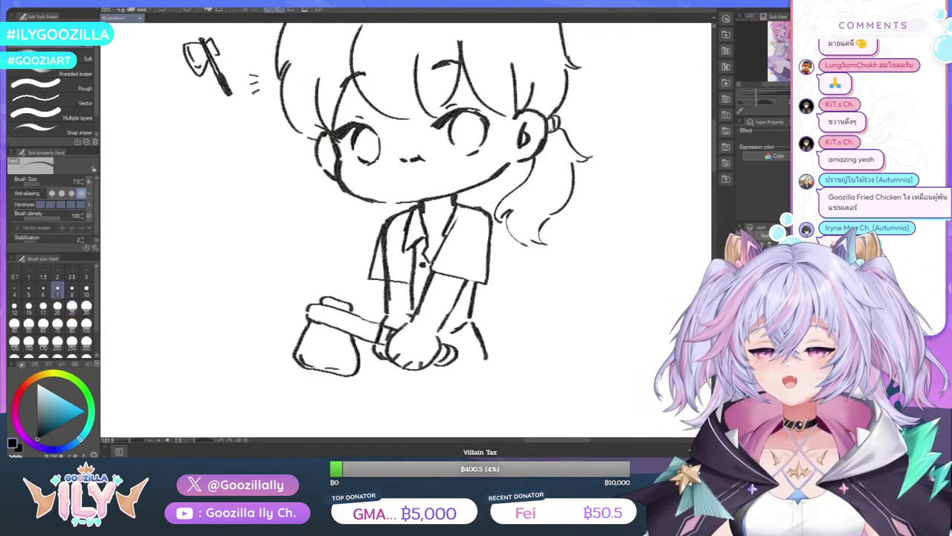
pyautogui.moveTo(383, 257)
pyautogui.mouseDown()
pyautogui.moveTo(393, 222)
pyautogui.moveTo(386, 254)
pyautogui.mouseUp()
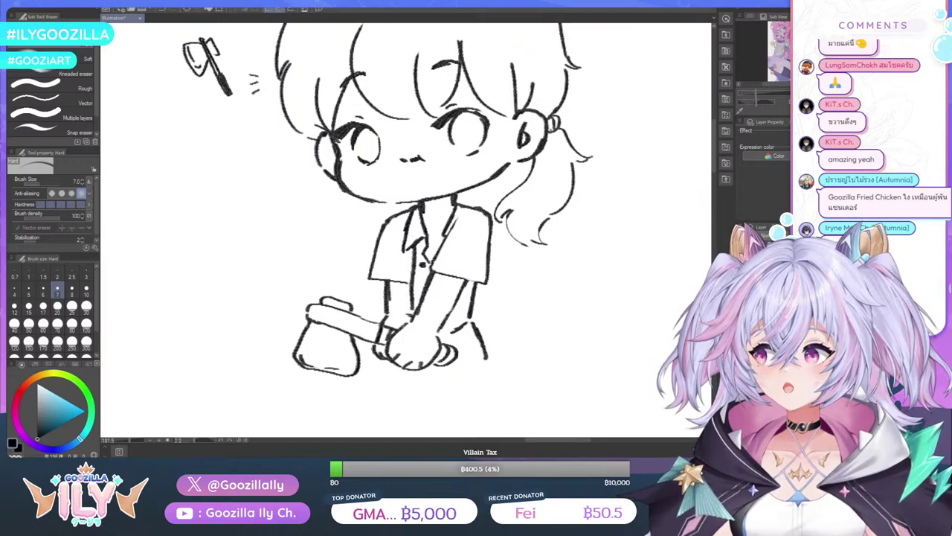
pyautogui.press('p')
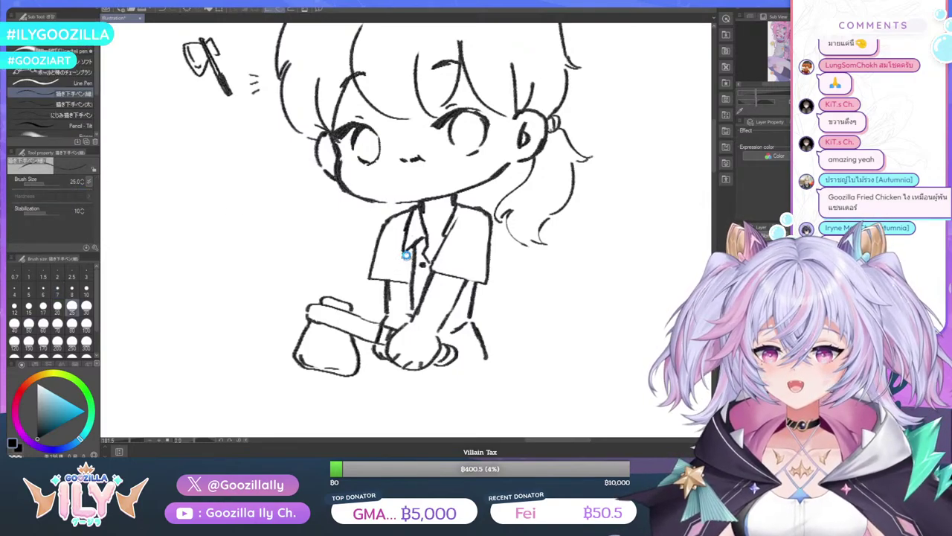
pyautogui.moveTo(404, 259); pyautogui.dragTo(407, 280)
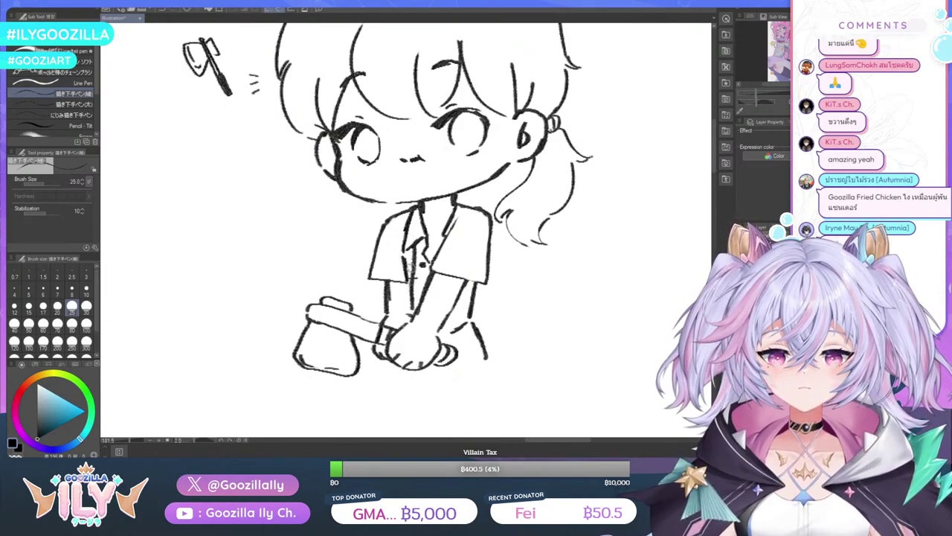
pyautogui.moveTo(413, 253)
pyautogui.mouseDown()
pyautogui.moveTo(417, 283)
pyautogui.moveTo(402, 258)
pyautogui.moveTo(411, 259)
pyautogui.mouseUp()
# Darken the ponytail's right outline and the right side of the head
pyautogui.press('space')
pyautogui.press('e')
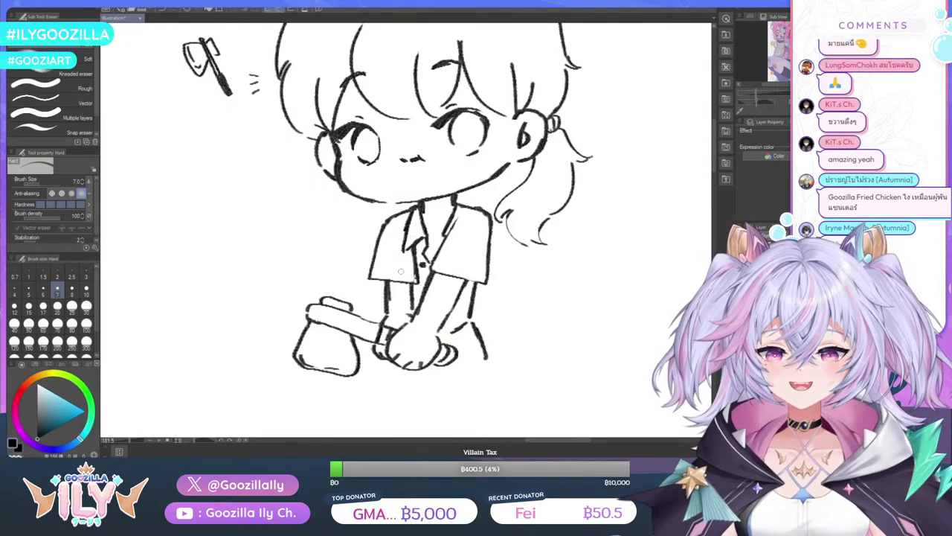
pyautogui.scroll(-6, 405, 235)
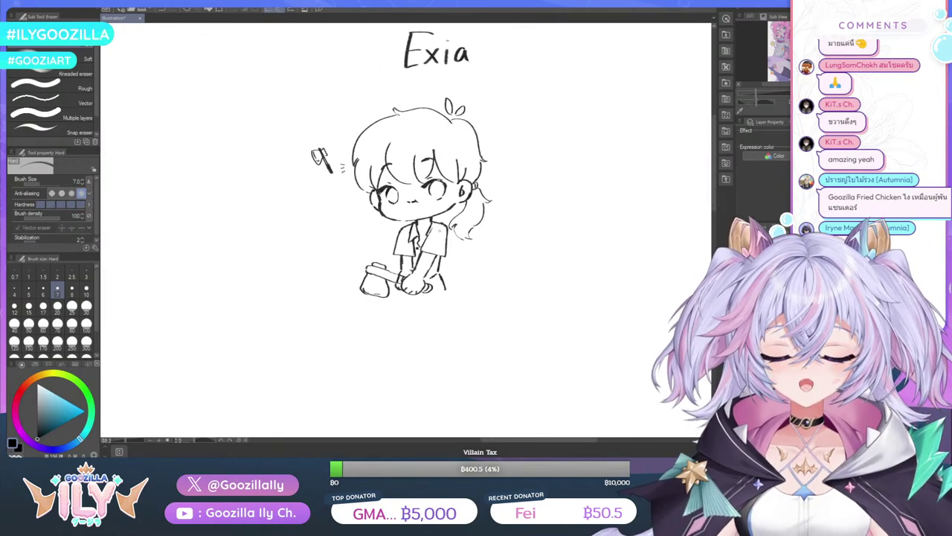
pyautogui.scroll(1, 405, 235)
pyautogui.scroll(2, 425, 234)
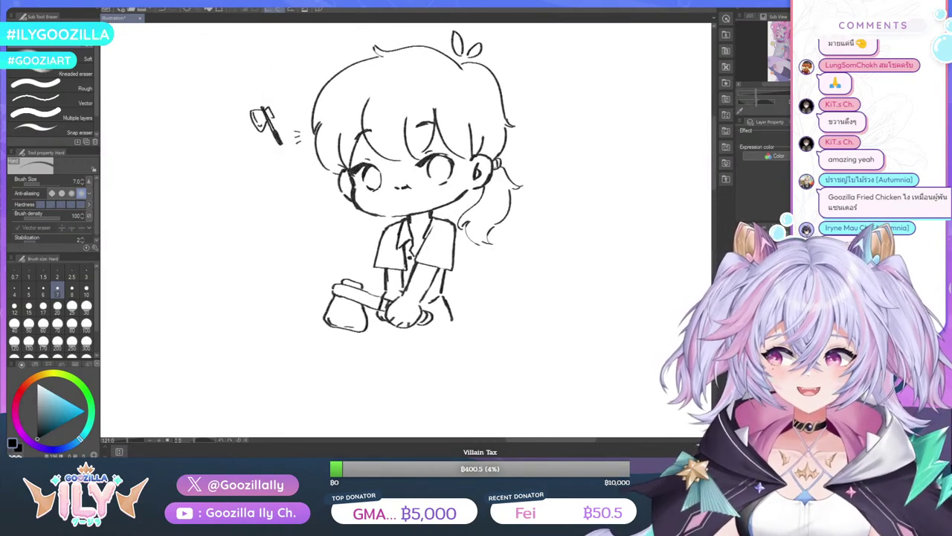
pyautogui.press('p')
pyautogui.scroll(3, 438, 214)
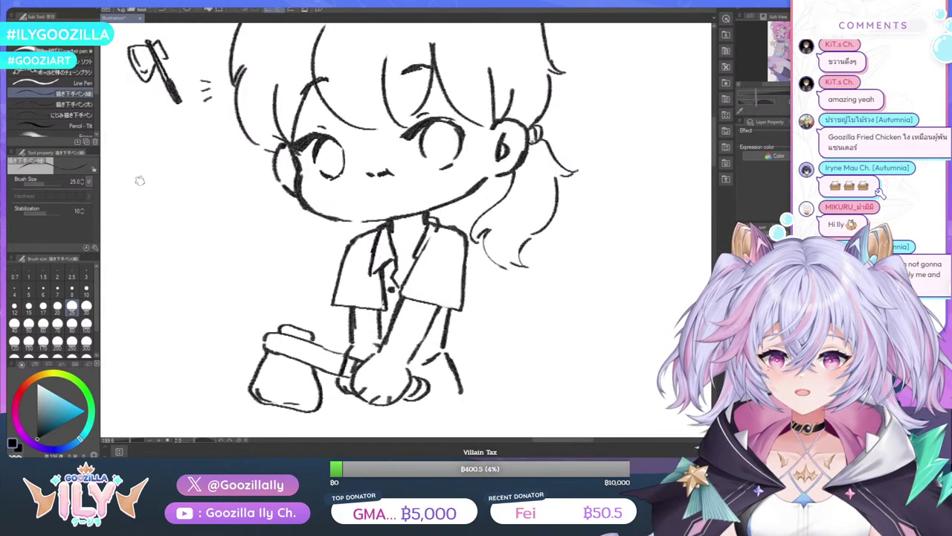
pyautogui.press('e')
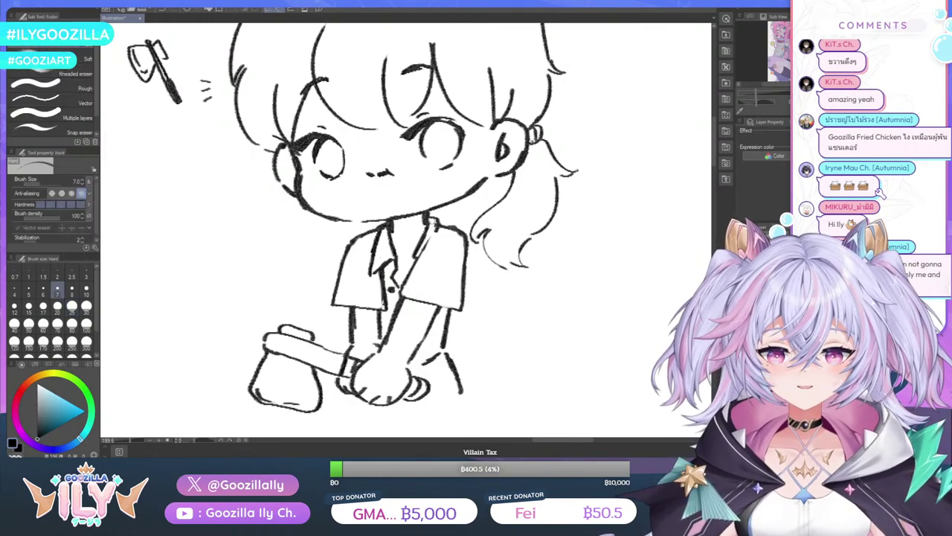
pyautogui.scroll(-6, 439, 231)
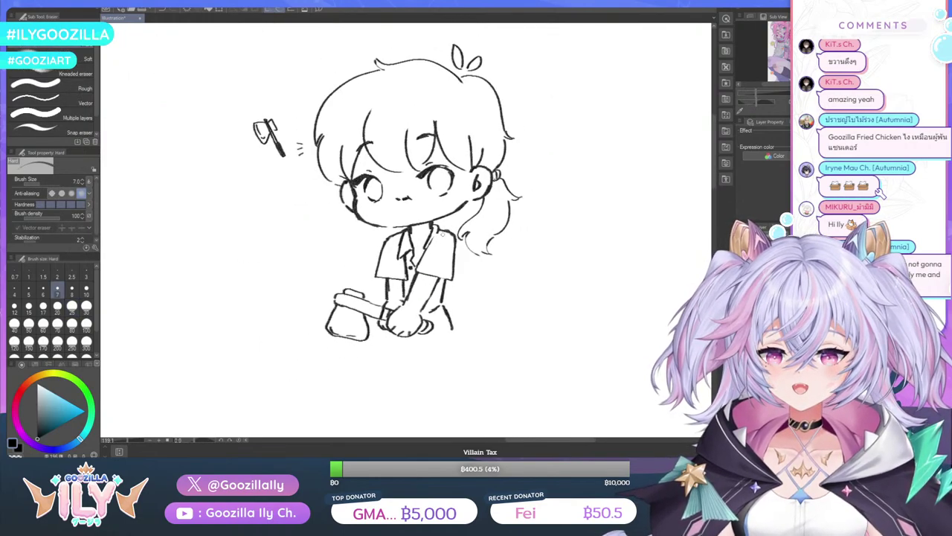
pyautogui.scroll(2, 447, 278)
pyautogui.scroll(1, 446, 279)
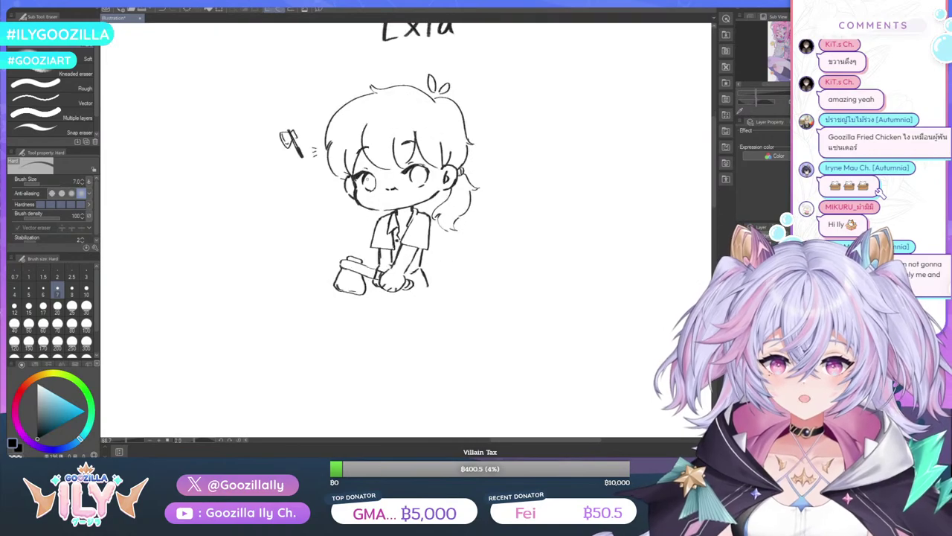
pyautogui.press('p')
pyautogui.scroll(2, 439, 185)
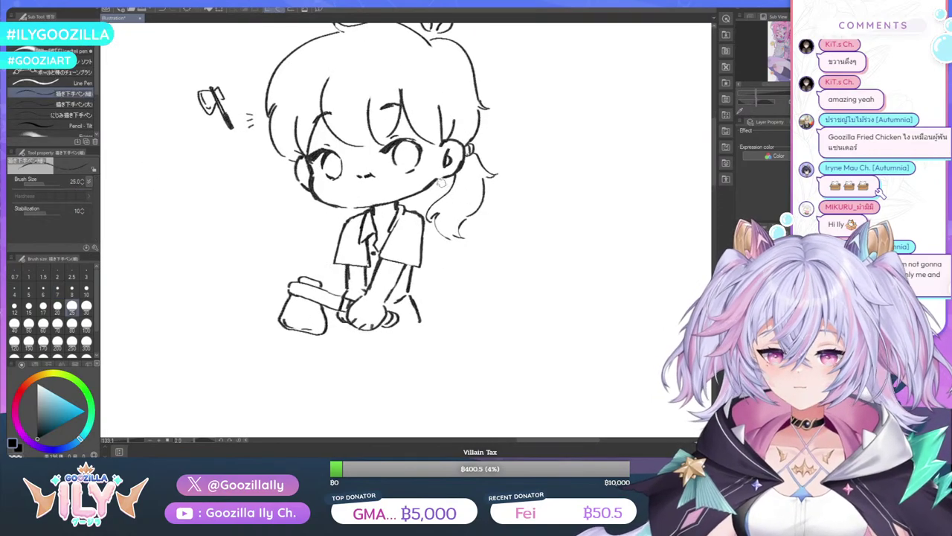
pyautogui.scroll(-3, 442, 197)
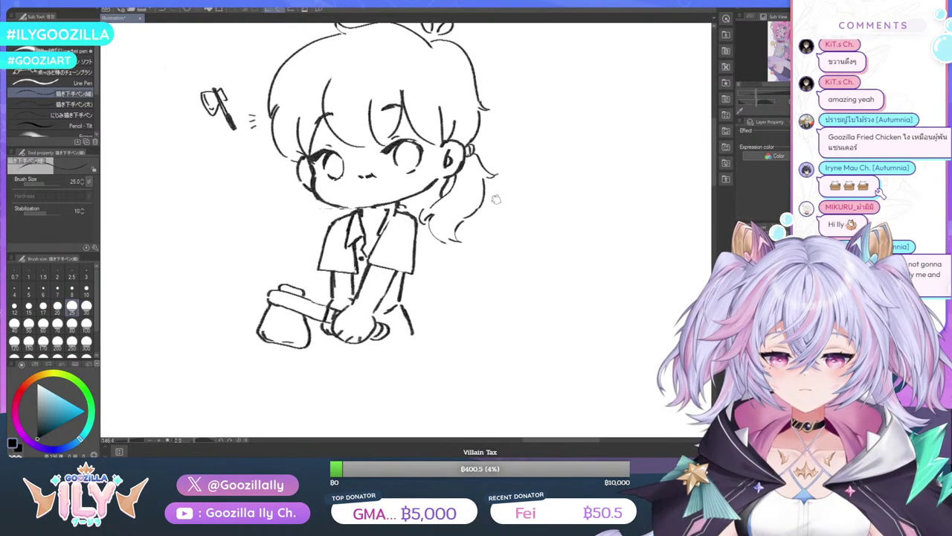
pyautogui.scroll(3, 483, 190)
pyautogui.moveTo(483, 190); pyautogui.dragTo(473, 216)
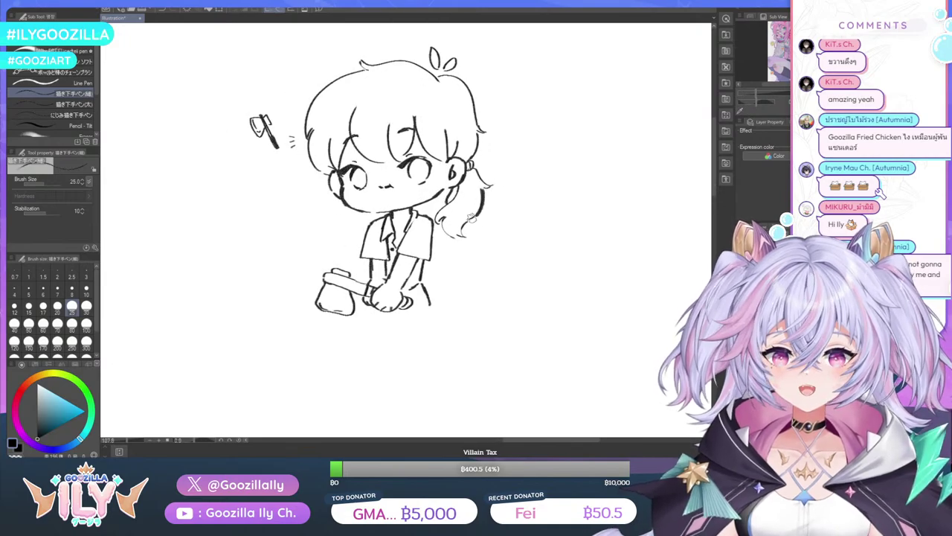
pyautogui.moveTo(474, 168); pyautogui.dragTo(487, 186)
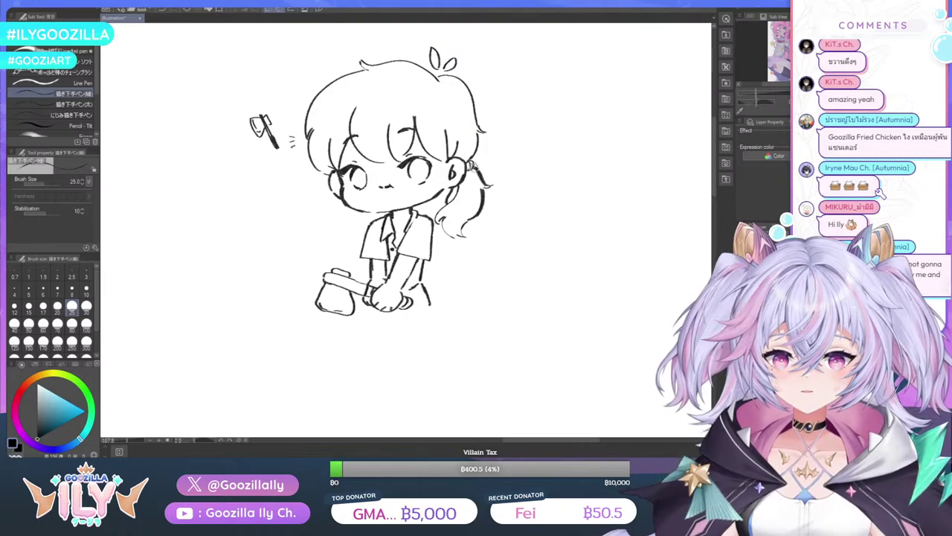
pyautogui.moveTo(458, 76); pyautogui.dragTo(479, 126)
# Strengthen the left hair outline
pyautogui.scroll(-4, 316, 111)
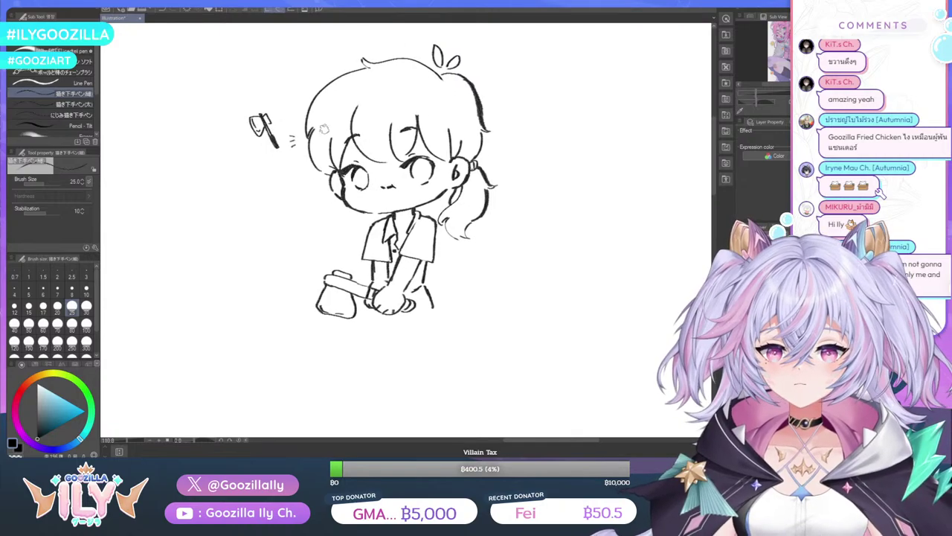
pyautogui.scroll(4, 360, 134)
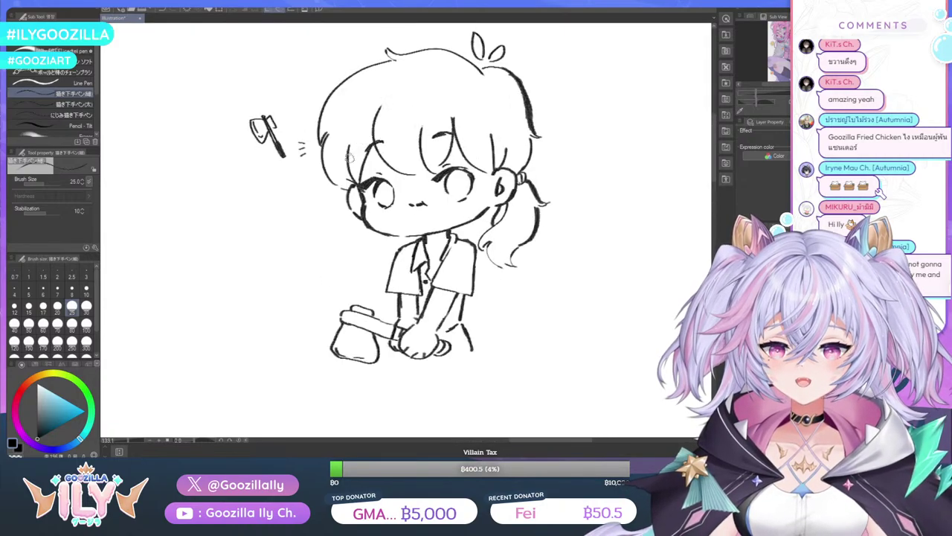
pyautogui.moveTo(326, 146); pyautogui.dragTo(342, 189)
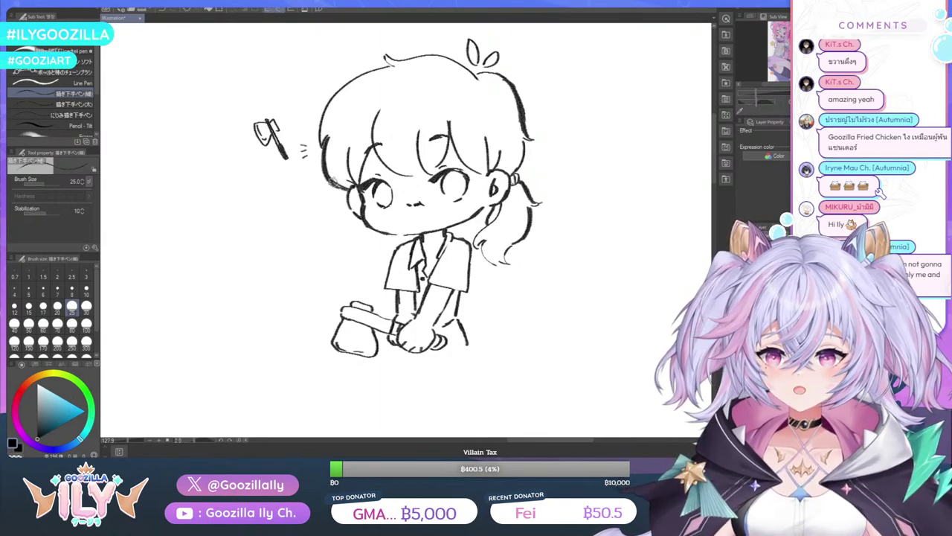
pyautogui.scroll(2, 326, 96)
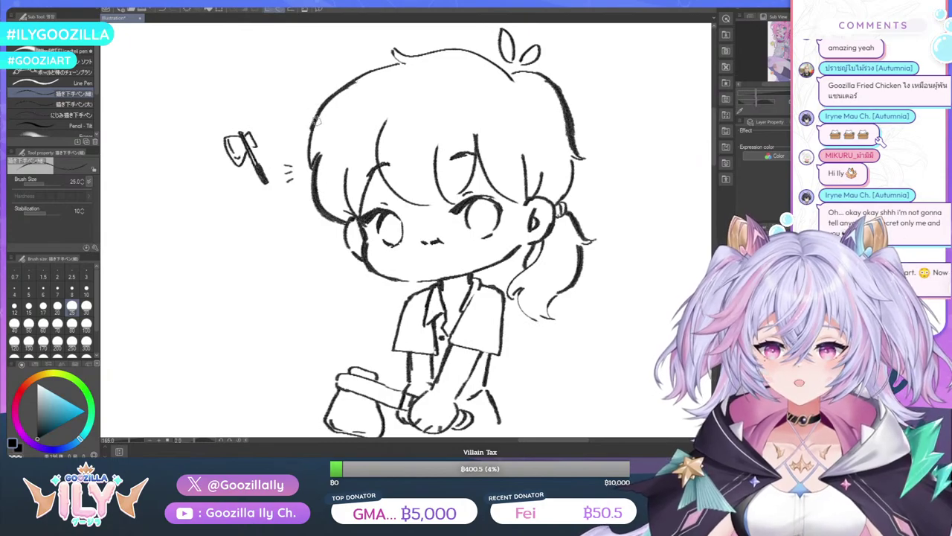
pyautogui.scroll(-5, 313, 138)
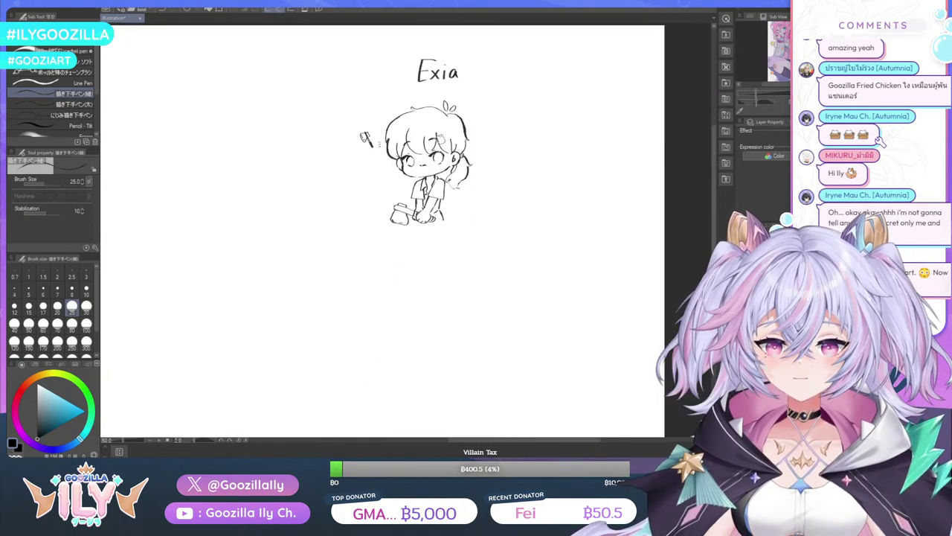
pyautogui.scroll(2, 441, 138)
pyautogui.scroll(4, 417, 186)
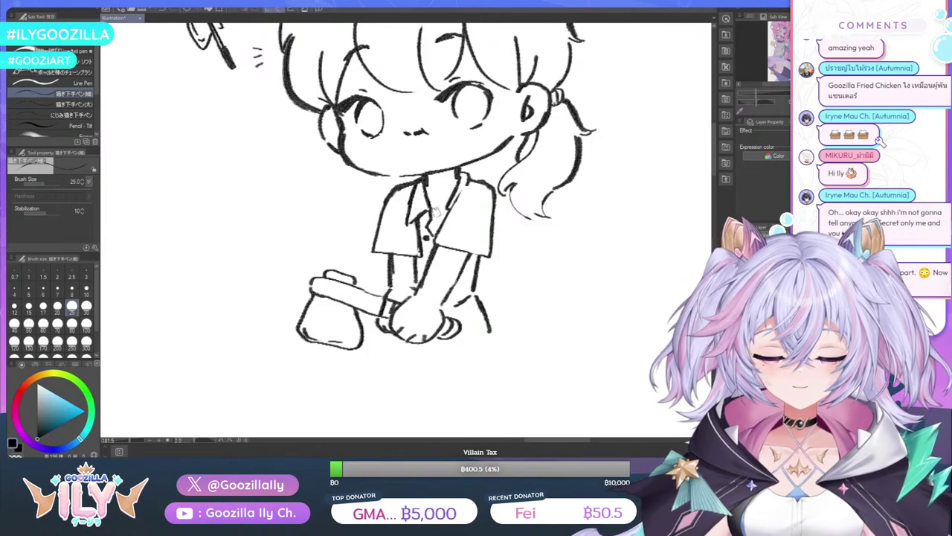
pyautogui.scroll(-3, 488, 330)
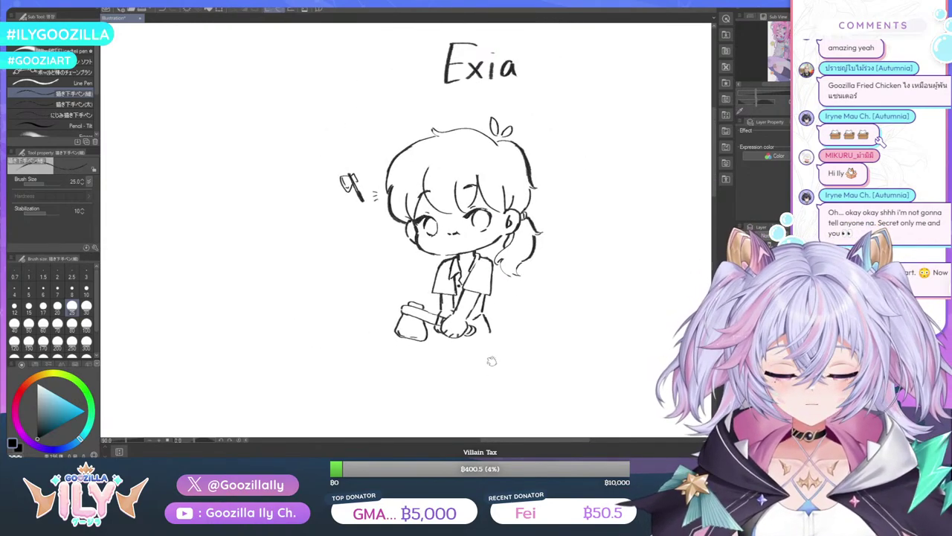
# Draw a short line beneath the figure and reduce the pen size to 17
pyautogui.moveTo(491, 343)
pyautogui.mouseDown()
pyautogui.moveTo(436, 342)
pyautogui.moveTo(451, 346)
pyautogui.mouseUp()
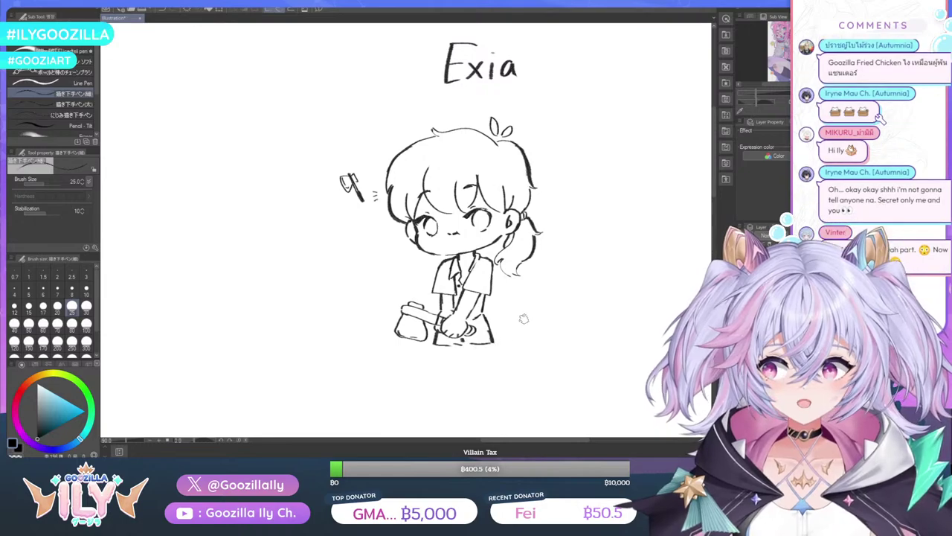
pyautogui.scroll(1, 471, 355)
pyautogui.press('[')
pyautogui.press('[')
pyautogui.scroll(-2, 524, 257)
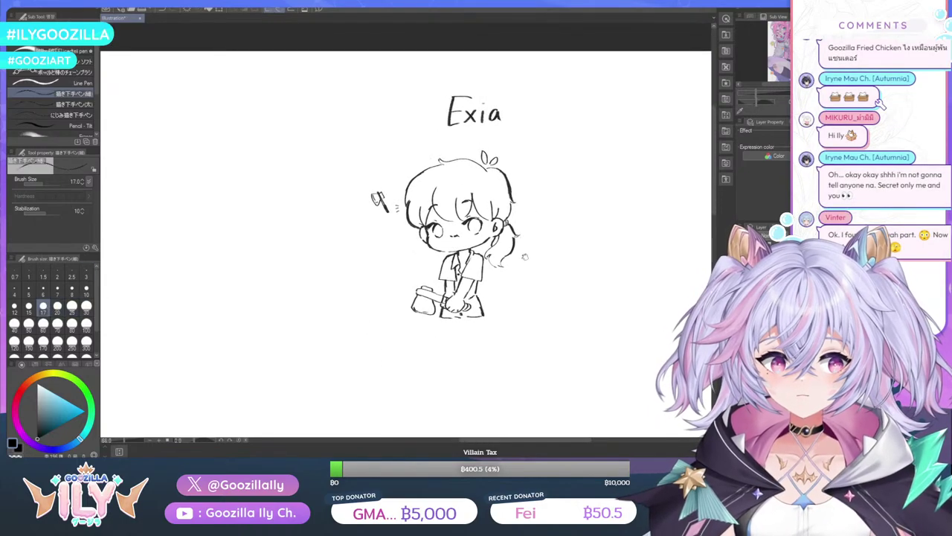
pyautogui.scroll(1, 487, 365)
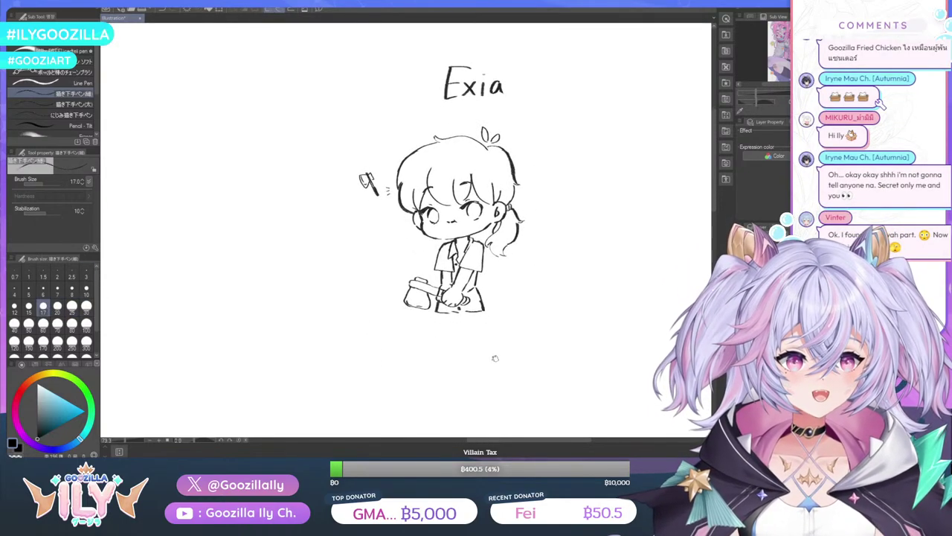
pyautogui.scroll(4, 491, 354)
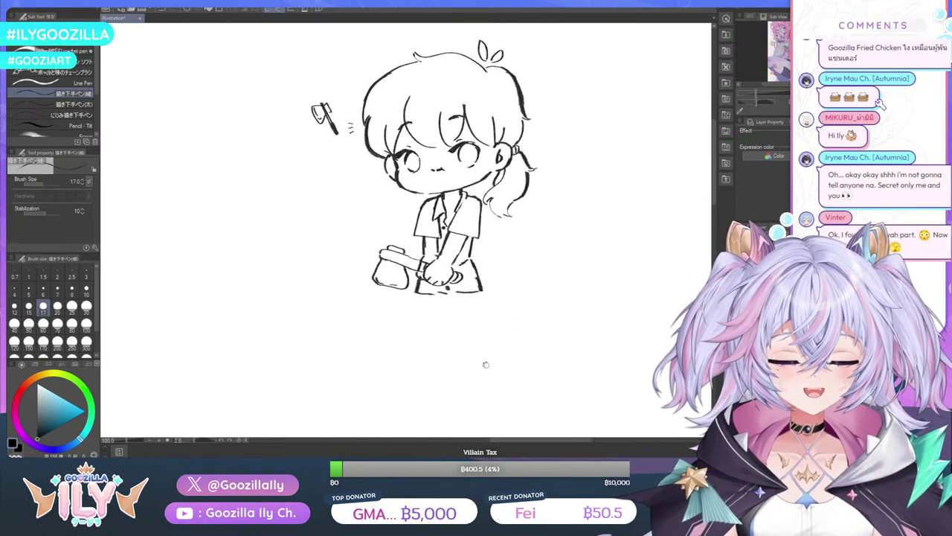
pyautogui.scroll(-3, 461, 290)
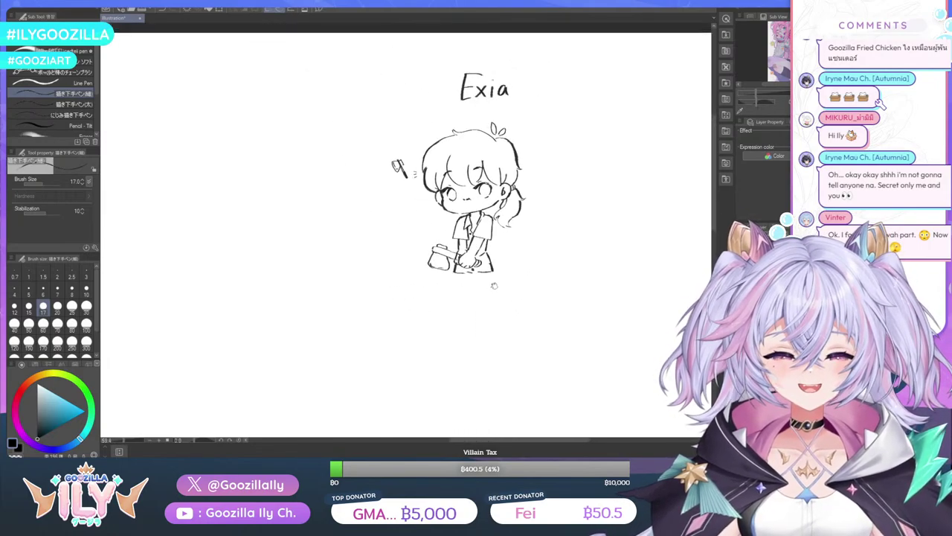
pyautogui.scroll(3, 512, 342)
# Draw both legs' outlines below the shorts, undoing misplaced strokes
pyautogui.scroll(2, 455, 206)
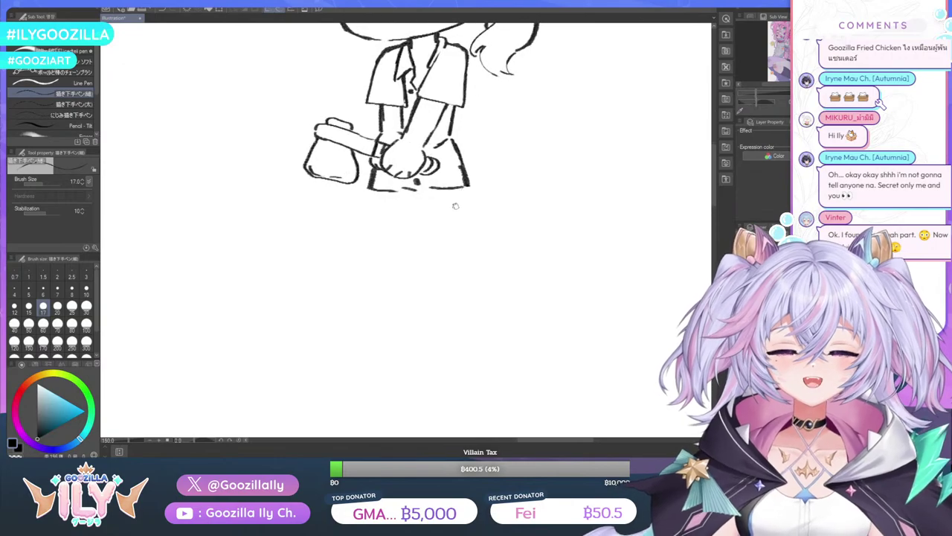
pyautogui.moveTo(459, 188); pyautogui.dragTo(451, 281)
pyautogui.scroll(-4, 447, 223)
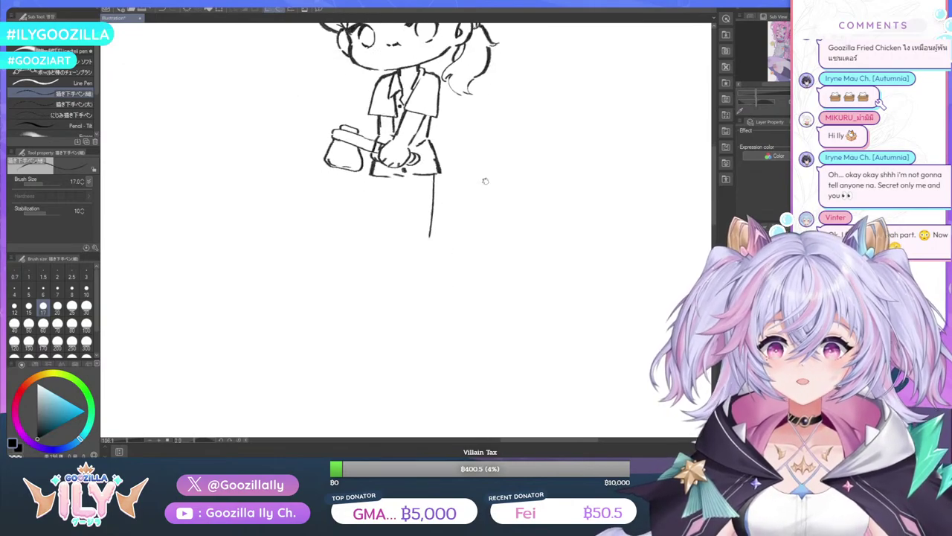
pyautogui.scroll(5, 392, 65)
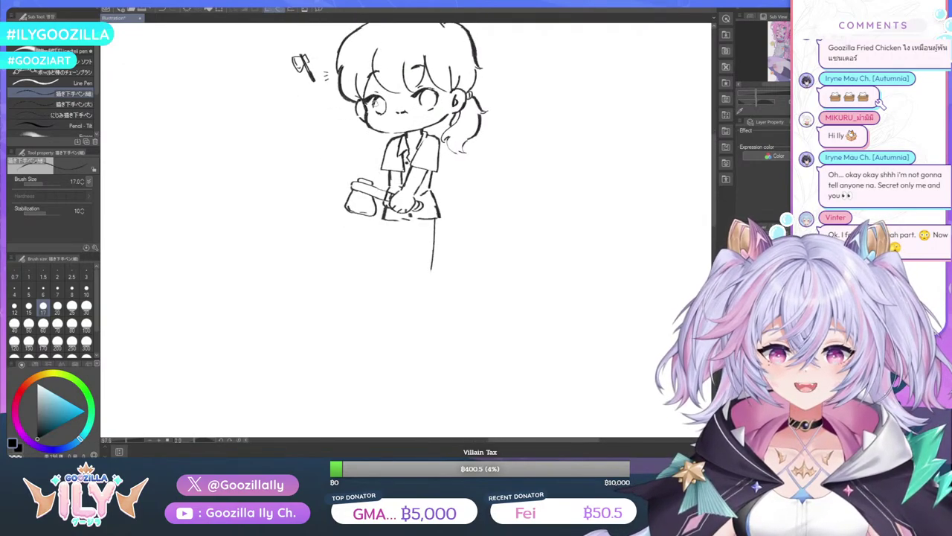
pyautogui.scroll(1, 391, 65)
pyautogui.click(162, 10)
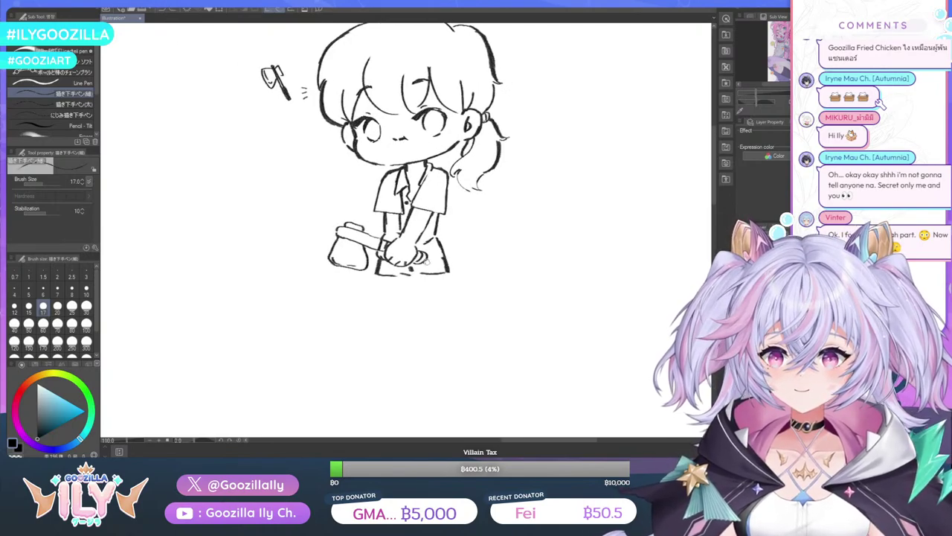
pyautogui.moveTo(443, 274); pyautogui.dragTo(445, 344)
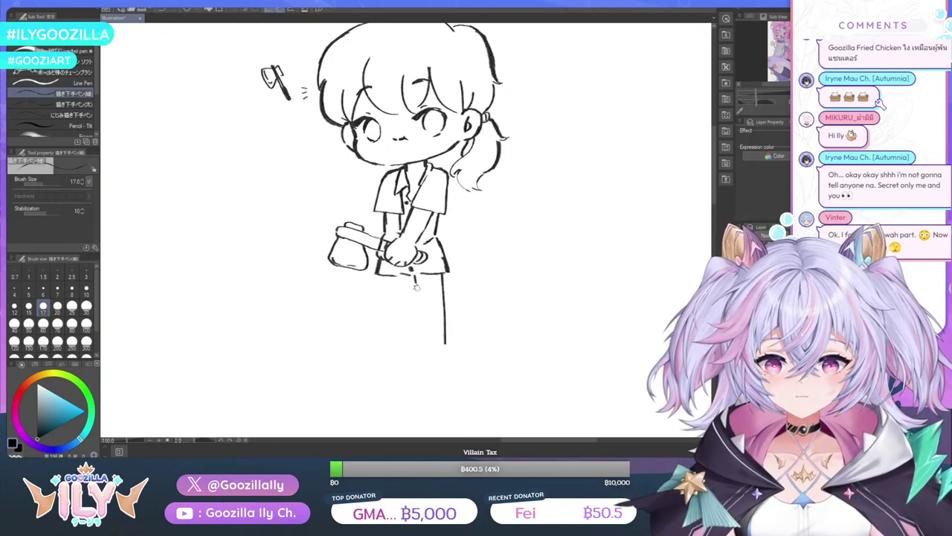
pyautogui.moveTo(415, 280); pyautogui.dragTo(429, 350)
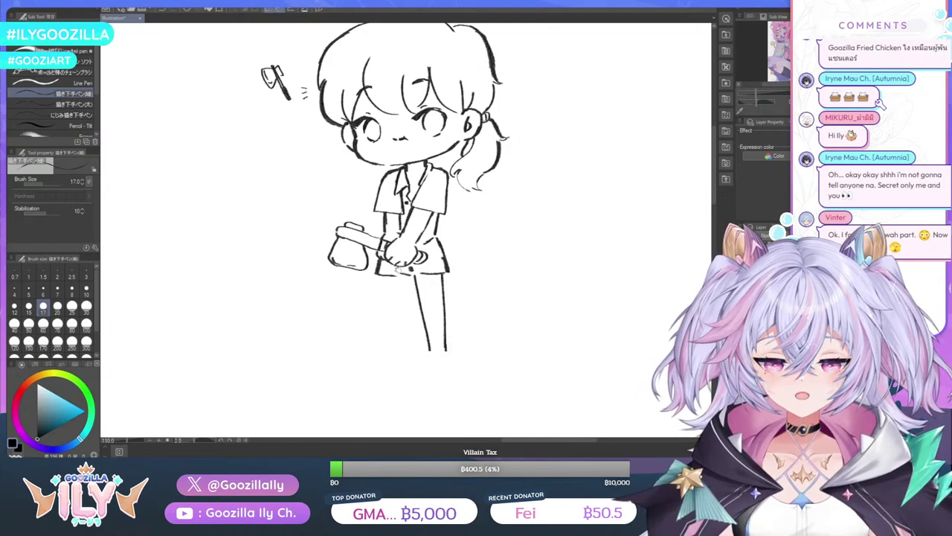
pyautogui.moveTo(381, 283); pyautogui.dragTo(370, 343)
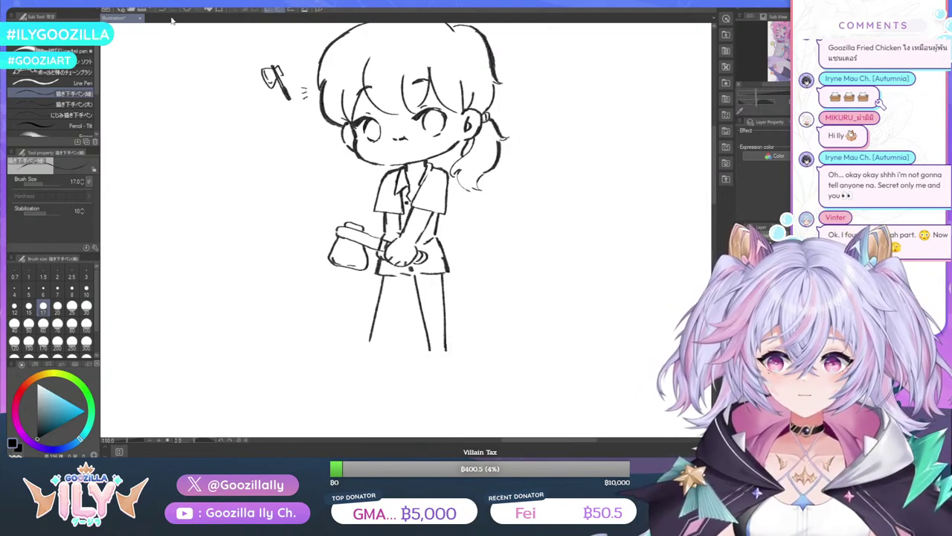
pyautogui.click(162, 11)
pyautogui.moveTo(379, 277); pyautogui.dragTo(372, 344)
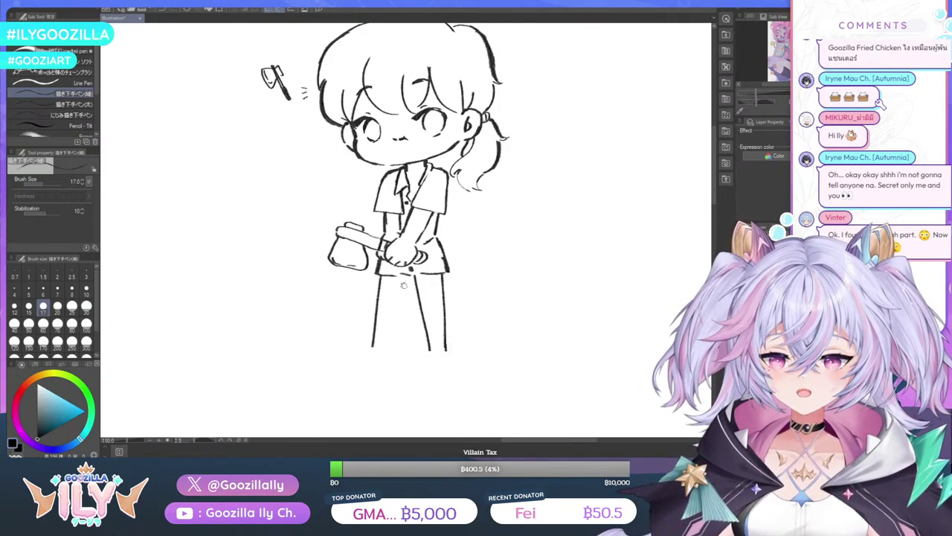
pyautogui.moveTo(403, 276)
pyautogui.mouseDown()
pyautogui.moveTo(387, 349)
pyautogui.moveTo(356, 364)
pyautogui.moveTo(390, 354)
pyautogui.moveTo(382, 369)
pyautogui.moveTo(358, 371)
pyautogui.mouseUp()
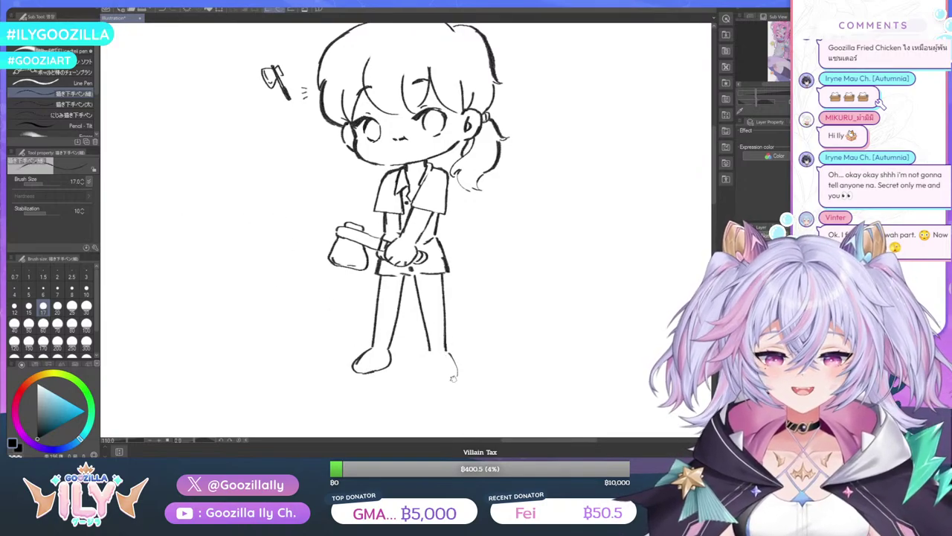
# Draw the right foot and add a line along the shorts' hem
pyautogui.moveTo(430, 369); pyautogui.dragTo(453, 379)
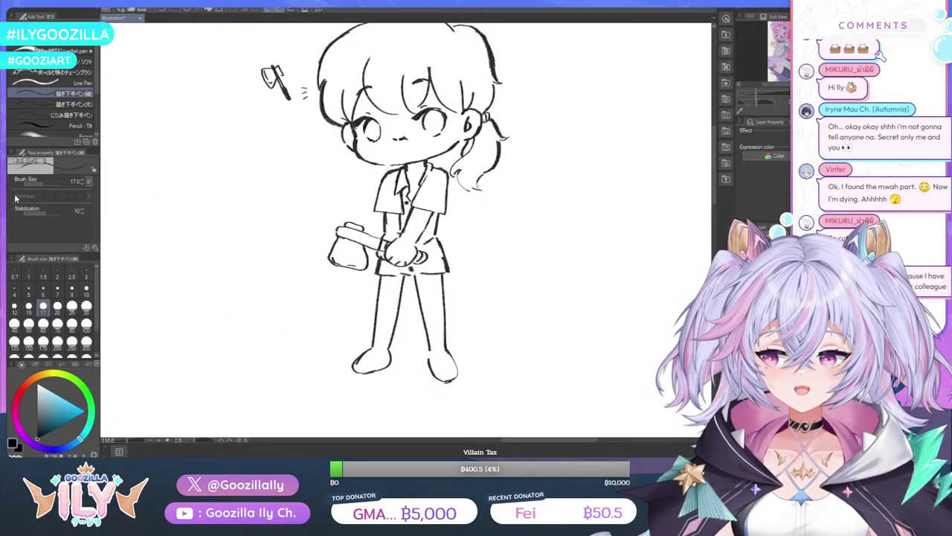
pyautogui.press('e')
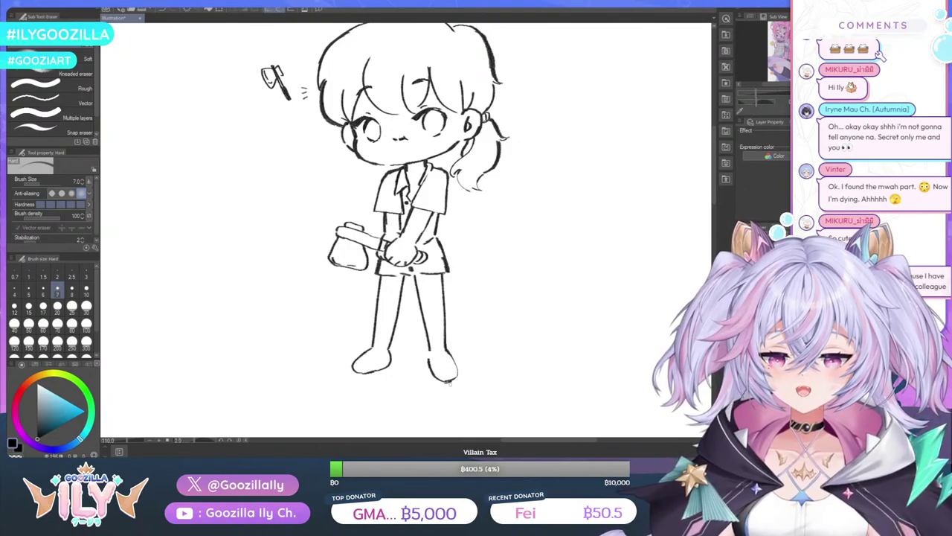
pyautogui.press('p')
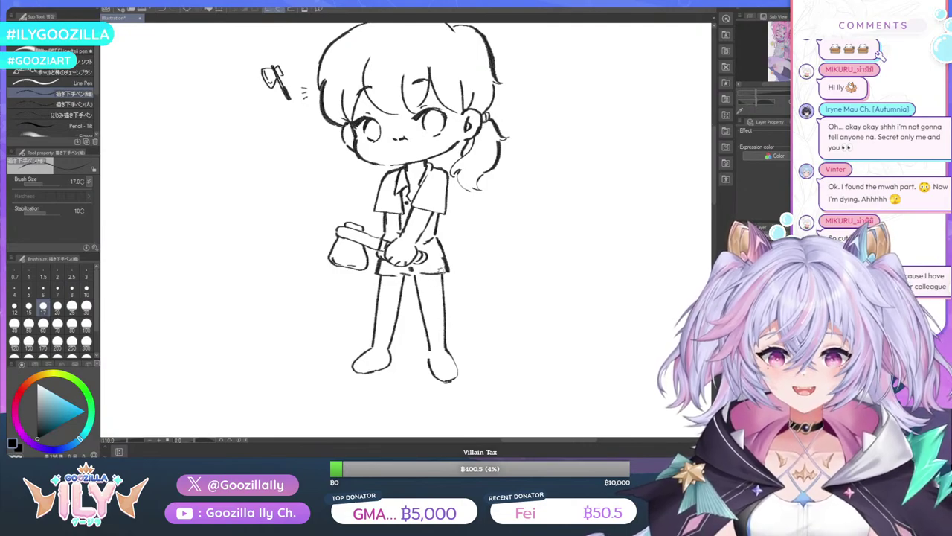
pyautogui.moveTo(443, 263)
pyautogui.mouseDown()
pyautogui.moveTo(415, 270)
pyautogui.moveTo(429, 275)
pyautogui.mouseUp()
# Hatch small blush marks on the chibi's cheeks
pyautogui.scroll(-2, 401, 288)
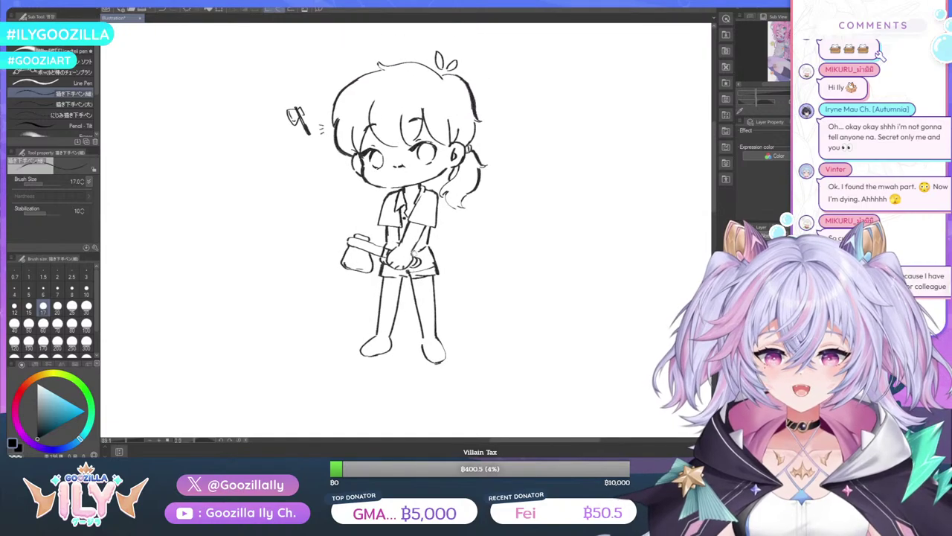
pyautogui.scroll(2, 420, 201)
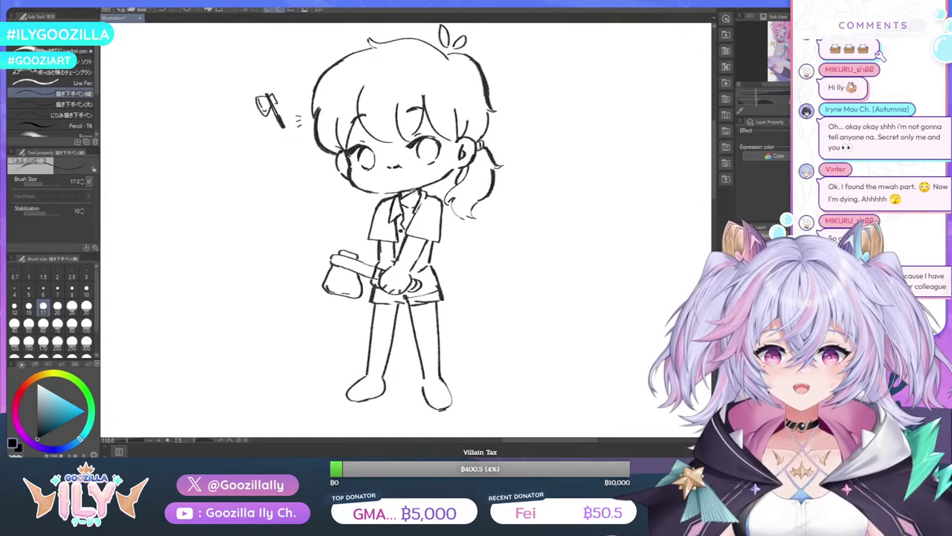
pyautogui.scroll(-1, 434, 153)
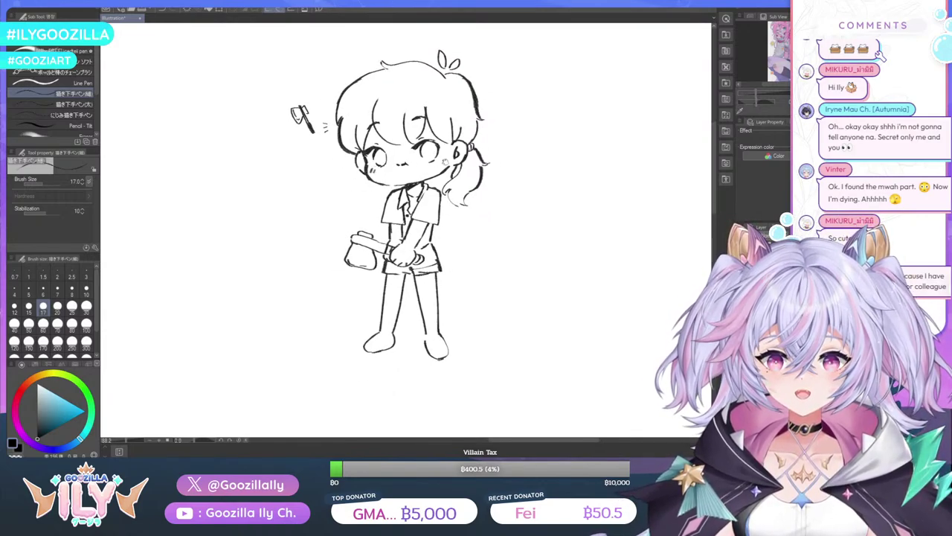
pyautogui.moveTo(445, 162); pyautogui.dragTo(432, 164)
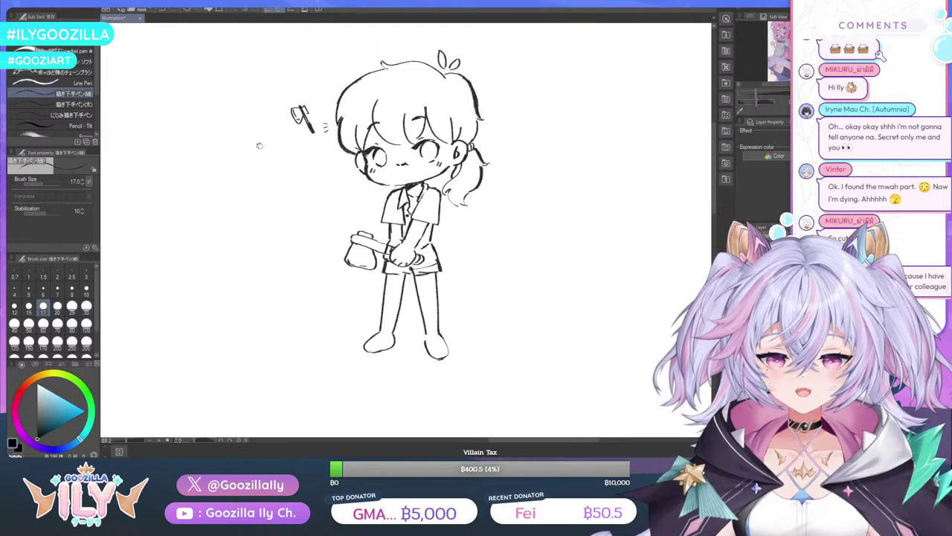
pyautogui.scroll(-3, 388, 138)
pyautogui.scroll(4, 432, 152)
pyautogui.scroll(1, 424, 155)
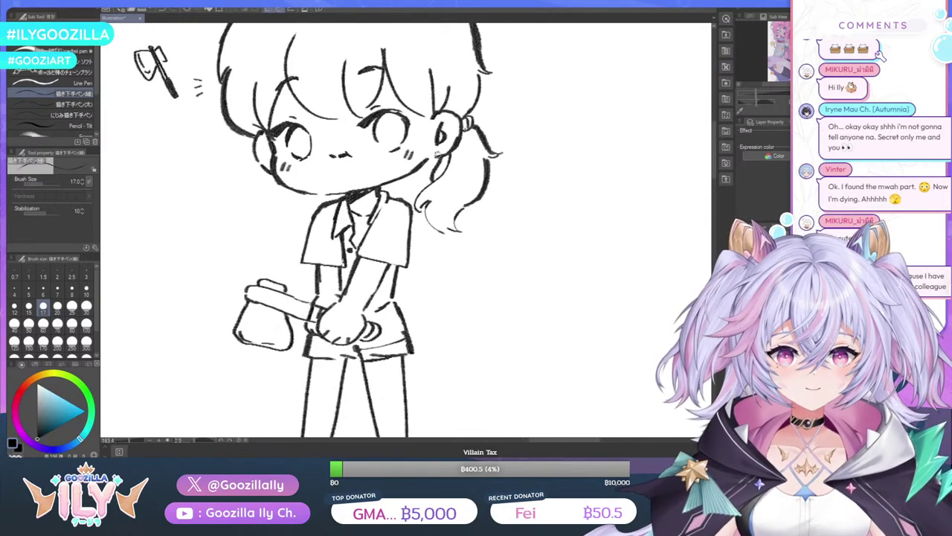
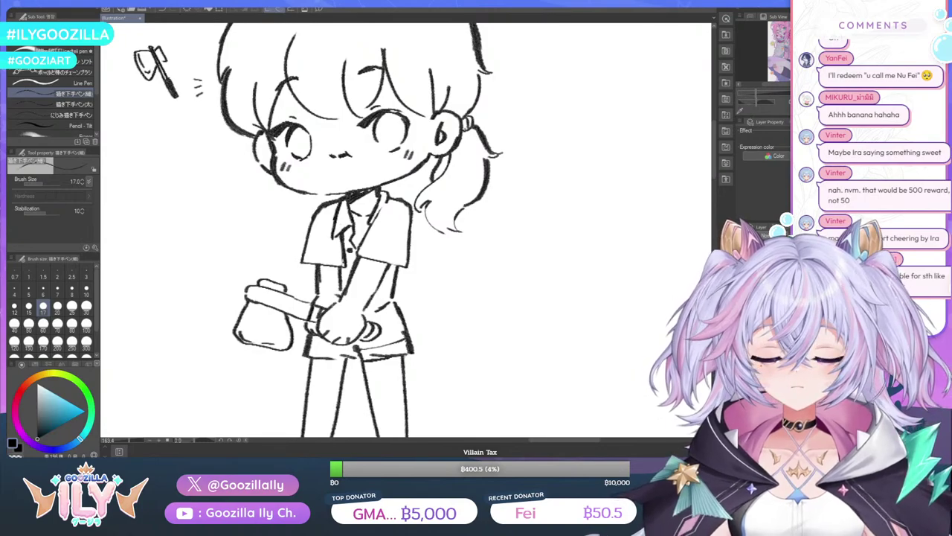
# Draw a strap across each shoe, redrawing the right shoe's strap after undoing a wrong stroke
pyautogui.scroll(-3, 357, 226)
pyautogui.scroll(2, 344, 217)
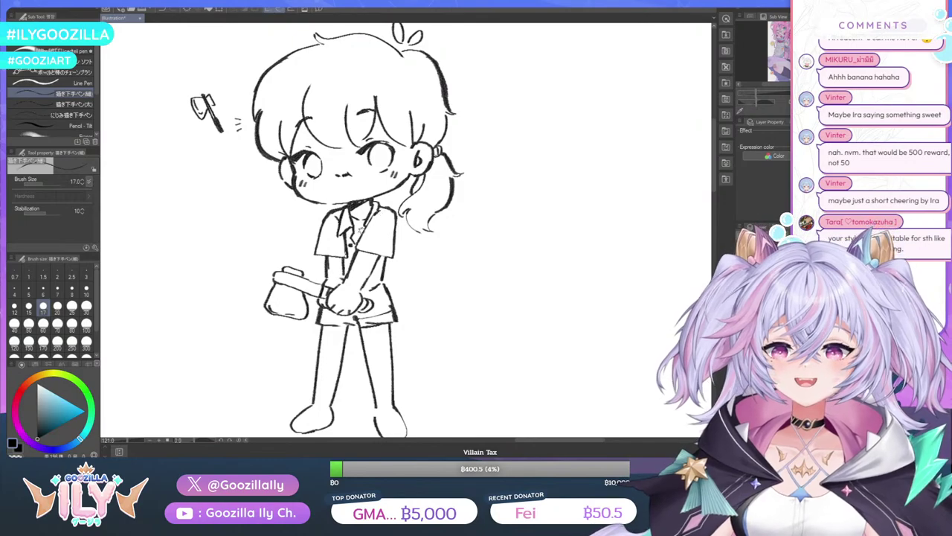
pyautogui.scroll(-1, 327, 361)
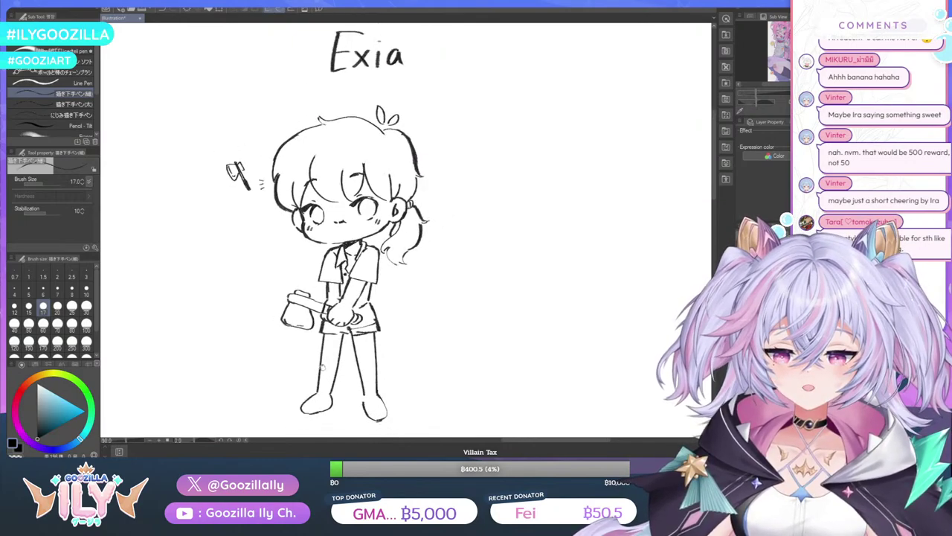
pyautogui.scroll(-1, 321, 366)
pyautogui.scroll(3, 321, 372)
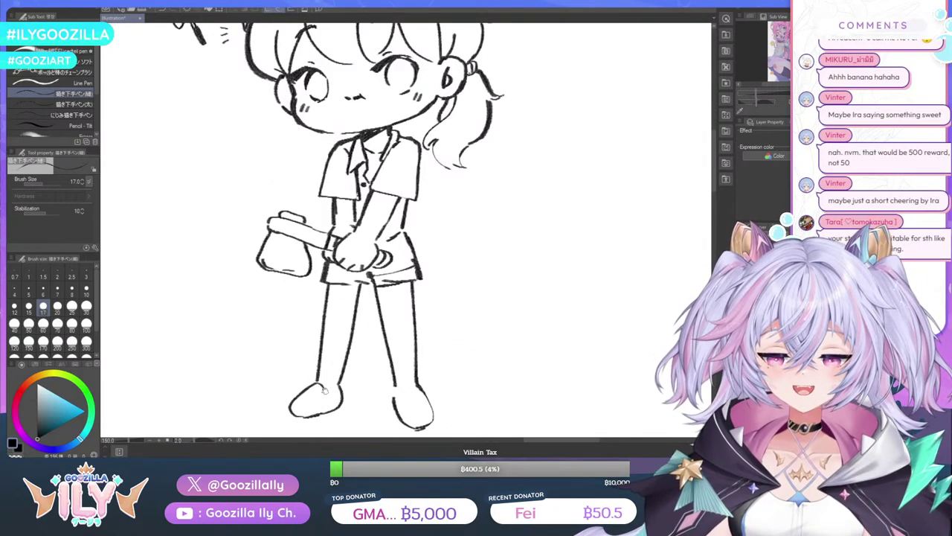
pyautogui.moveTo(326, 390)
pyautogui.mouseDown()
pyautogui.moveTo(316, 401)
pyautogui.moveTo(306, 390)
pyautogui.moveTo(337, 382)
pyautogui.moveTo(324, 387)
pyautogui.mouseUp()
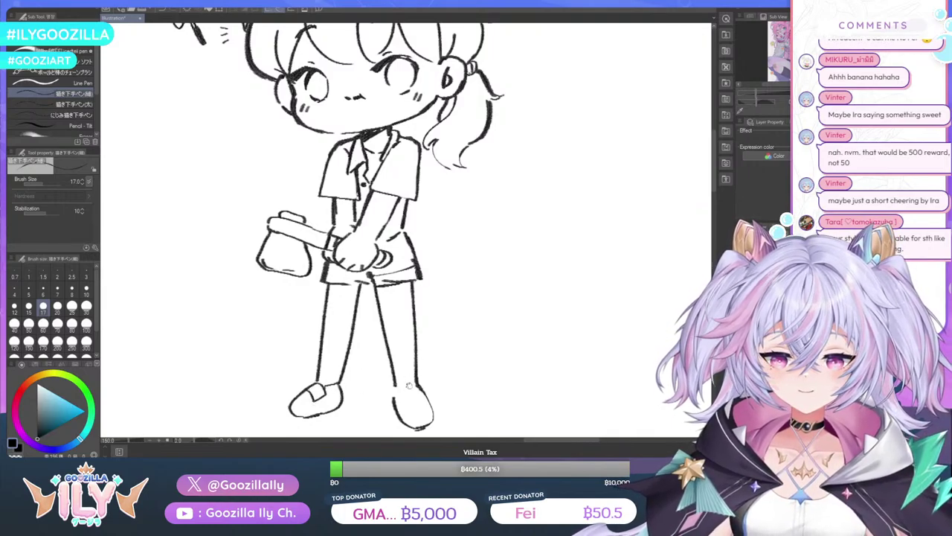
pyautogui.moveTo(427, 393)
pyautogui.mouseDown()
pyautogui.moveTo(406, 405)
pyautogui.moveTo(430, 405)
pyautogui.moveTo(396, 383)
pyautogui.mouseUp()
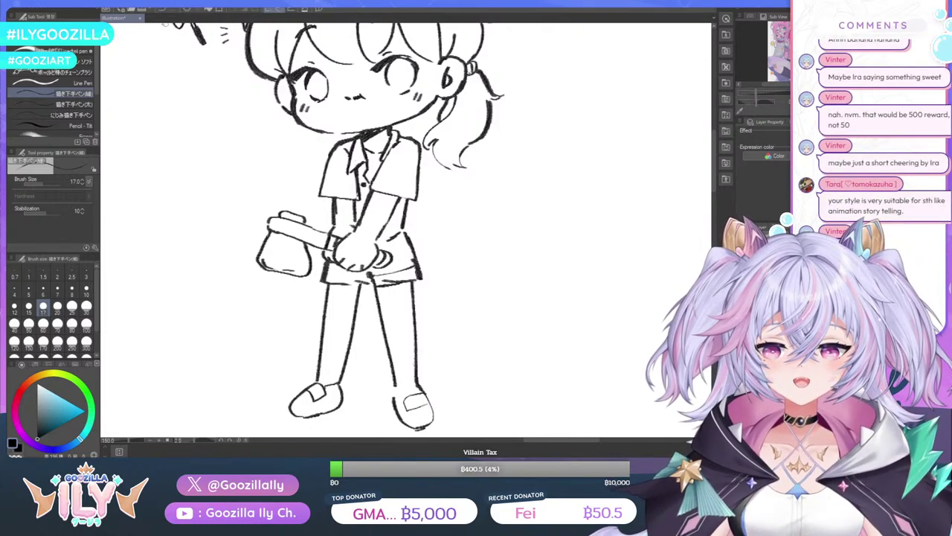
pyautogui.hotkey('ctrl', 'z')
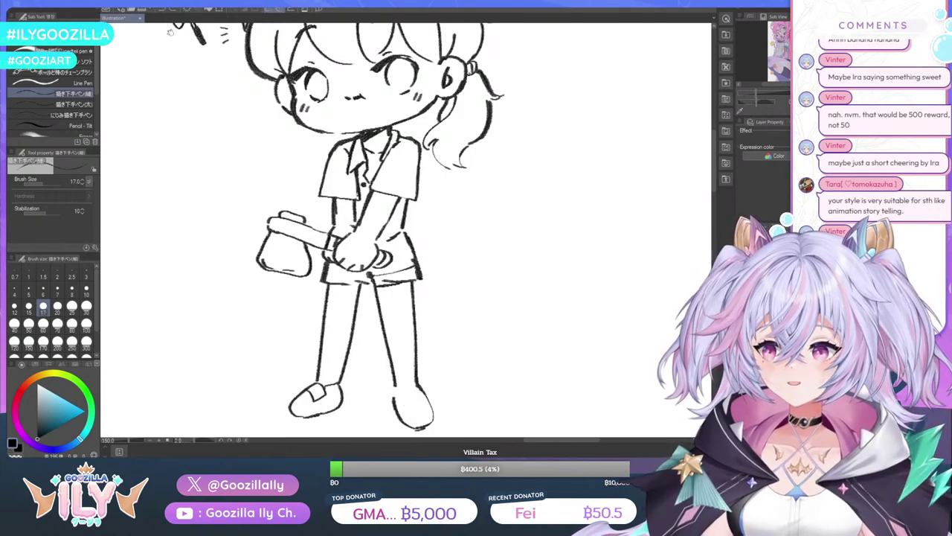
pyautogui.moveTo(425, 396)
pyautogui.mouseDown()
pyautogui.moveTo(410, 404)
pyautogui.moveTo(431, 405)
pyautogui.moveTo(396, 385)
pyautogui.mouseUp()
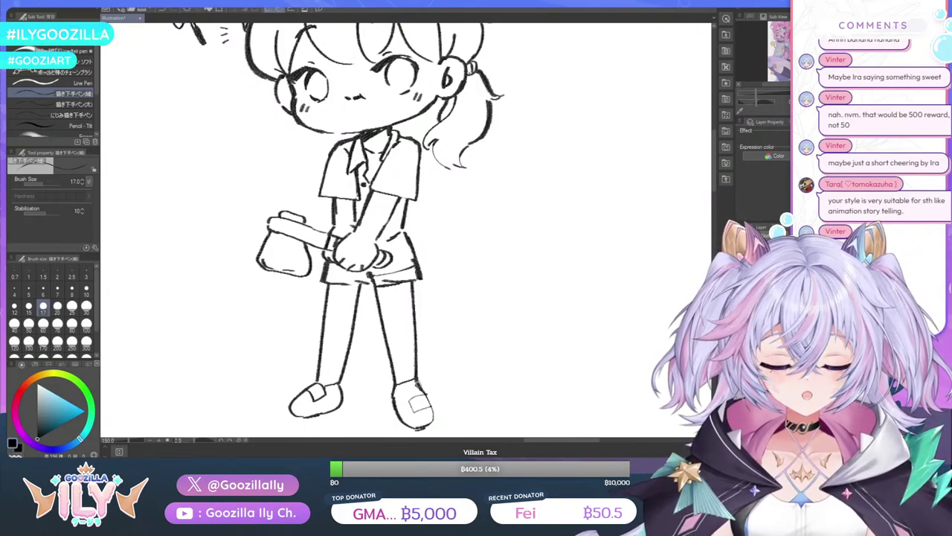
pyautogui.hotkey('ctrl', '-')
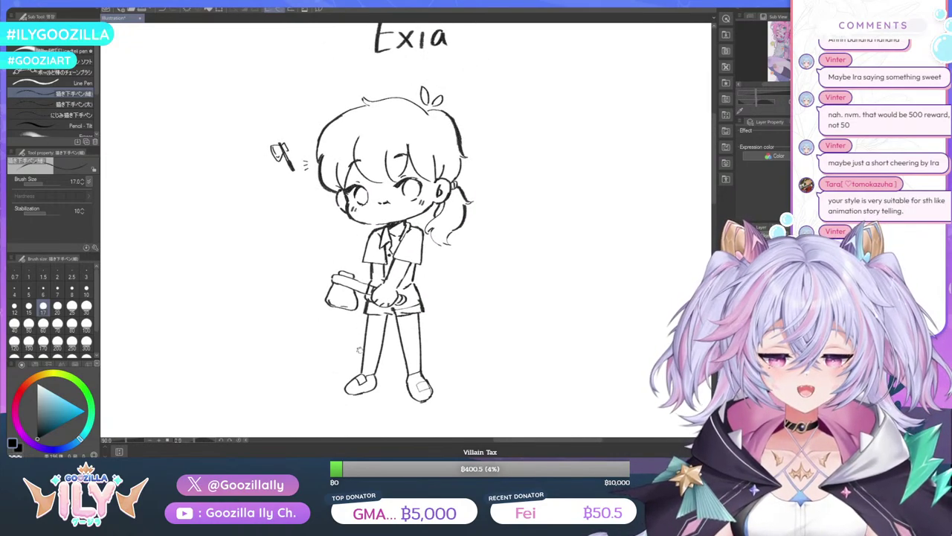
# Ink a dark stroke along the axe handle beside the chibi's gripping hands
pyautogui.scroll(2, 372, 384)
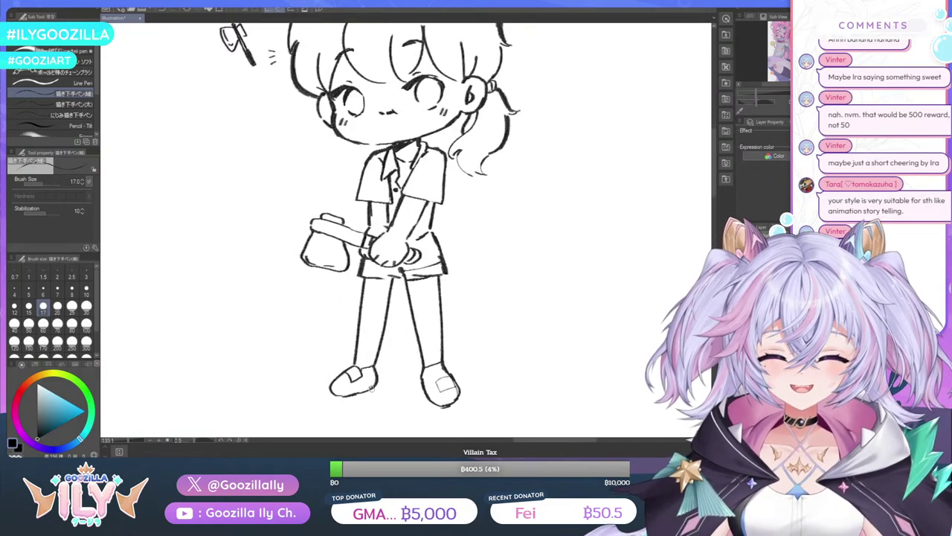
pyautogui.scroll(-1, 345, 394)
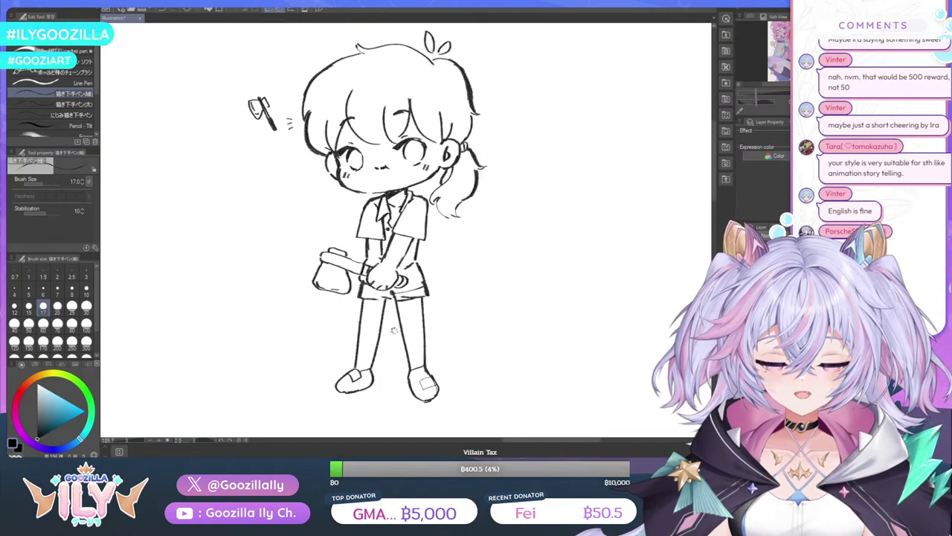
pyautogui.scroll(1, 401, 256)
pyautogui.scroll(1, 378, 249)
pyautogui.scroll(1, 365, 264)
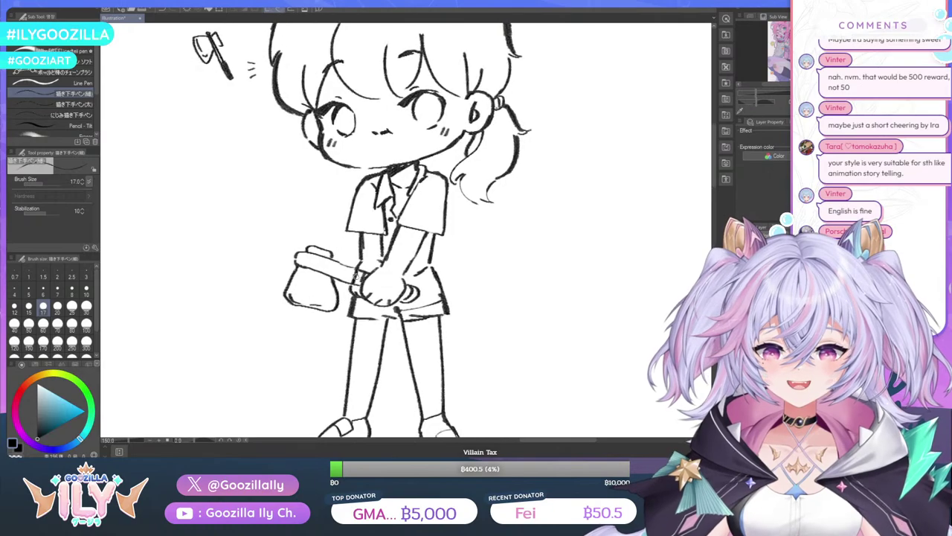
pyautogui.moveTo(356, 276)
pyautogui.mouseDown()
pyautogui.moveTo(415, 294)
pyautogui.moveTo(404, 293)
pyautogui.mouseUp()
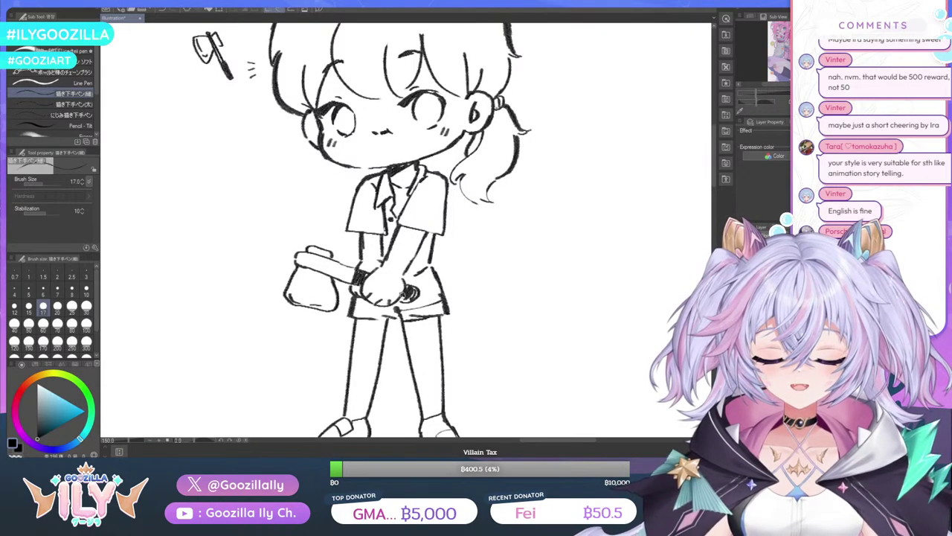
pyautogui.scroll(-3, 409, 294)
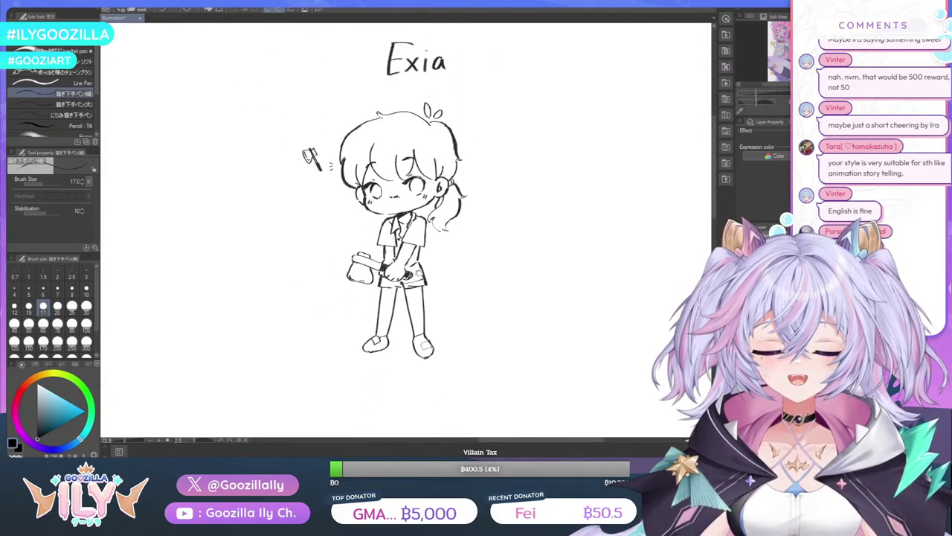
pyautogui.scroll(3, 401, 275)
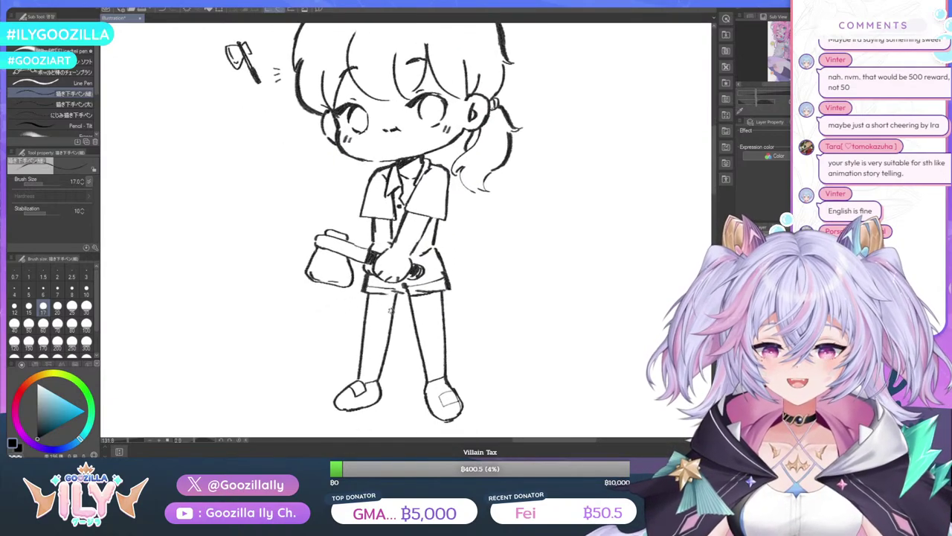
pyautogui.scroll(-4, 390, 309)
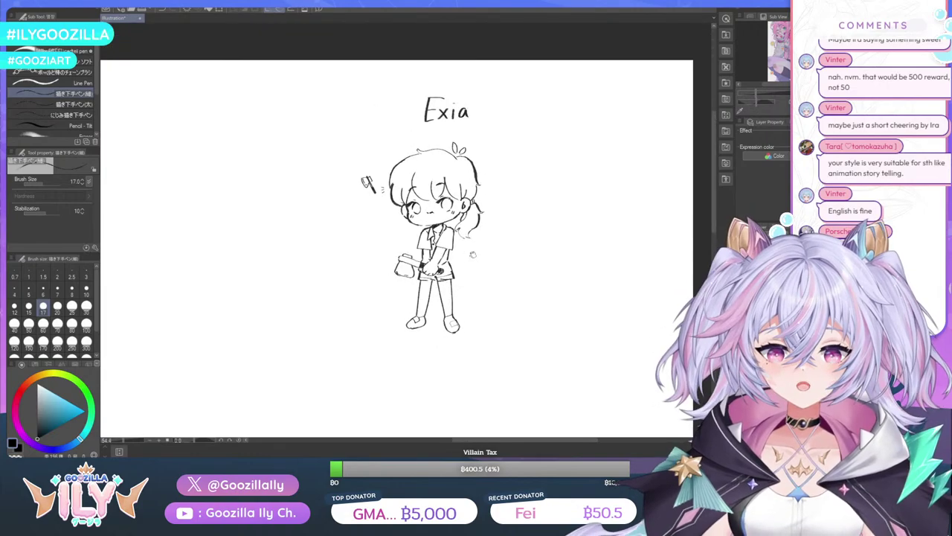
pyautogui.scroll(2, 458, 147)
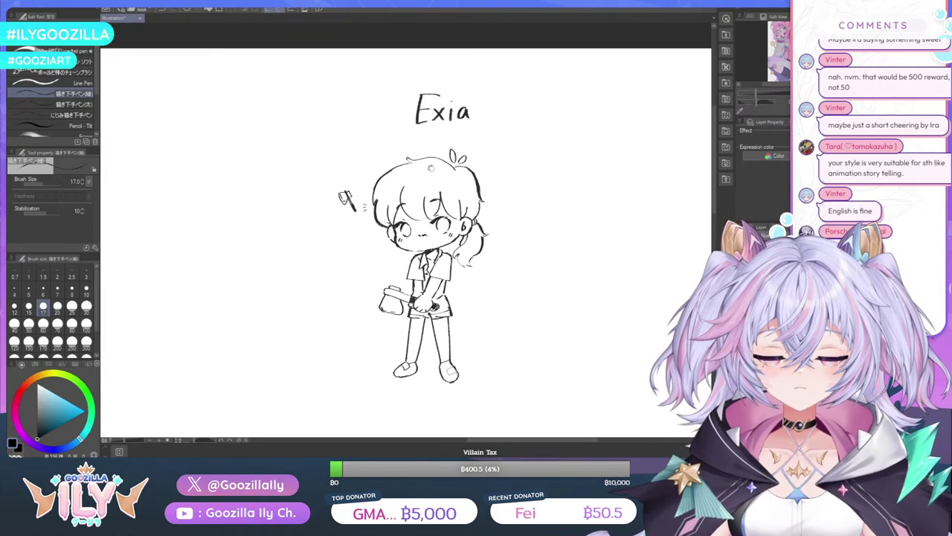
pyautogui.scroll(2, 461, 296)
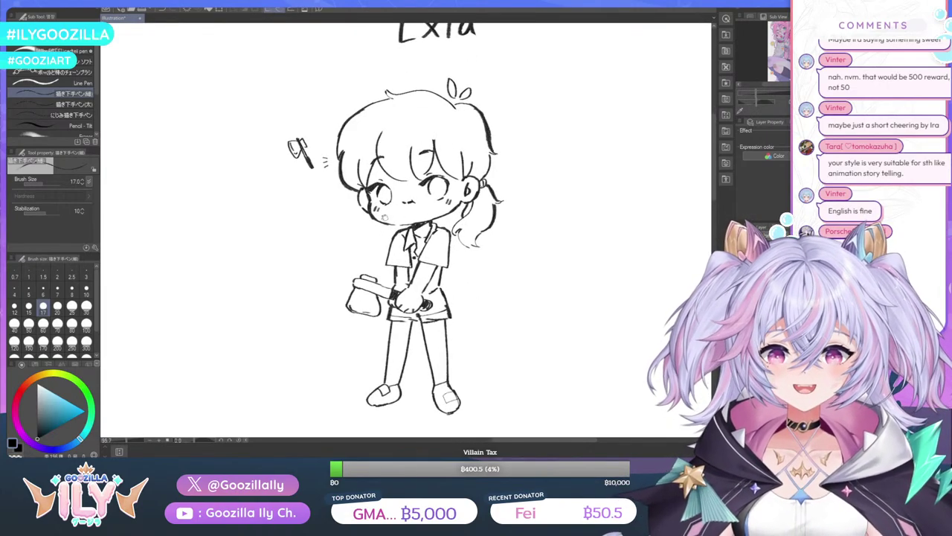
pyautogui.scroll(-1, 375, 201)
pyautogui.scroll(3, 368, 197)
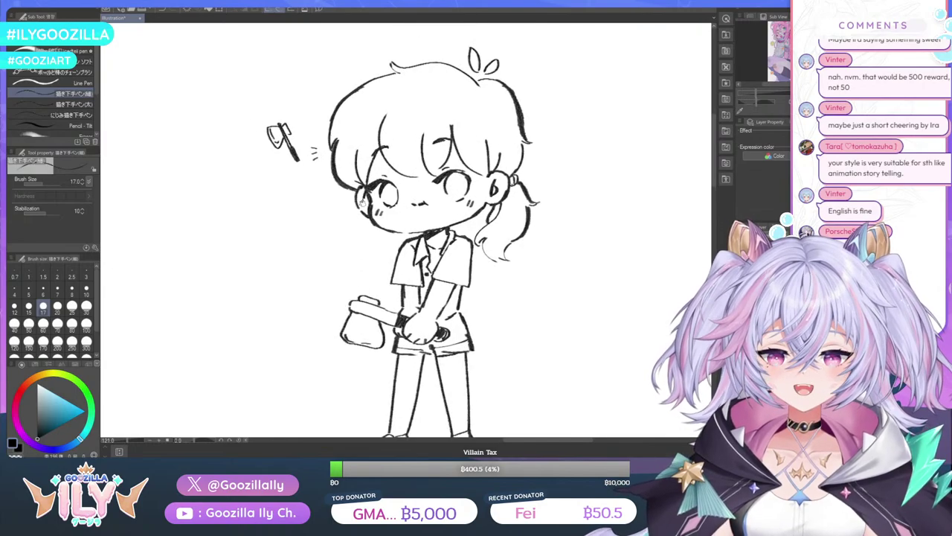
pyautogui.scroll(-2, 371, 207)
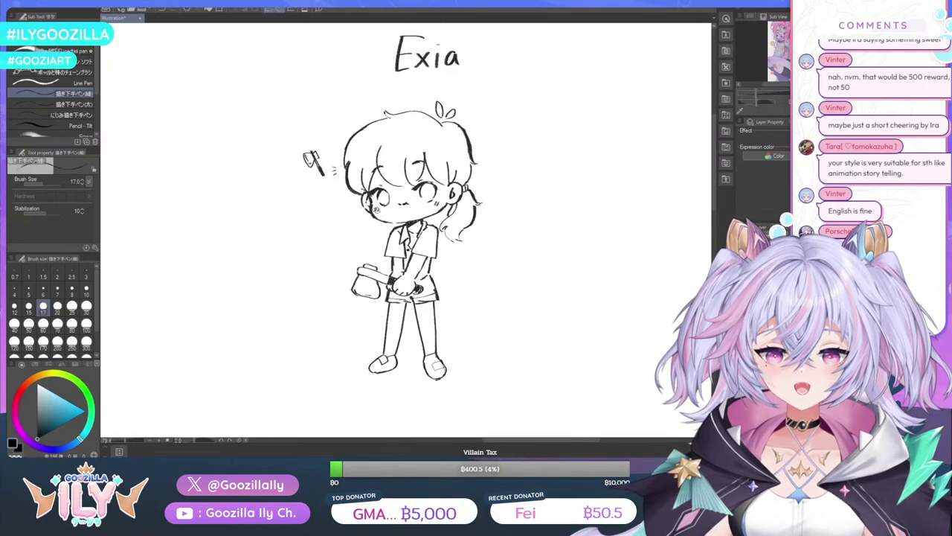
pyautogui.scroll(-3, 378, 210)
# Draw the chibi figure gripping a mallet and hand-letter the title 'Exia' above it
pyautogui.scroll(4, 429, 198)
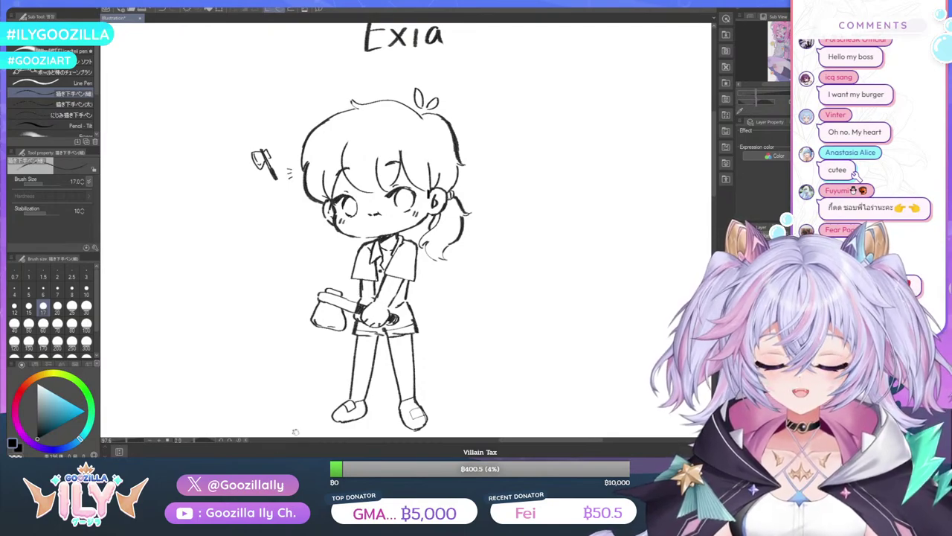
pyautogui.scroll(-3, 387, 294)
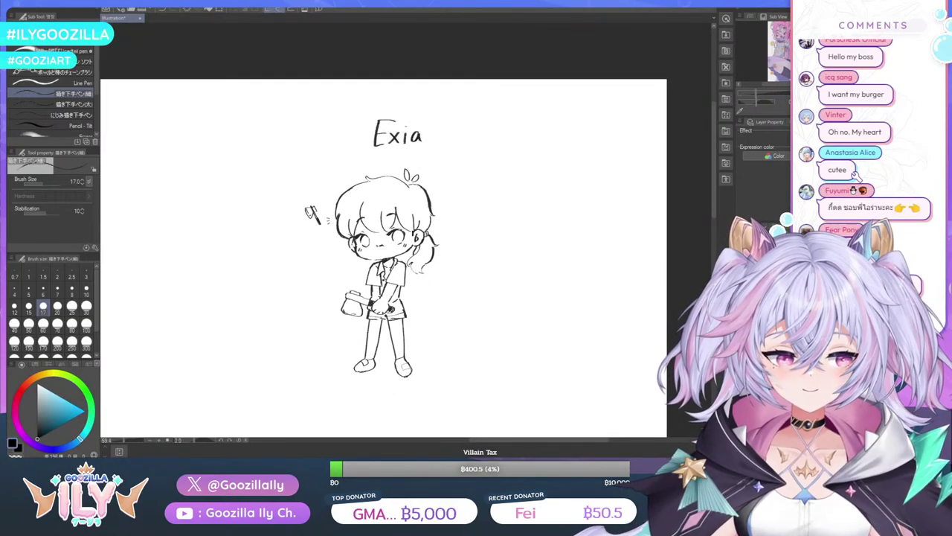
# Transform the 'Exia' lettering down and left so it sits beside the chibi's head
pyautogui.hotkey('ctrl', 't')
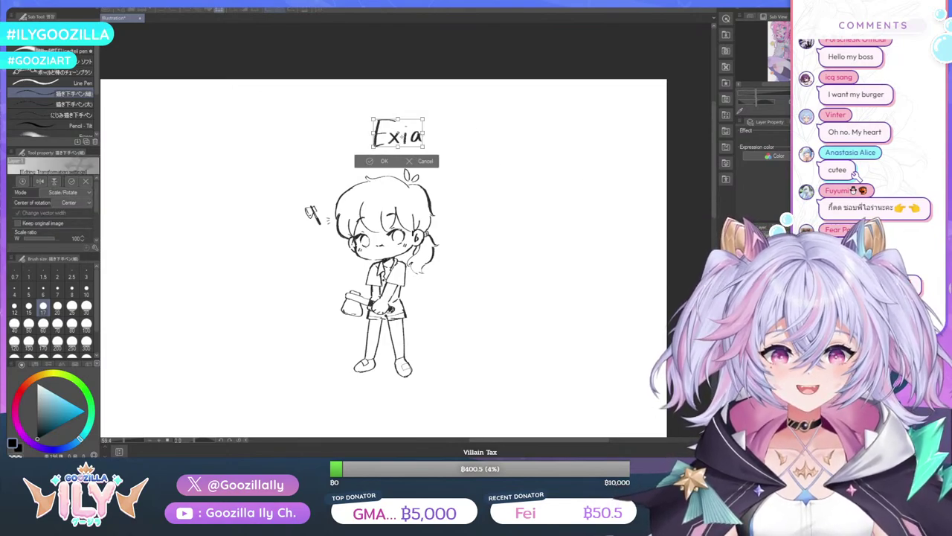
pyautogui.moveTo(397, 145); pyautogui.dragTo(317, 188)
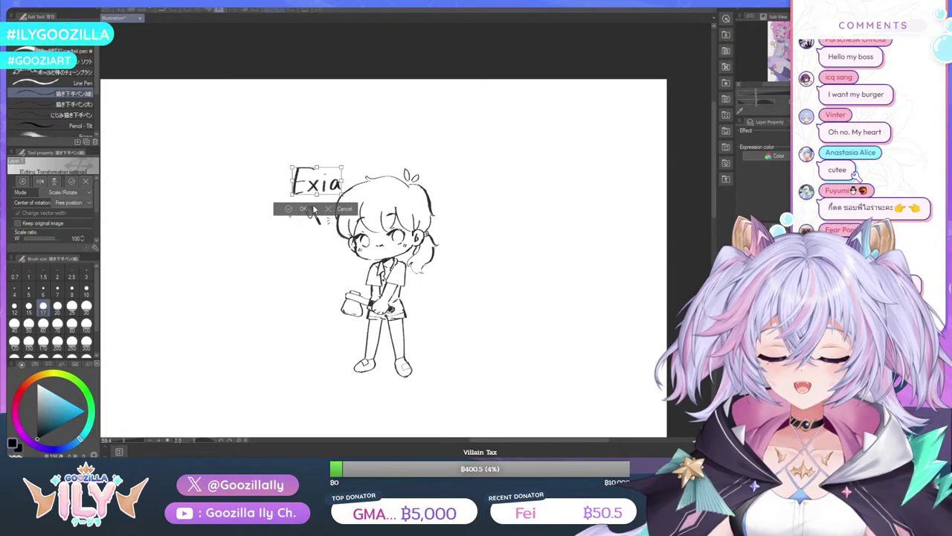
pyautogui.click(305, 210)
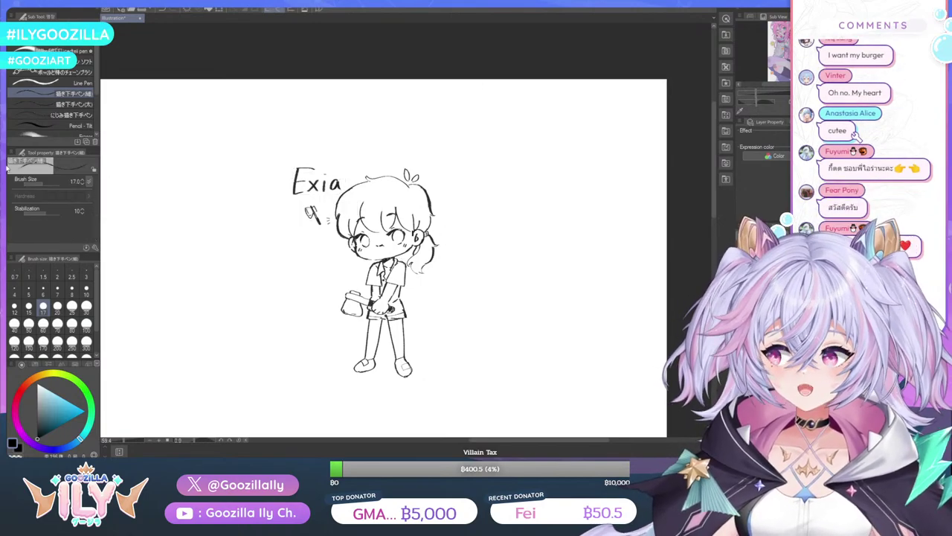
pyautogui.scroll(3, 409, 298)
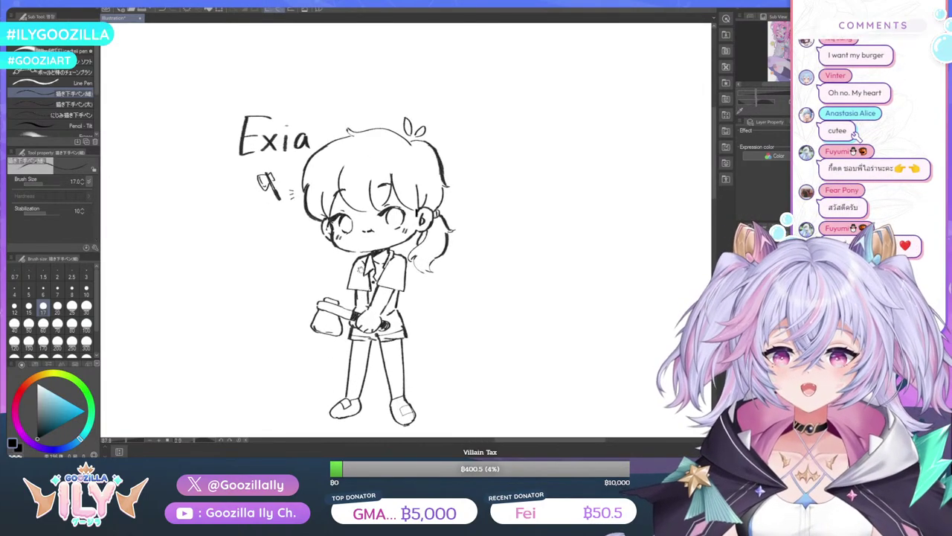
pyautogui.scroll(1, 409, 302)
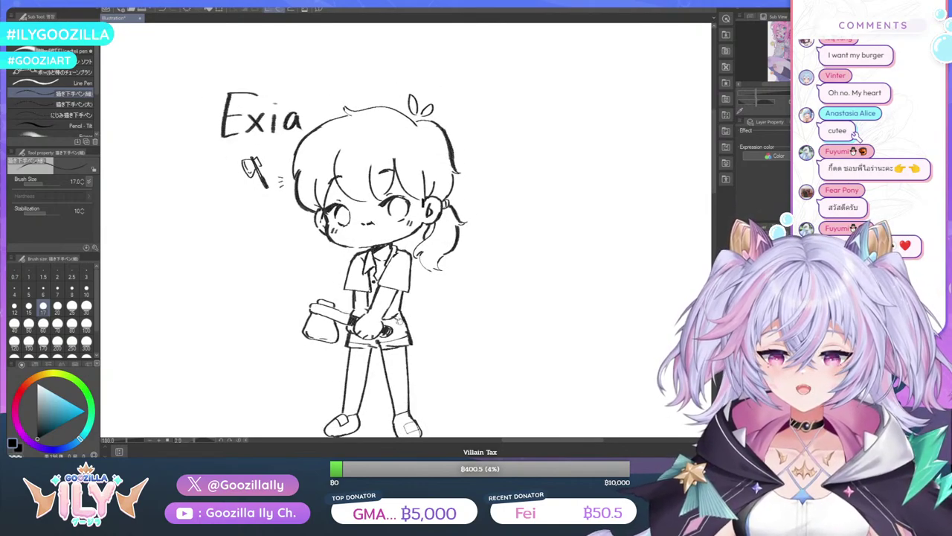
pyautogui.scroll(-3, 403, 261)
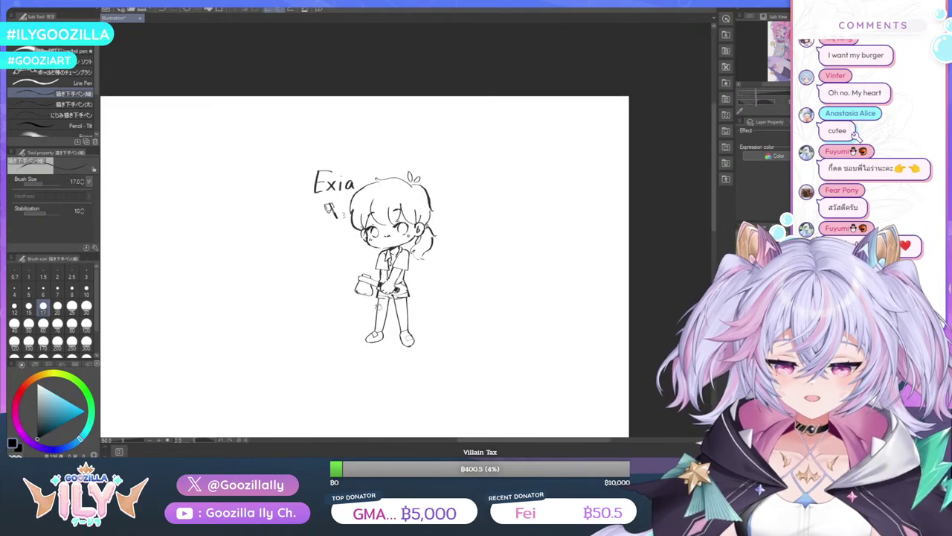
pyautogui.scroll(1, 406, 311)
pyautogui.scroll(3, 406, 311)
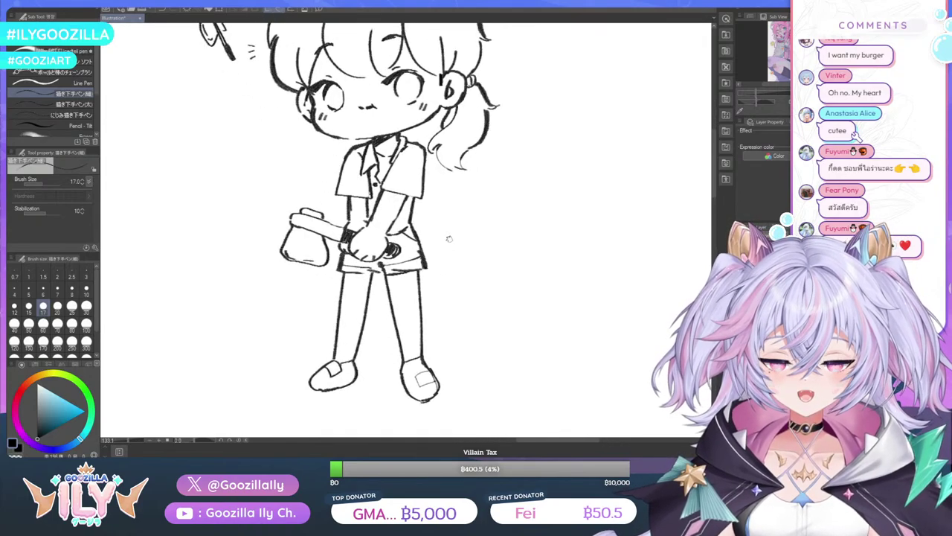
pyautogui.scroll(3, 371, 228)
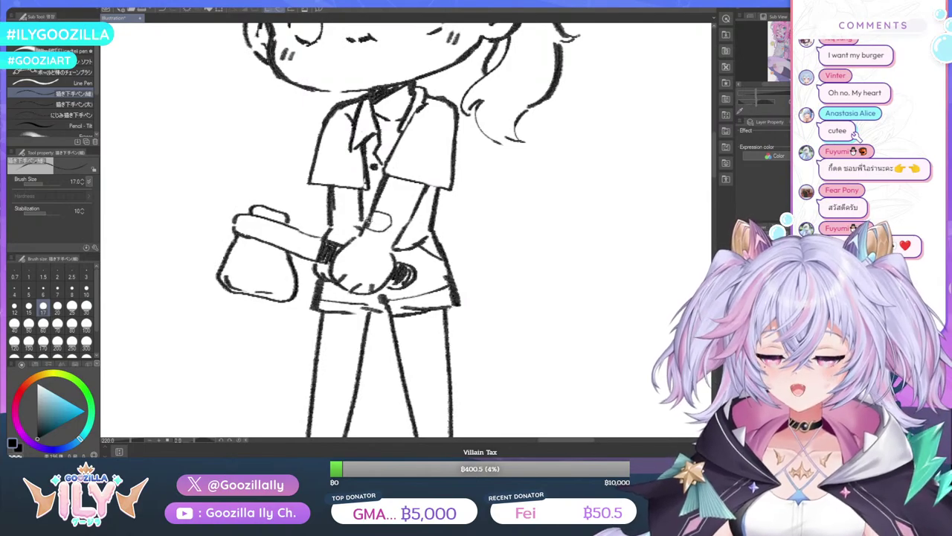
pyautogui.scroll(-2, 370, 223)
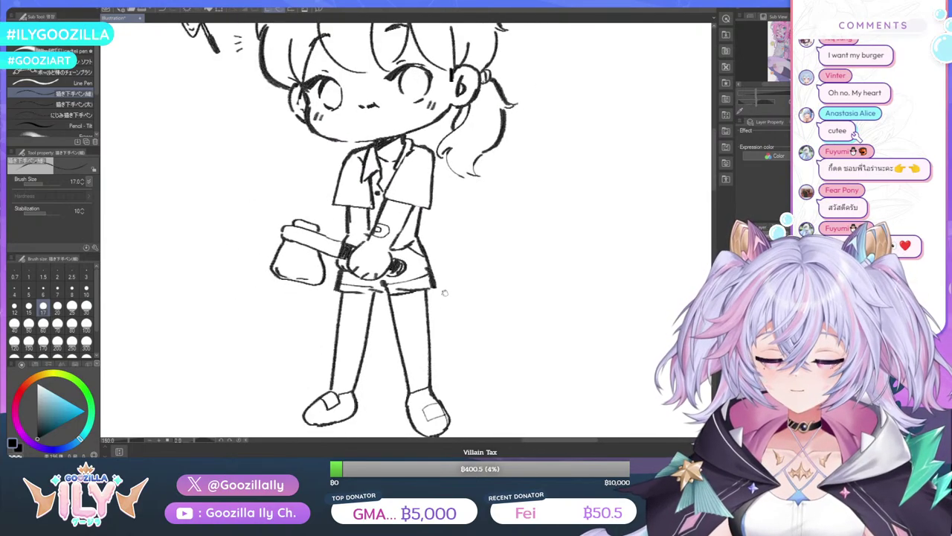
pyautogui.scroll(-2, 398, 235)
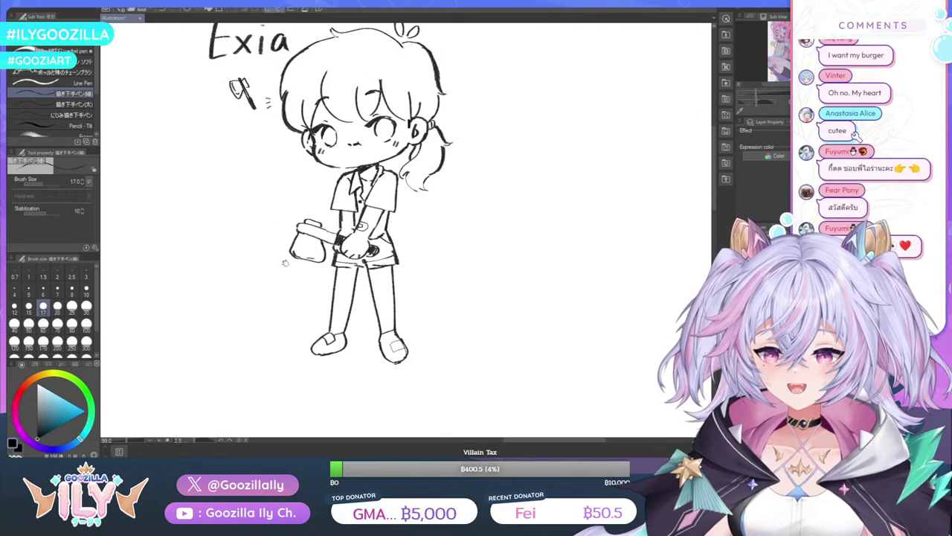
# Draw short impact strokes below the mallet
pyautogui.moveTo(285, 260); pyautogui.dragTo(300, 269)
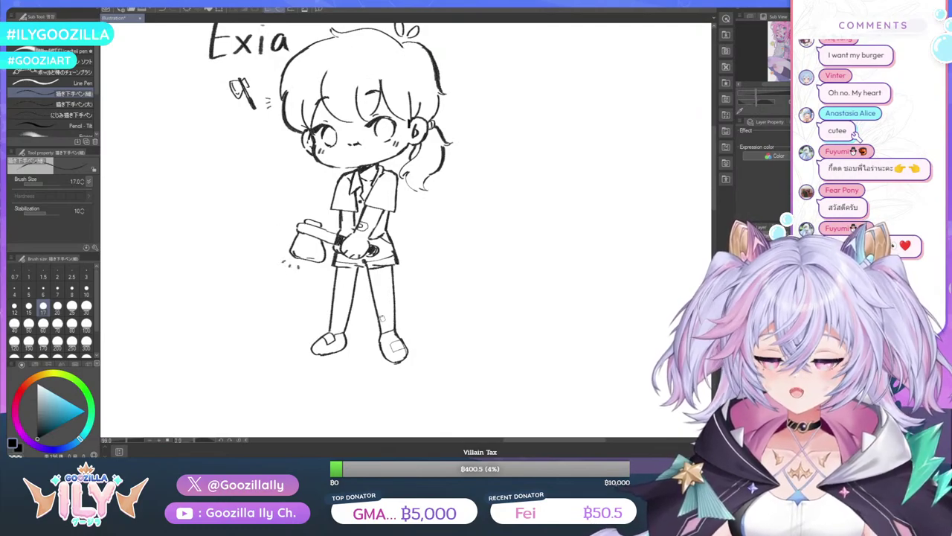
pyautogui.scroll(2, 387, 313)
pyautogui.scroll(2, 386, 312)
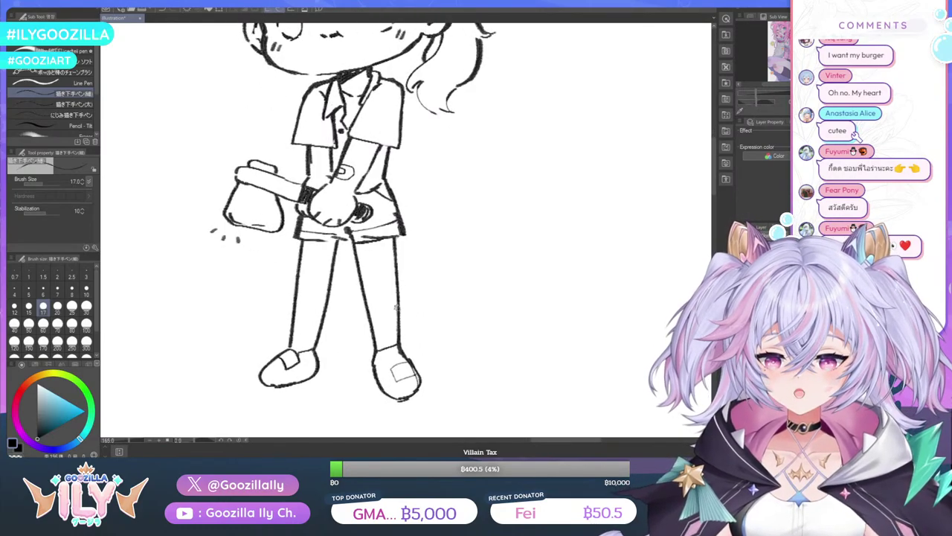
# Draw a sock line across the right leg plus small cross and hatch marks on the legs
pyautogui.moveTo(398, 307)
pyautogui.mouseDown()
pyautogui.moveTo(371, 310)
pyautogui.moveTo(394, 314)
pyautogui.moveTo(378, 317)
pyautogui.moveTo(295, 308)
pyautogui.moveTo(312, 320)
pyautogui.mouseUp()
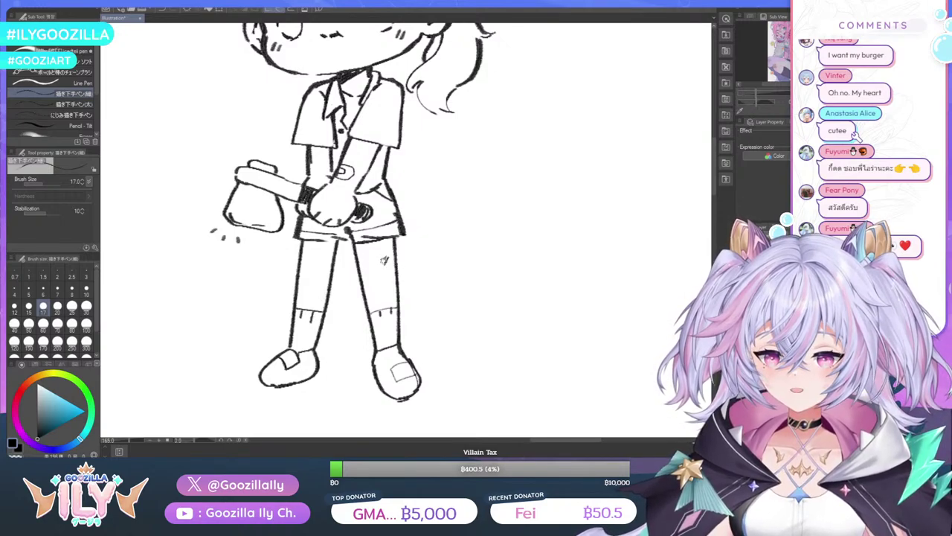
pyautogui.moveTo(381, 258); pyautogui.dragTo(388, 265)
pyautogui.moveTo(300, 295); pyautogui.dragTo(296, 306)
pyautogui.scroll(-6, 298, 303)
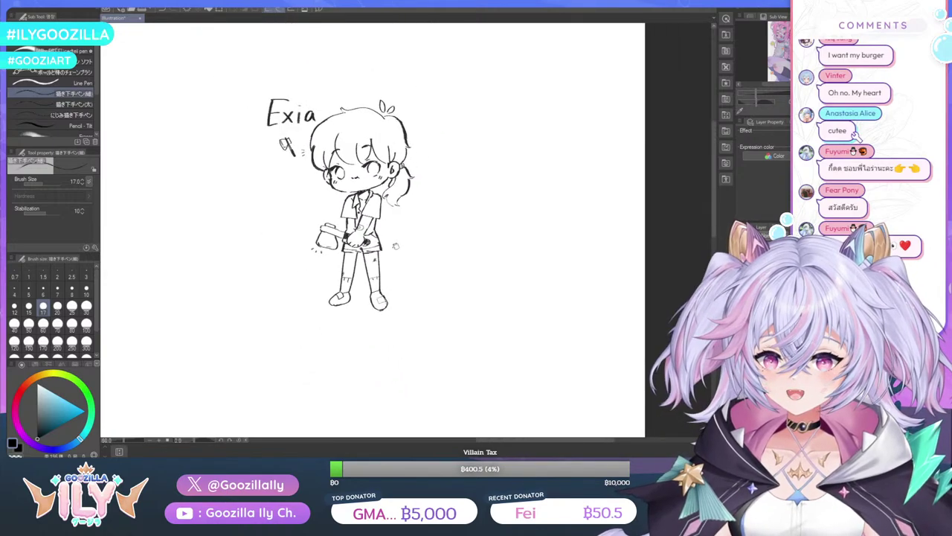
pyautogui.scroll(4, 357, 157)
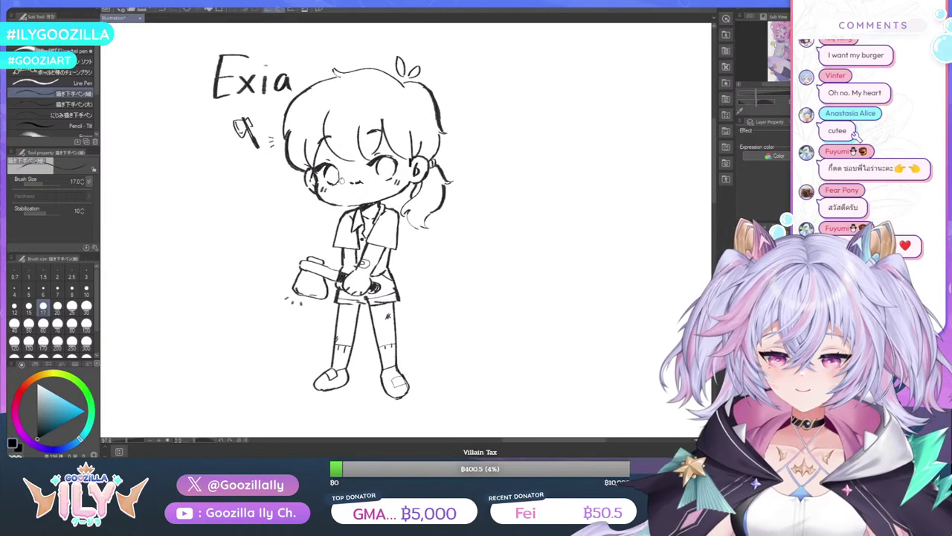
pyautogui.scroll(-5, 364, 148)
pyautogui.scroll(3, 314, 153)
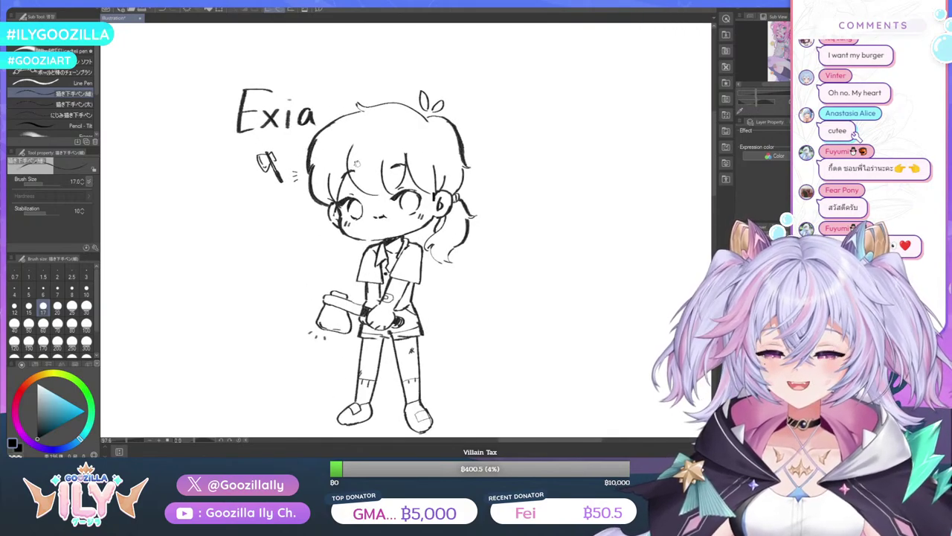
pyautogui.scroll(-1, 361, 158)
pyautogui.scroll(2, 361, 157)
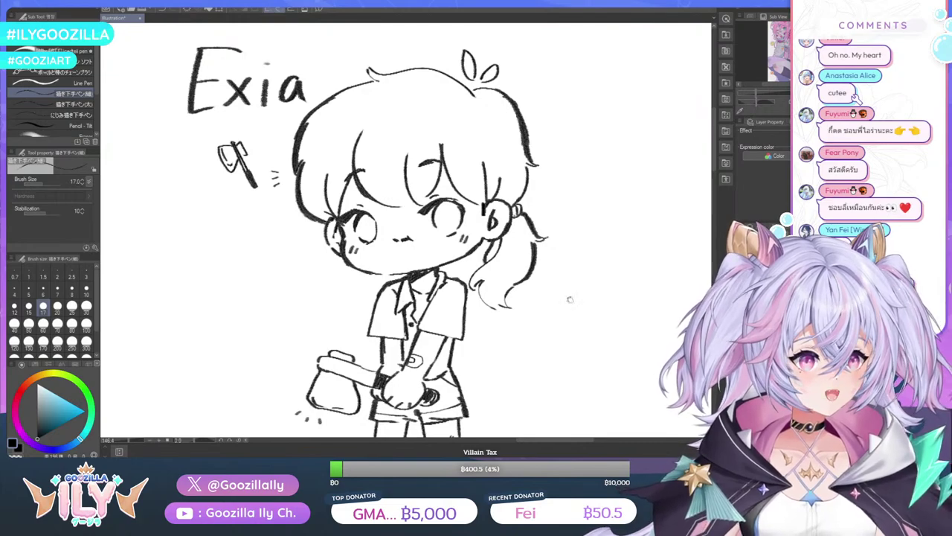
# Pan to a blank area of the page and undo a test curve drawn there
pyautogui.scroll(-5, 430, 299)
pyautogui.scroll(-4, 527, 348)
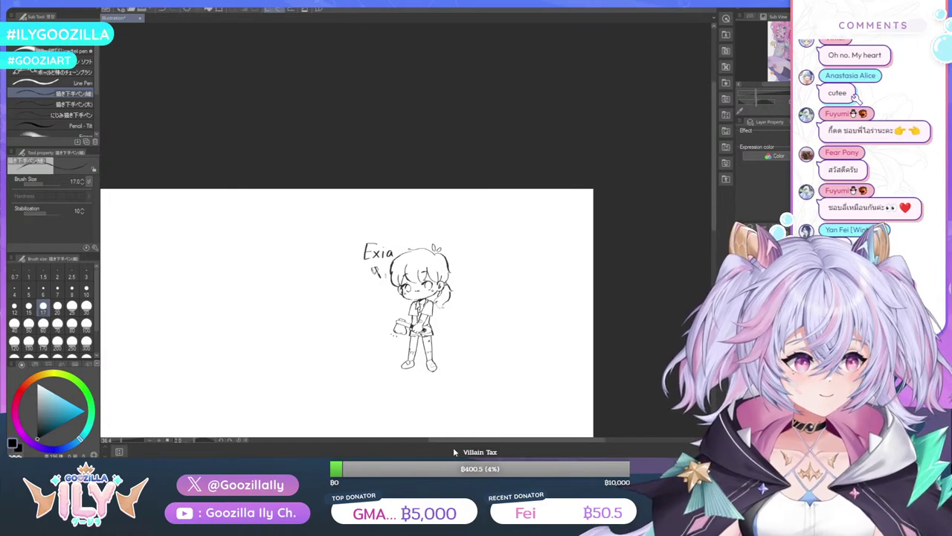
pyautogui.moveTo(440, 440); pyautogui.dragTo(368, 425)
pyautogui.moveTo(471, 357); pyautogui.dragTo(406, 221)
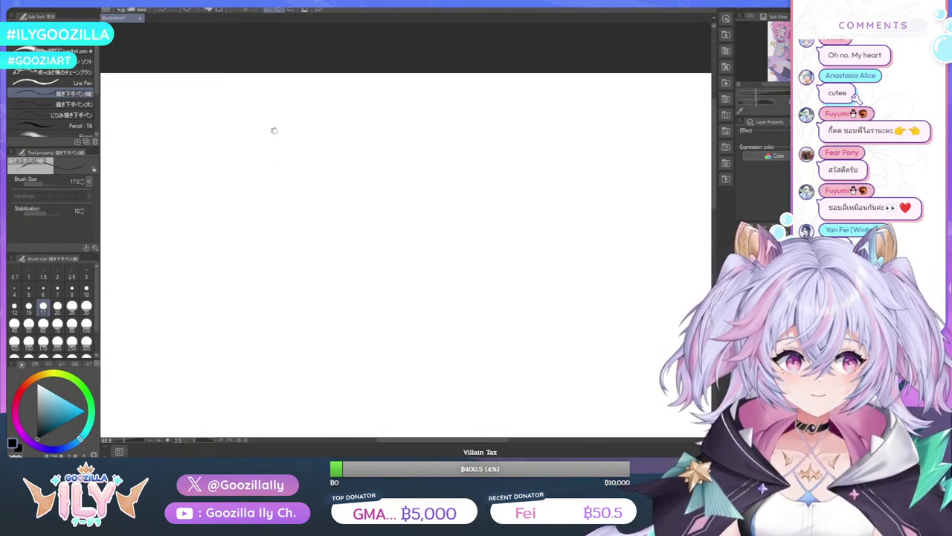
pyautogui.moveTo(273, 126)
pyautogui.mouseDown()
pyautogui.moveTo(257, 145)
pyautogui.moveTo(269, 143)
pyautogui.moveTo(250, 137)
pyautogui.moveTo(264, 165)
pyautogui.mouseUp()
pyautogui.hotkey('ctrl', 'z')
# Set the pen size to 15, checking it with a test stroke that is then undone
pyautogui.click(64, 104)
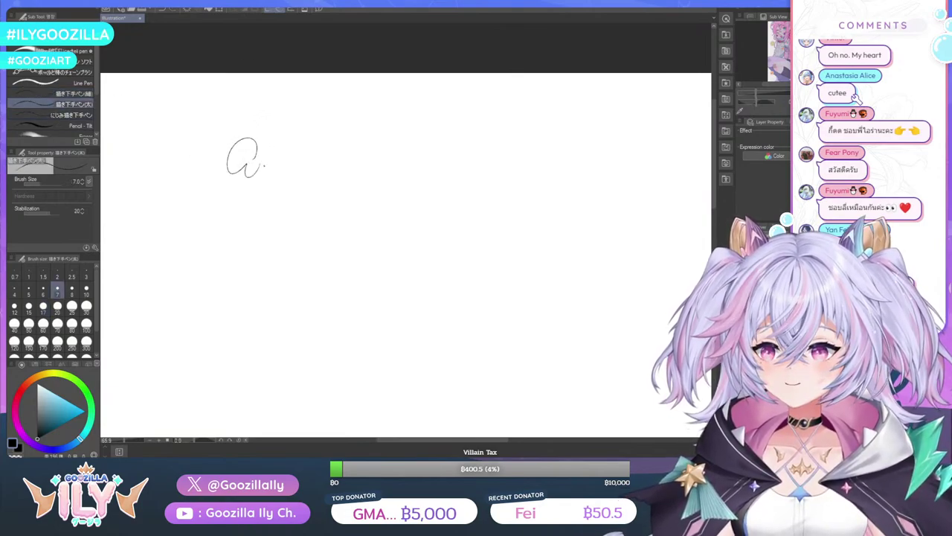
pyautogui.hotkey('ctrl', 'z')
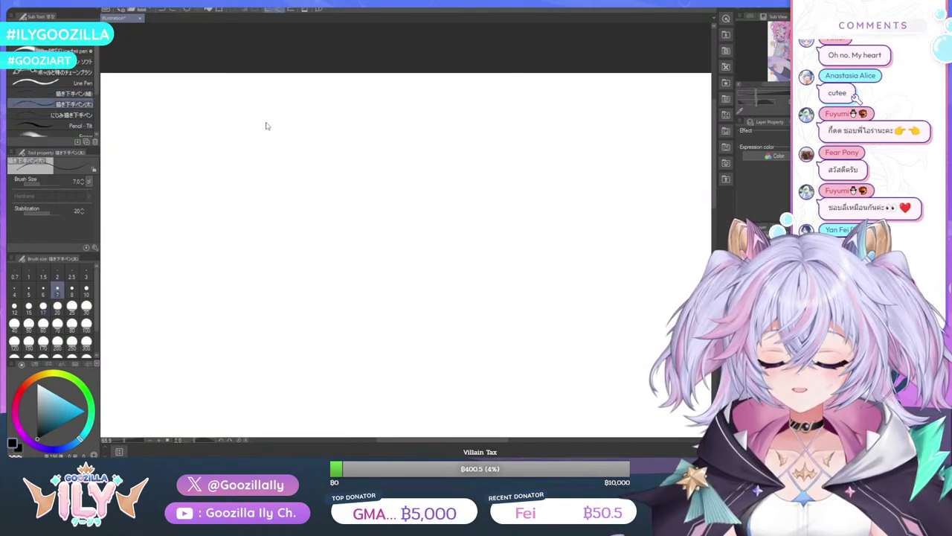
pyautogui.click(28, 307)
pyautogui.moveTo(242, 155)
pyautogui.mouseDown()
pyautogui.moveTo(240, 187)
pyautogui.moveTo(251, 200)
pyautogui.mouseUp()
pyautogui.hotkey('ctrl', 'z')
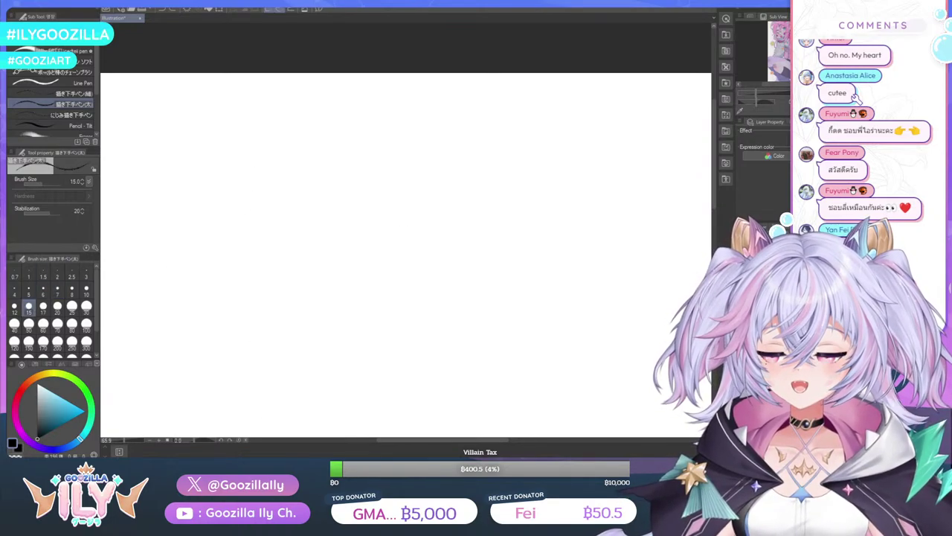
pyautogui.moveTo(203, 123)
pyautogui.mouseDown()
pyautogui.moveTo(217, 121)
pyautogui.moveTo(202, 137)
pyautogui.moveTo(242, 139)
pyautogui.mouseUp()
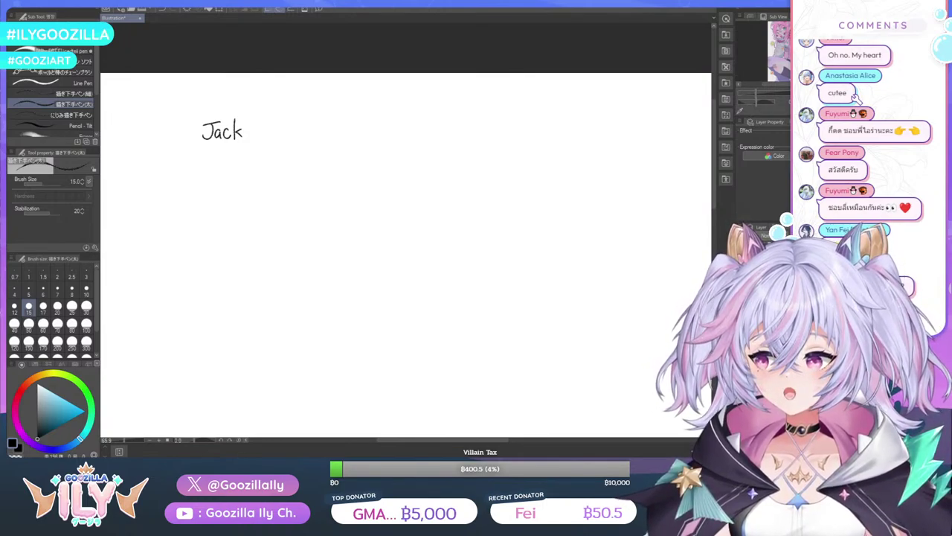
pyautogui.moveTo(253, 117)
pyautogui.mouseDown()
pyautogui.moveTo(265, 136)
pyautogui.moveTo(280, 124)
pyautogui.mouseUp()
pyautogui.moveTo(283, 113); pyautogui.dragTo(289, 131)
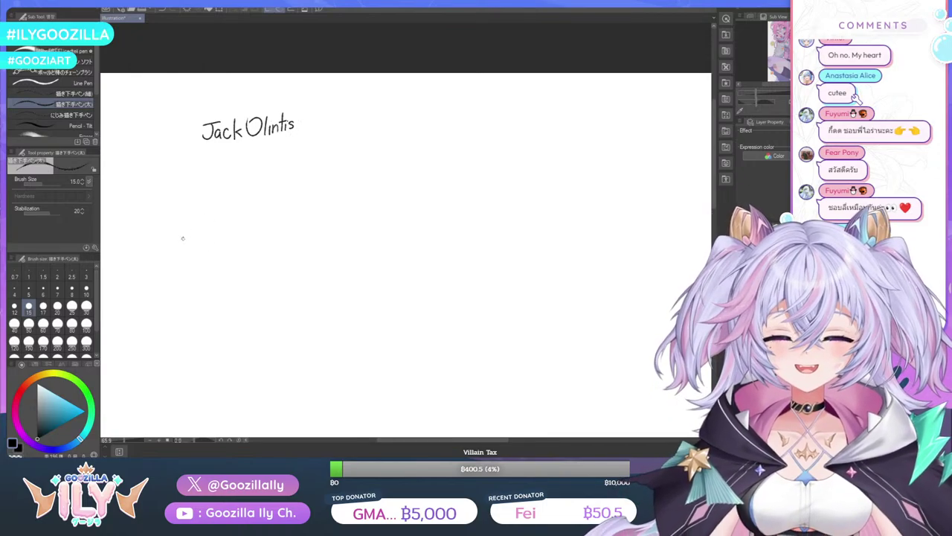
pyautogui.scroll(-1, 236, 183)
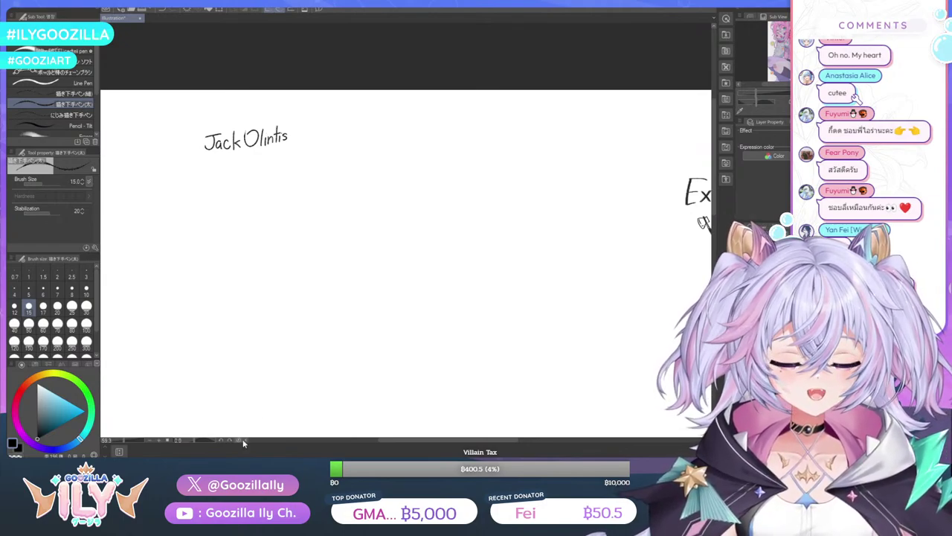
pyautogui.scroll(-3, 293, 200)
pyautogui.scroll(5, 294, 200)
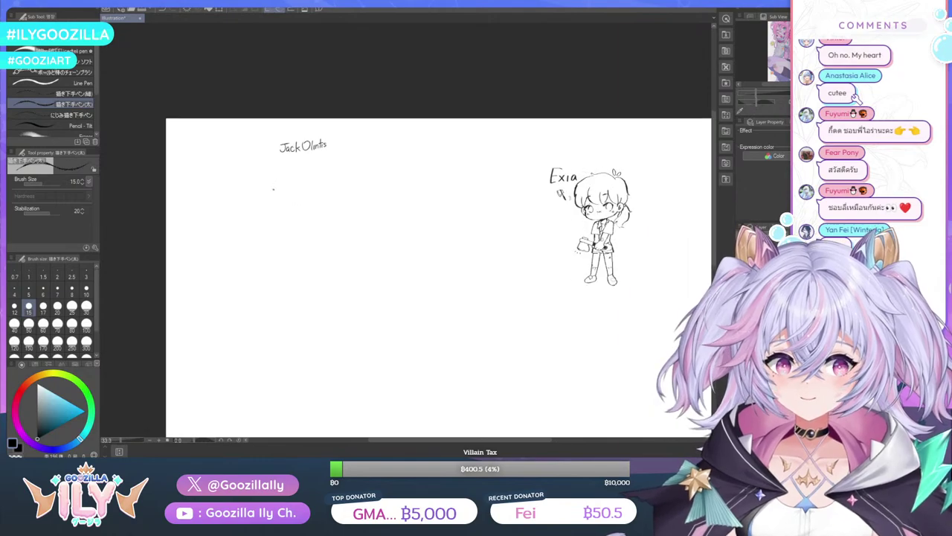
pyautogui.scroll(1, 331, 152)
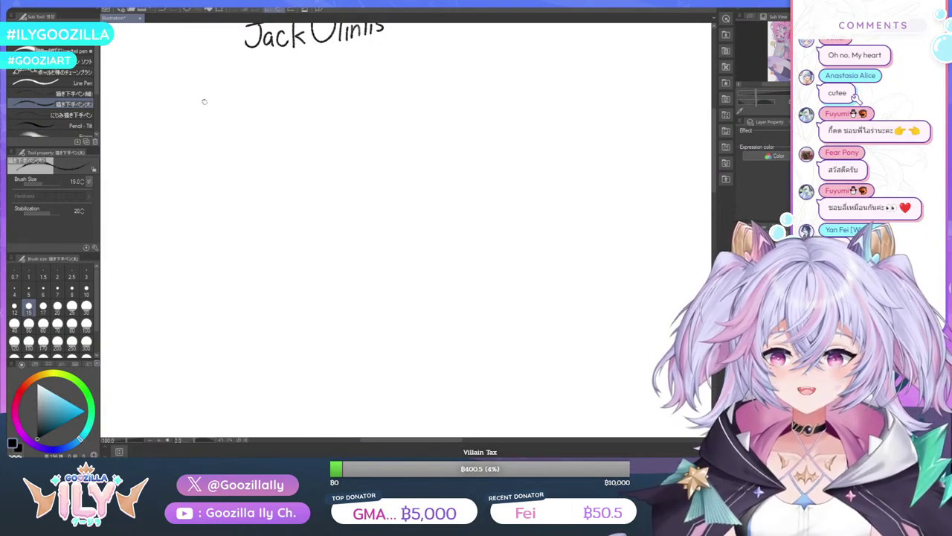
pyautogui.moveTo(163, 86)
pyautogui.mouseDown()
pyautogui.moveTo(147, 84)
pyautogui.moveTo(148, 96)
pyautogui.moveTo(187, 98)
pyautogui.mouseUp()
pyautogui.moveTo(187, 91)
pyautogui.mouseDown()
pyautogui.moveTo(150, 133)
pyautogui.moveTo(154, 120)
pyautogui.mouseUp()
pyautogui.moveTo(163, 119)
pyautogui.mouseDown()
pyautogui.moveTo(161, 133)
pyautogui.moveTo(179, 136)
pyautogui.moveTo(168, 169)
pyautogui.mouseUp()
pyautogui.click(169, 122)
pyautogui.moveTo(160, 154)
pyautogui.mouseDown()
pyautogui.moveTo(174, 151)
pyautogui.moveTo(176, 169)
pyautogui.mouseUp()
pyautogui.click(177, 157)
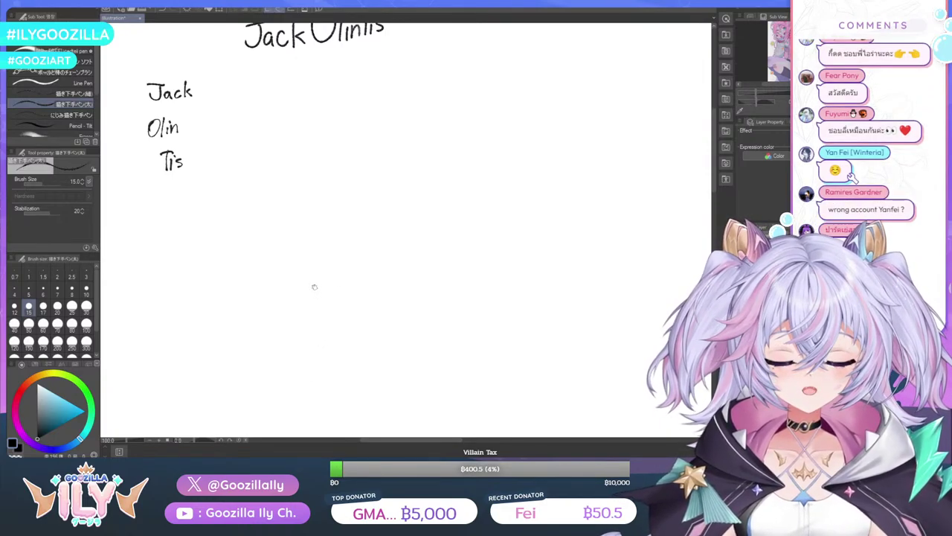
pyautogui.hotkey('ctrl', 'z')
pyautogui.hotkey('ctrl', 'z')
pyautogui.hotkey('ctrl', 'z')
pyautogui.hotkey('ctrl', 'z')
pyautogui.hotkey('ctrl', 'z')
pyautogui.hotkey('ctrl', 'z')
pyautogui.hotkey('ctrl', 'z')
pyautogui.hotkey('ctrl', 'z')
pyautogui.hotkey('ctrl', 'z')
pyautogui.hotkey('ctrl', 'z')
pyautogui.hotkey('ctrl', 'z')
pyautogui.hotkey('ctrl', 'z')
pyautogui.hotkey('ctrl', 'z')
pyautogui.hotkey('ctrl', 'z')
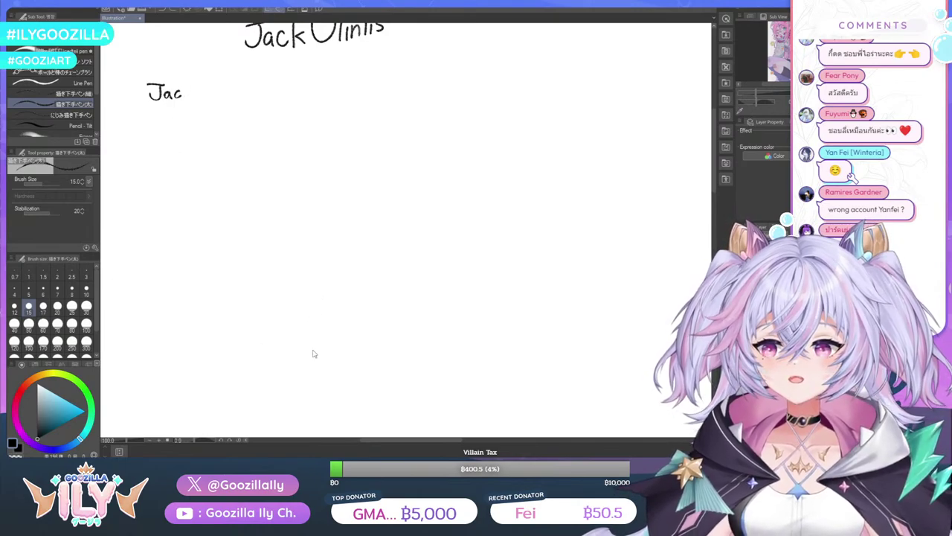
pyautogui.hotkey('ctrl', 'z')
pyautogui.hotkey('ctrl', 'z')
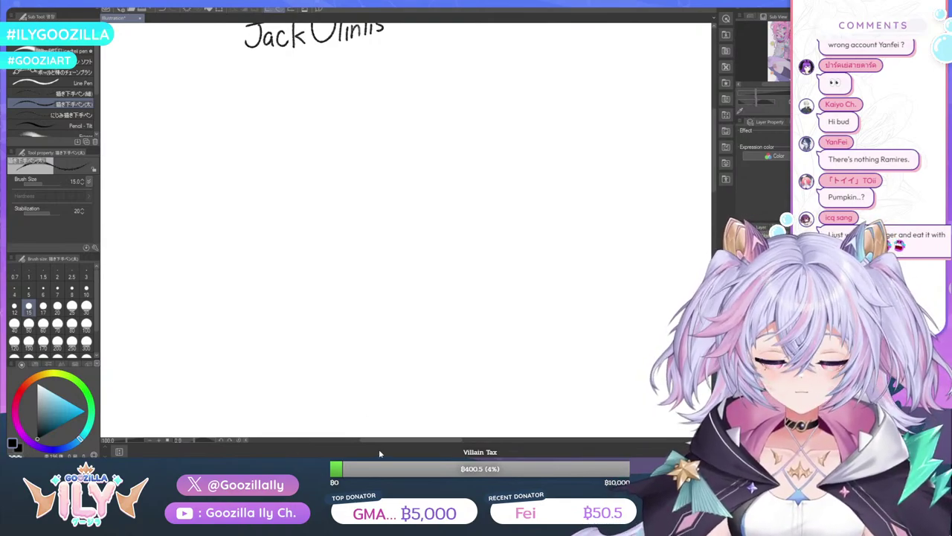
pyautogui.moveTo(387, 440); pyautogui.dragTo(526, 440)
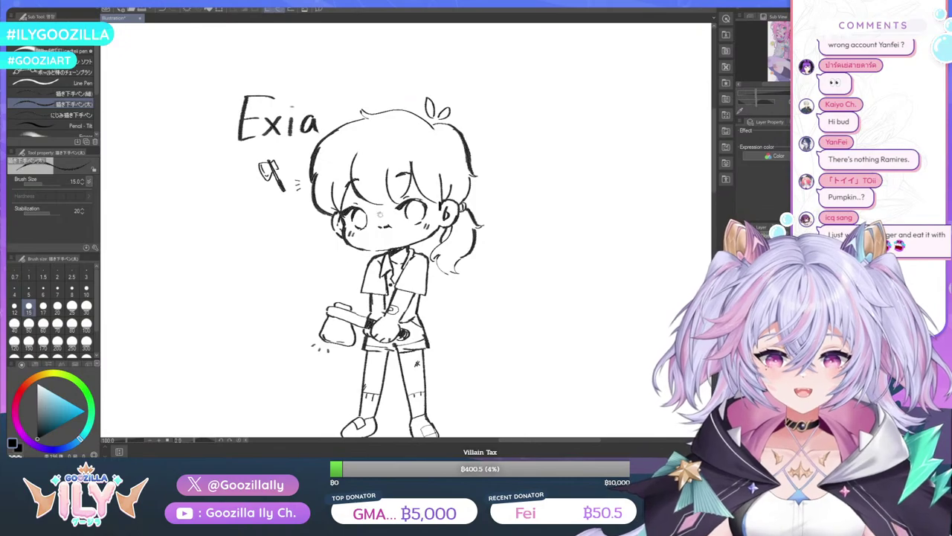
# Draw the burger clip's top bun and filling layers on the hair, undoing misdrawn loops
pyautogui.scroll(-2, 405, 183)
pyautogui.scroll(2, 397, 142)
pyautogui.scroll(2, 408, 48)
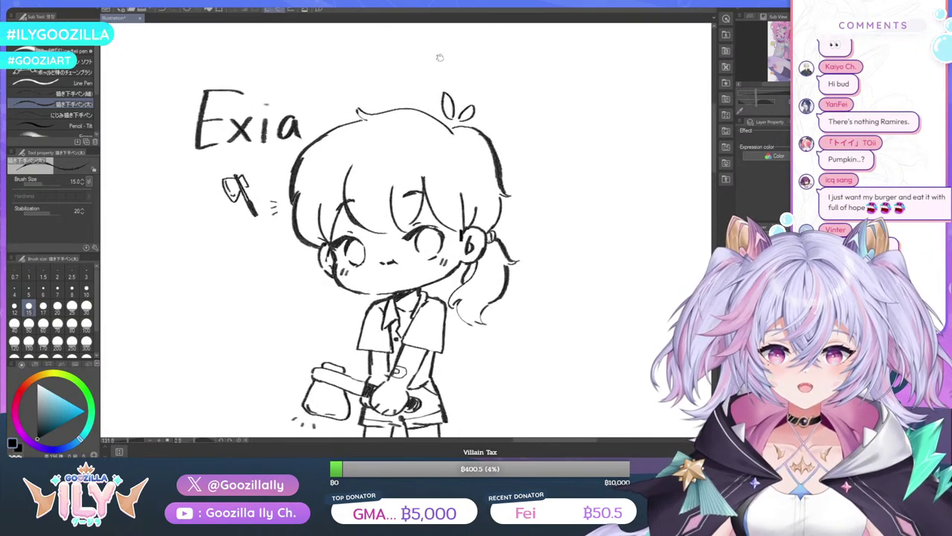
pyautogui.scroll(4, 440, 57)
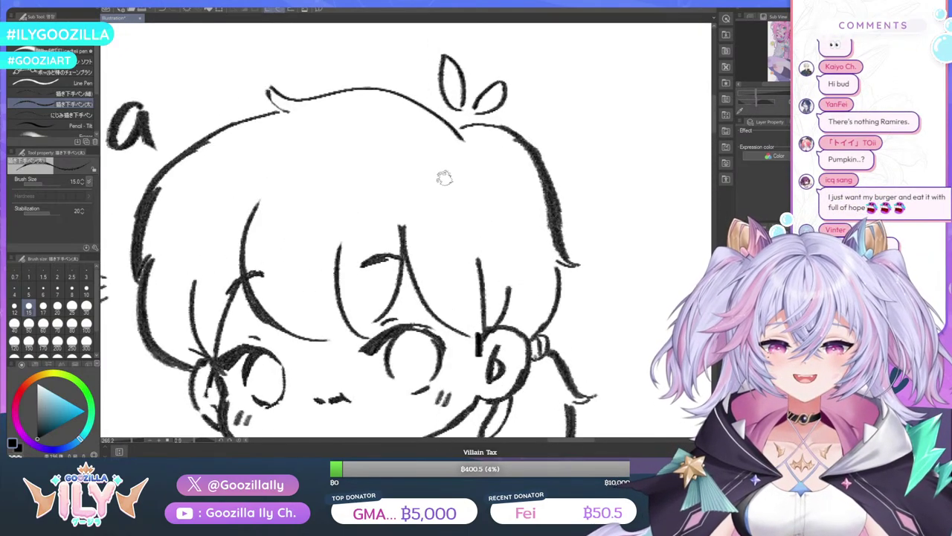
pyautogui.moveTo(497, 265)
pyautogui.mouseDown()
pyautogui.moveTo(476, 230)
pyautogui.moveTo(425, 200)
pyautogui.moveTo(419, 213)
pyautogui.moveTo(476, 249)
pyautogui.mouseUp()
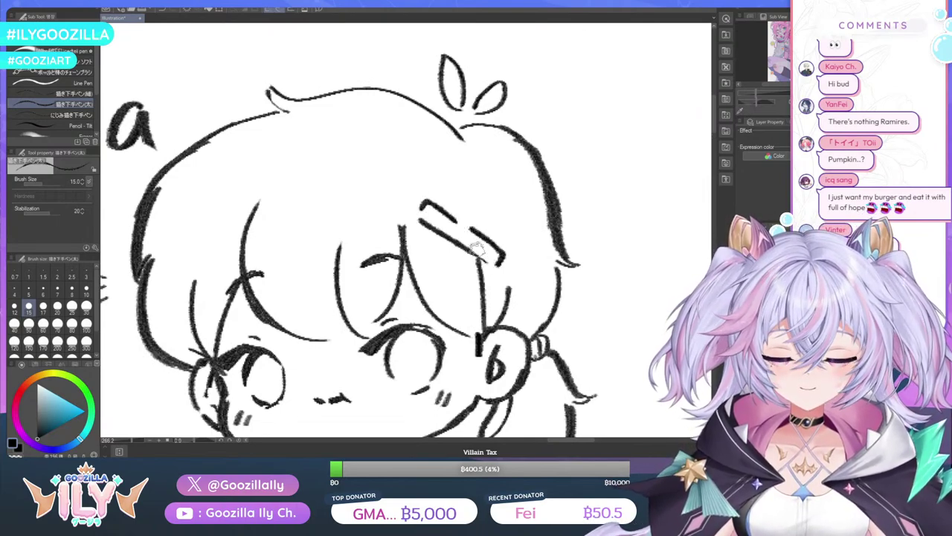
pyautogui.moveTo(446, 202)
pyautogui.mouseDown()
pyautogui.moveTo(461, 171)
pyautogui.moveTo(496, 163)
pyautogui.moveTo(522, 181)
pyautogui.moveTo(523, 220)
pyautogui.moveTo(444, 197)
pyautogui.mouseUp()
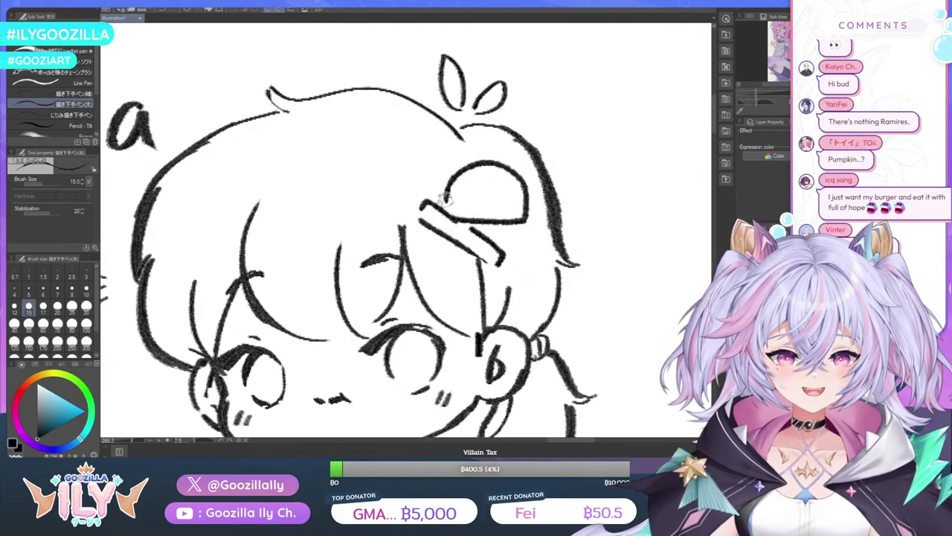
pyautogui.moveTo(529, 240)
pyautogui.mouseDown()
pyautogui.moveTo(446, 241)
pyautogui.moveTo(472, 267)
pyautogui.moveTo(508, 267)
pyautogui.moveTo(523, 252)
pyautogui.moveTo(435, 244)
pyautogui.mouseUp()
pyautogui.hotkey('ctrl', 'z')
pyautogui.hotkey('ctrl', 'z')
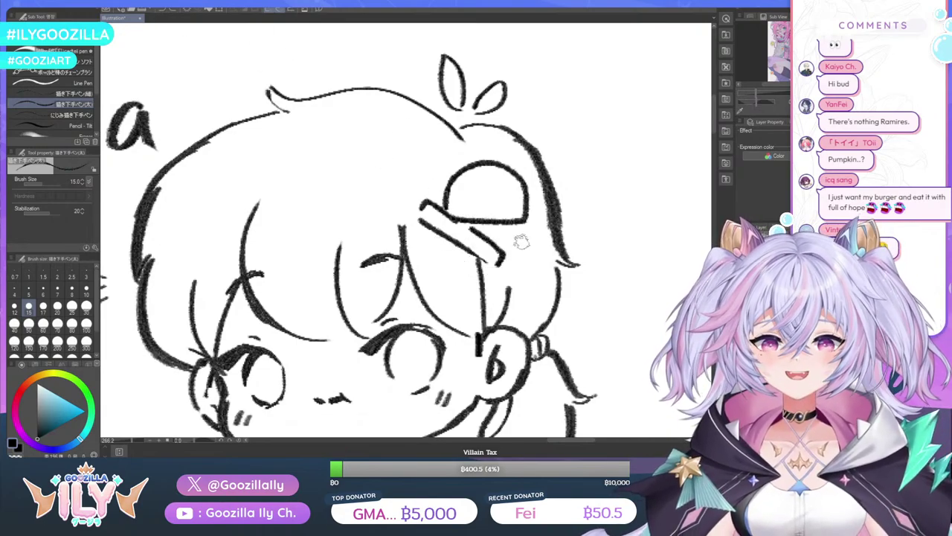
pyautogui.moveTo(521, 241)
pyautogui.mouseDown()
pyautogui.moveTo(444, 231)
pyautogui.moveTo(447, 247)
pyautogui.moveTo(479, 266)
pyautogui.moveTo(513, 258)
pyautogui.moveTo(522, 228)
pyautogui.moveTo(530, 234)
pyautogui.moveTo(451, 238)
pyautogui.moveTo(468, 264)
pyautogui.moveTo(500, 269)
pyautogui.moveTo(520, 249)
pyautogui.moveTo(514, 208)
pyautogui.moveTo(447, 207)
pyautogui.mouseUp()
pyautogui.hotkey('ctrl', 'z')
pyautogui.moveTo(521, 218)
pyautogui.mouseDown()
pyautogui.moveTo(539, 236)
pyautogui.moveTo(436, 226)
pyautogui.moveTo(440, 205)
pyautogui.mouseUp()
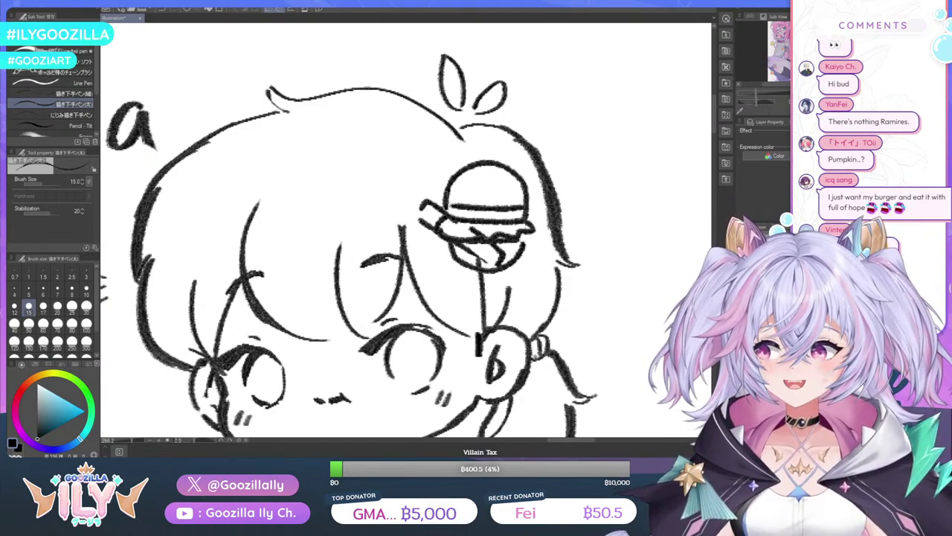
# Erase part of the burger's inner stroke and return to the size-15 pen
pyautogui.press('e')
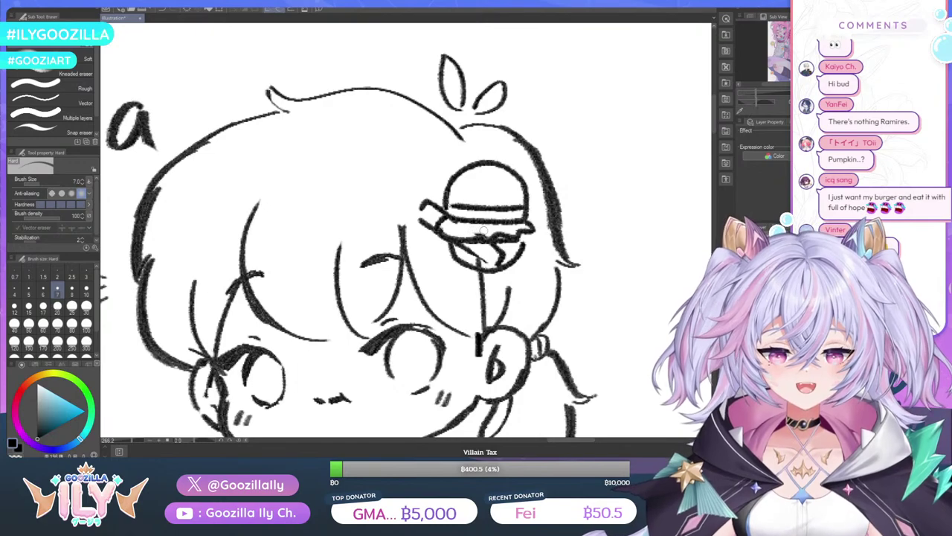
pyautogui.moveTo(491, 256)
pyautogui.mouseDown()
pyautogui.moveTo(503, 250)
pyautogui.moveTo(450, 246)
pyautogui.moveTo(501, 260)
pyautogui.moveTo(484, 262)
pyautogui.moveTo(492, 264)
pyautogui.mouseUp()
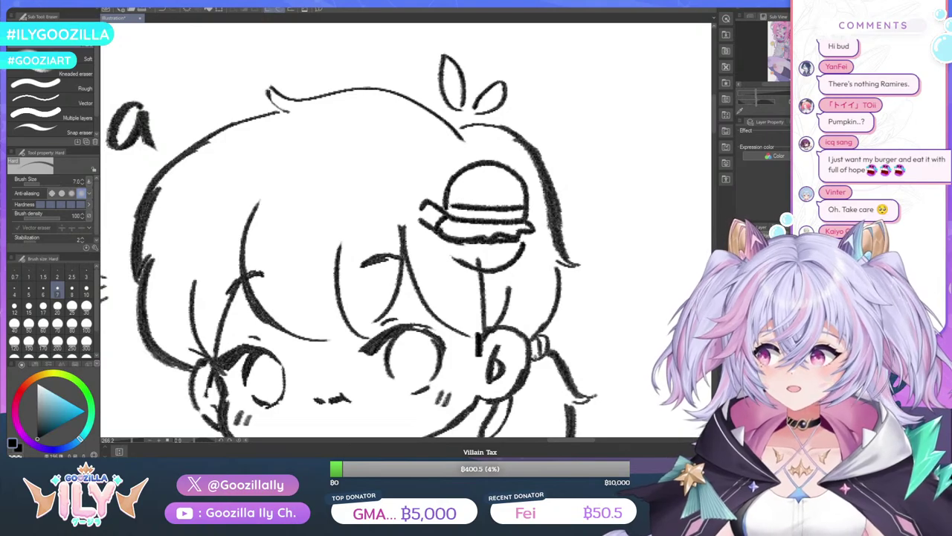
pyautogui.press('p')
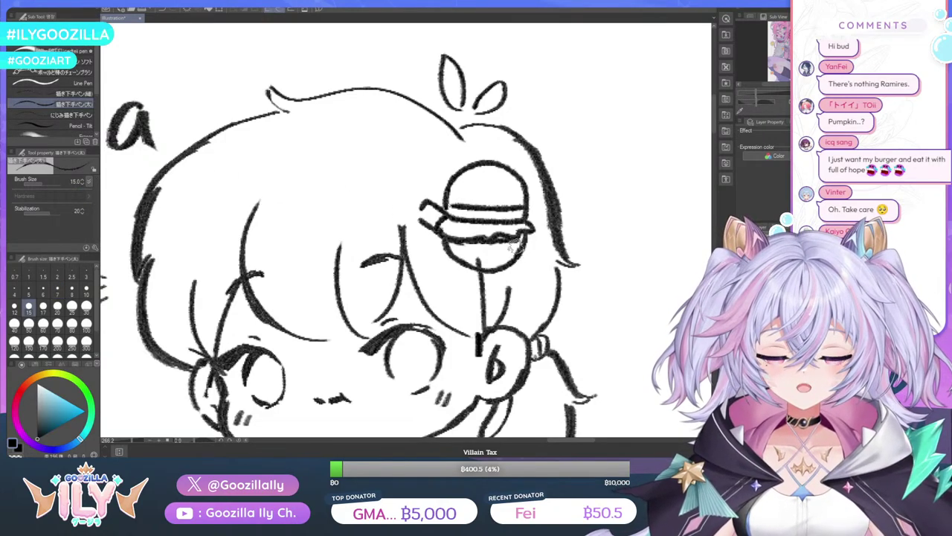
# Dot sesame seeds on the top bun and draw a small tab on the burger's side
pyautogui.click(472, 177)
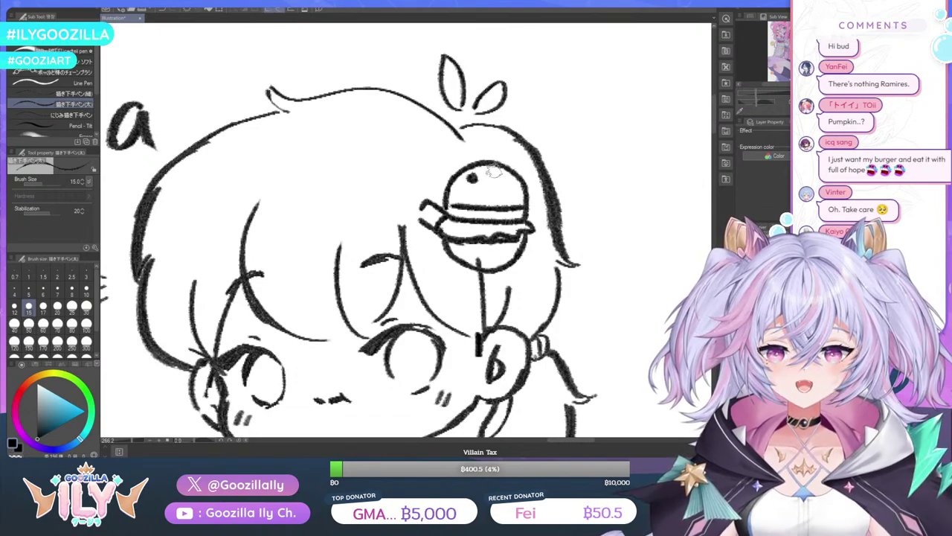
pyautogui.click(493, 172)
pyautogui.click(506, 179)
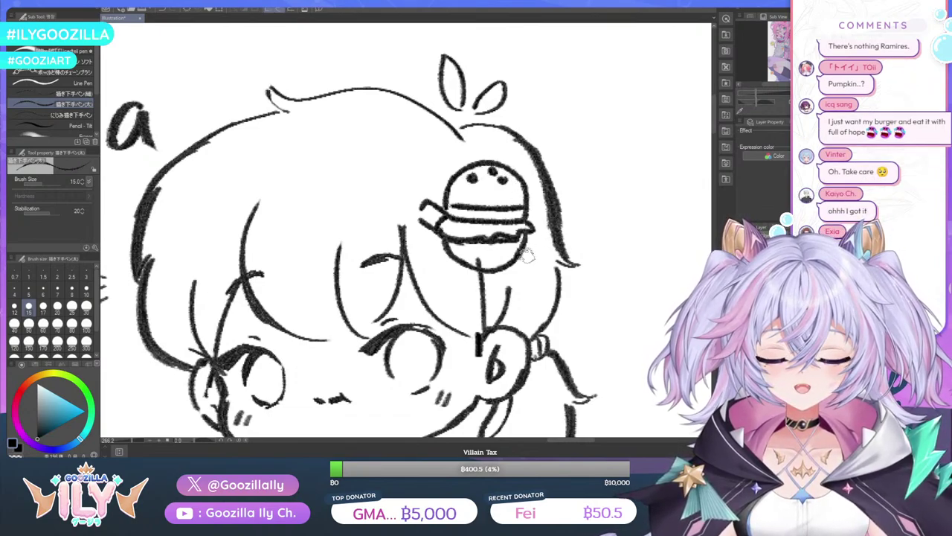
pyautogui.moveTo(522, 255)
pyautogui.mouseDown()
pyautogui.moveTo(534, 262)
pyautogui.moveTo(526, 276)
pyautogui.moveTo(508, 267)
pyautogui.mouseUp()
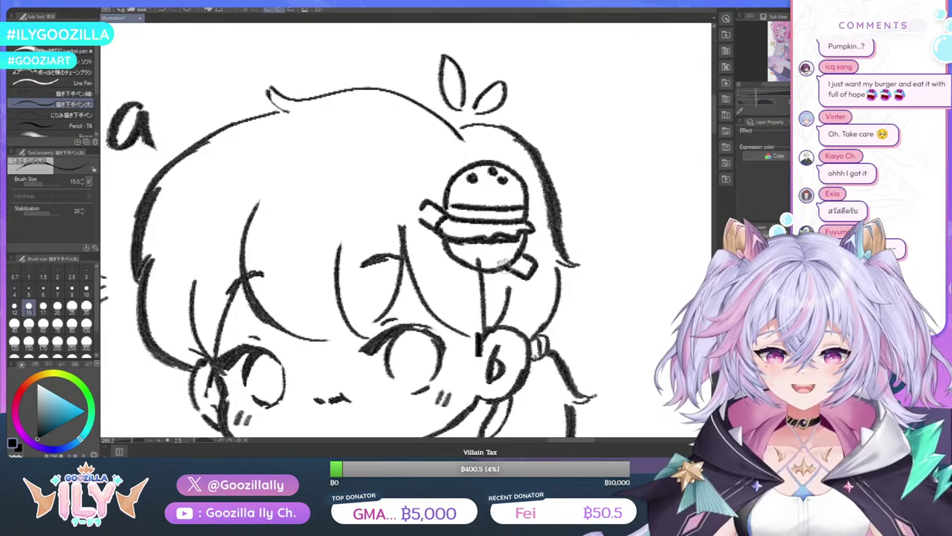
pyautogui.moveTo(425, 205); pyautogui.dragTo(420, 220)
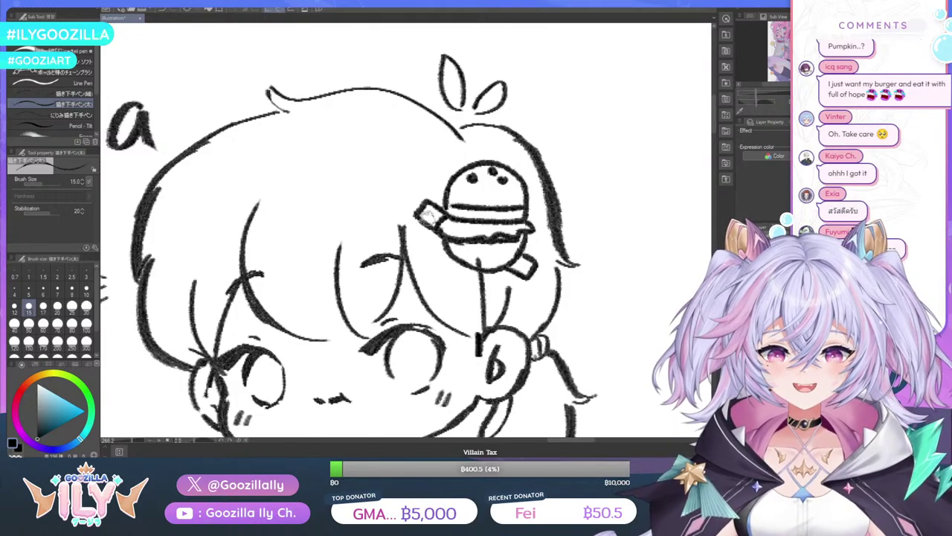
pyautogui.scroll(-6, 469, 212)
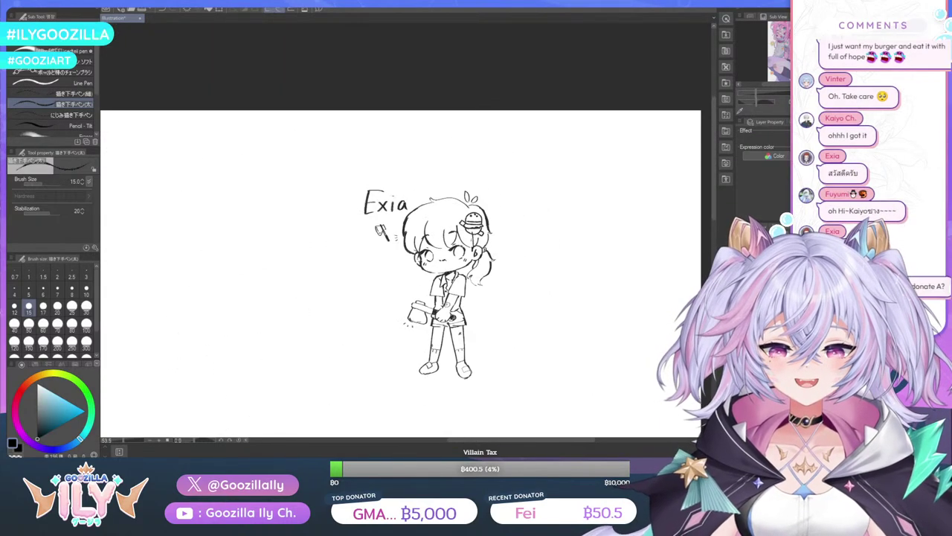
# Finish the remaining line art of the Exia chibi, including the burger clip and axe
pyautogui.scroll(-3, 434, 339)
pyautogui.scroll(4, 434, 339)
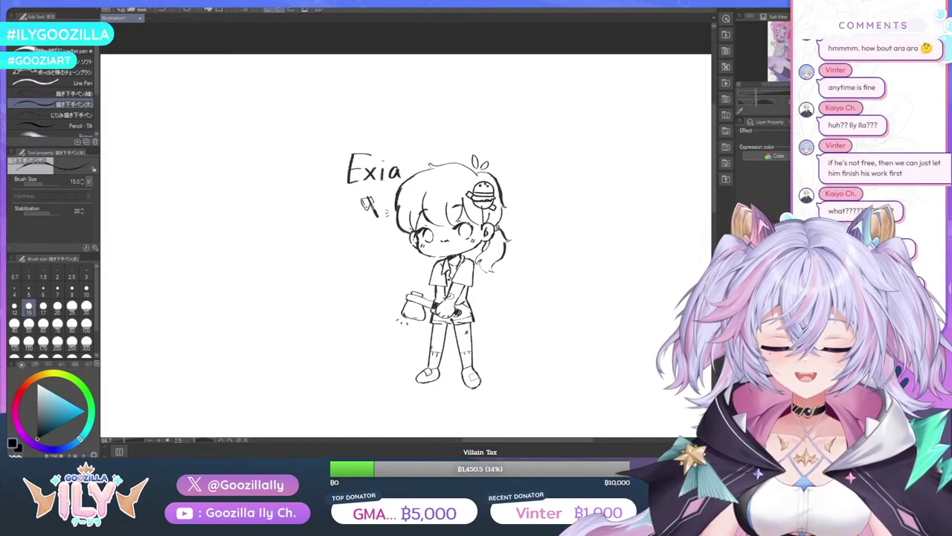
# Pan the canvas left to the blank area under the 'Jack Olintis' title
pyautogui.moveTo(480, 443)
pyautogui.mouseDown()
pyautogui.moveTo(377, 442)
pyautogui.moveTo(404, 438)
pyautogui.mouseUp()
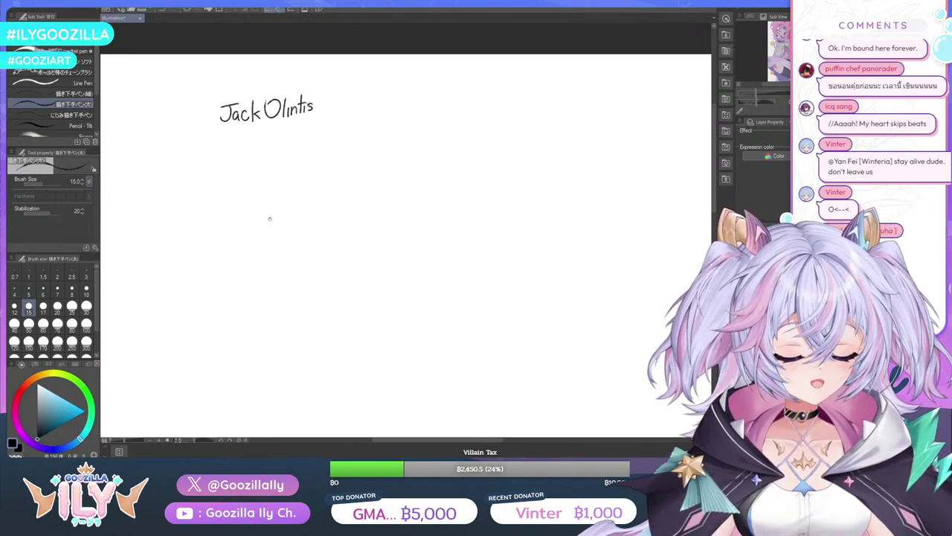
# Redraw the face outline with a size-8 pen, adding cheek, jaw and ear detail
pyautogui.scroll(4, 270, 218)
pyautogui.moveTo(266, 159); pyautogui.dragTo(261, 201)
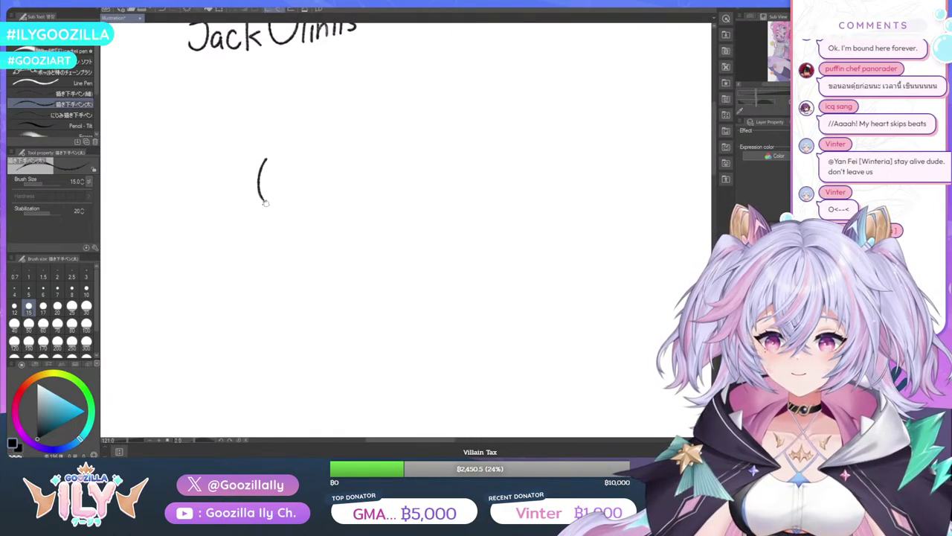
pyautogui.hotkey('ctrl', 'z')
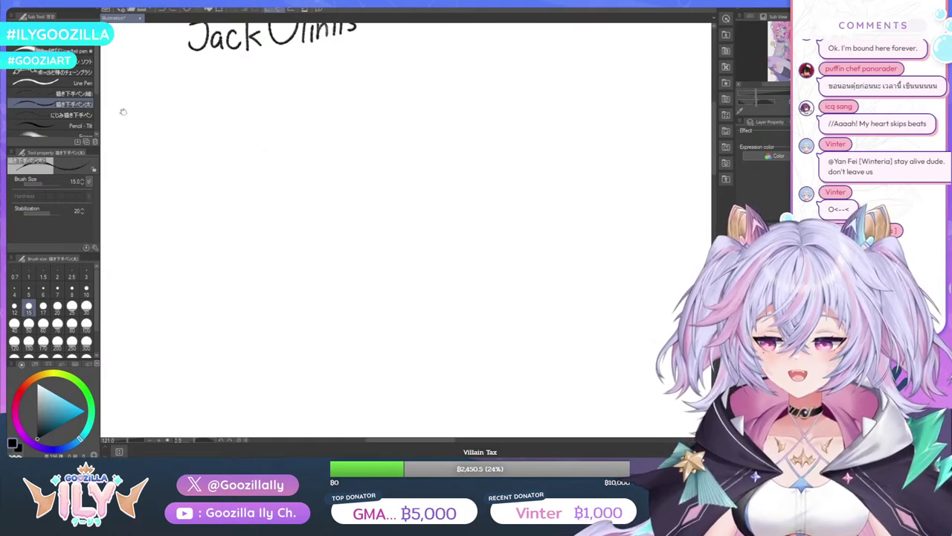
pyautogui.click(71, 288)
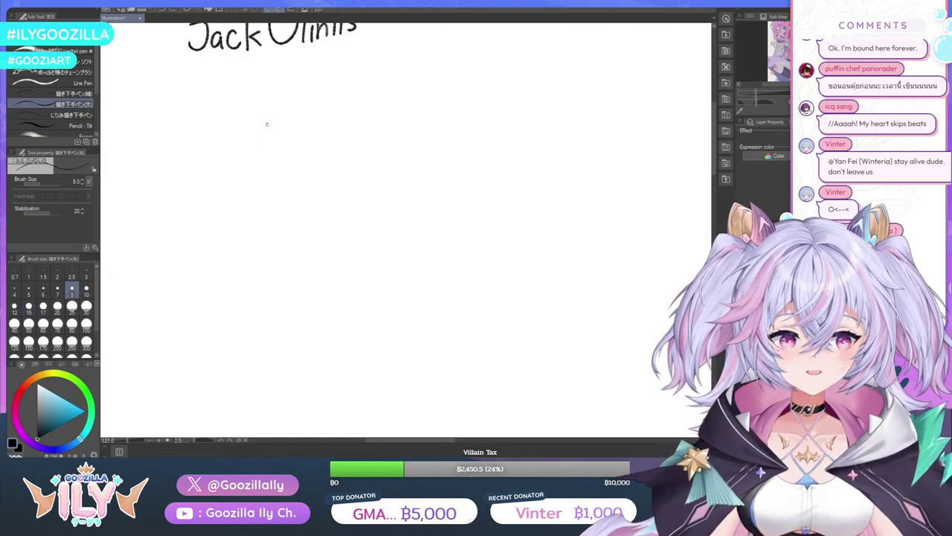
pyautogui.moveTo(250, 138)
pyautogui.mouseDown()
pyautogui.moveTo(242, 180)
pyautogui.moveTo(259, 234)
pyautogui.moveTo(271, 243)
pyautogui.moveTo(334, 232)
pyautogui.moveTo(365, 185)
pyautogui.moveTo(372, 215)
pyautogui.moveTo(355, 218)
pyautogui.mouseUp()
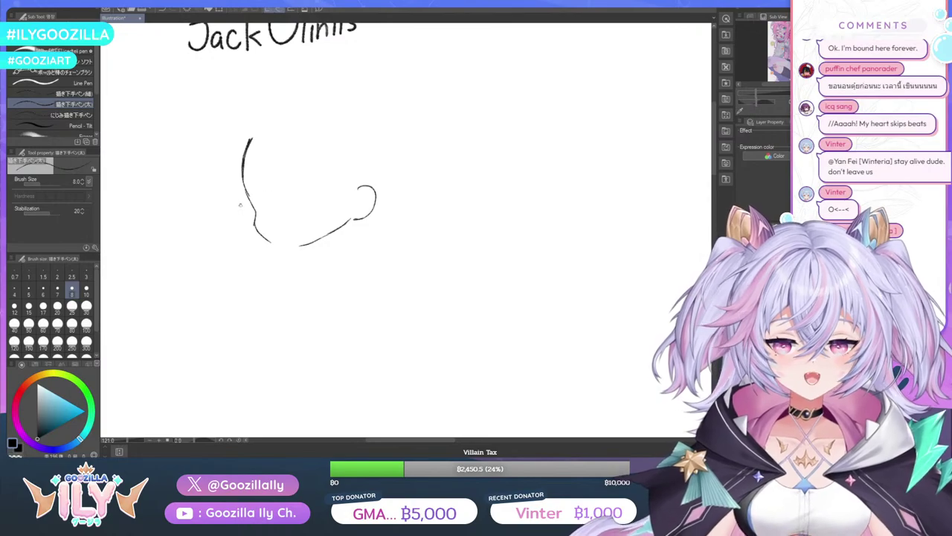
pyautogui.moveTo(245, 196)
pyautogui.mouseDown()
pyautogui.moveTo(242, 214)
pyautogui.moveTo(256, 230)
pyautogui.mouseUp()
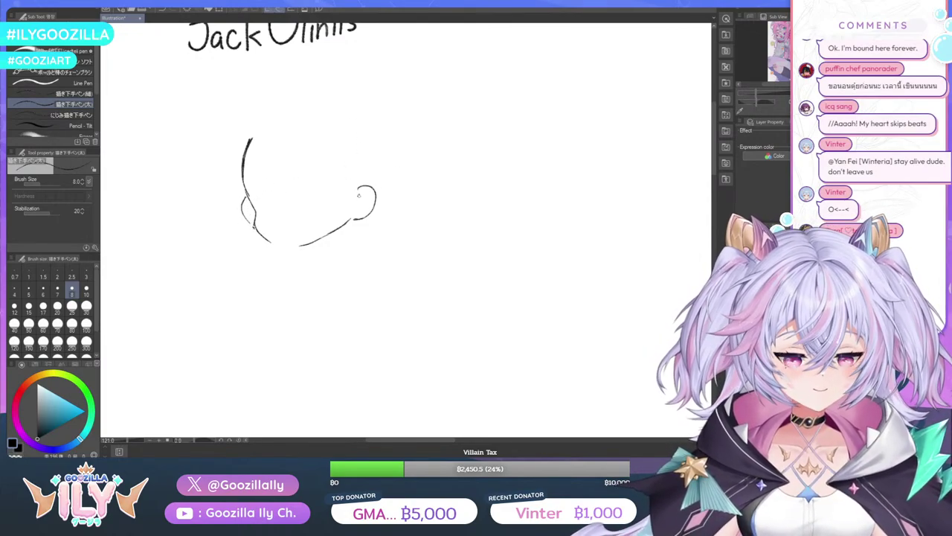
pyautogui.moveTo(360, 197); pyautogui.dragTo(355, 206)
pyautogui.moveTo(247, 203); pyautogui.dragTo(250, 211)
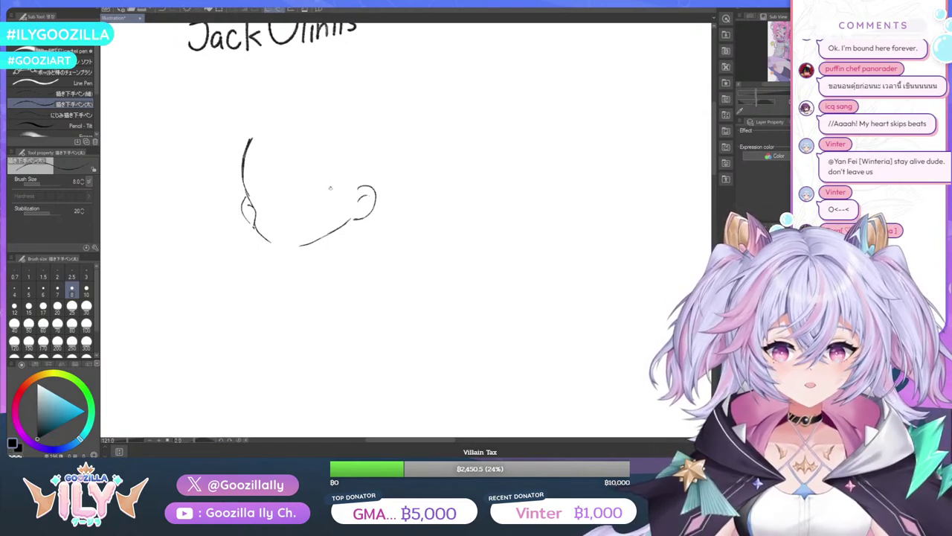
# Draw both eyes and eyebrows, fixing a stray eyelid stroke and darkening the right iris
pyautogui.moveTo(334, 186)
pyautogui.mouseDown()
pyautogui.moveTo(310, 197)
pyautogui.moveTo(340, 185)
pyautogui.moveTo(318, 203)
pyautogui.moveTo(328, 201)
pyautogui.mouseUp()
pyautogui.press('e')
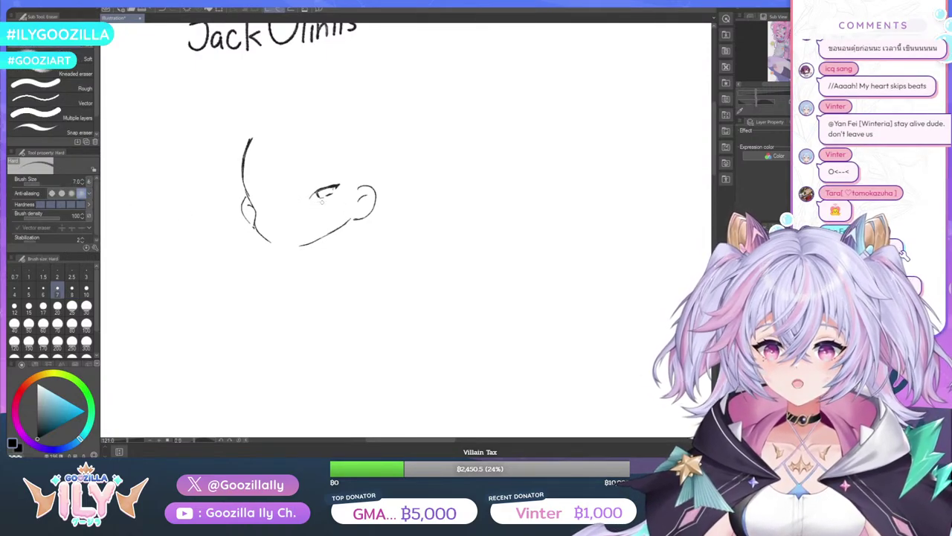
pyautogui.press('p')
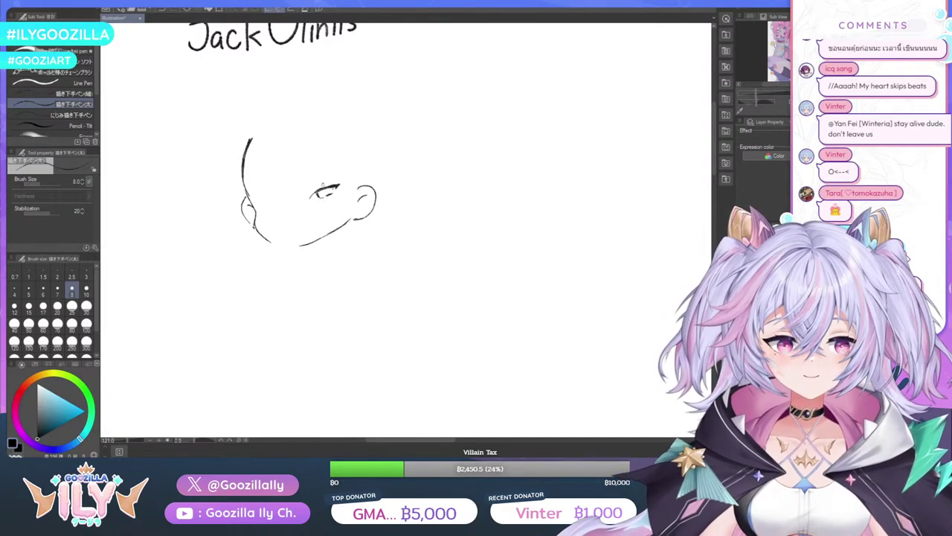
pyautogui.moveTo(314, 188); pyautogui.dragTo(320, 180)
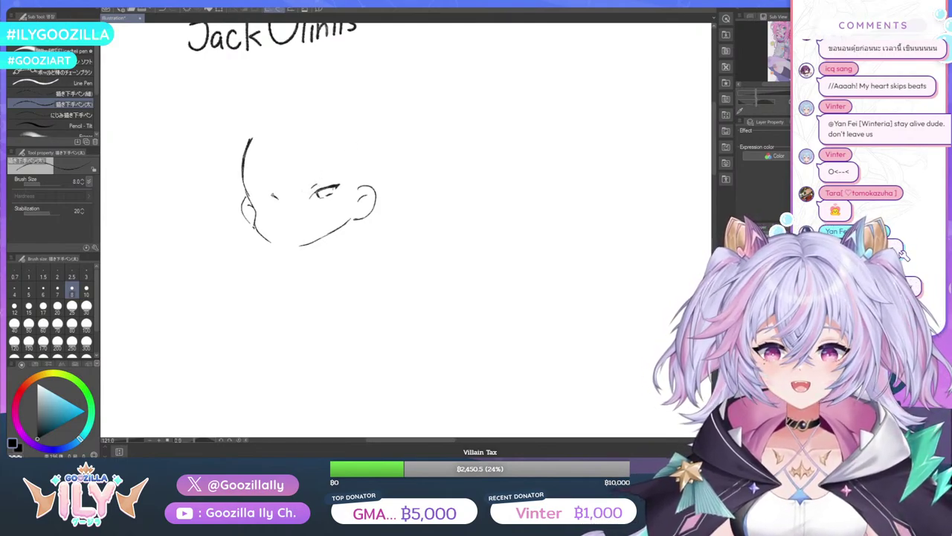
pyautogui.moveTo(254, 194); pyautogui.dragTo(277, 198)
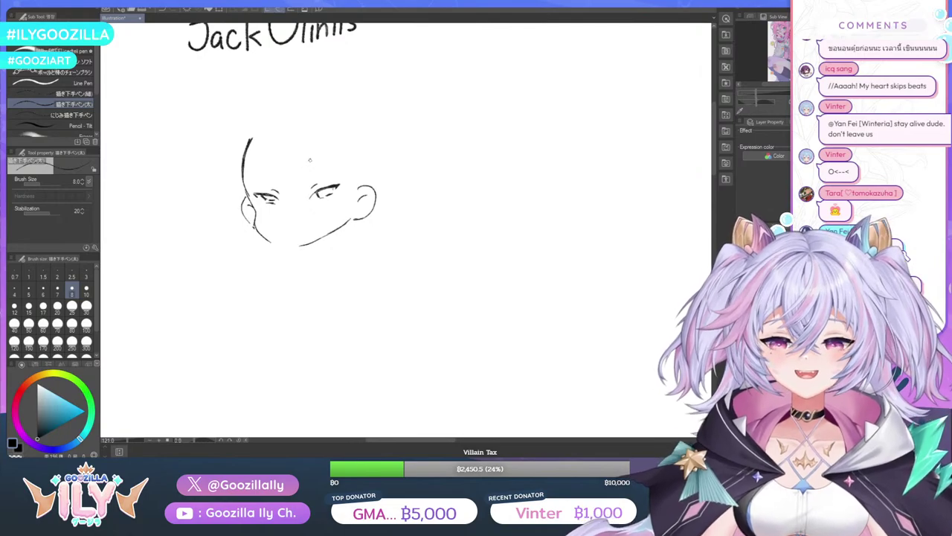
pyautogui.moveTo(304, 161); pyautogui.dragTo(321, 160)
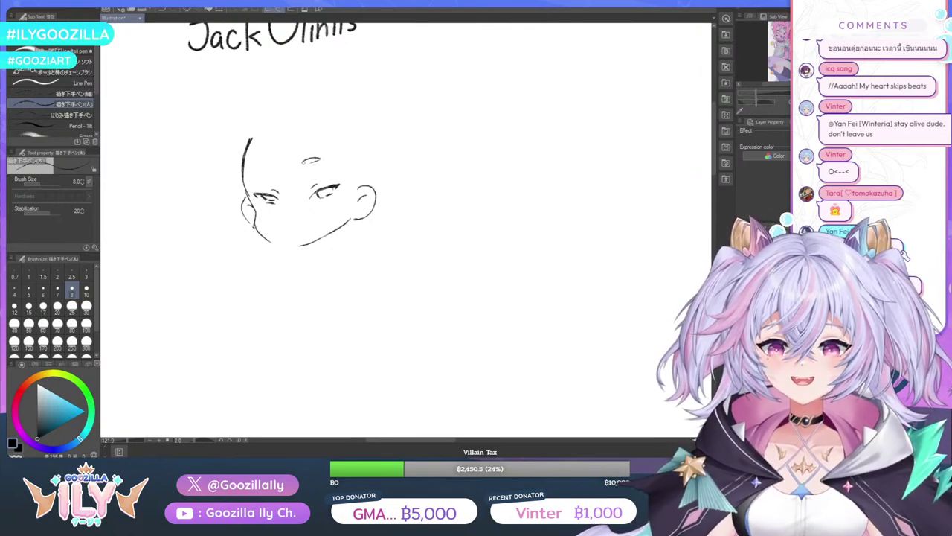
pyautogui.moveTo(253, 169); pyautogui.dragTo(274, 168)
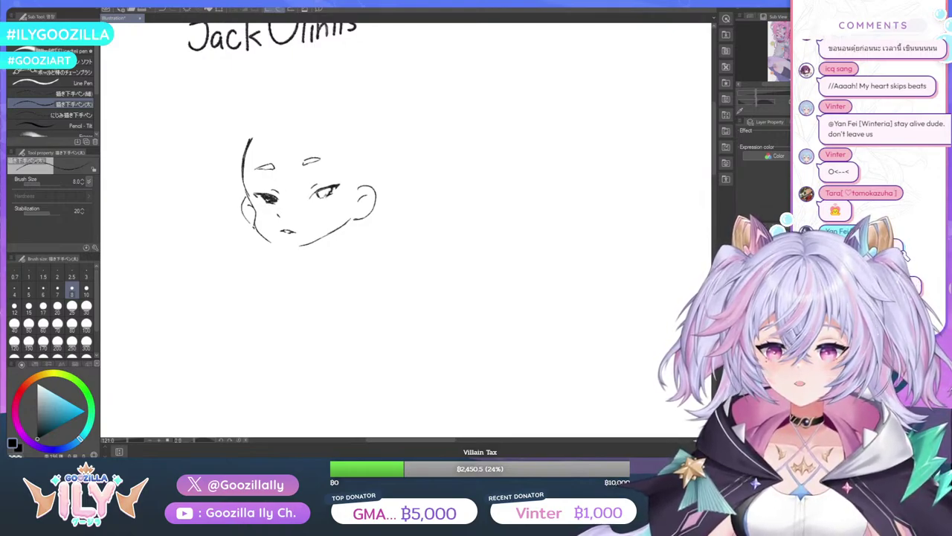
pyautogui.moveTo(319, 195); pyautogui.dragTo(327, 188)
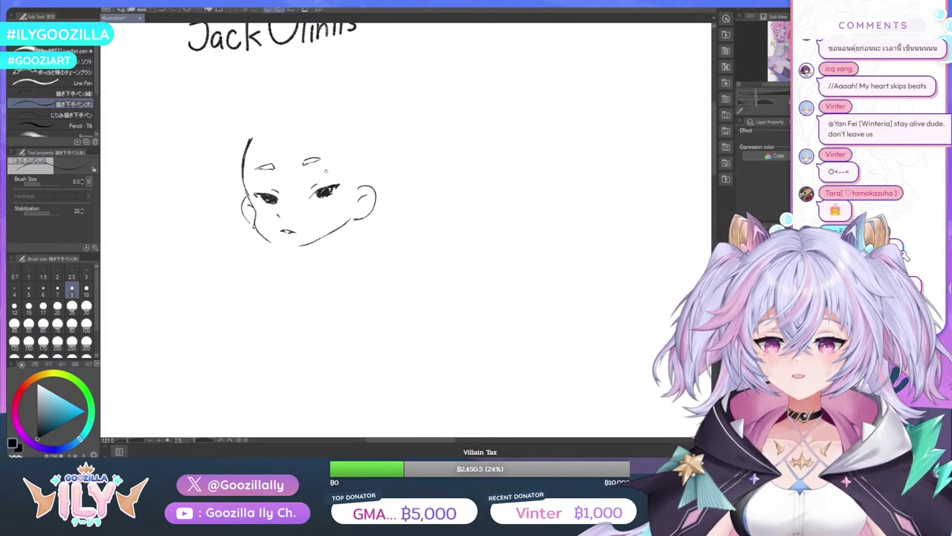
# Redraw the chin line and sketch a hair strand down to the left eyebrow
pyautogui.scroll(2, 282, 248)
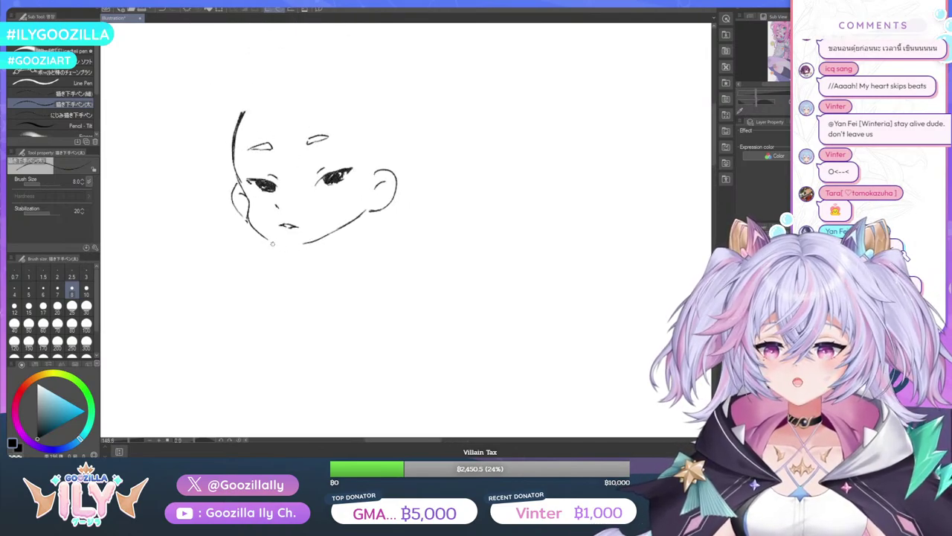
pyautogui.moveTo(275, 244); pyautogui.dragTo(303, 243)
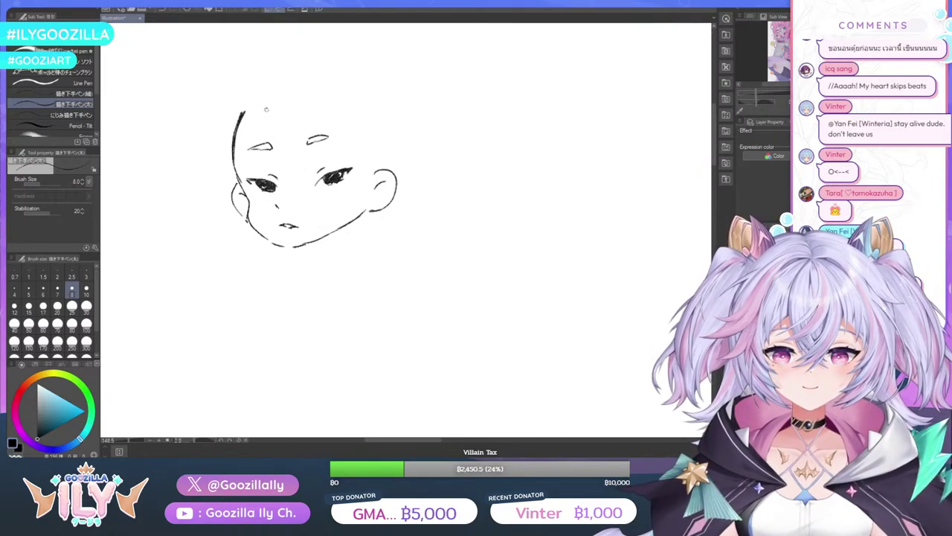
pyautogui.moveTo(263, 112)
pyautogui.mouseDown()
pyautogui.moveTo(261, 146)
pyautogui.moveTo(293, 177)
pyautogui.mouseUp()
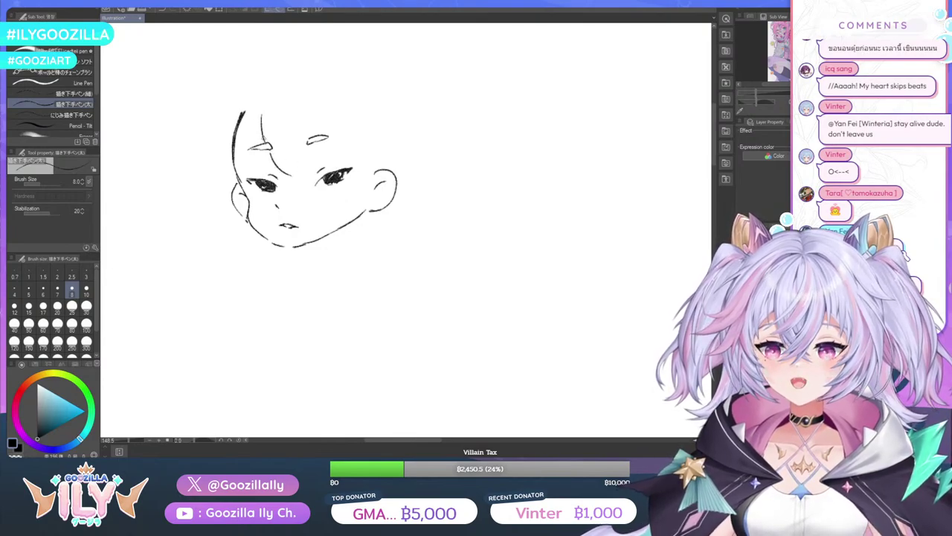
# Undo the last two strokes, then draw bang strands and the right-side hair outline
pyautogui.hotkey('ctrl', 'z')
pyautogui.hotkey('ctrl', 'z')
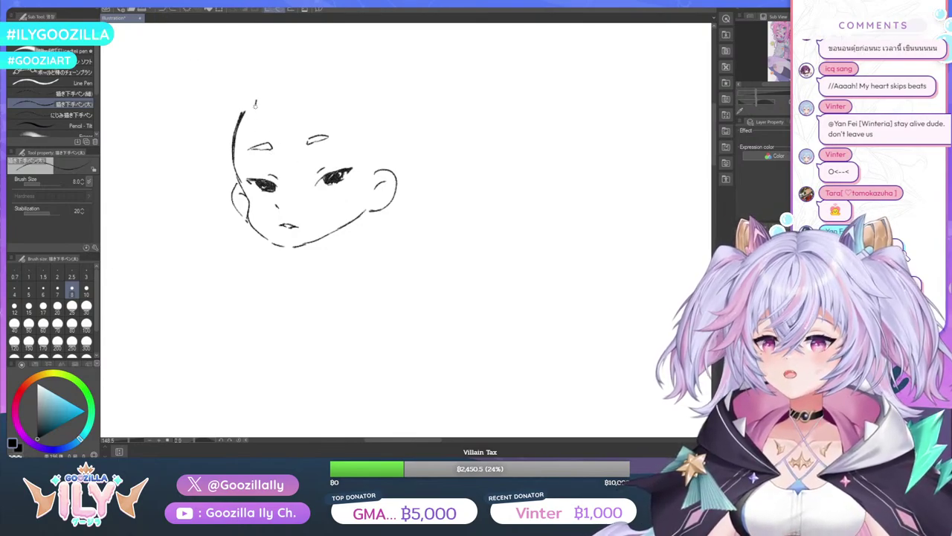
pyautogui.moveTo(256, 102)
pyautogui.mouseDown()
pyautogui.moveTo(258, 148)
pyautogui.moveTo(294, 180)
pyautogui.mouseUp()
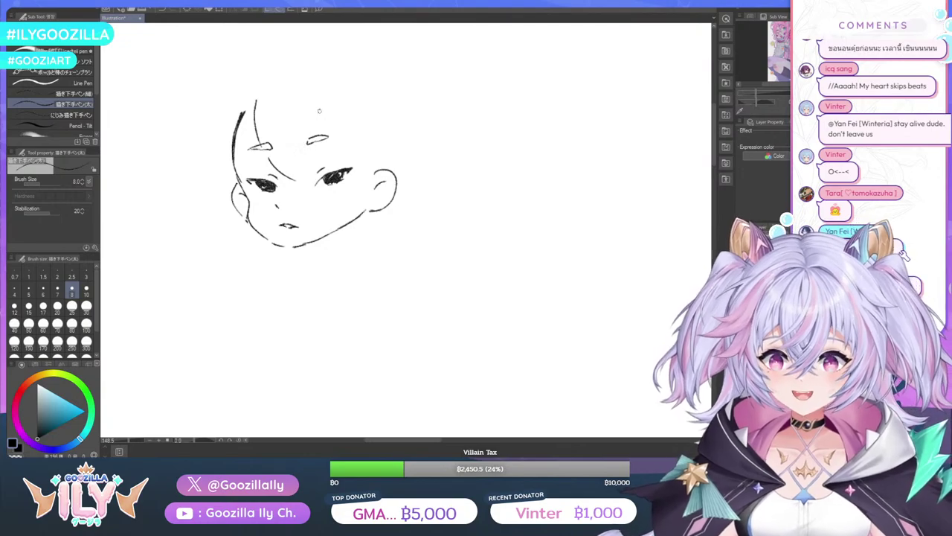
pyautogui.moveTo(319, 109); pyautogui.dragTo(313, 182)
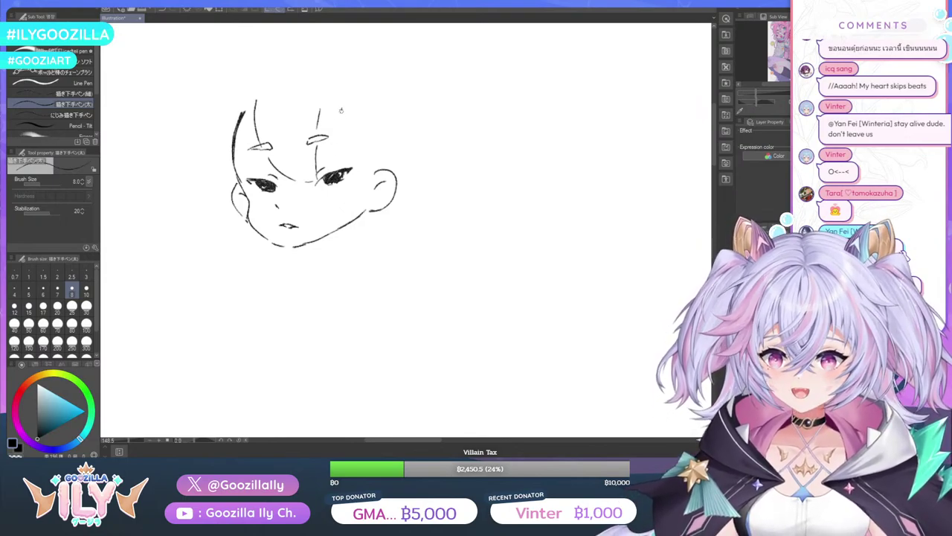
pyautogui.moveTo(342, 108); pyautogui.dragTo(315, 170)
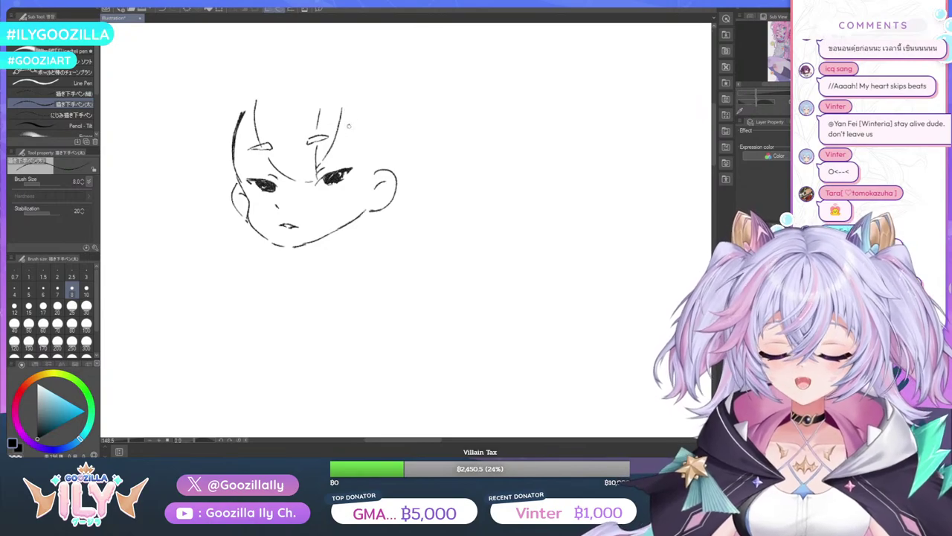
pyautogui.moveTo(331, 102); pyautogui.dragTo(353, 183)
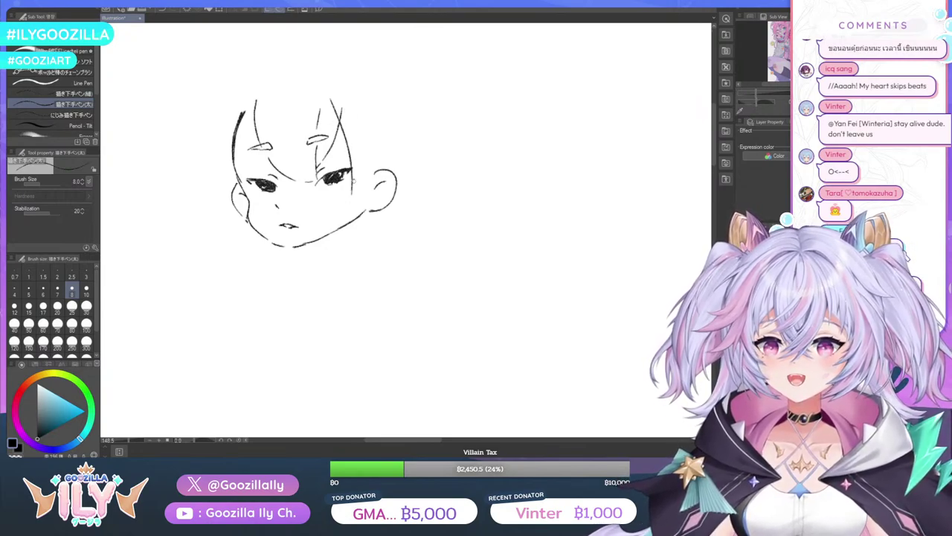
pyautogui.moveTo(376, 105); pyautogui.dragTo(383, 169)
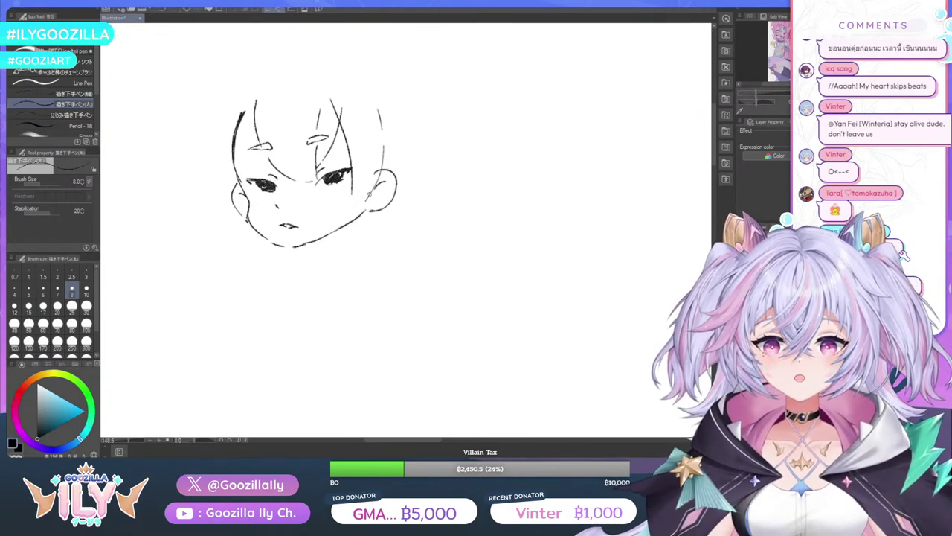
# Redraw the short right-cheek line and add hair strands along the left of the face
pyautogui.moveTo(350, 200); pyautogui.dragTo(360, 210)
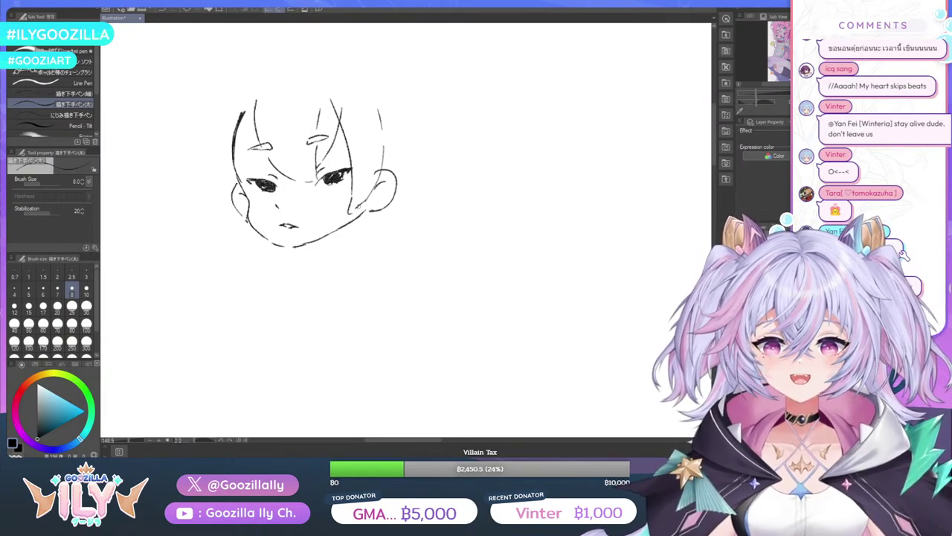
pyautogui.click(161, 10)
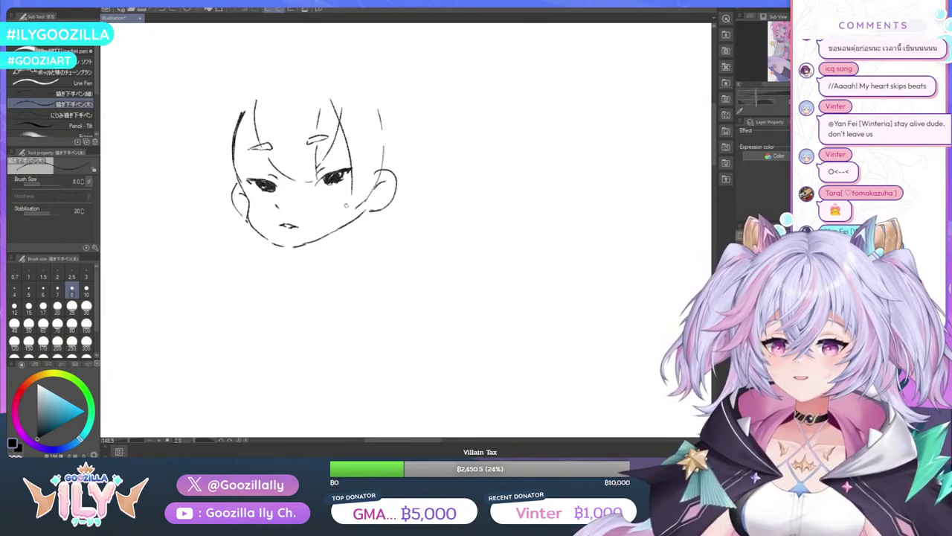
pyautogui.moveTo(349, 199); pyautogui.dragTo(347, 214)
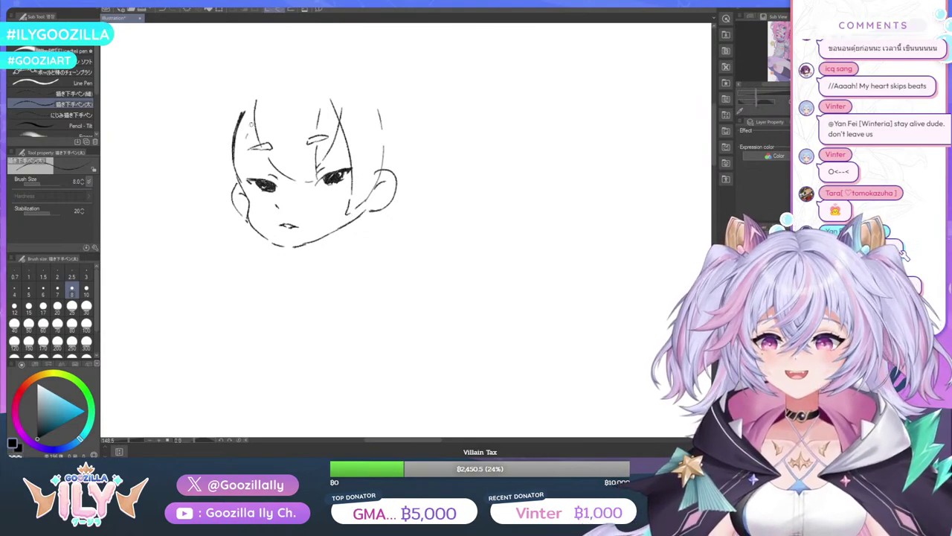
pyautogui.moveTo(244, 117); pyautogui.dragTo(237, 169)
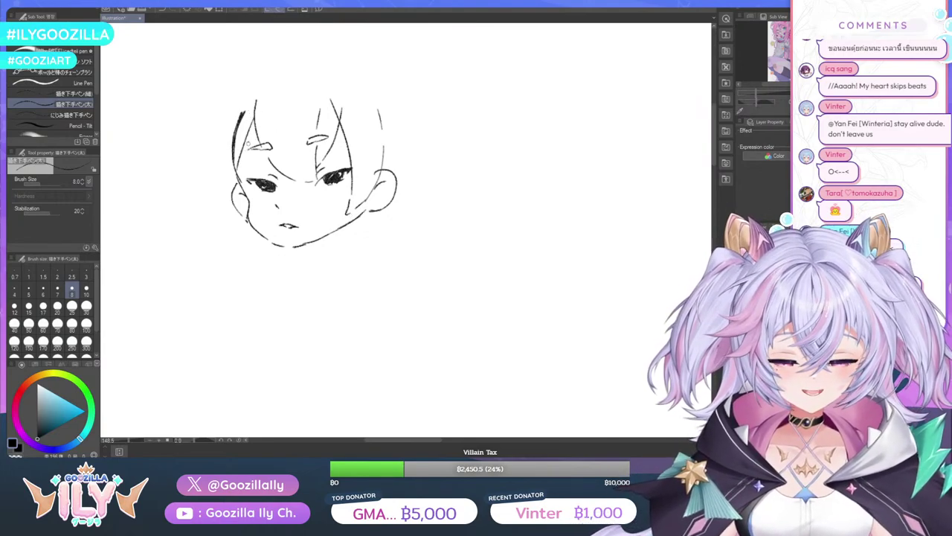
pyautogui.moveTo(243, 120); pyautogui.dragTo(234, 195)
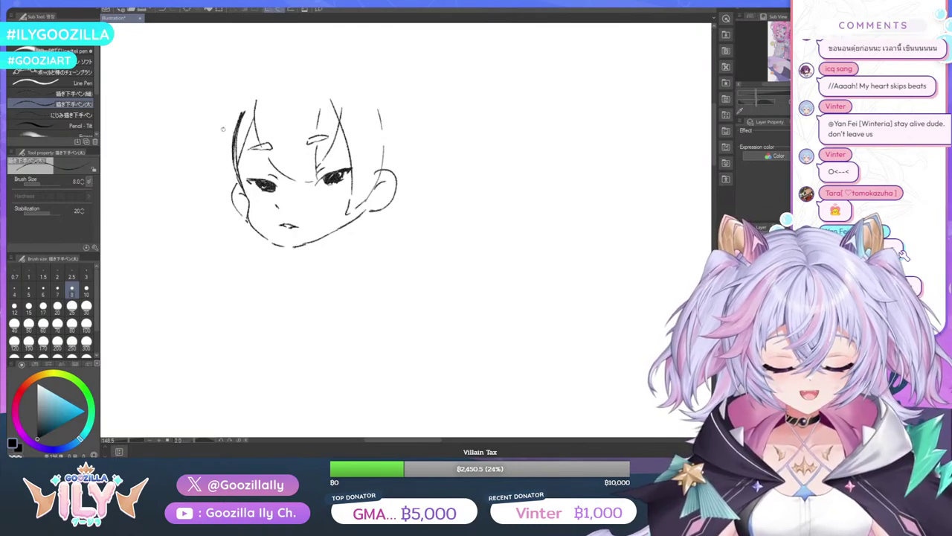
pyautogui.moveTo(219, 111)
pyautogui.mouseDown()
pyautogui.moveTo(229, 195)
pyautogui.moveTo(259, 206)
pyautogui.moveTo(251, 207)
pyautogui.mouseUp()
pyautogui.moveTo(234, 193); pyautogui.dragTo(227, 201)
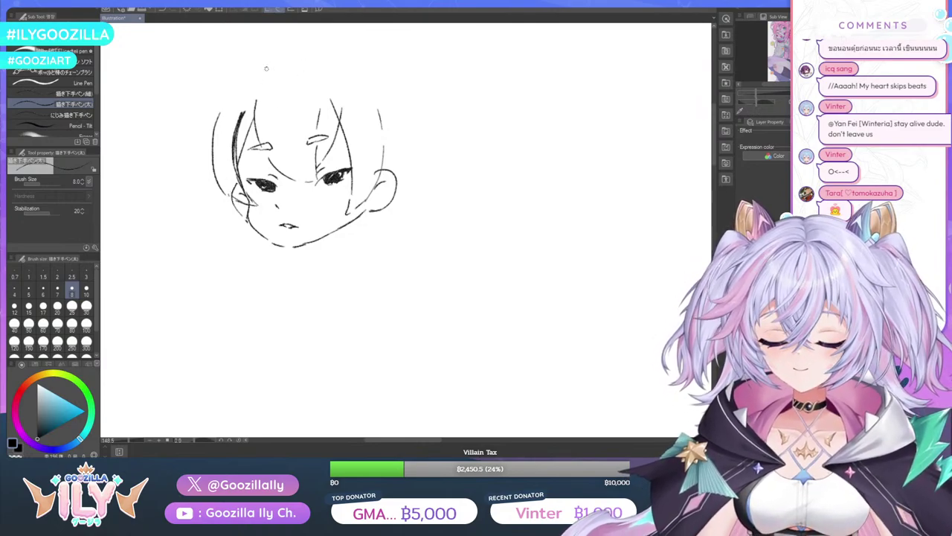
# Draw the rounded crown arc and extend the right hair down to the collar
pyautogui.moveTo(225, 96)
pyautogui.mouseDown()
pyautogui.moveTo(261, 63)
pyautogui.moveTo(384, 96)
pyautogui.moveTo(384, 76)
pyautogui.moveTo(413, 145)
pyautogui.mouseUp()
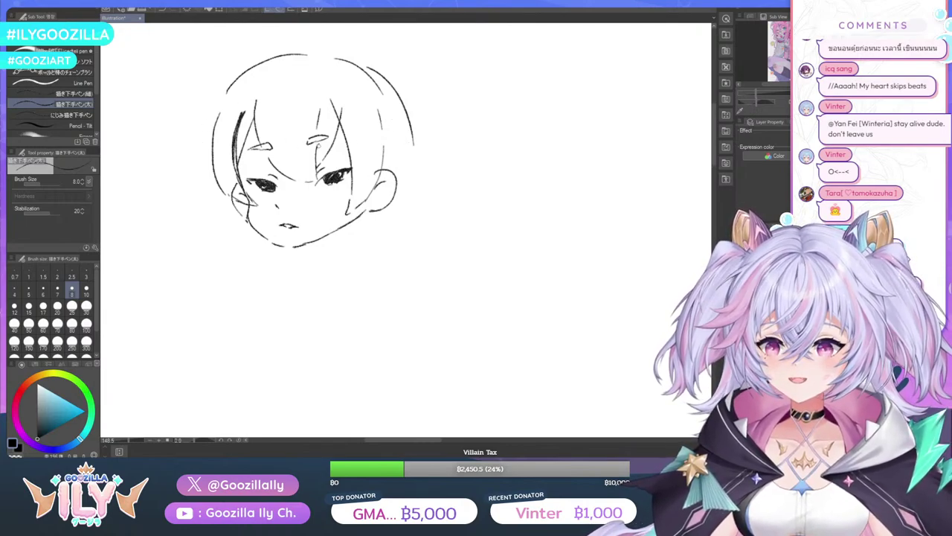
pyautogui.moveTo(414, 151); pyautogui.dragTo(409, 174)
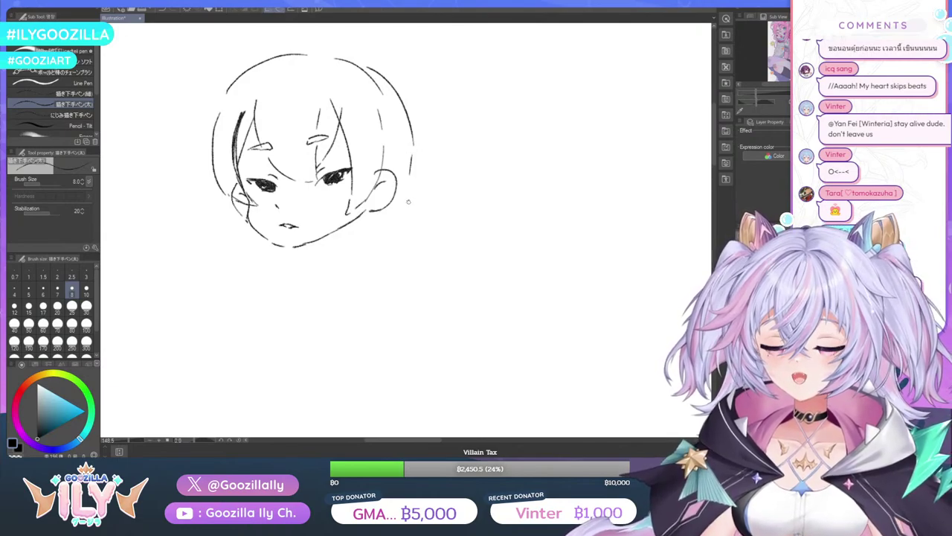
pyautogui.moveTo(406, 181)
pyautogui.mouseDown()
pyautogui.moveTo(410, 238)
pyautogui.moveTo(438, 256)
pyautogui.moveTo(398, 254)
pyautogui.moveTo(364, 271)
pyautogui.moveTo(372, 258)
pyautogui.mouseUp()
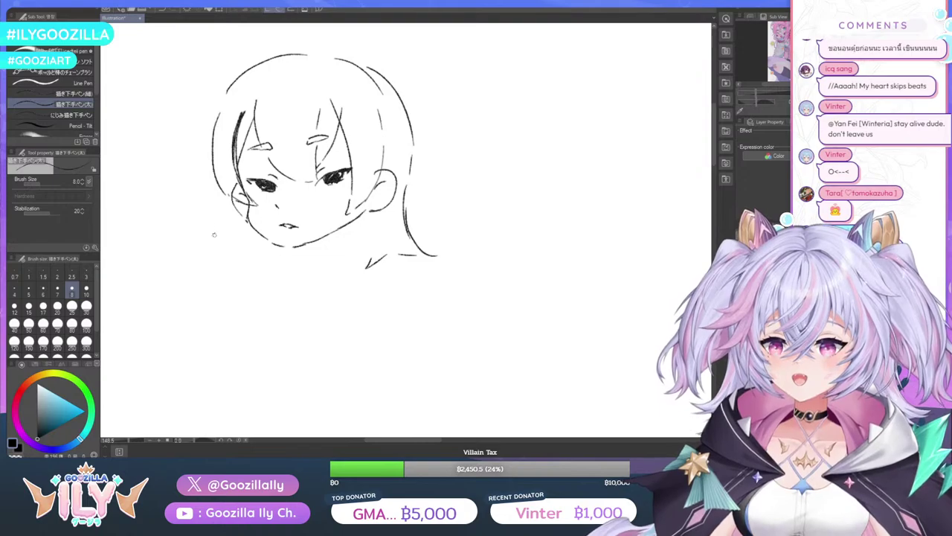
# Draw the left hair down to the shoulder, both shoulder lines, and the outer left hair curve
pyautogui.moveTo(220, 196)
pyautogui.mouseDown()
pyautogui.moveTo(214, 225)
pyautogui.moveTo(188, 252)
pyautogui.moveTo(212, 257)
pyautogui.mouseUp()
pyautogui.moveTo(222, 253)
pyautogui.mouseDown()
pyautogui.moveTo(227, 267)
pyautogui.moveTo(264, 272)
pyautogui.mouseUp()
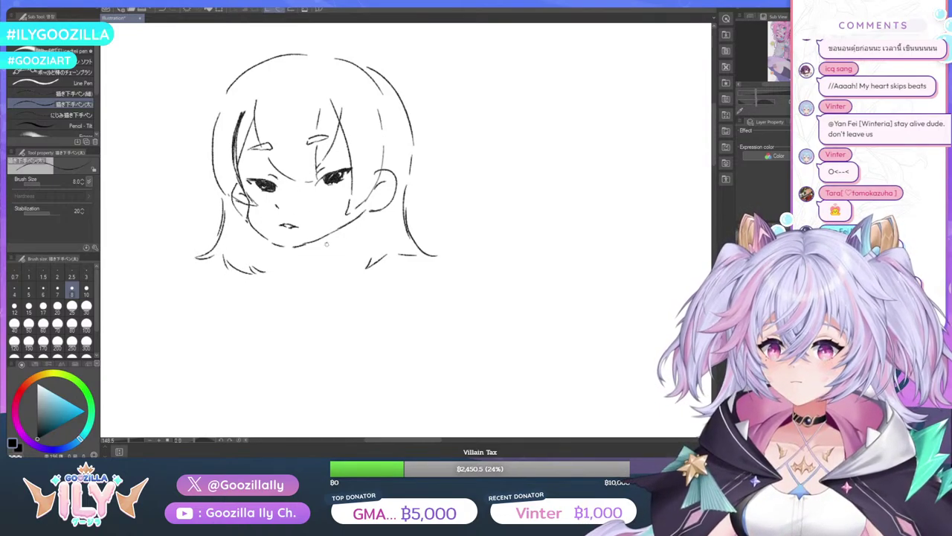
pyautogui.moveTo(361, 255); pyautogui.dragTo(340, 281)
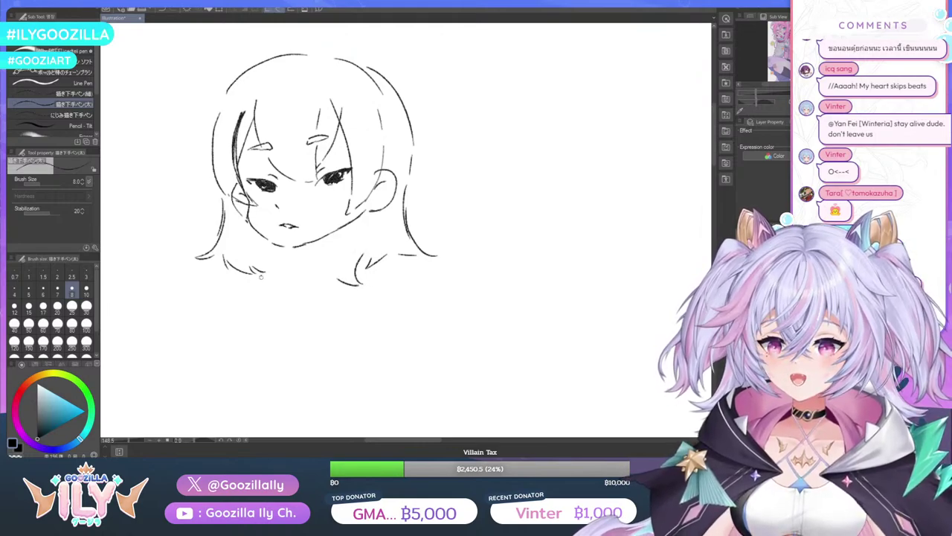
pyautogui.moveTo(252, 282); pyautogui.dragTo(289, 271)
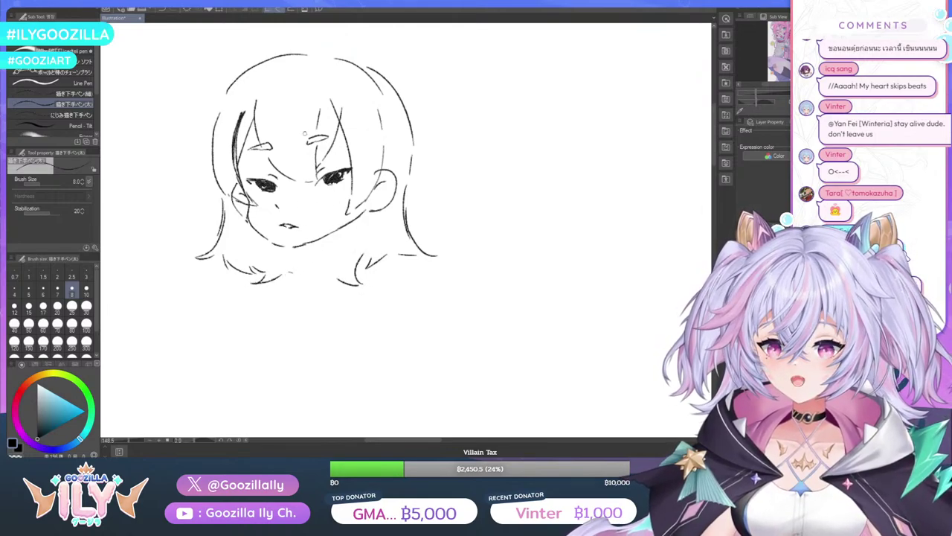
pyautogui.moveTo(225, 96)
pyautogui.mouseDown()
pyautogui.moveTo(203, 156)
pyautogui.moveTo(203, 132)
pyautogui.moveTo(199, 161)
pyautogui.mouseUp()
pyautogui.moveTo(214, 122)
pyautogui.mouseDown()
pyautogui.moveTo(203, 139)
pyautogui.moveTo(208, 160)
pyautogui.mouseUp()
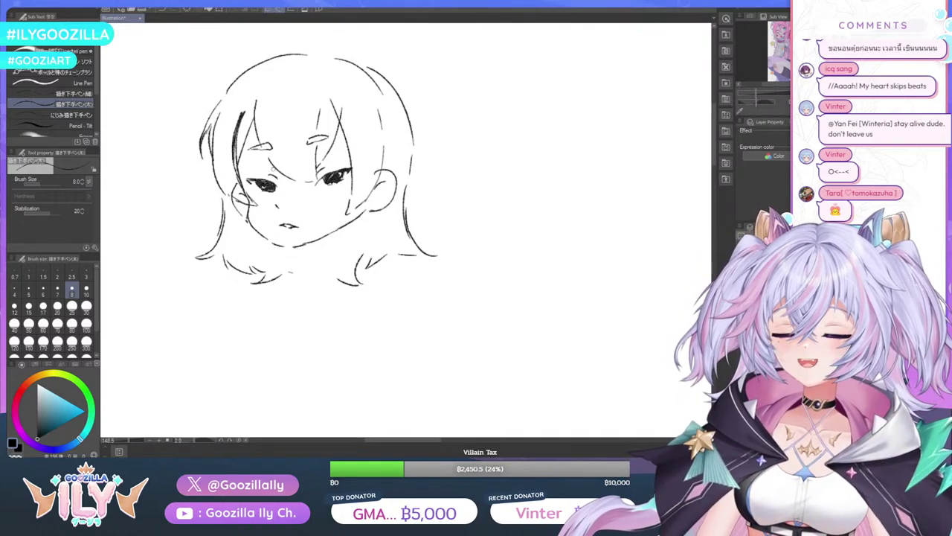
pyautogui.moveTo(225, 189); pyautogui.dragTo(221, 208)
# Draw the ahoge tuft on top of the head and a short stroke on the left cheek
pyautogui.scroll(-5, 306, 196)
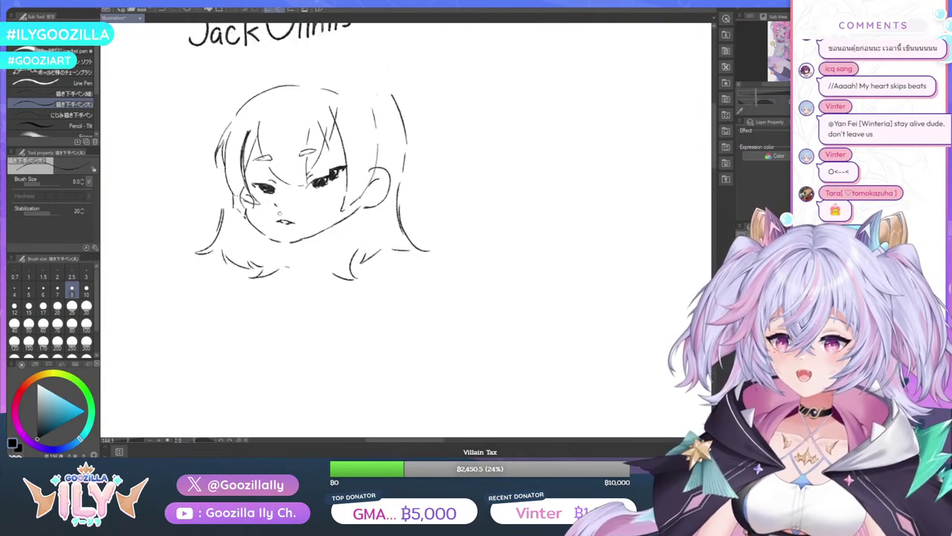
pyautogui.scroll(3, 307, 152)
pyautogui.scroll(3, 276, 175)
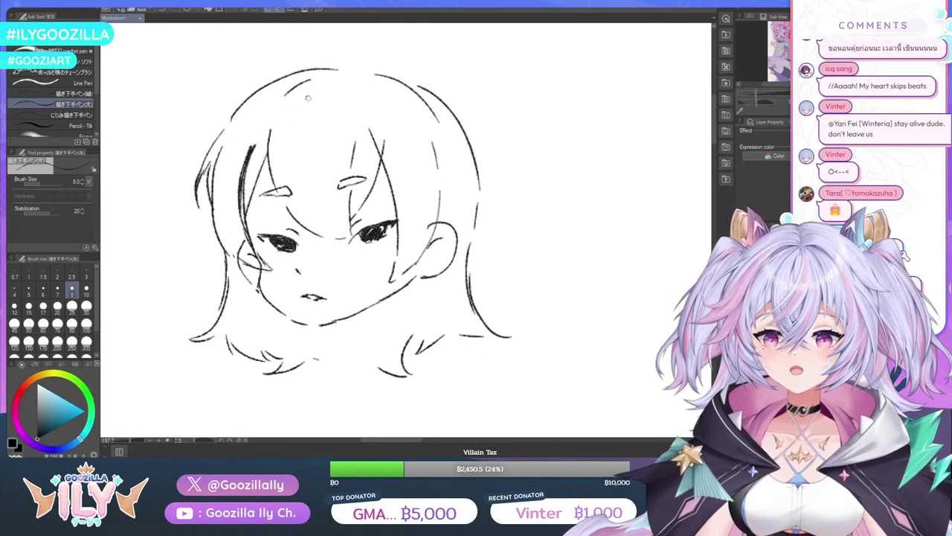
pyautogui.moveTo(408, 74); pyautogui.dragTo(335, 65)
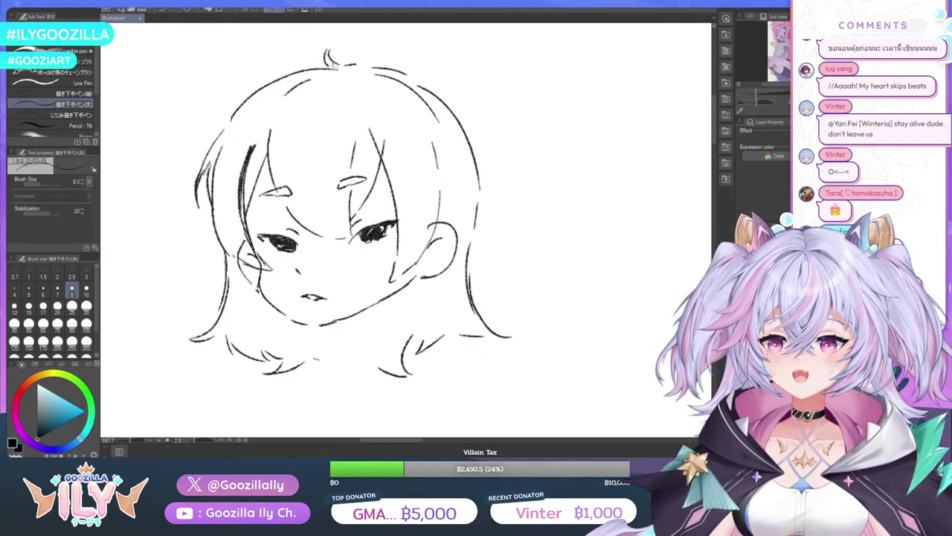
pyautogui.scroll(-4, 354, 69)
pyautogui.scroll(4, 416, 178)
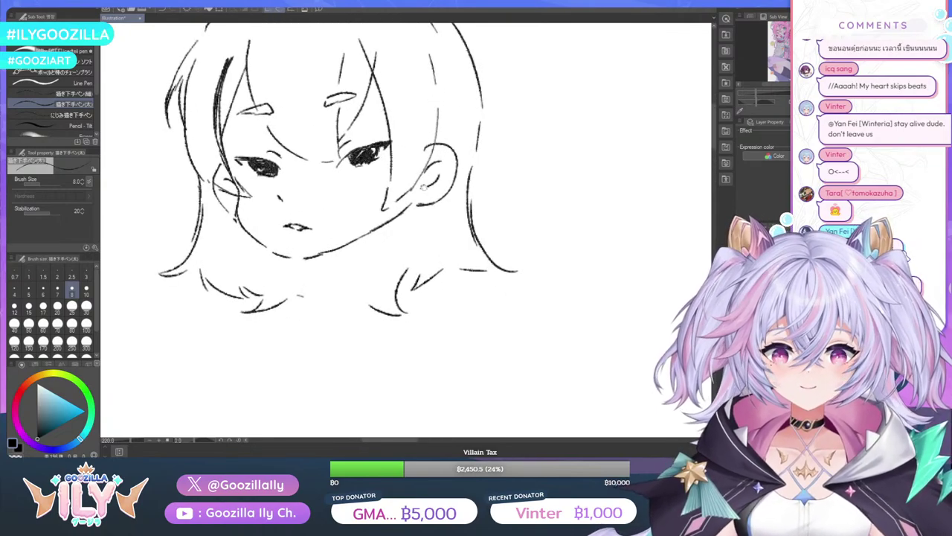
pyautogui.scroll(-3, 413, 184)
pyautogui.moveTo(282, 188); pyautogui.dragTo(293, 196)
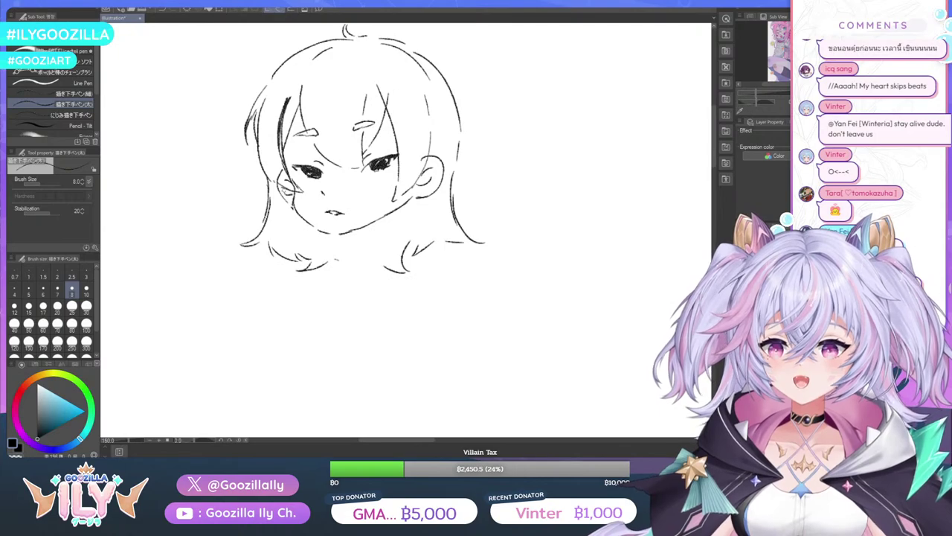
# Dot a mole under the right eye and draw a long hair strand down the face's left side
pyautogui.scroll(3, 343, 154)
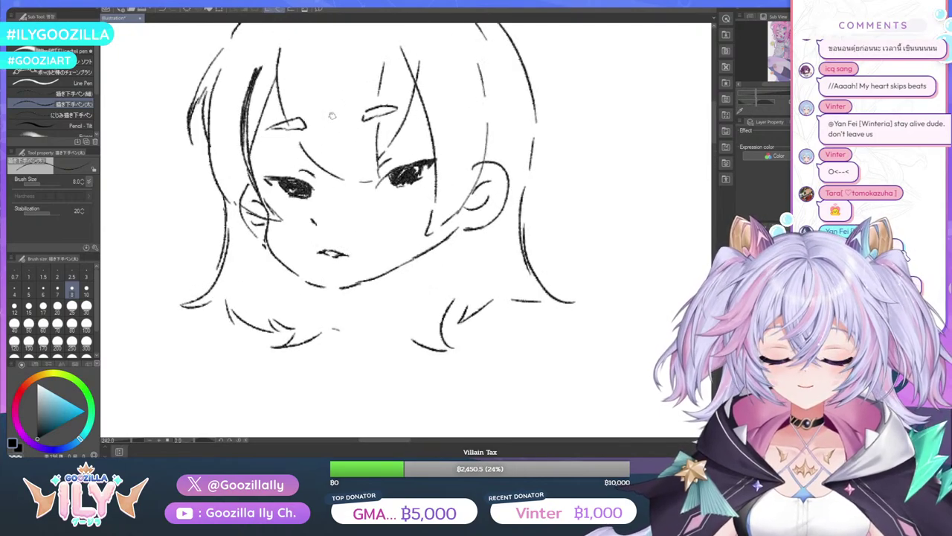
pyautogui.scroll(2, 396, 175)
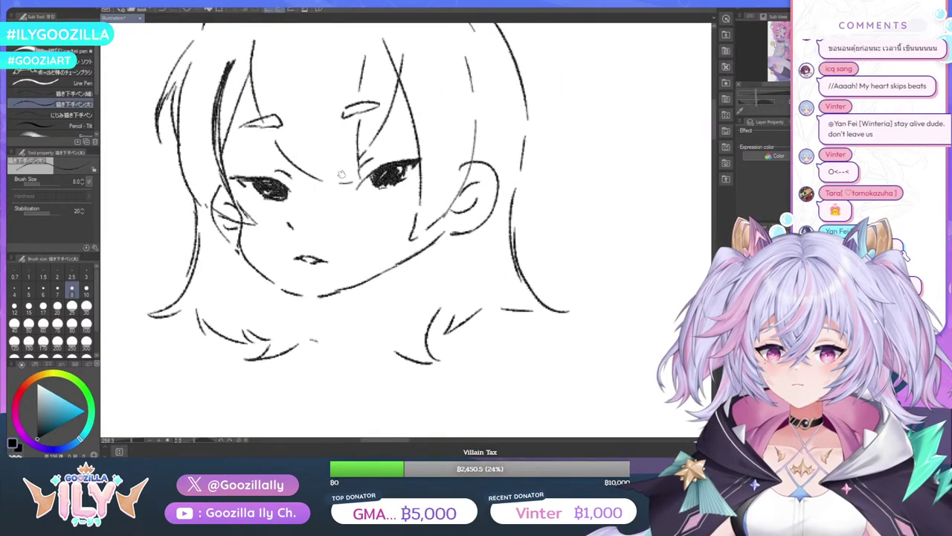
pyautogui.scroll(-1, 250, 182)
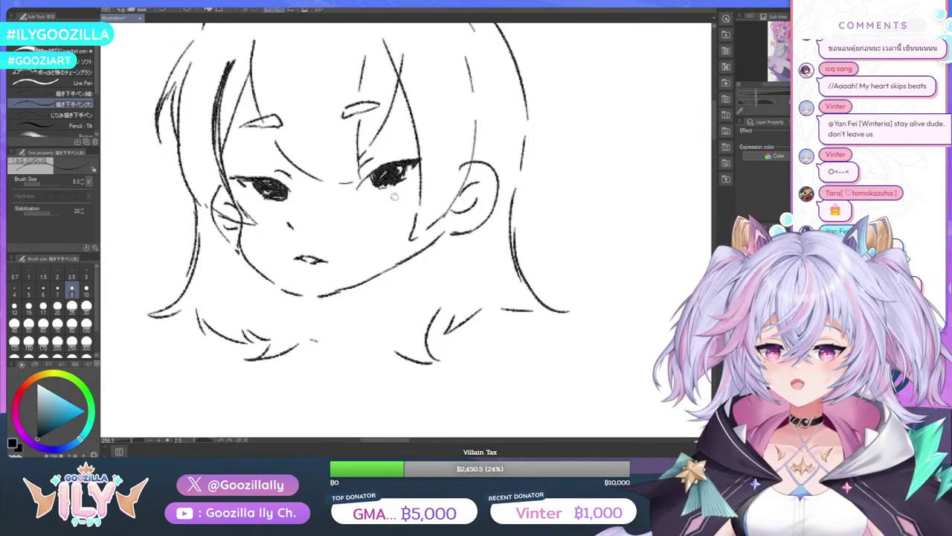
pyautogui.click(392, 235)
pyautogui.scroll(-4, 383, 253)
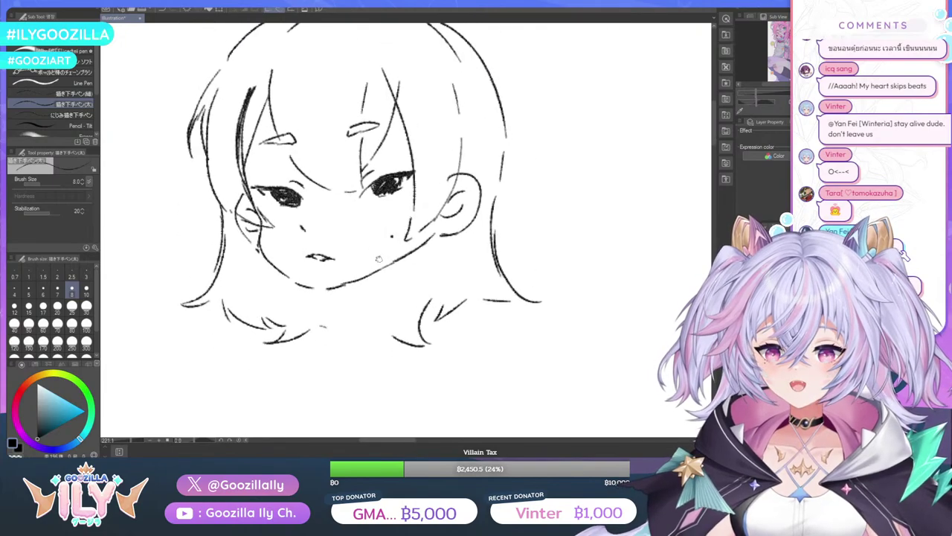
pyautogui.scroll(-2, 375, 275)
pyautogui.scroll(2, 347, 232)
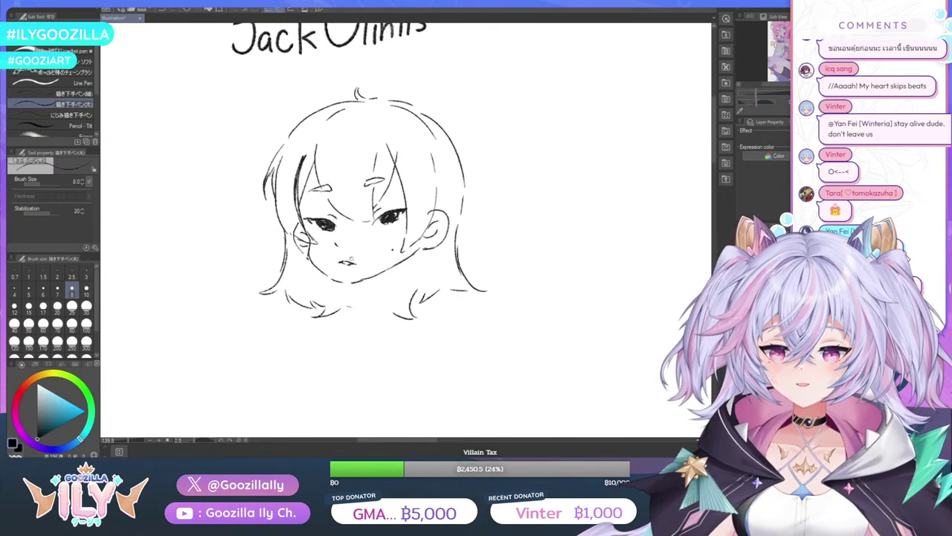
pyautogui.scroll(2, 336, 246)
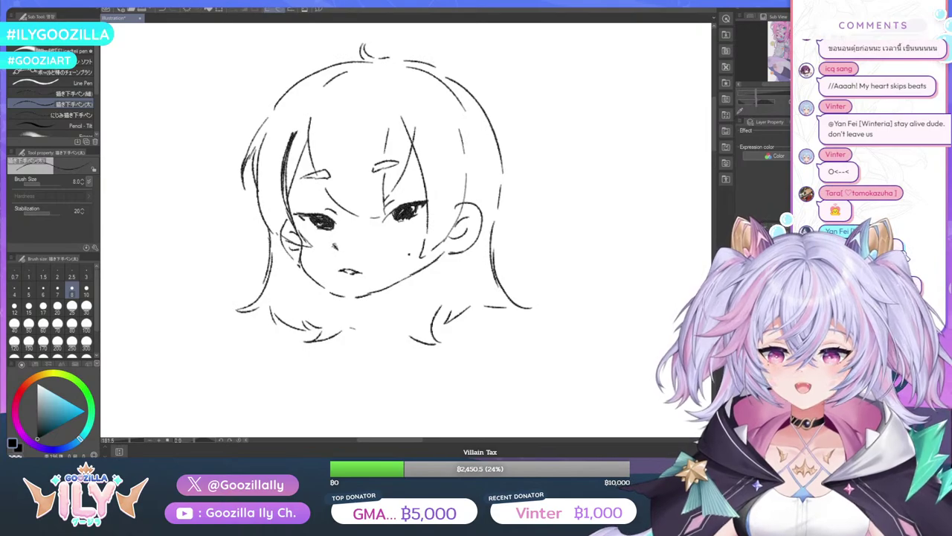
pyautogui.scroll(-3, 336, 244)
pyautogui.scroll(3, 336, 244)
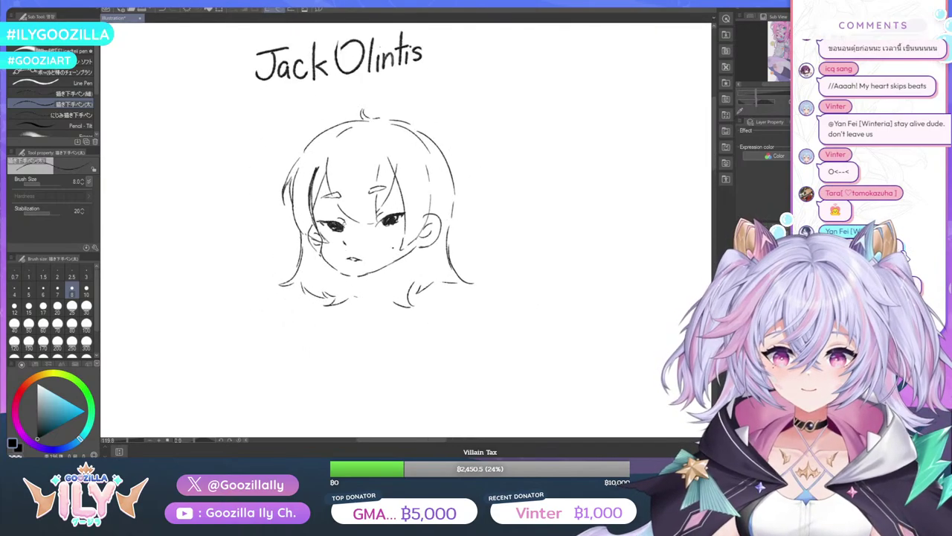
pyautogui.scroll(1, 315, 166)
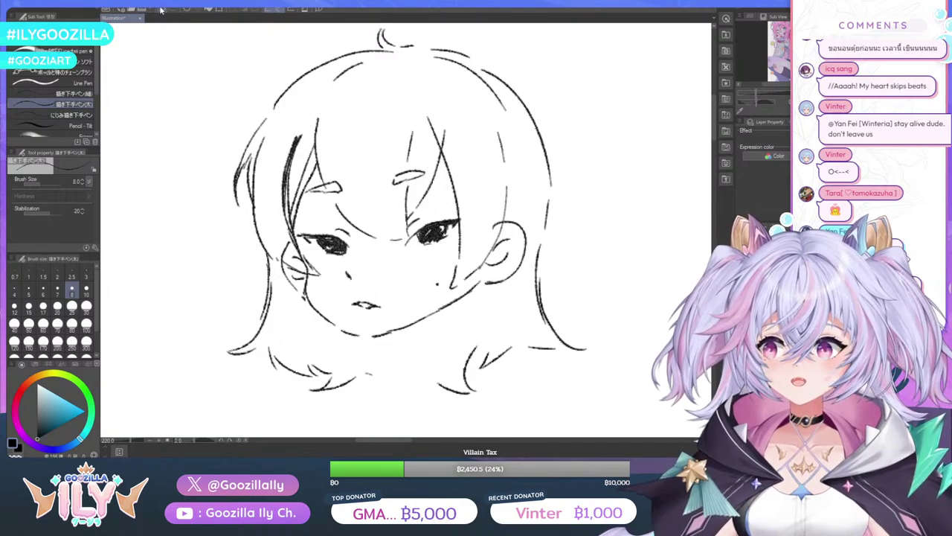
pyautogui.moveTo(317, 169); pyautogui.dragTo(299, 253)
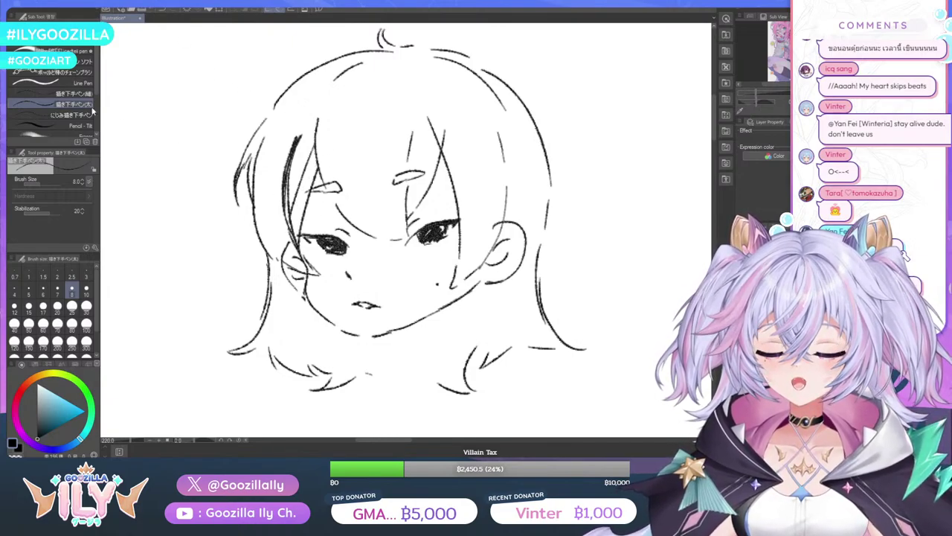
# With the eraser, remove the doubled left hair lines and trim the top of the long strand
pyautogui.press('e')
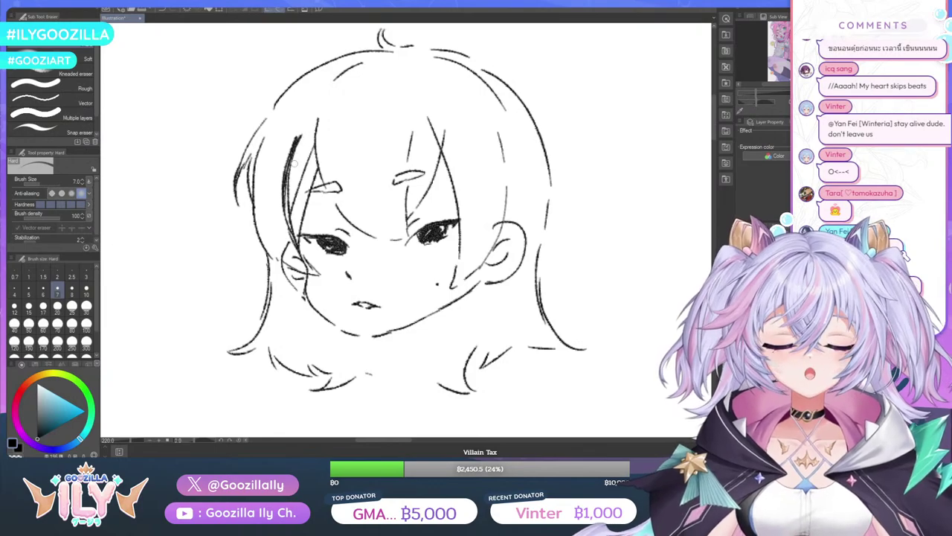
pyautogui.moveTo(302, 123)
pyautogui.mouseDown()
pyautogui.moveTo(292, 220)
pyautogui.moveTo(316, 114)
pyautogui.moveTo(303, 155)
pyautogui.moveTo(314, 122)
pyautogui.moveTo(300, 122)
pyautogui.moveTo(302, 173)
pyautogui.mouseUp()
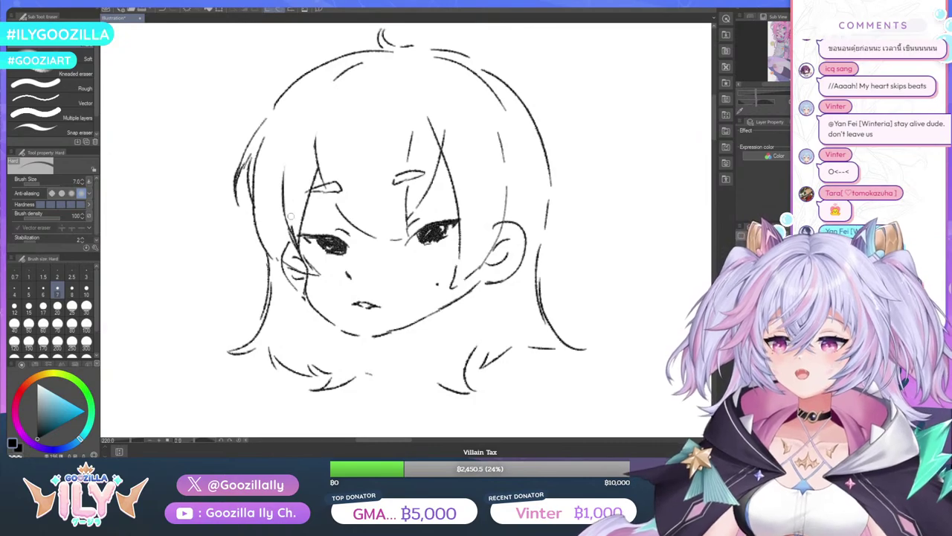
pyautogui.moveTo(291, 217); pyautogui.dragTo(292, 225)
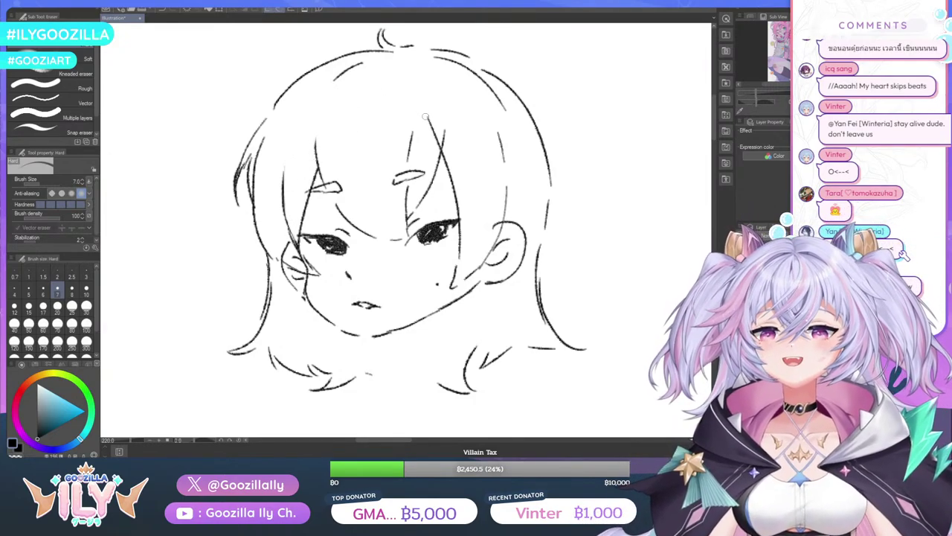
pyautogui.moveTo(428, 119); pyautogui.dragTo(439, 145)
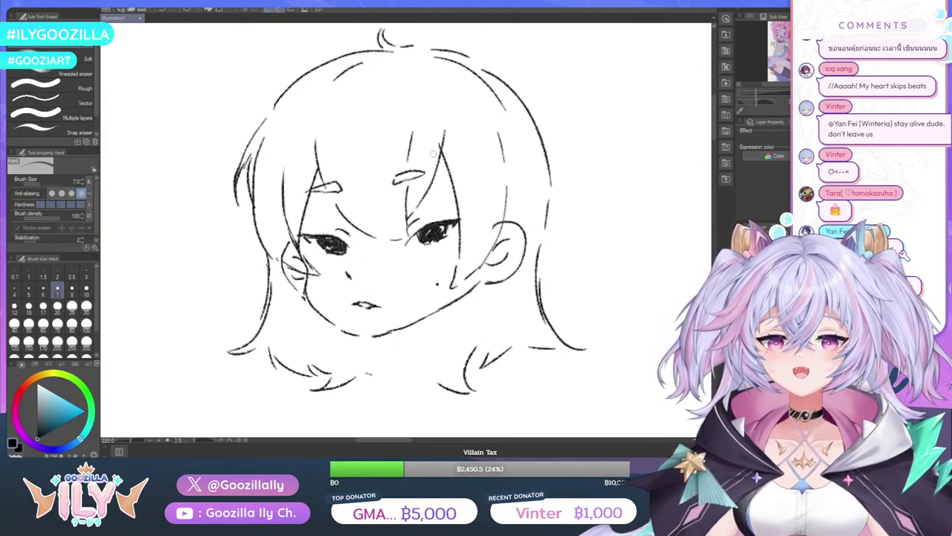
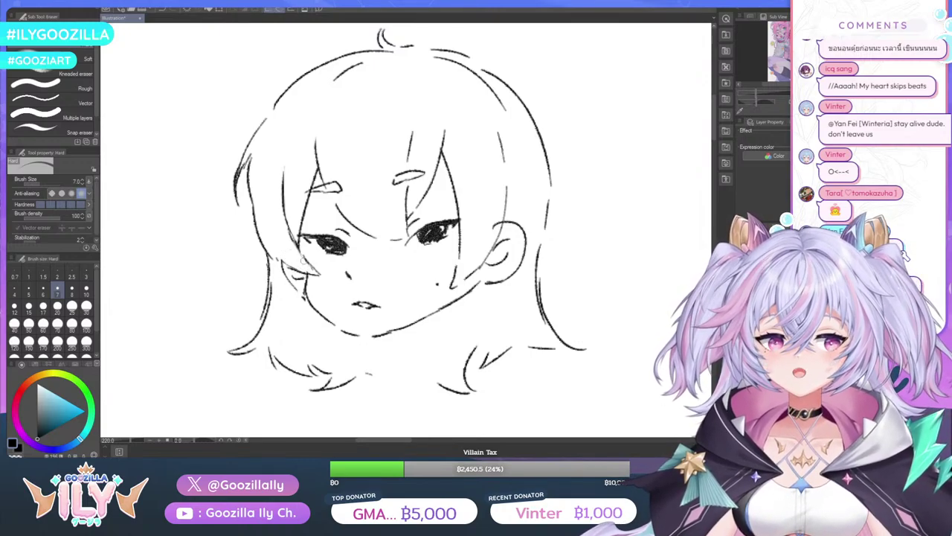
# Doodle a small star beside the head with the pen, then undo it
pyautogui.scroll(-5, 296, 228)
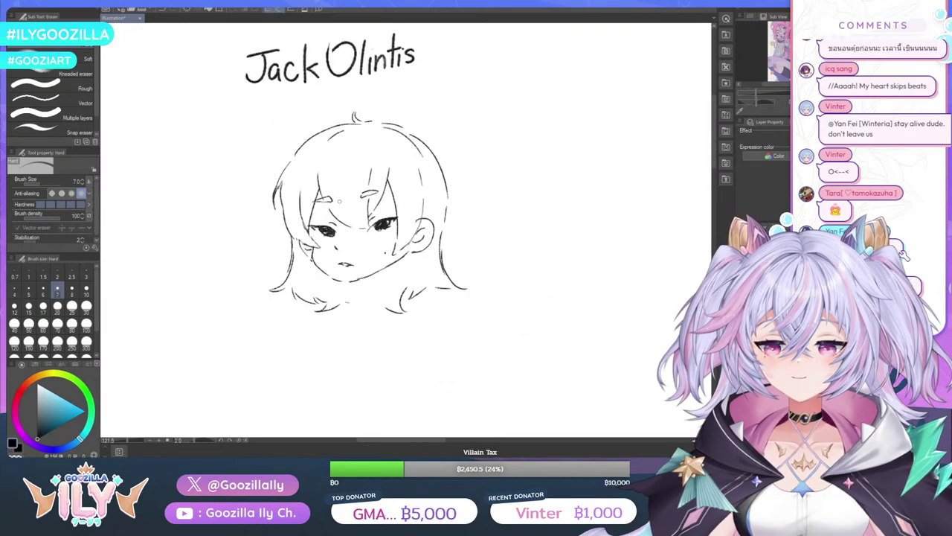
pyautogui.scroll(2, 297, 227)
pyautogui.scroll(3, 325, 204)
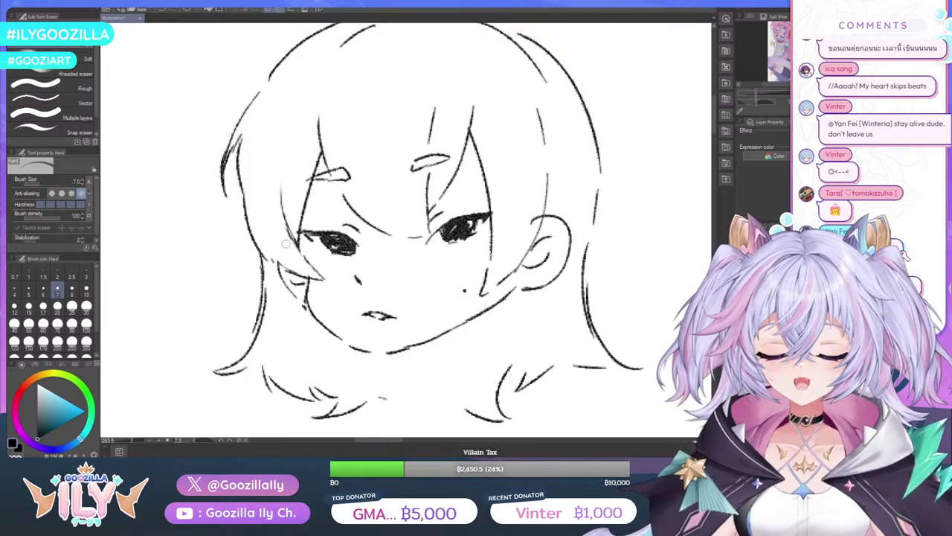
pyautogui.scroll(-3, 280, 223)
pyautogui.scroll(2, 310, 120)
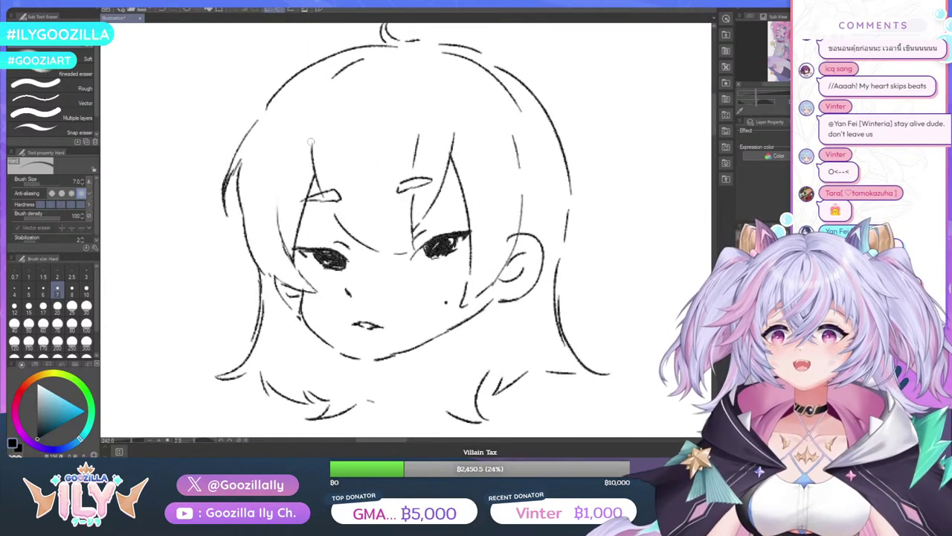
pyautogui.scroll(-1, 151, 117)
pyautogui.press('p')
pyautogui.scroll(-5, 195, 153)
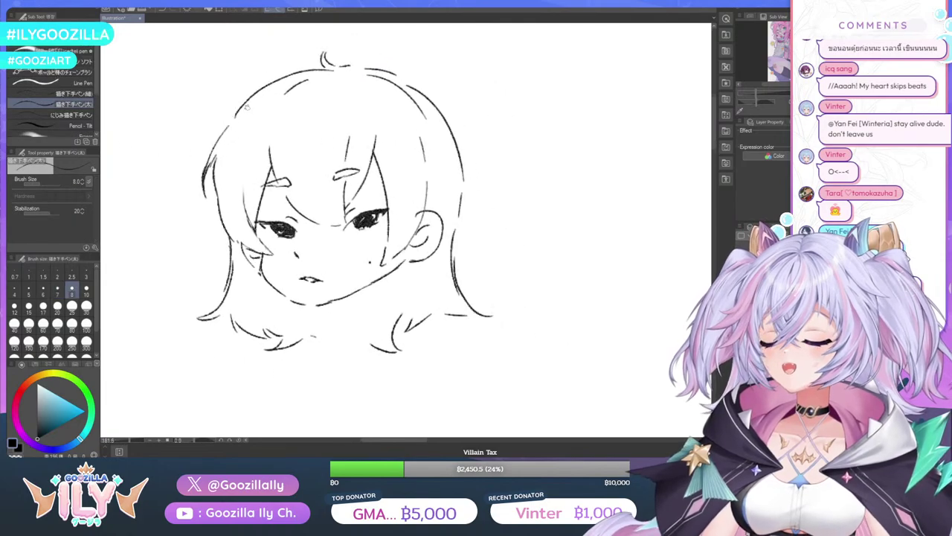
pyautogui.scroll(3, 454, 122)
pyautogui.scroll(1, 486, 118)
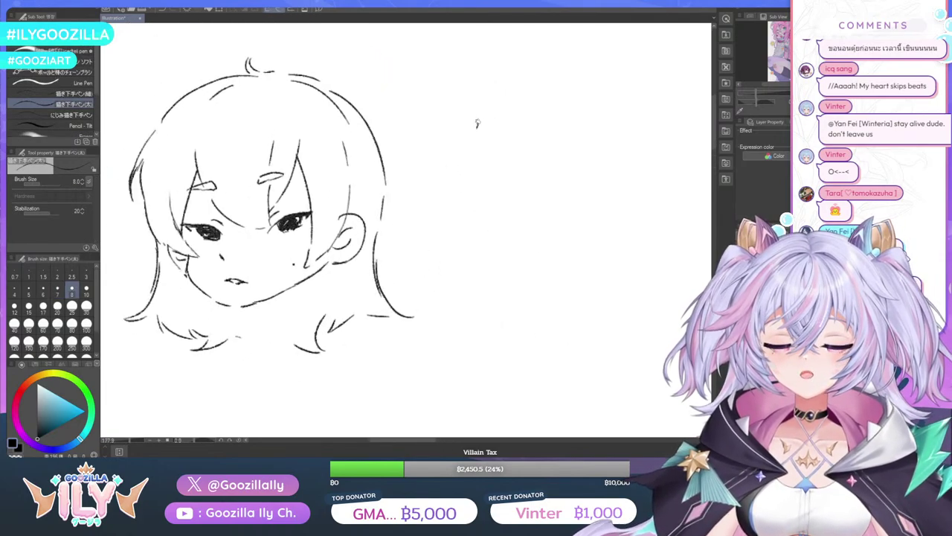
pyautogui.moveTo(480, 118)
pyautogui.mouseDown()
pyautogui.moveTo(462, 142)
pyautogui.moveTo(478, 134)
pyautogui.moveTo(480, 158)
pyautogui.moveTo(492, 155)
pyautogui.moveTo(436, 160)
pyautogui.moveTo(457, 150)
pyautogui.moveTo(521, 155)
pyautogui.moveTo(479, 157)
pyautogui.mouseUp()
pyautogui.hotkey('ctrl', 'z')
pyautogui.hotkey('ctrl', 'z')
pyautogui.hotkey('ctrl', 'z')
pyautogui.hotkey('ctrl', 'z')
pyautogui.hotkey('ctrl', 'z')
pyautogui.hotkey('ctrl', 'z')
pyautogui.hotkey('ctrl', 'z')
pyautogui.hotkey('ctrl', 'z')
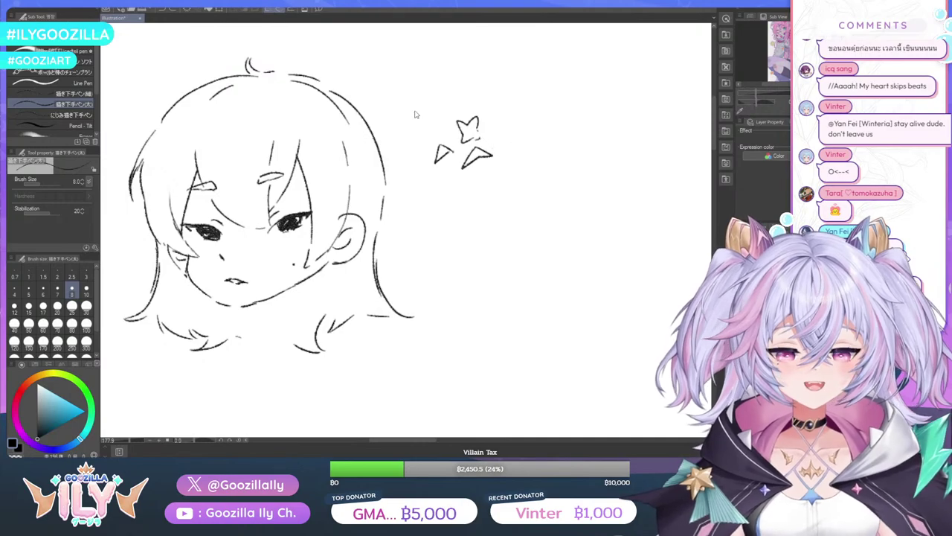
# Add a short stroke at the top of the hair, discarding a misplaced strand line
pyautogui.scroll(-1, 414, 110)
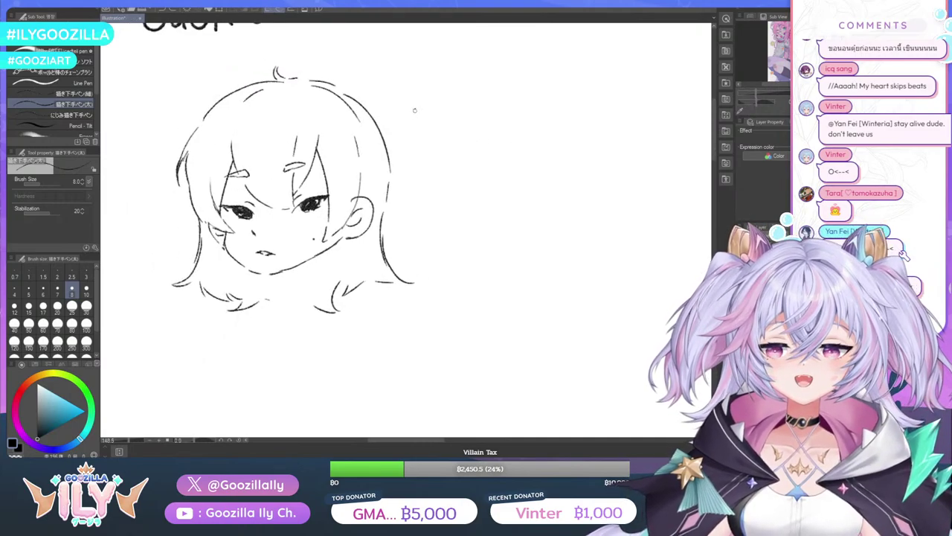
pyautogui.scroll(-2, 226, 140)
pyautogui.scroll(3, 227, 139)
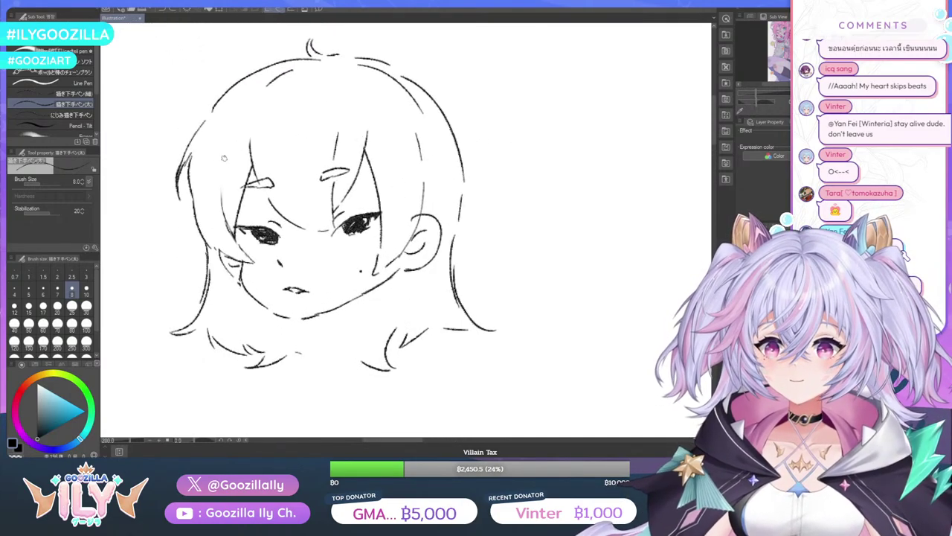
pyautogui.moveTo(238, 109); pyautogui.dragTo(220, 157)
pyautogui.hotkey('ctrl', 'z')
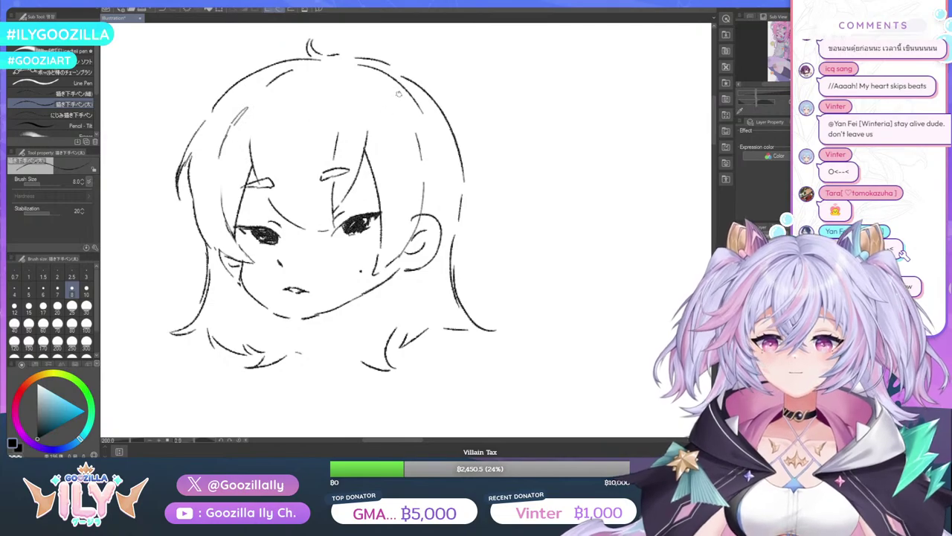
pyautogui.moveTo(346, 78)
pyautogui.mouseDown()
pyautogui.moveTo(363, 97)
pyautogui.moveTo(327, 79)
pyautogui.mouseUp()
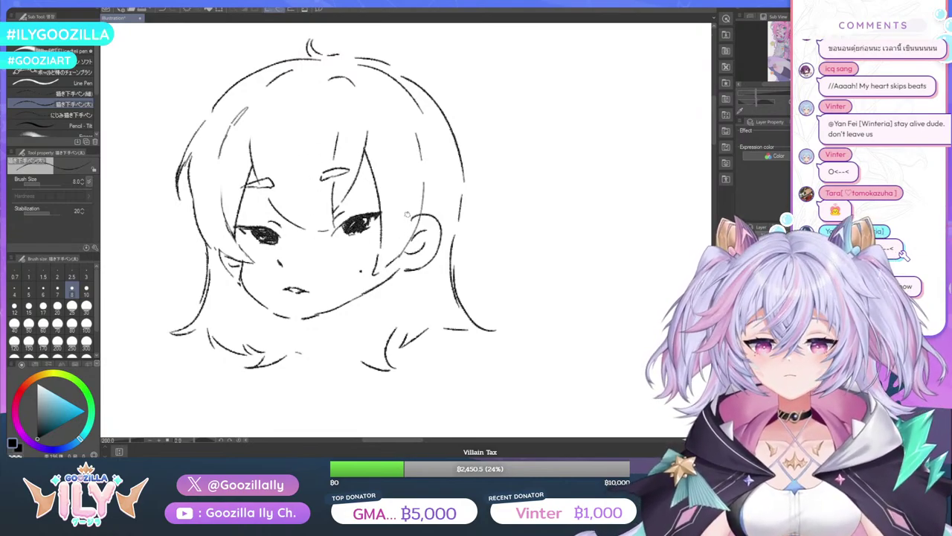
pyautogui.press('e')
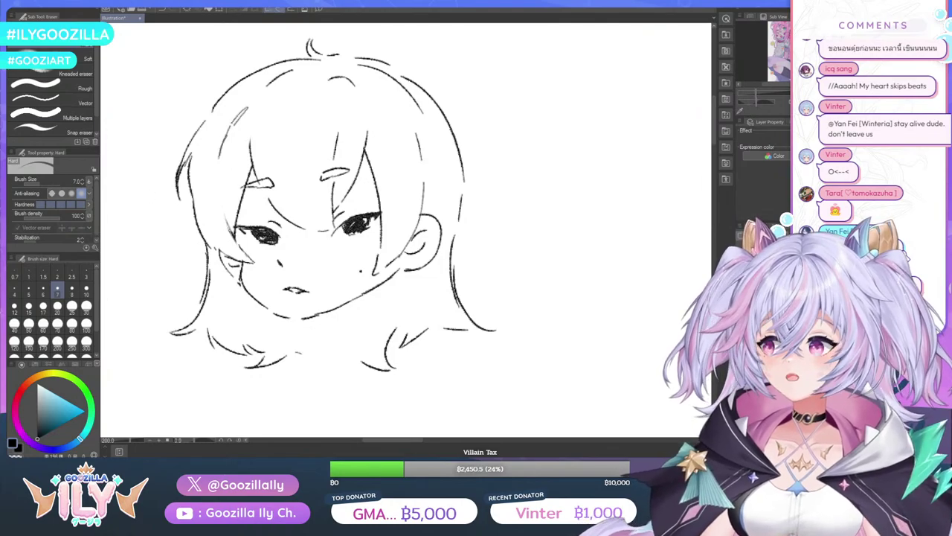
# Darken the left hair strand and try a longer neck line, undoing the stray stroke
pyautogui.press('p')
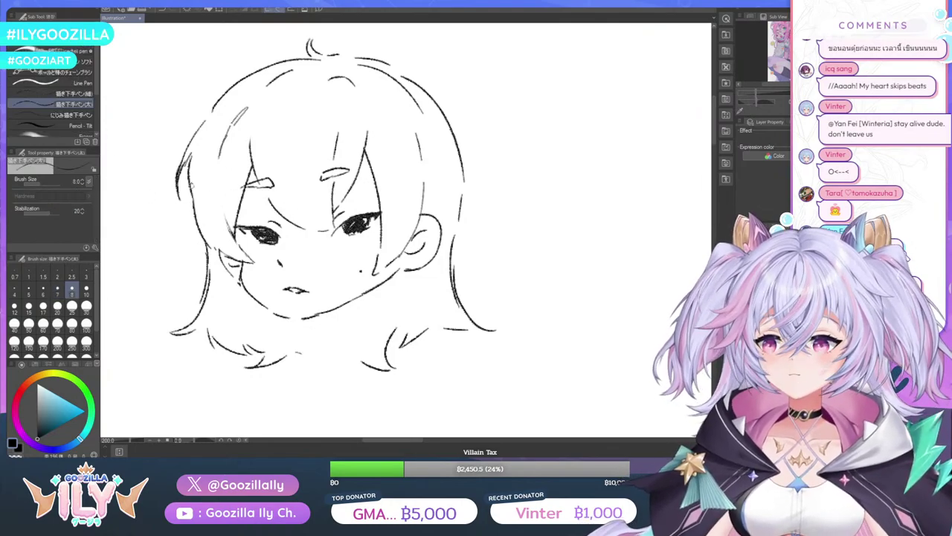
pyautogui.moveTo(191, 185); pyautogui.dragTo(200, 229)
pyautogui.scroll(-3, 310, 232)
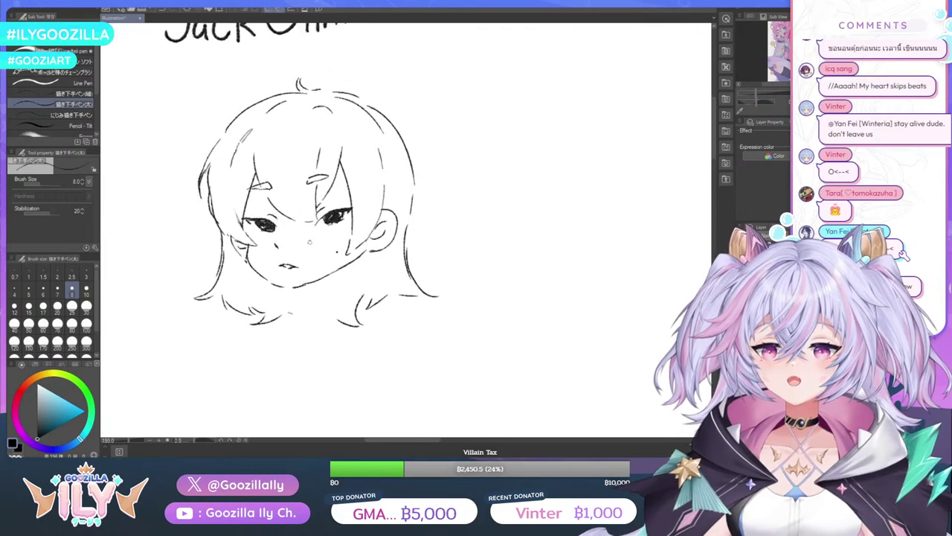
pyautogui.scroll(6, 300, 288)
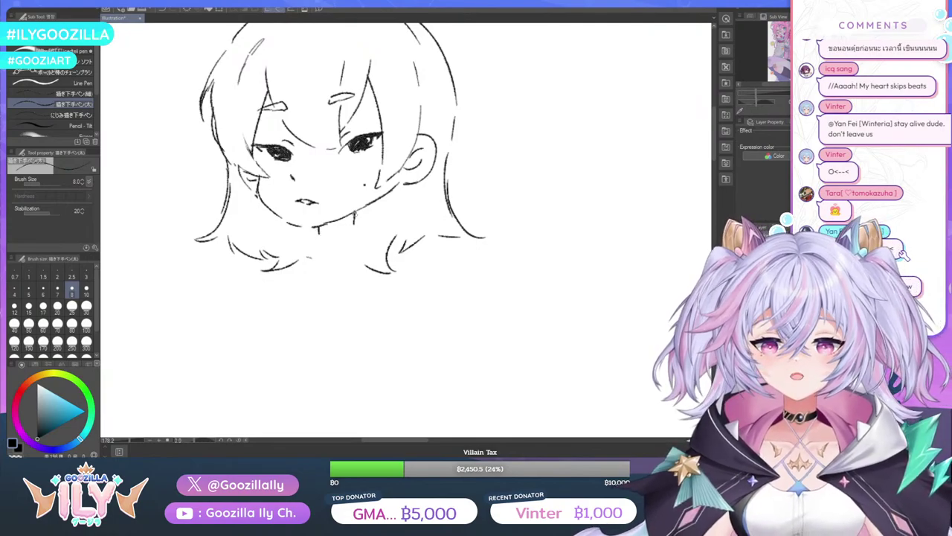
pyautogui.moveTo(355, 214)
pyautogui.mouseDown()
pyautogui.moveTo(354, 237)
pyautogui.moveTo(375, 247)
pyautogui.mouseUp()
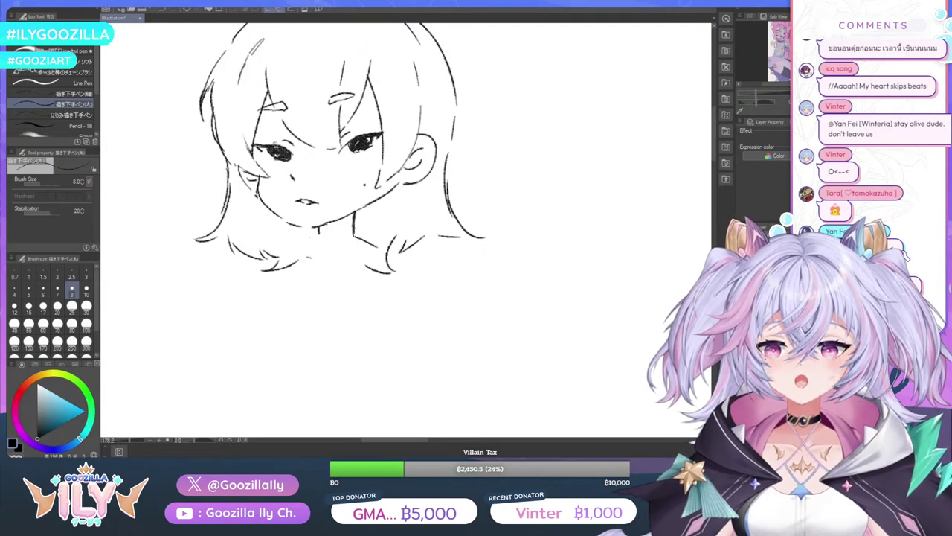
pyautogui.hotkey('ctrl', 'z')
# Draw collar lines sweeping left and right from the neck, redrawing the left one
pyautogui.moveTo(355, 235); pyautogui.dragTo(383, 245)
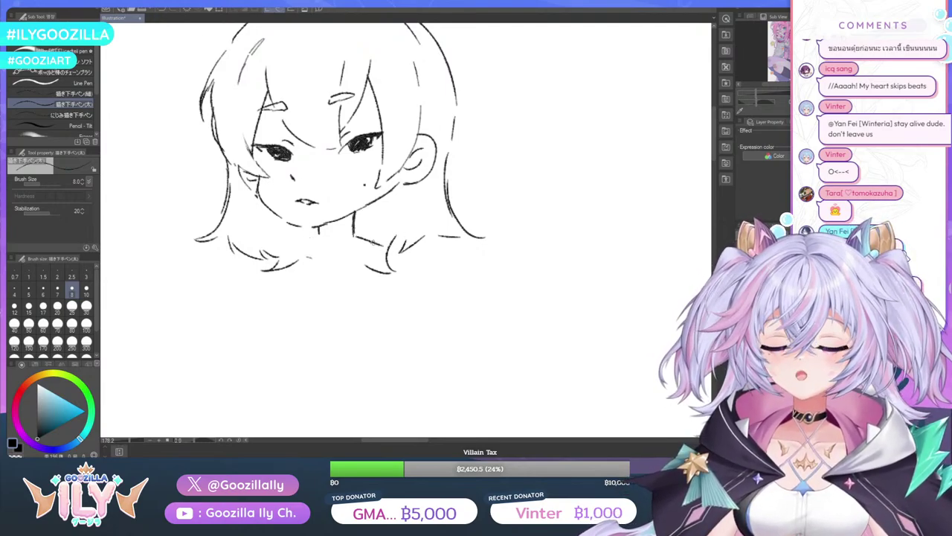
pyautogui.moveTo(317, 234); pyautogui.dragTo(282, 250)
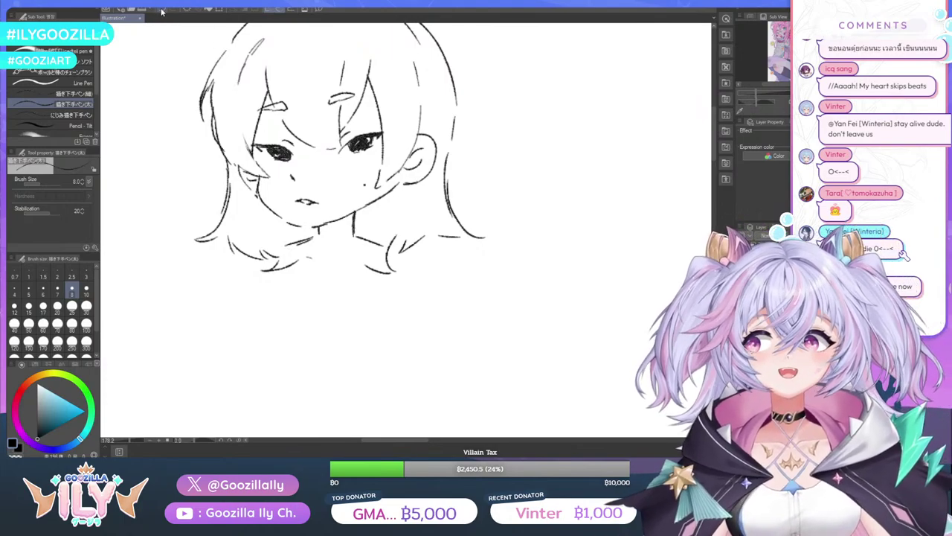
pyautogui.click(162, 10)
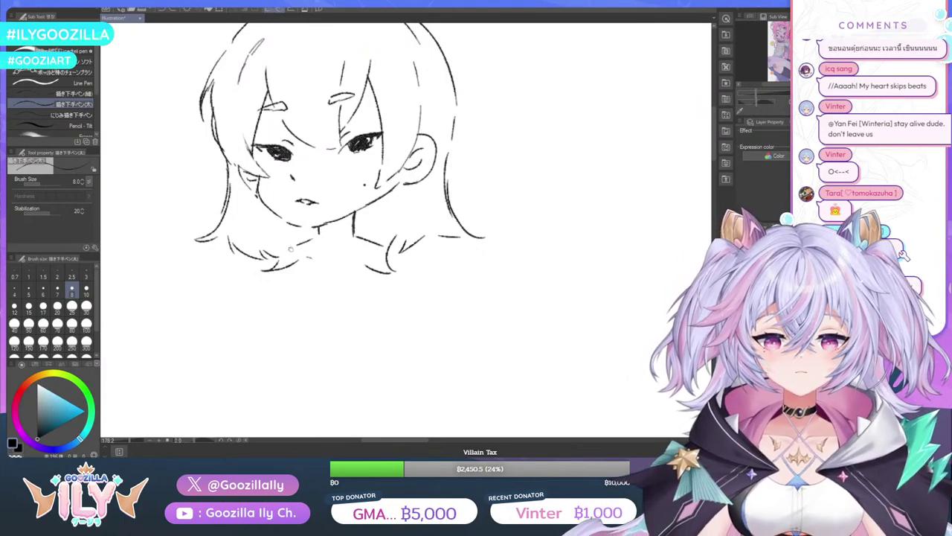
pyautogui.moveTo(301, 241); pyautogui.dragTo(274, 266)
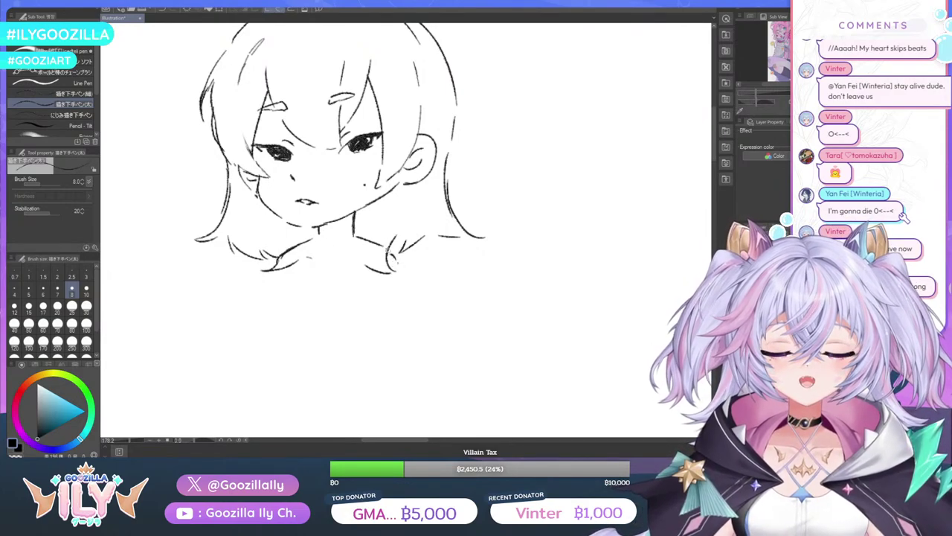
pyautogui.moveTo(387, 246); pyautogui.dragTo(404, 275)
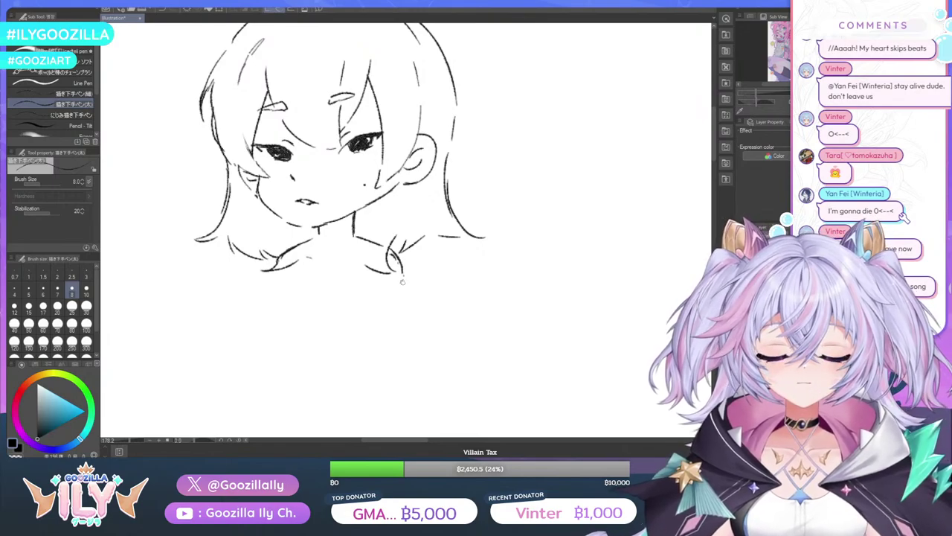
# Erase the extra lower-left collar stroke and the small loop on the right collar
pyautogui.press('e')
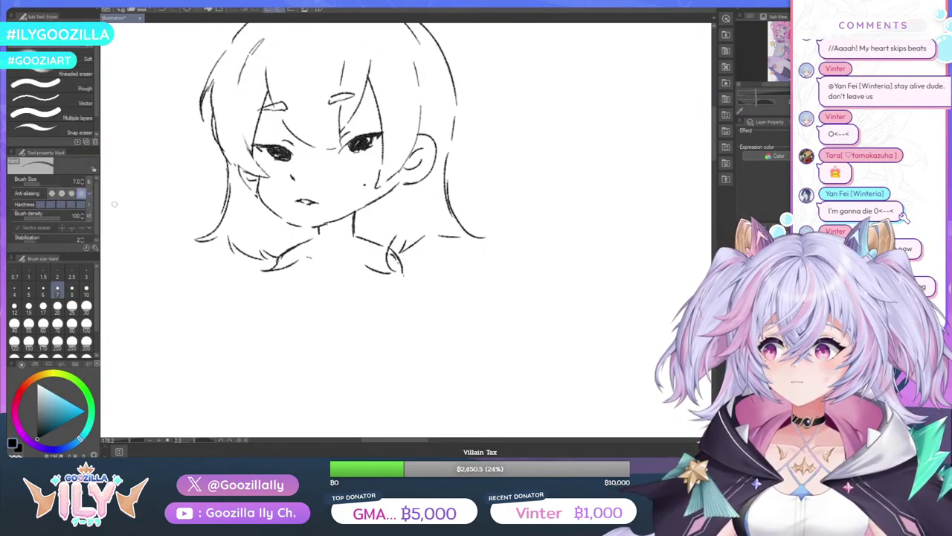
pyautogui.moveTo(304, 254)
pyautogui.mouseDown()
pyautogui.moveTo(252, 275)
pyautogui.moveTo(279, 259)
pyautogui.mouseUp()
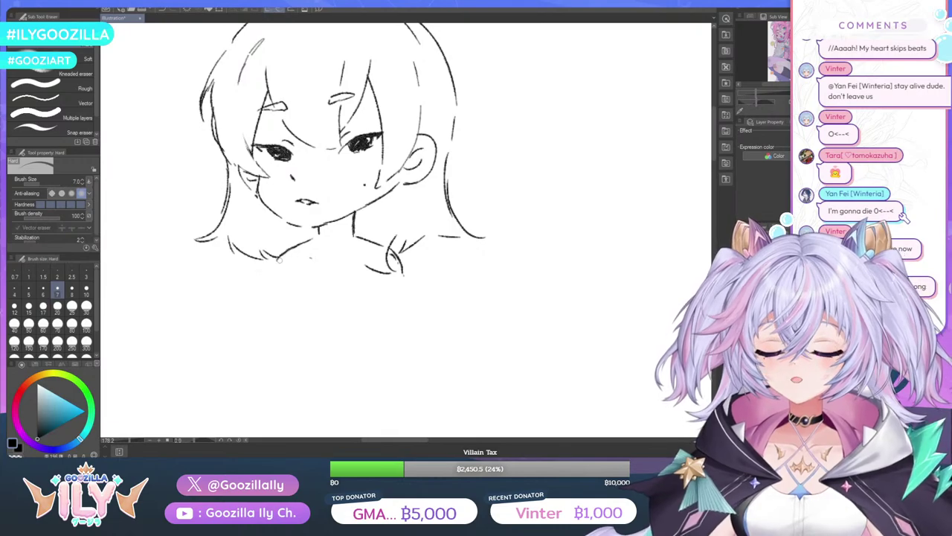
pyautogui.moveTo(367, 272)
pyautogui.mouseDown()
pyautogui.moveTo(390, 255)
pyautogui.moveTo(395, 268)
pyautogui.mouseUp()
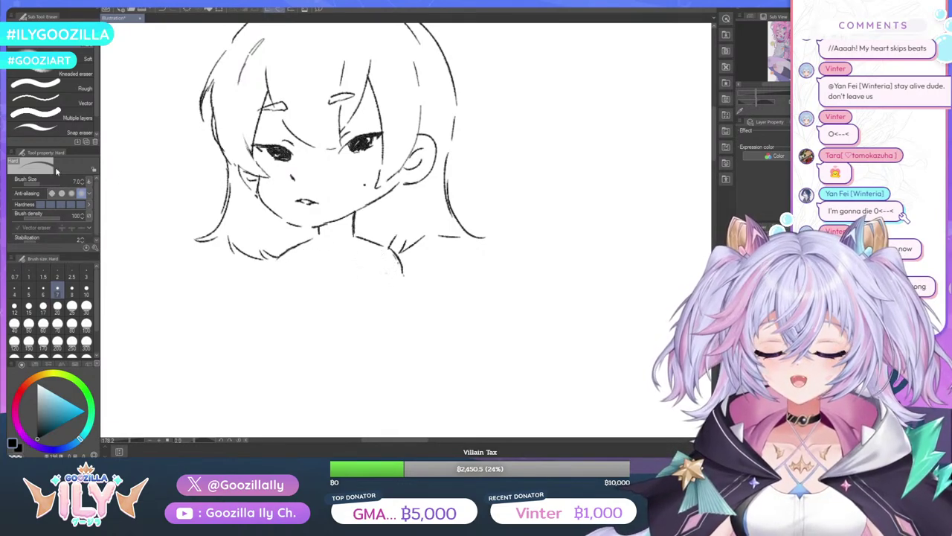
pyautogui.press('p')
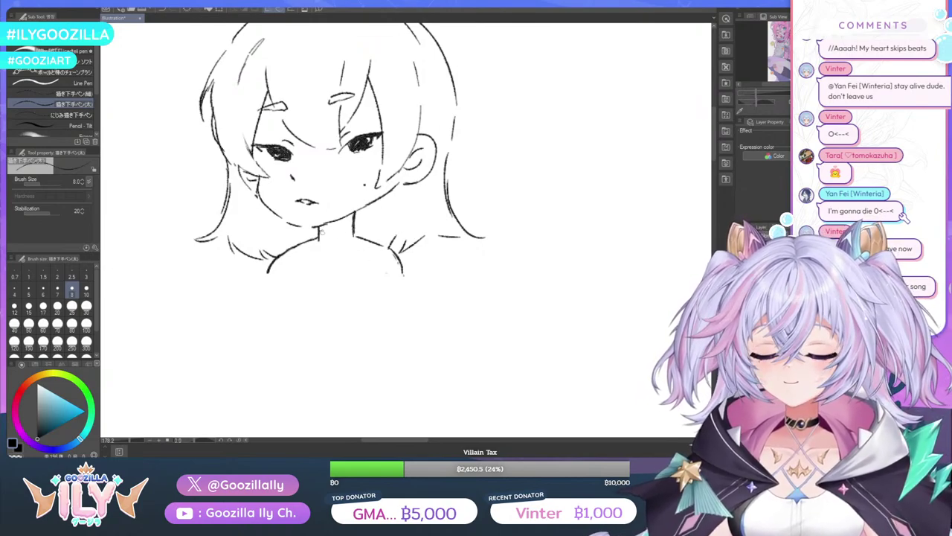
# Draw three vertical fold lines inside the turtleneck collar
pyautogui.scroll(-2, 325, 265)
pyautogui.scroll(1, 350, 199)
pyautogui.scroll(-1, 352, 201)
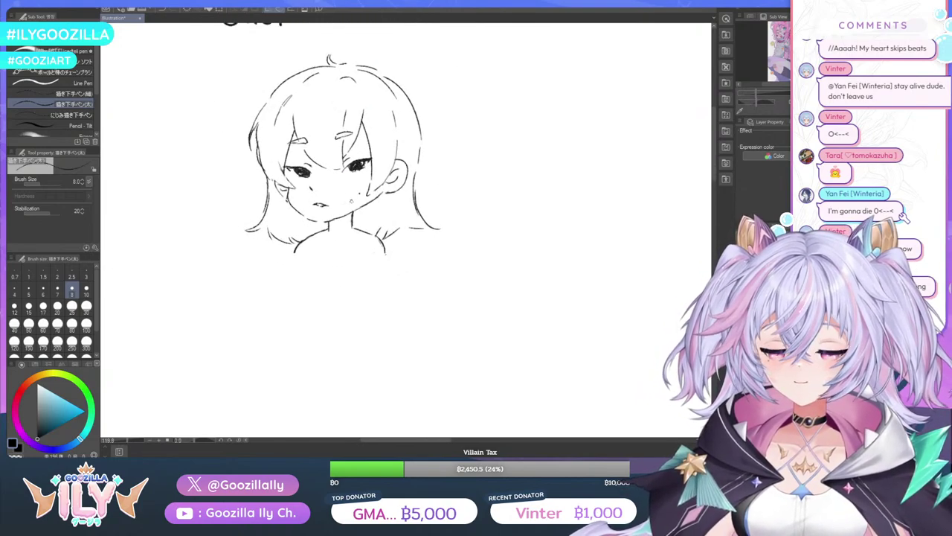
pyautogui.scroll(-1, 351, 201)
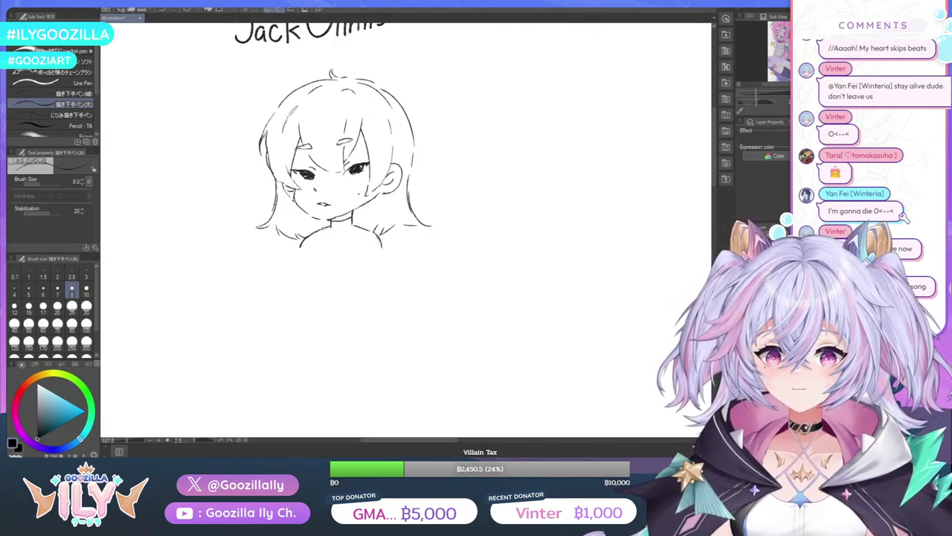
pyautogui.scroll(5, 339, 226)
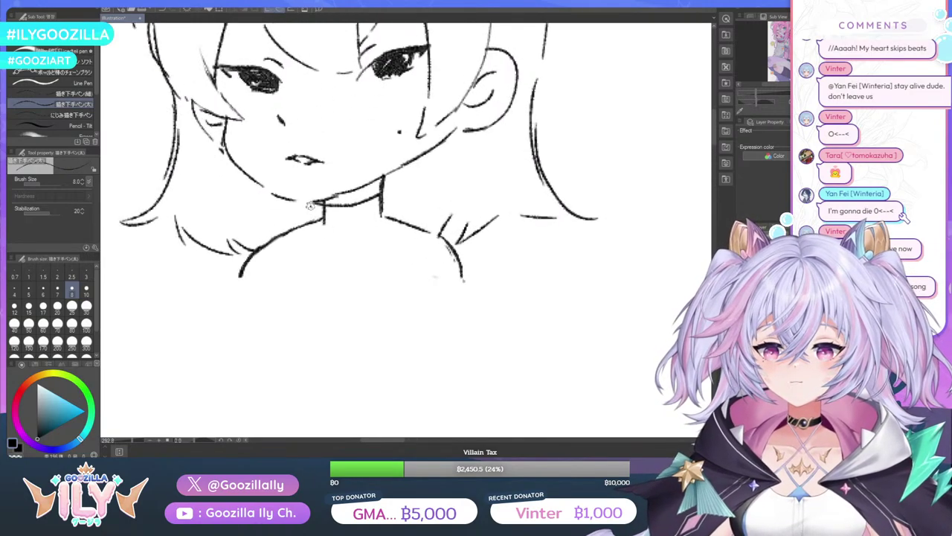
pyautogui.moveTo(313, 203); pyautogui.dragTo(311, 231)
pyautogui.moveTo(382, 198)
pyautogui.mouseDown()
pyautogui.moveTo(390, 190)
pyautogui.moveTo(393, 238)
pyautogui.moveTo(347, 252)
pyautogui.moveTo(312, 240)
pyautogui.mouseUp()
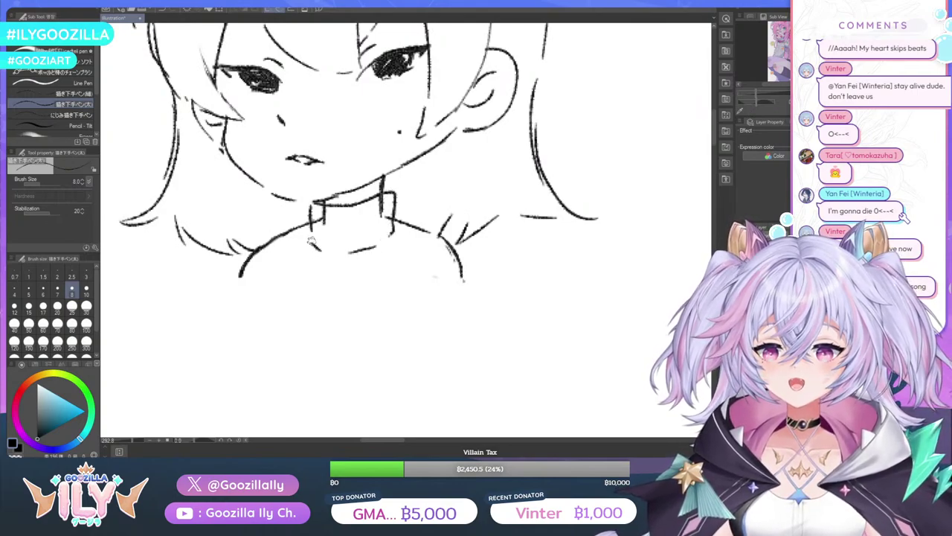
pyautogui.moveTo(320, 204)
pyautogui.mouseDown()
pyautogui.moveTo(320, 238)
pyautogui.moveTo(330, 210)
pyautogui.moveTo(332, 247)
pyautogui.mouseUp()
# Trim the neck line inside the collar, then add folds across its middle and top right
pyautogui.press('e')
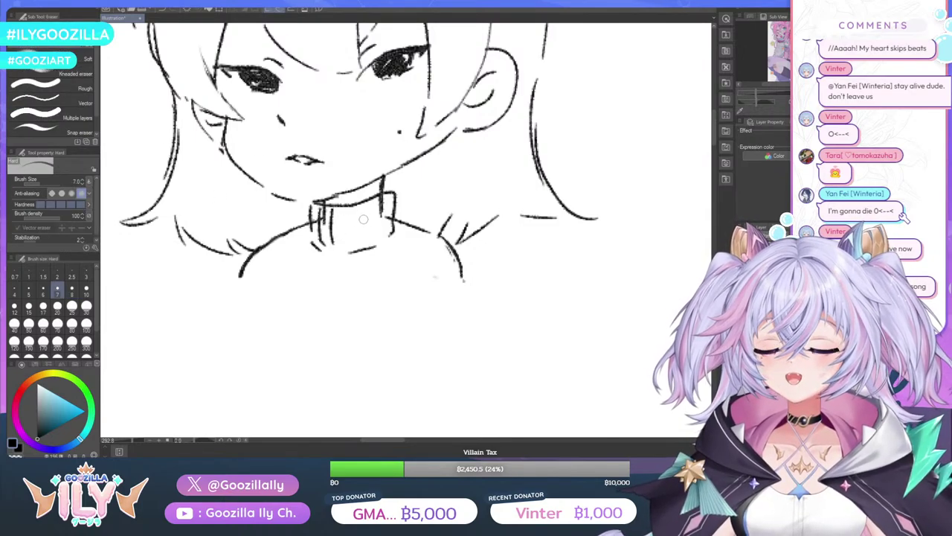
pyautogui.moveTo(381, 218); pyautogui.dragTo(383, 202)
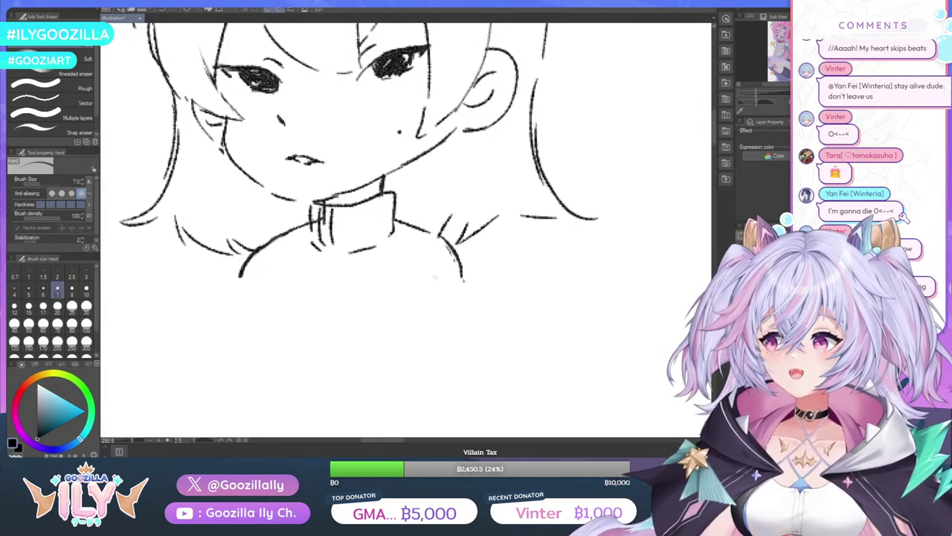
pyautogui.press('p')
pyautogui.moveTo(383, 207)
pyautogui.mouseDown()
pyautogui.moveTo(382, 240)
pyautogui.moveTo(370, 238)
pyautogui.moveTo(366, 251)
pyautogui.mouseUp()
pyautogui.moveTo(362, 198)
pyautogui.mouseDown()
pyautogui.moveTo(363, 223)
pyautogui.moveTo(328, 251)
pyautogui.moveTo(310, 224)
pyautogui.moveTo(311, 199)
pyautogui.mouseUp()
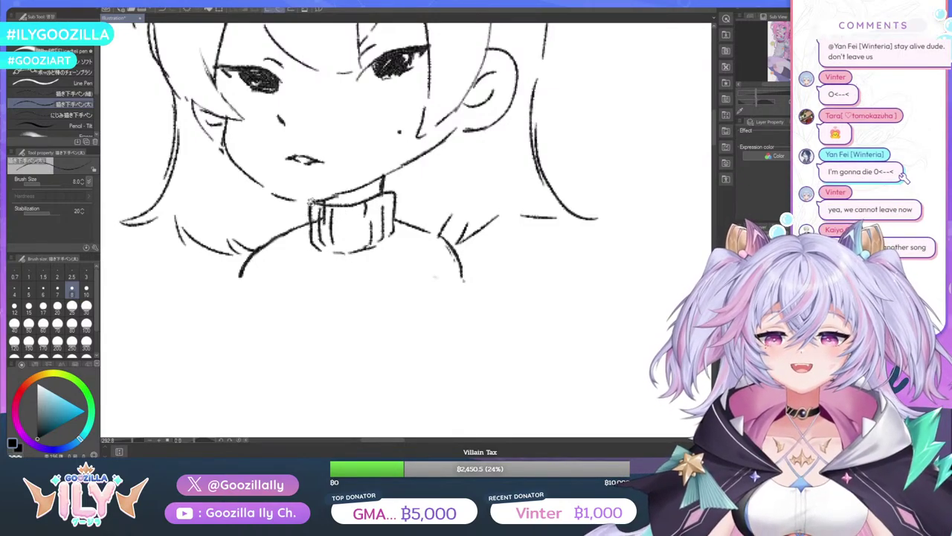
pyautogui.moveTo(384, 187); pyautogui.dragTo(394, 193)
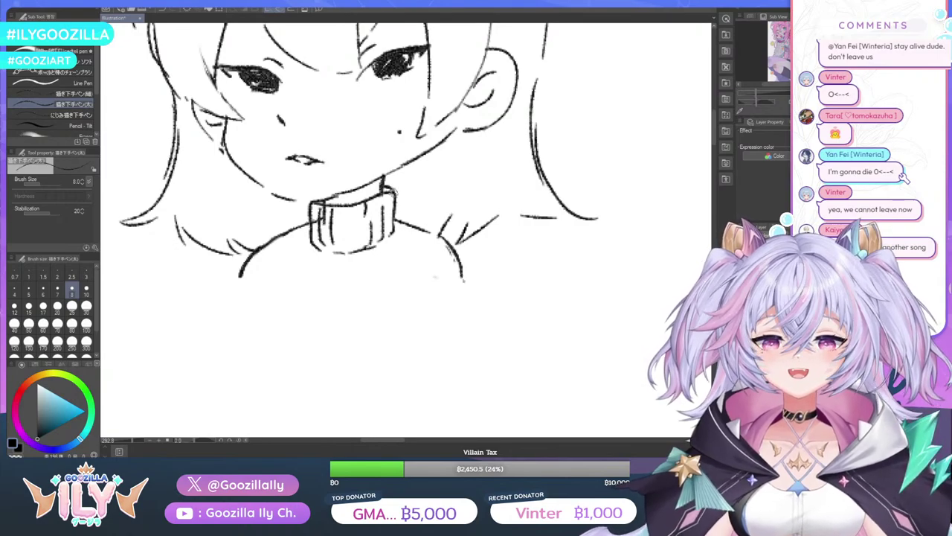
pyautogui.scroll(-2, 357, 262)
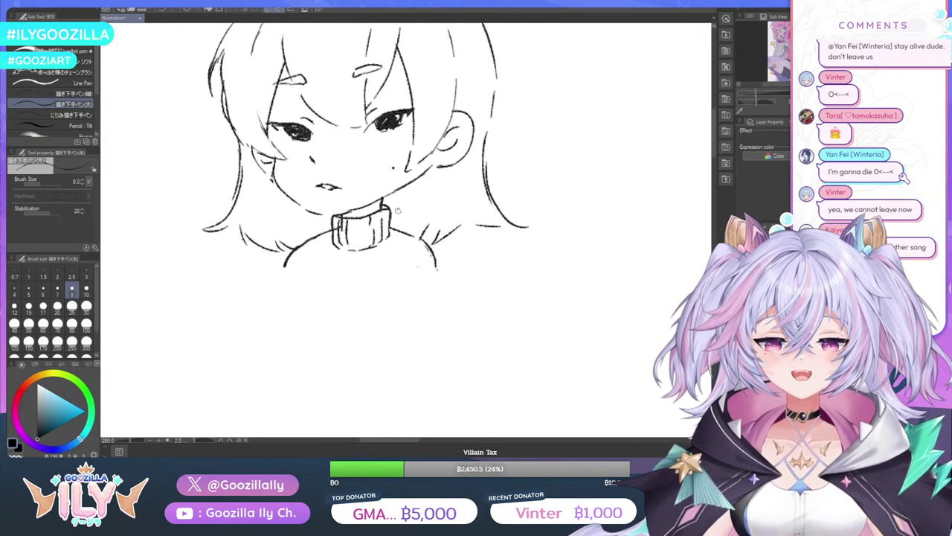
pyautogui.scroll(1, 383, 239)
pyautogui.scroll(-2, 378, 250)
pyautogui.scroll(1, 378, 250)
# Draw the left and right lapel lines down from the collar, meeting in a pointed V
pyautogui.moveTo(392, 225)
pyautogui.mouseDown()
pyautogui.moveTo(375, 276)
pyautogui.moveTo(414, 270)
pyautogui.moveTo(419, 280)
pyautogui.moveTo(377, 279)
pyautogui.moveTo(398, 290)
pyautogui.moveTo(379, 302)
pyautogui.mouseUp()
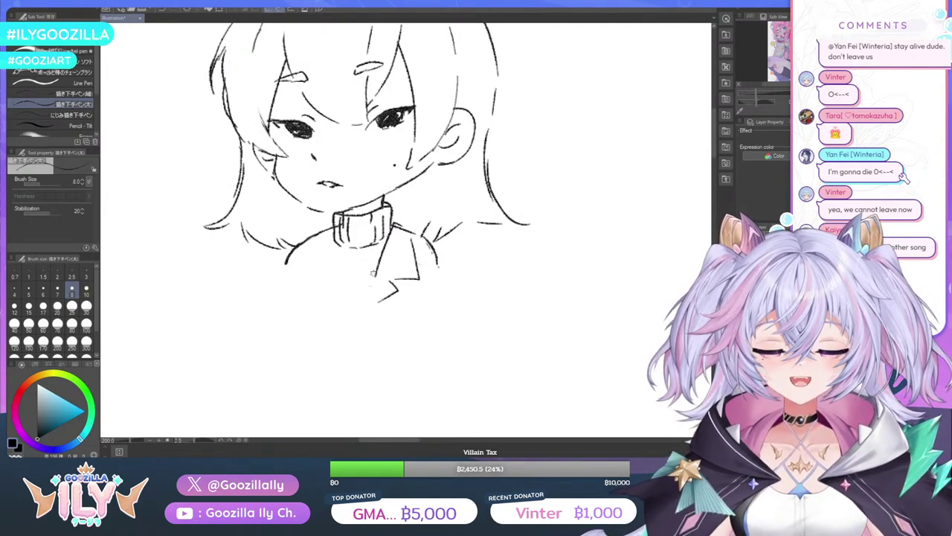
pyautogui.moveTo(333, 225); pyautogui.dragTo(344, 280)
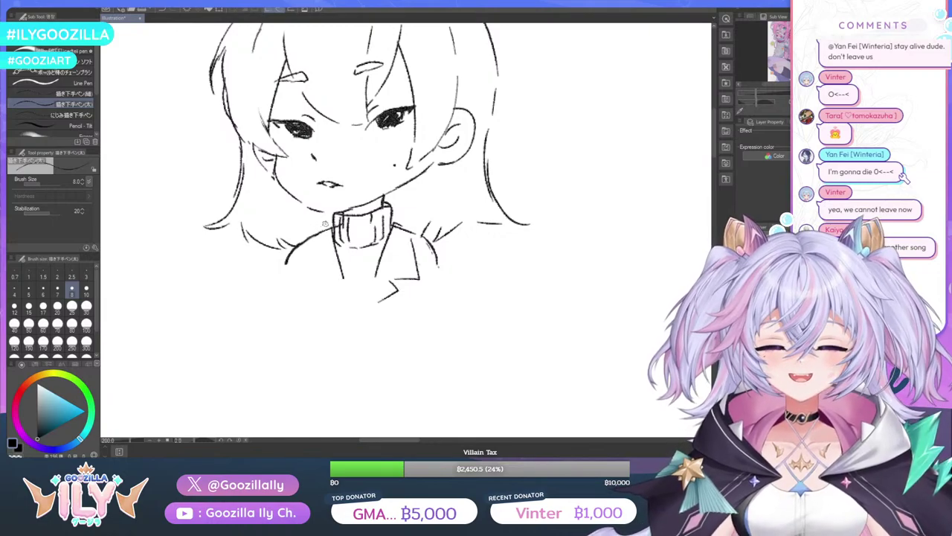
pyautogui.moveTo(317, 229)
pyautogui.mouseDown()
pyautogui.moveTo(299, 286)
pyautogui.moveTo(319, 285)
pyautogui.moveTo(316, 300)
pyautogui.moveTo(341, 309)
pyautogui.moveTo(343, 277)
pyautogui.moveTo(354, 316)
pyautogui.mouseUp()
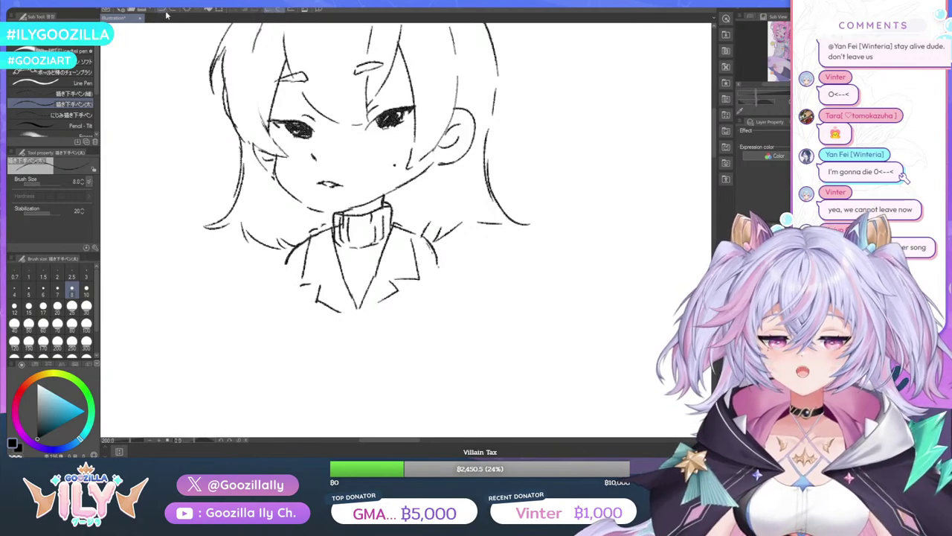
pyautogui.scroll(4, 335, 318)
pyautogui.moveTo(320, 312); pyautogui.dragTo(361, 327)
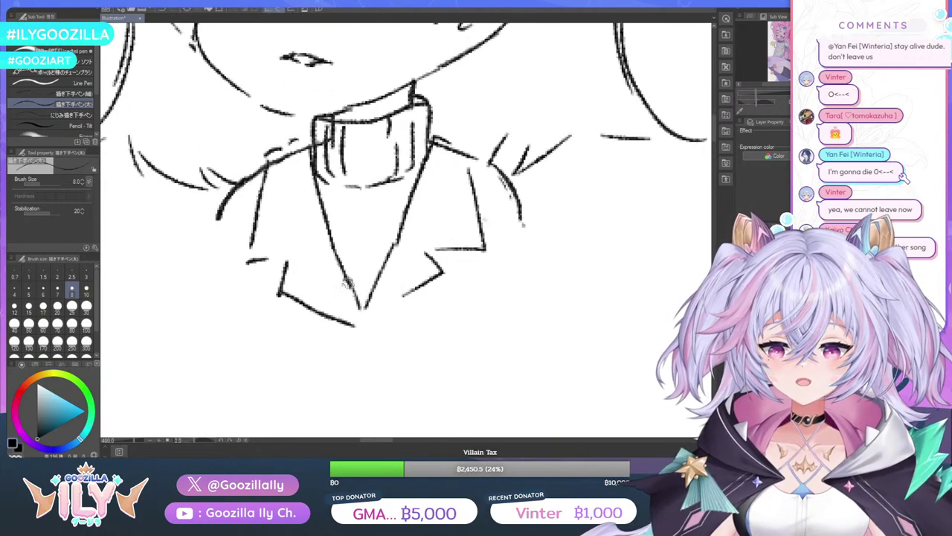
pyautogui.moveTo(344, 275); pyautogui.dragTo(366, 327)
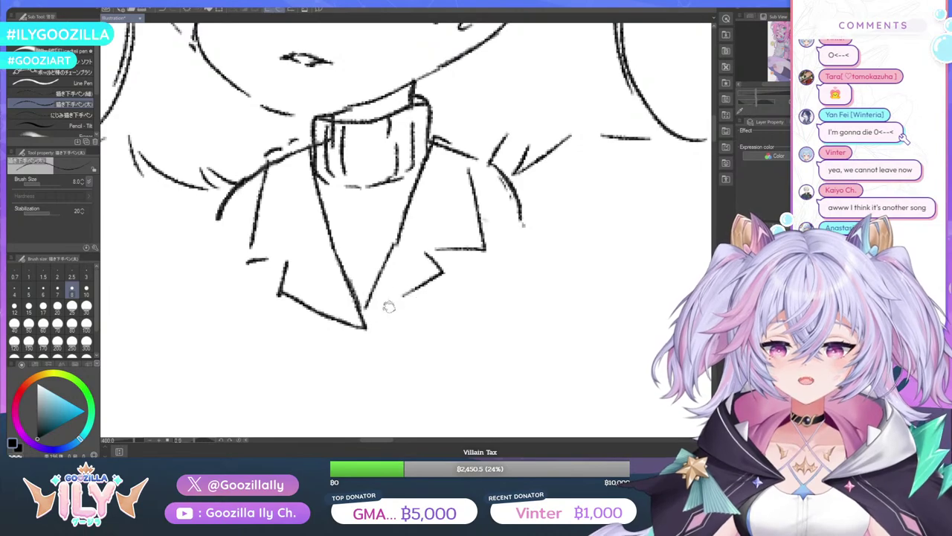
pyautogui.moveTo(420, 287)
pyautogui.mouseDown()
pyautogui.moveTo(365, 327)
pyautogui.moveTo(364, 316)
pyautogui.mouseUp()
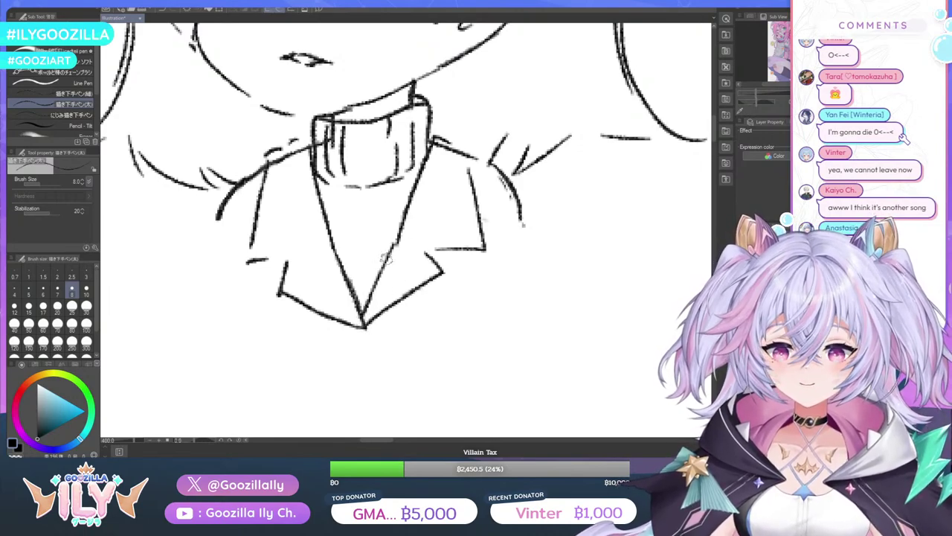
pyautogui.moveTo(401, 228); pyautogui.dragTo(383, 264)
# Draw the jacket's right shoulder line
pyautogui.scroll(-3, 491, 205)
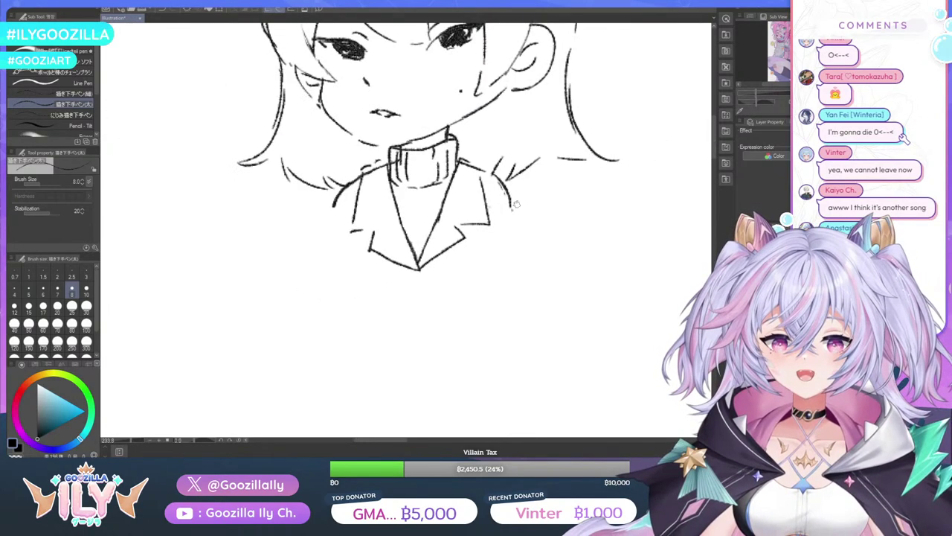
pyautogui.scroll(-2, 491, 208)
pyautogui.scroll(5, 491, 208)
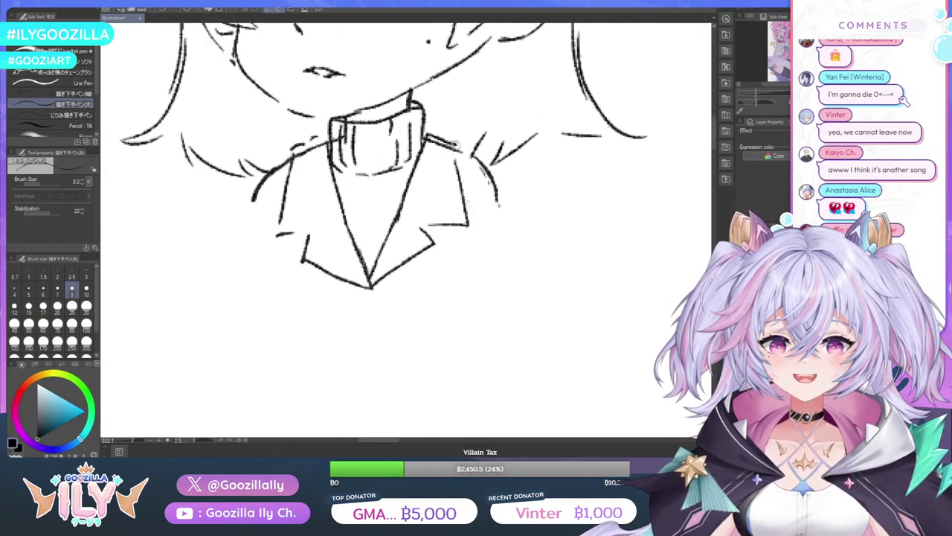
pyautogui.moveTo(432, 137); pyautogui.dragTo(458, 177)
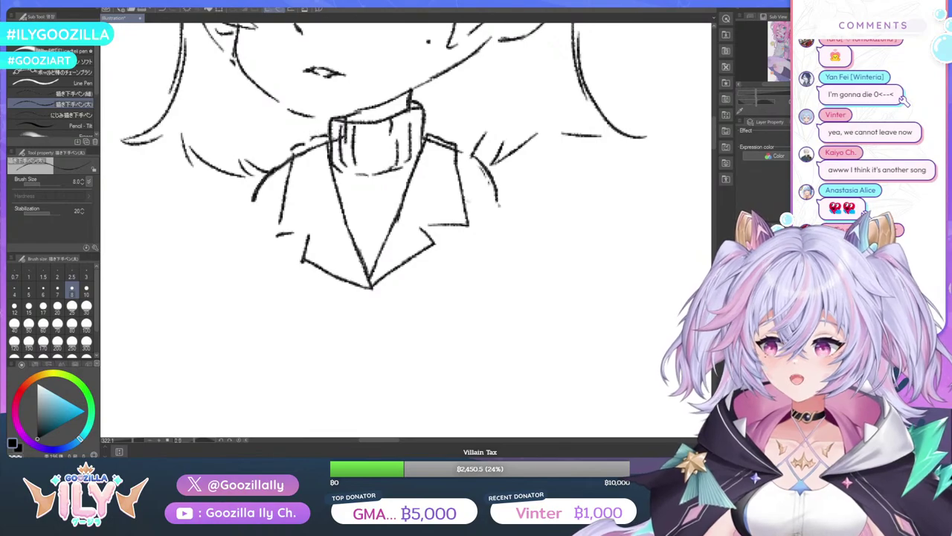
# Erase the stray stroke left of the collar and the doubled right collar line
pyautogui.press('b')
pyautogui.press('e')
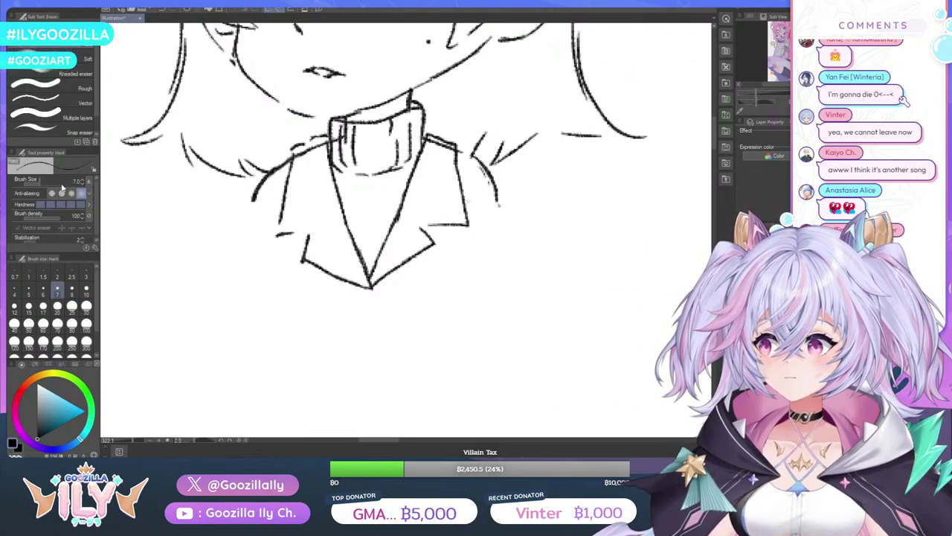
pyautogui.moveTo(306, 151); pyautogui.dragTo(321, 150)
pyautogui.moveTo(428, 151)
pyautogui.mouseDown()
pyautogui.moveTo(431, 143)
pyautogui.moveTo(445, 150)
pyautogui.moveTo(432, 145)
pyautogui.mouseUp()
pyautogui.scroll(-2, 411, 194)
pyautogui.scroll(-5, 408, 221)
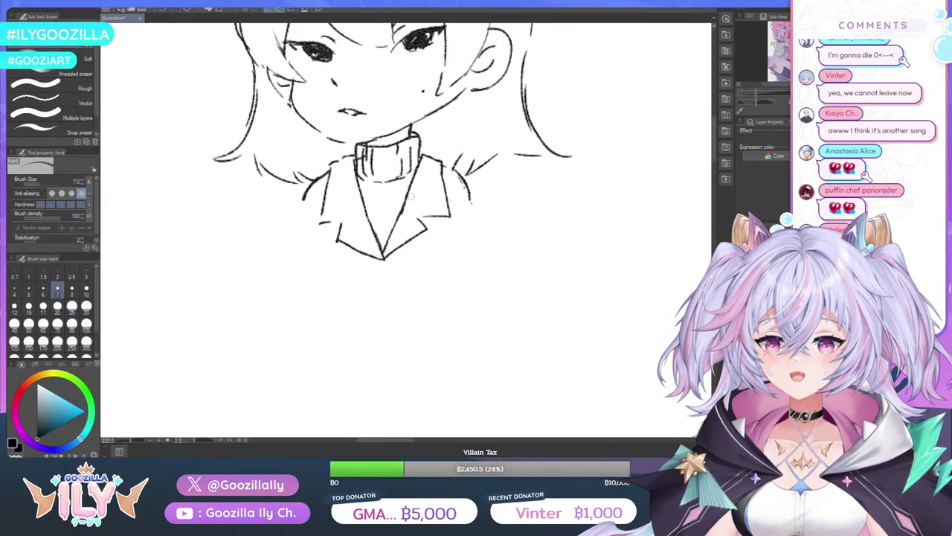
# Draw the coat's left and right sides, centre front line and hem, undoing the misplaced strokes
pyautogui.scroll(3, 424, 97)
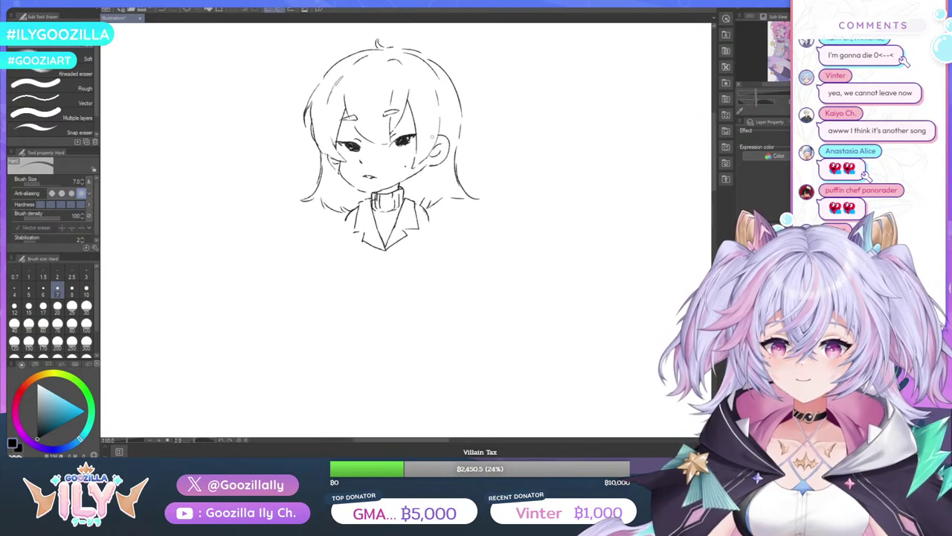
pyautogui.press('p')
pyautogui.scroll(3, 350, 231)
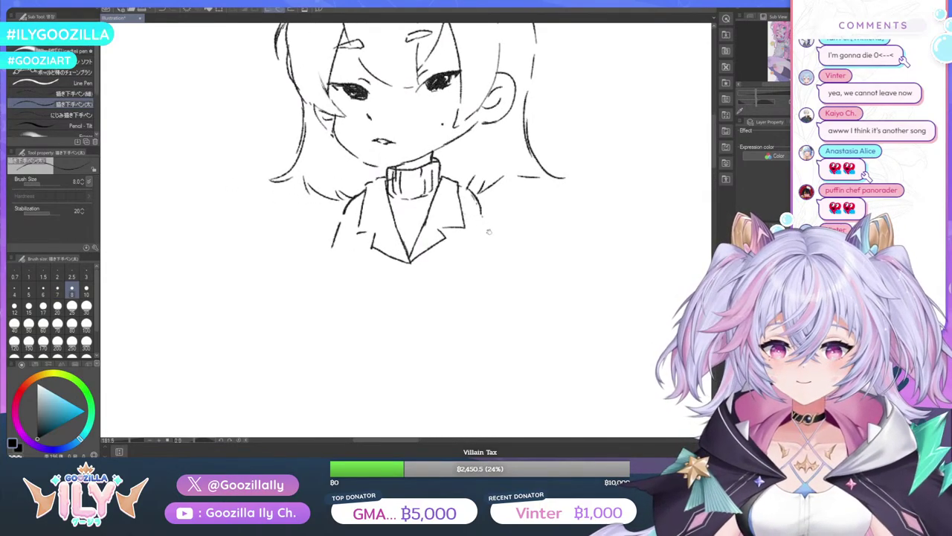
pyautogui.moveTo(487, 227); pyautogui.dragTo(529, 331)
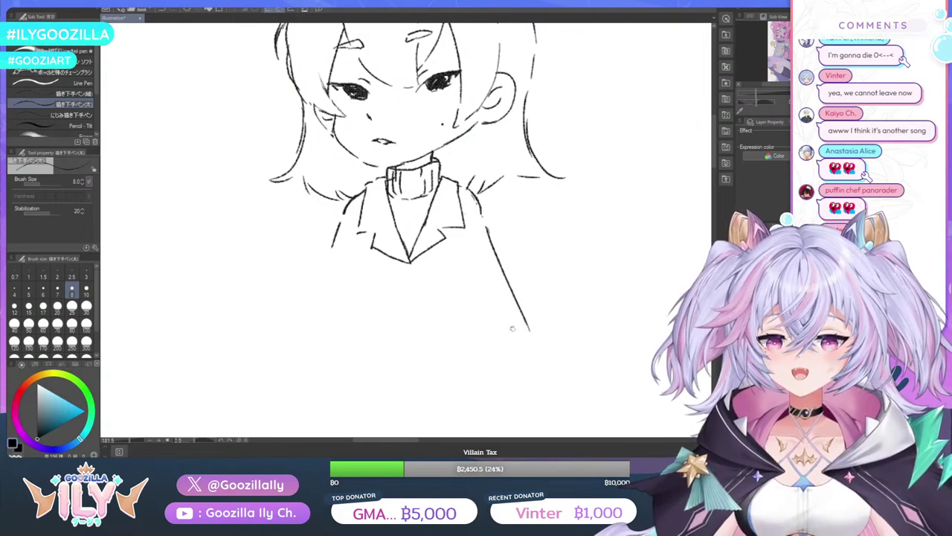
pyautogui.moveTo(466, 232); pyautogui.dragTo(499, 378)
pyautogui.moveTo(355, 244); pyautogui.dragTo(329, 402)
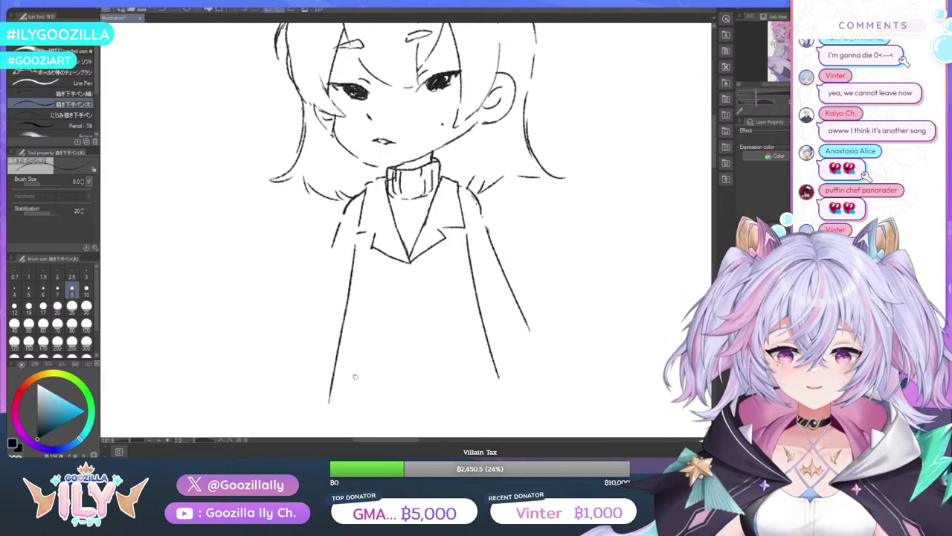
pyautogui.moveTo(410, 276); pyautogui.dragTo(419, 394)
pyautogui.moveTo(498, 376)
pyautogui.mouseDown()
pyautogui.moveTo(508, 405)
pyautogui.moveTo(409, 393)
pyautogui.moveTo(340, 405)
pyautogui.mouseUp()
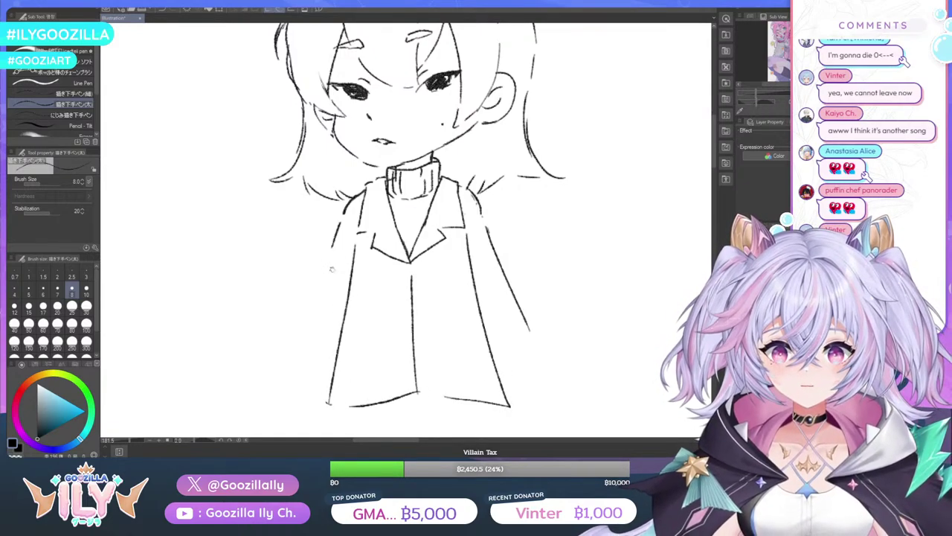
pyautogui.moveTo(328, 259)
pyautogui.mouseDown()
pyautogui.moveTo(280, 363)
pyautogui.moveTo(282, 373)
pyautogui.moveTo(332, 397)
pyautogui.mouseUp()
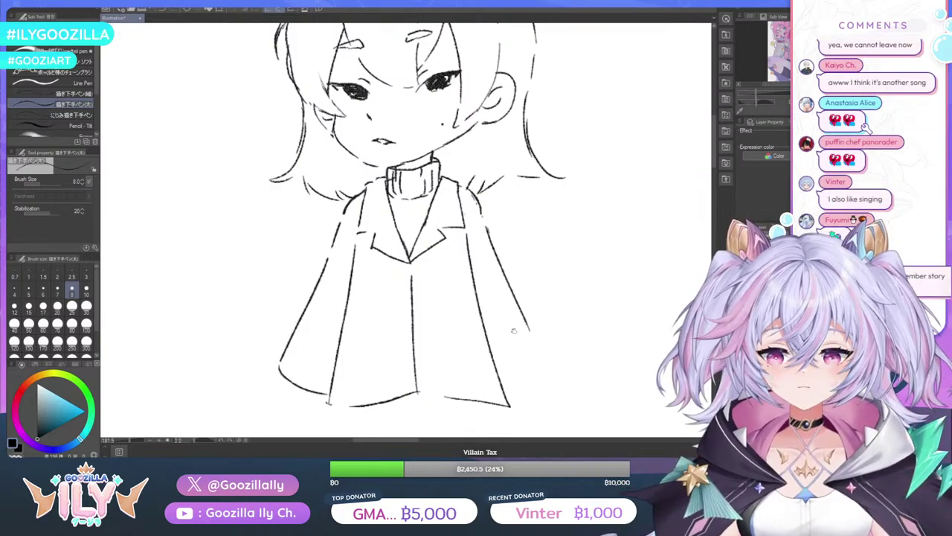
pyautogui.moveTo(533, 342)
pyautogui.mouseDown()
pyautogui.moveTo(551, 371)
pyautogui.moveTo(507, 403)
pyautogui.mouseUp()
pyautogui.scroll(-2, 452, 249)
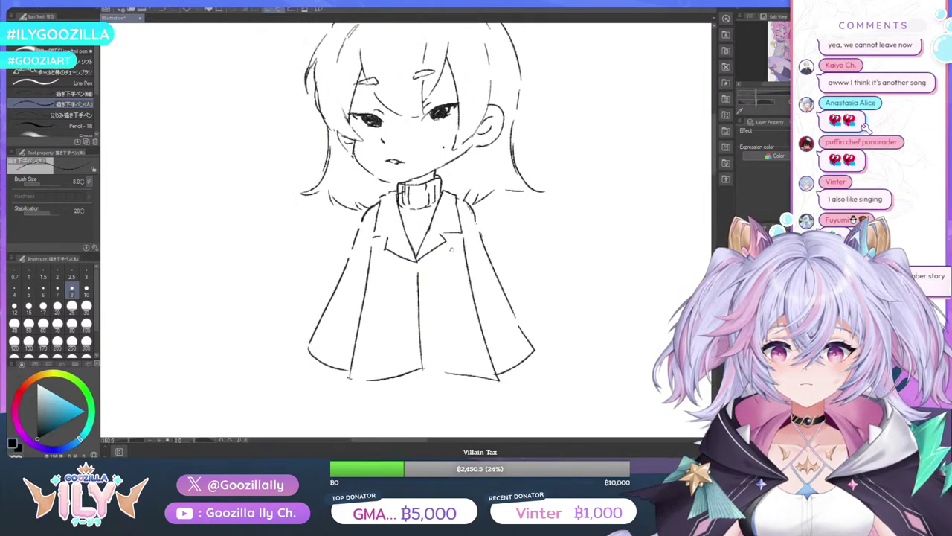
pyautogui.scroll(2, 508, 324)
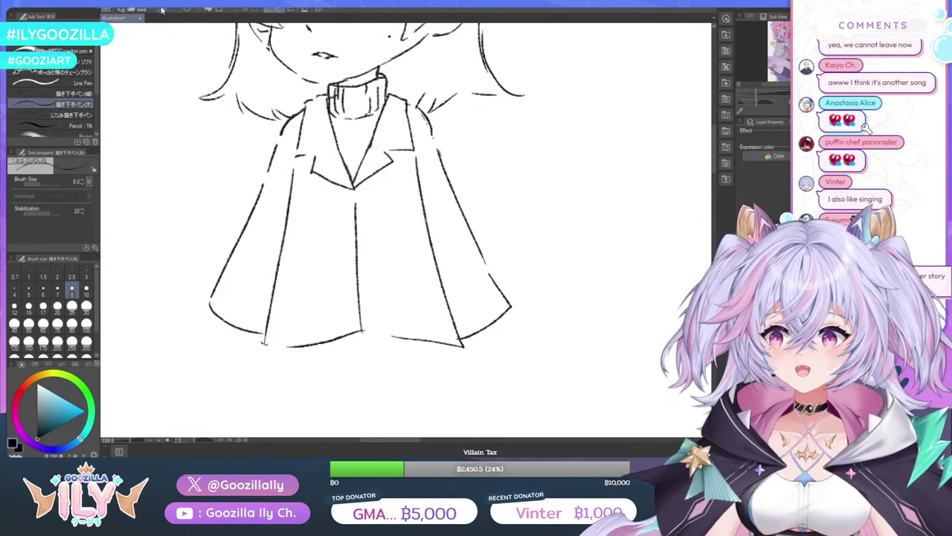
pyautogui.hotkey('ctrl', 'z')
pyautogui.hotkey('ctrl', 'z')
# Draw curved cuff lines on the left and right sleeves
pyautogui.moveTo(490, 277); pyautogui.dragTo(455, 303)
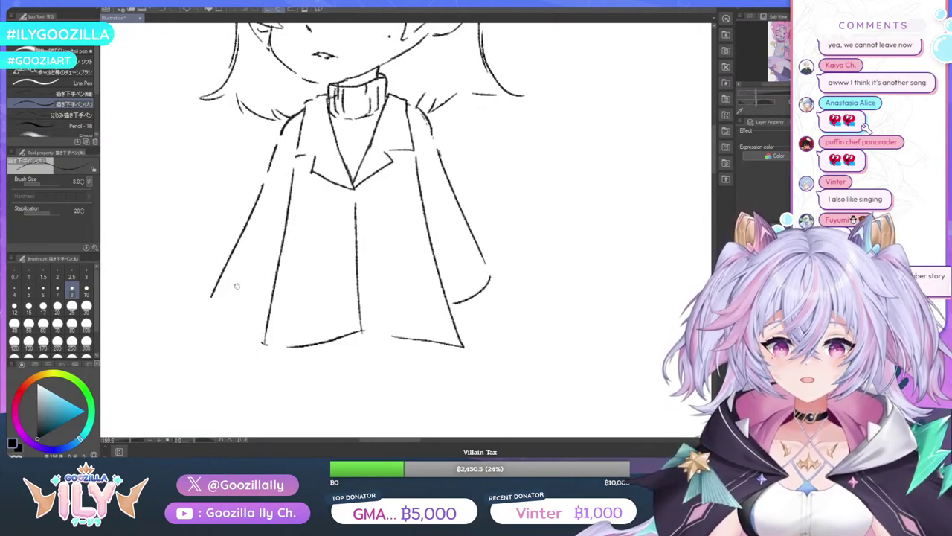
pyautogui.moveTo(213, 283)
pyautogui.mouseDown()
pyautogui.moveTo(265, 313)
pyautogui.moveTo(234, 315)
pyautogui.moveTo(269, 317)
pyautogui.mouseUp()
pyautogui.moveTo(488, 287); pyautogui.dragTo(451, 317)
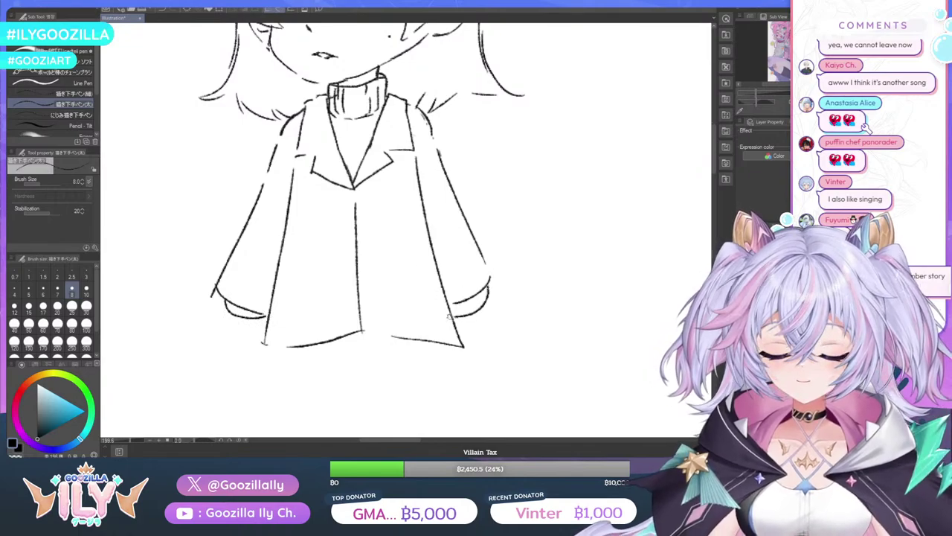
pyautogui.moveTo(489, 250)
pyautogui.mouseDown()
pyautogui.moveTo(466, 270)
pyautogui.moveTo(320, 284)
pyautogui.mouseUp()
pyautogui.scroll(3, 316, 287)
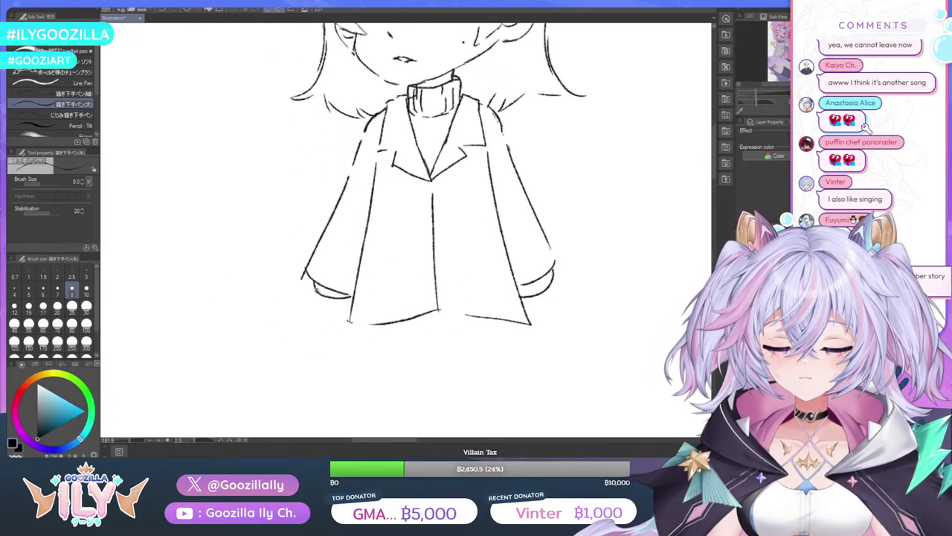
pyautogui.scroll(1, 305, 279)
# Draw two lines inside the V-neck and extend the left lapel's top edge to its corner
pyautogui.press('e')
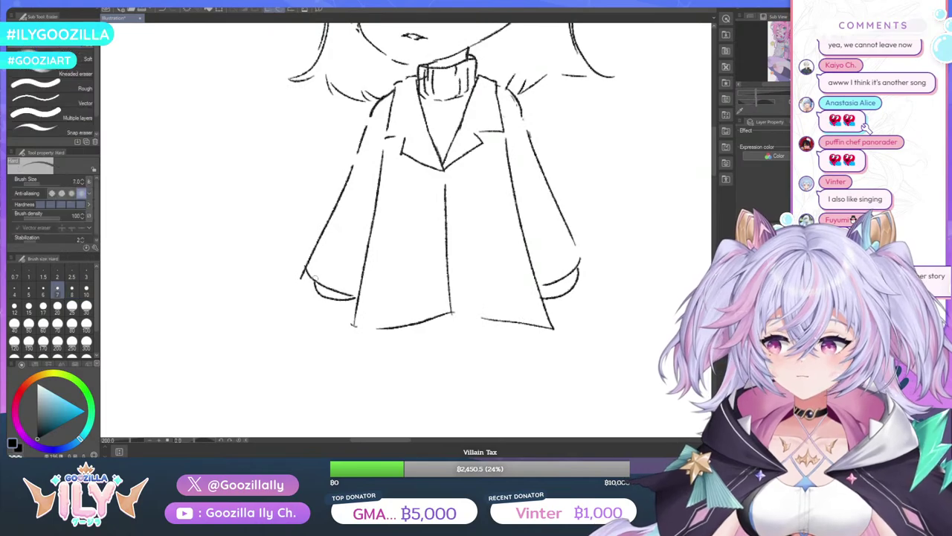
pyautogui.scroll(-3, 304, 272)
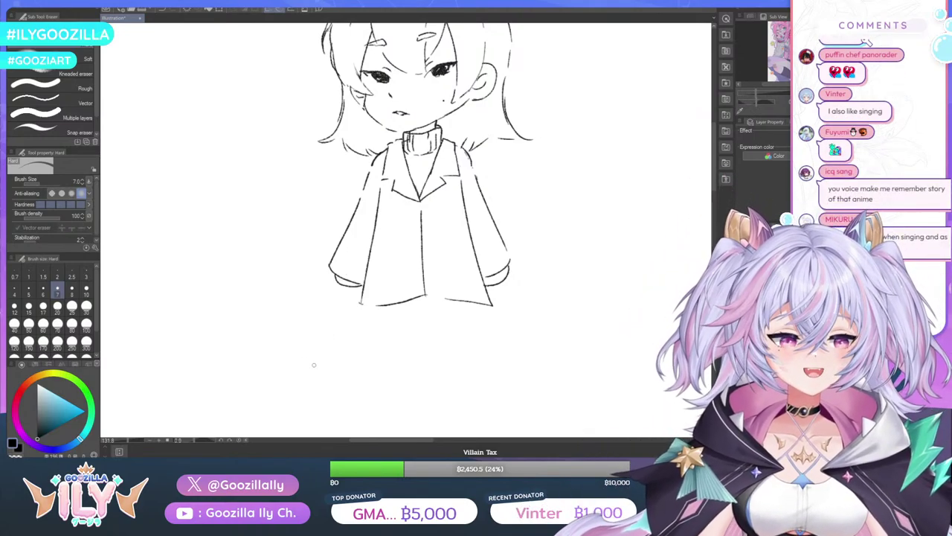
pyautogui.press('p')
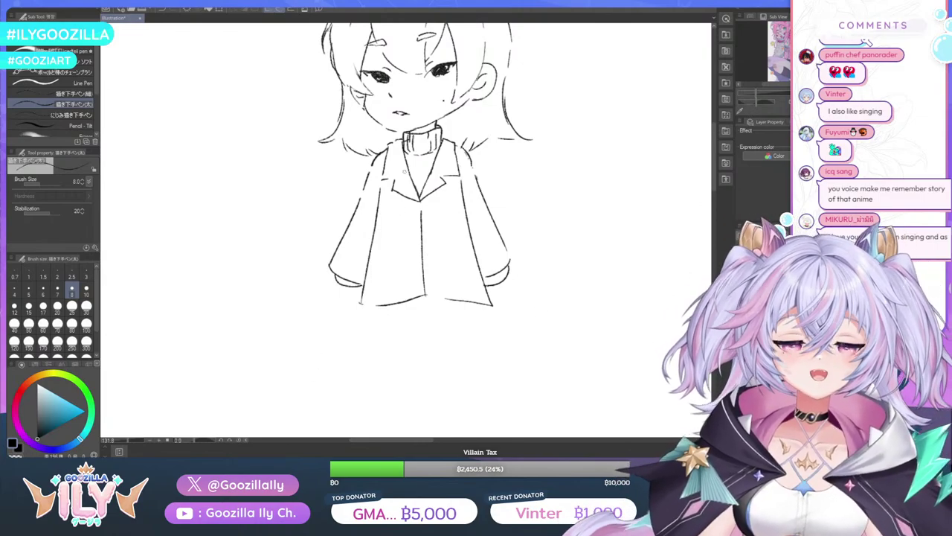
pyautogui.scroll(4, 412, 173)
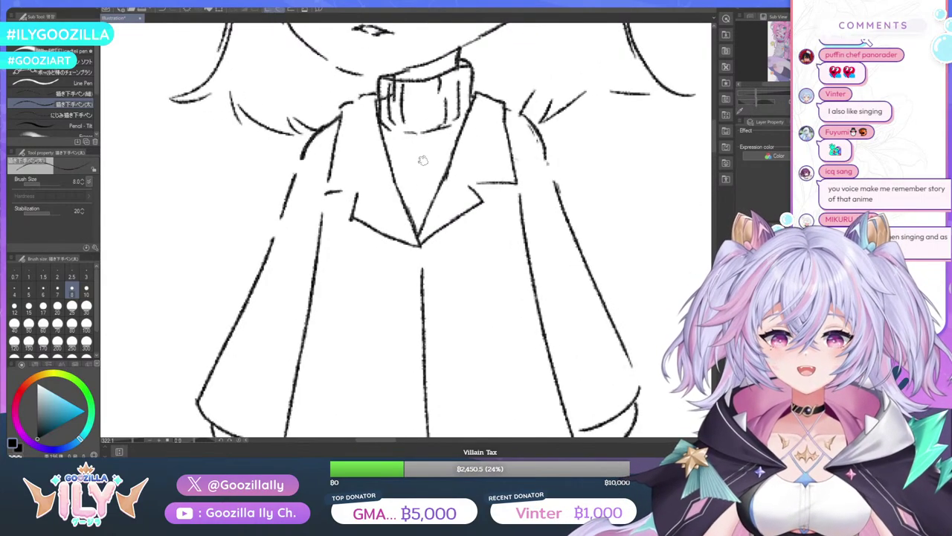
pyautogui.moveTo(430, 128); pyautogui.dragTo(431, 195)
pyautogui.moveTo(403, 142); pyautogui.dragTo(409, 218)
pyautogui.moveTo(334, 193); pyautogui.dragTo(354, 202)
# Redraw the collar's right side as an outer curve, undoing a wrong downward stroke
pyautogui.scroll(-3, 394, 172)
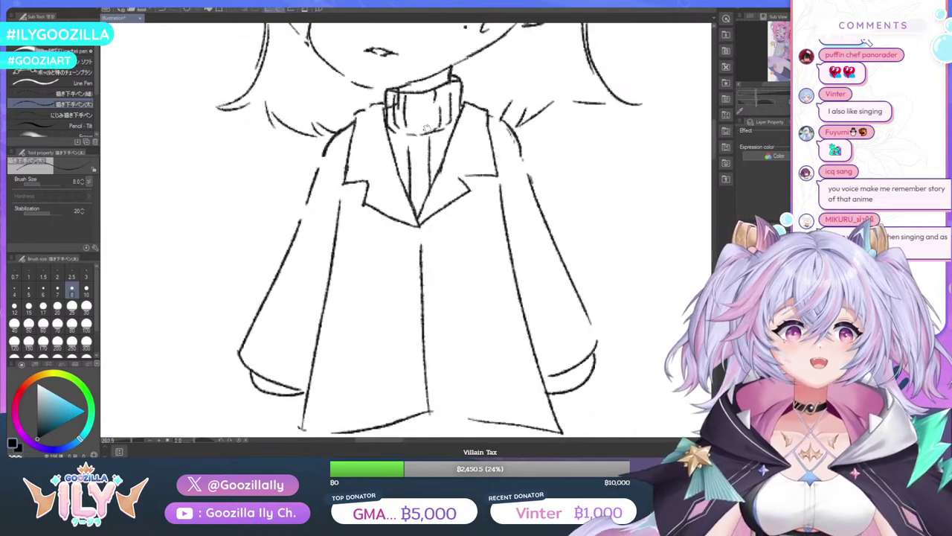
pyautogui.scroll(-3, 459, 138)
pyautogui.scroll(3, 470, 119)
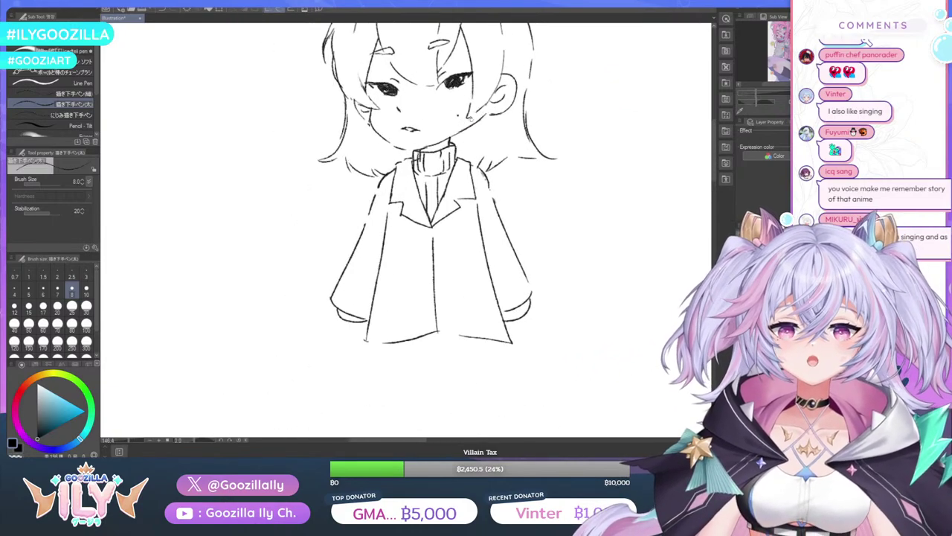
pyautogui.scroll(4, 461, 153)
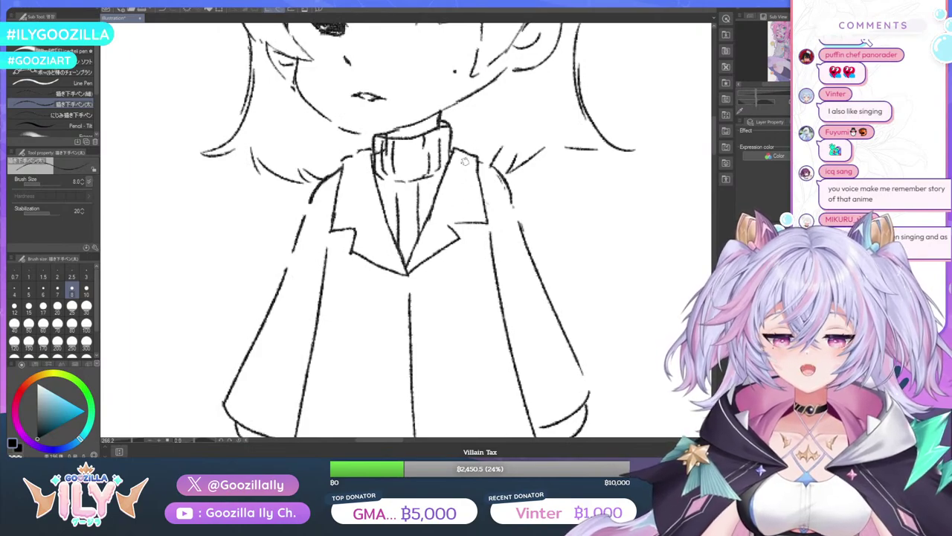
pyautogui.moveTo(470, 153)
pyautogui.mouseDown()
pyautogui.moveTo(466, 112)
pyautogui.moveTo(396, 131)
pyautogui.moveTo(341, 130)
pyautogui.moveTo(343, 178)
pyautogui.moveTo(374, 202)
pyautogui.moveTo(443, 191)
pyautogui.moveTo(468, 164)
pyautogui.moveTo(445, 118)
pyautogui.moveTo(449, 169)
pyautogui.mouseUp()
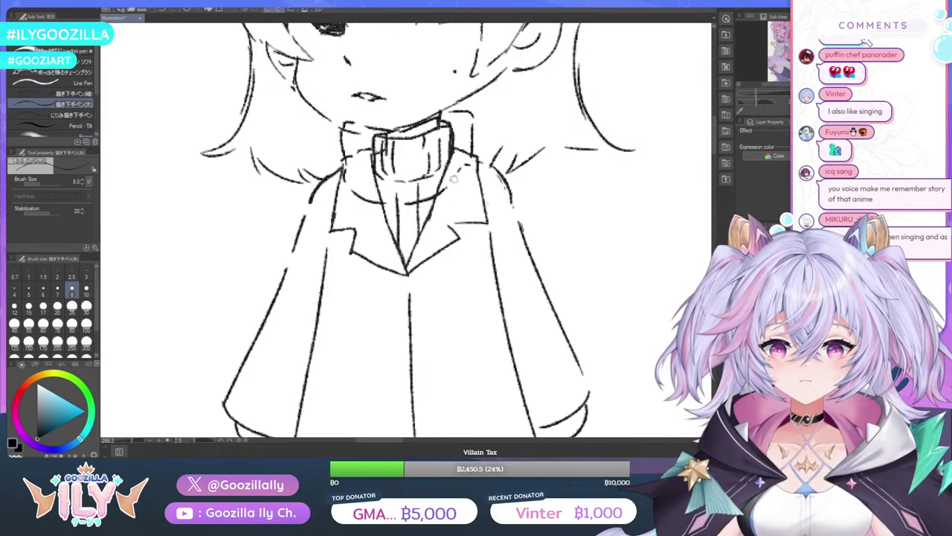
pyautogui.moveTo(472, 117); pyautogui.dragTo(488, 237)
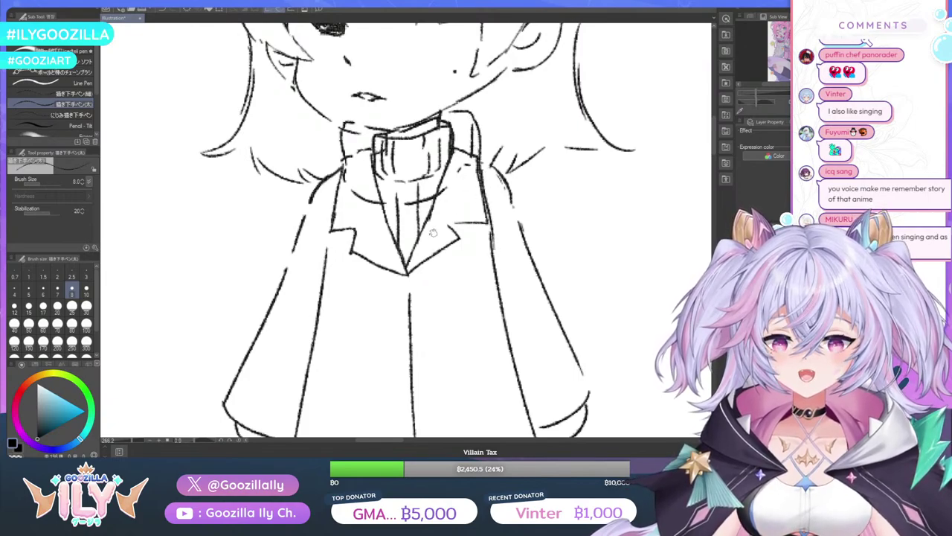
pyautogui.hotkey('ctrl', 'z')
pyautogui.hotkey('ctrl', 'z')
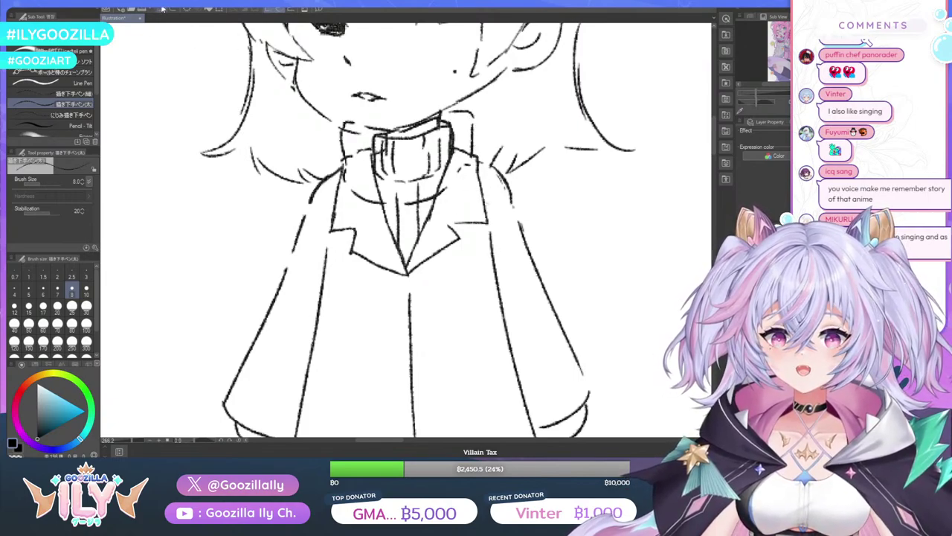
pyautogui.moveTo(472, 113)
pyautogui.mouseDown()
pyautogui.moveTo(485, 125)
pyautogui.moveTo(479, 165)
pyautogui.moveTo(438, 192)
pyautogui.mouseUp()
# Draw lines down the coat's right side and centre, plus a fold stroke near the centre
pyautogui.moveTo(449, 158)
pyautogui.mouseDown()
pyautogui.moveTo(407, 204)
pyautogui.moveTo(454, 202)
pyautogui.moveTo(460, 211)
pyautogui.moveTo(500, 392)
pyautogui.mouseUp()
pyautogui.scroll(-3, 439, 212)
pyautogui.moveTo(429, 205); pyautogui.dragTo(413, 341)
pyautogui.moveTo(483, 324)
pyautogui.mouseDown()
pyautogui.moveTo(460, 340)
pyautogui.moveTo(412, 349)
pyautogui.mouseUp()
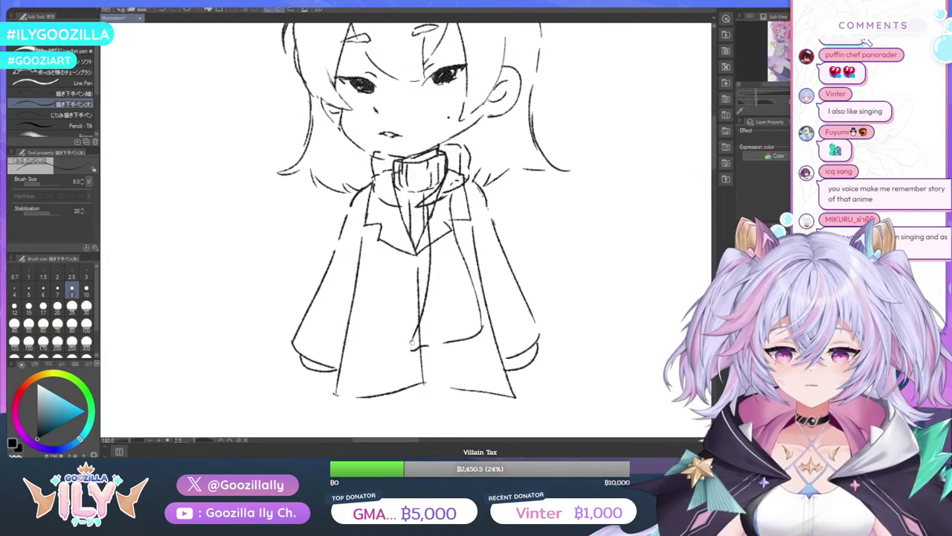
pyautogui.scroll(-1, 433, 262)
pyautogui.scroll(3, 417, 178)
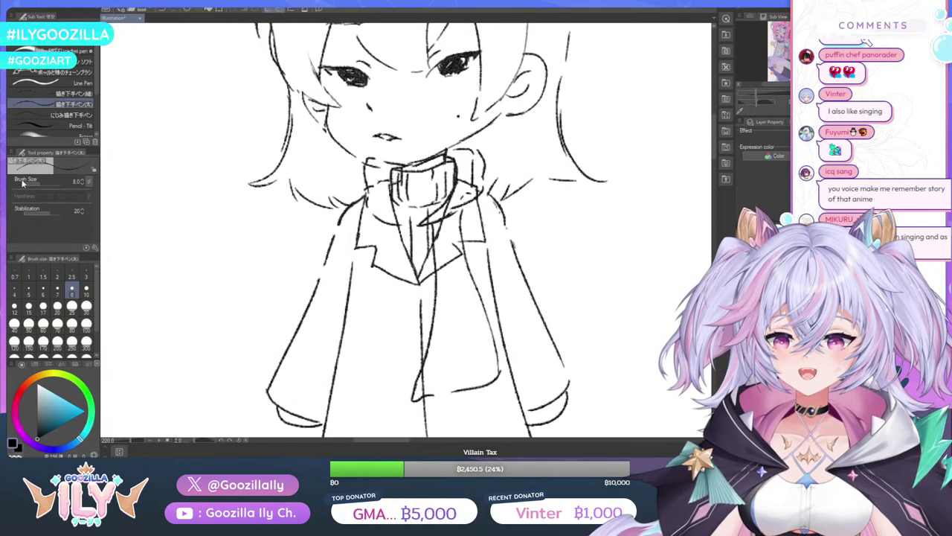
# Erase the old collar strokes with the Hard eraser enlarged to size 17
pyautogui.press('e')
pyautogui.moveTo(382, 167)
pyautogui.mouseDown()
pyautogui.moveTo(372, 166)
pyautogui.moveTo(416, 171)
pyautogui.mouseUp()
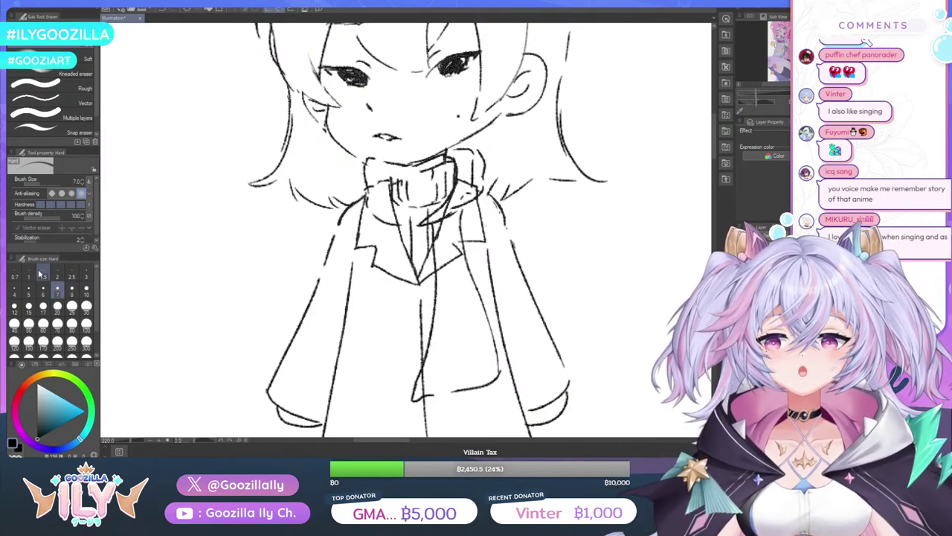
pyautogui.click(43, 306)
pyautogui.moveTo(402, 192)
pyautogui.mouseDown()
pyautogui.moveTo(453, 158)
pyautogui.moveTo(451, 166)
pyautogui.moveTo(471, 165)
pyautogui.moveTo(453, 194)
pyautogui.moveTo(377, 201)
pyautogui.moveTo(422, 214)
pyautogui.moveTo(438, 210)
pyautogui.moveTo(442, 193)
pyautogui.moveTo(380, 181)
pyautogui.mouseUp()
pyautogui.scroll(-5, 475, 173)
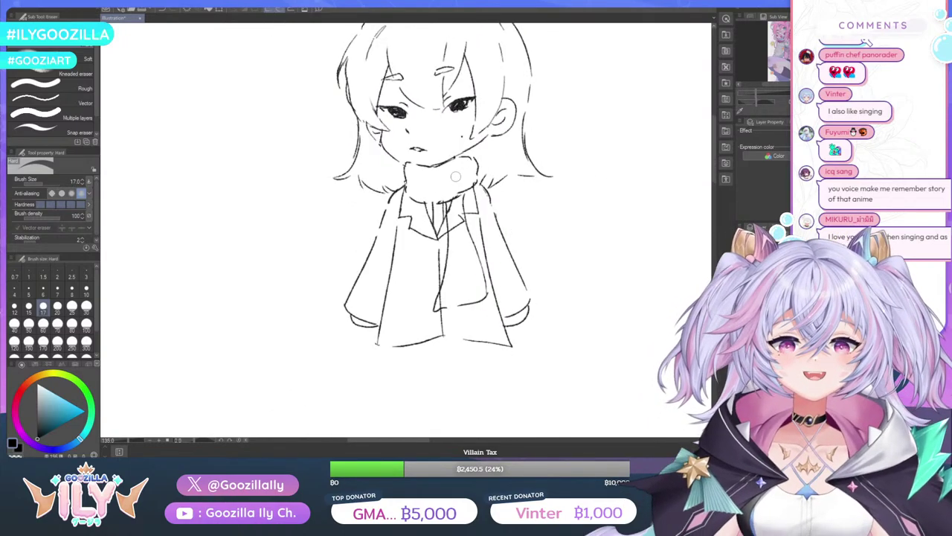
pyautogui.press('p')
pyautogui.scroll(5, 467, 156)
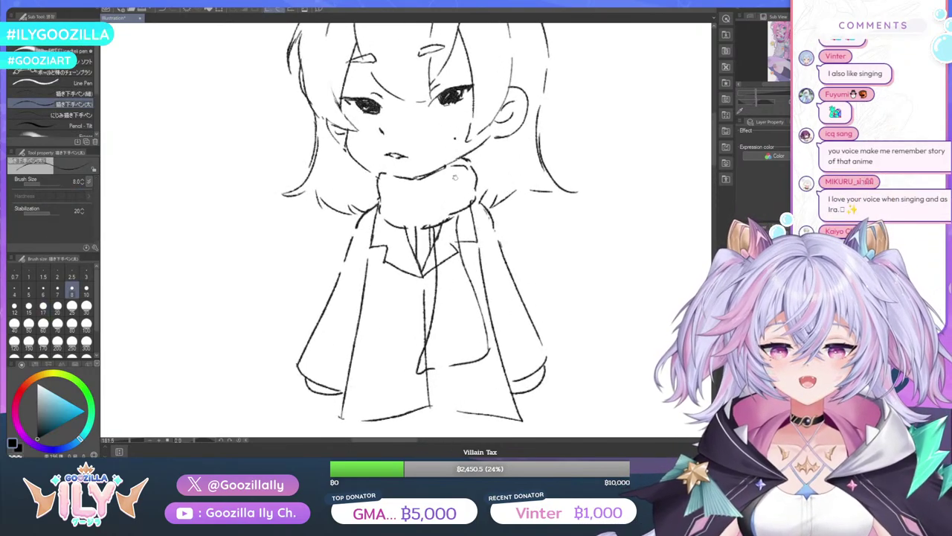
# Draw the scarf's left and right edges and two vertical ribbing lines
pyautogui.moveTo(472, 171); pyautogui.dragTo(452, 214)
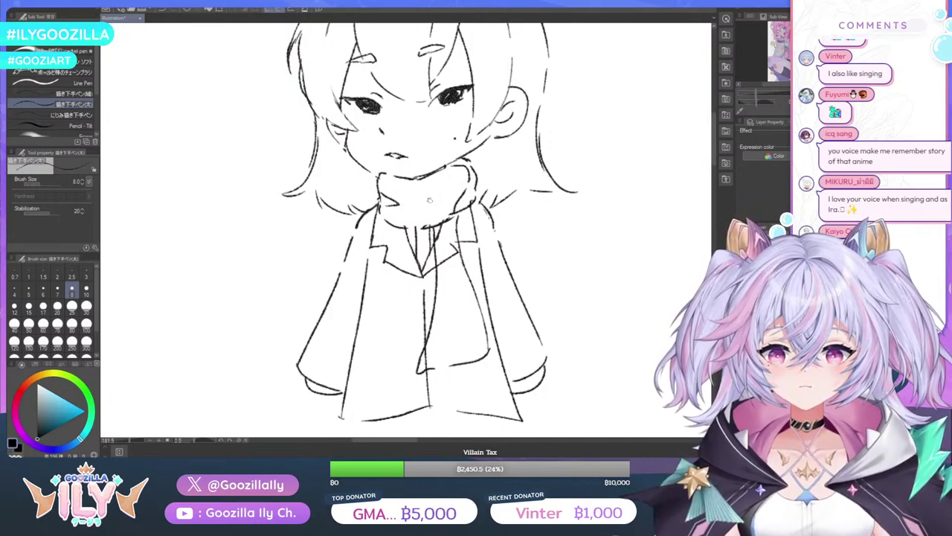
pyautogui.moveTo(393, 181); pyautogui.dragTo(400, 223)
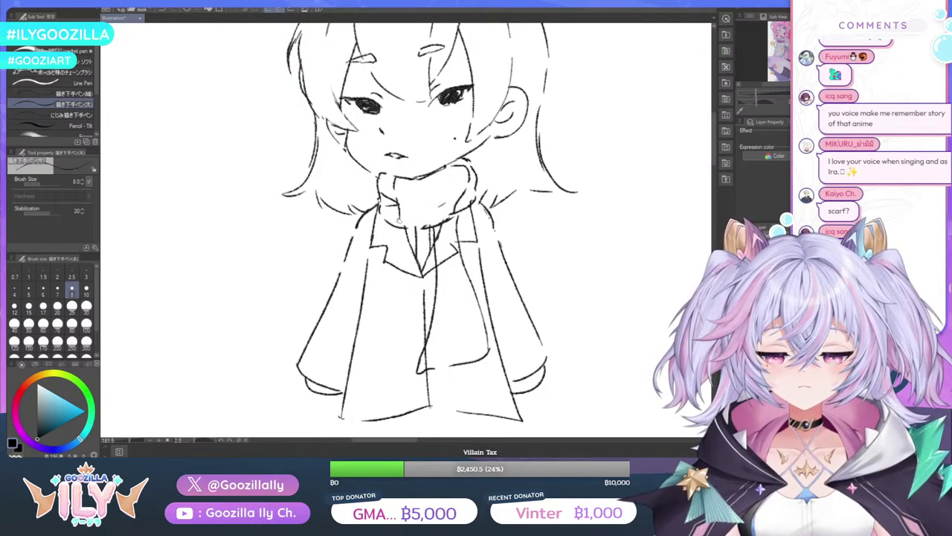
pyautogui.moveTo(421, 188); pyautogui.dragTo(425, 221)
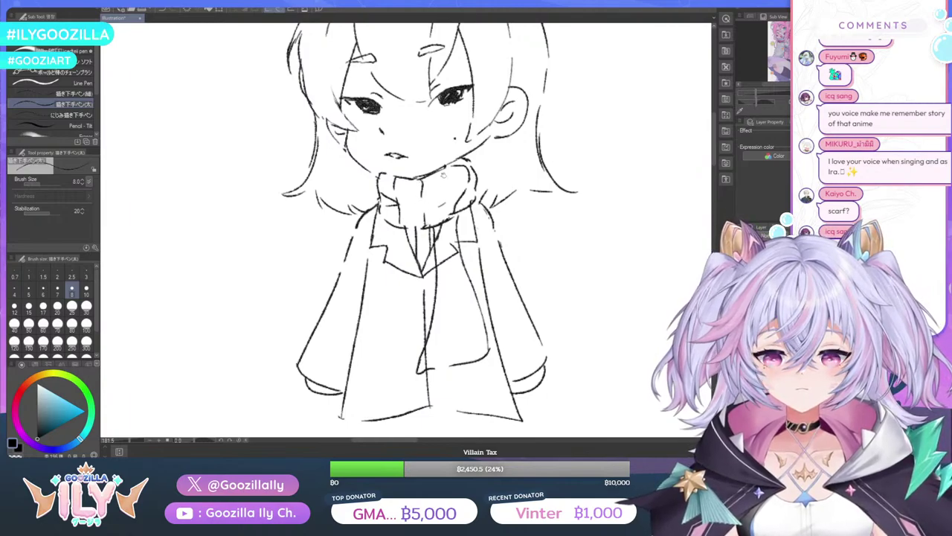
pyautogui.moveTo(450, 175); pyautogui.dragTo(449, 214)
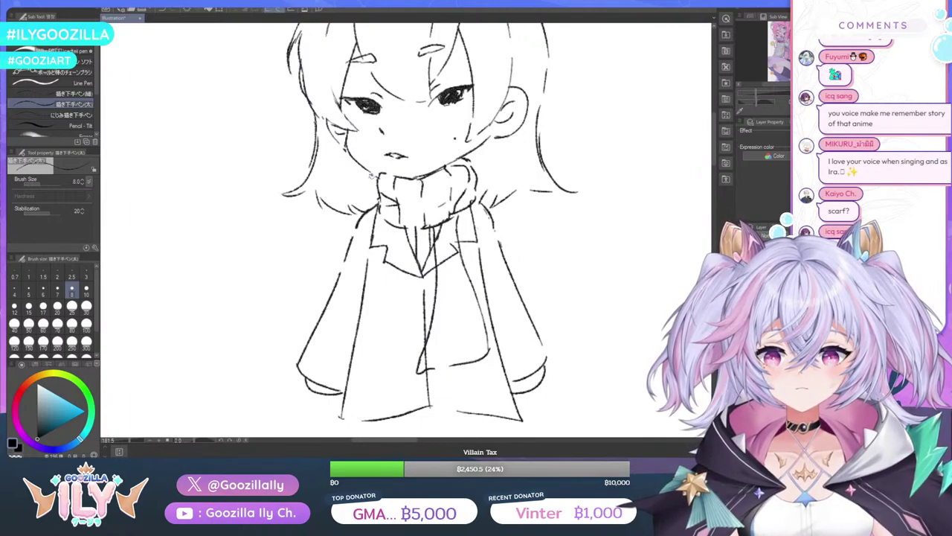
pyautogui.moveTo(370, 175); pyautogui.dragTo(379, 201)
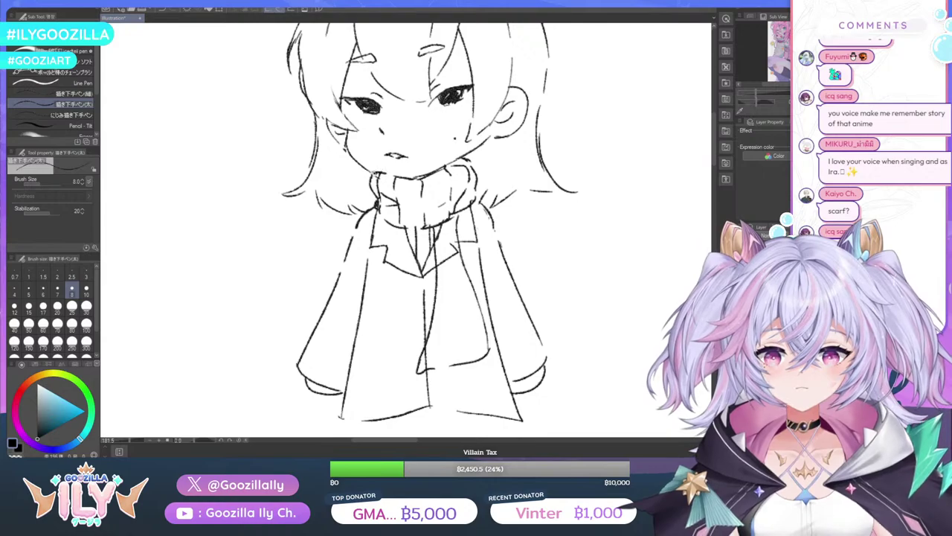
pyautogui.scroll(-4, 416, 186)
pyautogui.scroll(2, 452, 203)
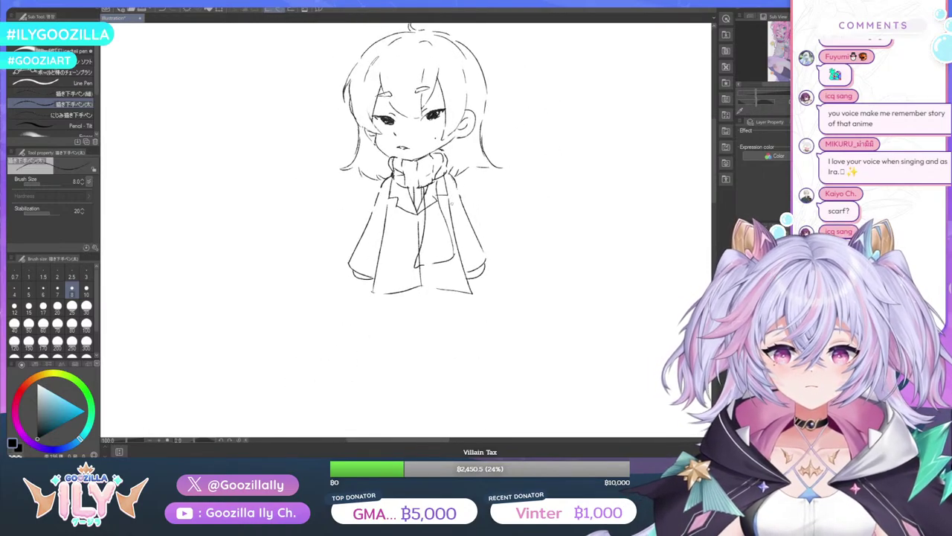
# Draw the scarf's right edge down over the coat, replacing an undone collar stroke
pyautogui.press('e')
pyautogui.scroll(2, 422, 200)
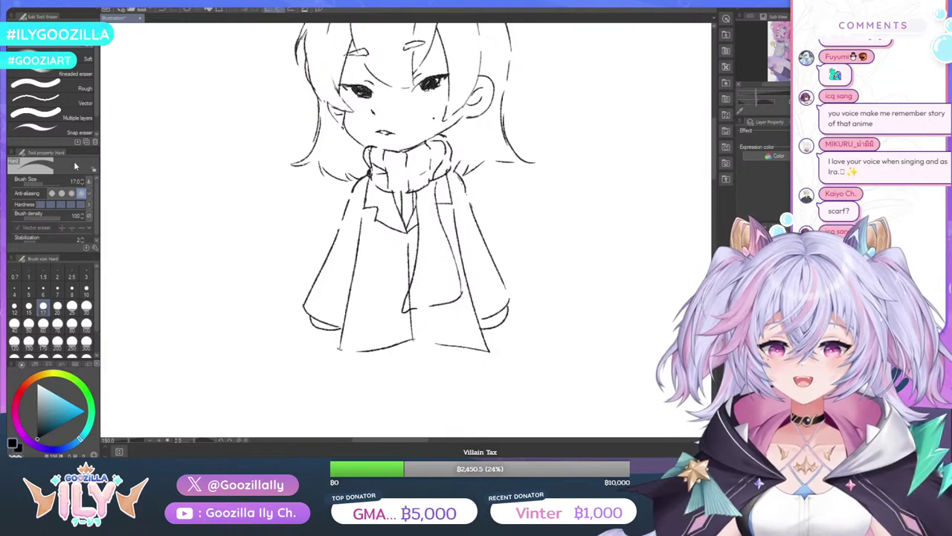
pyautogui.press('p')
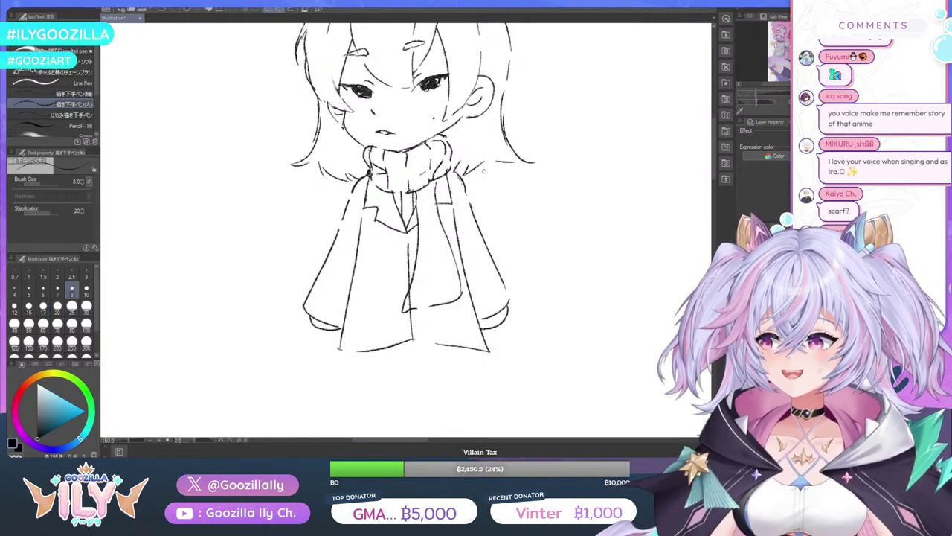
pyautogui.scroll(2, 468, 172)
pyautogui.moveTo(427, 179); pyautogui.dragTo(436, 269)
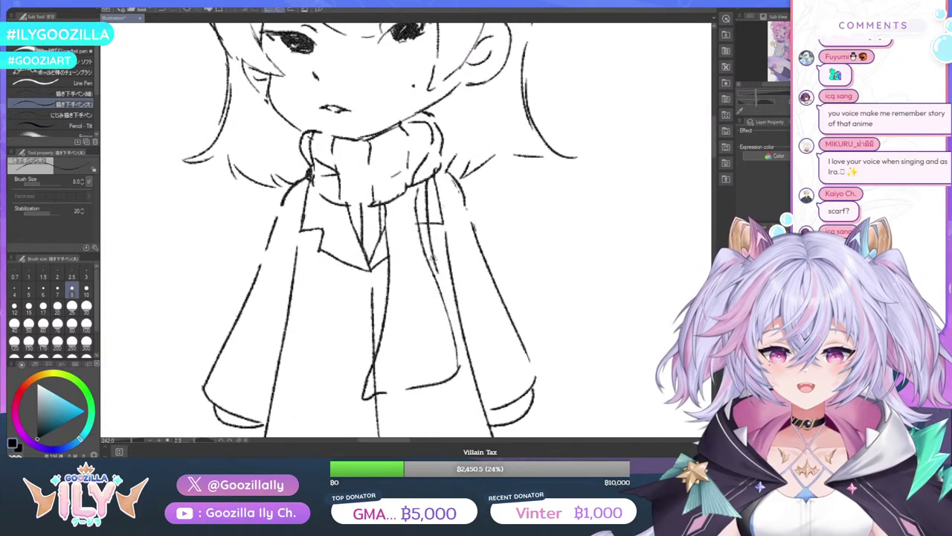
pyautogui.click(163, 11)
pyautogui.moveTo(427, 176); pyautogui.dragTo(447, 299)
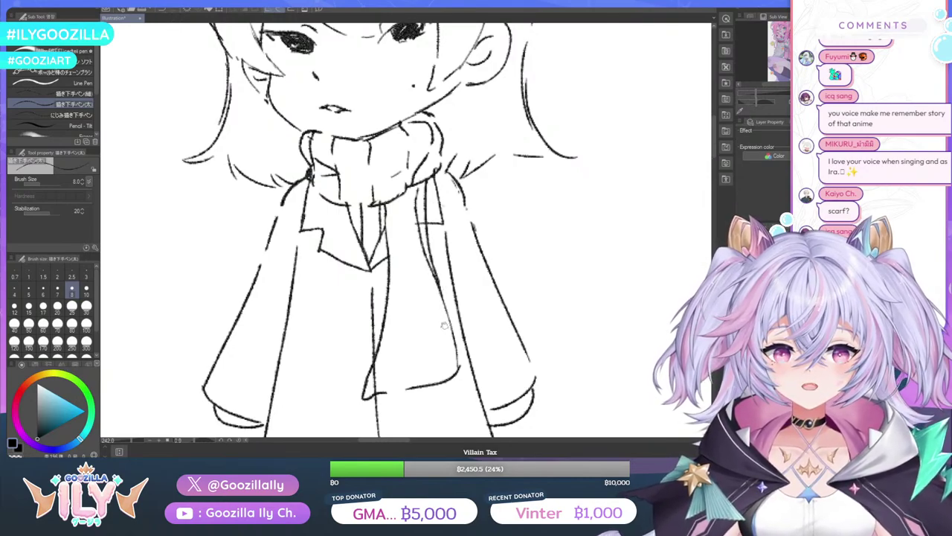
pyautogui.scroll(-4, 464, 285)
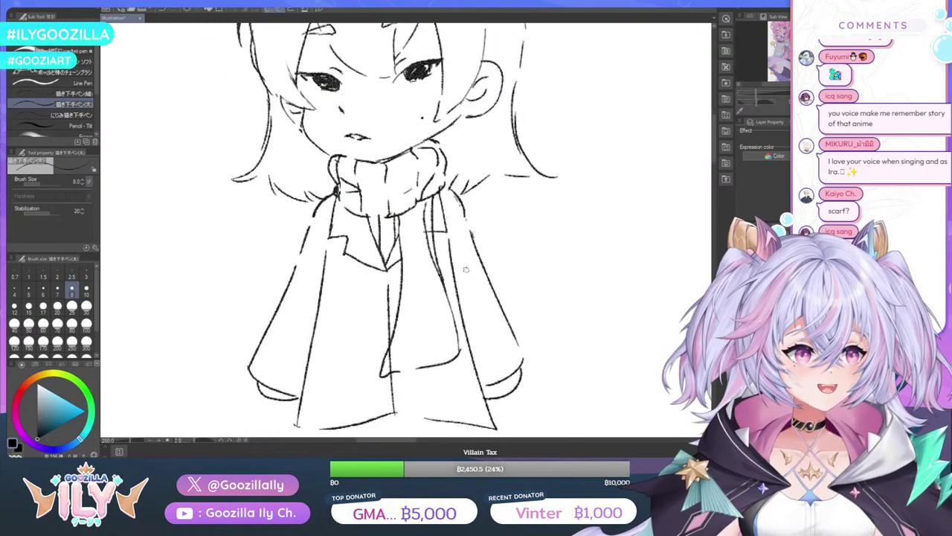
pyautogui.scroll(1, 440, 247)
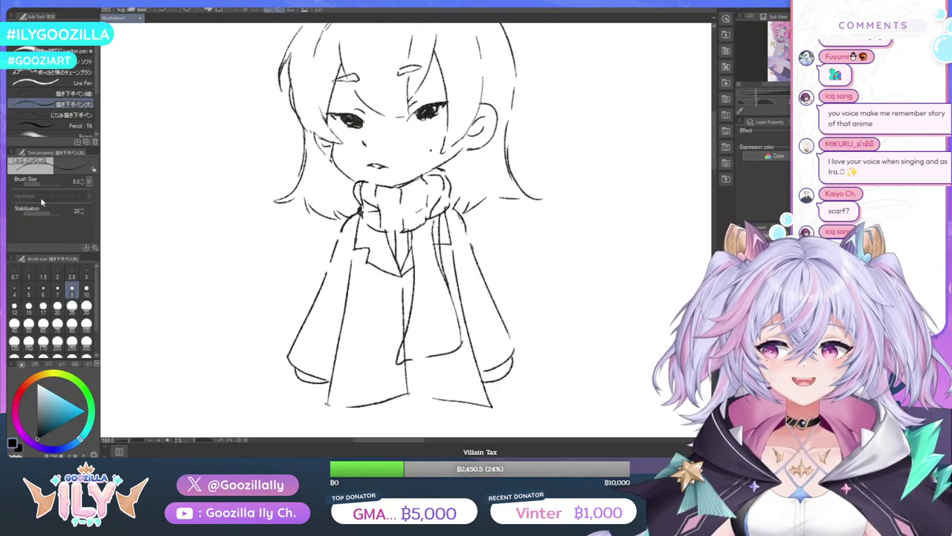
# Undo the stroke beside the tie and redraw a line along its right edge, then zoom out
pyautogui.press('e')
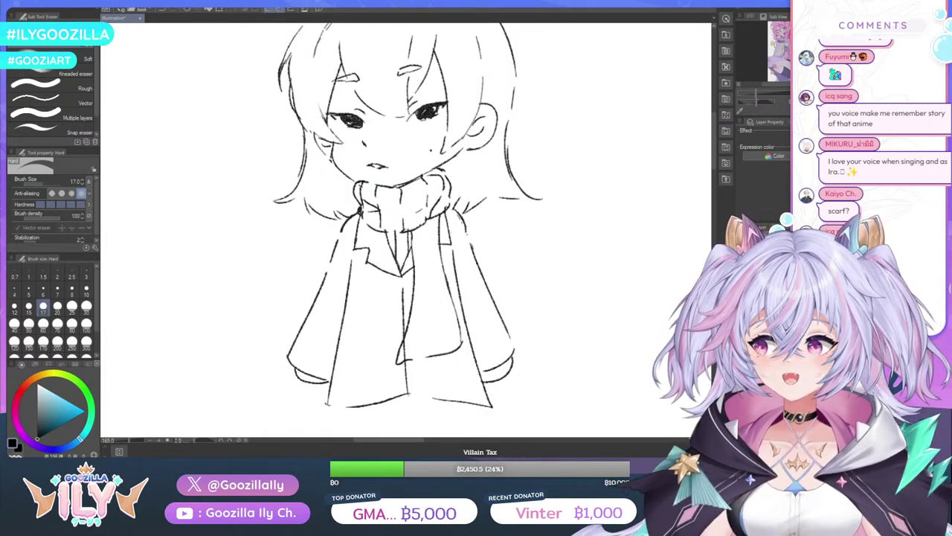
pyautogui.press('p')
pyautogui.scroll(-1, 381, 260)
pyautogui.scroll(4, 407, 237)
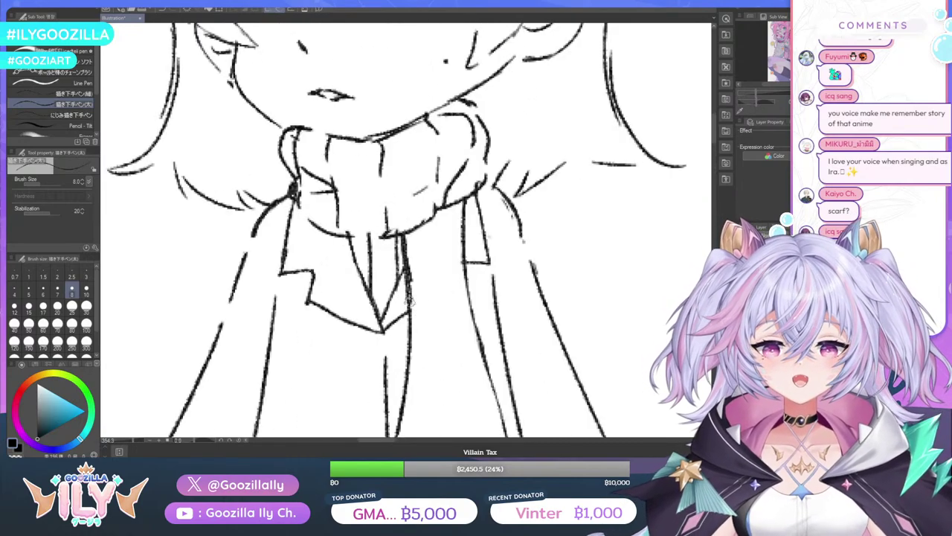
pyautogui.click(161, 9)
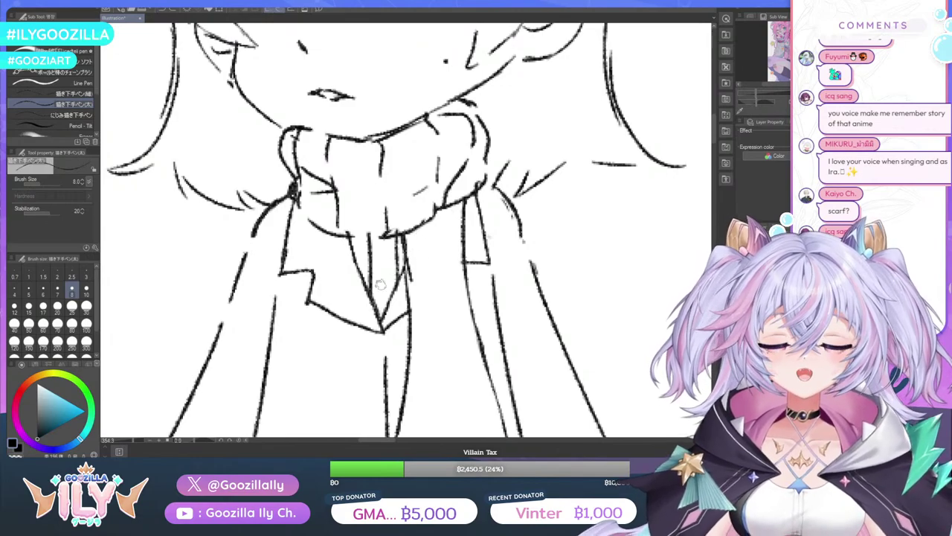
pyautogui.moveTo(409, 240); pyautogui.dragTo(409, 294)
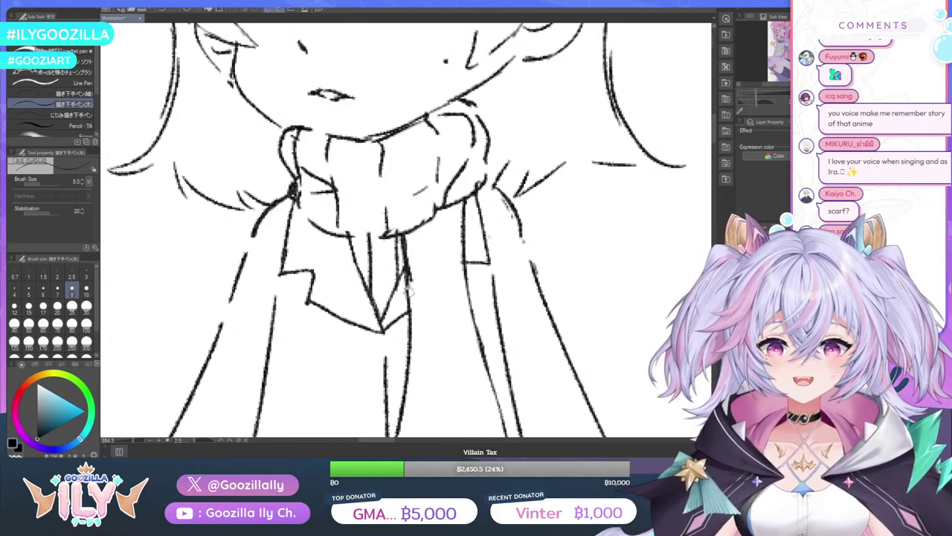
pyautogui.scroll(-5, 449, 237)
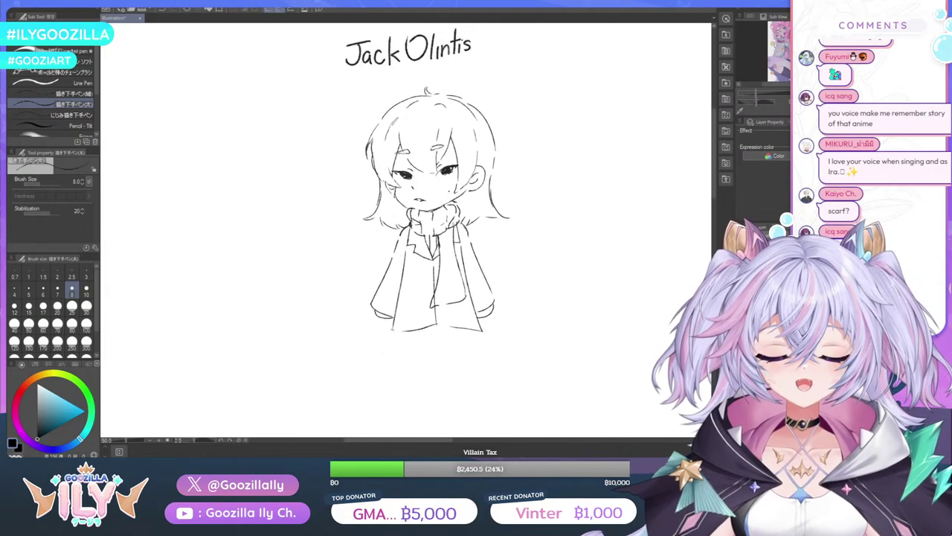
pyautogui.scroll(-6, 409, 293)
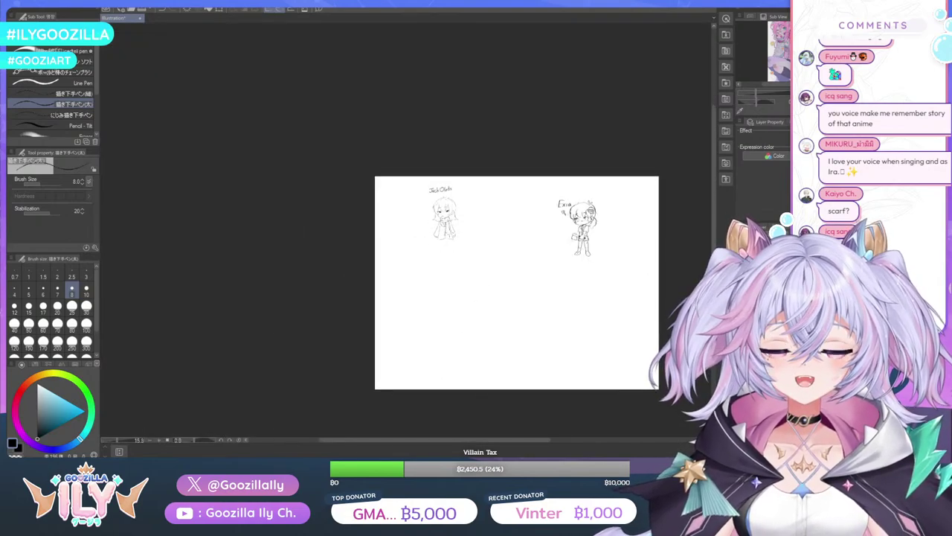
pyautogui.scroll(5, 463, 223)
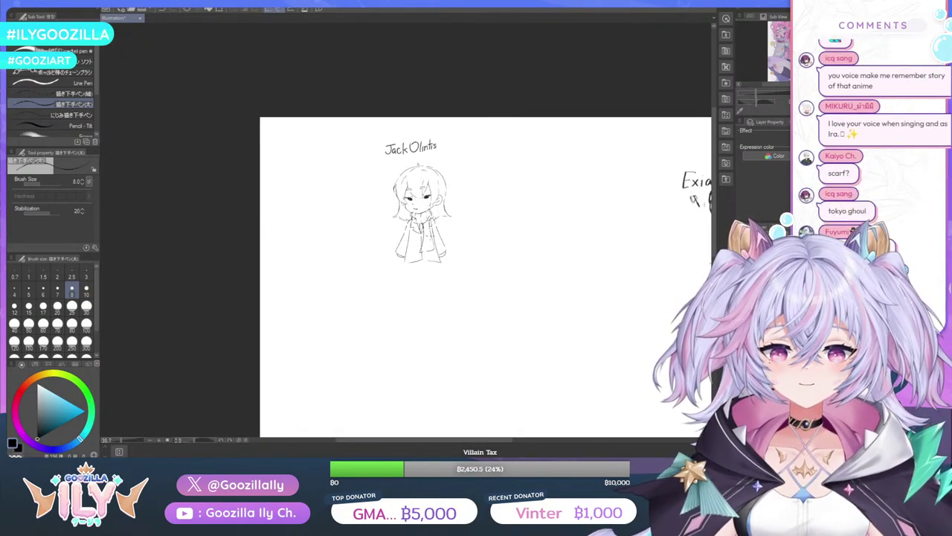
pyautogui.scroll(4, 439, 238)
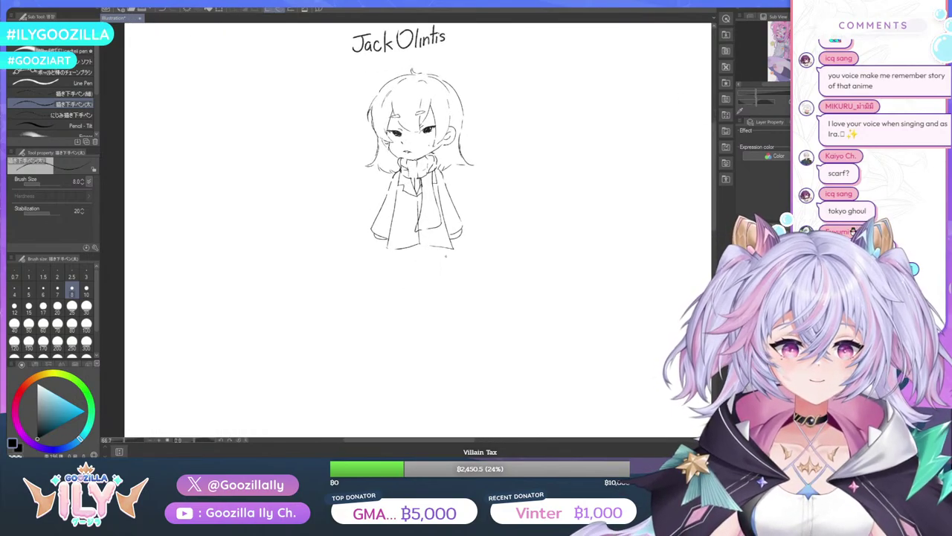
pyautogui.scroll(4, 446, 256)
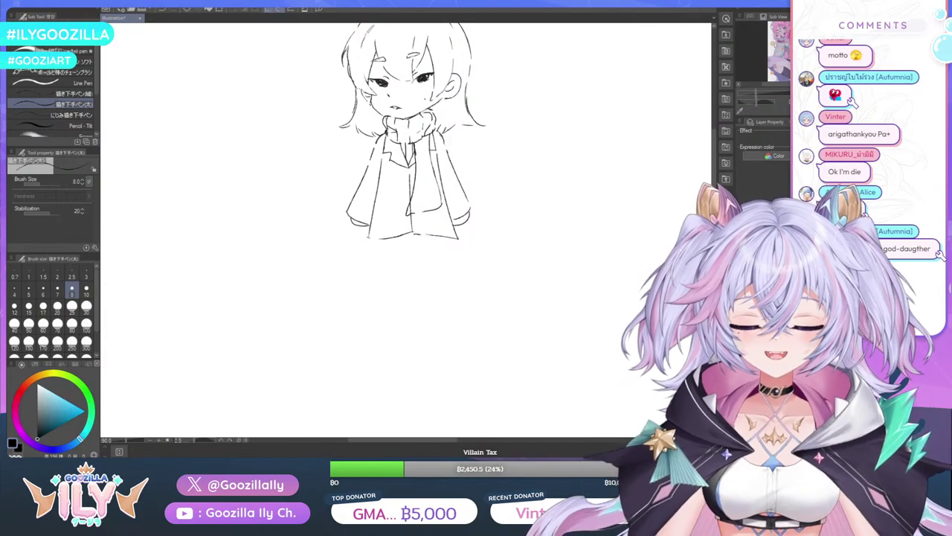
# Draw the coat's right side, bottom hem and a front line down its lower left, undoing retries
pyautogui.scroll(2, 419, 209)
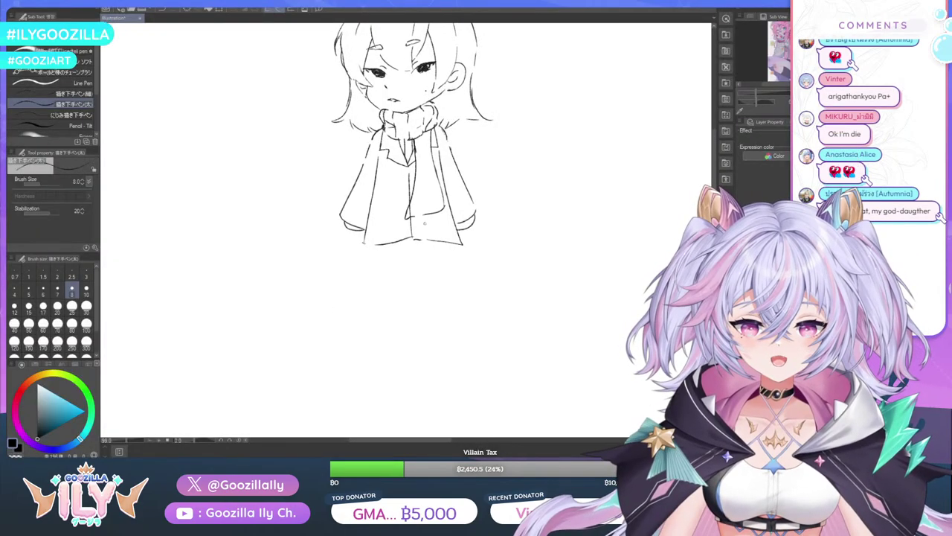
pyautogui.moveTo(455, 243); pyautogui.dragTo(455, 257)
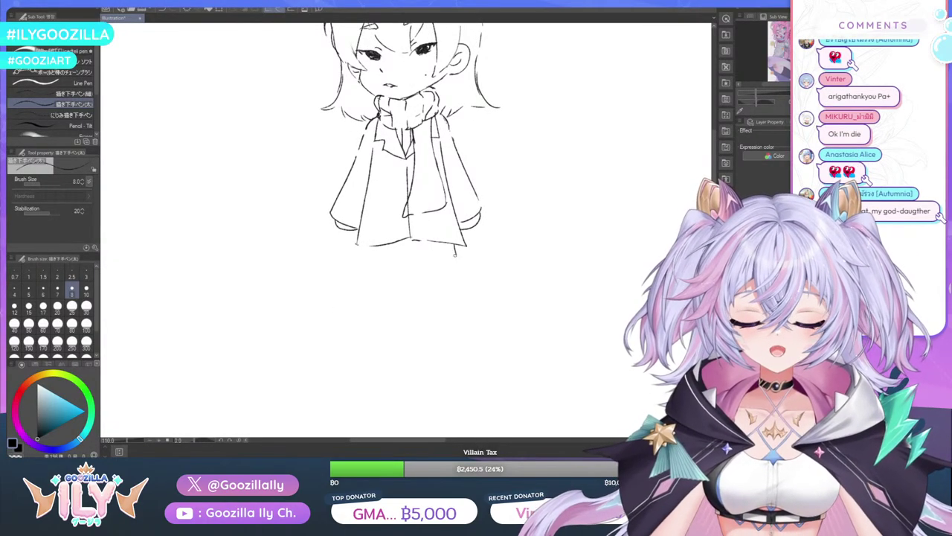
pyautogui.click(162, 10)
pyautogui.moveTo(465, 247)
pyautogui.mouseDown()
pyautogui.moveTo(456, 274)
pyautogui.moveTo(359, 270)
pyautogui.mouseUp()
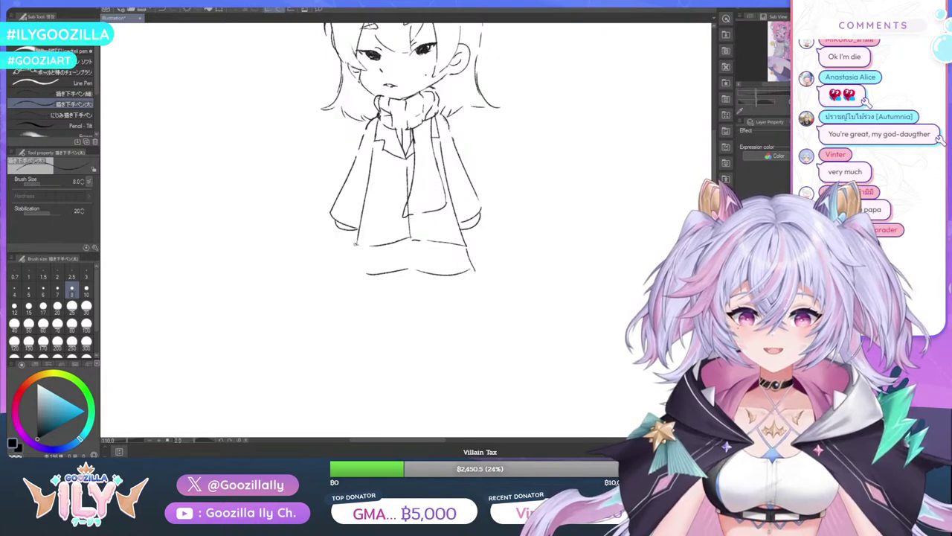
pyautogui.moveTo(355, 232)
pyautogui.mouseDown()
pyautogui.moveTo(351, 278)
pyautogui.moveTo(412, 272)
pyautogui.mouseUp()
pyautogui.click(162, 10)
# Switch to the eraser and set its size to 25, then back to 17
pyautogui.press('e')
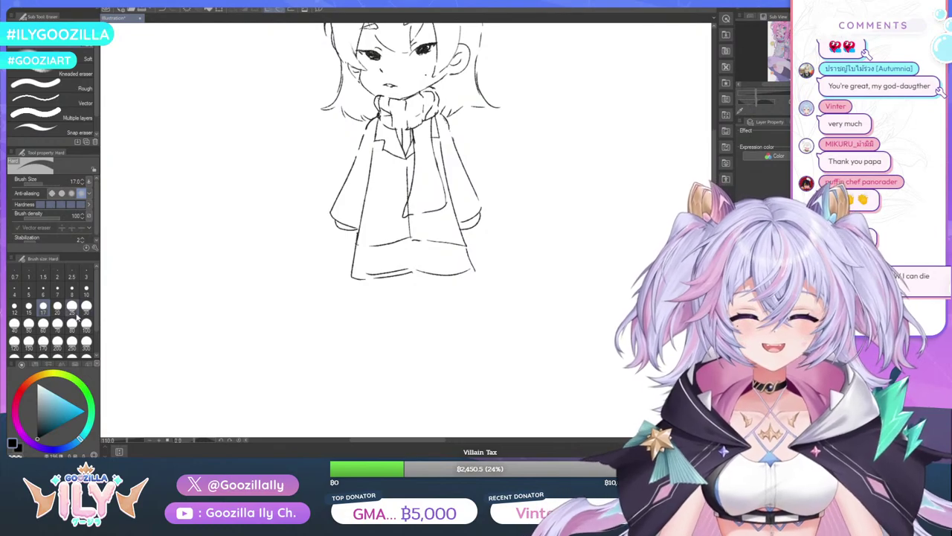
pyautogui.click(72, 305)
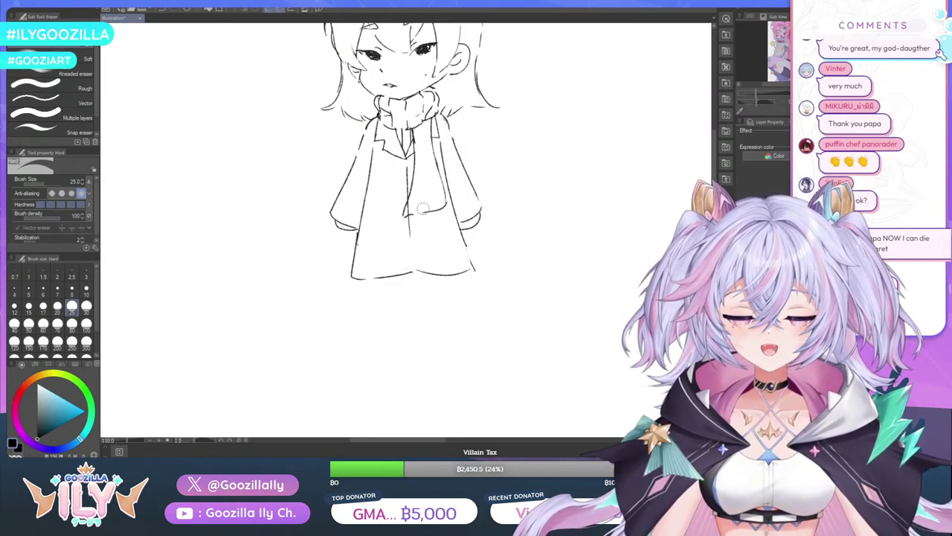
pyautogui.click(43, 306)
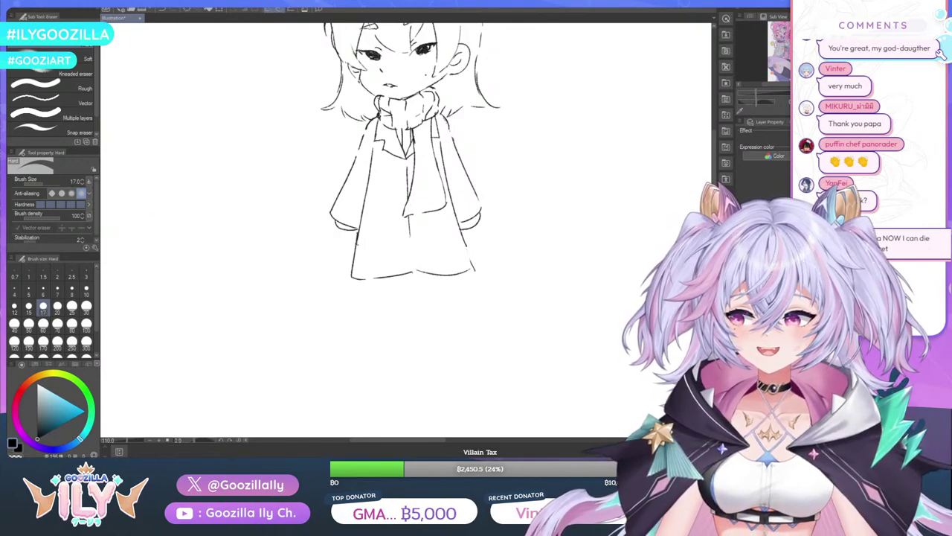
# Draw the coat's front line down its lower half, redrawing it slightly higher
pyautogui.press('p')
pyautogui.moveTo(411, 240); pyautogui.dragTo(414, 271)
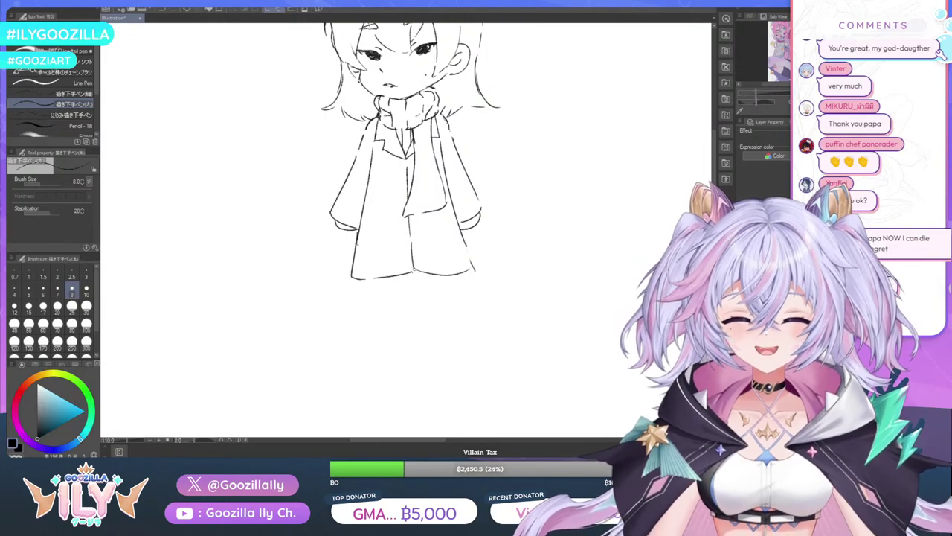
pyautogui.hotkey('ctrl', 'z')
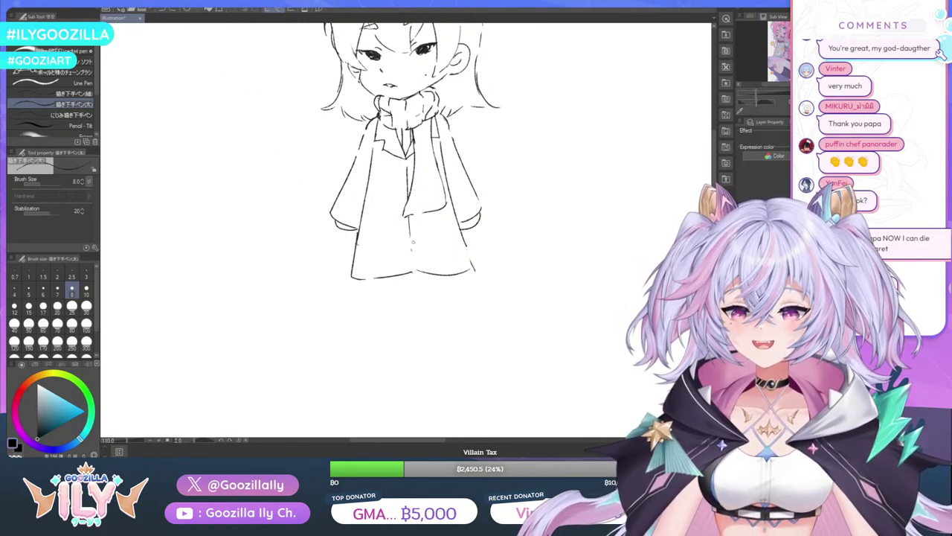
pyautogui.moveTo(410, 237); pyautogui.dragTo(414, 267)
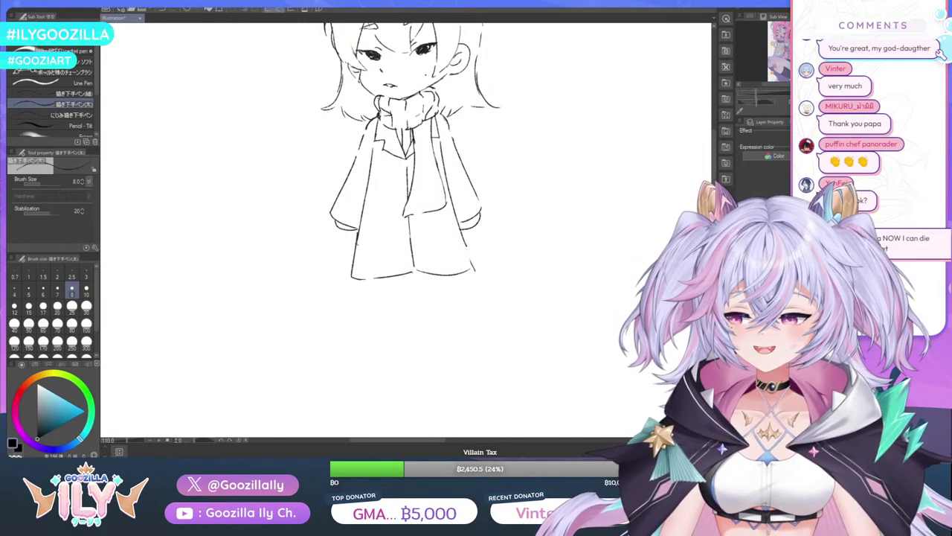
# Draw the scarf's long end hanging down the coat front with fringe strokes
pyautogui.press('e')
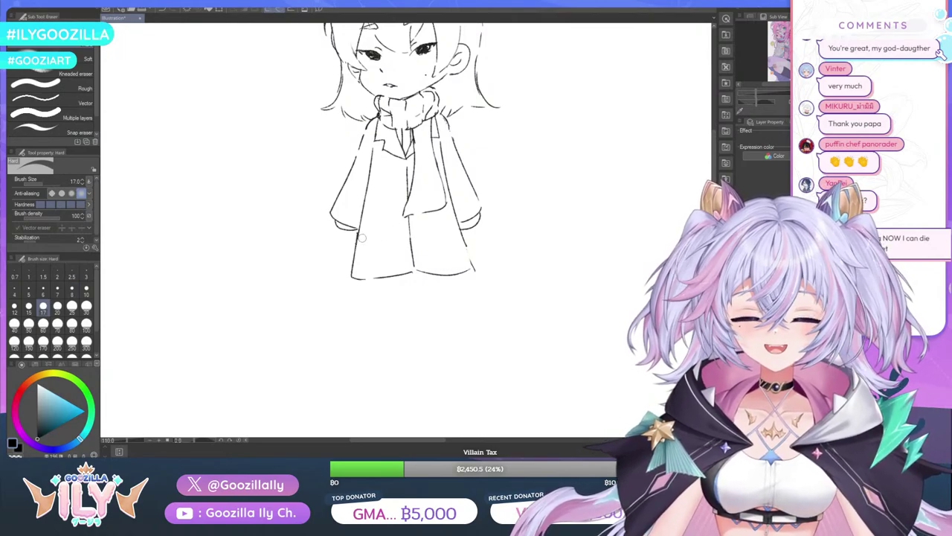
pyautogui.press('p')
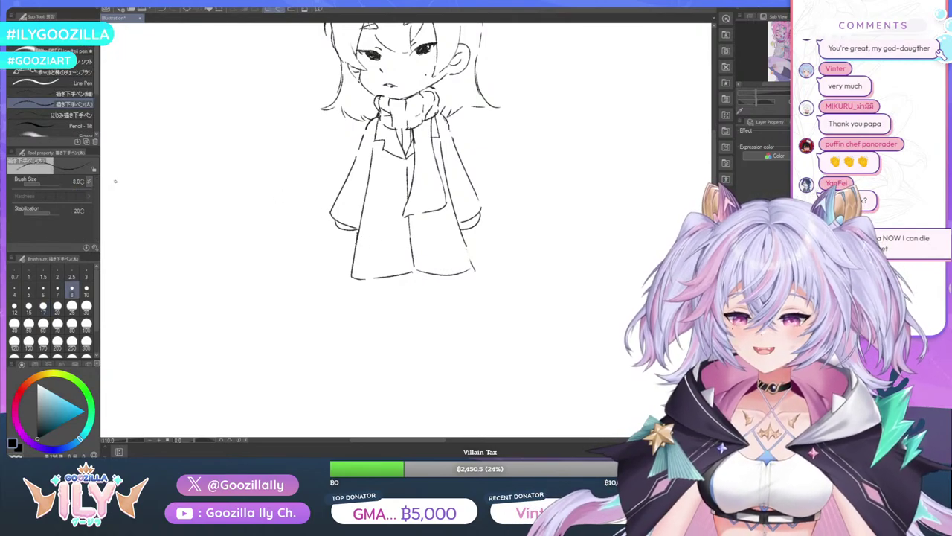
pyautogui.press('j')
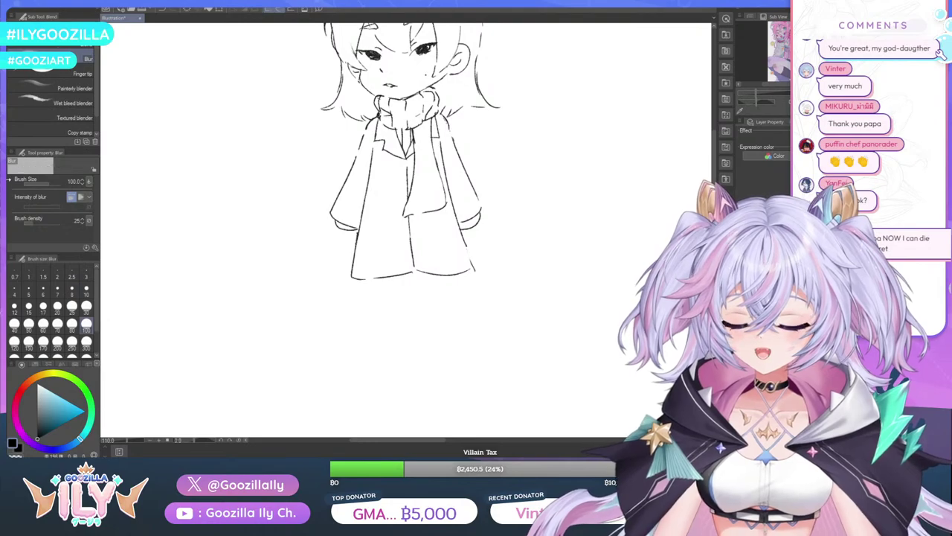
pyautogui.press('e')
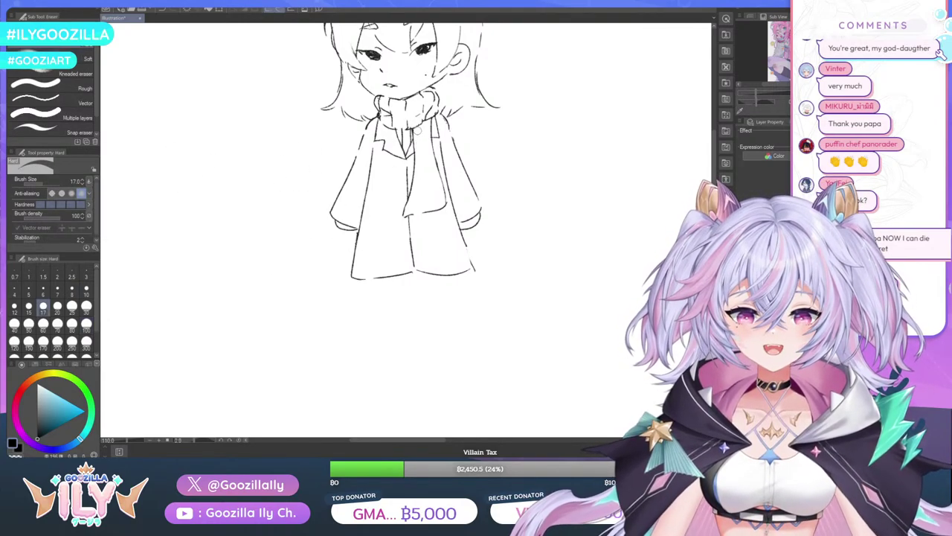
pyautogui.press('p')
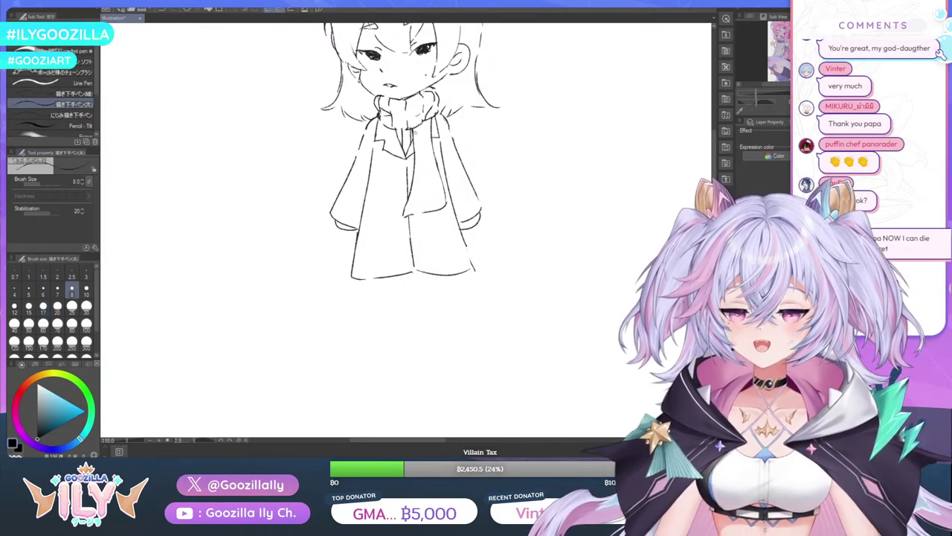
pyautogui.moveTo(419, 125); pyautogui.dragTo(425, 205)
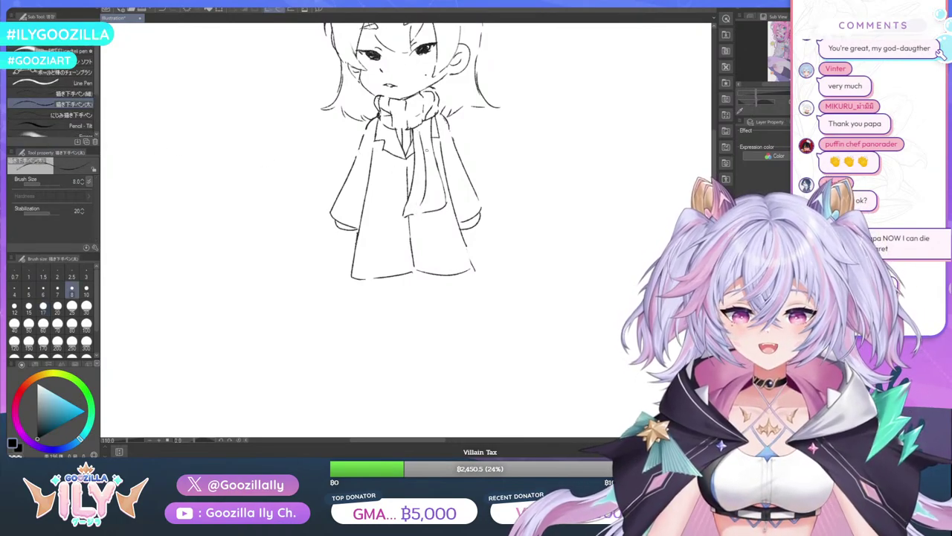
pyautogui.moveTo(420, 118)
pyautogui.mouseDown()
pyautogui.moveTo(436, 191)
pyautogui.moveTo(431, 209)
pyautogui.moveTo(414, 214)
pyautogui.moveTo(438, 221)
pyautogui.moveTo(399, 226)
pyautogui.mouseUp()
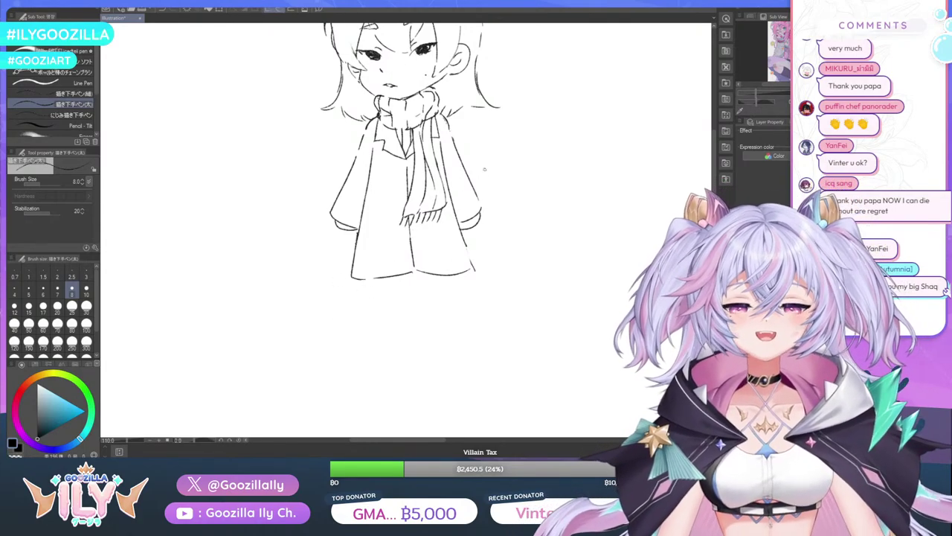
pyautogui.scroll(3, 464, 210)
pyautogui.moveTo(478, 198); pyautogui.dragTo(457, 214)
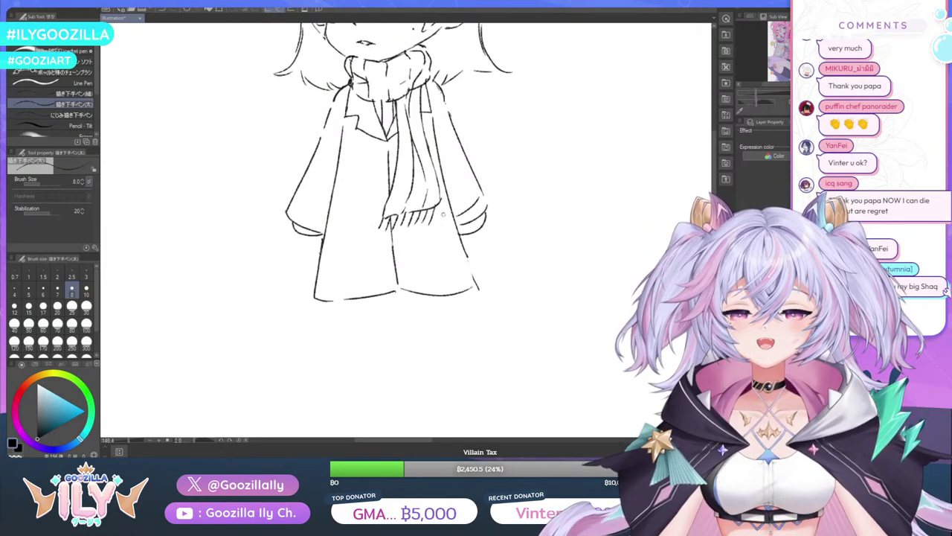
pyautogui.scroll(-3, 324, 222)
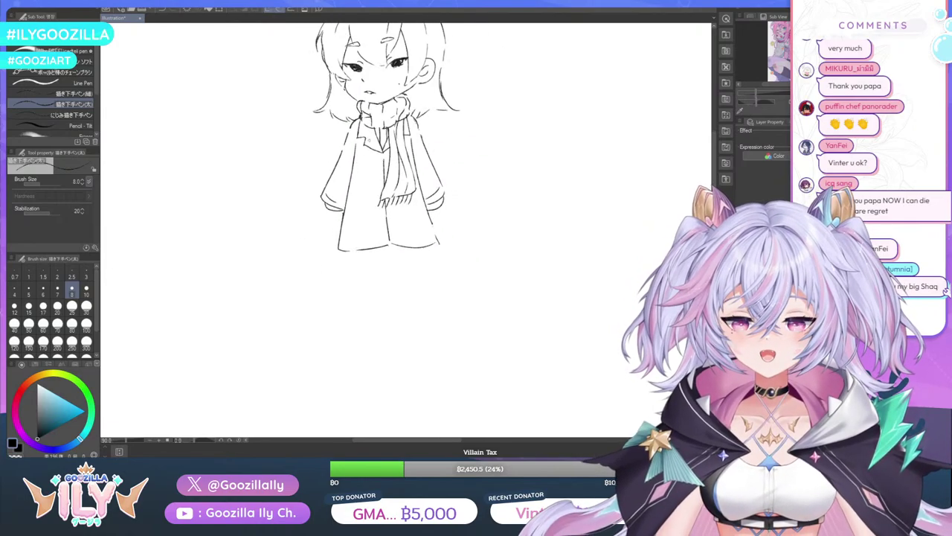
pyautogui.scroll(-2, 379, 109)
pyautogui.scroll(3, 379, 81)
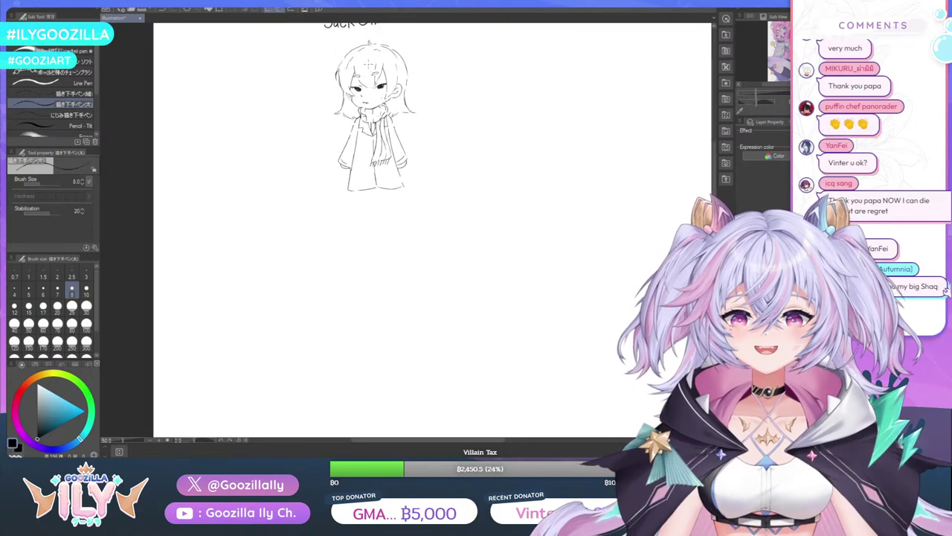
pyautogui.scroll(2, 338, 75)
pyautogui.scroll(-4, 328, 112)
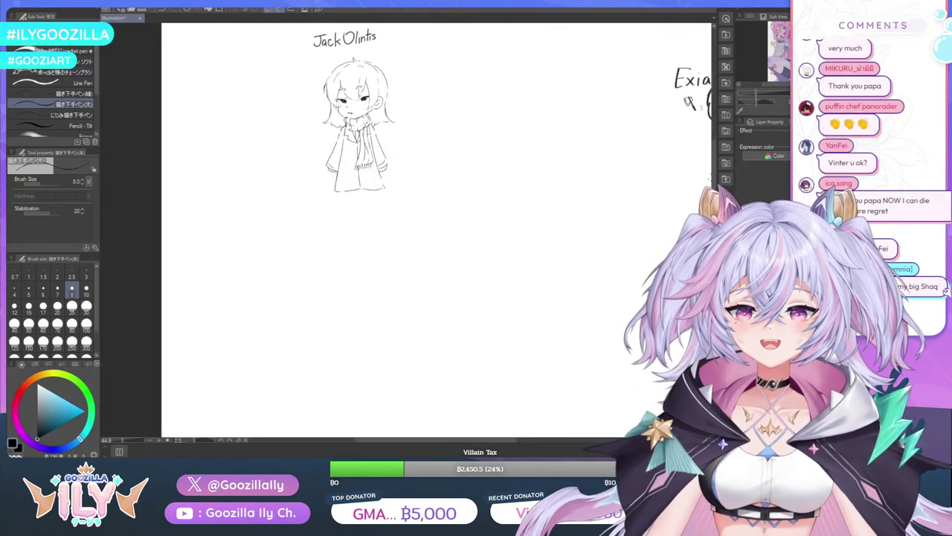
pyautogui.scroll(1, 318, 131)
pyautogui.scroll(4, 357, 134)
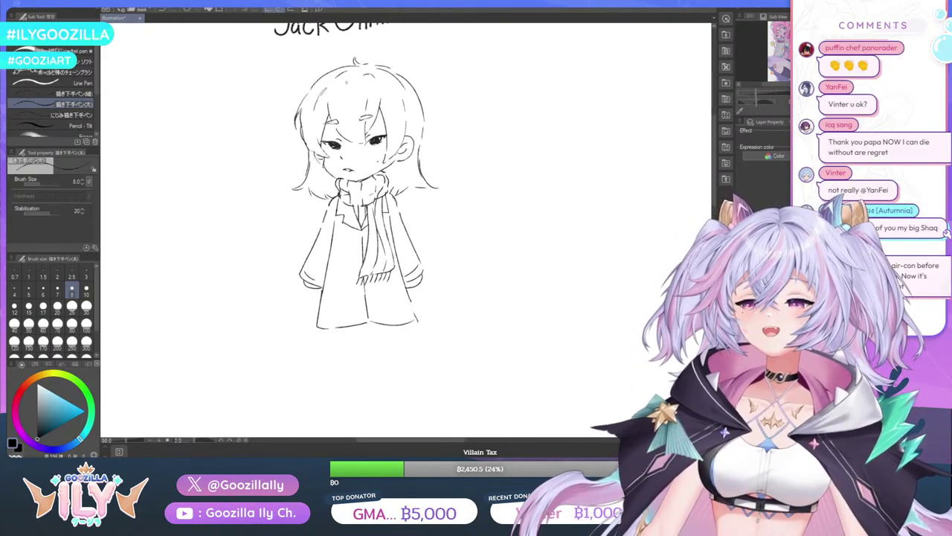
pyautogui.scroll(-1, 372, 67)
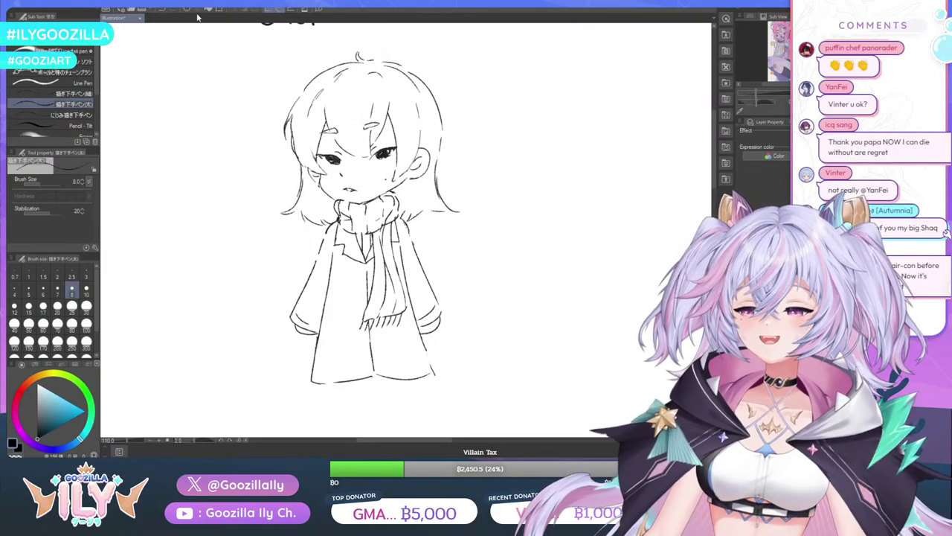
pyautogui.scroll(1, 359, 98)
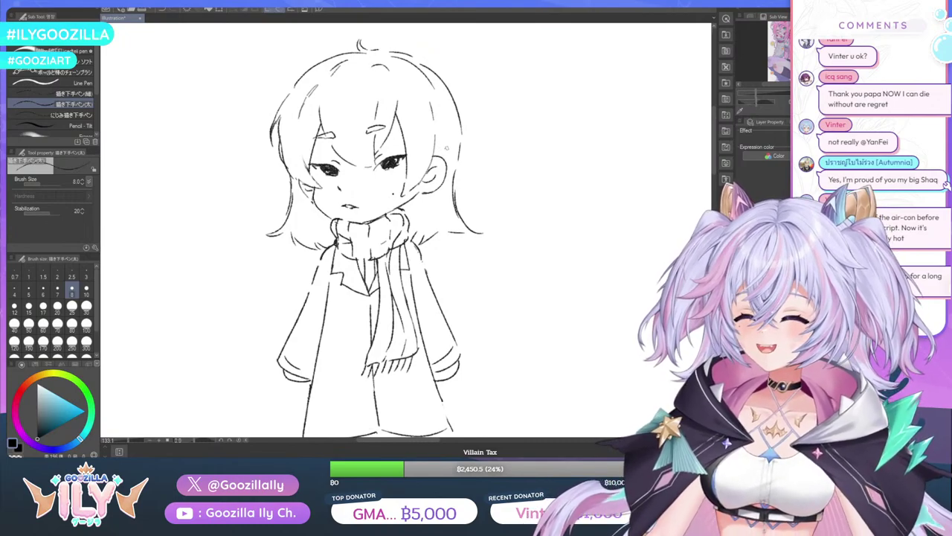
# Redraw the right edge of the hair as a longer stroke
pyautogui.moveTo(450, 111); pyautogui.dragTo(450, 167)
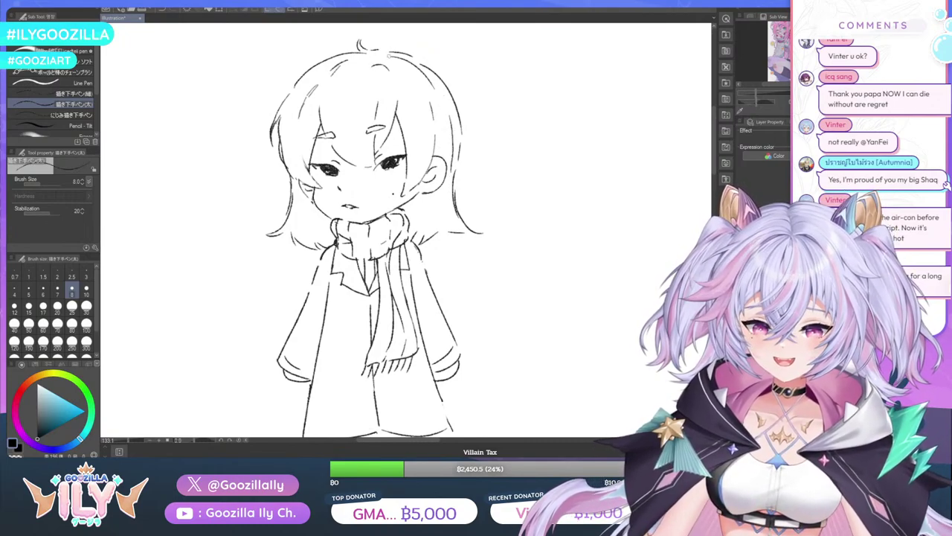
pyautogui.hotkey('ctrl', 'z')
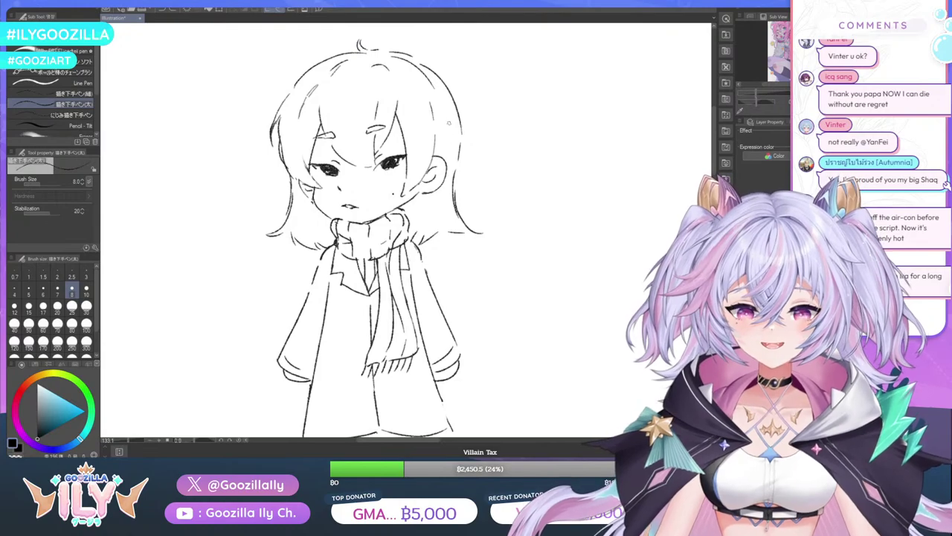
pyautogui.moveTo(449, 120)
pyautogui.mouseDown()
pyautogui.moveTo(447, 195)
pyautogui.moveTo(463, 219)
pyautogui.mouseUp()
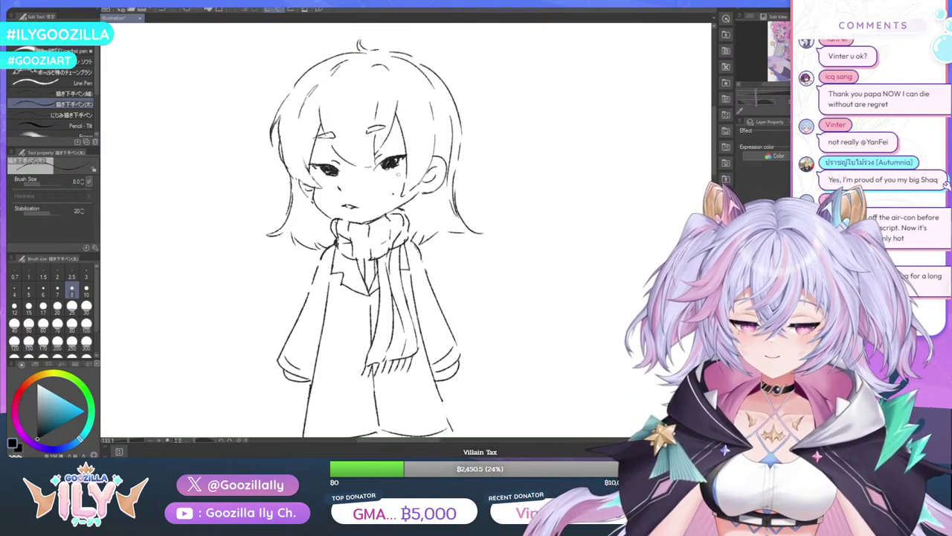
pyautogui.scroll(-1, 286, 148)
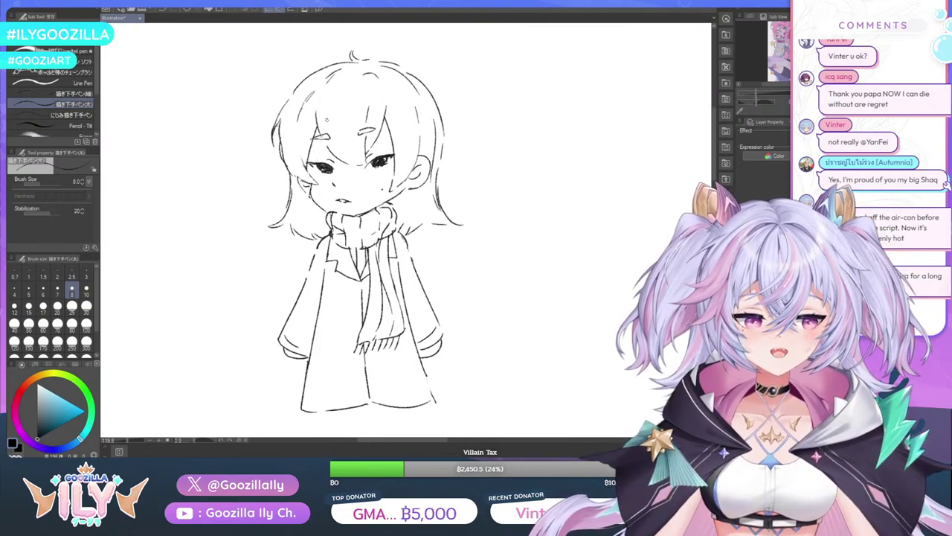
# Add a short hair strand beside the face, touching up with the eraser
pyautogui.moveTo(299, 143); pyautogui.dragTo(304, 167)
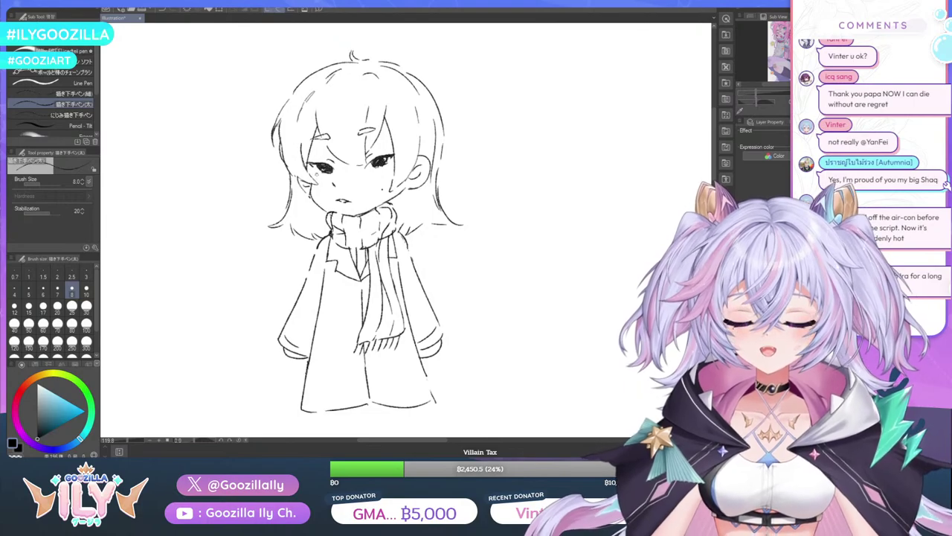
pyautogui.press('e')
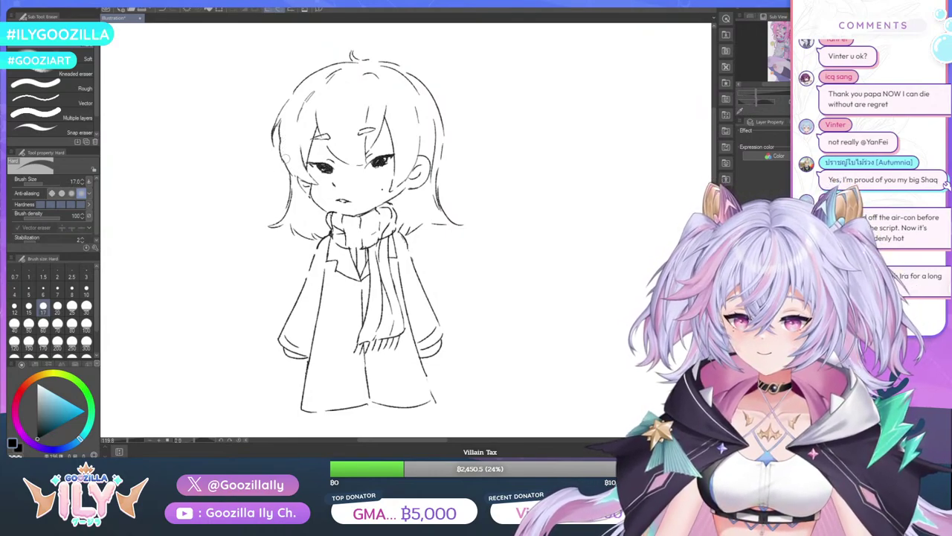
pyautogui.press('p')
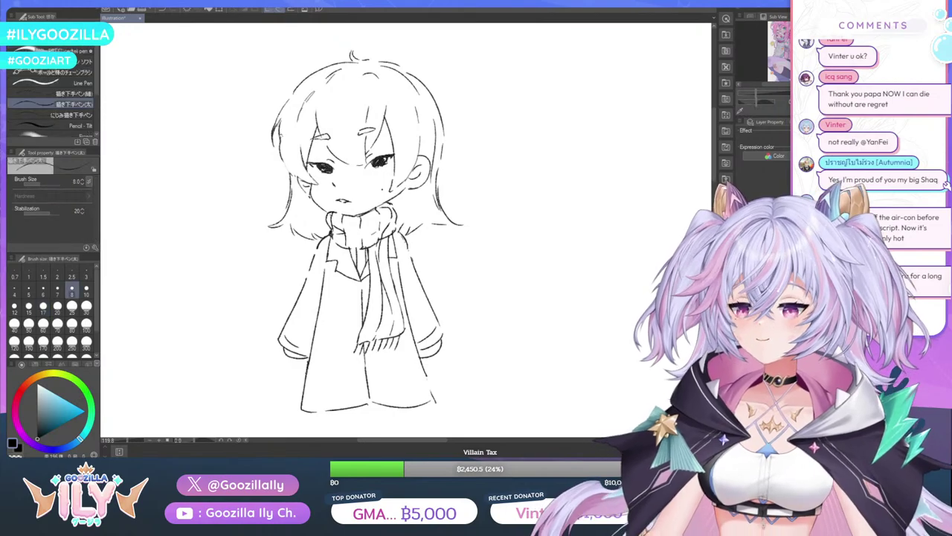
pyautogui.scroll(1, 282, 146)
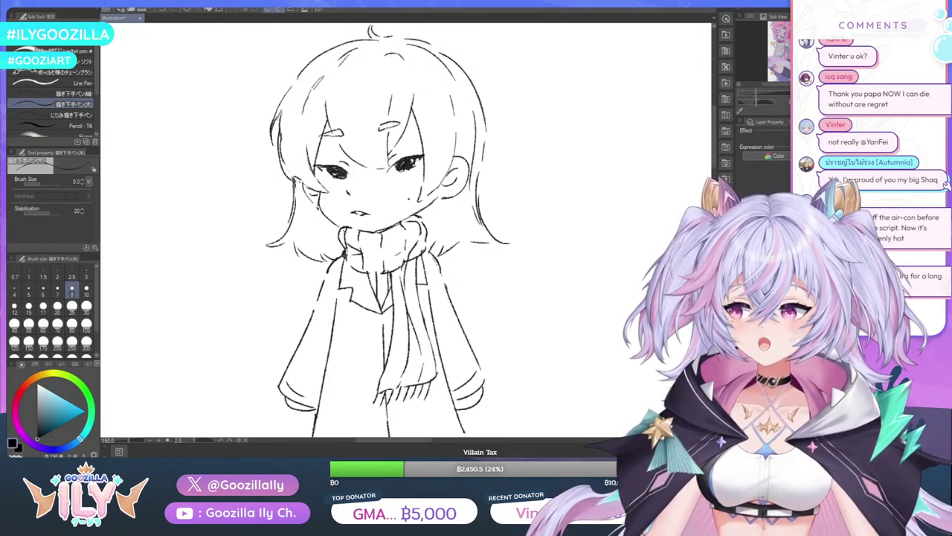
pyautogui.press('e')
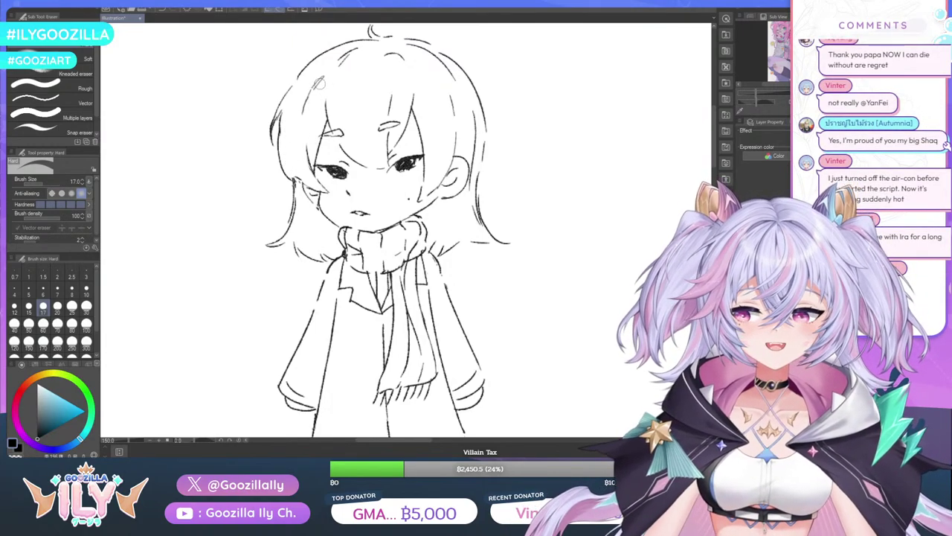
pyautogui.press('p')
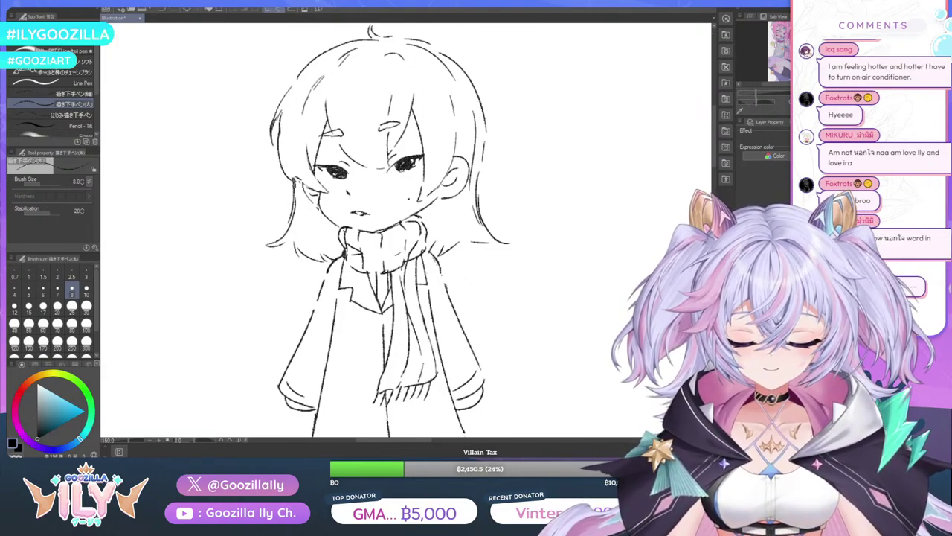
pyautogui.scroll(-3, 404, 273)
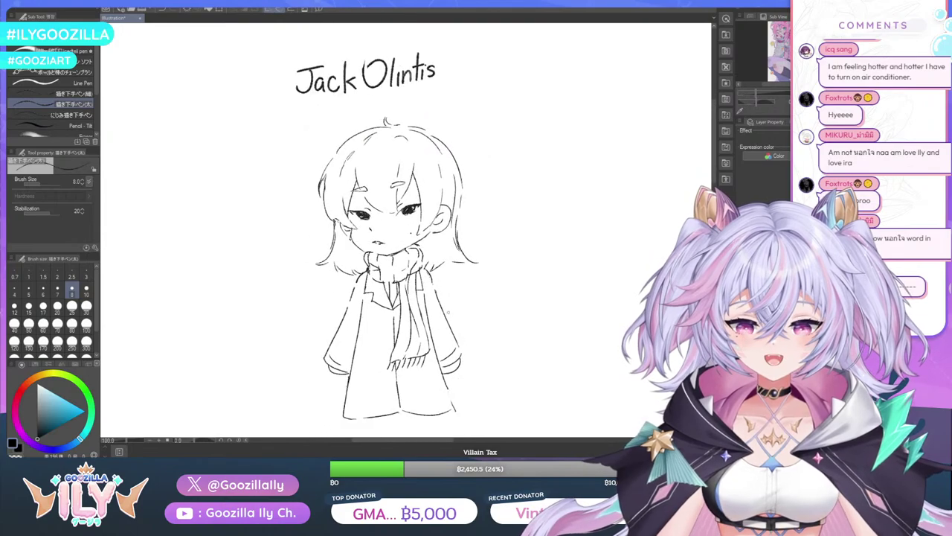
pyautogui.scroll(3, 403, 274)
pyautogui.scroll(4, 468, 363)
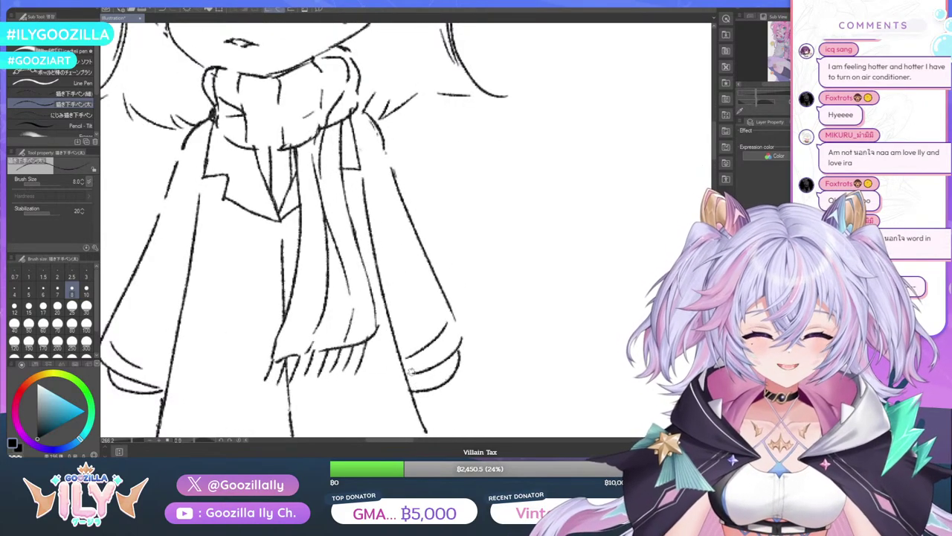
pyautogui.scroll(-5, 408, 374)
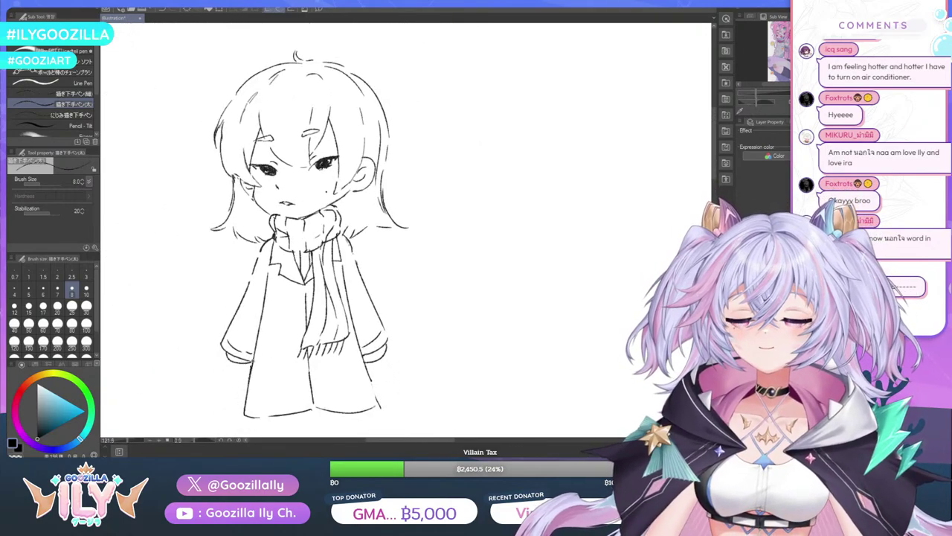
pyautogui.scroll(-3, 406, 230)
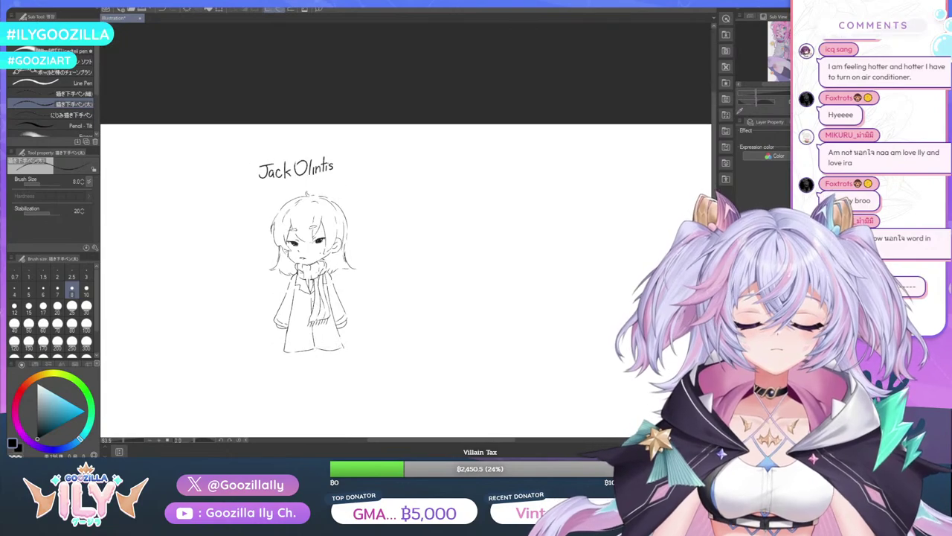
pyautogui.scroll(-2, 405, 246)
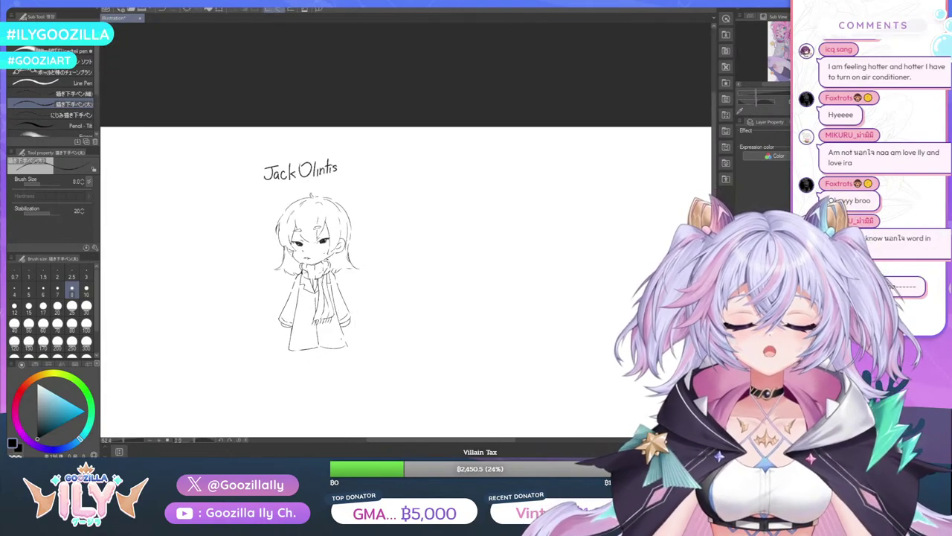
pyautogui.scroll(4, 316, 312)
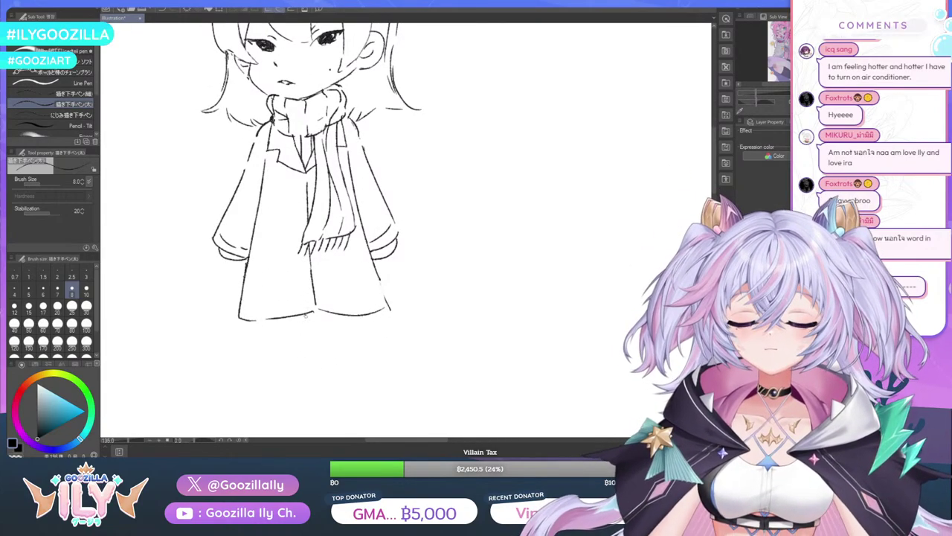
# Sketch the leg lines and a boot foot below the coat hem
pyautogui.moveTo(305, 315); pyautogui.dragTo(303, 365)
pyautogui.moveTo(279, 318); pyautogui.dragTo(283, 359)
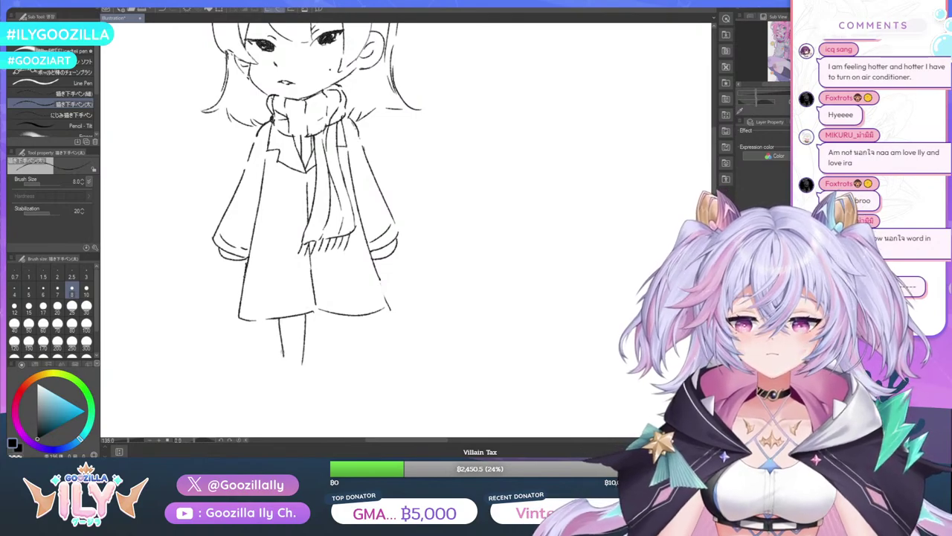
pyautogui.scroll(-1, 322, 322)
pyautogui.moveTo(337, 320); pyautogui.dragTo(339, 357)
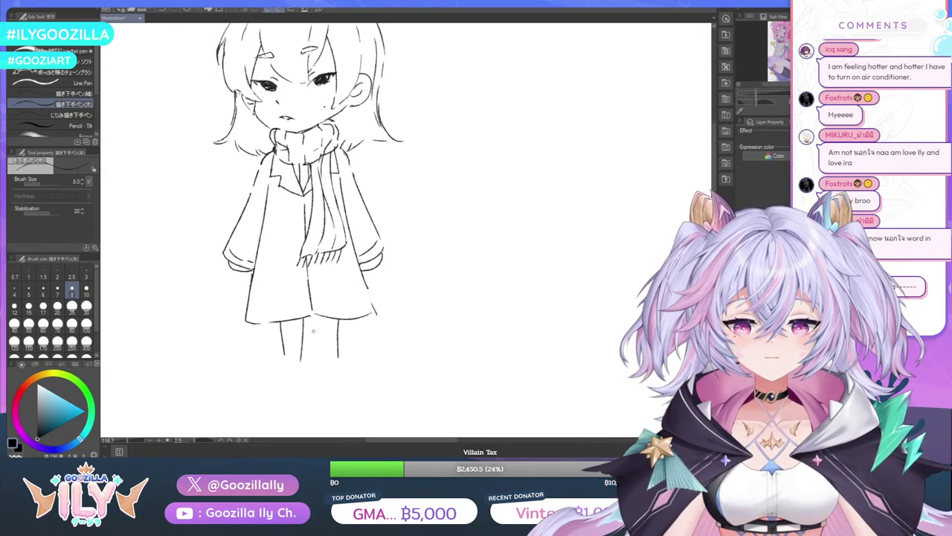
pyautogui.moveTo(314, 312)
pyautogui.mouseDown()
pyautogui.moveTo(320, 355)
pyautogui.moveTo(347, 351)
pyautogui.moveTo(343, 397)
pyautogui.mouseUp()
pyautogui.moveTo(318, 347)
pyautogui.mouseDown()
pyautogui.moveTo(318, 396)
pyautogui.moveTo(362, 410)
pyautogui.moveTo(361, 420)
pyautogui.moveTo(324, 418)
pyautogui.moveTo(319, 403)
pyautogui.moveTo(343, 425)
pyautogui.mouseUp()
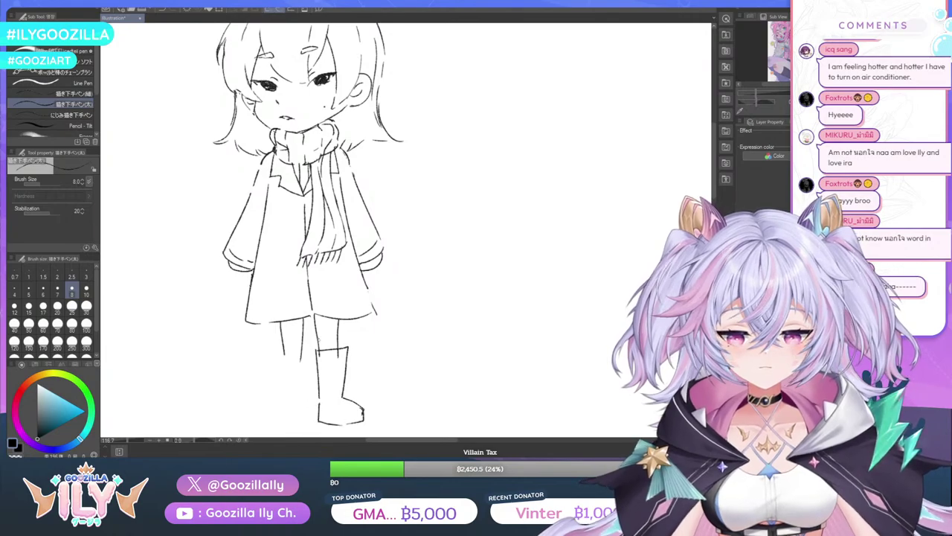
pyautogui.scroll(-5, 339, 296)
pyautogui.scroll(3, 305, 360)
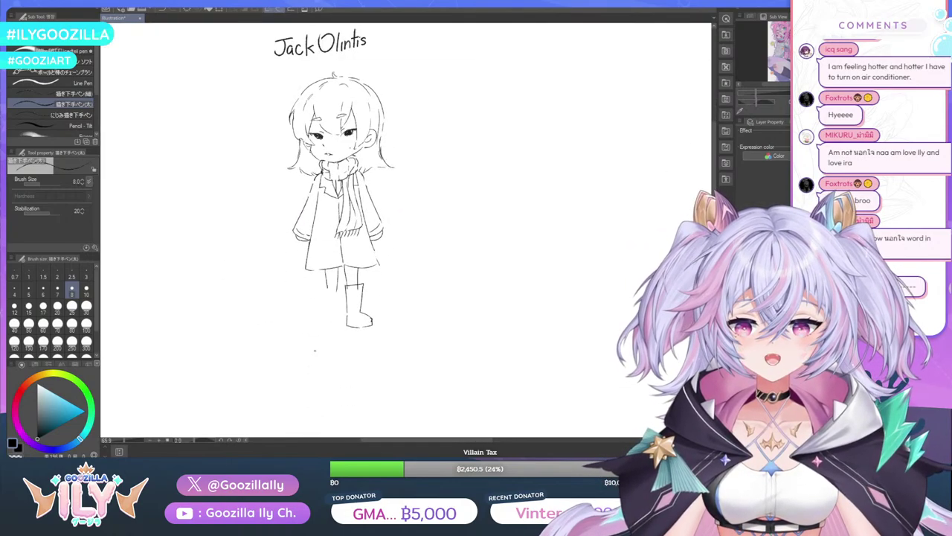
pyautogui.hotkey('ctrl', '+')
# Draw the left boot's sides, sole and toe, and reshape the right boot's toe
pyautogui.moveTo(327, 250); pyautogui.dragTo(335, 291)
pyautogui.scroll(-3, 333, 276)
pyautogui.scroll(-3, 341, 253)
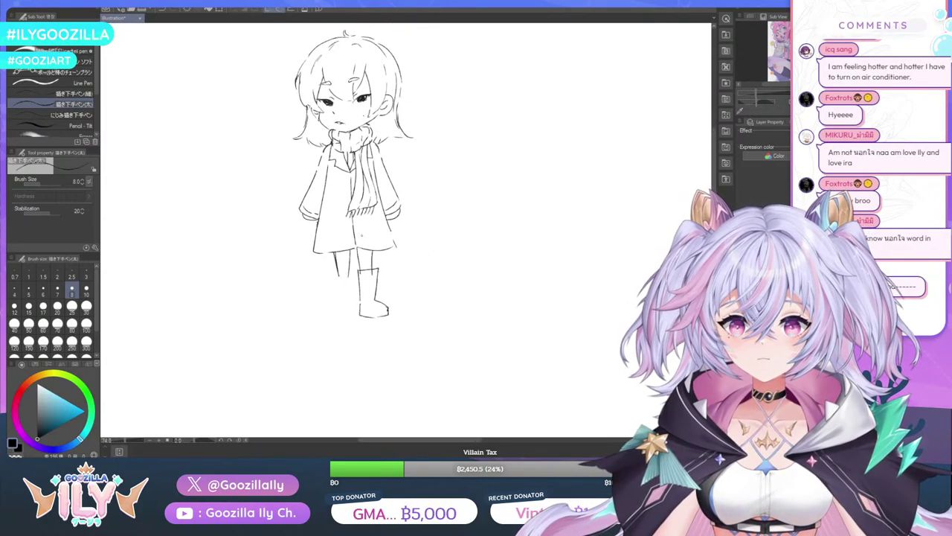
pyautogui.scroll(5, 344, 253)
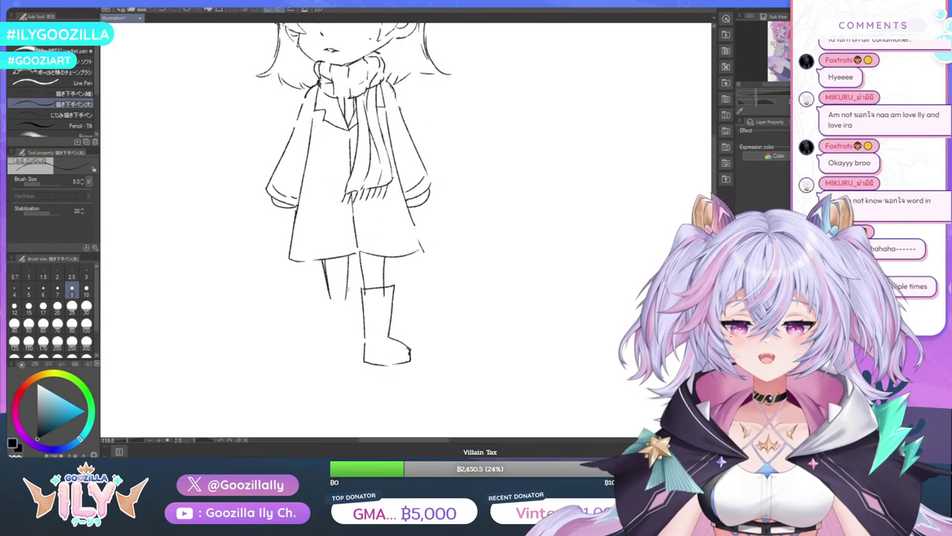
pyautogui.moveTo(314, 287)
pyautogui.mouseDown()
pyautogui.moveTo(349, 291)
pyautogui.moveTo(320, 334)
pyautogui.moveTo(322, 350)
pyautogui.mouseUp()
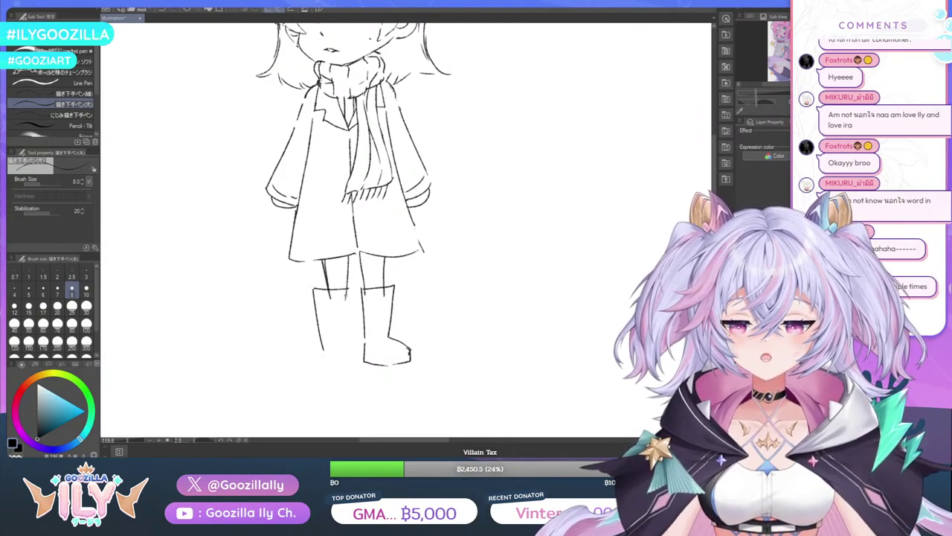
pyautogui.moveTo(350, 288)
pyautogui.mouseDown()
pyautogui.moveTo(345, 360)
pyautogui.moveTo(318, 355)
pyautogui.moveTo(303, 375)
pyautogui.moveTo(325, 388)
pyautogui.moveTo(314, 391)
pyautogui.mouseUp()
pyautogui.moveTo(303, 374); pyautogui.dragTo(312, 390)
pyautogui.moveTo(394, 339)
pyautogui.mouseDown()
pyautogui.moveTo(410, 347)
pyautogui.moveTo(415, 369)
pyautogui.mouseUp()
pyautogui.moveTo(365, 349)
pyautogui.mouseDown()
pyautogui.moveTo(366, 371)
pyautogui.moveTo(412, 370)
pyautogui.mouseUp()
# Erase the extra stroke on the right boot and darken the left leg line above the boot
pyautogui.press('e')
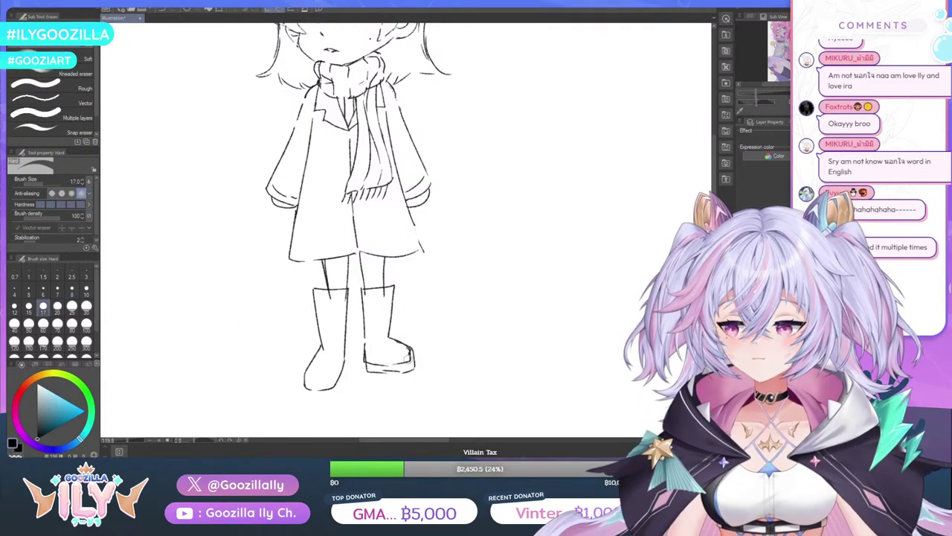
pyautogui.moveTo(407, 360); pyautogui.dragTo(370, 363)
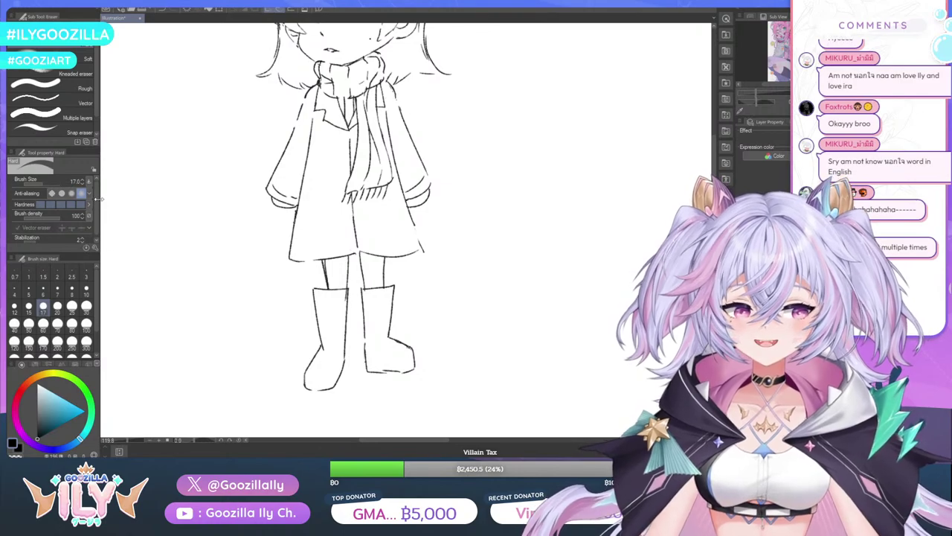
pyautogui.press('p')
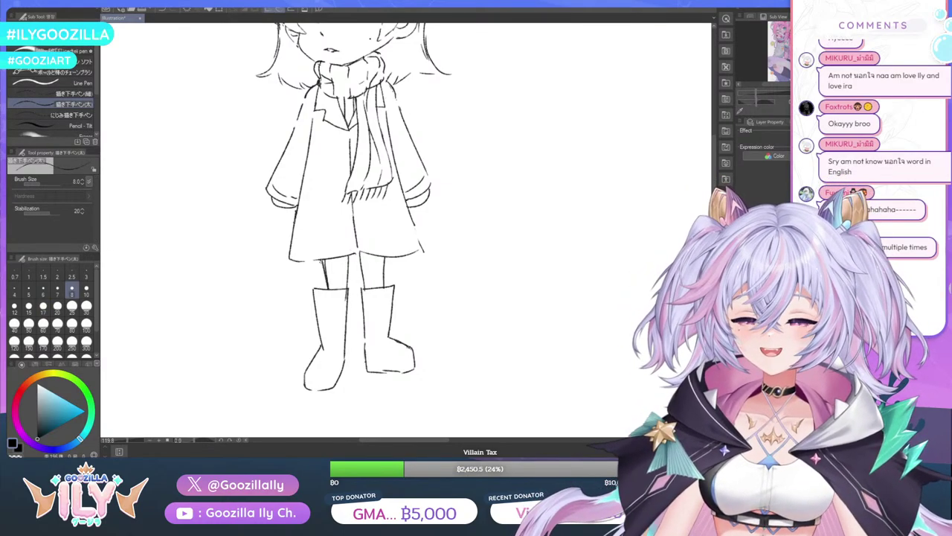
pyautogui.moveTo(321, 261); pyautogui.dragTo(326, 288)
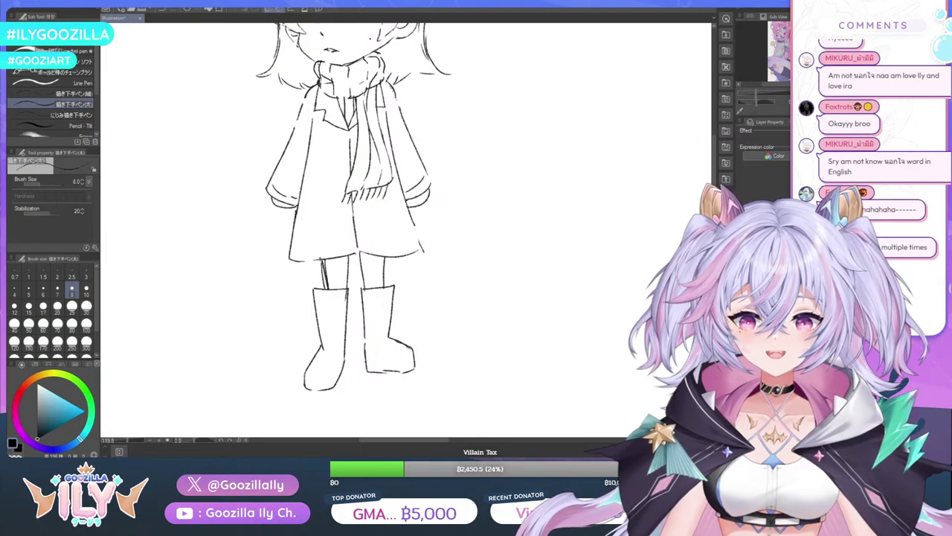
pyautogui.moveTo(321, 258); pyautogui.dragTo(325, 289)
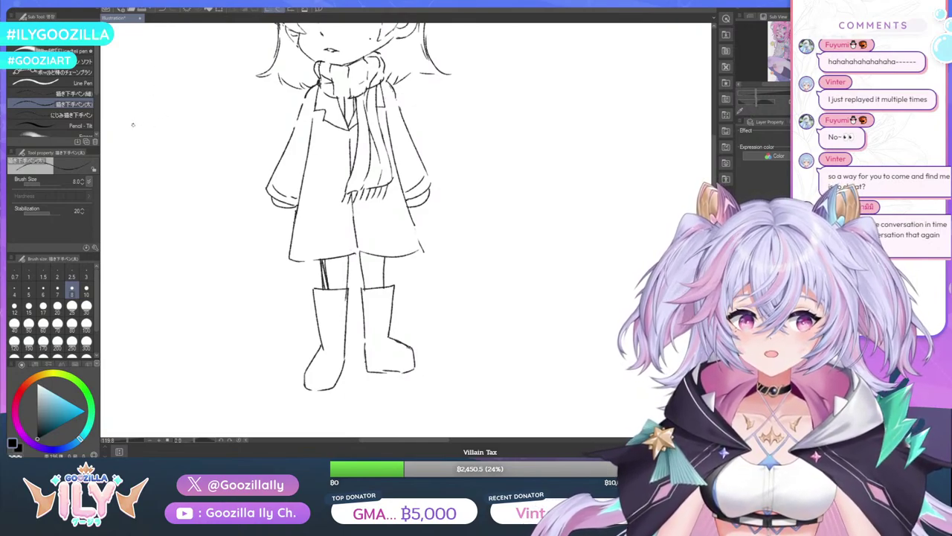
# Write 'นอกใจ → Cheating' and 'Cheat' beside the chibi
pyautogui.moveTo(132, 125)
pyautogui.mouseDown()
pyautogui.moveTo(171, 132)
pyautogui.moveTo(161, 104)
pyautogui.moveTo(193, 134)
pyautogui.moveTo(178, 122)
pyautogui.moveTo(139, 212)
pyautogui.moveTo(154, 215)
pyautogui.moveTo(172, 200)
pyautogui.moveTo(183, 207)
pyautogui.moveTo(187, 196)
pyautogui.moveTo(204, 227)
pyautogui.moveTo(216, 214)
pyautogui.mouseUp()
pyautogui.click(187, 191)
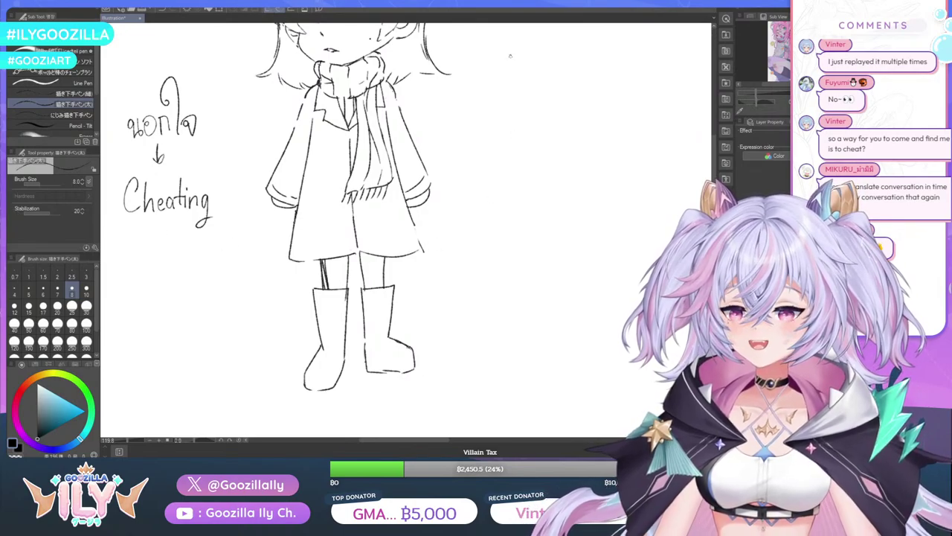
pyautogui.moveTo(469, 89)
pyautogui.mouseDown()
pyautogui.moveTo(483, 107)
pyautogui.moveTo(503, 105)
pyautogui.moveTo(510, 90)
pyautogui.moveTo(510, 116)
pyautogui.mouseUp()
pyautogui.moveTo(505, 102); pyautogui.dragTo(542, 109)
# Add an arrow, 'Ily', an equals sign and a knife doodle after 'Cheat'
pyautogui.moveTo(535, 114); pyautogui.dragTo(558, 114)
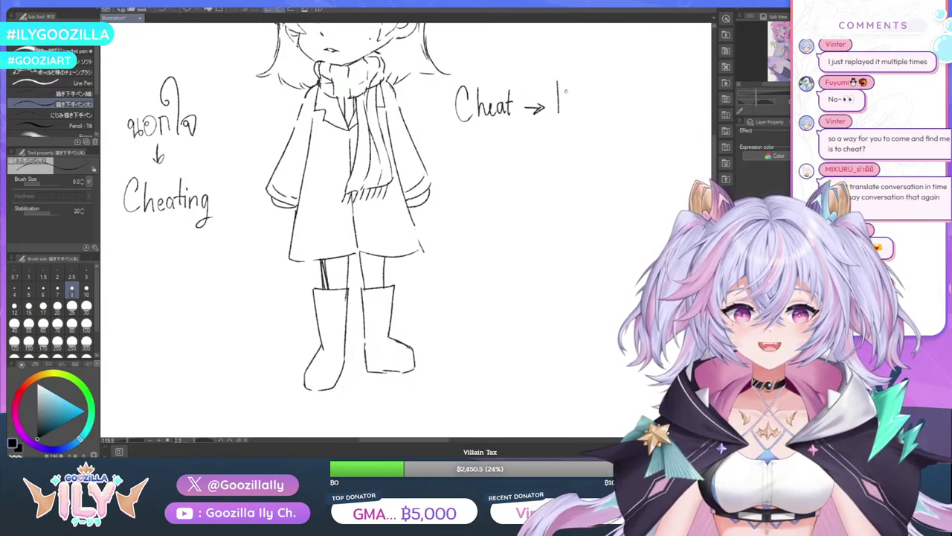
pyautogui.moveTo(566, 80)
pyautogui.mouseDown()
pyautogui.moveTo(567, 111)
pyautogui.moveTo(576, 110)
pyautogui.mouseUp()
pyautogui.moveTo(581, 98)
pyautogui.mouseDown()
pyautogui.moveTo(570, 123)
pyautogui.moveTo(596, 115)
pyautogui.mouseUp()
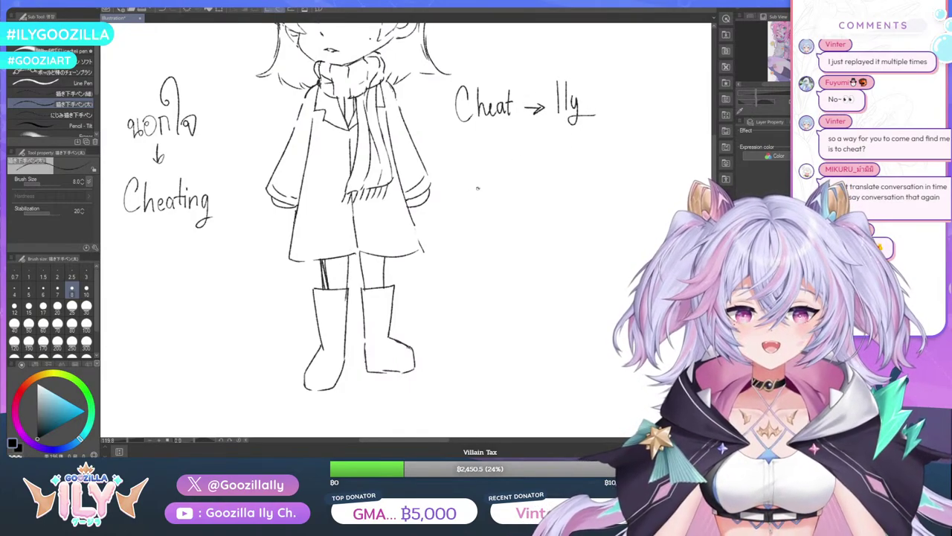
pyautogui.moveTo(466, 189); pyautogui.dragTo(480, 188)
pyautogui.moveTo(467, 181)
pyautogui.mouseDown()
pyautogui.moveTo(537, 155)
pyautogui.moveTo(544, 128)
pyautogui.moveTo(553, 181)
pyautogui.moveTo(534, 180)
pyautogui.moveTo(529, 202)
pyautogui.mouseUp()
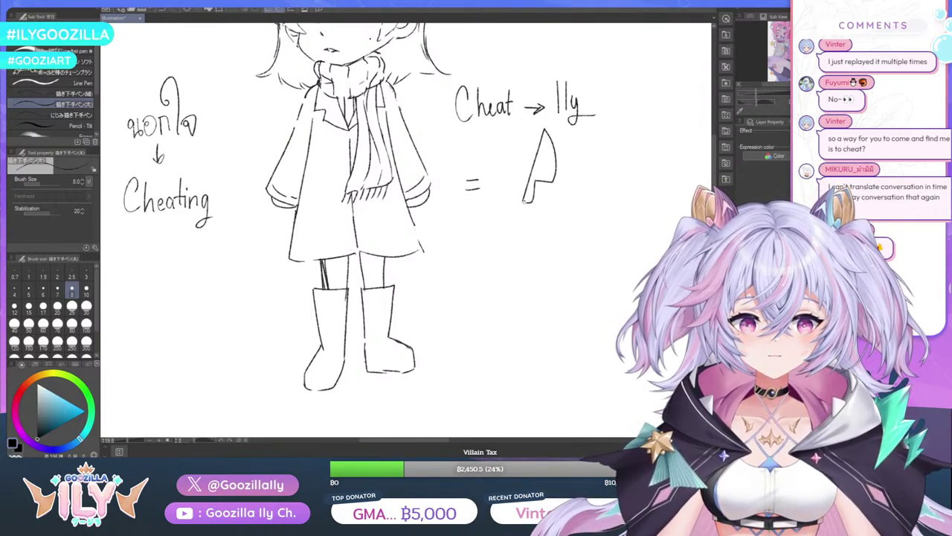
pyautogui.moveTo(544, 135)
pyautogui.mouseDown()
pyautogui.moveTo(551, 181)
pyautogui.moveTo(527, 182)
pyautogui.mouseUp()
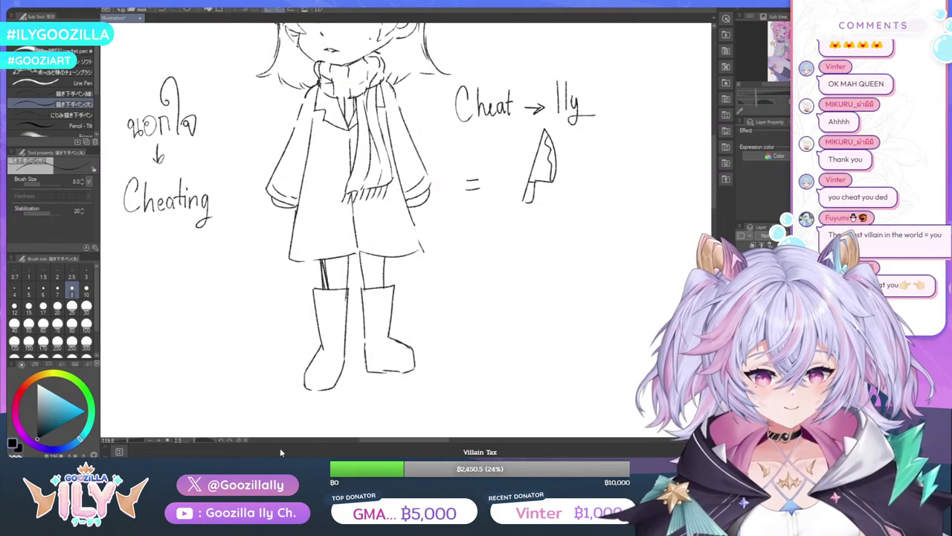
# Undo the handwritten notes and knife doodle with Ctrl+Z, then zoom out to the full chibi
pyautogui.hotkey('ctrl', 'z')
pyautogui.hotkey('ctrl', 'z')
pyautogui.hotkey('ctrl', 'z')
pyautogui.hotkey('ctrl', 'z')
pyautogui.hotkey('ctrl', 'z')
pyautogui.hotkey('ctrl', 'z')
pyautogui.hotkey('ctrl', 'z')
pyautogui.hotkey('ctrl', 'z')
pyautogui.hotkey('ctrl', 'z')
pyautogui.hotkey('ctrl', 'z')
pyautogui.hotkey('ctrl', 'z')
pyautogui.hotkey('ctrl', 'z')
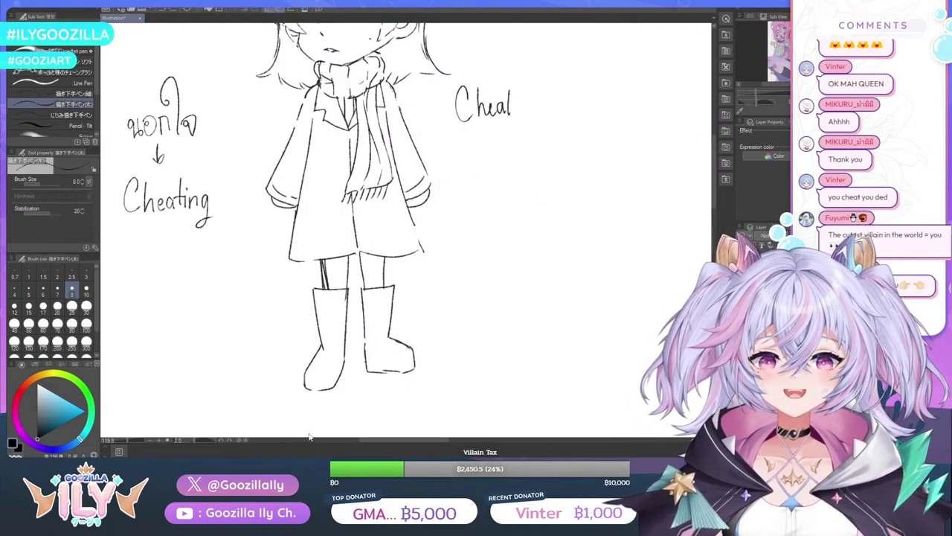
pyautogui.hotkey('ctrl', 'z')
pyautogui.hotkey('ctrl', 'z')
pyautogui.hotkey('ctrl', 'z')
pyautogui.hotkey('ctrl', 'z')
pyautogui.hotkey('ctrl', 'z')
pyautogui.hotkey('ctrl', 'z')
pyautogui.hotkey('ctrl', 'z')
pyautogui.hotkey('ctrl', 'z')
pyautogui.hotkey('ctrl', 'z')
pyautogui.hotkey('ctrl', 'z')
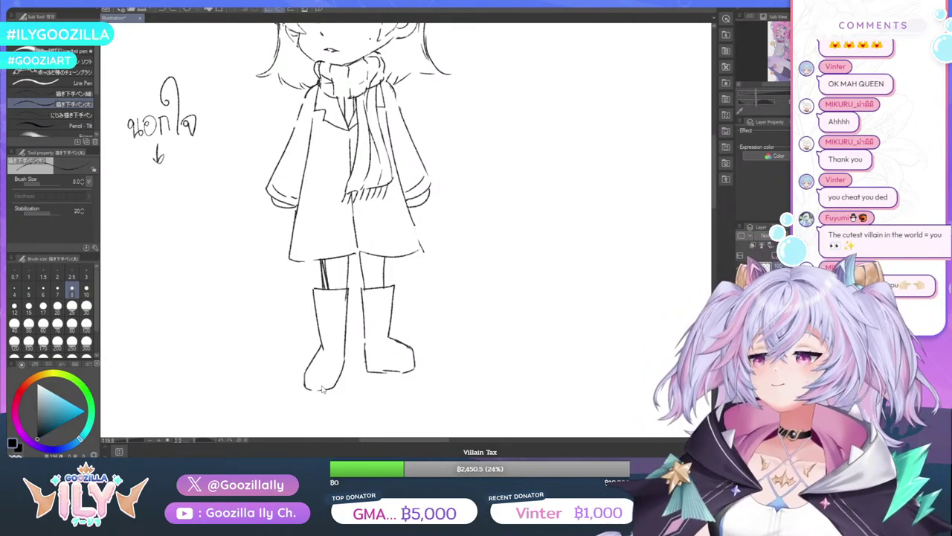
pyautogui.scroll(-4, 355, 335)
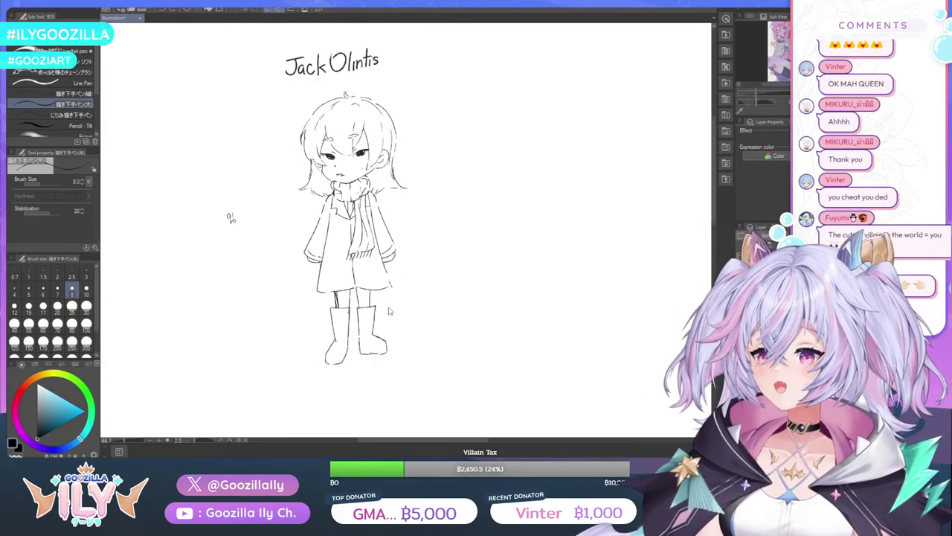
pyautogui.hotkey('ctrl', 'z')
pyautogui.hotkey('ctrl', 'z')
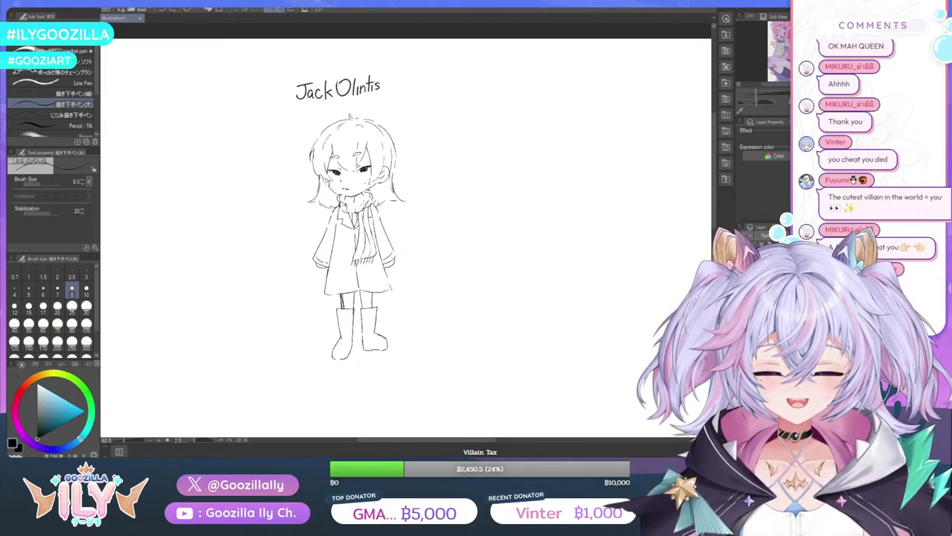
# Switch to the eraser and set its size to 8
pyautogui.scroll(1, 391, 253)
pyautogui.scroll(2, 341, 349)
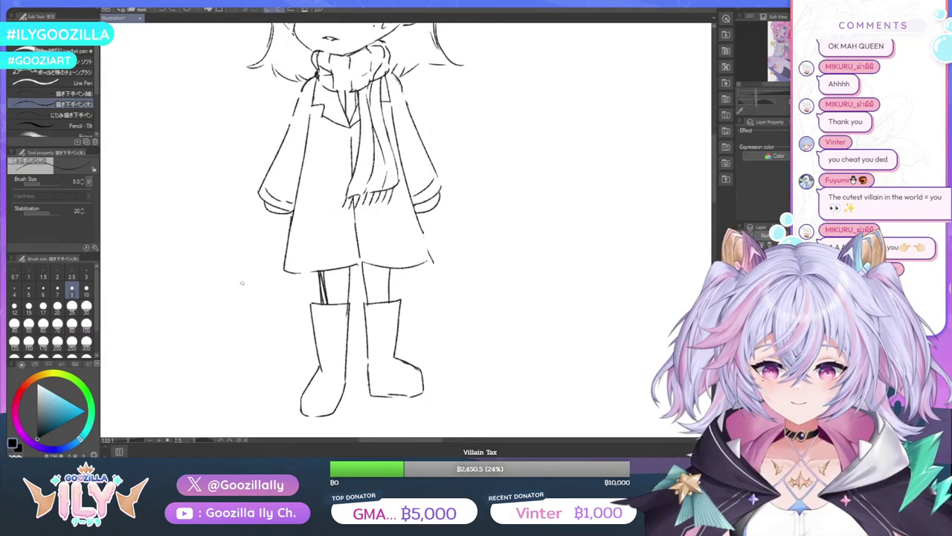
pyautogui.press('e')
pyautogui.scroll(1, 332, 267)
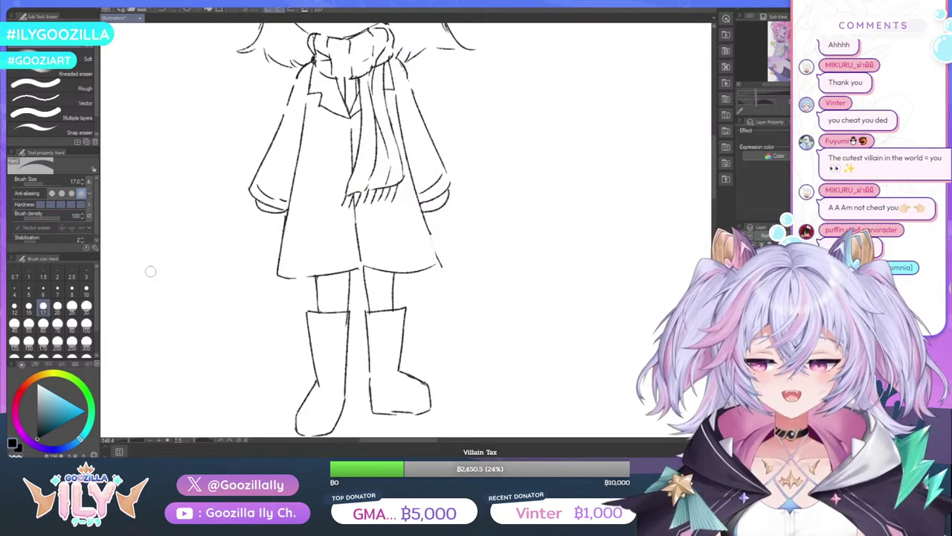
pyautogui.click(72, 291)
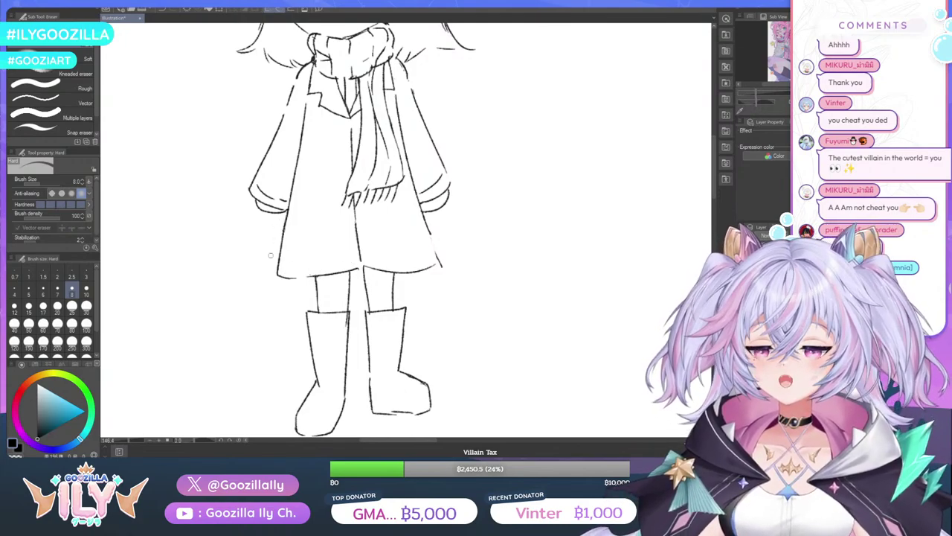
# Try redrawing the right part of the coat hem with the pen, undoing both attempts
pyautogui.scroll(-7, 278, 120)
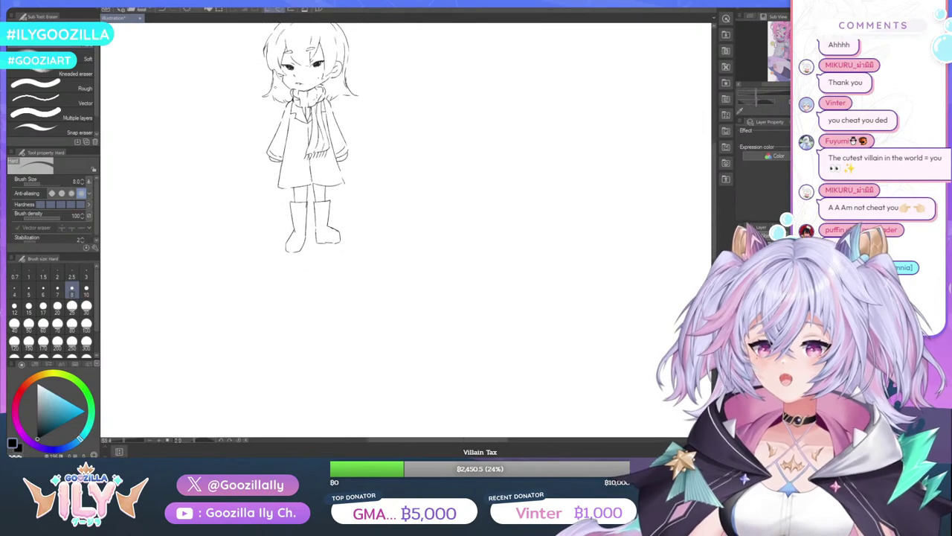
pyautogui.press('p')
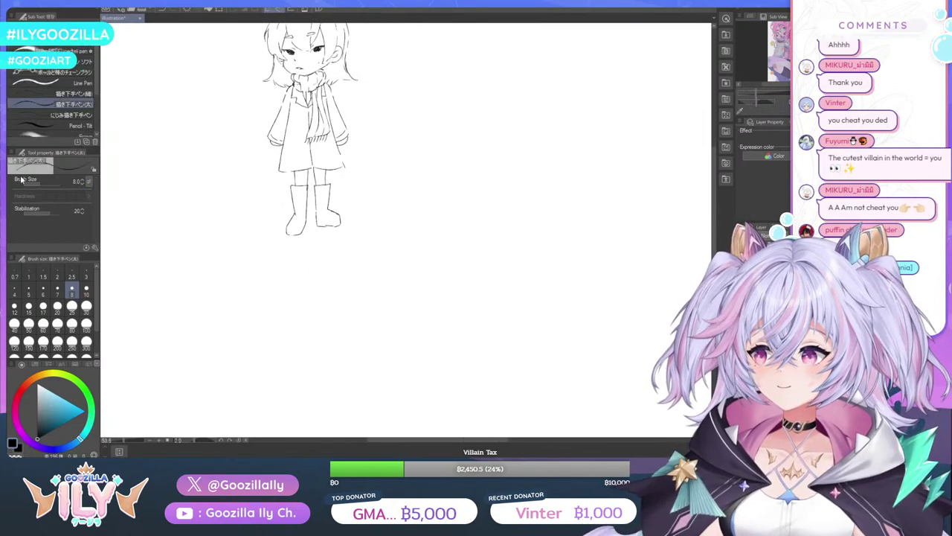
pyautogui.scroll(-2, 328, 223)
pyautogui.scroll(3, 335, 208)
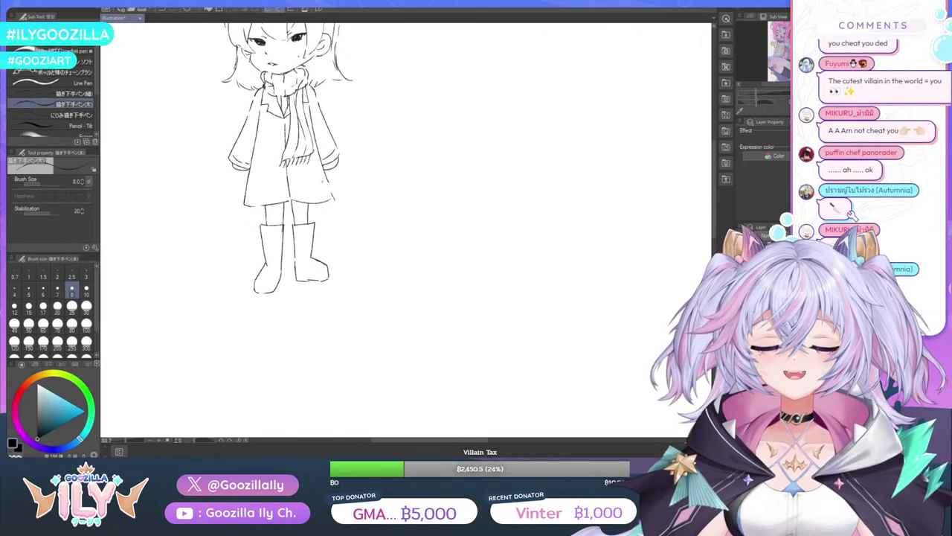
pyautogui.scroll(3, 321, 197)
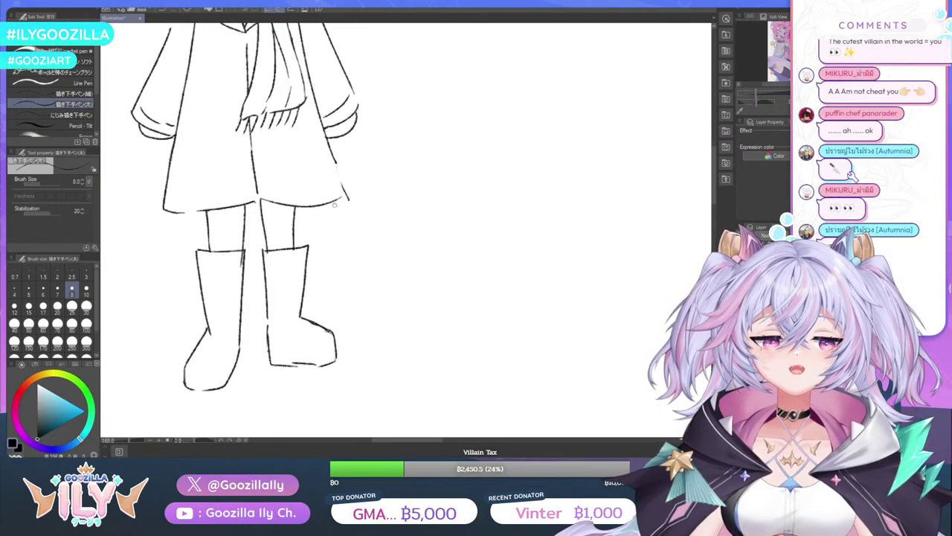
pyautogui.moveTo(345, 199); pyautogui.dragTo(304, 207)
pyautogui.click(163, 10)
pyautogui.click(161, 11)
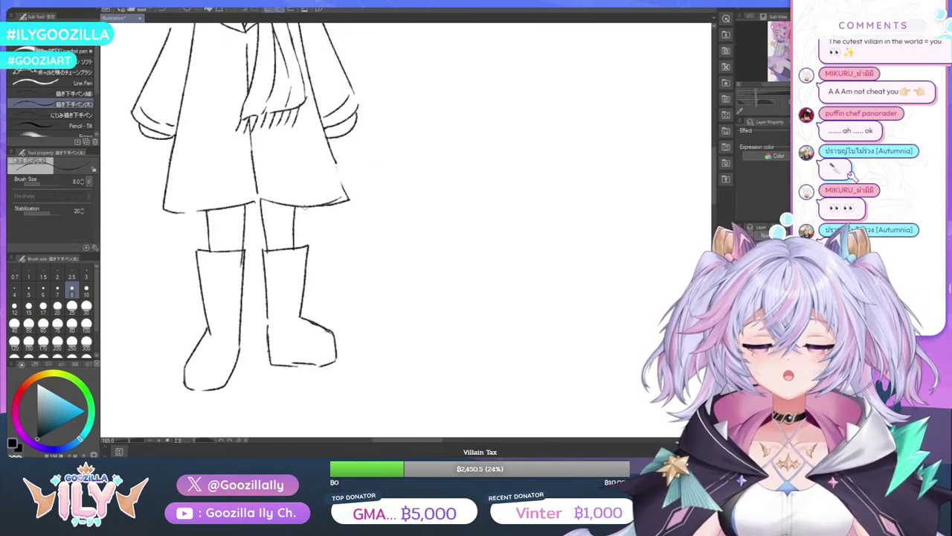
# Erase the doubled line at the hem's right and redraw the coat's right edge down to the hem
pyautogui.press('e')
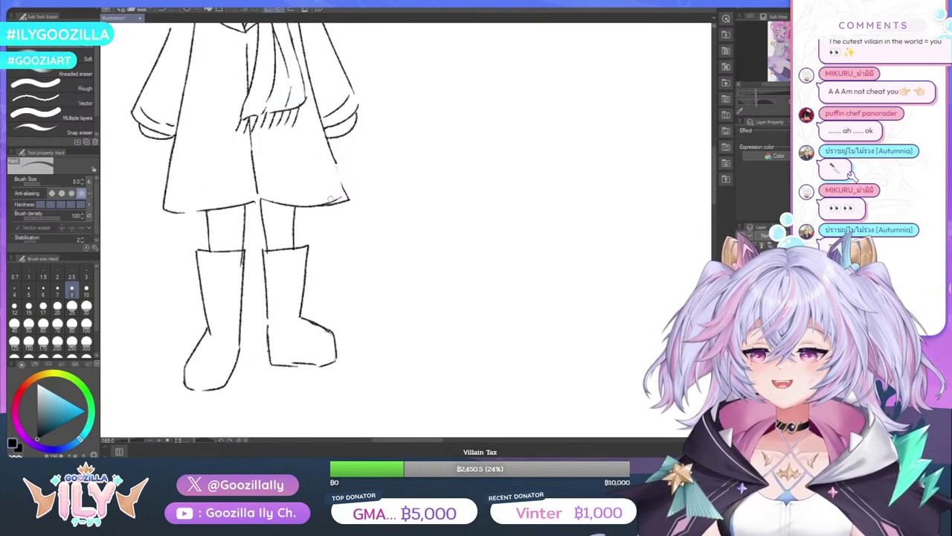
pyautogui.moveTo(335, 199); pyautogui.dragTo(343, 199)
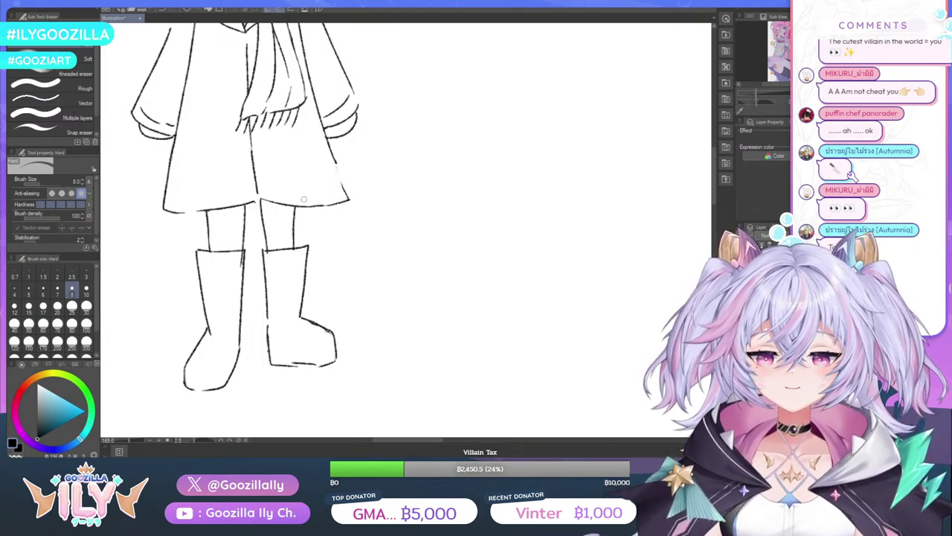
pyautogui.press('p')
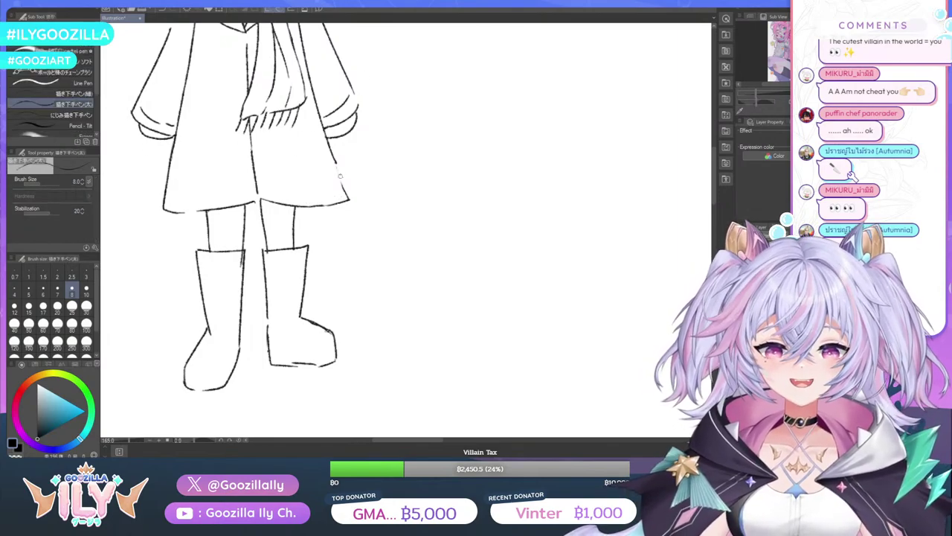
pyautogui.moveTo(334, 158); pyautogui.dragTo(350, 199)
pyautogui.click(162, 10)
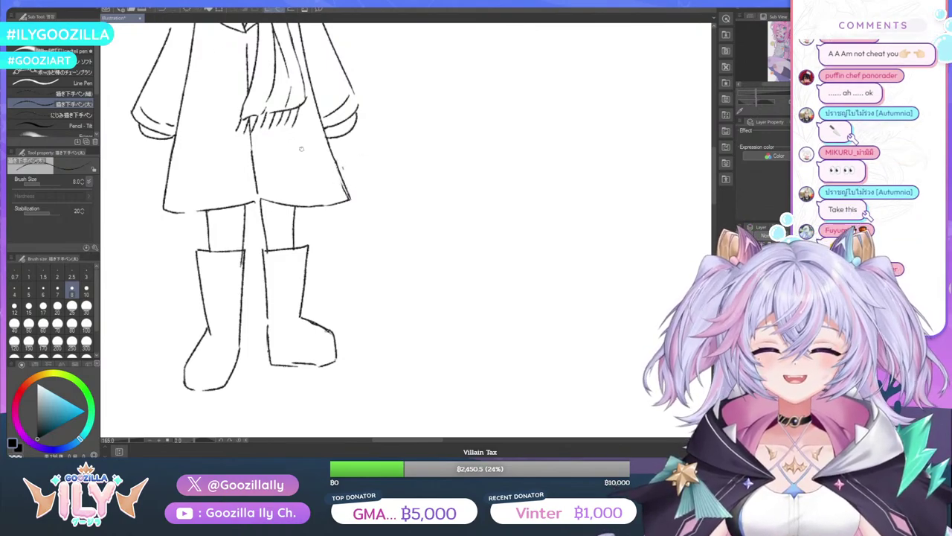
pyautogui.click(160, 10)
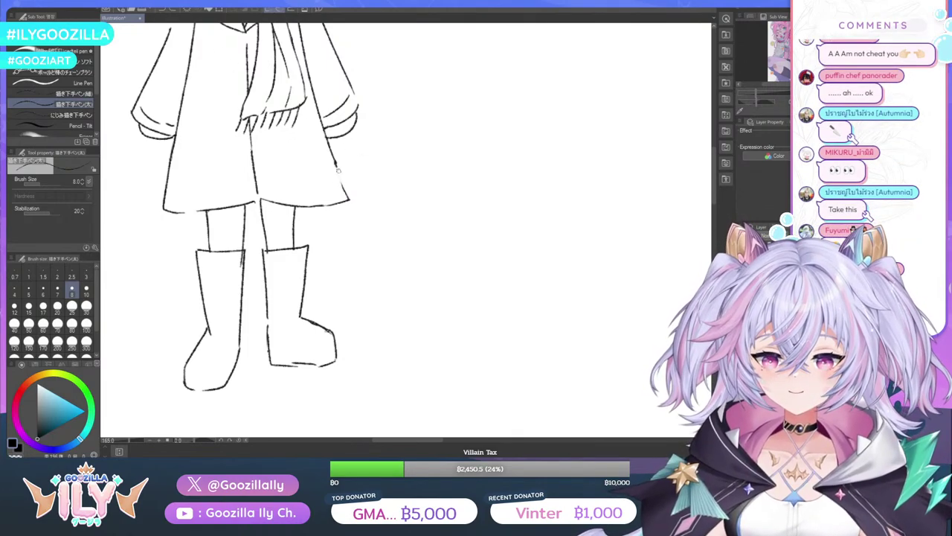
pyautogui.moveTo(336, 165); pyautogui.dragTo(353, 201)
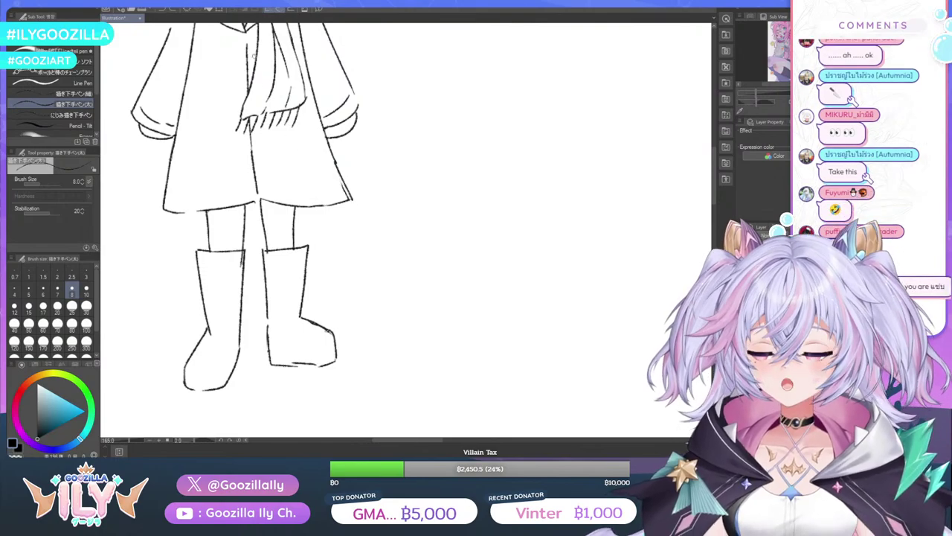
pyautogui.scroll(-4, 319, 206)
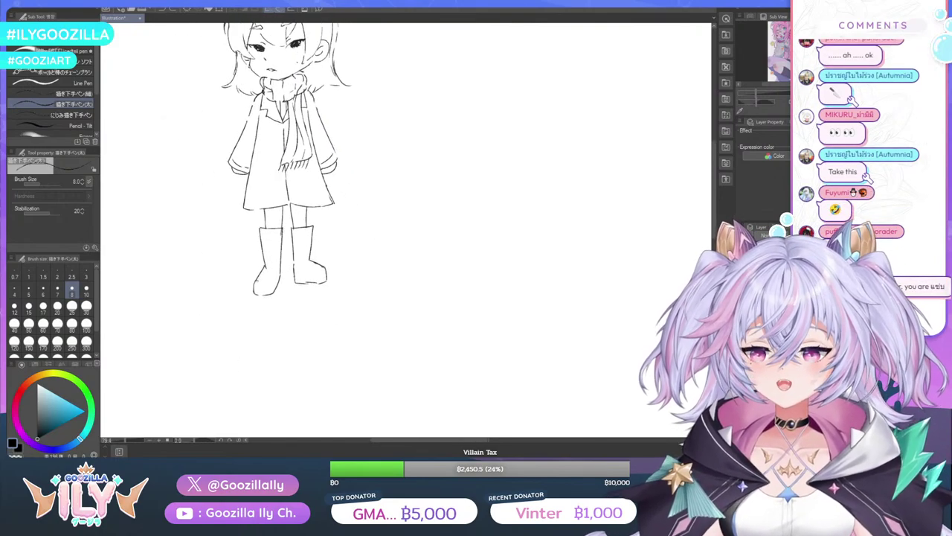
# Switch from the Soft eraser to the Soft bleed brush
pyautogui.scroll(3, 288, 238)
pyautogui.press('e')
pyautogui.scroll(2, 269, 238)
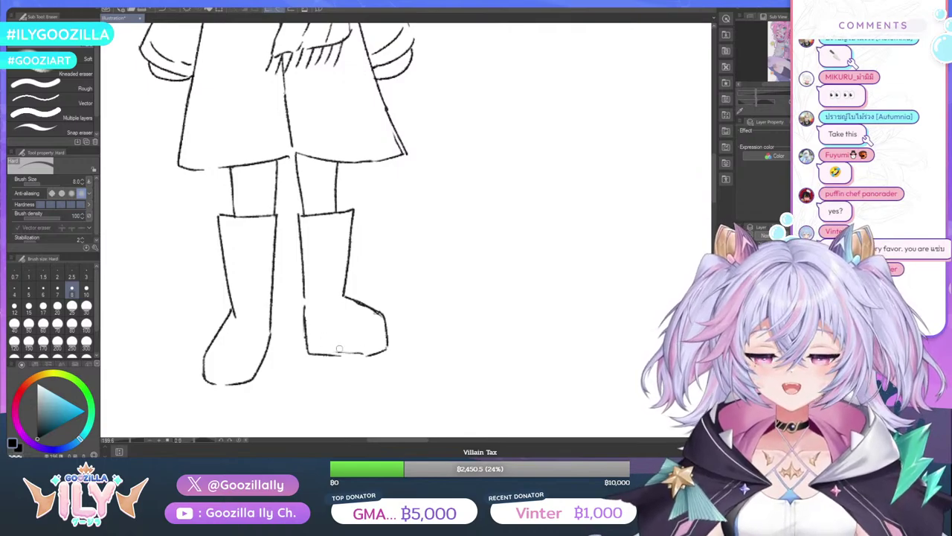
pyautogui.scroll(-2, 315, 333)
pyautogui.scroll(-2, 312, 289)
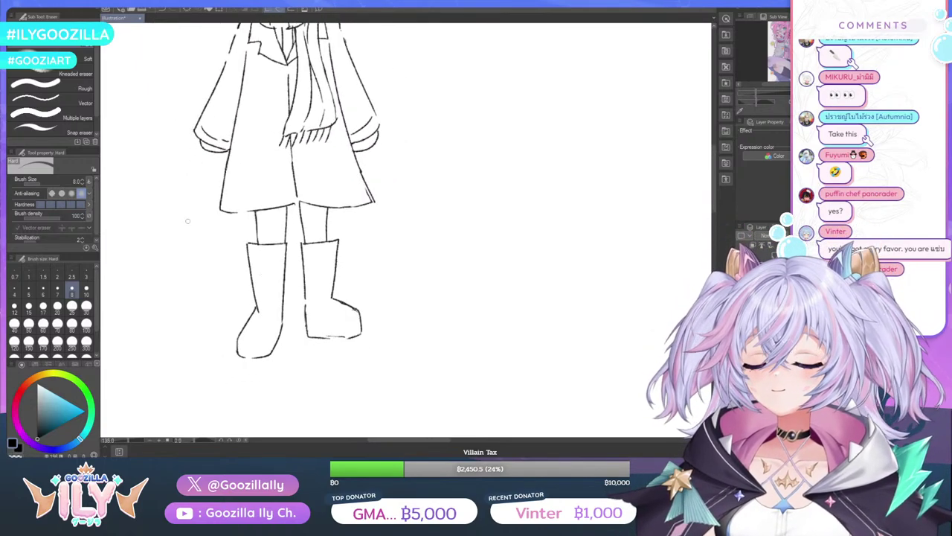
pyautogui.press('b')
# Switch to the pen sub tool at size 8.0
pyautogui.scroll(1, 313, 320)
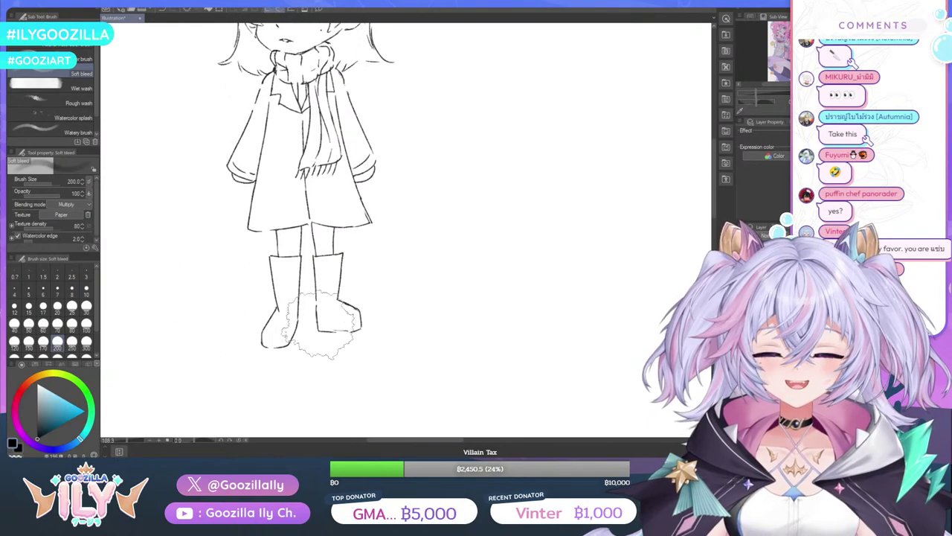
pyautogui.scroll(1, 322, 336)
pyautogui.scroll(1, 320, 336)
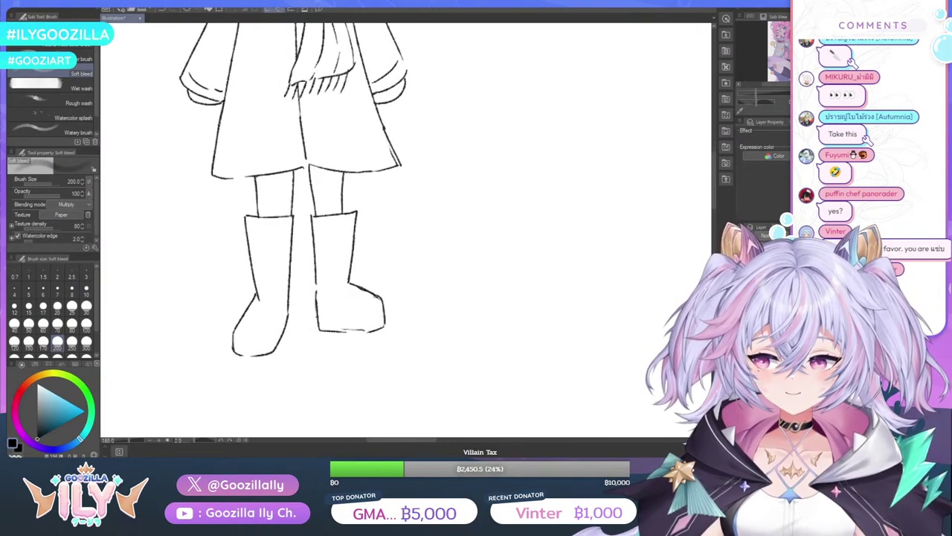
pyautogui.press('p')
pyautogui.scroll(-2, 269, 310)
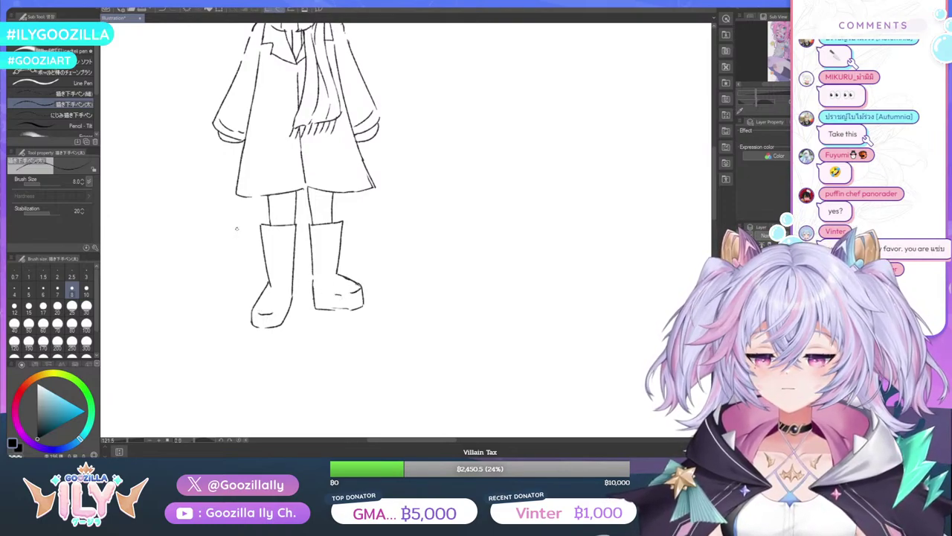
pyautogui.scroll(3, 339, 220)
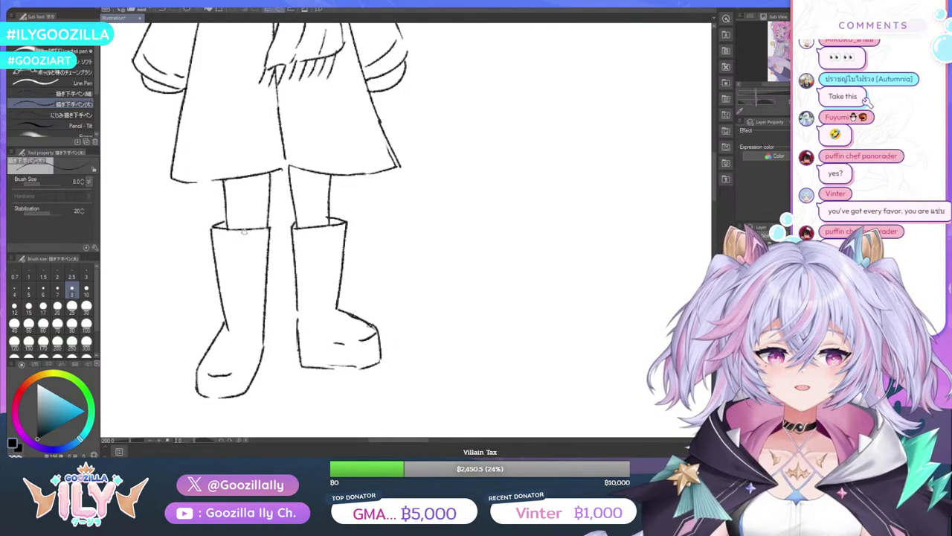
pyautogui.scroll(-1, 268, 218)
pyautogui.scroll(-3, 279, 211)
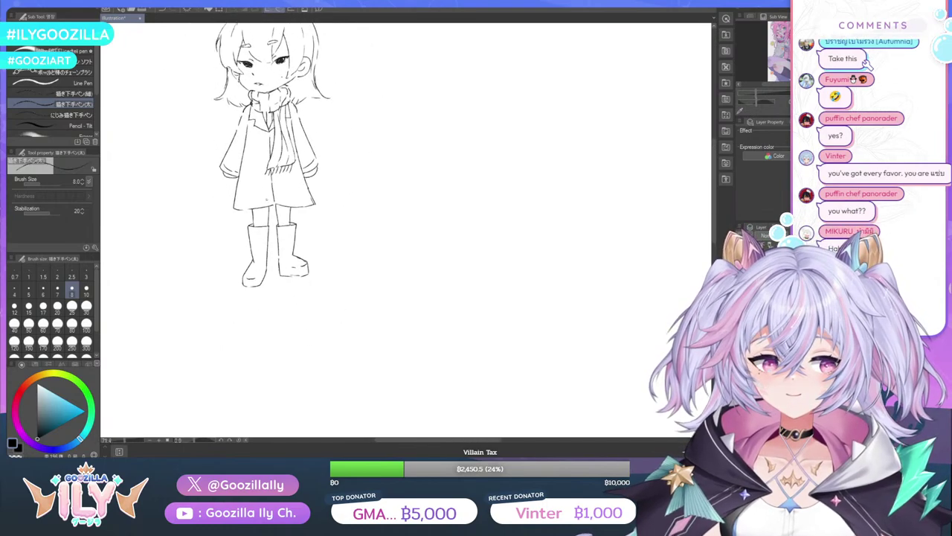
pyautogui.scroll(-2, 279, 210)
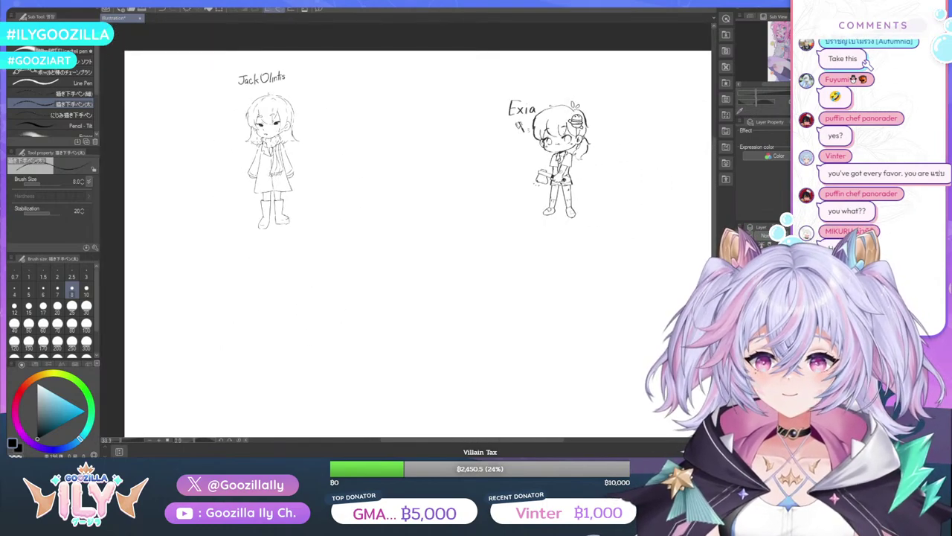
pyautogui.scroll(-1, 252, 192)
pyautogui.scroll(3, 253, 134)
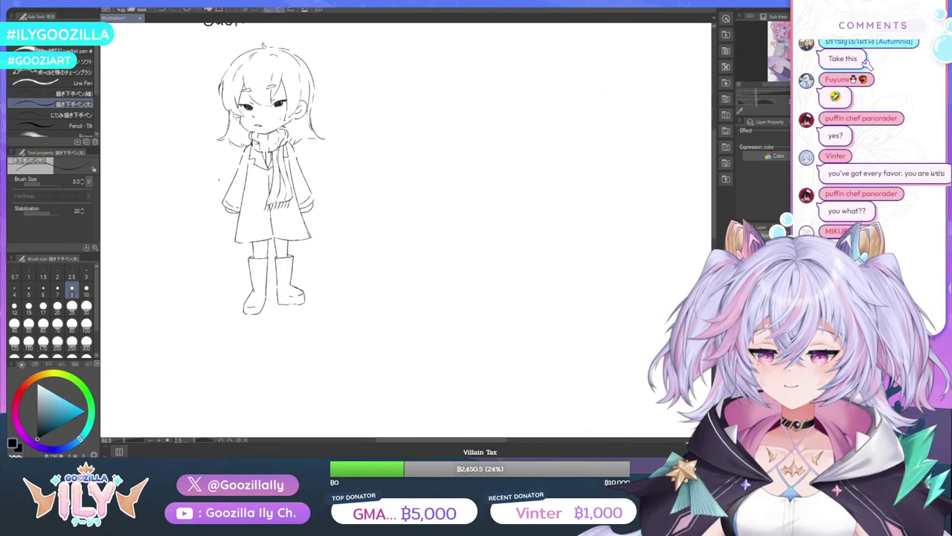
pyautogui.scroll(-2, 206, 174)
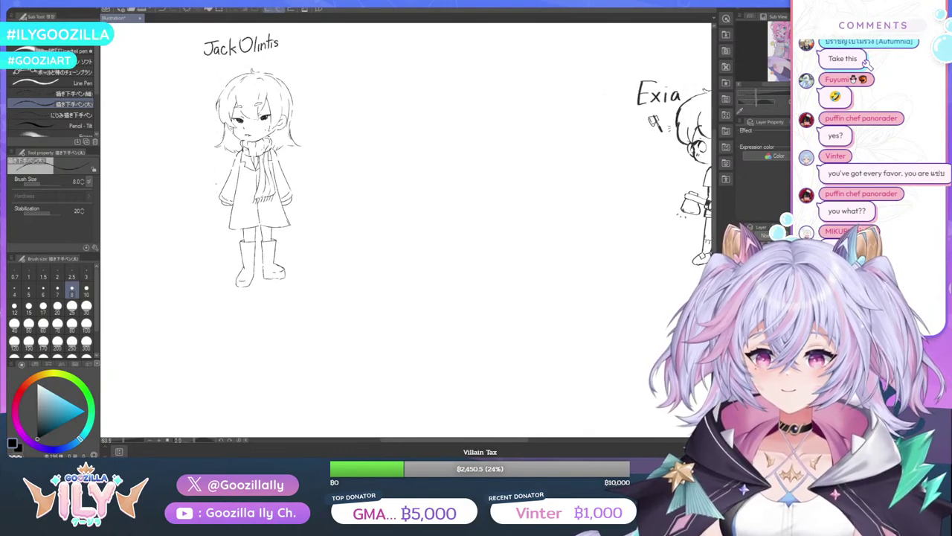
pyautogui.scroll(3, 230, 104)
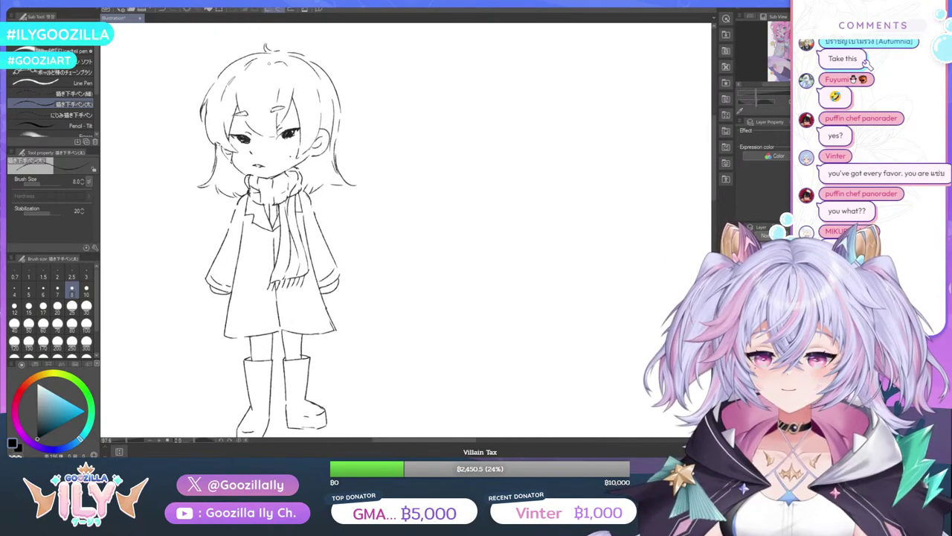
pyautogui.scroll(-5, 280, 106)
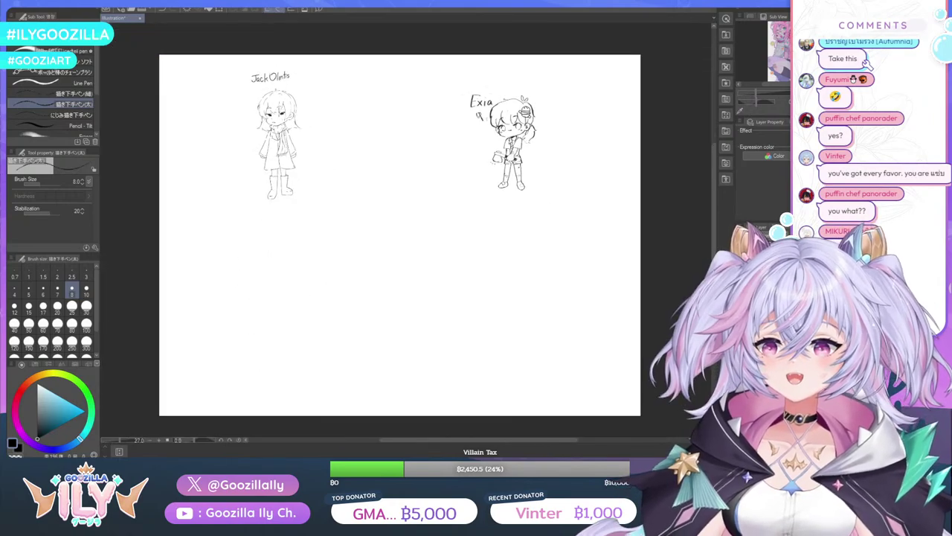
pyautogui.scroll(2, 280, 83)
pyautogui.scroll(-1, 280, 82)
pyautogui.scroll(1, 279, 83)
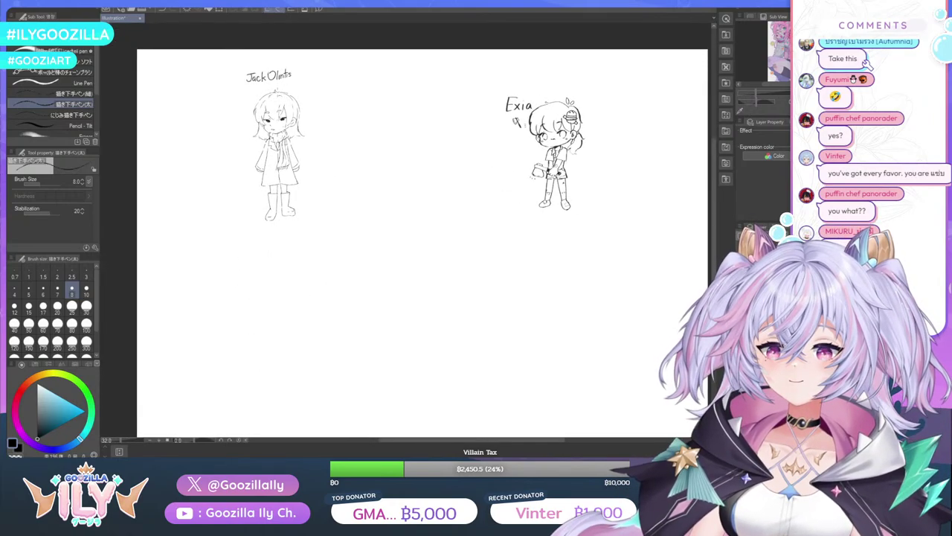
# Zoom in on the collar and draw a small planet-shaped pin with dot details on the coat lapel
pyautogui.scroll(3, 278, 94)
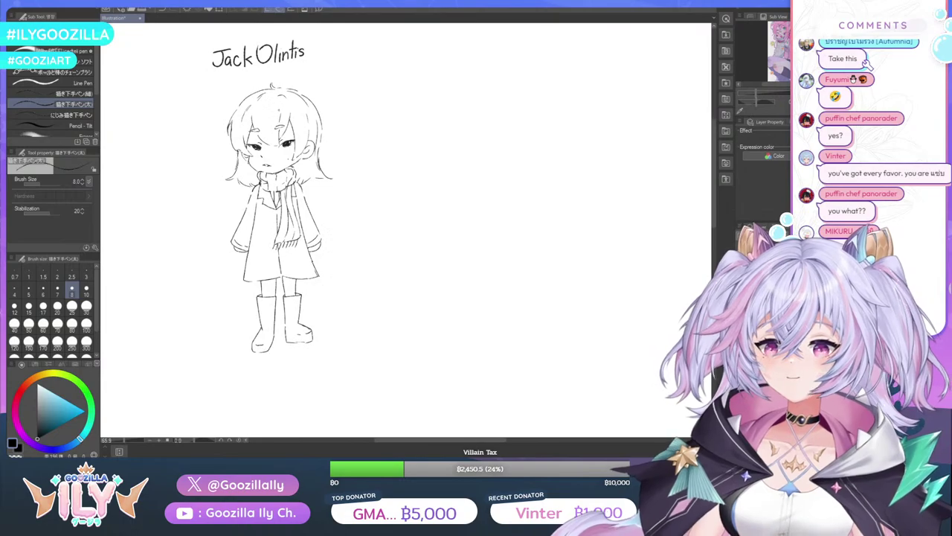
pyautogui.scroll(4, 286, 191)
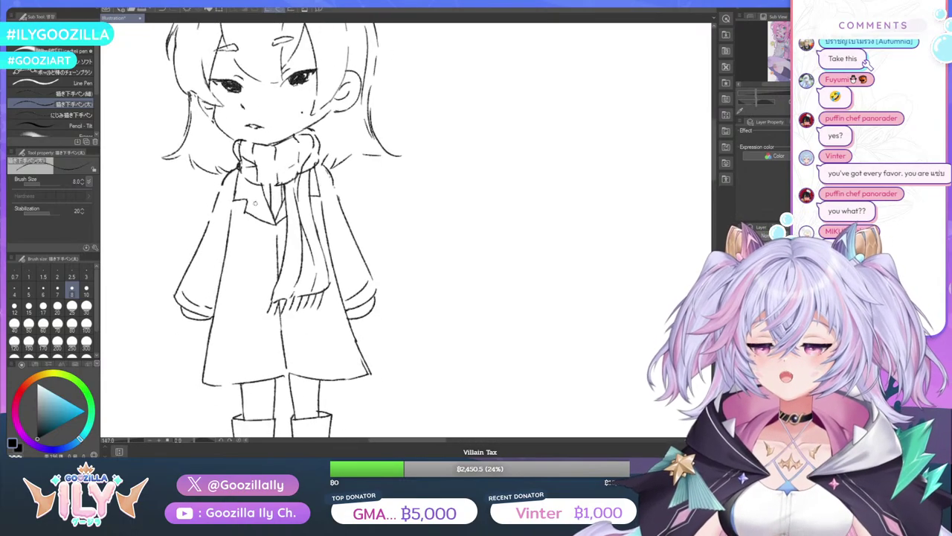
pyautogui.scroll(5, 254, 199)
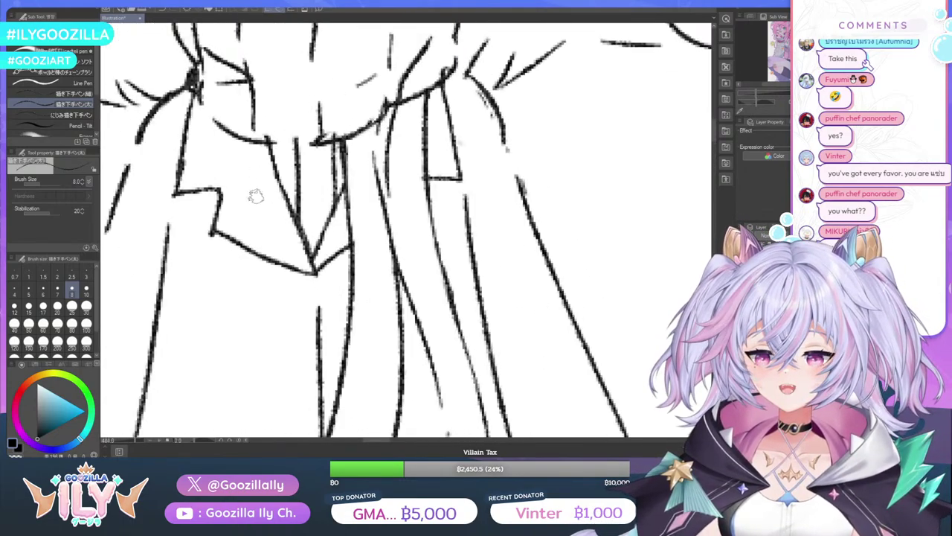
pyautogui.scroll(1, 255, 197)
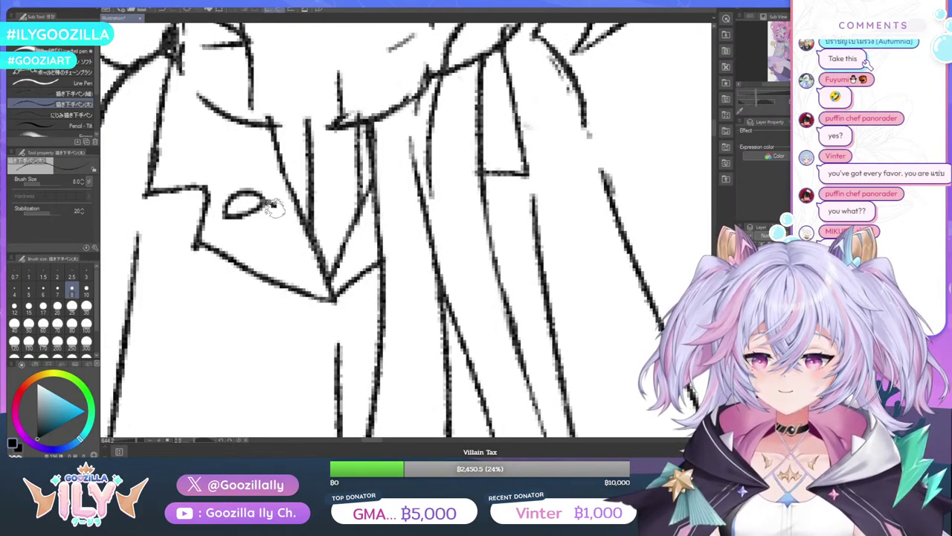
pyautogui.moveTo(273, 210)
pyautogui.mouseDown()
pyautogui.moveTo(221, 222)
pyautogui.moveTo(269, 218)
pyautogui.moveTo(228, 234)
pyautogui.moveTo(217, 203)
pyautogui.moveTo(246, 187)
pyautogui.mouseUp()
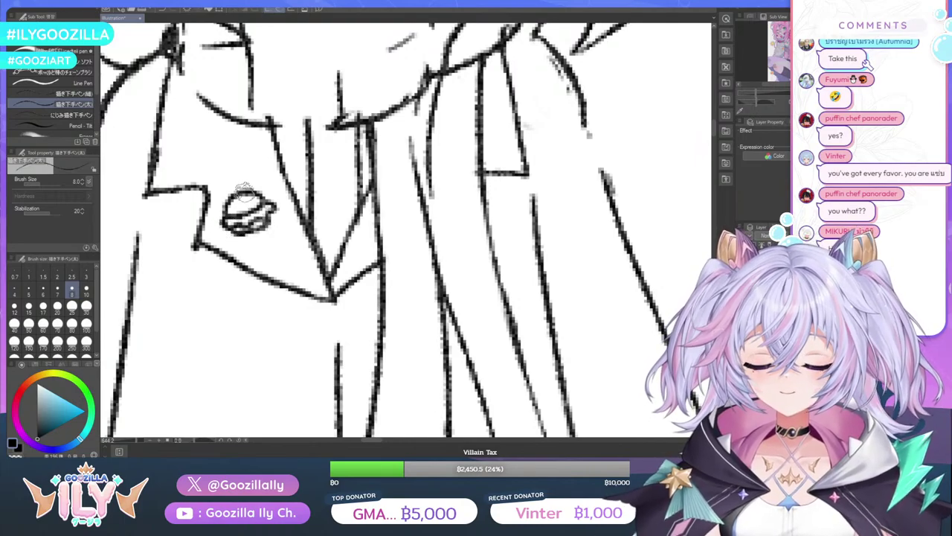
pyautogui.click(234, 206)
pyautogui.click(242, 201)
pyautogui.scroll(-2, 249, 189)
pyautogui.moveTo(256, 221); pyautogui.dragTo(258, 227)
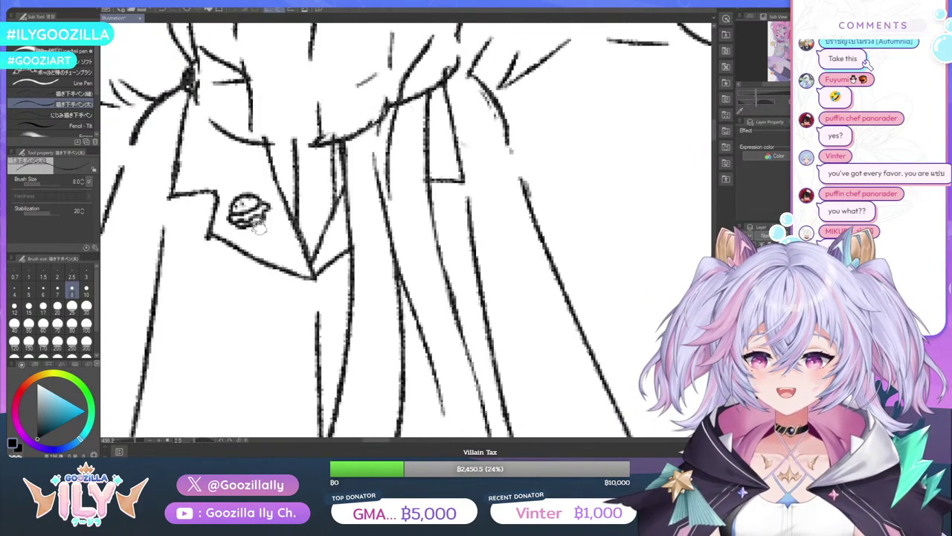
pyautogui.scroll(-5, 260, 227)
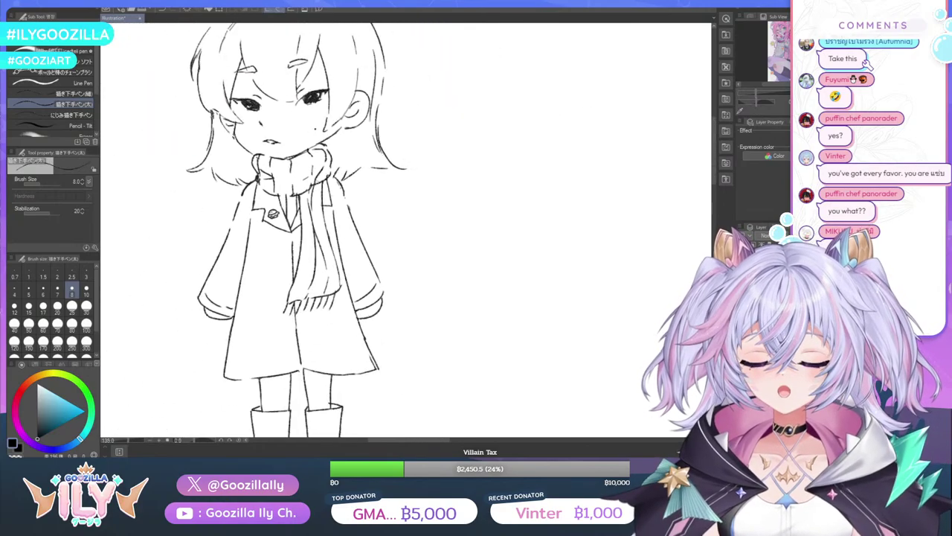
pyautogui.scroll(-3, 314, 207)
pyautogui.scroll(4, 297, 225)
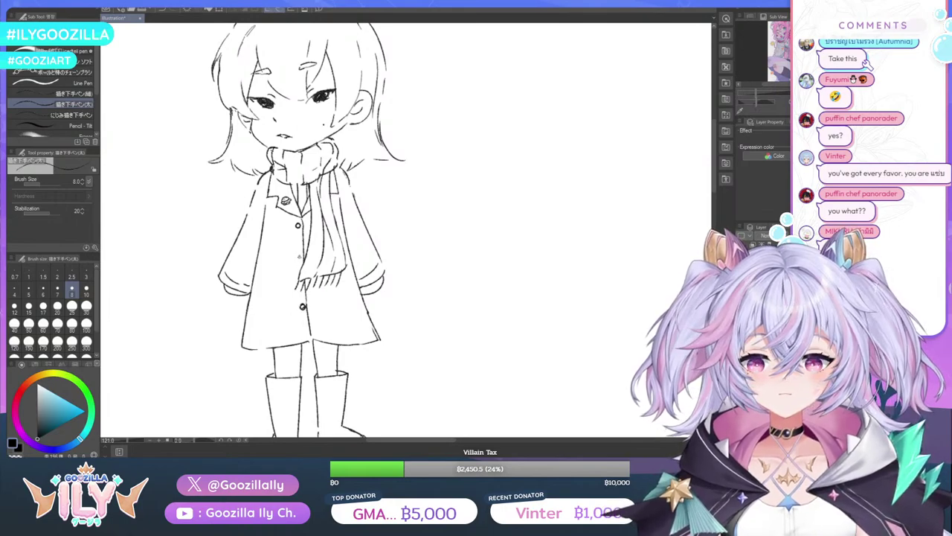
# Draw a dangling earring with a stud under one ear
pyautogui.scroll(-5, 297, 223)
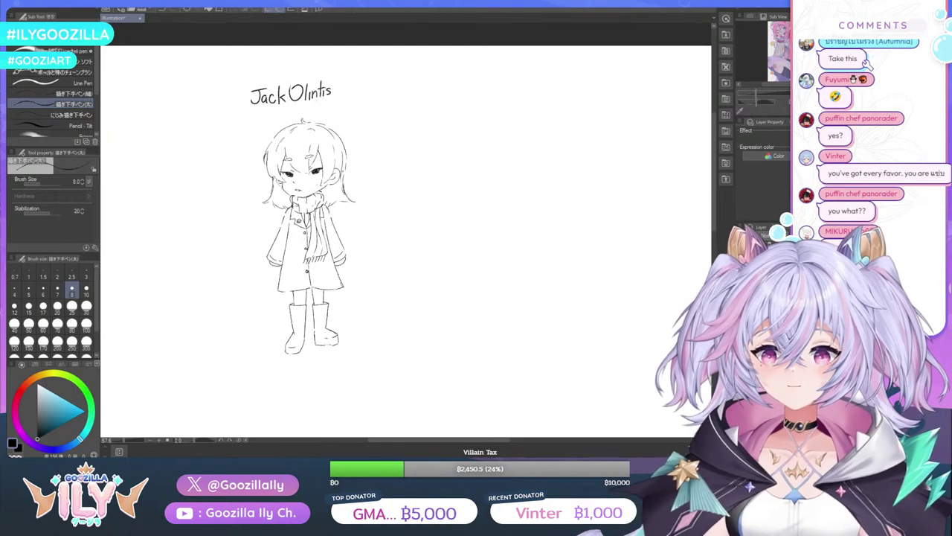
pyautogui.scroll(8, 325, 185)
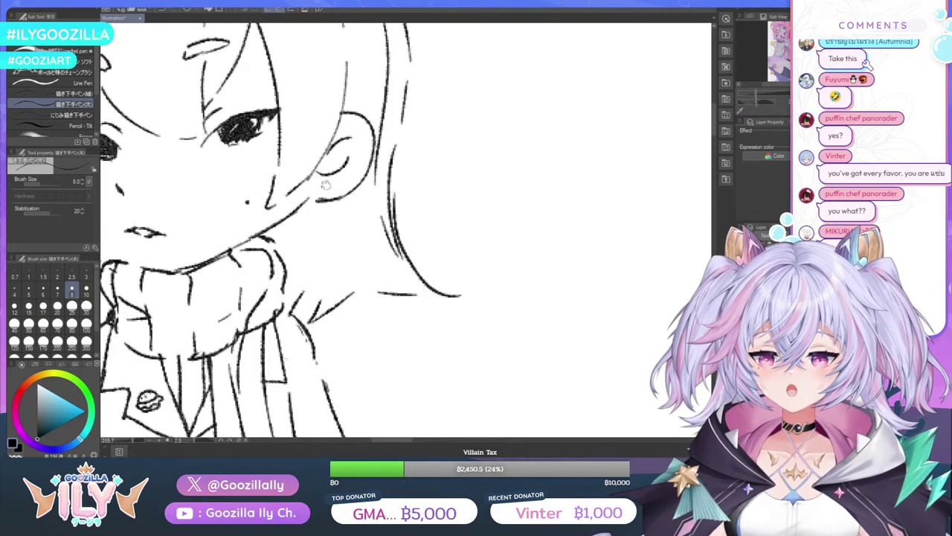
pyautogui.scroll(2, 325, 185)
pyautogui.click(322, 186)
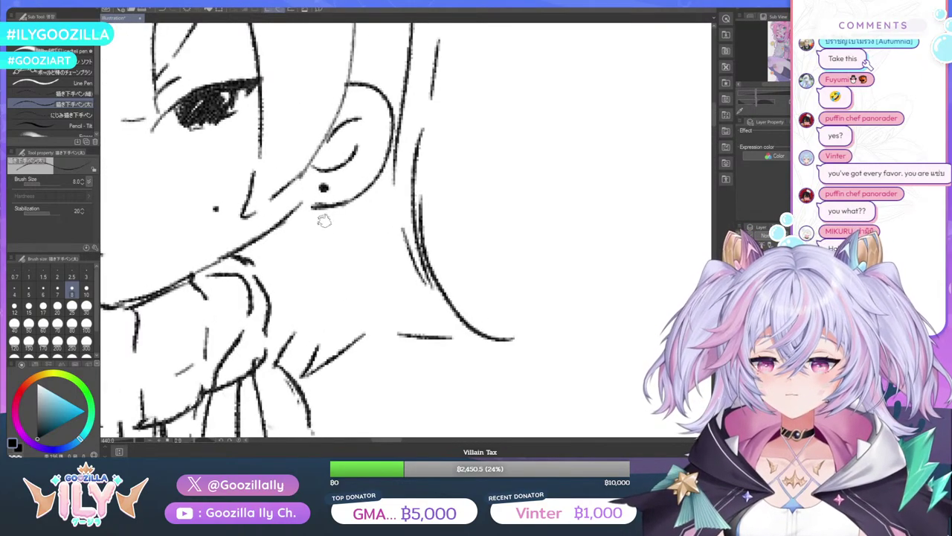
pyautogui.moveTo(325, 218)
pyautogui.mouseDown()
pyautogui.moveTo(326, 245)
pyautogui.moveTo(330, 238)
pyautogui.moveTo(321, 241)
pyautogui.moveTo(345, 240)
pyautogui.moveTo(345, 253)
pyautogui.moveTo(325, 259)
pyautogui.moveTo(310, 239)
pyautogui.moveTo(305, 251)
pyautogui.moveTo(335, 254)
pyautogui.mouseUp()
pyautogui.scroll(-8, 333, 250)
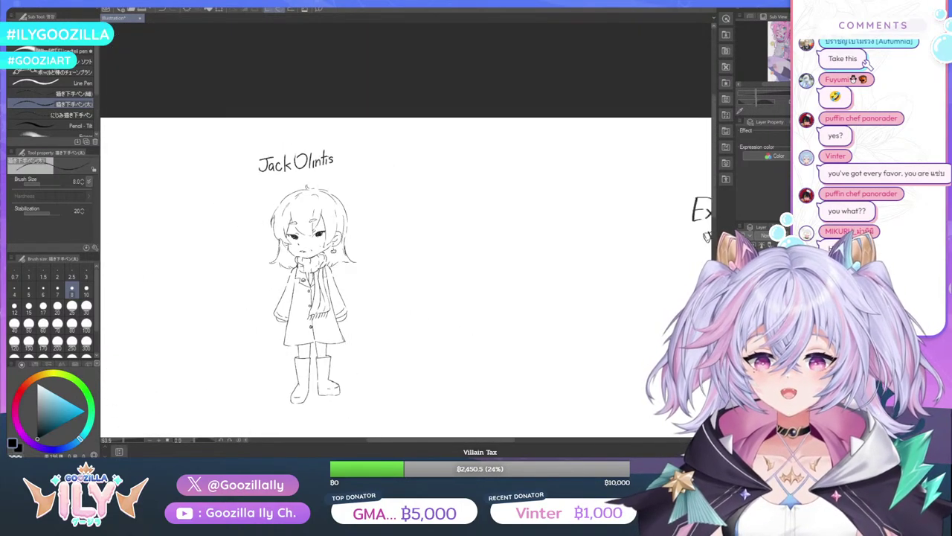
pyautogui.scroll(10, 288, 242)
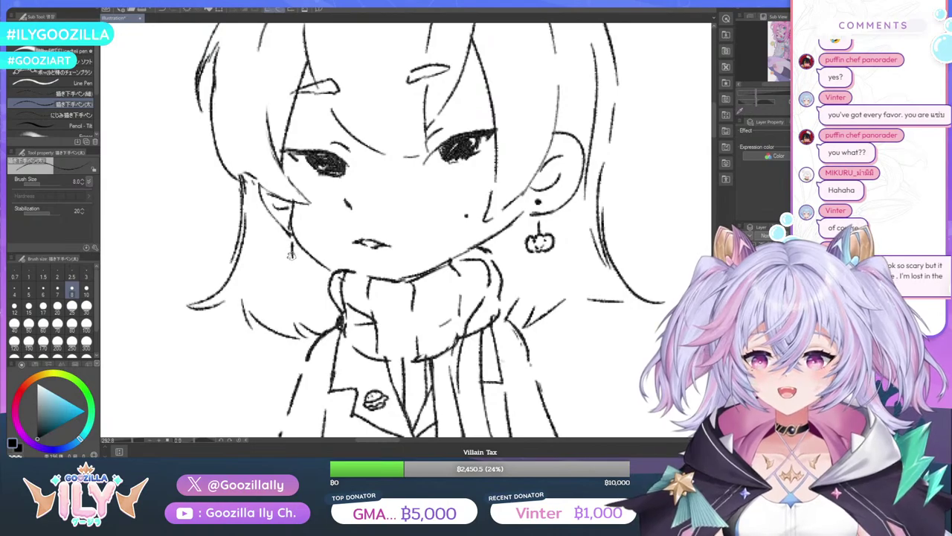
# Draw a pumpkin earring on the other ear, then zoom out to view the full figure
pyautogui.moveTo(302, 259)
pyautogui.mouseDown()
pyautogui.moveTo(306, 274)
pyautogui.moveTo(291, 279)
pyautogui.moveTo(277, 262)
pyautogui.moveTo(287, 280)
pyautogui.moveTo(302, 266)
pyautogui.moveTo(288, 265)
pyautogui.moveTo(290, 276)
pyautogui.moveTo(297, 259)
pyautogui.moveTo(291, 265)
pyautogui.mouseUp()
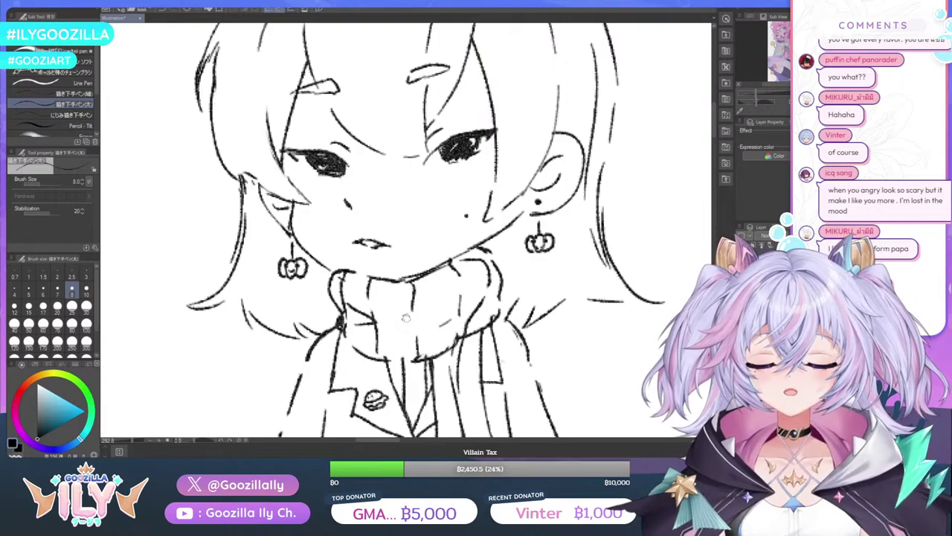
pyautogui.scroll(-1, 371, 344)
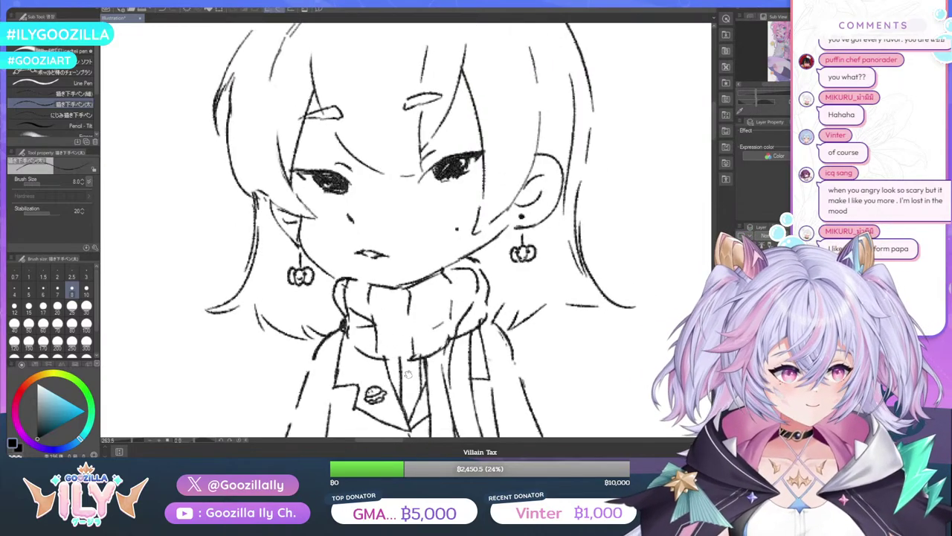
pyautogui.scroll(-1, 395, 317)
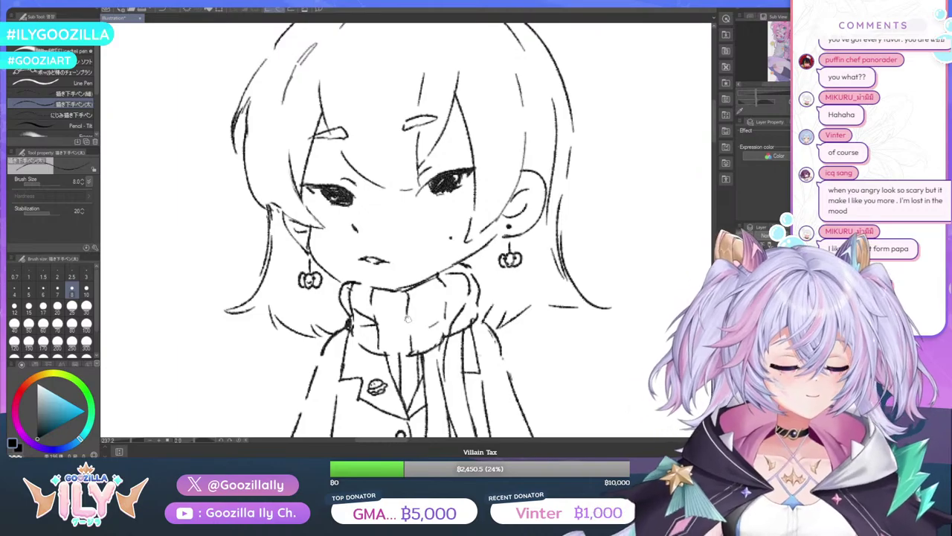
pyautogui.scroll(-1, 408, 319)
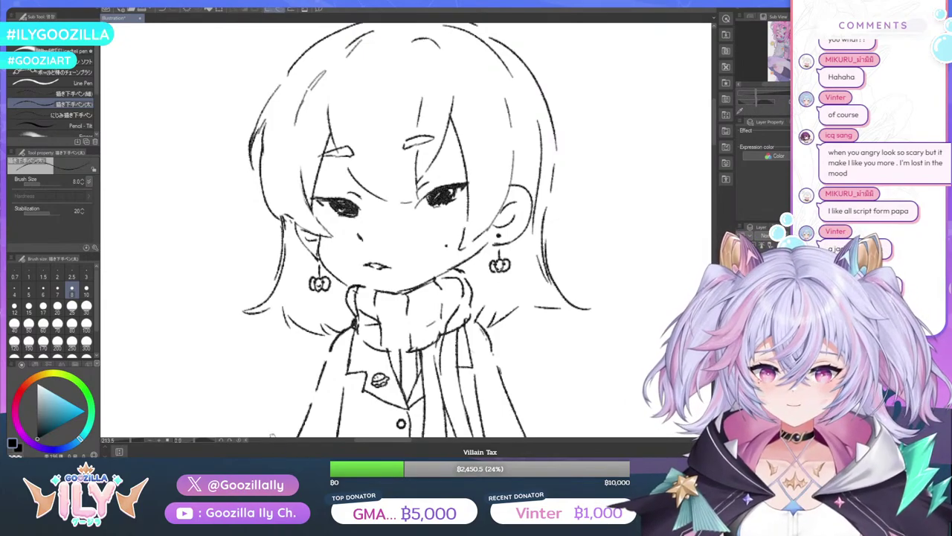
pyautogui.scroll(-6, 408, 86)
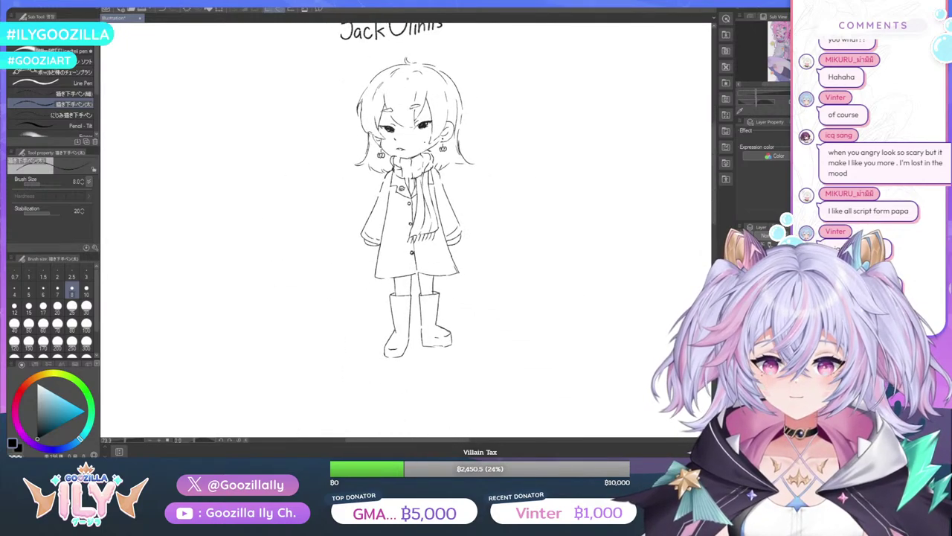
# Draw curly hair tufts on top of Jack Olintis's head
pyautogui.scroll(4, 406, 59)
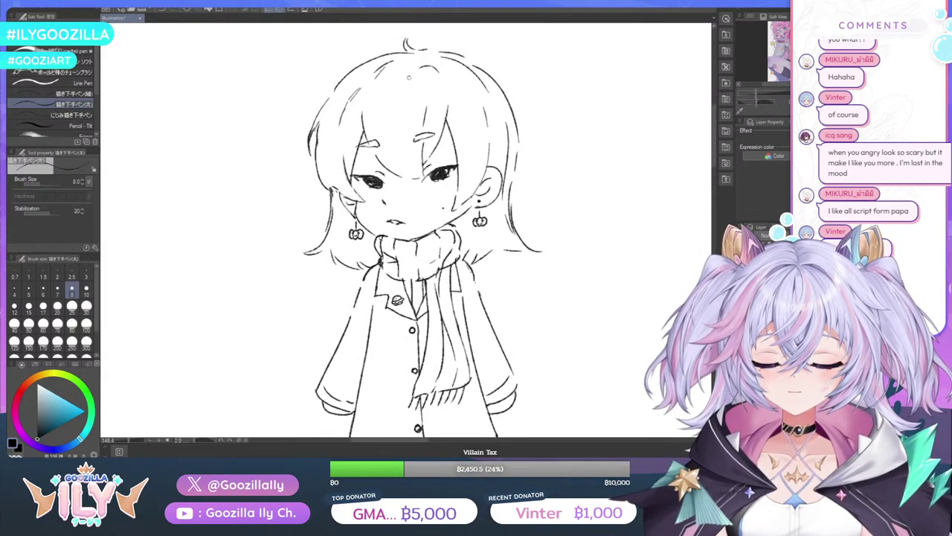
pyautogui.moveTo(409, 77); pyautogui.dragTo(450, 104)
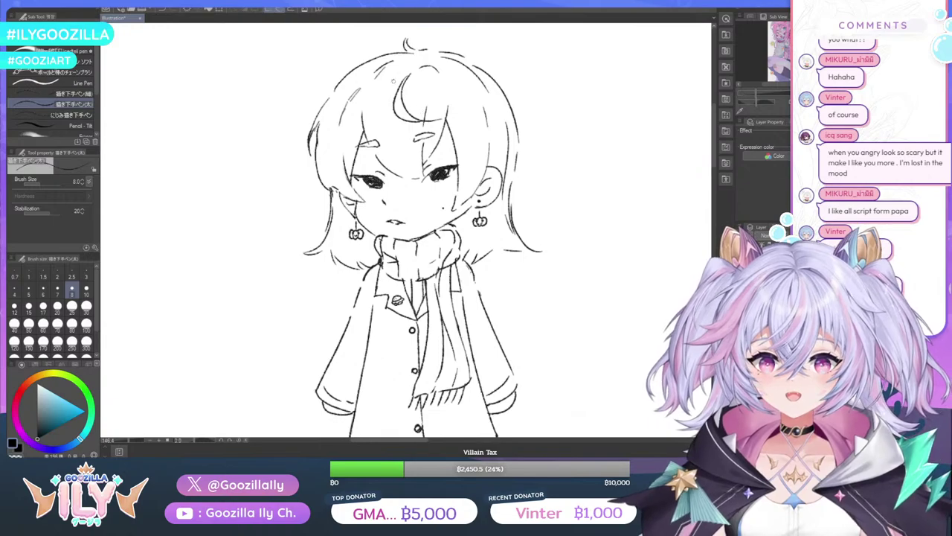
pyautogui.moveTo(410, 74)
pyautogui.mouseDown()
pyautogui.moveTo(393, 34)
pyautogui.moveTo(380, 61)
pyautogui.moveTo(402, 76)
pyautogui.mouseUp()
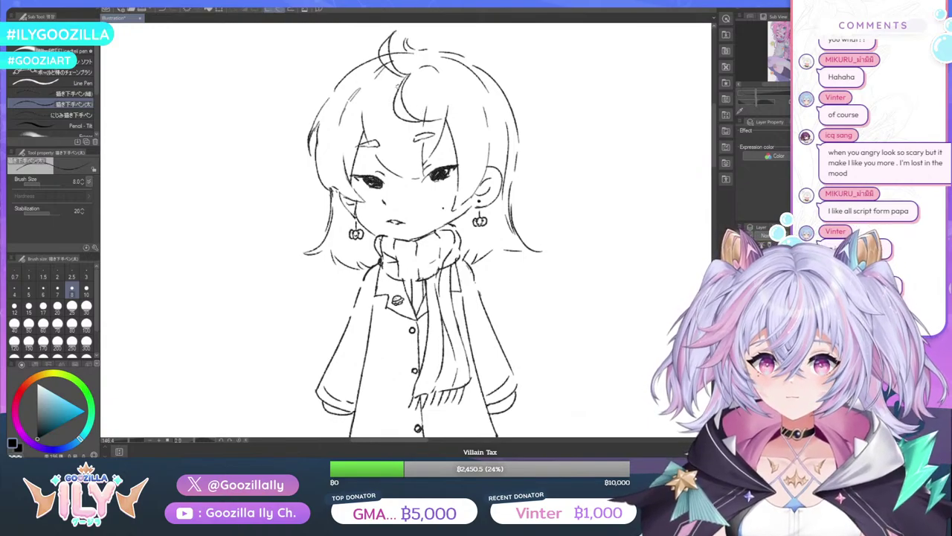
pyautogui.scroll(-3, 399, 86)
# Zoom out to compare Jack Olintis with the Exia sketch, then zoom back in
pyautogui.hotkey('ctrl', '-')
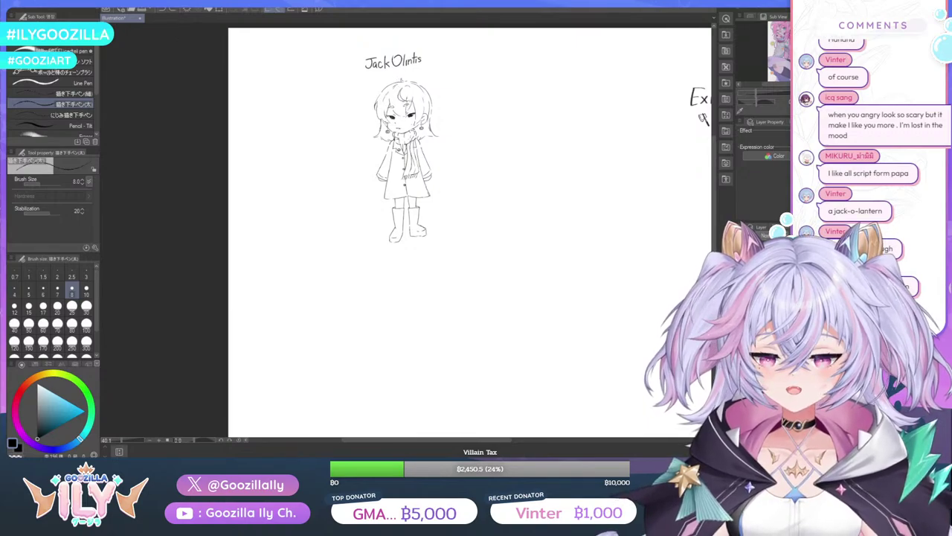
pyautogui.hotkey('ctrl', '-')
pyautogui.hotkey('ctrl', '+')
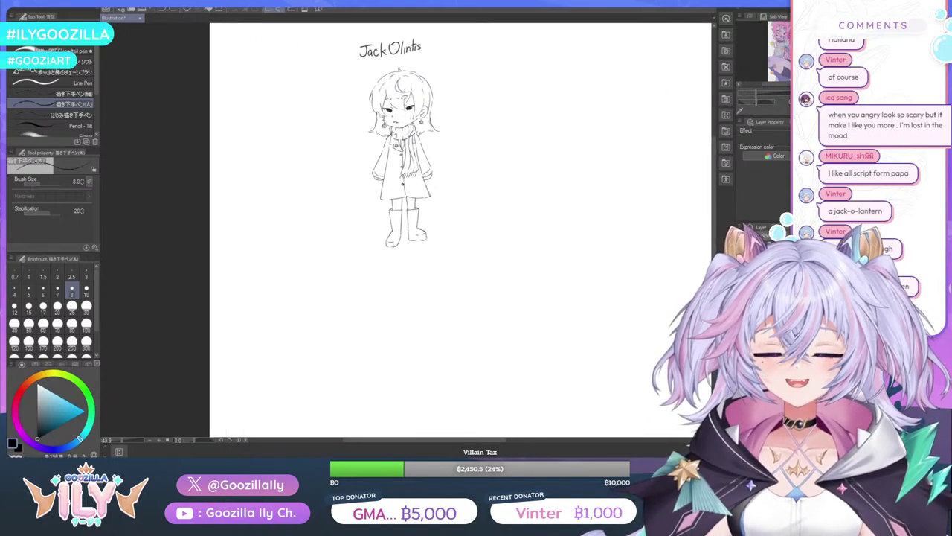
pyautogui.hotkey('ctrl', '+')
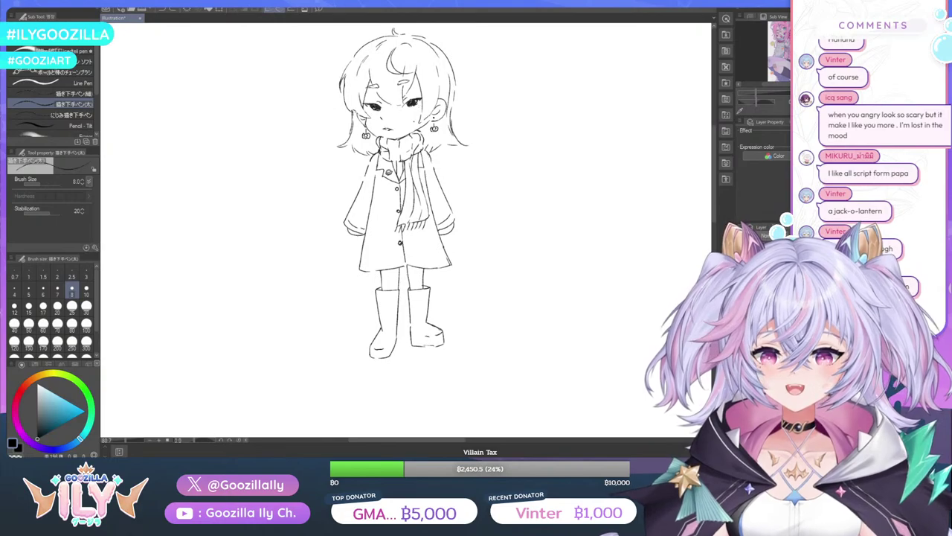
pyautogui.hotkey('ctrl', '-')
pyautogui.hotkey('ctrl', '-')
pyautogui.hotkey('ctrl', '-')
pyautogui.hotkey('ctrl', '-')
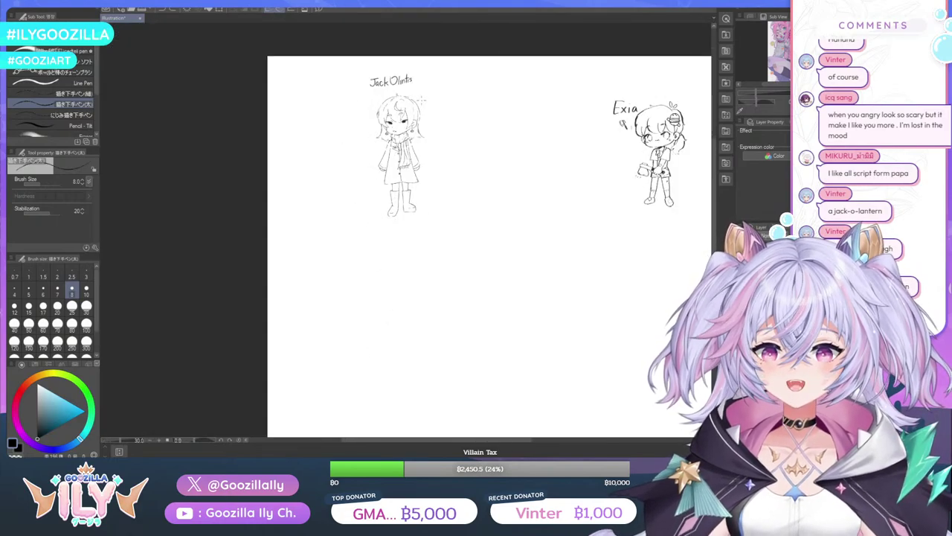
pyautogui.hotkey('ctrl', '+')
pyautogui.hotkey('ctrl', '+')
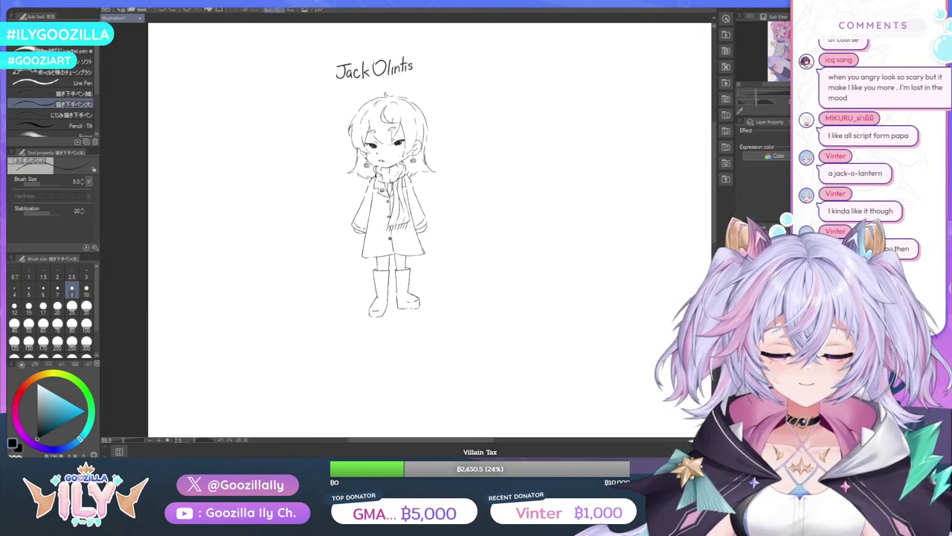
# Lasso the Jack Olintis title and move it down-left beside the head, then undo
pyautogui.press('m')
pyautogui.moveTo(328, 89)
pyautogui.mouseDown()
pyautogui.moveTo(342, 51)
pyautogui.moveTo(427, 52)
pyautogui.mouseUp()
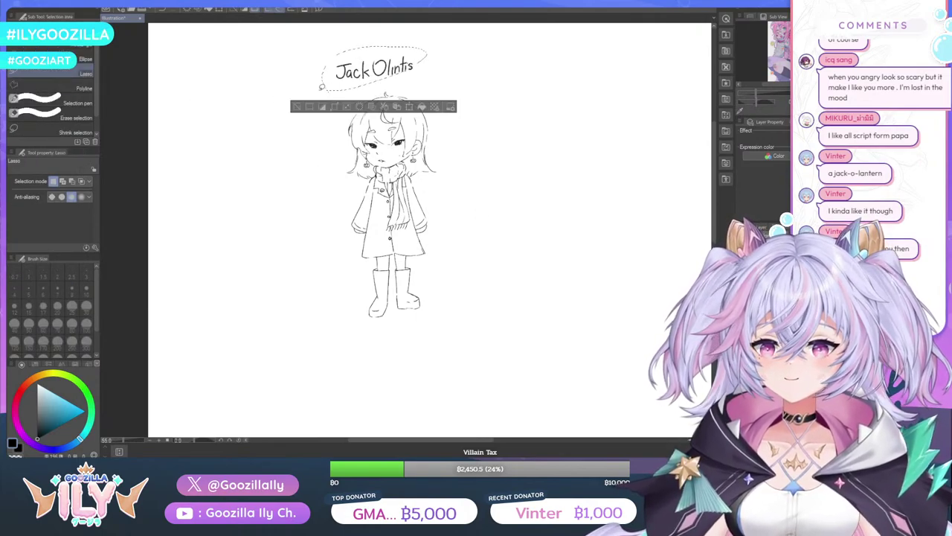
pyautogui.moveTo(314, 49)
pyautogui.mouseDown()
pyautogui.moveTo(454, 61)
pyautogui.moveTo(317, 81)
pyautogui.mouseUp()
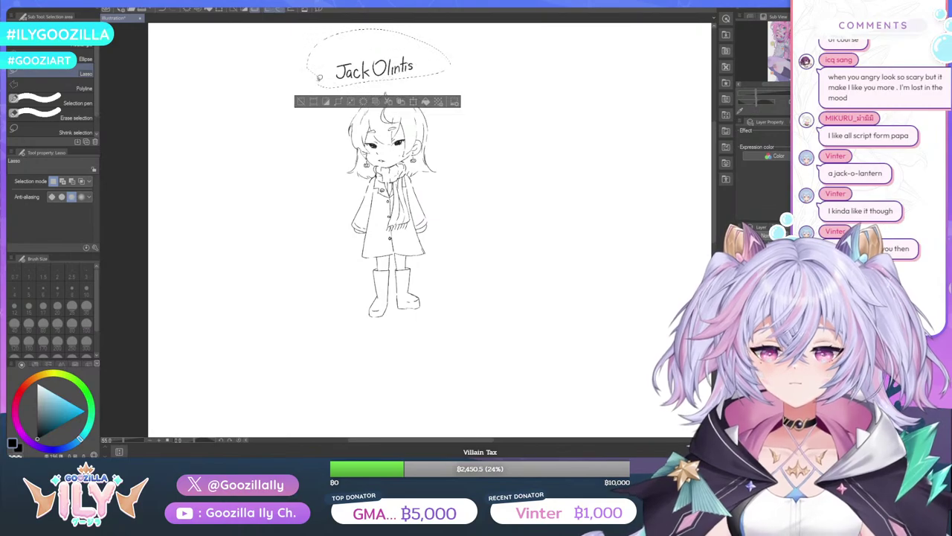
pyautogui.press('r')
pyautogui.hotkey('ctrl', 't')
pyautogui.moveTo(409, 58)
pyautogui.mouseDown()
pyautogui.moveTo(342, 98)
pyautogui.moveTo(329, 131)
pyautogui.moveTo(338, 163)
pyautogui.moveTo(341, 149)
pyautogui.moveTo(406, 85)
pyautogui.moveTo(304, 139)
pyautogui.moveTo(315, 141)
pyautogui.moveTo(331, 112)
pyautogui.mouseUp()
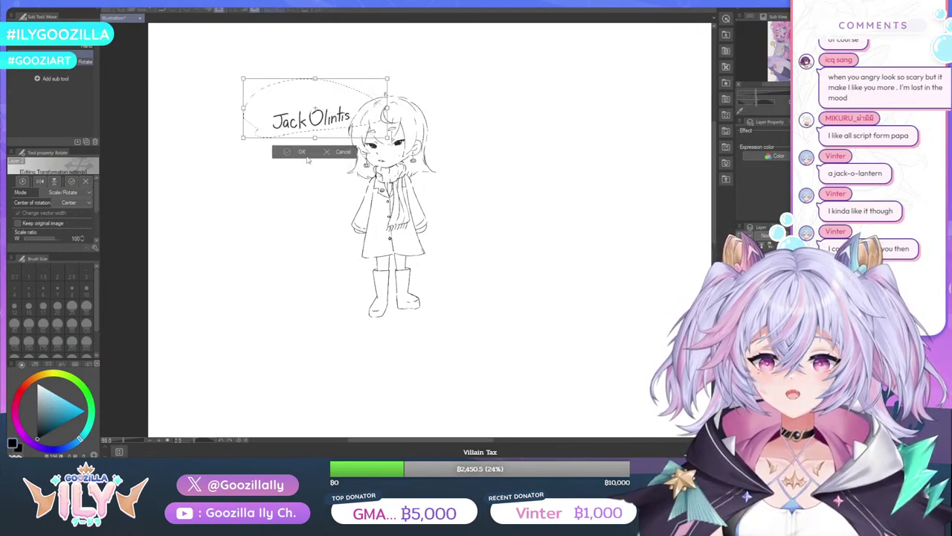
pyautogui.click(301, 153)
pyautogui.moveTo(308, 170)
pyautogui.mouseDown()
pyautogui.moveTo(345, 206)
pyautogui.moveTo(304, 209)
pyautogui.moveTo(304, 193)
pyautogui.moveTo(337, 189)
pyautogui.mouseUp()
pyautogui.hotkey('ctrl', 'z')
pyautogui.hotkey('ctrl', 'z')
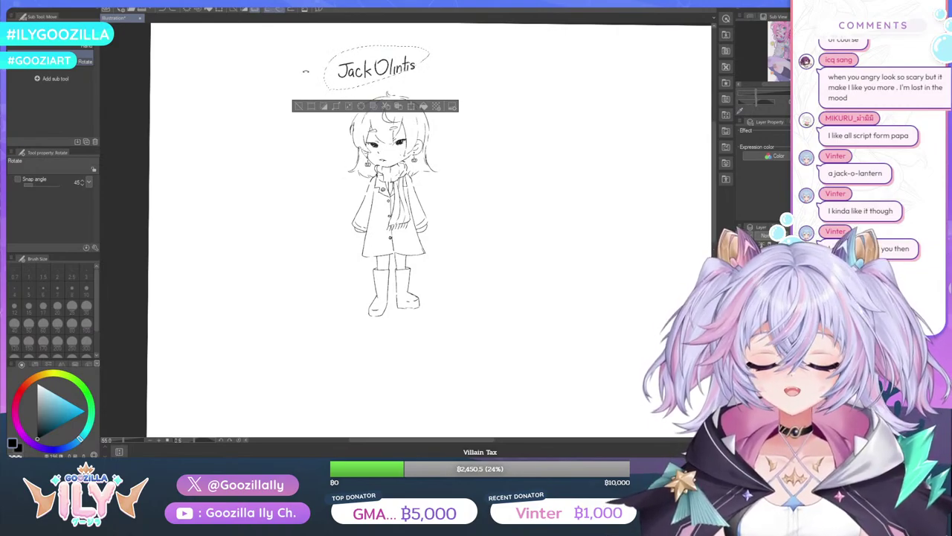
# Retry moving the title, cancel the transform, and straighten the tilted canvas view
pyautogui.hotkey('ctrl', 't')
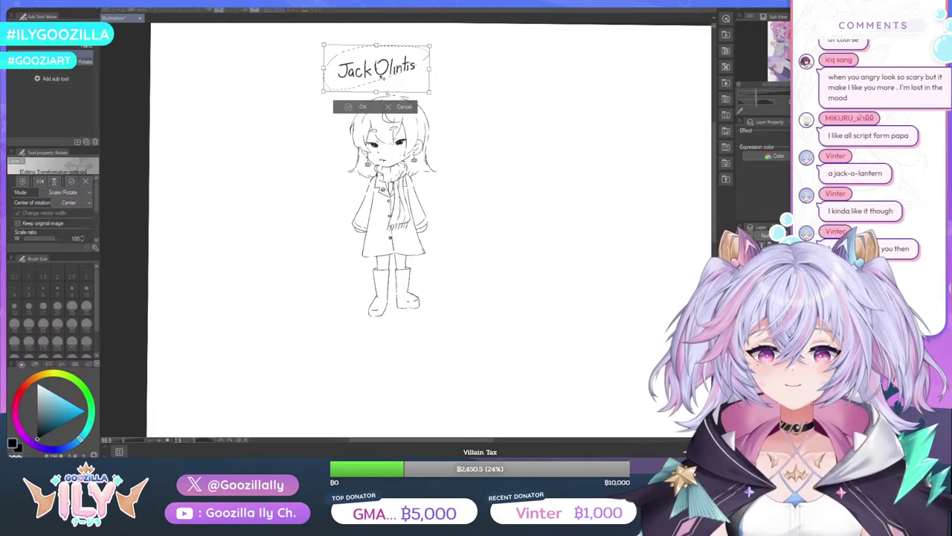
pyautogui.moveTo(382, 76)
pyautogui.mouseDown()
pyautogui.moveTo(351, 121)
pyautogui.moveTo(323, 138)
pyautogui.mouseUp()
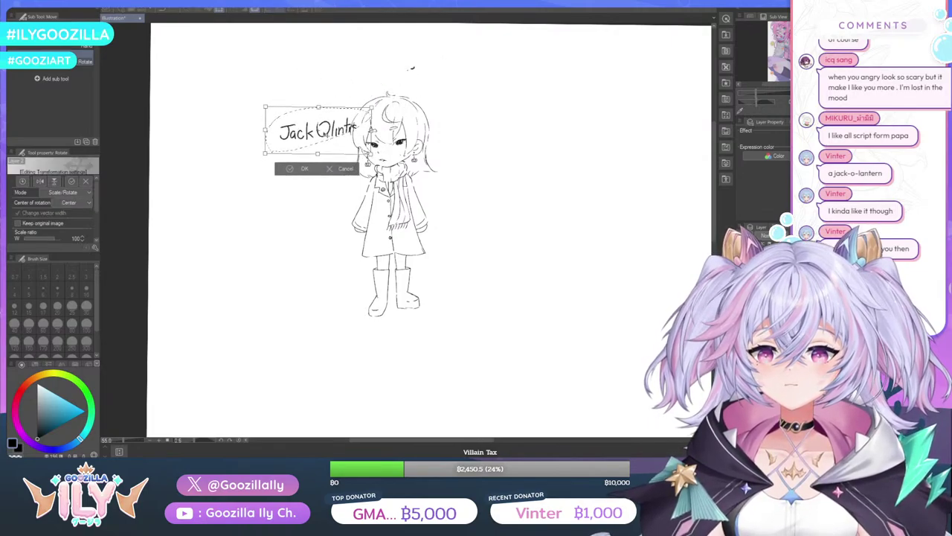
pyautogui.hotkey('ctrl', 'z')
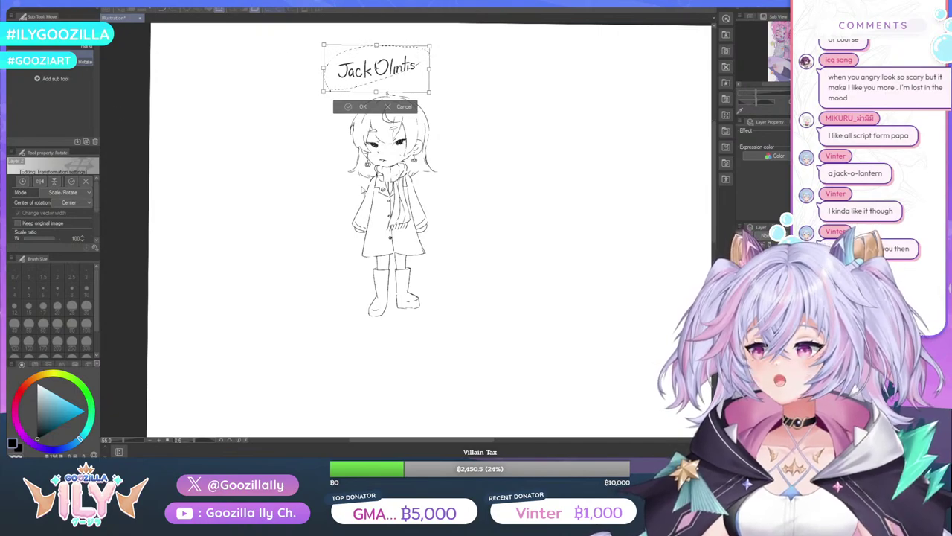
pyautogui.press('Escape')
pyautogui.moveTo(308, 145); pyautogui.dragTo(309, 142)
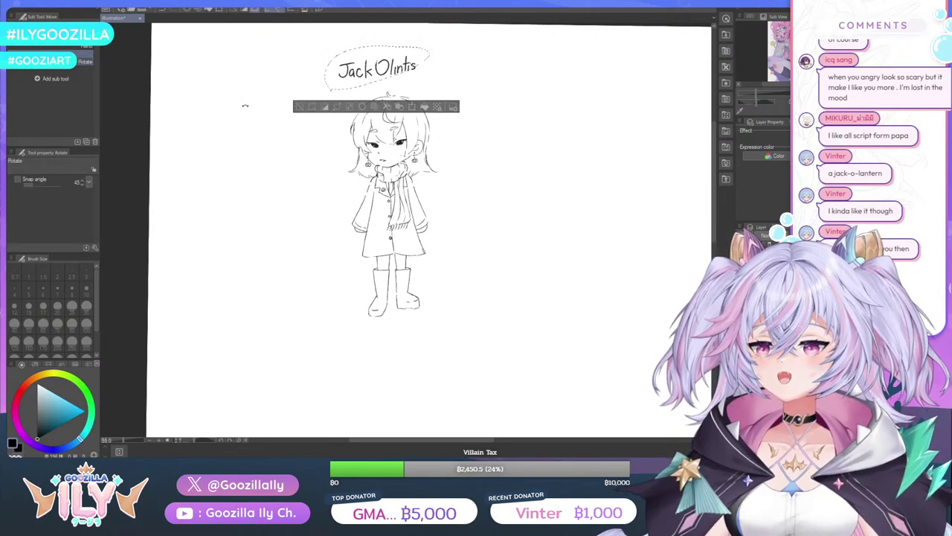
pyautogui.moveTo(238, 147); pyautogui.dragTo(238, 146)
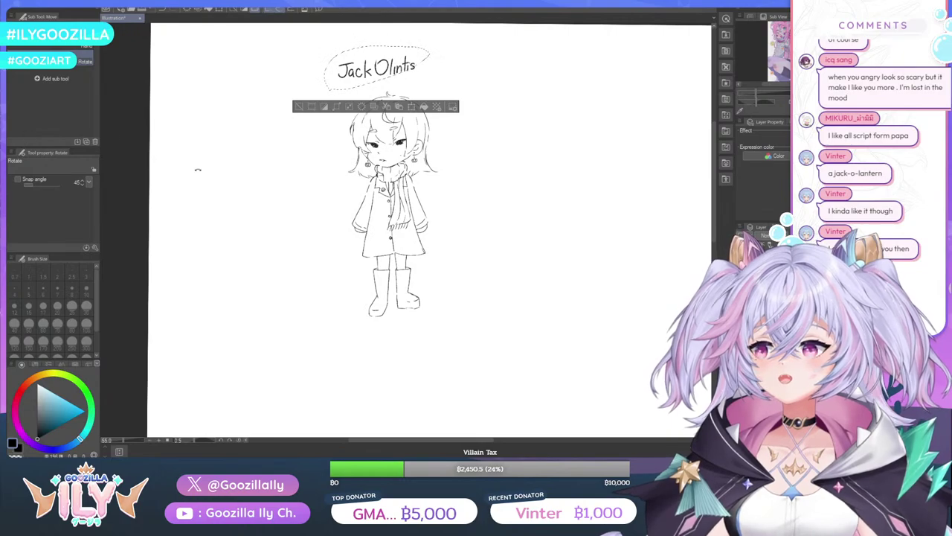
pyautogui.moveTo(197, 170); pyautogui.dragTo(195, 169)
# Reselect the title, move it to the left side of the head, and deselect
pyautogui.click(6, 77)
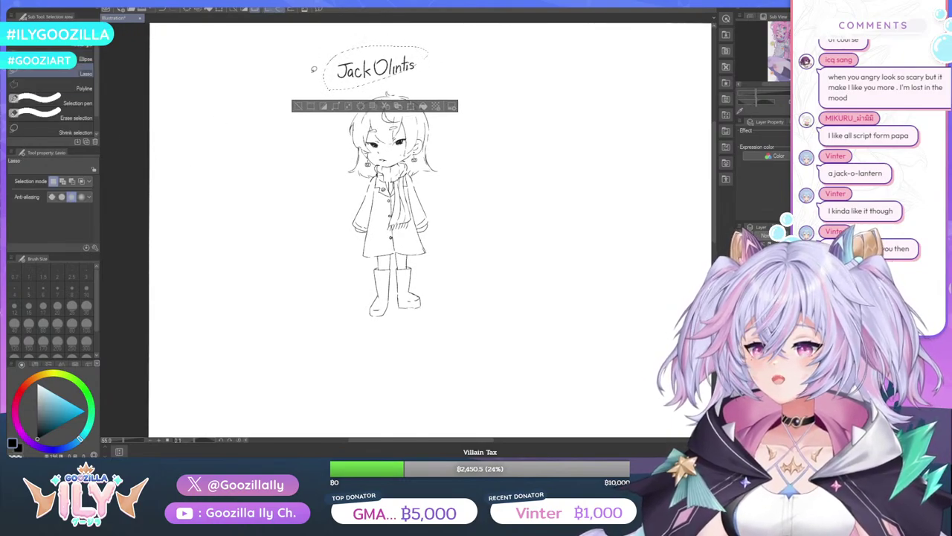
pyautogui.click(321, 76)
pyautogui.moveTo(367, 84); pyautogui.dragTo(342, 83)
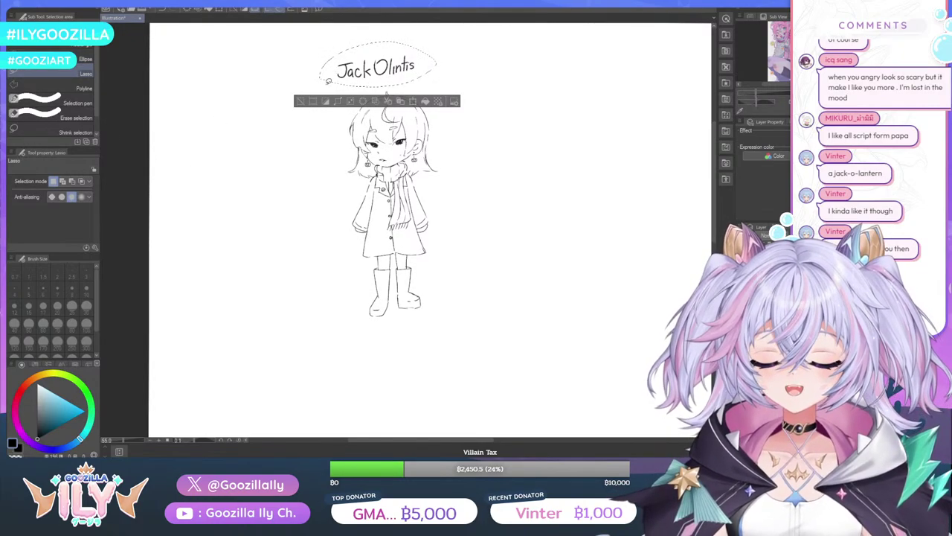
pyautogui.hotkey('ctrl', 't')
pyautogui.moveTo(399, 67); pyautogui.dragTo(334, 117)
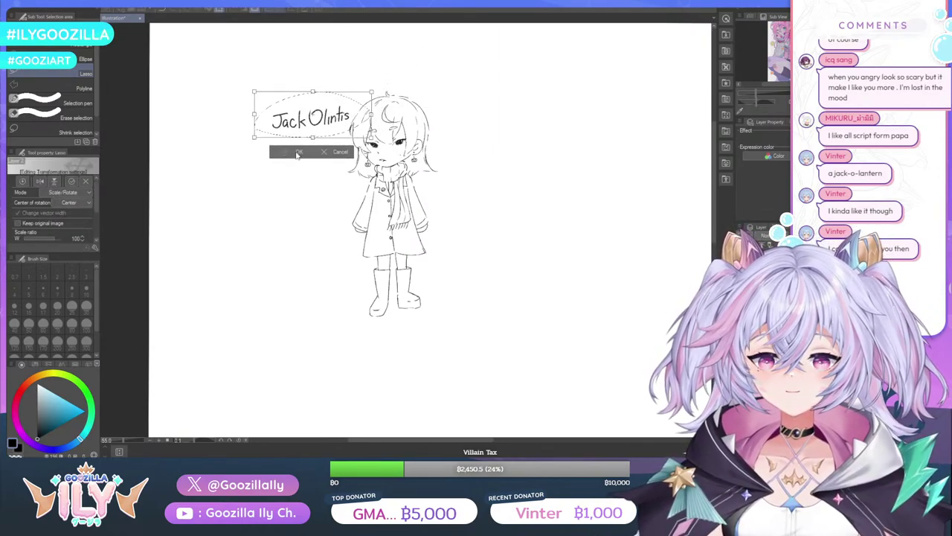
pyautogui.click(299, 151)
pyautogui.click(314, 188)
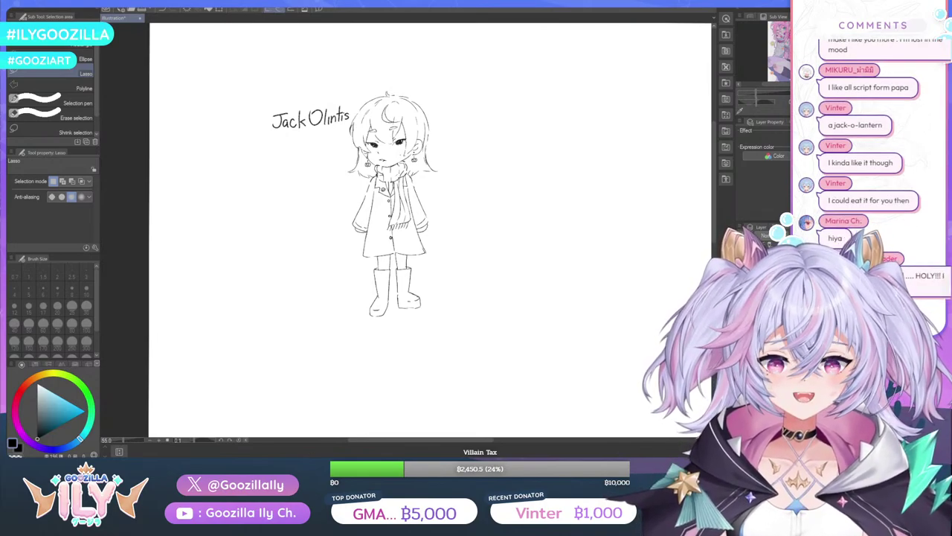
# Move to a blank canvas area and handwrite 'Annoymous' with the pen
pyautogui.moveTo(359, 441)
pyautogui.mouseDown()
pyautogui.moveTo(459, 441)
pyautogui.moveTo(405, 441)
pyautogui.mouseUp()
pyautogui.scroll(5, 446, 124)
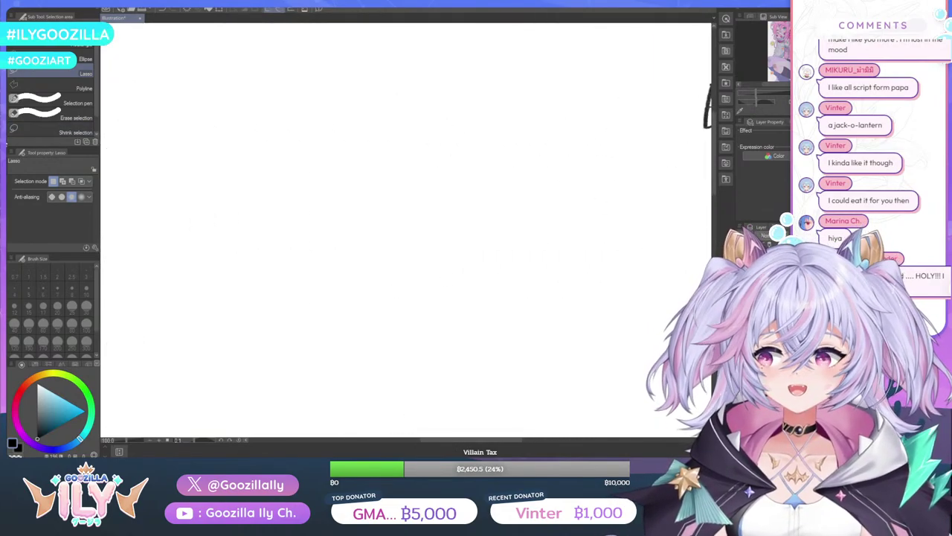
pyautogui.press('p')
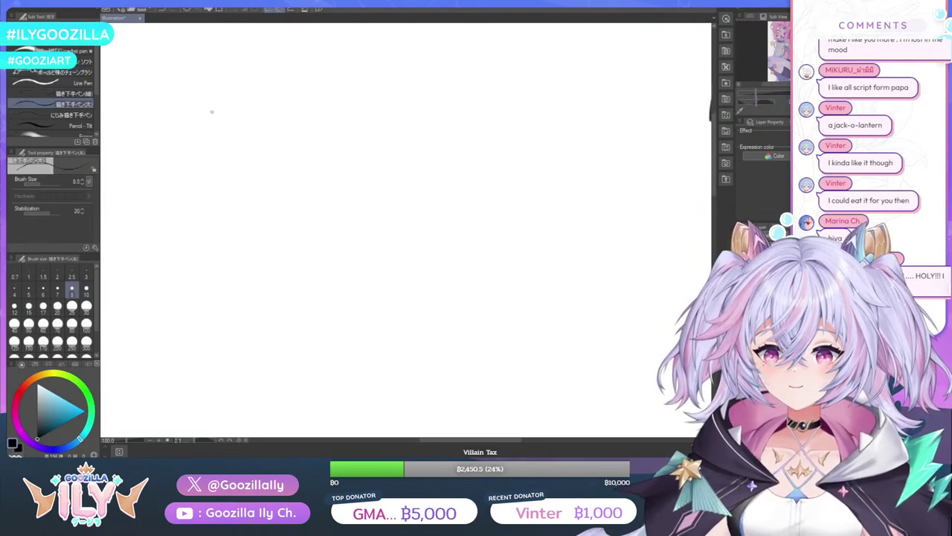
pyautogui.moveTo(211, 111)
pyautogui.mouseDown()
pyautogui.moveTo(219, 84)
pyautogui.moveTo(228, 103)
pyautogui.moveTo(258, 95)
pyautogui.mouseUp()
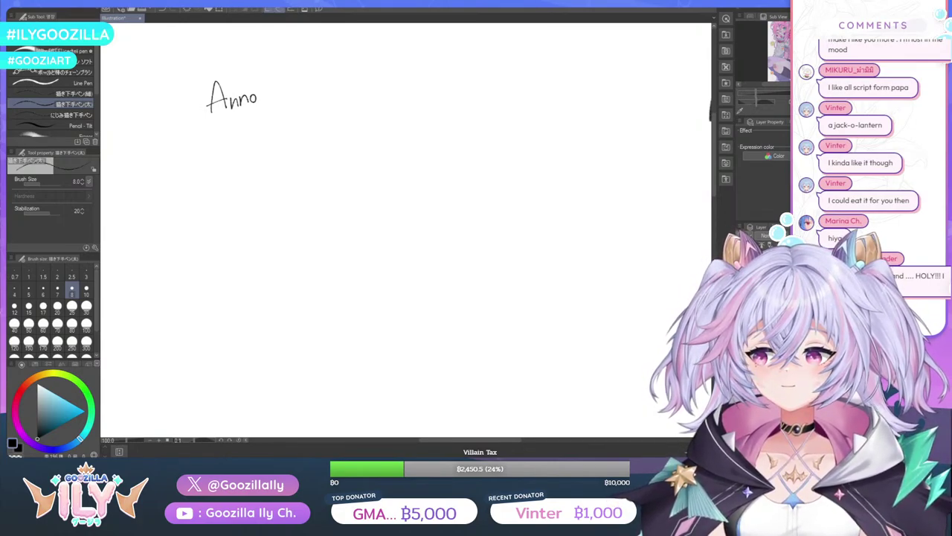
pyautogui.moveTo(257, 93)
pyautogui.mouseDown()
pyautogui.moveTo(251, 117)
pyautogui.moveTo(287, 86)
pyautogui.moveTo(301, 87)
pyautogui.mouseUp()
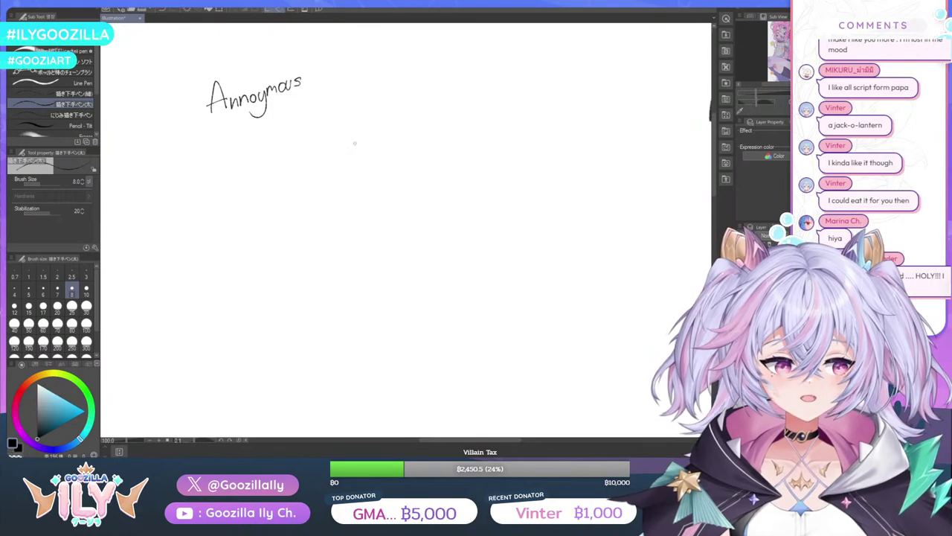
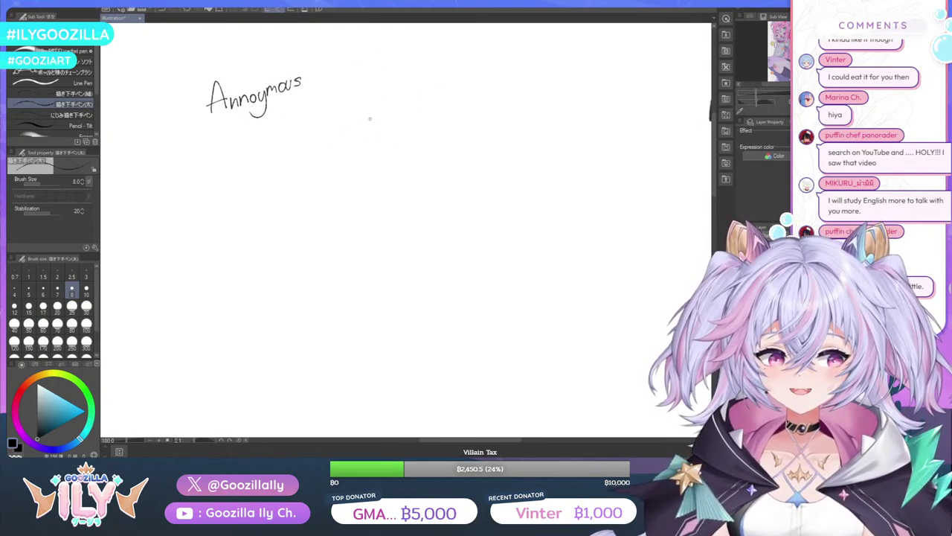
# Zoom in and draw the chibi head outline with two closed eye lines
pyautogui.scroll(2, 369, 119)
pyautogui.moveTo(398, 127)
pyautogui.mouseDown()
pyautogui.moveTo(320, 111)
pyautogui.moveTo(274, 153)
pyautogui.mouseUp()
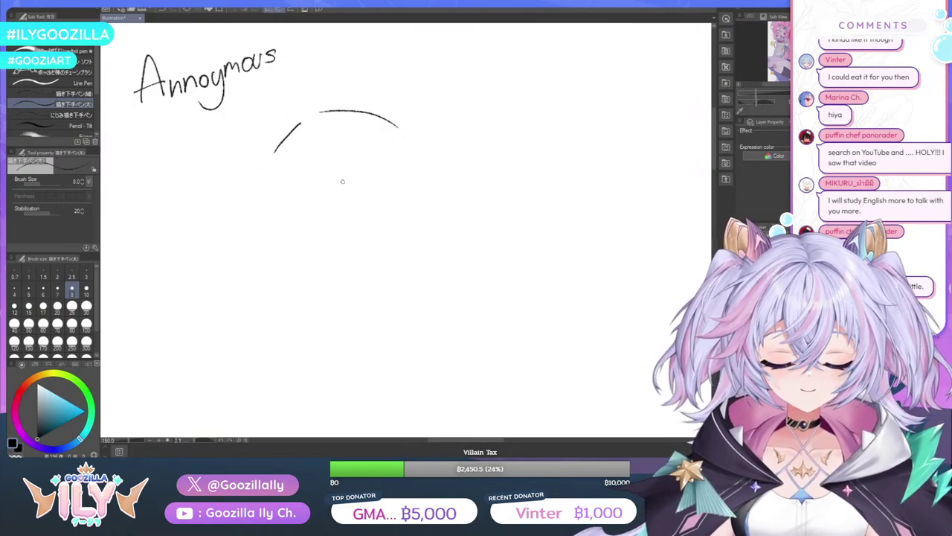
pyautogui.moveTo(269, 173)
pyautogui.mouseDown()
pyautogui.moveTo(282, 244)
pyautogui.moveTo(304, 277)
pyautogui.moveTo(344, 300)
pyautogui.moveTo(400, 262)
pyautogui.moveTo(416, 224)
pyautogui.mouseUp()
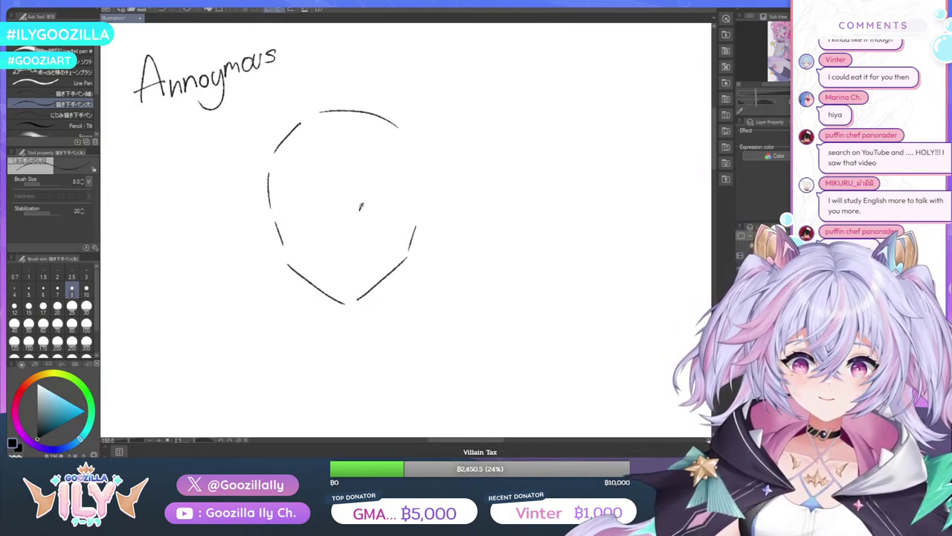
pyautogui.moveTo(360, 209); pyautogui.dragTo(408, 199)
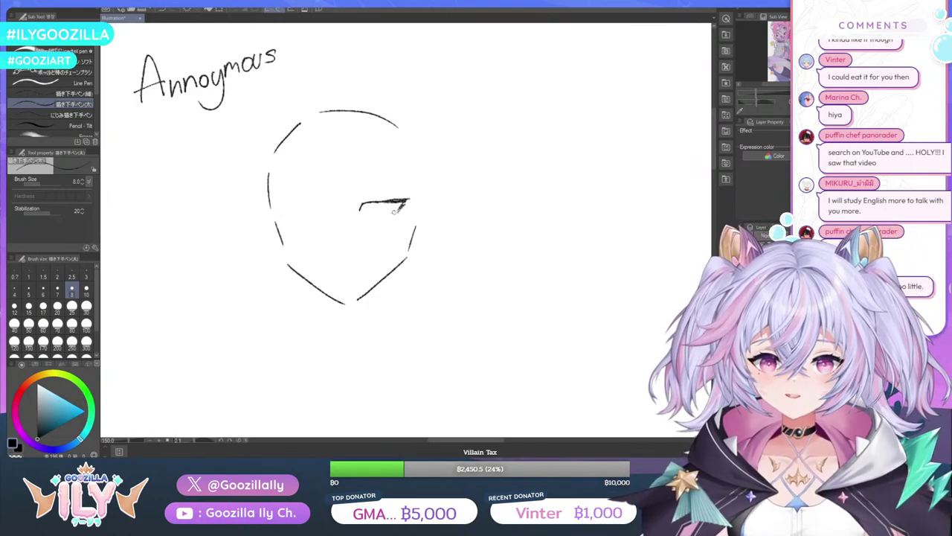
pyautogui.moveTo(307, 210)
pyautogui.mouseDown()
pyautogui.moveTo(268, 220)
pyautogui.moveTo(324, 224)
pyautogui.moveTo(321, 232)
pyautogui.mouseUp()
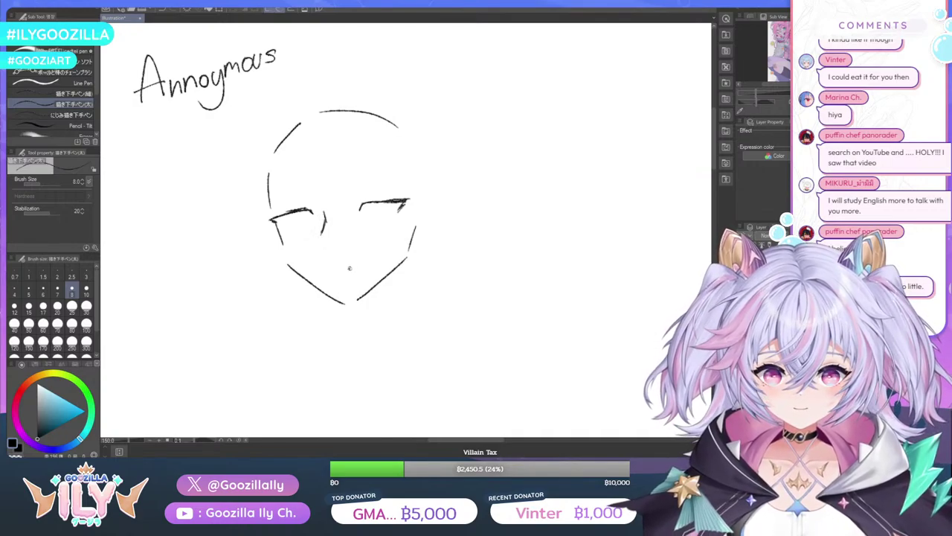
# Sketch the mouth below the eyes, undoing the wavy strokes and redrawing a grin
pyautogui.moveTo(350, 268)
pyautogui.mouseDown()
pyautogui.moveTo(376, 246)
pyautogui.moveTo(328, 247)
pyautogui.moveTo(356, 247)
pyautogui.mouseUp()
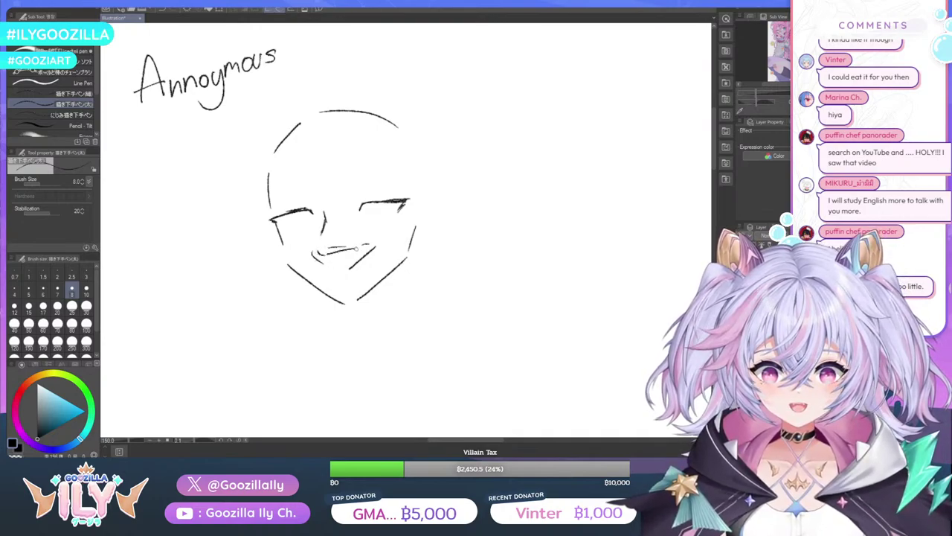
pyautogui.click(161, 10)
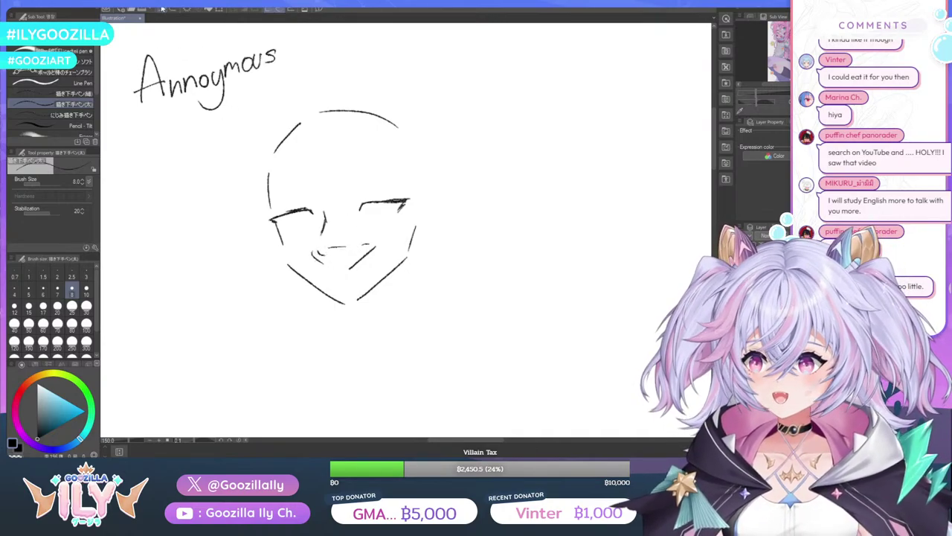
pyautogui.click(161, 10)
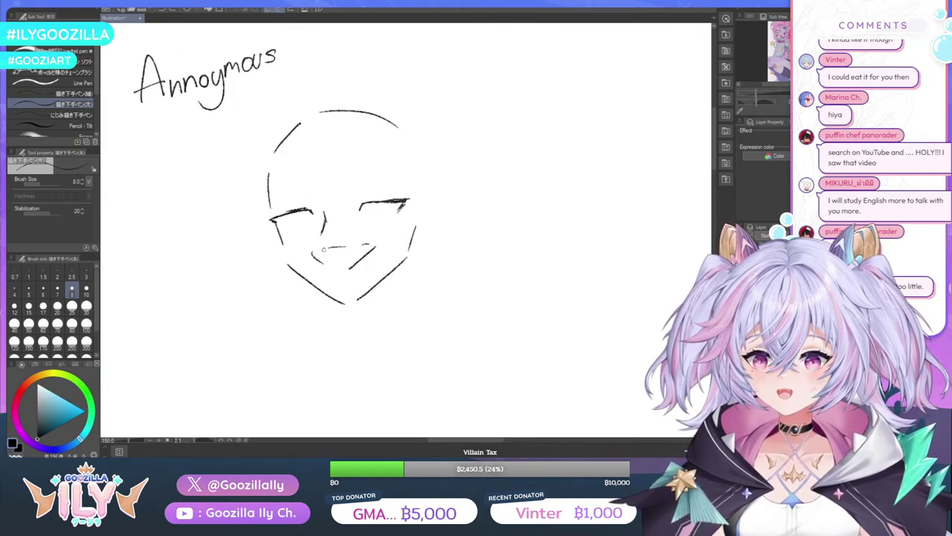
pyautogui.moveTo(317, 251); pyautogui.dragTo(375, 245)
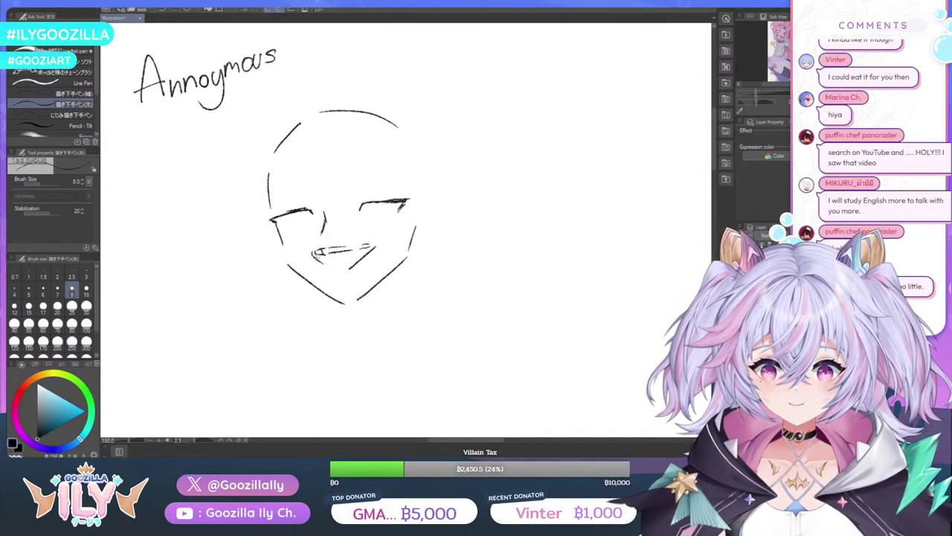
pyautogui.moveTo(319, 252)
pyautogui.mouseDown()
pyautogui.moveTo(350, 264)
pyautogui.moveTo(338, 267)
pyautogui.mouseUp()
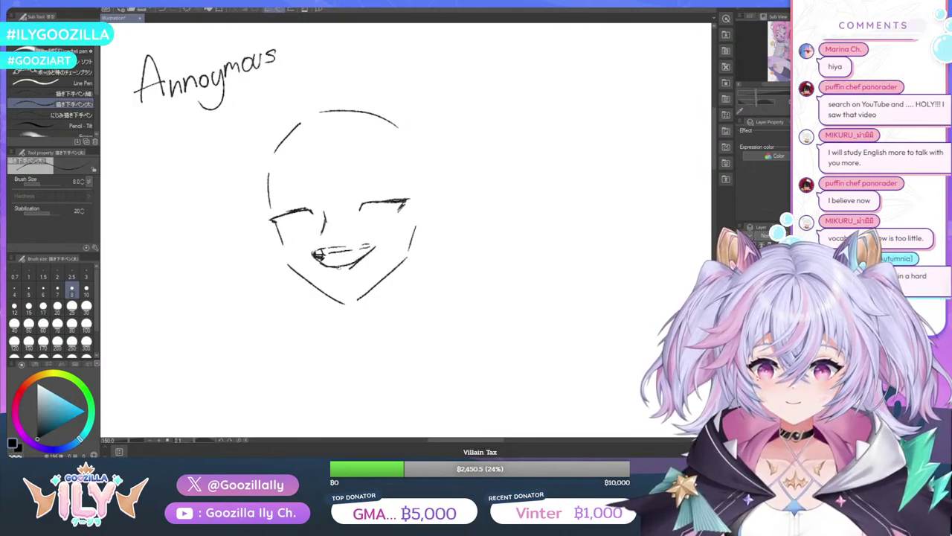
# Lasso the mouth and transform it slightly lower
pyautogui.press('e')
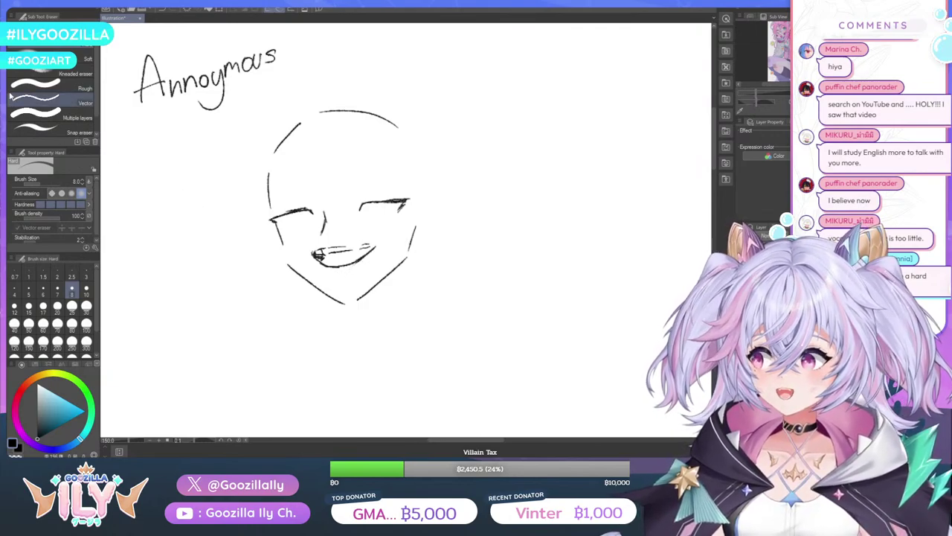
pyautogui.press('k')
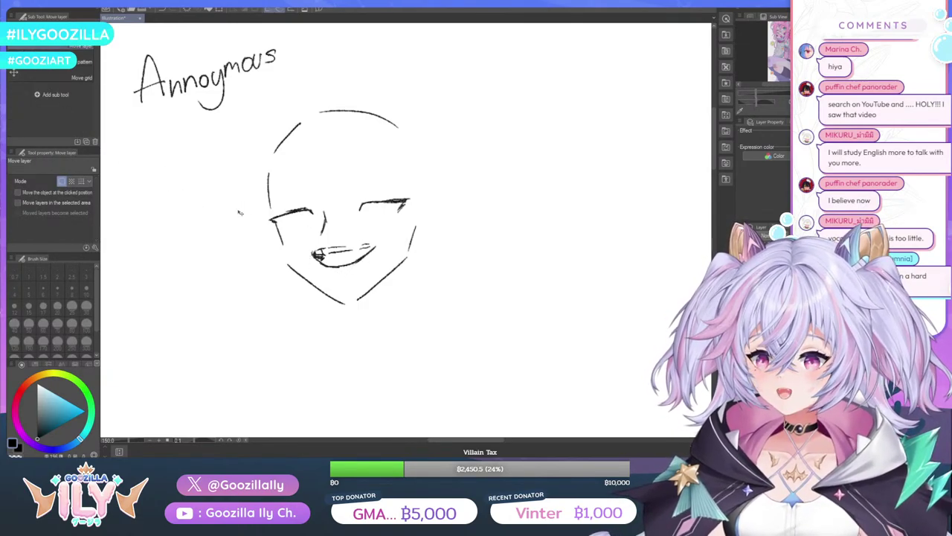
pyautogui.press('m')
pyautogui.moveTo(305, 253)
pyautogui.mouseDown()
pyautogui.moveTo(311, 266)
pyautogui.moveTo(394, 238)
pyautogui.moveTo(346, 277)
pyautogui.moveTo(308, 255)
pyautogui.mouseUp()
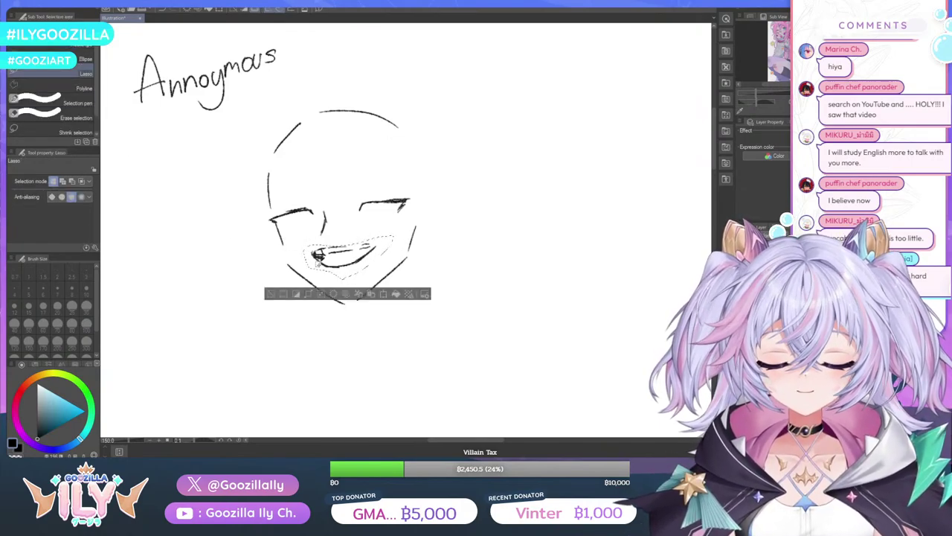
pyautogui.hotkey('ctrl', 't')
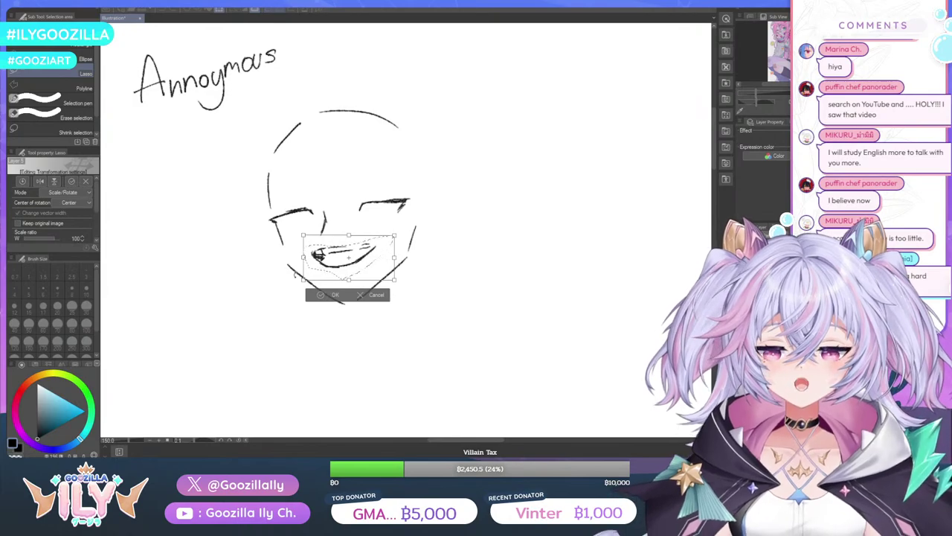
pyautogui.moveTo(332, 261); pyautogui.dragTo(334, 268)
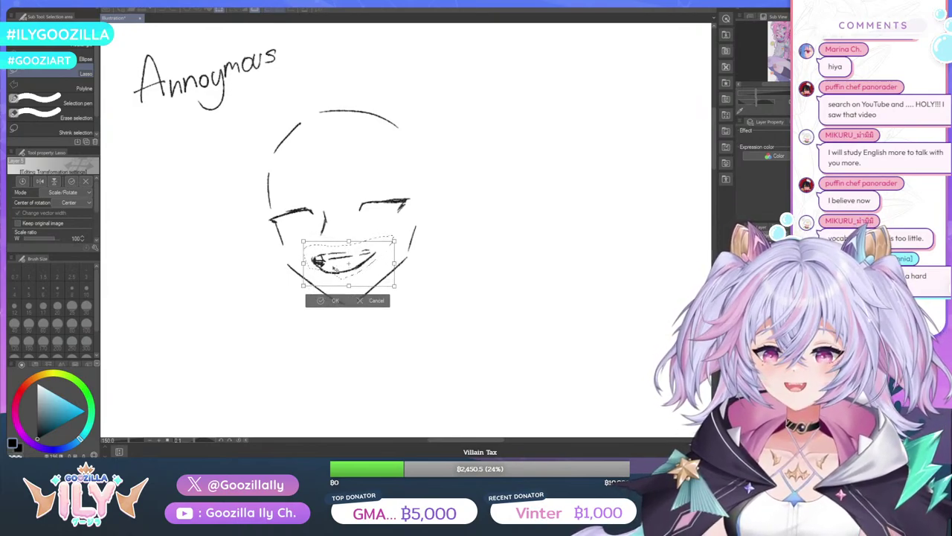
pyautogui.click(335, 300)
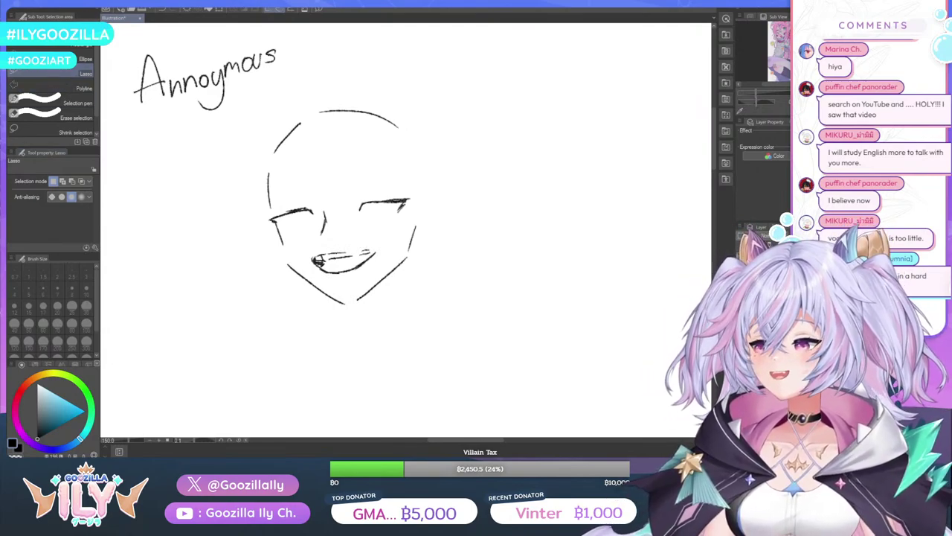
# Fill the inside of the mouth solid black with the pen
pyautogui.press('p')
pyautogui.moveTo(366, 256)
pyautogui.mouseDown()
pyautogui.moveTo(320, 267)
pyautogui.moveTo(353, 267)
pyautogui.moveTo(329, 269)
pyautogui.mouseUp()
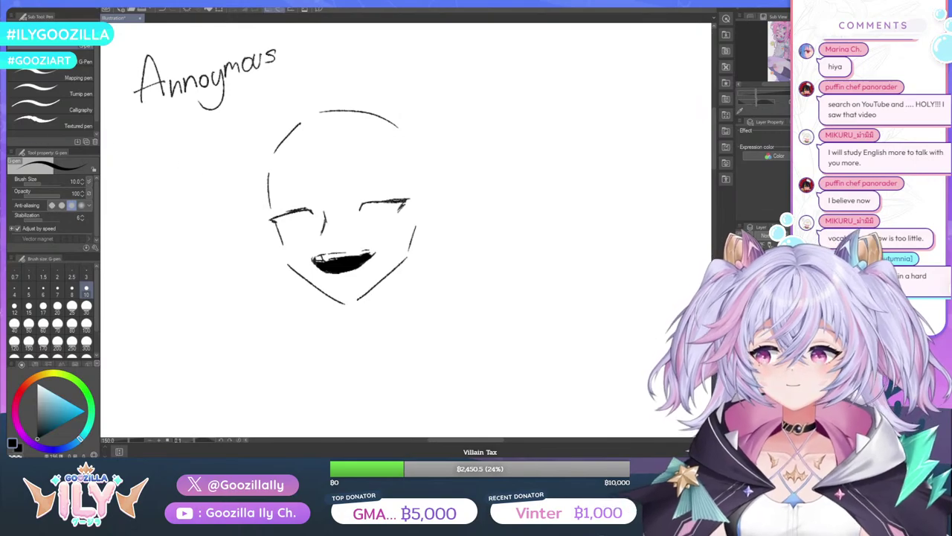
pyautogui.press('p')
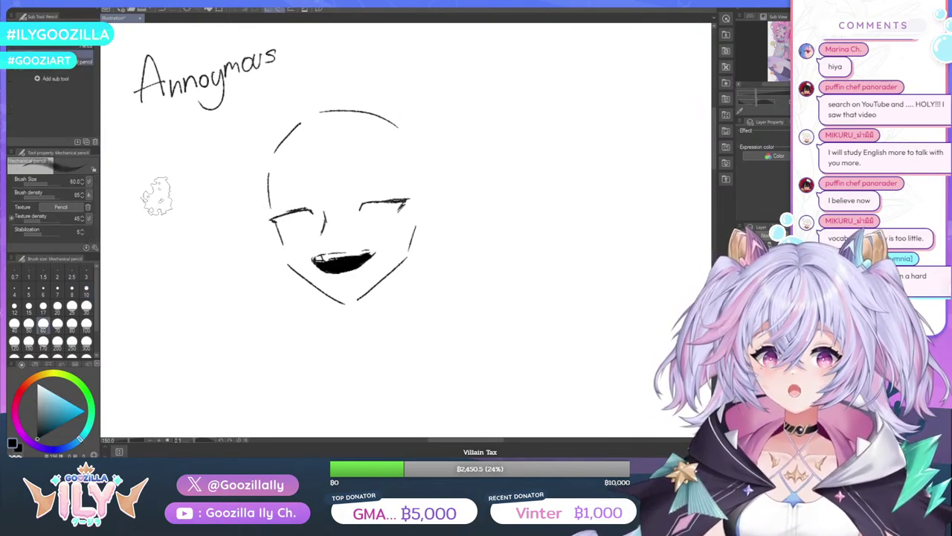
pyautogui.press('p')
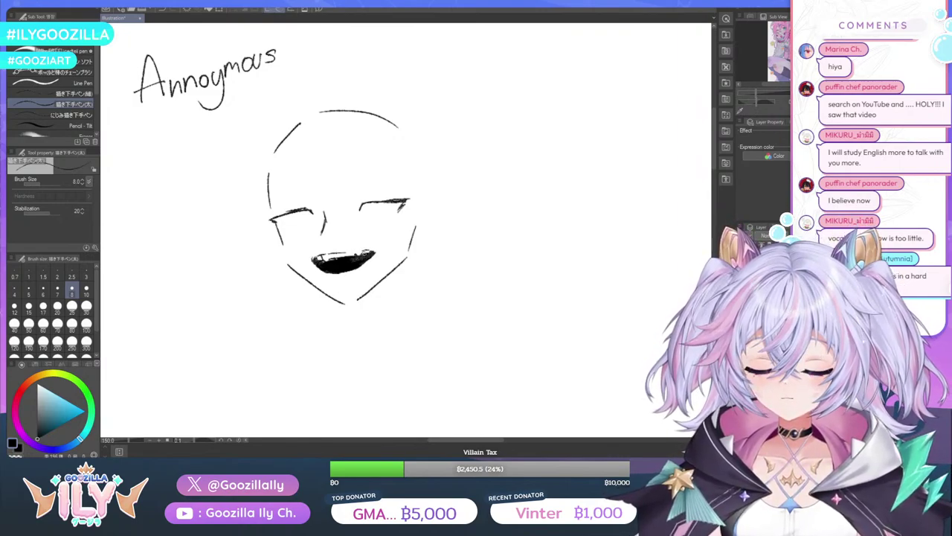
# Darken the mouth's right side, add lower eyelids and retrace both eye lines longer
pyautogui.press('e')
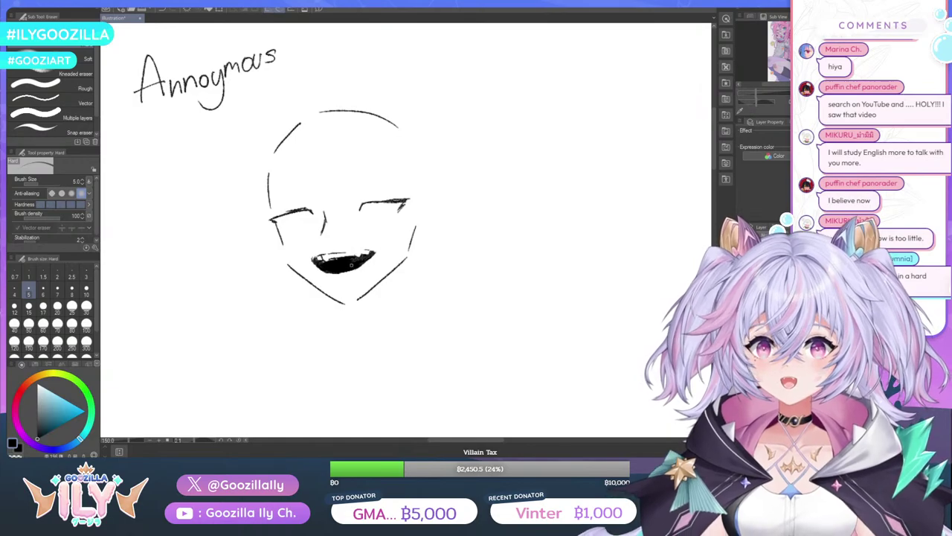
pyautogui.press('p')
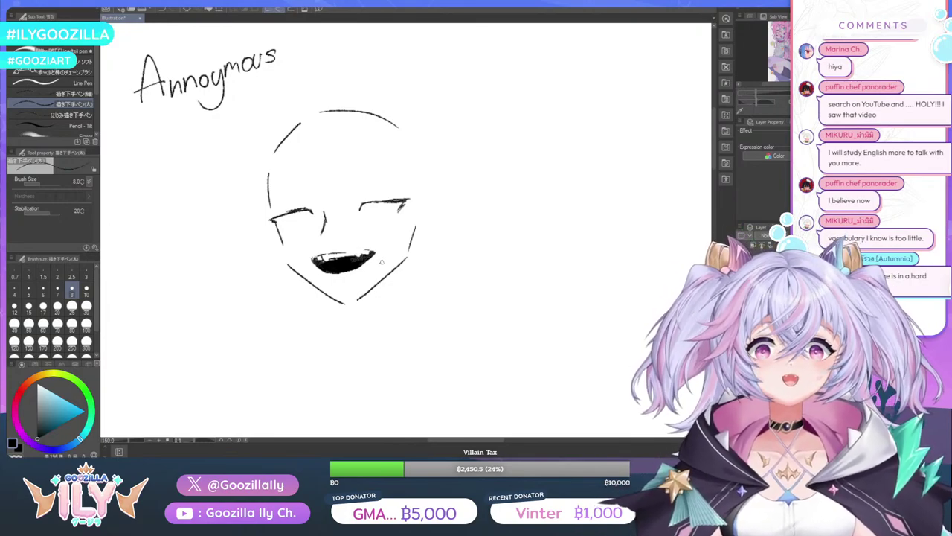
pyautogui.moveTo(361, 265)
pyautogui.mouseDown()
pyautogui.moveTo(370, 259)
pyautogui.moveTo(338, 272)
pyautogui.mouseUp()
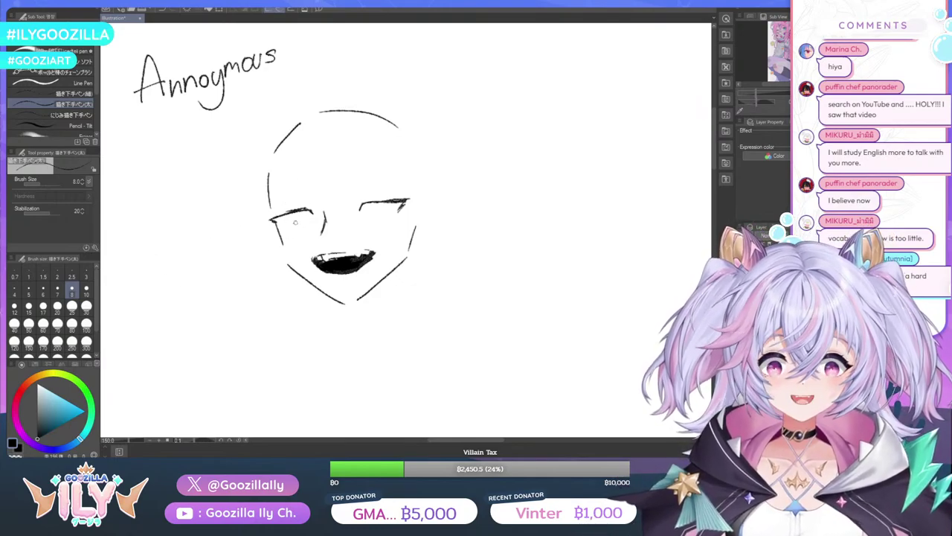
pyautogui.moveTo(308, 220)
pyautogui.mouseDown()
pyautogui.moveTo(292, 222)
pyautogui.moveTo(309, 219)
pyautogui.mouseUp()
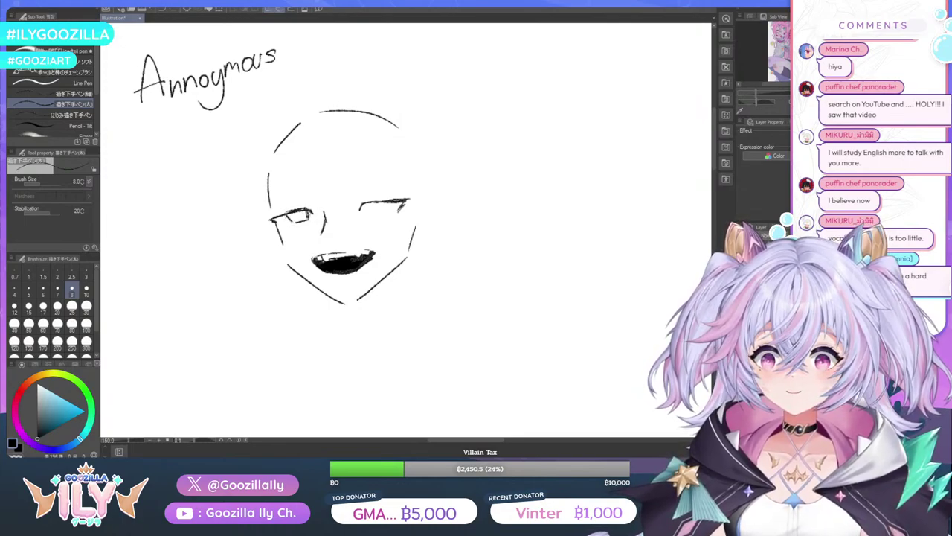
pyautogui.moveTo(383, 208); pyautogui.dragTo(371, 211)
pyautogui.moveTo(380, 210); pyautogui.dragTo(360, 213)
pyautogui.click(163, 9)
pyautogui.click(163, 10)
pyautogui.moveTo(365, 202)
pyautogui.mouseDown()
pyautogui.moveTo(366, 212)
pyautogui.moveTo(384, 212)
pyautogui.mouseUp()
pyautogui.moveTo(363, 205)
pyautogui.mouseDown()
pyautogui.moveTo(388, 200)
pyautogui.moveTo(369, 202)
pyautogui.mouseUp()
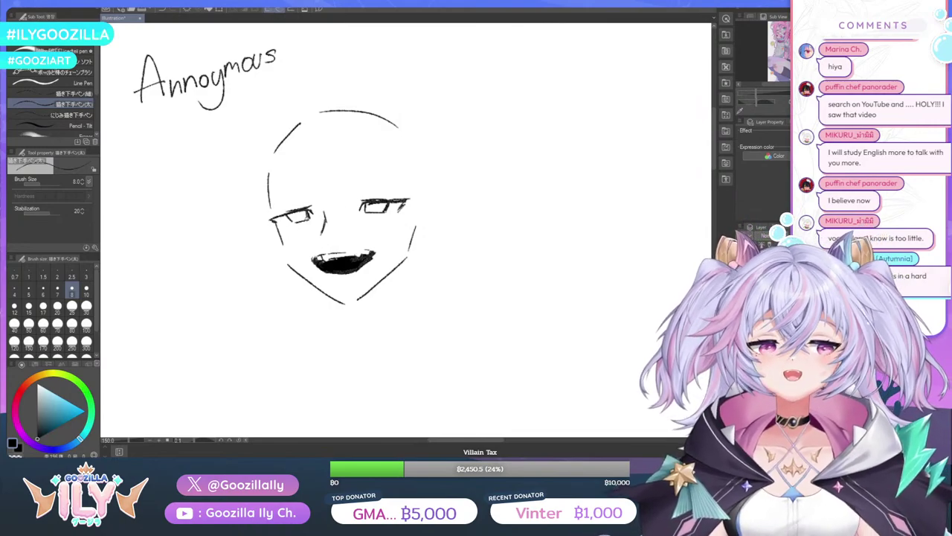
pyautogui.moveTo(292, 212); pyautogui.dragTo(262, 221)
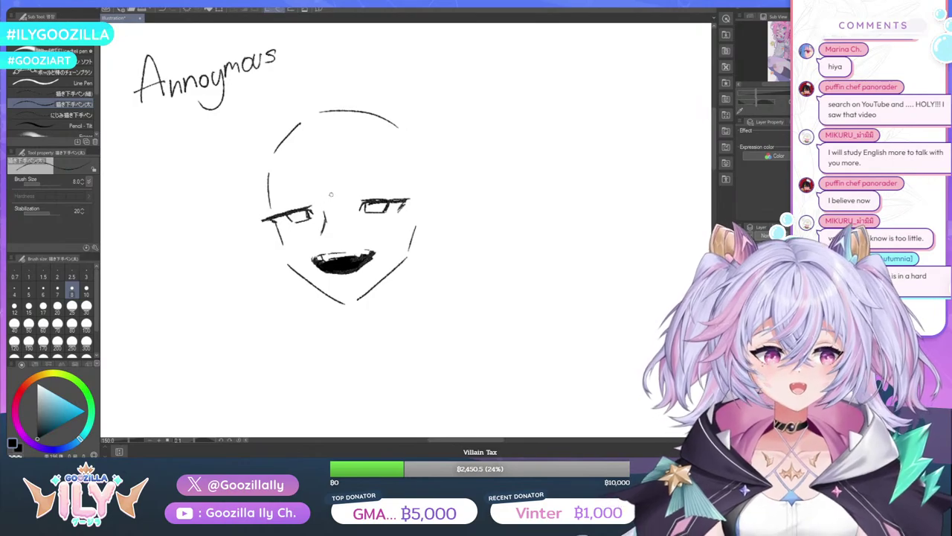
pyautogui.moveTo(393, 201); pyautogui.dragTo(413, 198)
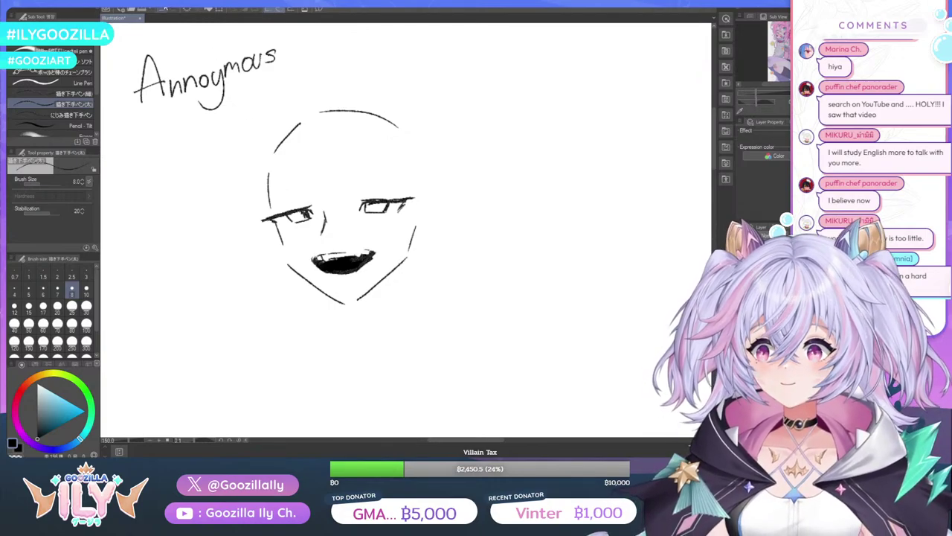
# Draw square sunglasses frames with a flat bridge and hatch both lenses
pyautogui.moveTo(307, 219)
pyautogui.mouseDown()
pyautogui.moveTo(276, 229)
pyautogui.moveTo(286, 242)
pyautogui.moveTo(316, 238)
pyautogui.mouseUp()
pyautogui.moveTo(316, 237)
pyautogui.mouseDown()
pyautogui.moveTo(277, 245)
pyautogui.moveTo(307, 218)
pyautogui.moveTo(270, 244)
pyautogui.moveTo(314, 242)
pyautogui.moveTo(271, 239)
pyautogui.moveTo(344, 217)
pyautogui.moveTo(342, 231)
pyautogui.moveTo(365, 211)
pyautogui.mouseUp()
pyautogui.moveTo(365, 204)
pyautogui.mouseDown()
pyautogui.moveTo(387, 211)
pyautogui.moveTo(359, 212)
pyautogui.moveTo(391, 210)
pyautogui.mouseUp()
pyautogui.click(161, 10)
pyautogui.moveTo(340, 214)
pyautogui.mouseDown()
pyautogui.moveTo(390, 211)
pyautogui.moveTo(387, 233)
pyautogui.moveTo(362, 235)
pyautogui.moveTo(376, 235)
pyautogui.mouseUp()
pyautogui.moveTo(392, 215); pyautogui.dragTo(371, 235)
pyautogui.moveTo(385, 214)
pyautogui.mouseDown()
pyautogui.moveTo(366, 233)
pyautogui.moveTo(342, 232)
pyautogui.moveTo(426, 202)
pyautogui.mouseUp()
pyautogui.moveTo(269, 226)
pyautogui.mouseDown()
pyautogui.moveTo(260, 244)
pyautogui.moveTo(261, 228)
pyautogui.moveTo(273, 248)
pyautogui.moveTo(288, 244)
pyautogui.moveTo(290, 263)
pyautogui.mouseUp()
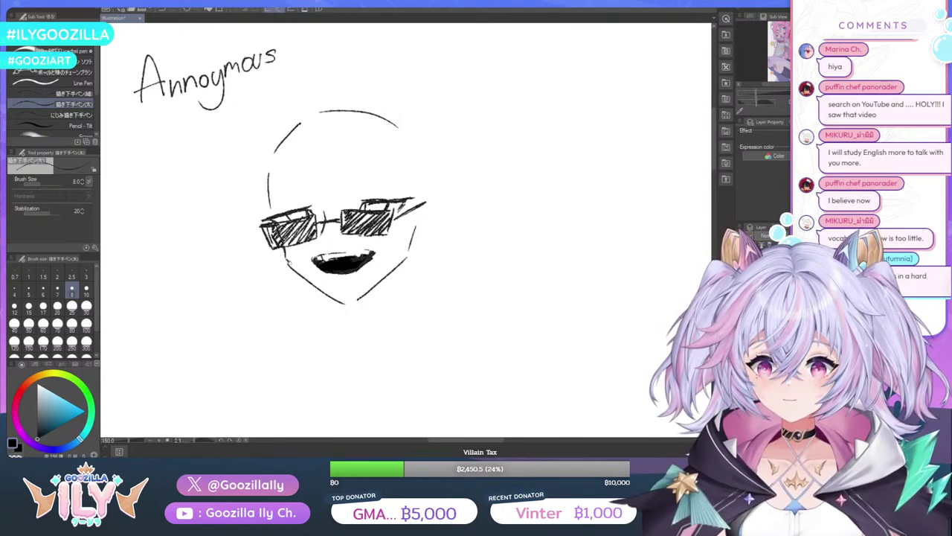
# Extend the glasses arm into an ear with inner-ear detail on the right
pyautogui.moveTo(424, 197)
pyautogui.mouseDown()
pyautogui.moveTo(447, 205)
pyautogui.moveTo(430, 237)
pyautogui.moveTo(415, 239)
pyautogui.moveTo(436, 209)
pyautogui.mouseUp()
pyautogui.moveTo(421, 215)
pyautogui.mouseDown()
pyautogui.moveTo(415, 237)
pyautogui.moveTo(430, 235)
pyautogui.moveTo(427, 225)
pyautogui.mouseUp()
pyautogui.moveTo(435, 220); pyautogui.dragTo(424, 232)
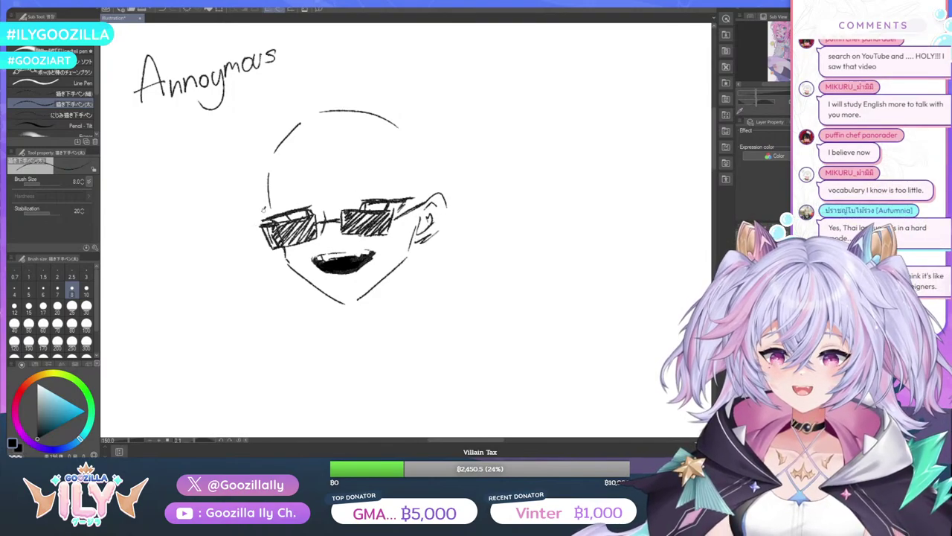
# Draw the left cheek line, a stroke beside the glasses and hatched cheek blush
pyautogui.moveTo(259, 212); pyautogui.dragTo(279, 262)
pyautogui.scroll(-2, 342, 157)
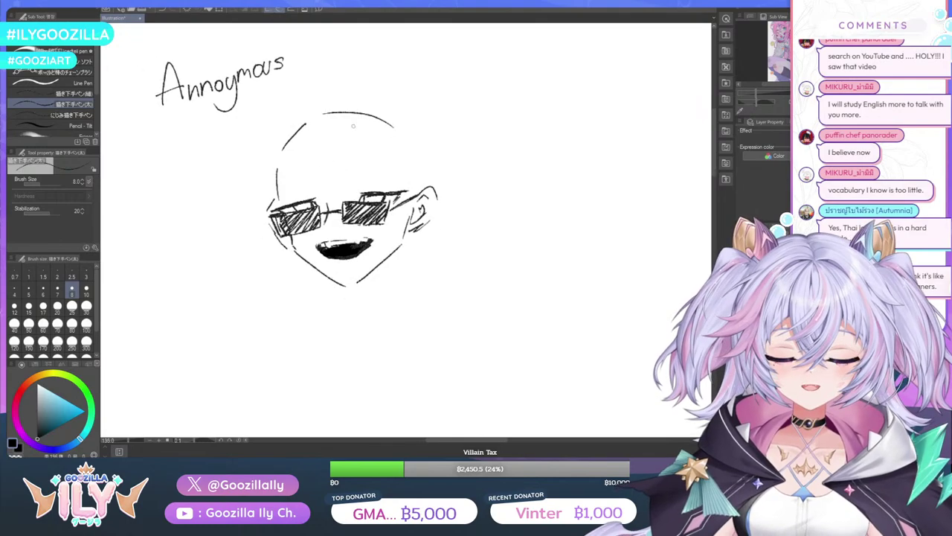
pyautogui.scroll(2, 342, 151)
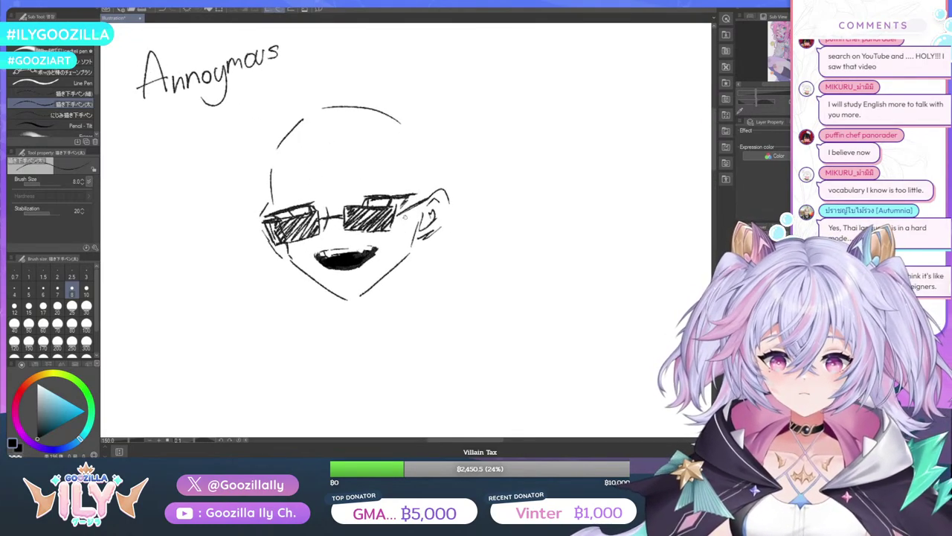
pyautogui.moveTo(408, 216); pyautogui.dragTo(398, 241)
pyautogui.moveTo(308, 242); pyautogui.dragTo(289, 253)
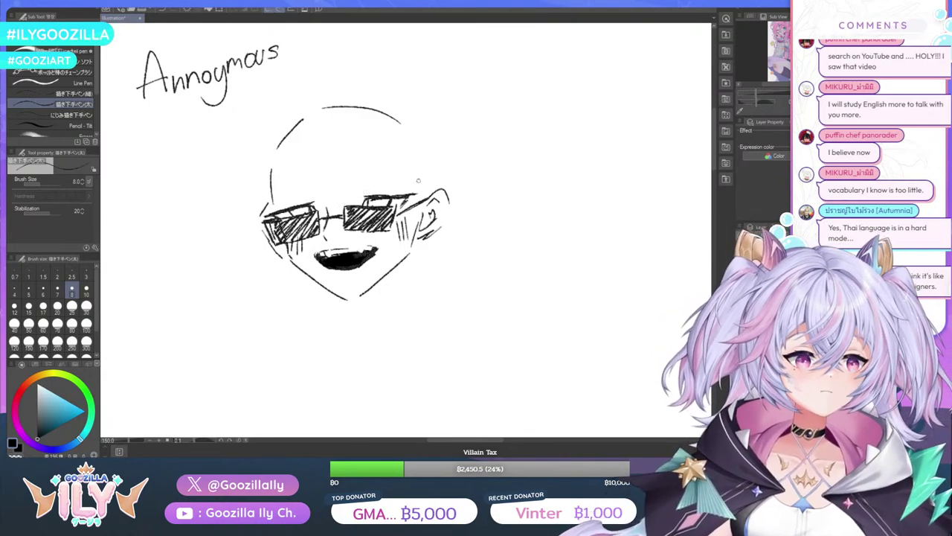
# Stroke curved eyebrows above each lens, undoing the left one to redraw it
pyautogui.moveTo(388, 189); pyautogui.dragTo(368, 192)
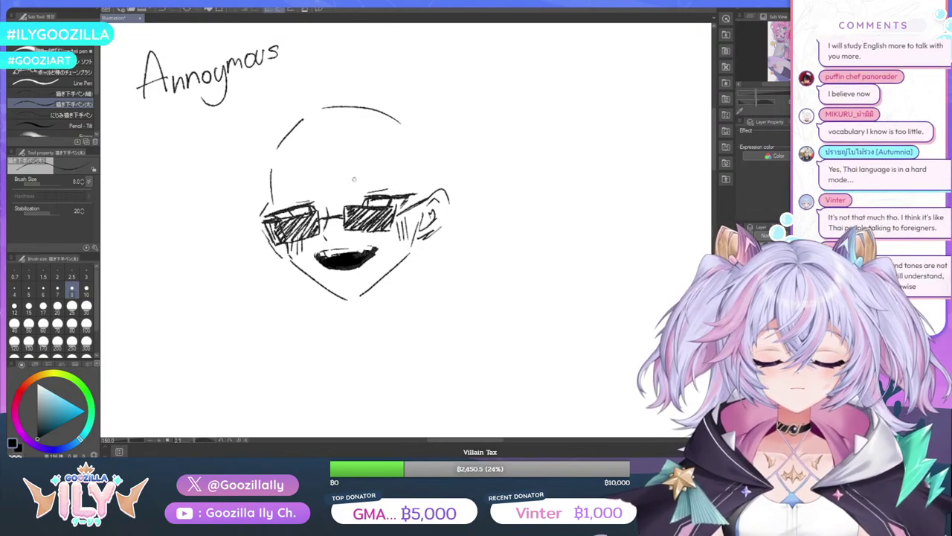
pyautogui.moveTo(348, 190); pyautogui.dragTo(377, 173)
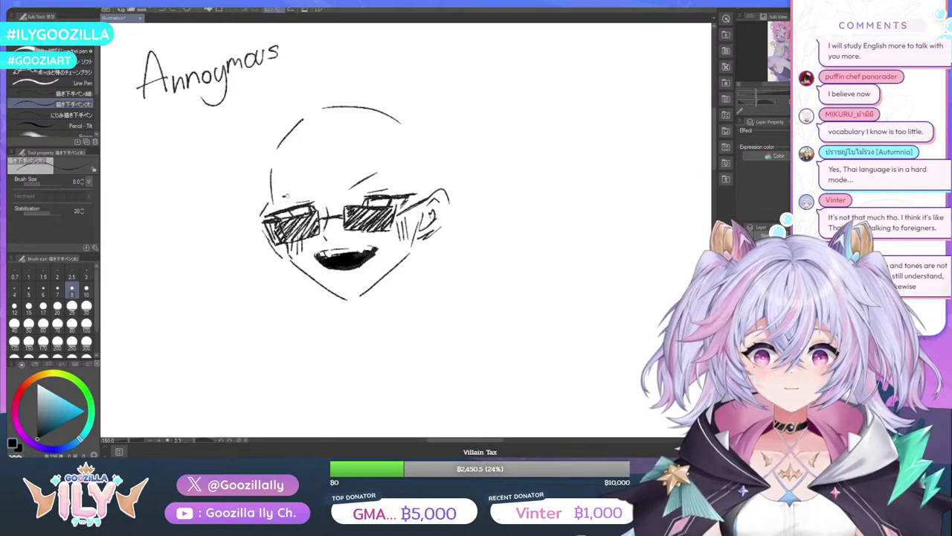
pyautogui.moveTo(284, 196)
pyautogui.mouseDown()
pyautogui.moveTo(308, 187)
pyautogui.moveTo(283, 197)
pyautogui.mouseUp()
pyautogui.click(162, 11)
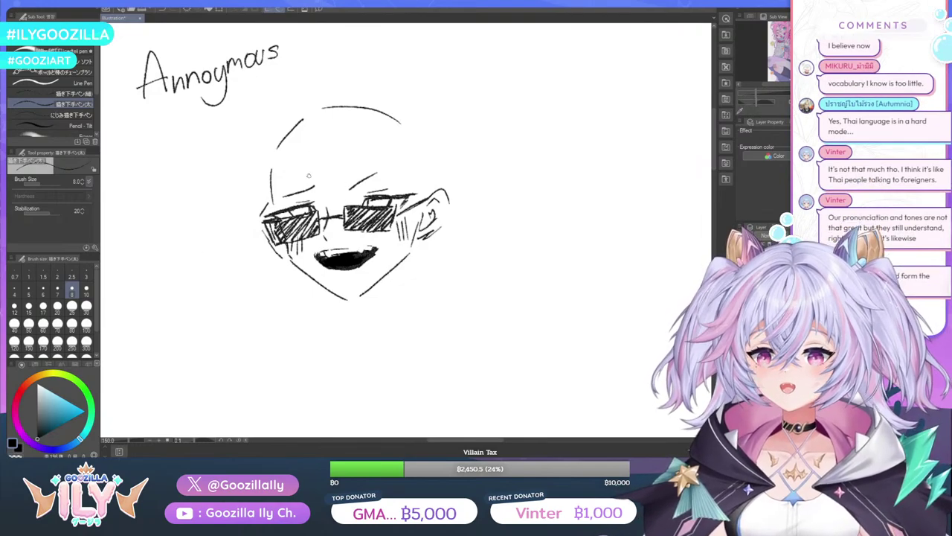
# Draw curved and short bangs strands across the forehead
pyautogui.moveTo(305, 138); pyautogui.dragTo(337, 210)
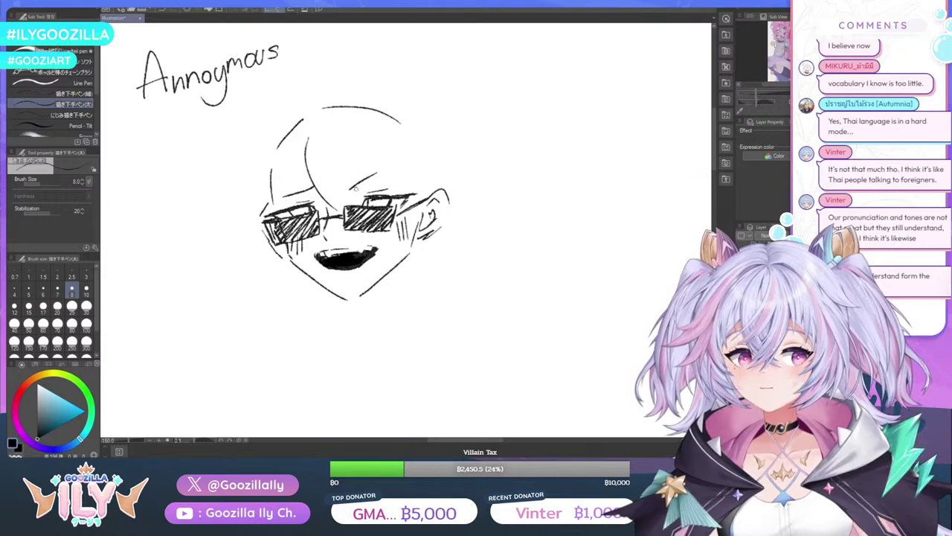
pyautogui.moveTo(362, 154); pyautogui.dragTo(372, 186)
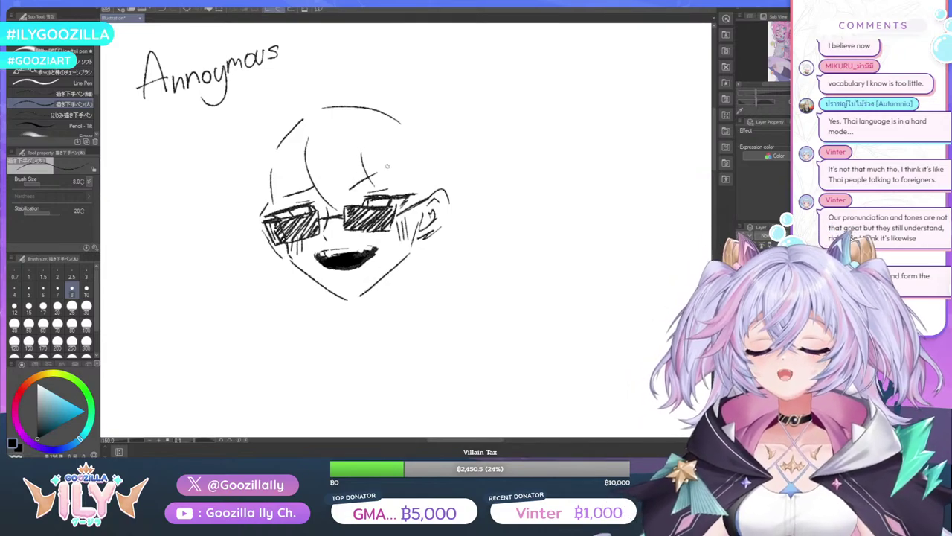
pyautogui.click(162, 11)
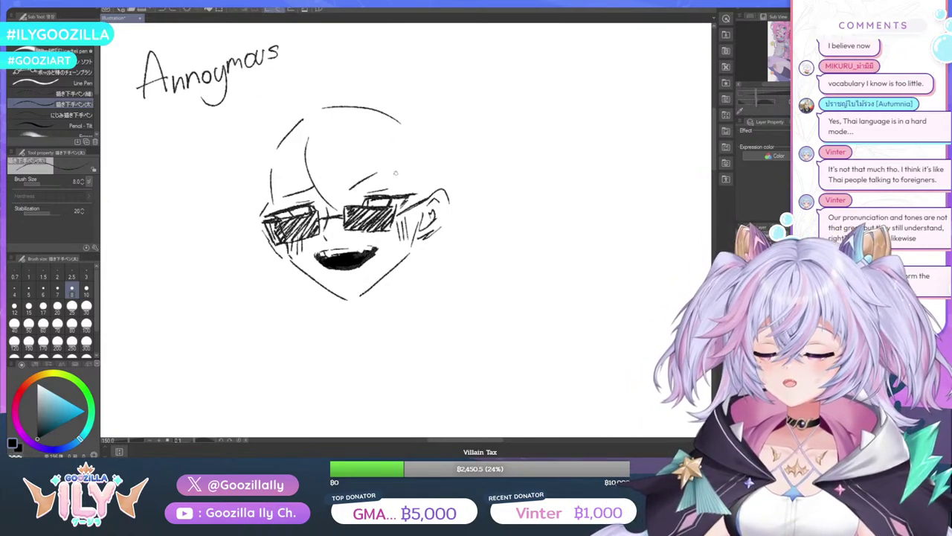
pyautogui.moveTo(374, 157); pyautogui.dragTo(389, 189)
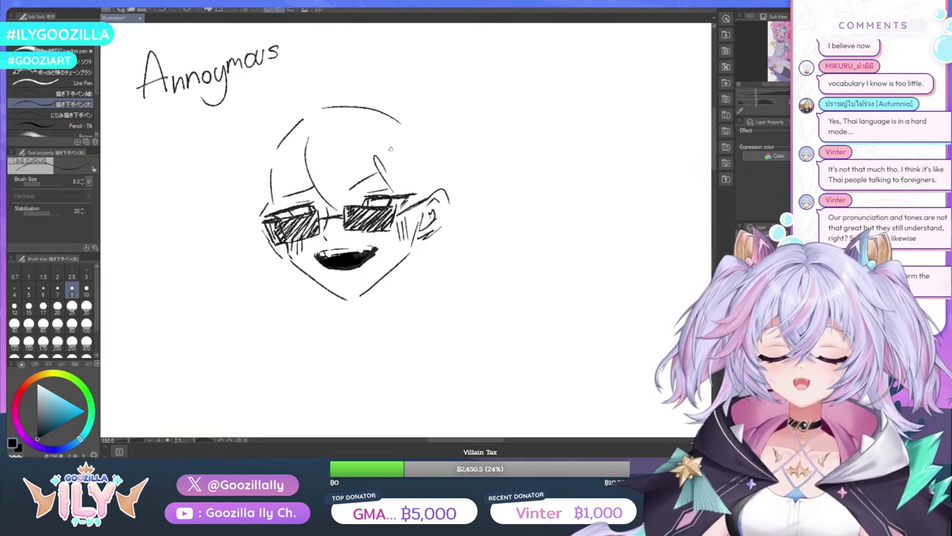
pyautogui.moveTo(392, 154); pyautogui.dragTo(404, 195)
# Draw long side hair on both sides flowing down past the chin
pyautogui.moveTo(428, 146); pyautogui.dragTo(422, 308)
pyautogui.moveTo(421, 274); pyautogui.dragTo(387, 332)
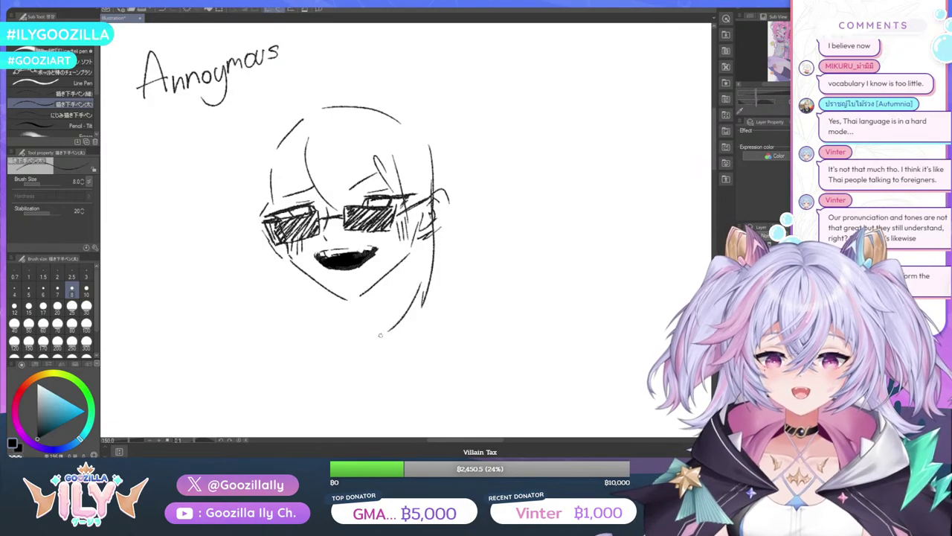
pyautogui.moveTo(408, 227); pyautogui.dragTo(387, 335)
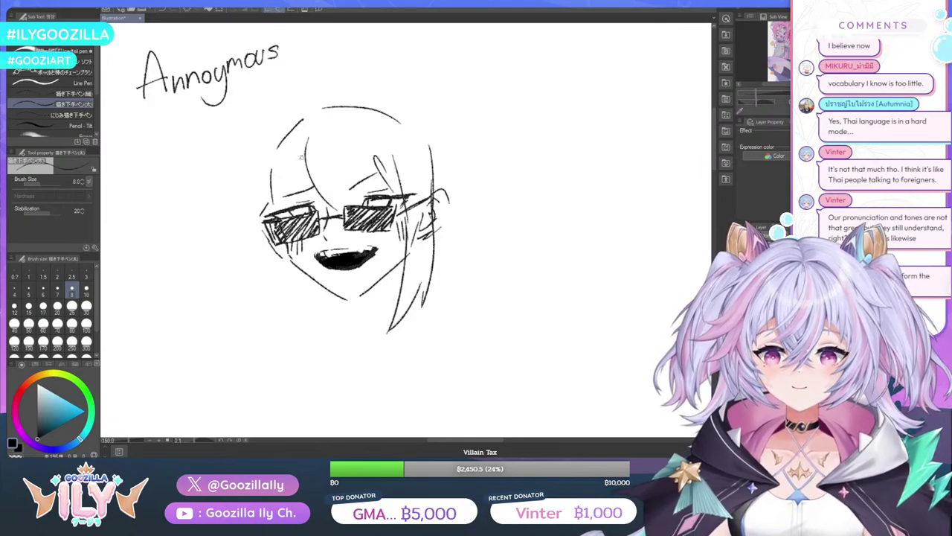
pyautogui.moveTo(307, 131); pyautogui.dragTo(288, 191)
pyautogui.moveTo(302, 148); pyautogui.dragTo(282, 211)
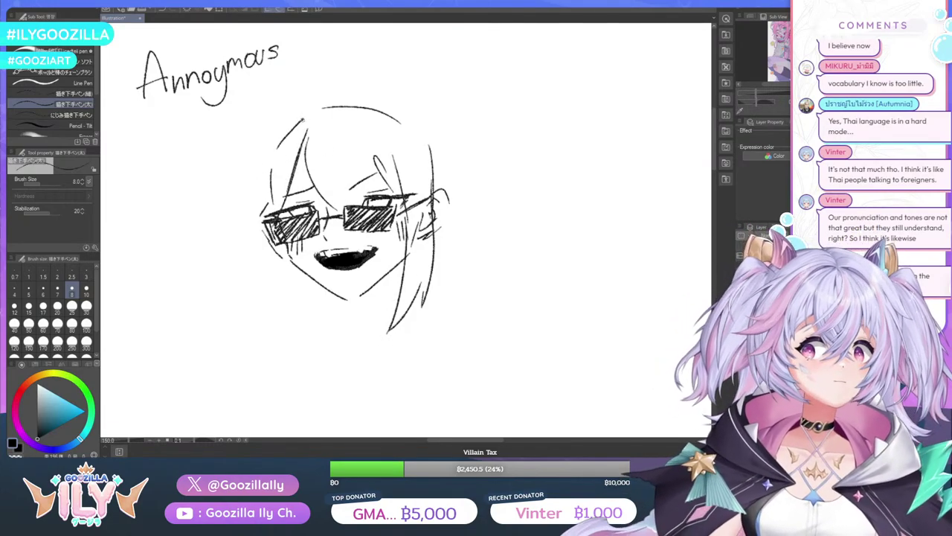
pyautogui.moveTo(314, 109); pyautogui.dragTo(268, 141)
pyautogui.moveTo(296, 102)
pyautogui.mouseDown()
pyautogui.moveTo(246, 168)
pyautogui.moveTo(244, 203)
pyautogui.moveTo(264, 225)
pyautogui.moveTo(242, 314)
pyautogui.moveTo(271, 301)
pyautogui.mouseUp()
pyautogui.moveTo(299, 262); pyautogui.dragTo(261, 352)
pyautogui.moveTo(275, 298); pyautogui.dragTo(259, 357)
# Outline the top of the hair and add a looped high ponytail
pyautogui.moveTo(312, 88)
pyautogui.mouseDown()
pyautogui.moveTo(433, 99)
pyautogui.moveTo(461, 135)
pyautogui.mouseUp()
pyautogui.moveTo(464, 175); pyautogui.dragTo(453, 201)
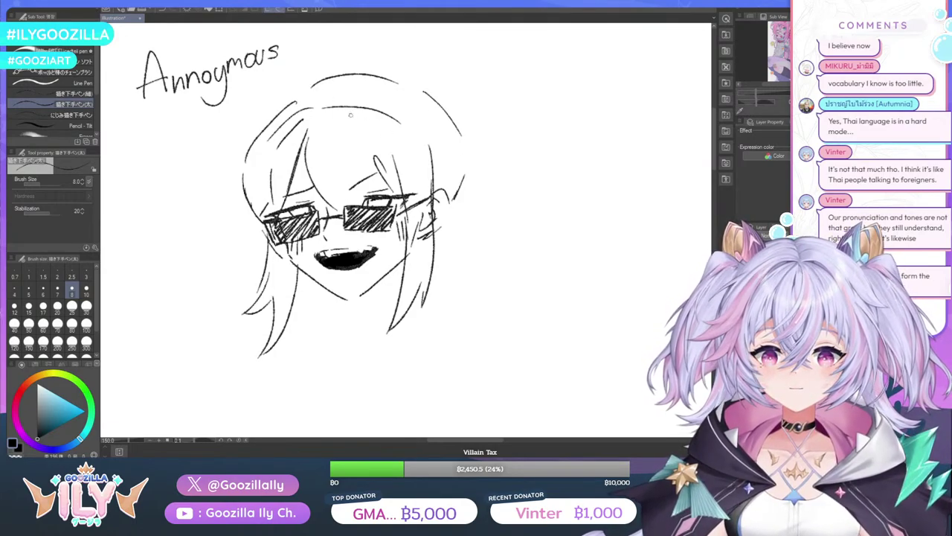
pyautogui.moveTo(305, 89)
pyautogui.mouseDown()
pyautogui.moveTo(266, 115)
pyautogui.moveTo(256, 140)
pyautogui.mouseUp()
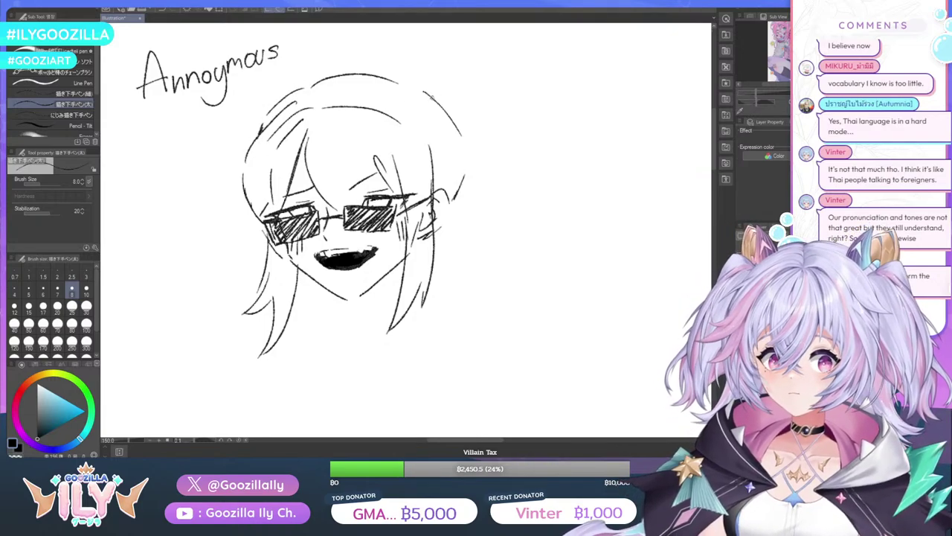
pyautogui.moveTo(389, 78)
pyautogui.mouseDown()
pyautogui.moveTo(425, 57)
pyautogui.moveTo(473, 105)
pyautogui.moveTo(468, 139)
pyautogui.mouseUp()
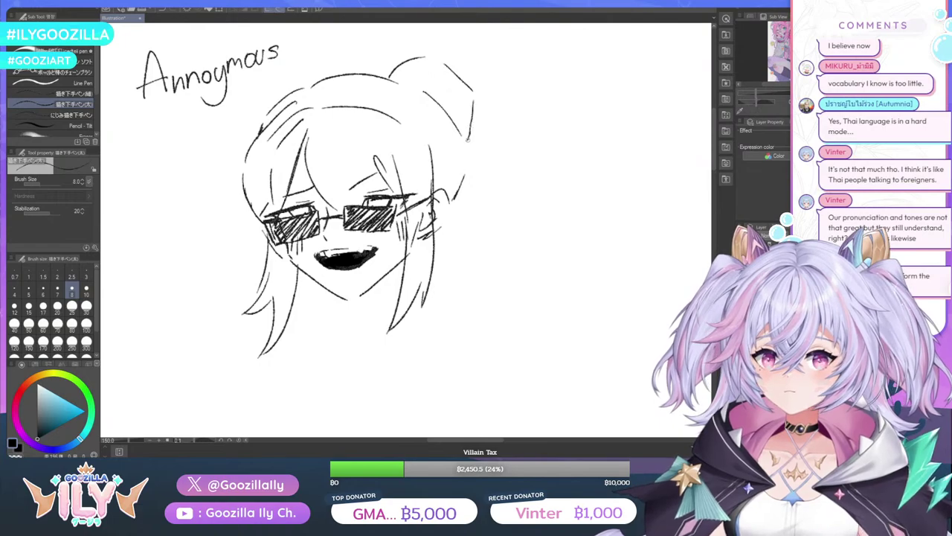
pyautogui.moveTo(375, 55); pyautogui.dragTo(390, 78)
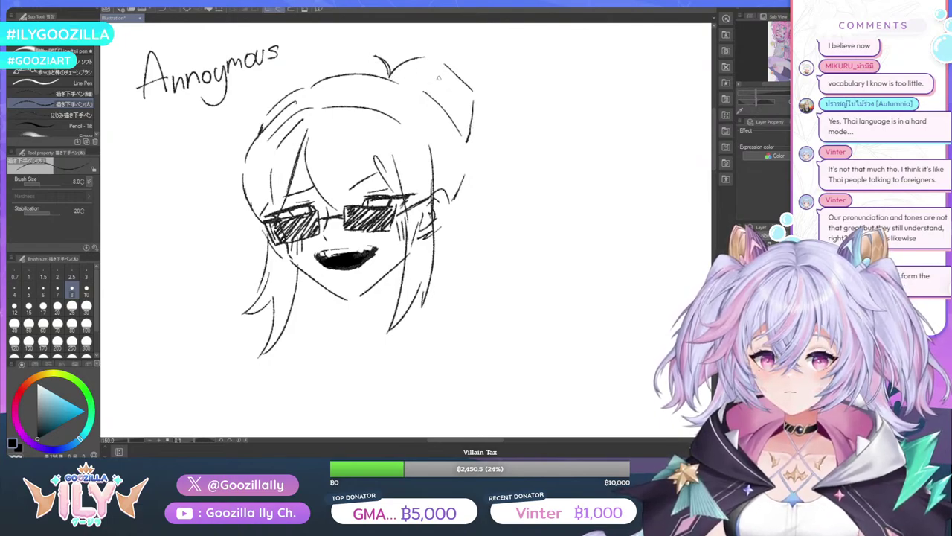
pyautogui.moveTo(455, 93)
pyautogui.mouseDown()
pyautogui.moveTo(398, 83)
pyautogui.moveTo(459, 128)
pyautogui.moveTo(452, 104)
pyautogui.moveTo(395, 77)
pyautogui.mouseUp()
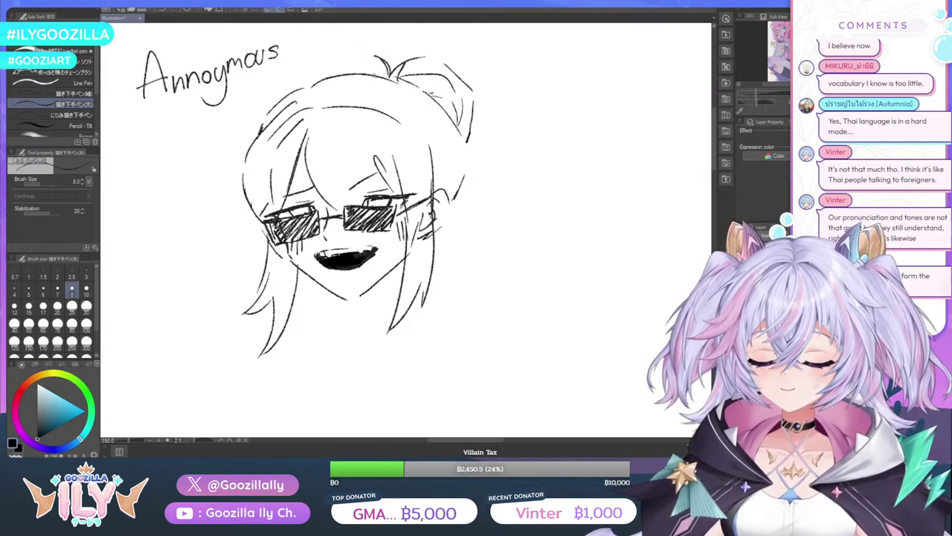
# Erase the overlapping upper-left hair lines and a stray piece
pyautogui.press('e')
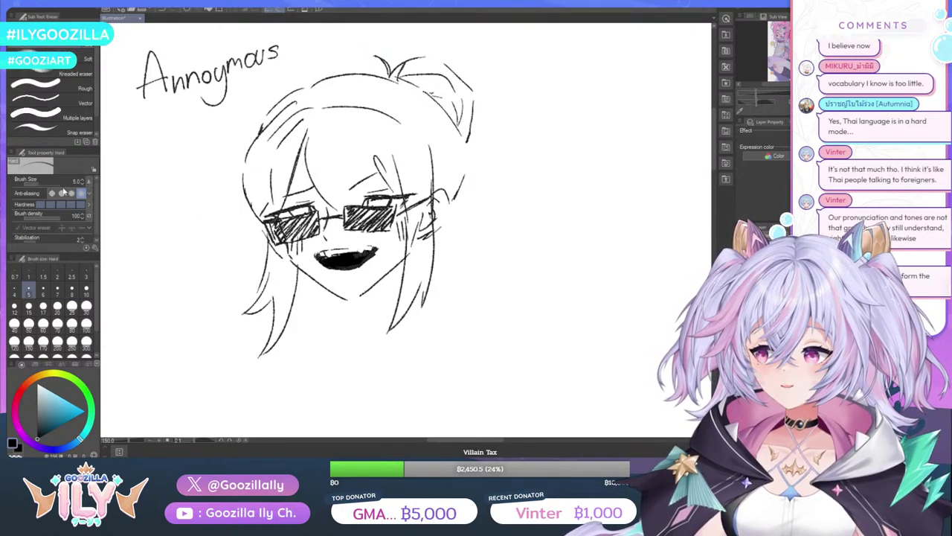
pyautogui.moveTo(292, 116); pyautogui.dragTo(265, 140)
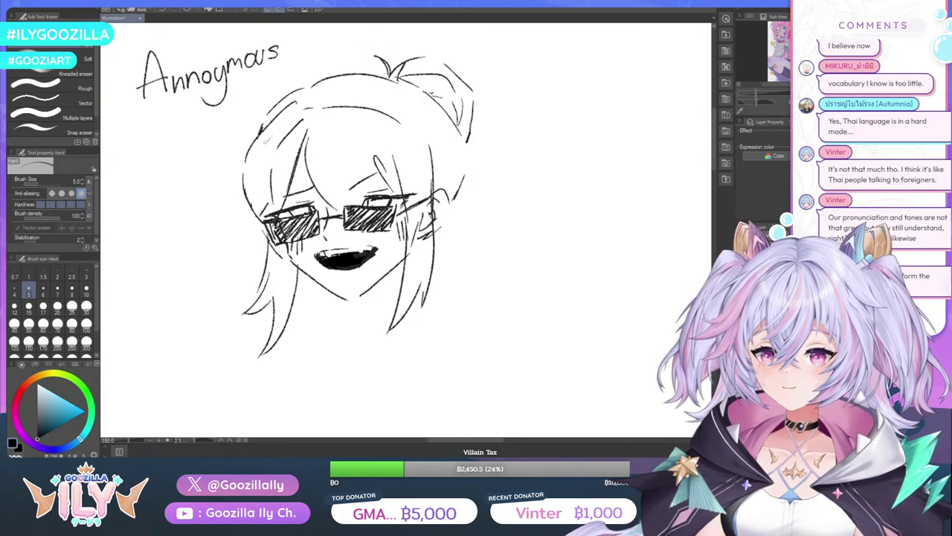
pyautogui.moveTo(303, 95)
pyautogui.mouseDown()
pyautogui.moveTo(257, 144)
pyautogui.moveTo(312, 102)
pyautogui.mouseUp()
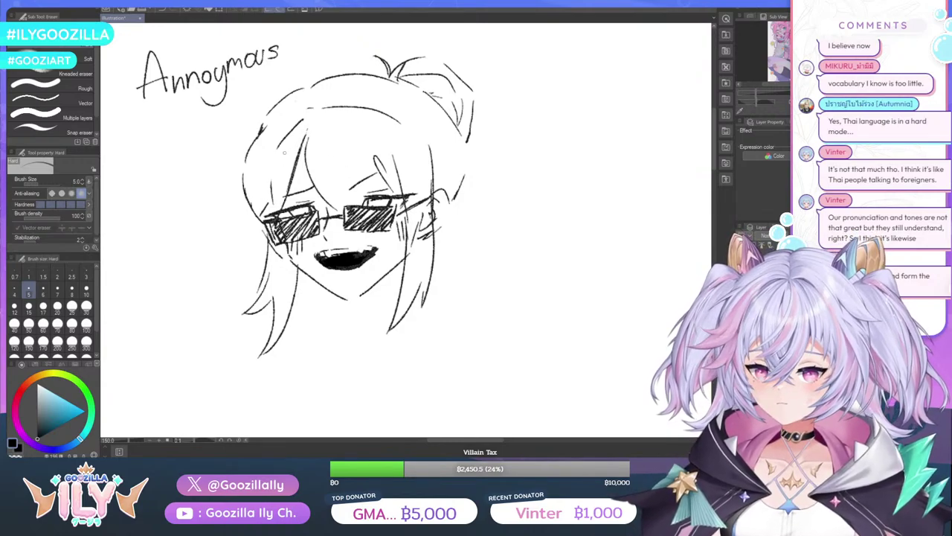
pyautogui.moveTo(284, 153); pyautogui.dragTo(302, 141)
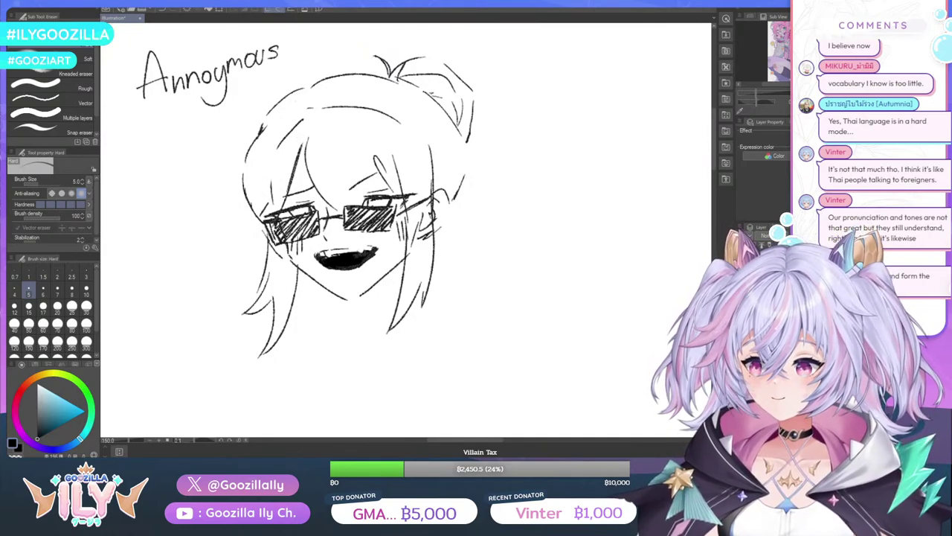
# Close the chin with the jaw line, extend the ear and add a stroke below the mouth
pyautogui.press('p')
pyautogui.moveTo(361, 295); pyautogui.dragTo(350, 299)
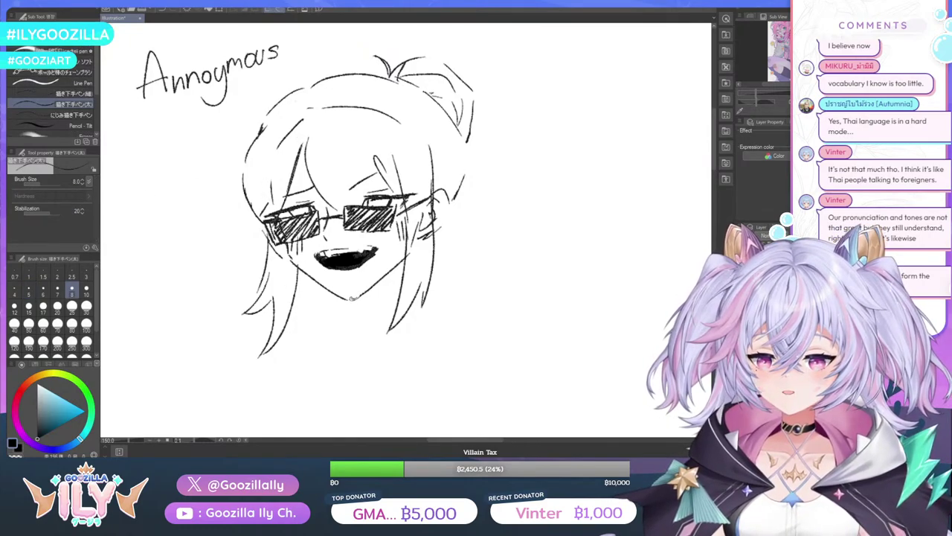
pyautogui.moveTo(449, 202); pyautogui.dragTo(436, 229)
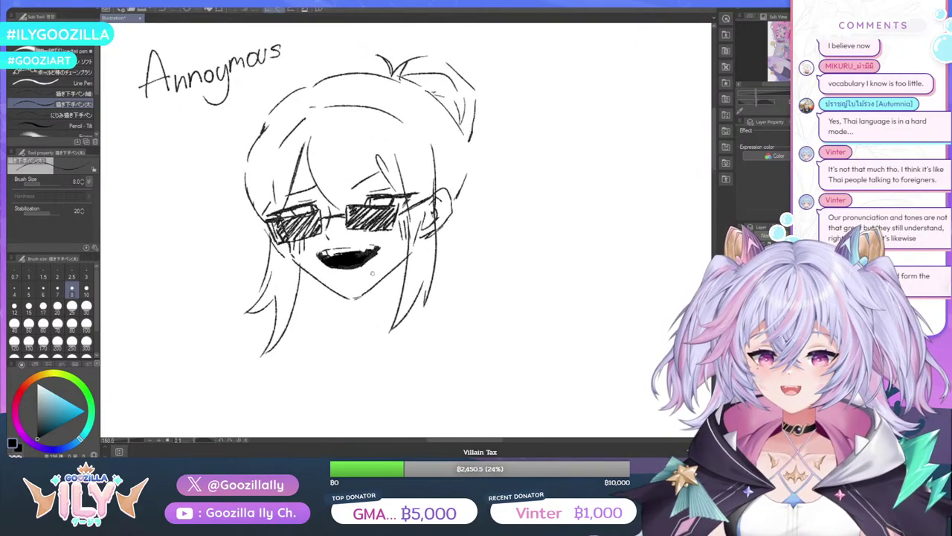
pyautogui.scroll(-2, 394, 246)
pyautogui.scroll(-1, 392, 285)
pyautogui.scroll(3, 414, 266)
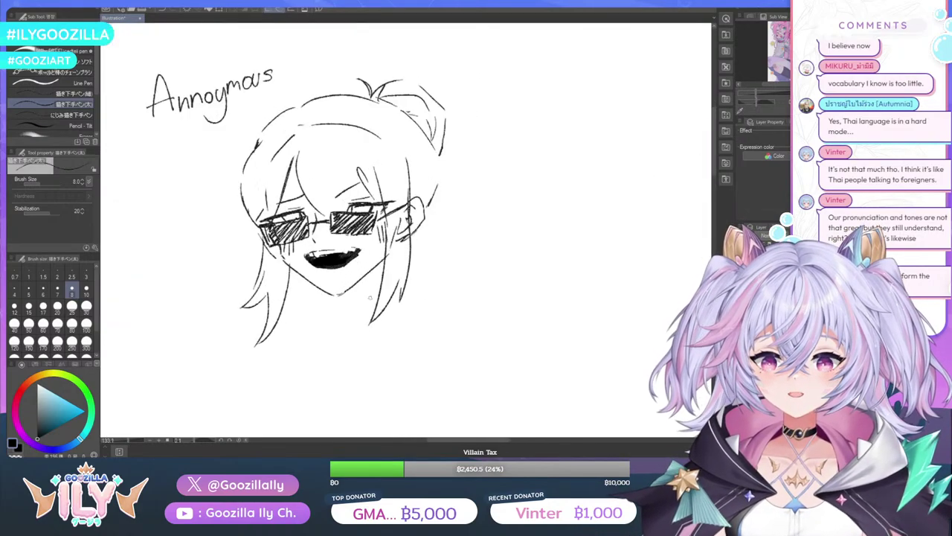
pyautogui.moveTo(342, 273); pyautogui.dragTo(330, 275)
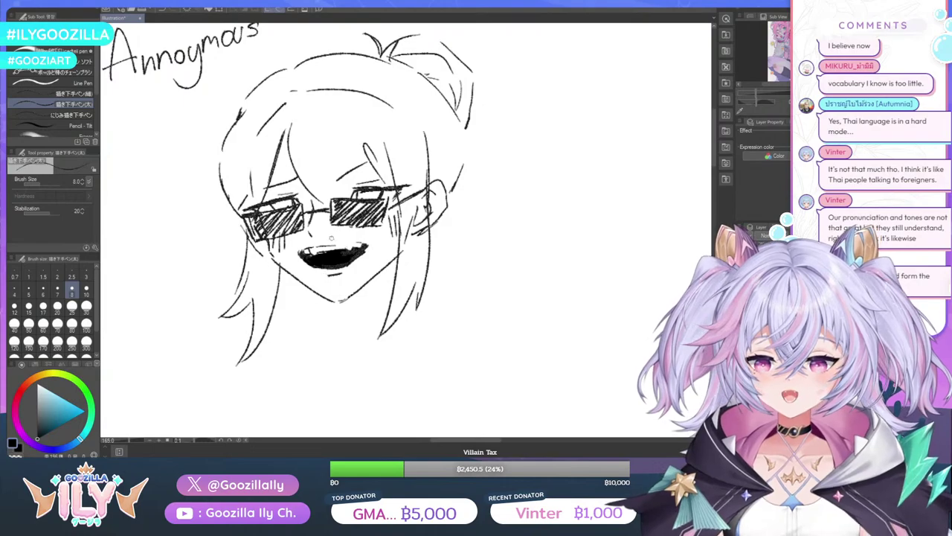
# Check the row zoomed out, then draw the neck and torso outline
pyautogui.scroll(-5, 350, 259)
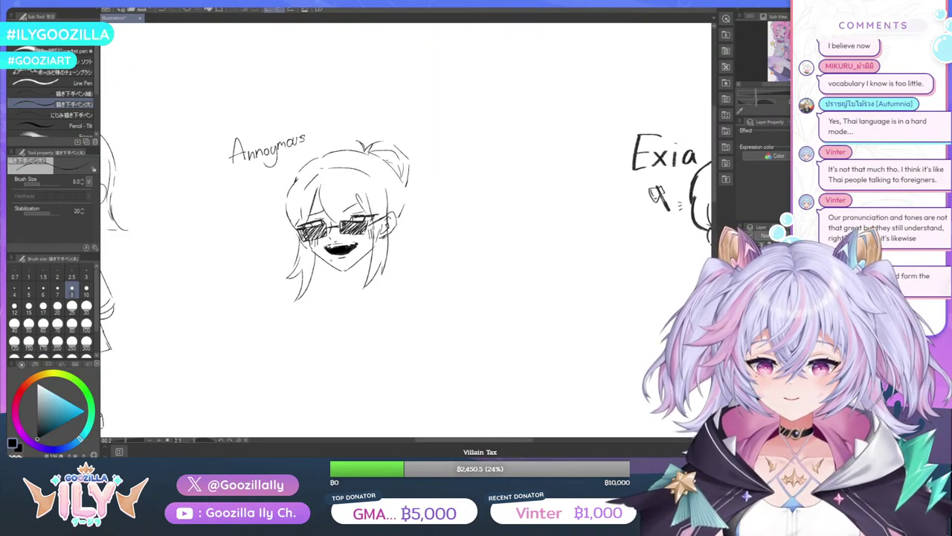
pyautogui.scroll(5, 346, 295)
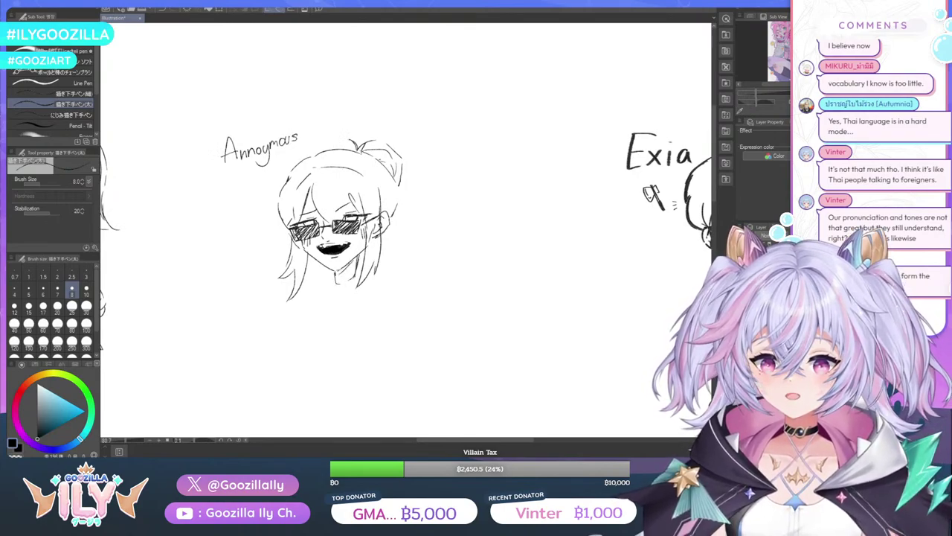
pyautogui.moveTo(332, 279); pyautogui.dragTo(321, 282)
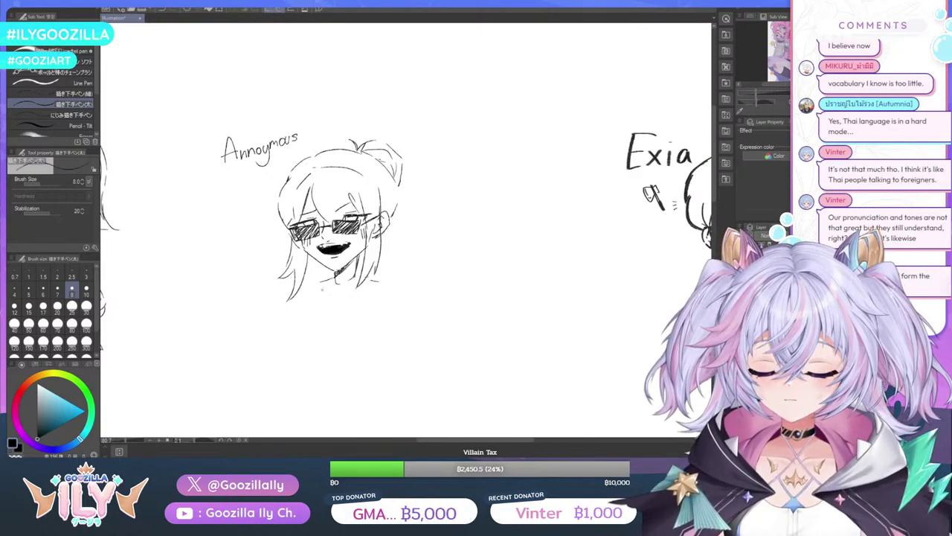
pyautogui.moveTo(314, 284); pyautogui.dragTo(303, 362)
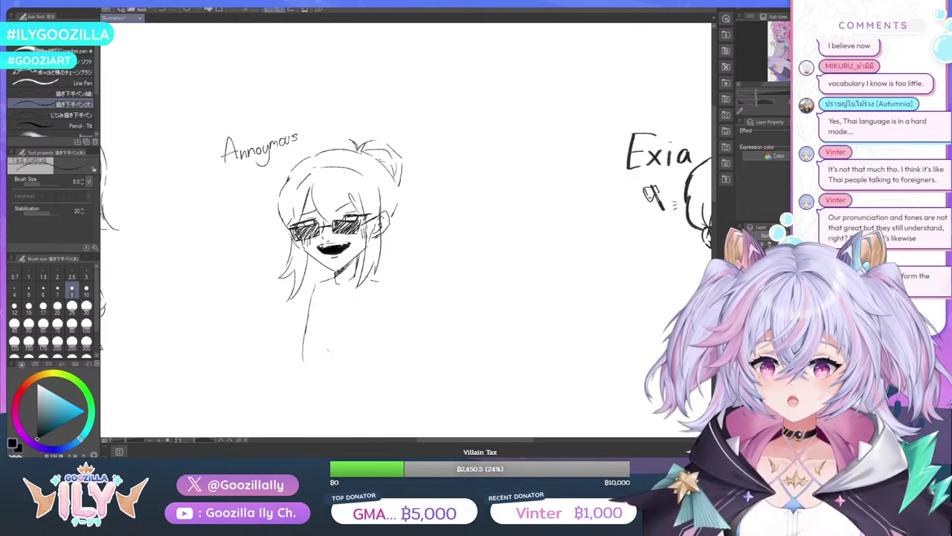
pyautogui.moveTo(380, 294)
pyautogui.mouseDown()
pyautogui.moveTo(363, 361)
pyautogui.moveTo(313, 365)
pyautogui.mouseUp()
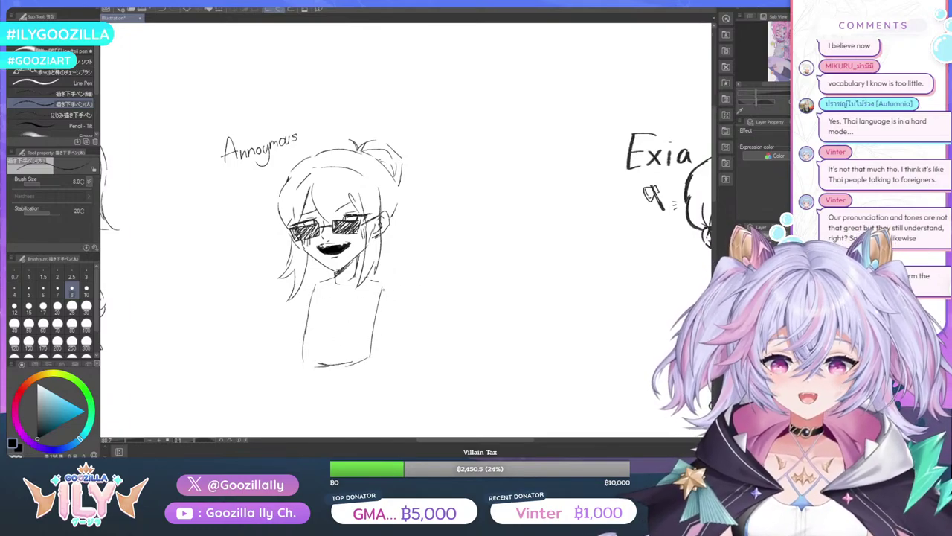
pyautogui.moveTo(382, 282); pyautogui.dragTo(395, 344)
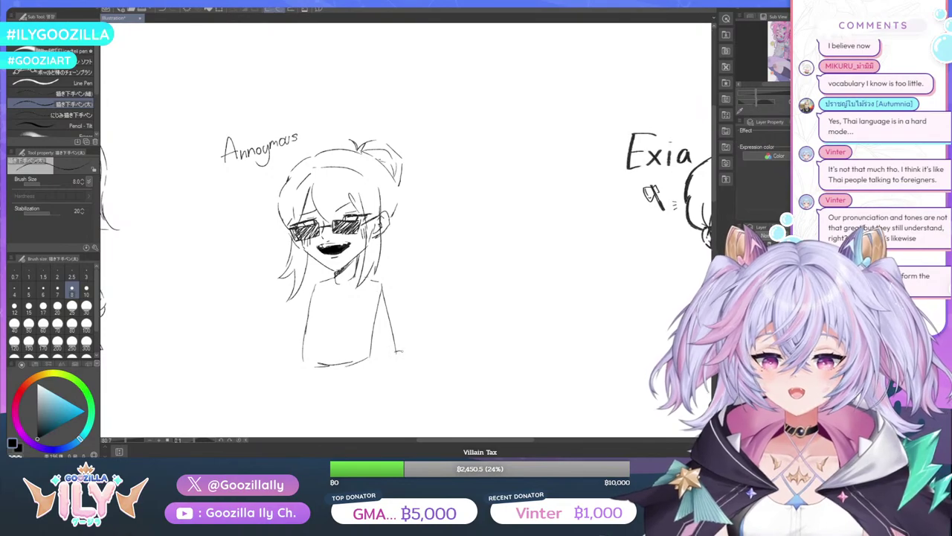
# Draw the left arm with a round hand, the collar and a bow on the chest
pyautogui.moveTo(314, 283)
pyautogui.mouseDown()
pyautogui.moveTo(264, 358)
pyautogui.moveTo(270, 352)
pyautogui.mouseUp()
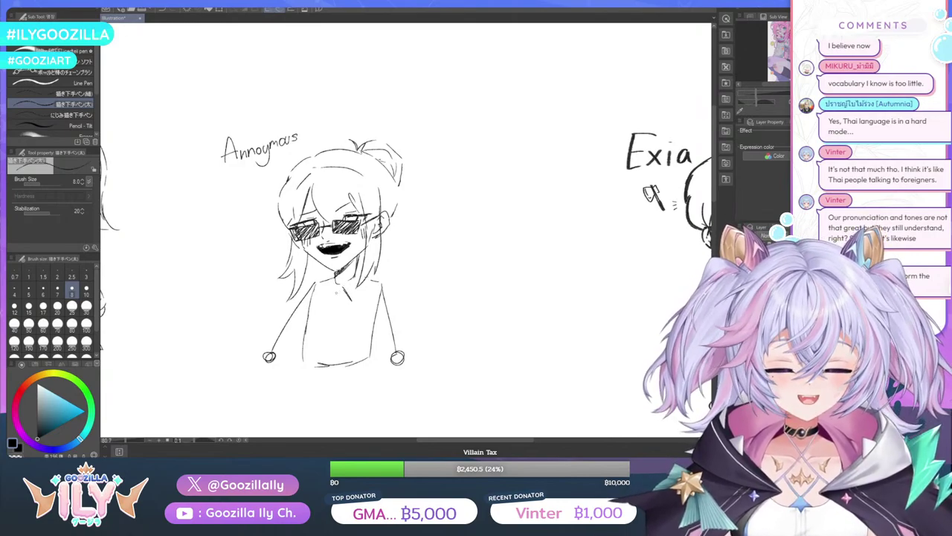
pyautogui.moveTo(340, 285)
pyautogui.mouseDown()
pyautogui.moveTo(354, 274)
pyautogui.moveTo(332, 291)
pyautogui.mouseUp()
pyautogui.moveTo(323, 290)
pyautogui.mouseDown()
pyautogui.moveTo(336, 287)
pyautogui.moveTo(339, 299)
pyautogui.mouseUp()
pyautogui.moveTo(329, 290)
pyautogui.mouseDown()
pyautogui.moveTo(351, 305)
pyautogui.moveTo(354, 282)
pyautogui.moveTo(338, 287)
pyautogui.moveTo(356, 312)
pyautogui.moveTo(289, 301)
pyautogui.moveTo(306, 325)
pyautogui.mouseUp()
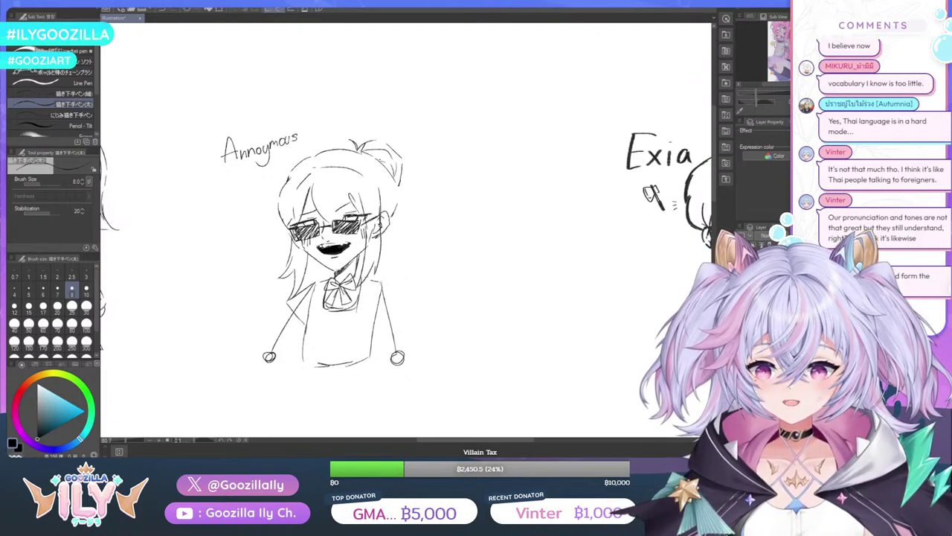
# Draw the right shoulder and sleeve, erasing stray lines inside both sleeves
pyautogui.moveTo(381, 283)
pyautogui.mouseDown()
pyautogui.moveTo(398, 317)
pyautogui.moveTo(375, 324)
pyautogui.mouseUp()
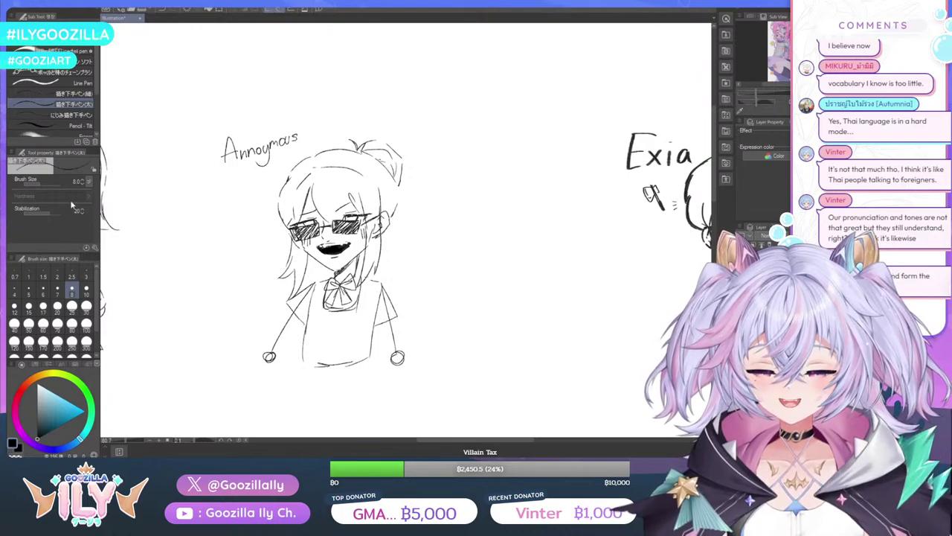
pyautogui.press('e')
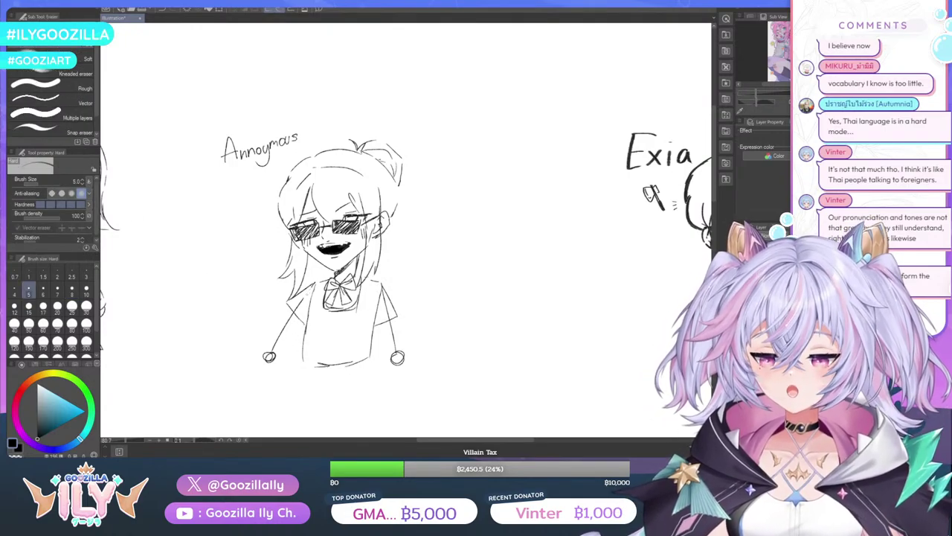
pyautogui.moveTo(304, 298); pyautogui.dragTo(297, 308)
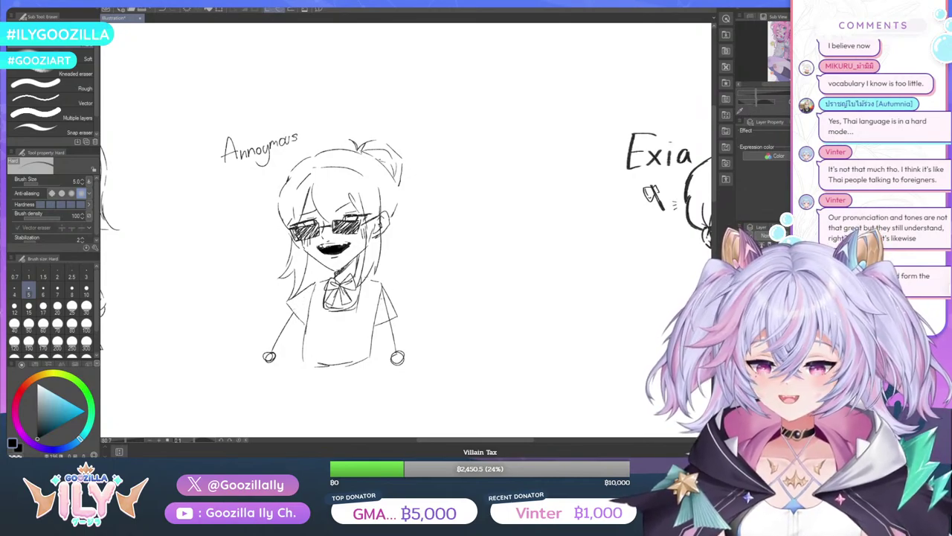
pyautogui.moveTo(385, 296); pyautogui.dragTo(387, 319)
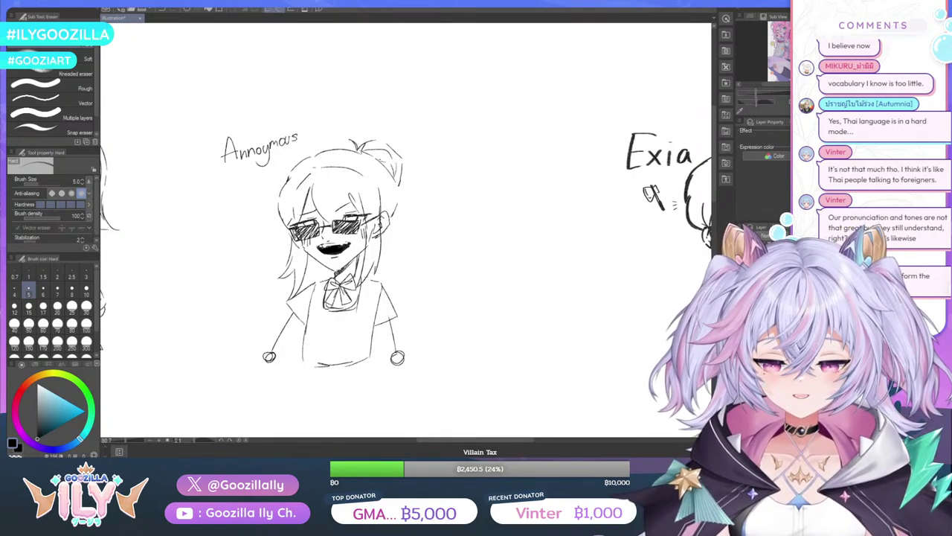
# Draw the open jacket lines along the bow, collar and both body sides; set eraser size 20
pyautogui.press('p')
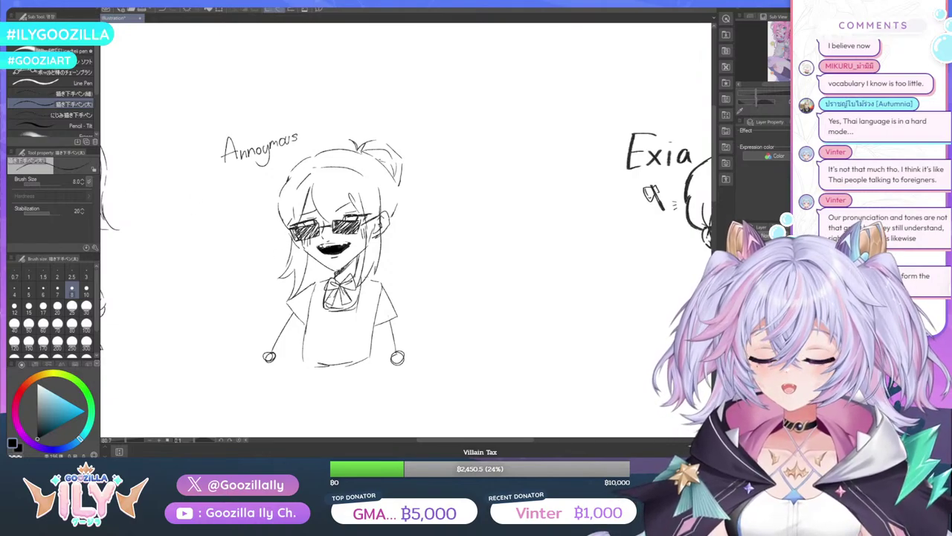
pyautogui.moveTo(332, 301)
pyautogui.mouseDown()
pyautogui.moveTo(336, 311)
pyautogui.moveTo(315, 289)
pyautogui.moveTo(316, 310)
pyautogui.moveTo(351, 308)
pyautogui.mouseUp()
pyautogui.moveTo(353, 308)
pyautogui.mouseDown()
pyautogui.moveTo(371, 284)
pyautogui.moveTo(339, 310)
pyautogui.moveTo(335, 362)
pyautogui.mouseUp()
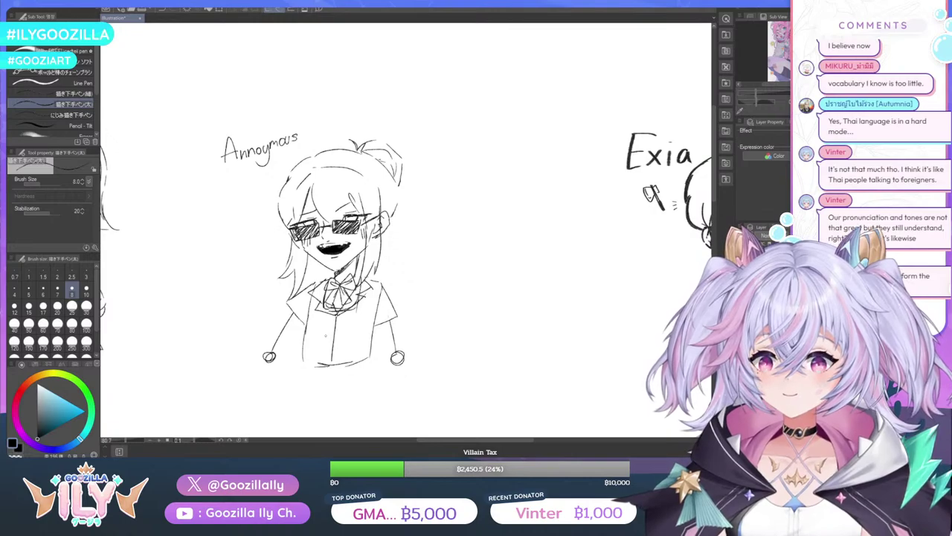
pyautogui.moveTo(383, 287)
pyautogui.mouseDown()
pyautogui.moveTo(403, 352)
pyautogui.moveTo(379, 365)
pyautogui.mouseUp()
pyautogui.moveTo(378, 360); pyautogui.dragTo(393, 363)
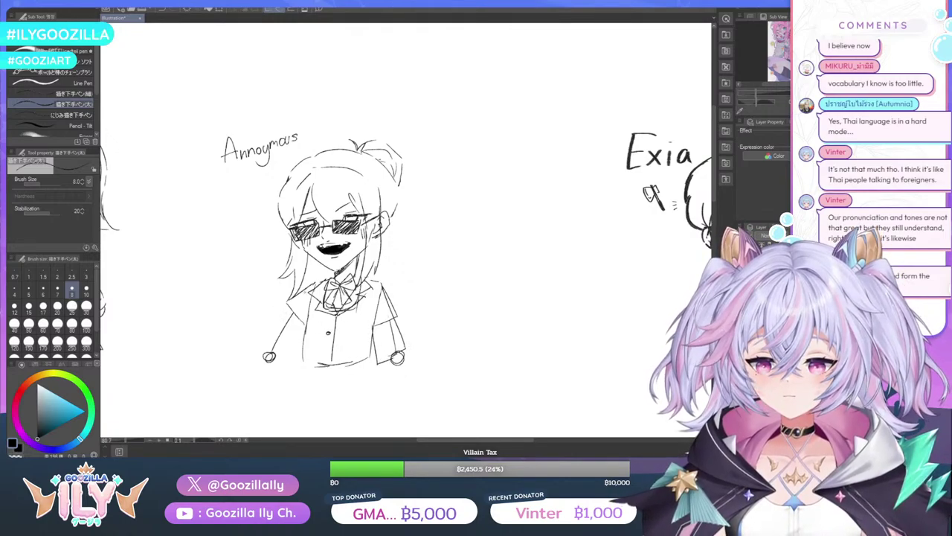
pyautogui.moveTo(305, 292); pyautogui.dragTo(265, 356)
pyautogui.moveTo(310, 317)
pyautogui.mouseDown()
pyautogui.moveTo(286, 363)
pyautogui.moveTo(272, 360)
pyautogui.mouseUp()
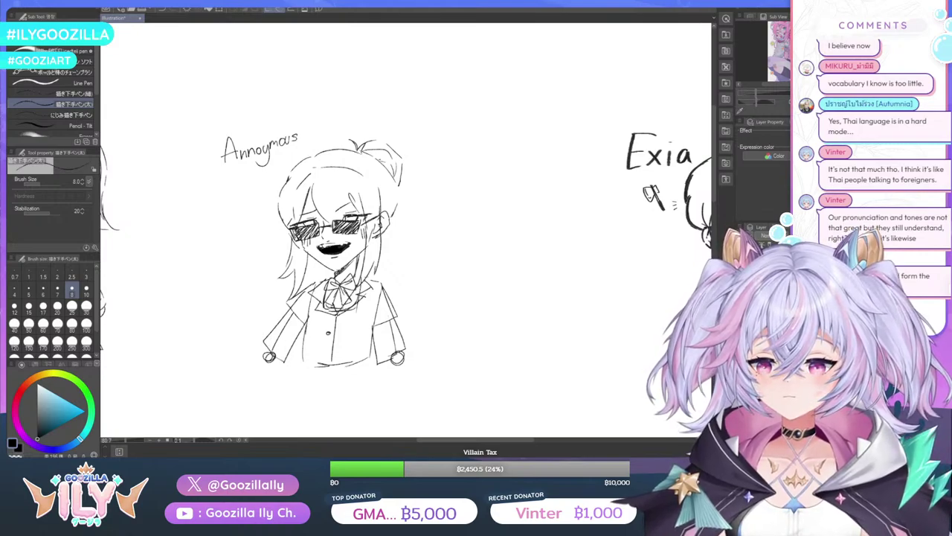
pyautogui.press('e')
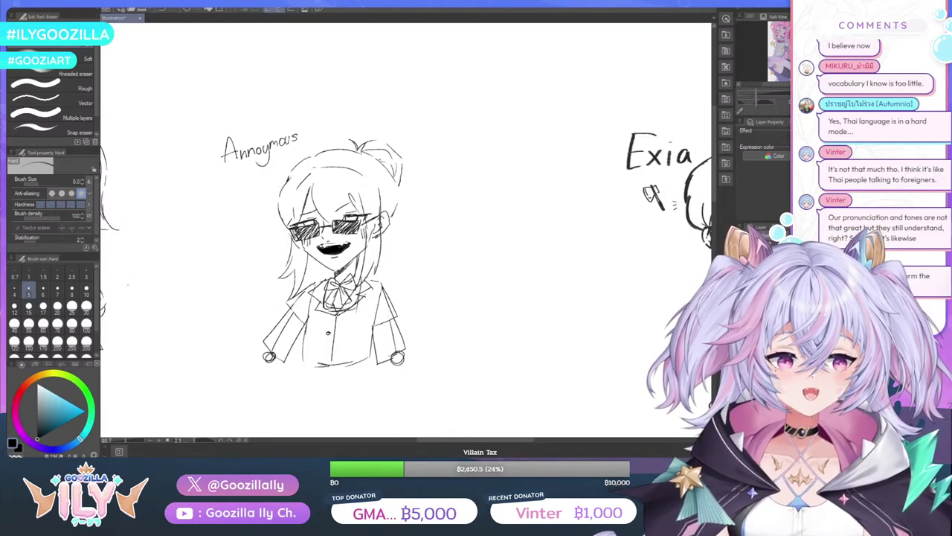
pyautogui.click(58, 305)
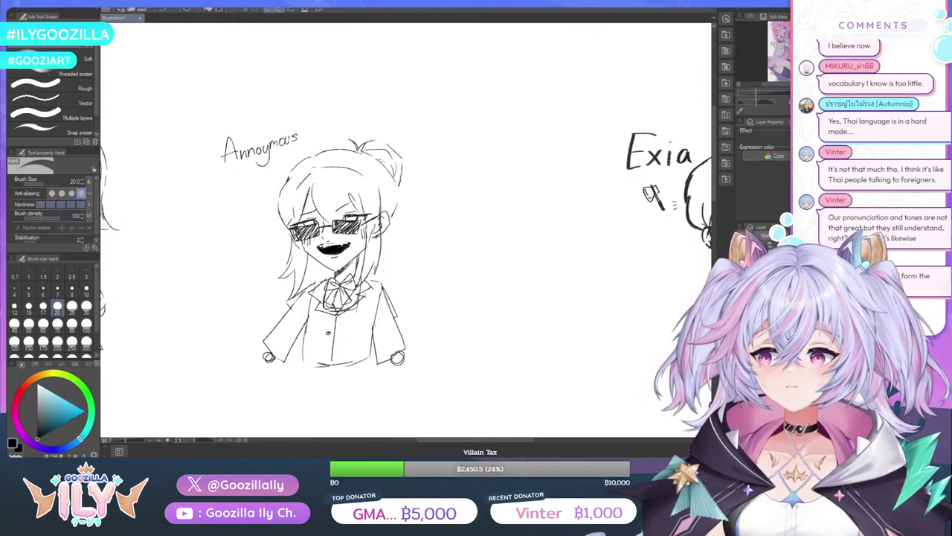
# Handwrite 'Noy' with a small arrow below the Annoymous label
pyautogui.press('p')
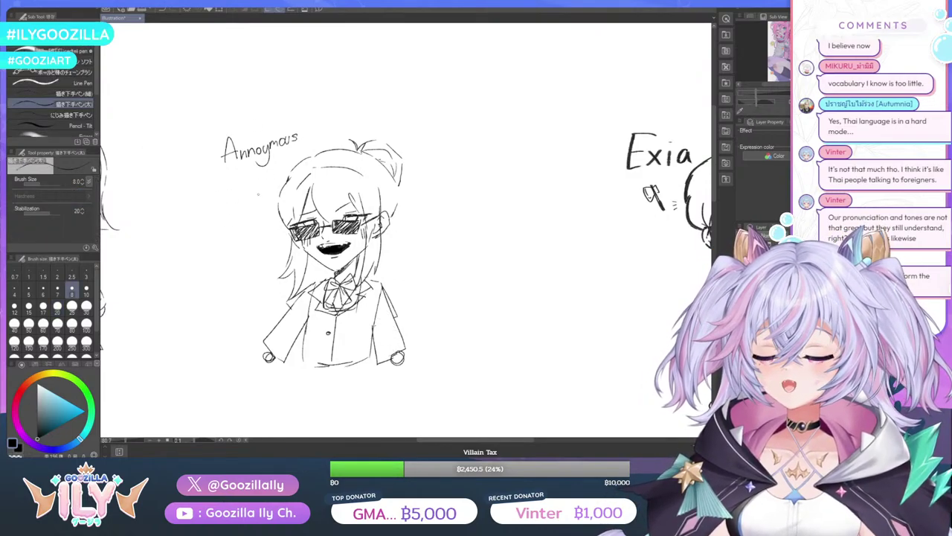
pyautogui.moveTo(234, 203)
pyautogui.mouseDown()
pyautogui.moveTo(246, 183)
pyautogui.moveTo(248, 212)
pyautogui.mouseUp()
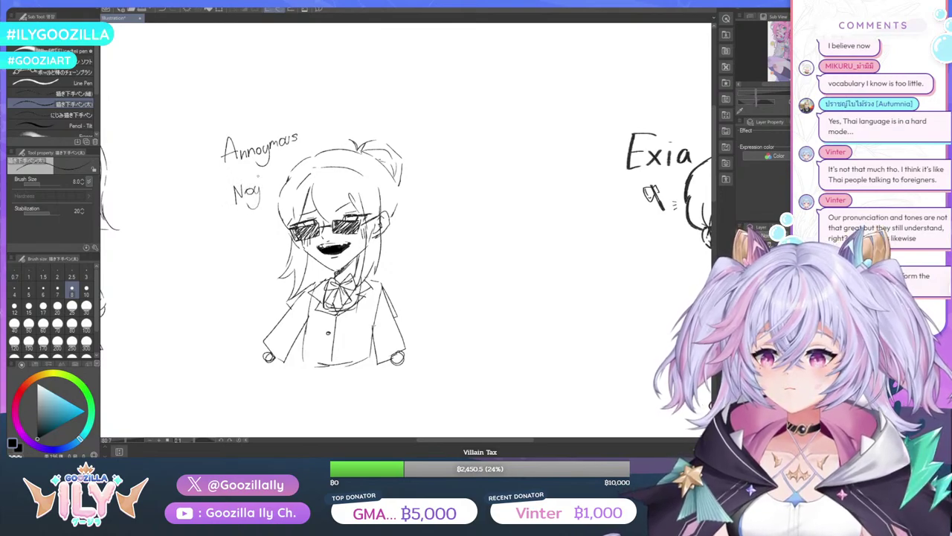
pyautogui.moveTo(268, 170); pyautogui.dragTo(265, 180)
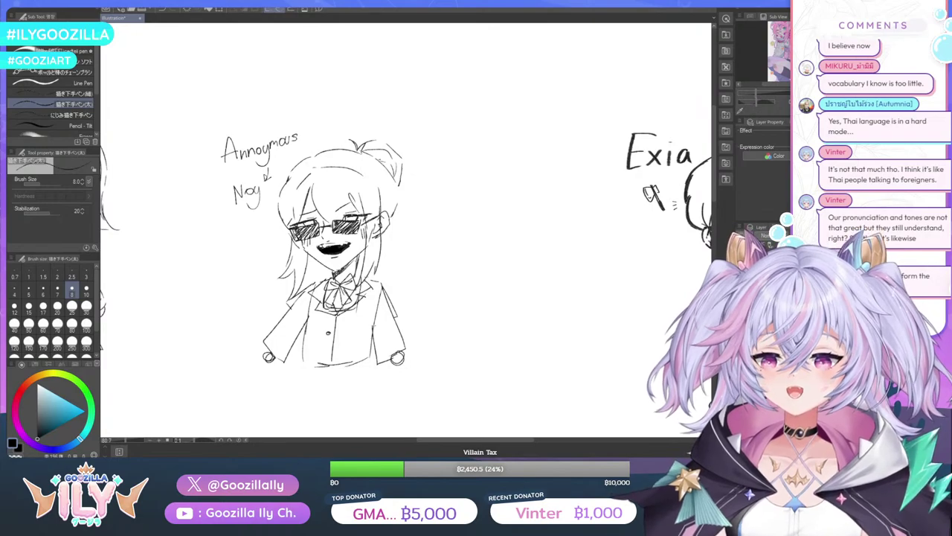
# Retrace the neck line and strengthen both shoulder lines
pyautogui.moveTo(355, 256)
pyautogui.mouseDown()
pyautogui.moveTo(358, 279)
pyautogui.moveTo(316, 279)
pyautogui.moveTo(309, 291)
pyautogui.mouseUp()
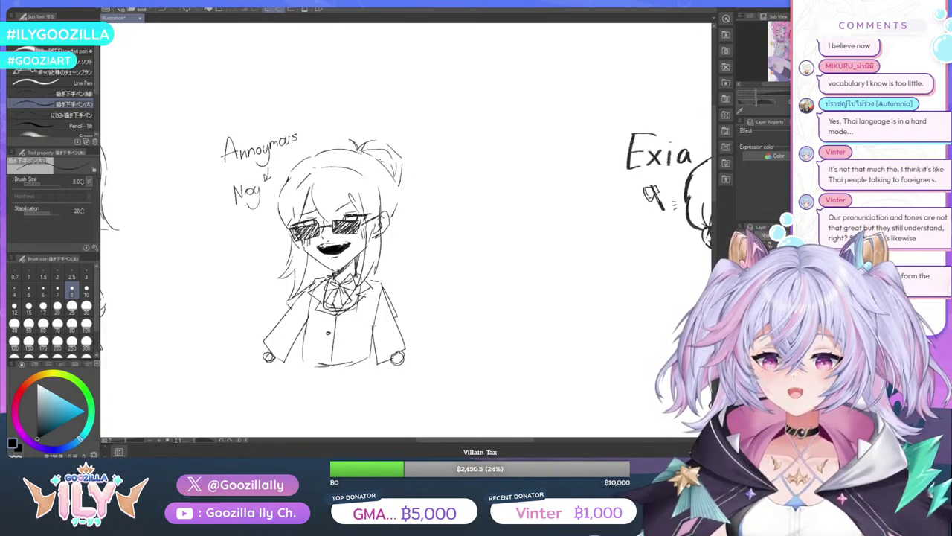
pyautogui.moveTo(367, 279); pyautogui.dragTo(379, 279)
pyautogui.moveTo(309, 287); pyautogui.dragTo(298, 296)
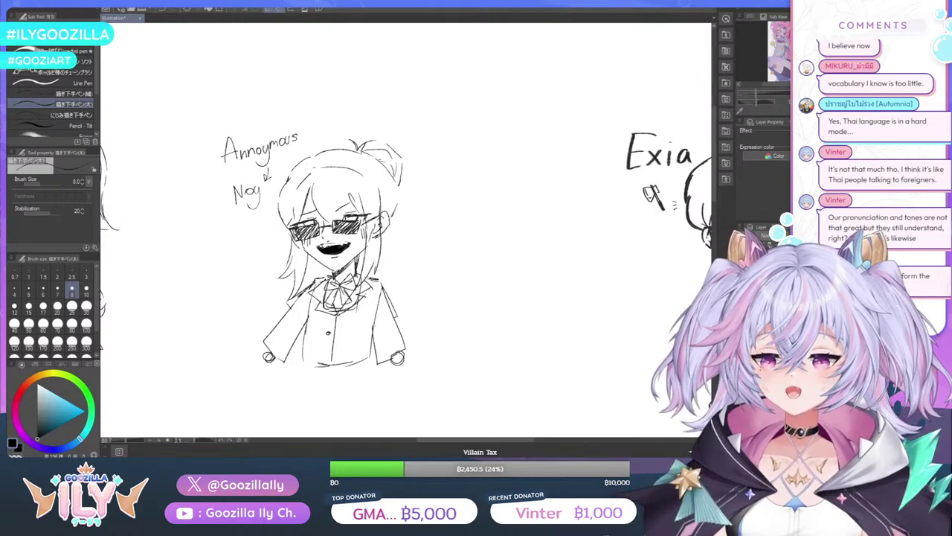
# Draw the jacket hem and two small legs with feet, then view all three sketches
pyautogui.scroll(-3, 333, 248)
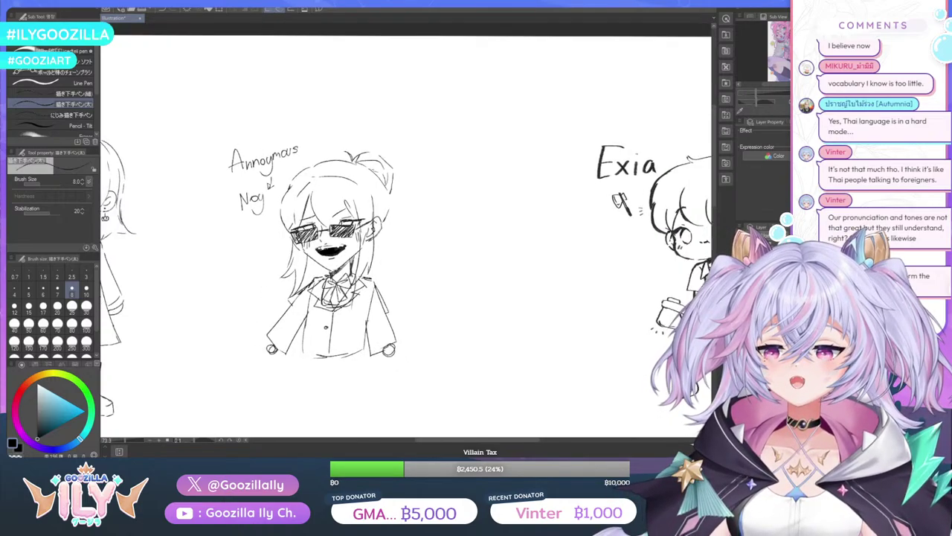
pyautogui.scroll(4, 333, 248)
pyautogui.scroll(4, 332, 233)
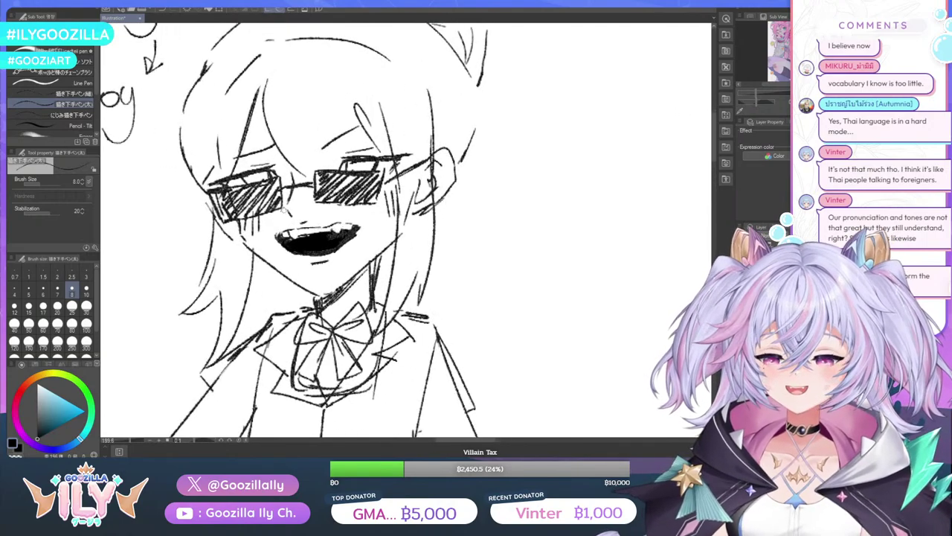
pyautogui.scroll(-5, 312, 228)
pyautogui.scroll(-4, 405, 231)
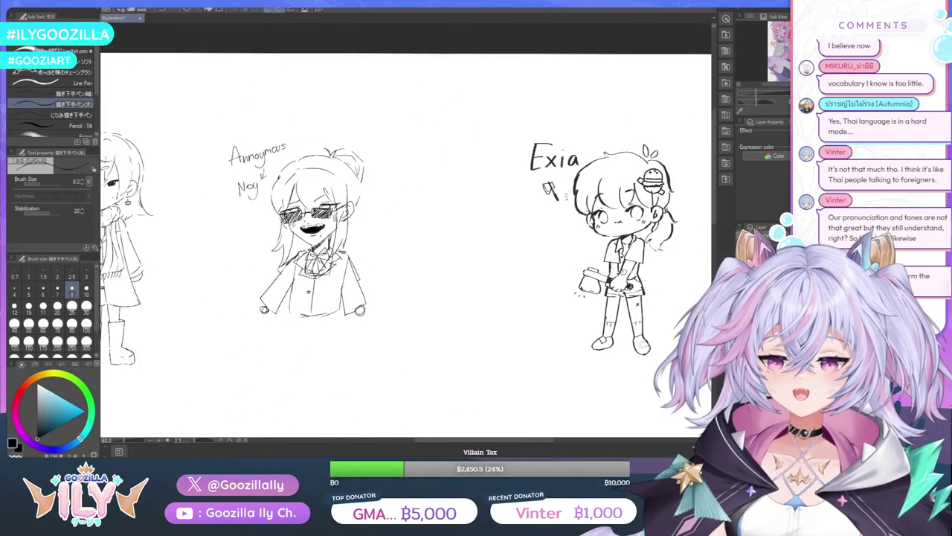
pyautogui.scroll(2, 405, 231)
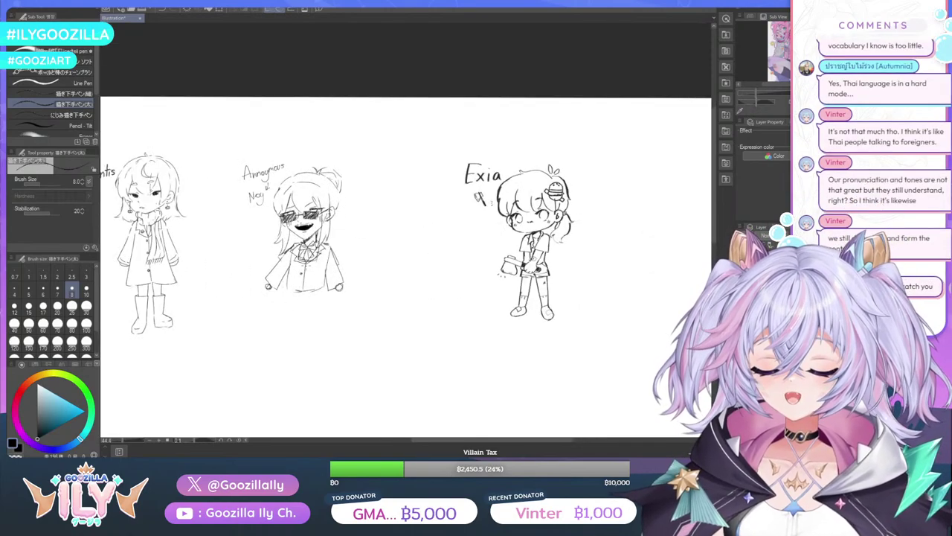
pyautogui.scroll(3, 319, 273)
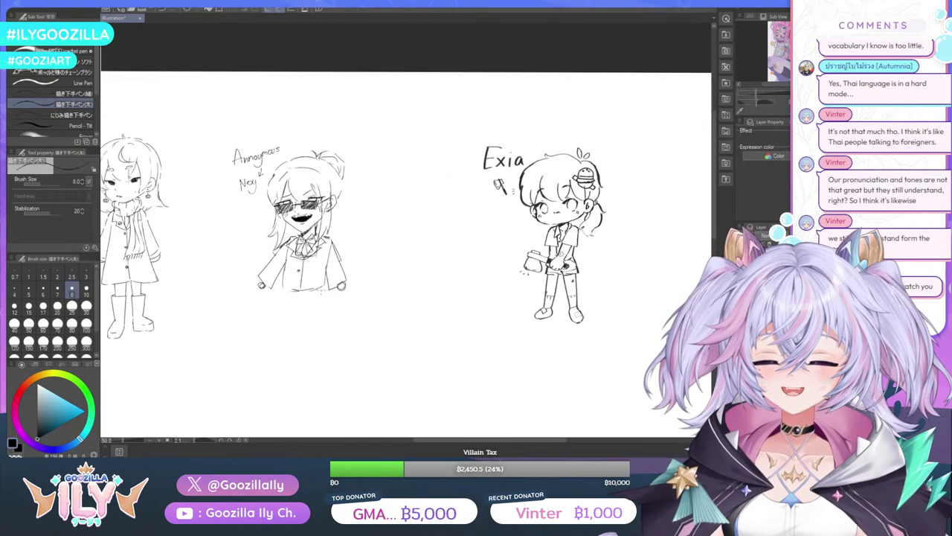
pyautogui.moveTo(274, 295)
pyautogui.mouseDown()
pyautogui.moveTo(296, 296)
pyautogui.moveTo(320, 331)
pyautogui.mouseUp()
pyautogui.moveTo(283, 300); pyautogui.dragTo(285, 332)
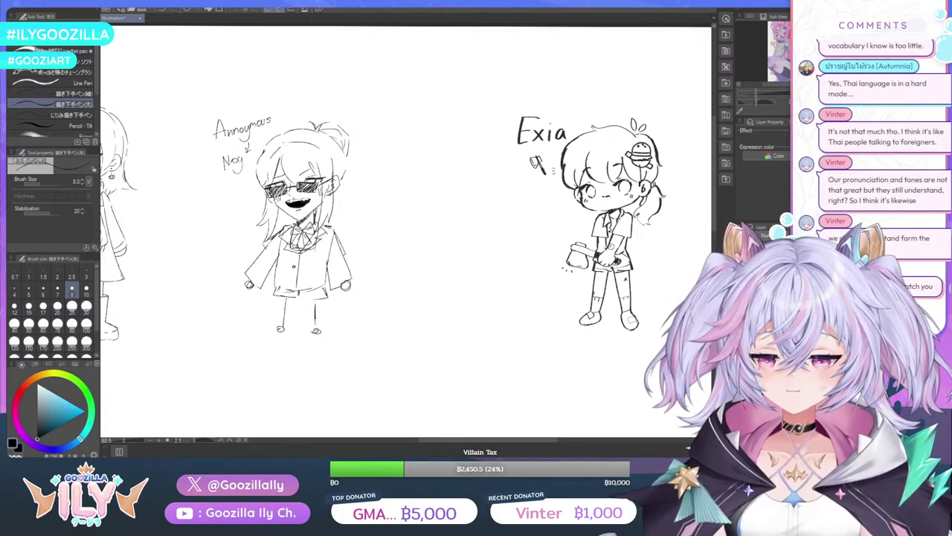
pyautogui.scroll(-6, 345, 253)
pyautogui.scroll(1, 349, 293)
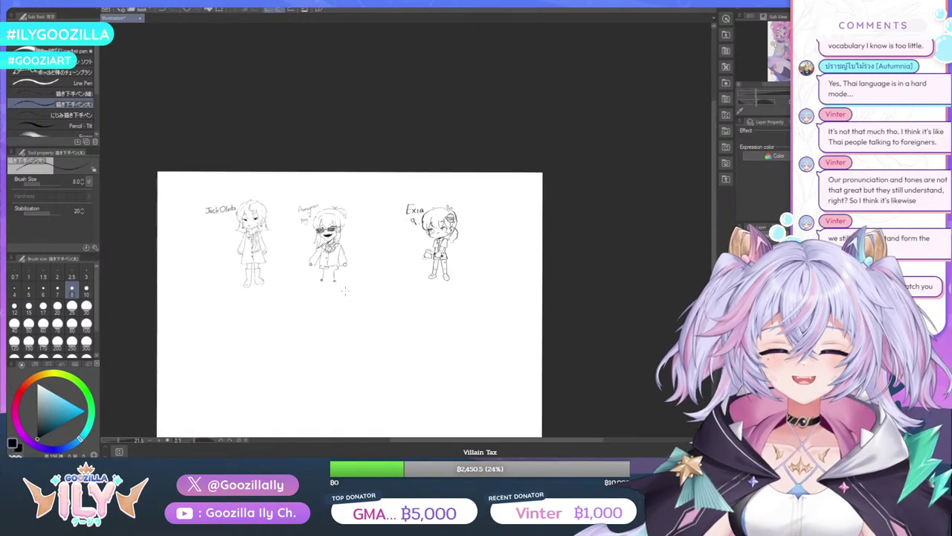
pyautogui.scroll(5, 350, 292)
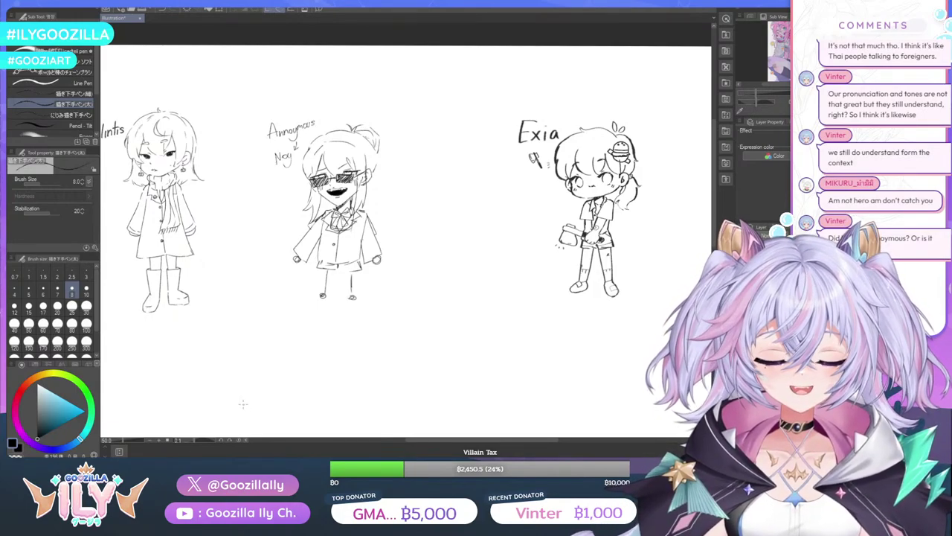
# Erase the first 'n' of the Annoymous label
pyautogui.scroll(8, 305, 111)
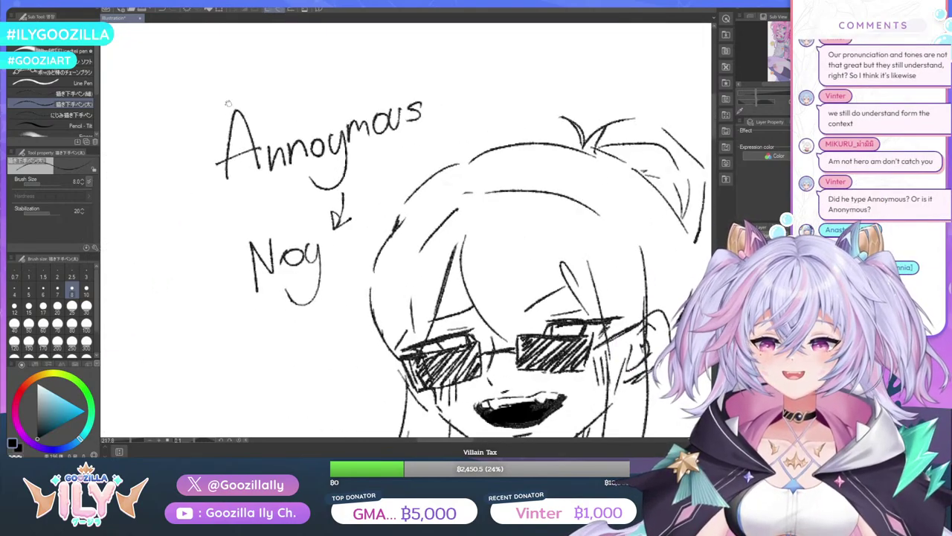
pyautogui.press('e')
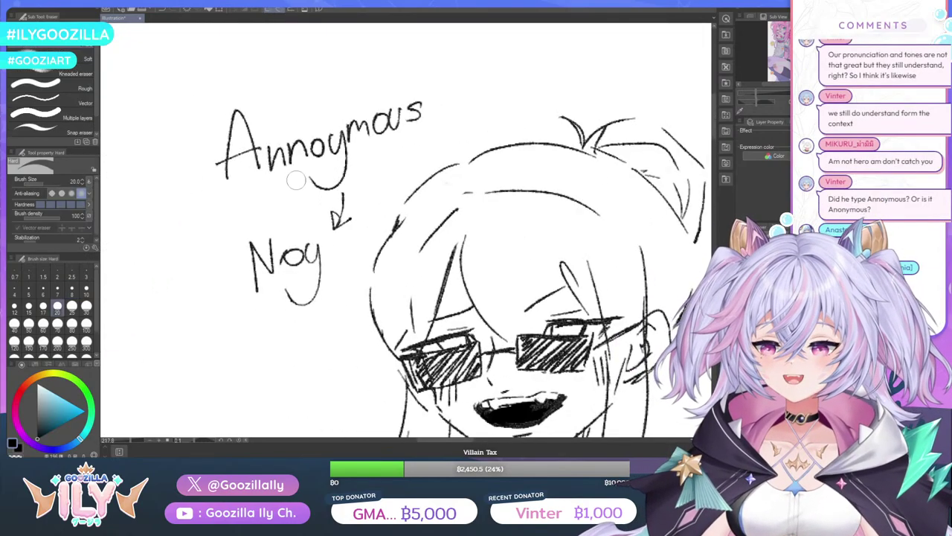
pyautogui.moveTo(274, 139); pyautogui.dragTo(276, 174)
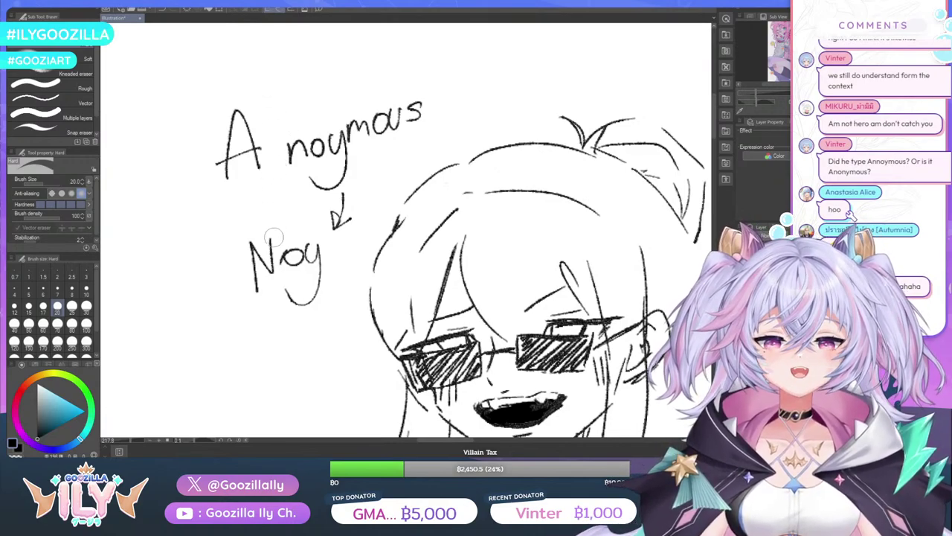
# Lasso the letter A and move it right to close the gap, then deselect
pyautogui.press('m')
pyautogui.moveTo(228, 191)
pyautogui.mouseDown()
pyautogui.moveTo(201, 113)
pyautogui.moveTo(269, 120)
pyautogui.moveTo(217, 200)
pyautogui.mouseUp()
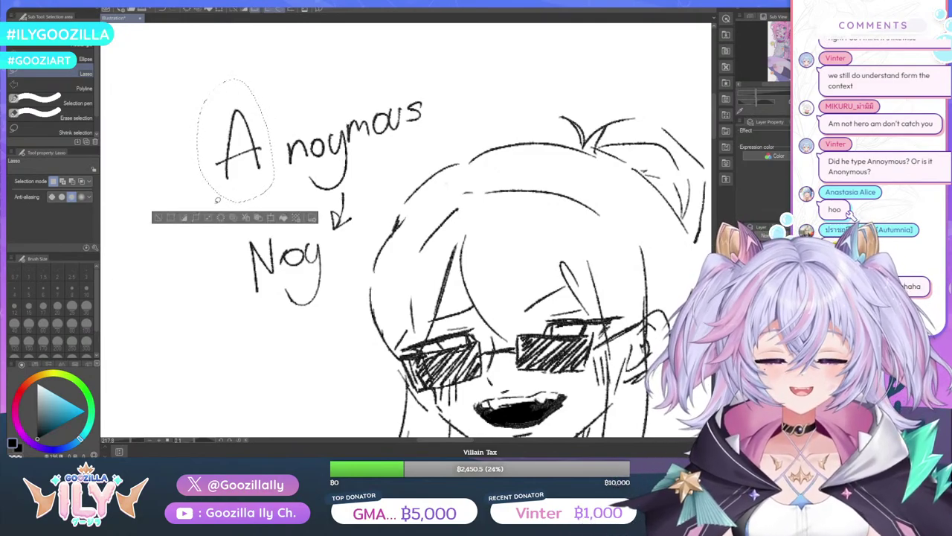
pyautogui.hotkey('ctrl', 't')
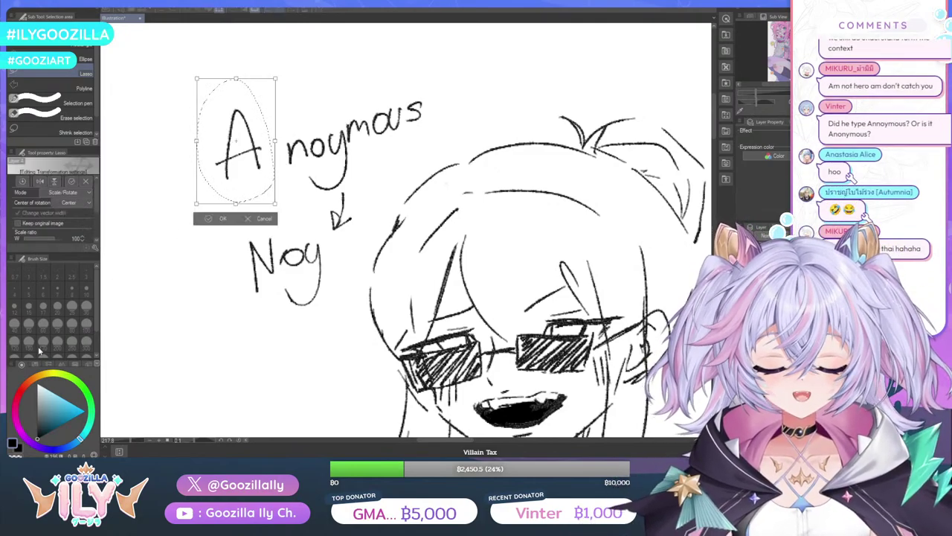
pyautogui.moveTo(234, 158); pyautogui.dragTo(263, 154)
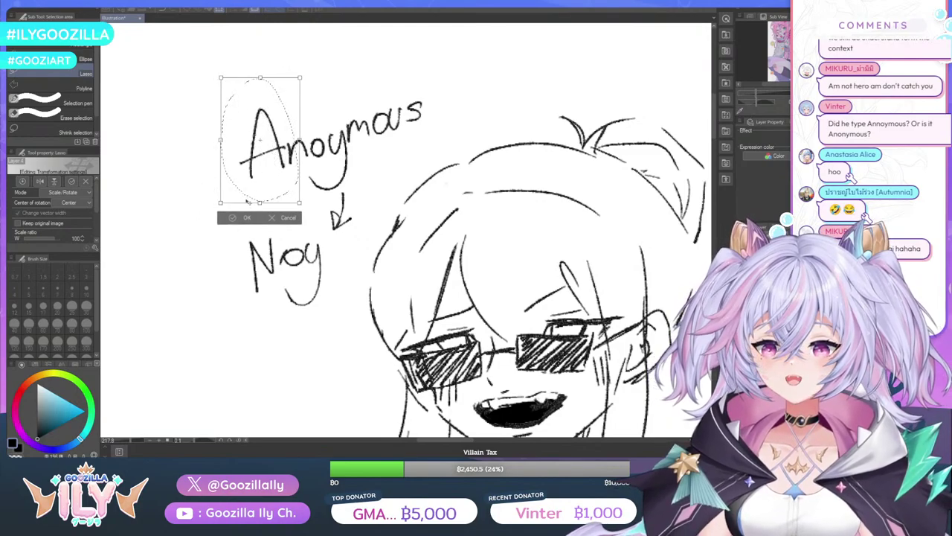
pyautogui.click(235, 218)
pyautogui.click(210, 190)
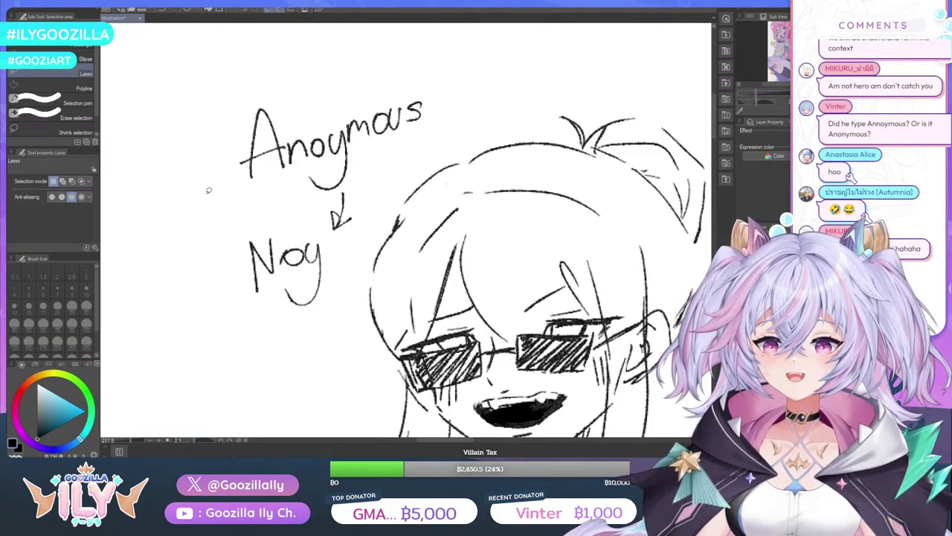
pyautogui.scroll(-5, 210, 190)
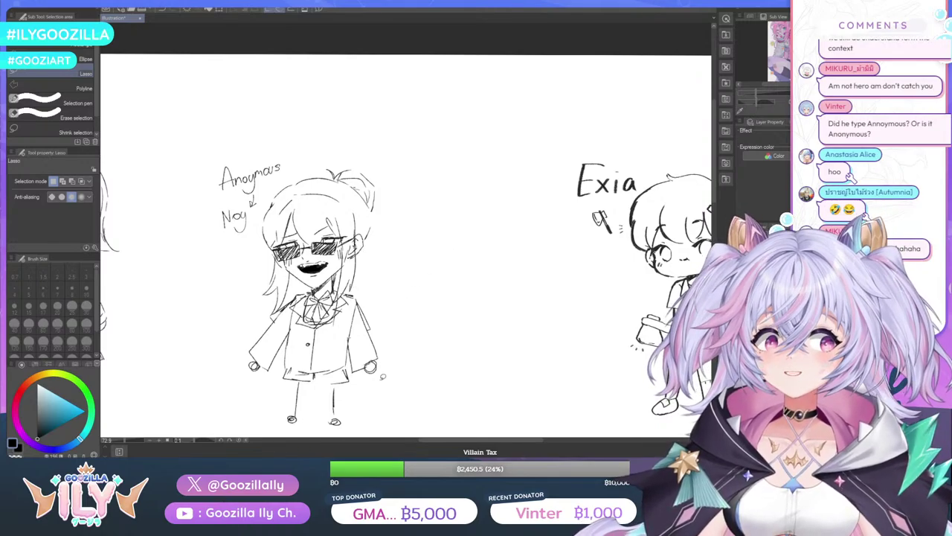
# Try a grey watercolour wash over the Noy text, then undo it
pyautogui.scroll(-1, 306, 330)
pyautogui.scroll(-1, 313, 255)
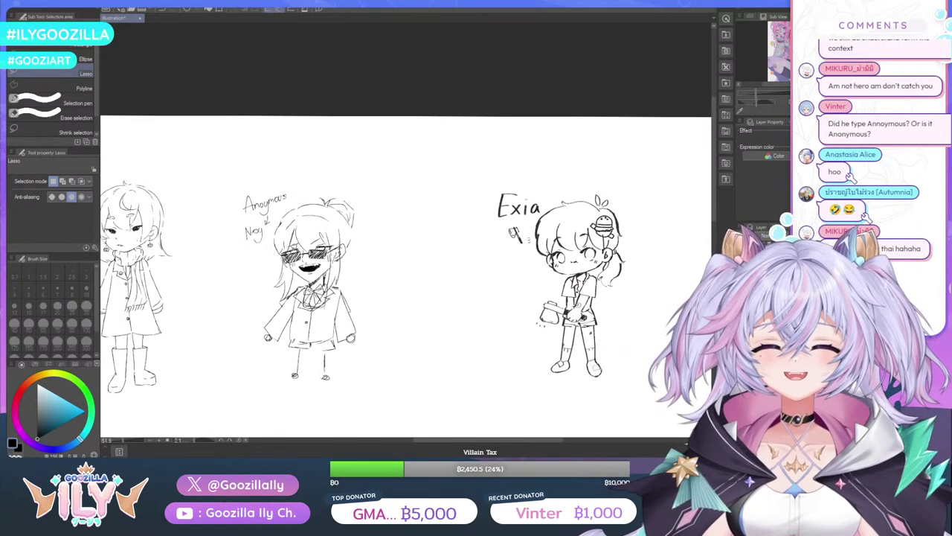
pyautogui.press('b')
pyautogui.moveTo(256, 237); pyautogui.dragTo(251, 231)
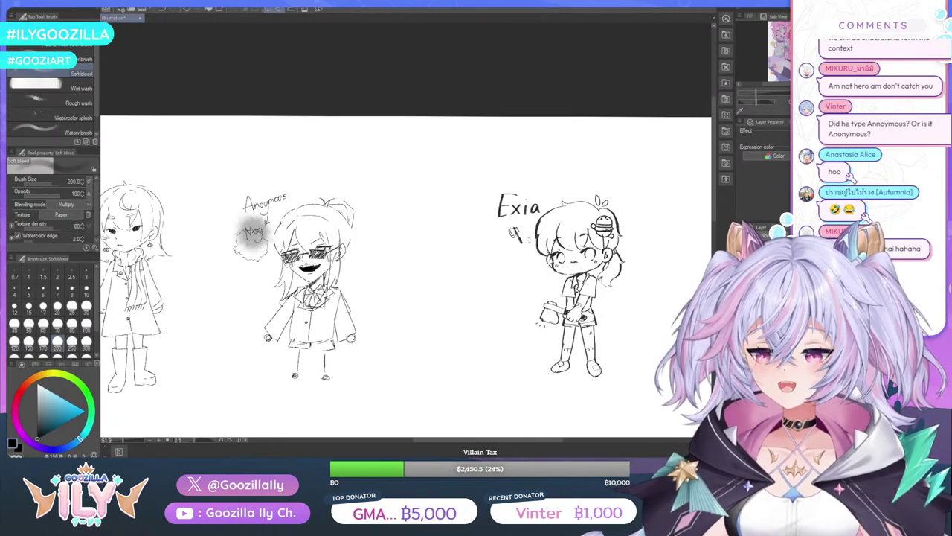
pyautogui.hotkey('ctrl', 'z')
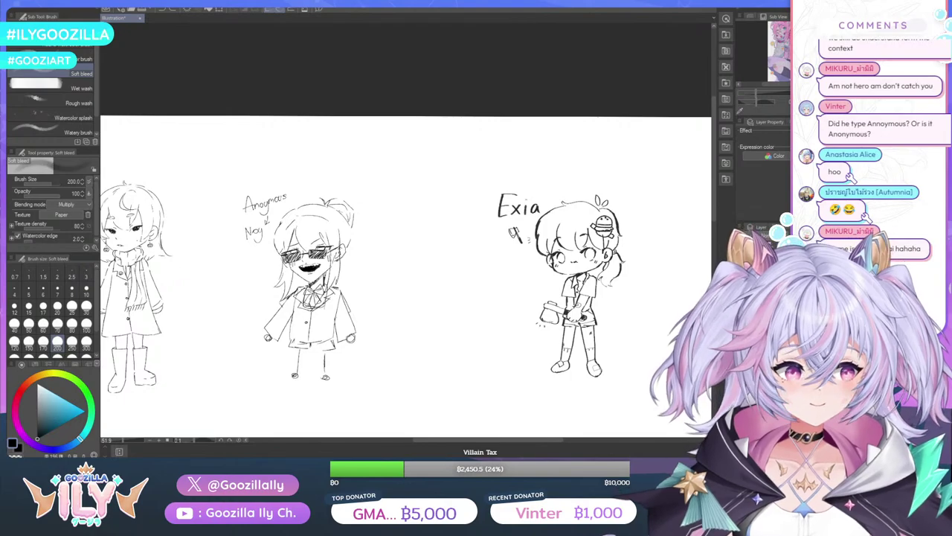
pyautogui.scroll(-5, 293, 240)
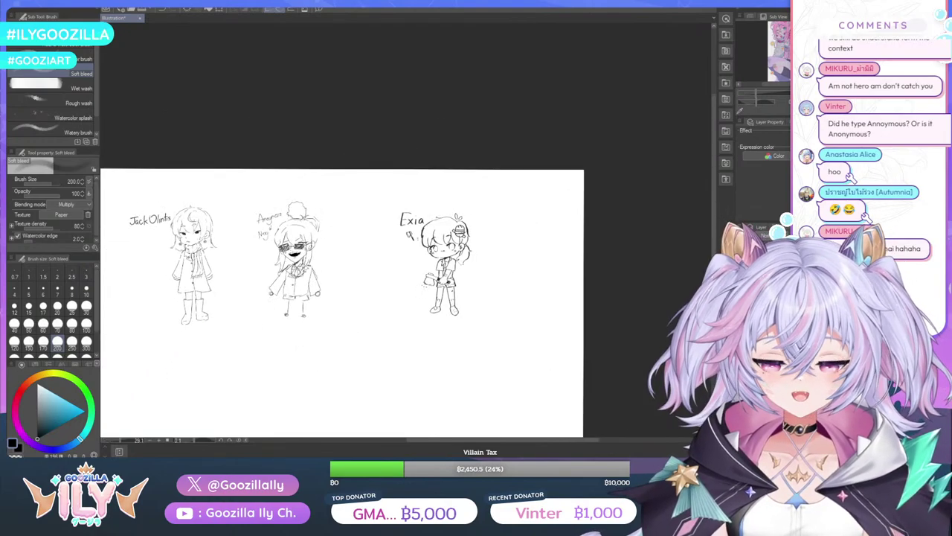
pyautogui.scroll(5, 298, 327)
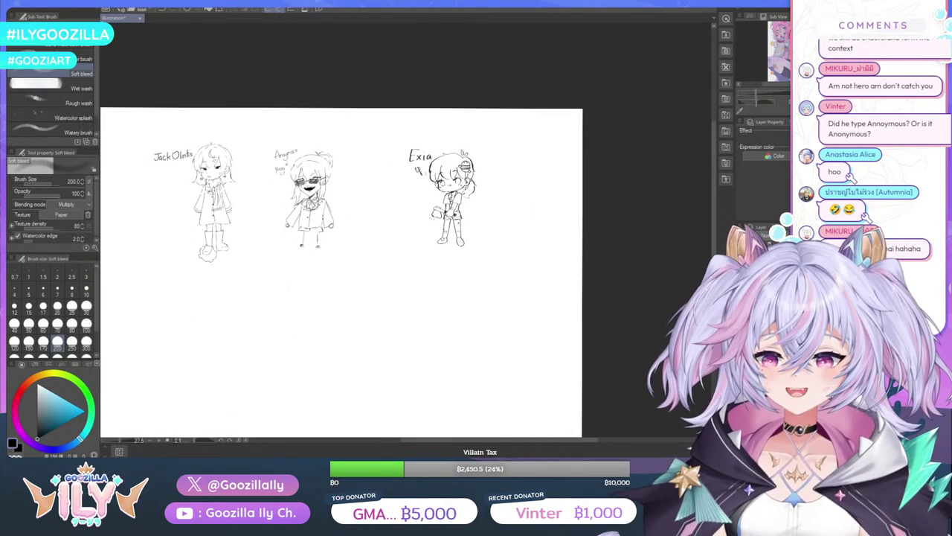
# Choose the thick にじみ描き手ペン pen, undo a test scribble, and set brush size to 7
pyautogui.press('p')
pyautogui.click(67, 114)
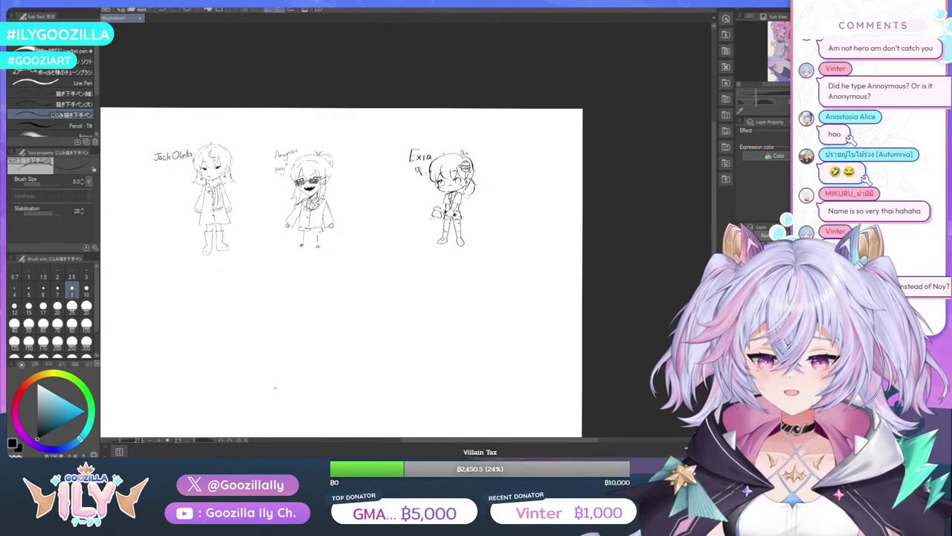
pyautogui.scroll(4, 356, 340)
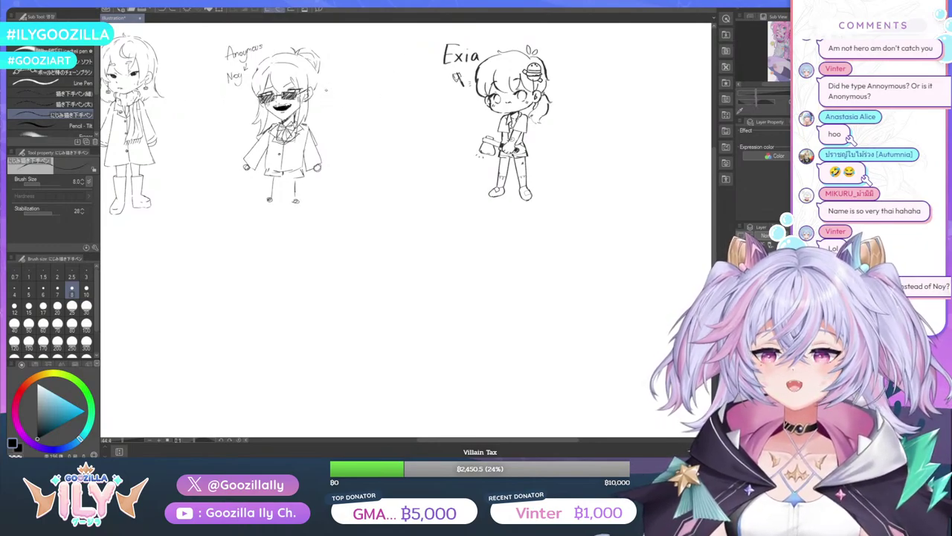
pyautogui.moveTo(325, 89); pyautogui.dragTo(339, 100)
pyautogui.hotkey('ctrl', 'z')
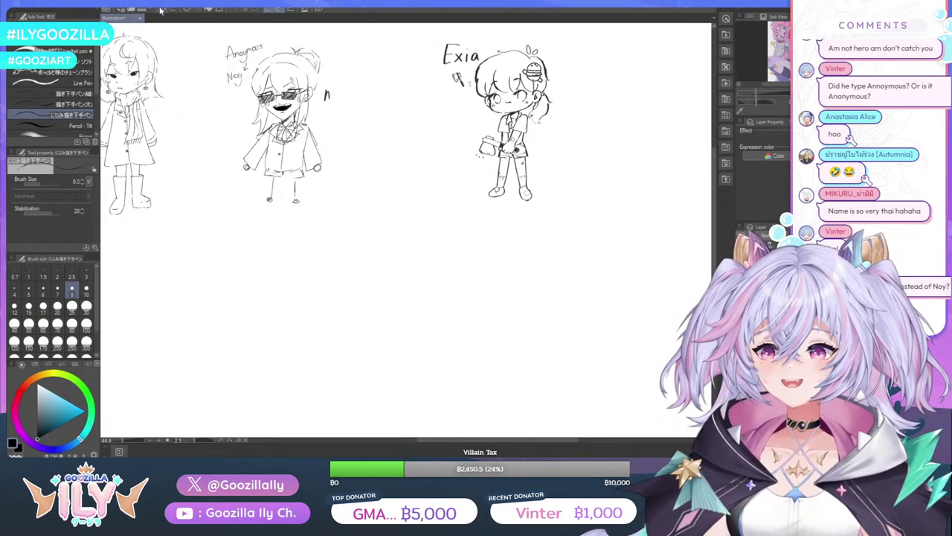
pyautogui.hotkey('ctrl', 'z')
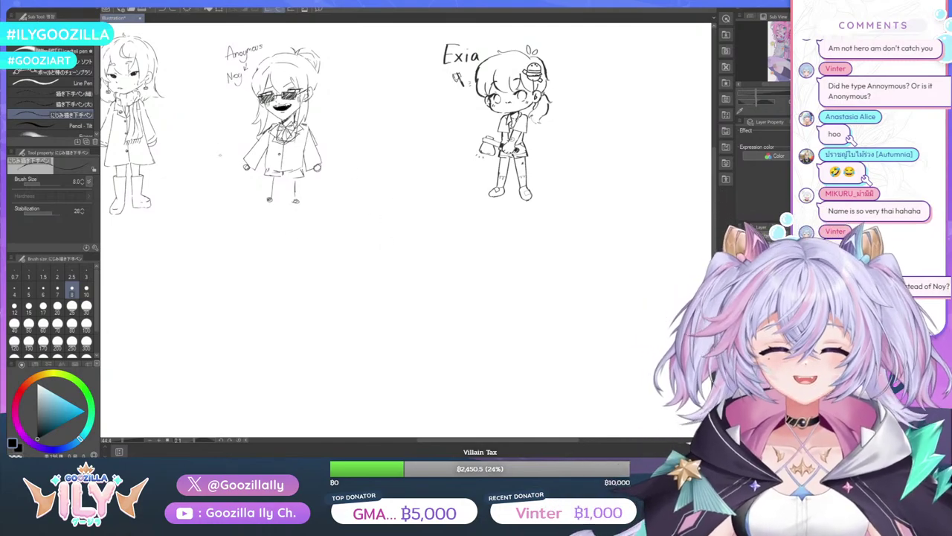
pyautogui.press('[')
pyautogui.scroll(-2, 376, 253)
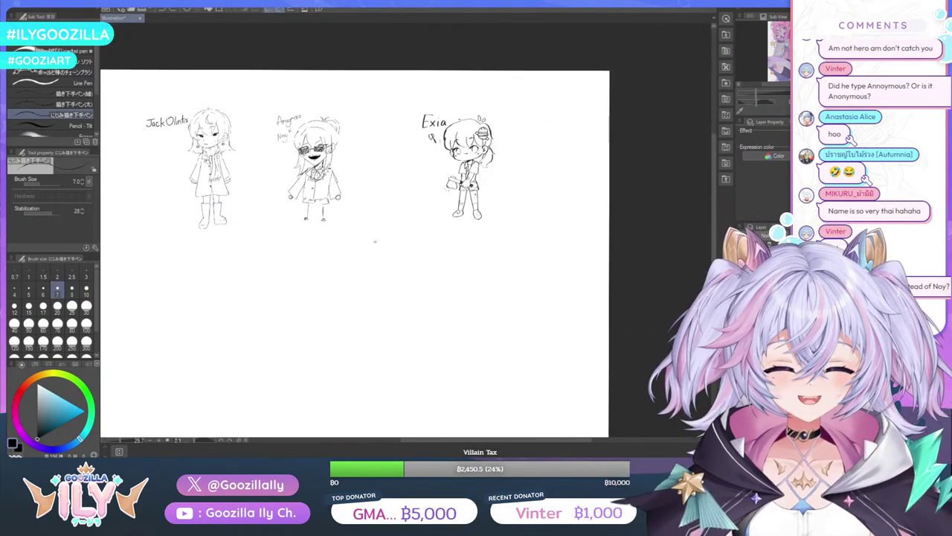
pyautogui.scroll(3, 365, 306)
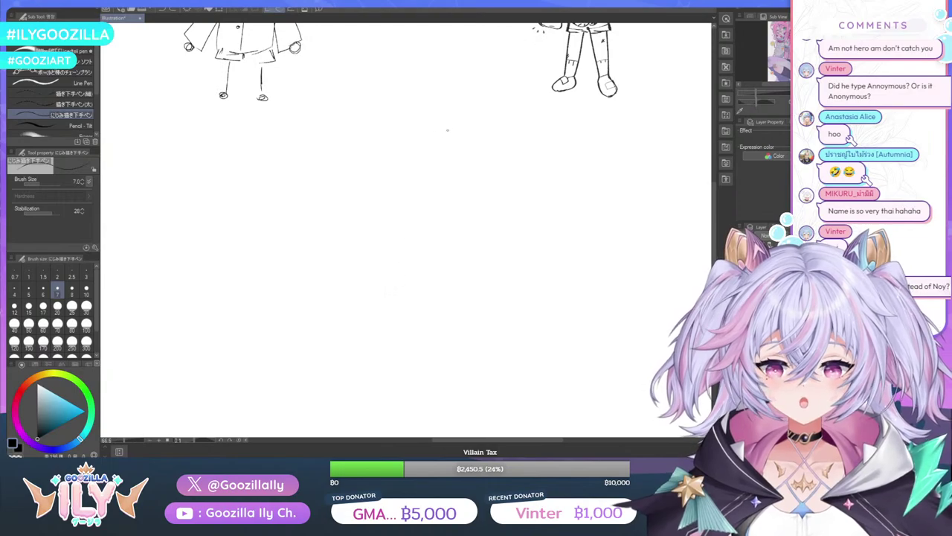
# Handwrite 'Mulbeary' in the space below the three chibi sketches
pyautogui.moveTo(341, 179)
pyautogui.mouseDown()
pyautogui.moveTo(351, 155)
pyautogui.moveTo(361, 180)
pyautogui.moveTo(375, 172)
pyautogui.mouseUp()
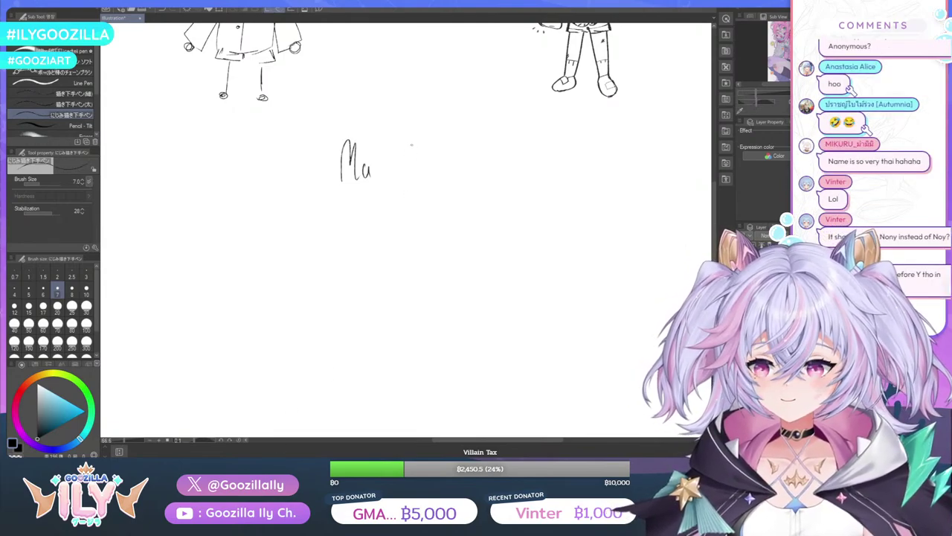
pyautogui.scroll(2, 367, 166)
pyautogui.moveTo(378, 134); pyautogui.dragTo(383, 178)
pyautogui.moveTo(393, 170); pyautogui.dragTo(400, 174)
pyautogui.moveTo(410, 163); pyautogui.dragTo(411, 174)
pyautogui.moveTo(415, 163)
pyautogui.mouseDown()
pyautogui.moveTo(416, 173)
pyautogui.moveTo(450, 178)
pyautogui.mouseUp()
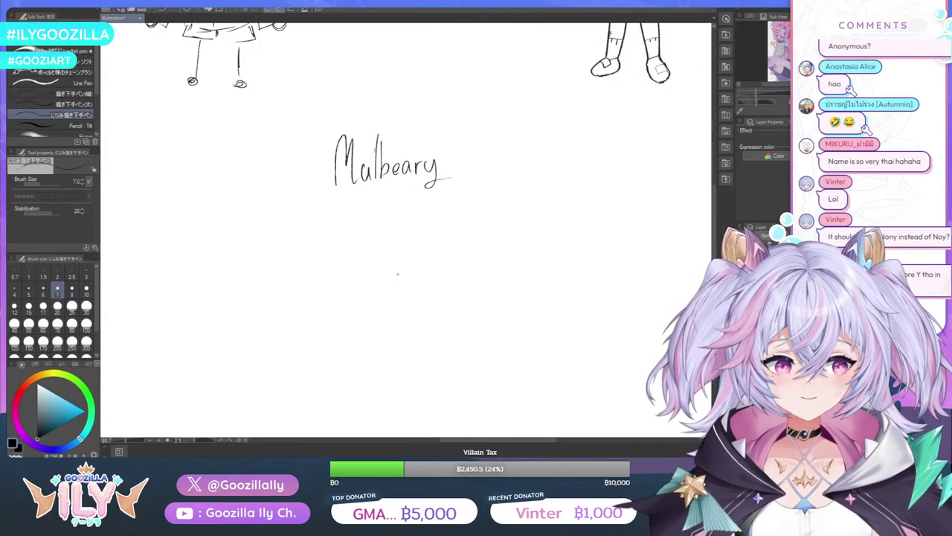
pyautogui.scroll(-4, 397, 274)
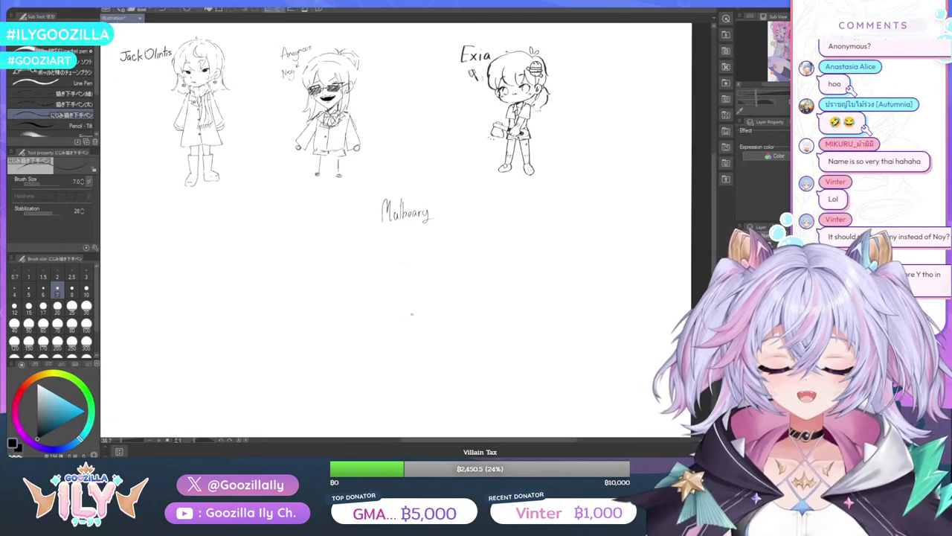
pyautogui.scroll(4, 411, 314)
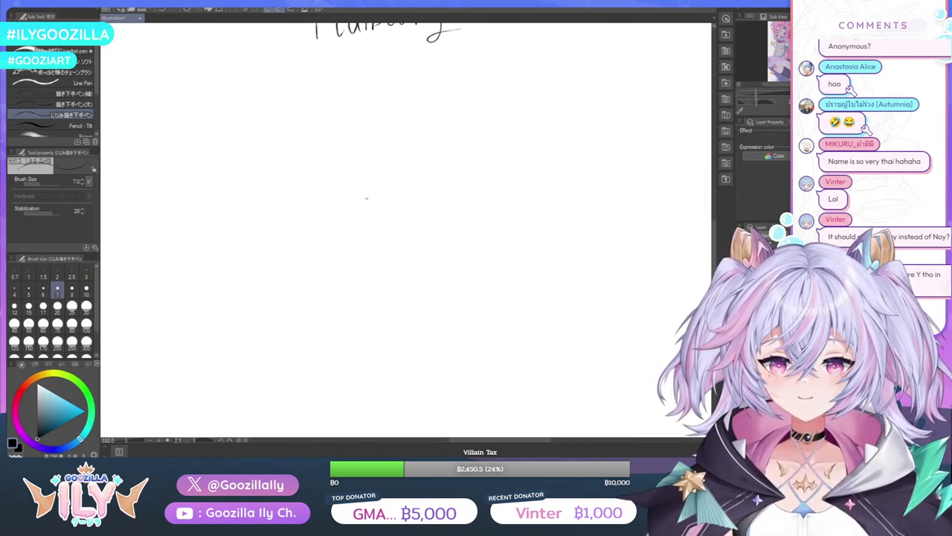
# Scribble name-breakdown notes (Mall, Bear = Croc) underneath, then undo all of them
pyautogui.moveTo(198, 135)
pyautogui.mouseDown()
pyautogui.moveTo(214, 96)
pyautogui.moveTo(229, 114)
pyautogui.moveTo(244, 88)
pyautogui.mouseUp()
pyautogui.moveTo(258, 119)
pyautogui.mouseDown()
pyautogui.moveTo(277, 111)
pyautogui.moveTo(326, 121)
pyautogui.mouseUp()
pyautogui.moveTo(332, 79); pyautogui.dragTo(332, 120)
pyautogui.moveTo(345, 77); pyautogui.dragTo(345, 116)
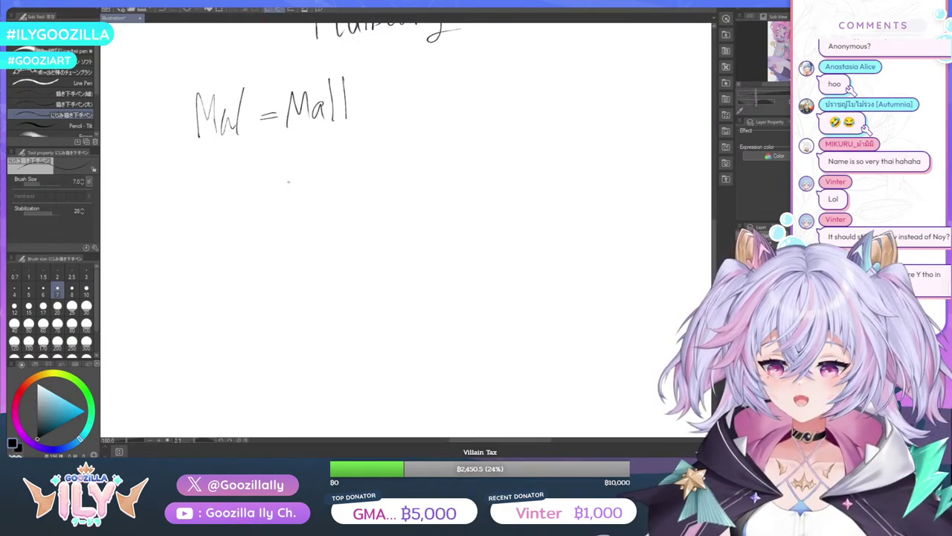
pyautogui.moveTo(205, 188)
pyautogui.mouseDown()
pyautogui.moveTo(204, 209)
pyautogui.moveTo(291, 182)
pyautogui.mouseUp()
pyautogui.moveTo(281, 190); pyautogui.dragTo(294, 189)
pyautogui.moveTo(335, 153)
pyautogui.mouseDown()
pyautogui.moveTo(336, 184)
pyautogui.moveTo(388, 166)
pyautogui.mouseUp()
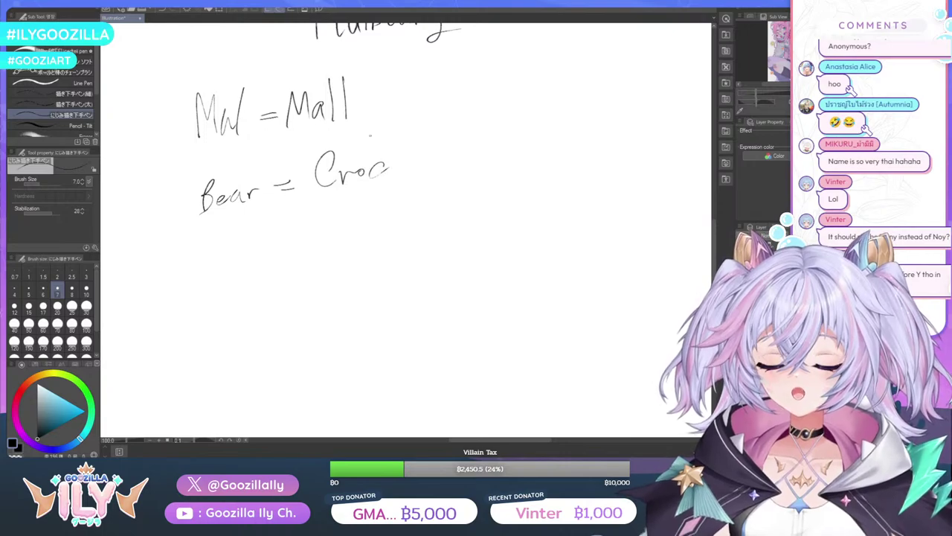
pyautogui.hotkey('ctrl', 'z')
pyautogui.hotkey('ctrl', 'z')
pyautogui.hotkey('ctrl', 'z')
pyautogui.hotkey('ctrl', 'z')
pyautogui.hotkey('ctrl', 'z')
pyautogui.hotkey('ctrl', 'z')
pyautogui.hotkey('ctrl', 'z')
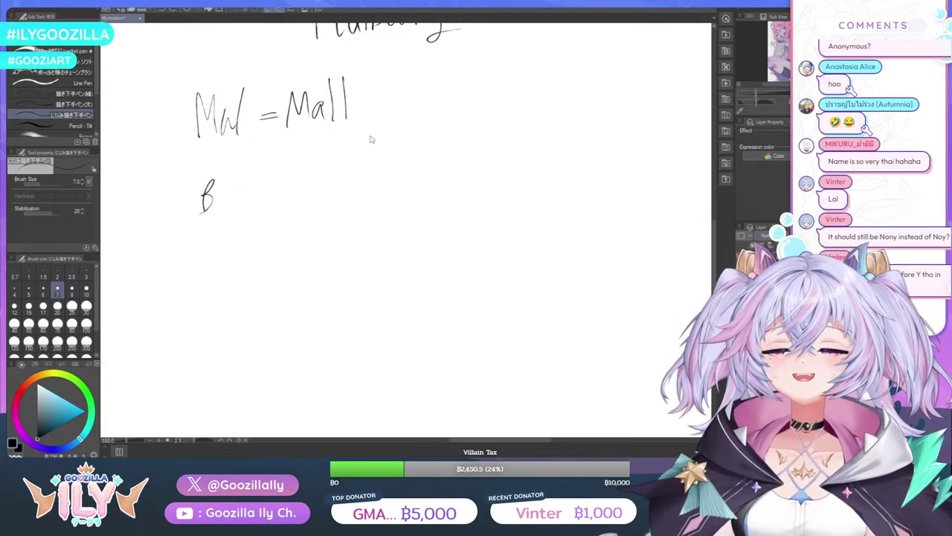
pyautogui.hotkey('ctrl', 'z')
pyautogui.hotkey('ctrl', 'z')
pyautogui.hotkey('ctrl', 'z')
pyautogui.hotkey('ctrl', 'z')
pyautogui.hotkey('ctrl', 'z')
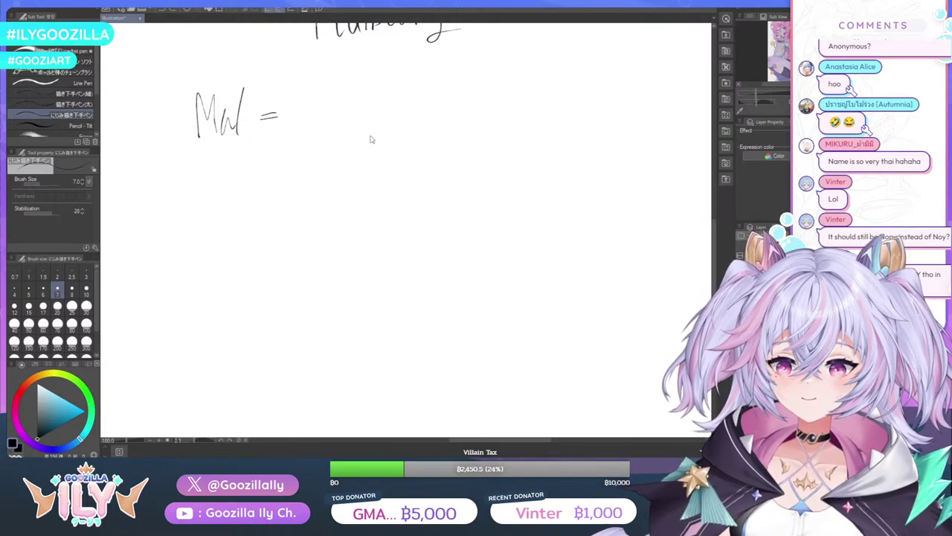
pyautogui.hotkey('ctrl', 'z')
pyautogui.hotkey('ctrl', 'z')
pyautogui.hotkey('ctrl', 'z')
pyautogui.hotkey('ctrl', 'z')
pyautogui.hotkey('ctrl', 'z')
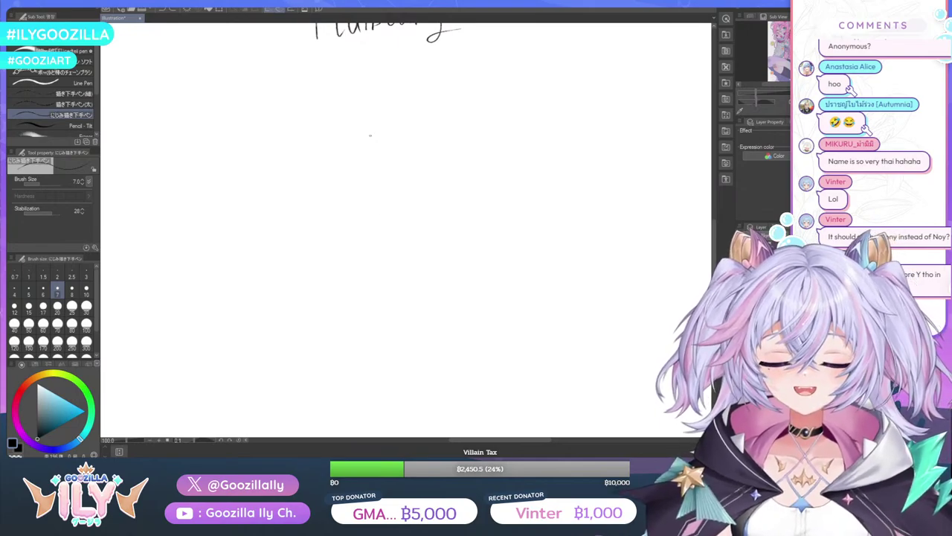
# Try several rough head-outline curves and undo each one
pyautogui.moveTo(376, 117)
pyautogui.mouseDown()
pyautogui.moveTo(366, 153)
pyautogui.moveTo(373, 191)
pyautogui.mouseUp()
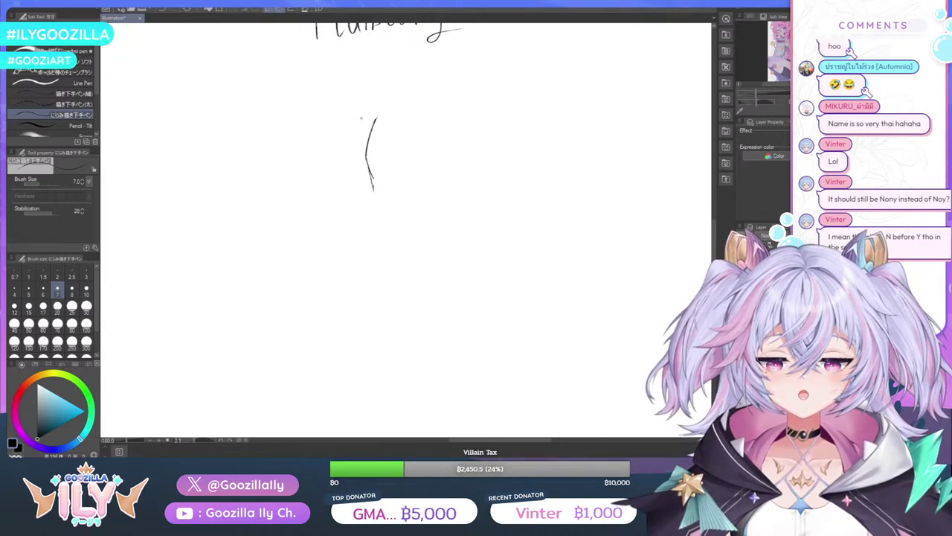
pyautogui.hotkey('ctrl', 'z')
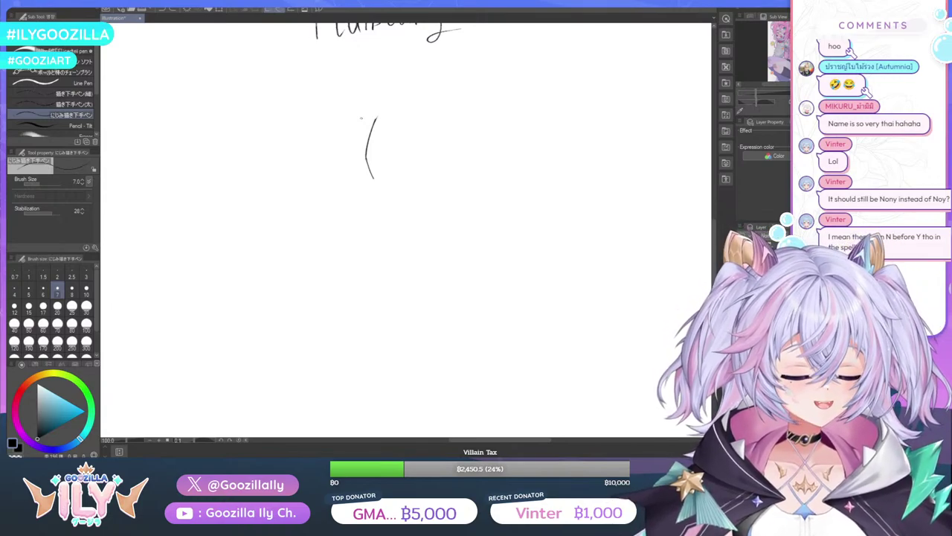
pyautogui.hotkey('ctrl', 'z')
pyautogui.hotkey('ctrl', 'z')
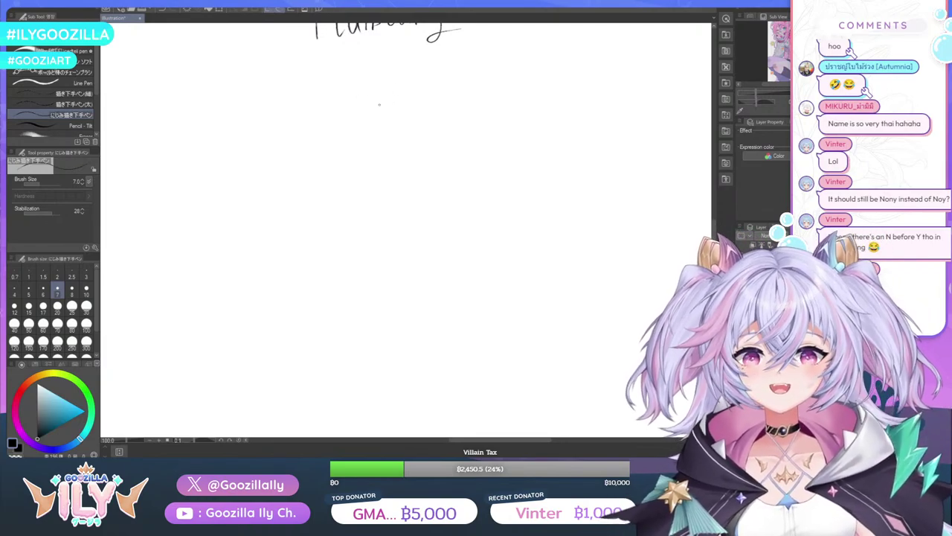
pyautogui.moveTo(376, 88)
pyautogui.mouseDown()
pyautogui.moveTo(402, 89)
pyautogui.moveTo(347, 106)
pyautogui.moveTo(343, 116)
pyautogui.moveTo(353, 162)
pyautogui.moveTo(373, 176)
pyautogui.mouseUp()
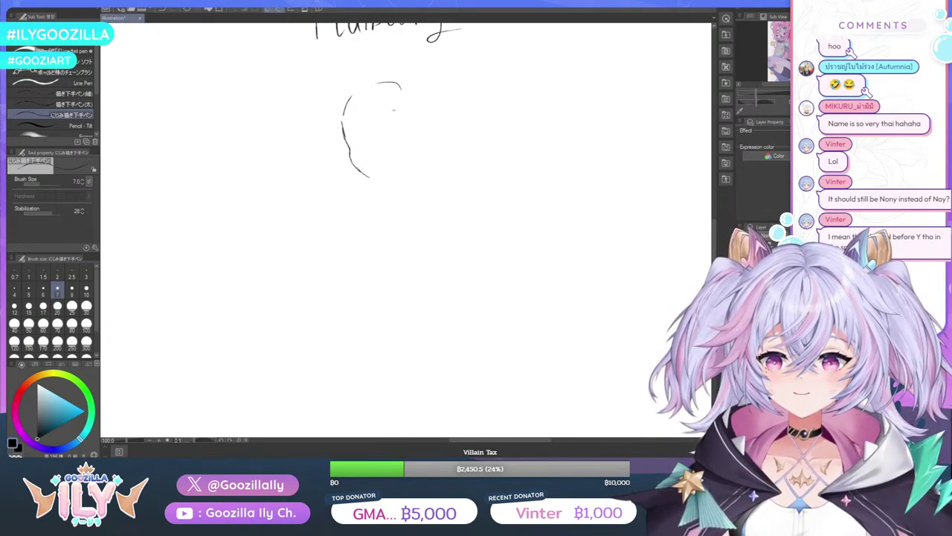
pyautogui.hotkey('ctrl', 'z')
pyautogui.hotkey('ctrl', 'z')
pyautogui.hotkey('ctrl', 'z')
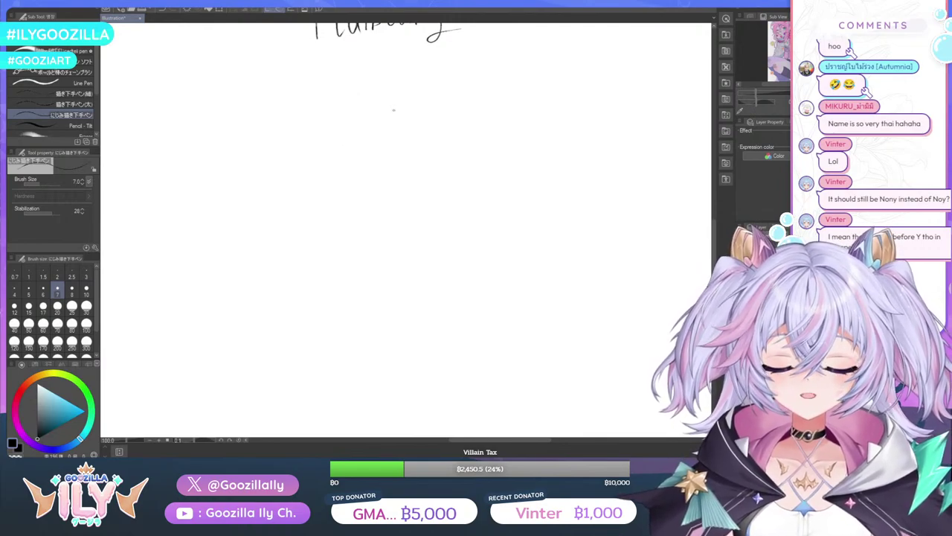
pyautogui.moveTo(403, 93)
pyautogui.mouseDown()
pyautogui.moveTo(357, 91)
pyautogui.moveTo(341, 137)
pyautogui.moveTo(367, 188)
pyautogui.moveTo(389, 196)
pyautogui.moveTo(418, 172)
pyautogui.mouseUp()
pyautogui.press('Delete')
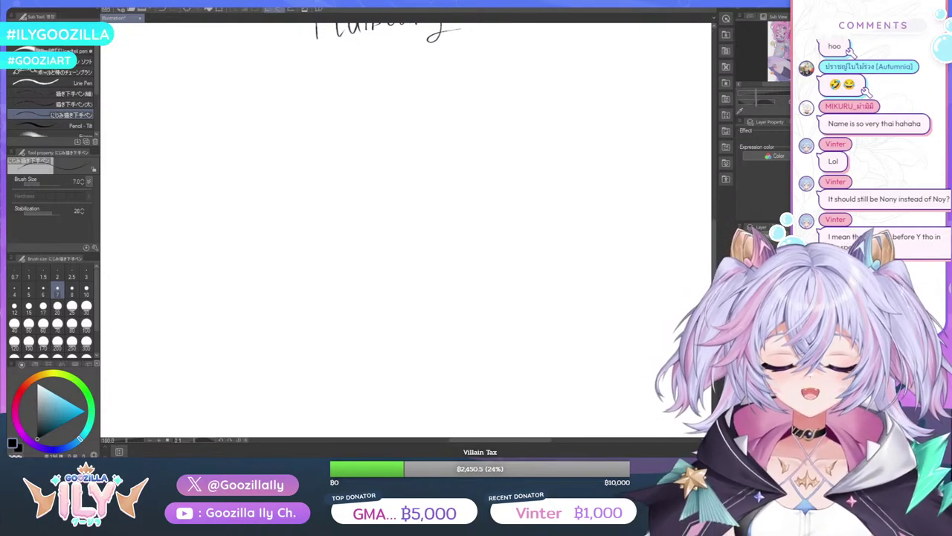
# Redraw the head's top and sides with a pointed chin and a small right ear
pyautogui.moveTo(405, 84)
pyautogui.mouseDown()
pyautogui.moveTo(348, 78)
pyautogui.moveTo(324, 107)
pyautogui.moveTo(321, 142)
pyautogui.moveTo(331, 173)
pyautogui.moveTo(358, 195)
pyautogui.moveTo(404, 176)
pyautogui.mouseUp()
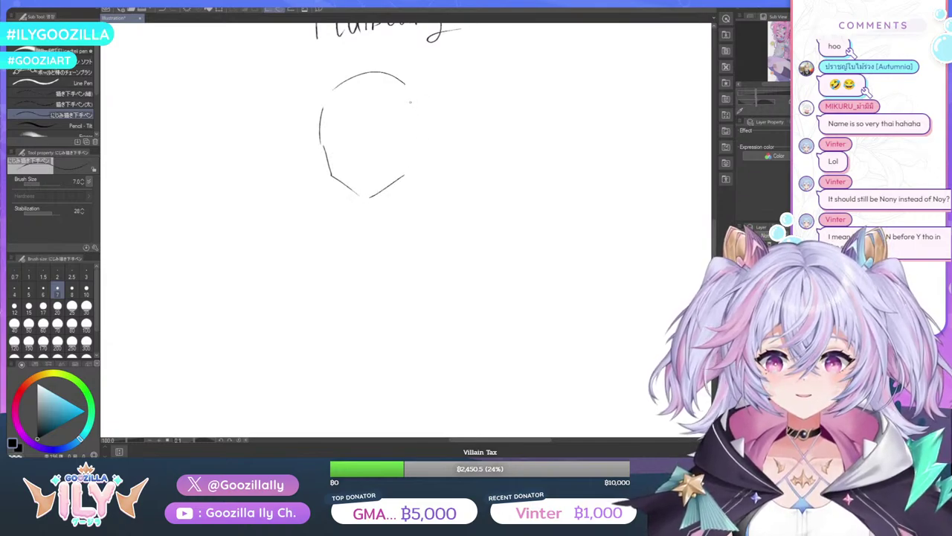
pyautogui.moveTo(411, 100)
pyautogui.mouseDown()
pyautogui.moveTo(415, 138)
pyautogui.moveTo(403, 177)
pyautogui.mouseUp()
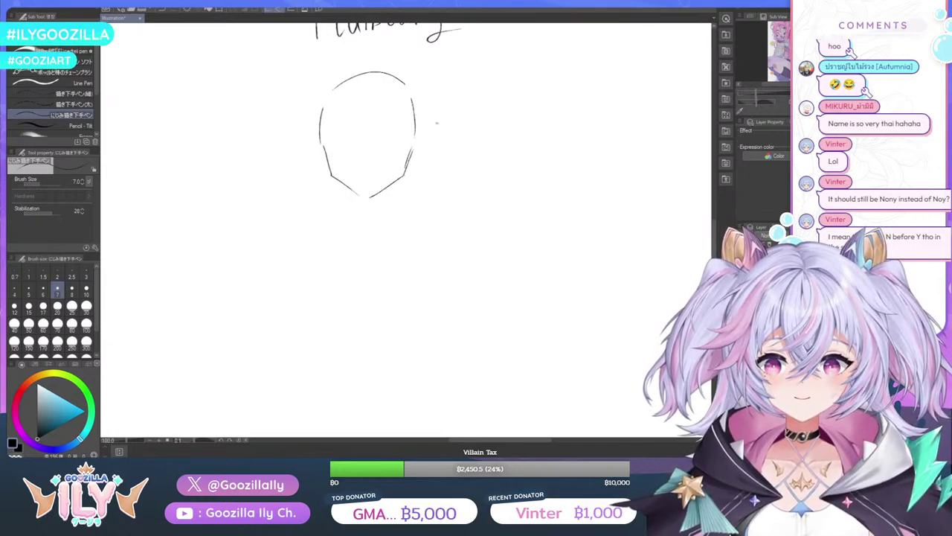
pyautogui.moveTo(417, 141)
pyautogui.mouseDown()
pyautogui.moveTo(423, 153)
pyautogui.moveTo(406, 171)
pyautogui.mouseUp()
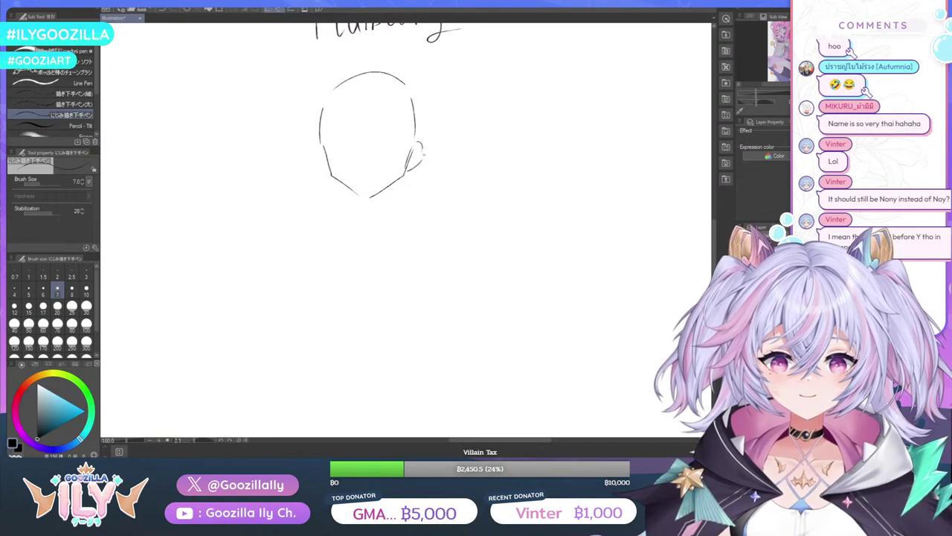
# Add inner detail strokes to both ears and refine the right ear outline
pyautogui.moveTo(317, 147)
pyautogui.mouseDown()
pyautogui.moveTo(315, 158)
pyautogui.moveTo(330, 173)
pyautogui.mouseUp()
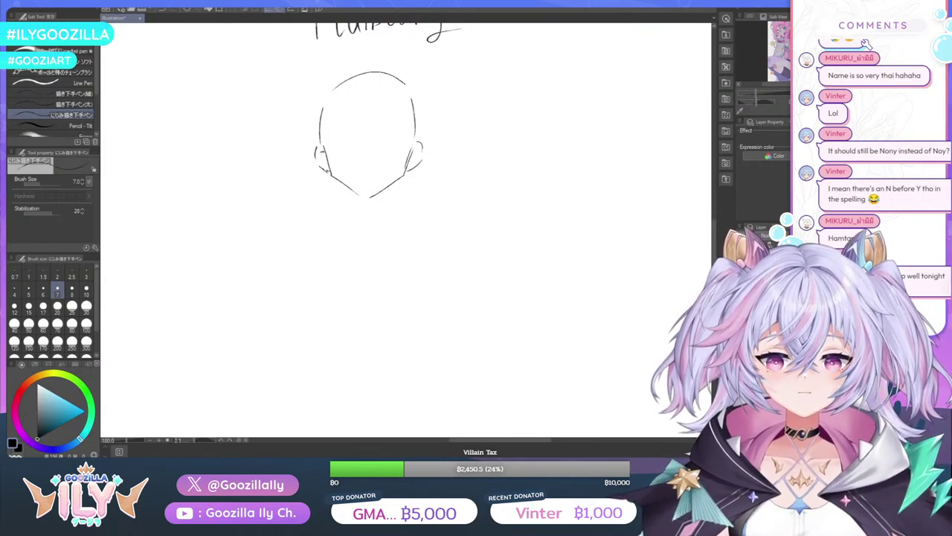
pyautogui.moveTo(323, 151); pyautogui.dragTo(320, 158)
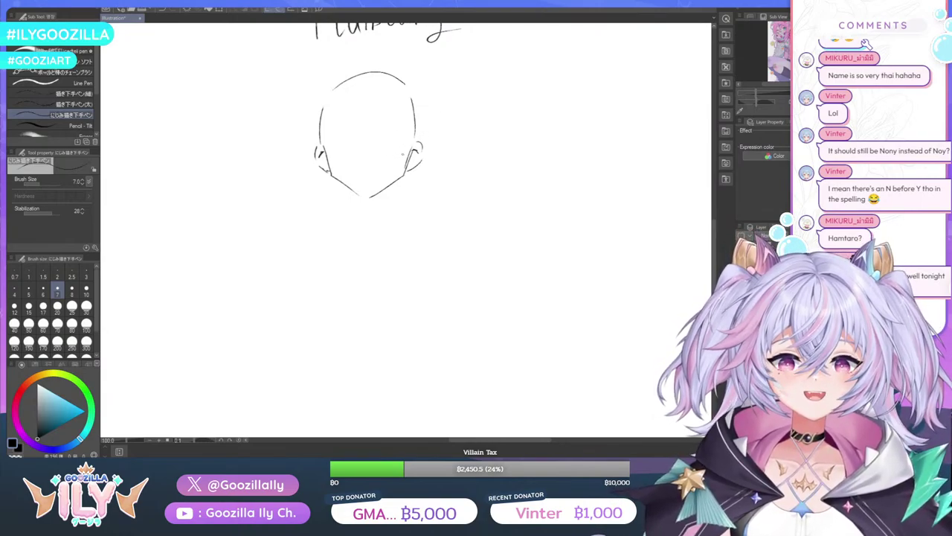
pyautogui.moveTo(413, 160); pyautogui.dragTo(409, 163)
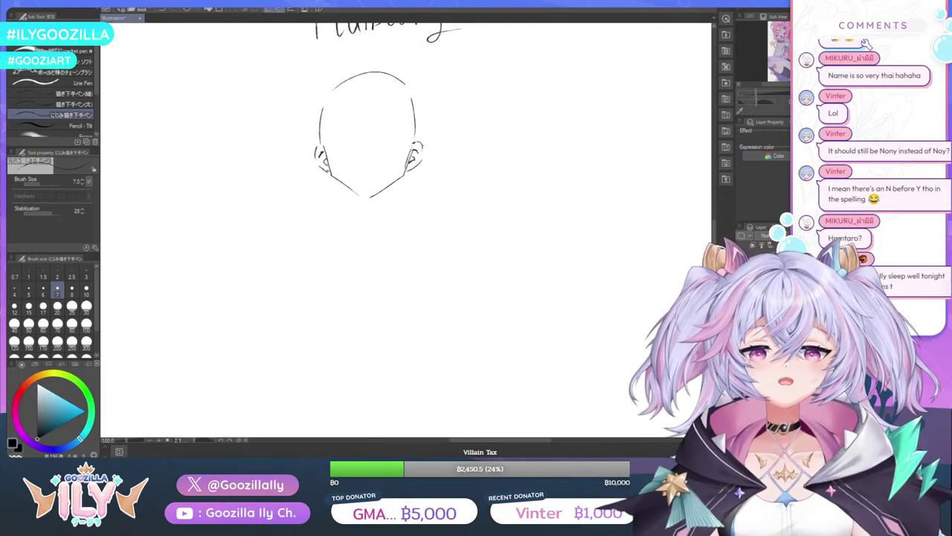
pyautogui.moveTo(421, 144); pyautogui.dragTo(423, 154)
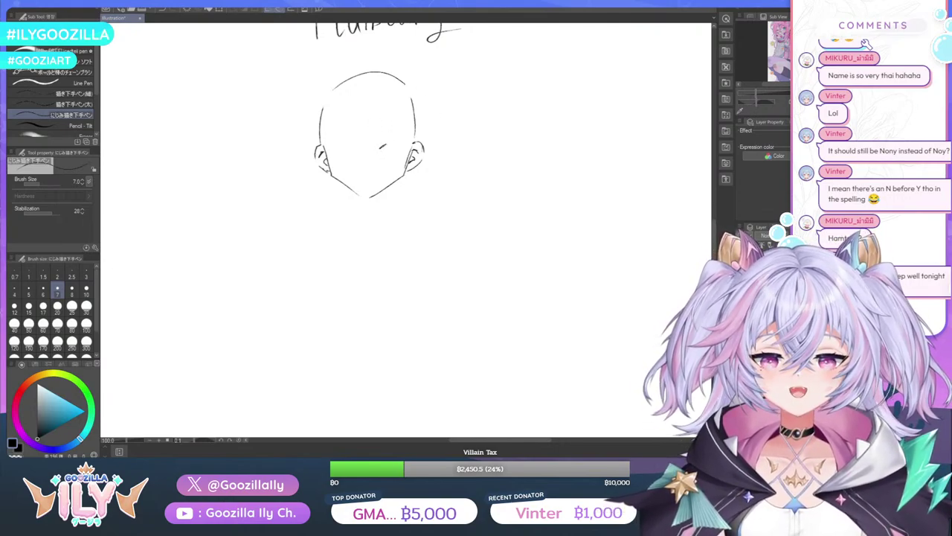
# Draw the eyebrows, mark the left eye, and darken both eyes' upper lash lines
pyautogui.moveTo(380, 148); pyautogui.dragTo(405, 147)
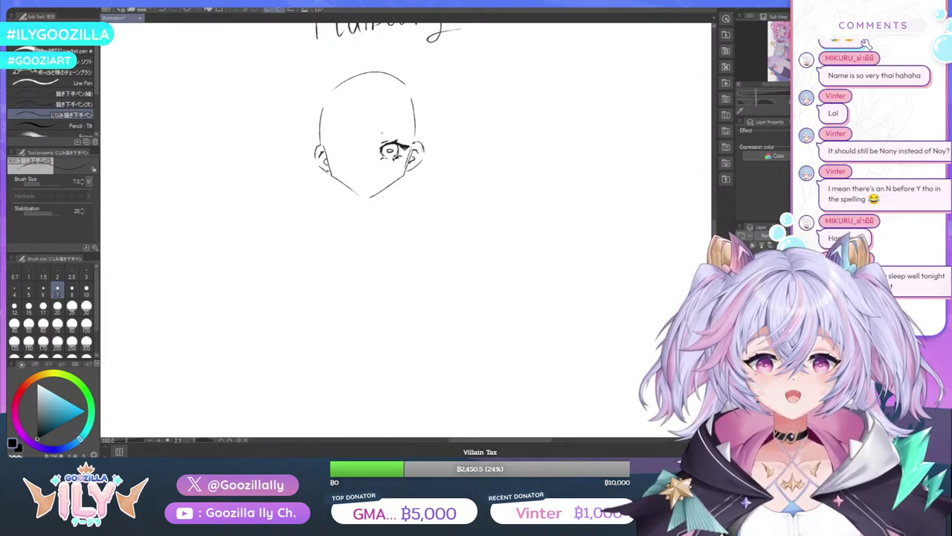
pyautogui.moveTo(381, 131); pyautogui.dragTo(400, 126)
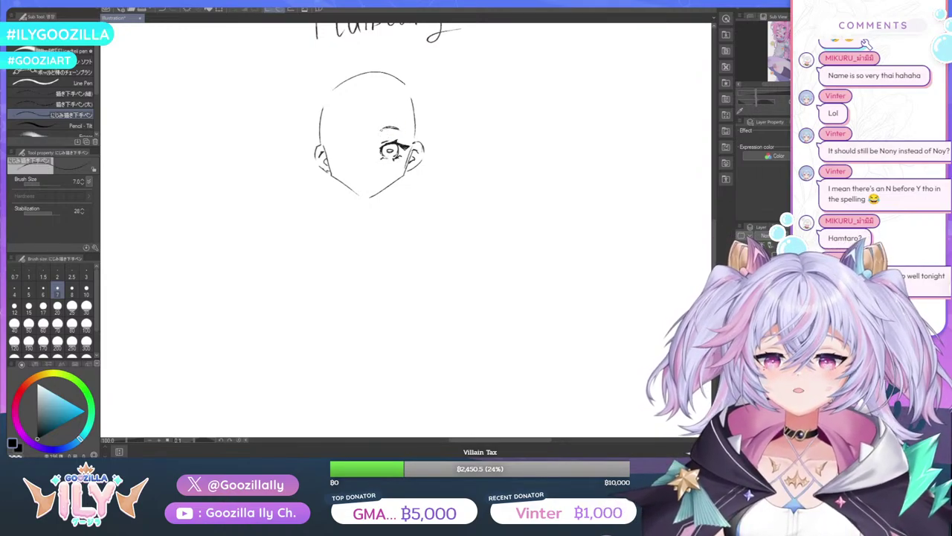
pyautogui.moveTo(346, 144)
pyautogui.mouseDown()
pyautogui.moveTo(354, 148)
pyautogui.moveTo(325, 149)
pyautogui.mouseUp()
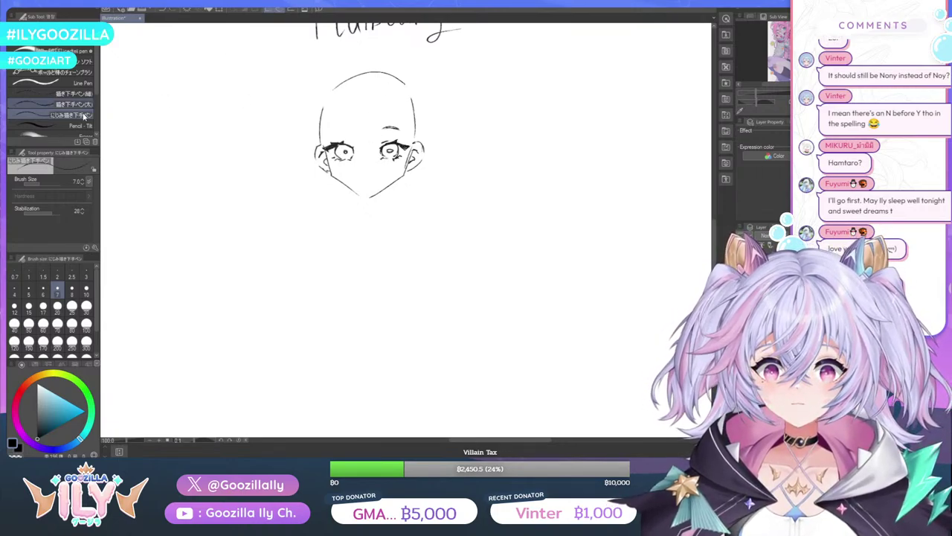
pyautogui.press('e')
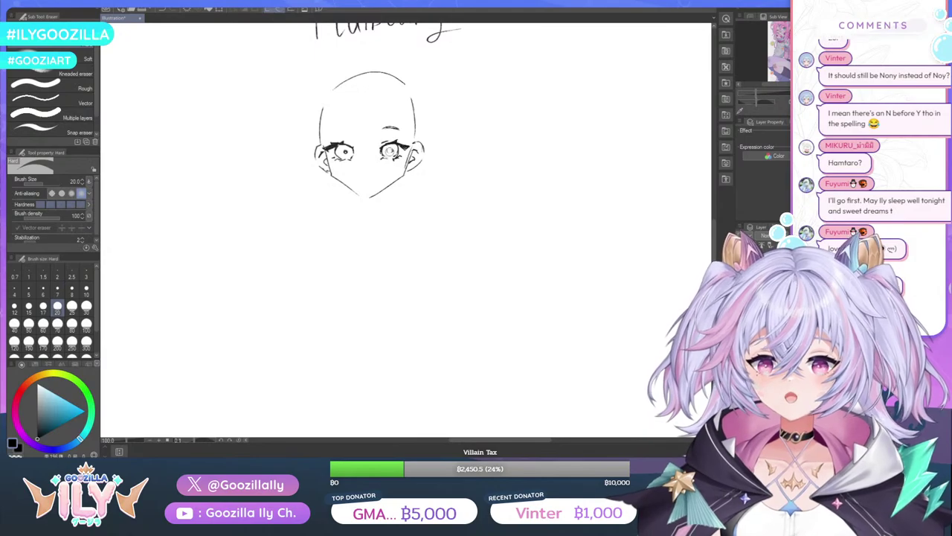
pyautogui.press('p')
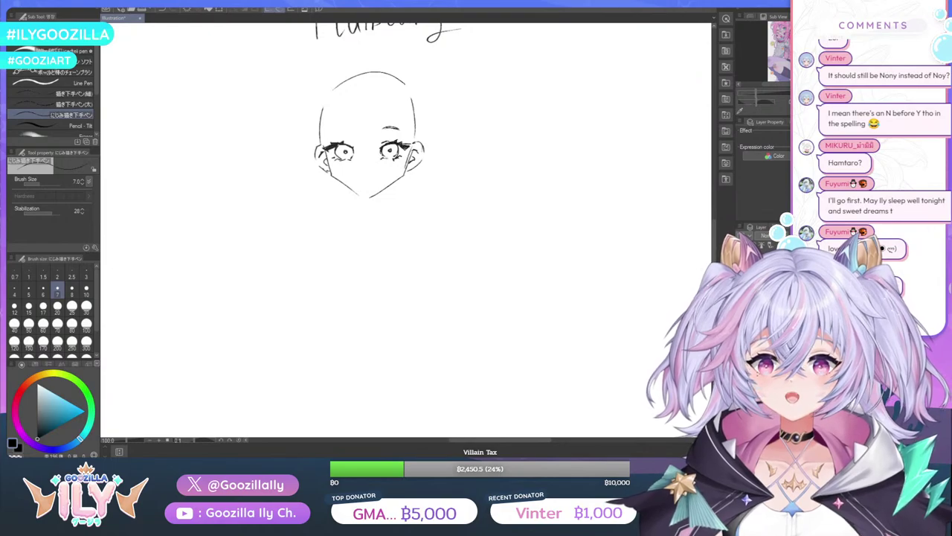
pyautogui.moveTo(343, 146); pyautogui.dragTo(352, 144)
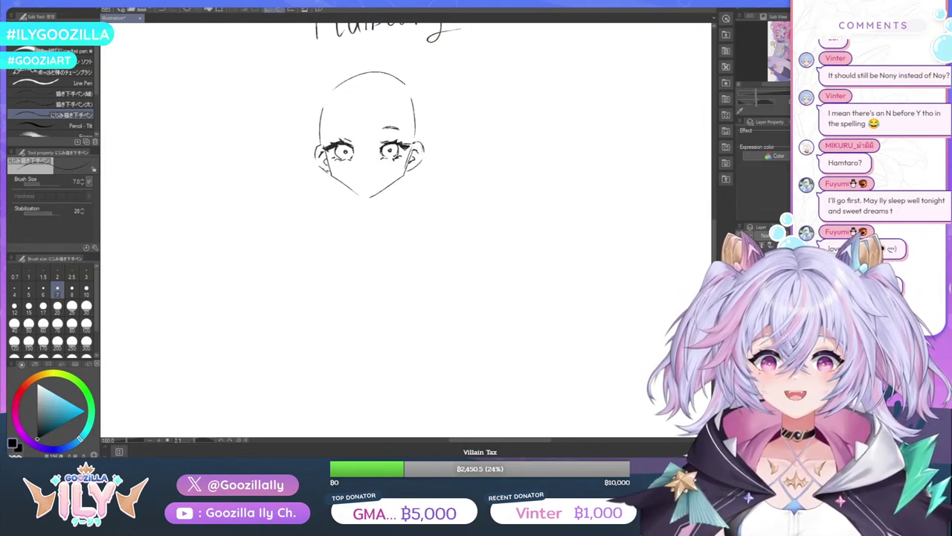
pyautogui.moveTo(380, 142); pyautogui.dragTo(392, 138)
pyautogui.moveTo(336, 129)
pyautogui.mouseDown()
pyautogui.moveTo(355, 128)
pyautogui.moveTo(327, 133)
pyautogui.moveTo(393, 129)
pyautogui.mouseUp()
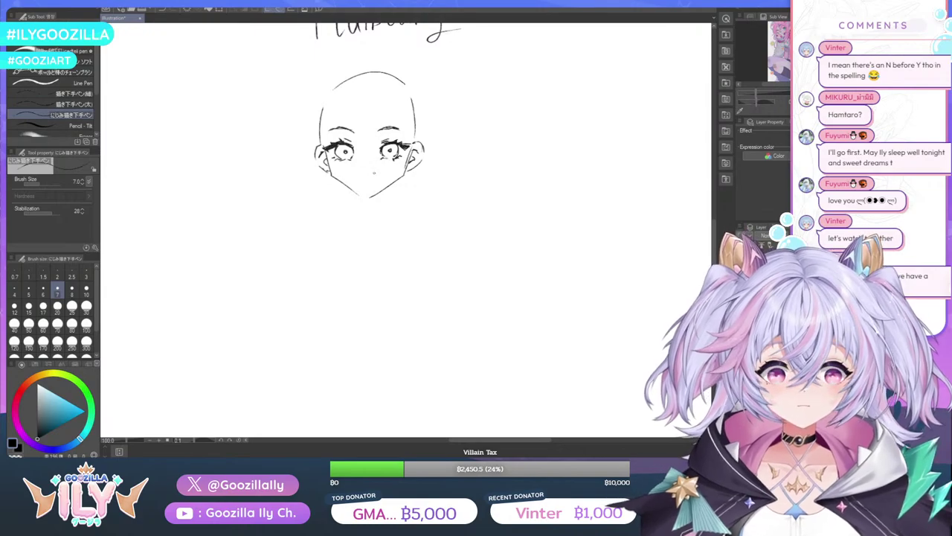
# Draw a short smiling mouth, redoing it once and darkening the line
pyautogui.moveTo(369, 176); pyautogui.dragTo(380, 174)
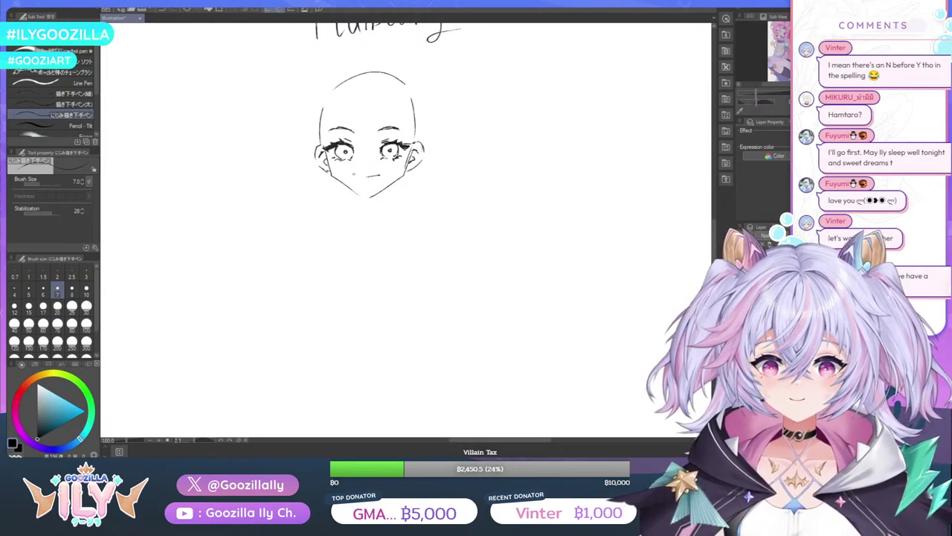
pyautogui.hotkey('ctrl', 'z')
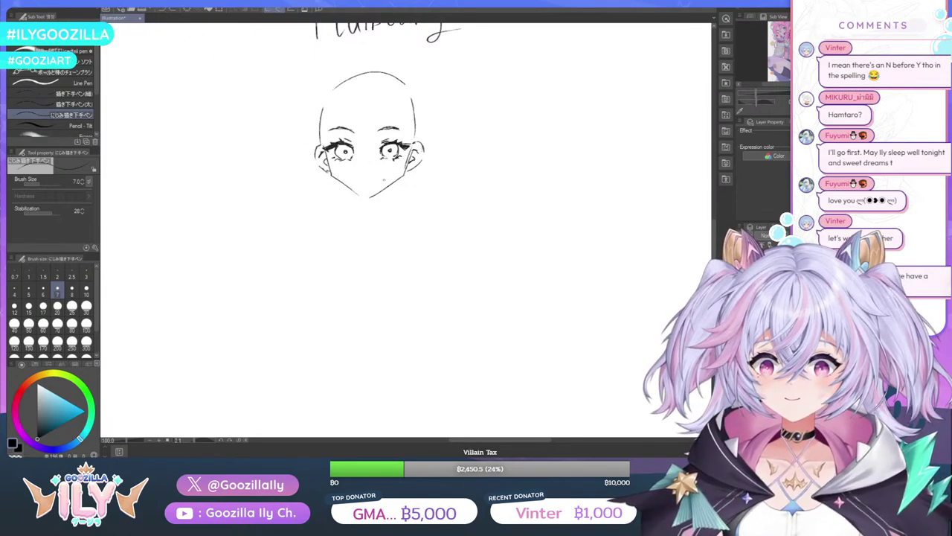
pyautogui.moveTo(371, 176); pyautogui.dragTo(381, 172)
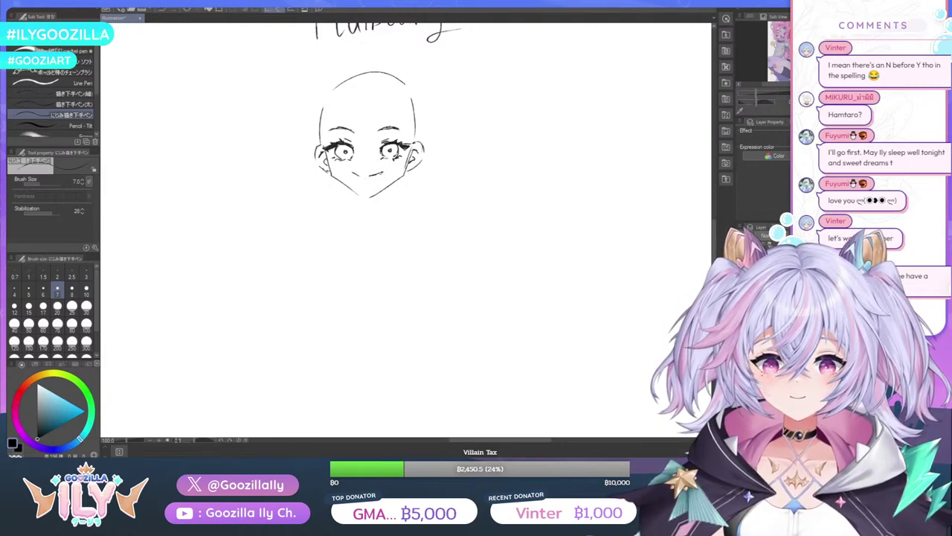
pyautogui.moveTo(372, 175); pyautogui.dragTo(383, 172)
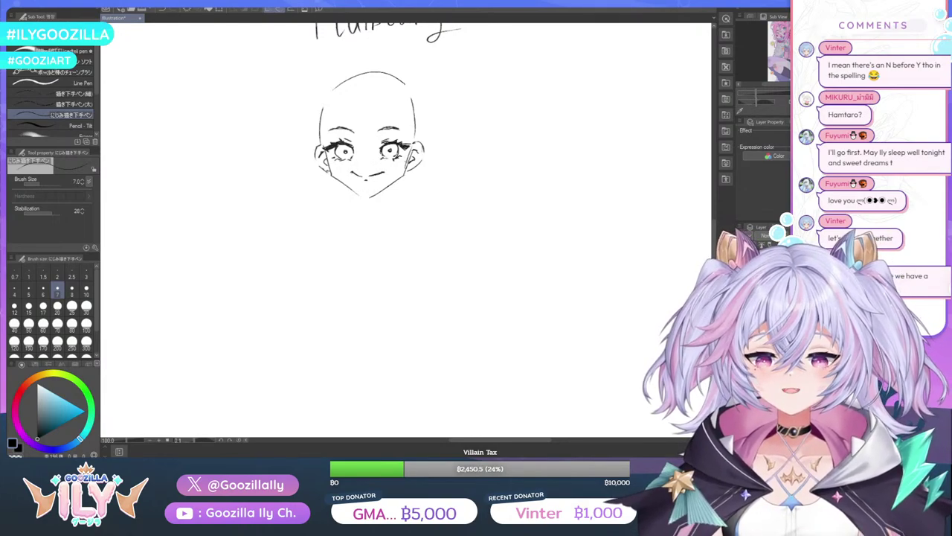
# Hatch diagonal blush strokes on the right and left cheeks
pyautogui.moveTo(404, 157); pyautogui.dragTo(398, 171)
pyautogui.moveTo(401, 159); pyautogui.dragTo(392, 173)
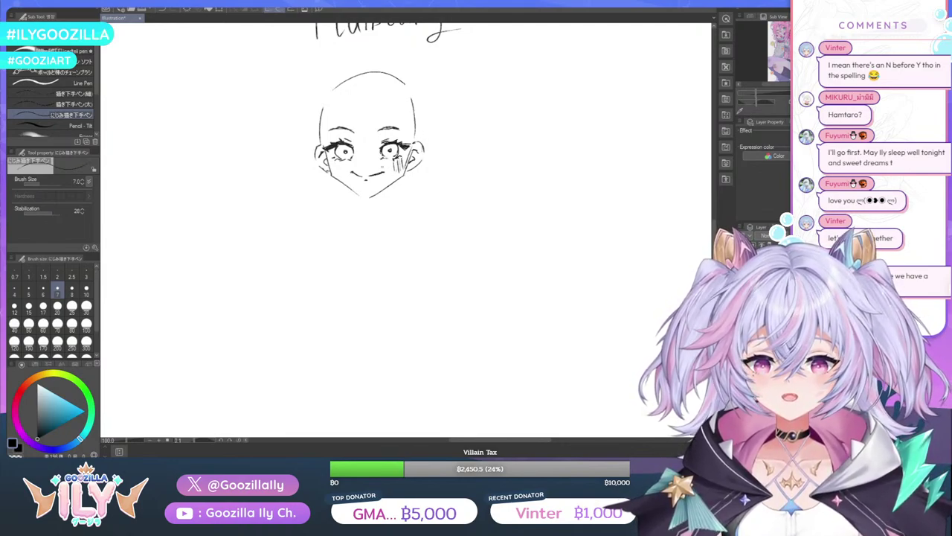
pyautogui.moveTo(337, 161); pyautogui.dragTo(332, 173)
pyautogui.moveTo(340, 159); pyautogui.dragTo(338, 174)
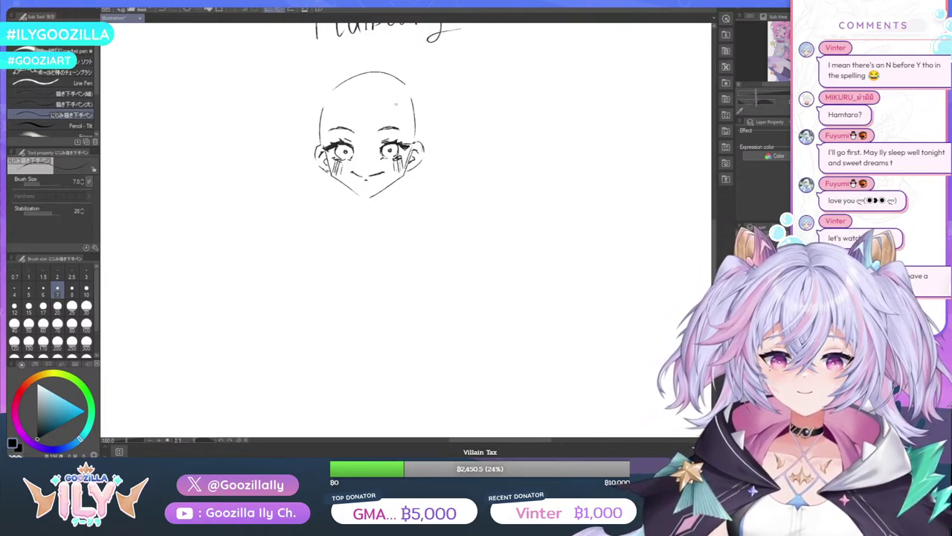
# Zoom in and erase the existing pupils from both eyes
pyautogui.scroll(3, 364, 141)
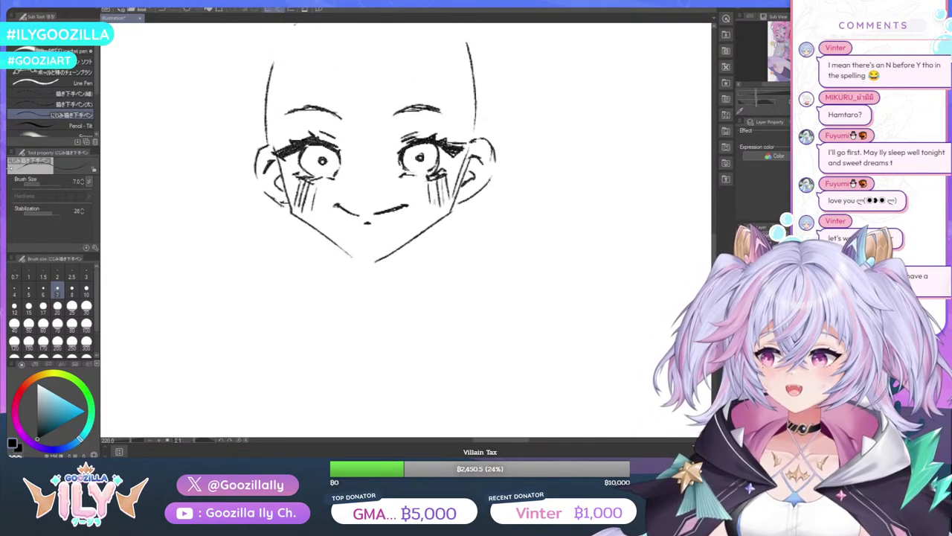
pyautogui.press('e')
pyautogui.moveTo(321, 160); pyautogui.dragTo(334, 164)
pyautogui.moveTo(436, 152); pyautogui.dragTo(423, 157)
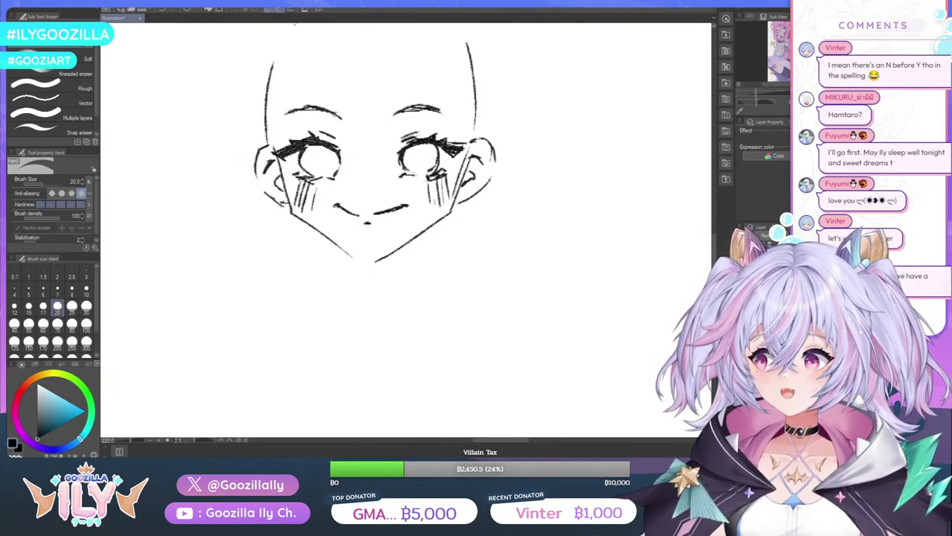
# Try heart-shaped pupils in the left eye and a ring pupil on the right, undoing each
pyautogui.press('p')
pyautogui.press('p')
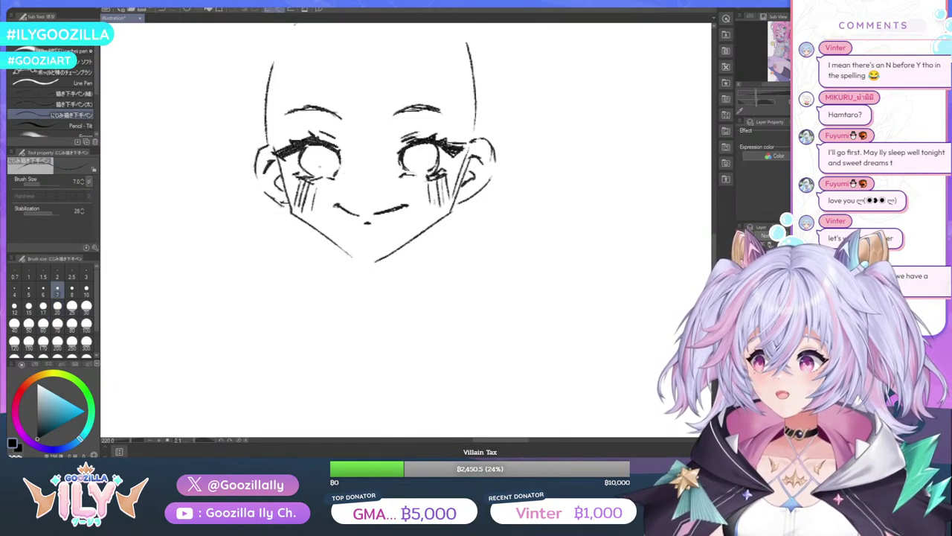
pyautogui.moveTo(324, 157); pyautogui.dragTo(325, 168)
pyautogui.click(159, 12)
pyautogui.click(159, 11)
pyautogui.moveTo(323, 158); pyautogui.dragTo(324, 169)
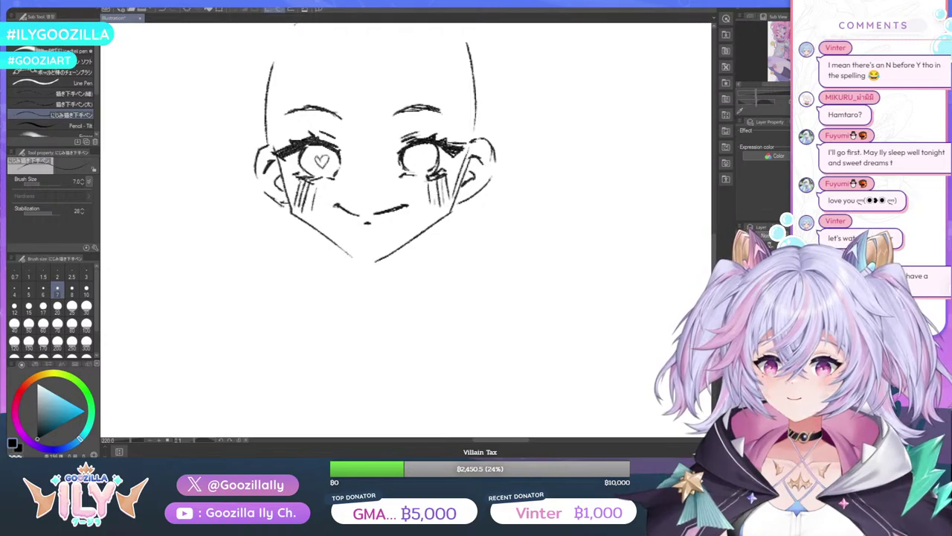
pyautogui.click(161, 11)
pyautogui.click(159, 11)
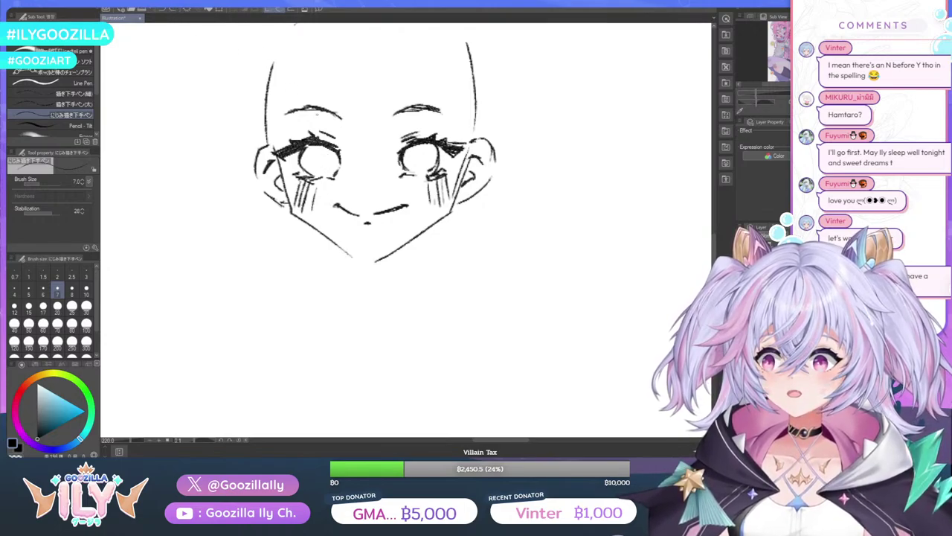
pyautogui.moveTo(321, 157); pyautogui.dragTo(321, 169)
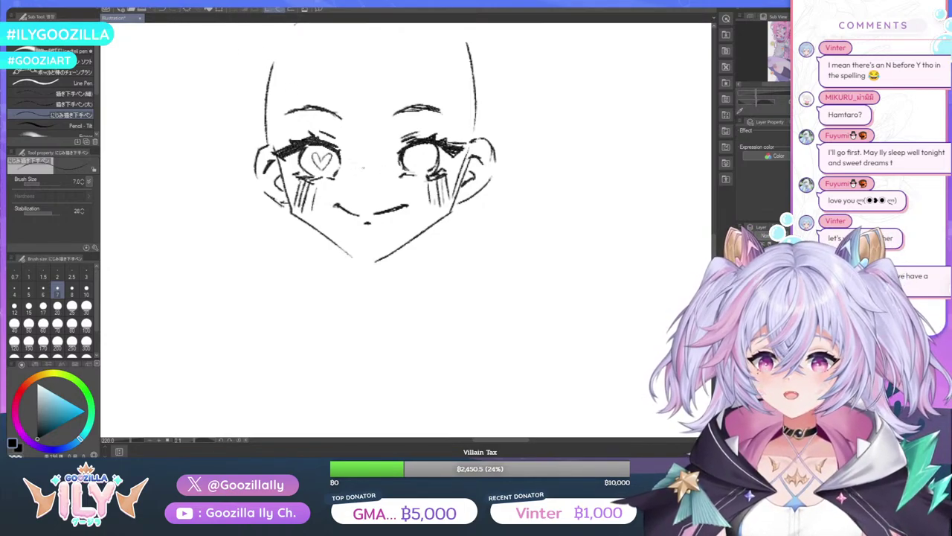
pyautogui.click(159, 12)
pyautogui.click(159, 11)
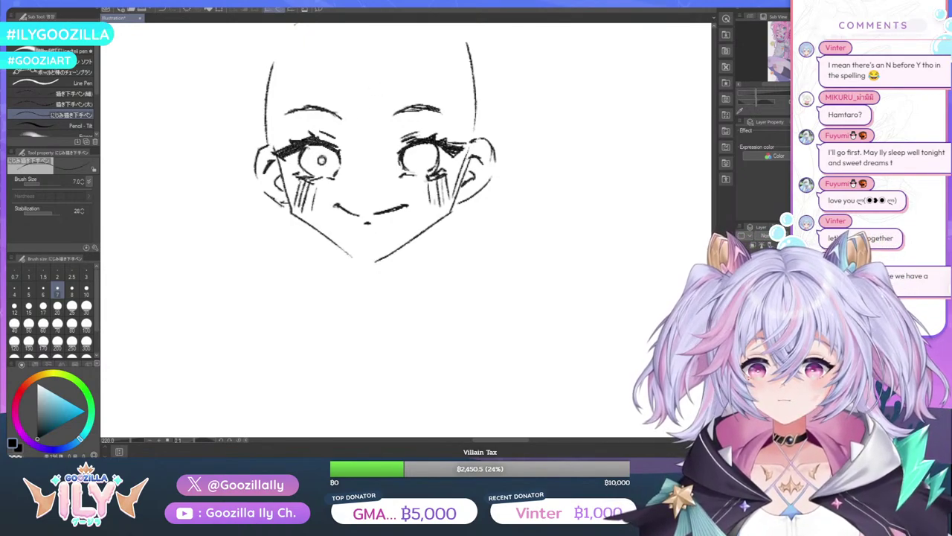
pyautogui.moveTo(423, 159); pyautogui.dragTo(412, 152)
pyautogui.hotkey('ctrl', 'z')
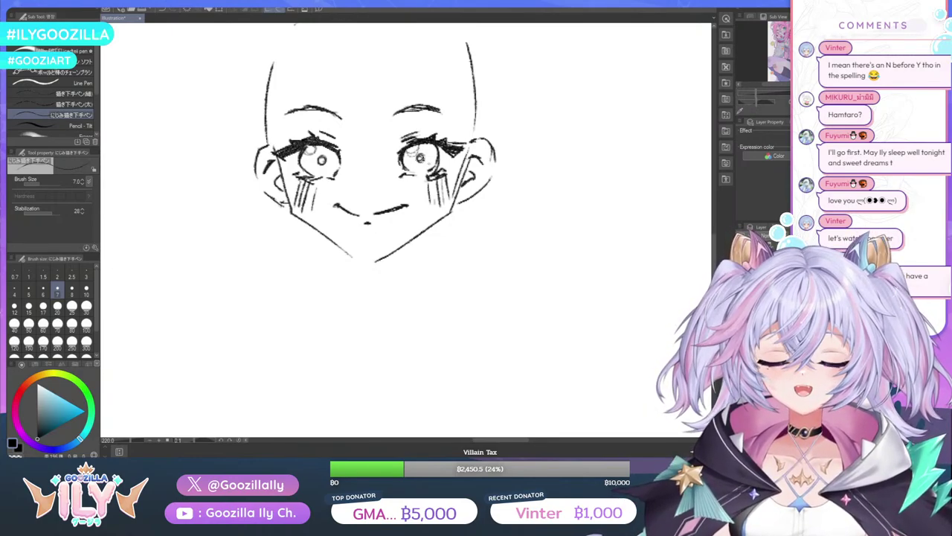
# Touch up the right eye's pupil and sketch a small vertical nose at the face centre
pyautogui.scroll(-6, 329, 171)
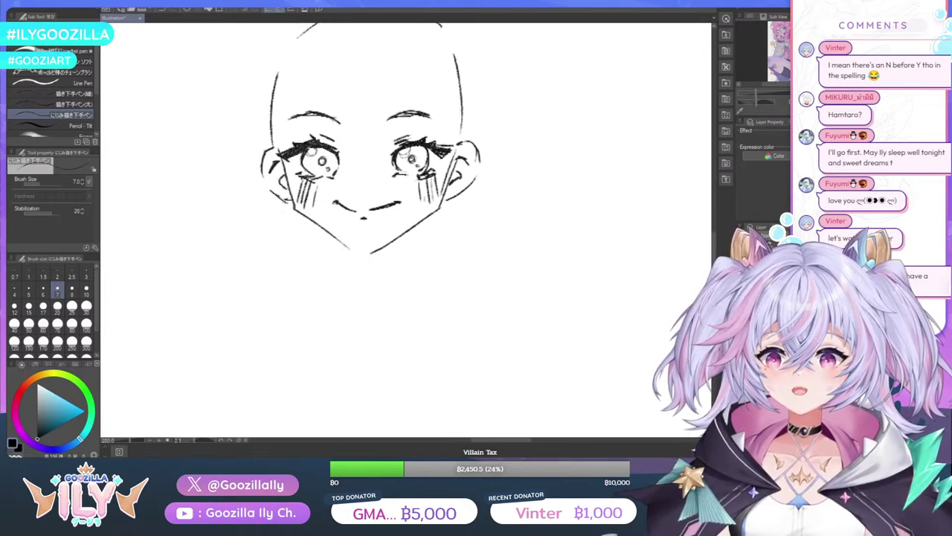
pyautogui.scroll(5, 341, 175)
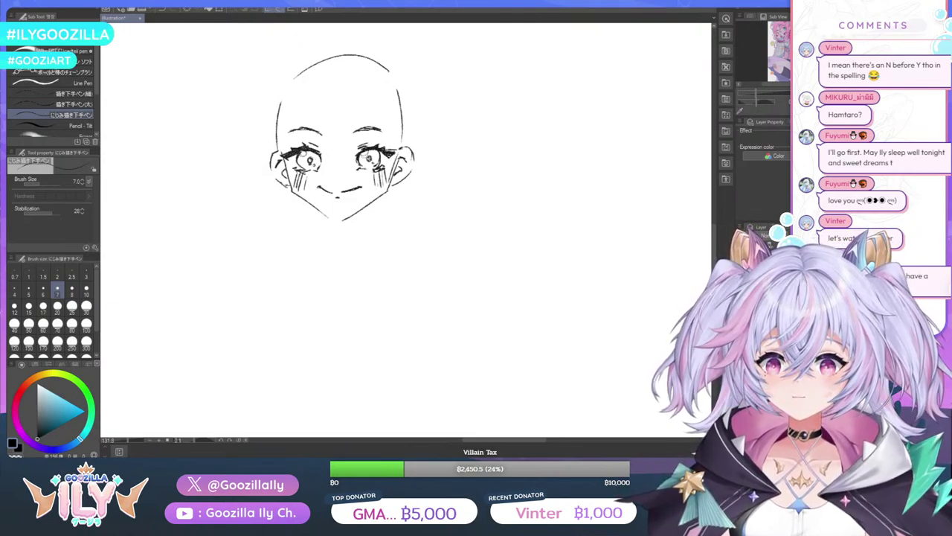
pyautogui.click(370, 159)
pyautogui.scroll(-5, 346, 149)
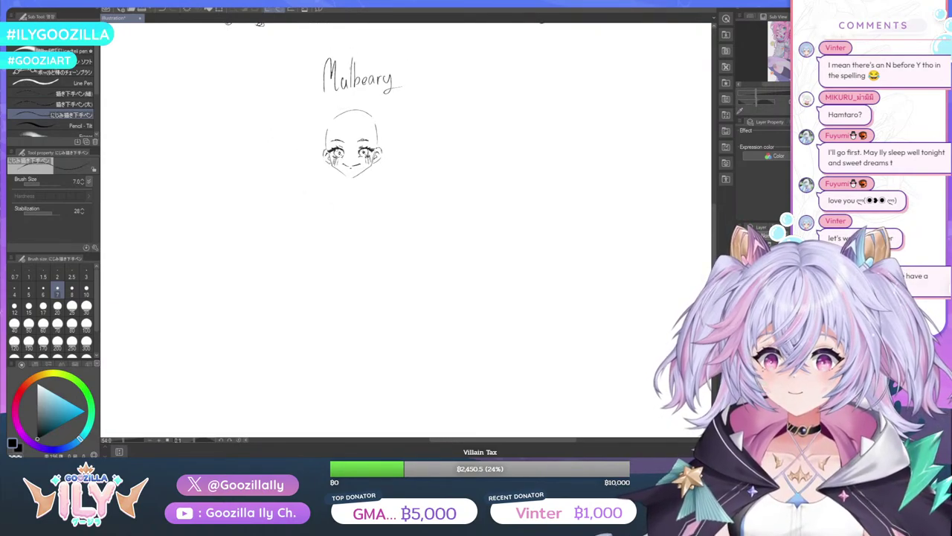
pyautogui.scroll(5, 349, 149)
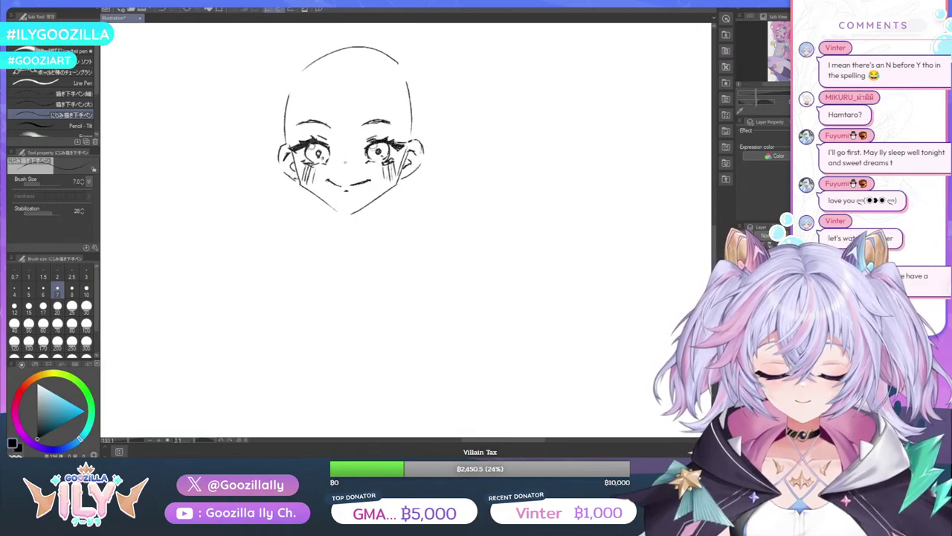
pyautogui.moveTo(344, 158); pyautogui.dragTo(346, 165)
pyautogui.scroll(-4, 350, 149)
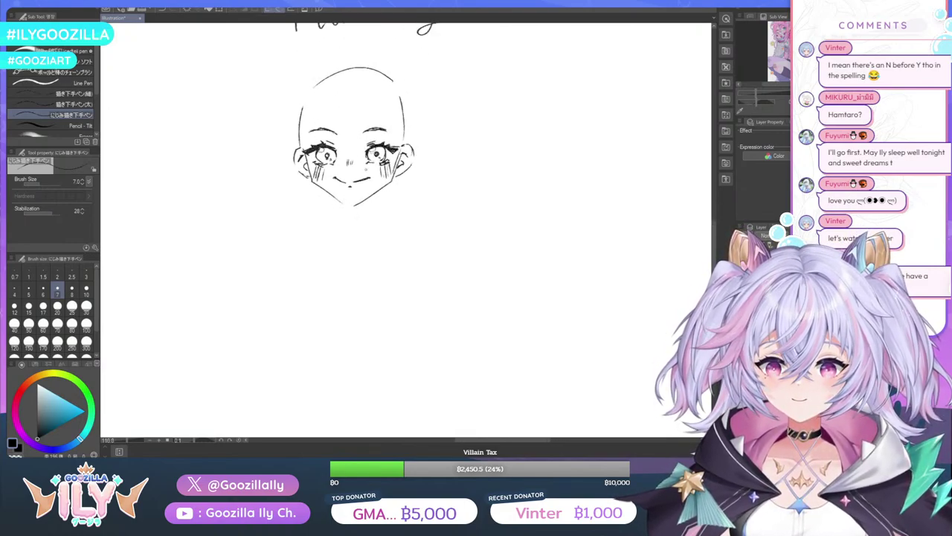
pyautogui.scroll(2, 350, 148)
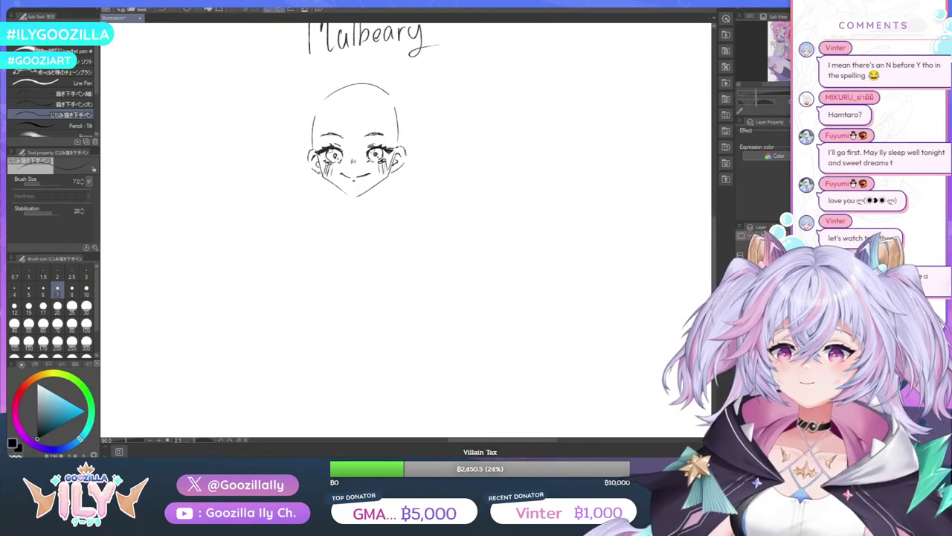
pyautogui.scroll(-4, 380, 135)
pyautogui.scroll(3, 377, 131)
pyautogui.scroll(2, 357, 149)
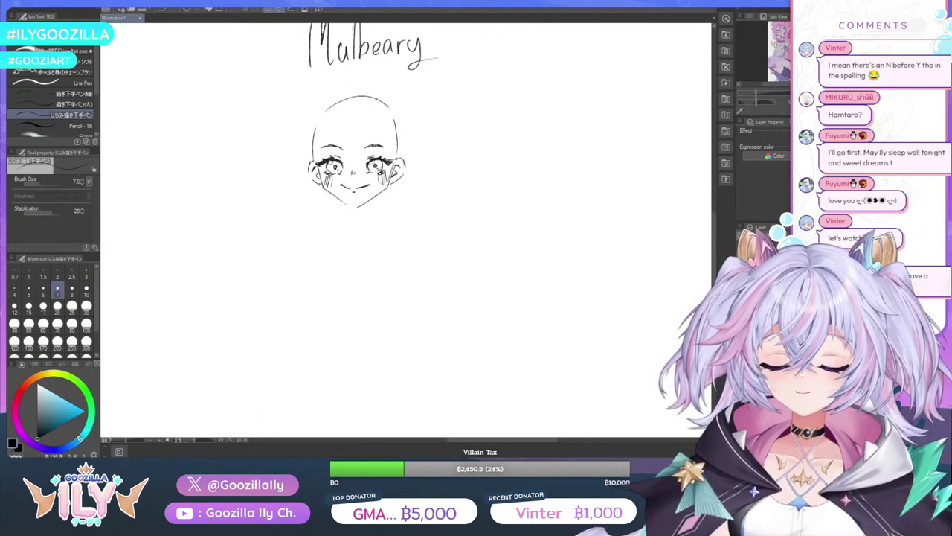
# Sketch hair strands across the head and down both sides, lightening the left face outline
pyautogui.moveTo(337, 116); pyautogui.dragTo(342, 165)
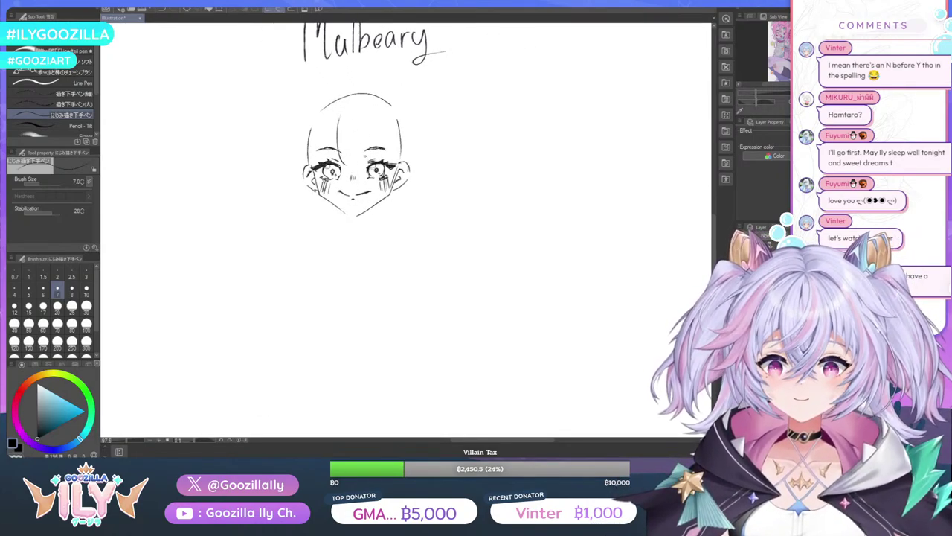
pyautogui.moveTo(367, 125); pyautogui.dragTo(363, 173)
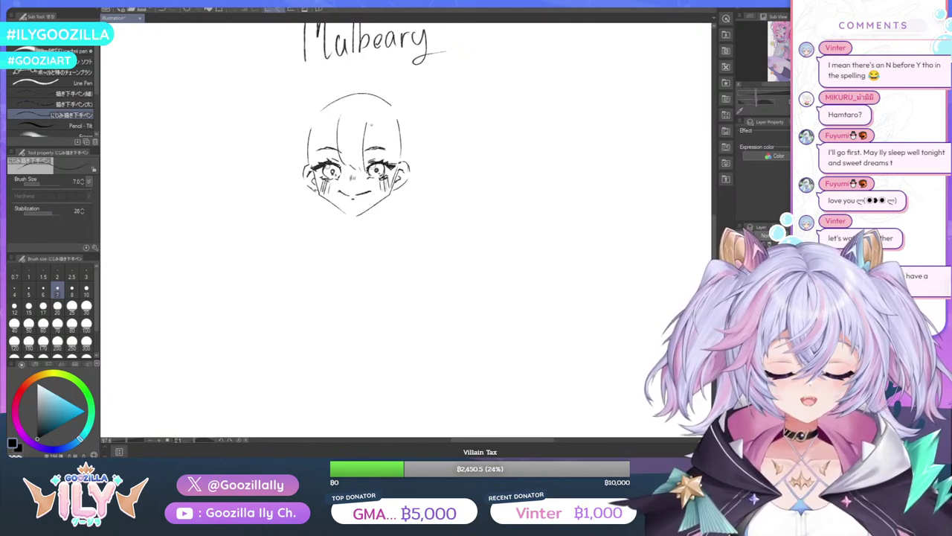
pyautogui.moveTo(364, 131); pyautogui.dragTo(384, 163)
pyautogui.moveTo(388, 123); pyautogui.dragTo(390, 199)
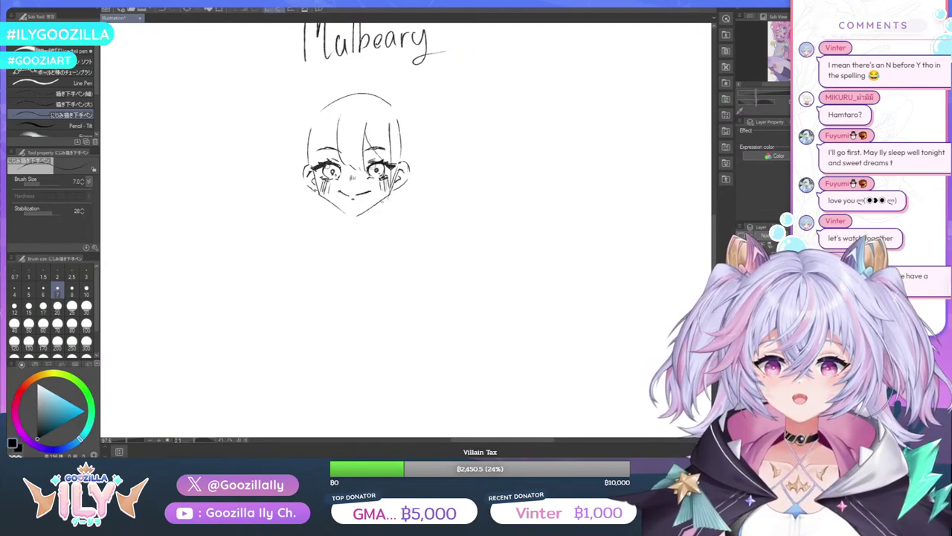
pyautogui.moveTo(407, 131); pyautogui.dragTo(397, 187)
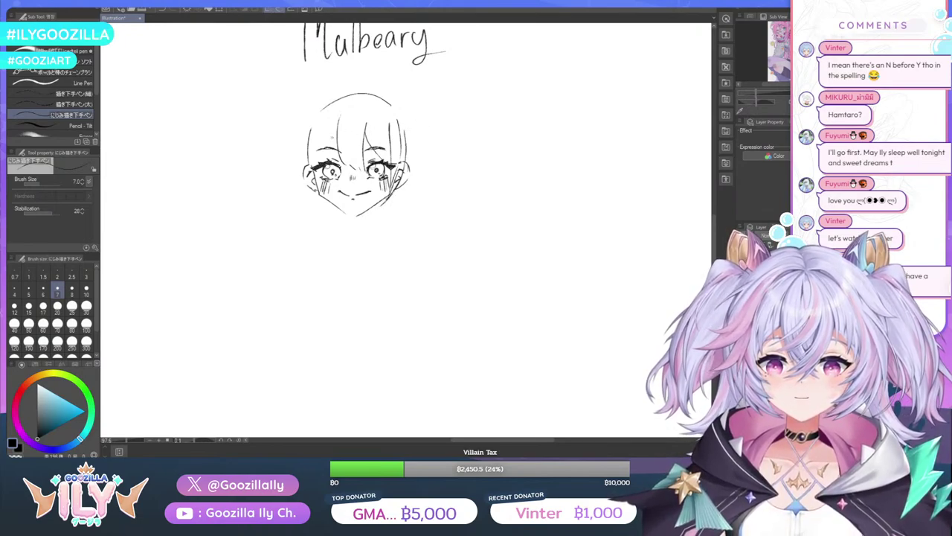
pyautogui.moveTo(343, 112); pyautogui.dragTo(316, 169)
pyautogui.moveTo(311, 127)
pyautogui.mouseDown()
pyautogui.moveTo(305, 173)
pyautogui.moveTo(323, 202)
pyautogui.mouseUp()
pyautogui.moveTo(306, 172); pyautogui.dragTo(323, 204)
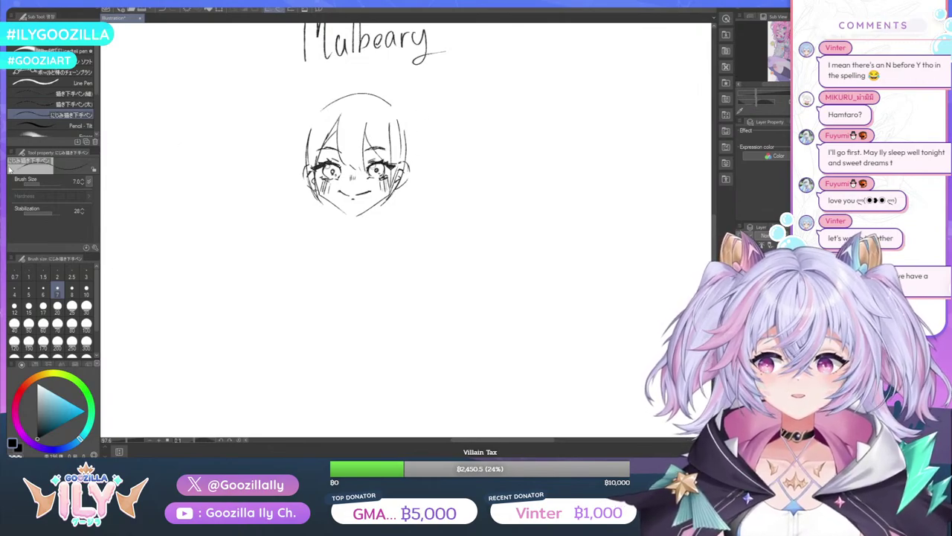
pyautogui.press('e')
pyautogui.moveTo(313, 140); pyautogui.dragTo(309, 176)
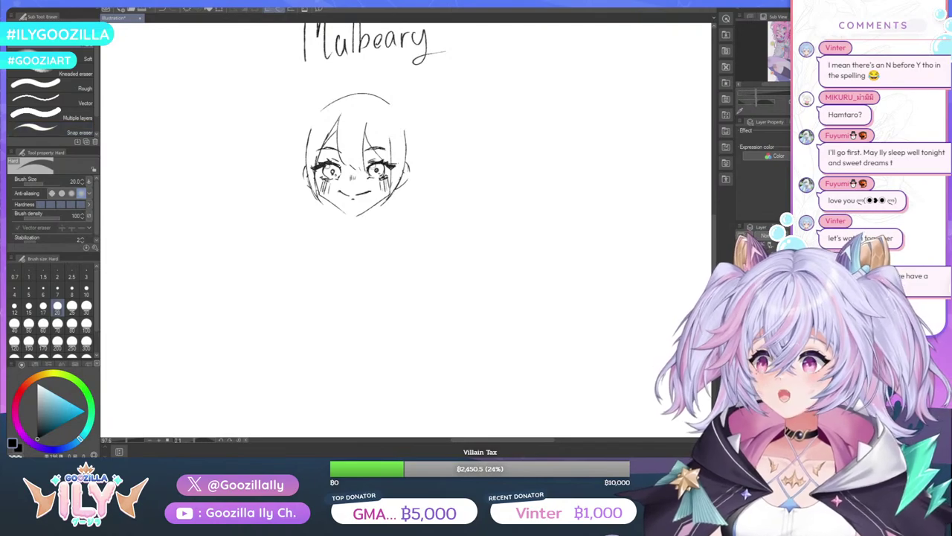
# Replace the guide arc above the head with a rounded hair-top outline
pyautogui.press('p')
pyautogui.moveTo(317, 97); pyautogui.dragTo(389, 102)
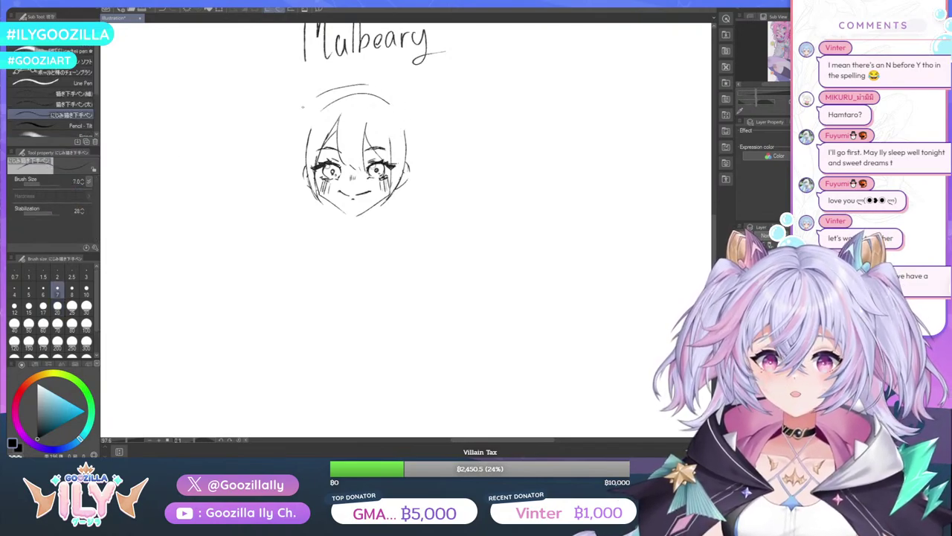
pyautogui.hotkey('ctrl', 'z')
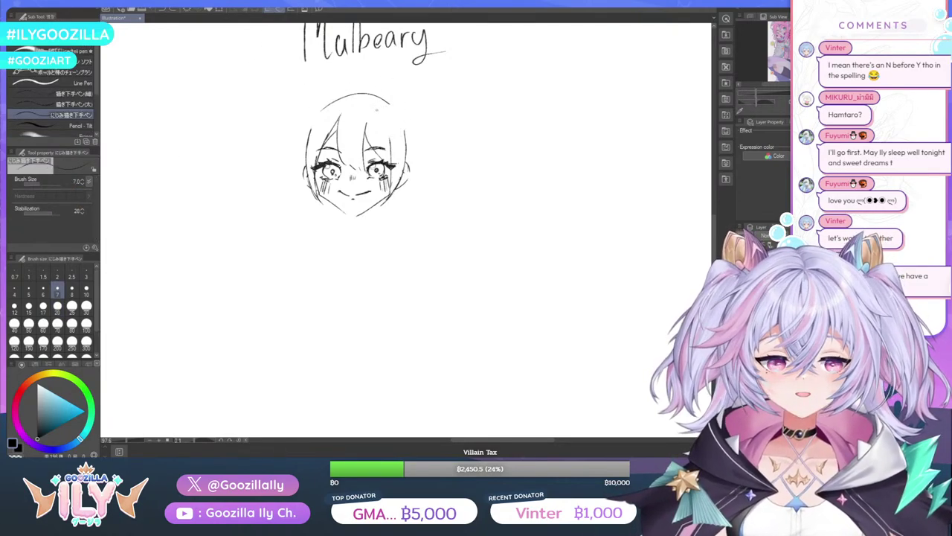
pyautogui.moveTo(387, 97)
pyautogui.mouseDown()
pyautogui.moveTo(354, 87)
pyautogui.moveTo(321, 106)
pyautogui.mouseUp()
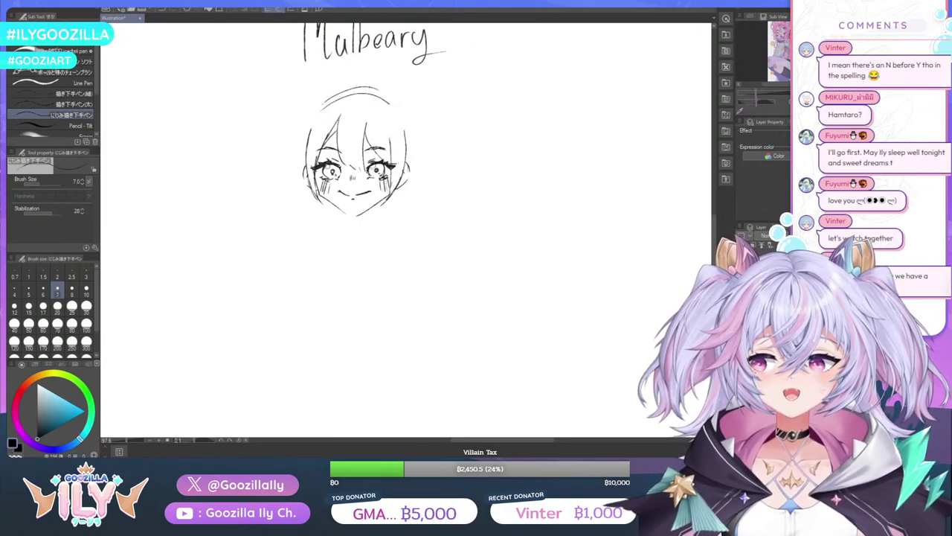
pyautogui.press('e')
pyautogui.moveTo(384, 99); pyautogui.dragTo(318, 109)
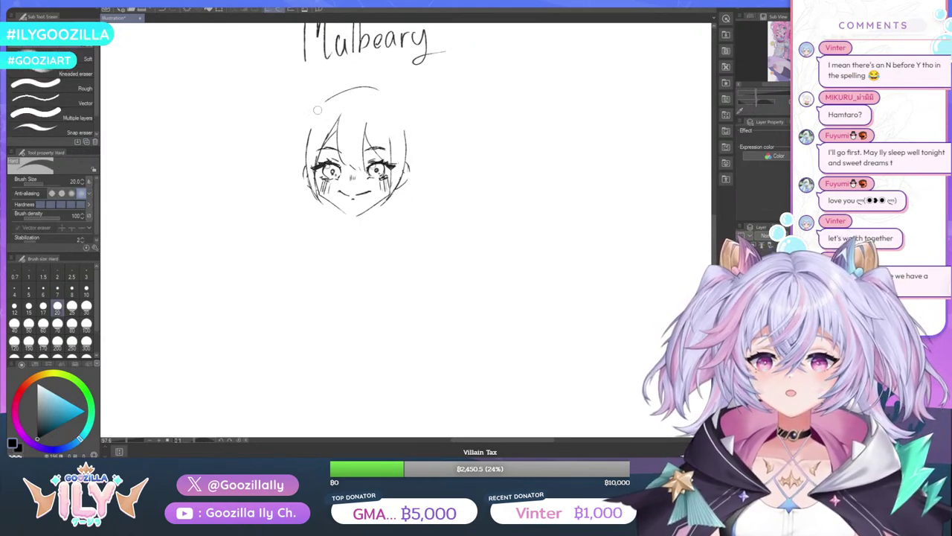
pyautogui.press('b')
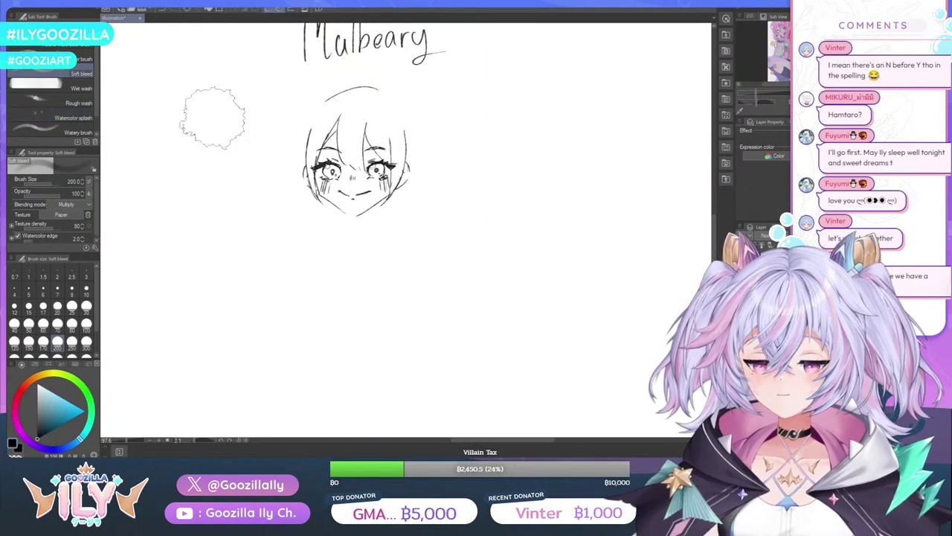
pyautogui.press('p')
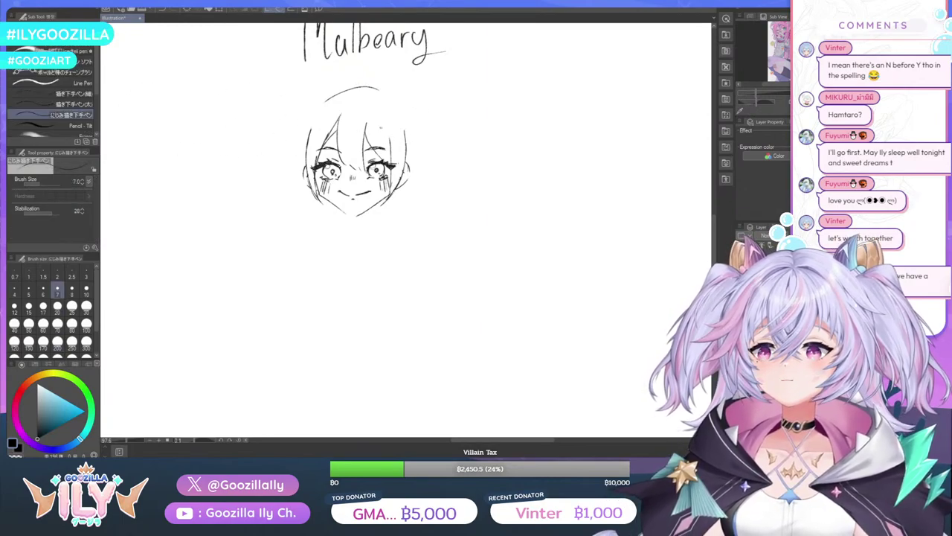
pyautogui.moveTo(403, 132)
pyautogui.mouseDown()
pyautogui.moveTo(354, 106)
pyautogui.moveTo(312, 123)
pyautogui.mouseUp()
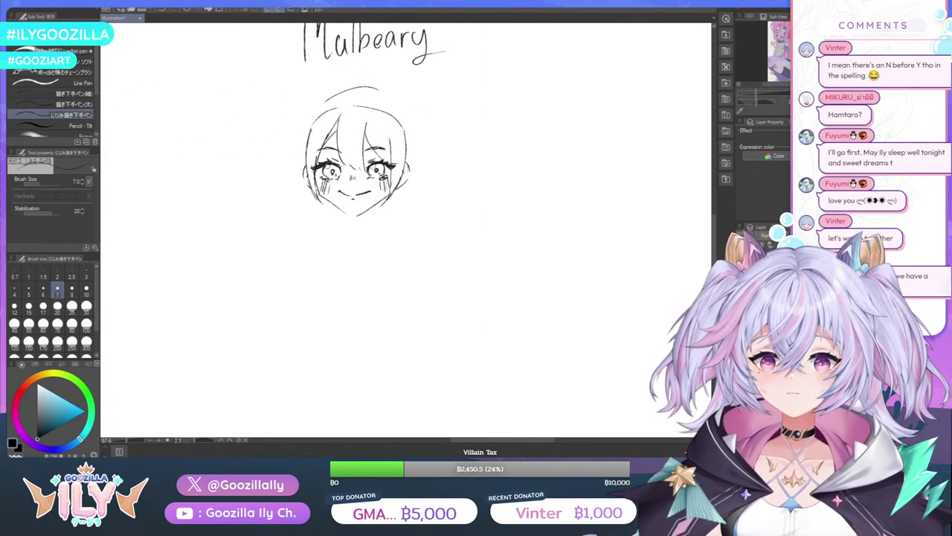
pyautogui.moveTo(351, 95)
pyautogui.mouseDown()
pyautogui.moveTo(311, 123)
pyautogui.moveTo(402, 113)
pyautogui.moveTo(409, 160)
pyautogui.mouseUp()
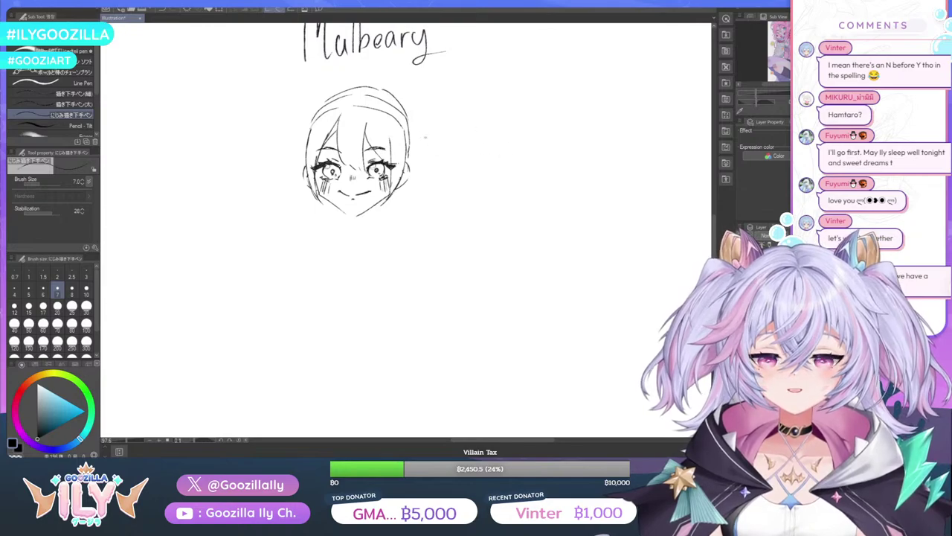
# Sketch both hair sides, small buns at the top corners, and long locks past the chin
pyautogui.moveTo(394, 97); pyautogui.dragTo(414, 159)
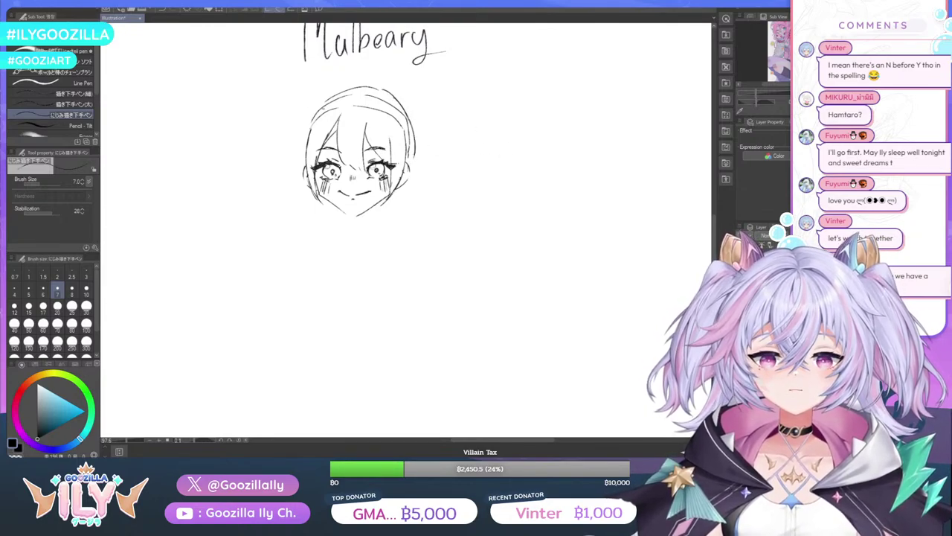
pyautogui.moveTo(314, 109)
pyautogui.mouseDown()
pyautogui.moveTo(300, 137)
pyautogui.moveTo(304, 169)
pyautogui.mouseUp()
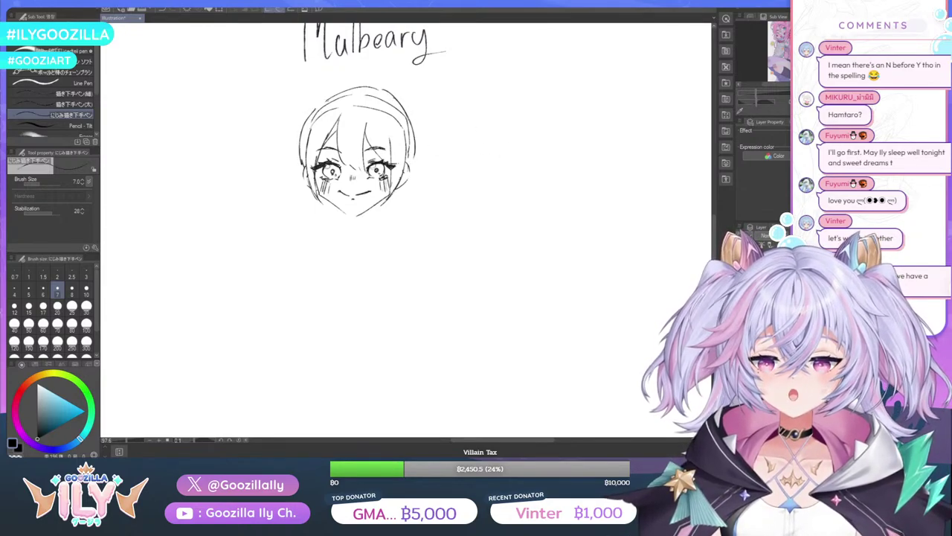
pyautogui.moveTo(329, 100); pyautogui.dragTo(316, 108)
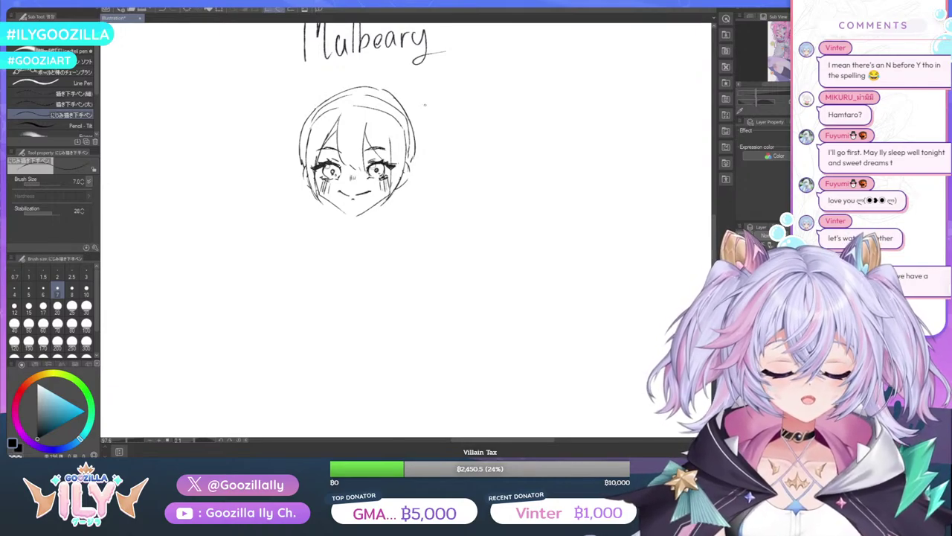
pyautogui.moveTo(396, 95); pyautogui.dragTo(411, 116)
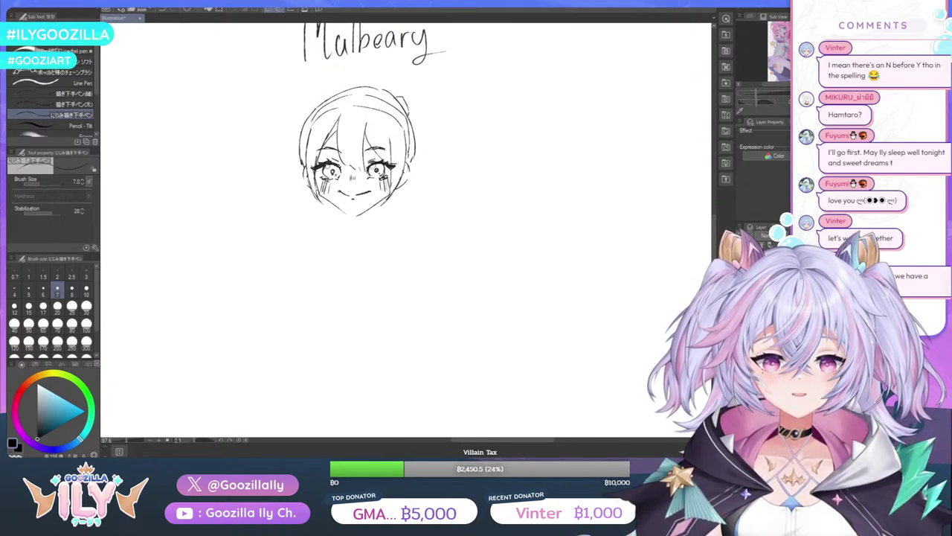
pyautogui.moveTo(325, 96); pyautogui.dragTo(302, 119)
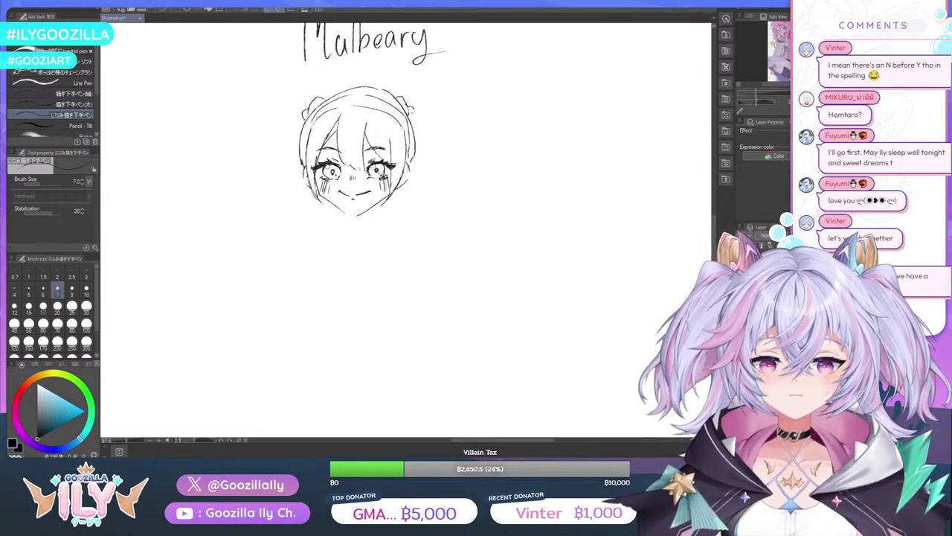
pyautogui.moveTo(413, 109); pyautogui.dragTo(410, 125)
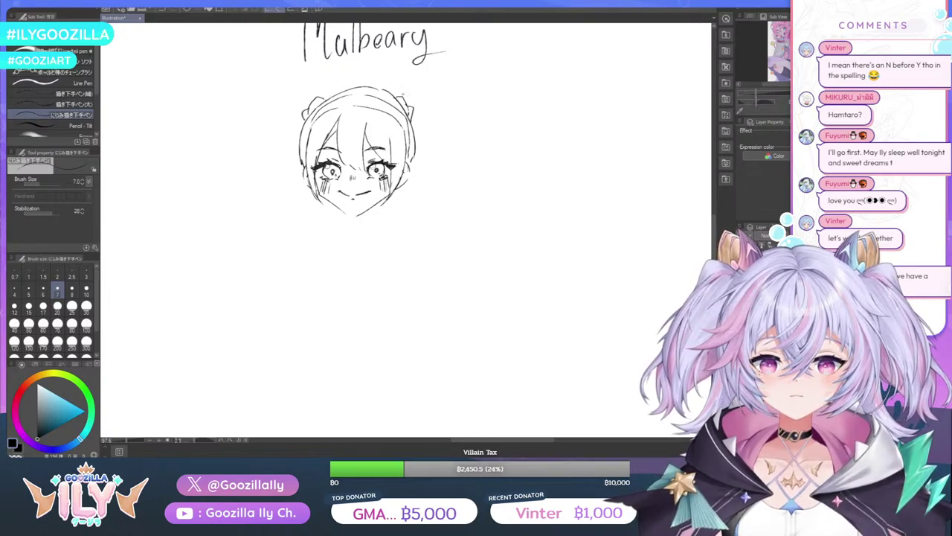
pyautogui.moveTo(403, 90)
pyautogui.mouseDown()
pyautogui.moveTo(423, 119)
pyautogui.moveTo(422, 109)
pyautogui.moveTo(448, 262)
pyautogui.mouseUp()
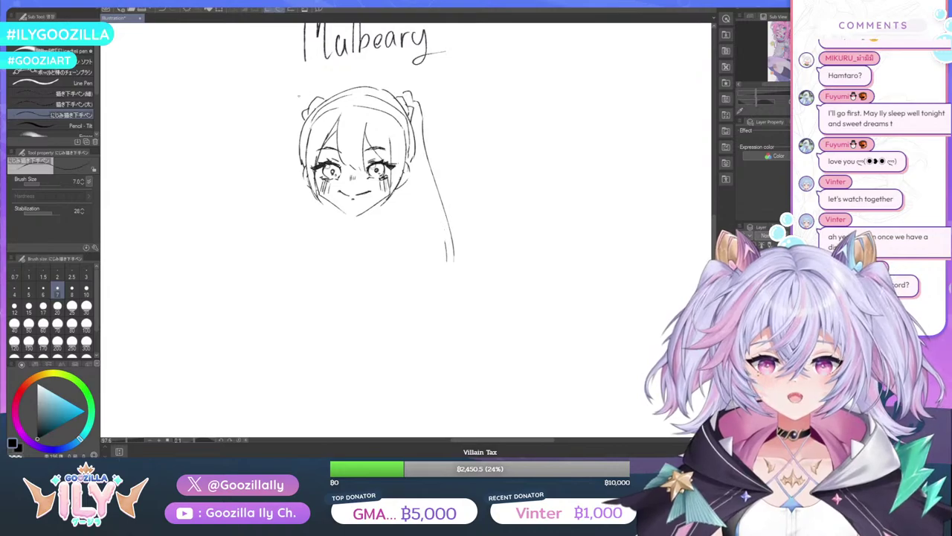
pyautogui.moveTo(308, 86)
pyautogui.mouseDown()
pyautogui.moveTo(282, 107)
pyautogui.moveTo(236, 250)
pyautogui.mouseUp()
# Redo the rough left strokes as a long left twintail with a doubled outline, tapered tip and inner strands
pyautogui.moveTo(250, 212); pyautogui.dragTo(249, 253)
pyautogui.hotkey('ctrl', 'z')
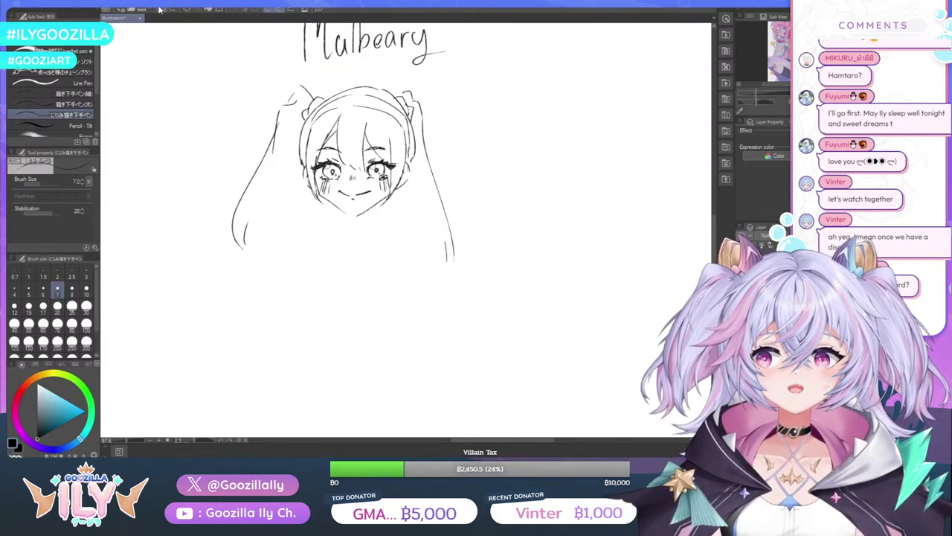
pyautogui.hotkey('ctrl', 'z')
pyautogui.moveTo(267, 158)
pyautogui.mouseDown()
pyautogui.moveTo(243, 205)
pyautogui.moveTo(241, 253)
pyautogui.mouseUp()
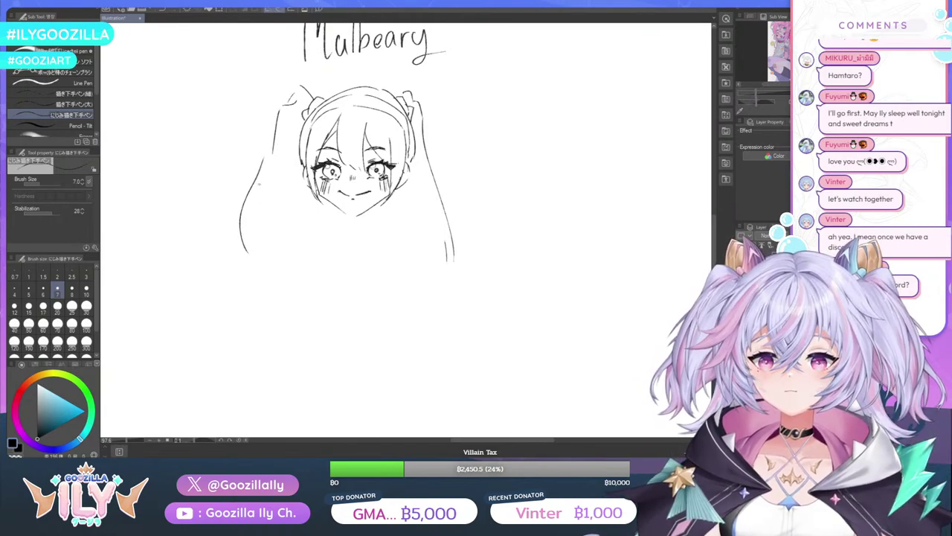
pyautogui.click(162, 10)
pyautogui.moveTo(271, 139)
pyautogui.mouseDown()
pyautogui.moveTo(233, 232)
pyautogui.moveTo(232, 275)
pyautogui.mouseUp()
pyautogui.moveTo(249, 226)
pyautogui.mouseDown()
pyautogui.moveTo(236, 259)
pyautogui.moveTo(244, 282)
pyautogui.mouseUp()
pyautogui.moveTo(306, 180)
pyautogui.mouseDown()
pyautogui.moveTo(308, 229)
pyautogui.moveTo(298, 173)
pyautogui.moveTo(294, 297)
pyautogui.moveTo(297, 281)
pyautogui.moveTo(273, 313)
pyautogui.mouseUp()
pyautogui.moveTo(284, 284); pyautogui.dragTo(282, 298)
pyautogui.moveTo(250, 253); pyautogui.dragTo(255, 274)
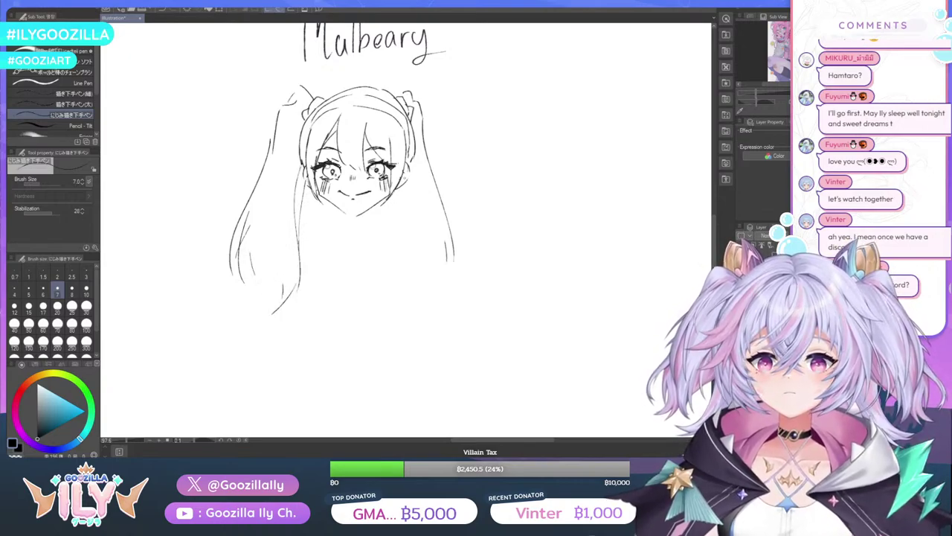
# Draw the right twintail's curved outer line and inner line, extending both to a tip below the chin
pyautogui.moveTo(422, 115)
pyautogui.mouseDown()
pyautogui.moveTo(469, 232)
pyautogui.moveTo(474, 316)
pyautogui.mouseUp()
pyautogui.moveTo(473, 272); pyautogui.dragTo(428, 316)
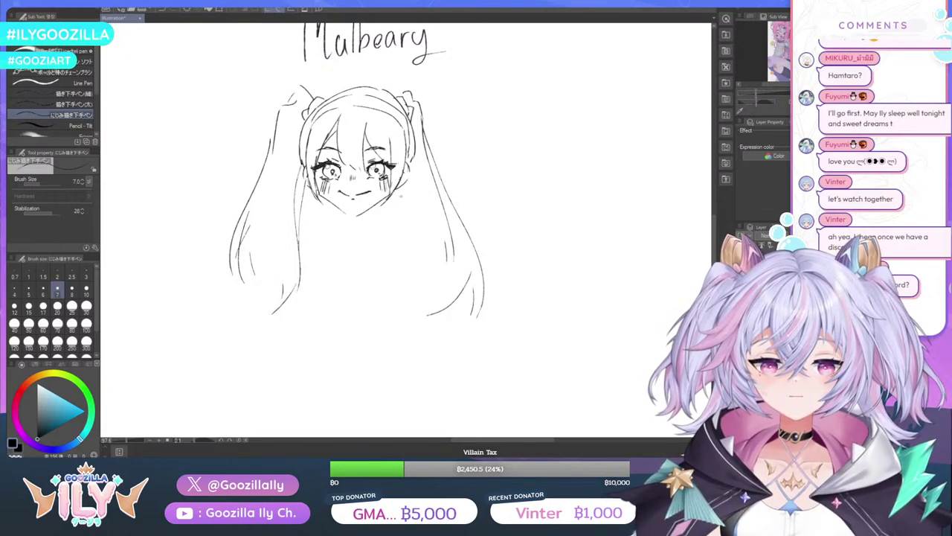
pyautogui.moveTo(414, 179); pyautogui.dragTo(402, 310)
pyautogui.moveTo(411, 237); pyautogui.dragTo(412, 326)
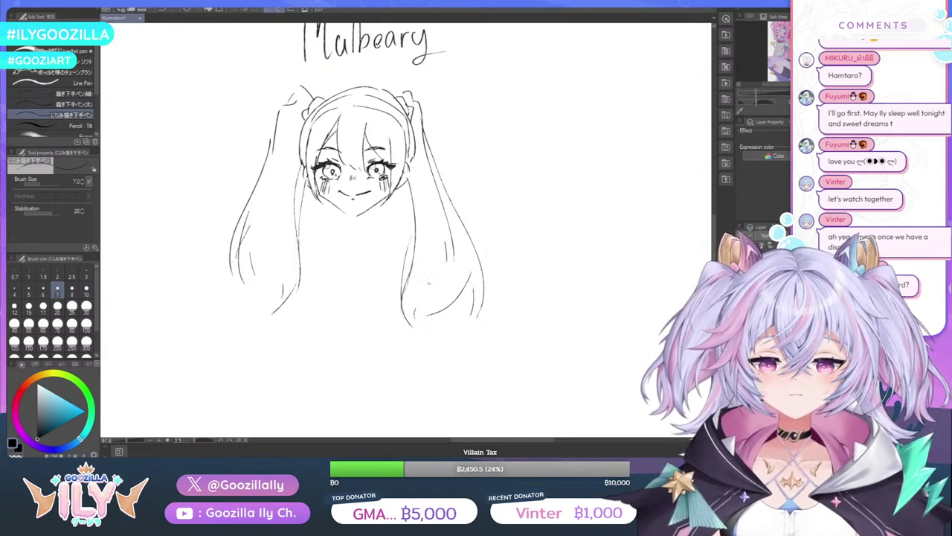
pyautogui.moveTo(428, 283)
pyautogui.mouseDown()
pyautogui.moveTo(437, 337)
pyautogui.moveTo(409, 337)
pyautogui.mouseUp()
# Extend the left inner hair lock down to its tip and add short strands along the left edge
pyautogui.moveTo(300, 210)
pyautogui.mouseDown()
pyautogui.moveTo(297, 287)
pyautogui.moveTo(272, 349)
pyautogui.mouseUp()
pyautogui.moveTo(268, 311); pyautogui.dragTo(265, 325)
pyautogui.moveTo(257, 262); pyautogui.dragTo(271, 320)
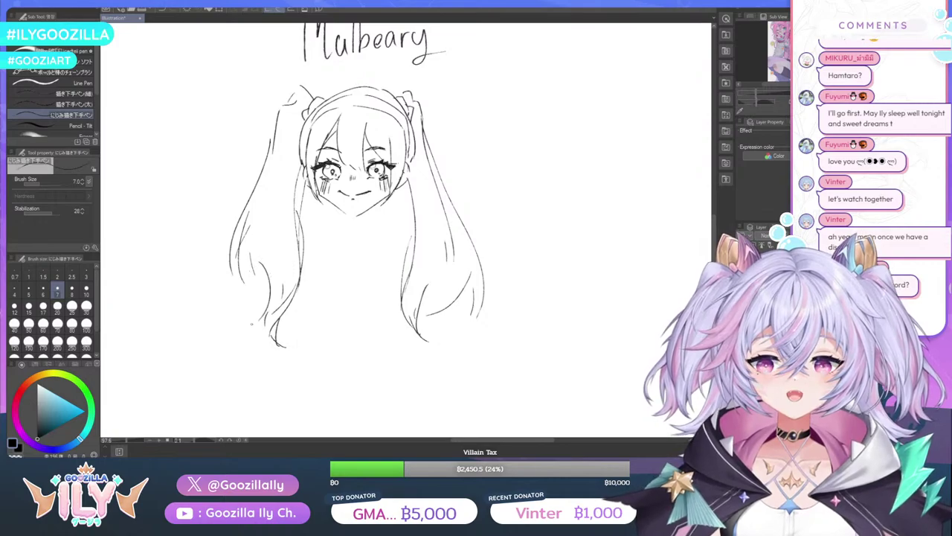
pyautogui.moveTo(272, 275); pyautogui.dragTo(250, 304)
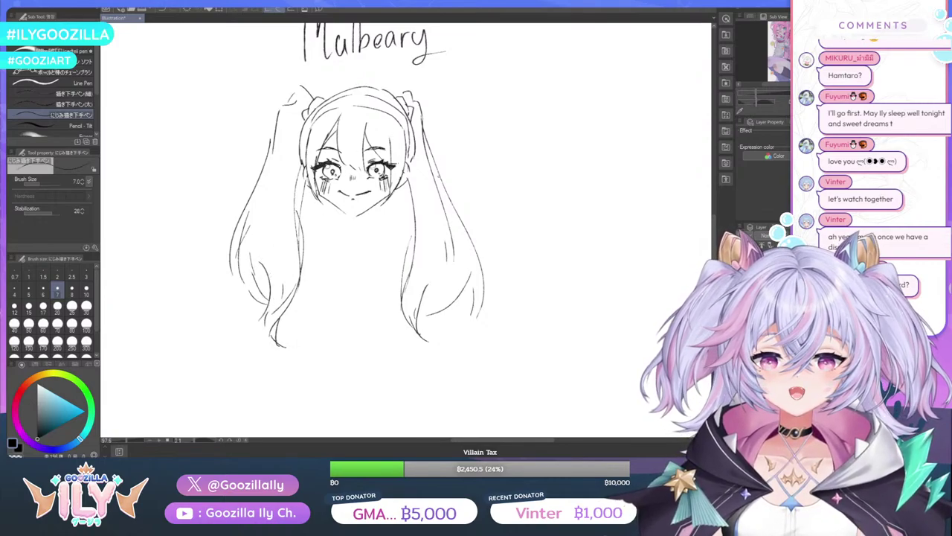
# Detail the hair ties at both twintail bases and refine the top-left hair arc
pyautogui.moveTo(428, 125)
pyautogui.mouseDown()
pyautogui.moveTo(439, 172)
pyautogui.moveTo(410, 93)
pyautogui.moveTo(400, 95)
pyautogui.mouseUp()
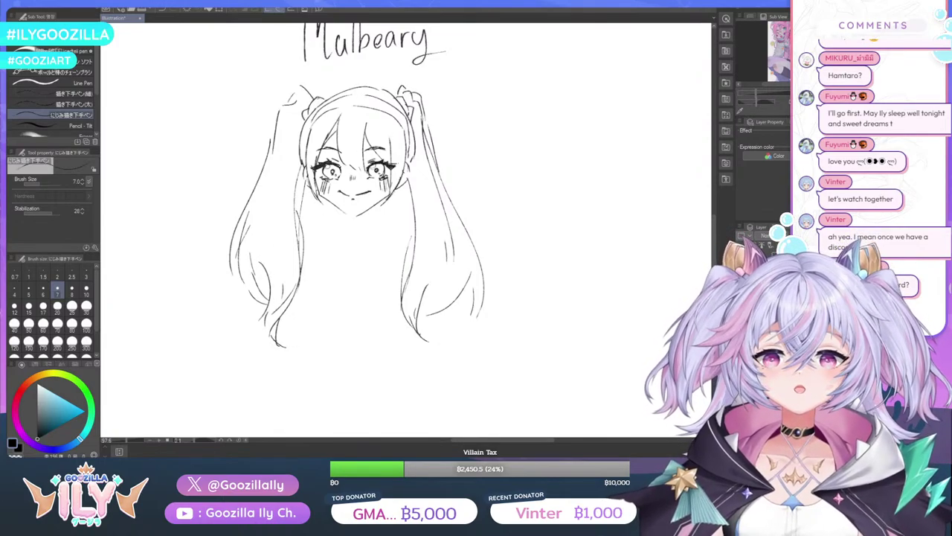
pyautogui.moveTo(318, 99); pyautogui.dragTo(313, 86)
pyautogui.moveTo(304, 91)
pyautogui.mouseDown()
pyautogui.moveTo(316, 84)
pyautogui.moveTo(280, 108)
pyautogui.mouseUp()
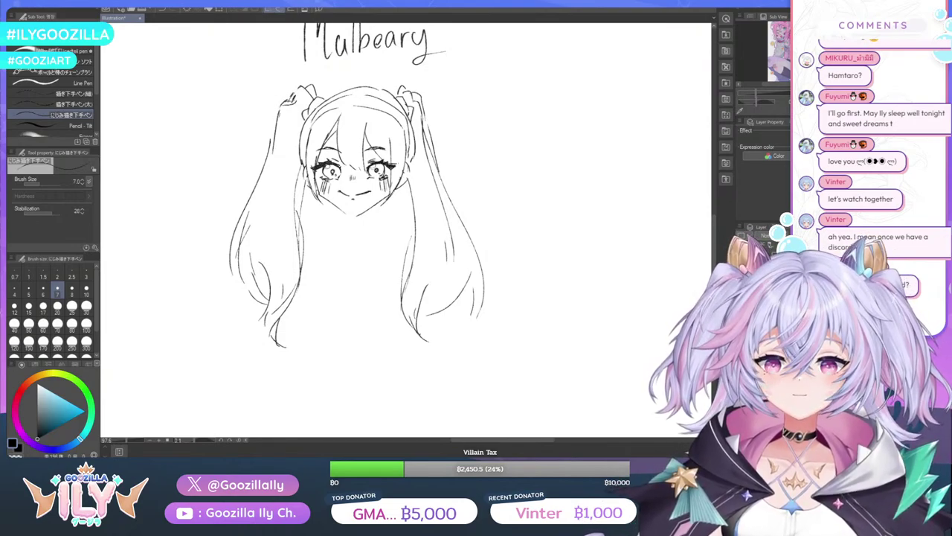
pyautogui.moveTo(350, 87)
pyautogui.mouseDown()
pyautogui.moveTo(323, 100)
pyautogui.moveTo(371, 84)
pyautogui.moveTo(394, 105)
pyautogui.moveTo(323, 96)
pyautogui.moveTo(316, 121)
pyautogui.moveTo(394, 121)
pyautogui.moveTo(401, 138)
pyautogui.mouseUp()
# Lighten the crown lines with the hard eraser and pen an ahoge strand on top
pyautogui.press('e')
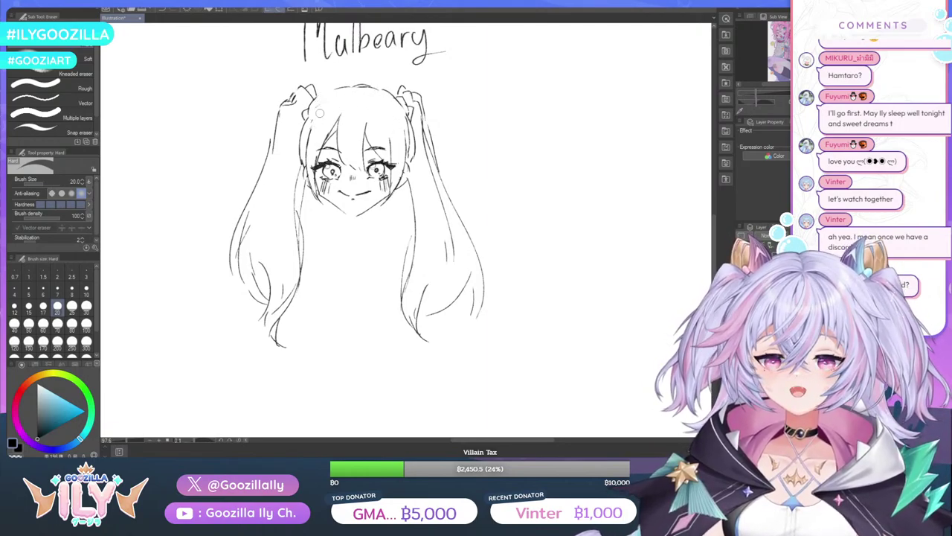
pyautogui.press('p')
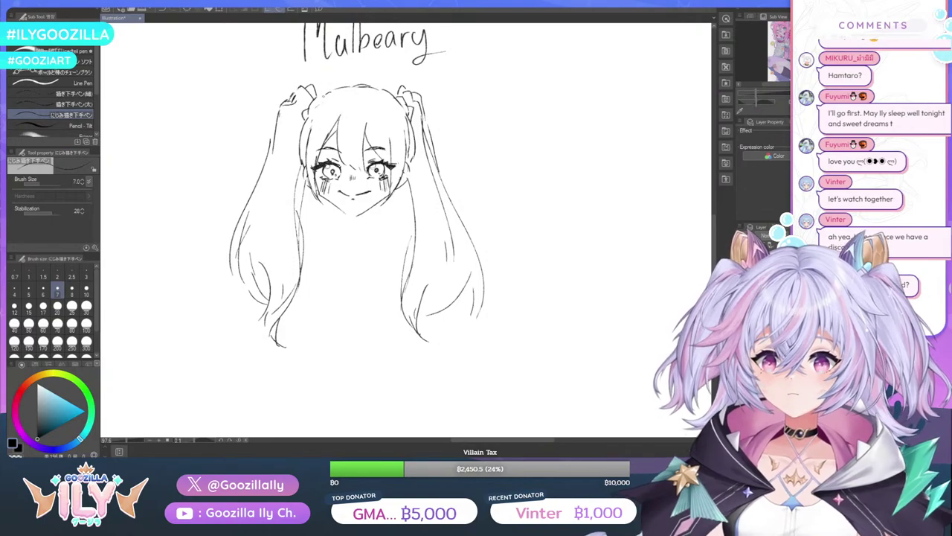
pyautogui.moveTo(355, 71); pyautogui.dragTo(361, 90)
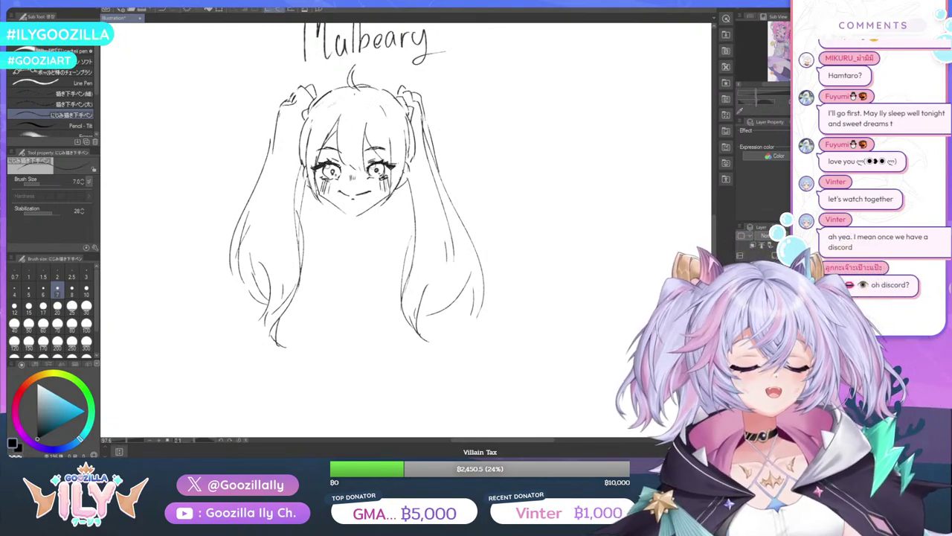
# Erase the mouth, redraw a short mouth under the nose, and darken the jaw to the chin
pyautogui.press('e')
pyautogui.moveTo(353, 193); pyautogui.dragTo(336, 193)
pyautogui.press('p')
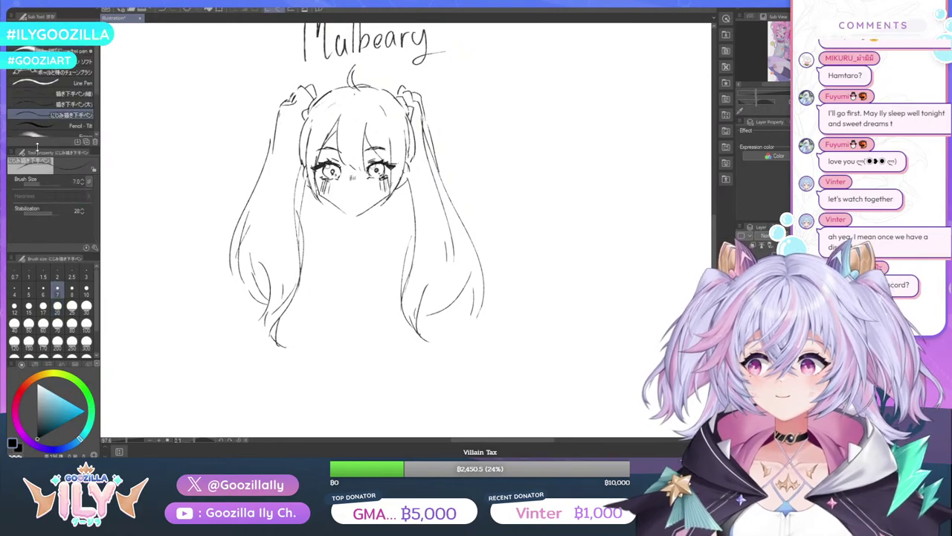
pyautogui.moveTo(351, 196); pyautogui.dragTo(362, 194)
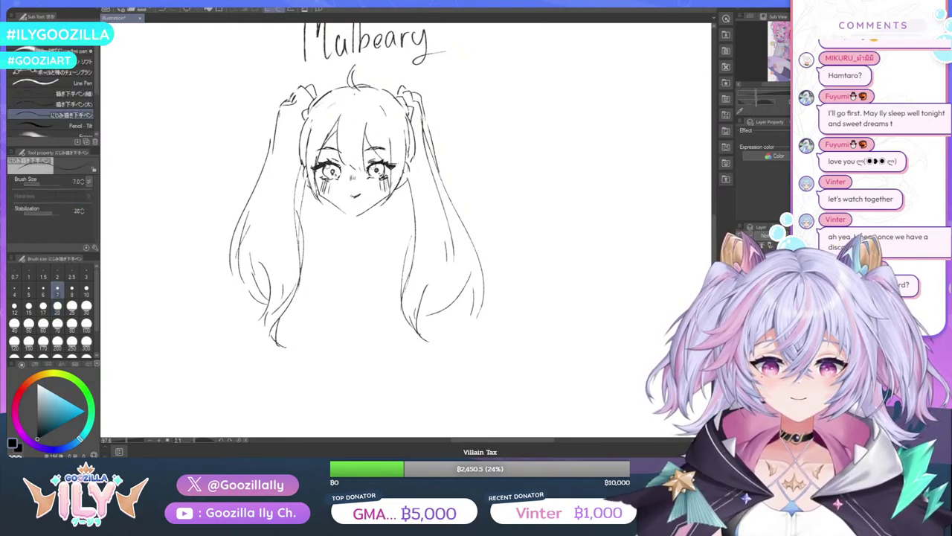
pyautogui.hotkey('ctrl', 'z')
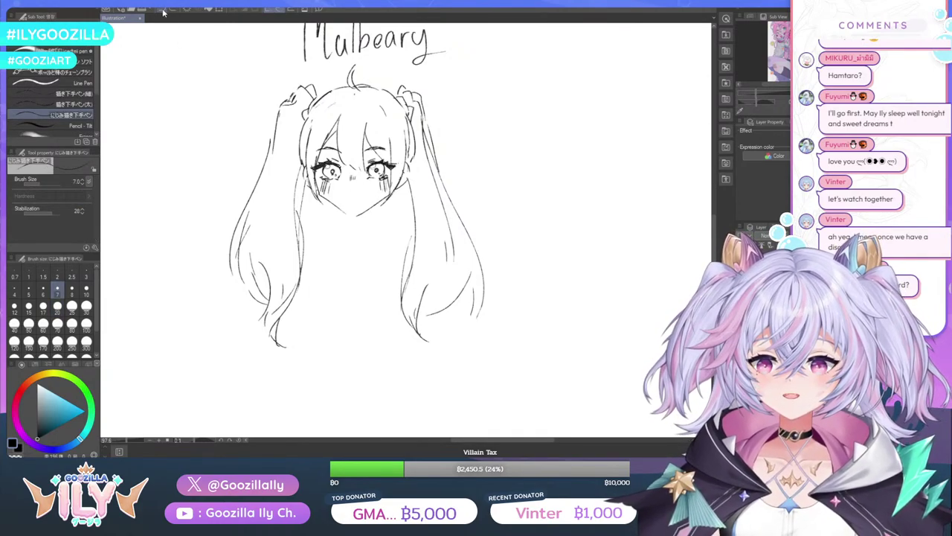
pyautogui.moveTo(345, 192); pyautogui.dragTo(354, 193)
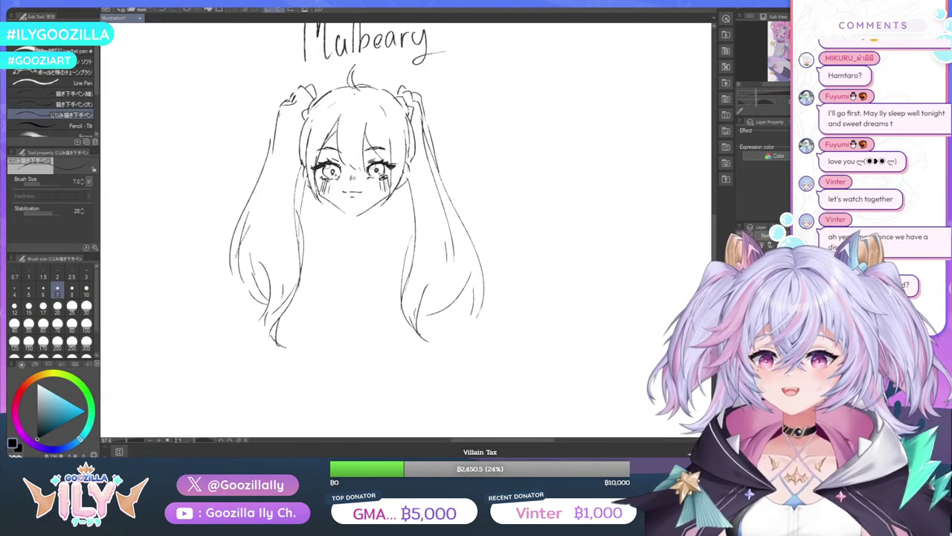
pyautogui.moveTo(324, 197); pyautogui.dragTo(359, 215)
# Erase the old mouth strokes and, after undoing one attempt, draw a small curved mouth under the nose
pyautogui.scroll(-4, 371, 162)
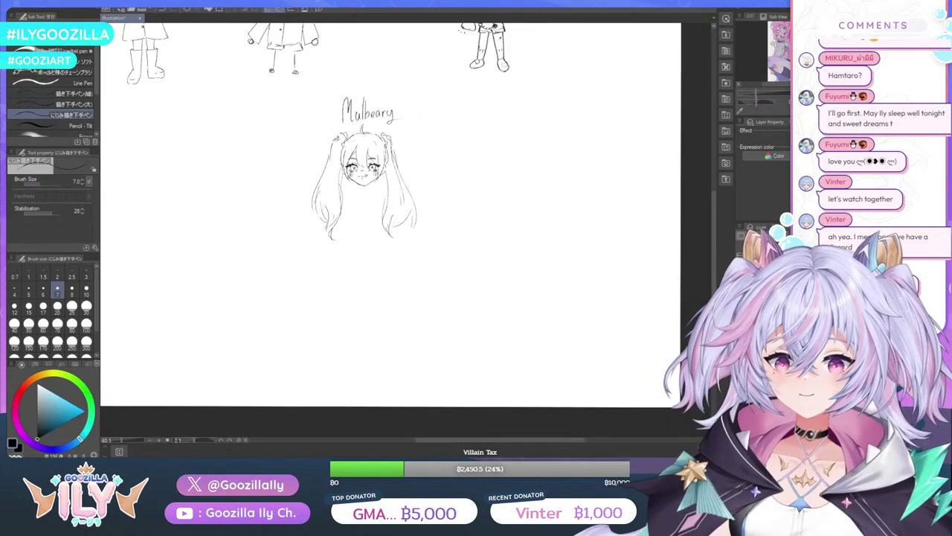
pyautogui.scroll(4, 367, 176)
pyautogui.scroll(2, 346, 153)
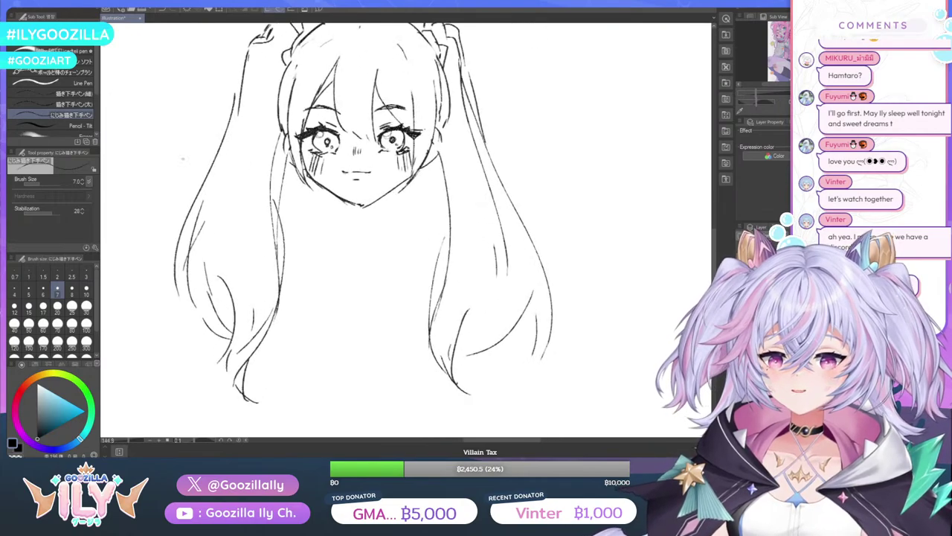
pyautogui.press('e')
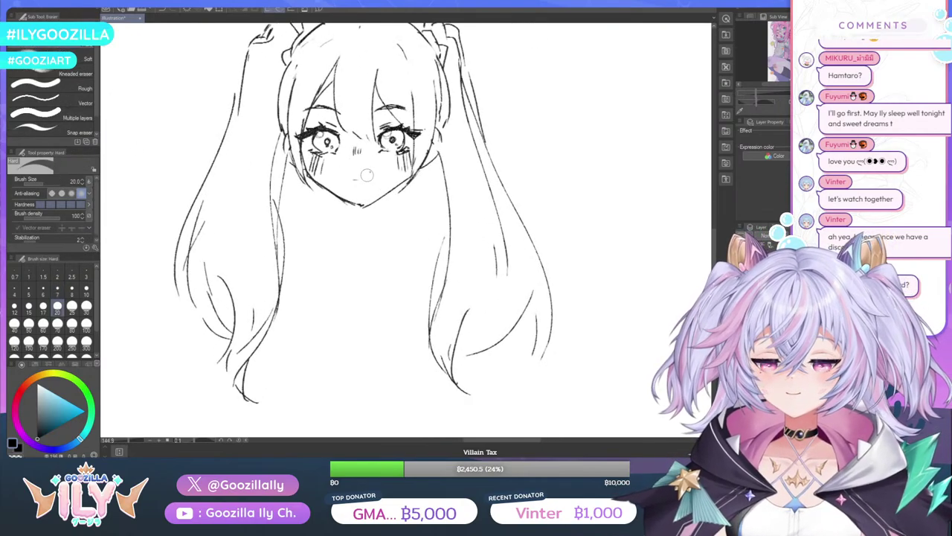
pyautogui.moveTo(347, 173); pyautogui.dragTo(372, 168)
pyautogui.press('p')
pyautogui.click(162, 10)
pyautogui.moveTo(355, 168); pyautogui.dragTo(366, 167)
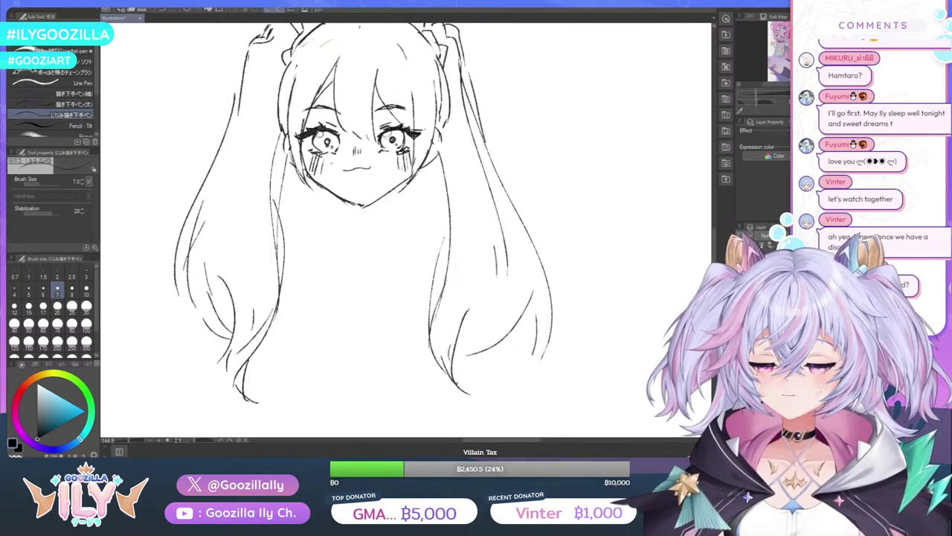
pyautogui.hotkey('ctrl', 'z')
pyautogui.hotkey('ctrl', 'z')
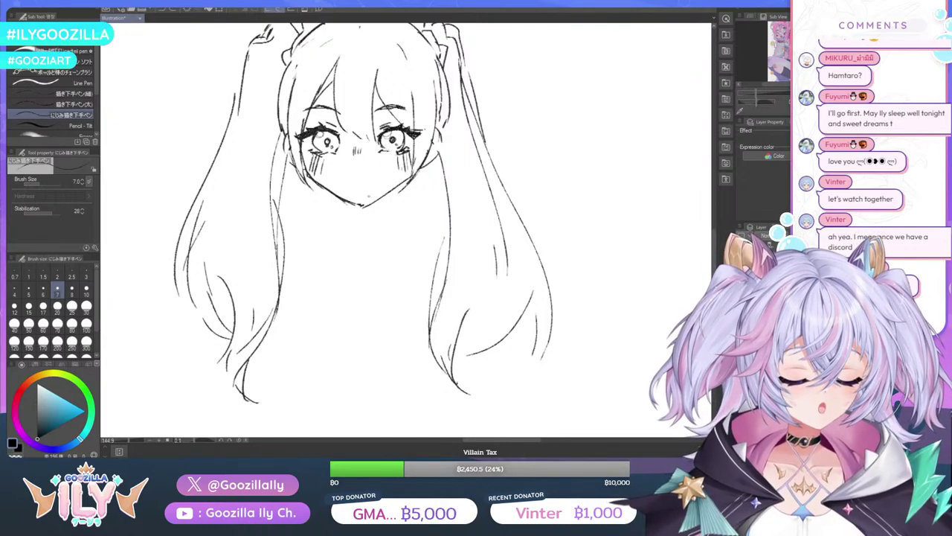
pyautogui.moveTo(355, 172); pyautogui.dragTo(376, 169)
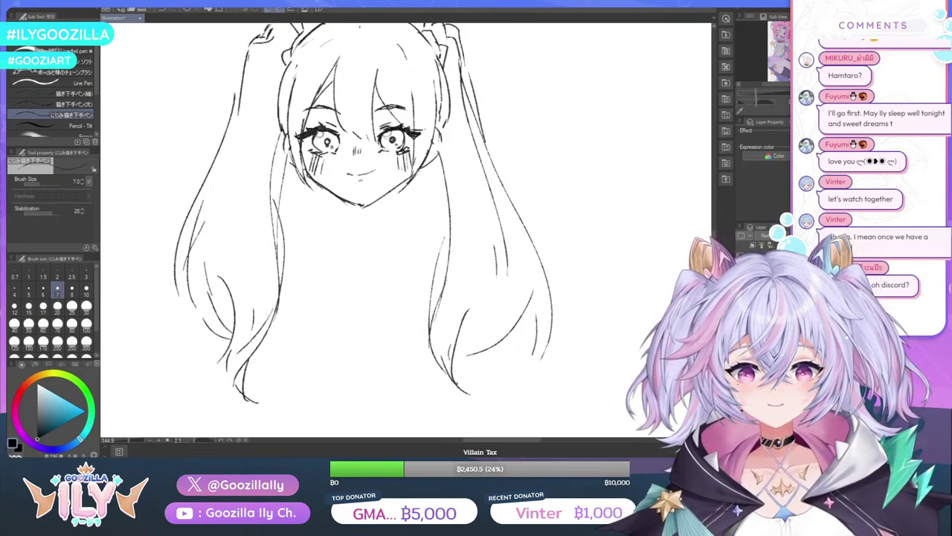
# Add a short mouth stroke under the nose with the pen
pyautogui.press('e')
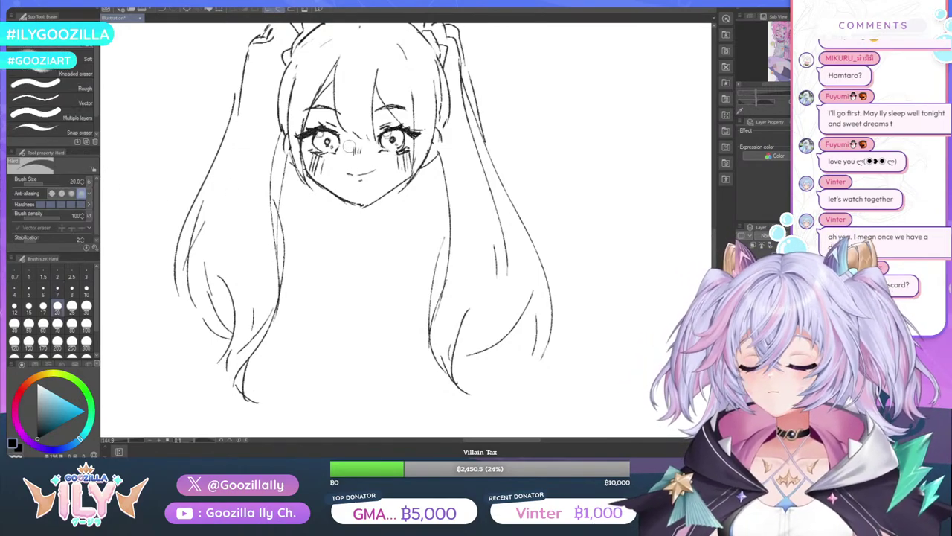
pyautogui.press('p')
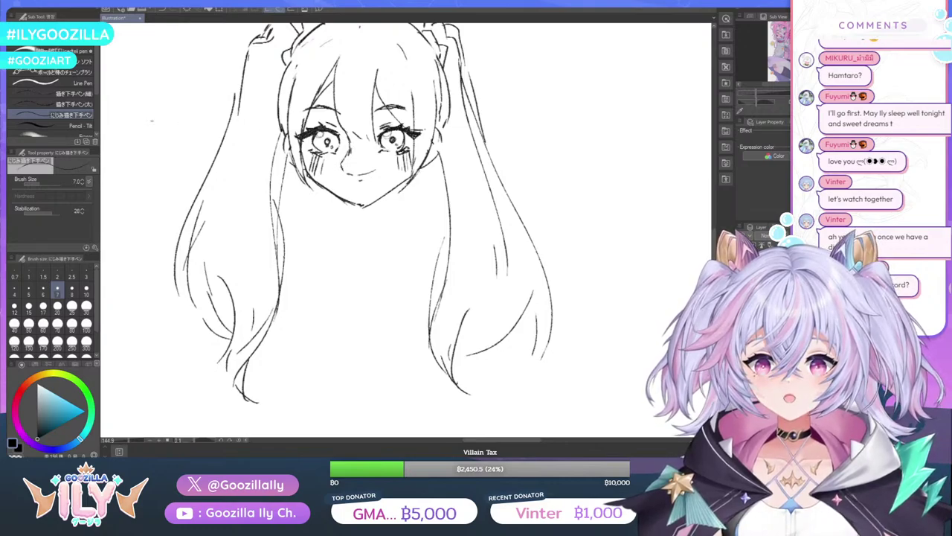
pyautogui.press('e')
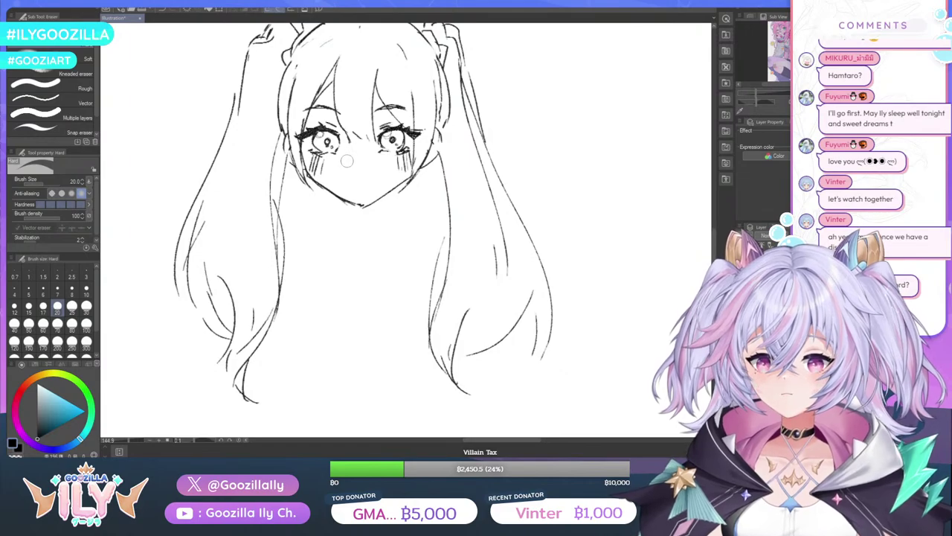
pyautogui.press('b')
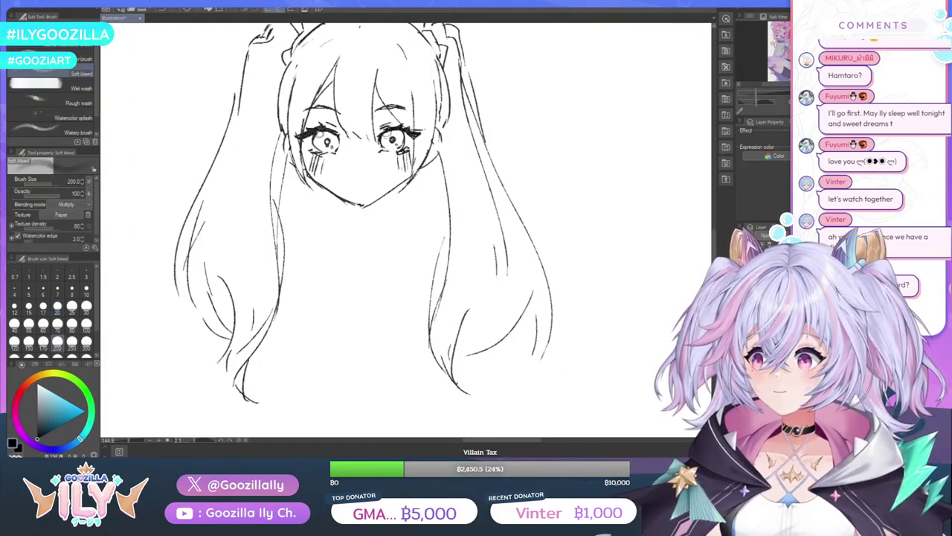
pyautogui.press('p')
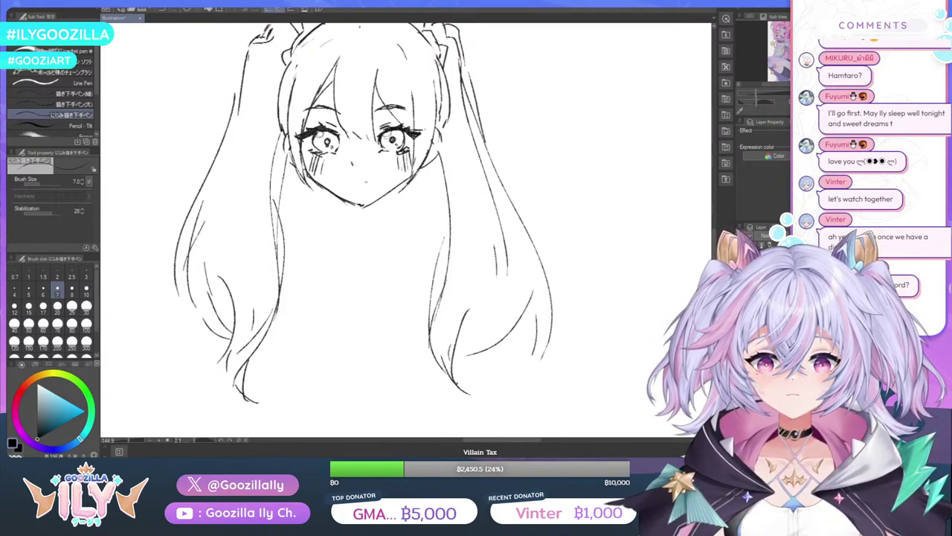
pyautogui.moveTo(360, 183); pyautogui.dragTo(375, 179)
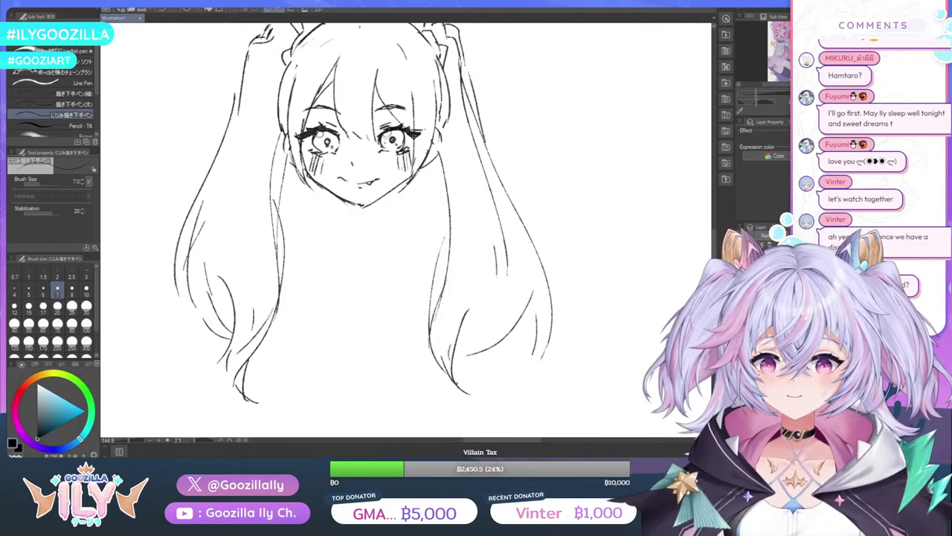
# Lasso the nose, move it into a new position with Ctrl+T, then deselect
pyautogui.scroll(-5, 364, 175)
pyautogui.scroll(2, 365, 176)
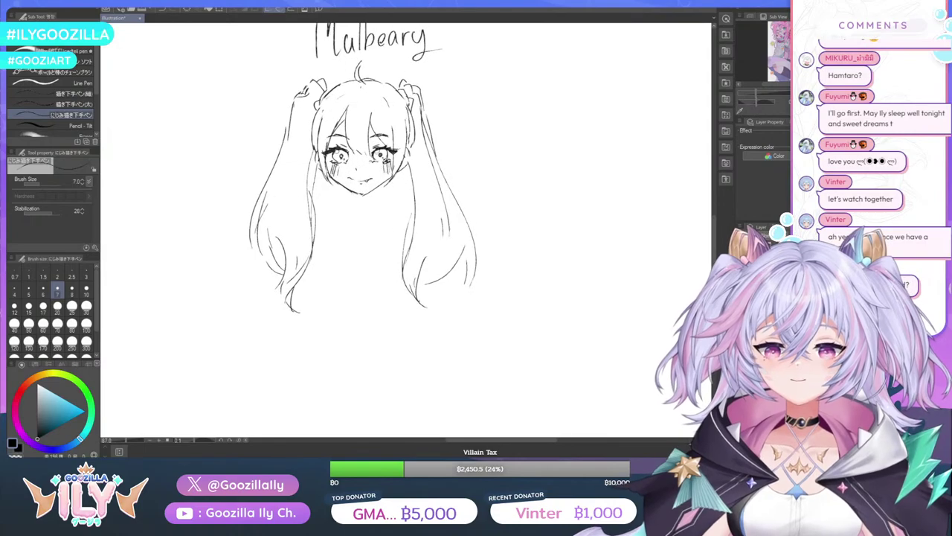
pyautogui.scroll(1, 361, 169)
pyautogui.press('m')
pyautogui.scroll(2, 362, 167)
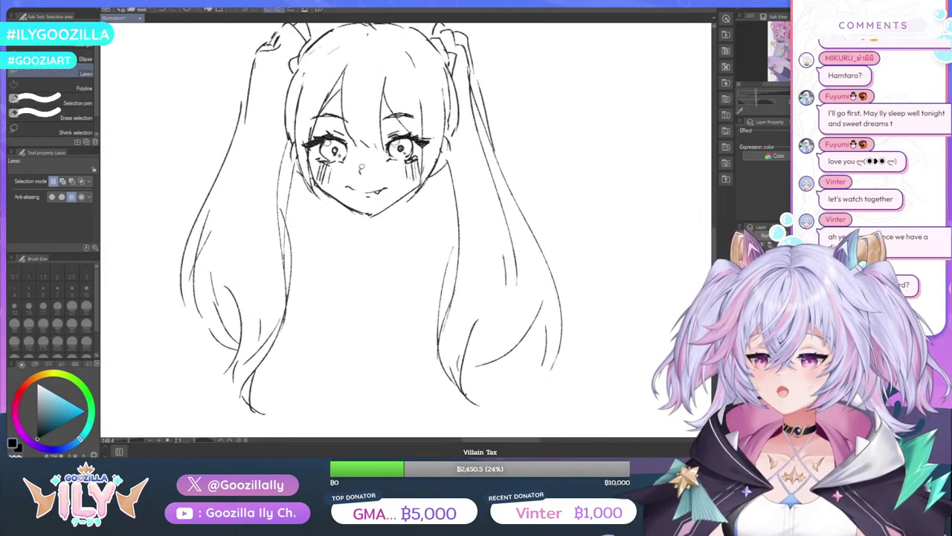
pyautogui.moveTo(360, 168); pyautogui.dragTo(358, 170)
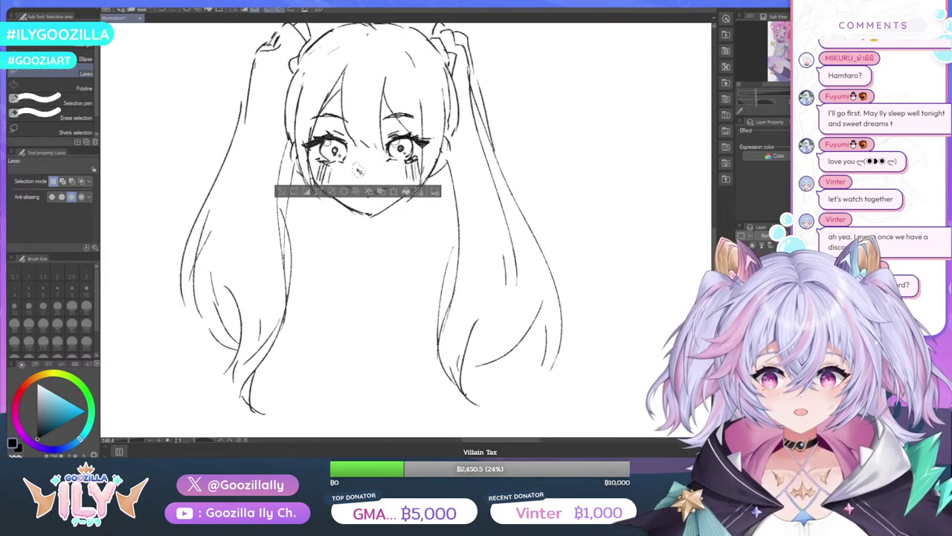
pyautogui.hotkey('ctrl', 't')
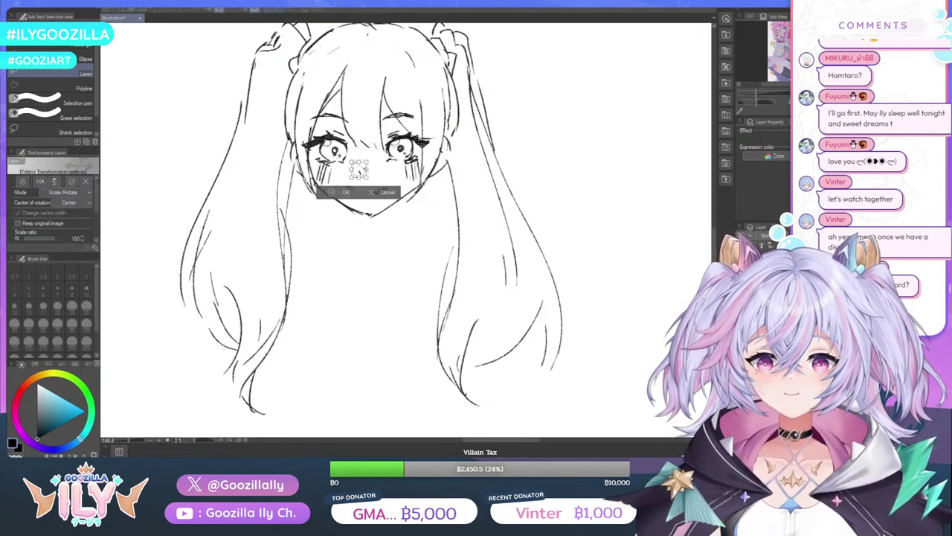
pyautogui.moveTo(360, 171)
pyautogui.mouseDown()
pyautogui.moveTo(368, 165)
pyautogui.moveTo(341, 195)
pyautogui.moveTo(380, 198)
pyautogui.moveTo(382, 177)
pyautogui.mouseUp()
pyautogui.click(347, 192)
pyautogui.hotkey('ctrl', 'd')
# Transform the selected mouth with Ctrl+T and confirm, then clear the selection
pyautogui.hotkey('ctrl', 't')
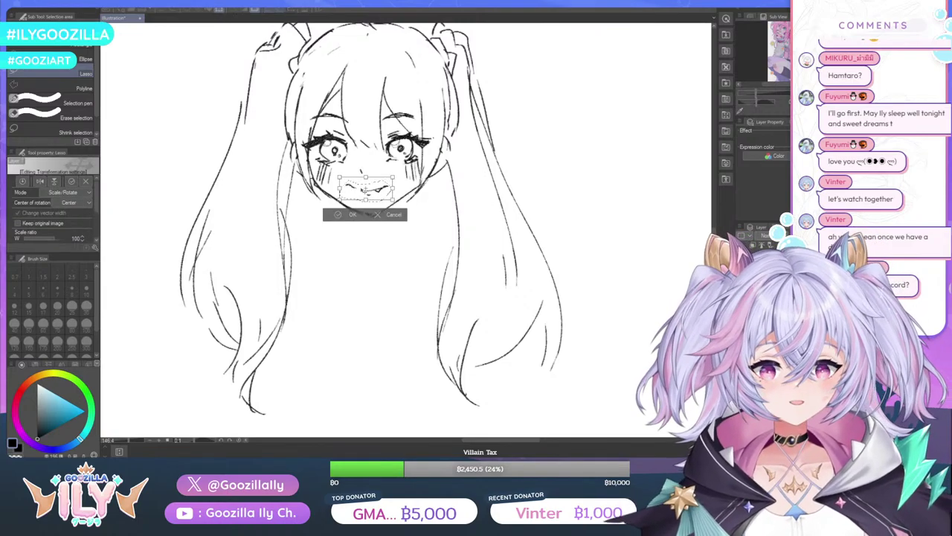
pyautogui.click(355, 214)
pyautogui.hotkey('ctrl', 'd')
pyautogui.scroll(-5, 379, 238)
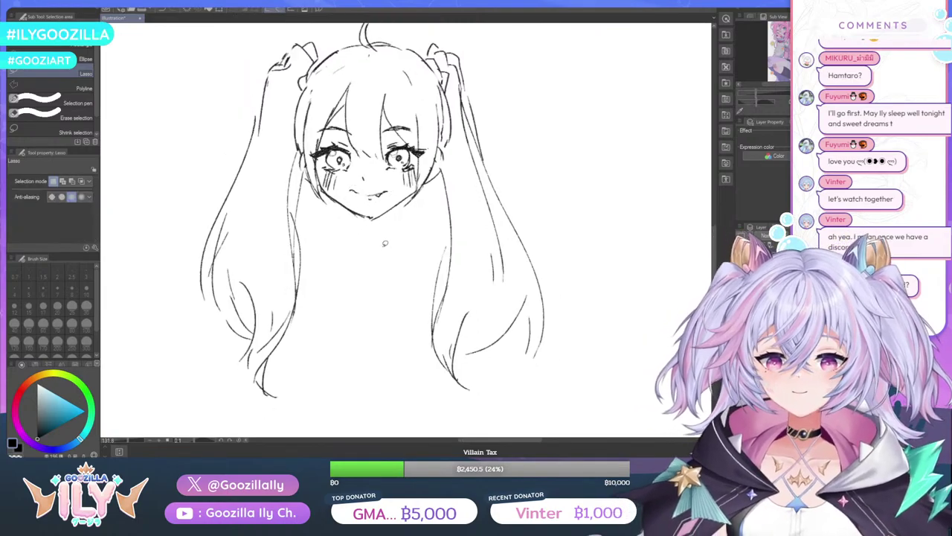
pyautogui.scroll(-2, 410, 231)
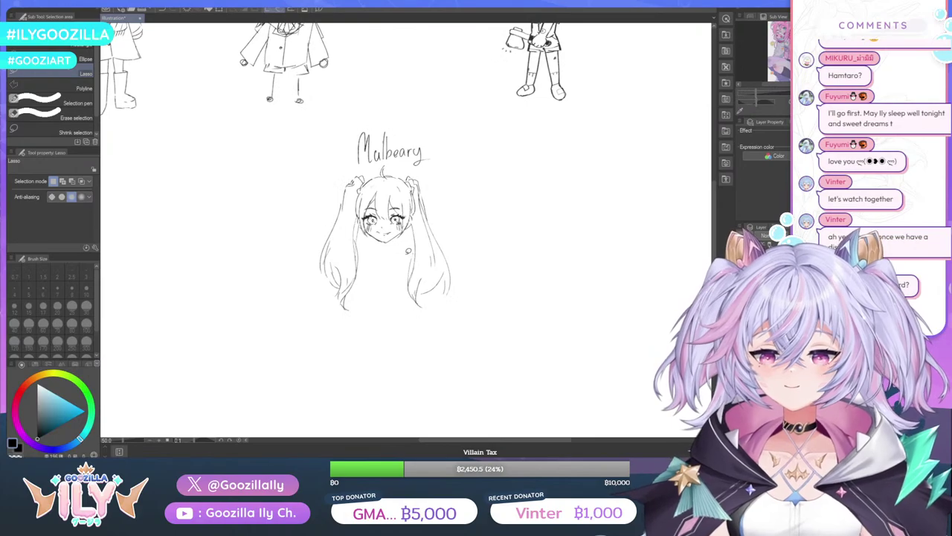
# Draw the neck line under the chin, a collar at its base, and a small bow
pyautogui.scroll(2, 413, 238)
pyautogui.scroll(-1, 416, 233)
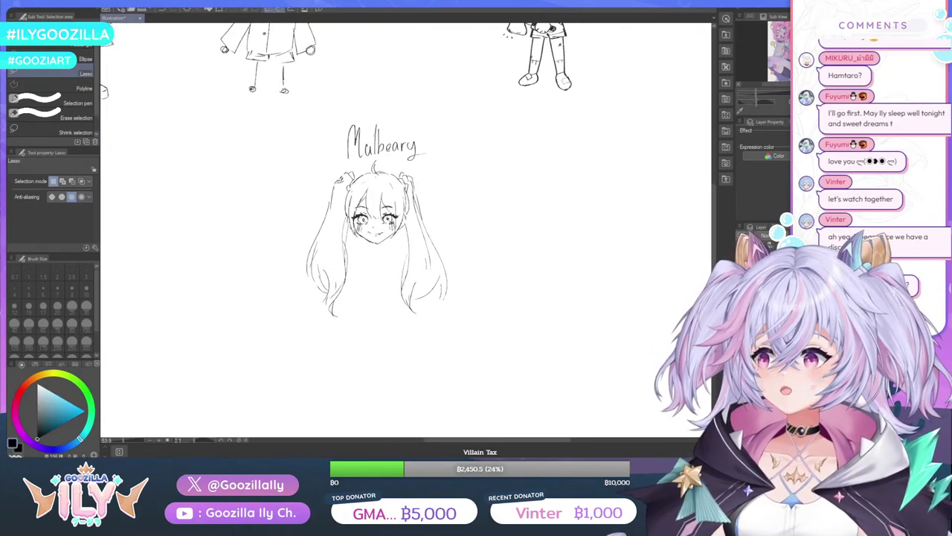
pyautogui.press('p')
pyautogui.scroll(1, 402, 237)
pyautogui.scroll(3, 399, 219)
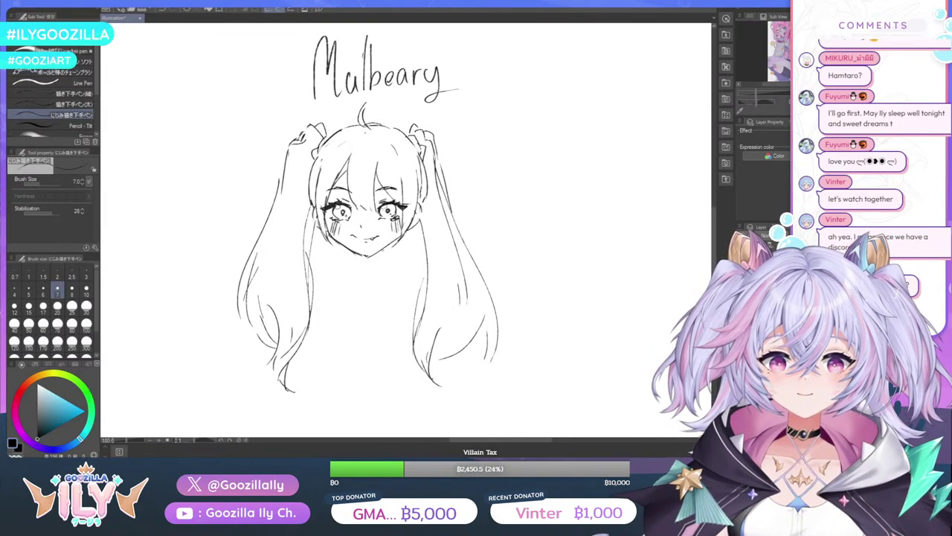
pyautogui.moveTo(382, 252)
pyautogui.mouseDown()
pyautogui.moveTo(380, 268)
pyautogui.moveTo(352, 261)
pyautogui.moveTo(354, 274)
pyautogui.moveTo(378, 269)
pyautogui.mouseUp()
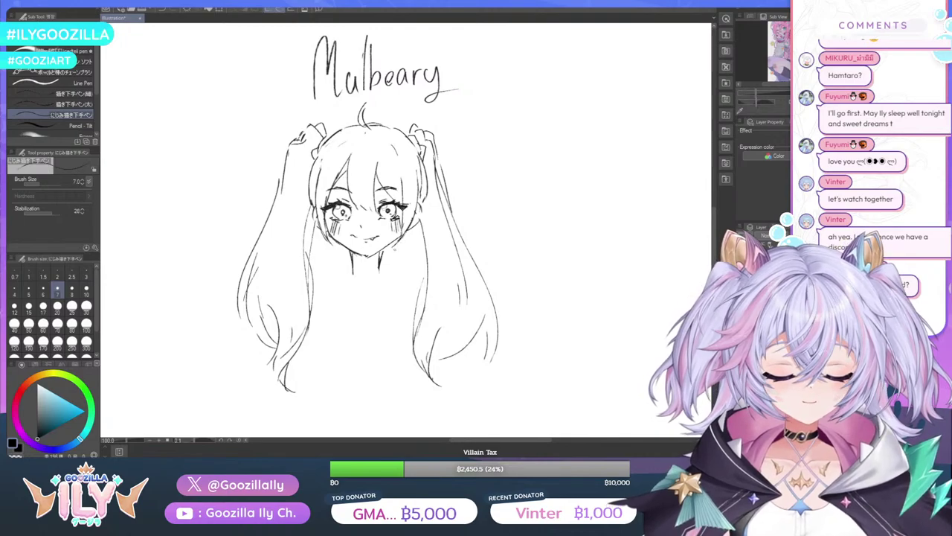
pyautogui.moveTo(380, 258)
pyautogui.mouseDown()
pyautogui.moveTo(352, 266)
pyautogui.moveTo(387, 277)
pyautogui.moveTo(363, 261)
pyautogui.moveTo(358, 284)
pyautogui.mouseUp()
pyautogui.moveTo(358, 284); pyautogui.dragTo(369, 273)
# Draw round buns on the left and right pigtails, building up their outlines
pyautogui.moveTo(331, 128)
pyautogui.mouseDown()
pyautogui.moveTo(311, 136)
pyautogui.moveTo(303, 167)
pyautogui.moveTo(325, 126)
pyautogui.moveTo(300, 159)
pyautogui.mouseUp()
pyautogui.moveTo(311, 154); pyautogui.dragTo(302, 168)
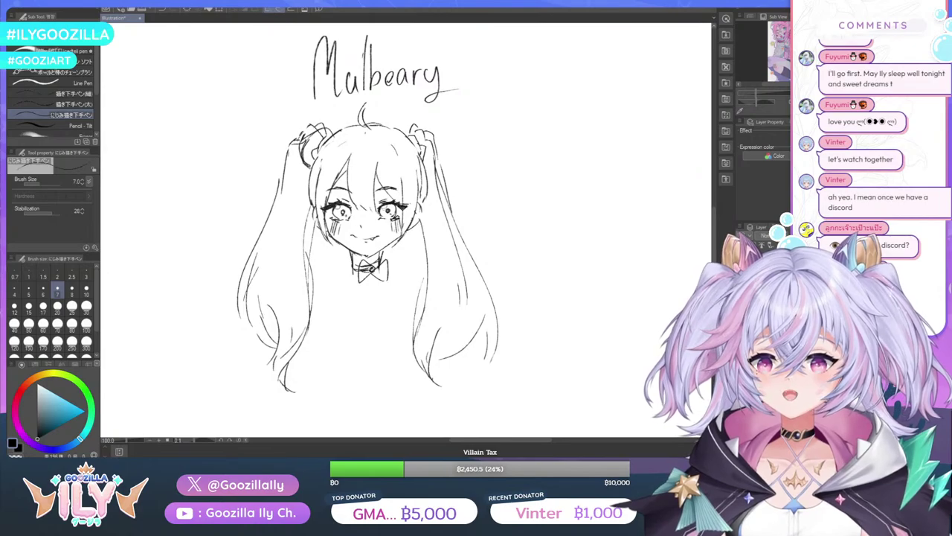
pyautogui.moveTo(324, 136); pyautogui.dragTo(308, 157)
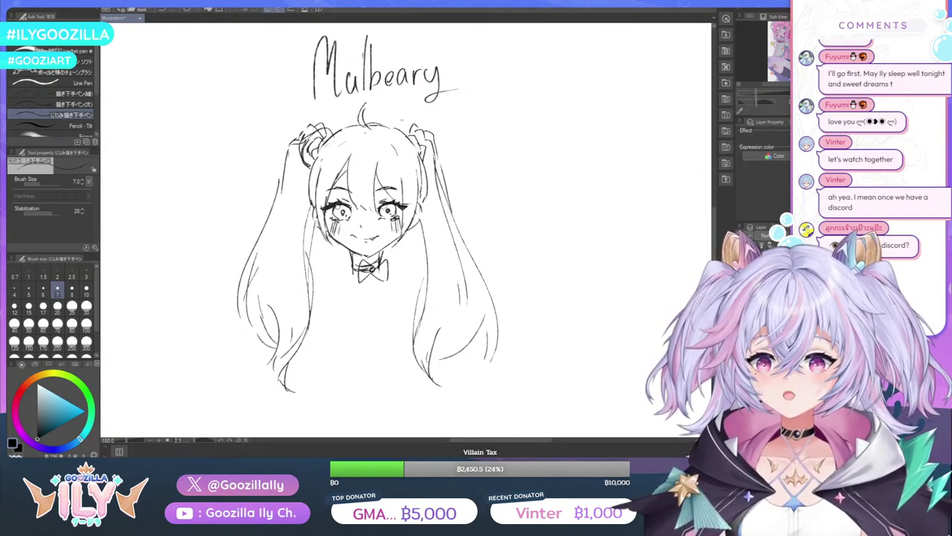
pyautogui.moveTo(400, 129)
pyautogui.mouseDown()
pyautogui.moveTo(420, 119)
pyautogui.moveTo(427, 158)
pyautogui.mouseUp()
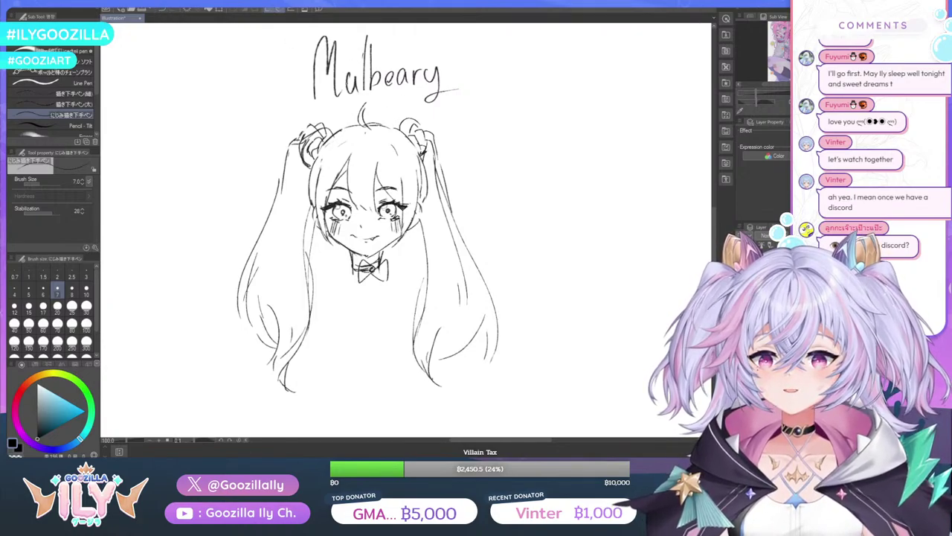
pyautogui.moveTo(397, 123)
pyautogui.mouseDown()
pyautogui.moveTo(423, 117)
pyautogui.moveTo(431, 154)
pyautogui.mouseUp()
pyautogui.moveTo(425, 124)
pyautogui.mouseDown()
pyautogui.moveTo(435, 150)
pyautogui.moveTo(428, 141)
pyautogui.mouseUp()
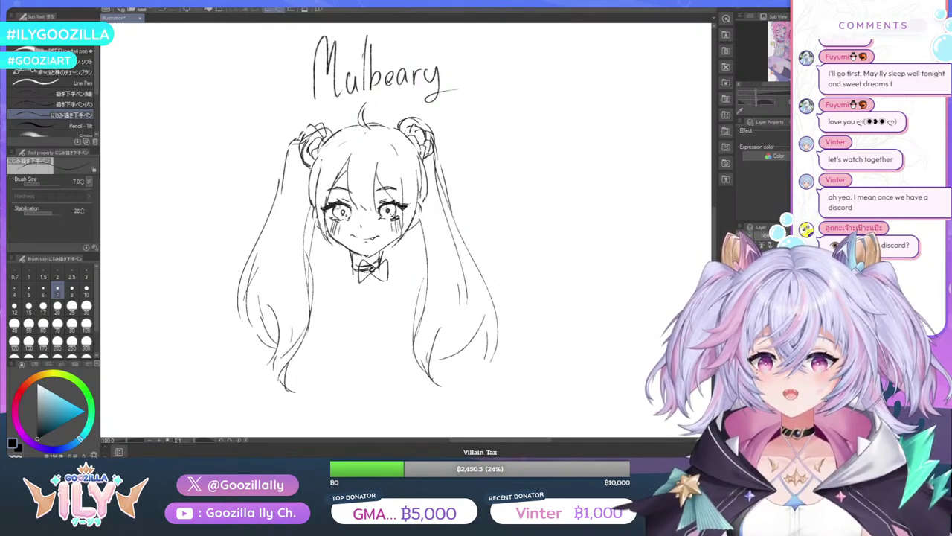
# Erase stray lines inside both buns and redraw their inner curves
pyautogui.press('e')
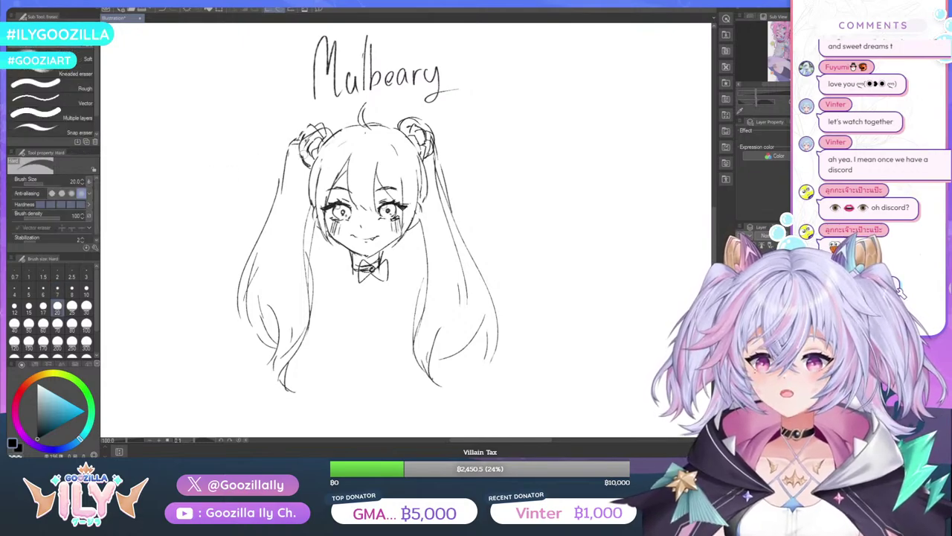
pyautogui.moveTo(305, 154)
pyautogui.mouseDown()
pyautogui.moveTo(322, 132)
pyautogui.moveTo(306, 155)
pyautogui.moveTo(321, 136)
pyautogui.moveTo(315, 147)
pyautogui.mouseUp()
pyautogui.moveTo(411, 128)
pyautogui.mouseDown()
pyautogui.moveTo(424, 153)
pyautogui.moveTo(419, 130)
pyautogui.mouseUp()
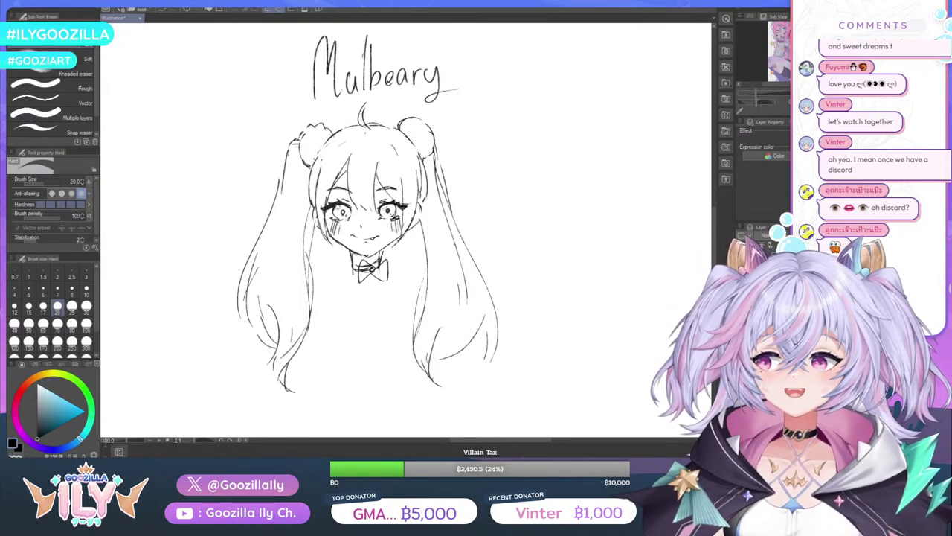
pyautogui.press('p')
pyautogui.moveTo(332, 127)
pyautogui.mouseDown()
pyautogui.moveTo(308, 128)
pyautogui.moveTo(310, 147)
pyautogui.mouseUp()
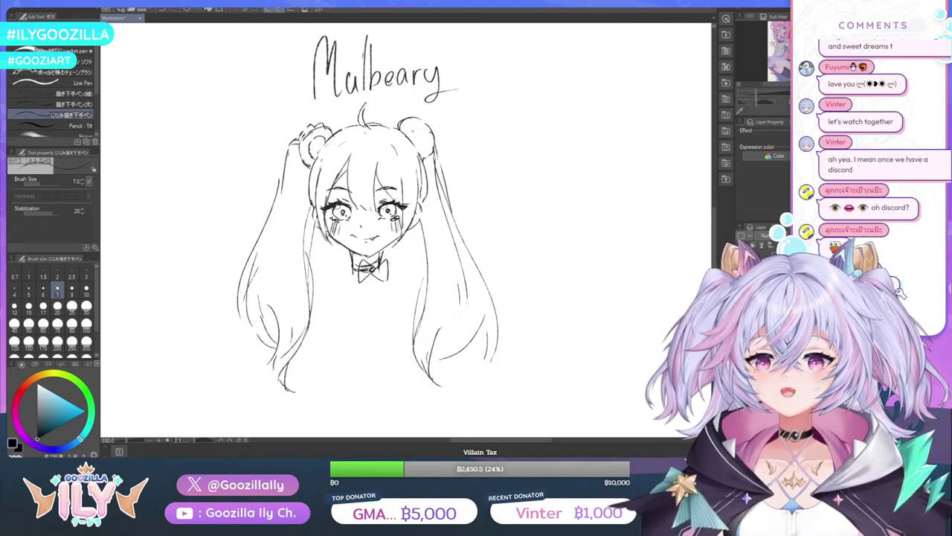
pyautogui.moveTo(408, 130)
pyautogui.mouseDown()
pyautogui.moveTo(424, 130)
pyautogui.moveTo(420, 148)
pyautogui.mouseUp()
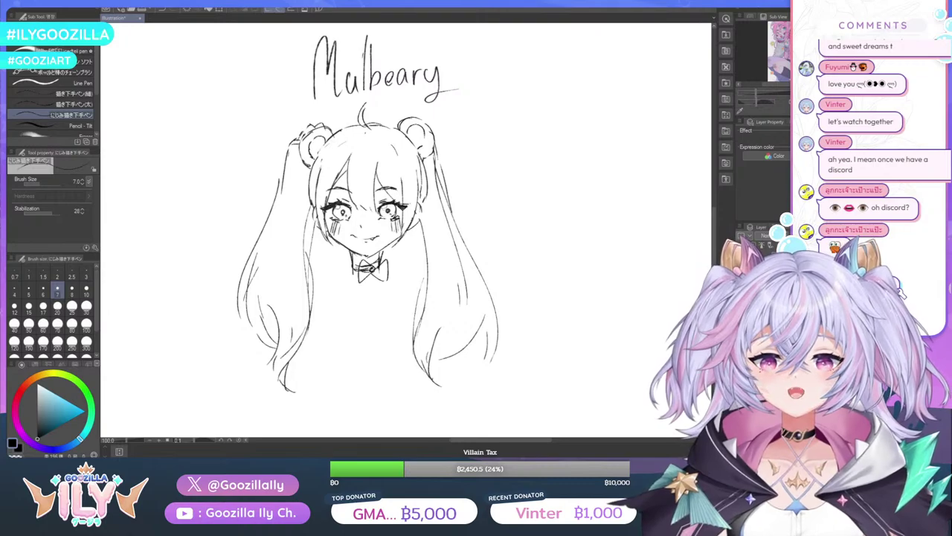
# Add a stroke at the left of the neck and lighten the dark hatching on the bow's knot
pyautogui.moveTo(353, 251); pyautogui.dragTo(355, 260)
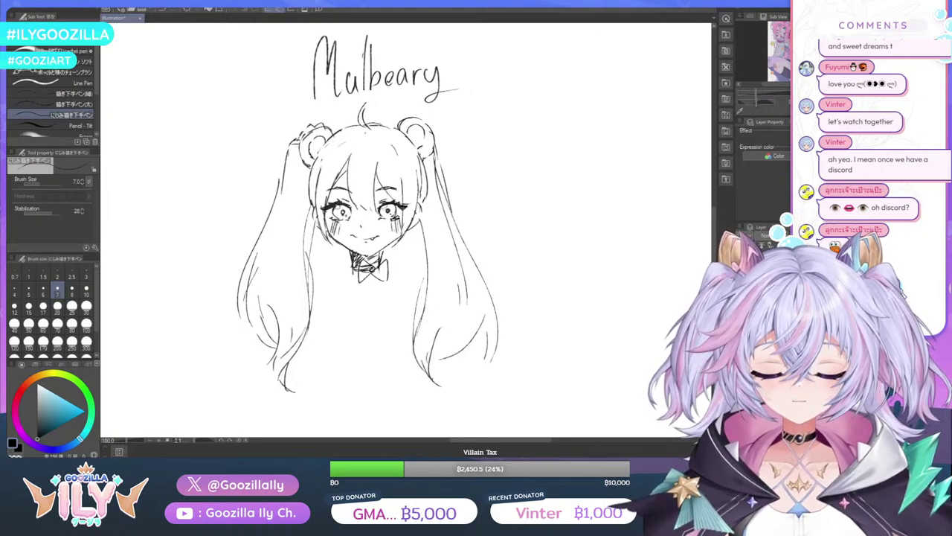
pyautogui.press('e')
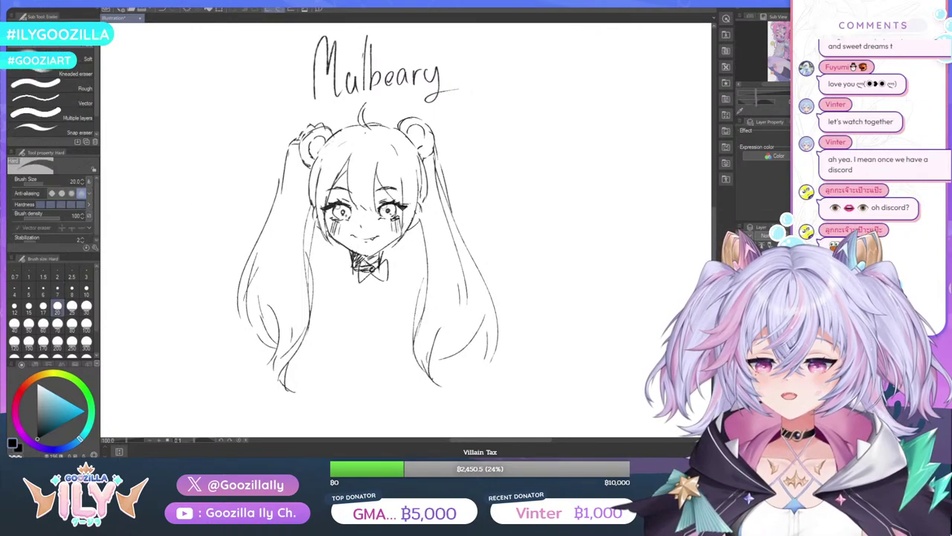
pyautogui.moveTo(364, 265); pyautogui.dragTo(368, 268)
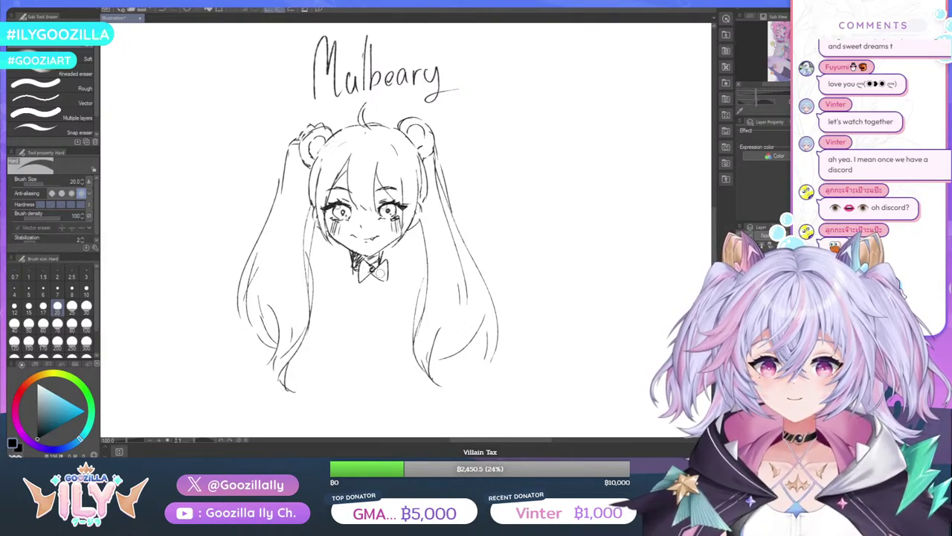
pyautogui.press('p')
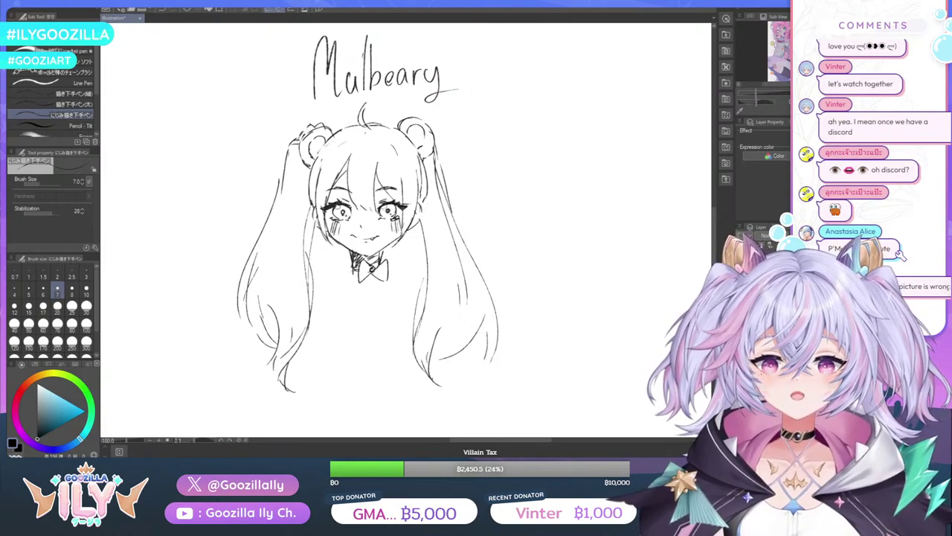
# Sketch the shoulders, torso sides and a V-shaped collar around the neck bow
pyautogui.moveTo(347, 276); pyautogui.dragTo(352, 271)
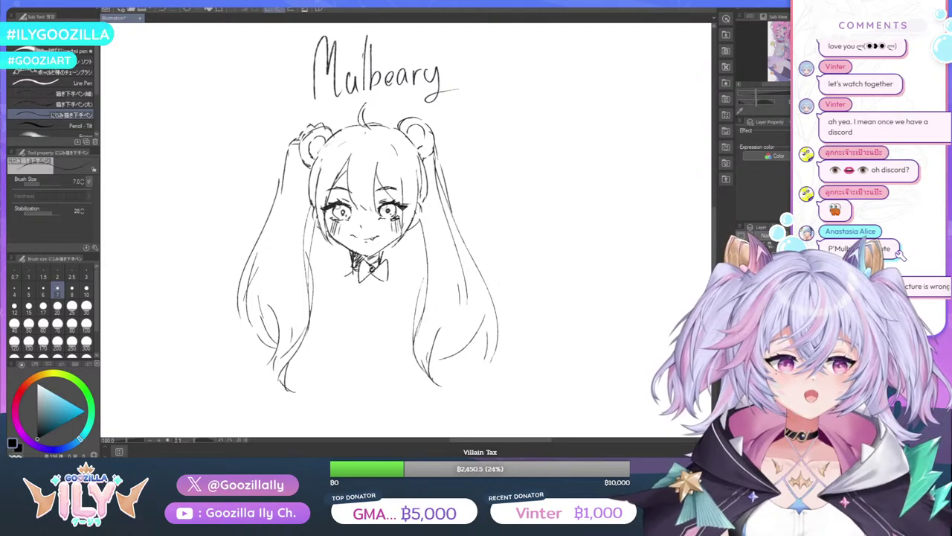
pyautogui.moveTo(349, 272); pyautogui.dragTo(325, 284)
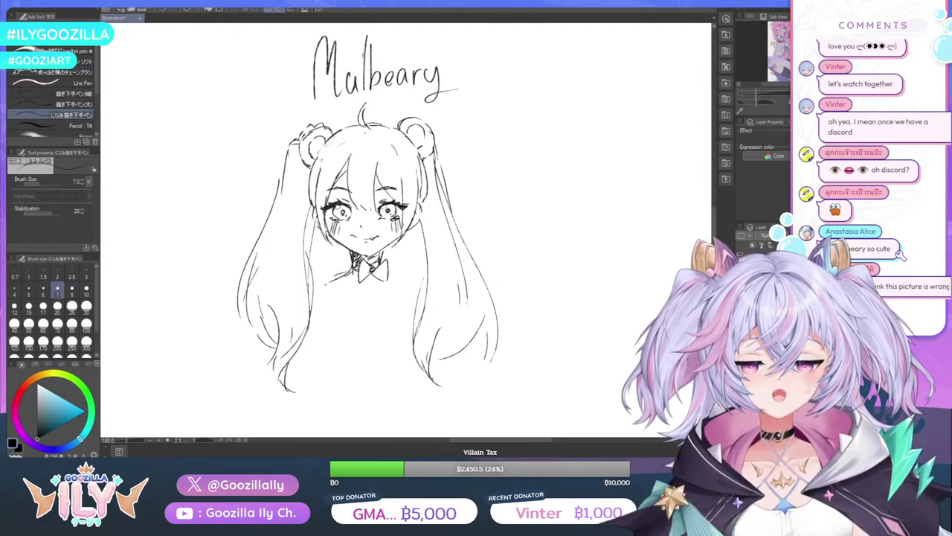
pyautogui.moveTo(390, 277); pyautogui.dragTo(407, 286)
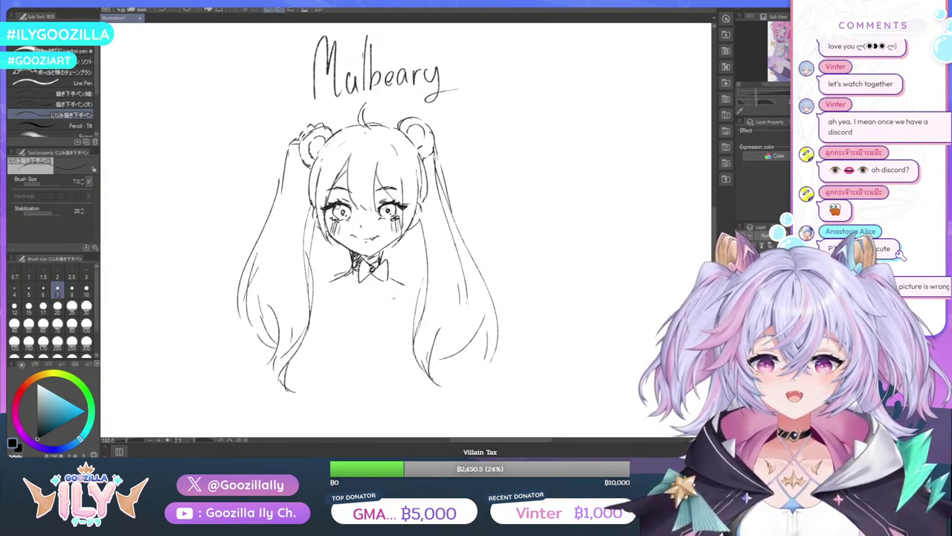
pyautogui.moveTo(405, 289); pyautogui.dragTo(381, 325)
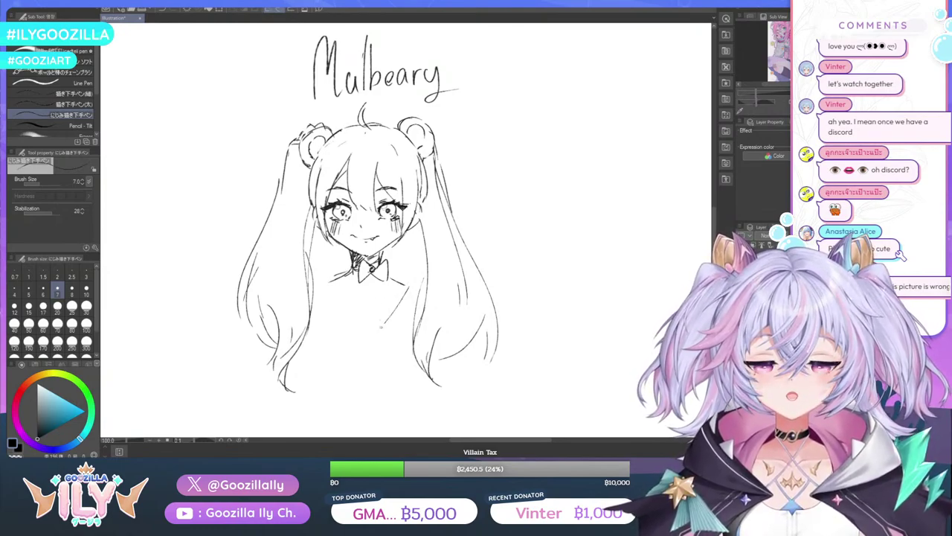
pyautogui.moveTo(326, 287); pyautogui.dragTo(354, 332)
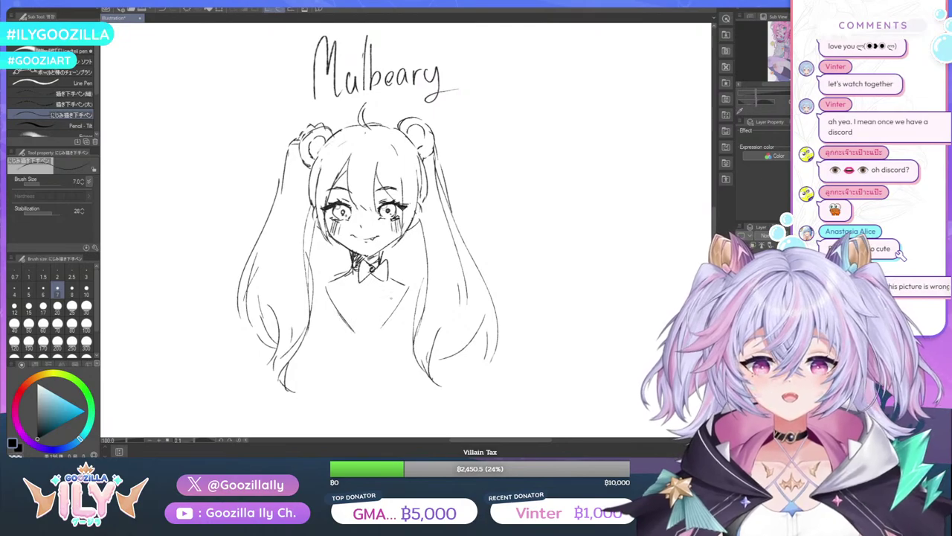
pyautogui.moveTo(397, 279); pyautogui.dragTo(390, 295)
pyautogui.moveTo(381, 319); pyautogui.dragTo(370, 343)
pyautogui.moveTo(336, 283)
pyautogui.mouseDown()
pyautogui.moveTo(372, 347)
pyautogui.moveTo(363, 370)
pyautogui.mouseUp()
pyautogui.moveTo(357, 334); pyautogui.dragTo(364, 357)
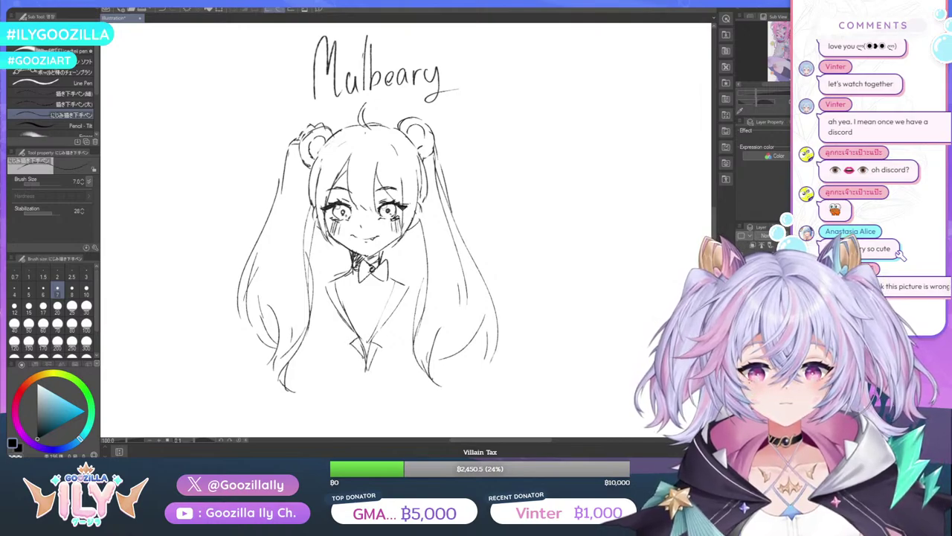
pyautogui.moveTo(409, 282); pyautogui.dragTo(418, 287)
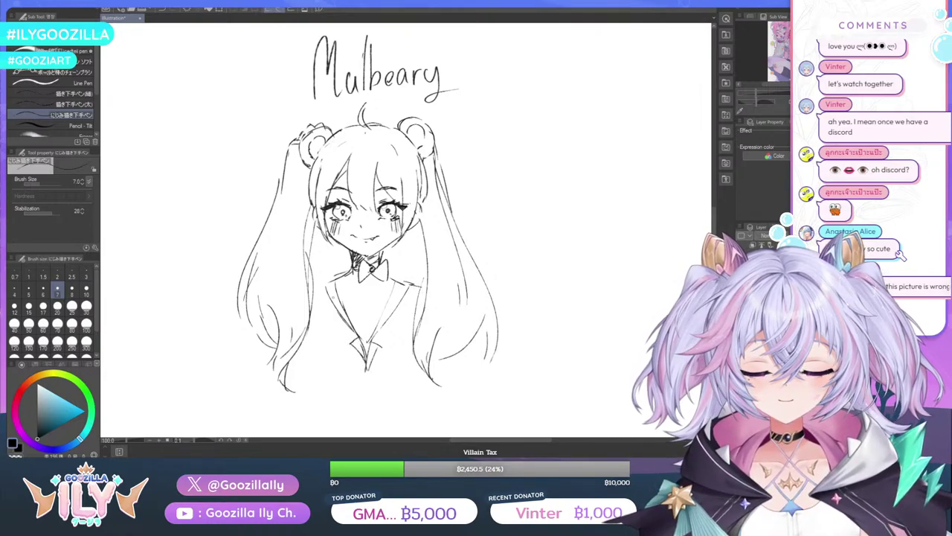
pyautogui.moveTo(327, 285); pyautogui.dragTo(314, 287)
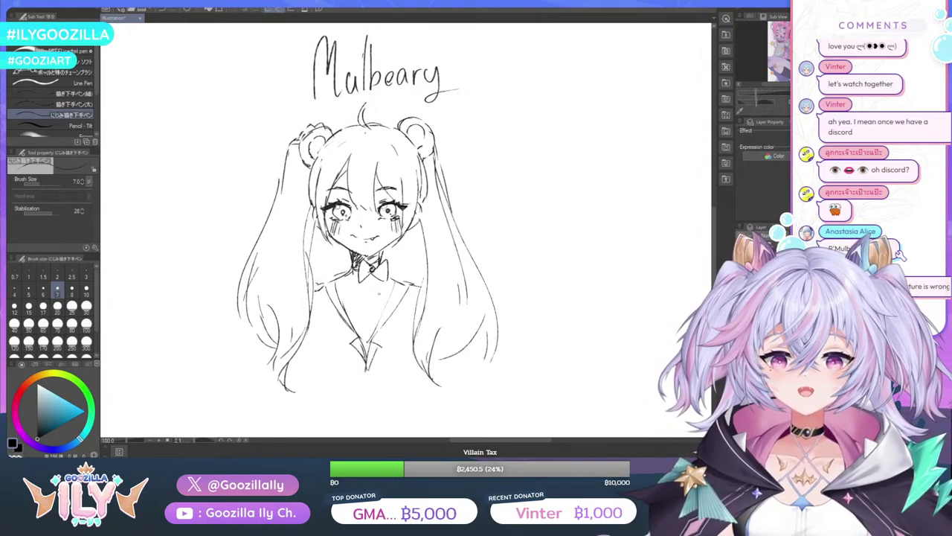
# Add a chest curve and replace a failed bow with a tie below the neckline
pyautogui.moveTo(390, 297)
pyautogui.mouseDown()
pyautogui.moveTo(341, 309)
pyautogui.moveTo(367, 349)
pyautogui.moveTo(394, 356)
pyautogui.moveTo(363, 368)
pyautogui.mouseUp()
pyautogui.moveTo(357, 335)
pyautogui.mouseDown()
pyautogui.moveTo(329, 368)
pyautogui.moveTo(361, 351)
pyautogui.moveTo(353, 347)
pyautogui.mouseUp()
pyautogui.moveTo(367, 345); pyautogui.dragTo(379, 345)
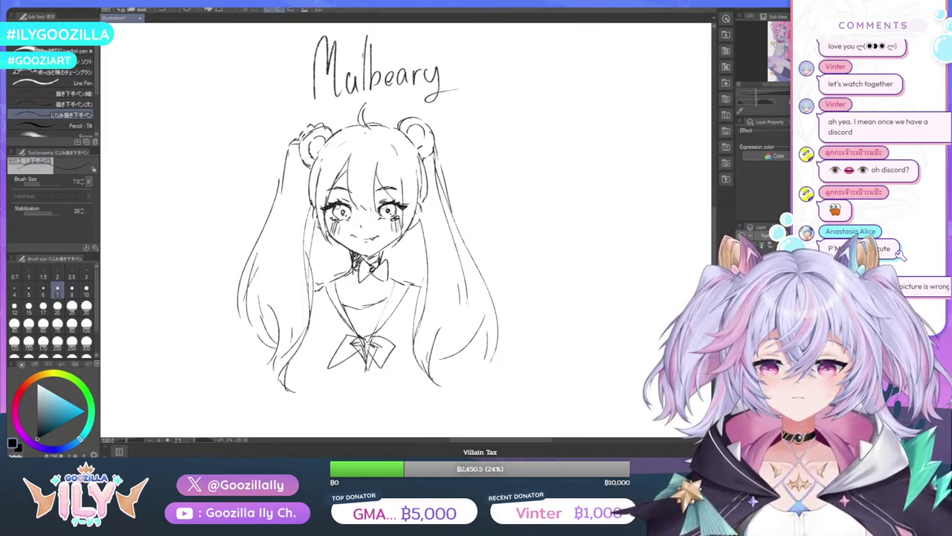
pyautogui.click(161, 9)
pyautogui.click(162, 9)
pyautogui.click(163, 9)
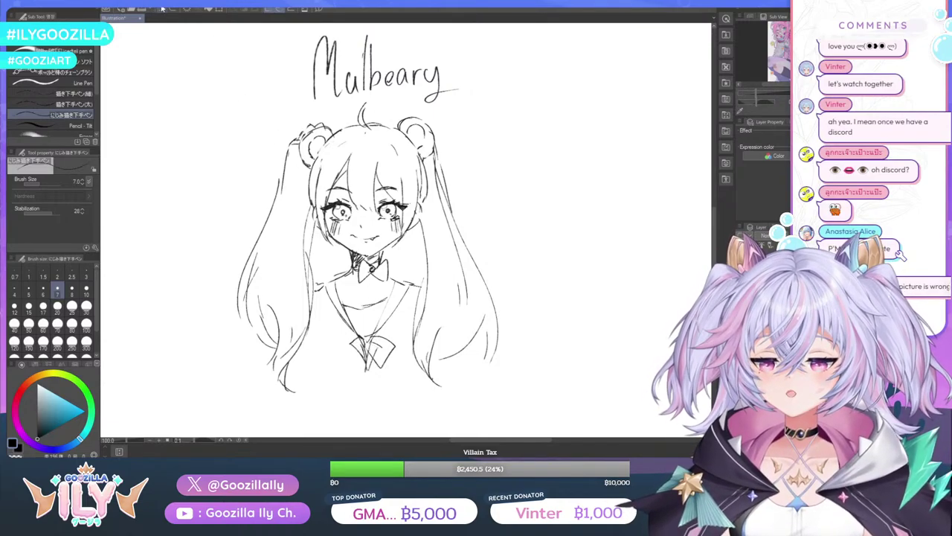
pyautogui.click(162, 9)
pyautogui.moveTo(376, 344)
pyautogui.mouseDown()
pyautogui.moveTo(361, 369)
pyautogui.moveTo(364, 348)
pyautogui.moveTo(364, 388)
pyautogui.mouseUp()
pyautogui.moveTo(376, 356); pyautogui.dragTo(361, 384)
# Draw the collar's long curve left of the tie, mark the torso bottom, and refine the chest collar lines
pyautogui.moveTo(324, 319)
pyautogui.mouseDown()
pyautogui.moveTo(308, 352)
pyautogui.moveTo(317, 374)
pyautogui.moveTo(389, 384)
pyautogui.mouseUp()
pyautogui.moveTo(404, 365); pyautogui.dragTo(397, 373)
pyautogui.moveTo(363, 287)
pyautogui.mouseDown()
pyautogui.moveTo(353, 295)
pyautogui.moveTo(387, 286)
pyautogui.moveTo(352, 278)
pyautogui.moveTo(309, 302)
pyautogui.mouseUp()
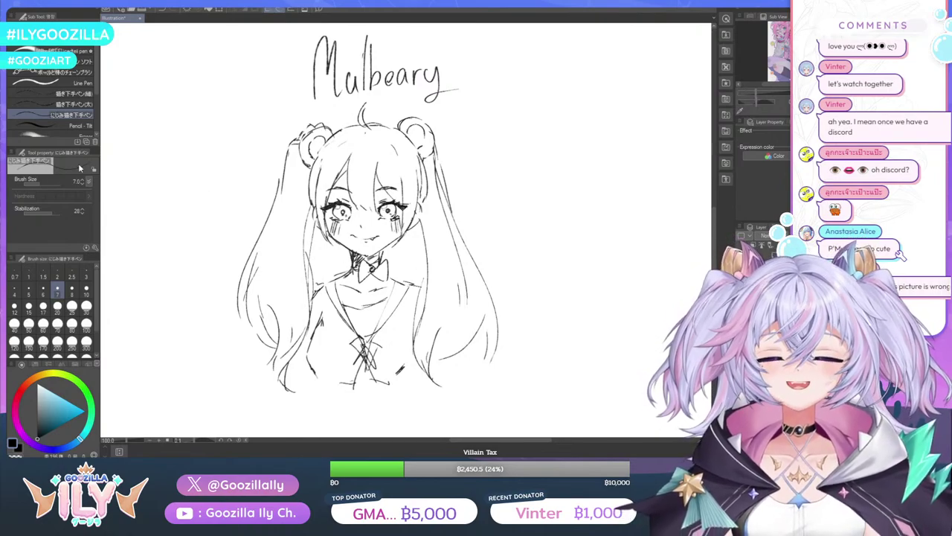
pyautogui.press('e')
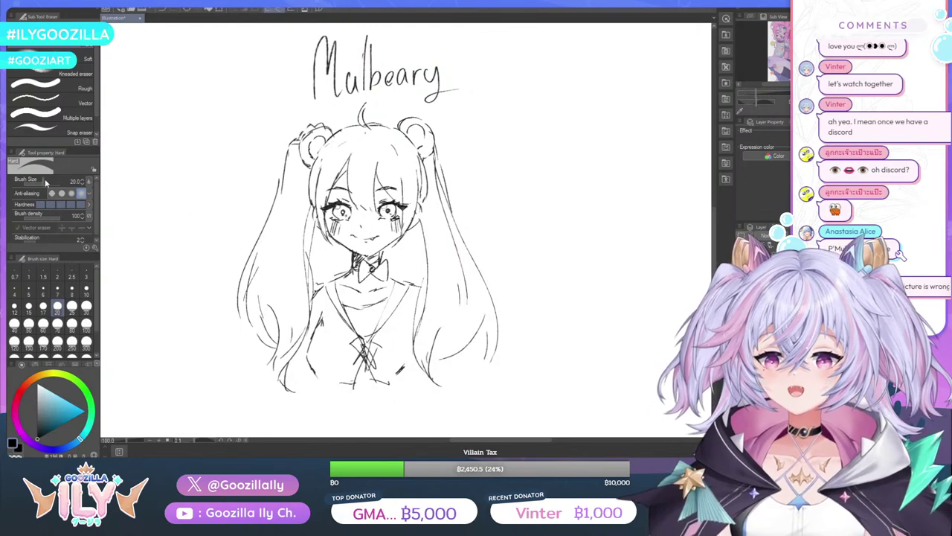
pyautogui.press('p')
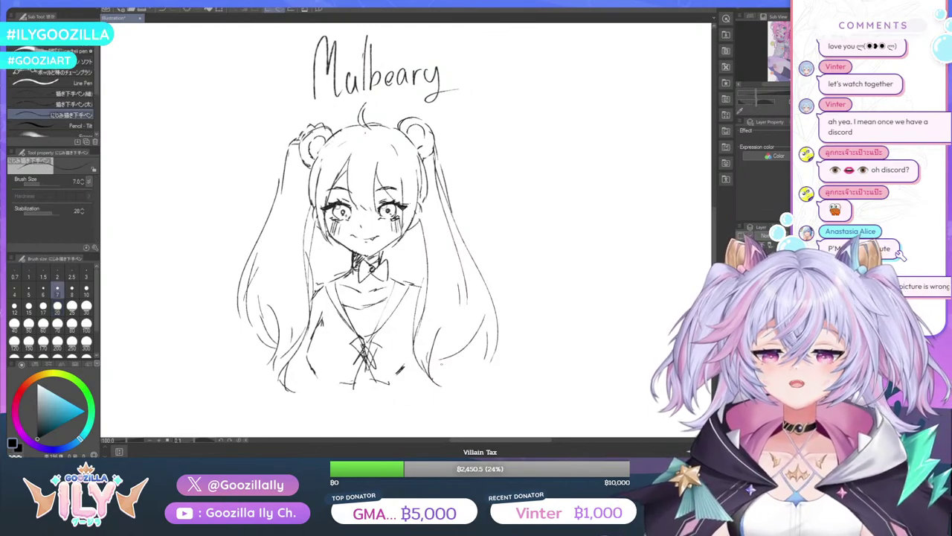
# Add strokes at the lower right hair end and draw a round smiley-face badge on the chest
pyautogui.moveTo(444, 360)
pyautogui.mouseDown()
pyautogui.moveTo(444, 378)
pyautogui.moveTo(409, 378)
pyautogui.mouseUp()
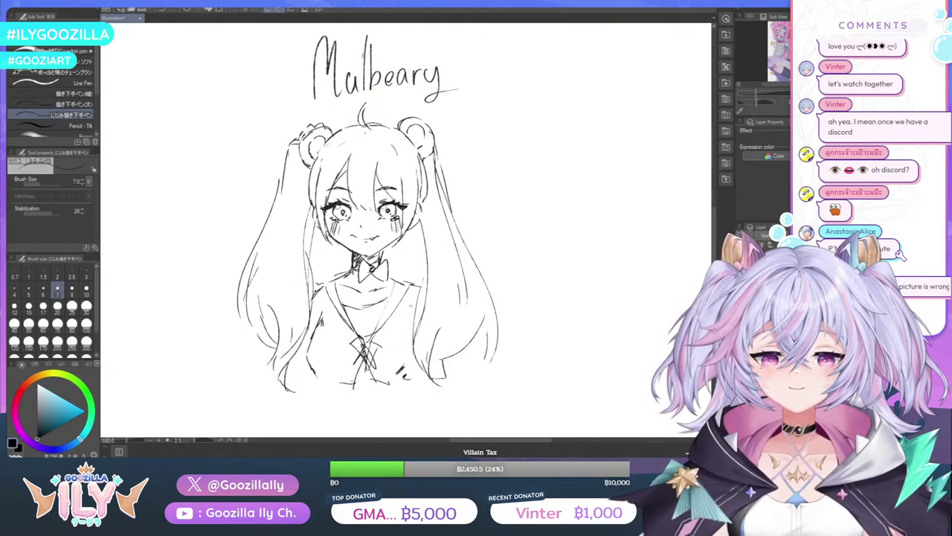
pyautogui.moveTo(409, 323)
pyautogui.mouseDown()
pyautogui.moveTo(394, 320)
pyautogui.moveTo(409, 333)
pyautogui.moveTo(394, 330)
pyautogui.mouseUp()
pyautogui.moveTo(401, 326); pyautogui.dragTo(401, 329)
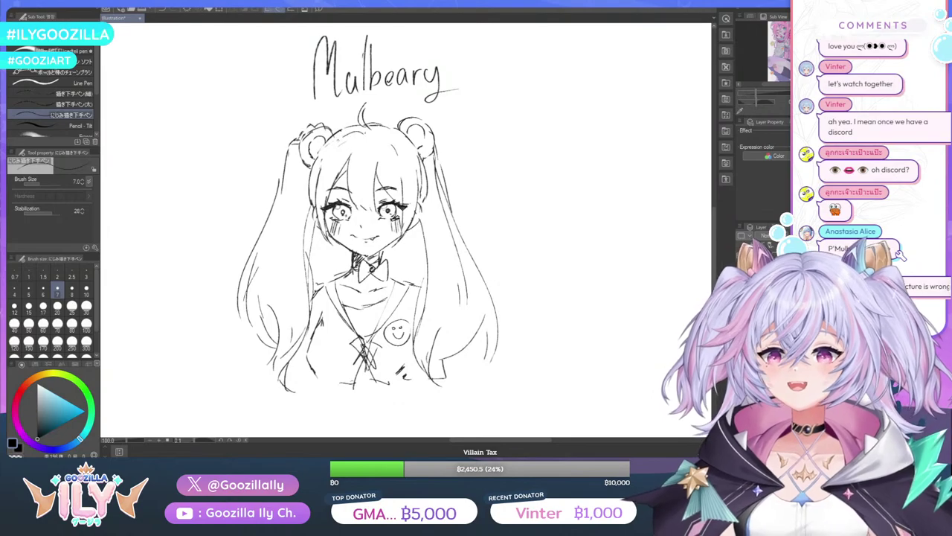
pyautogui.scroll(-3, 355, 227)
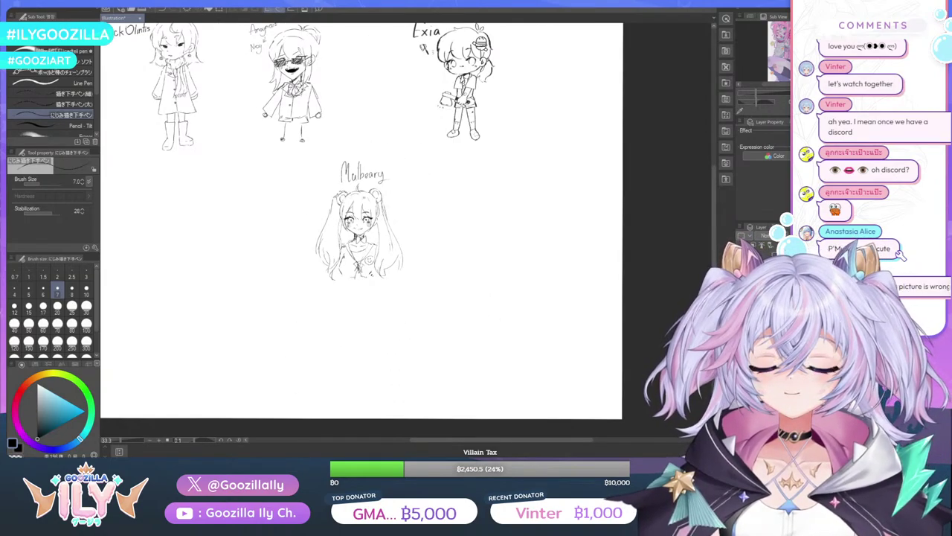
pyautogui.scroll(-2, 359, 214)
pyautogui.scroll(4, 364, 216)
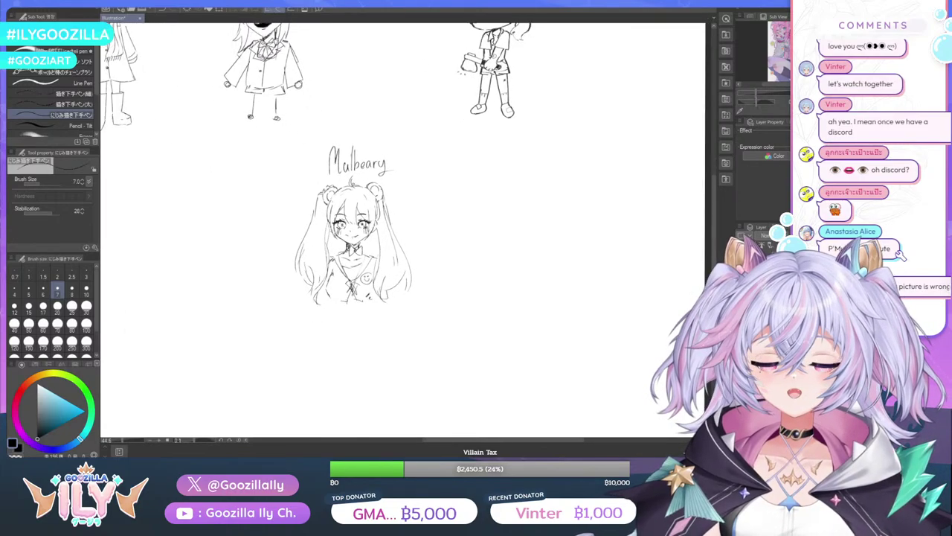
pyautogui.scroll(-1, 357, 224)
pyautogui.scroll(1, 357, 223)
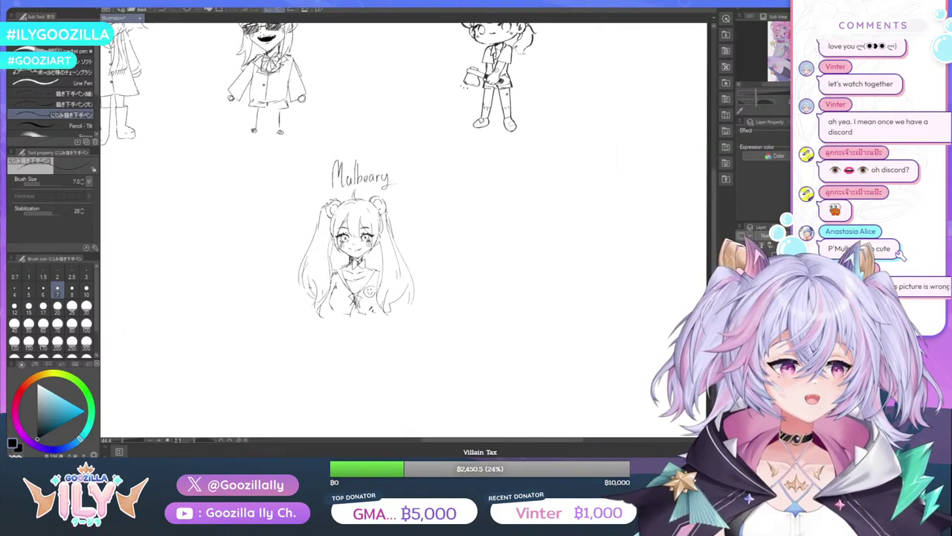
pyautogui.scroll(-3, 357, 223)
pyautogui.scroll(4, 357, 223)
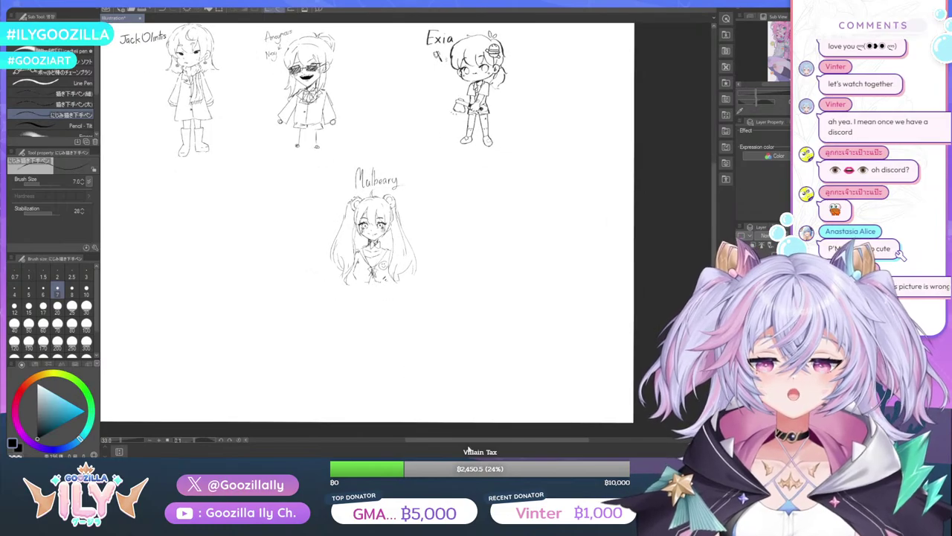
pyautogui.moveTo(464, 439); pyautogui.dragTo(436, 442)
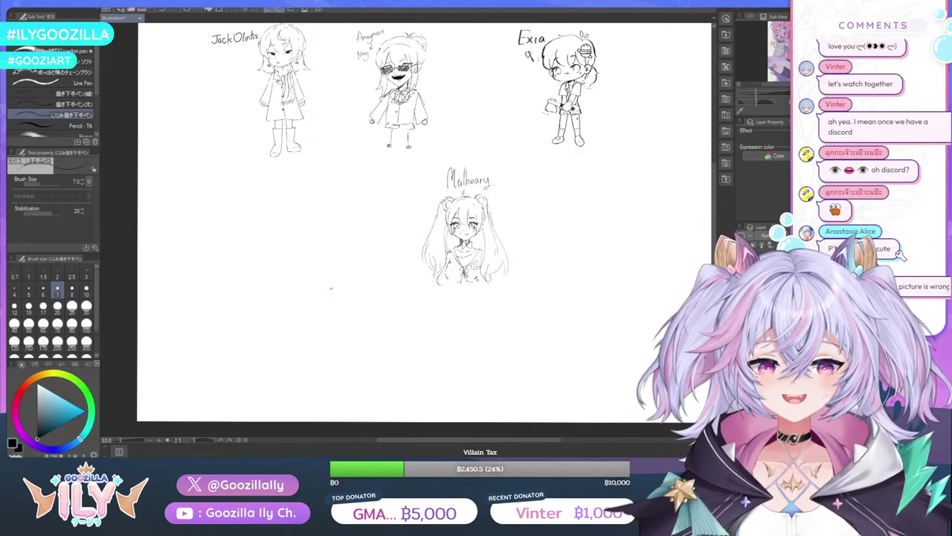
pyautogui.scroll(-1, 331, 289)
pyautogui.scroll(4, 297, 269)
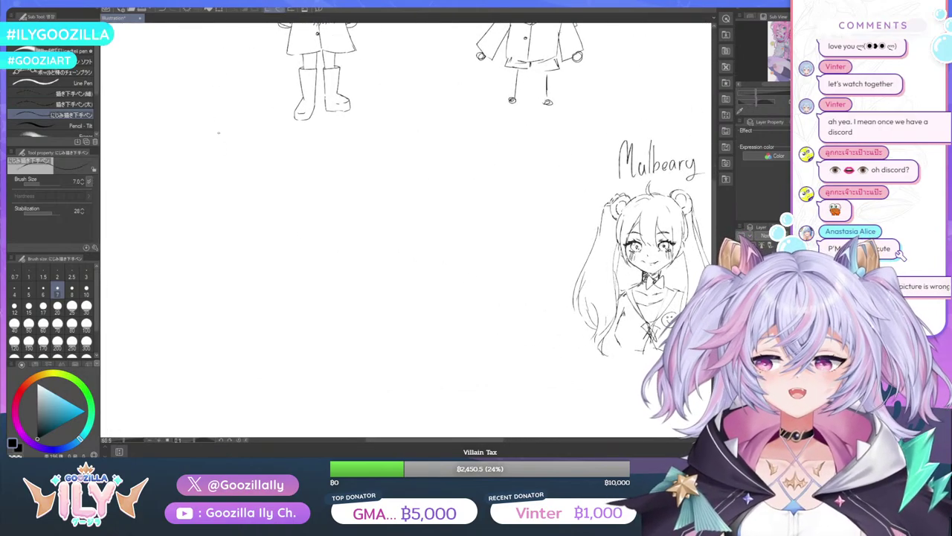
pyautogui.scroll(3, 208, 132)
# Hand-letter 'Vinter' in two pen strokes in the blank area left of Mulbeary
pyautogui.moveTo(194, 163)
pyautogui.mouseDown()
pyautogui.moveTo(196, 174)
pyautogui.moveTo(210, 165)
pyautogui.moveTo(213, 199)
pyautogui.moveTo(219, 186)
pyautogui.moveTo(229, 202)
pyautogui.mouseUp()
pyautogui.moveTo(231, 161)
pyautogui.mouseDown()
pyautogui.moveTo(234, 202)
pyautogui.moveTo(241, 186)
pyautogui.moveTo(243, 201)
pyautogui.moveTo(255, 186)
pyautogui.mouseUp()
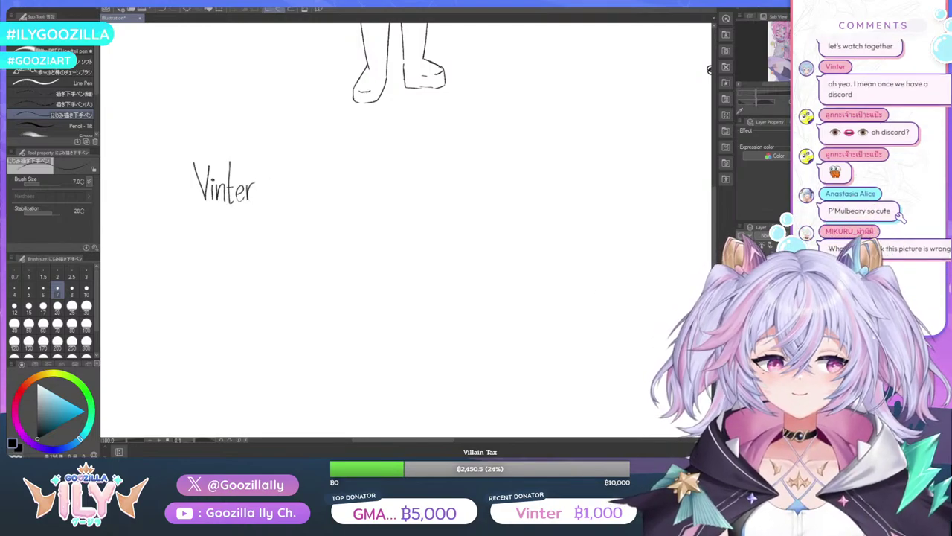
pyautogui.scroll(-5, 342, 239)
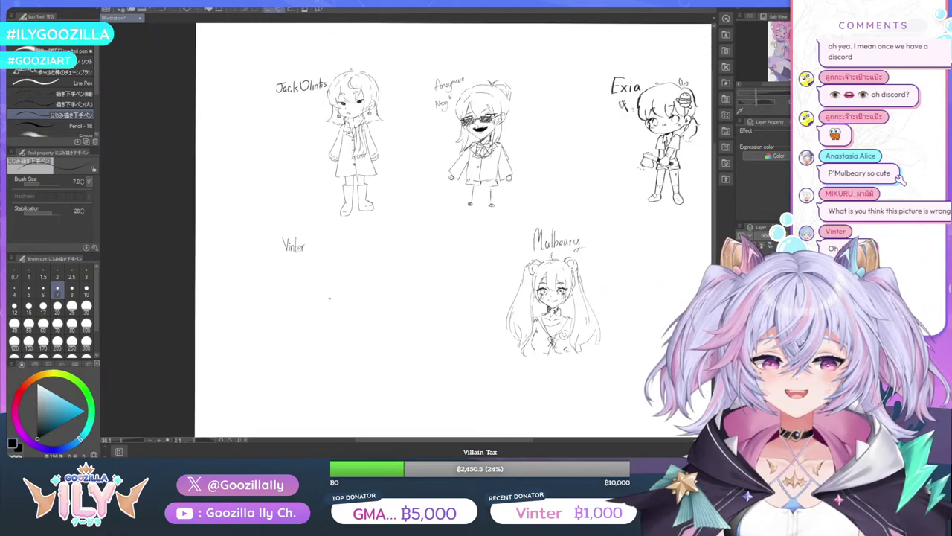
pyautogui.scroll(2, 327, 332)
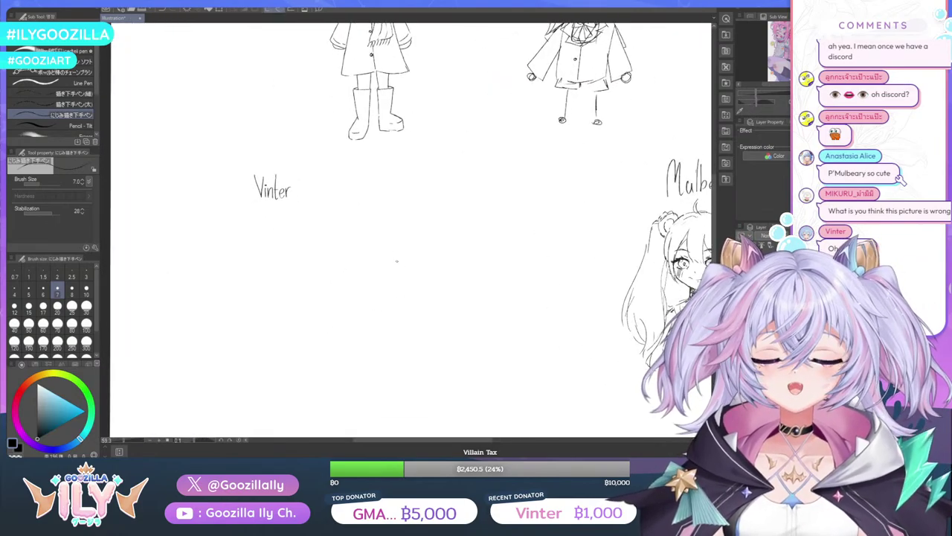
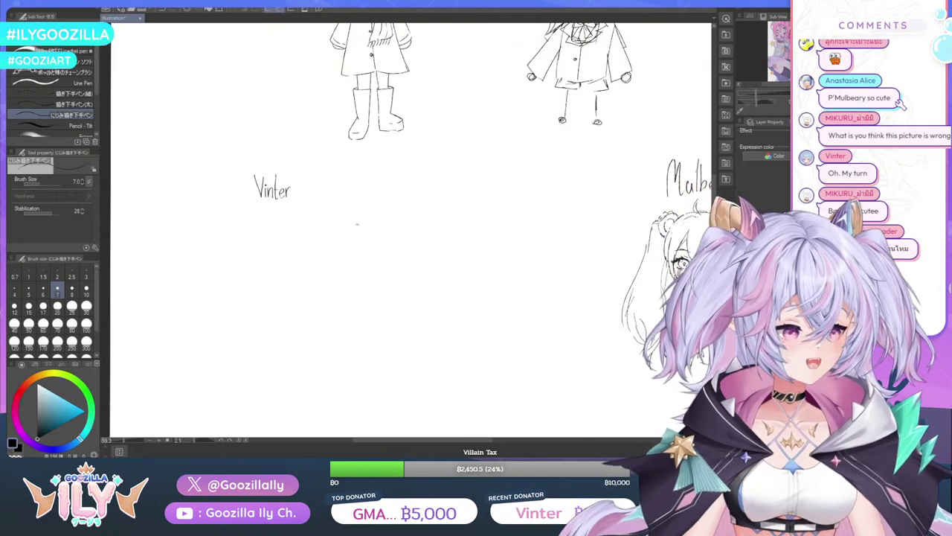
# Draw round glasses rims around both of Mulbeary's eyes, joined by a bridge
pyautogui.moveTo(533, 222); pyautogui.dragTo(458, 233)
pyautogui.scroll(5, 619, 245)
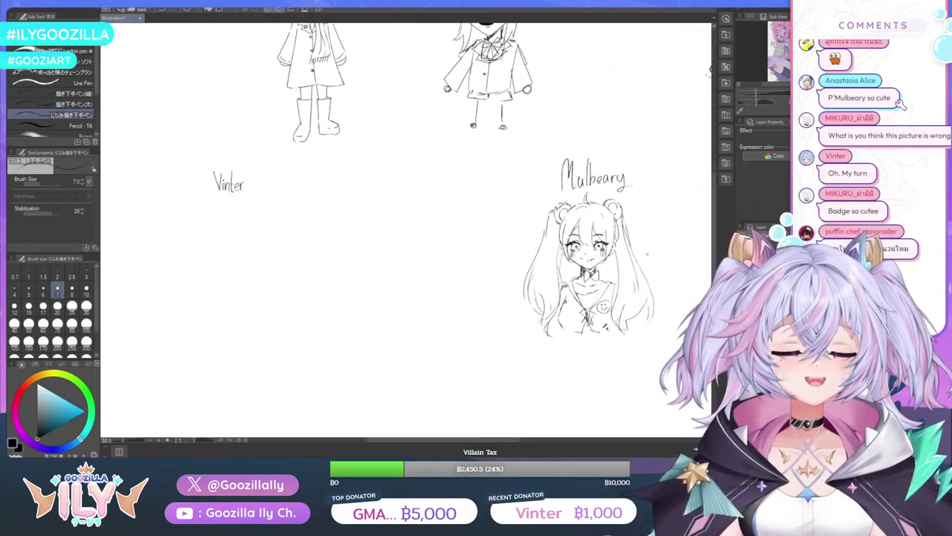
pyautogui.moveTo(539, 214)
pyautogui.mouseDown()
pyautogui.moveTo(531, 206)
pyautogui.moveTo(520, 257)
pyautogui.mouseUp()
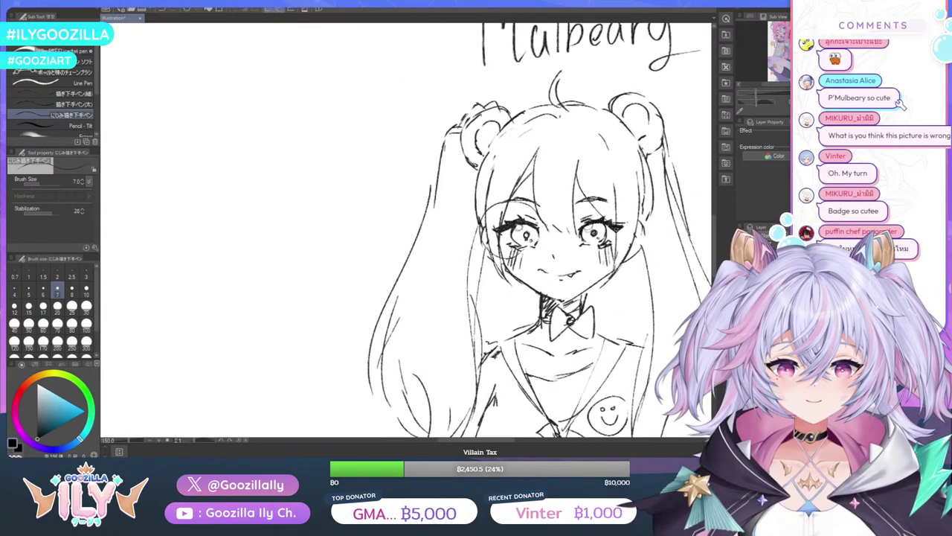
pyautogui.moveTo(546, 226)
pyautogui.mouseDown()
pyautogui.moveTo(513, 258)
pyautogui.moveTo(564, 234)
pyautogui.mouseUp()
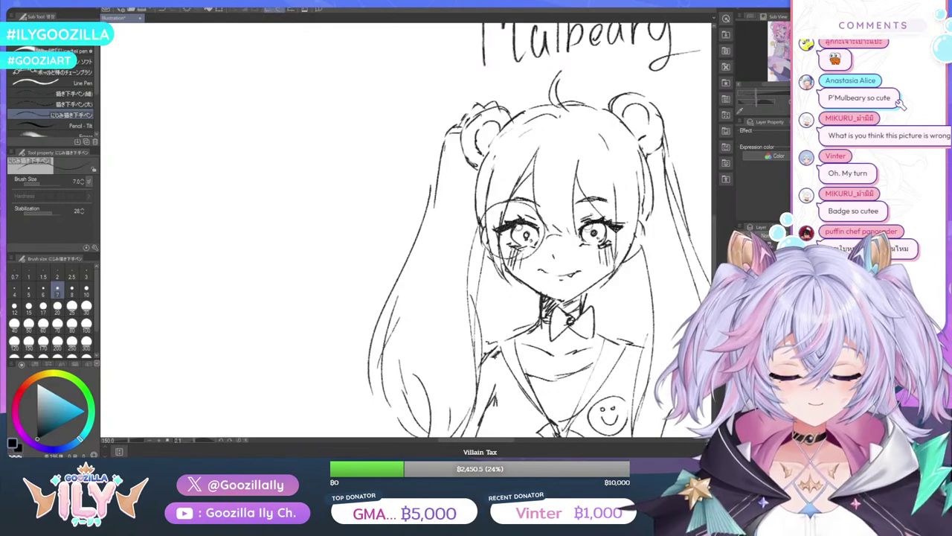
pyautogui.moveTo(607, 203); pyautogui.dragTo(580, 259)
pyautogui.moveTo(608, 202); pyautogui.dragTo(592, 259)
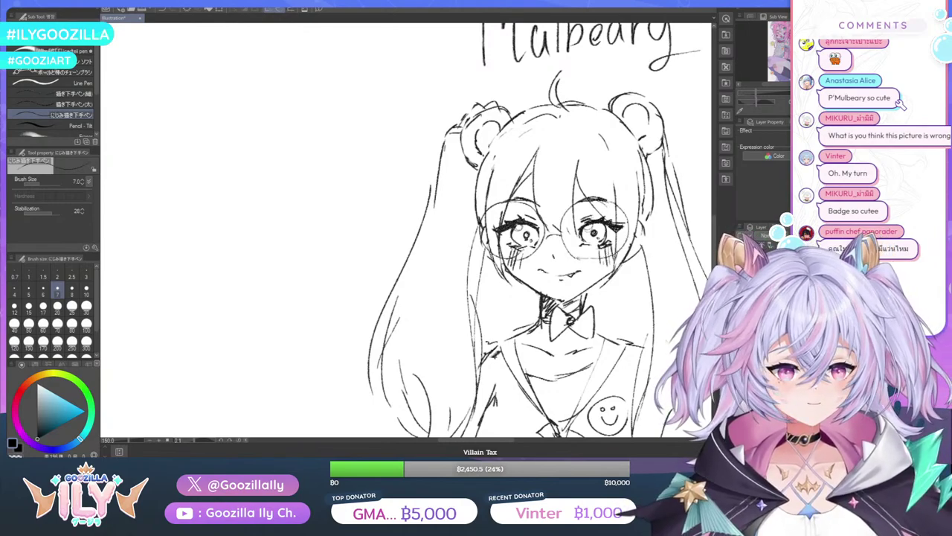
# Add small strokes inside the left lens and a glint in the right lens
pyautogui.scroll(-2, 494, 224)
pyautogui.moveTo(497, 212); pyautogui.dragTo(492, 221)
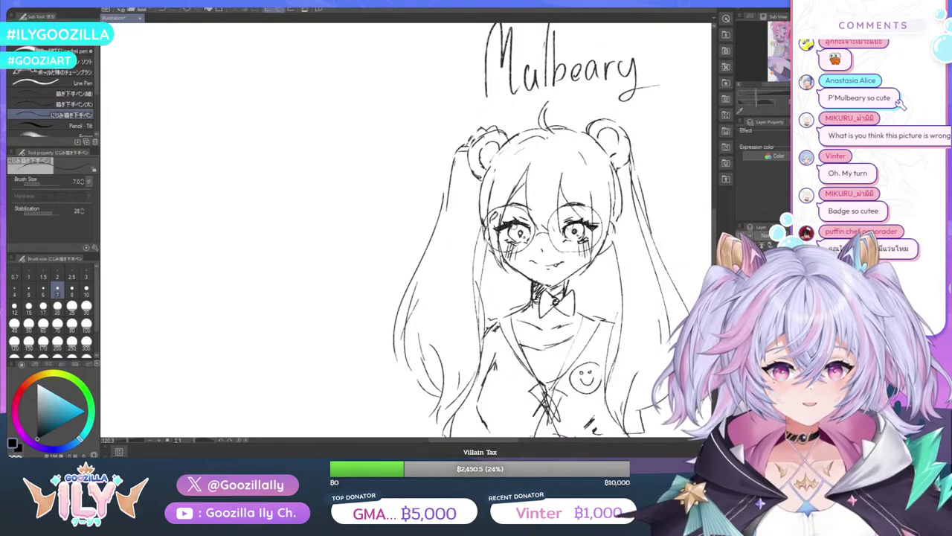
pyautogui.moveTo(564, 210); pyautogui.dragTo(556, 218)
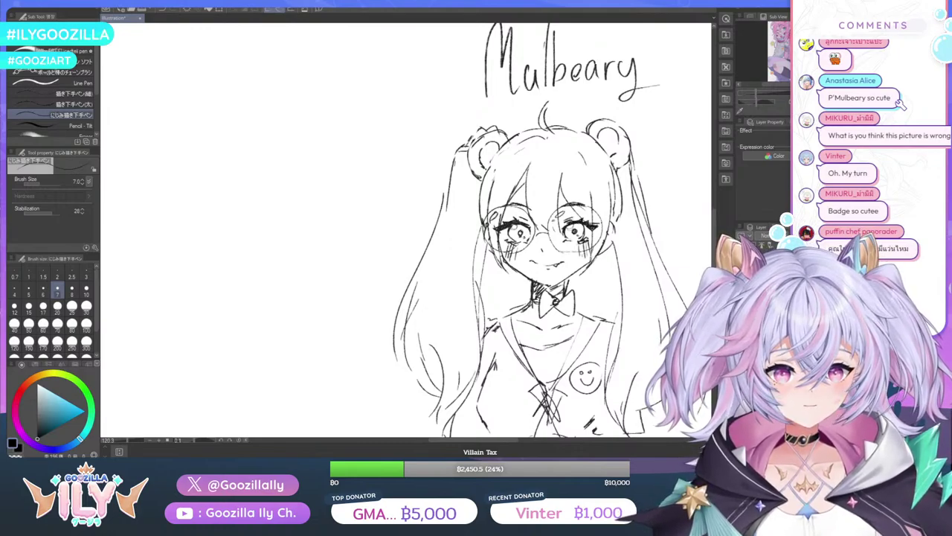
pyautogui.scroll(-6, 546, 240)
pyautogui.scroll(4, 551, 279)
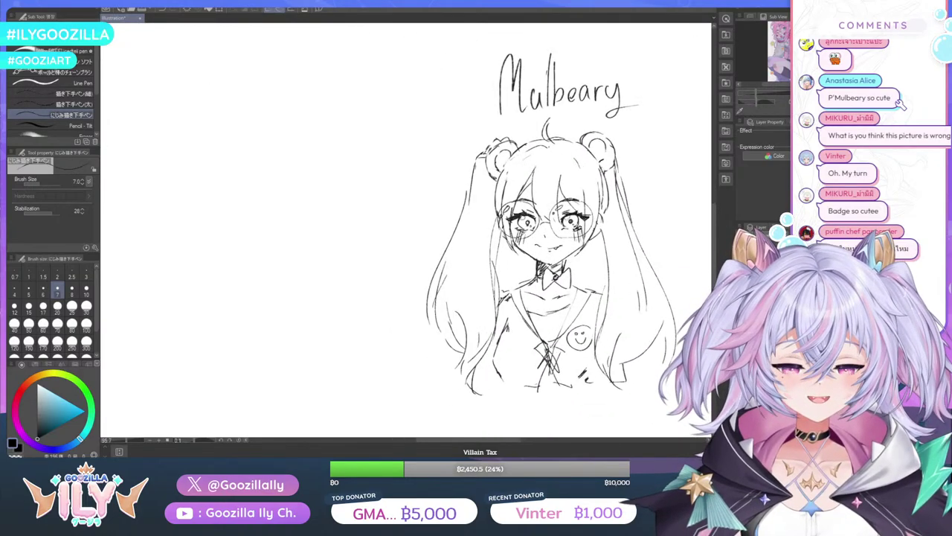
pyautogui.scroll(1, 551, 252)
# Darken the left and right shoulder lines beside Mulbeary's bow
pyautogui.moveTo(535, 281); pyautogui.dragTo(515, 292)
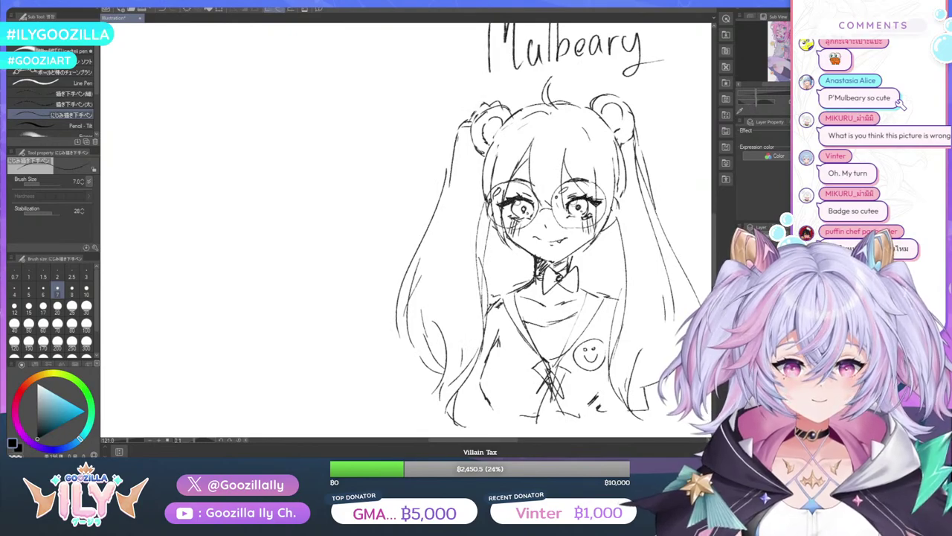
pyautogui.moveTo(574, 287); pyautogui.dragTo(586, 292)
pyautogui.scroll(-4, 571, 253)
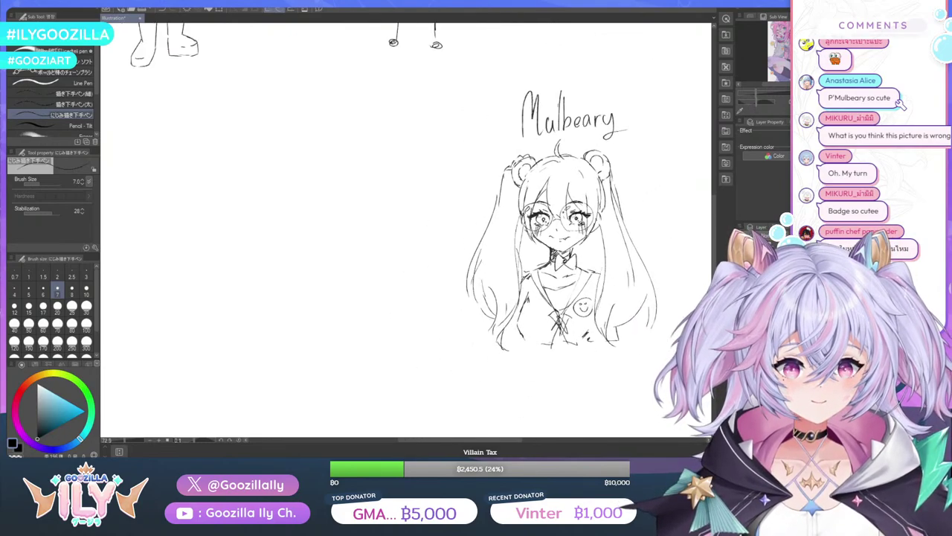
pyautogui.scroll(3, 580, 251)
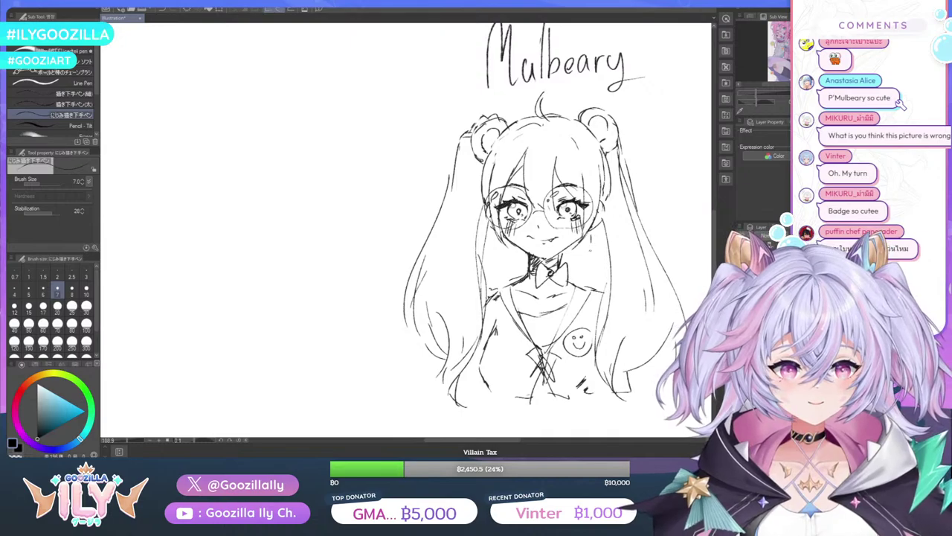
pyautogui.scroll(-2, 592, 248)
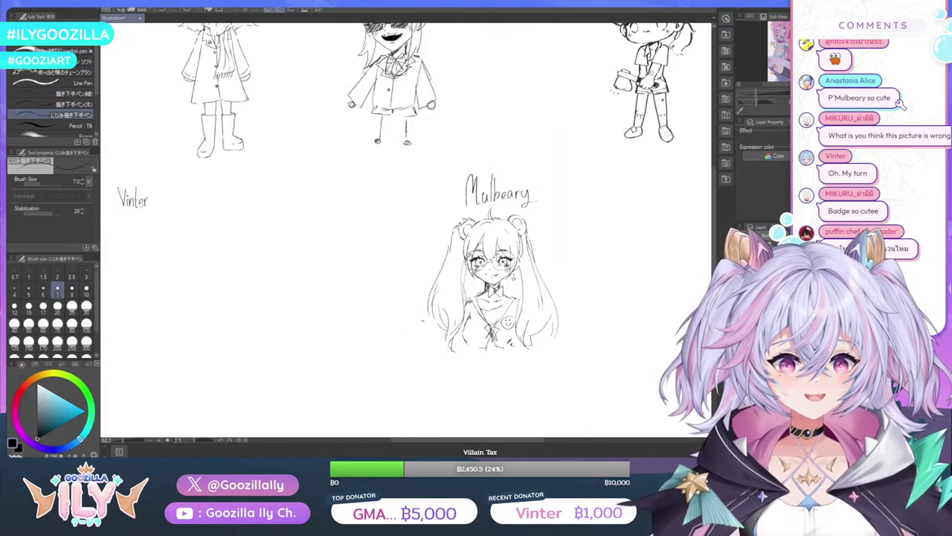
pyautogui.scroll(-1, 491, 246)
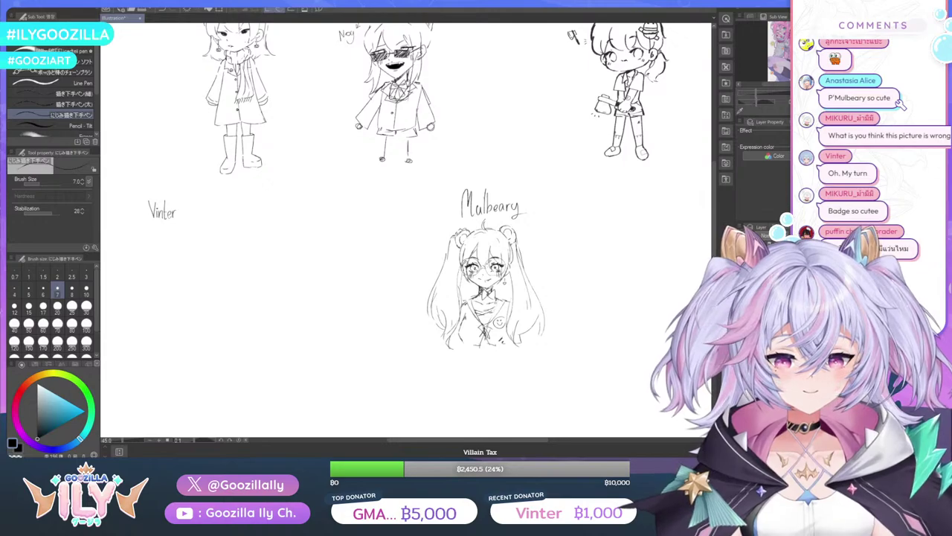
# Add small strokes at Mulbeary's collar and zoom out to view the whole page
pyautogui.moveTo(491, 302)
pyautogui.mouseDown()
pyautogui.moveTo(496, 321)
pyautogui.moveTo(508, 300)
pyautogui.mouseUp()
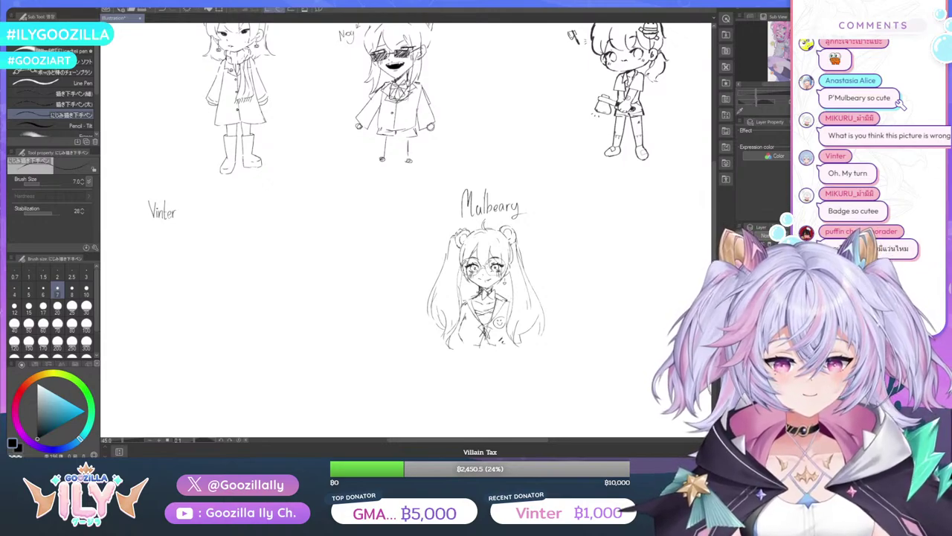
pyautogui.scroll(-3, 479, 327)
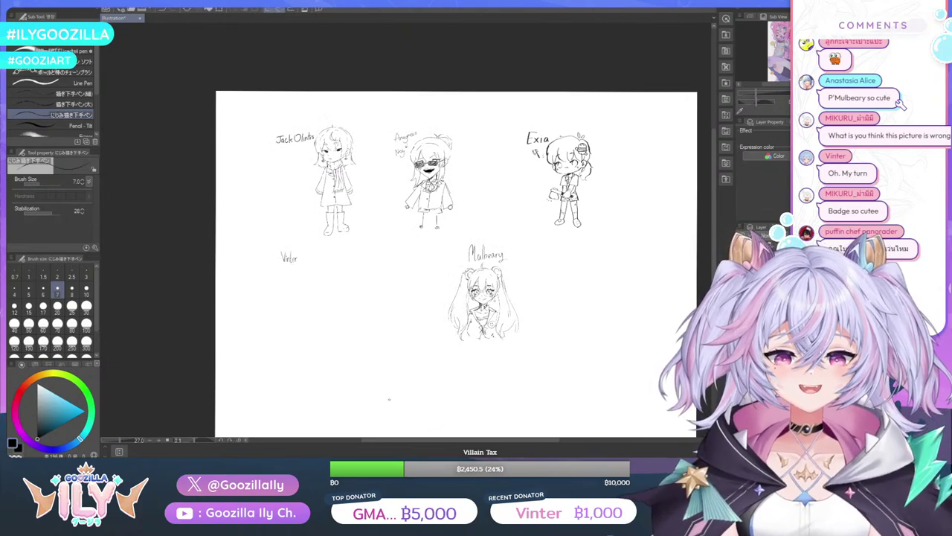
pyautogui.scroll(3, 296, 260)
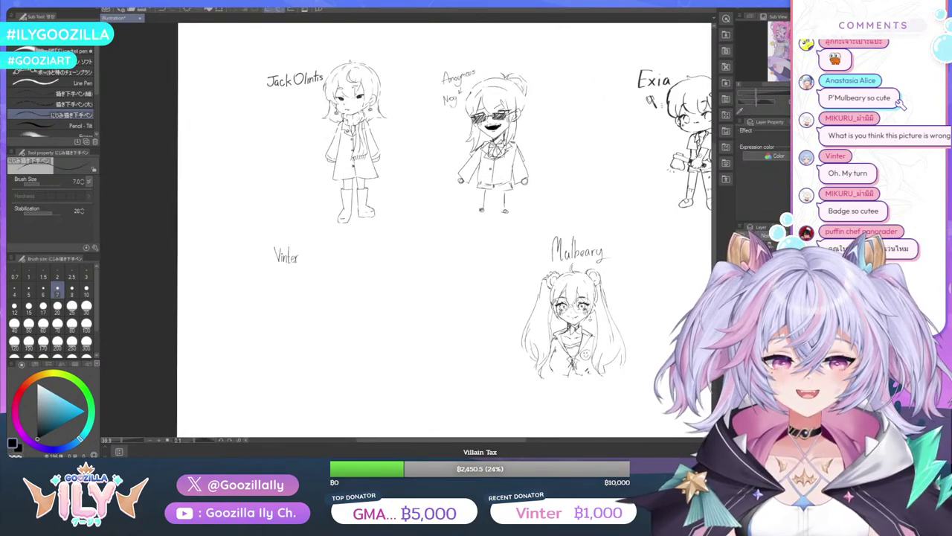
pyautogui.scroll(3, 292, 261)
pyautogui.scroll(-4, 364, 317)
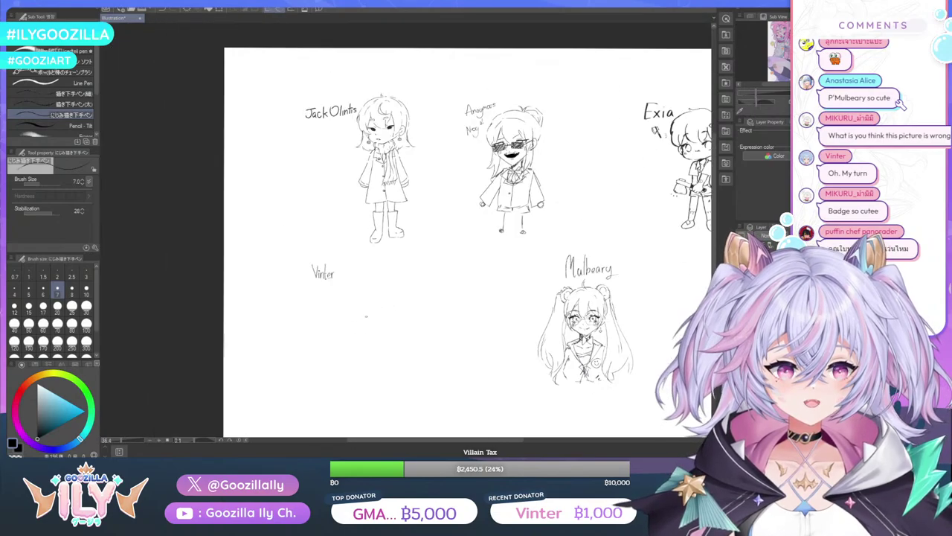
pyautogui.scroll(2, 340, 372)
# Zoom in on the empty area under the Vinter label
pyautogui.hotkey('ctrl', '+')
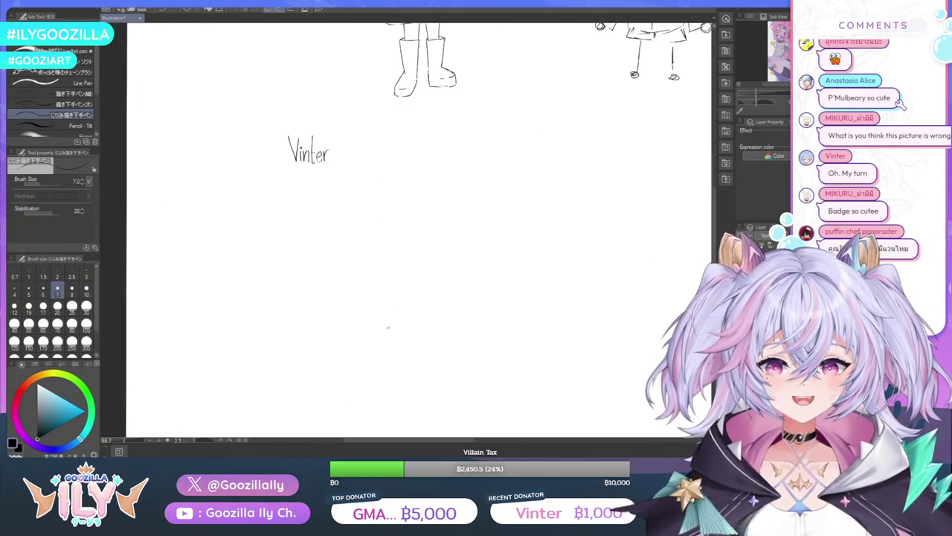
pyautogui.scroll(-2, 419, 231)
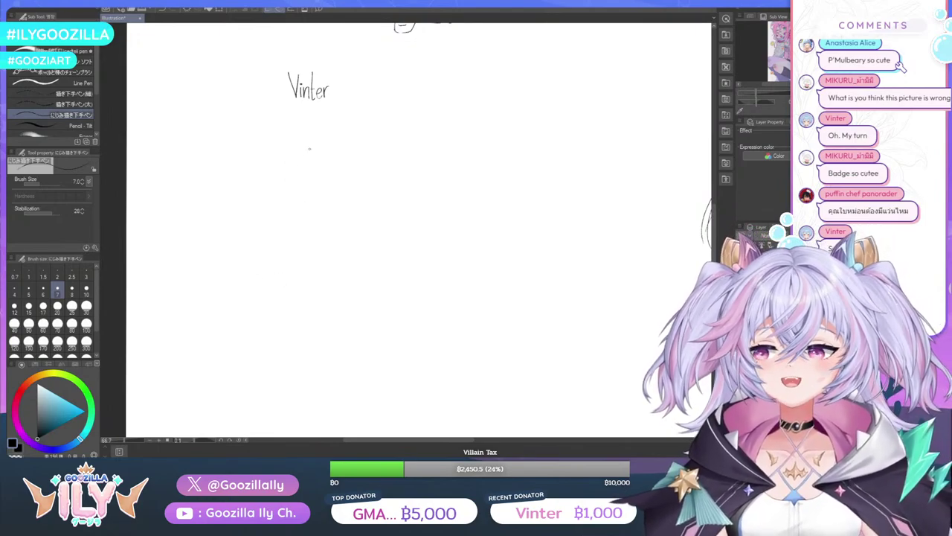
pyautogui.scroll(-1, 332, 140)
pyautogui.scroll(4, 327, 140)
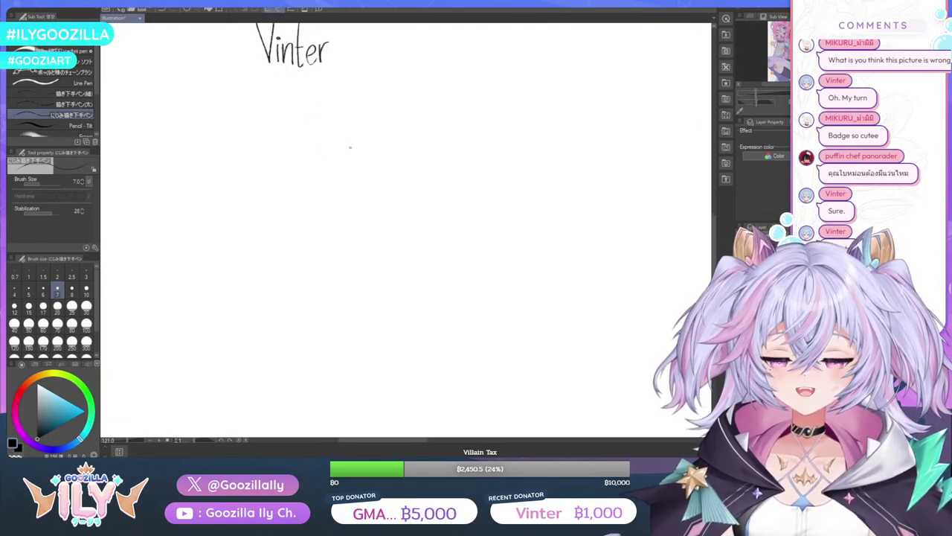
# Draw the top arc of Vinter's head, undo its lower part, and redraw the jaw curve
pyautogui.moveTo(350, 147)
pyautogui.mouseDown()
pyautogui.moveTo(262, 139)
pyautogui.moveTo(251, 181)
pyautogui.moveTo(241, 177)
pyautogui.moveTo(262, 241)
pyautogui.moveTo(292, 257)
pyautogui.mouseUp()
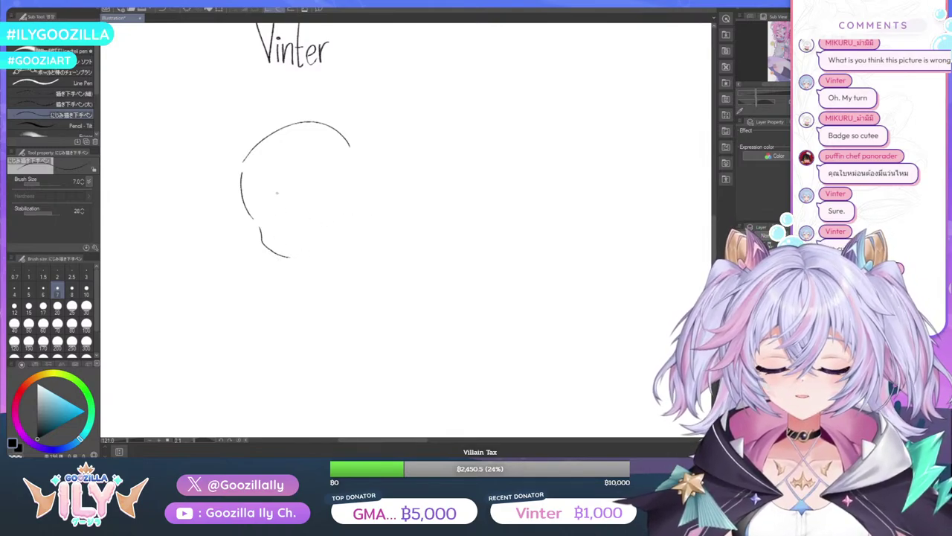
pyautogui.click(161, 9)
pyautogui.click(161, 10)
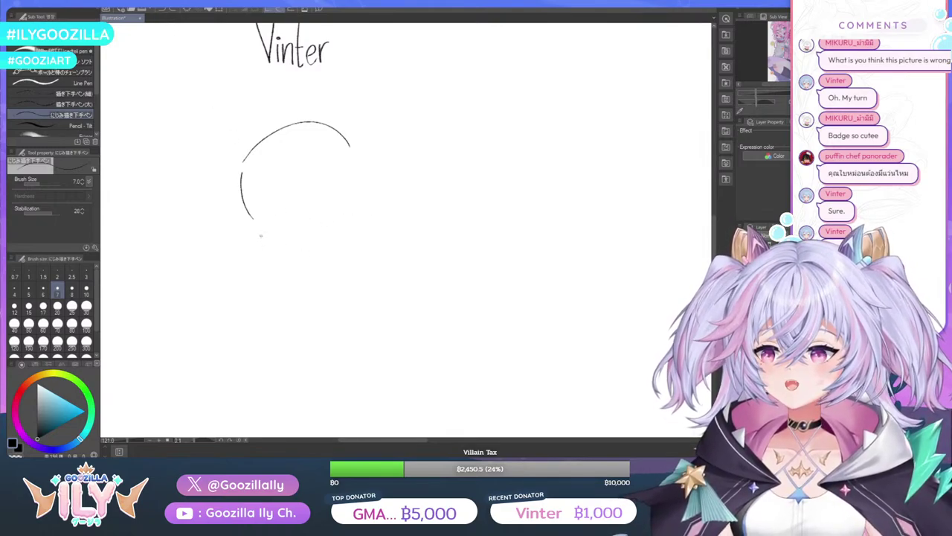
pyautogui.moveTo(256, 228)
pyautogui.mouseDown()
pyautogui.moveTo(286, 250)
pyautogui.moveTo(362, 233)
pyautogui.mouseUp()
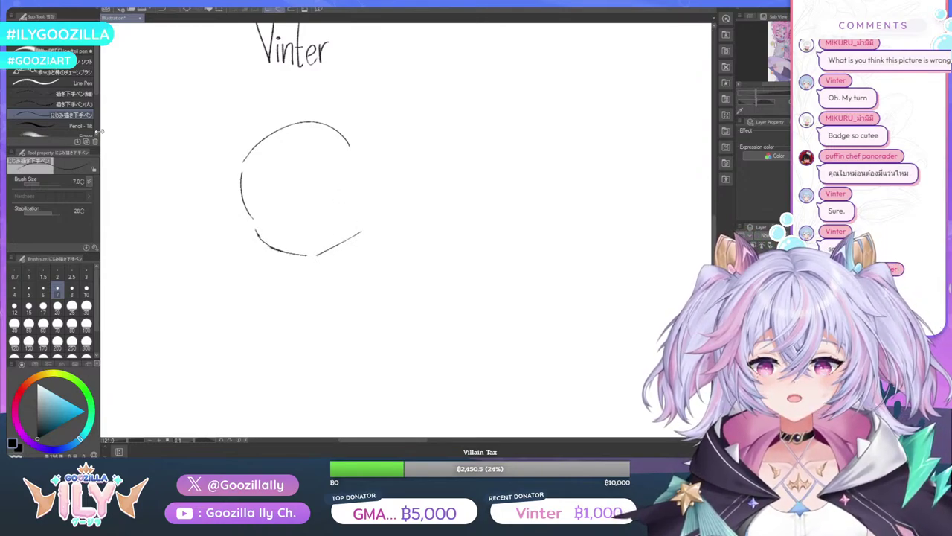
# Replace the head's upper arc with a wider one and clean up the doubled lower-left lines
pyautogui.press('e')
pyautogui.moveTo(340, 141)
pyautogui.mouseDown()
pyautogui.moveTo(247, 147)
pyautogui.moveTo(294, 130)
pyautogui.moveTo(248, 154)
pyautogui.moveTo(250, 179)
pyautogui.moveTo(239, 163)
pyautogui.moveTo(251, 215)
pyautogui.mouseUp()
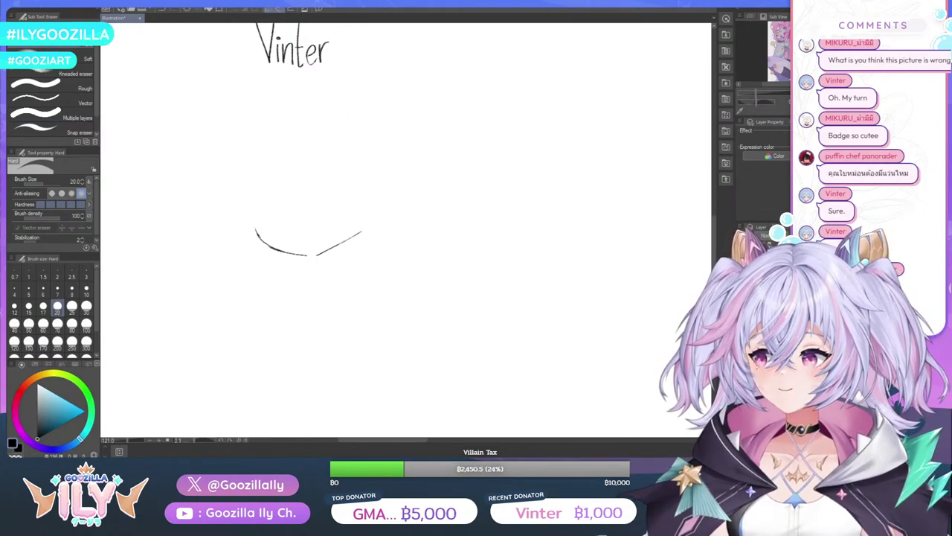
pyautogui.press('p')
pyautogui.moveTo(366, 132)
pyautogui.mouseDown()
pyautogui.moveTo(256, 138)
pyautogui.moveTo(239, 186)
pyautogui.moveTo(260, 236)
pyautogui.moveTo(310, 259)
pyautogui.mouseUp()
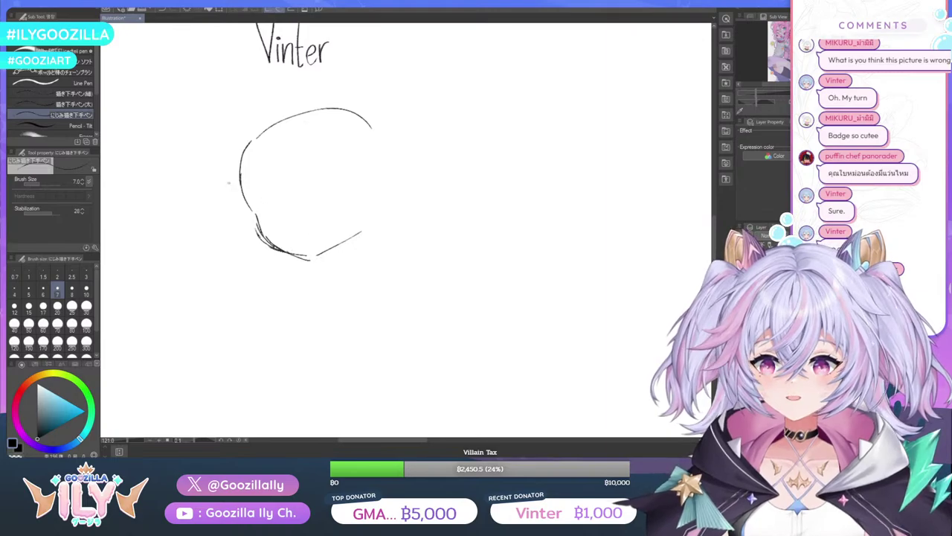
pyautogui.press('e')
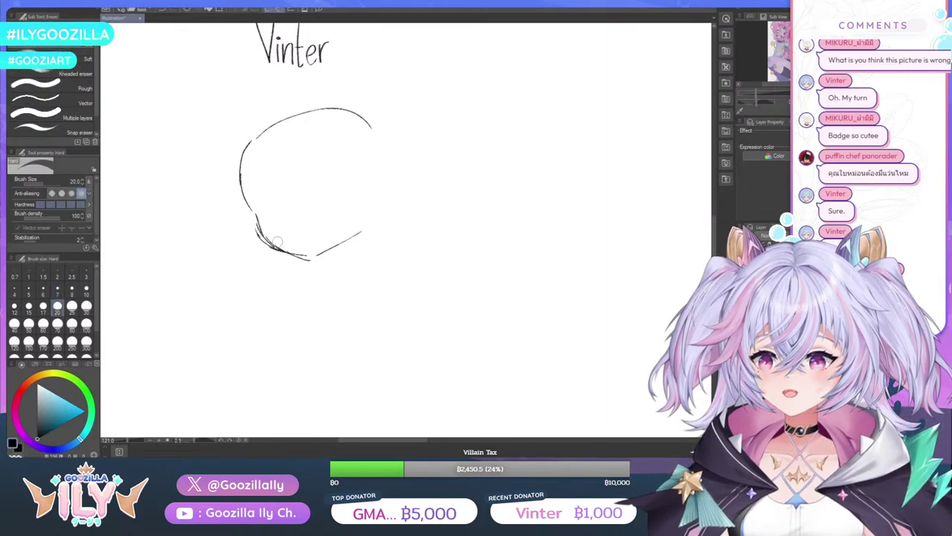
pyautogui.moveTo(278, 242); pyautogui.dragTo(302, 253)
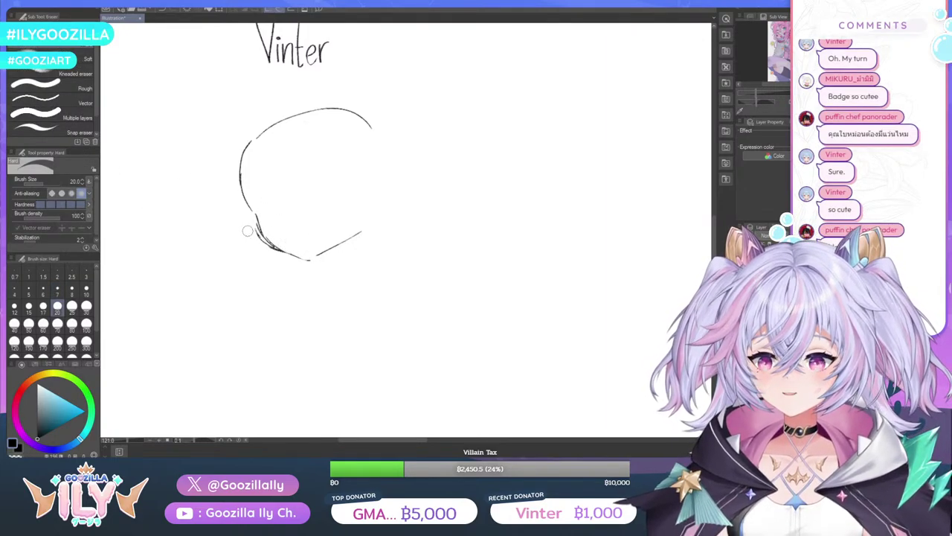
pyautogui.moveTo(247, 231); pyautogui.dragTo(288, 262)
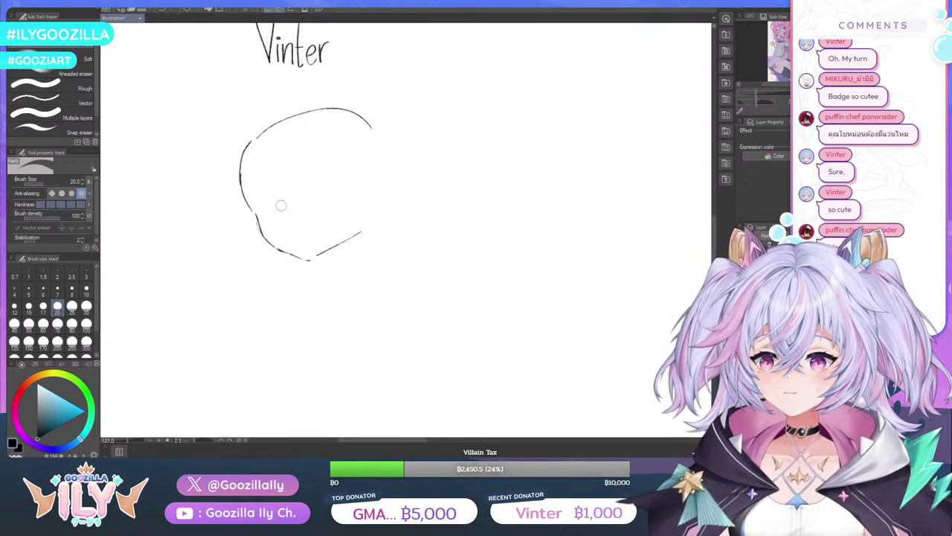
# Draw and thicken upper lash lines for both of Vinter's eyes
pyautogui.press('p')
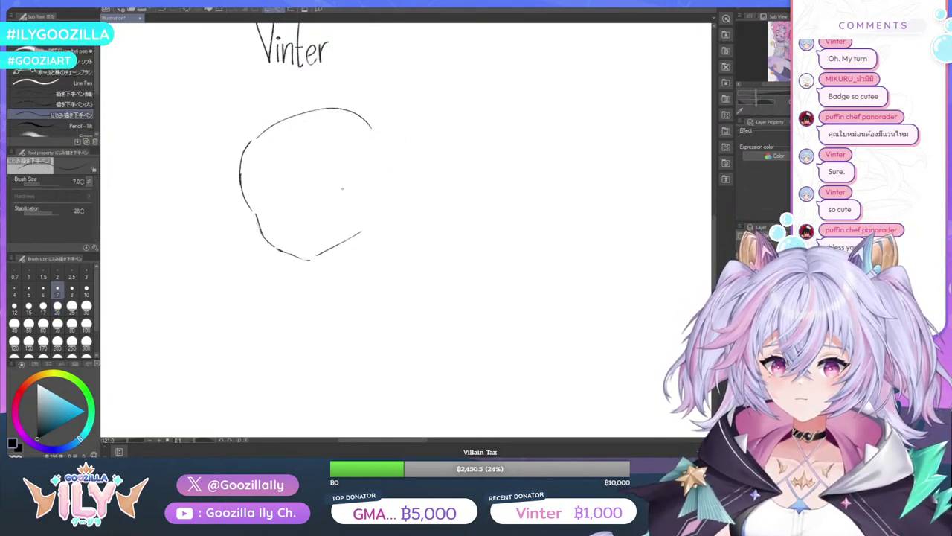
pyautogui.moveTo(319, 195)
pyautogui.mouseDown()
pyautogui.moveTo(347, 190)
pyautogui.moveTo(313, 198)
pyautogui.moveTo(339, 210)
pyautogui.mouseUp()
pyautogui.moveTo(275, 199)
pyautogui.mouseDown()
pyautogui.moveTo(255, 205)
pyautogui.moveTo(279, 197)
pyautogui.moveTo(267, 211)
pyautogui.moveTo(280, 220)
pyautogui.moveTo(255, 205)
pyautogui.mouseUp()
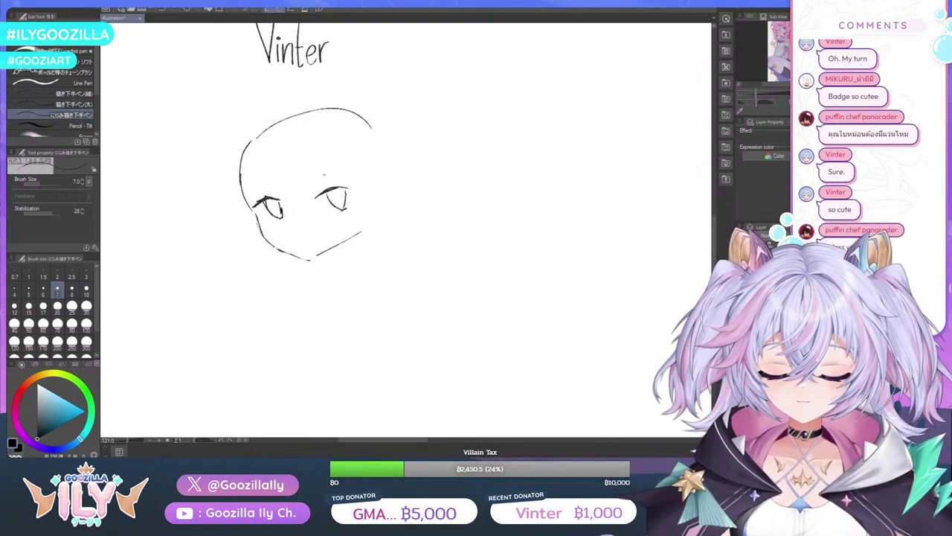
pyautogui.moveTo(330, 188)
pyautogui.mouseDown()
pyautogui.moveTo(316, 198)
pyautogui.moveTo(350, 186)
pyautogui.moveTo(326, 190)
pyautogui.mouseUp()
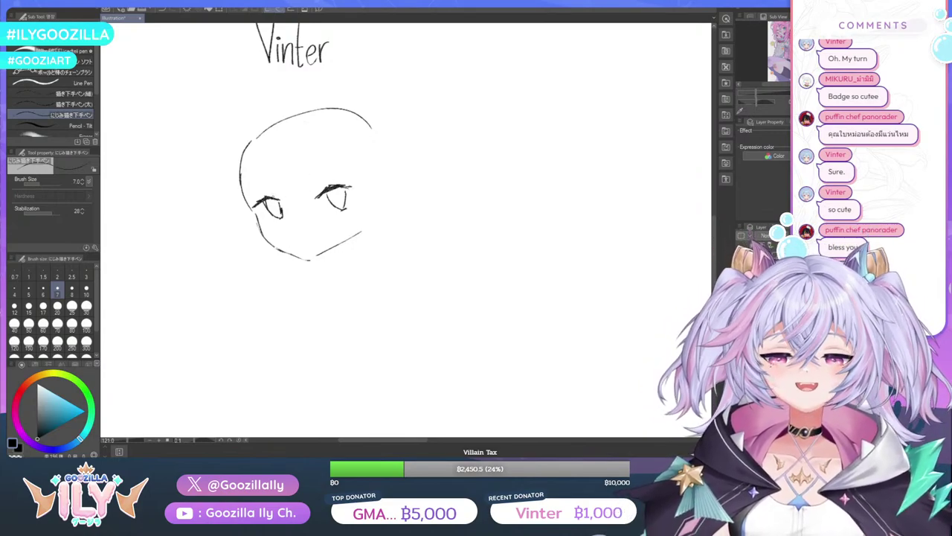
pyautogui.moveTo(267, 199)
pyautogui.mouseDown()
pyautogui.moveTo(282, 202)
pyautogui.moveTo(275, 199)
pyautogui.mouseUp()
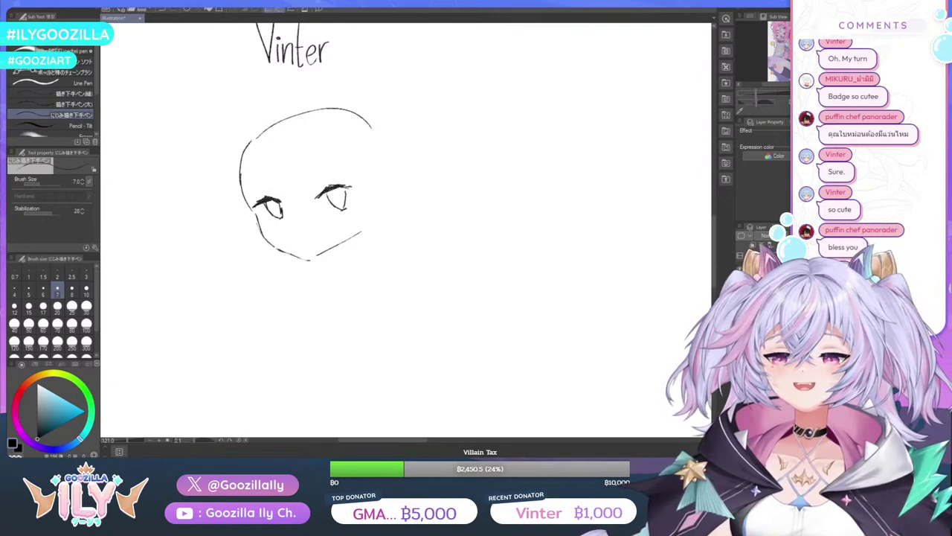
pyautogui.moveTo(330, 186); pyautogui.dragTo(323, 192)
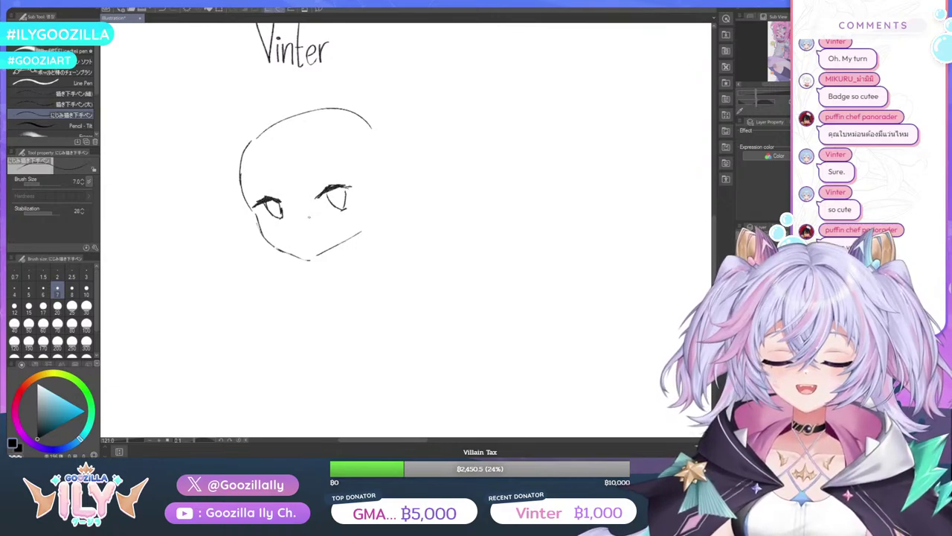
# Add a small nose, blush hatch marks beside the eyes, and a mark above the right eye
pyautogui.moveTo(298, 227); pyautogui.dragTo(299, 203)
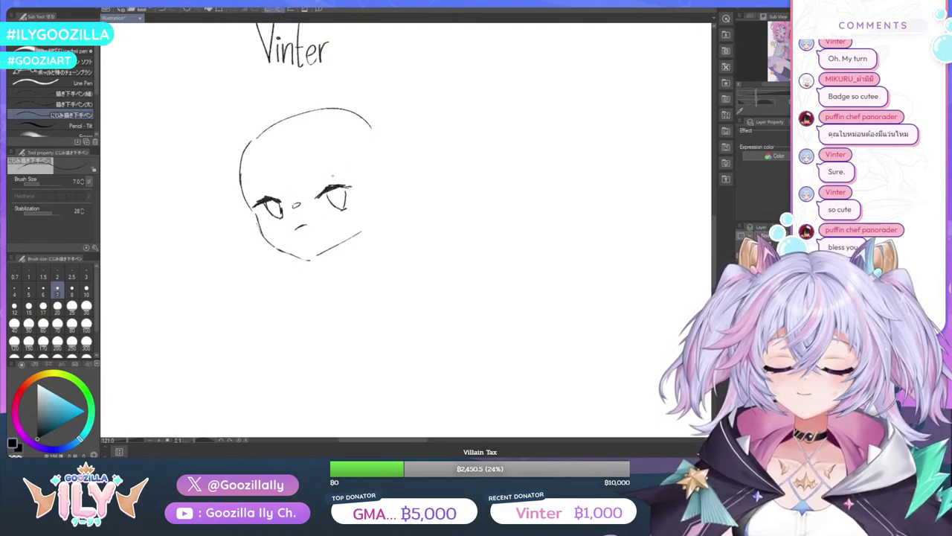
pyautogui.moveTo(357, 207); pyautogui.dragTo(354, 213)
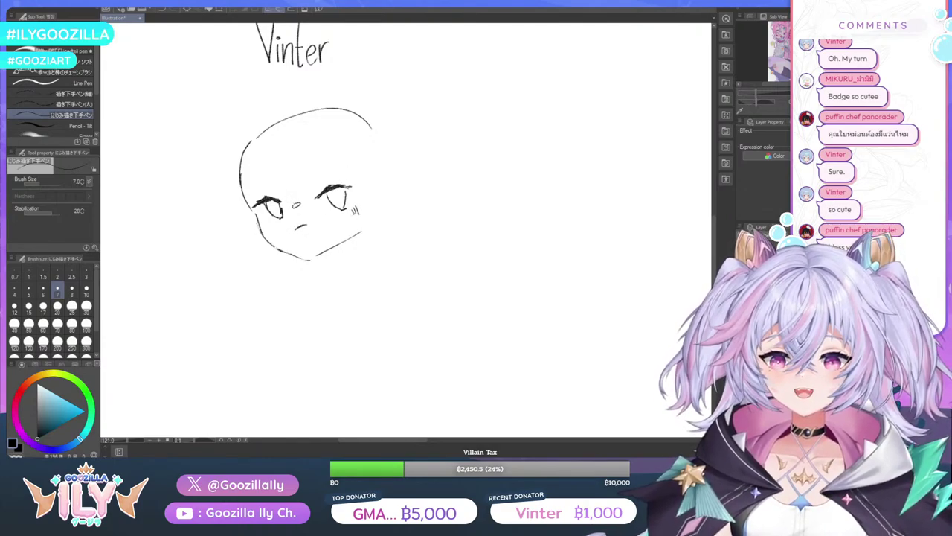
pyautogui.moveTo(268, 219); pyautogui.dragTo(269, 225)
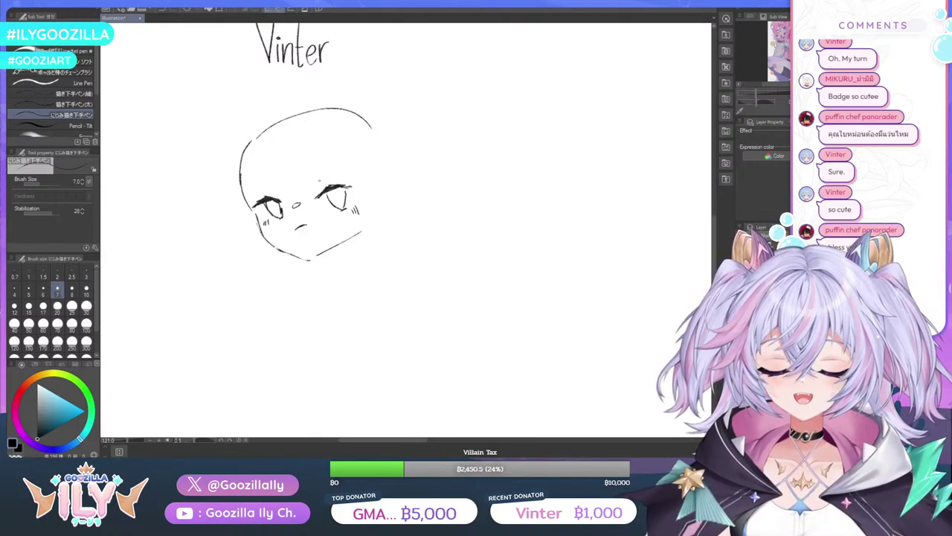
pyautogui.moveTo(321, 182); pyautogui.dragTo(326, 175)
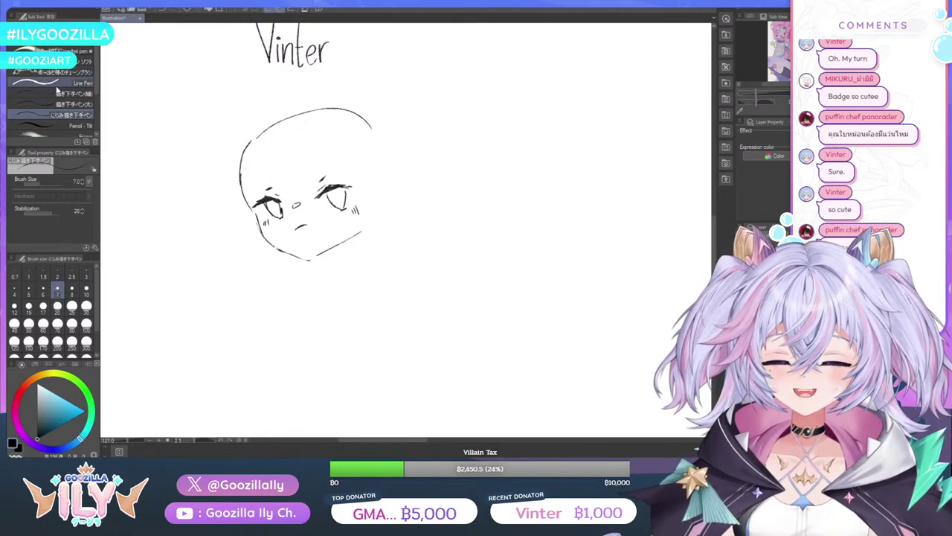
# Erase the round top arc of Vinter's head outline
pyautogui.press('j')
pyautogui.press('e')
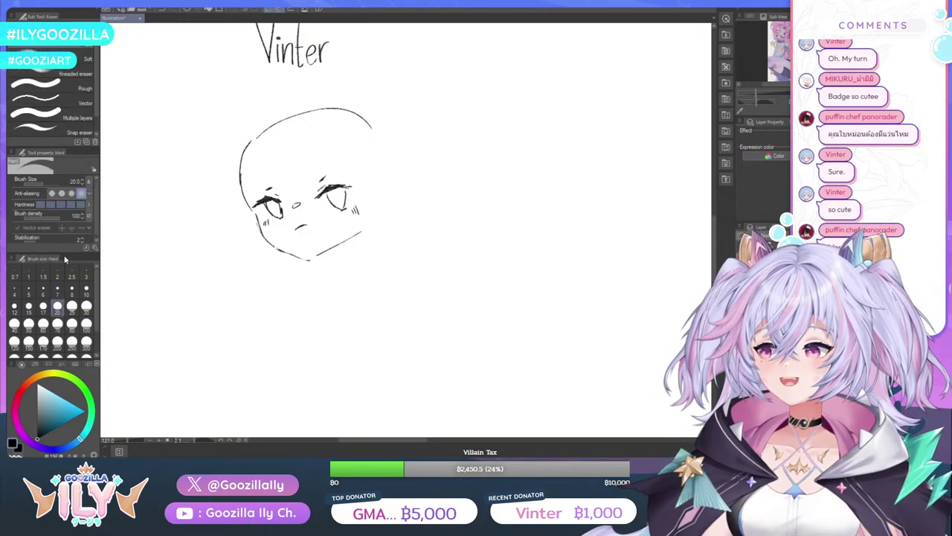
pyautogui.moveTo(383, 140)
pyautogui.mouseDown()
pyautogui.moveTo(331, 108)
pyautogui.moveTo(226, 135)
pyautogui.mouseUp()
pyautogui.moveTo(294, 108); pyautogui.dragTo(228, 152)
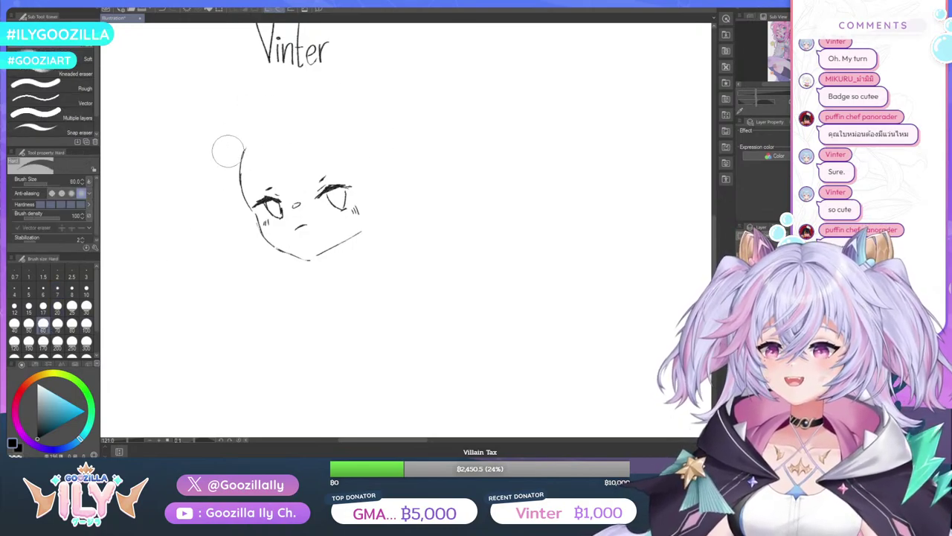
pyautogui.press('p')
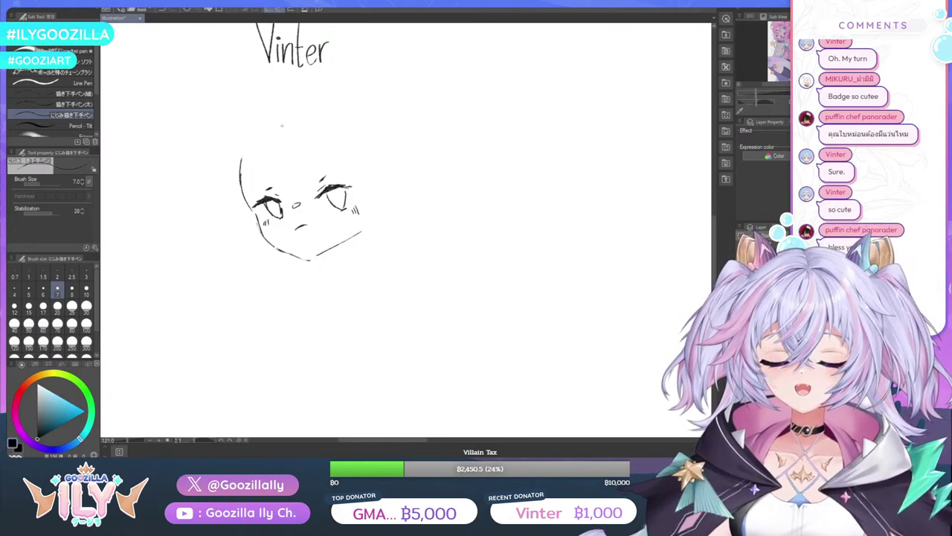
# Sketch fringe strands over the forehead and redo the right-side hair down along the jaw
pyautogui.moveTo(300, 131)
pyautogui.mouseDown()
pyautogui.moveTo(306, 194)
pyautogui.moveTo(282, 201)
pyautogui.moveTo(262, 183)
pyautogui.moveTo(309, 147)
pyautogui.moveTo(322, 169)
pyautogui.mouseUp()
pyautogui.moveTo(331, 123)
pyautogui.mouseDown()
pyautogui.moveTo(353, 157)
pyautogui.moveTo(351, 255)
pyautogui.mouseUp()
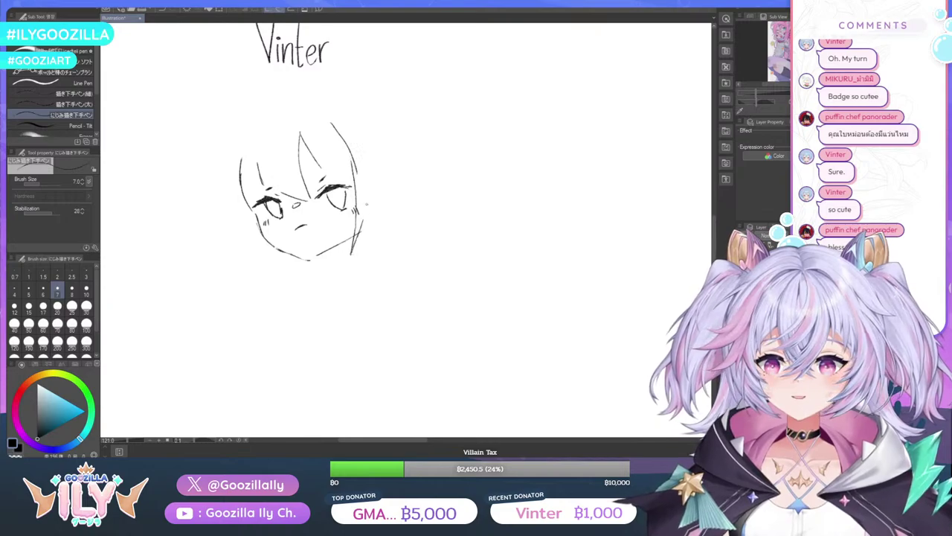
pyautogui.moveTo(360, 118)
pyautogui.mouseDown()
pyautogui.moveTo(397, 195)
pyautogui.moveTo(373, 236)
pyautogui.moveTo(363, 233)
pyautogui.mouseUp()
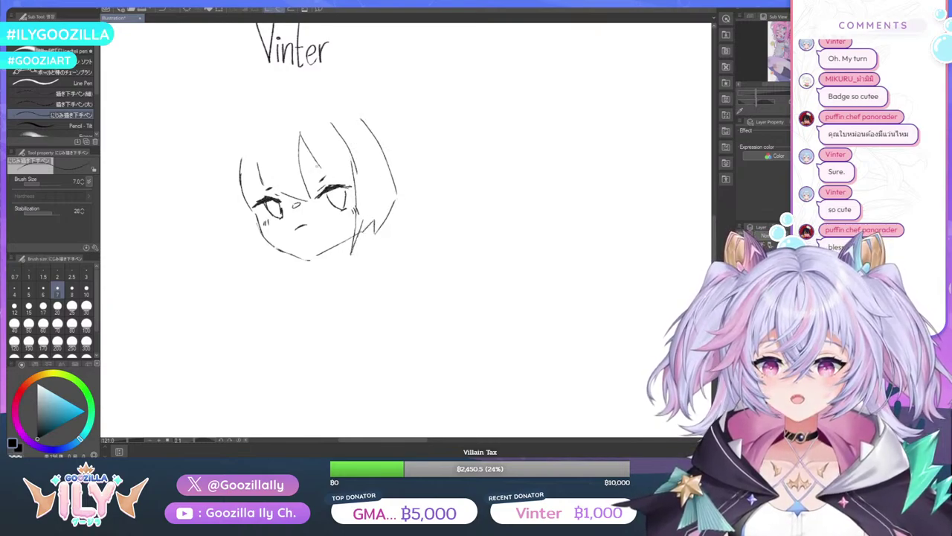
pyautogui.click(162, 9)
pyautogui.click(162, 9)
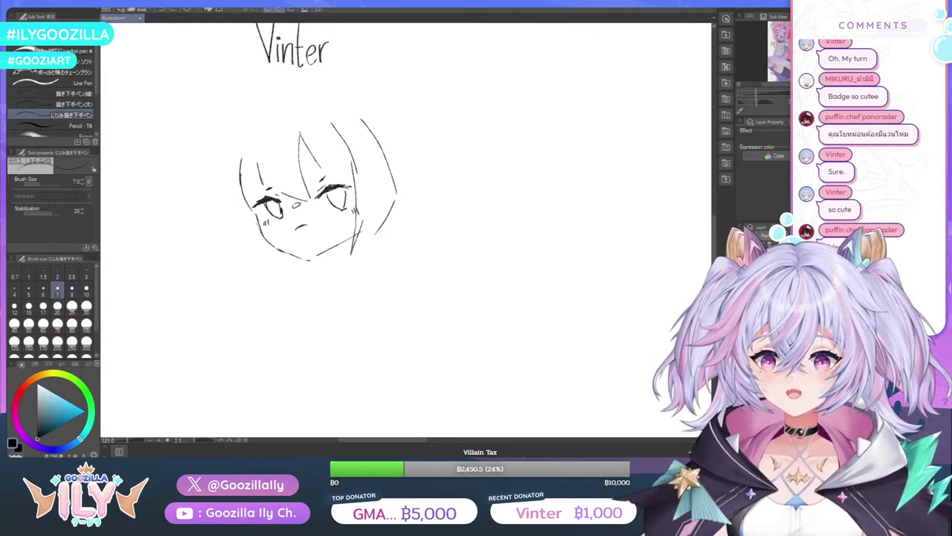
pyautogui.click(165, 9)
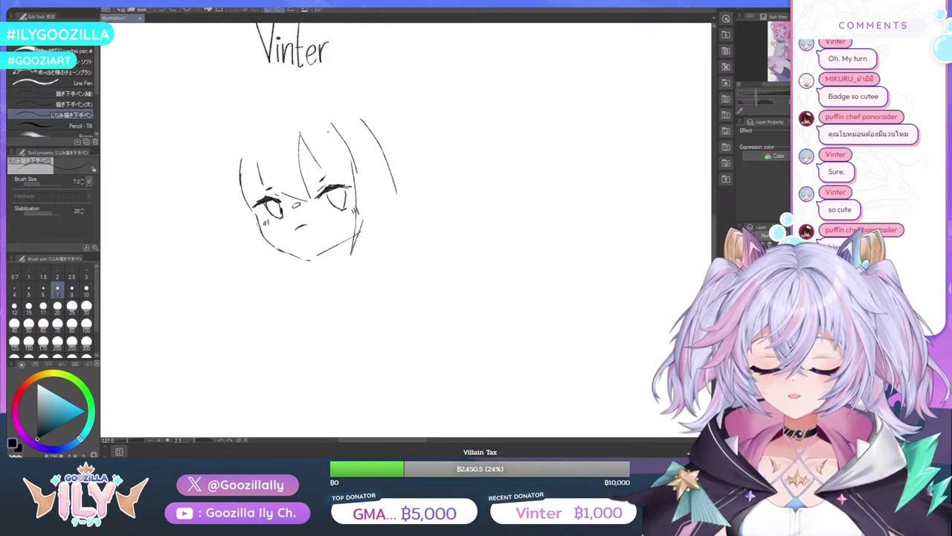
pyautogui.click(162, 10)
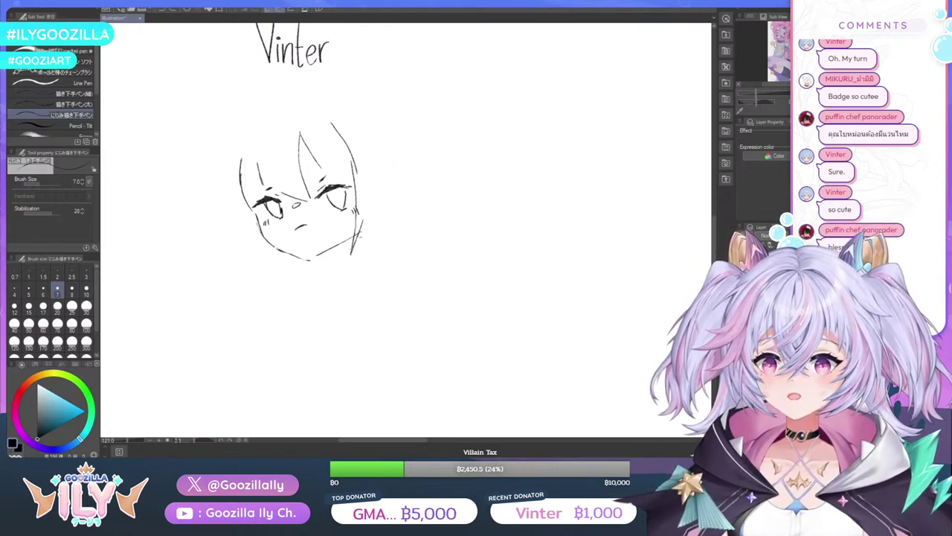
pyautogui.moveTo(378, 195); pyautogui.dragTo(354, 252)
pyautogui.moveTo(381, 155)
pyautogui.mouseDown()
pyautogui.moveTo(379, 186)
pyautogui.moveTo(393, 176)
pyautogui.moveTo(377, 210)
pyautogui.mouseUp()
pyautogui.moveTo(381, 172)
pyautogui.mouseDown()
pyautogui.moveTo(371, 221)
pyautogui.moveTo(379, 197)
pyautogui.moveTo(396, 190)
pyautogui.mouseUp()
# Draw long hair strands down the left, the top hair outline, and a flared tip past the right ear
pyautogui.moveTo(261, 146); pyautogui.dragTo(253, 195)
pyautogui.moveTo(251, 188)
pyautogui.mouseDown()
pyautogui.moveTo(247, 220)
pyautogui.moveTo(269, 247)
pyautogui.mouseUp()
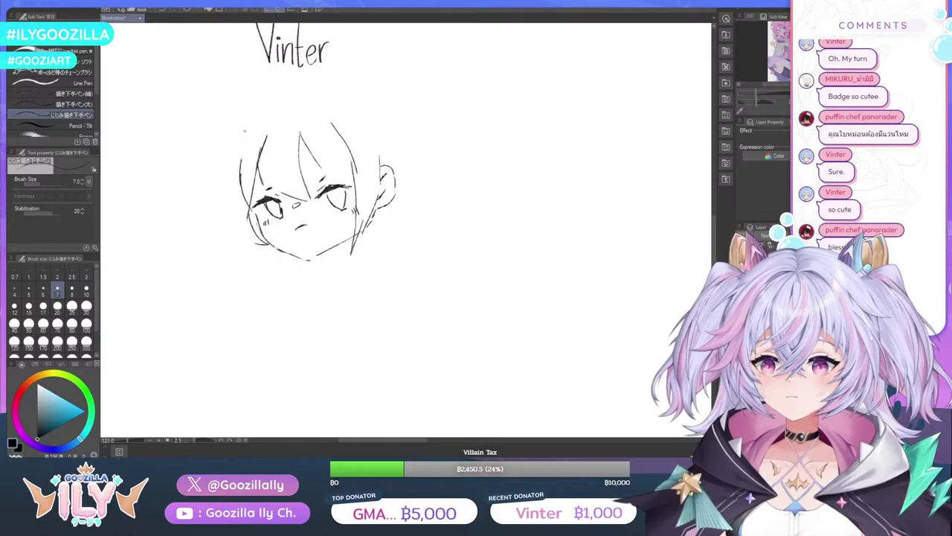
pyautogui.moveTo(243, 139)
pyautogui.mouseDown()
pyautogui.moveTo(215, 225)
pyautogui.moveTo(226, 221)
pyautogui.moveTo(261, 269)
pyautogui.mouseUp()
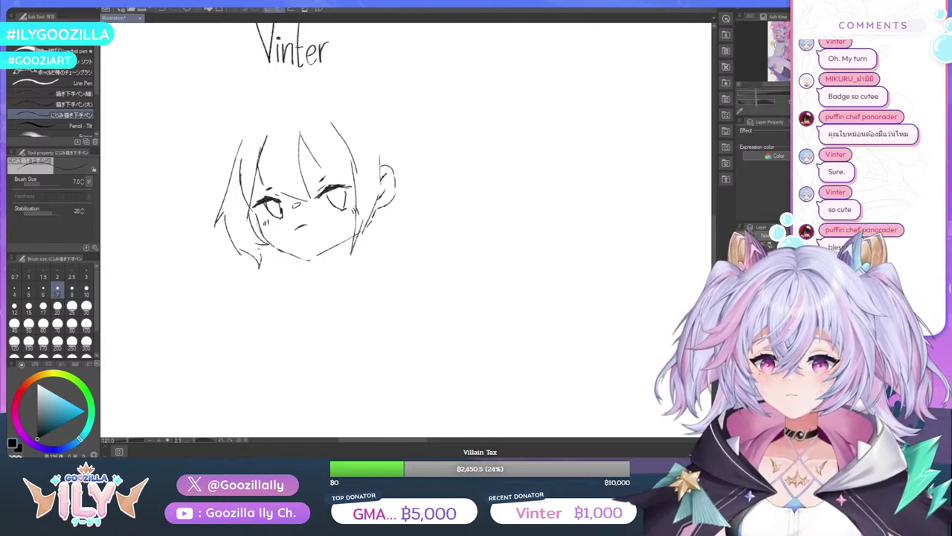
pyautogui.moveTo(230, 137); pyautogui.dragTo(221, 182)
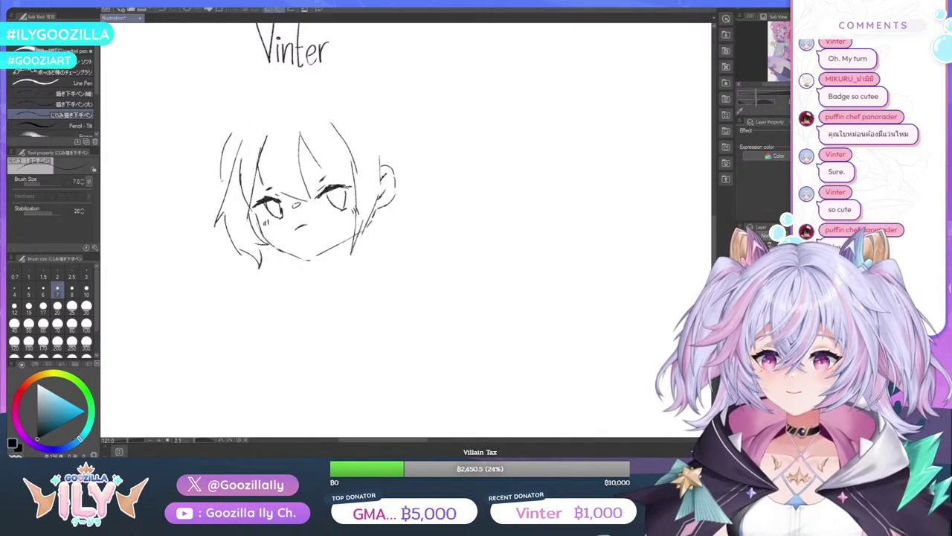
pyautogui.moveTo(304, 84)
pyautogui.mouseDown()
pyautogui.moveTo(240, 112)
pyautogui.moveTo(220, 144)
pyautogui.moveTo(363, 86)
pyautogui.moveTo(432, 170)
pyautogui.moveTo(397, 198)
pyautogui.mouseUp()
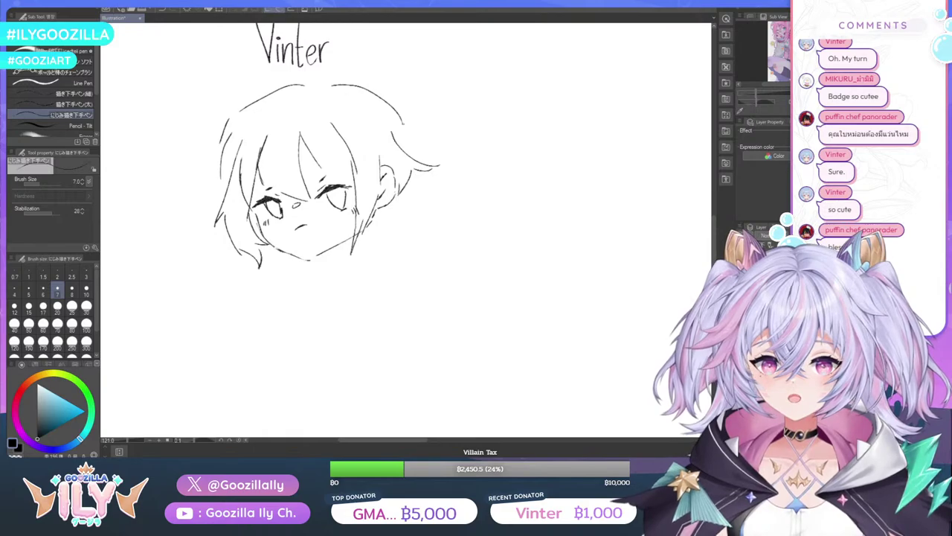
pyautogui.moveTo(403, 122); pyautogui.dragTo(414, 162)
pyautogui.moveTo(400, 198)
pyautogui.mouseDown()
pyautogui.moveTo(416, 226)
pyautogui.moveTo(370, 242)
pyautogui.mouseUp()
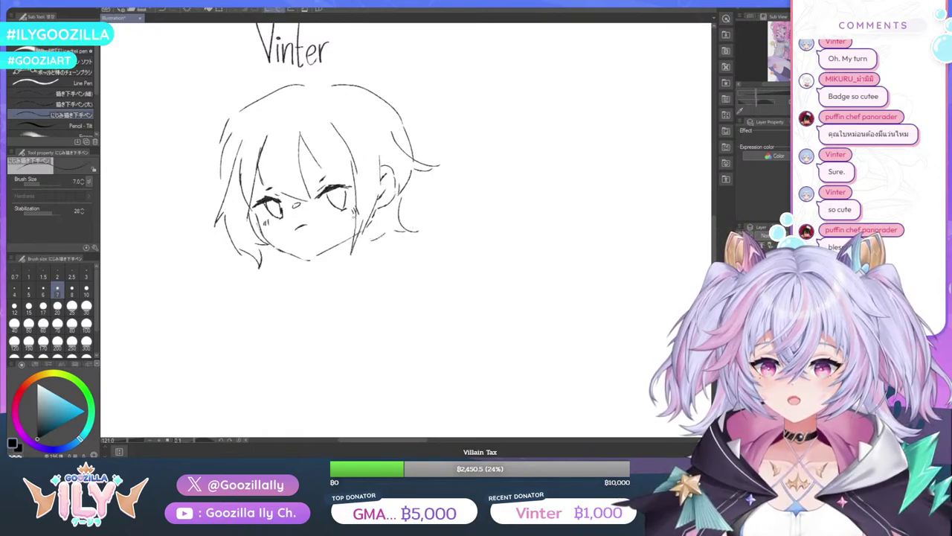
# Try several spiky hair strands on the left side, undoing the ones that don't work
pyautogui.moveTo(226, 121); pyautogui.dragTo(183, 154)
pyautogui.click(159, 9)
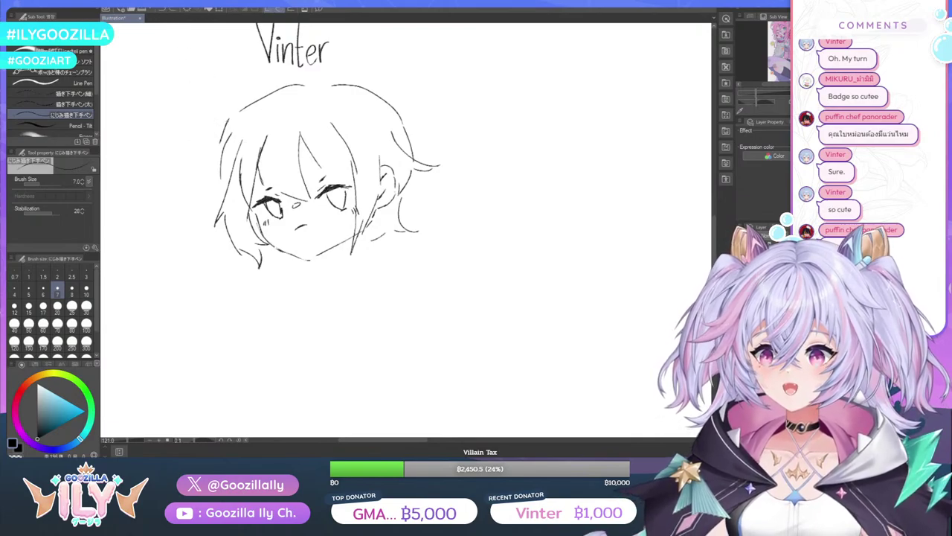
pyautogui.moveTo(232, 116)
pyautogui.mouseDown()
pyautogui.moveTo(172, 138)
pyautogui.moveTo(194, 134)
pyautogui.moveTo(181, 168)
pyautogui.moveTo(215, 203)
pyautogui.mouseUp()
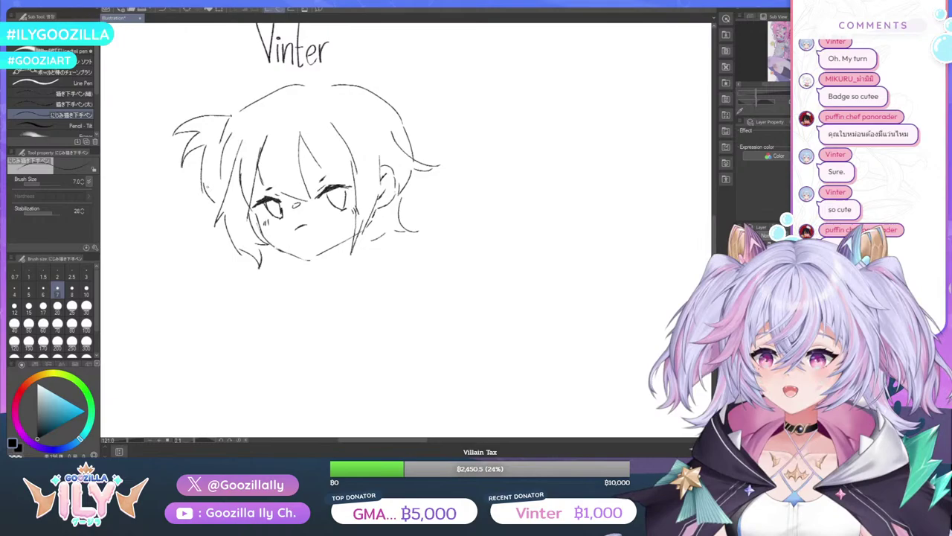
pyautogui.click(161, 9)
pyautogui.click(160, 9)
pyautogui.click(160, 9)
pyautogui.click(161, 9)
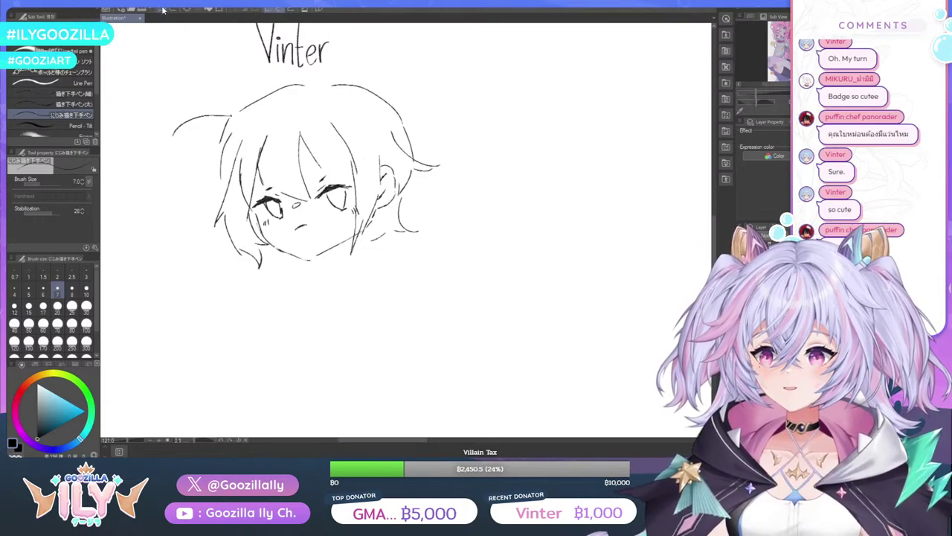
pyautogui.click(162, 10)
pyautogui.moveTo(236, 113)
pyautogui.mouseDown()
pyautogui.moveTo(201, 137)
pyautogui.moveTo(185, 168)
pyautogui.moveTo(217, 138)
pyautogui.moveTo(208, 174)
pyautogui.moveTo(220, 207)
pyautogui.mouseUp()
pyautogui.click(162, 11)
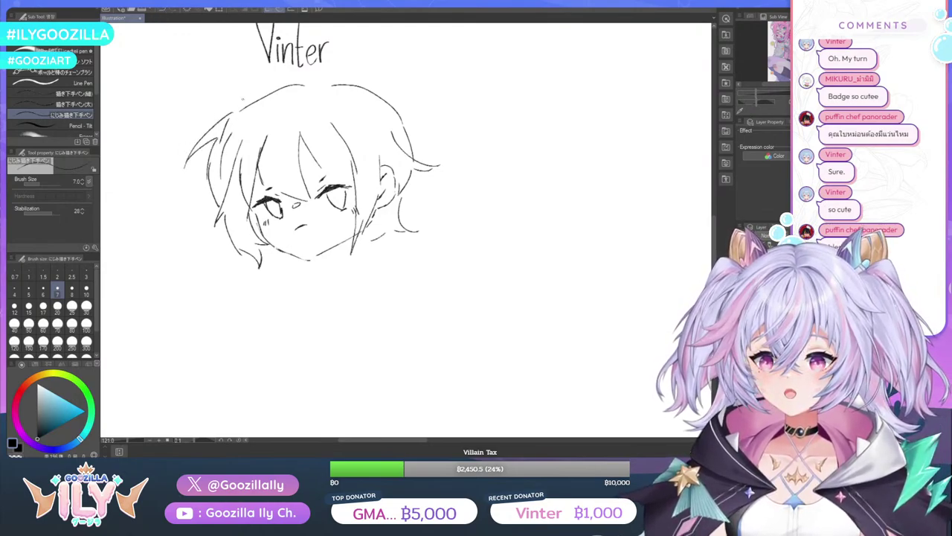
# Add an inner strand to the left hair and a small curled tuft at the top-left
pyautogui.moveTo(235, 110); pyautogui.dragTo(222, 96)
pyautogui.moveTo(221, 97); pyautogui.dragTo(226, 114)
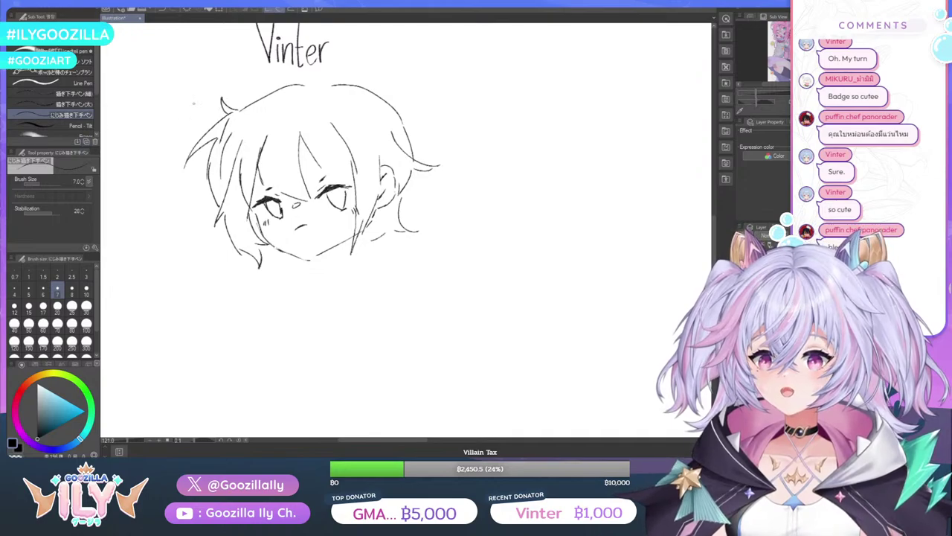
pyautogui.click(163, 10)
pyautogui.click(163, 10)
pyautogui.click(163, 10)
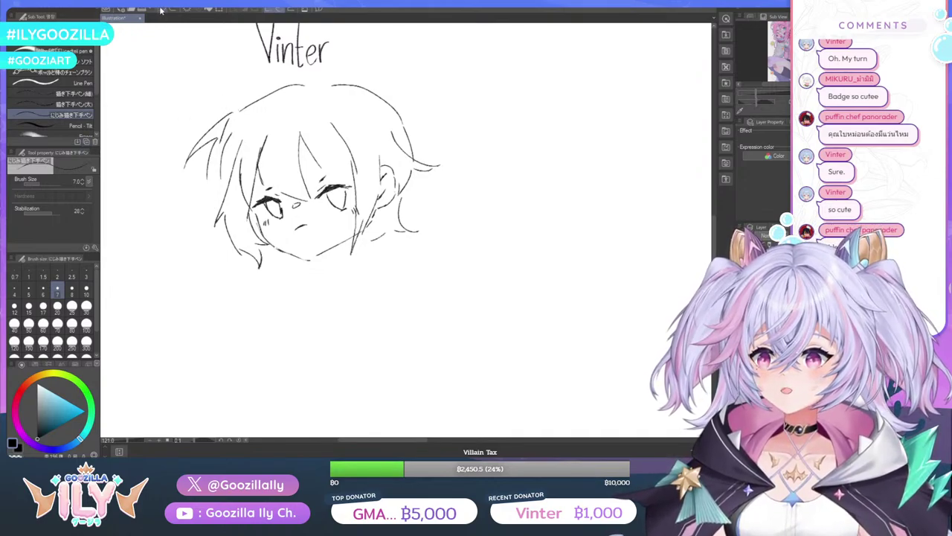
pyautogui.moveTo(213, 139); pyautogui.dragTo(217, 199)
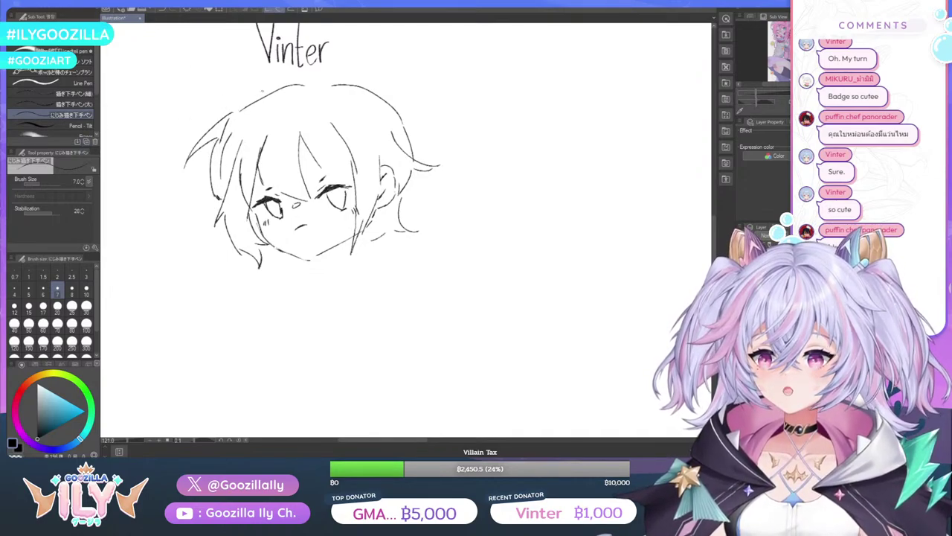
pyautogui.moveTo(241, 109); pyautogui.dragTo(225, 106)
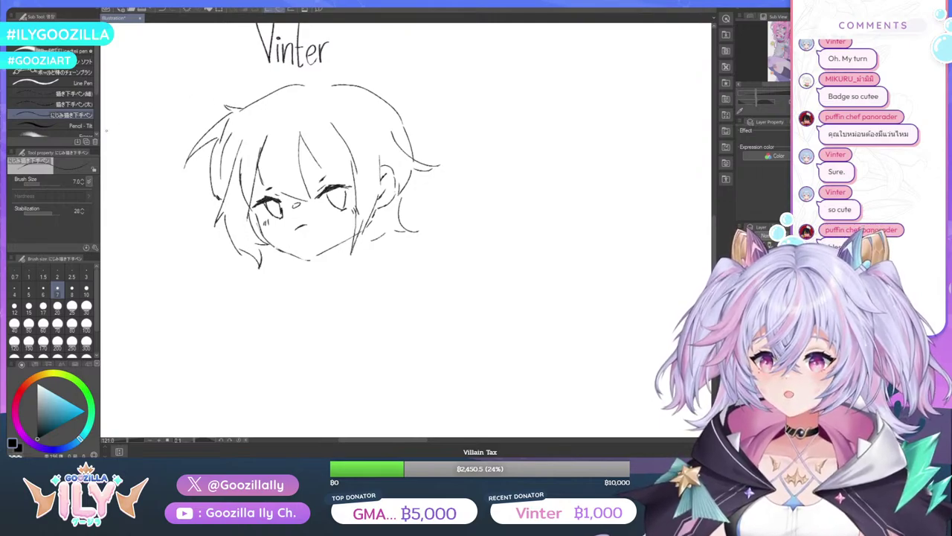
# Set the eraser size to 17 and redraw the curve along the top of the hair
pyautogui.press('e')
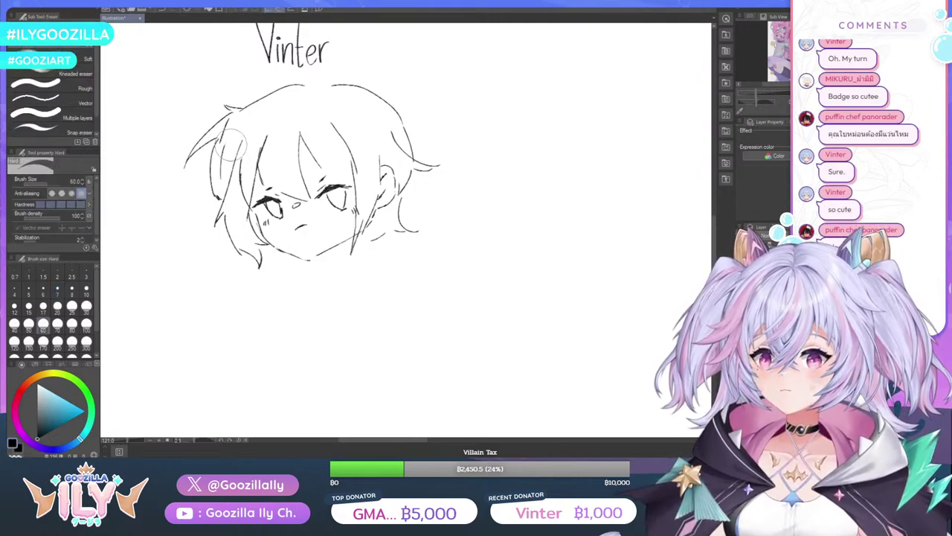
pyautogui.click(42, 306)
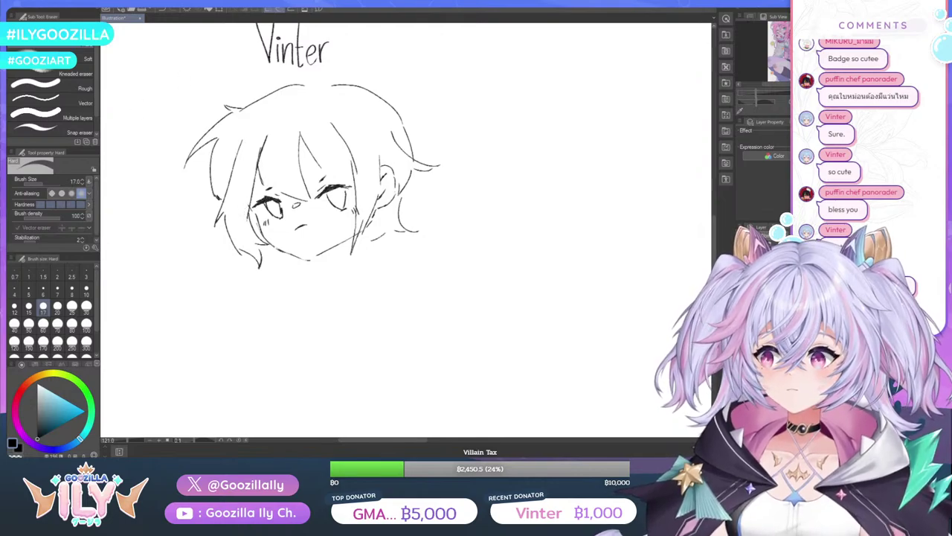
pyautogui.press('p')
pyautogui.moveTo(296, 106)
pyautogui.mouseDown()
pyautogui.moveTo(312, 110)
pyautogui.moveTo(277, 109)
pyautogui.mouseUp()
pyautogui.moveTo(326, 78)
pyautogui.mouseDown()
pyautogui.moveTo(266, 85)
pyautogui.moveTo(239, 111)
pyautogui.mouseUp()
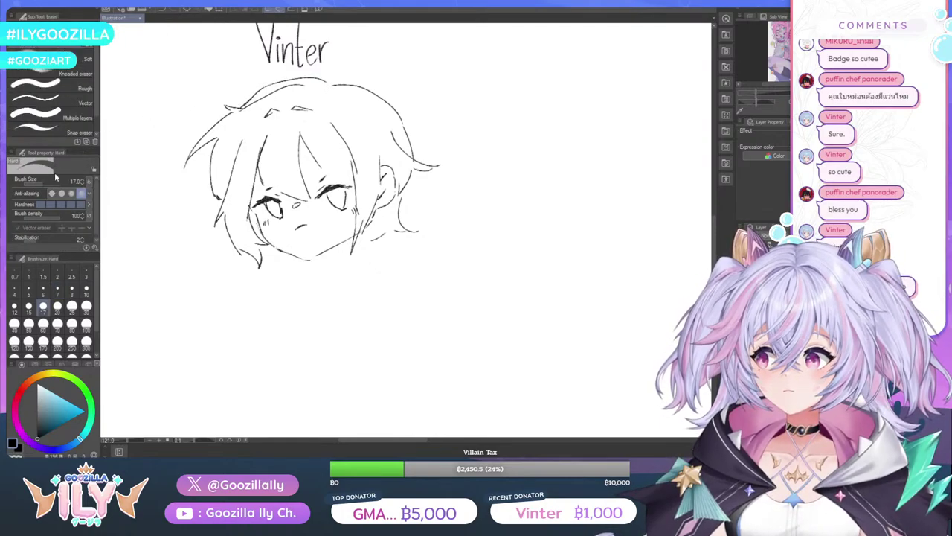
pyautogui.press('e')
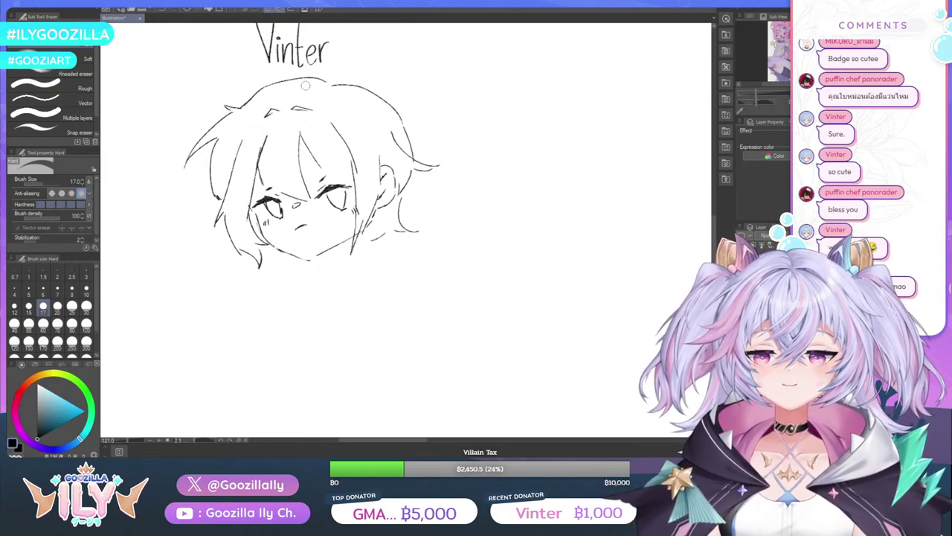
pyautogui.press('p')
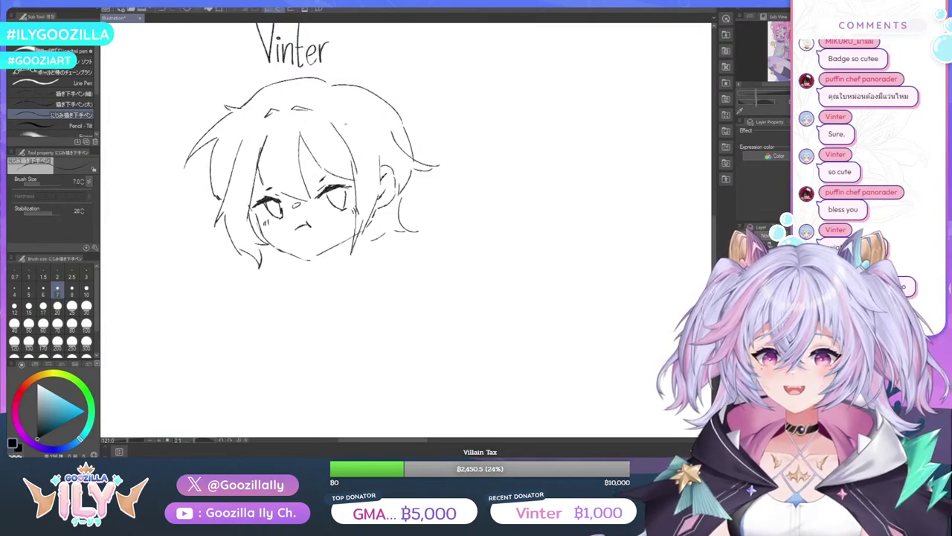
# Add a hair strand and ear detail, draw a new left bang strand, and erase stray lines beside it
pyautogui.moveTo(346, 125); pyautogui.dragTo(347, 96)
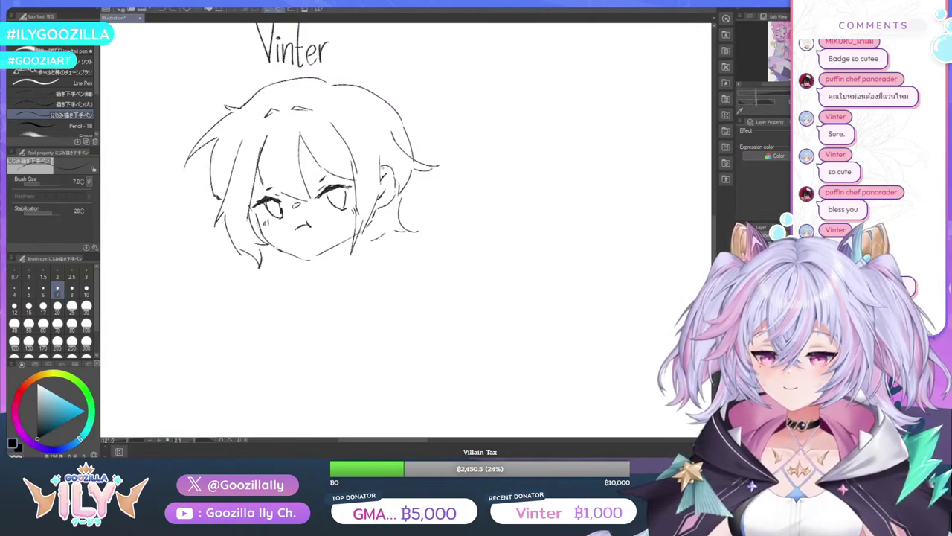
pyautogui.moveTo(380, 164); pyautogui.dragTo(382, 207)
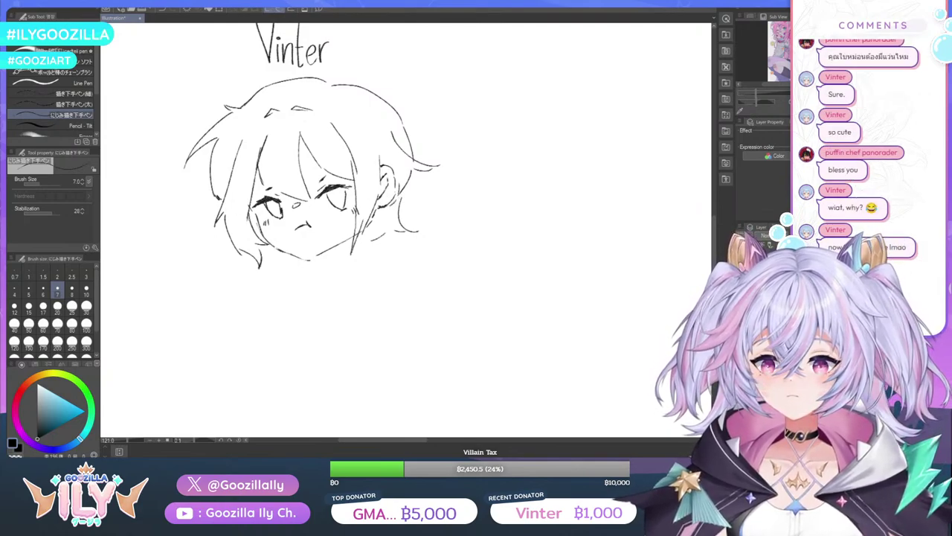
pyautogui.moveTo(259, 178); pyautogui.dragTo(253, 227)
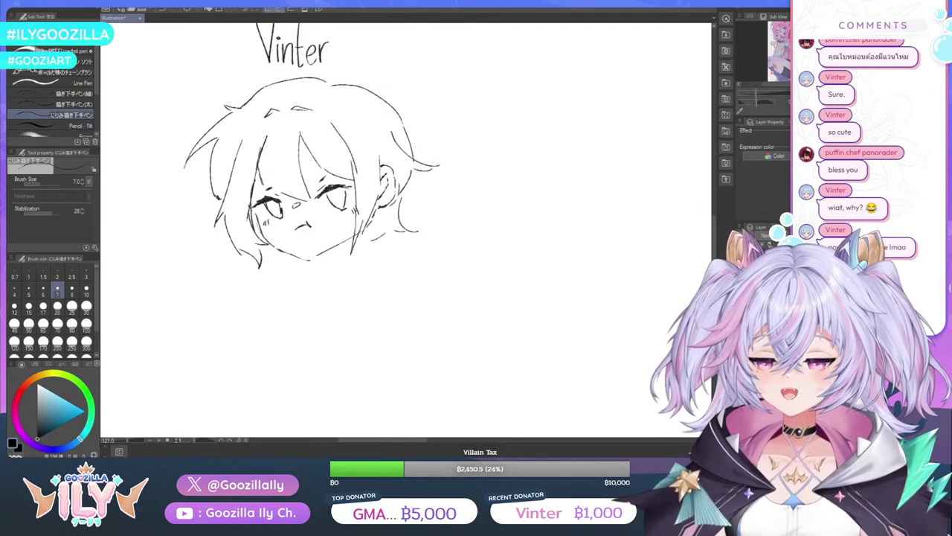
pyautogui.moveTo(255, 143)
pyautogui.mouseDown()
pyautogui.moveTo(253, 177)
pyautogui.moveTo(269, 192)
pyautogui.mouseUp()
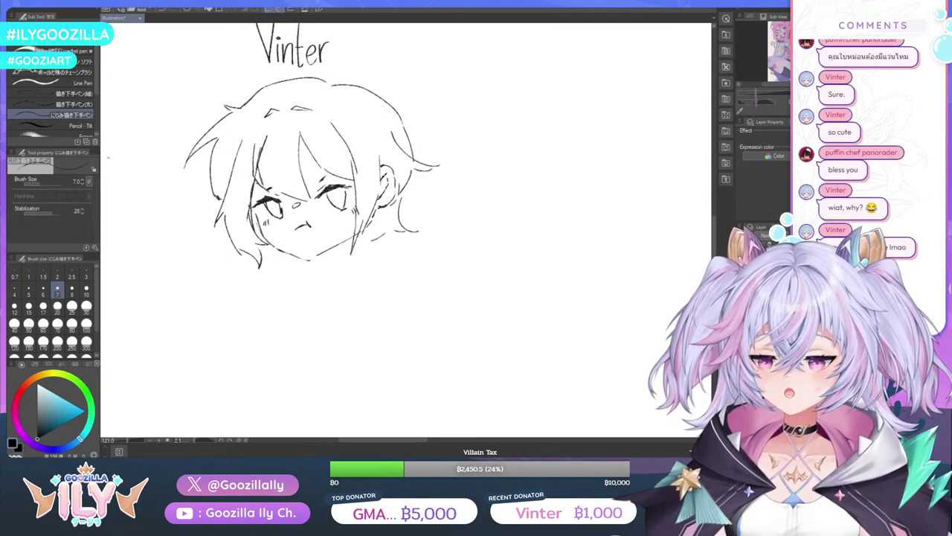
pyautogui.press('e')
pyautogui.moveTo(272, 140)
pyautogui.mouseDown()
pyautogui.moveTo(260, 149)
pyautogui.moveTo(263, 179)
pyautogui.mouseUp()
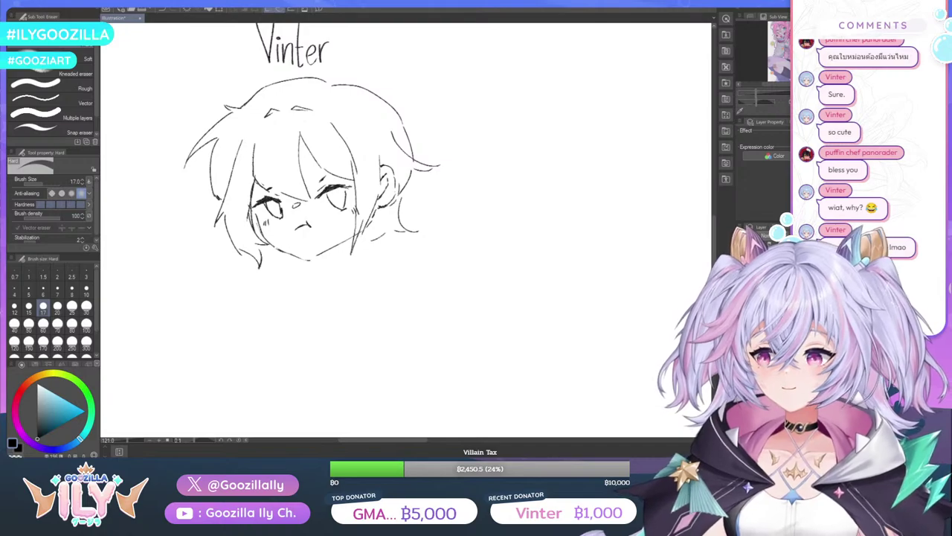
# Add hatching on the right cheek, connect the chin line, and darken the hair beside the ear
pyautogui.press('p')
pyautogui.moveTo(375, 225); pyautogui.dragTo(359, 239)
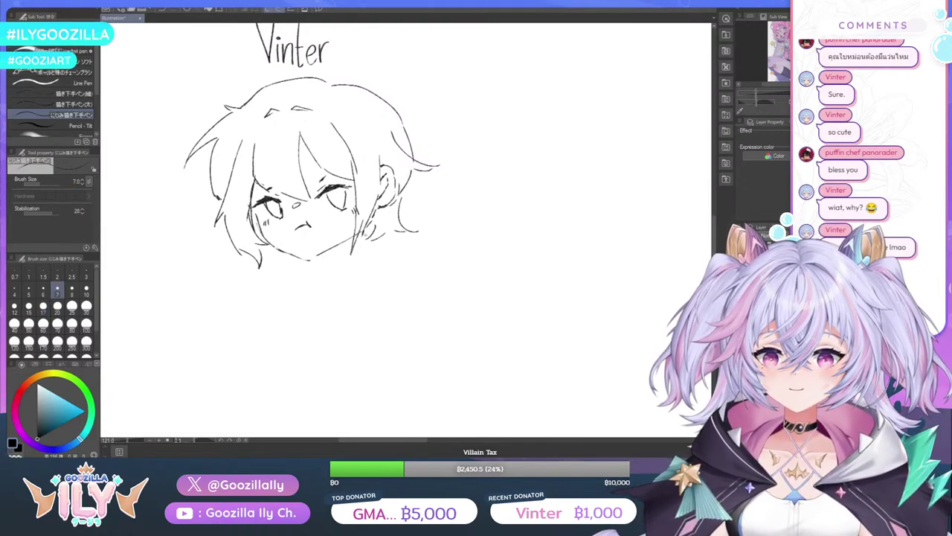
pyautogui.moveTo(311, 259)
pyautogui.mouseDown()
pyautogui.moveTo(320, 255)
pyautogui.moveTo(284, 252)
pyautogui.mouseUp()
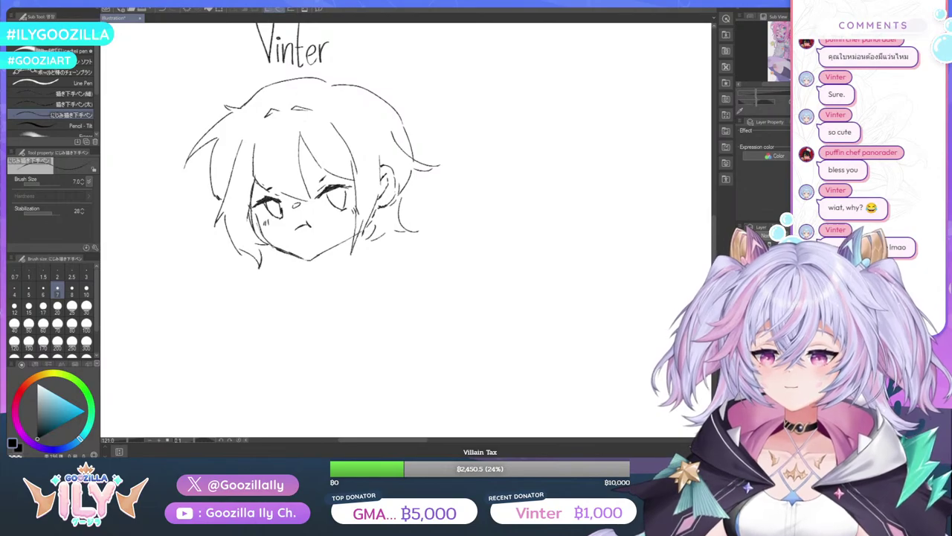
pyautogui.moveTo(379, 152); pyautogui.dragTo(372, 216)
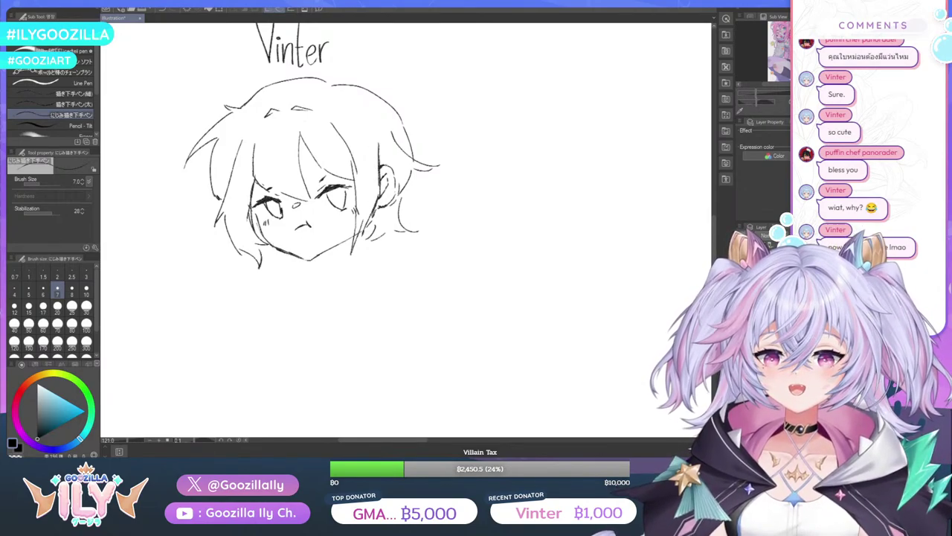
pyautogui.moveTo(378, 166)
pyautogui.mouseDown()
pyautogui.moveTo(395, 191)
pyautogui.moveTo(376, 207)
pyautogui.mouseUp()
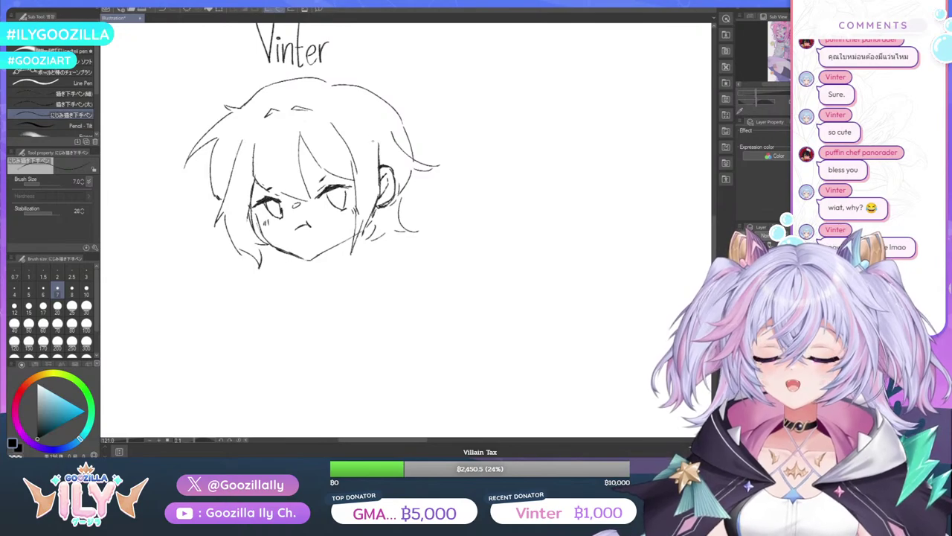
# Darken several hair strands and draw a short vertical neck line under the chin
pyautogui.moveTo(350, 159); pyautogui.dragTo(356, 181)
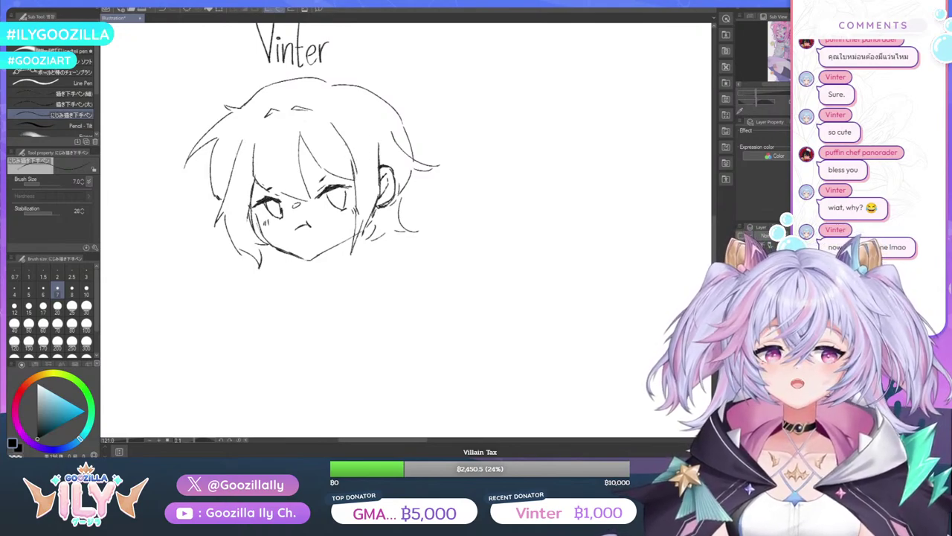
pyautogui.moveTo(345, 144); pyautogui.dragTo(352, 163)
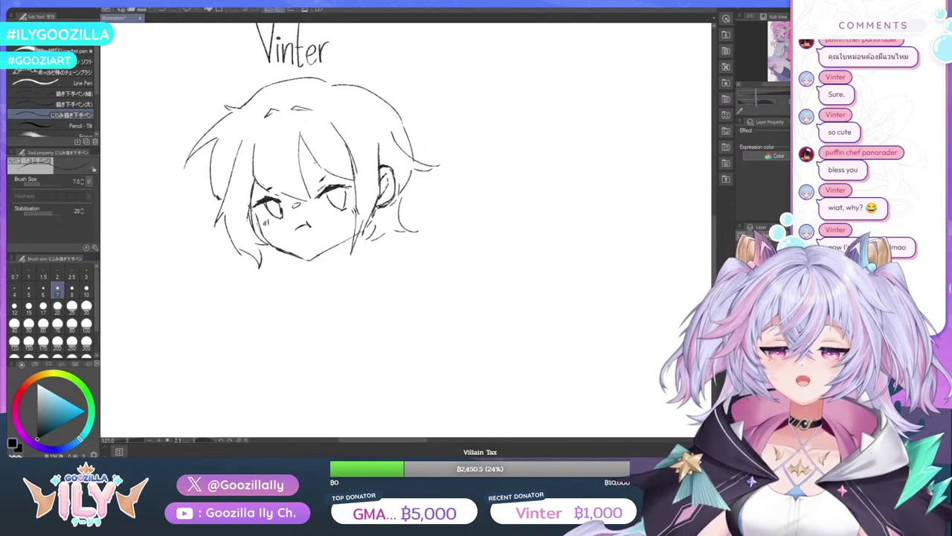
pyautogui.moveTo(300, 137)
pyautogui.mouseDown()
pyautogui.moveTo(305, 179)
pyautogui.moveTo(274, 185)
pyautogui.mouseUp()
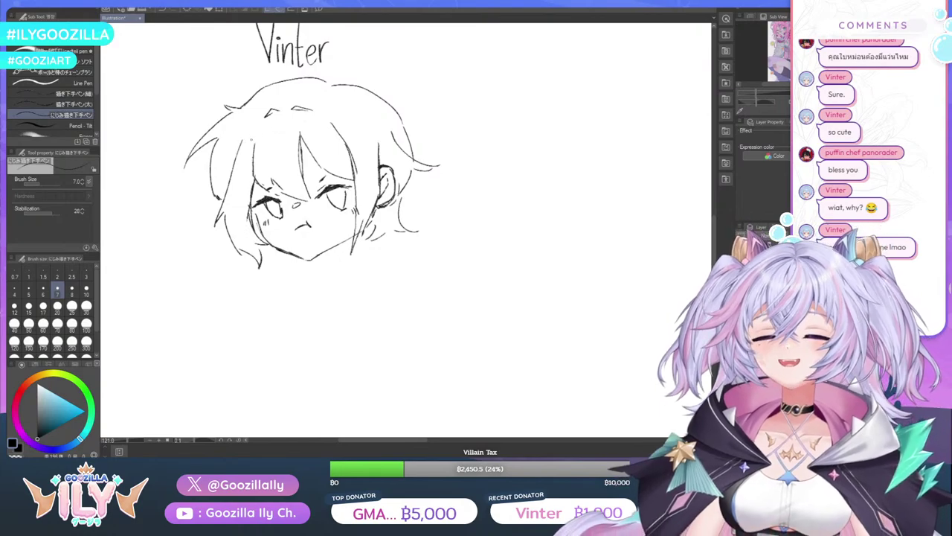
pyautogui.moveTo(257, 126); pyautogui.dragTo(256, 138)
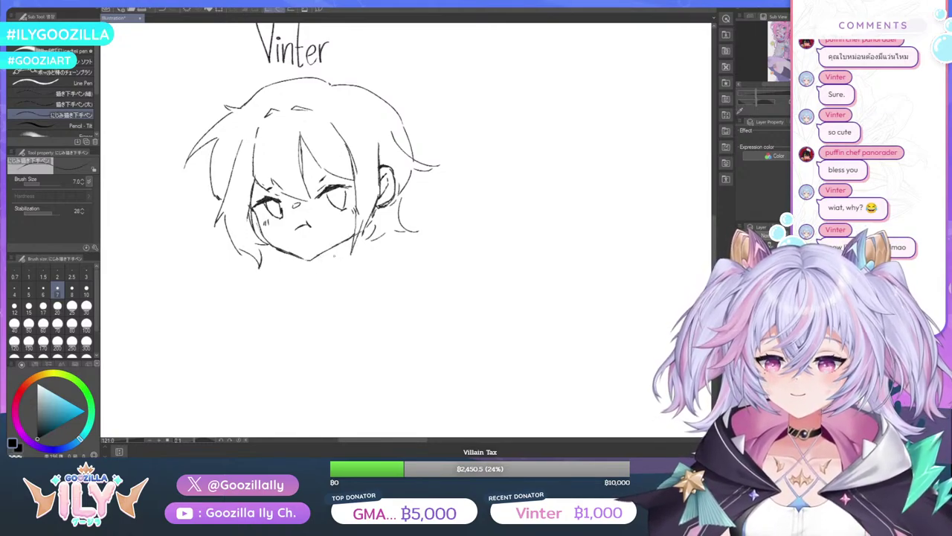
pyautogui.moveTo(340, 246); pyautogui.dragTo(339, 262)
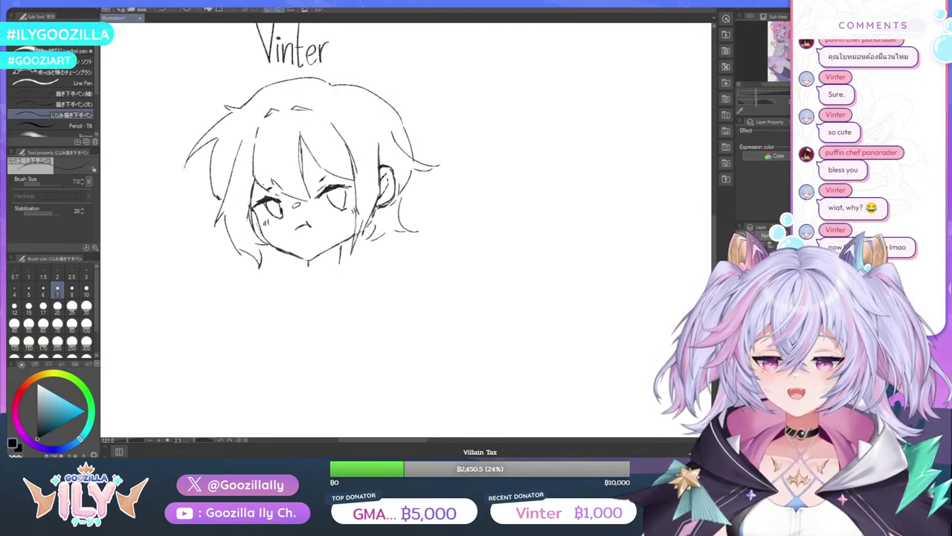
pyautogui.moveTo(342, 242); pyautogui.dragTo(340, 264)
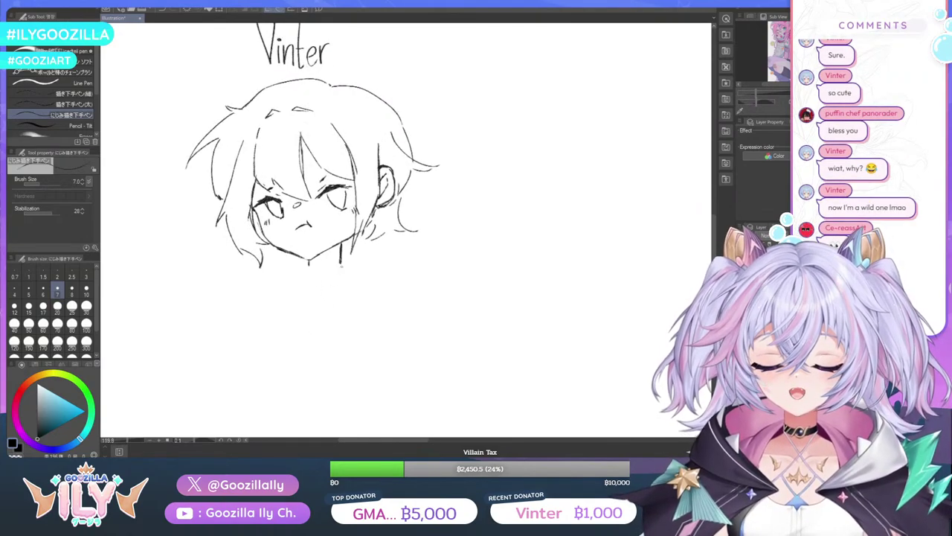
pyautogui.scroll(-2, 341, 277)
# Add blush hatching strokes on both of Vinter's cheeks
pyautogui.scroll(2, 338, 268)
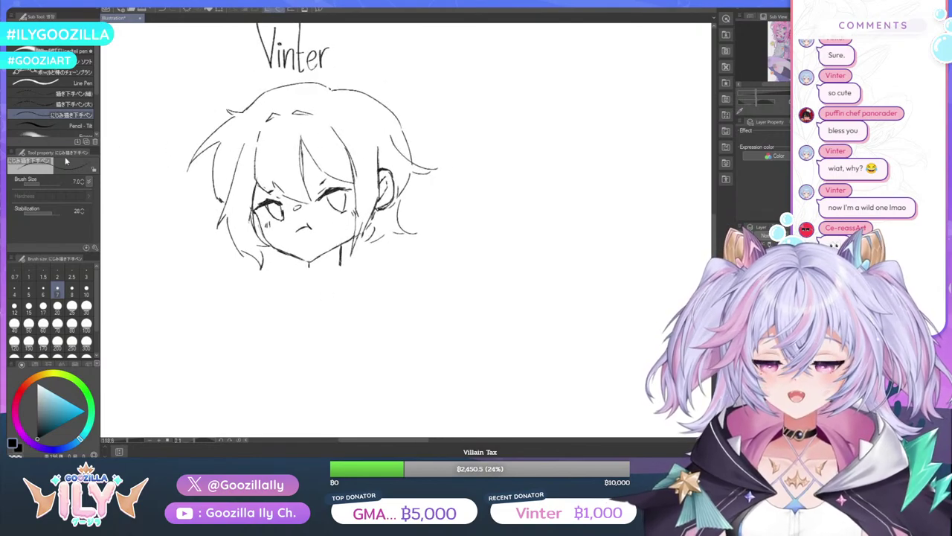
pyautogui.press('e')
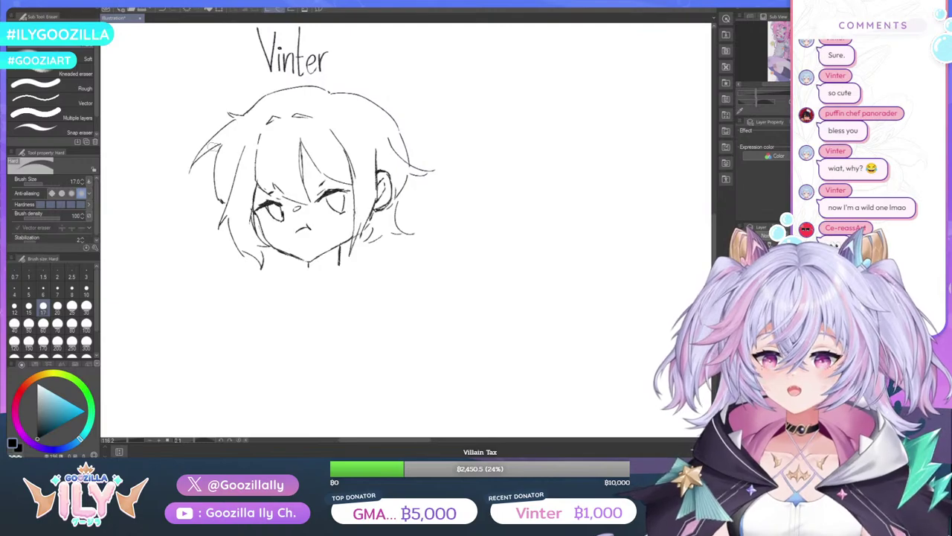
pyautogui.press('b')
pyautogui.press('p')
pyautogui.scroll(2, 370, 219)
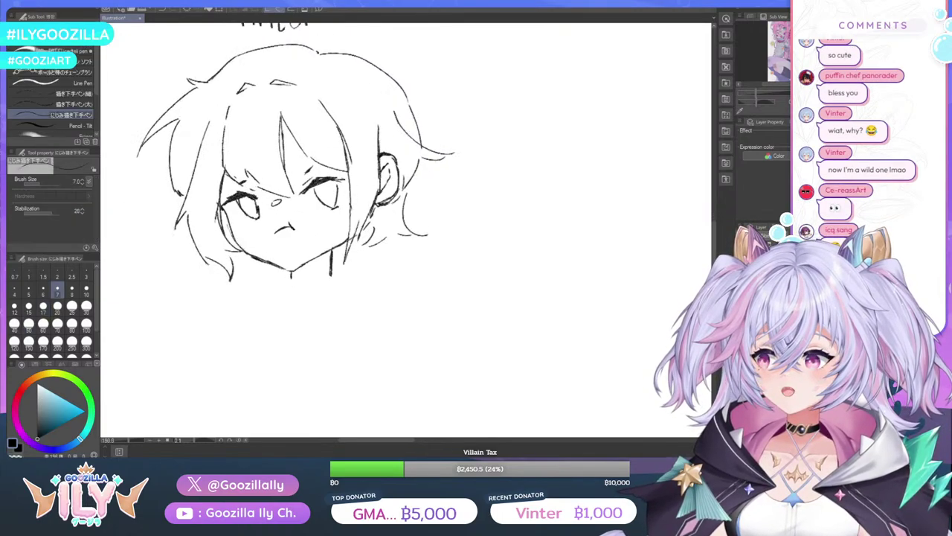
pyautogui.moveTo(354, 203)
pyautogui.mouseDown()
pyautogui.moveTo(319, 218)
pyautogui.moveTo(354, 211)
pyautogui.mouseUp()
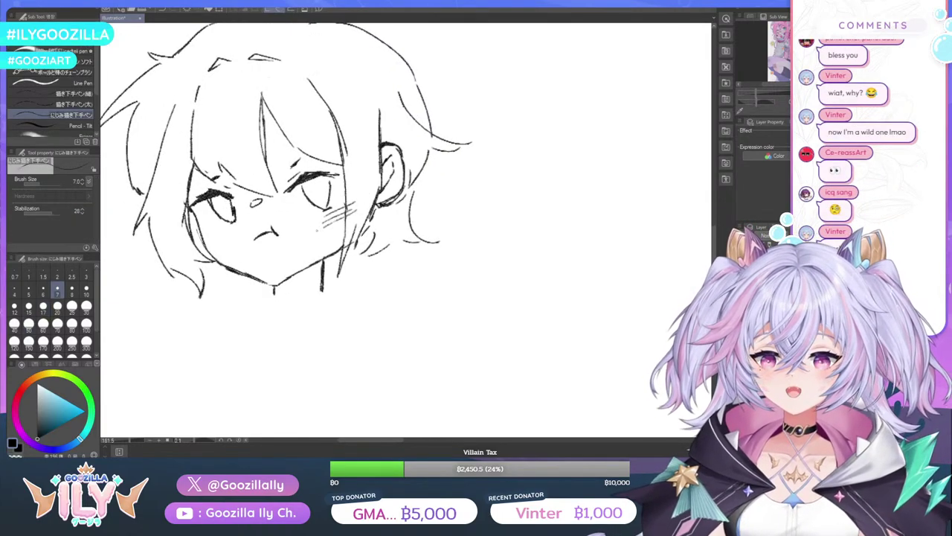
pyautogui.moveTo(207, 231)
pyautogui.mouseDown()
pyautogui.moveTo(220, 224)
pyautogui.moveTo(226, 234)
pyautogui.mouseUp()
pyautogui.scroll(-4, 283, 215)
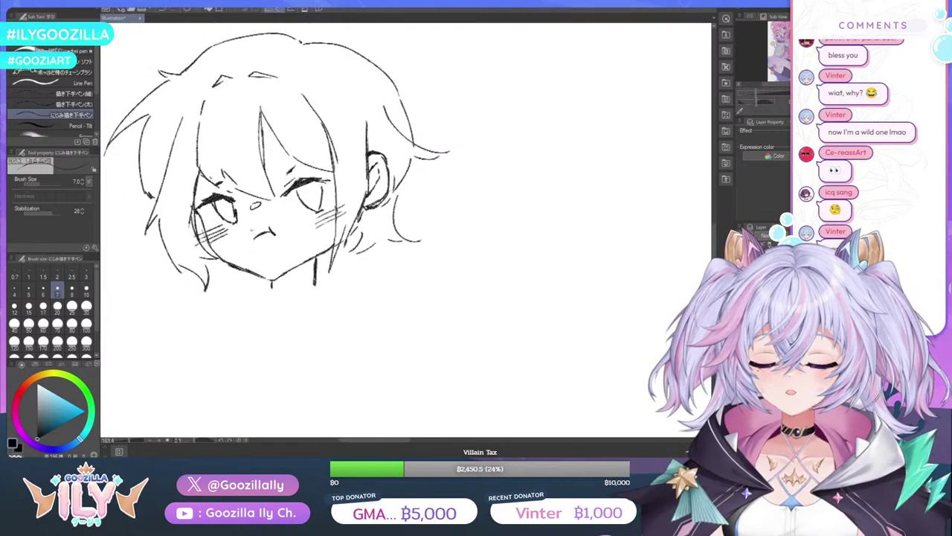
pyautogui.scroll(1, 208, 245)
pyautogui.scroll(3, 268, 171)
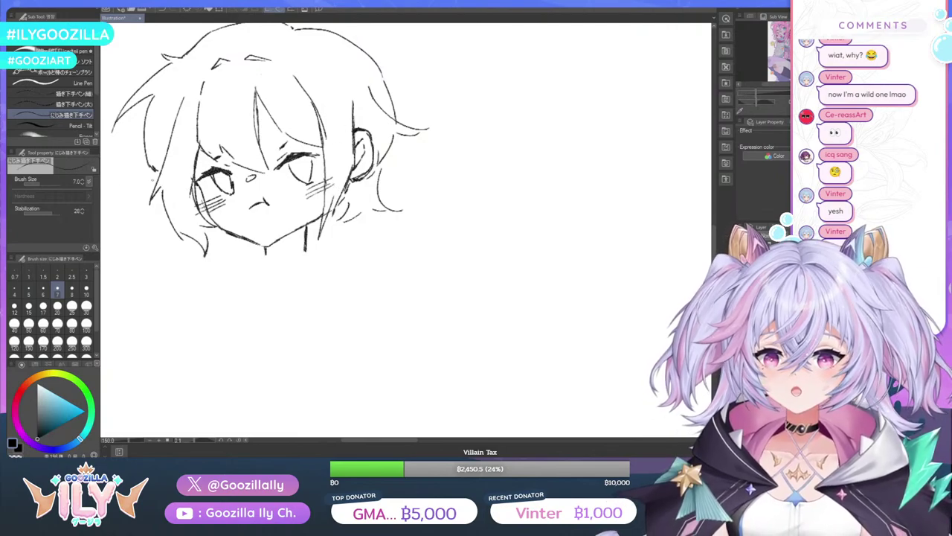
# Erase the rough ear strokes and redraw the right hair edge and ear outline
pyautogui.press('e')
pyautogui.moveTo(370, 125); pyautogui.dragTo(364, 183)
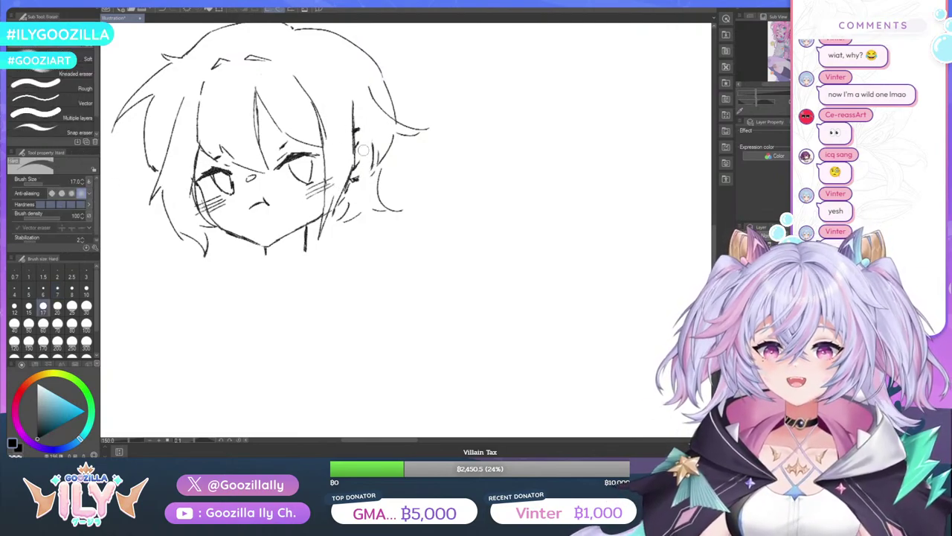
pyautogui.moveTo(362, 149)
pyautogui.mouseDown()
pyautogui.moveTo(355, 188)
pyautogui.moveTo(367, 151)
pyautogui.mouseUp()
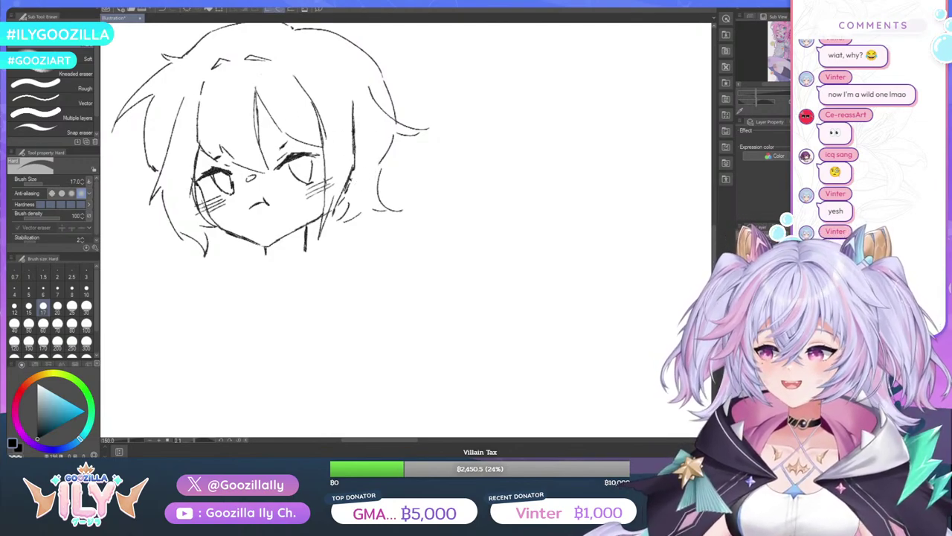
pyautogui.press('p')
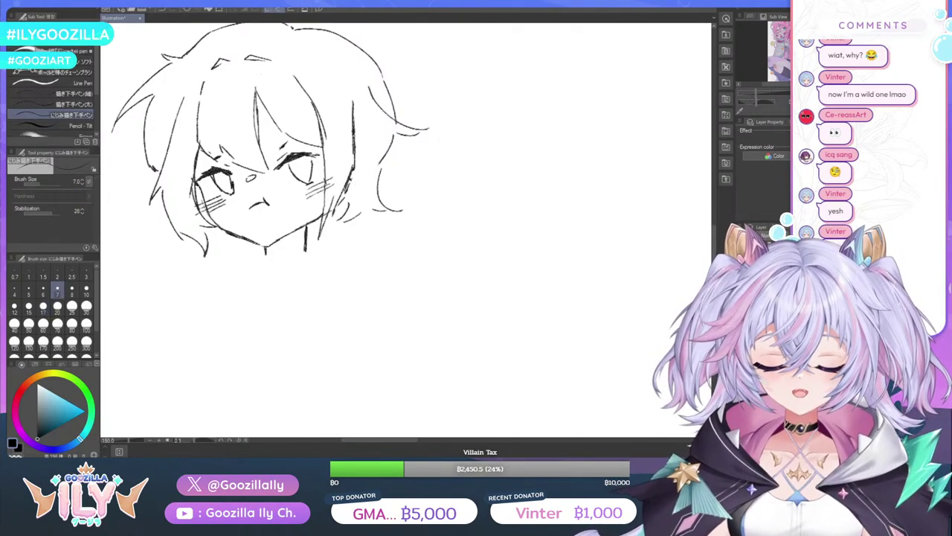
pyautogui.moveTo(373, 134)
pyautogui.mouseDown()
pyautogui.moveTo(380, 189)
pyautogui.moveTo(345, 202)
pyautogui.mouseUp()
pyautogui.moveTo(378, 143)
pyautogui.mouseDown()
pyautogui.moveTo(358, 128)
pyautogui.moveTo(381, 179)
pyautogui.moveTo(354, 200)
pyautogui.mouseUp()
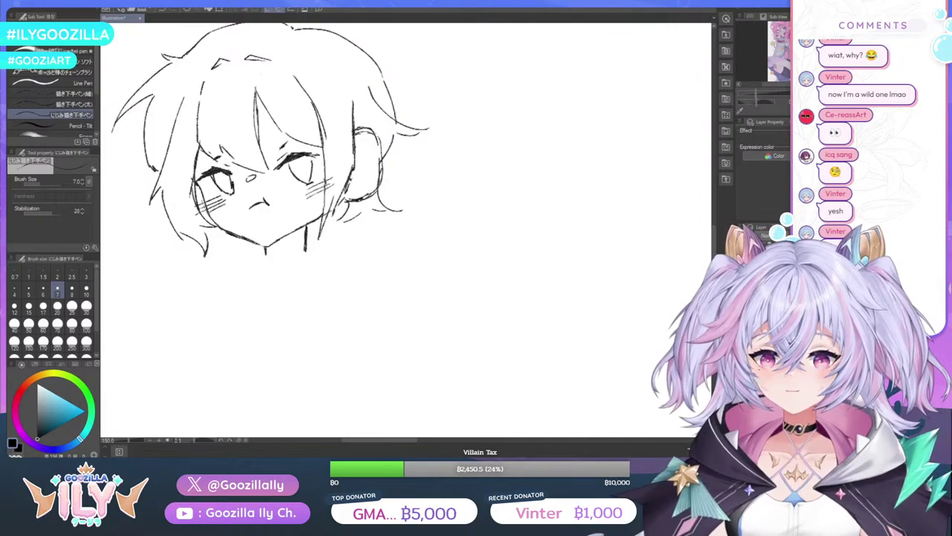
pyautogui.moveTo(372, 137); pyautogui.dragTo(378, 153)
# Extend the right hair line upward and redraw the right ear's inner lines and outer edge
pyautogui.moveTo(362, 121); pyautogui.dragTo(338, 72)
pyautogui.moveTo(354, 121); pyautogui.dragTo(325, 57)
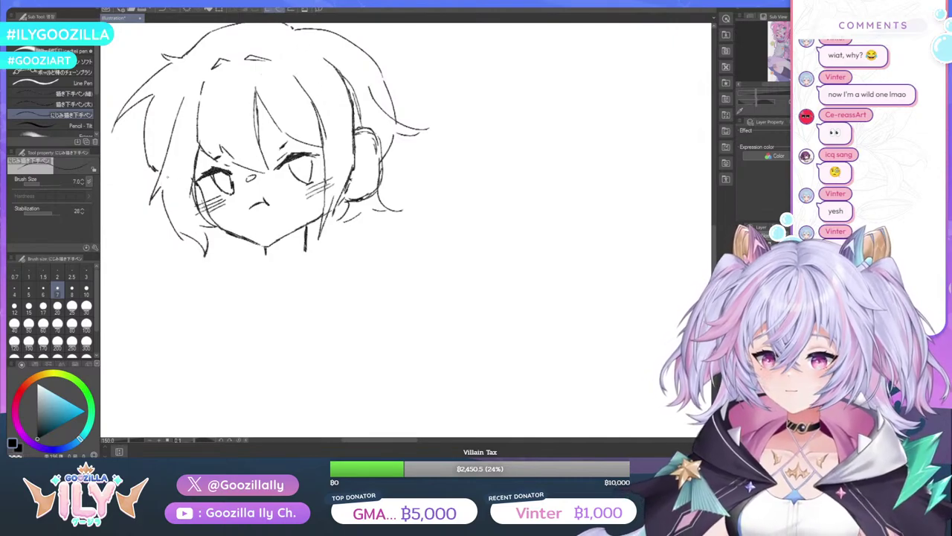
pyautogui.moveTo(222, 230); pyautogui.dragTo(208, 232)
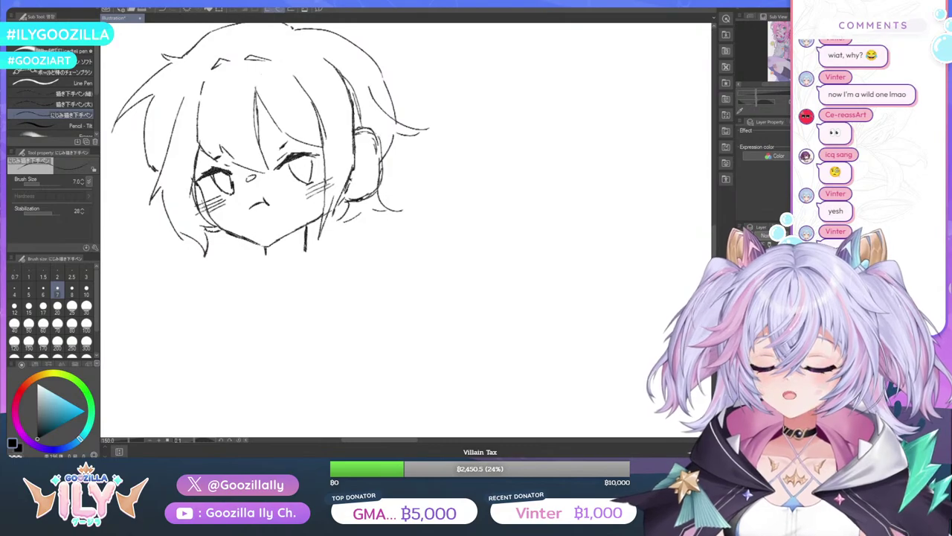
pyautogui.moveTo(360, 135)
pyautogui.mouseDown()
pyautogui.moveTo(372, 191)
pyautogui.moveTo(381, 146)
pyautogui.moveTo(380, 173)
pyautogui.mouseUp()
pyautogui.moveTo(361, 128); pyautogui.dragTo(368, 125)
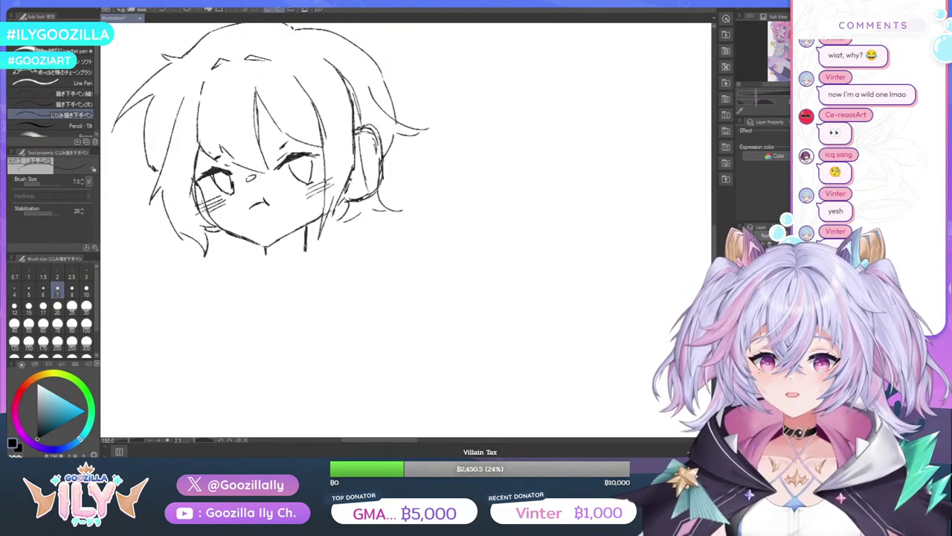
pyautogui.scroll(-5, 352, 173)
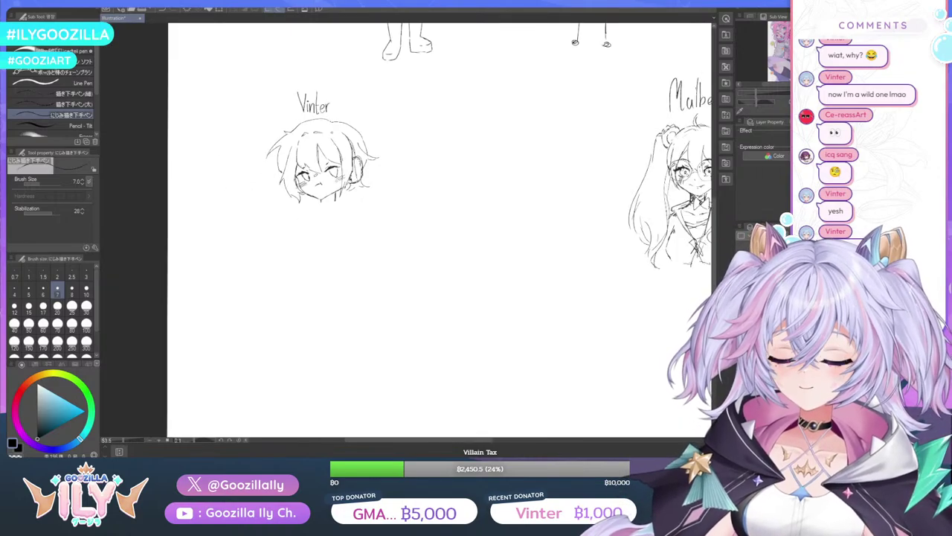
# Sketch a neck line sloping left from under Vinter's chin toward the shoulder
pyautogui.scroll(5, 320, 194)
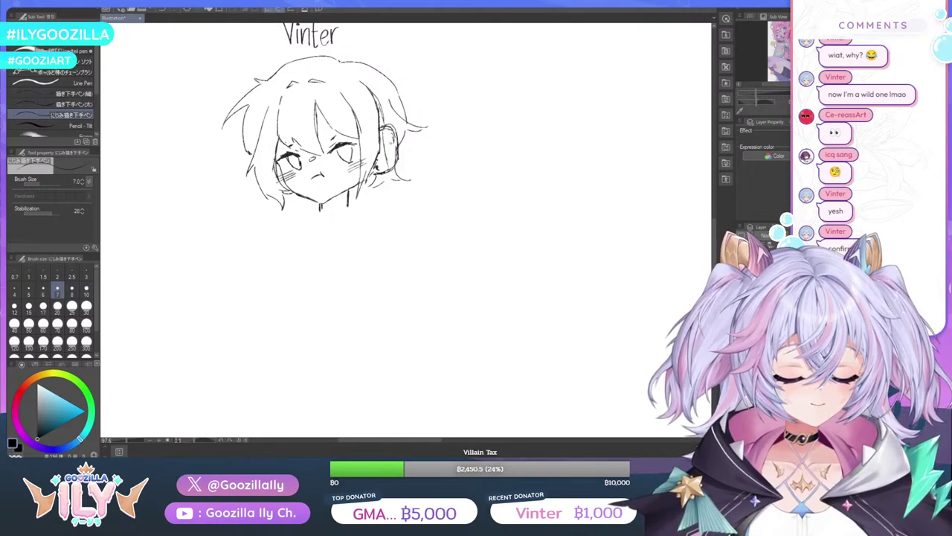
pyautogui.scroll(-3, 278, 270)
pyautogui.scroll(4, 311, 220)
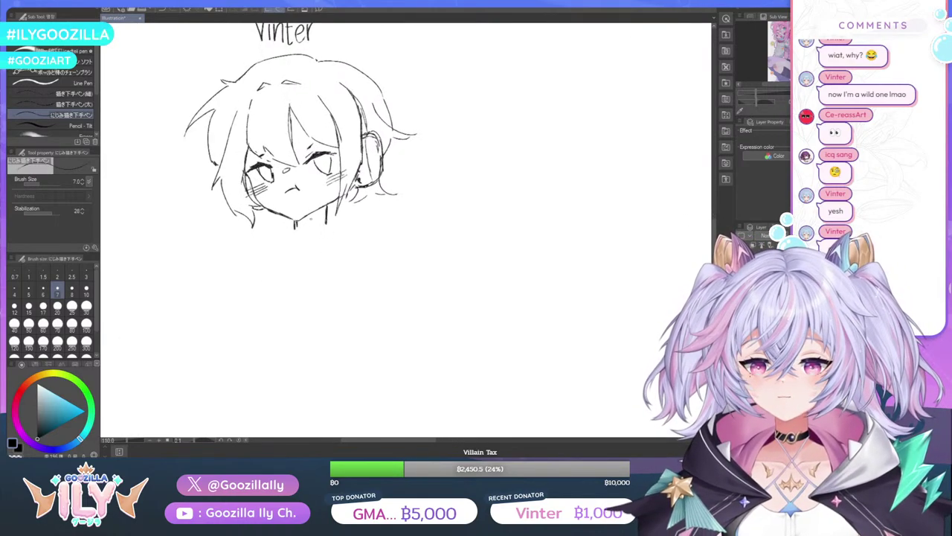
pyautogui.moveTo(314, 212)
pyautogui.mouseDown()
pyautogui.moveTo(296, 227)
pyautogui.moveTo(323, 227)
pyautogui.moveTo(342, 242)
pyautogui.moveTo(272, 243)
pyautogui.mouseUp()
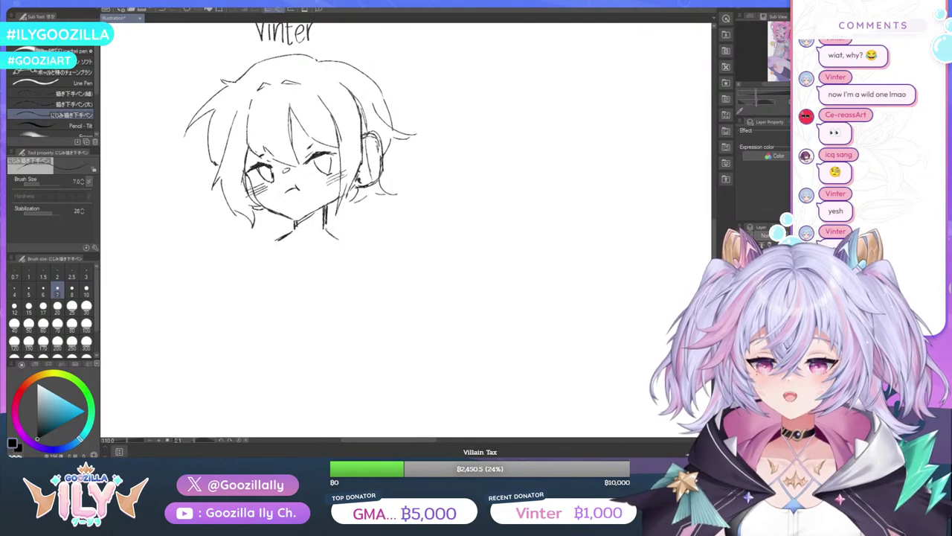
# Draw the line below Vinter's neck, his left shoulder, and the left arm reaching down to a hand in the lap
pyautogui.moveTo(326, 228)
pyautogui.mouseDown()
pyautogui.moveTo(355, 250)
pyautogui.moveTo(363, 237)
pyautogui.moveTo(359, 262)
pyautogui.moveTo(345, 245)
pyautogui.moveTo(327, 272)
pyautogui.mouseUp()
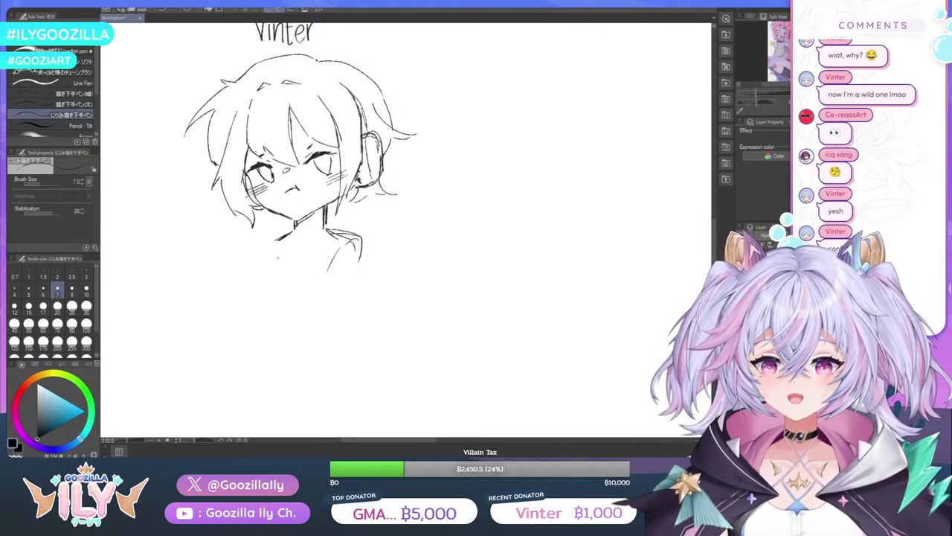
pyautogui.moveTo(286, 231)
pyautogui.mouseDown()
pyautogui.moveTo(267, 236)
pyautogui.moveTo(271, 287)
pyautogui.moveTo(258, 237)
pyautogui.moveTo(255, 260)
pyautogui.moveTo(258, 286)
pyautogui.moveTo(274, 240)
pyautogui.moveTo(283, 325)
pyautogui.mouseUp()
pyautogui.moveTo(257, 283); pyautogui.dragTo(277, 341)
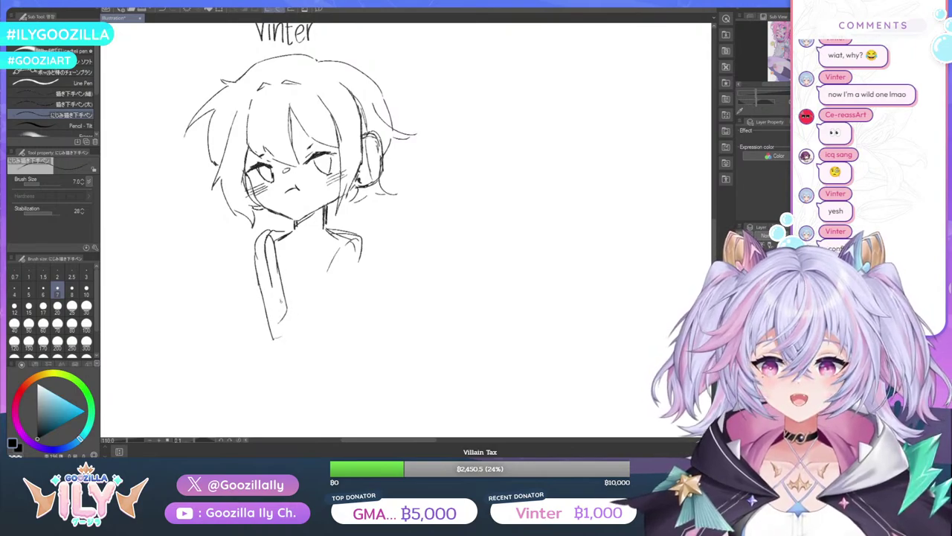
pyautogui.moveTo(286, 300); pyautogui.dragTo(277, 344)
pyautogui.moveTo(286, 311)
pyautogui.mouseDown()
pyautogui.moveTo(291, 344)
pyautogui.moveTo(281, 353)
pyautogui.mouseUp()
pyautogui.moveTo(290, 344); pyautogui.dragTo(299, 362)
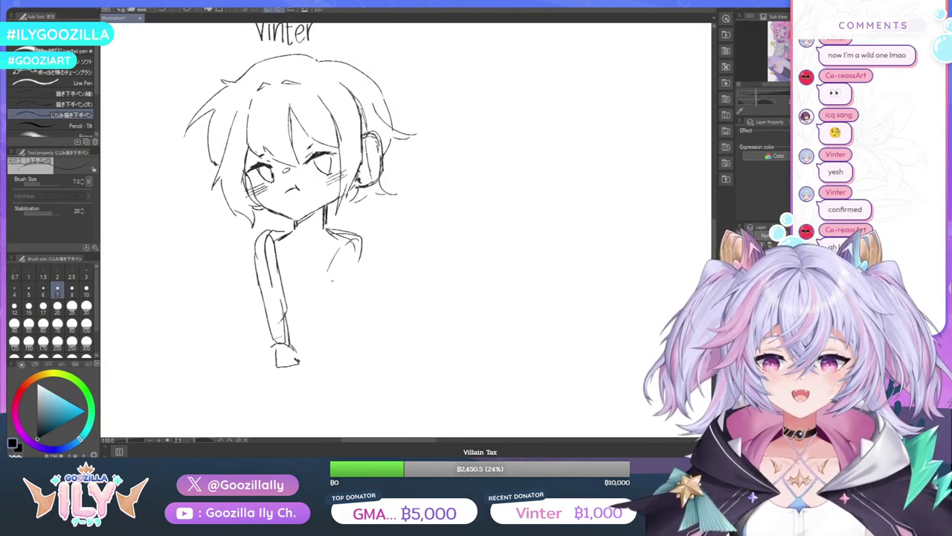
# Sketch the right torso side, shoulder and arm, with small hand strokes resting in the lap
pyautogui.moveTo(336, 246); pyautogui.dragTo(325, 298)
pyautogui.moveTo(351, 238)
pyautogui.mouseDown()
pyautogui.moveTo(358, 260)
pyautogui.moveTo(340, 311)
pyautogui.mouseUp()
pyautogui.moveTo(334, 279); pyautogui.dragTo(313, 348)
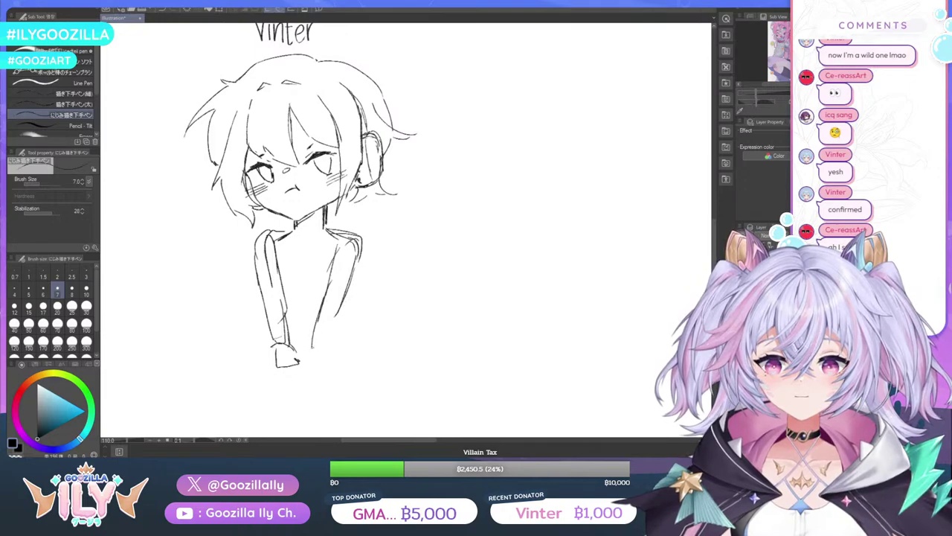
pyautogui.moveTo(340, 308)
pyautogui.mouseDown()
pyautogui.moveTo(320, 353)
pyautogui.moveTo(301, 349)
pyautogui.moveTo(296, 364)
pyautogui.moveTo(320, 364)
pyautogui.mouseUp()
pyautogui.moveTo(305, 366); pyautogui.dragTo(322, 362)
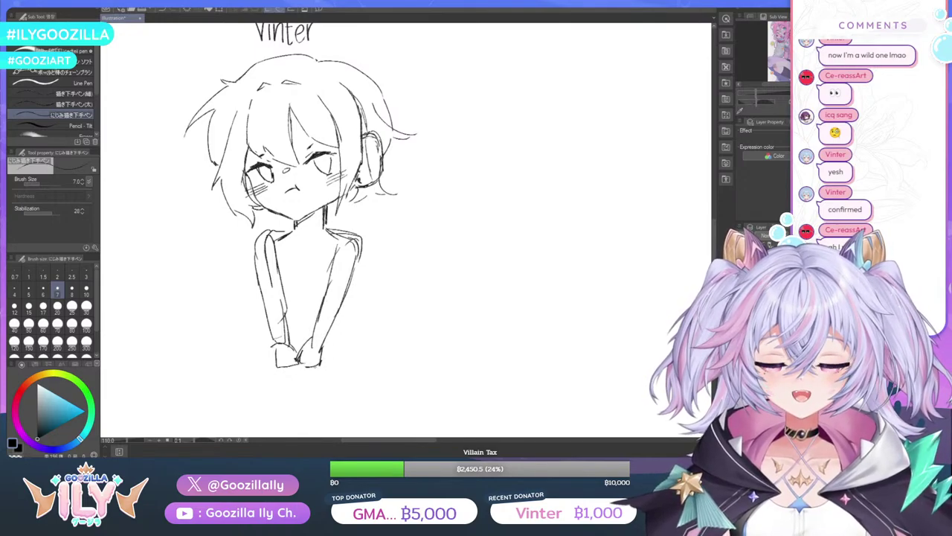
pyautogui.moveTo(346, 295)
pyautogui.mouseDown()
pyautogui.moveTo(339, 326)
pyautogui.moveTo(401, 320)
pyautogui.moveTo(405, 336)
pyautogui.moveTo(328, 365)
pyautogui.mouseUp()
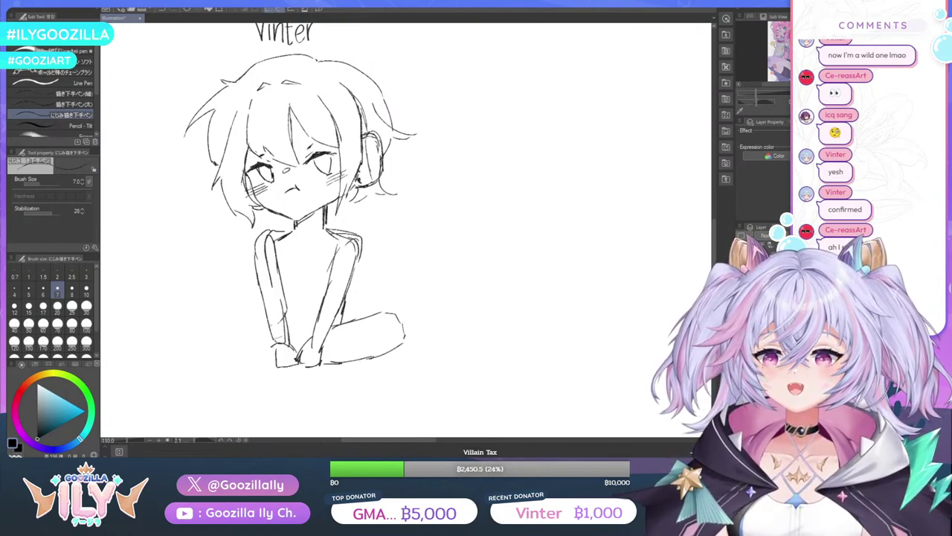
# Draw the crossed legs: the left leg with its outer edge and knee top, and the right knee
pyautogui.moveTo(272, 326)
pyautogui.mouseDown()
pyautogui.moveTo(229, 308)
pyautogui.moveTo(206, 325)
pyautogui.moveTo(209, 336)
pyautogui.mouseUp()
pyautogui.moveTo(220, 347)
pyautogui.mouseDown()
pyautogui.moveTo(211, 353)
pyautogui.moveTo(272, 359)
pyautogui.moveTo(259, 357)
pyautogui.mouseUp()
pyautogui.moveTo(207, 326)
pyautogui.mouseDown()
pyautogui.moveTo(202, 346)
pyautogui.moveTo(213, 348)
pyautogui.mouseUp()
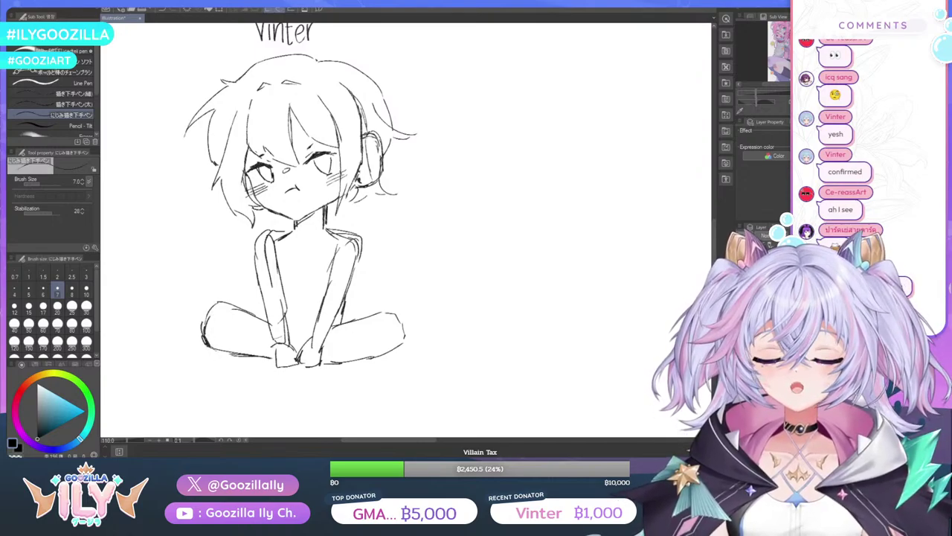
pyautogui.moveTo(247, 305)
pyautogui.mouseDown()
pyautogui.moveTo(210, 305)
pyautogui.moveTo(202, 326)
pyautogui.mouseUp()
pyautogui.moveTo(336, 323)
pyautogui.mouseDown()
pyautogui.moveTo(381, 311)
pyautogui.moveTo(399, 324)
pyautogui.moveTo(392, 353)
pyautogui.moveTo(365, 356)
pyautogui.mouseUp()
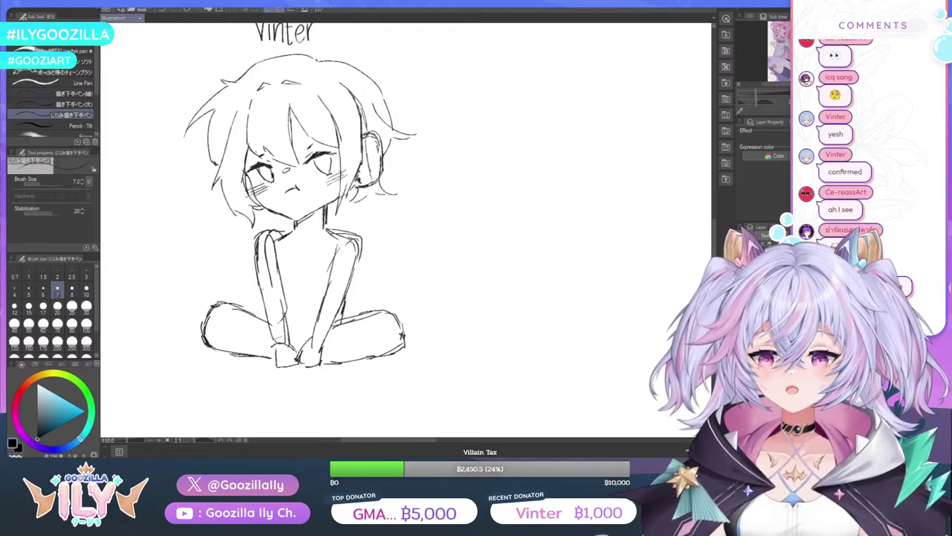
# Erase the doubled lines at Vinter's right shoulder and redraw a darker neck-to-shoulder line with the pen
pyautogui.press('e')
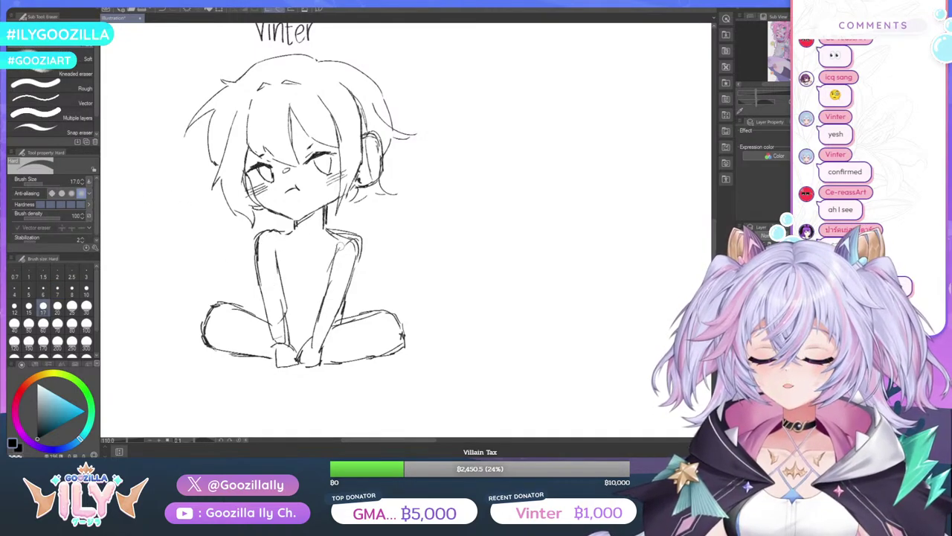
pyautogui.moveTo(349, 243)
pyautogui.mouseDown()
pyautogui.moveTo(333, 235)
pyautogui.moveTo(367, 246)
pyautogui.moveTo(342, 229)
pyautogui.mouseUp()
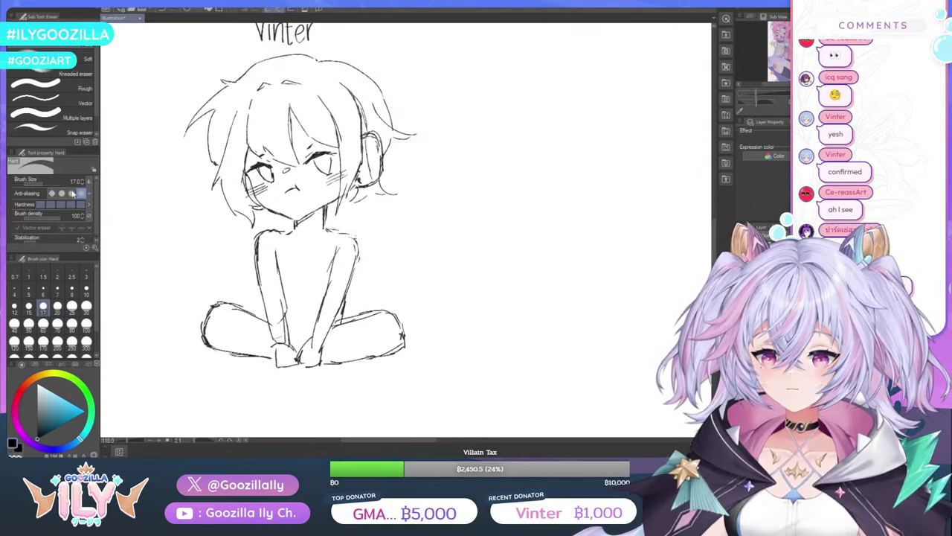
pyautogui.press('p')
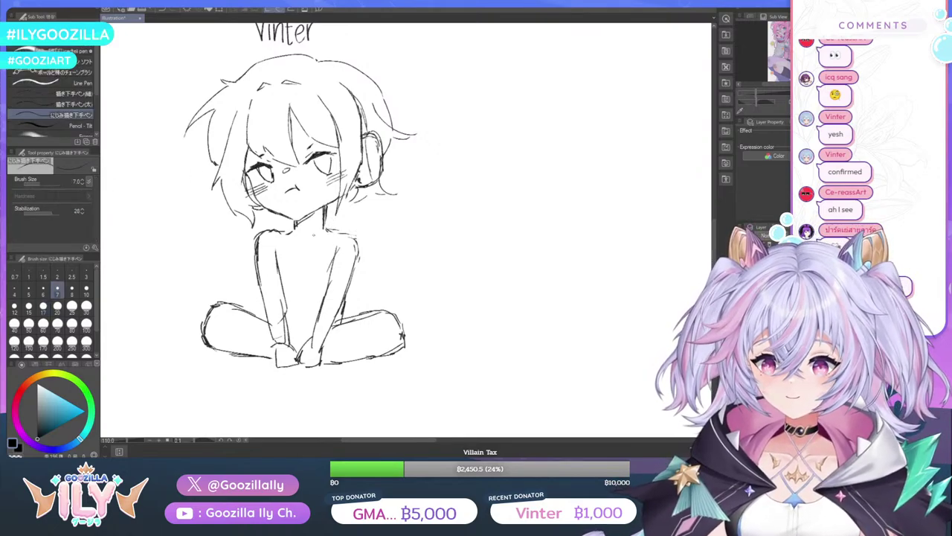
pyautogui.moveTo(321, 208)
pyautogui.mouseDown()
pyautogui.moveTo(321, 228)
pyautogui.moveTo(340, 235)
pyautogui.moveTo(288, 236)
pyautogui.moveTo(296, 243)
pyautogui.mouseUp()
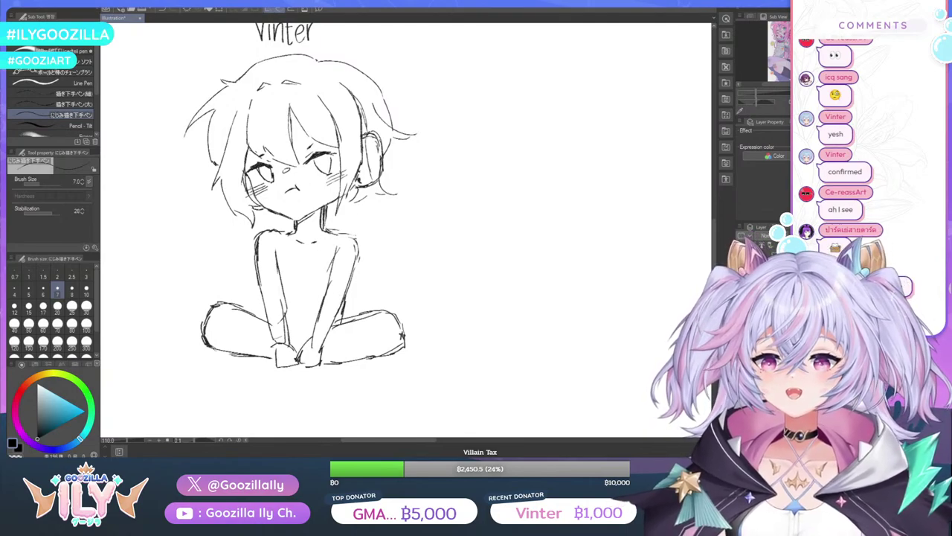
# Add a line at the neck base, a puffy right sleeve, the chest line, and collar strokes at the left shoulder
pyautogui.moveTo(324, 220)
pyautogui.mouseDown()
pyautogui.moveTo(297, 227)
pyautogui.moveTo(331, 265)
pyautogui.moveTo(332, 250)
pyautogui.mouseUp()
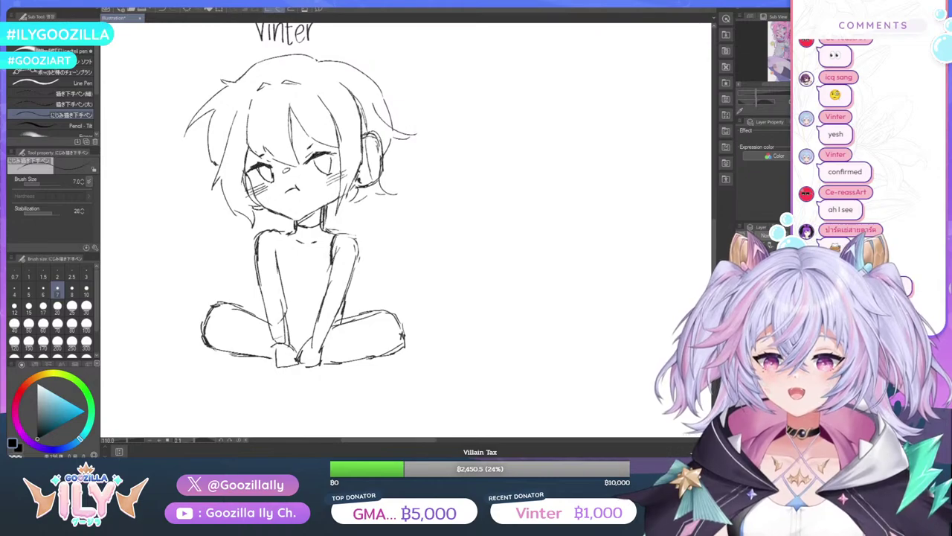
pyautogui.moveTo(281, 232)
pyautogui.mouseDown()
pyautogui.moveTo(279, 264)
pyautogui.moveTo(290, 231)
pyautogui.mouseUp()
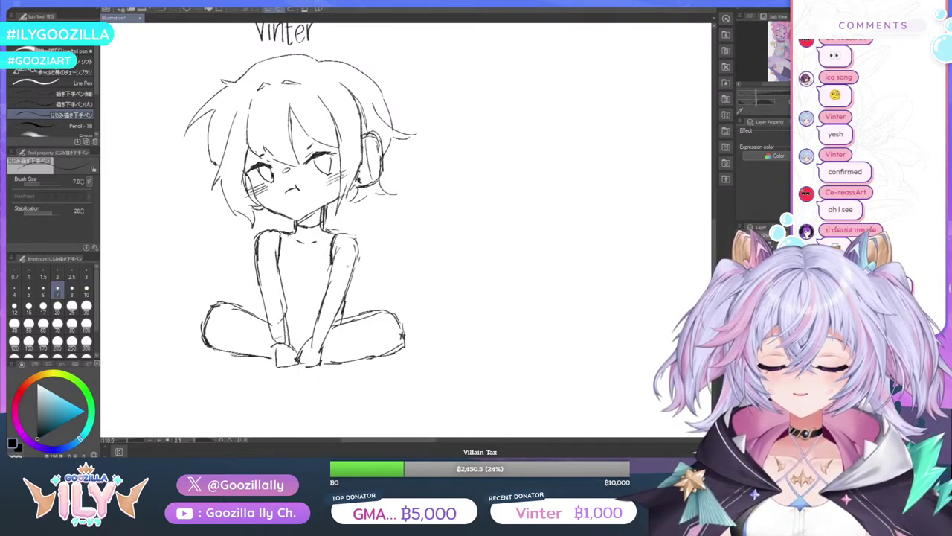
pyautogui.moveTo(318, 297)
pyautogui.mouseDown()
pyautogui.moveTo(346, 261)
pyautogui.moveTo(369, 260)
pyautogui.moveTo(372, 246)
pyautogui.moveTo(379, 284)
pyautogui.moveTo(368, 298)
pyautogui.moveTo(315, 307)
pyautogui.moveTo(311, 338)
pyautogui.mouseUp()
pyautogui.moveTo(351, 304); pyautogui.dragTo(363, 310)
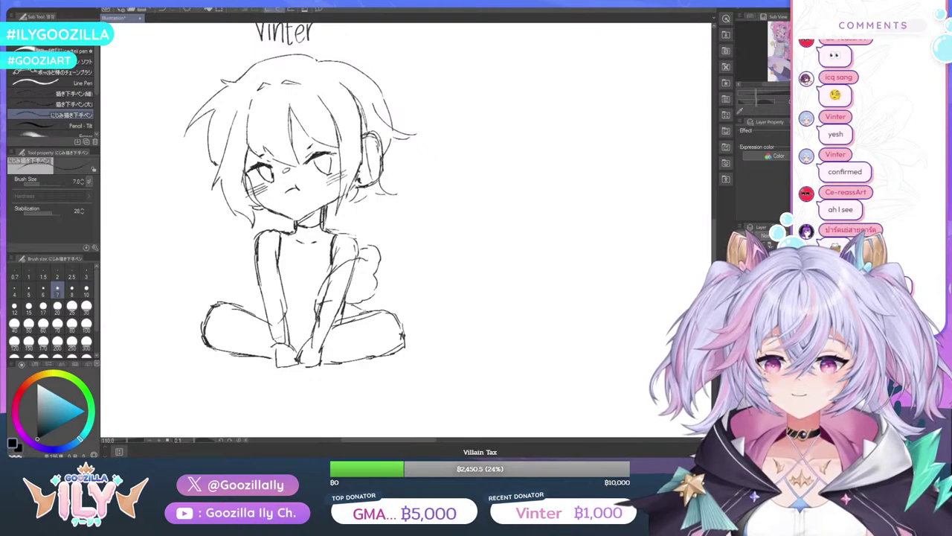
pyautogui.moveTo(301, 279); pyautogui.dragTo(281, 246)
pyautogui.moveTo(277, 232)
pyautogui.mouseDown()
pyautogui.moveTo(269, 225)
pyautogui.moveTo(246, 247)
pyautogui.mouseUp()
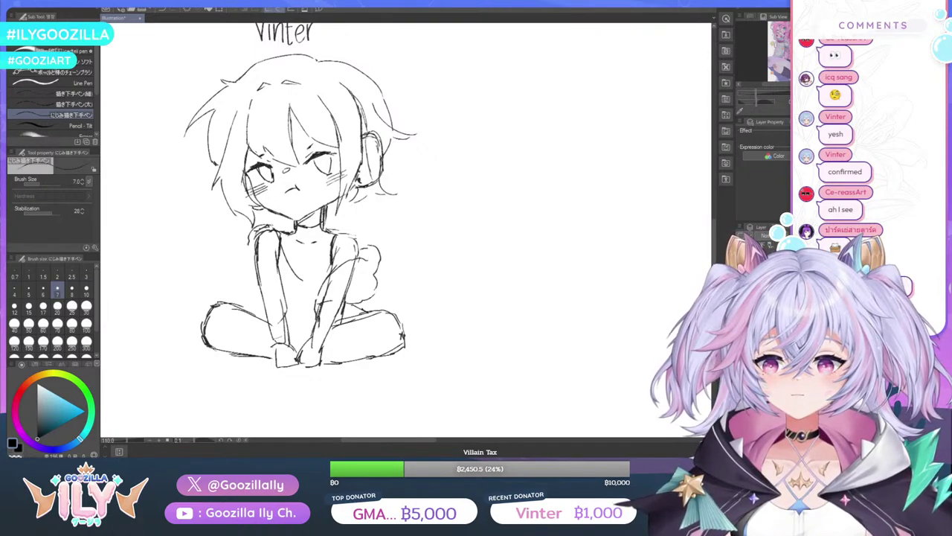
pyautogui.moveTo(274, 216); pyautogui.dragTo(265, 226)
pyautogui.moveTo(270, 216)
pyautogui.mouseDown()
pyautogui.moveTo(256, 227)
pyautogui.moveTo(280, 229)
pyautogui.mouseUp()
# Draw torso and left leg lines, darken the right arm to the hand, and lightly erase the left arm line
pyautogui.moveTo(300, 289); pyautogui.dragTo(247, 257)
pyautogui.moveTo(300, 285)
pyautogui.mouseDown()
pyautogui.moveTo(292, 301)
pyautogui.moveTo(301, 343)
pyautogui.mouseUp()
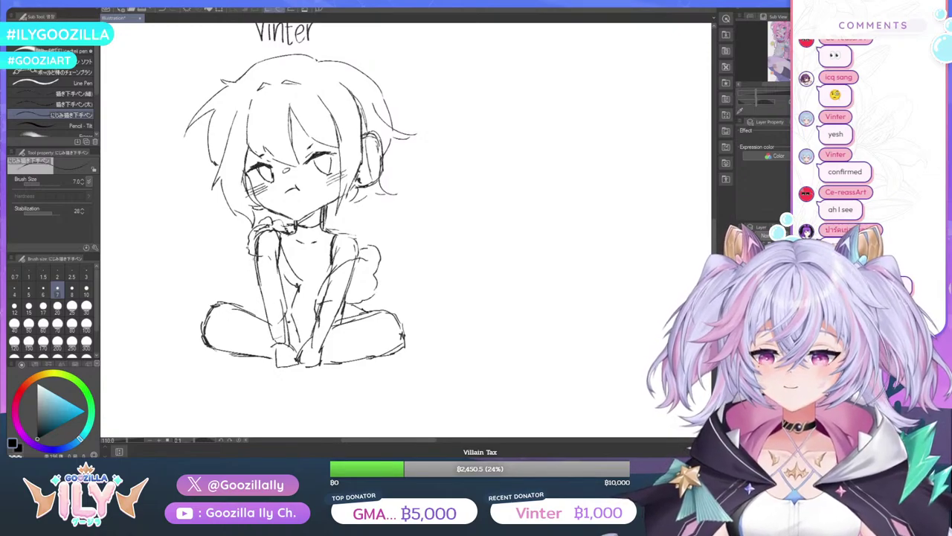
pyautogui.moveTo(255, 259)
pyautogui.mouseDown()
pyautogui.moveTo(257, 327)
pyautogui.moveTo(282, 346)
pyautogui.moveTo(300, 334)
pyautogui.mouseUp()
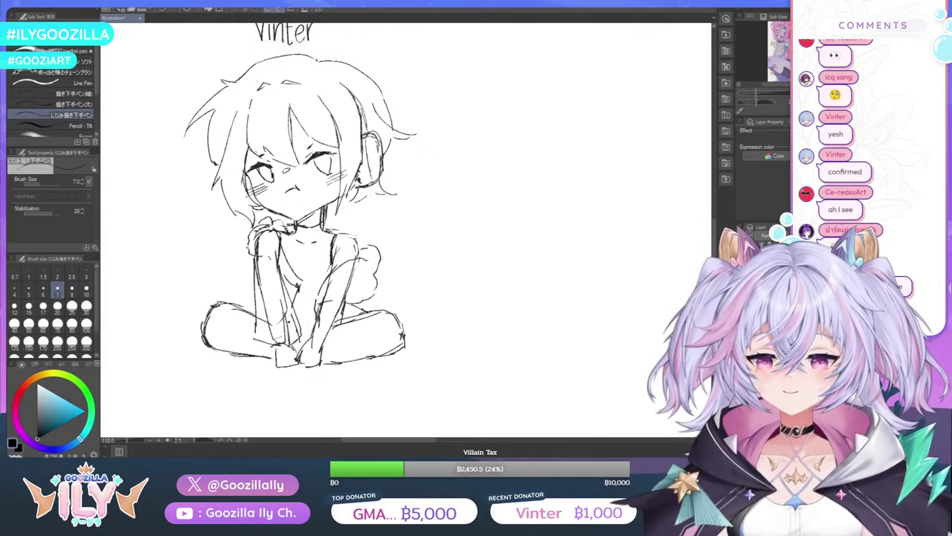
pyautogui.moveTo(344, 303)
pyautogui.mouseDown()
pyautogui.moveTo(334, 353)
pyautogui.moveTo(308, 354)
pyautogui.moveTo(335, 353)
pyautogui.moveTo(299, 344)
pyautogui.moveTo(334, 349)
pyautogui.mouseUp()
pyautogui.press('e')
pyautogui.moveTo(266, 251)
pyautogui.mouseDown()
pyautogui.moveTo(265, 293)
pyautogui.moveTo(258, 236)
pyautogui.moveTo(257, 250)
pyautogui.moveTo(271, 225)
pyautogui.moveTo(290, 330)
pyautogui.moveTo(287, 308)
pyautogui.moveTo(277, 342)
pyautogui.moveTo(287, 333)
pyautogui.moveTo(272, 325)
pyautogui.moveTo(262, 312)
pyautogui.mouseUp()
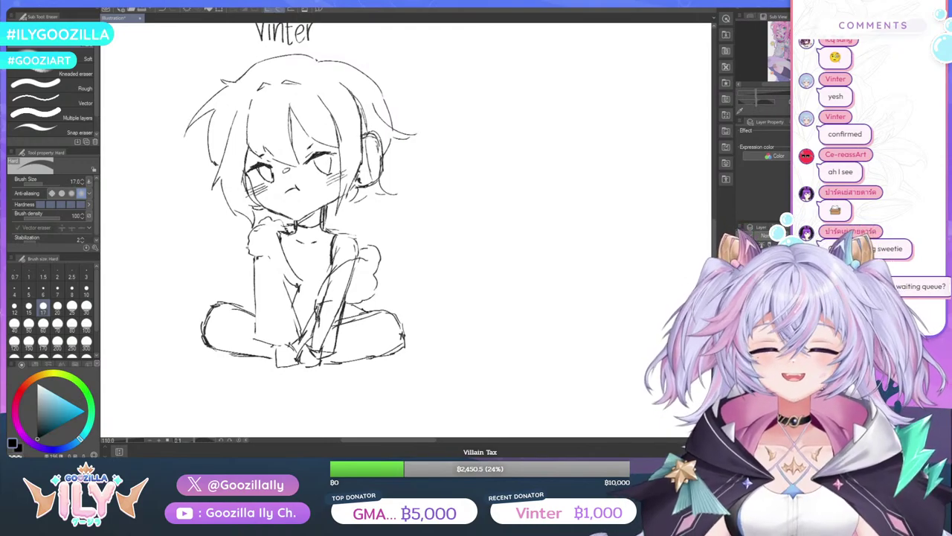
# Zoom out to check Vinter's whole seated figure, then zoom back in to keep refining
pyautogui.scroll(-2, 373, 300)
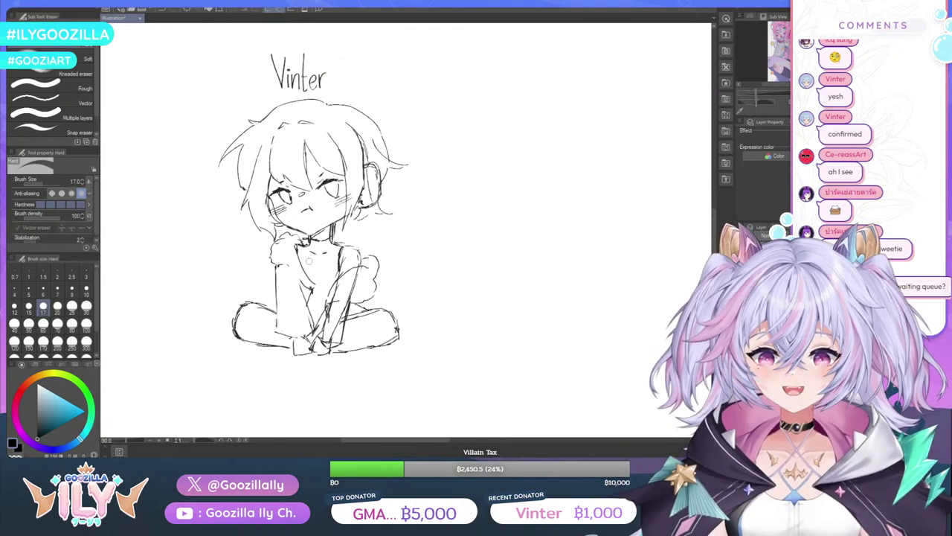
pyautogui.moveTo(310, 261)
pyautogui.mouseDown()
pyautogui.moveTo(302, 278)
pyautogui.moveTo(293, 271)
pyautogui.moveTo(317, 299)
pyautogui.mouseUp()
pyautogui.press('p')
pyautogui.scroll(2, 280, 254)
pyautogui.press('e')
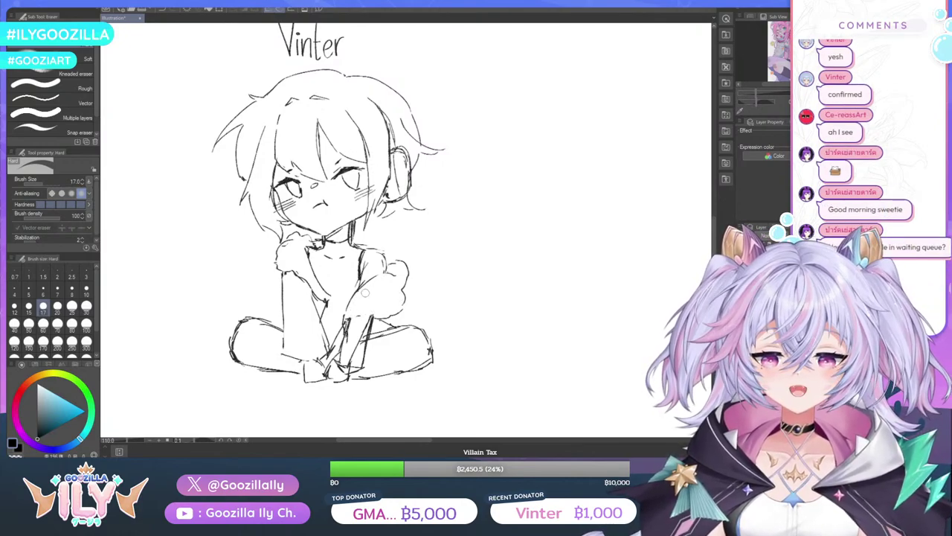
# Darken the right sleeve cuff, right shoulder and inner sleeve line, then erase stray lines in the right forearm
pyautogui.press('p')
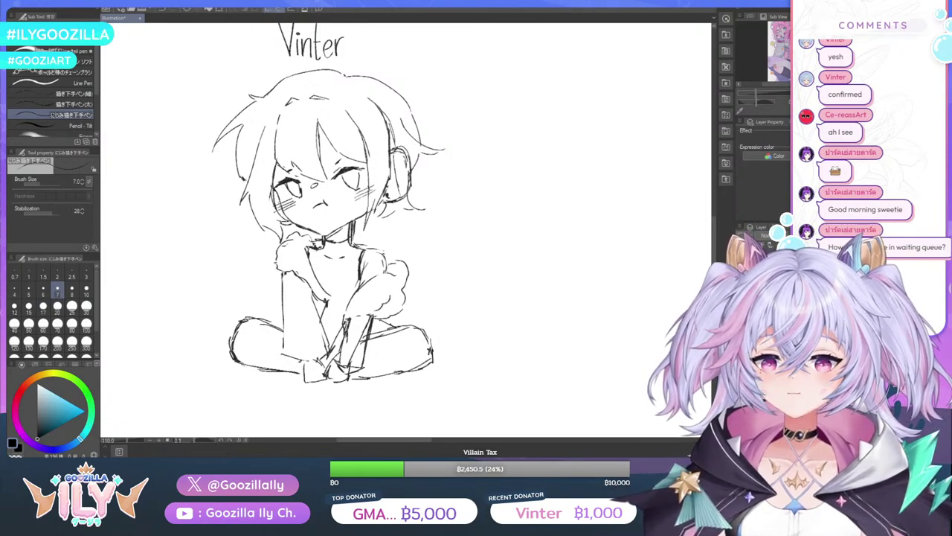
pyautogui.moveTo(356, 316)
pyautogui.mouseDown()
pyautogui.moveTo(371, 313)
pyautogui.moveTo(350, 309)
pyautogui.mouseUp()
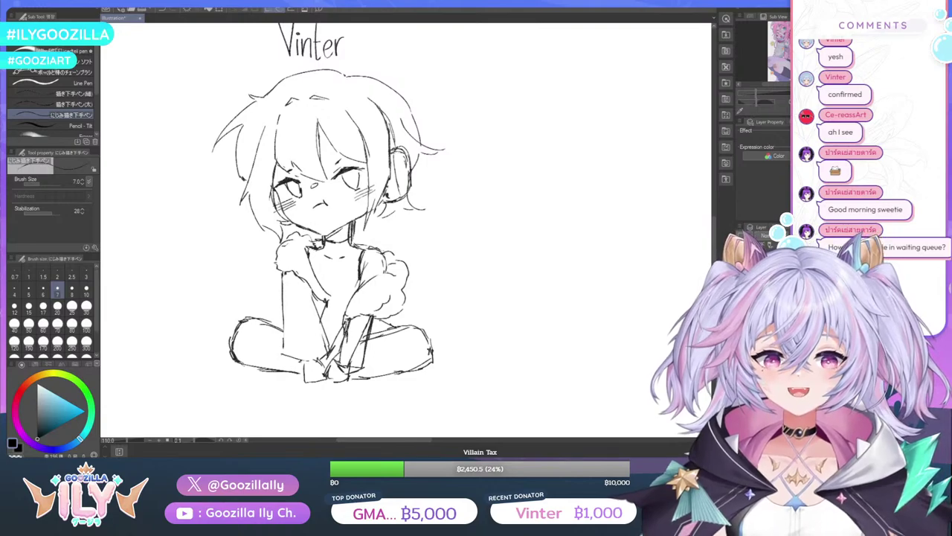
pyautogui.moveTo(361, 244); pyautogui.dragTo(376, 249)
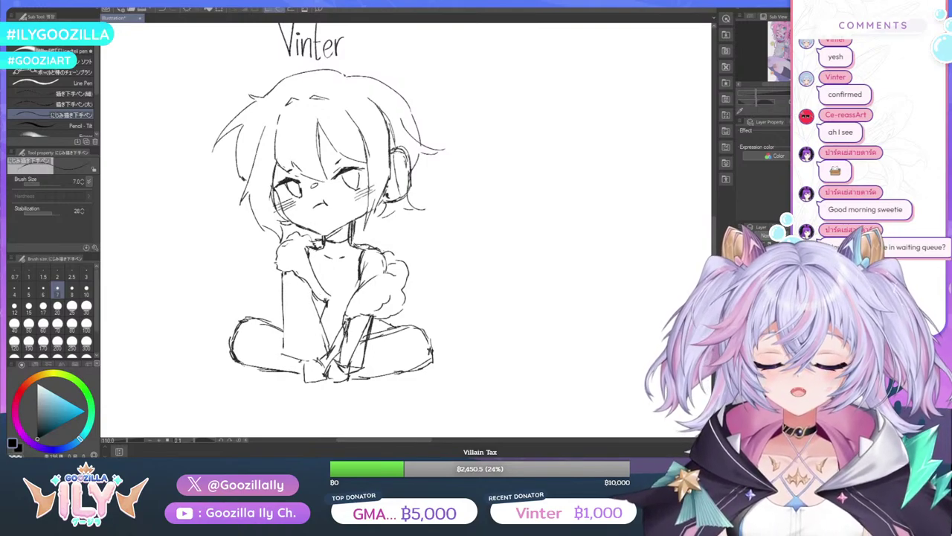
pyautogui.moveTo(324, 299); pyautogui.dragTo(323, 333)
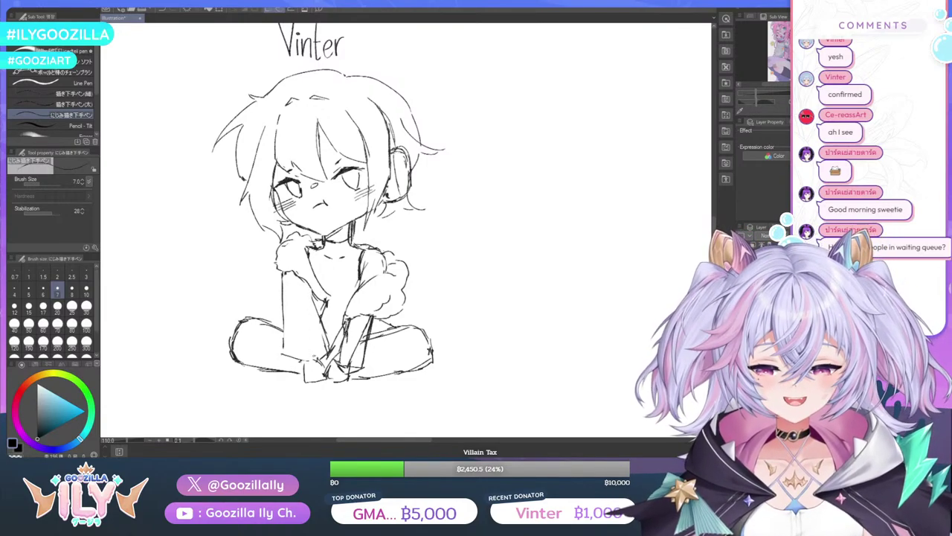
pyautogui.press('e')
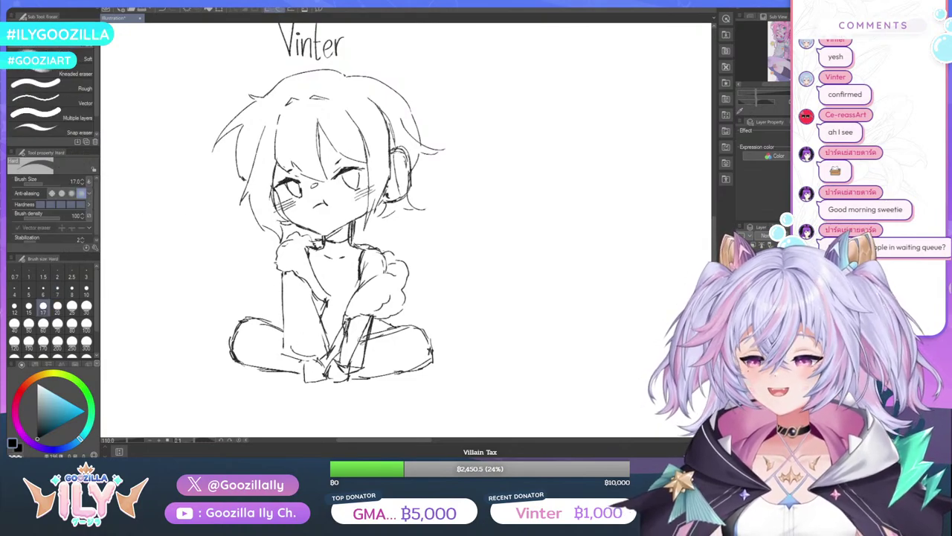
pyautogui.moveTo(363, 320)
pyautogui.mouseDown()
pyautogui.moveTo(358, 357)
pyautogui.moveTo(342, 356)
pyautogui.moveTo(347, 324)
pyautogui.moveTo(336, 357)
pyautogui.mouseUp()
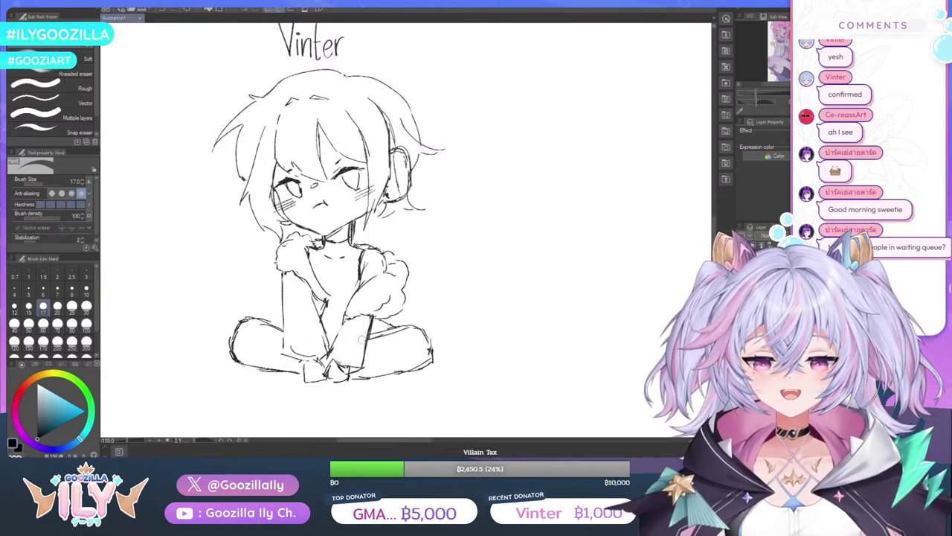
pyautogui.moveTo(366, 324); pyautogui.dragTo(369, 326)
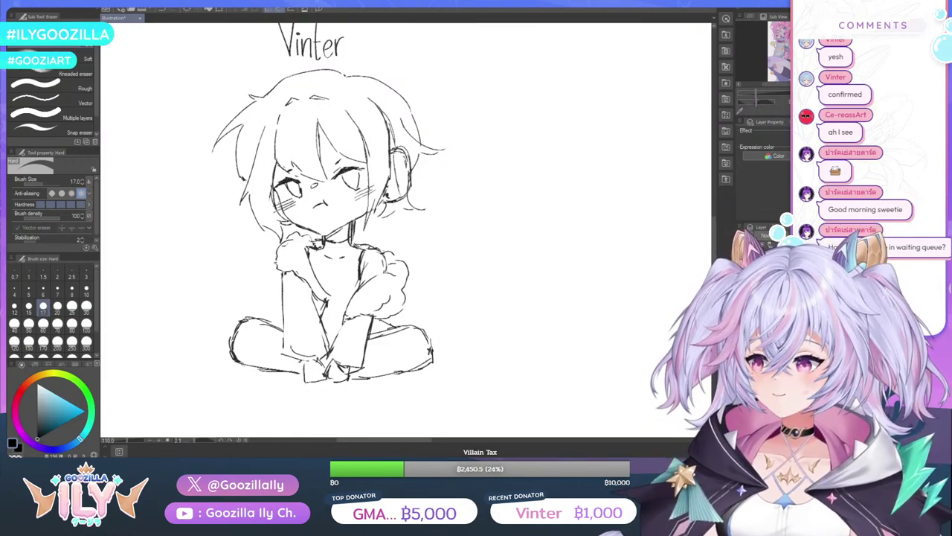
# Extend the collarbone line, add a small torso mark, and shade both knees
pyautogui.press('p')
pyautogui.moveTo(335, 260)
pyautogui.mouseDown()
pyautogui.moveTo(358, 254)
pyautogui.moveTo(312, 254)
pyautogui.mouseUp()
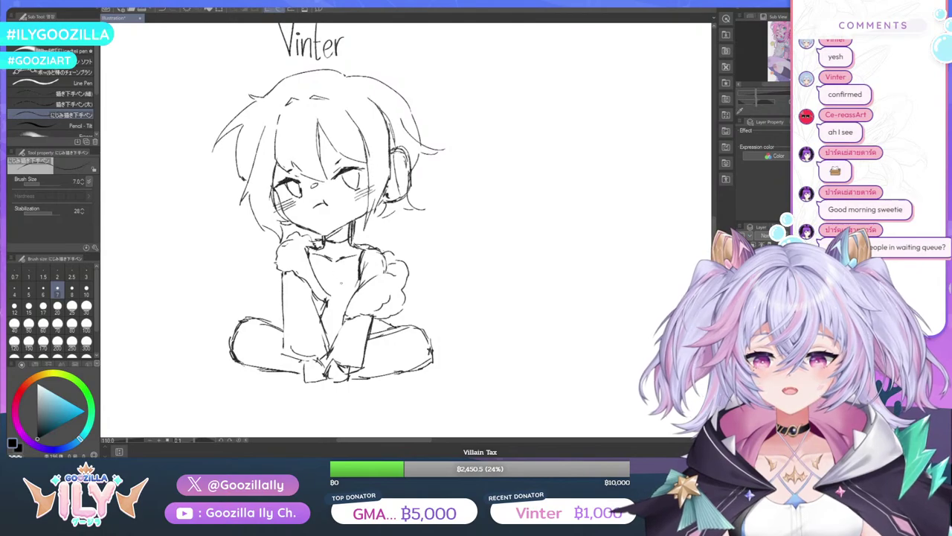
pyautogui.moveTo(334, 306); pyautogui.dragTo(343, 306)
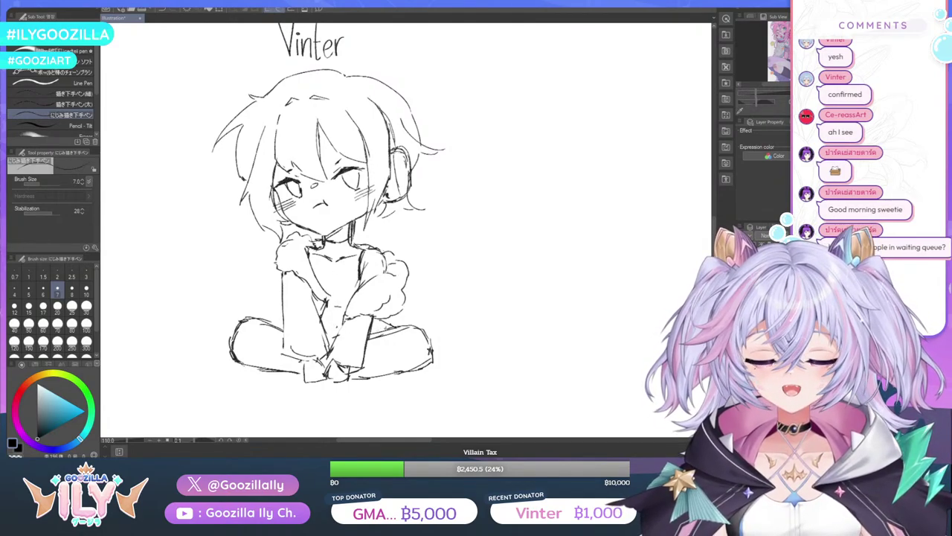
pyautogui.moveTo(386, 328); pyautogui.dragTo(371, 334)
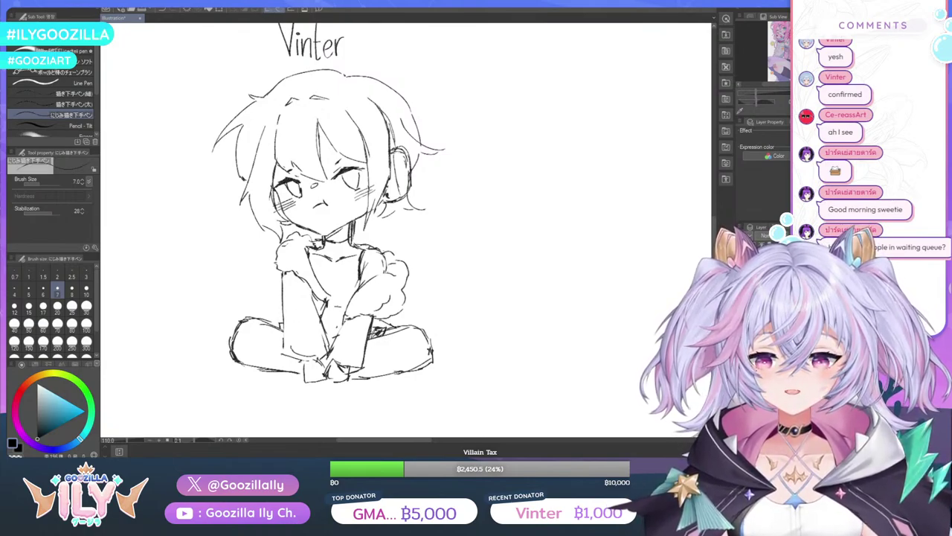
pyautogui.moveTo(283, 323); pyautogui.dragTo(273, 330)
pyautogui.moveTo(276, 321); pyautogui.dragTo(267, 325)
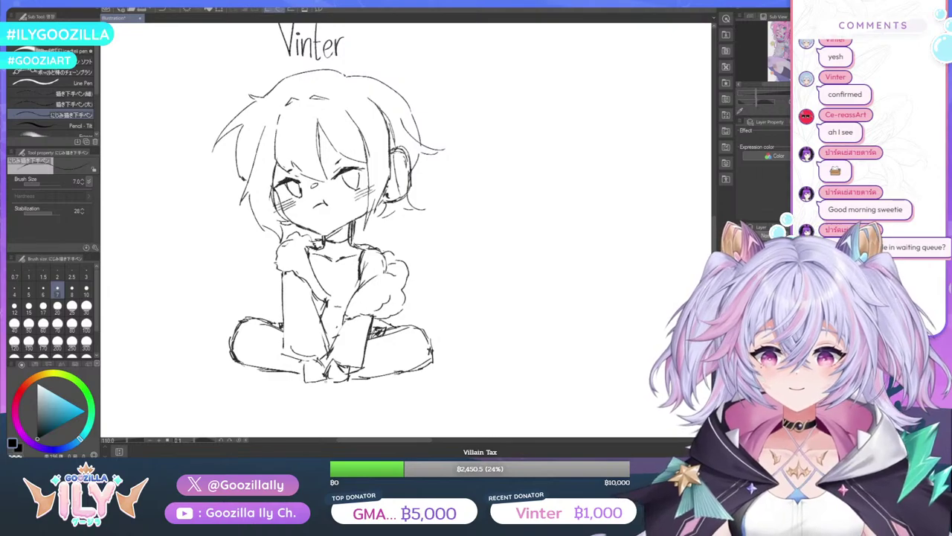
# Sketch the feet under the crossed legs, undoing a stray curve, and darken the left knee's top line
pyautogui.moveTo(349, 382)
pyautogui.mouseDown()
pyautogui.moveTo(305, 394)
pyautogui.moveTo(302, 378)
pyautogui.moveTo(308, 393)
pyautogui.moveTo(350, 387)
pyautogui.mouseUp()
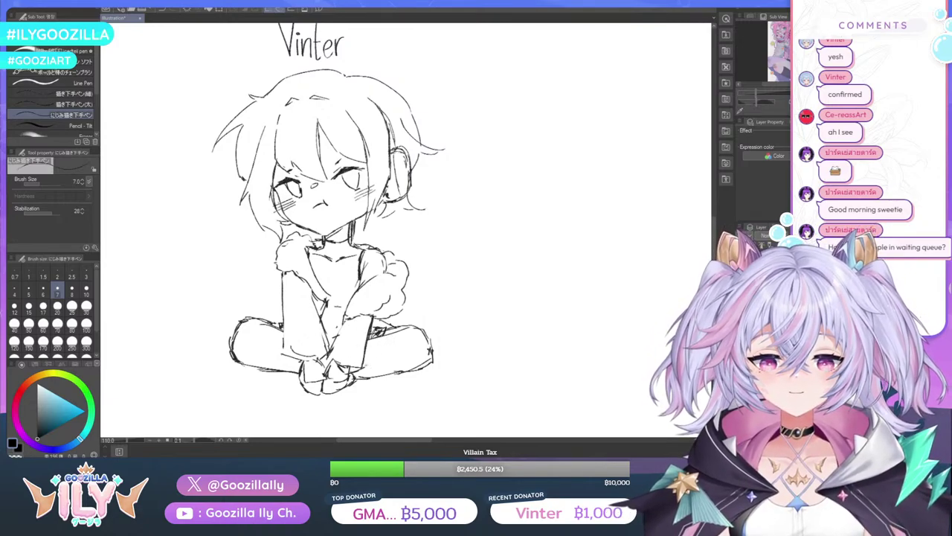
pyautogui.moveTo(403, 372)
pyautogui.mouseDown()
pyautogui.moveTo(389, 354)
pyautogui.moveTo(389, 372)
pyautogui.moveTo(396, 367)
pyautogui.moveTo(383, 373)
pyautogui.mouseUp()
pyautogui.click(162, 10)
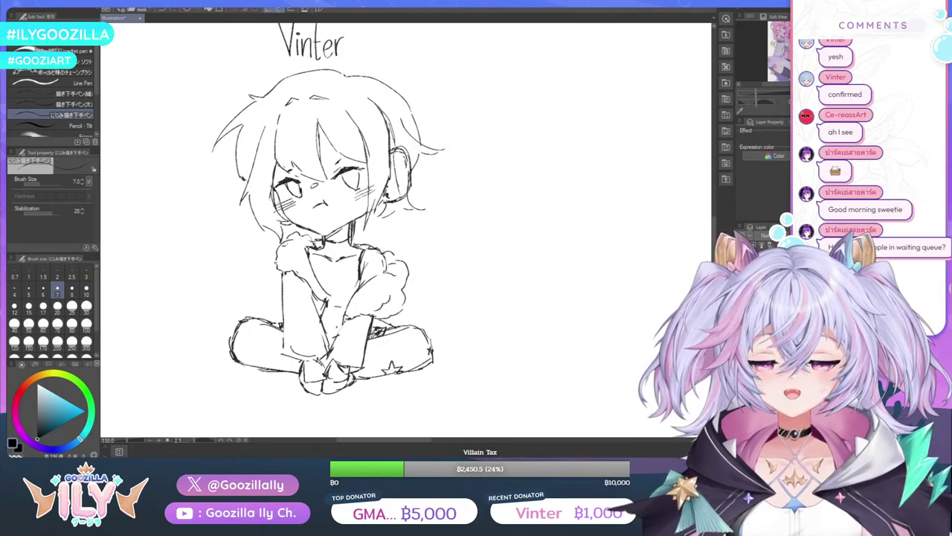
pyautogui.moveTo(248, 323); pyautogui.dragTo(268, 326)
pyautogui.scroll(-6, 354, 189)
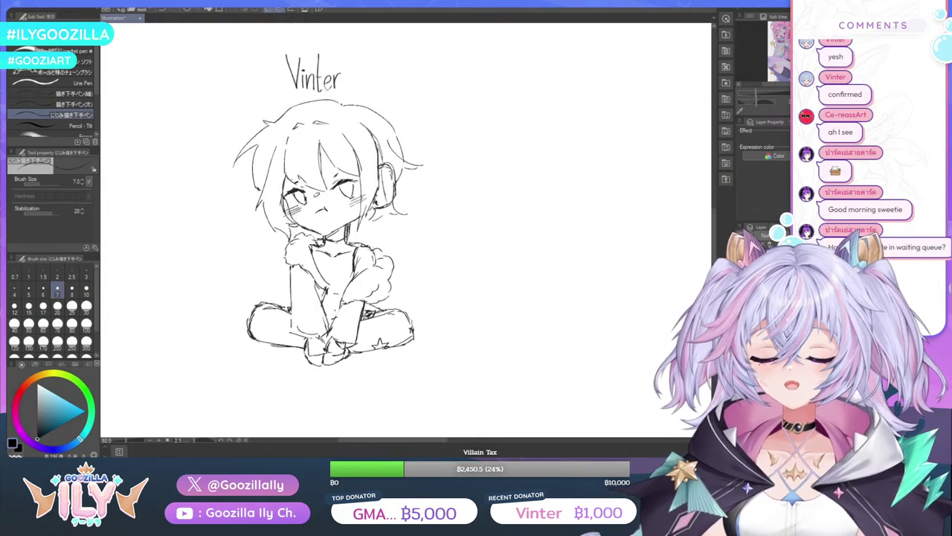
pyautogui.scroll(-4, 361, 189)
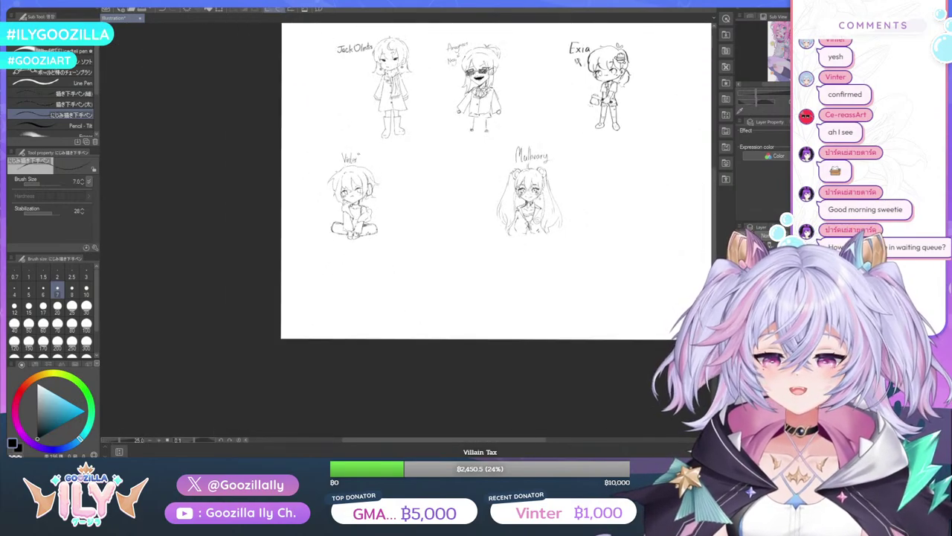
pyautogui.scroll(6, 361, 189)
pyautogui.scroll(1, 342, 245)
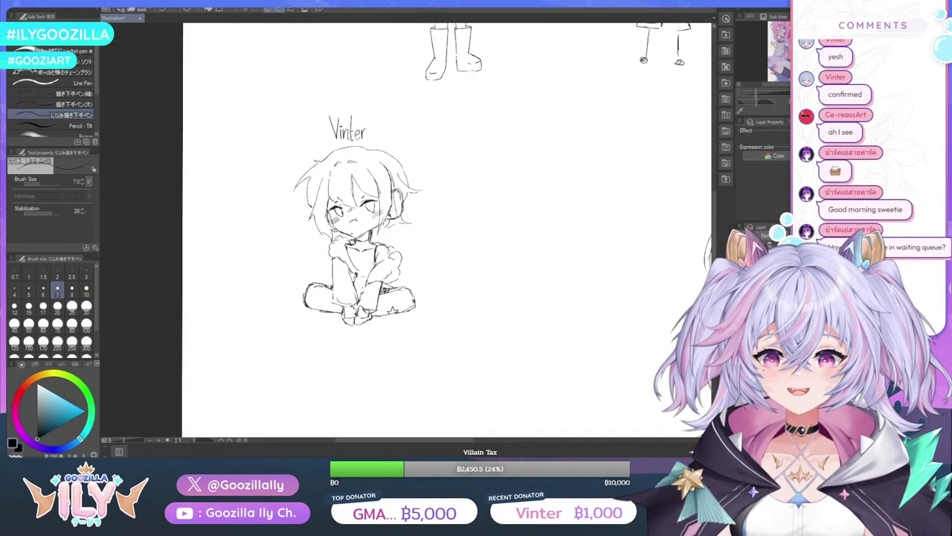
pyautogui.scroll(4, 357, 238)
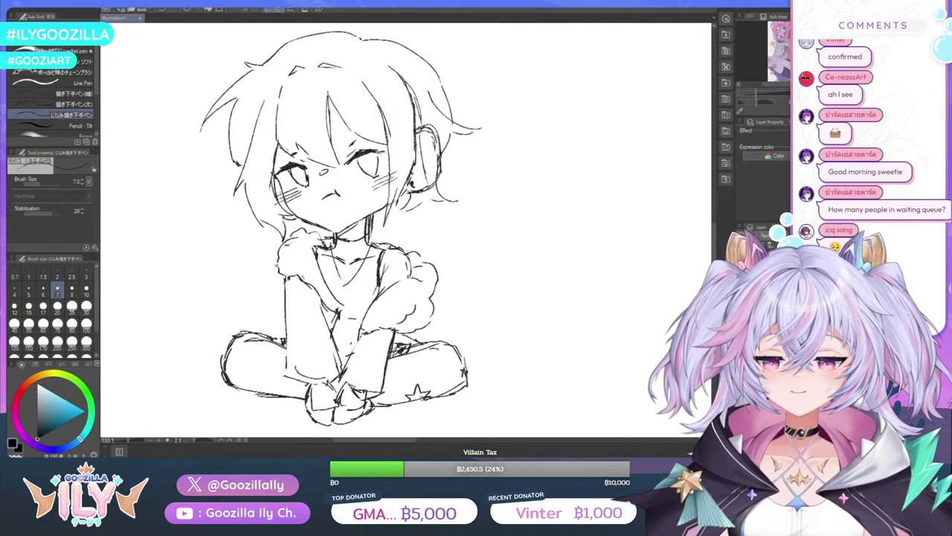
pyautogui.scroll(1, 346, 282)
pyautogui.scroll(3, 342, 238)
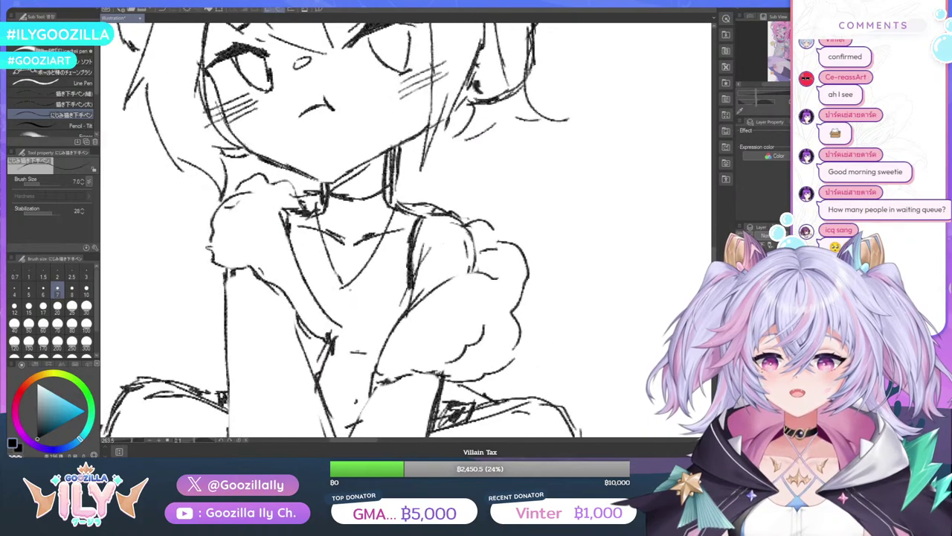
# Draw a small snowflake pendant with crossing arms at the V tip of Vinter's necklace
pyautogui.moveTo(344, 291); pyautogui.dragTo(344, 291)
pyautogui.moveTo(344, 291)
pyautogui.mouseDown()
pyautogui.moveTo(332, 308)
pyautogui.moveTo(344, 321)
pyautogui.moveTo(352, 310)
pyautogui.mouseUp()
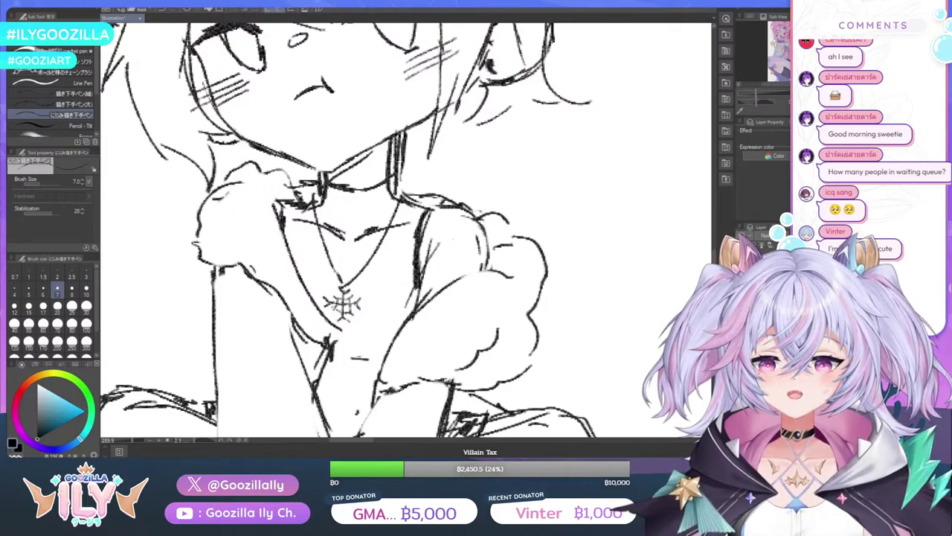
pyautogui.moveTo(326, 308)
pyautogui.mouseDown()
pyautogui.moveTo(353, 321)
pyautogui.moveTo(335, 297)
pyautogui.mouseUp()
pyautogui.scroll(-3, 350, 290)
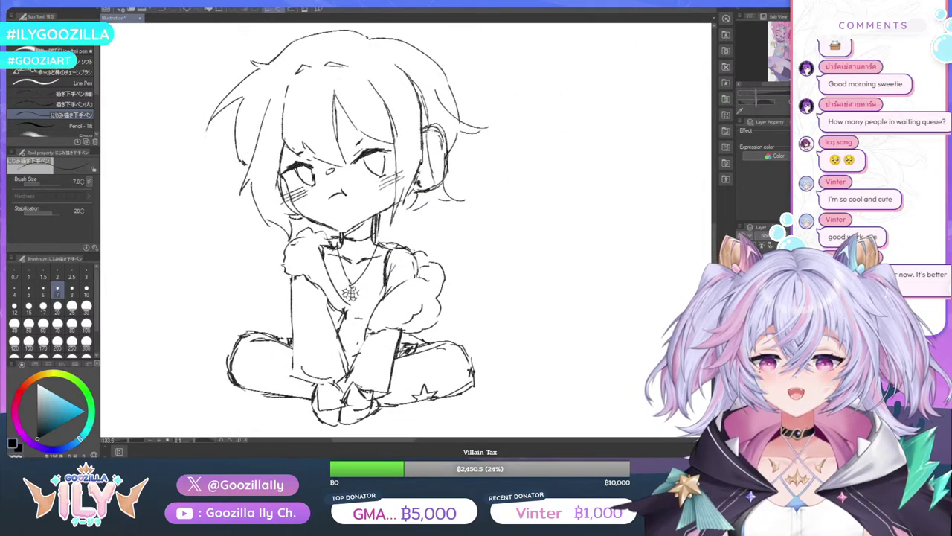
pyautogui.scroll(-2, 350, 293)
pyautogui.scroll(-3, 349, 293)
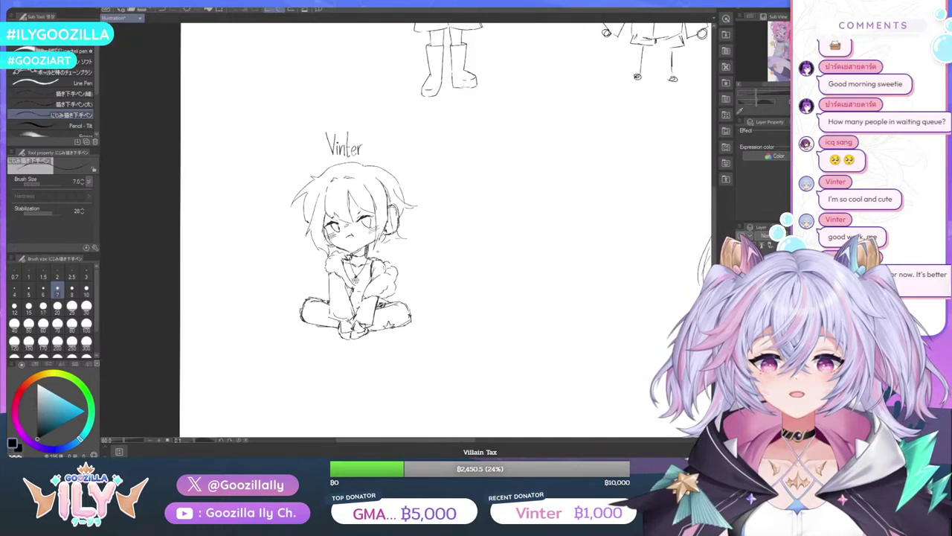
pyautogui.scroll(-2, 350, 292)
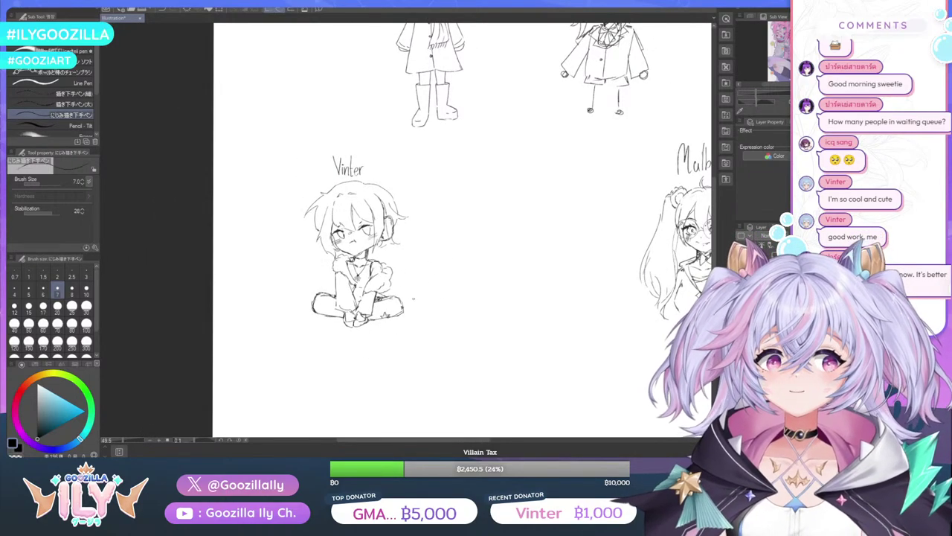
pyautogui.scroll(-5, 413, 298)
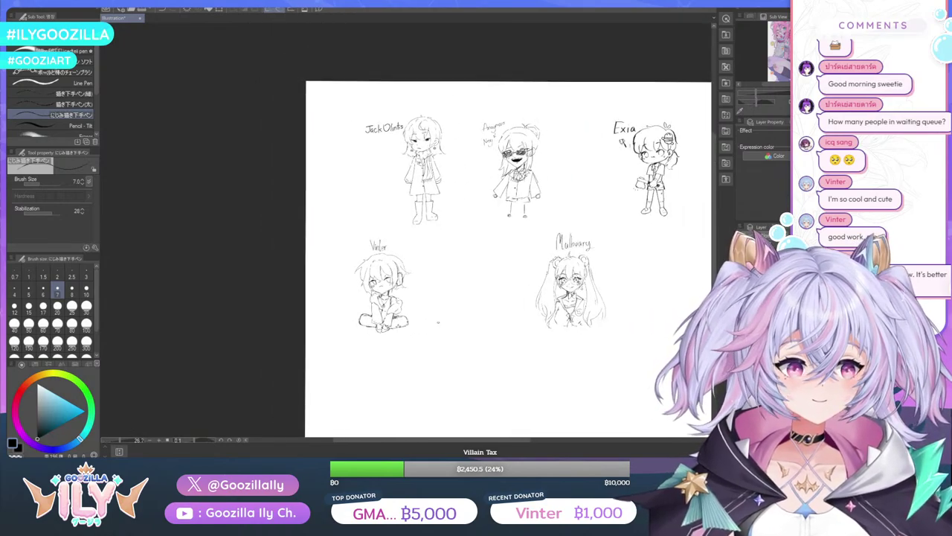
pyautogui.scroll(-2, 438, 323)
pyautogui.scroll(2, 490, 337)
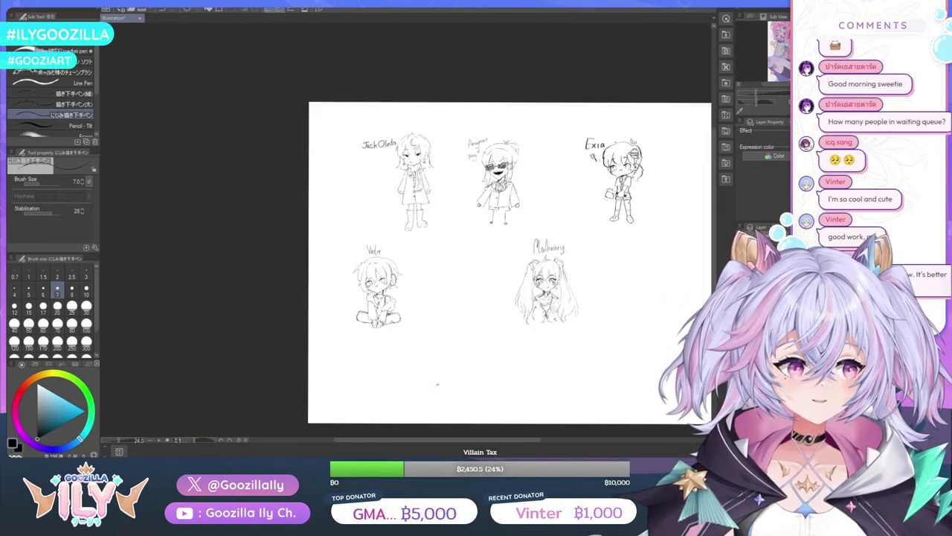
pyautogui.moveTo(426, 440); pyautogui.dragTo(469, 431)
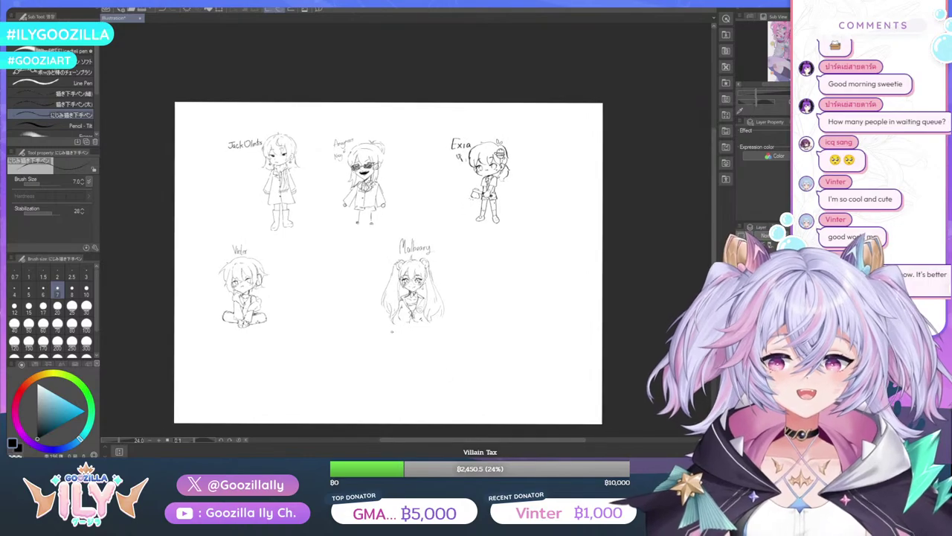
pyautogui.scroll(2, 289, 287)
pyautogui.scroll(7, 218, 266)
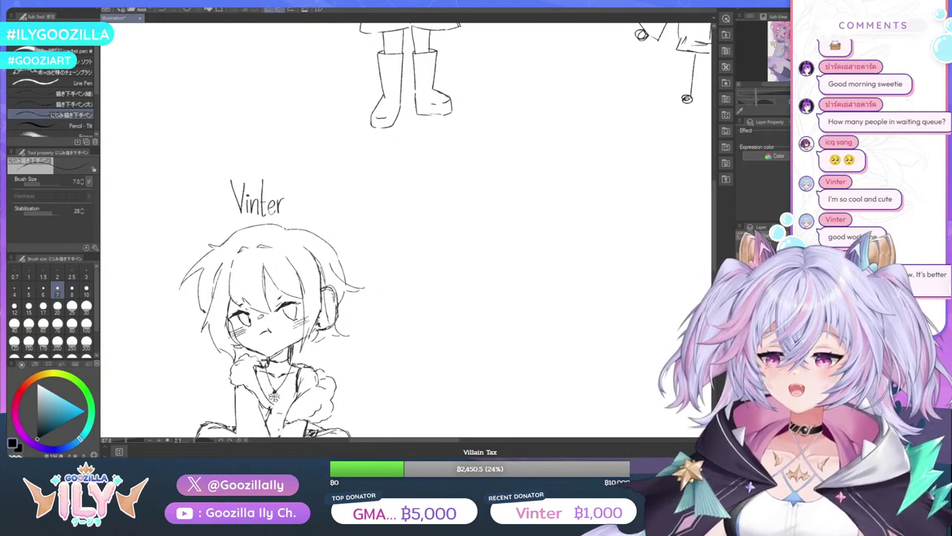
pyautogui.scroll(-4, 283, 298)
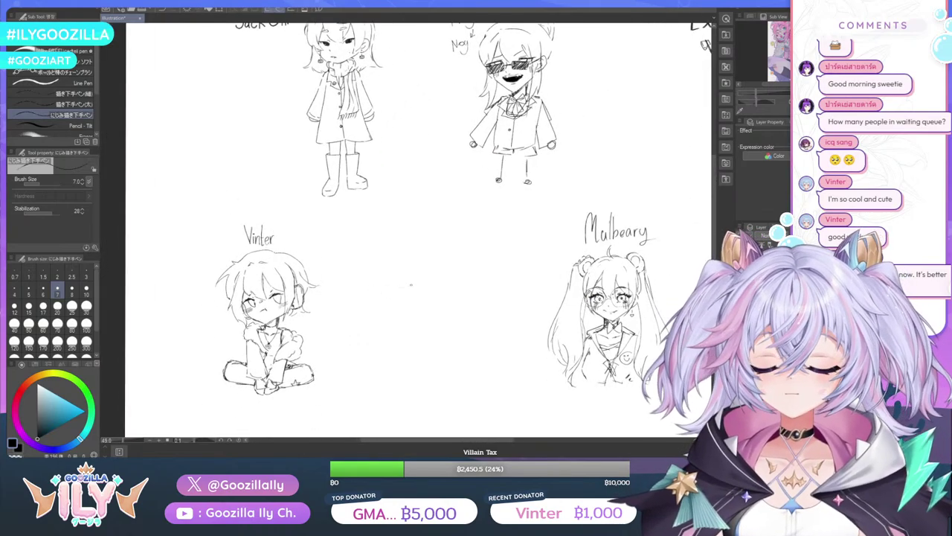
pyautogui.scroll(-3, 410, 284)
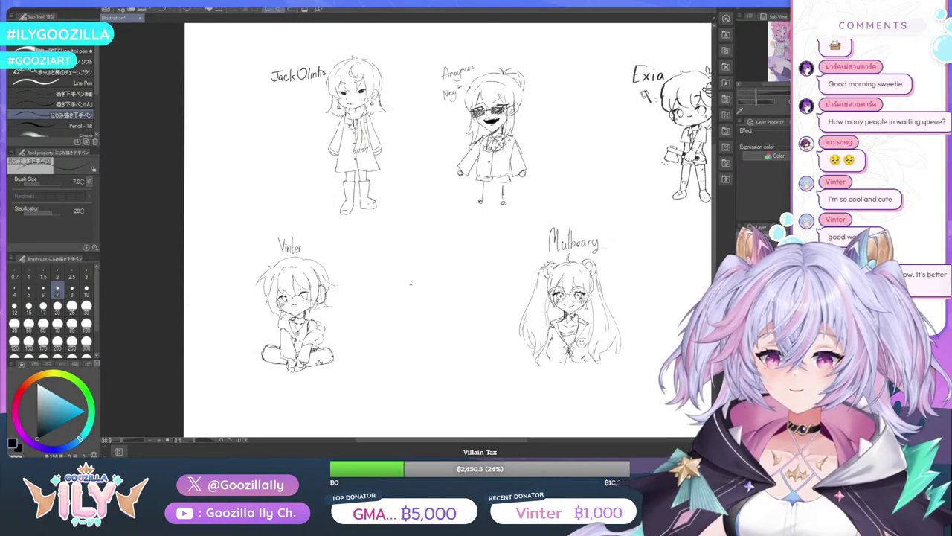
pyautogui.scroll(-2, 446, 223)
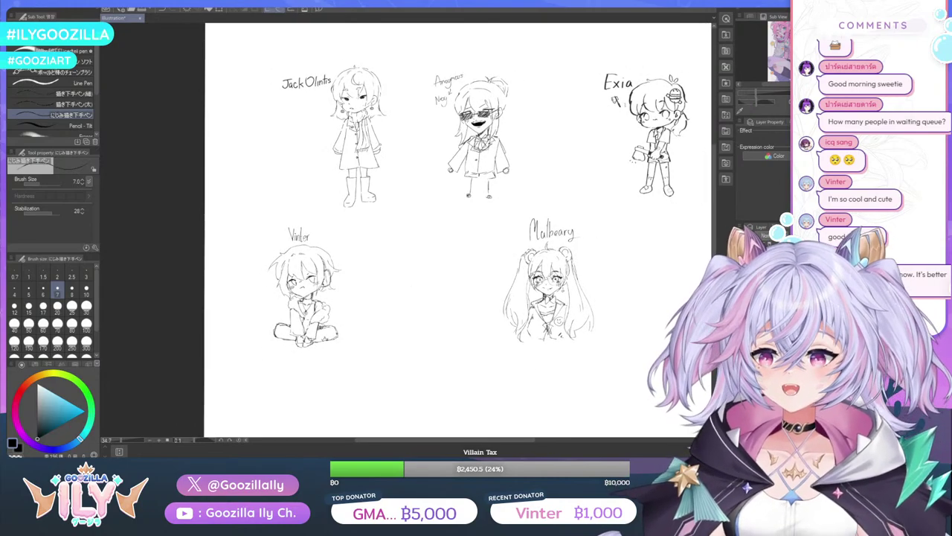
pyautogui.scroll(-3, 447, 135)
pyautogui.scroll(2, 450, 160)
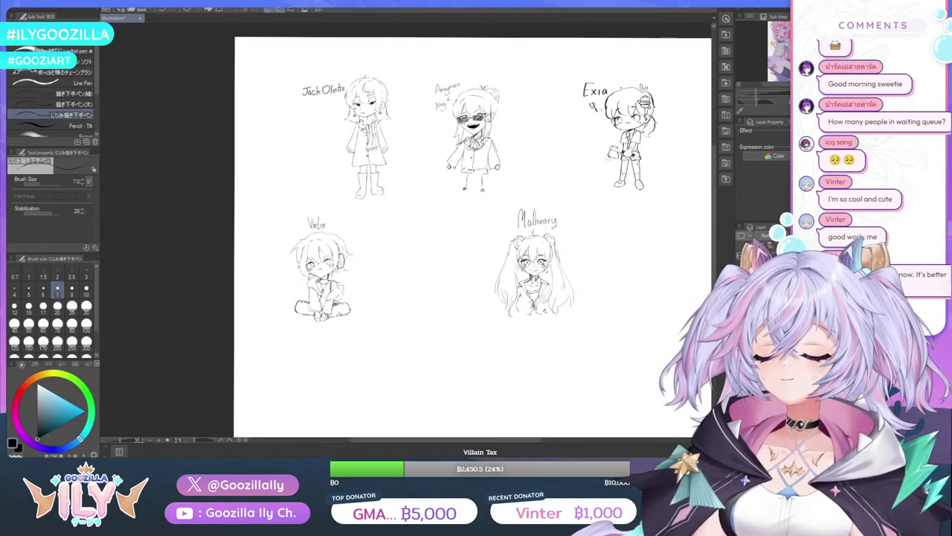
pyautogui.scroll(-3, 406, 353)
pyautogui.scroll(4, 407, 353)
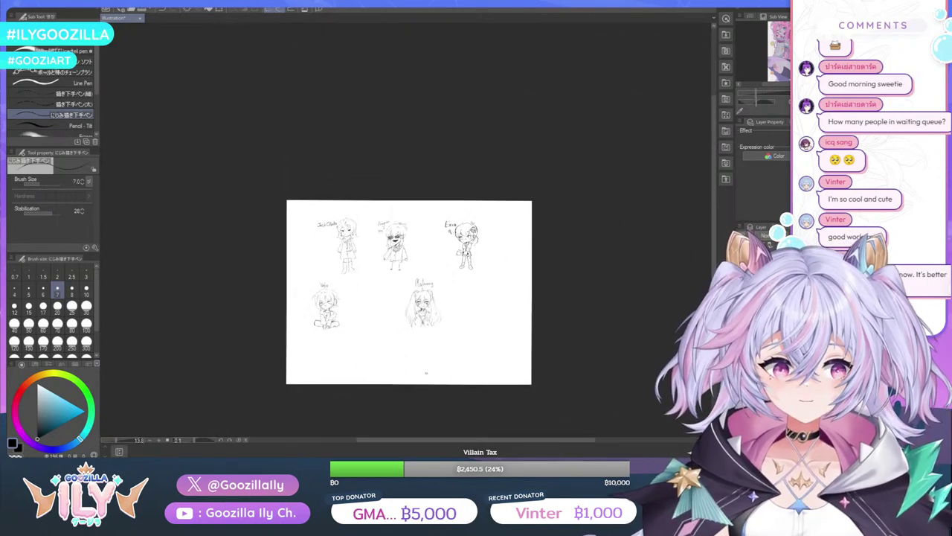
pyautogui.scroll(3, 407, 353)
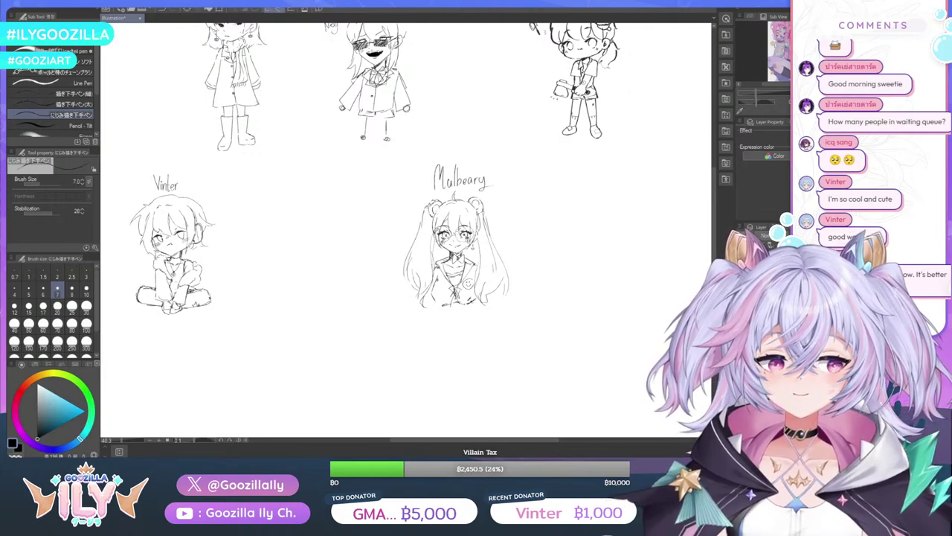
pyautogui.scroll(-3, 407, 229)
pyautogui.scroll(4, 406, 229)
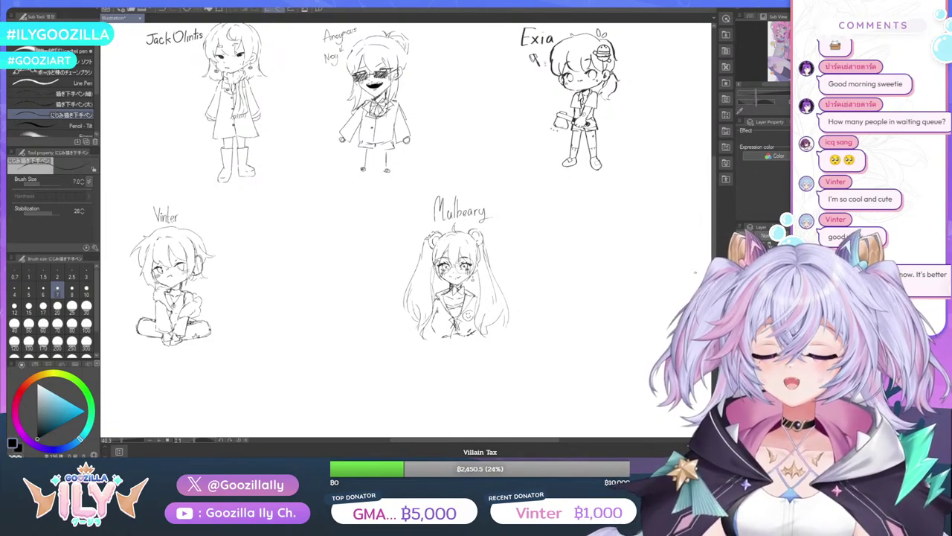
pyautogui.moveTo(713, 281)
pyautogui.mouseDown()
pyautogui.moveTo(713, 258)
pyautogui.moveTo(713, 275)
pyautogui.mouseUp()
pyautogui.scroll(-1, 405, 231)
pyautogui.scroll(1, 405, 223)
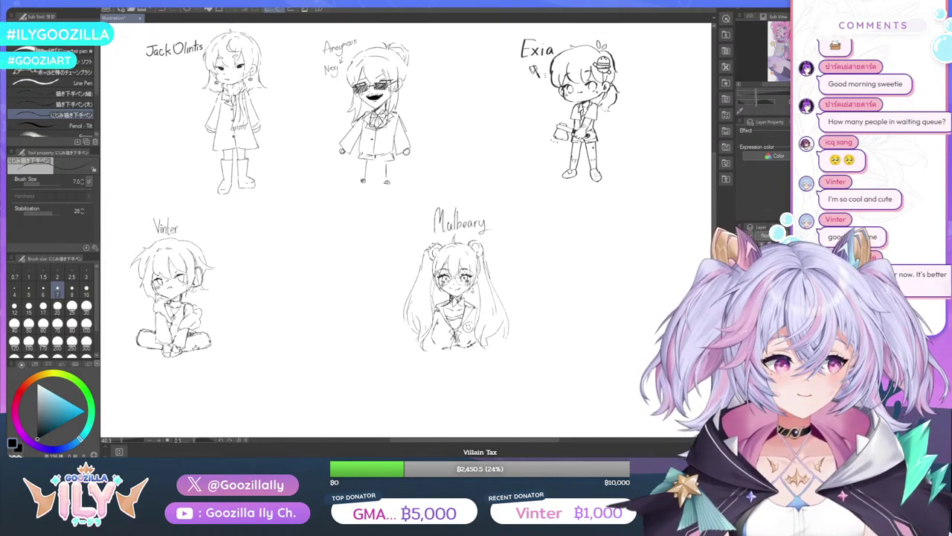
pyautogui.scroll(-1, 523, 265)
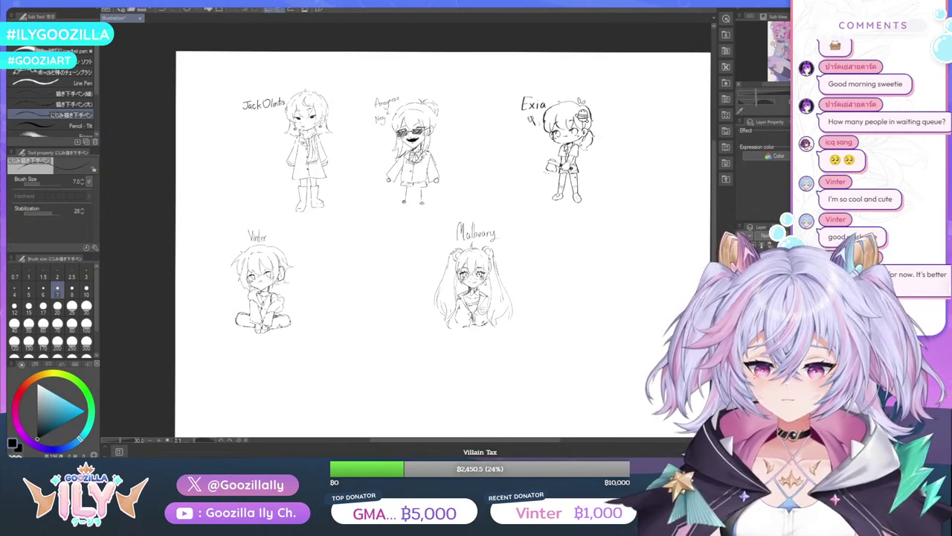
pyautogui.scroll(5, 583, 342)
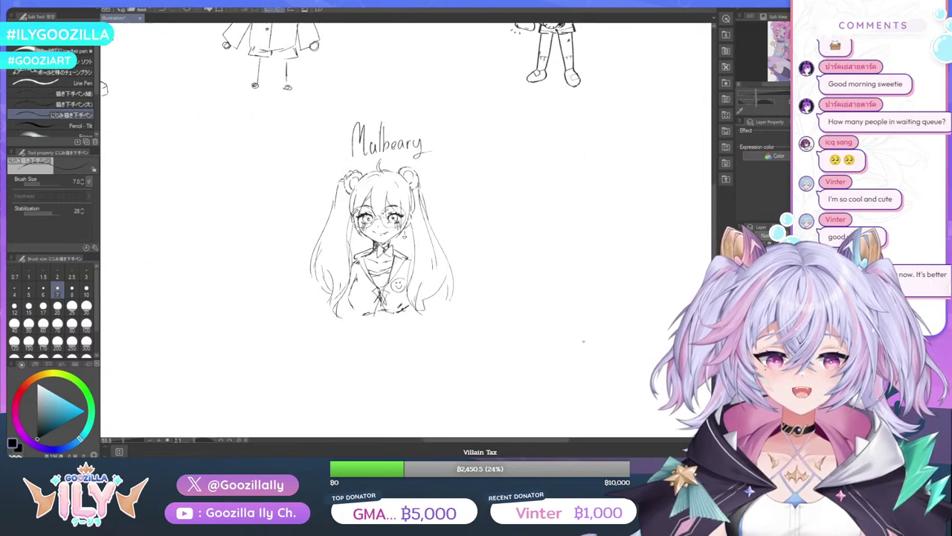
pyautogui.moveTo(449, 441)
pyautogui.mouseDown()
pyautogui.moveTo(357, 441)
pyautogui.moveTo(408, 441)
pyautogui.moveTo(393, 442)
pyautogui.mouseUp()
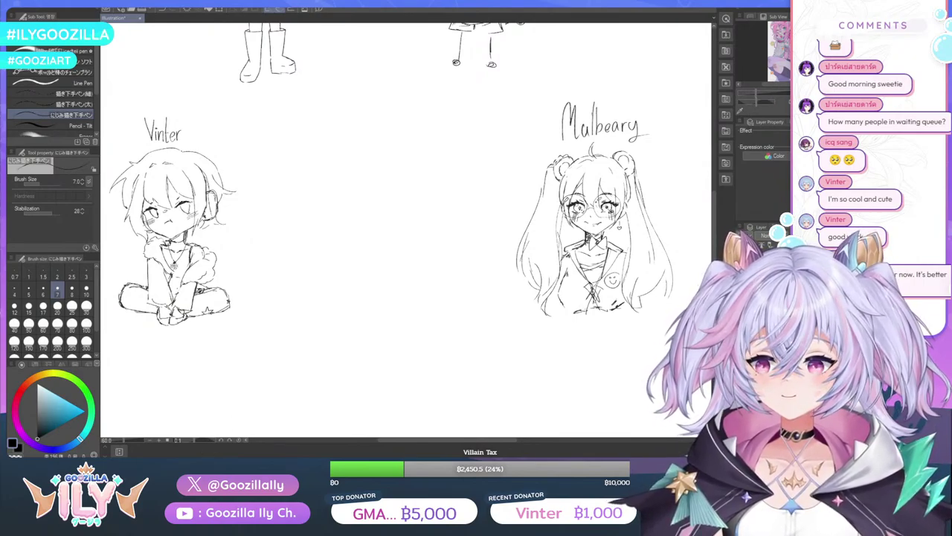
# Write 'EndSine' by hand above the blank space between Vinter's chibi and Mulbeary's bust
pyautogui.moveTo(285, 117)
pyautogui.mouseDown()
pyautogui.moveTo(298, 118)
pyautogui.moveTo(286, 134)
pyautogui.moveTo(296, 125)
pyautogui.mouseUp()
pyautogui.moveTo(291, 125); pyautogui.dragTo(302, 133)
pyautogui.moveTo(305, 115); pyautogui.dragTo(305, 133)
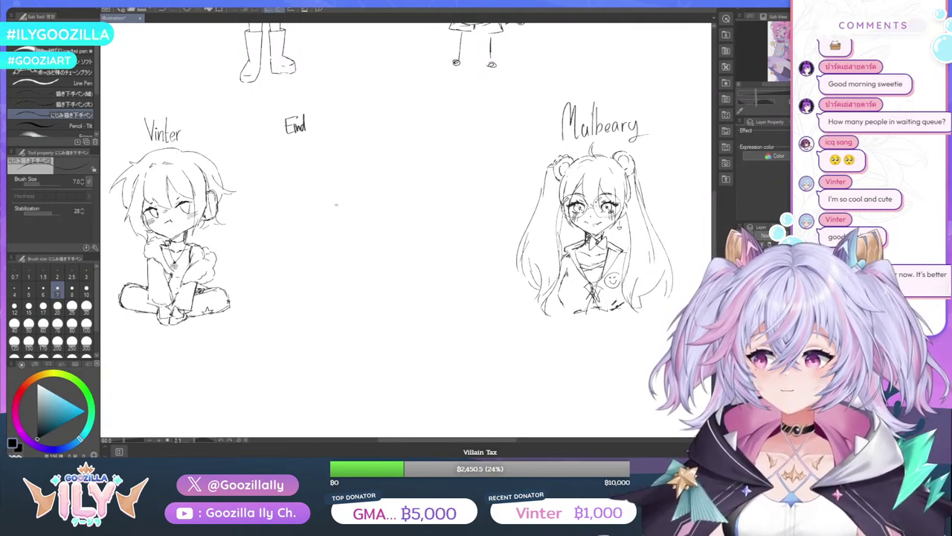
pyautogui.moveTo(316, 118)
pyautogui.mouseDown()
pyautogui.moveTo(309, 129)
pyautogui.moveTo(325, 127)
pyautogui.mouseUp()
pyautogui.moveTo(326, 124); pyautogui.dragTo(331, 125)
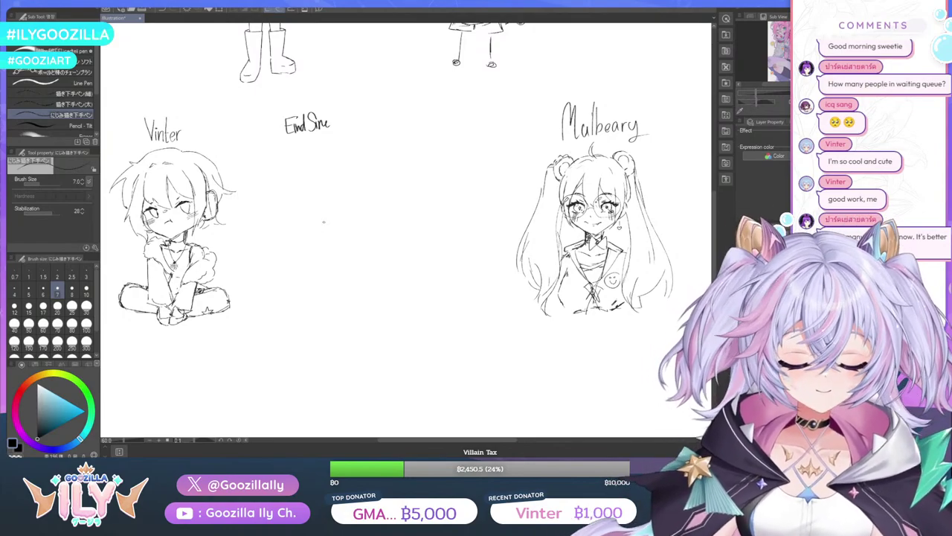
pyautogui.scroll(-1, 324, 203)
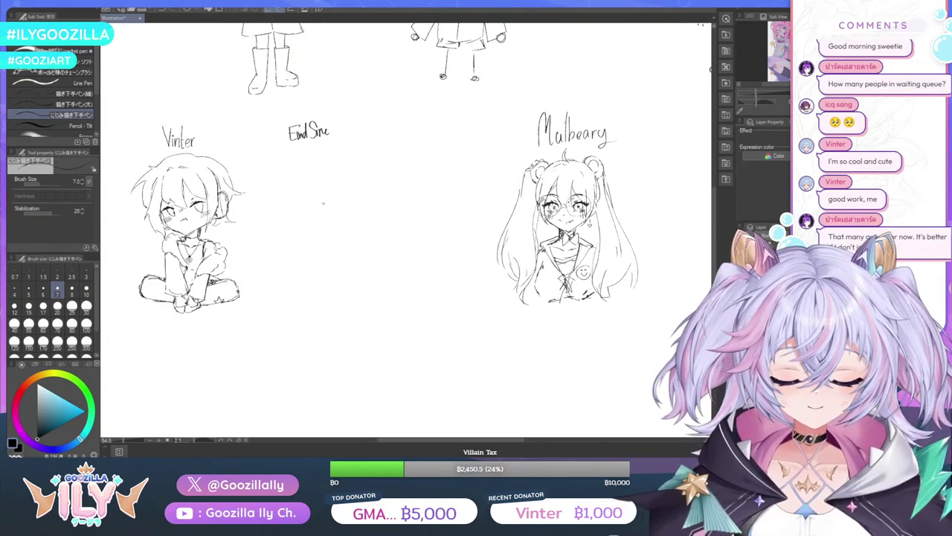
pyautogui.scroll(-1, 323, 203)
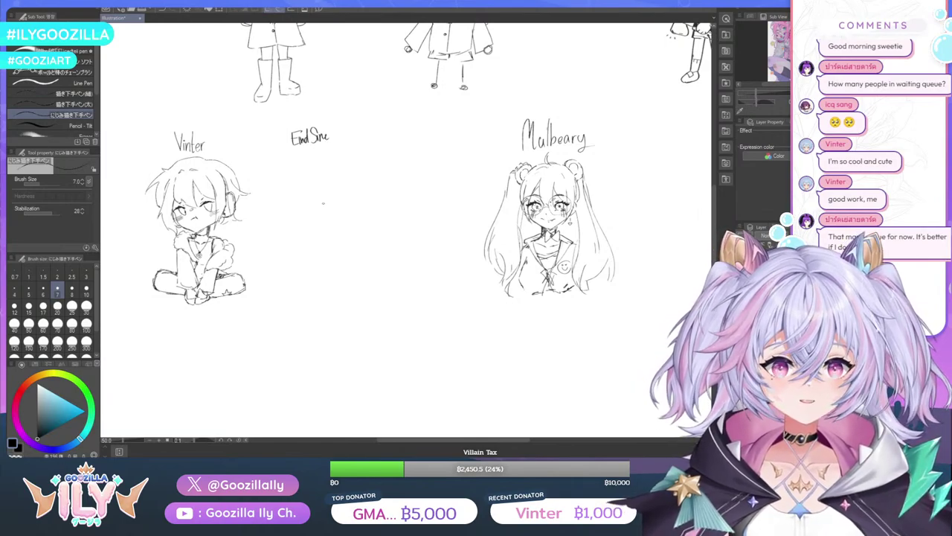
pyautogui.scroll(1, 357, 194)
pyautogui.scroll(1, 388, 156)
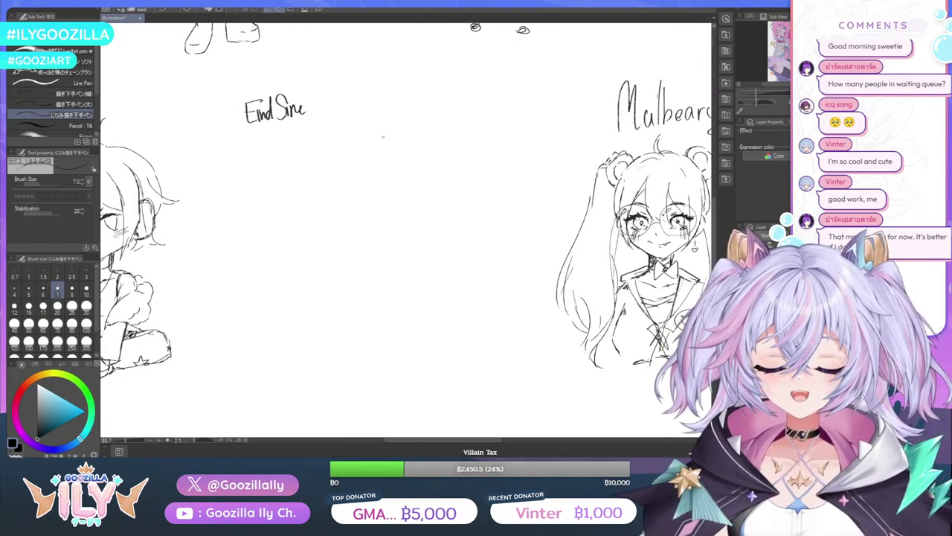
# Outline EndSine's head top, face side and chin line
pyautogui.moveTo(382, 137); pyautogui.dragTo(334, 138)
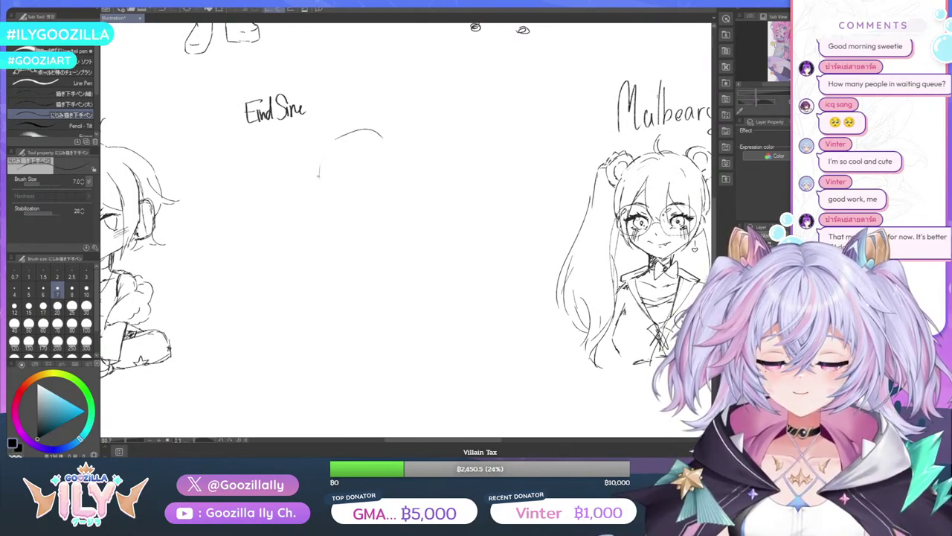
pyautogui.moveTo(318, 174)
pyautogui.mouseDown()
pyautogui.moveTo(334, 211)
pyautogui.moveTo(359, 218)
pyautogui.moveTo(386, 204)
pyautogui.moveTo(404, 174)
pyautogui.moveTo(373, 221)
pyautogui.moveTo(363, 221)
pyautogui.moveTo(394, 224)
pyautogui.mouseUp()
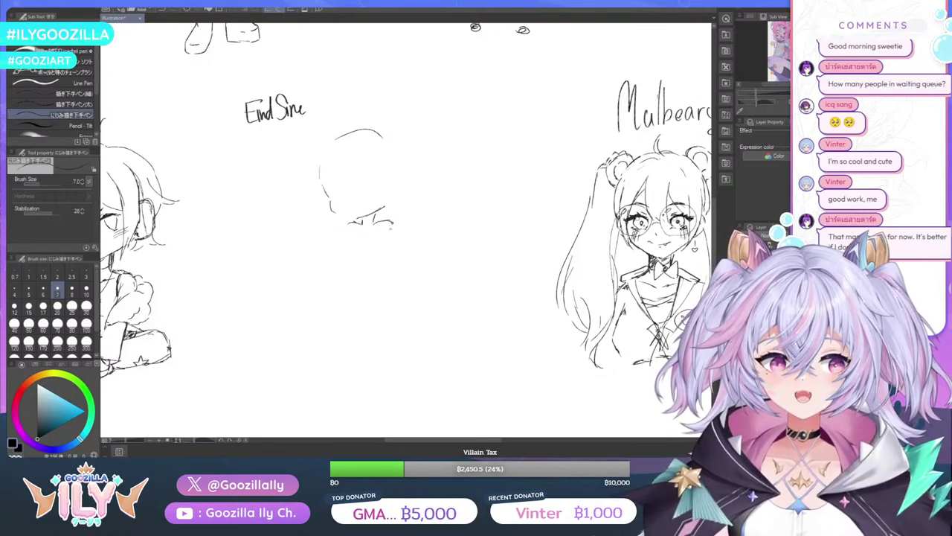
pyautogui.moveTo(385, 220); pyautogui.dragTo(388, 255)
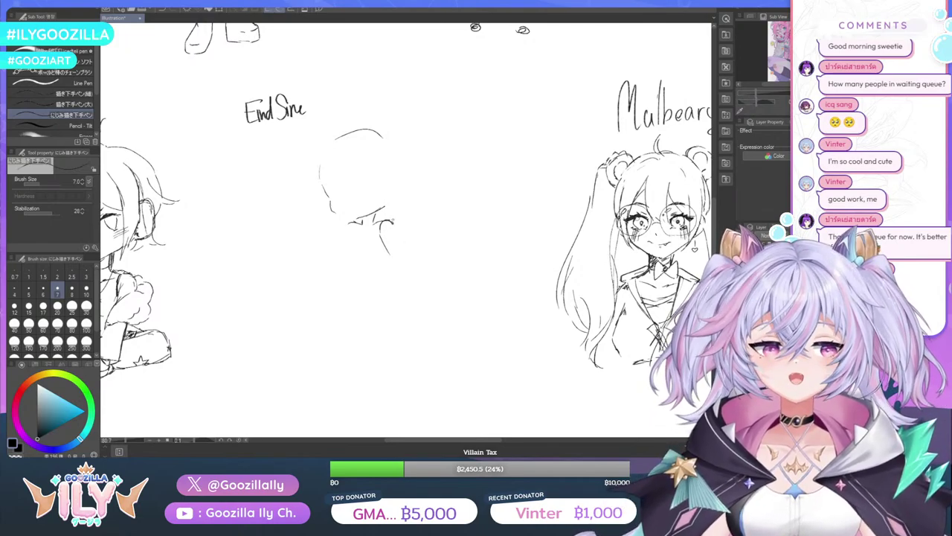
# Draw the arm down beside the torso, redoing its bottom after three undos, with the hand resting on the hip
pyautogui.moveTo(393, 225); pyautogui.dragTo(406, 250)
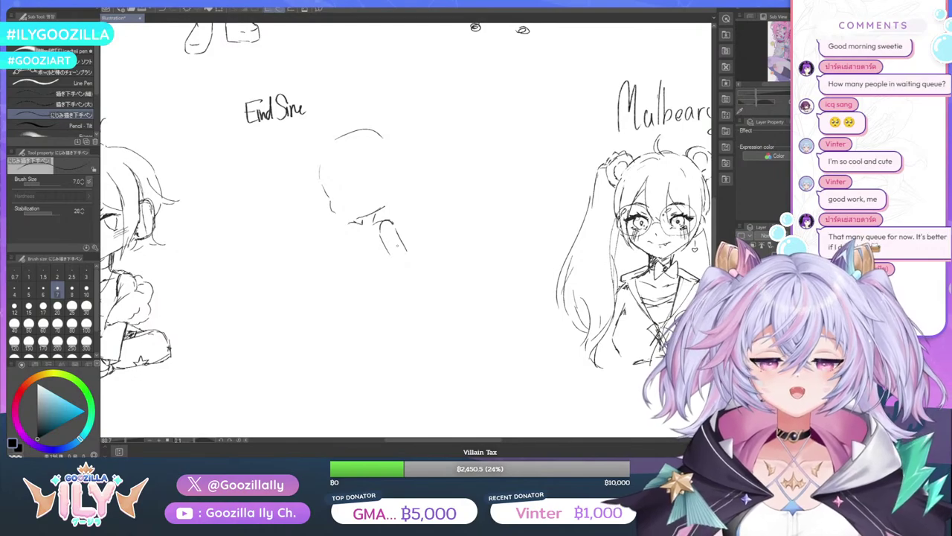
pyautogui.moveTo(389, 253)
pyautogui.mouseDown()
pyautogui.moveTo(403, 247)
pyautogui.moveTo(399, 263)
pyautogui.moveTo(368, 273)
pyautogui.mouseUp()
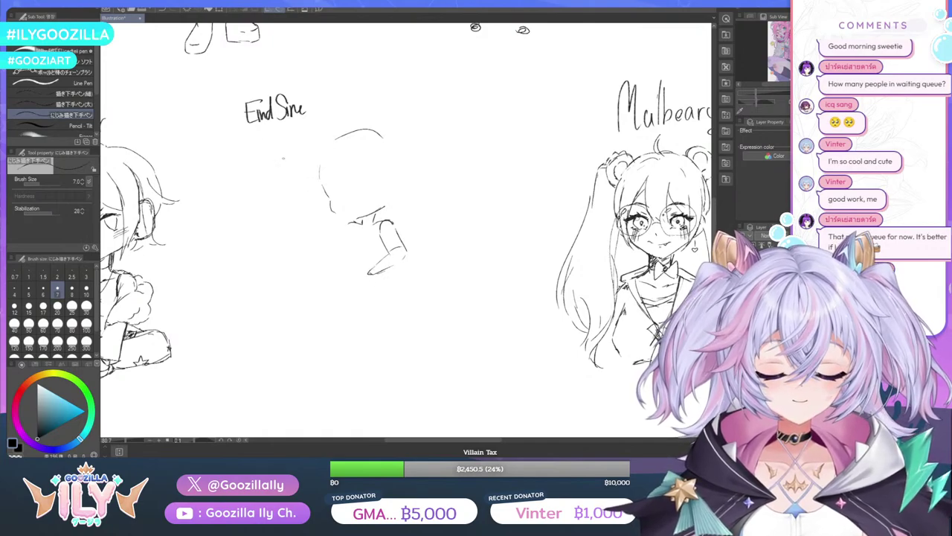
pyautogui.click(161, 11)
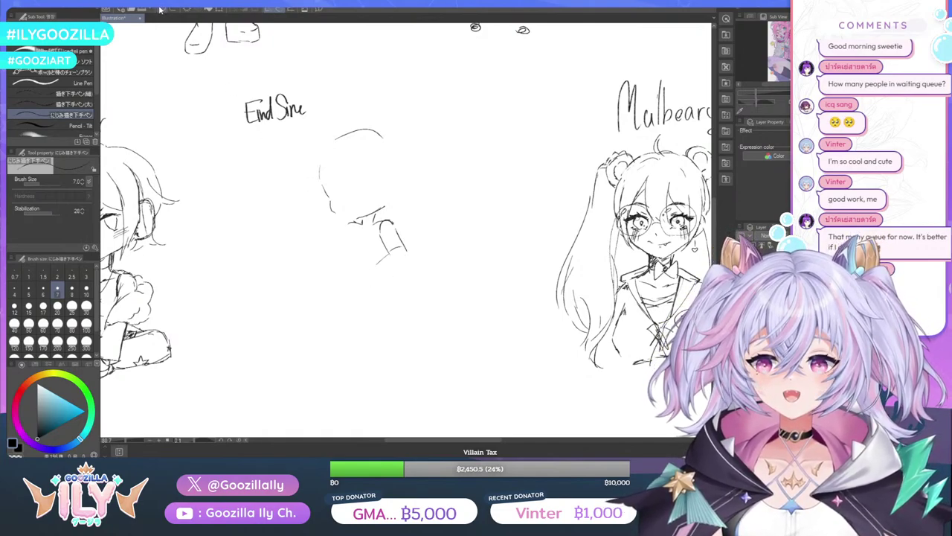
pyautogui.click(159, 9)
pyautogui.click(161, 11)
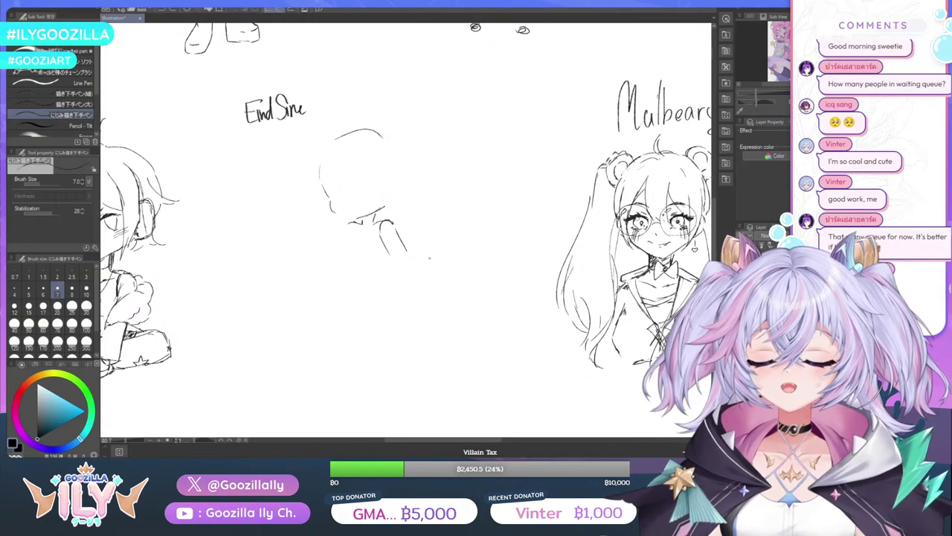
pyautogui.moveTo(394, 250)
pyautogui.mouseDown()
pyautogui.moveTo(379, 265)
pyautogui.moveTo(403, 260)
pyautogui.moveTo(371, 285)
pyautogui.mouseUp()
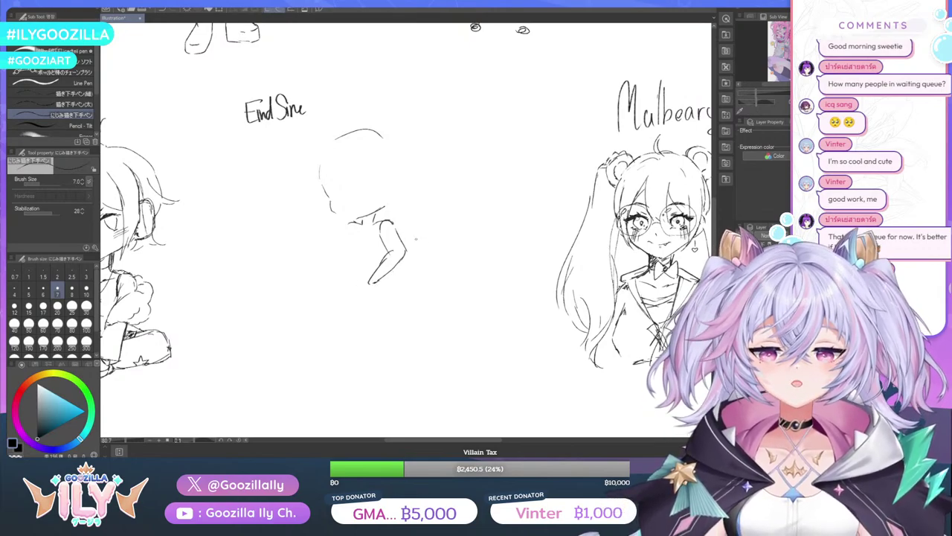
pyautogui.moveTo(379, 277); pyautogui.dragTo(373, 283)
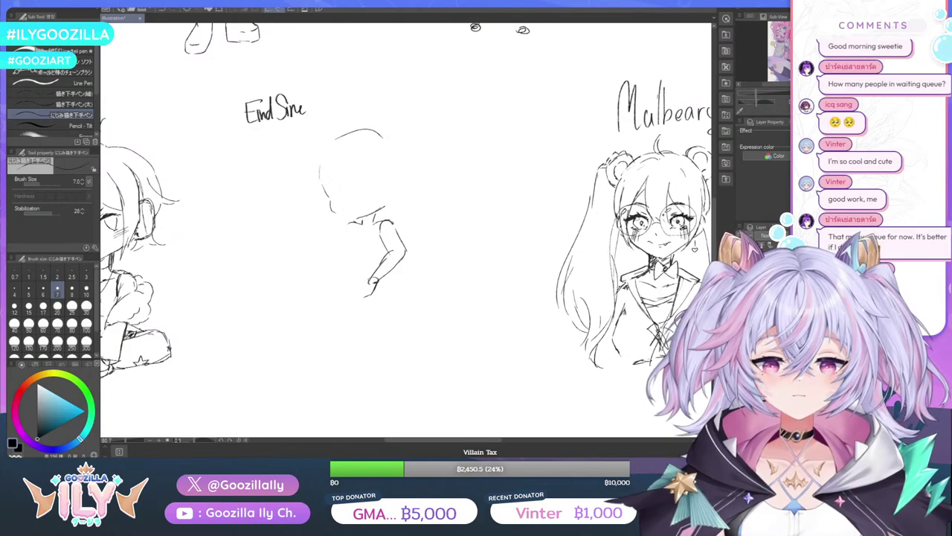
pyautogui.moveTo(367, 280); pyautogui.dragTo(361, 295)
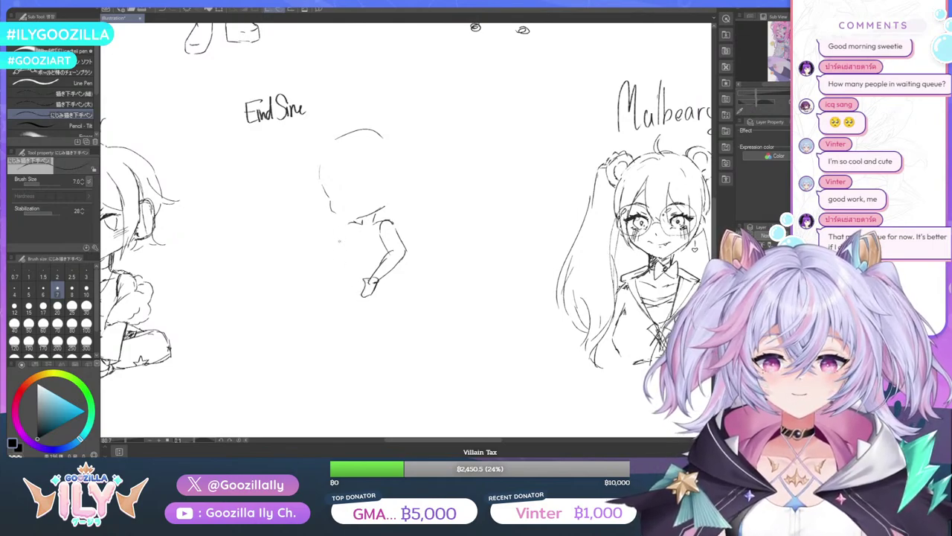
pyautogui.moveTo(386, 246)
pyautogui.mouseDown()
pyautogui.moveTo(365, 279)
pyautogui.moveTo(388, 295)
pyautogui.mouseUp()
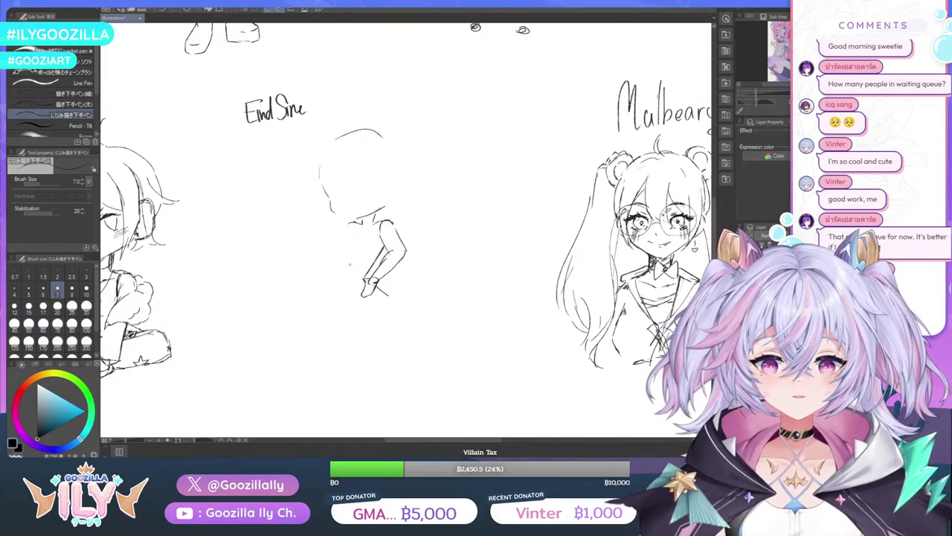
# Sketch the left body line, long legs in loose pants, and feet at the bottom
pyautogui.moveTo(350, 225)
pyautogui.mouseDown()
pyautogui.moveTo(335, 276)
pyautogui.moveTo(356, 281)
pyautogui.mouseUp()
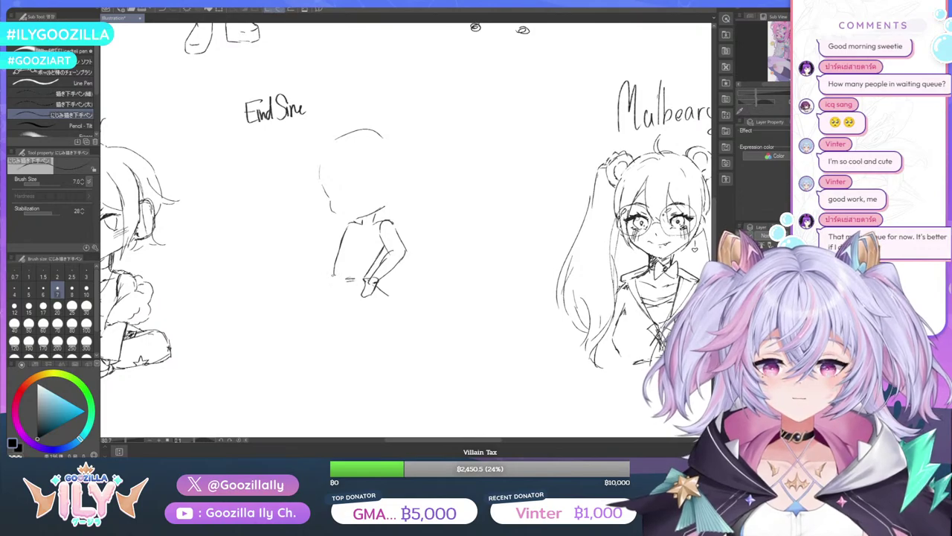
pyautogui.moveTo(346, 239); pyautogui.dragTo(334, 281)
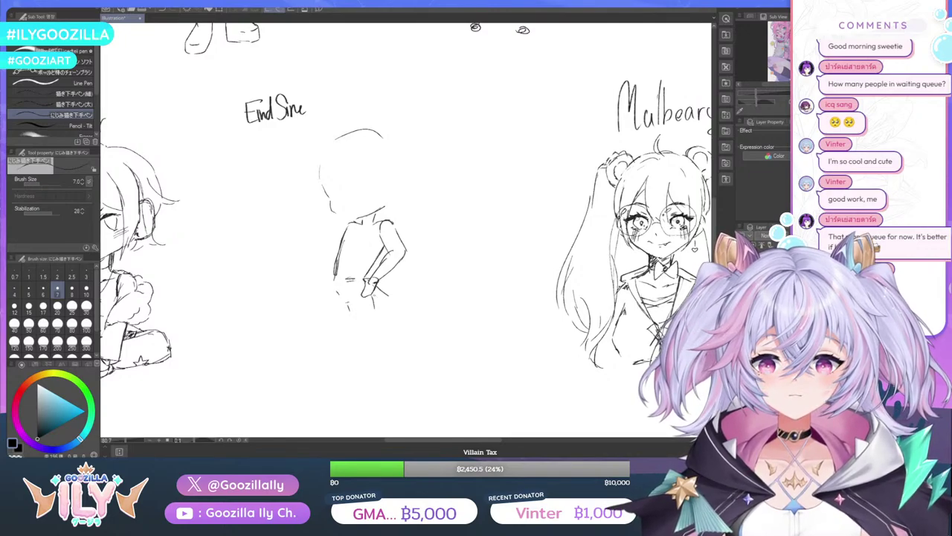
pyautogui.moveTo(373, 294); pyautogui.dragTo(378, 352)
pyautogui.moveTo(346, 303)
pyautogui.mouseDown()
pyautogui.moveTo(370, 348)
pyautogui.moveTo(367, 364)
pyautogui.moveTo(381, 363)
pyautogui.moveTo(378, 390)
pyautogui.moveTo(365, 391)
pyautogui.moveTo(379, 395)
pyautogui.moveTo(380, 408)
pyautogui.mouseUp()
pyautogui.moveTo(381, 396); pyautogui.dragTo(382, 407)
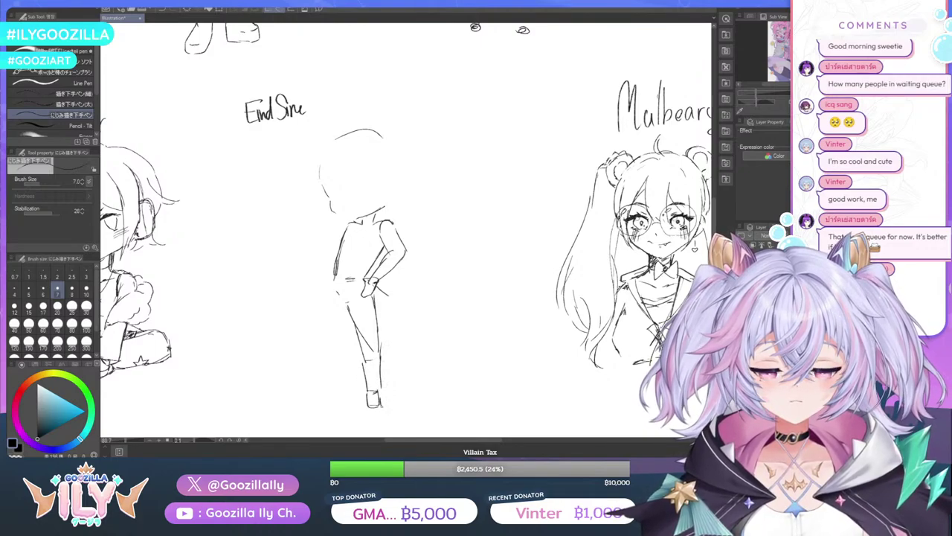
pyautogui.moveTo(336, 268); pyautogui.dragTo(325, 336)
pyautogui.moveTo(332, 296)
pyautogui.mouseDown()
pyautogui.moveTo(325, 349)
pyautogui.moveTo(347, 349)
pyautogui.mouseUp()
pyautogui.moveTo(339, 317)
pyautogui.mouseDown()
pyautogui.moveTo(349, 350)
pyautogui.moveTo(325, 349)
pyautogui.moveTo(333, 383)
pyautogui.mouseUp()
pyautogui.moveTo(326, 347); pyautogui.dragTo(330, 407)
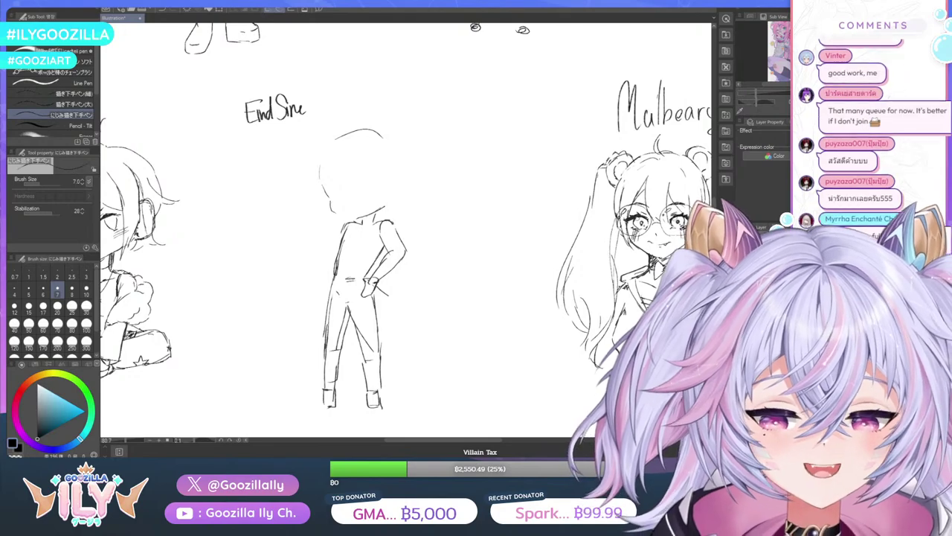
pyautogui.scroll(-5, 472, 352)
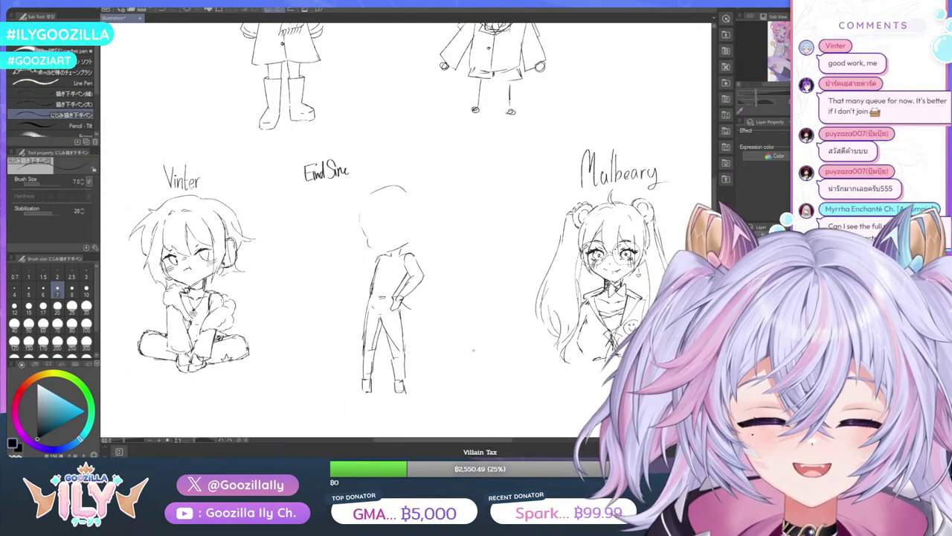
pyautogui.scroll(-2, 474, 350)
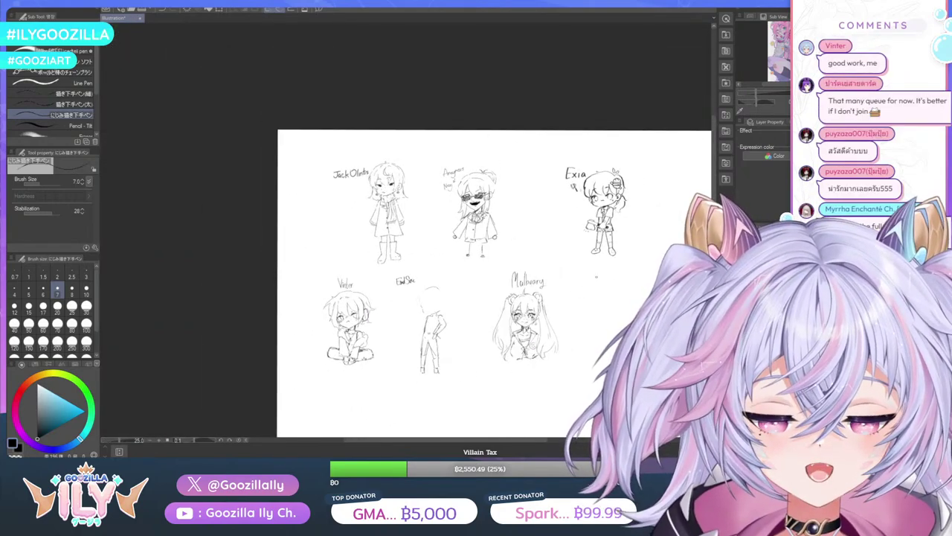
pyautogui.scroll(2, 630, 230)
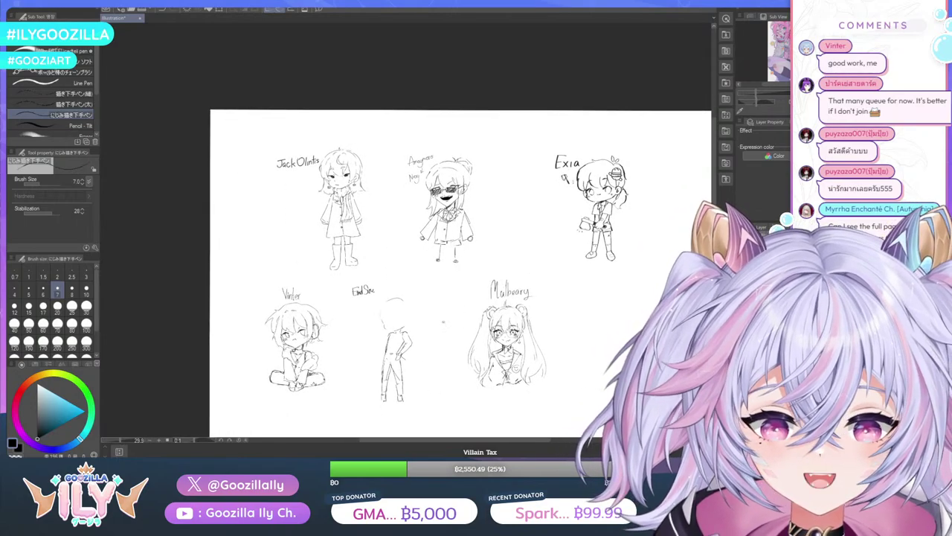
pyautogui.scroll(4, 640, 223)
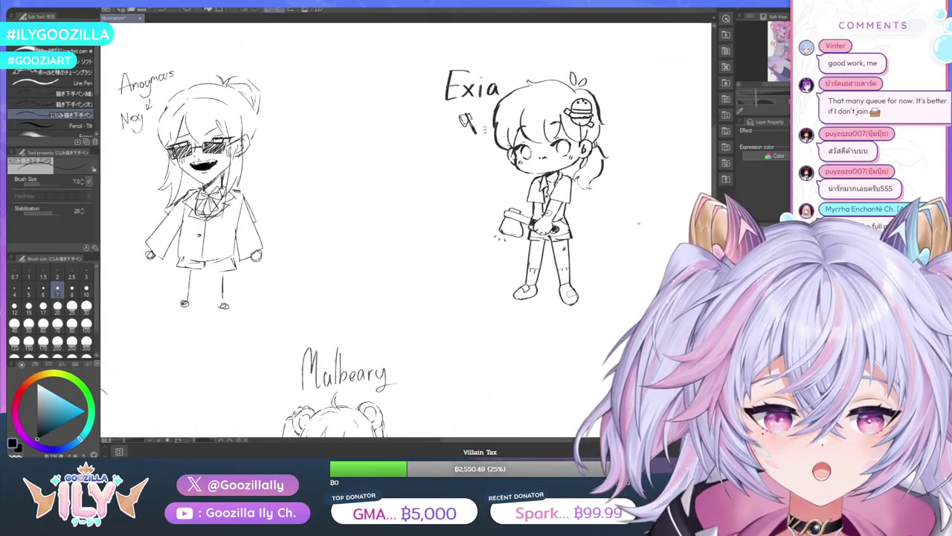
pyautogui.moveTo(451, 442); pyautogui.dragTo(365, 439)
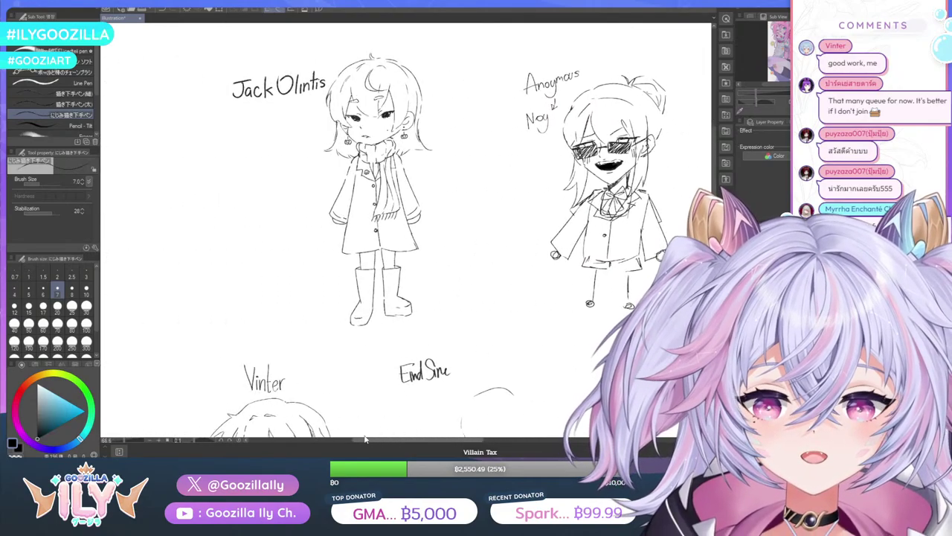
pyautogui.scroll(-6, 405, 223)
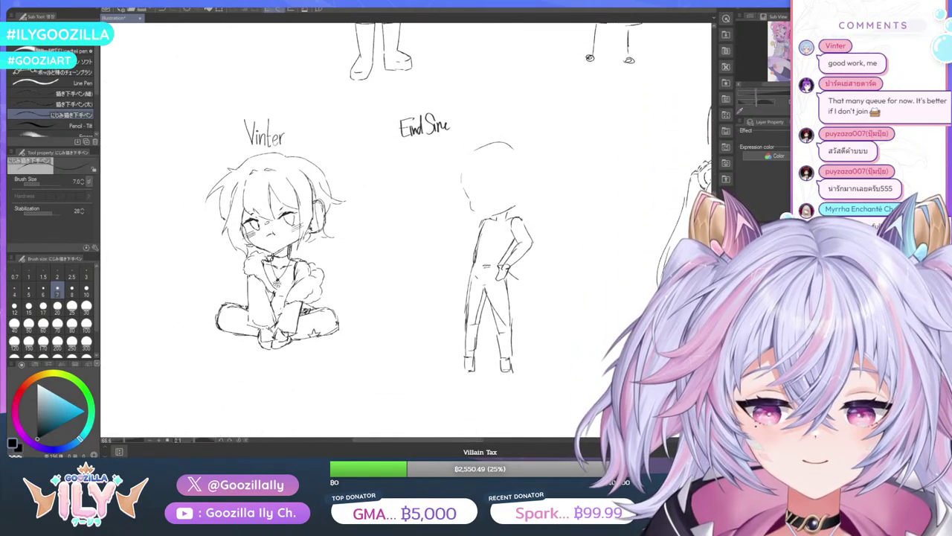
pyautogui.moveTo(366, 439)
pyautogui.mouseDown()
pyautogui.moveTo(452, 433)
pyautogui.moveTo(386, 428)
pyautogui.mouseUp()
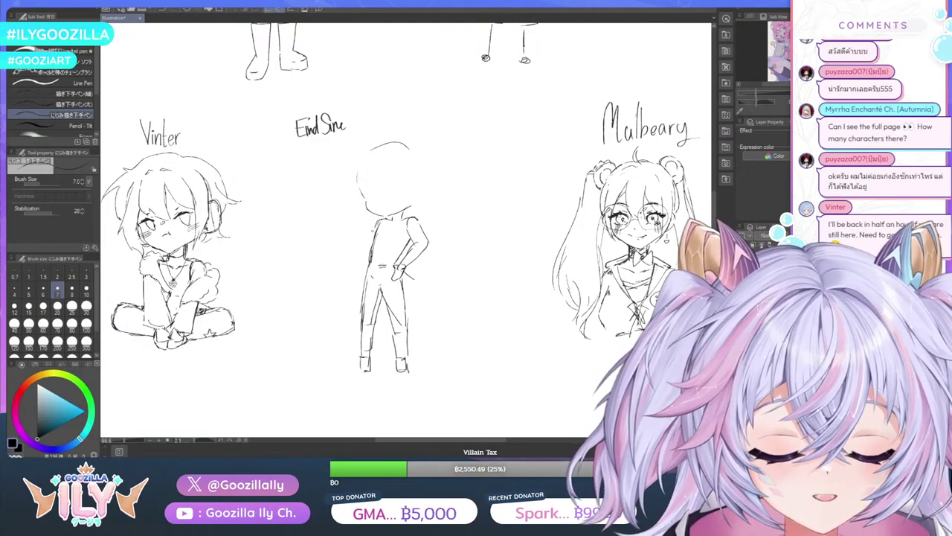
# Refine EndSine's left arm and hand at the hip, and draw a sword with its hilt marked at the belt
pyautogui.moveTo(366, 241); pyautogui.dragTo(363, 254)
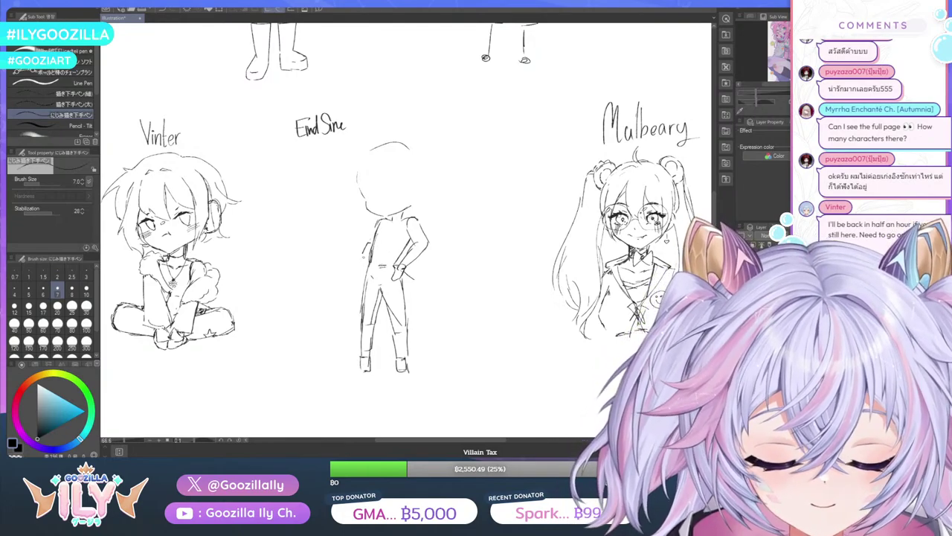
pyautogui.moveTo(368, 261); pyautogui.dragTo(366, 273)
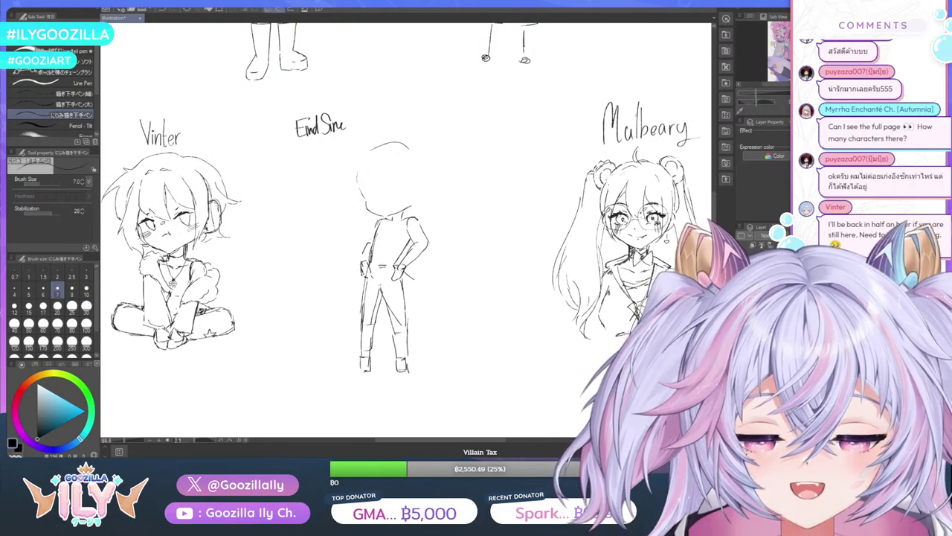
pyautogui.moveTo(376, 227)
pyautogui.mouseDown()
pyautogui.moveTo(363, 253)
pyautogui.moveTo(448, 308)
pyautogui.mouseUp()
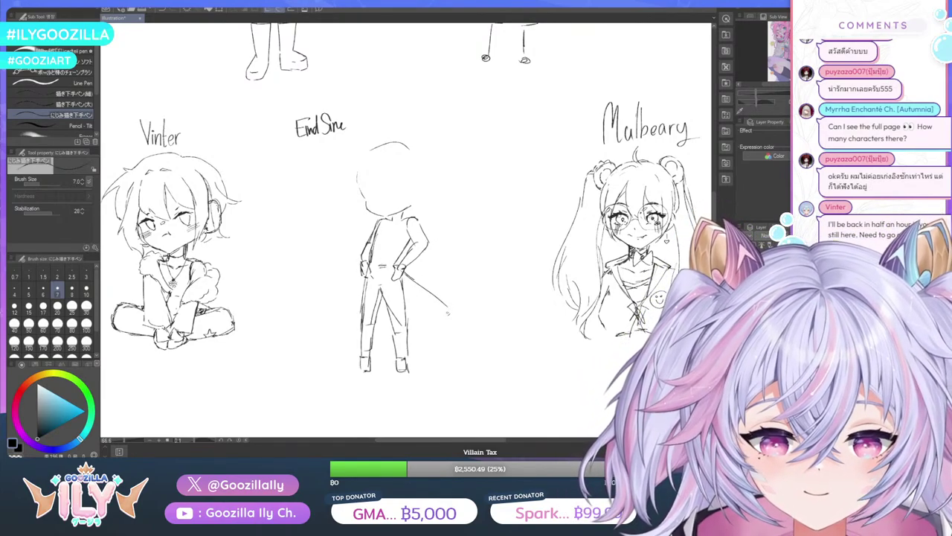
pyautogui.moveTo(404, 283); pyautogui.dragTo(448, 314)
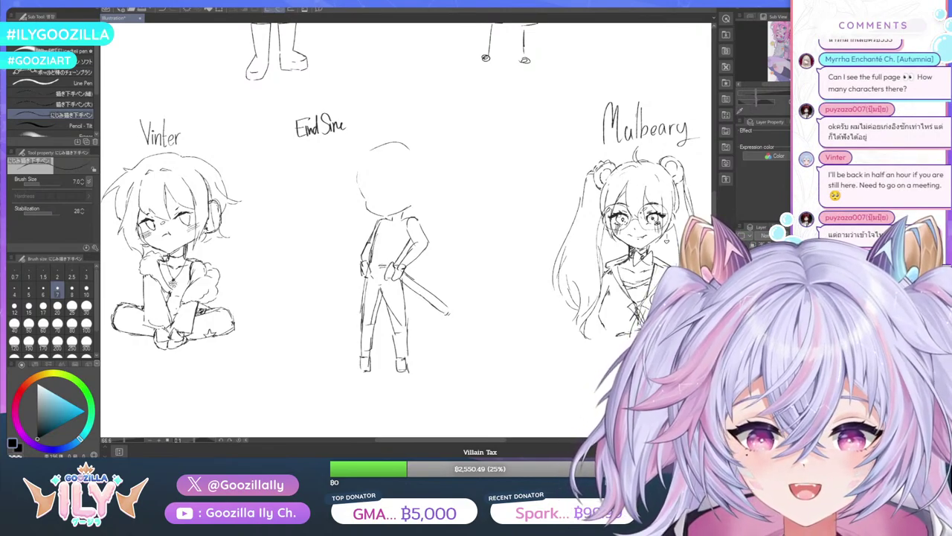
pyautogui.moveTo(378, 261); pyautogui.dragTo(385, 263)
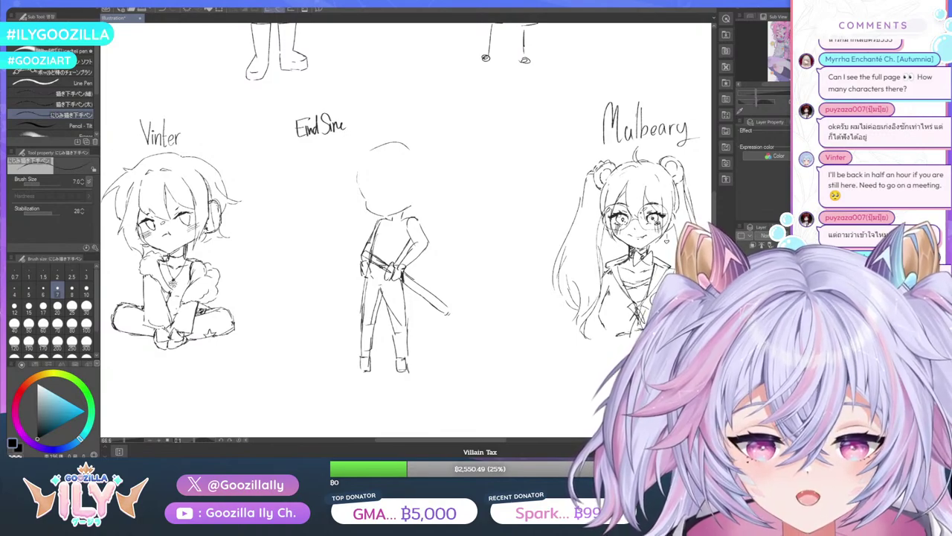
pyautogui.press('e')
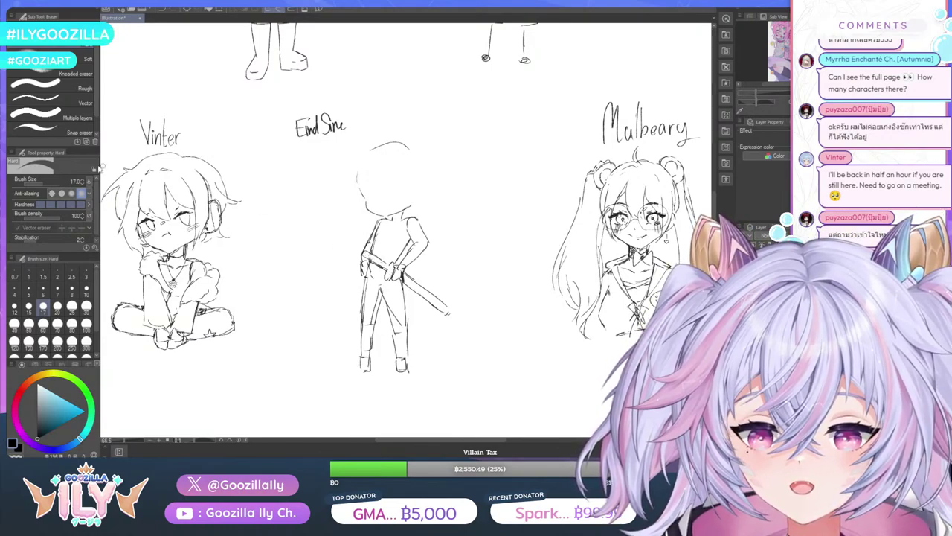
pyautogui.press('p')
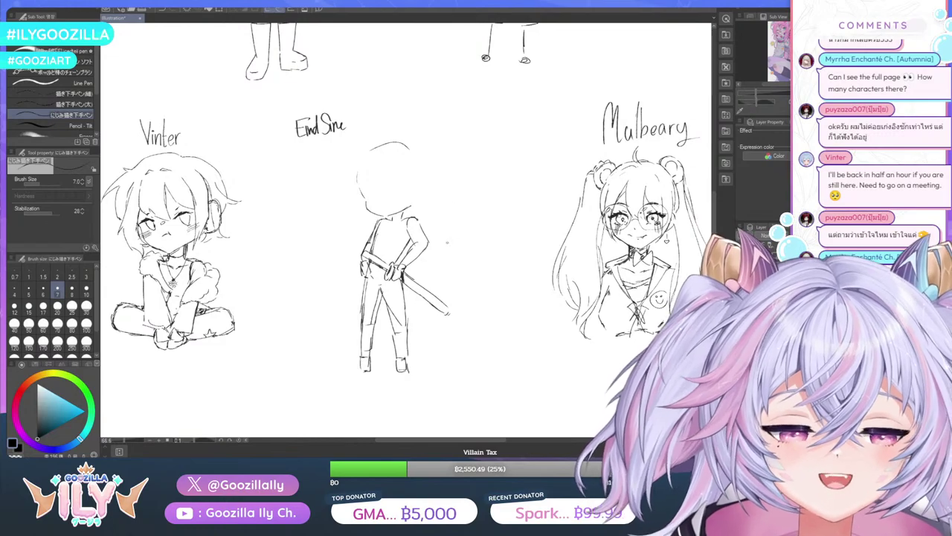
pyautogui.scroll(-5, 410, 271)
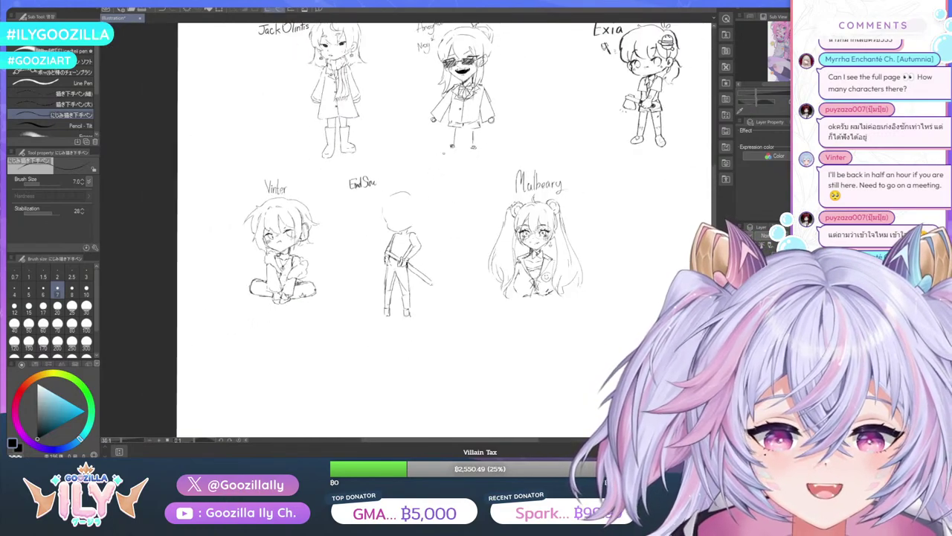
pyautogui.scroll(2, 596, 84)
pyautogui.scroll(2, 577, 119)
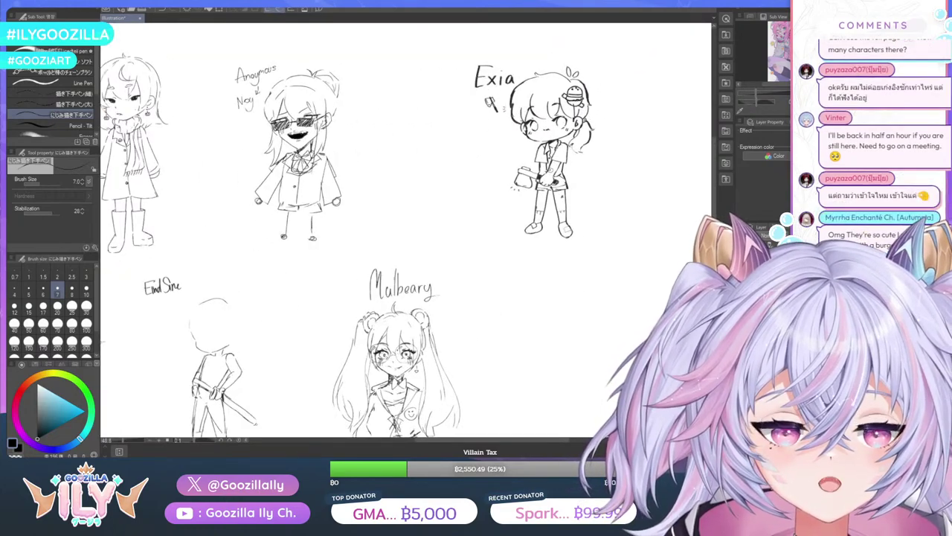
pyautogui.scroll(-3, 339, 223)
pyautogui.scroll(-1, 406, 231)
pyautogui.scroll(4, 405, 231)
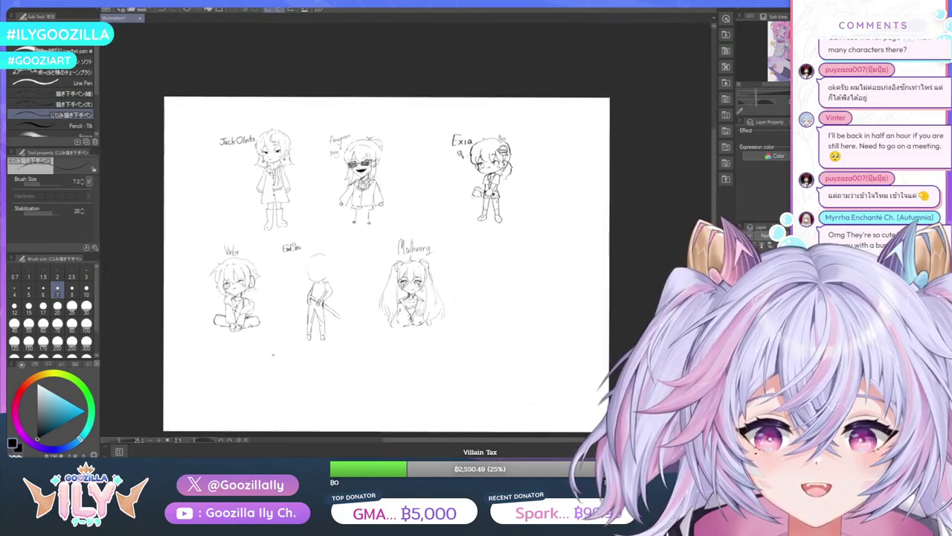
pyautogui.scroll(2, 352, 304)
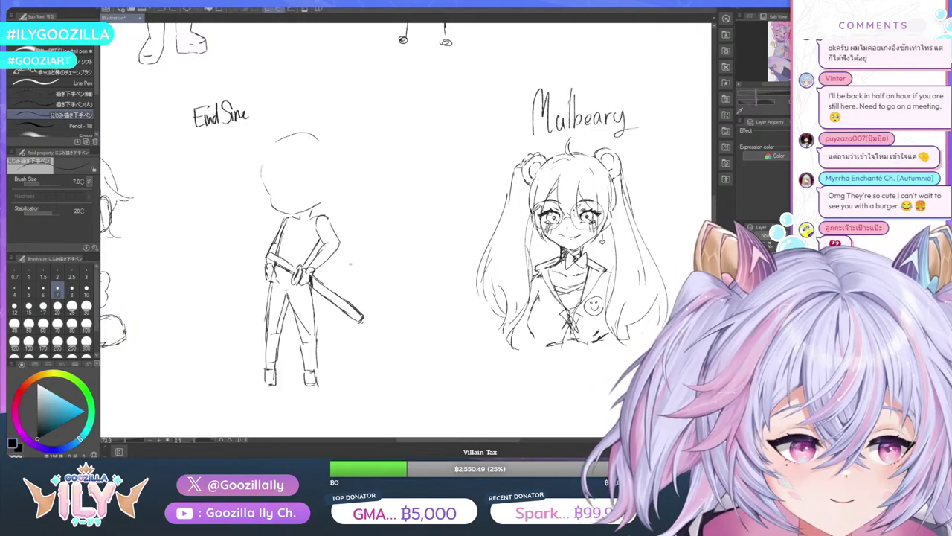
# Darken EndSine's right foot, then erase the messy outer and inner lines of the left leg
pyautogui.scroll(-1, 325, 334)
pyautogui.scroll(2, 327, 346)
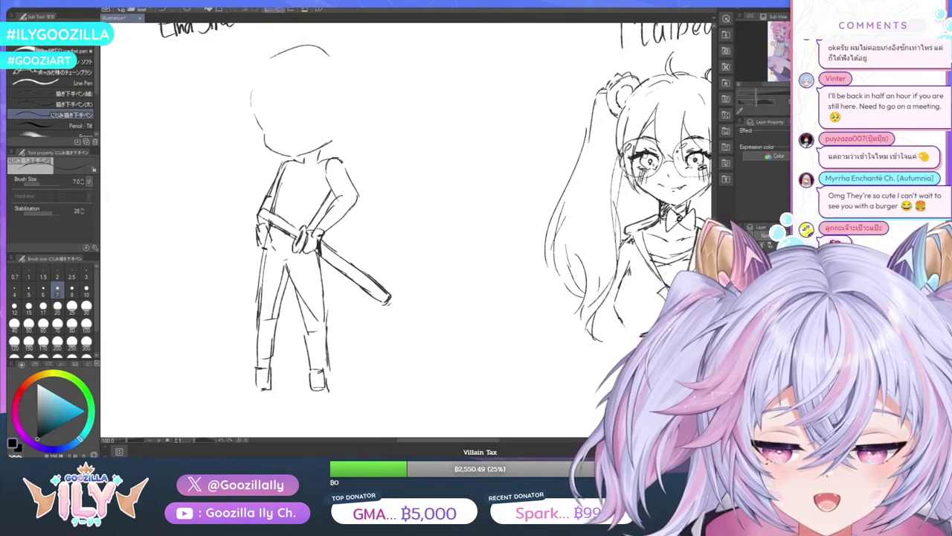
pyautogui.moveTo(327, 368); pyautogui.dragTo(327, 384)
pyautogui.press('e')
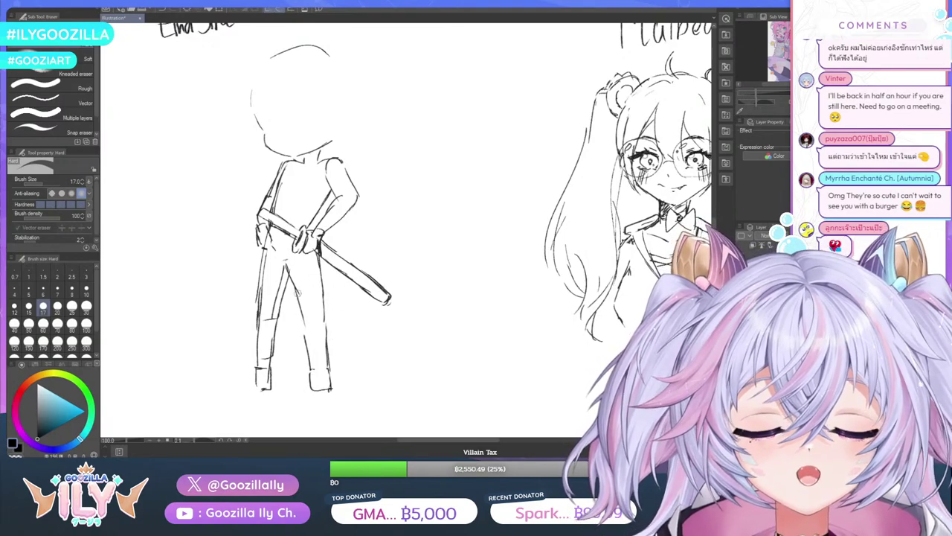
pyautogui.moveTo(269, 263); pyautogui.dragTo(263, 330)
pyautogui.moveTo(264, 293)
pyautogui.mouseDown()
pyautogui.moveTo(261, 361)
pyautogui.moveTo(273, 319)
pyautogui.mouseUp()
pyautogui.moveTo(283, 270); pyautogui.dragTo(266, 358)
pyautogui.scroll(-2, 265, 360)
pyautogui.scroll(4, 266, 338)
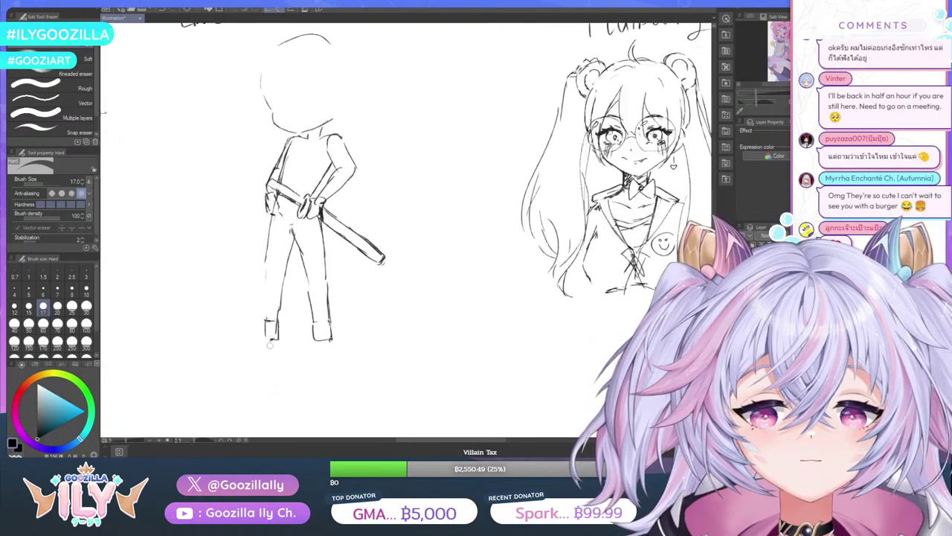
# Redraw the left leg's outer and inner lines down to a reshaped foot, then erase the inner boot lines
pyautogui.press('p')
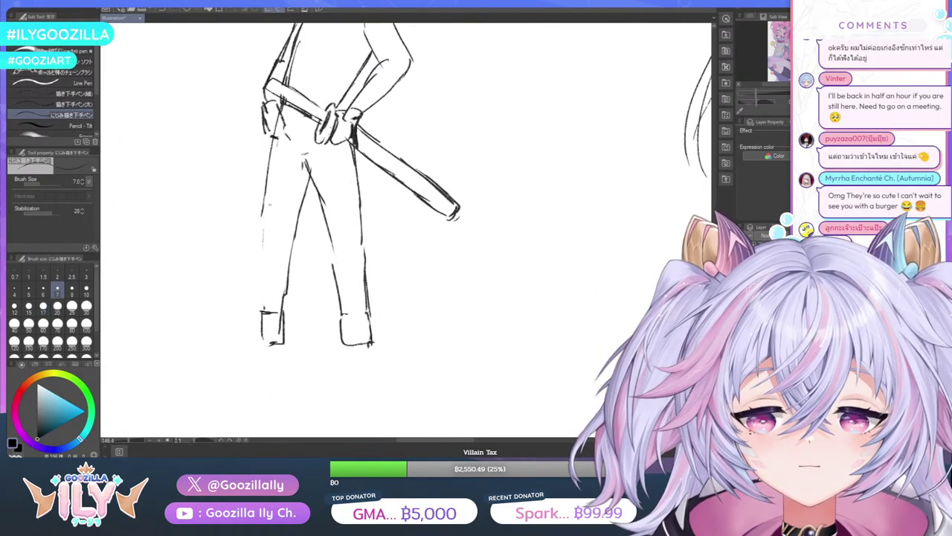
pyautogui.moveTo(266, 198); pyautogui.dragTo(257, 294)
pyautogui.moveTo(268, 217); pyautogui.dragTo(260, 315)
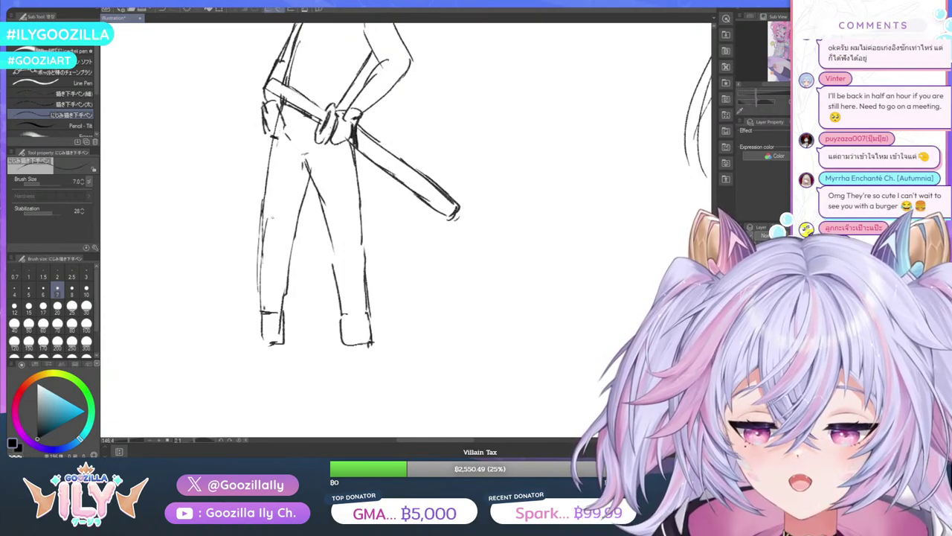
pyautogui.hotkey('ctrl', 'z')
pyautogui.hotkey('ctrl', 'z')
pyautogui.hotkey('ctrl', 'z')
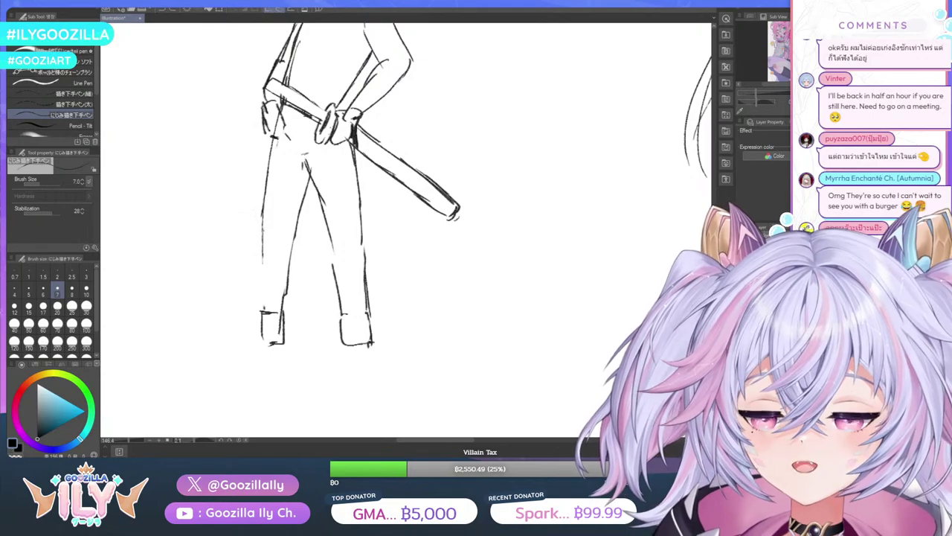
pyautogui.moveTo(261, 211); pyautogui.dragTo(262, 280)
pyautogui.moveTo(261, 244); pyautogui.dragTo(260, 302)
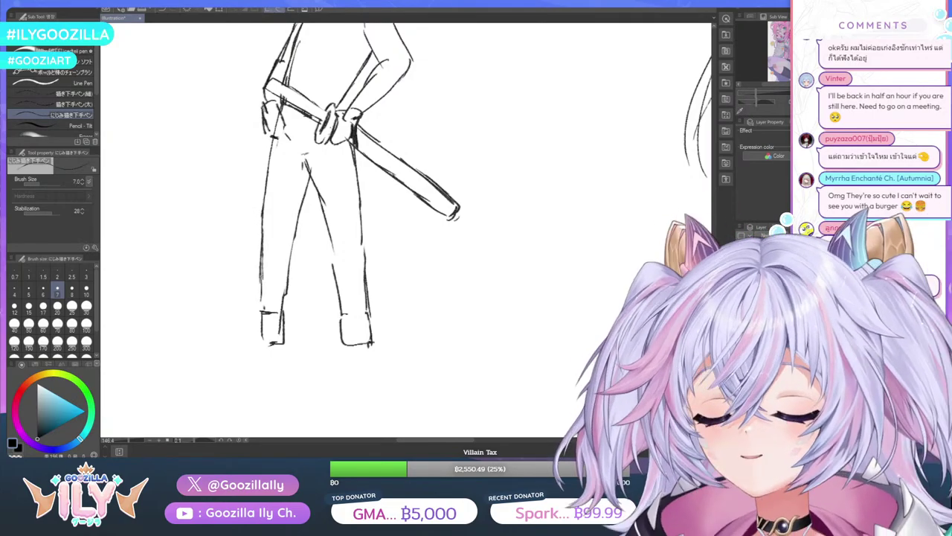
pyautogui.moveTo(261, 265)
pyautogui.mouseDown()
pyautogui.moveTo(260, 302)
pyautogui.moveTo(236, 331)
pyautogui.moveTo(214, 333)
pyautogui.moveTo(281, 343)
pyautogui.mouseUp()
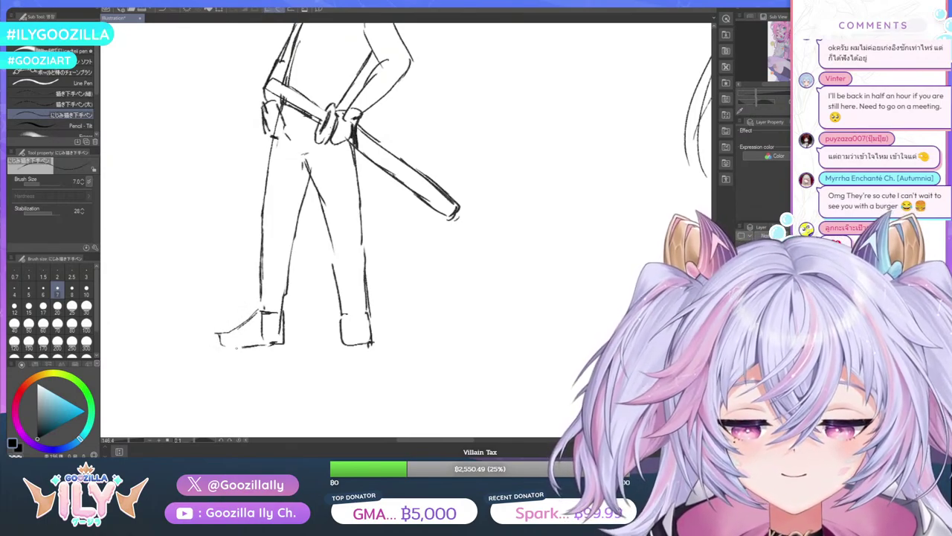
pyautogui.moveTo(284, 282)
pyautogui.mouseDown()
pyautogui.moveTo(283, 310)
pyautogui.moveTo(258, 306)
pyautogui.moveTo(247, 320)
pyautogui.mouseUp()
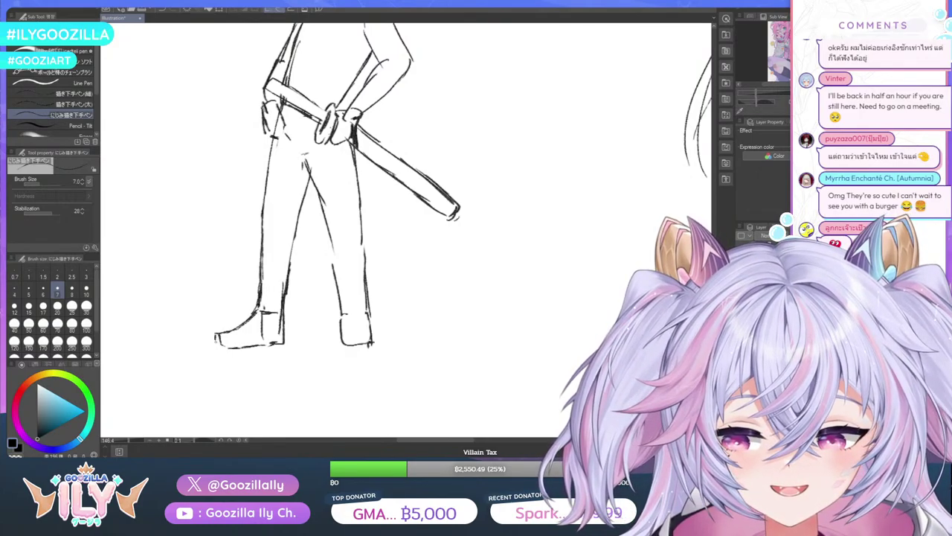
pyautogui.press('e')
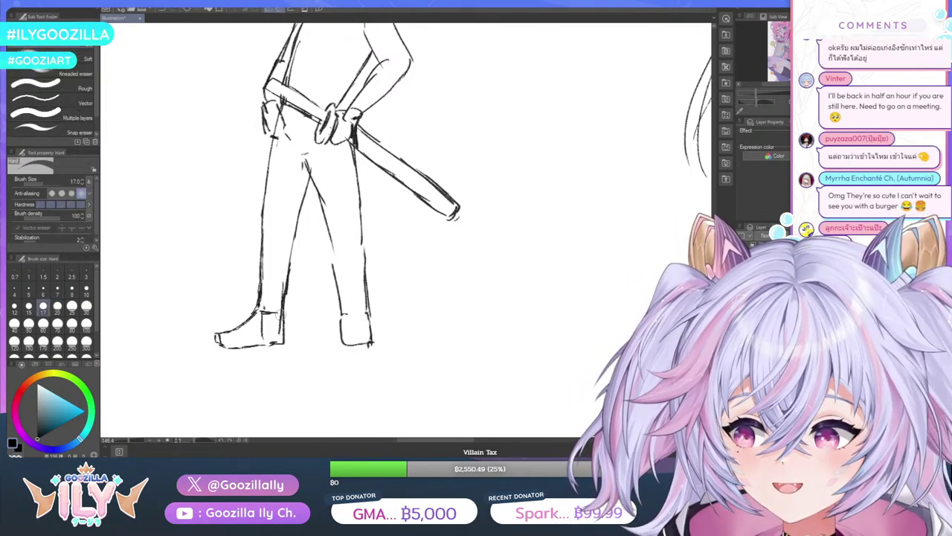
pyautogui.moveTo(266, 328)
pyautogui.mouseDown()
pyautogui.moveTo(270, 297)
pyautogui.moveTo(274, 328)
pyautogui.mouseUp()
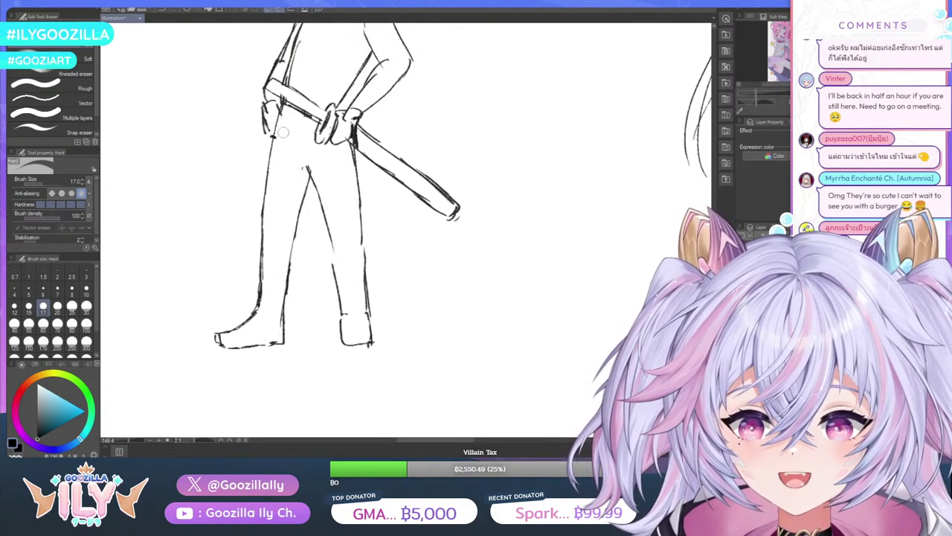
# With the pencil, draw wider outer and inner outlines for EndSine's pant legs
pyautogui.scroll(-1, 285, 138)
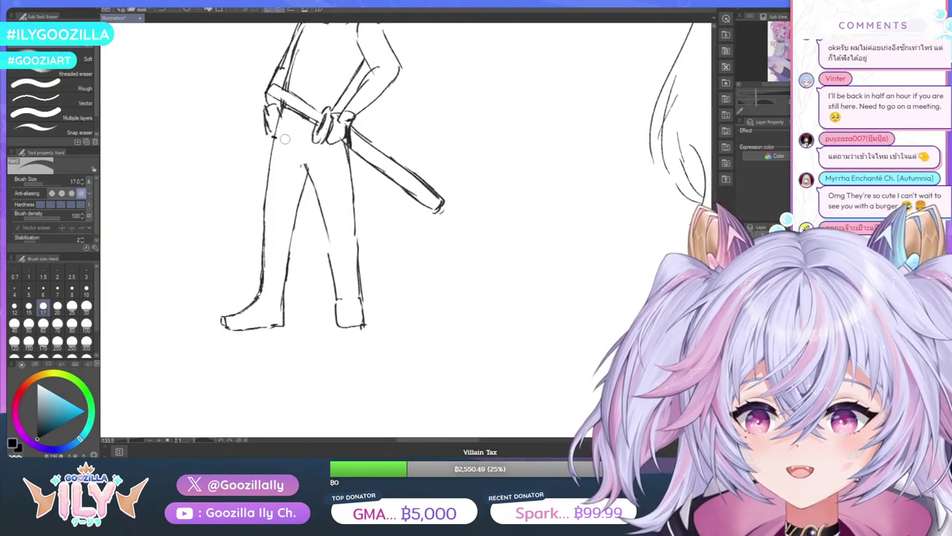
pyautogui.scroll(-5, 285, 138)
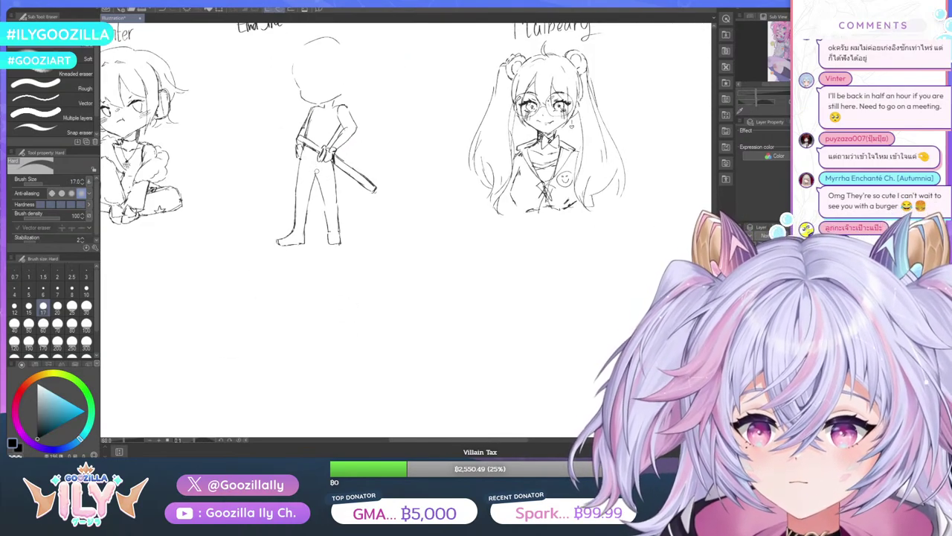
pyautogui.press('p')
pyautogui.scroll(4, 323, 153)
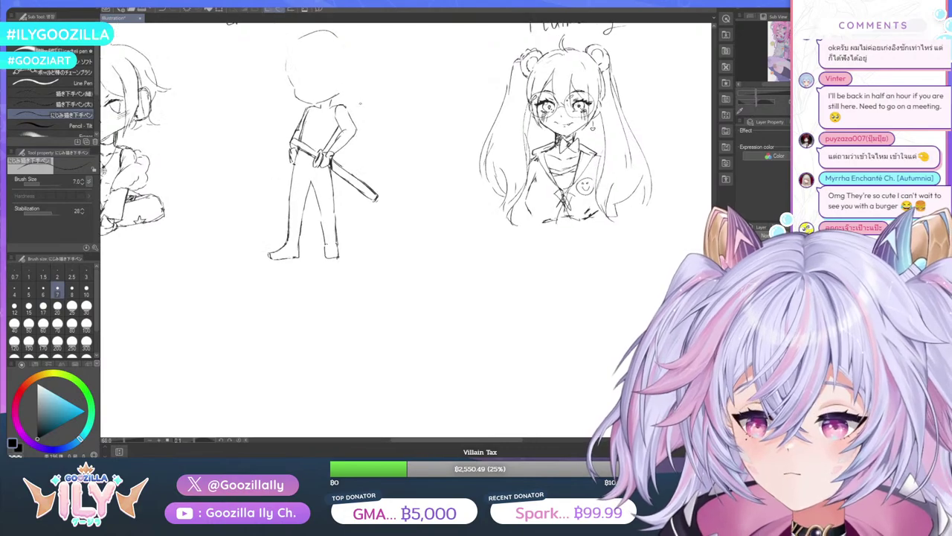
pyautogui.moveTo(305, 191); pyautogui.dragTo(313, 257)
pyautogui.moveTo(335, 191)
pyautogui.mouseDown()
pyautogui.moveTo(352, 255)
pyautogui.moveTo(335, 280)
pyautogui.mouseUp()
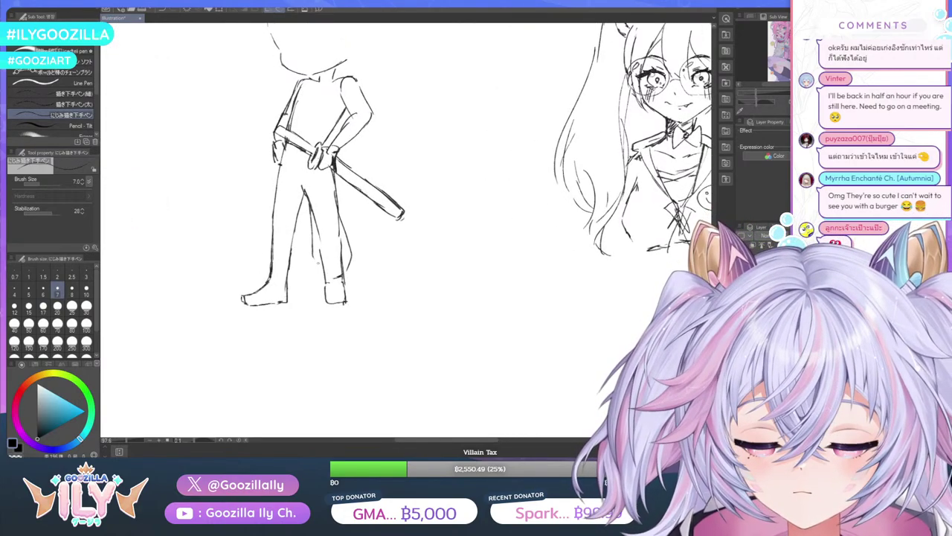
pyautogui.moveTo(288, 159)
pyautogui.mouseDown()
pyautogui.moveTo(257, 262)
pyautogui.moveTo(270, 273)
pyautogui.mouseUp()
pyautogui.moveTo(302, 210); pyautogui.dragTo(295, 273)
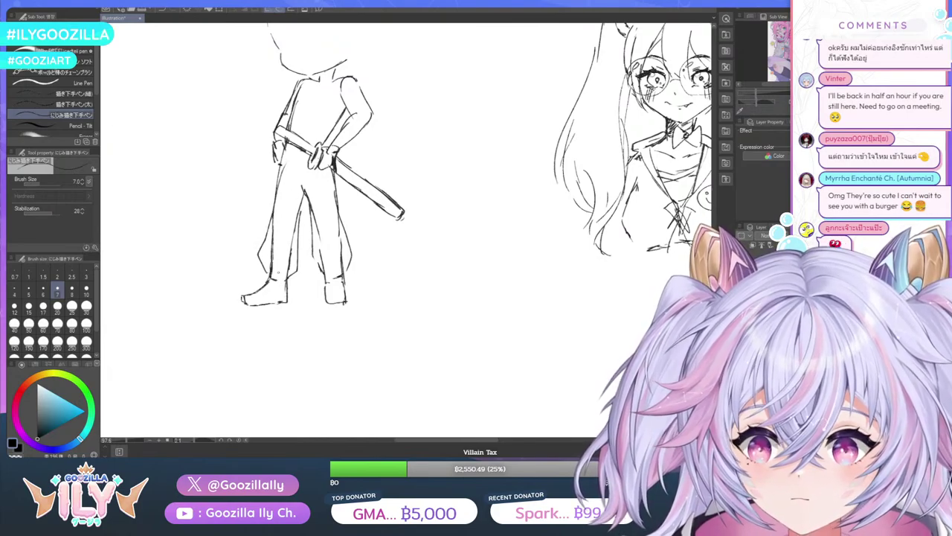
# Erase the old inner leg lines on both pant legs, then return to the pencil
pyautogui.press('e')
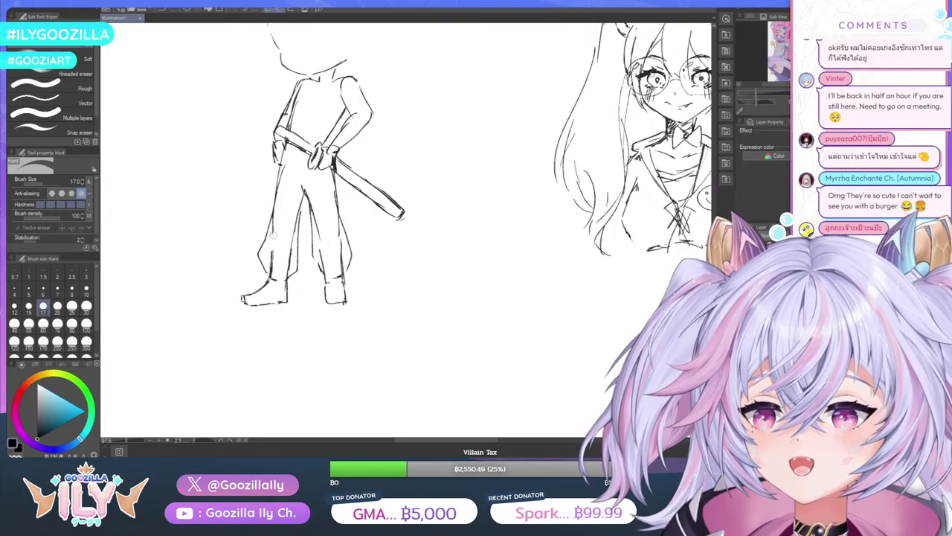
pyautogui.moveTo(276, 239)
pyautogui.mouseDown()
pyautogui.moveTo(269, 277)
pyautogui.moveTo(290, 259)
pyautogui.moveTo(297, 216)
pyautogui.moveTo(317, 222)
pyautogui.moveTo(316, 200)
pyautogui.moveTo(326, 275)
pyautogui.mouseUp()
pyautogui.moveTo(339, 234); pyautogui.dragTo(343, 269)
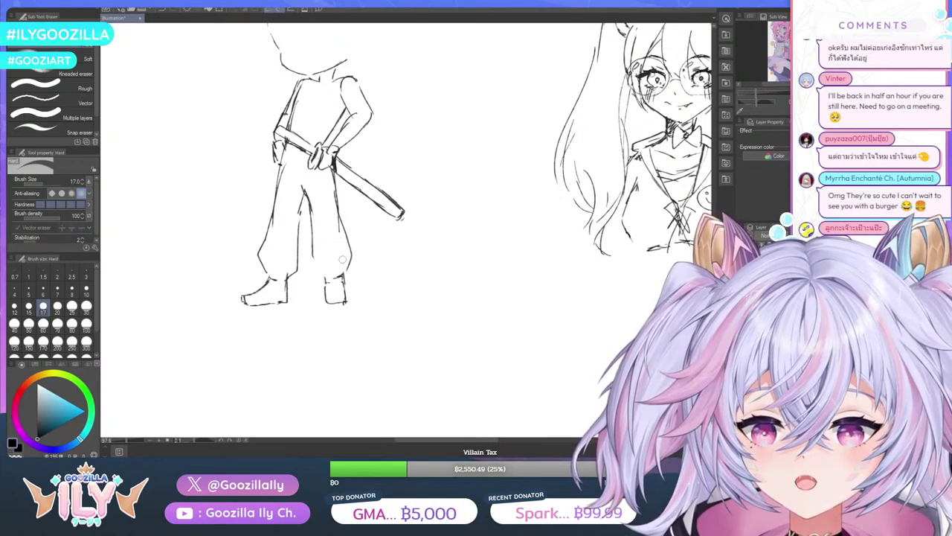
pyautogui.press('p')
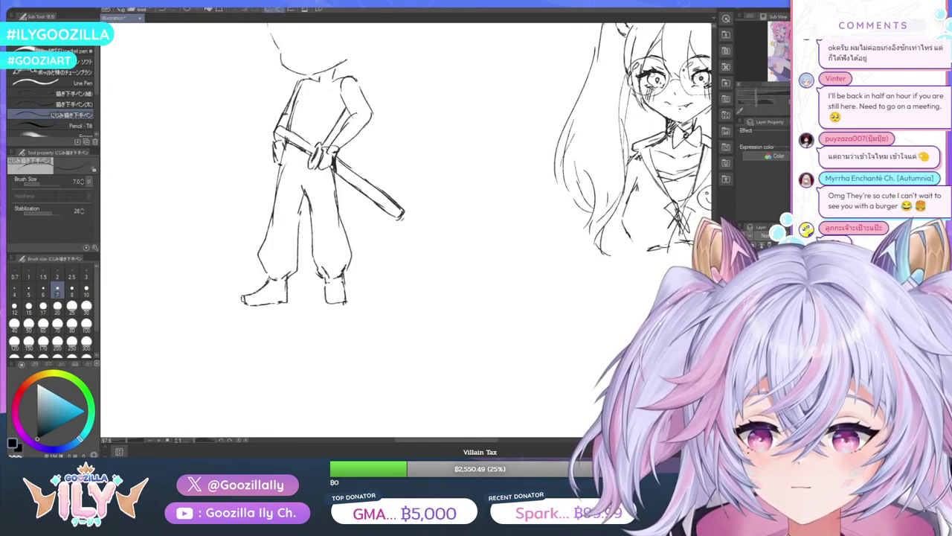
pyautogui.scroll(-3, 296, 279)
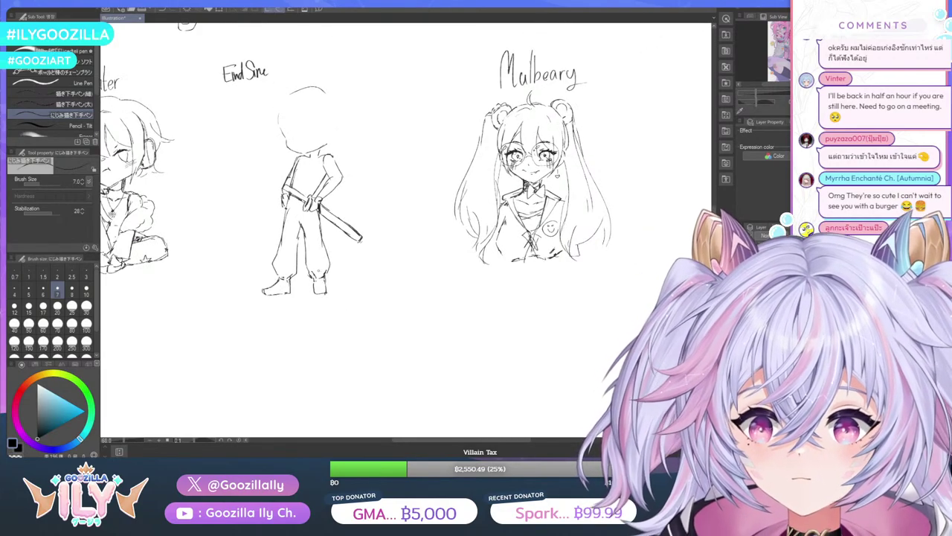
pyautogui.scroll(3, 321, 165)
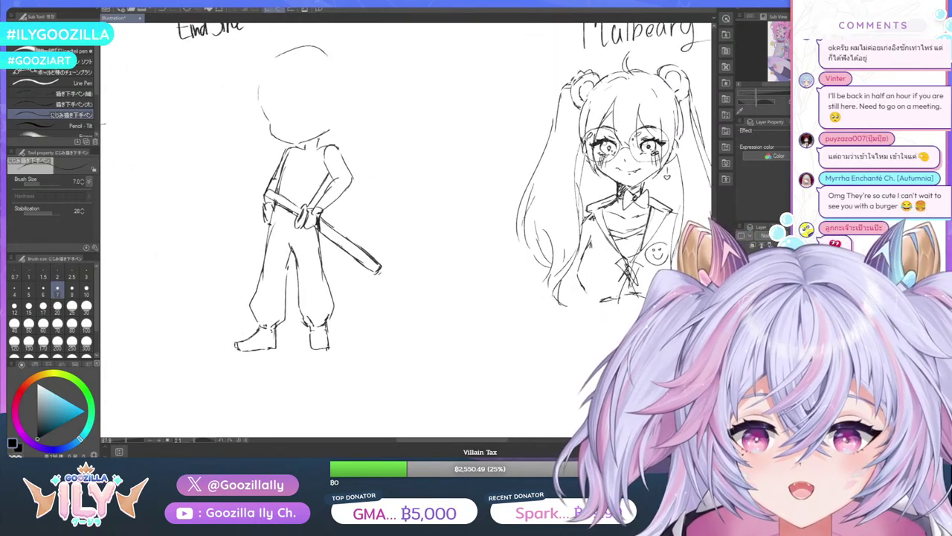
# Extend a short sketch line and draw a curved collar across EndSine's upper torso
pyautogui.moveTo(319, 138)
pyautogui.mouseDown()
pyautogui.moveTo(301, 145)
pyautogui.moveTo(318, 147)
pyautogui.mouseUp()
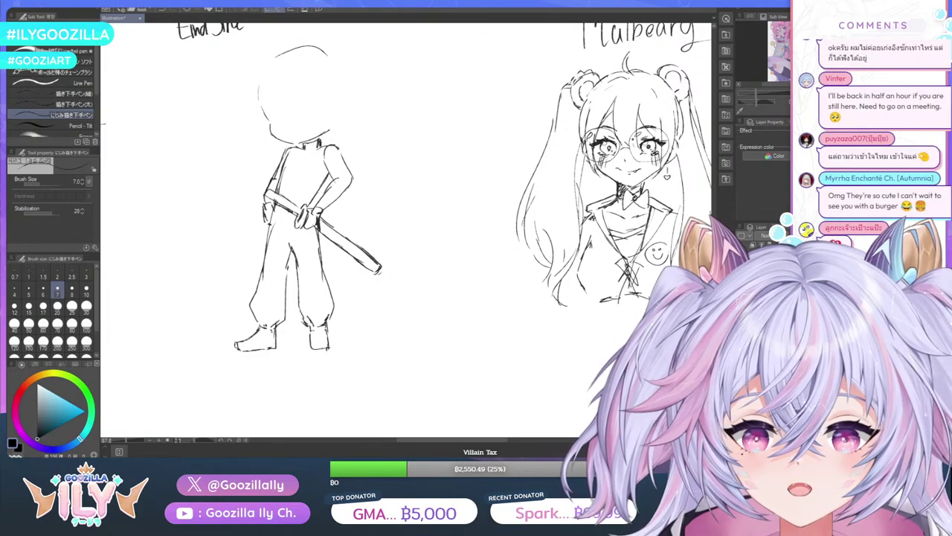
pyautogui.scroll(-4, 319, 147)
pyautogui.scroll(2, 175, 143)
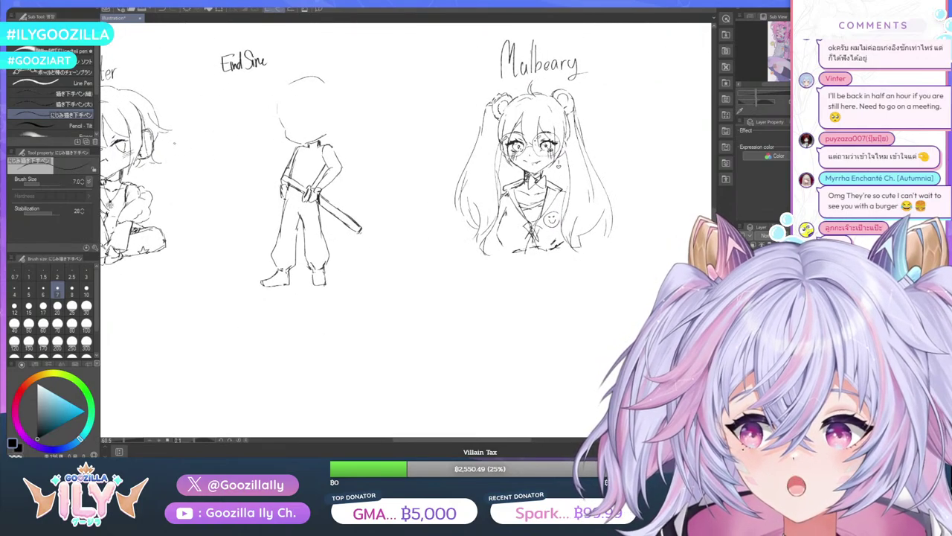
pyautogui.scroll(2, 316, 153)
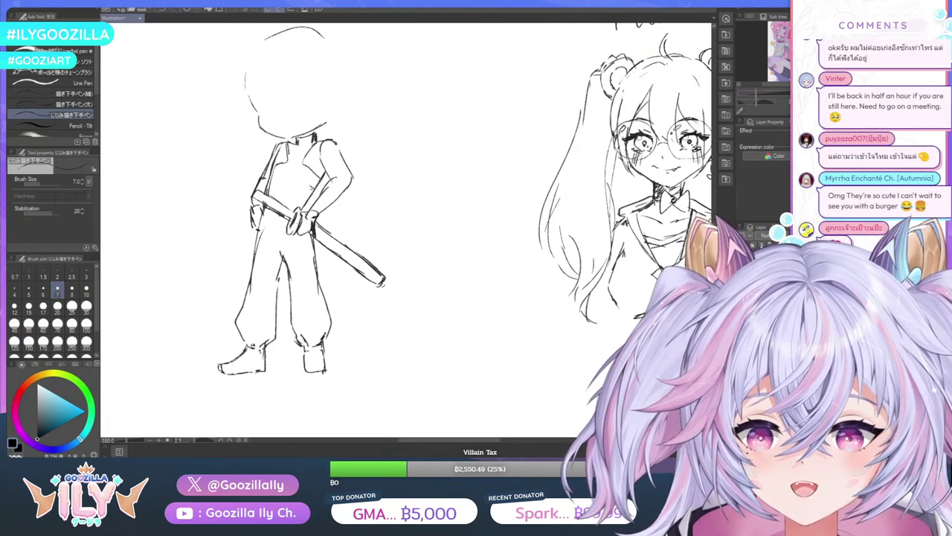
pyautogui.moveTo(293, 179)
pyautogui.mouseDown()
pyautogui.moveTo(312, 189)
pyautogui.moveTo(292, 178)
pyautogui.mouseUp()
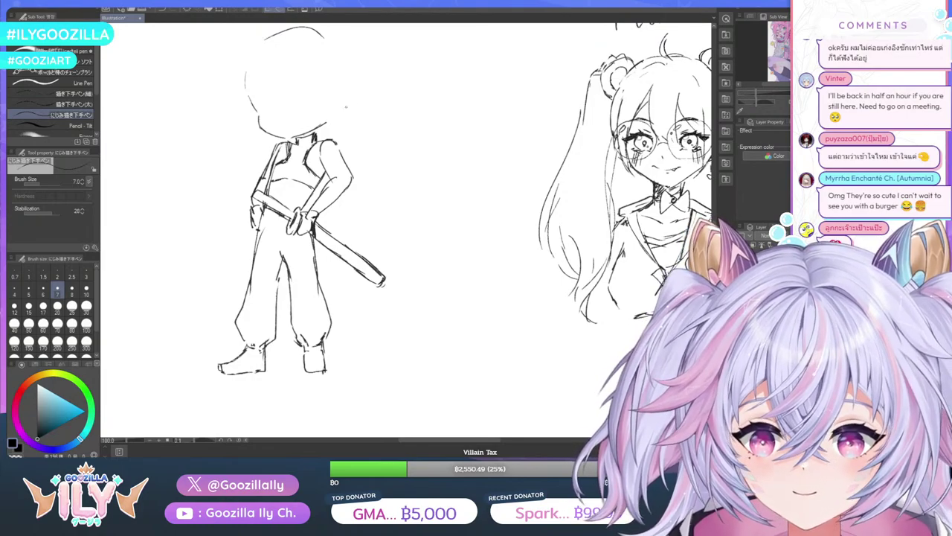
pyautogui.scroll(-2, 301, 152)
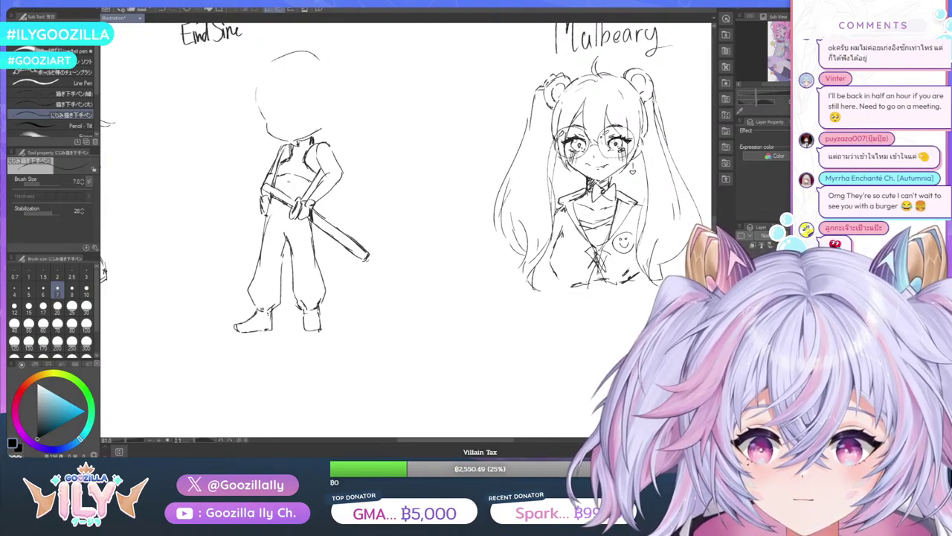
pyautogui.scroll(-3, 405, 224)
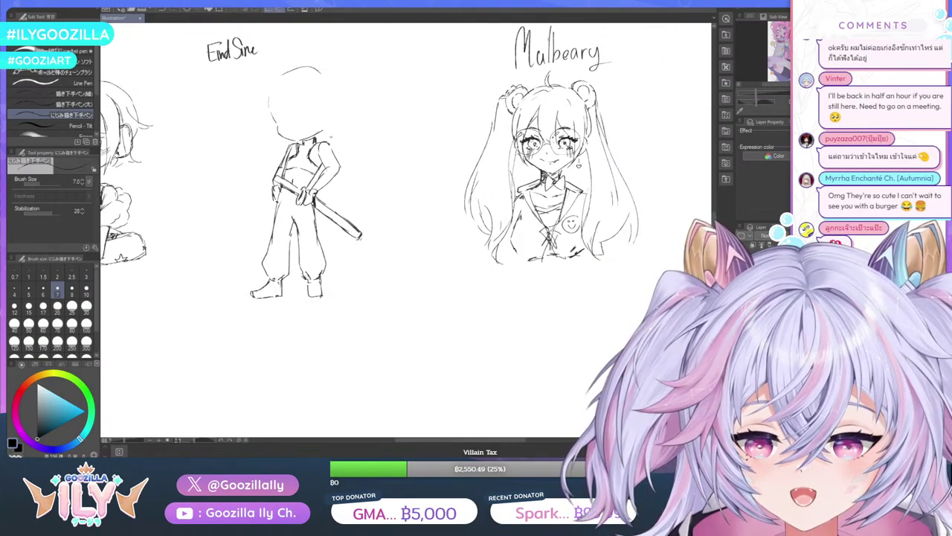
pyautogui.scroll(3, 305, 156)
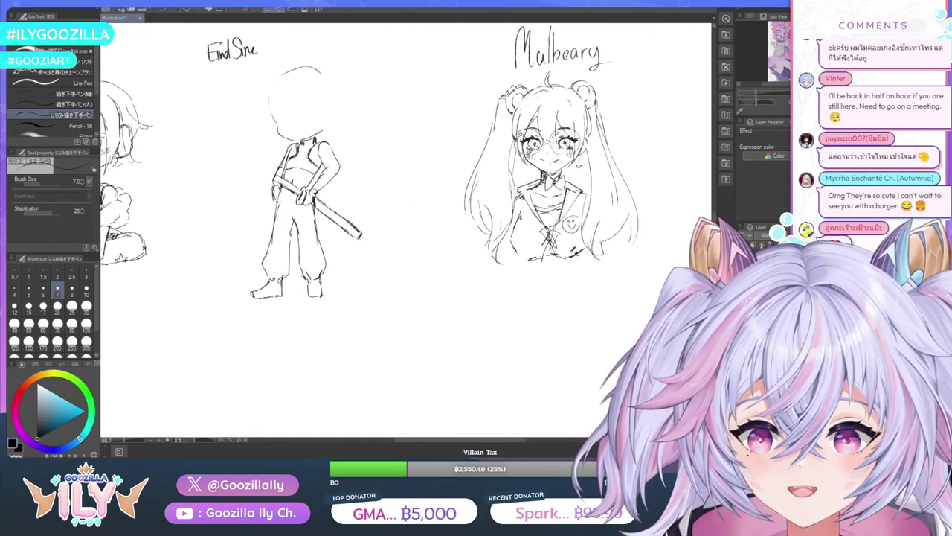
pyautogui.scroll(2, 279, 142)
# At brush size 17, hatch EndSine's collar and chest solid dark, then return to size 7
pyautogui.click(43, 308)
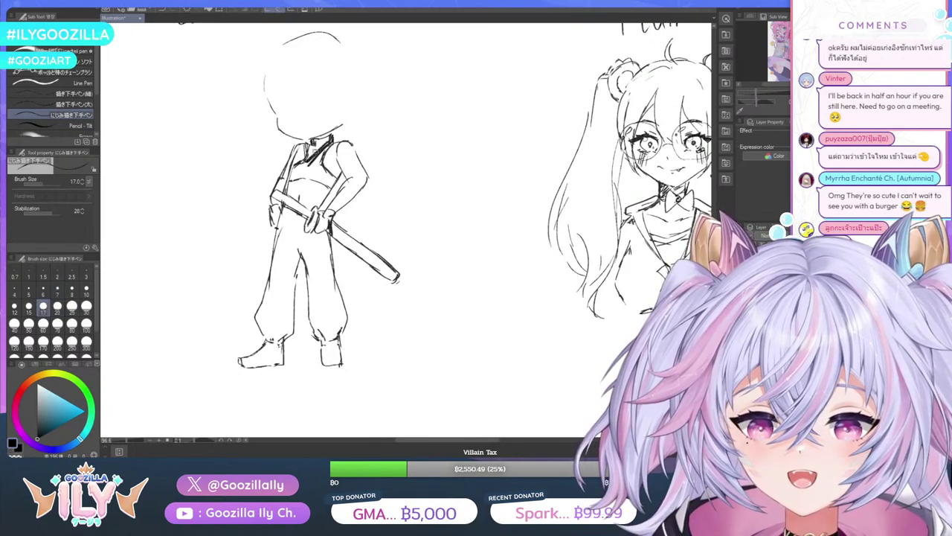
pyautogui.moveTo(322, 140)
pyautogui.mouseDown()
pyautogui.moveTo(301, 175)
pyautogui.moveTo(308, 159)
pyautogui.moveTo(298, 165)
pyautogui.moveTo(331, 168)
pyautogui.moveTo(335, 179)
pyautogui.mouseUp()
pyautogui.moveTo(327, 188); pyautogui.dragTo(337, 178)
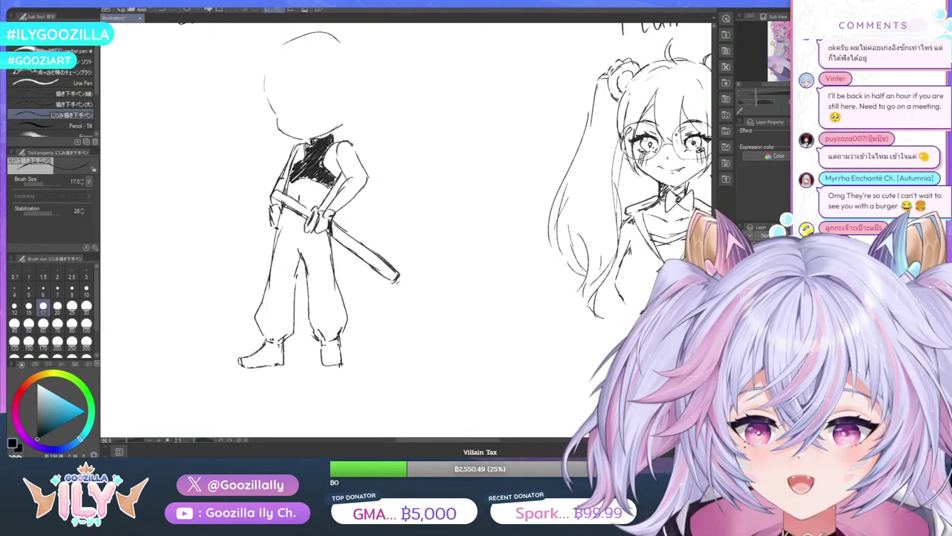
pyautogui.moveTo(302, 149); pyautogui.dragTo(310, 141)
pyautogui.scroll(-6, 339, 134)
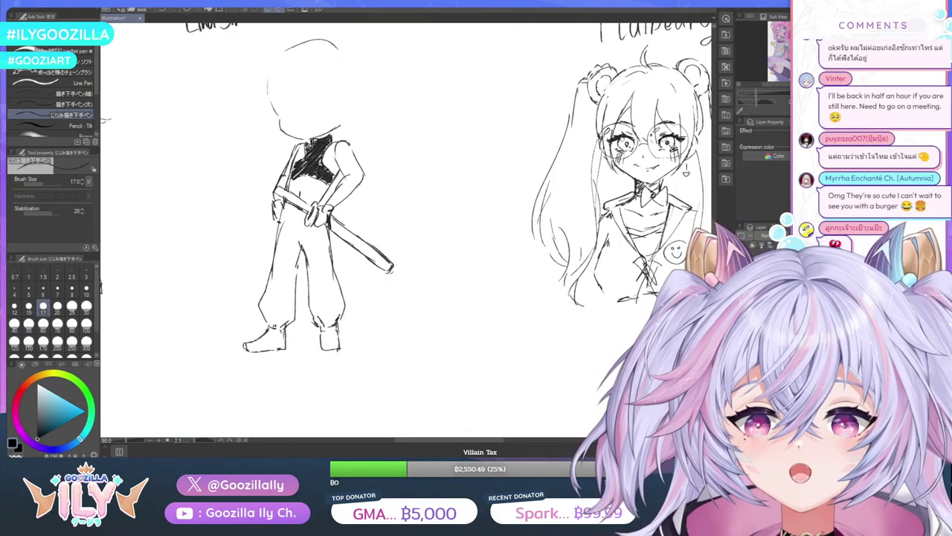
pyautogui.scroll(-1, 324, 154)
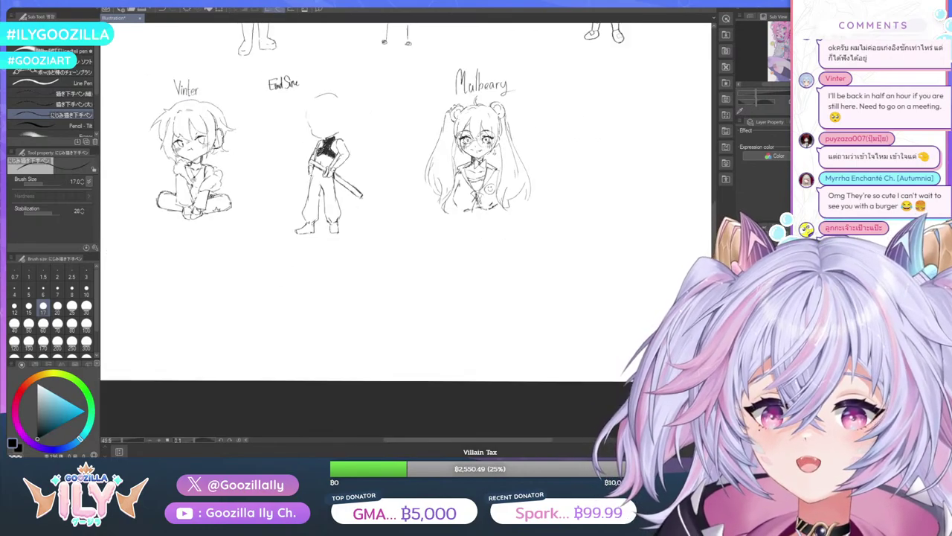
pyautogui.scroll(5, 324, 153)
pyautogui.moveTo(334, 155); pyautogui.dragTo(345, 163)
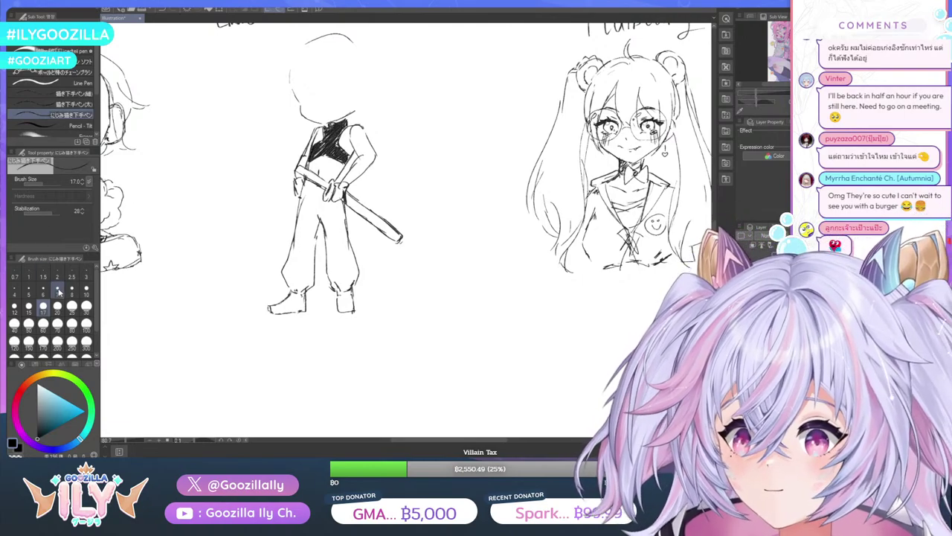
pyautogui.click(57, 290)
pyautogui.scroll(-3, 371, 104)
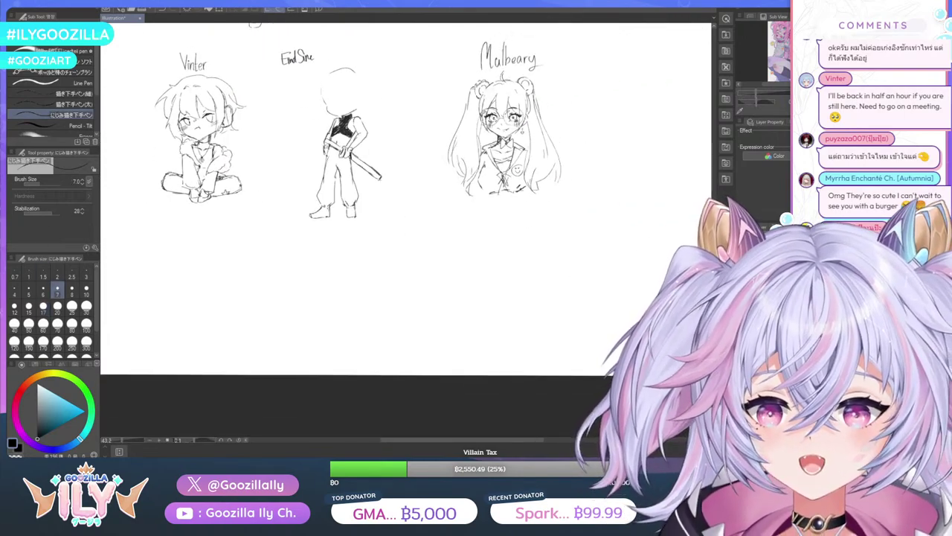
# Sketch the middle figure's layered hair with pointed left tips and a lower right lock
pyautogui.scroll(2, 320, 49)
pyautogui.scroll(2, 330, 82)
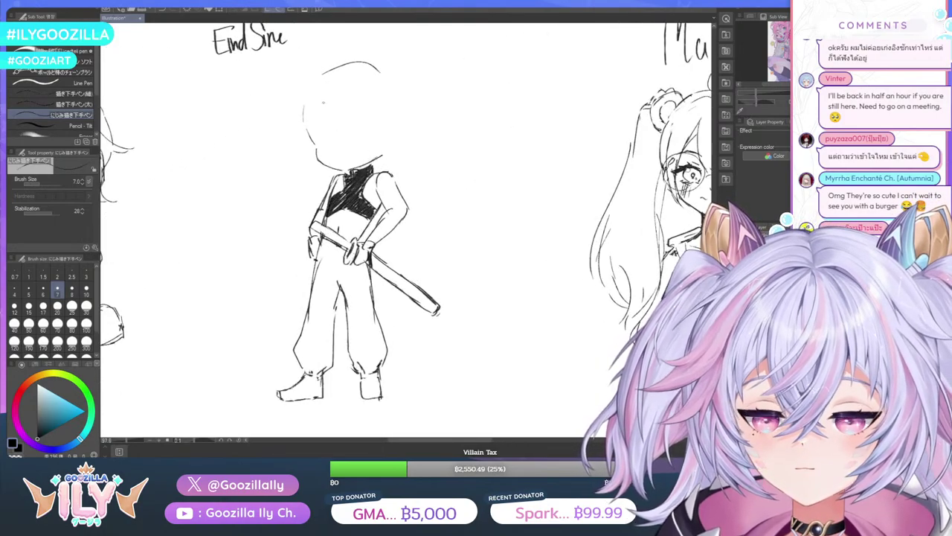
pyautogui.moveTo(328, 77)
pyautogui.mouseDown()
pyautogui.moveTo(325, 118)
pyautogui.moveTo(338, 128)
pyautogui.mouseUp()
pyautogui.moveTo(327, 94)
pyautogui.mouseDown()
pyautogui.moveTo(338, 129)
pyautogui.moveTo(348, 125)
pyautogui.mouseUp()
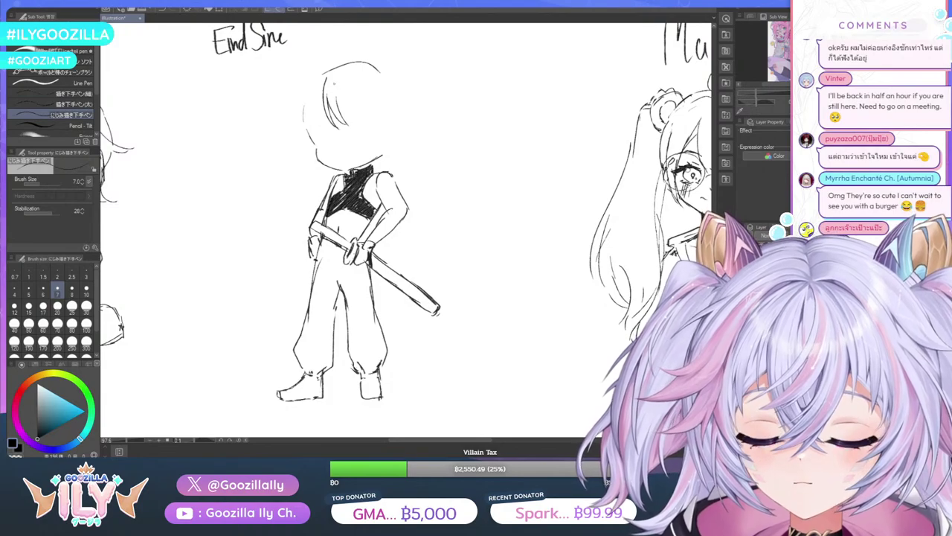
pyautogui.moveTo(334, 90); pyautogui.dragTo(367, 138)
pyautogui.hotkey('ctrl', 'z')
pyautogui.hotkey('ctrl', 'z')
pyautogui.hotkey('ctrl', 'z')
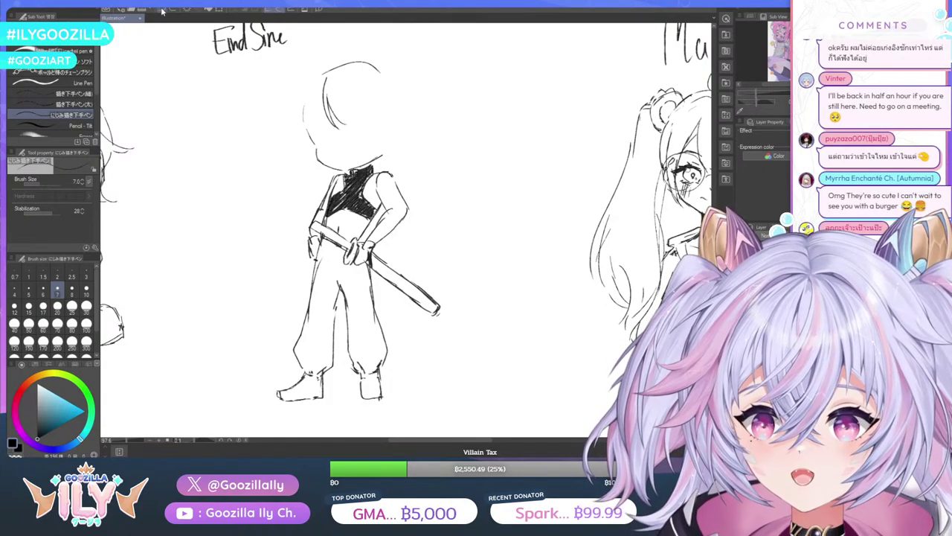
pyautogui.moveTo(332, 99); pyautogui.dragTo(387, 140)
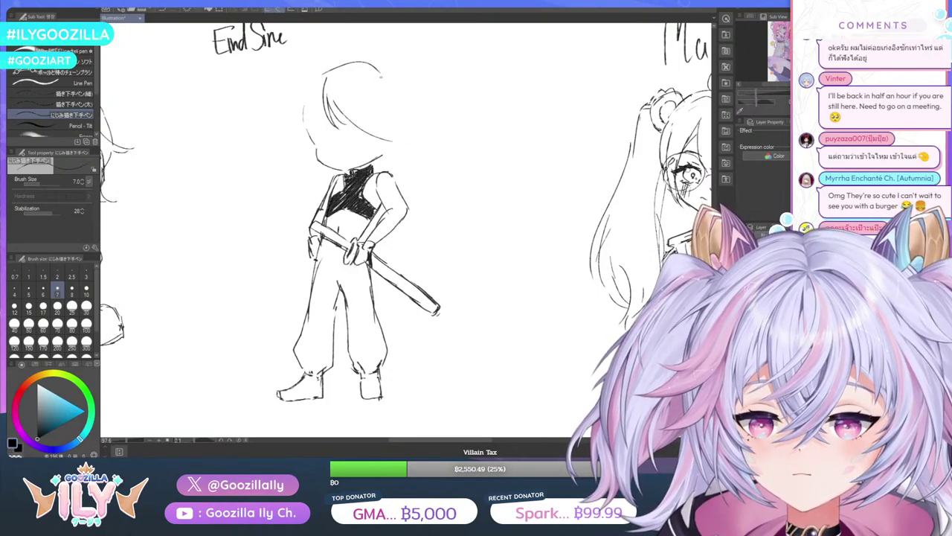
pyautogui.moveTo(379, 73)
pyautogui.mouseDown()
pyautogui.moveTo(394, 135)
pyautogui.moveTo(373, 172)
pyautogui.moveTo(383, 160)
pyautogui.mouseUp()
pyautogui.moveTo(323, 80); pyautogui.dragTo(306, 140)
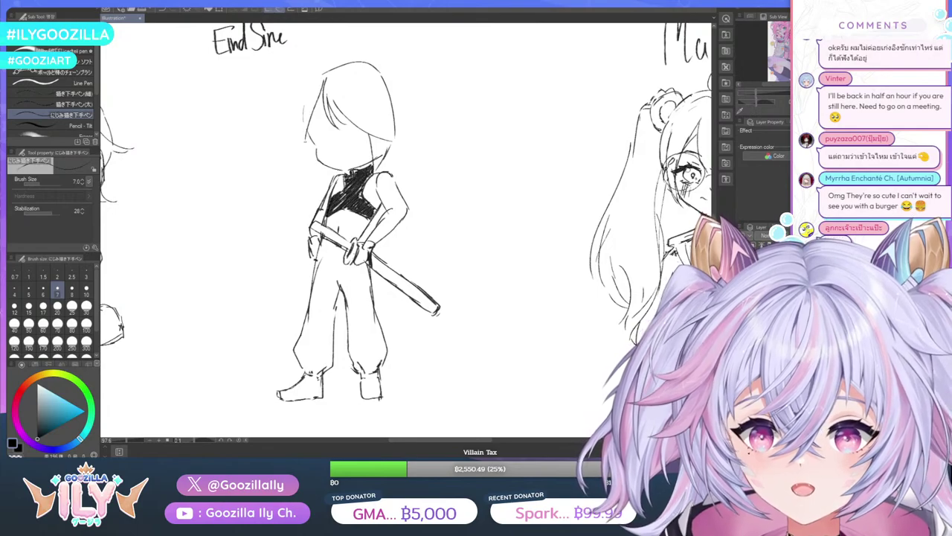
pyautogui.moveTo(306, 80)
pyautogui.mouseDown()
pyautogui.moveTo(288, 131)
pyautogui.moveTo(305, 149)
pyautogui.moveTo(311, 141)
pyautogui.mouseUp()
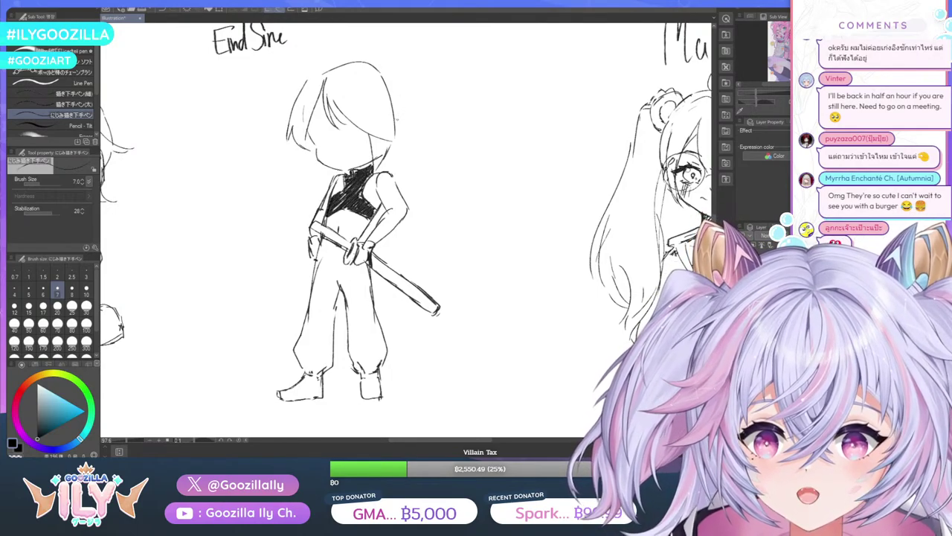
pyautogui.moveTo(393, 70)
pyautogui.mouseDown()
pyautogui.moveTo(419, 125)
pyautogui.moveTo(410, 164)
pyautogui.moveTo(376, 171)
pyautogui.mouseUp()
pyautogui.moveTo(415, 136); pyautogui.dragTo(388, 176)
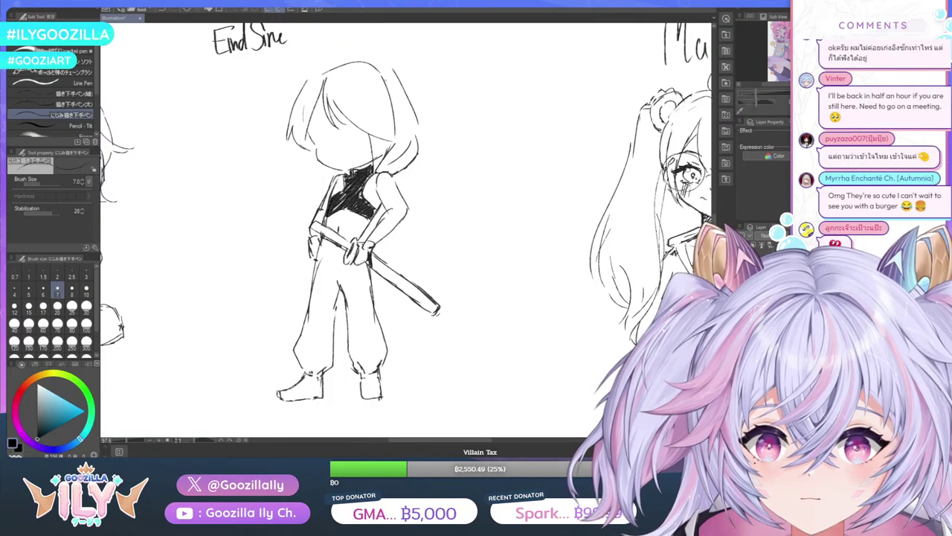
pyautogui.moveTo(356, 67)
pyautogui.mouseDown()
pyautogui.moveTo(384, 62)
pyautogui.moveTo(312, 70)
pyautogui.moveTo(276, 94)
pyautogui.mouseUp()
# Add an arched tuft and a hair bun on top of the head, darkening the hairline
pyautogui.scroll(-3, 372, 56)
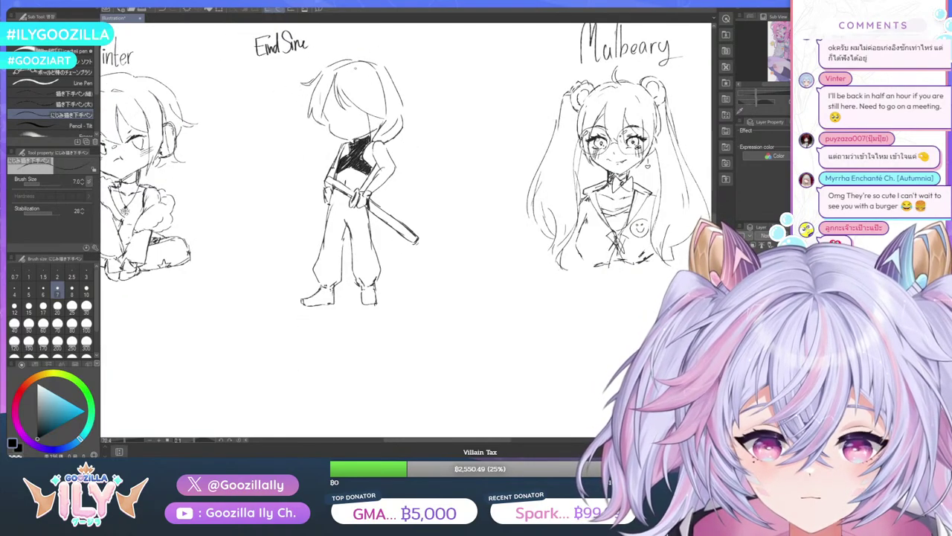
pyautogui.scroll(2, 363, 61)
pyautogui.scroll(3, 357, 66)
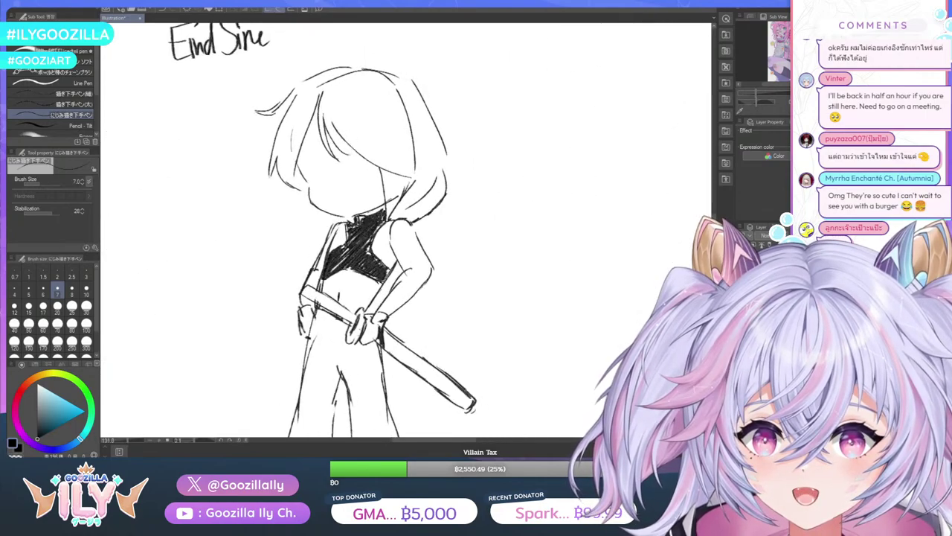
pyautogui.moveTo(365, 70)
pyautogui.mouseDown()
pyautogui.moveTo(391, 30)
pyautogui.moveTo(420, 37)
pyautogui.moveTo(413, 74)
pyautogui.mouseUp()
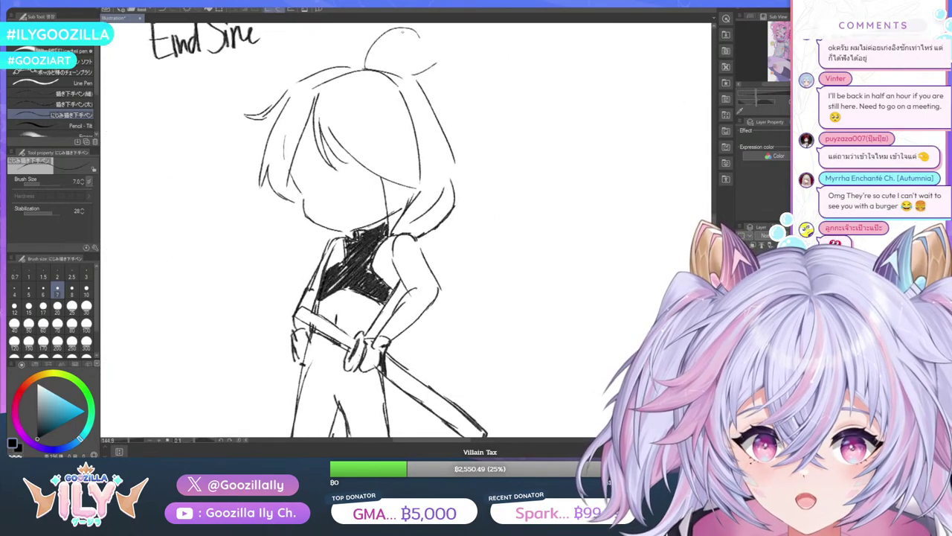
pyautogui.moveTo(404, 36)
pyautogui.mouseDown()
pyautogui.moveTo(391, 70)
pyautogui.moveTo(436, 65)
pyautogui.moveTo(395, 70)
pyautogui.moveTo(390, 49)
pyautogui.moveTo(414, 43)
pyautogui.moveTo(476, 115)
pyautogui.mouseUp()
pyautogui.moveTo(428, 74); pyautogui.dragTo(439, 122)
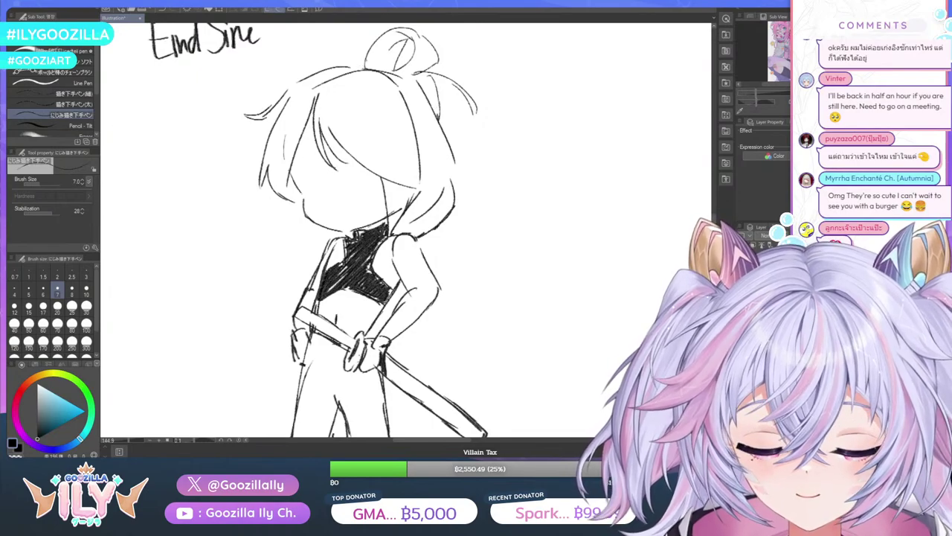
pyautogui.scroll(-1, 370, 66)
pyautogui.scroll(-1, 410, 76)
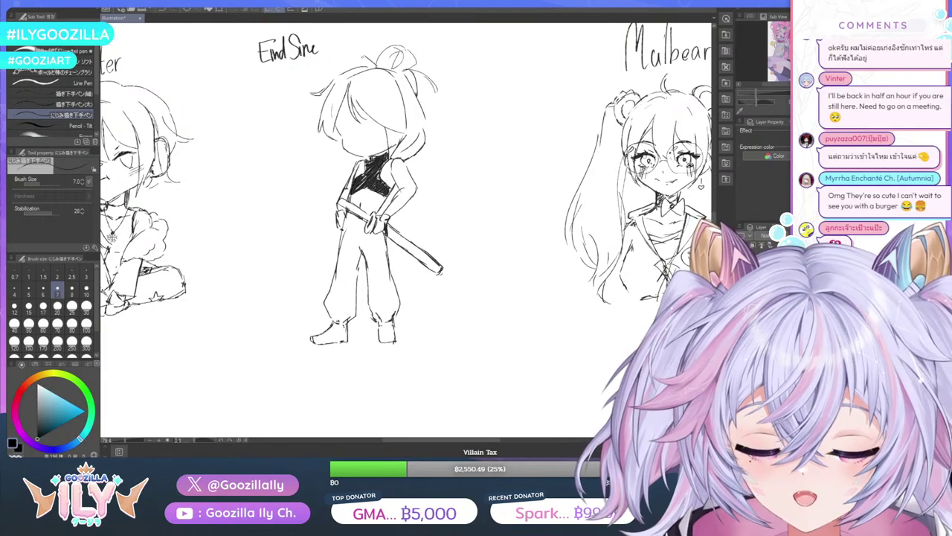
pyautogui.moveTo(365, 57); pyautogui.dragTo(375, 66)
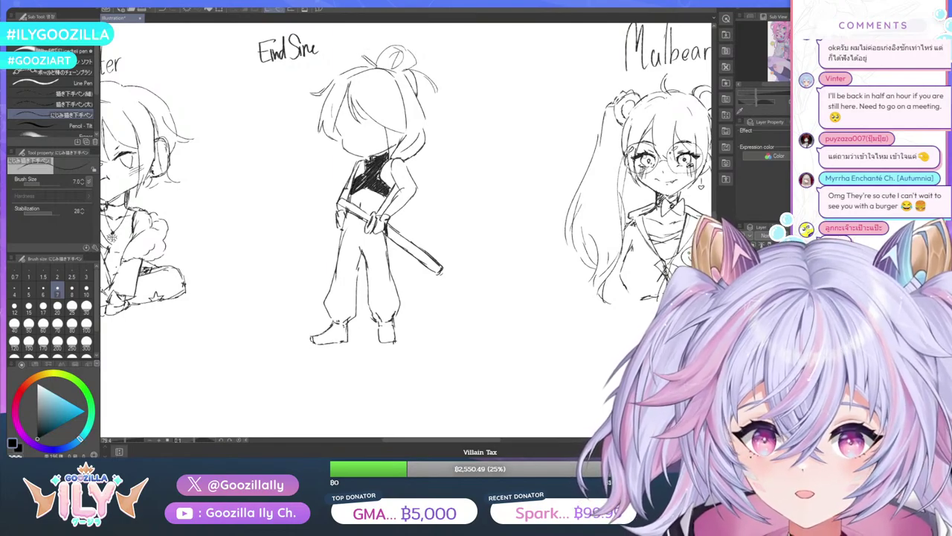
pyautogui.scroll(5, 353, 49)
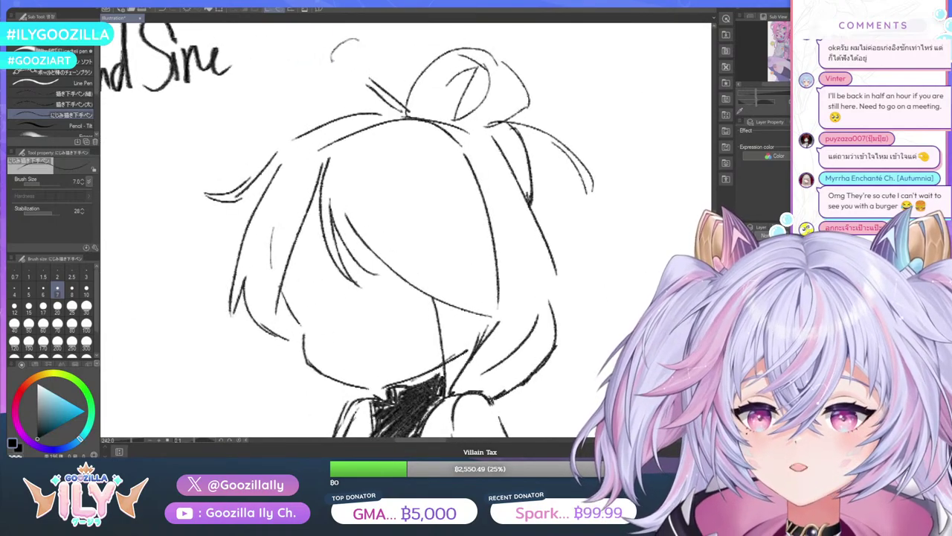
# Draw a small burger hairpin with a wavy lettuce edge piercing the bun
pyautogui.moveTo(356, 37)
pyautogui.mouseDown()
pyautogui.moveTo(328, 46)
pyautogui.moveTo(324, 69)
pyautogui.moveTo(361, 42)
pyautogui.moveTo(327, 65)
pyautogui.moveTo(329, 39)
pyautogui.moveTo(322, 70)
pyautogui.mouseUp()
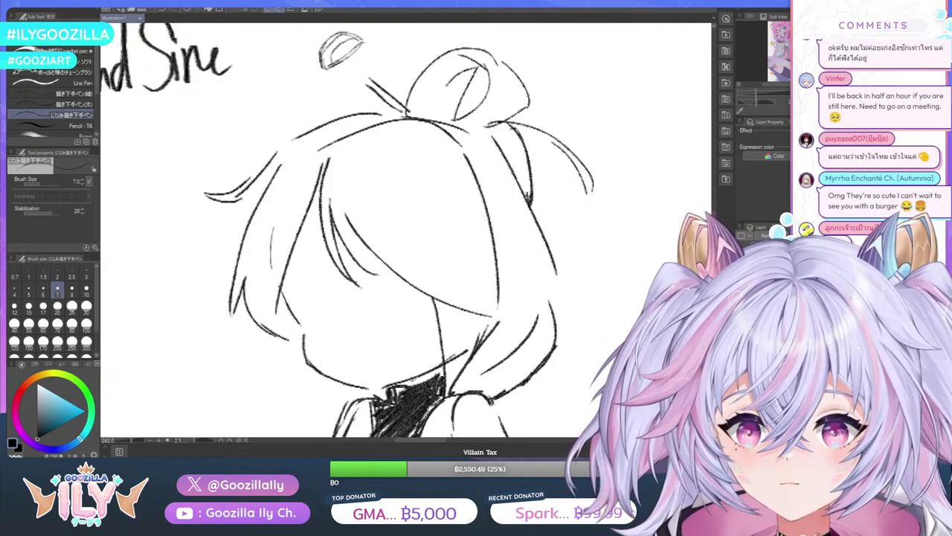
pyautogui.moveTo(365, 41)
pyautogui.mouseDown()
pyautogui.moveTo(371, 49)
pyautogui.moveTo(359, 61)
pyautogui.moveTo(326, 78)
pyautogui.moveTo(320, 68)
pyautogui.moveTo(356, 68)
pyautogui.moveTo(336, 78)
pyautogui.moveTo(377, 51)
pyautogui.moveTo(330, 82)
pyautogui.mouseUp()
pyautogui.moveTo(378, 61)
pyautogui.mouseDown()
pyautogui.moveTo(357, 88)
pyautogui.moveTo(334, 85)
pyautogui.moveTo(351, 90)
pyautogui.moveTo(380, 69)
pyautogui.mouseUp()
pyautogui.scroll(-4, 351, 59)
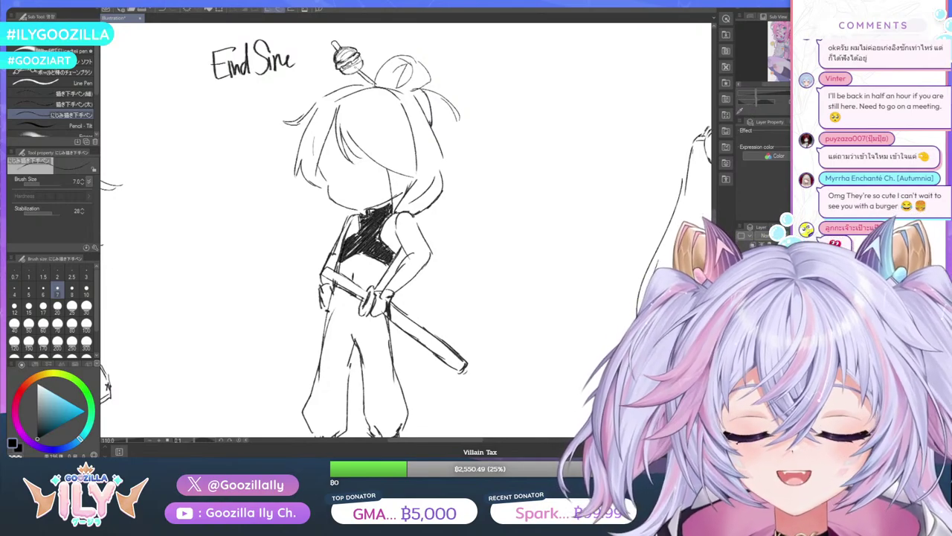
pyautogui.scroll(-2, 341, 46)
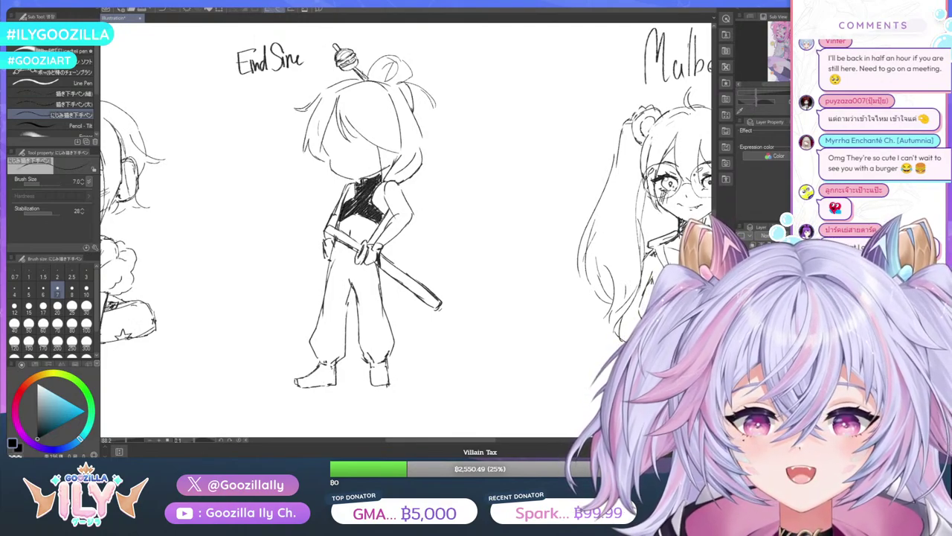
pyautogui.moveTo(397, 91); pyautogui.dragTo(415, 104)
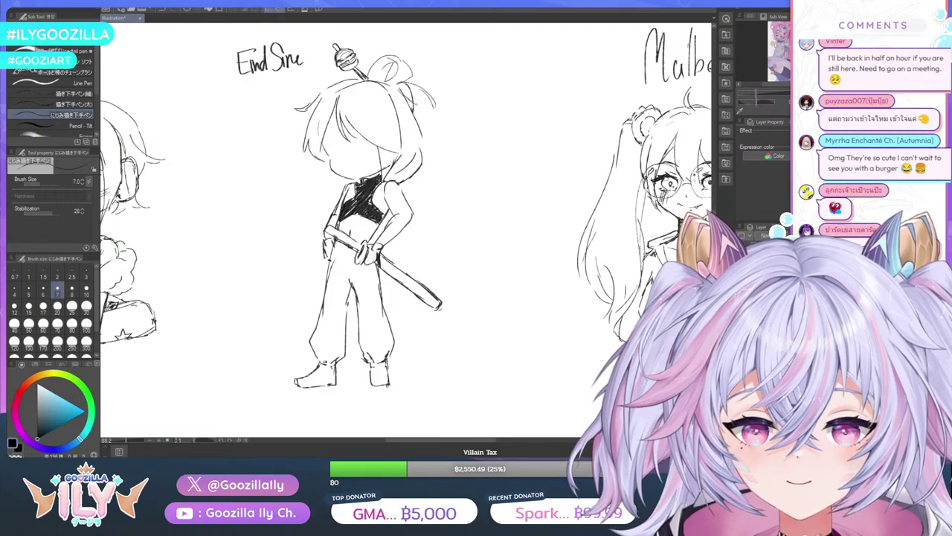
pyautogui.scroll(-5, 407, 159)
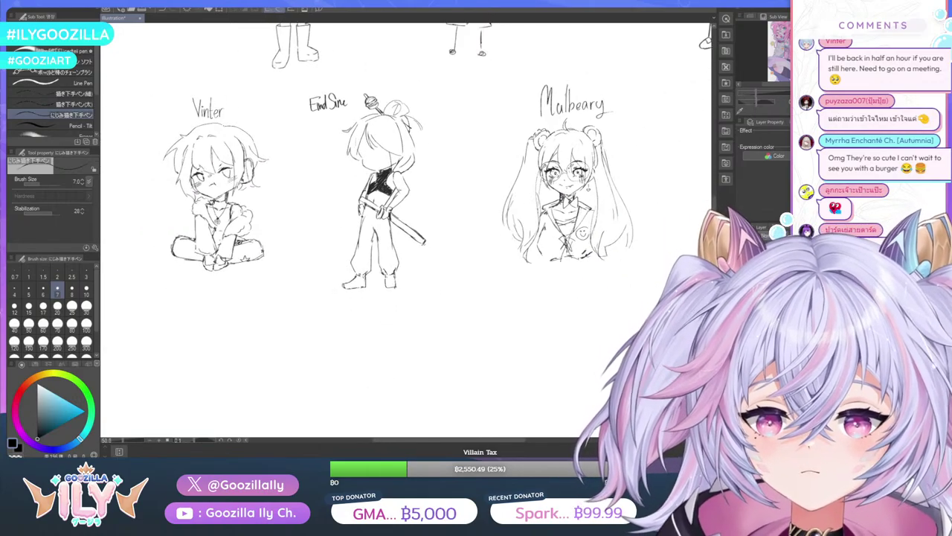
pyautogui.hotkey('ctrl', '+')
pyautogui.hotkey('ctrl', '+')
pyautogui.hotkey('ctrl', '+')
pyautogui.hotkey('ctrl', '+')
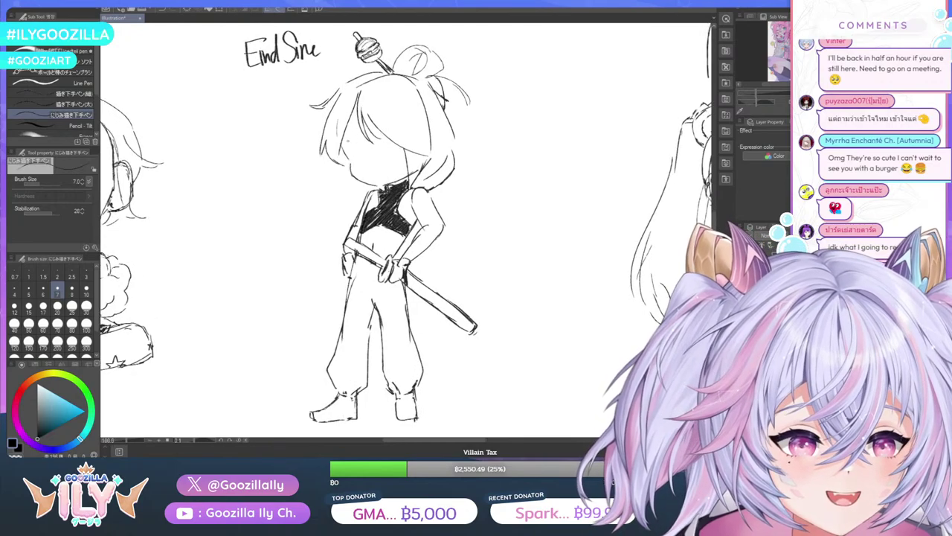
pyautogui.hotkey('ctrl', '+')
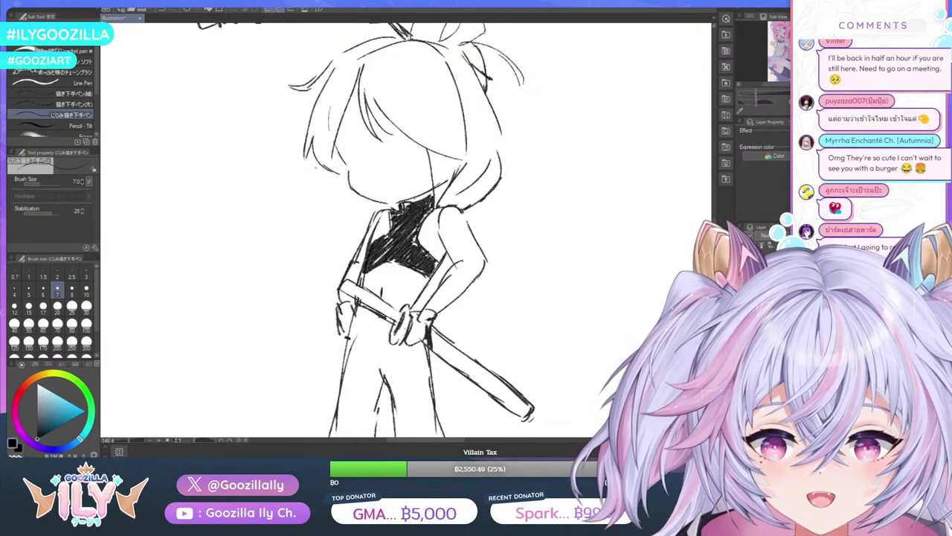
# Draw EndSine's left cheek line down to the chin and add a strand in the hair
pyautogui.moveTo(313, 147)
pyautogui.mouseDown()
pyautogui.moveTo(318, 178)
pyautogui.moveTo(366, 218)
pyautogui.moveTo(357, 227)
pyautogui.moveTo(382, 207)
pyautogui.mouseUp()
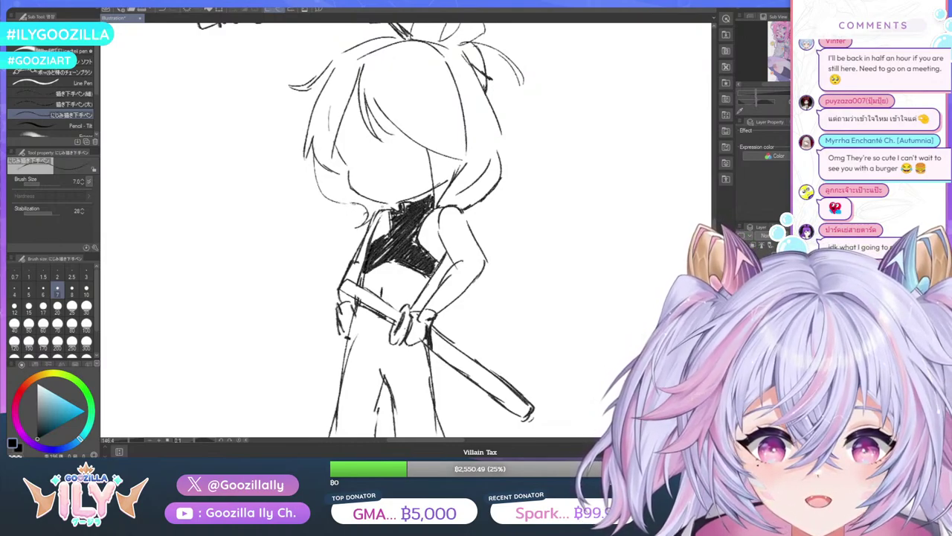
pyautogui.moveTo(334, 177); pyautogui.dragTo(348, 182)
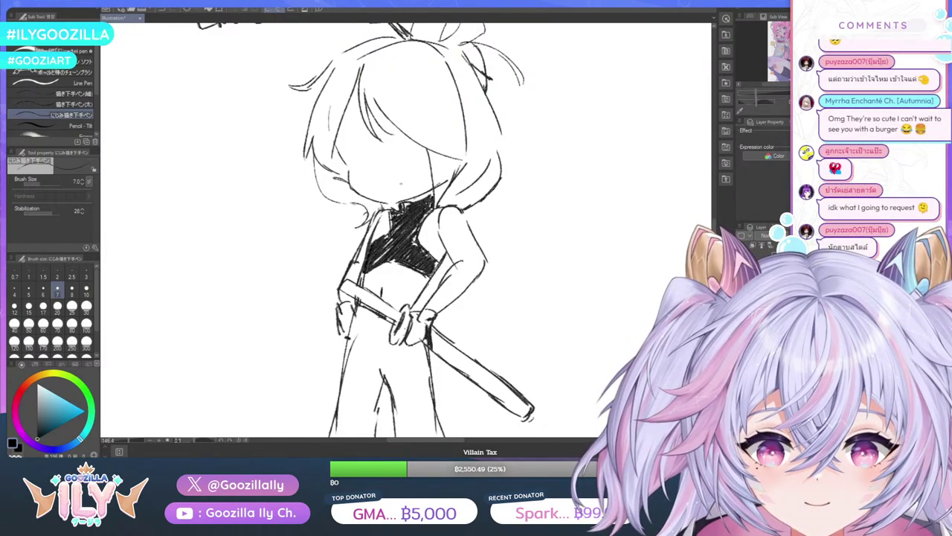
pyautogui.moveTo(358, 108); pyautogui.dragTo(340, 161)
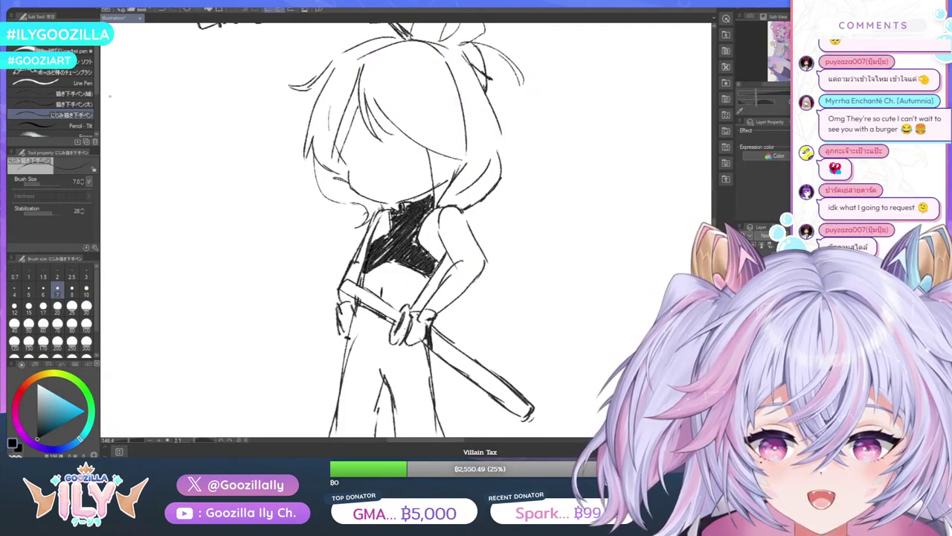
pyautogui.press('e')
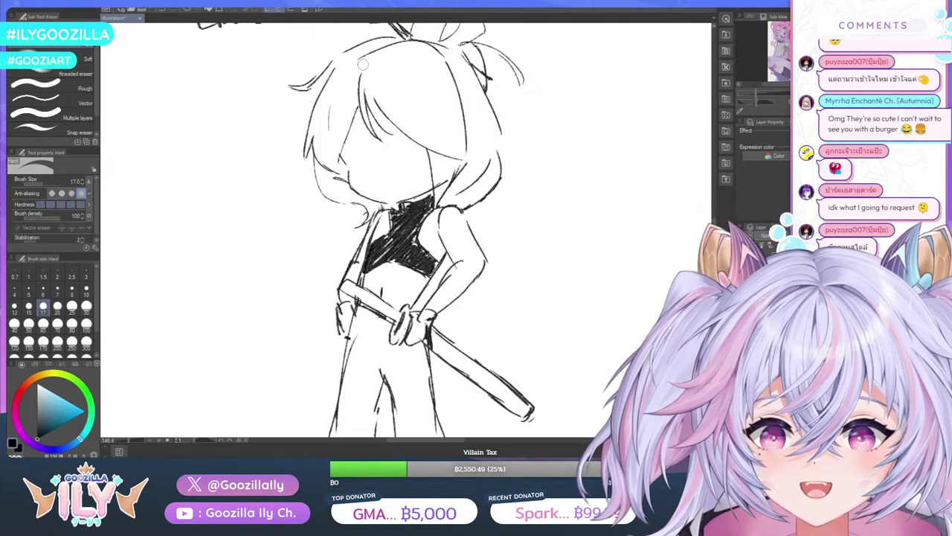
pyautogui.press('p')
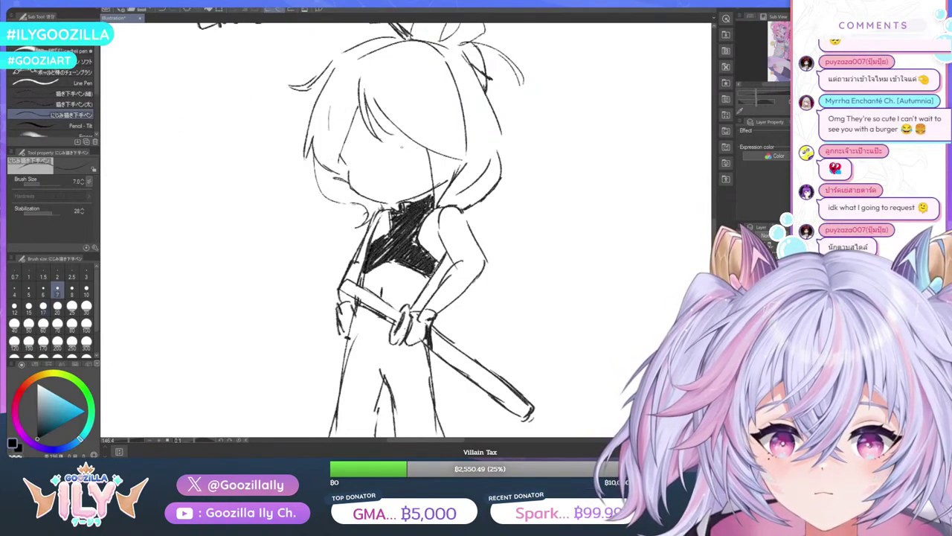
# Draw half-closed eyes and a small mouth, darkening around the left eye
pyautogui.moveTo(402, 146)
pyautogui.mouseDown()
pyautogui.moveTo(436, 144)
pyautogui.moveTo(414, 156)
pyautogui.moveTo(429, 154)
pyautogui.moveTo(416, 139)
pyautogui.mouseUp()
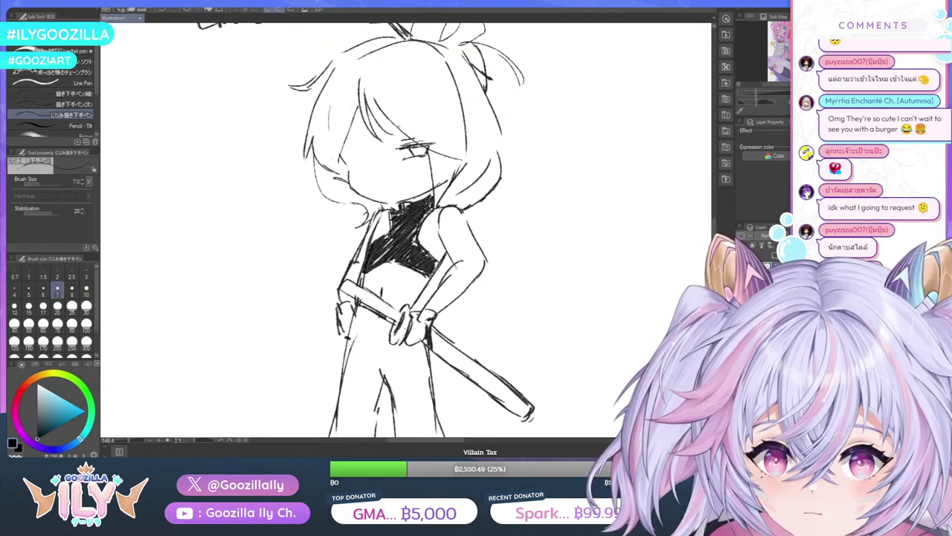
pyautogui.moveTo(348, 153)
pyautogui.mouseDown()
pyautogui.moveTo(372, 151)
pyautogui.moveTo(349, 162)
pyautogui.moveTo(362, 160)
pyautogui.moveTo(354, 145)
pyautogui.moveTo(340, 147)
pyautogui.mouseUp()
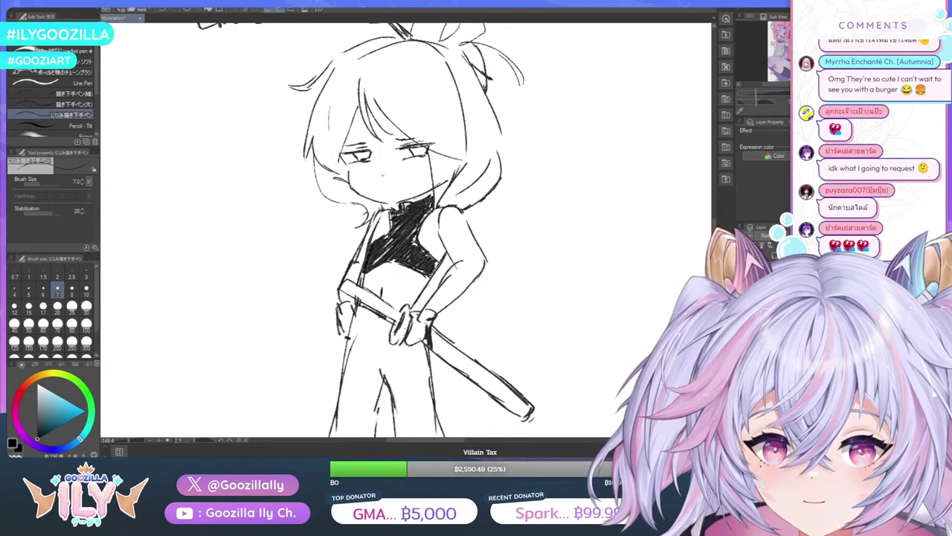
pyautogui.moveTo(396, 177); pyautogui.dragTo(388, 180)
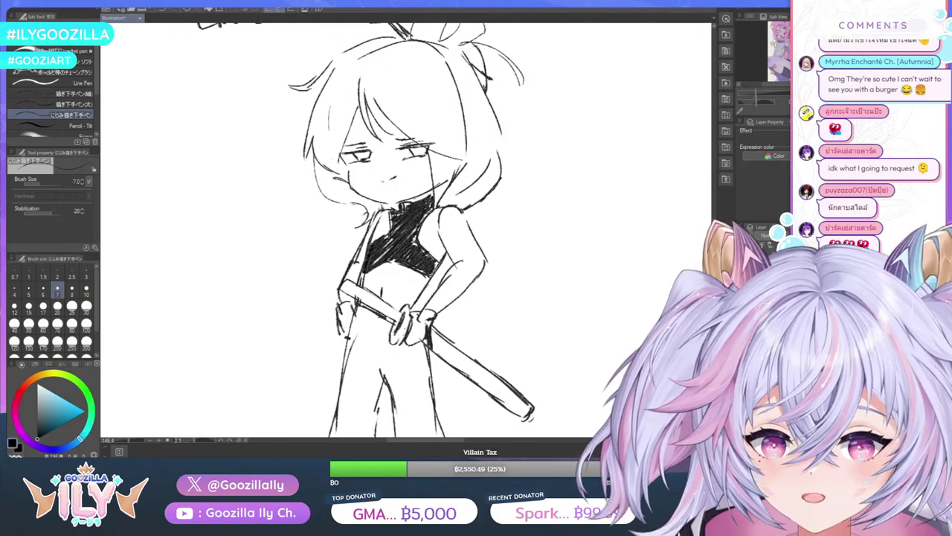
pyautogui.moveTo(345, 152); pyautogui.dragTo(336, 154)
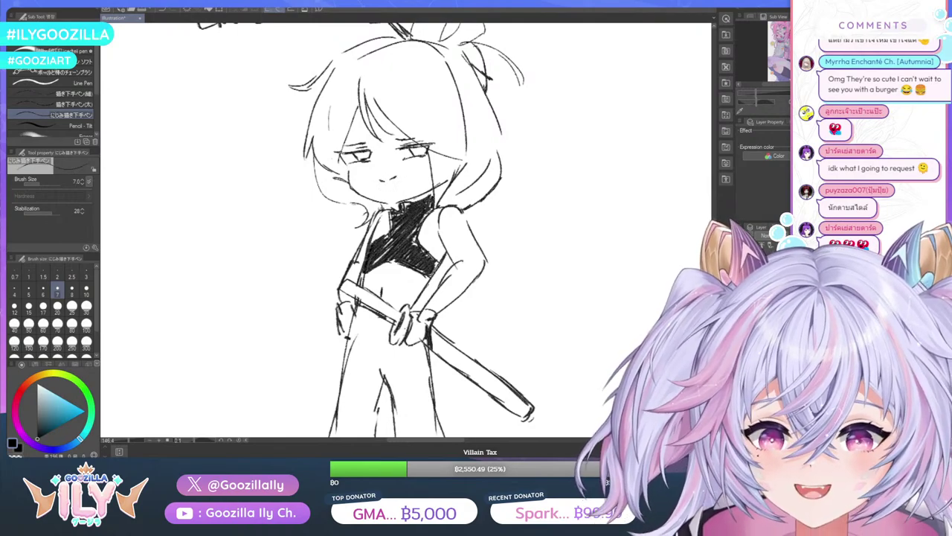
pyautogui.scroll(-2, 407, 123)
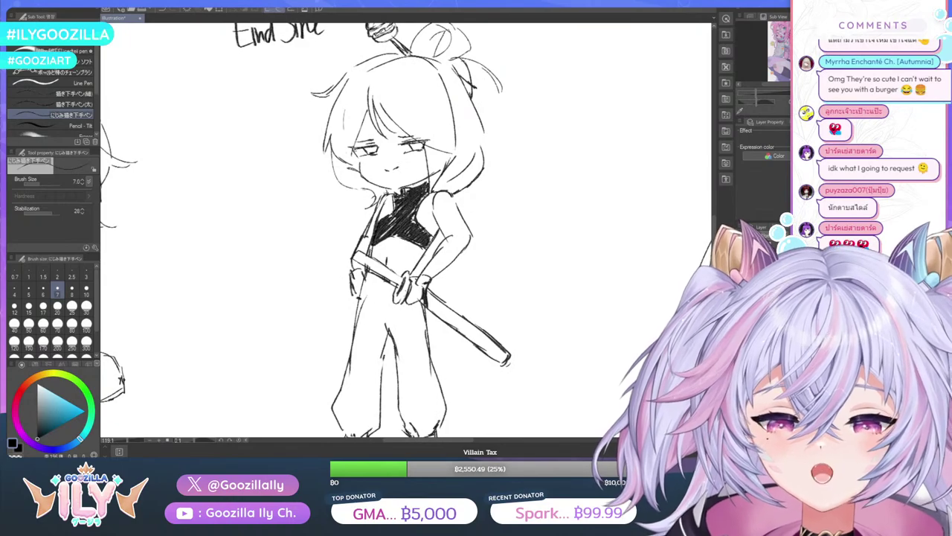
pyautogui.scroll(5, 357, 148)
pyautogui.moveTo(354, 137); pyautogui.dragTo(361, 192)
pyautogui.moveTo(359, 165)
pyautogui.mouseDown()
pyautogui.moveTo(362, 192)
pyautogui.moveTo(363, 177)
pyautogui.mouseUp()
# Undo the first blush attempt and redraw short blush hatching under both eyes
pyautogui.moveTo(381, 179); pyautogui.dragTo(370, 180)
pyautogui.scroll(-2, 444, 188)
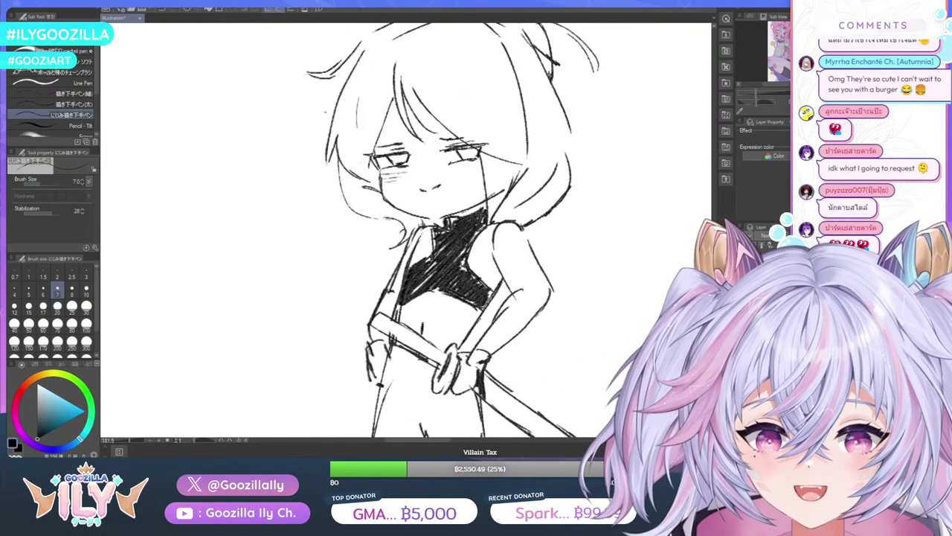
pyautogui.click(163, 11)
pyautogui.click(163, 11)
pyautogui.click(163, 11)
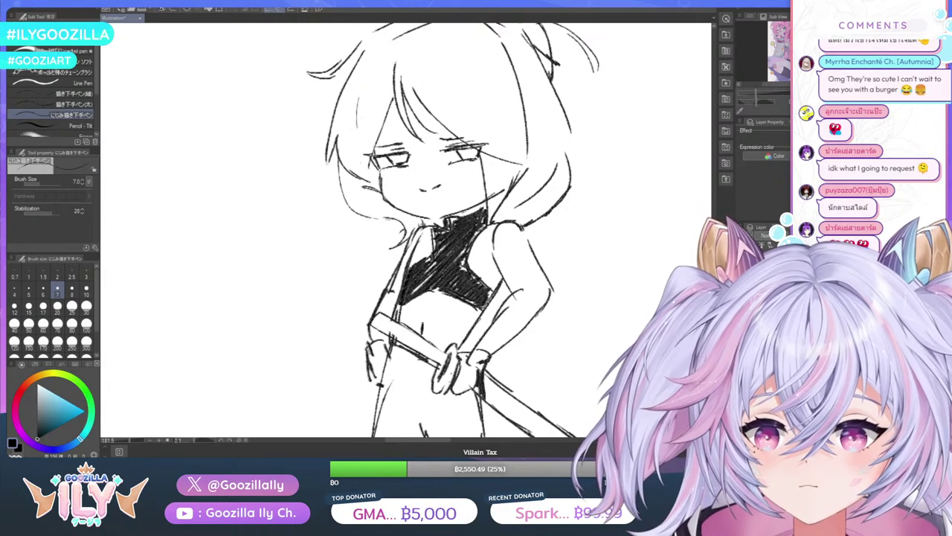
pyautogui.hotkey('ctrl', '+')
pyautogui.moveTo(383, 169)
pyautogui.mouseDown()
pyautogui.moveTo(387, 193)
pyautogui.moveTo(399, 181)
pyautogui.mouseUp()
pyautogui.moveTo(516, 155); pyautogui.dragTo(516, 168)
pyautogui.moveTo(515, 163)
pyautogui.mouseDown()
pyautogui.moveTo(516, 182)
pyautogui.moveTo(501, 172)
pyautogui.moveTo(520, 175)
pyautogui.mouseUp()
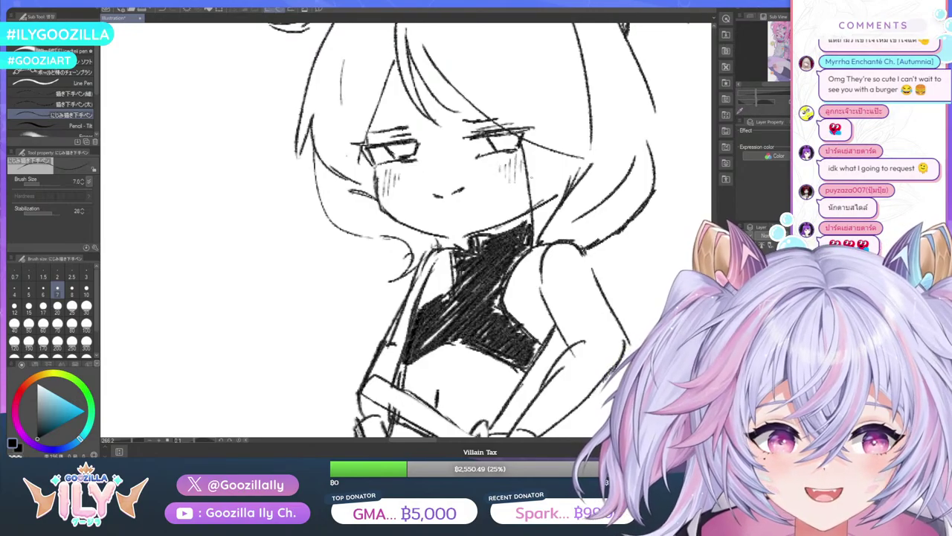
pyautogui.scroll(-5, 510, 255)
# Zoom out to compare EndSine with the neighbouring sketches, then zoom back in
pyautogui.scroll(-2, 503, 258)
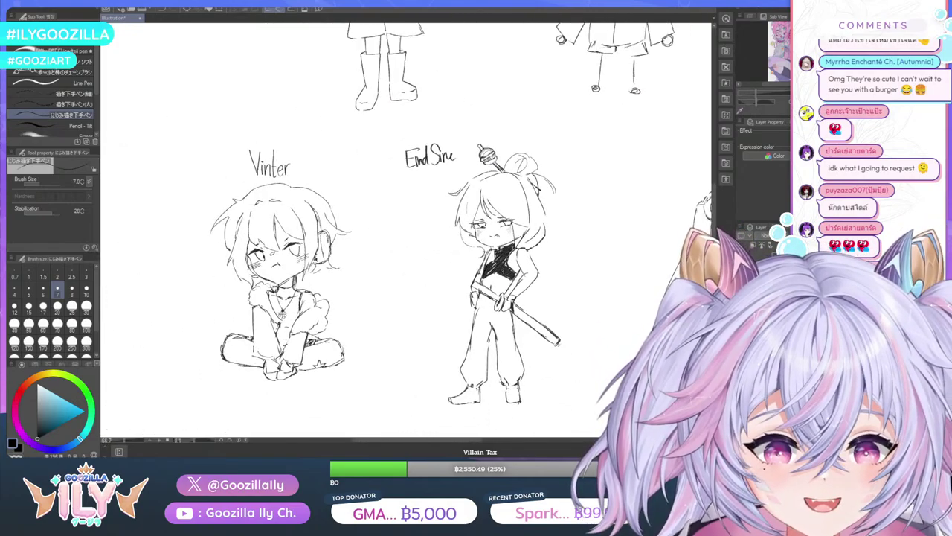
pyautogui.scroll(4, 473, 234)
pyautogui.hotkey('ctrl', '-')
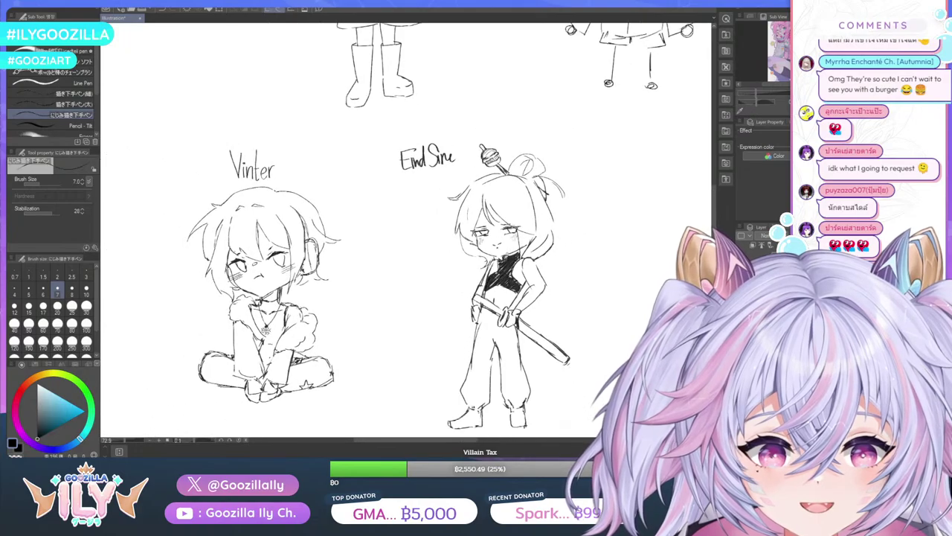
pyautogui.scroll(-3, 564, 227)
pyautogui.scroll(4, 563, 219)
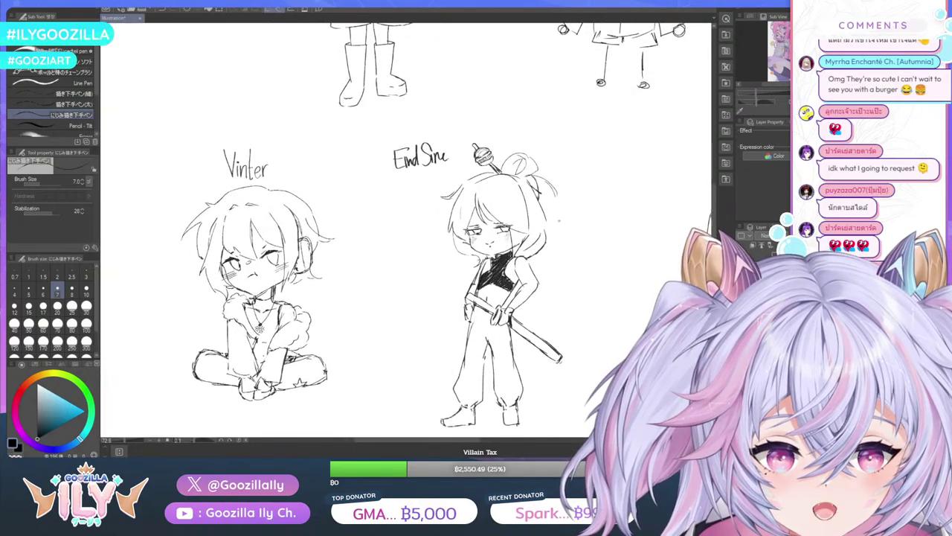
pyautogui.scroll(2, 561, 215)
pyautogui.press('e')
pyautogui.scroll(-1, 485, 271)
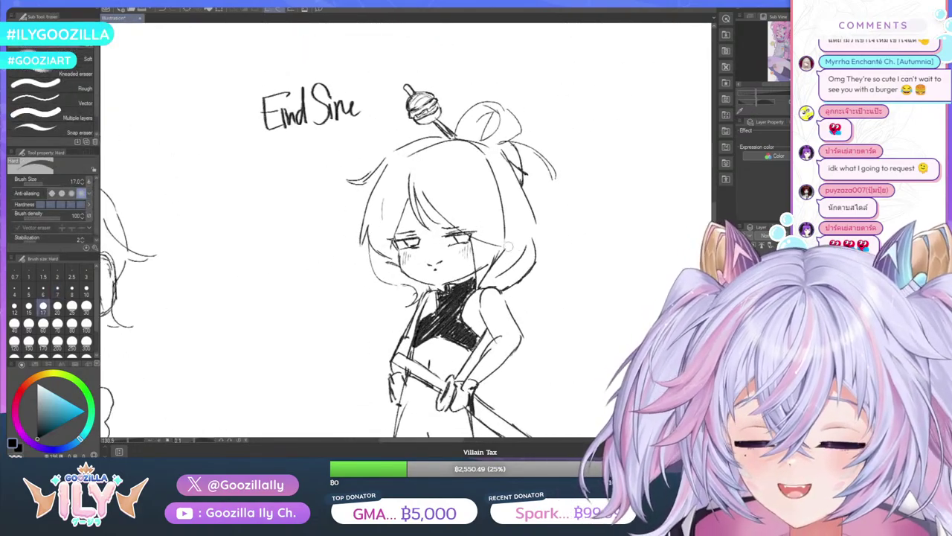
pyautogui.scroll(3, 485, 261)
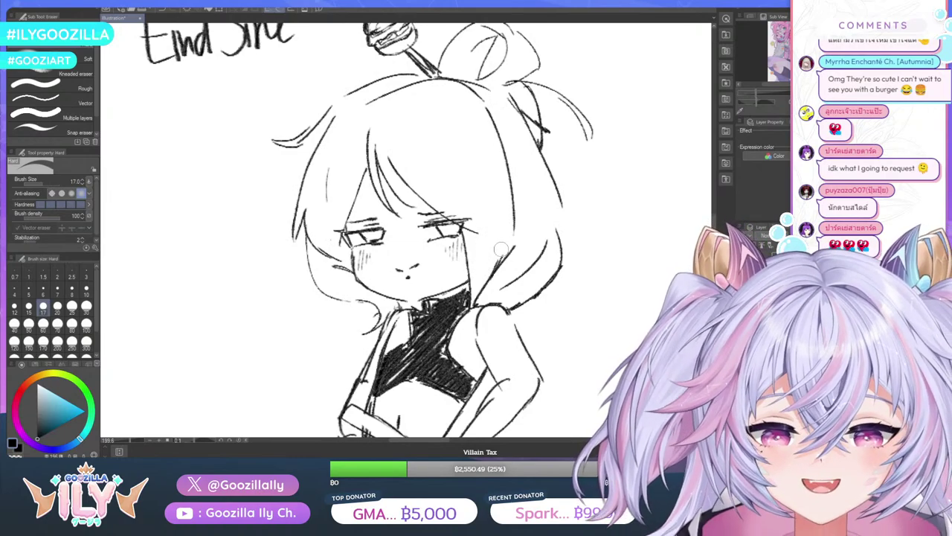
pyautogui.hotkey('ctrl', '-')
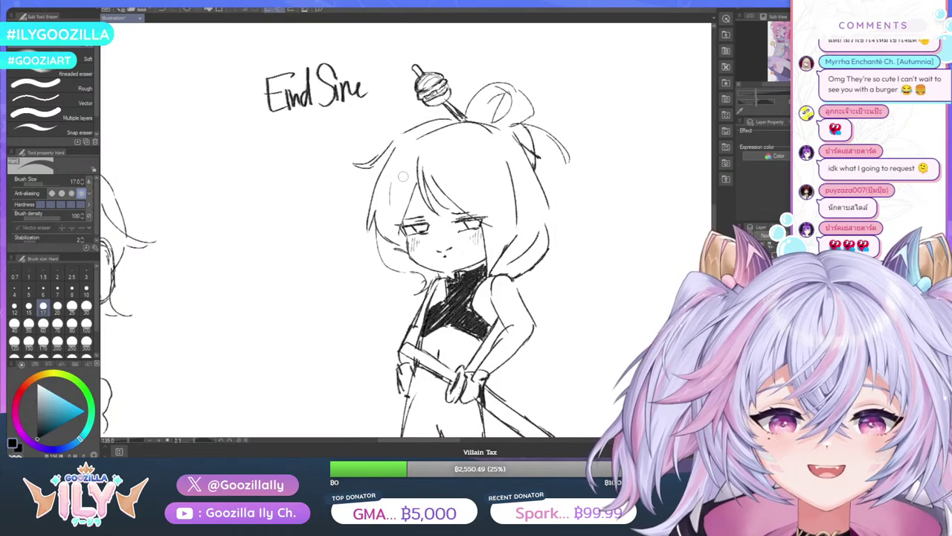
pyautogui.hotkey('ctrl', '-')
pyautogui.hotkey('ctrl', '-')
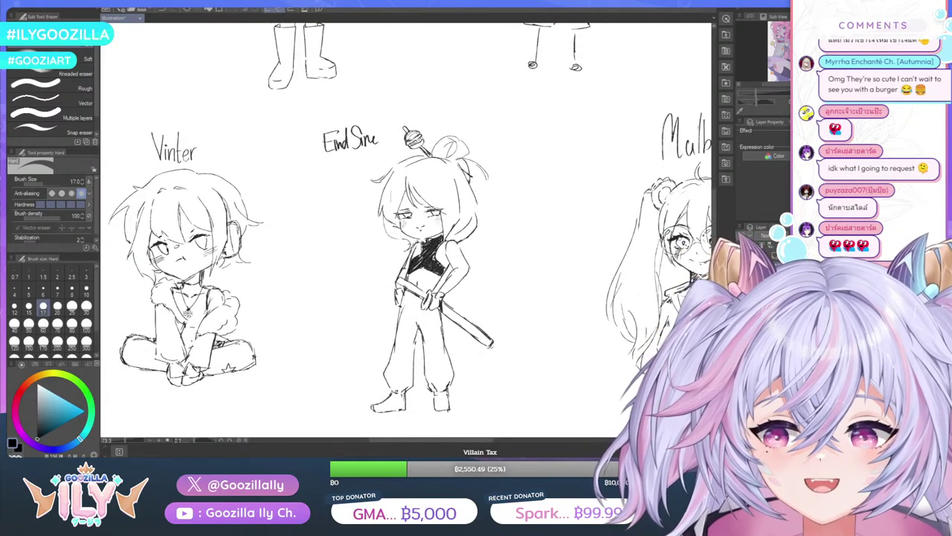
pyautogui.press('p')
pyautogui.hotkey('ctrl', '+')
pyautogui.hotkey('ctrl', '+')
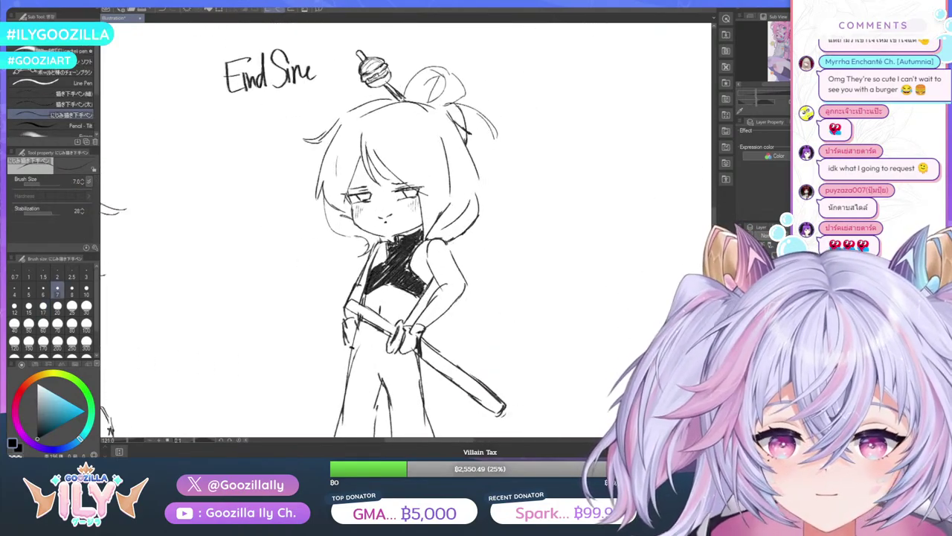
# Draw EndSine's long ponytail curling down past the arm, ending in strand tips
pyautogui.moveTo(452, 246)
pyautogui.mouseDown()
pyautogui.moveTo(482, 282)
pyautogui.moveTo(488, 327)
pyautogui.moveTo(453, 335)
pyautogui.mouseUp()
pyautogui.moveTo(460, 303)
pyautogui.mouseDown()
pyautogui.moveTo(448, 344)
pyautogui.moveTo(466, 363)
pyautogui.mouseUp()
pyautogui.moveTo(450, 394); pyautogui.dragTo(436, 407)
pyautogui.moveTo(439, 378); pyautogui.dragTo(423, 383)
pyautogui.moveTo(427, 372); pyautogui.dragTo(419, 379)
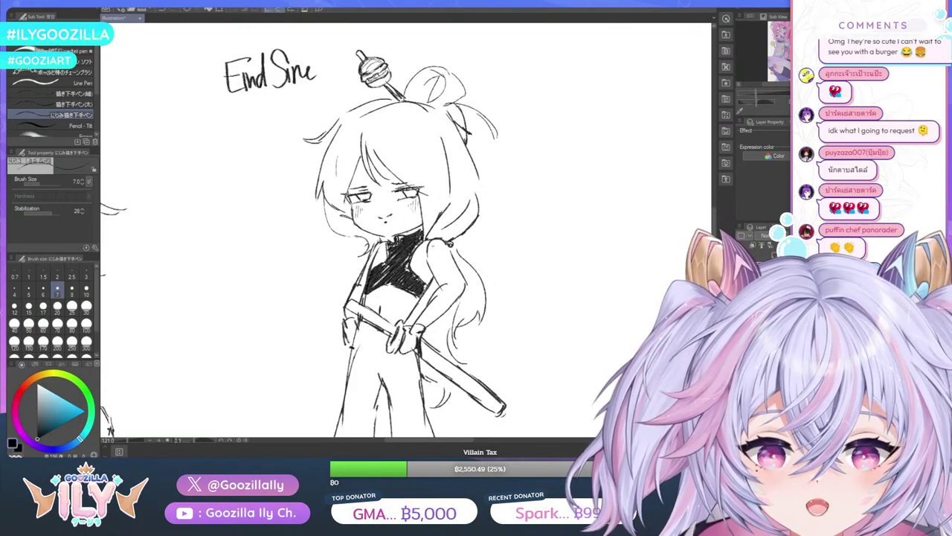
pyautogui.scroll(-1, 451, 192)
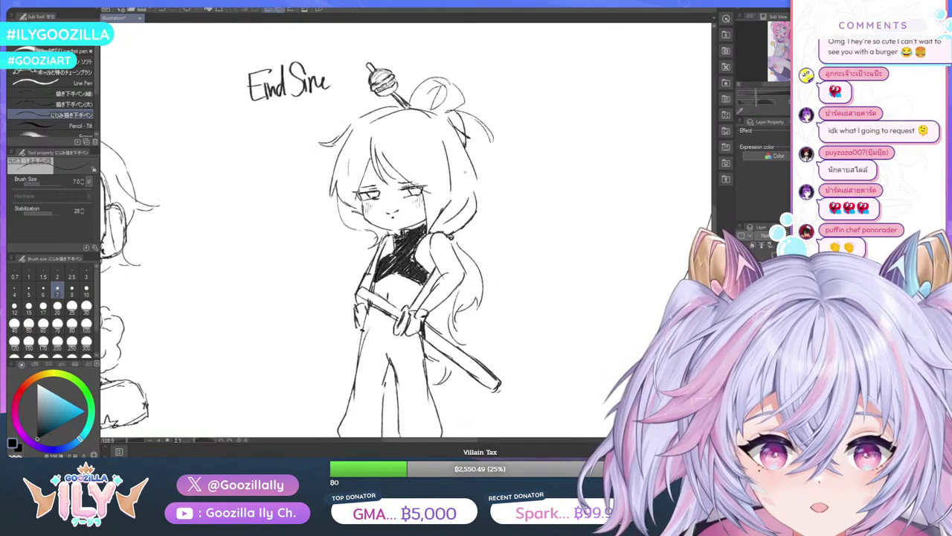
pyautogui.moveTo(475, 177); pyautogui.dragTo(476, 201)
pyautogui.scroll(-1, 454, 191)
# Zoom out over the character sheet, then zoom back in closely on EndSine
pyautogui.hotkey('ctrl', '-')
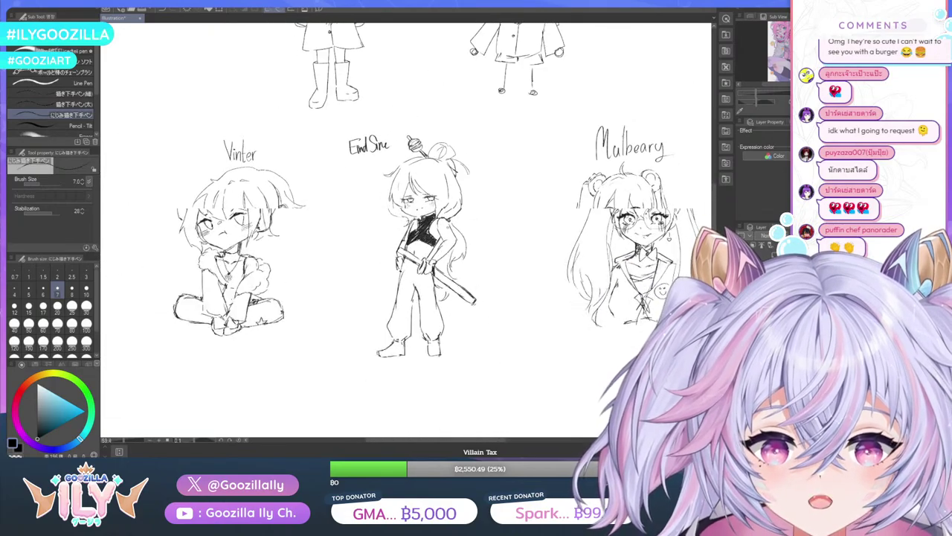
pyautogui.hotkey('ctrl', '-')
pyautogui.hotkey('ctrl', '+')
pyautogui.hotkey('ctrl', '+')
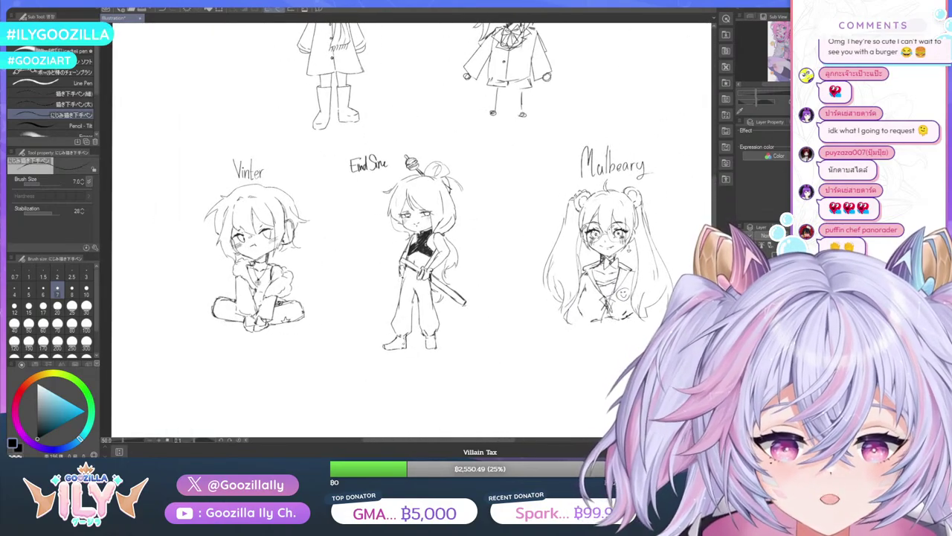
pyautogui.hotkey('ctrl', '+')
pyautogui.hotkey('ctrl', '+')
pyautogui.hotkey('ctrl', '+')
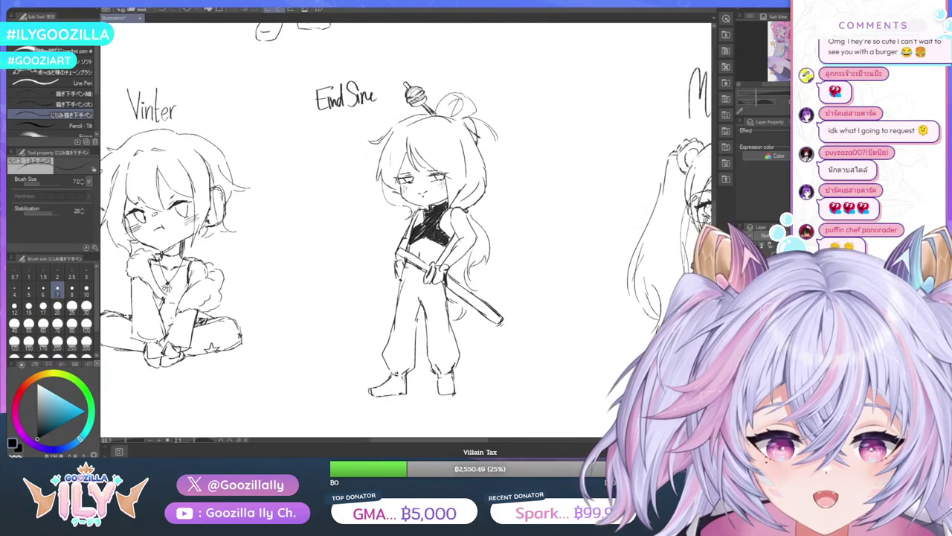
pyautogui.hotkey('ctrl', '+')
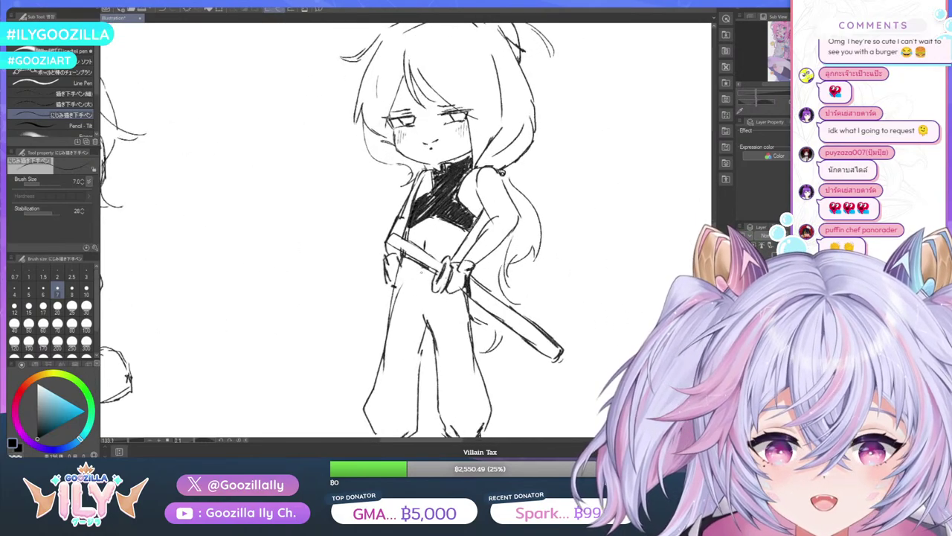
pyautogui.hotkey('ctrl', '+')
# Sketch a tied sash knot at EndSine's waist and a fold line on the pants
pyautogui.moveTo(402, 271)
pyautogui.mouseDown()
pyautogui.moveTo(403, 297)
pyautogui.moveTo(406, 268)
pyautogui.moveTo(408, 289)
pyautogui.moveTo(408, 268)
pyautogui.moveTo(439, 301)
pyautogui.moveTo(426, 308)
pyautogui.moveTo(435, 277)
pyautogui.moveTo(411, 307)
pyautogui.mouseUp()
pyautogui.moveTo(411, 304); pyautogui.dragTo(409, 303)
pyautogui.scroll(-3, 453, 322)
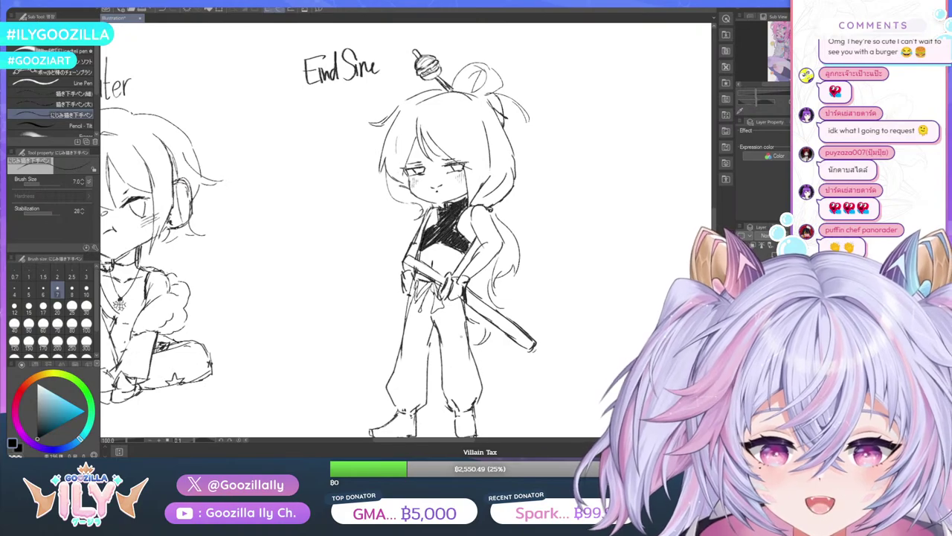
pyautogui.scroll(-1, 449, 368)
pyautogui.moveTo(441, 313); pyautogui.dragTo(461, 343)
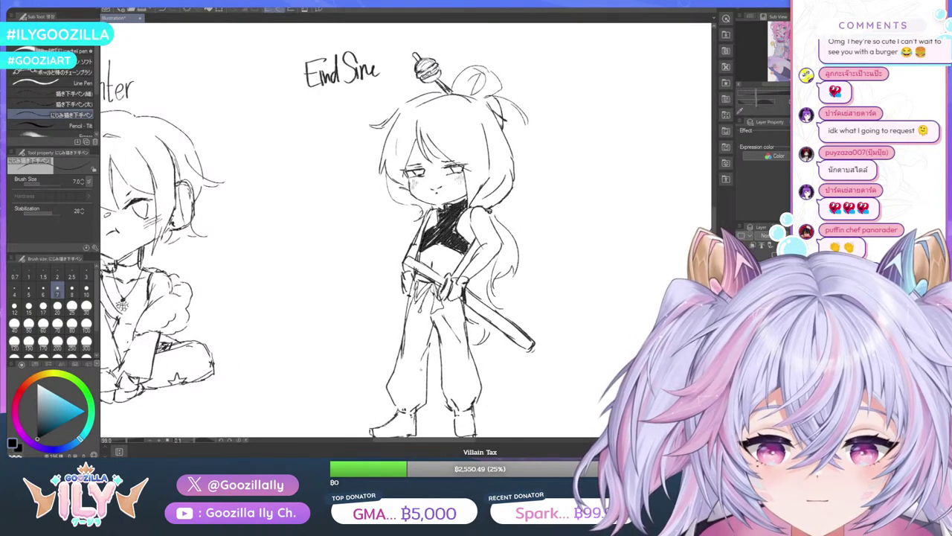
# Draw gathered loops and a small band around EndSine's ankle cuff
pyautogui.scroll(-3, 438, 395)
pyautogui.scroll(-2, 448, 357)
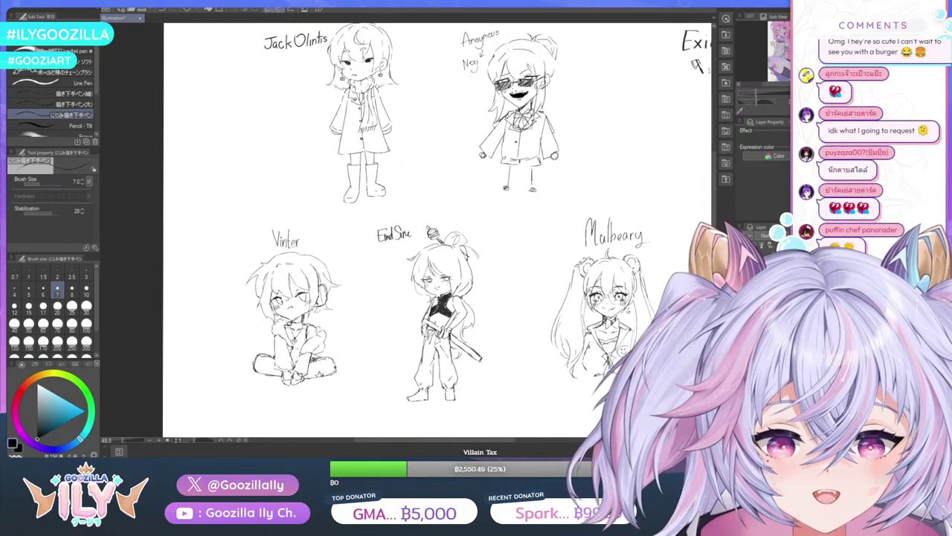
pyautogui.scroll(4, 455, 384)
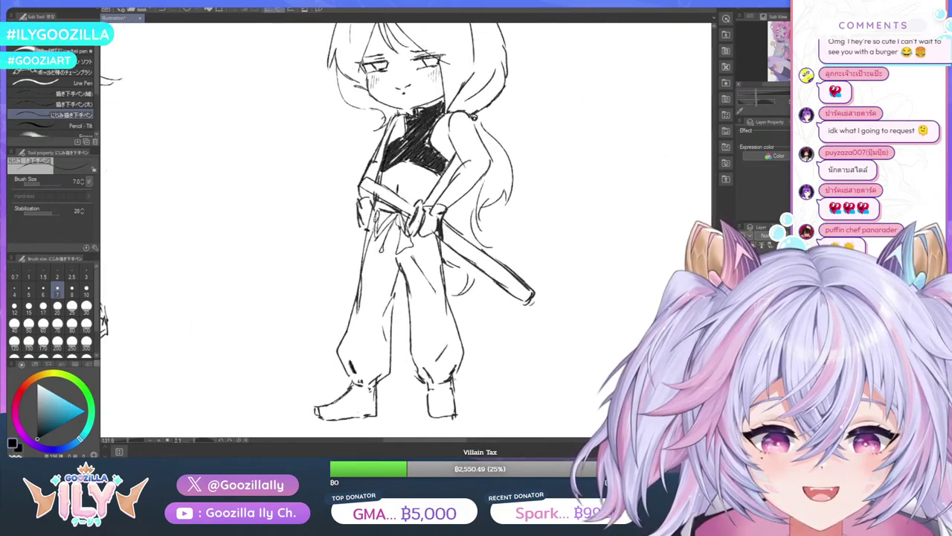
pyautogui.moveTo(448, 380); pyautogui.dragTo(457, 386)
pyautogui.moveTo(449, 383); pyautogui.dragTo(422, 387)
pyautogui.scroll(-3, 509, 312)
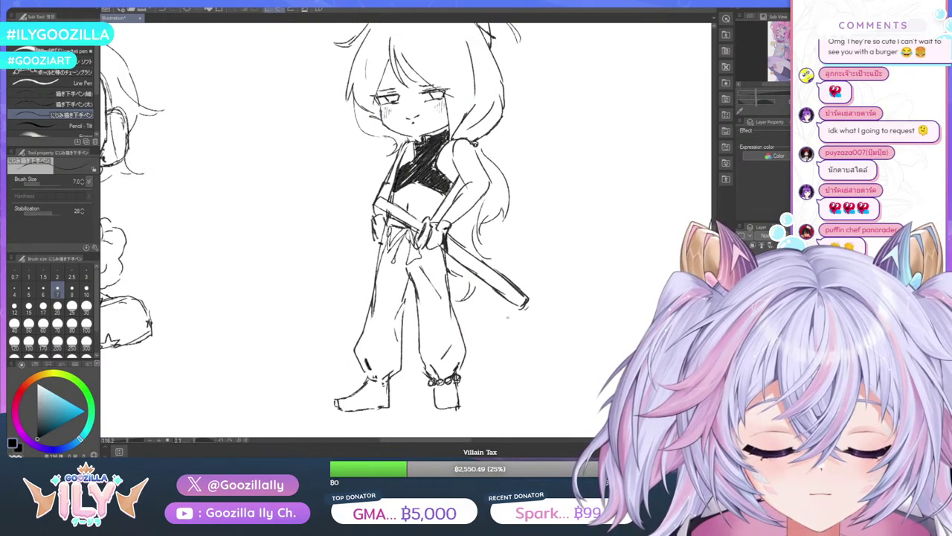
pyautogui.scroll(-4, 503, 284)
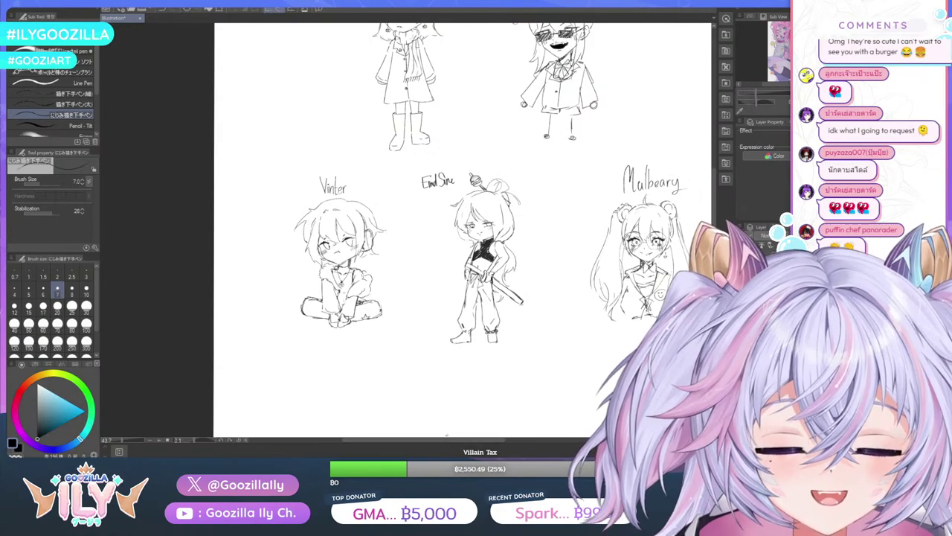
pyautogui.moveTo(445, 442); pyautogui.dragTo(559, 422)
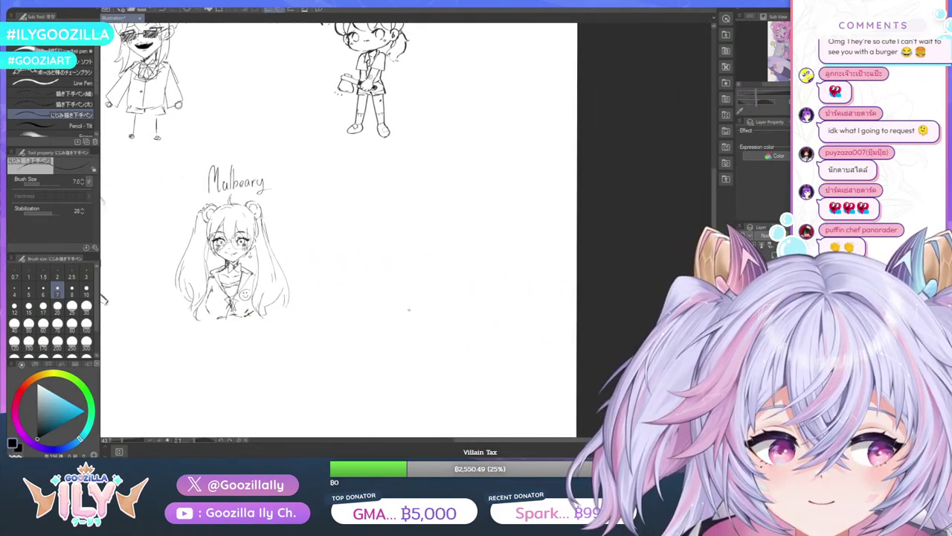
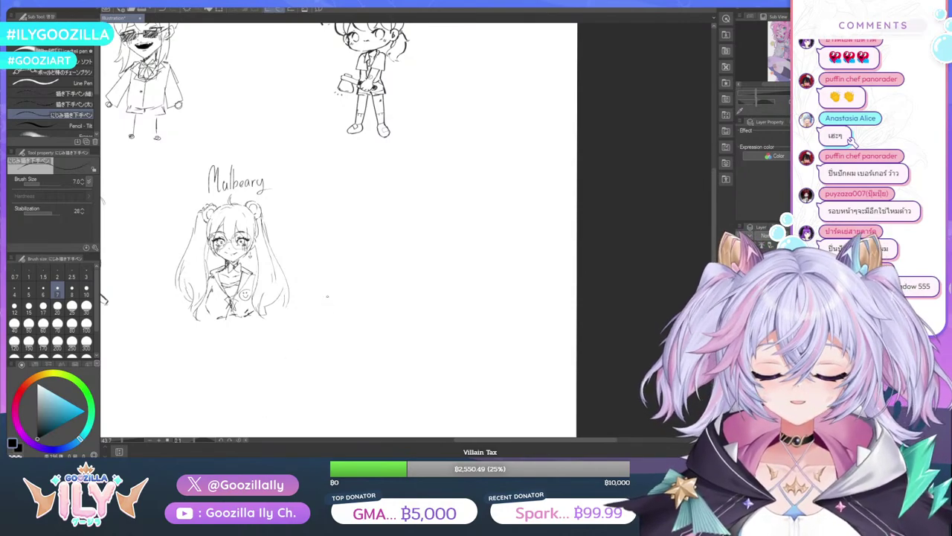
# Zoom in and handwrite the word 'Chicken' in the empty canvas area
pyautogui.scroll(2, 327, 298)
pyautogui.scroll(2, 563, 115)
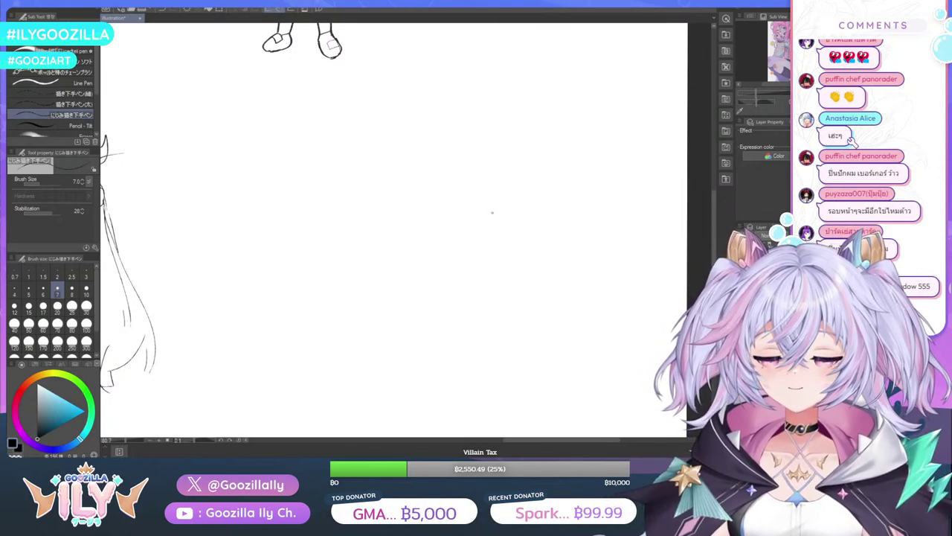
pyautogui.moveTo(321, 110)
pyautogui.mouseDown()
pyautogui.moveTo(325, 142)
pyautogui.moveTo(325, 128)
pyautogui.moveTo(355, 140)
pyautogui.mouseUp()
pyautogui.click(346, 117)
pyautogui.moveTo(364, 105)
pyautogui.mouseDown()
pyautogui.moveTo(362, 139)
pyautogui.moveTo(381, 131)
pyautogui.mouseUp()
pyautogui.moveTo(386, 123); pyautogui.dragTo(397, 135)
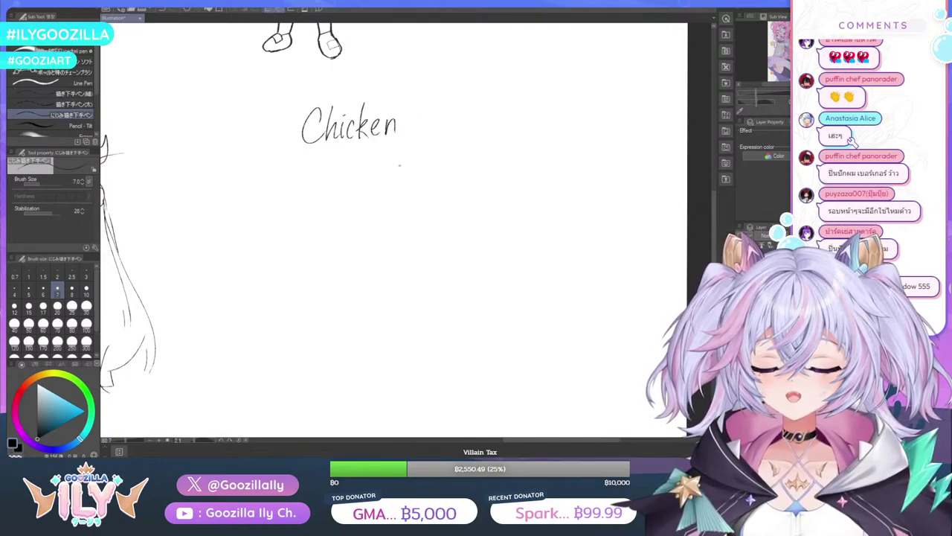
# Write 'Nagget~☆' after it, undoing and redrawing the misdrawn first N
pyautogui.moveTo(396, 170)
pyautogui.mouseDown()
pyautogui.moveTo(423, 118)
pyautogui.moveTo(421, 173)
pyautogui.moveTo(441, 121)
pyautogui.mouseUp()
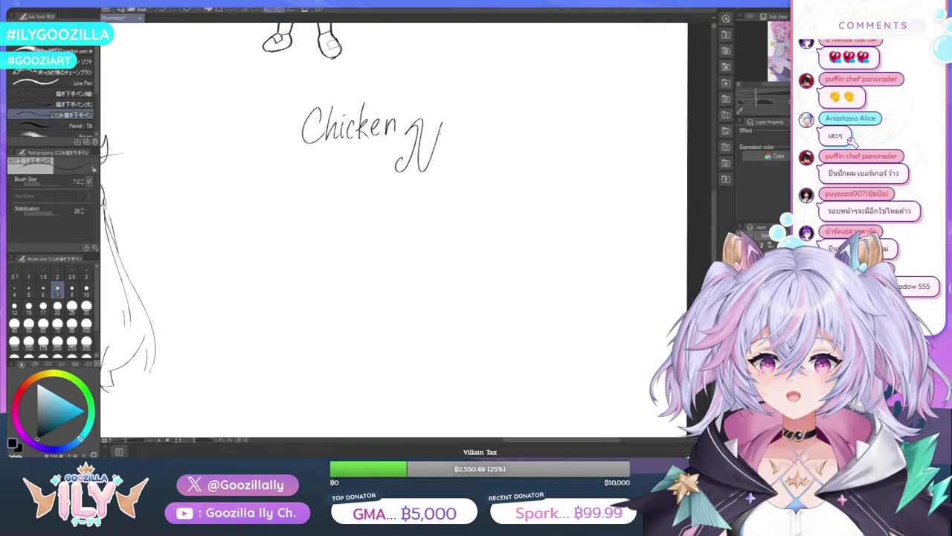
pyautogui.click(164, 11)
pyautogui.moveTo(396, 170)
pyautogui.mouseDown()
pyautogui.moveTo(413, 112)
pyautogui.moveTo(429, 165)
pyautogui.moveTo(440, 129)
pyautogui.moveTo(436, 159)
pyautogui.moveTo(446, 148)
pyautogui.moveTo(451, 161)
pyautogui.moveTo(475, 169)
pyautogui.moveTo(474, 147)
pyautogui.moveTo(481, 169)
pyautogui.mouseUp()
pyautogui.moveTo(482, 155); pyautogui.dragTo(489, 156)
pyautogui.moveTo(501, 115); pyautogui.dragTo(498, 155)
pyautogui.moveTo(492, 147); pyautogui.dragTo(542, 127)
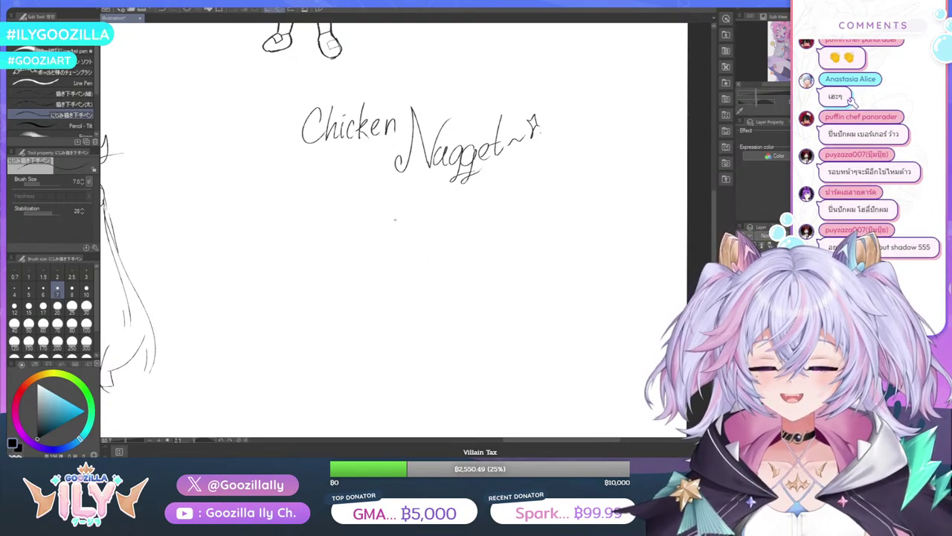
# Sketch a head circle with an eye mark below the name
pyautogui.moveTo(401, 201); pyautogui.dragTo(433, 221)
pyautogui.moveTo(358, 218); pyautogui.dragTo(337, 273)
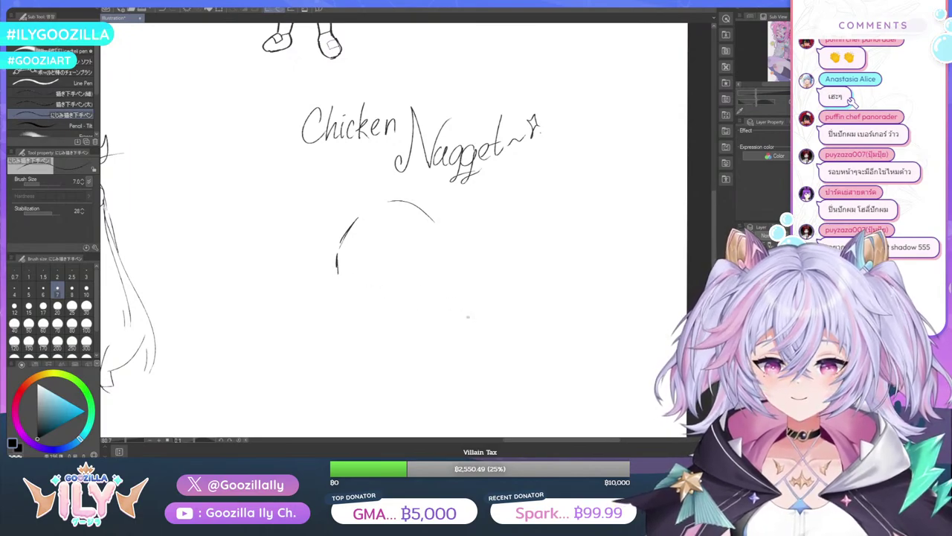
pyautogui.moveTo(435, 329)
pyautogui.mouseDown()
pyautogui.moveTo(408, 343)
pyautogui.moveTo(363, 340)
pyautogui.moveTo(355, 330)
pyautogui.mouseUp()
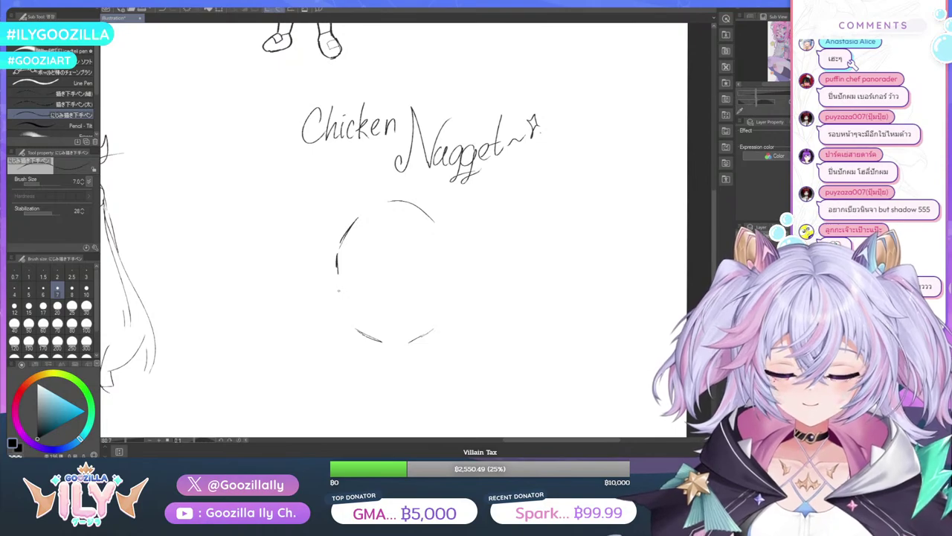
pyautogui.moveTo(338, 285)
pyautogui.mouseDown()
pyautogui.moveTo(342, 315)
pyautogui.moveTo(364, 332)
pyautogui.mouseUp()
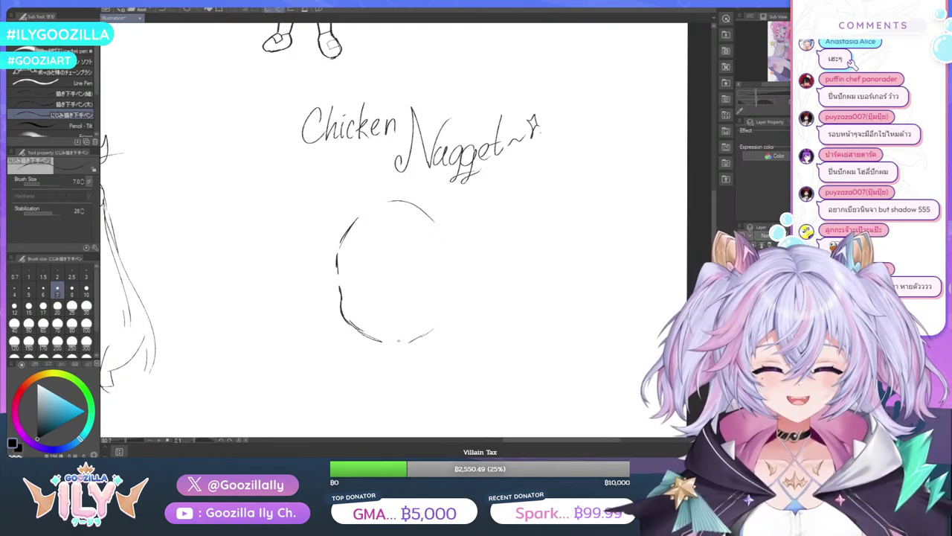
pyautogui.moveTo(444, 316); pyautogui.dragTo(402, 341)
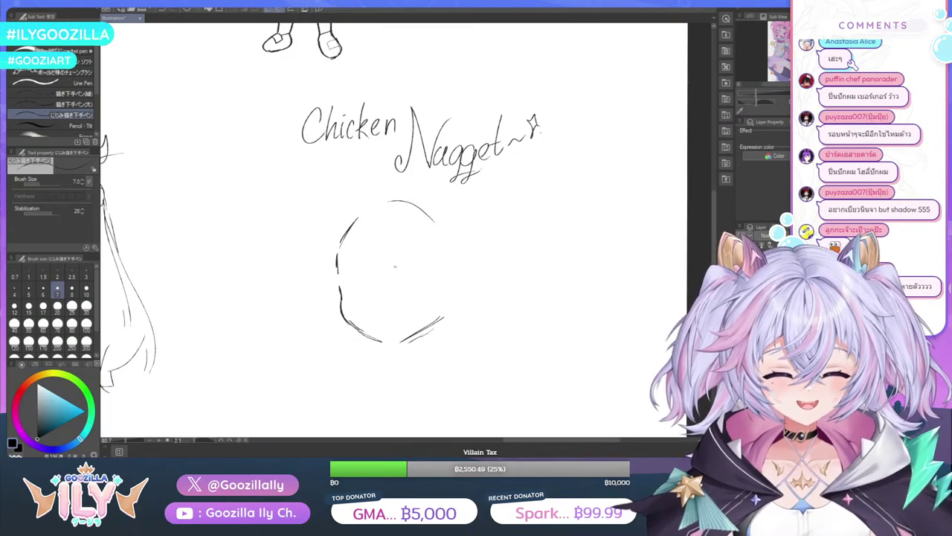
pyautogui.moveTo(344, 269)
pyautogui.mouseDown()
pyautogui.moveTo(367, 276)
pyautogui.moveTo(362, 295)
pyautogui.moveTo(370, 292)
pyautogui.mouseUp()
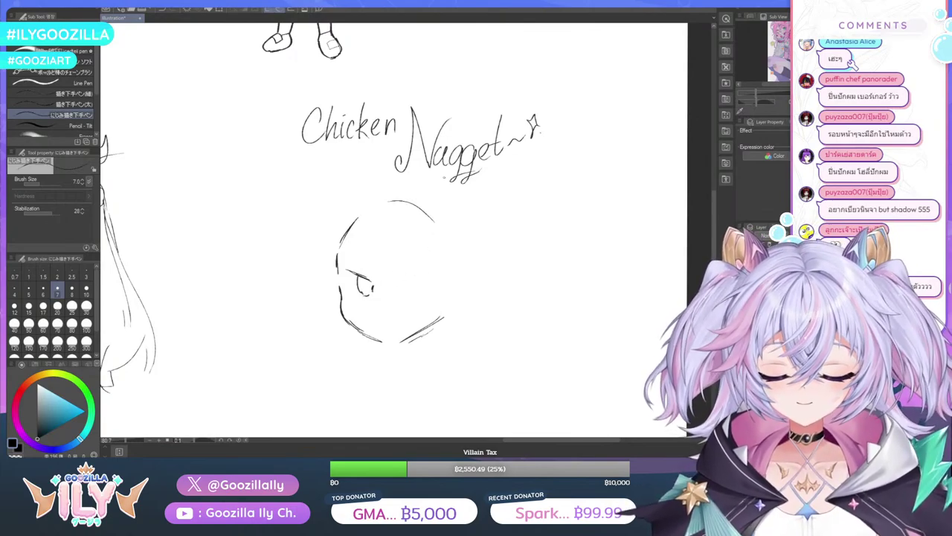
# Undo the head circle and the tilde-star flourish, then rewrite 'Nagget'
pyautogui.hotkey('ctrl', 'z')
pyautogui.hotkey('ctrl', 'z')
pyautogui.hotkey('ctrl', 'z')
pyautogui.hotkey('ctrl', 'z')
pyautogui.hotkey('ctrl', 'z')
pyautogui.hotkey('ctrl', 'z')
pyautogui.hotkey('ctrl', 'z')
pyautogui.hotkey('ctrl', 'z')
pyautogui.hotkey('ctrl', 'z')
pyautogui.hotkey('ctrl', 'z')
pyautogui.hotkey('ctrl', 'z')
pyautogui.hotkey('ctrl', 'z')
pyautogui.hotkey('ctrl', 'z')
pyautogui.hotkey('ctrl', 'z')
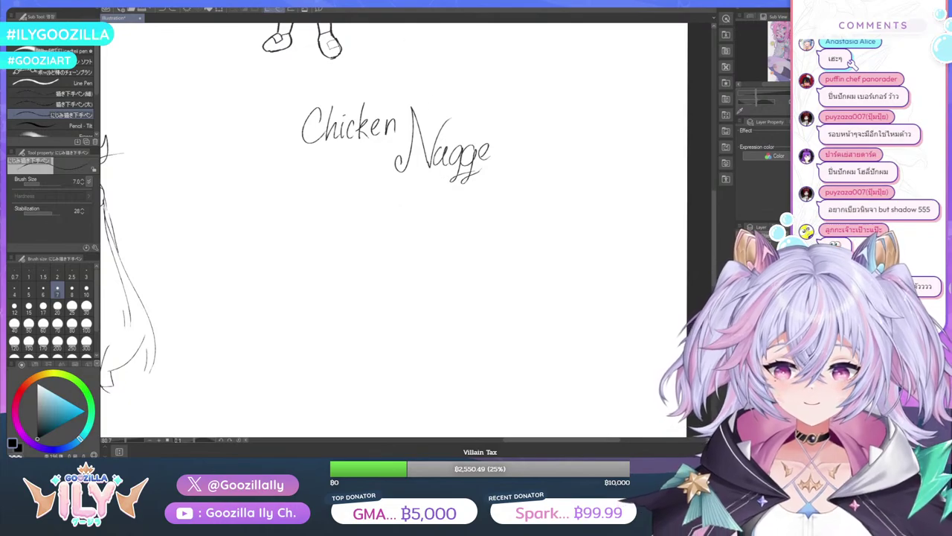
pyautogui.click(163, 10)
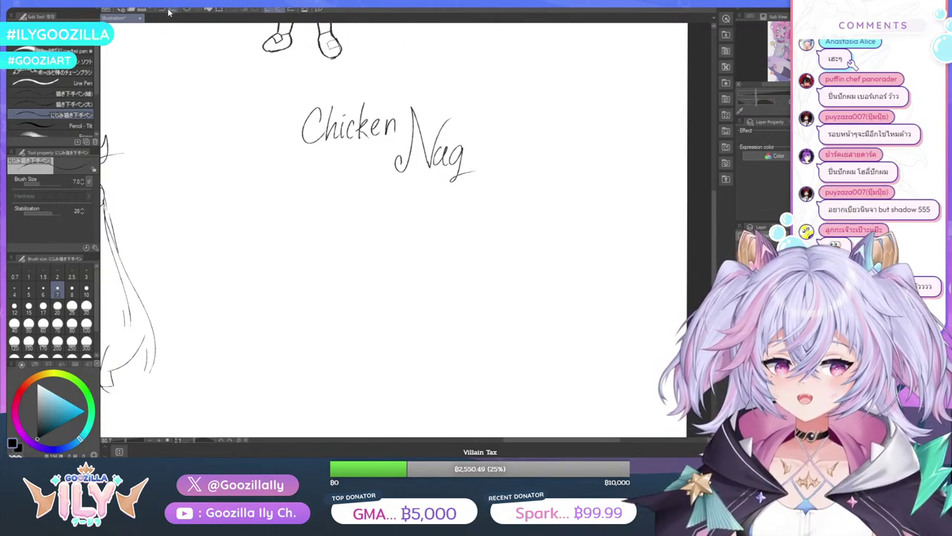
pyautogui.moveTo(475, 147)
pyautogui.mouseDown()
pyautogui.moveTo(471, 176)
pyautogui.moveTo(481, 157)
pyautogui.moveTo(475, 164)
pyautogui.moveTo(499, 142)
pyautogui.mouseUp()
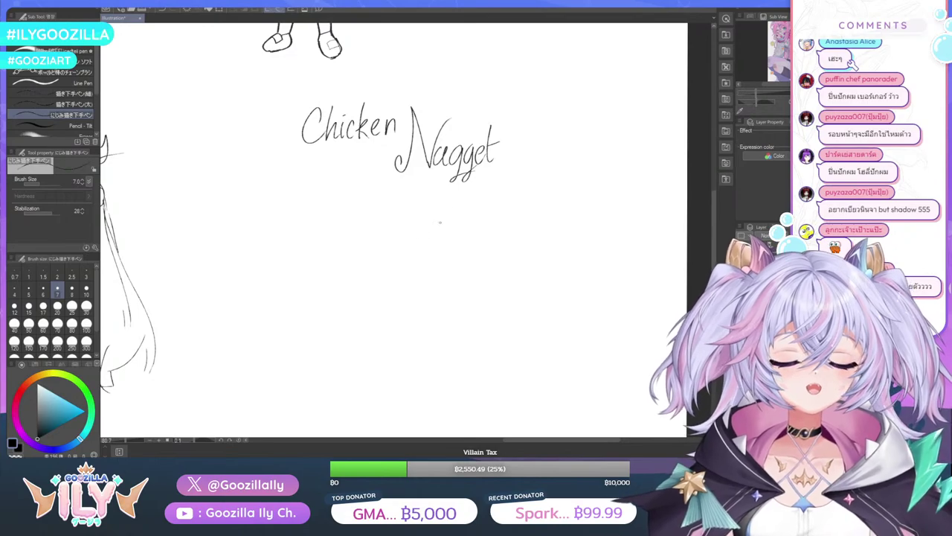
pyautogui.moveTo(371, 208); pyautogui.dragTo(361, 260)
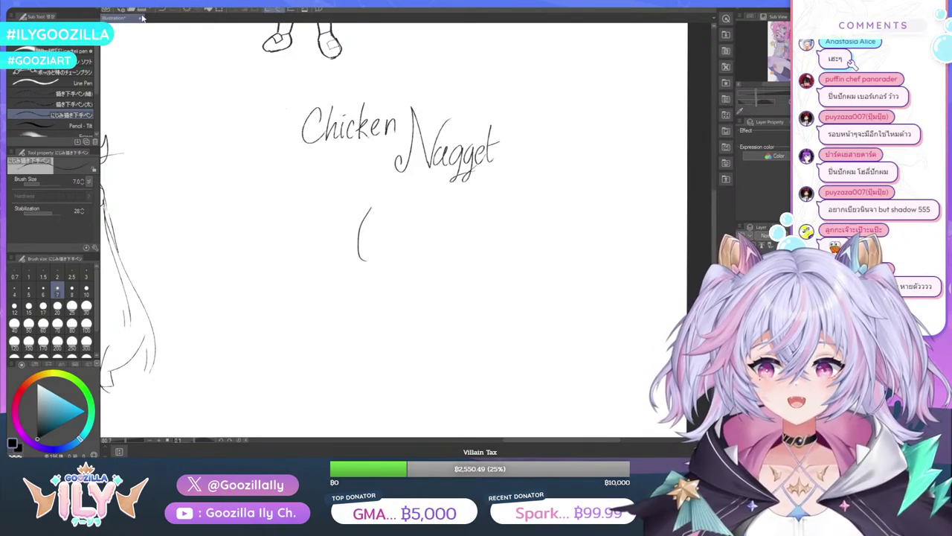
# Draw the face's lower outline with both ear curves and two squinting eyes
pyautogui.hotkey('ctrl', 'z')
pyautogui.moveTo(396, 225)
pyautogui.mouseDown()
pyautogui.moveTo(376, 260)
pyautogui.moveTo(388, 307)
pyautogui.moveTo(456, 300)
pyautogui.mouseUp()
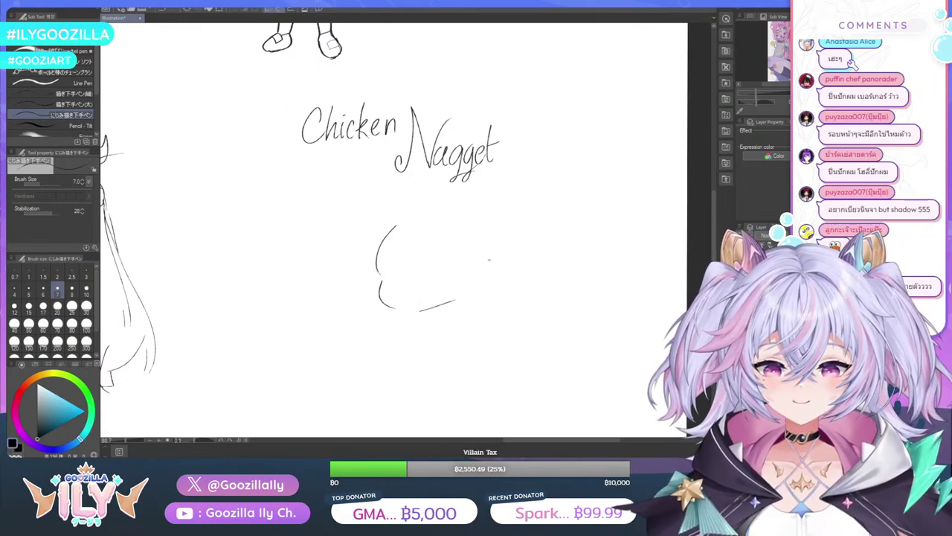
pyautogui.moveTo(469, 265); pyautogui.dragTo(462, 291)
pyautogui.moveTo(372, 271); pyautogui.dragTo(373, 292)
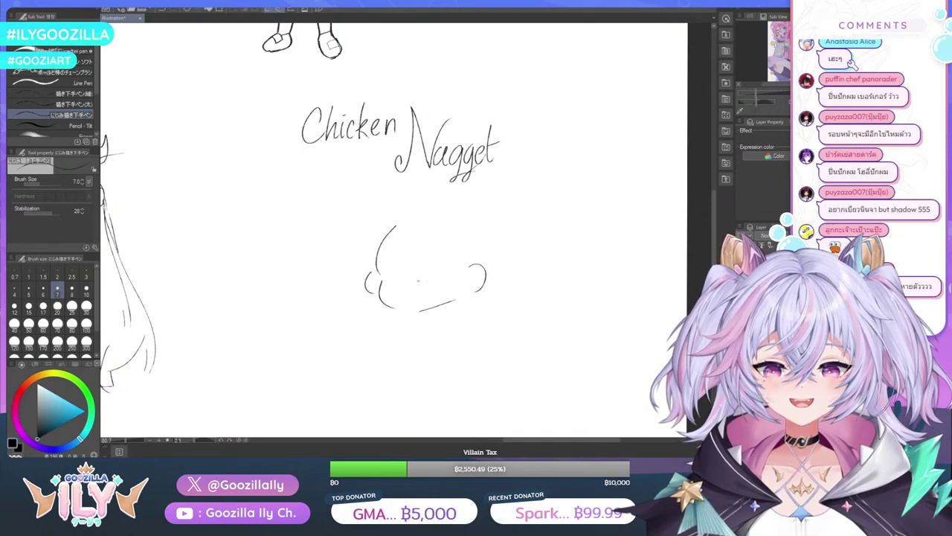
pyautogui.moveTo(425, 274); pyautogui.dragTo(444, 271)
pyautogui.moveTo(385, 273)
pyautogui.mouseDown()
pyautogui.moveTo(400, 270)
pyautogui.moveTo(403, 283)
pyautogui.mouseUp()
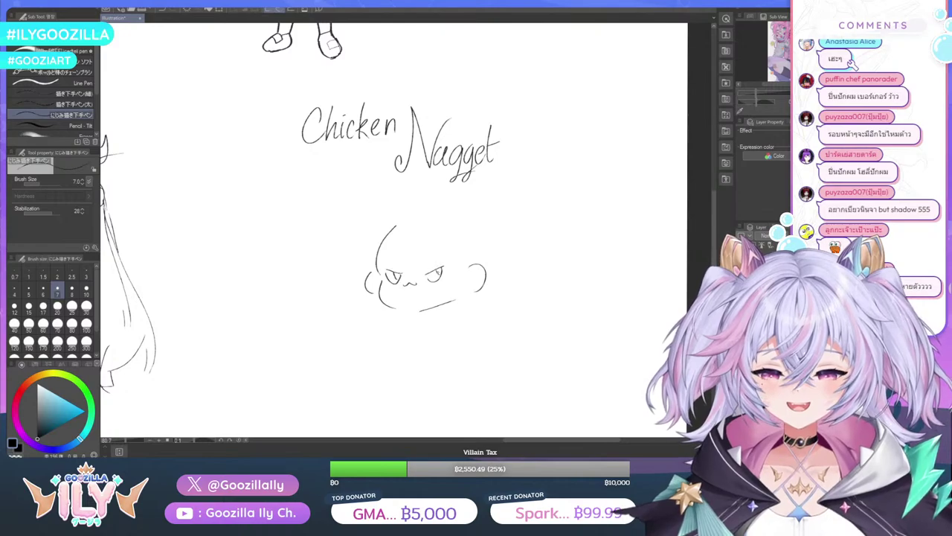
# Add the right pupil, a brow, left-cheek blush and inner-ear details
pyautogui.moveTo(434, 270); pyautogui.dragTo(441, 274)
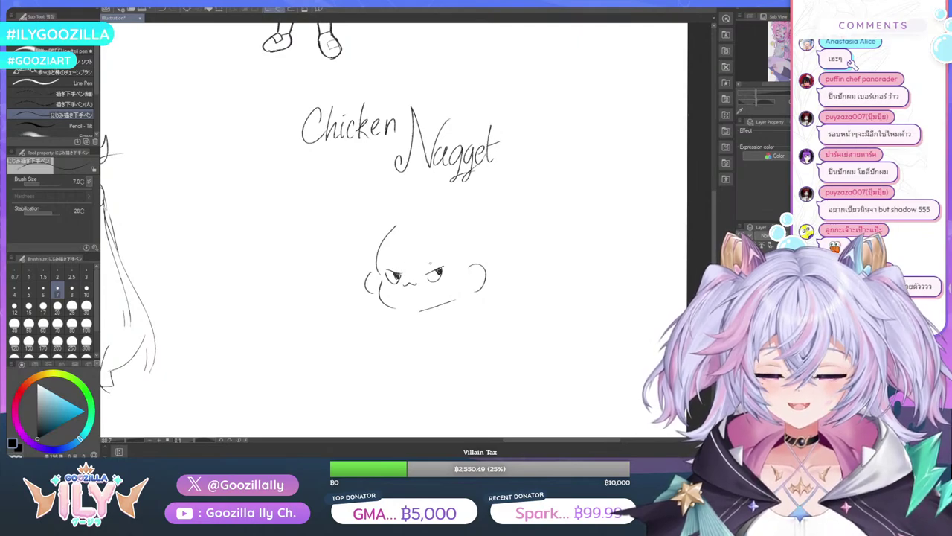
pyautogui.moveTo(434, 266)
pyautogui.mouseDown()
pyautogui.moveTo(425, 271)
pyautogui.moveTo(438, 257)
pyautogui.moveTo(404, 264)
pyautogui.mouseUp()
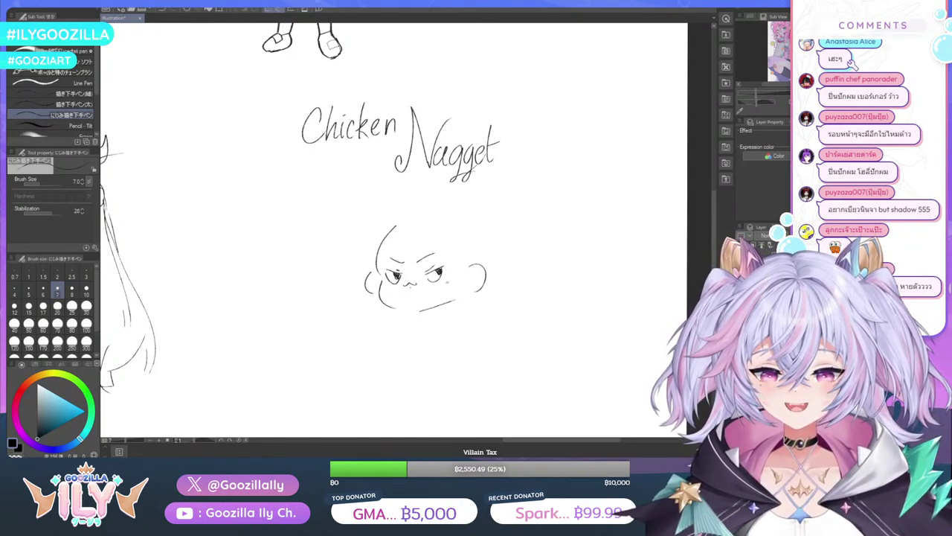
pyautogui.moveTo(388, 282); pyautogui.dragTo(383, 286)
pyautogui.moveTo(468, 282); pyautogui.dragTo(479, 282)
pyautogui.moveTo(380, 273); pyautogui.dragTo(374, 285)
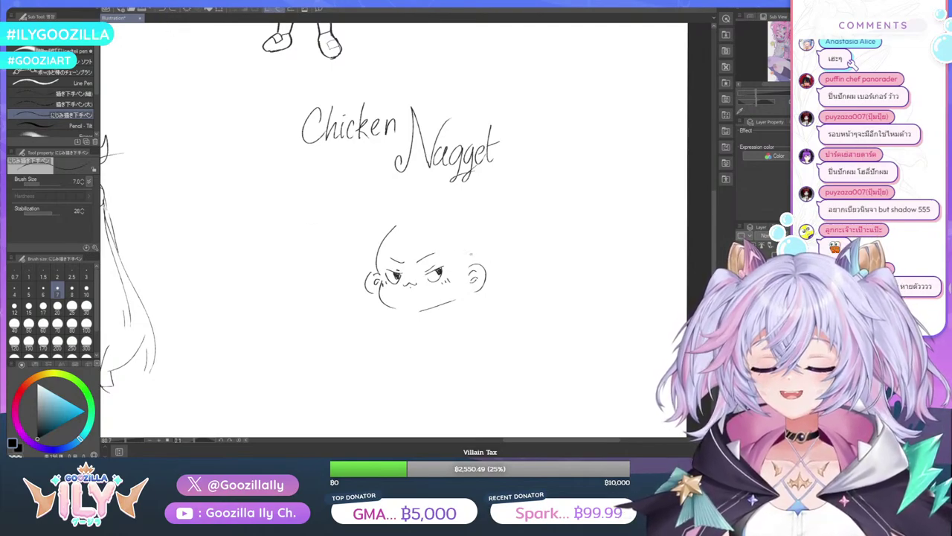
# Draw the top of the head outline and touch up the lower face edges
pyautogui.moveTo(411, 217)
pyautogui.mouseDown()
pyautogui.moveTo(436, 212)
pyautogui.moveTo(483, 243)
pyautogui.moveTo(482, 235)
pyautogui.moveTo(487, 264)
pyautogui.mouseUp()
pyautogui.moveTo(415, 219); pyautogui.dragTo(432, 216)
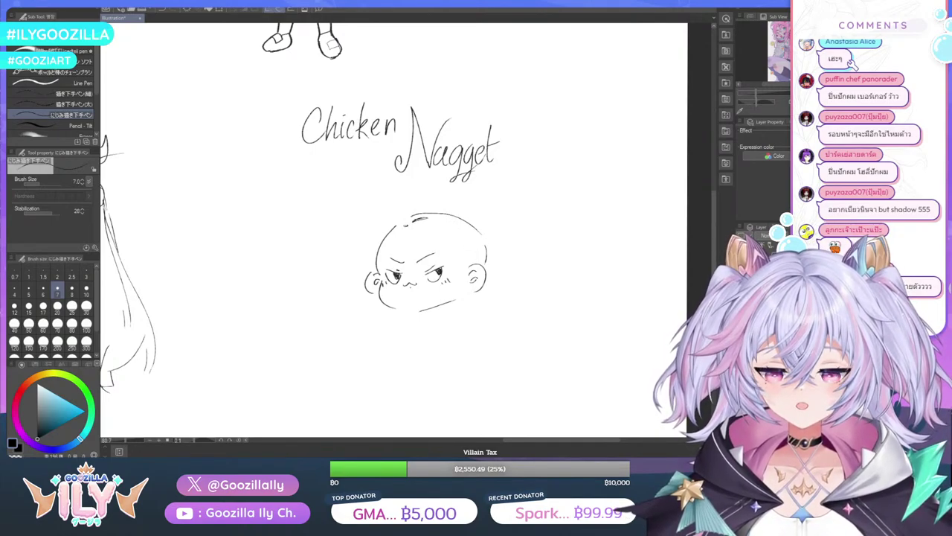
pyautogui.moveTo(466, 226); pyautogui.dragTo(476, 239)
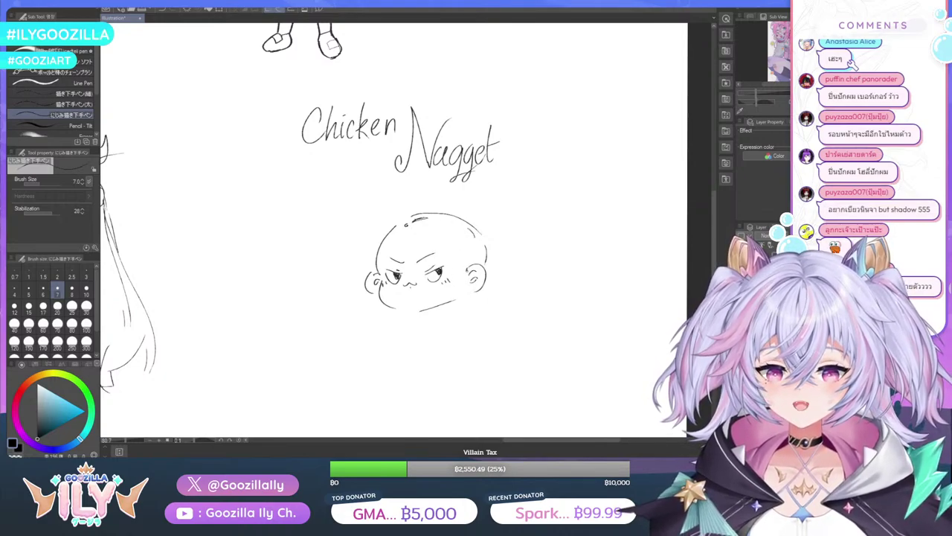
pyautogui.moveTo(463, 294); pyautogui.dragTo(476, 290)
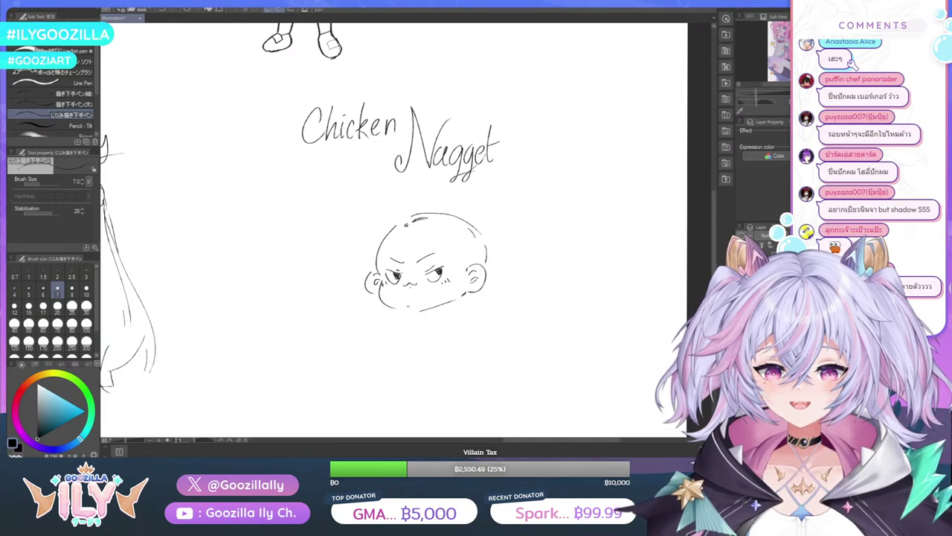
pyautogui.moveTo(406, 312); pyautogui.dragTo(420, 310)
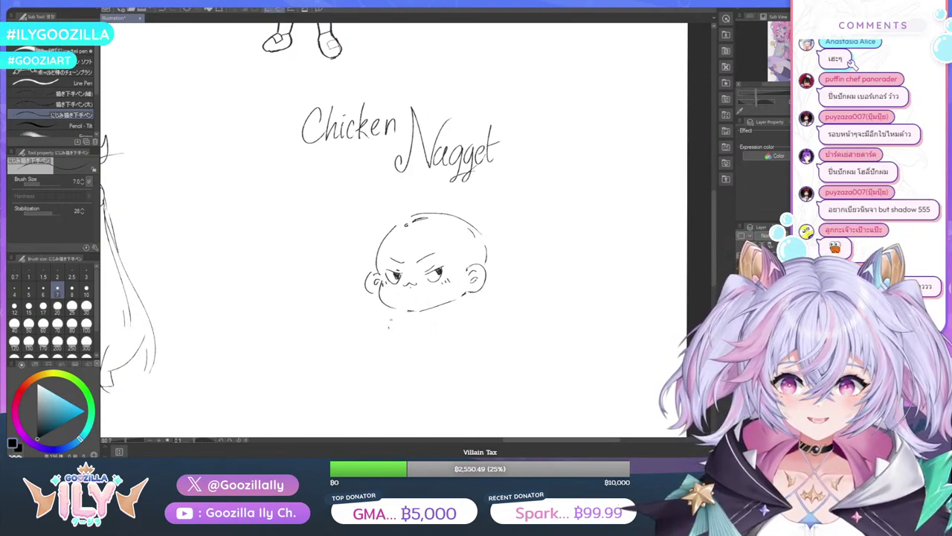
pyautogui.moveTo(393, 304)
pyautogui.mouseDown()
pyautogui.moveTo(408, 327)
pyautogui.moveTo(411, 315)
pyautogui.moveTo(379, 326)
pyautogui.mouseUp()
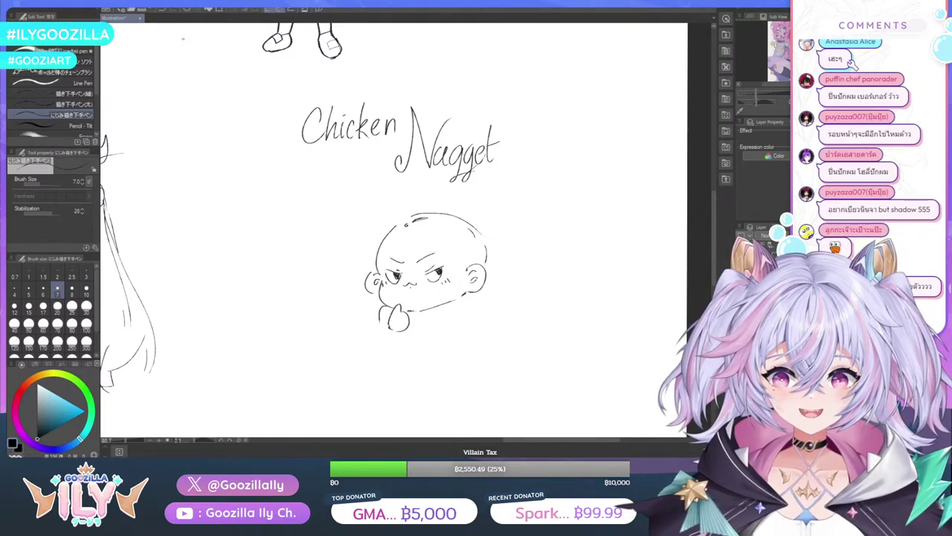
# Sketch an arm, the torso with detail lines, and the legs with a foot below the head
pyautogui.hotkey('ctrl', 'z')
pyautogui.moveTo(390, 312)
pyautogui.mouseDown()
pyautogui.moveTo(373, 336)
pyautogui.moveTo(390, 337)
pyautogui.mouseUp()
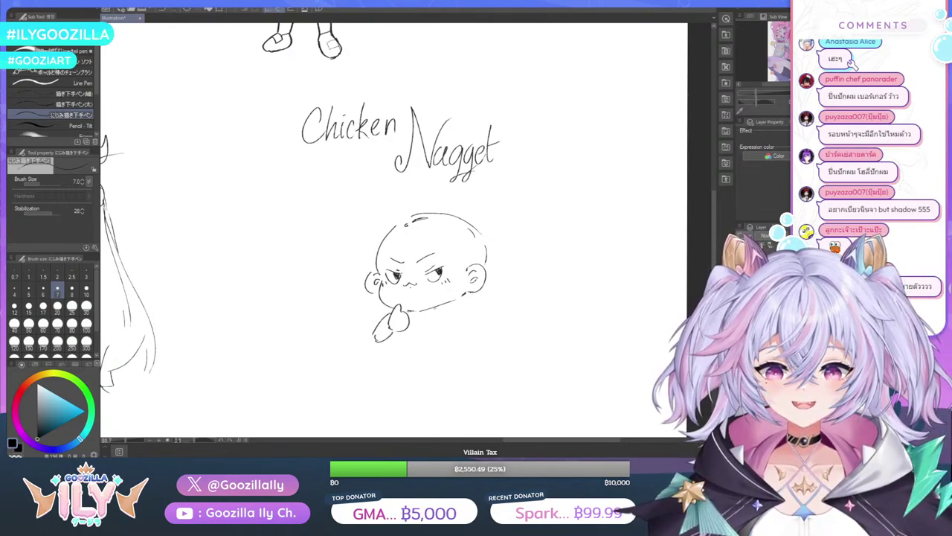
pyautogui.click(163, 11)
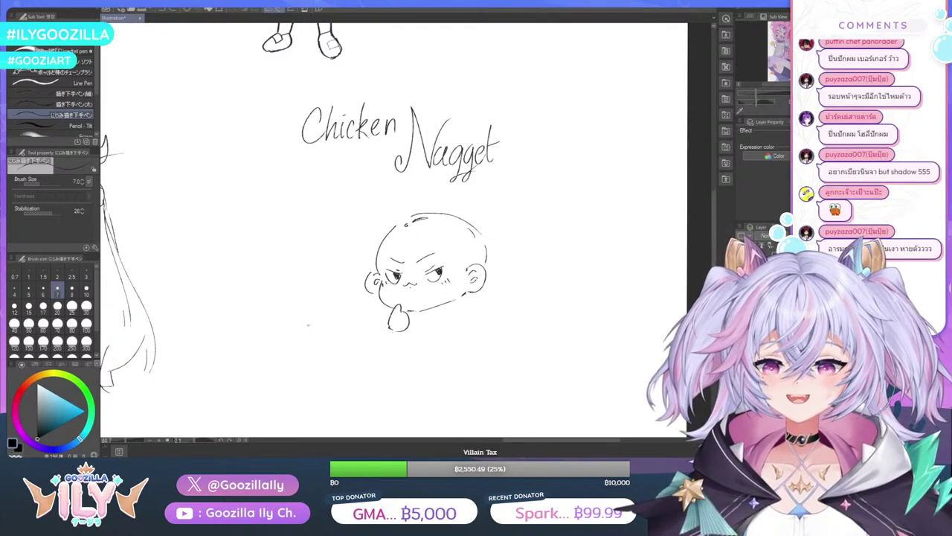
pyautogui.moveTo(390, 316)
pyautogui.mouseDown()
pyautogui.moveTo(364, 333)
pyautogui.moveTo(378, 342)
pyautogui.moveTo(363, 335)
pyautogui.mouseUp()
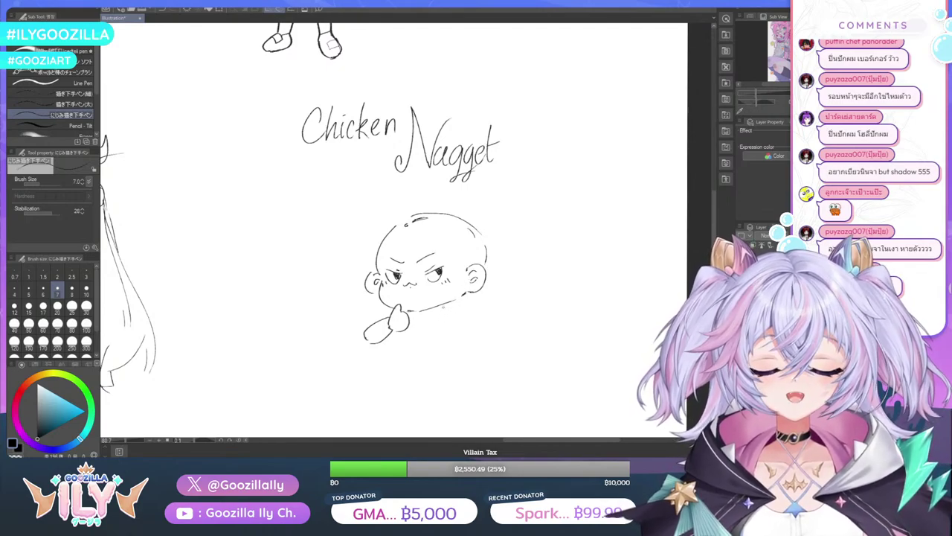
pyautogui.moveTo(438, 314)
pyautogui.mouseDown()
pyautogui.moveTo(452, 312)
pyautogui.moveTo(463, 340)
pyautogui.moveTo(445, 349)
pyautogui.moveTo(478, 366)
pyautogui.moveTo(457, 367)
pyautogui.mouseUp()
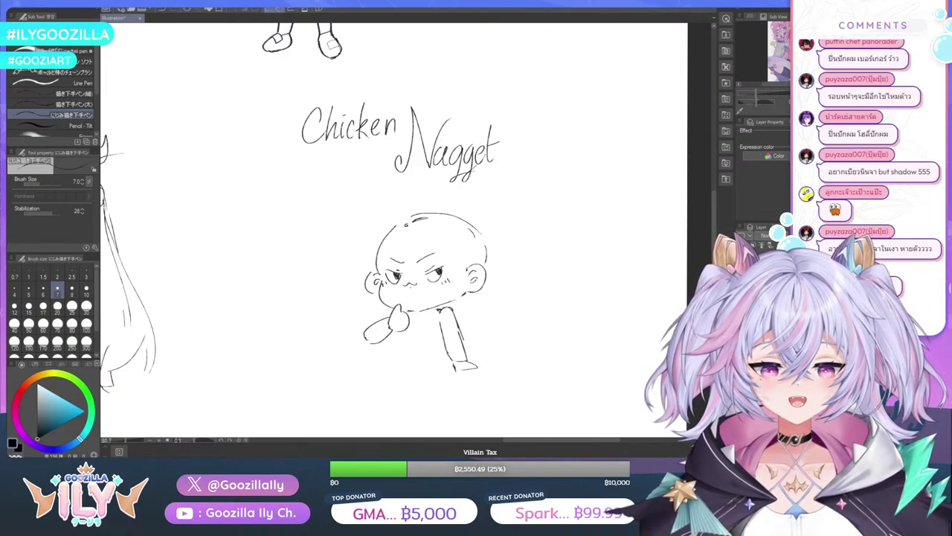
pyautogui.moveTo(394, 331)
pyautogui.mouseDown()
pyautogui.moveTo(397, 363)
pyautogui.moveTo(427, 372)
pyautogui.moveTo(405, 376)
pyautogui.moveTo(410, 370)
pyautogui.mouseUp()
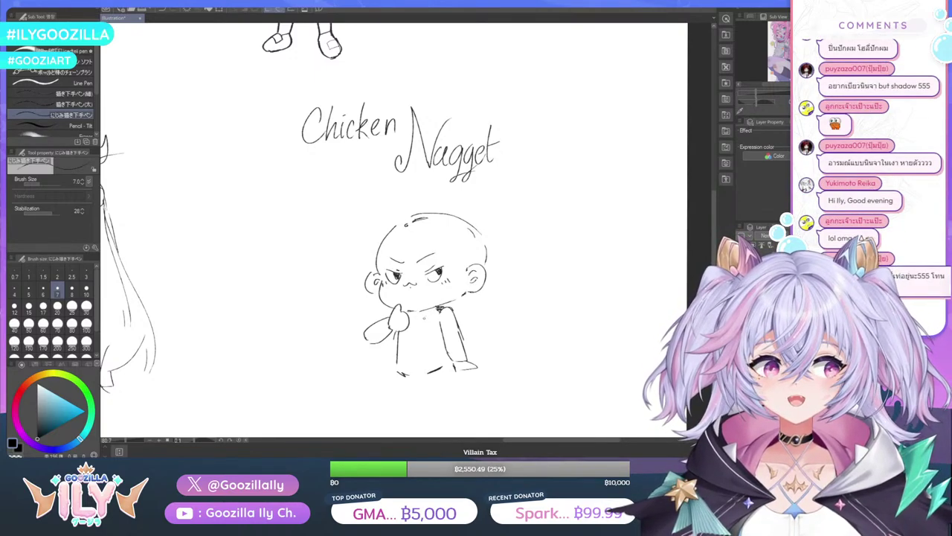
pyautogui.moveTo(421, 320)
pyautogui.mouseDown()
pyautogui.moveTo(430, 309)
pyautogui.moveTo(428, 332)
pyautogui.moveTo(439, 326)
pyautogui.mouseUp()
pyautogui.moveTo(427, 324)
pyautogui.mouseDown()
pyautogui.moveTo(436, 329)
pyautogui.moveTo(419, 331)
pyautogui.mouseUp()
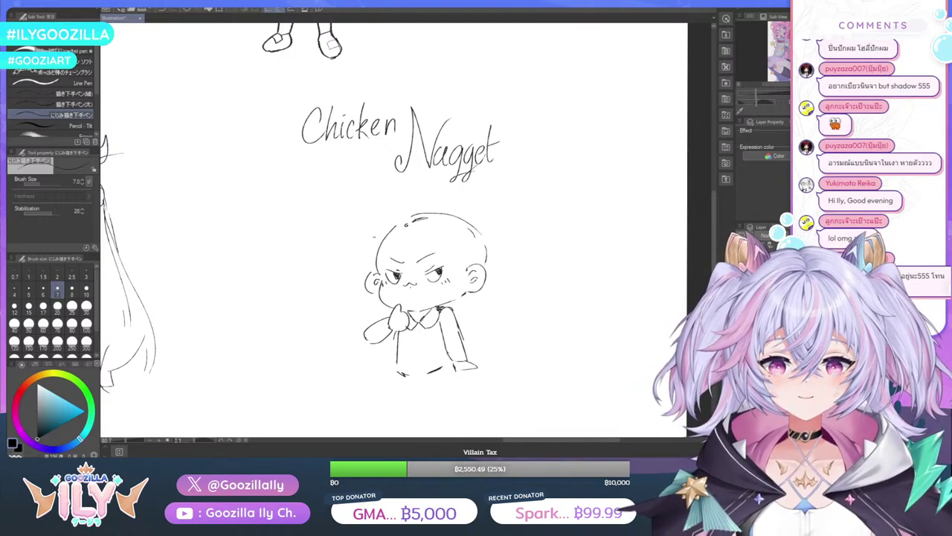
# Draw the cap outline over the head along its right side and lower-left edge
pyautogui.moveTo(363, 240)
pyautogui.mouseDown()
pyautogui.moveTo(403, 203)
pyautogui.moveTo(480, 264)
pyautogui.mouseUp()
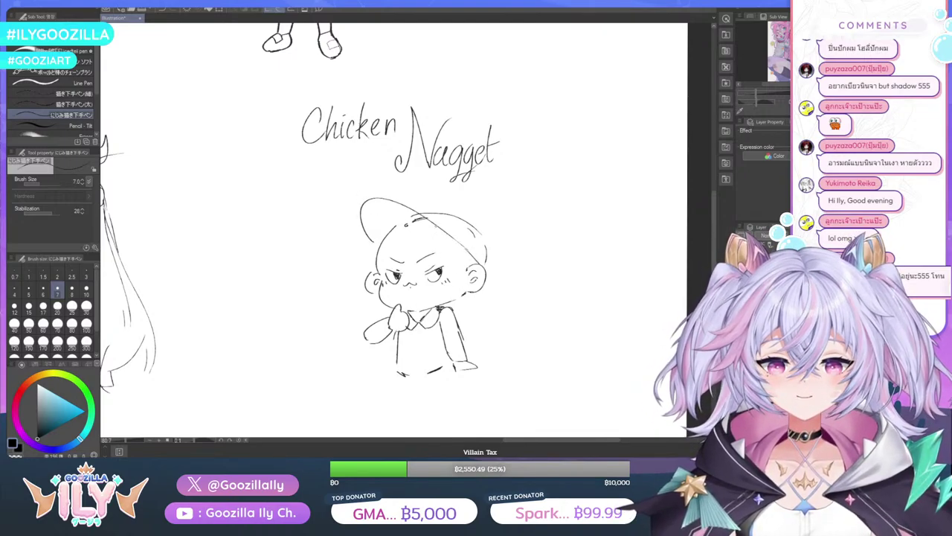
pyautogui.moveTo(418, 206)
pyautogui.mouseDown()
pyautogui.moveTo(489, 243)
pyautogui.moveTo(484, 272)
pyautogui.mouseUp()
pyautogui.moveTo(413, 210); pyautogui.dragTo(433, 205)
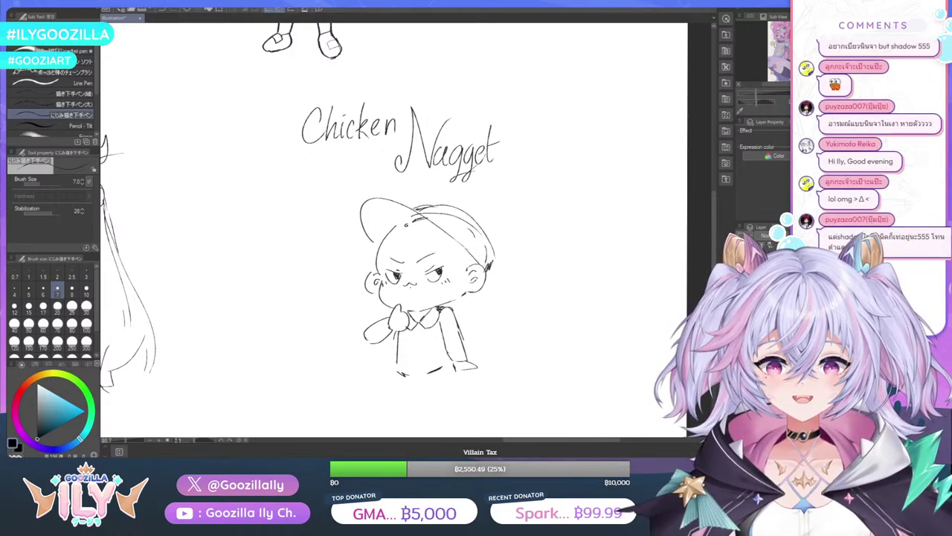
pyautogui.moveTo(368, 246); pyautogui.dragTo(412, 216)
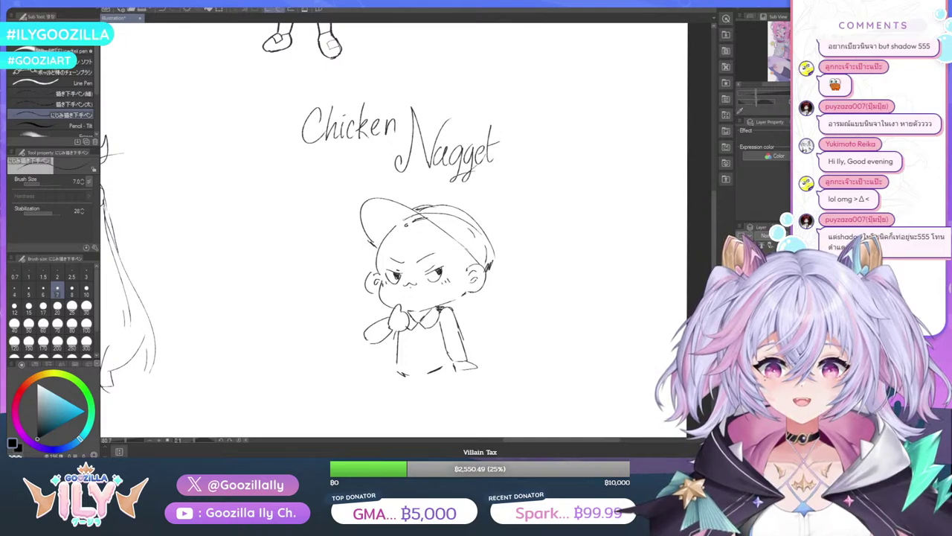
# Erase stray double lines along the cap's top and ink the brim edges
pyautogui.press('e')
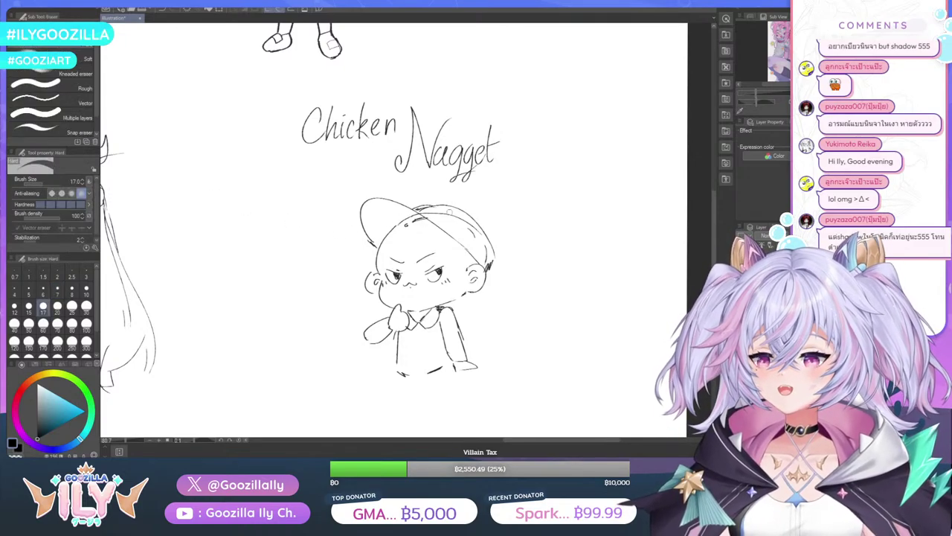
pyautogui.moveTo(430, 215)
pyautogui.mouseDown()
pyautogui.moveTo(479, 238)
pyautogui.moveTo(462, 221)
pyautogui.moveTo(485, 256)
pyautogui.mouseUp()
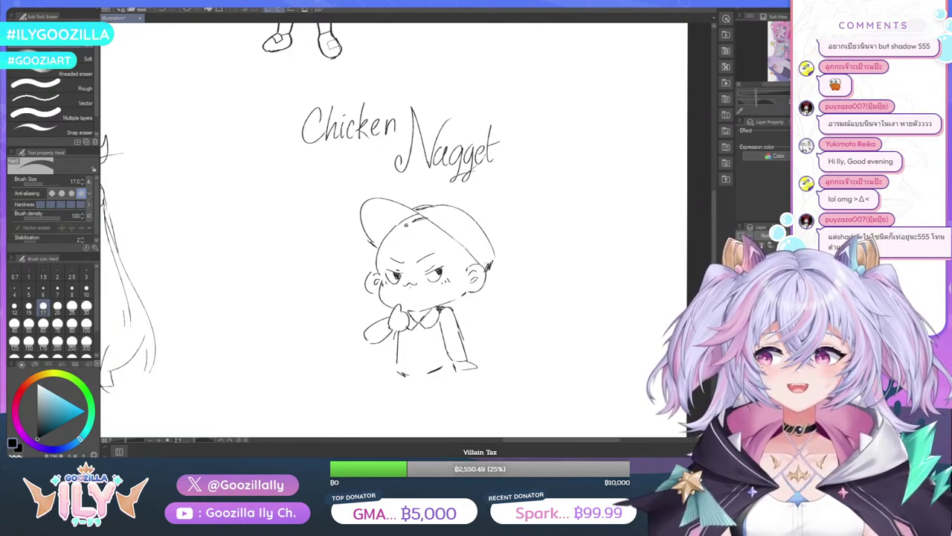
pyautogui.press('p')
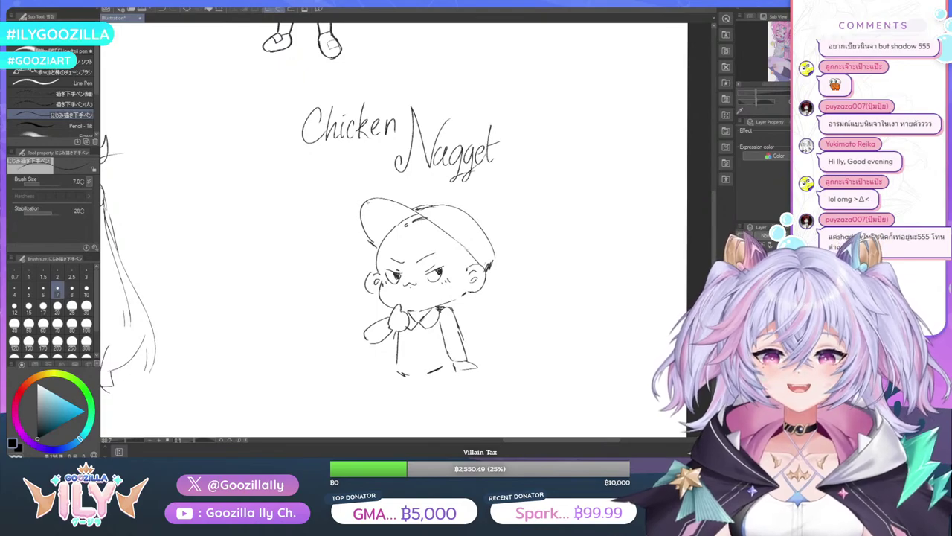
pyautogui.moveTo(369, 202); pyautogui.dragTo(365, 225)
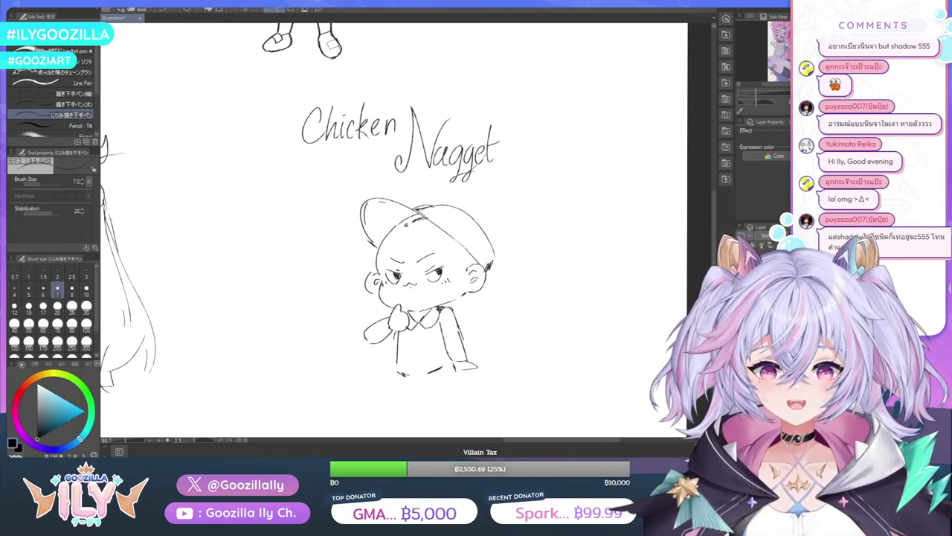
pyautogui.moveTo(419, 212); pyautogui.dragTo(370, 199)
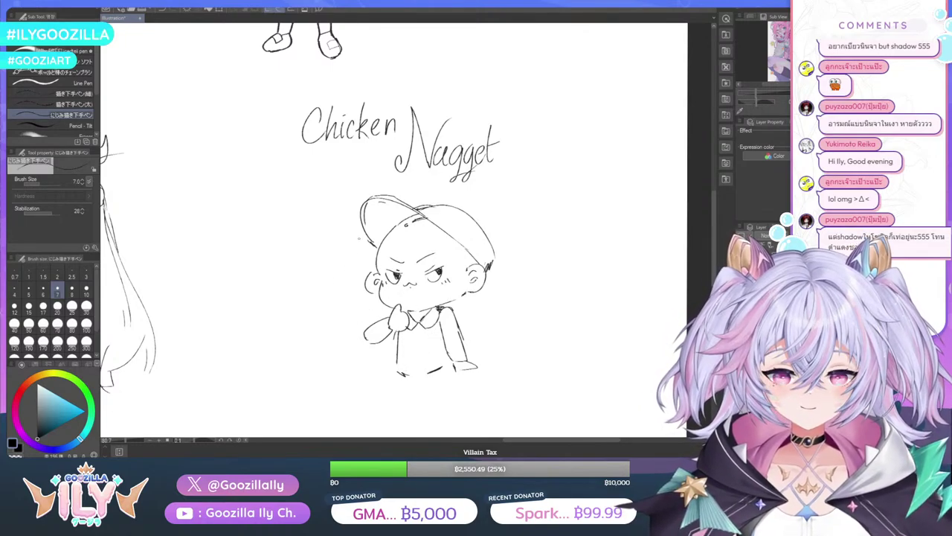
# Draw a thought cloud left of the cap holding a two-bun burger, plus a small trailing bubble
pyautogui.moveTo(350, 196)
pyautogui.mouseDown()
pyautogui.moveTo(337, 186)
pyautogui.moveTo(272, 201)
pyautogui.moveTo(265, 227)
pyautogui.moveTo(274, 267)
pyautogui.moveTo(314, 273)
pyautogui.moveTo(344, 260)
pyautogui.mouseUp()
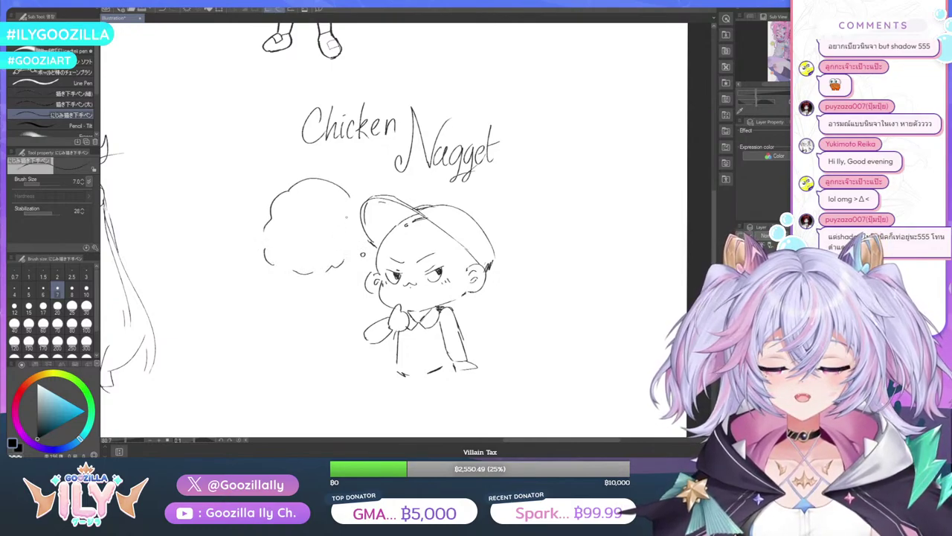
pyautogui.moveTo(325, 208)
pyautogui.mouseDown()
pyautogui.moveTo(308, 197)
pyautogui.moveTo(292, 217)
pyautogui.moveTo(327, 216)
pyautogui.moveTo(294, 227)
pyautogui.moveTo(326, 222)
pyautogui.moveTo(326, 235)
pyautogui.moveTo(309, 232)
pyautogui.mouseUp()
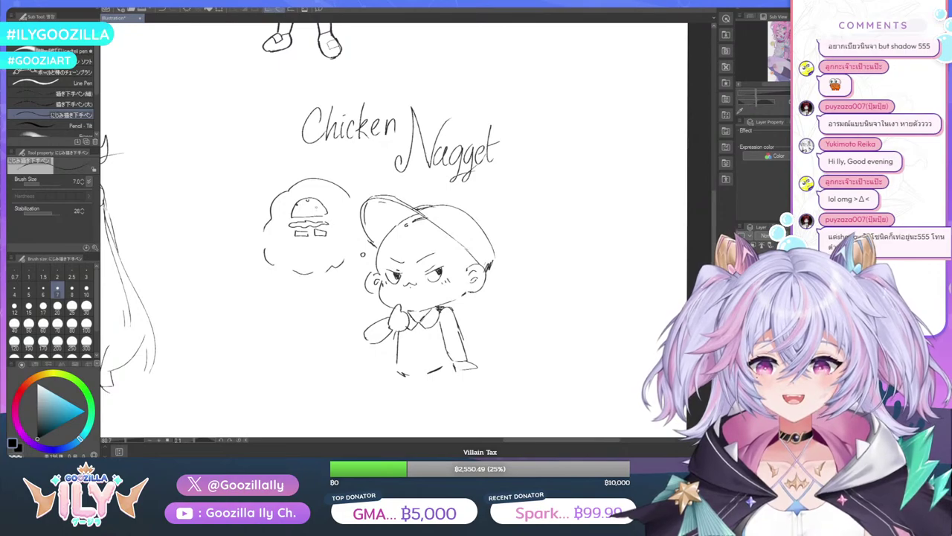
pyautogui.moveTo(316, 240)
pyautogui.mouseDown()
pyautogui.moveTo(295, 248)
pyautogui.moveTo(327, 250)
pyautogui.moveTo(297, 248)
pyautogui.moveTo(308, 247)
pyautogui.moveTo(299, 256)
pyautogui.moveTo(308, 266)
pyautogui.moveTo(326, 257)
pyautogui.mouseUp()
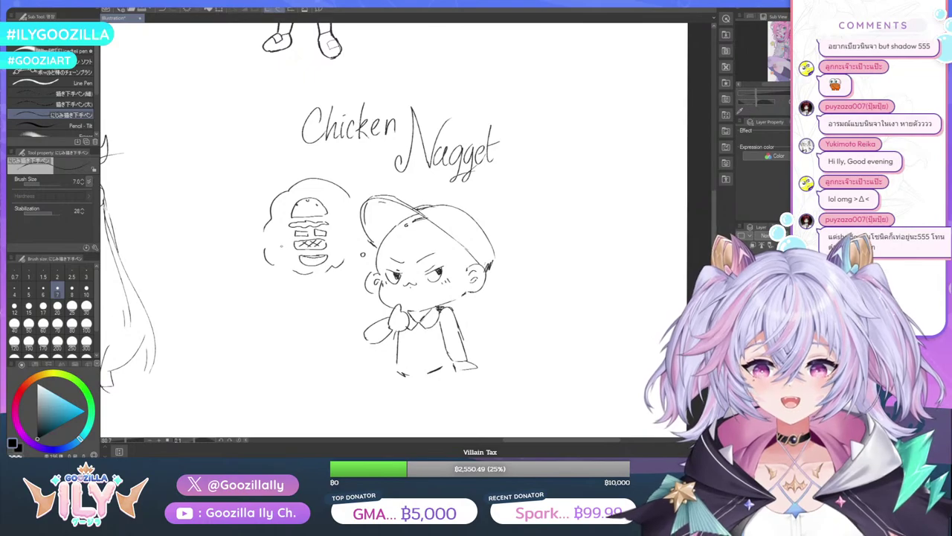
pyautogui.moveTo(353, 208); pyautogui.dragTo(353, 255)
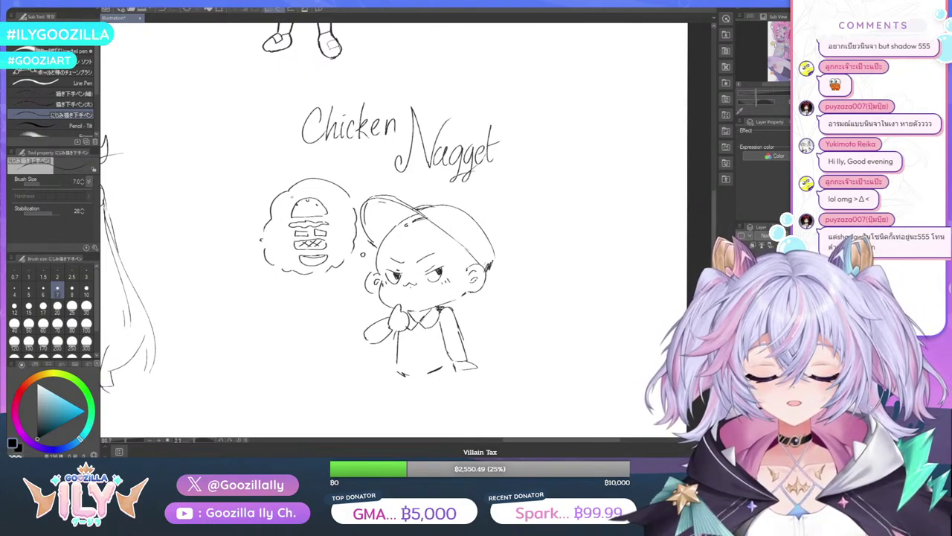
pyautogui.moveTo(367, 264); pyautogui.dragTo(367, 268)
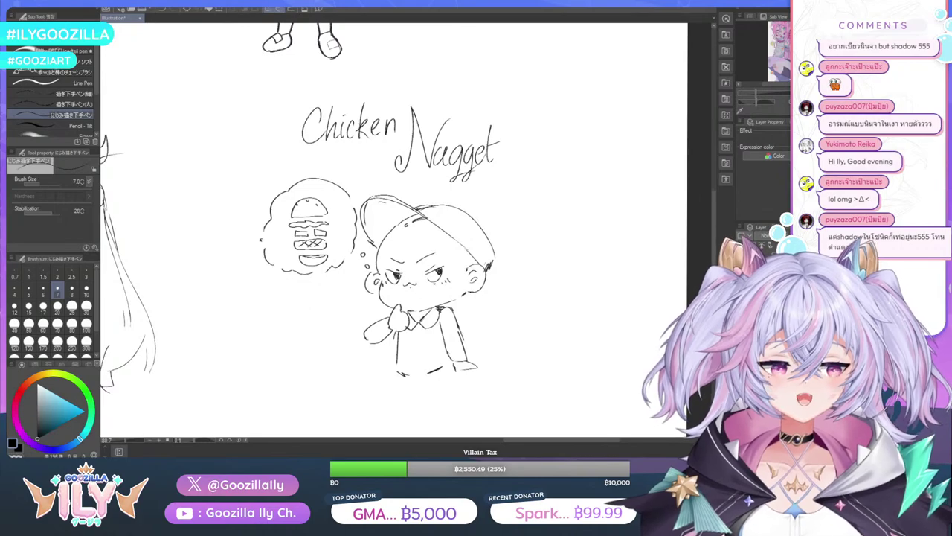
# Zoom out to review the other sketches, then zoom back in and pan to blank canvas below Chicken Nagget
pyautogui.scroll(-5, 482, 270)
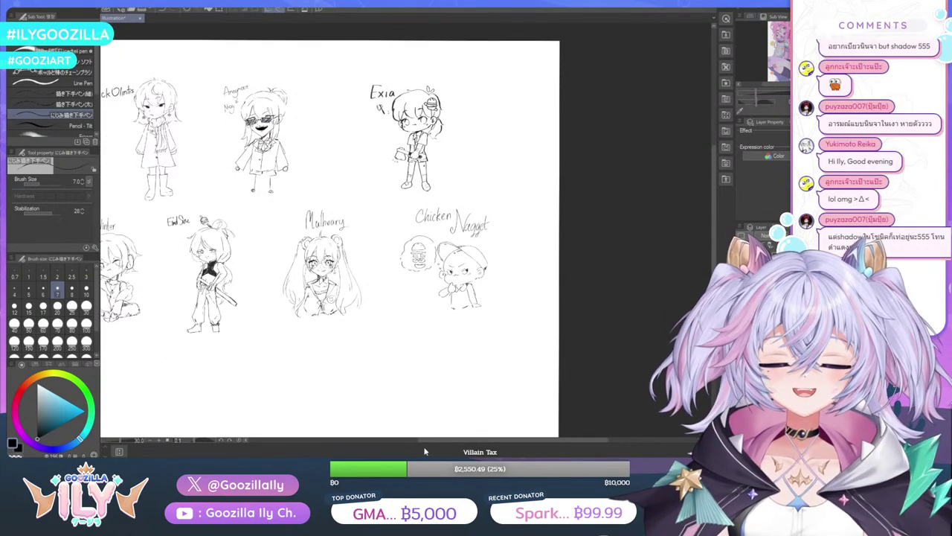
pyautogui.moveTo(428, 438); pyautogui.dragTo(366, 435)
pyautogui.scroll(2, 324, 110)
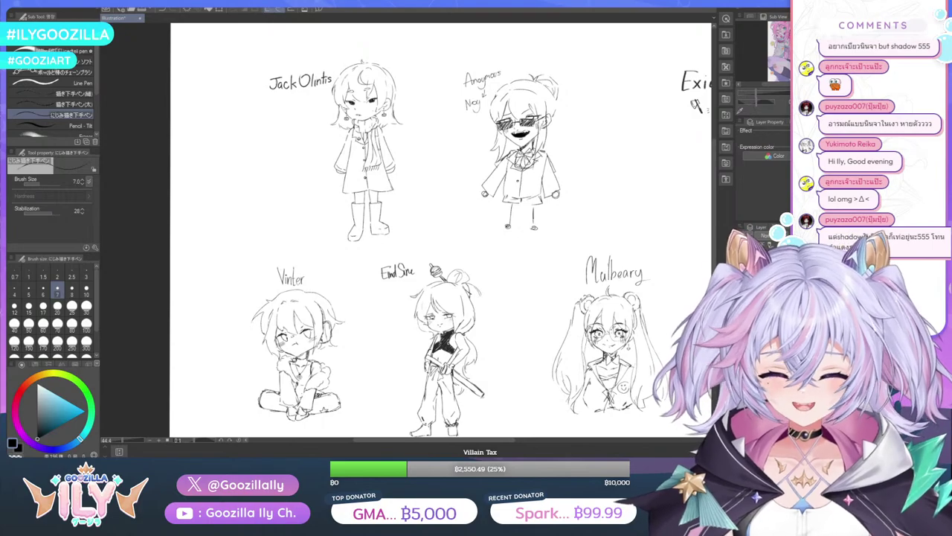
pyautogui.scroll(3, 370, 96)
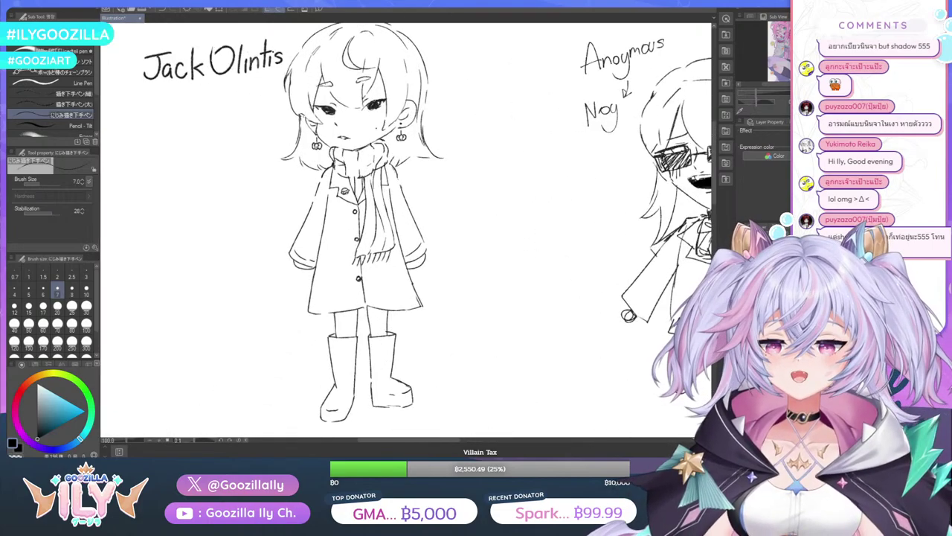
pyautogui.scroll(-2, 329, 154)
pyautogui.scroll(1, 238, 175)
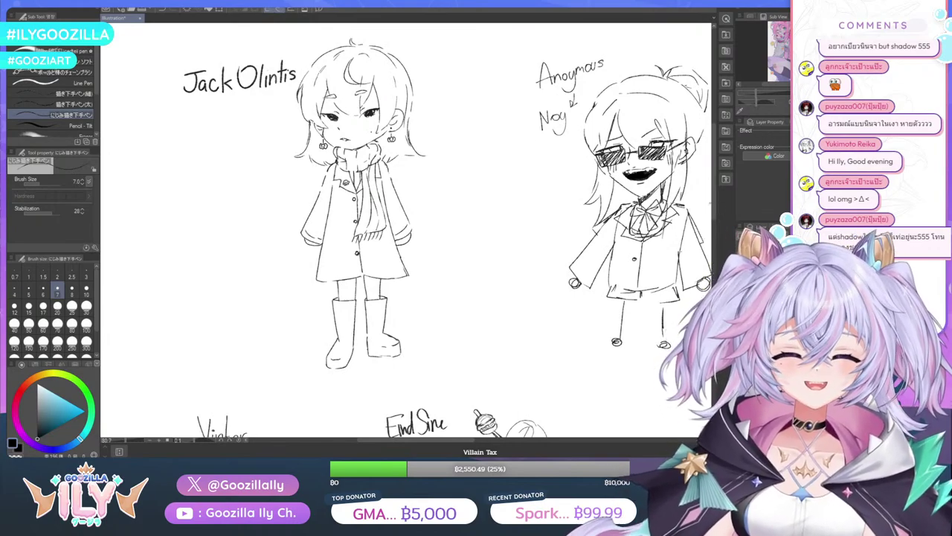
pyautogui.scroll(-1, 715, 208)
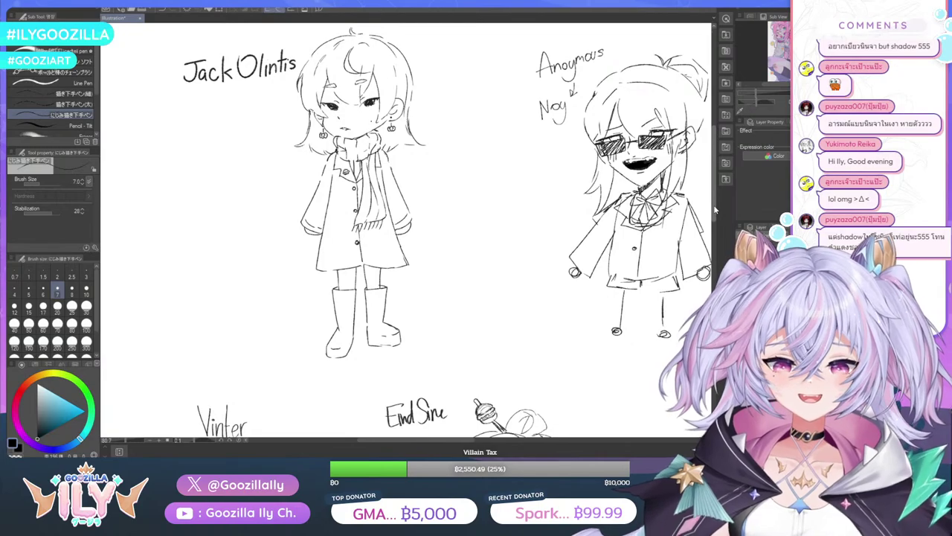
pyautogui.scroll(-3, 710, 221)
pyautogui.scroll(-8, 710, 222)
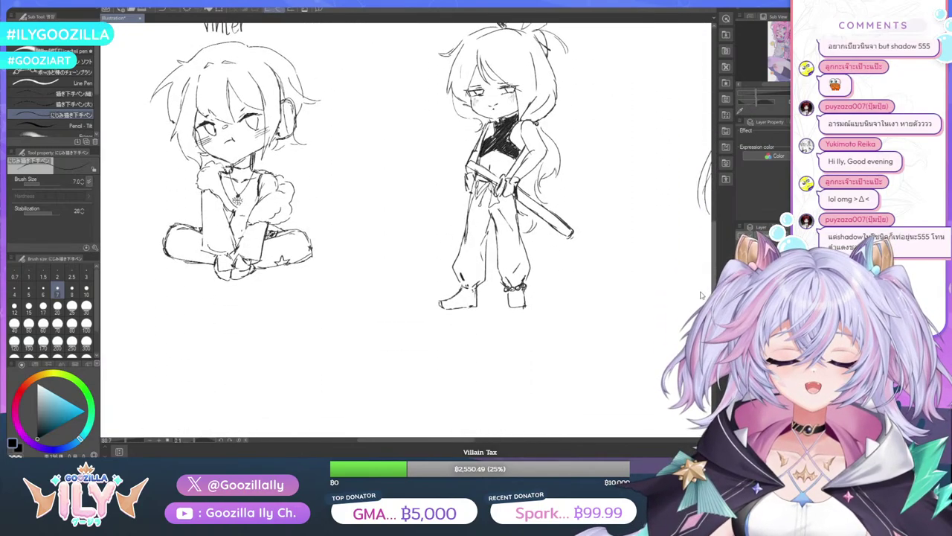
pyautogui.moveTo(393, 442); pyautogui.dragTo(543, 442)
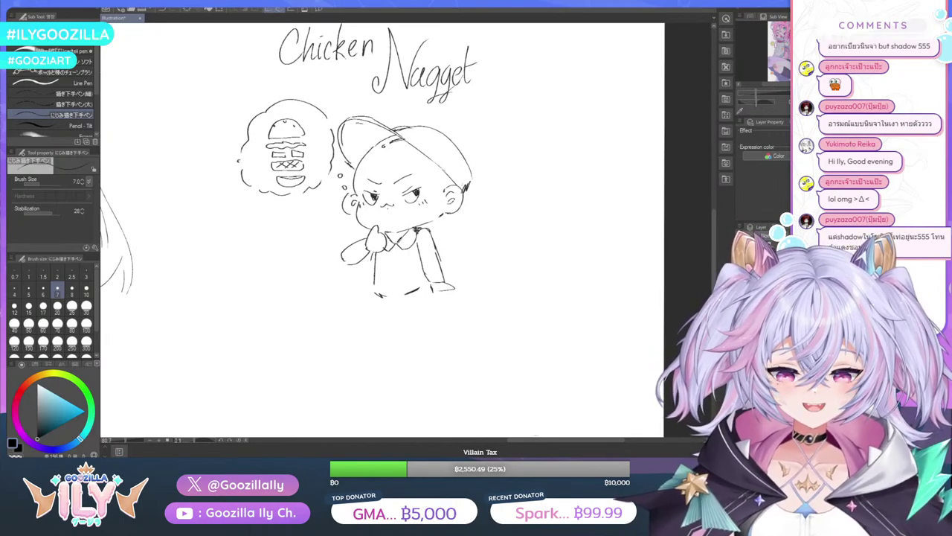
pyautogui.scroll(-2, 714, 242)
pyautogui.moveTo(715, 250)
pyautogui.mouseDown()
pyautogui.moveTo(684, 308)
pyautogui.moveTo(695, 297)
pyautogui.mouseUp()
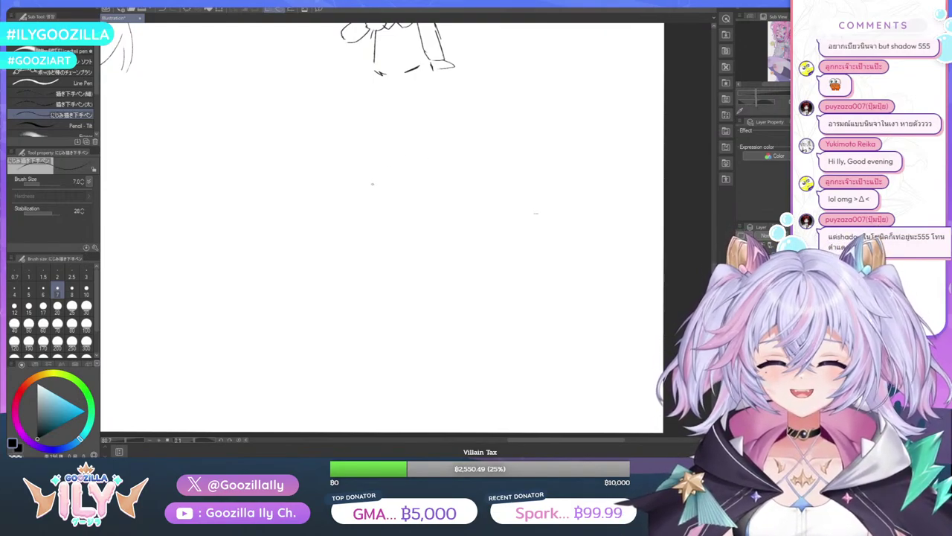
# Sketch a new round head outline with a small shape beneath it
pyautogui.moveTo(388, 164); pyautogui.dragTo(384, 187)
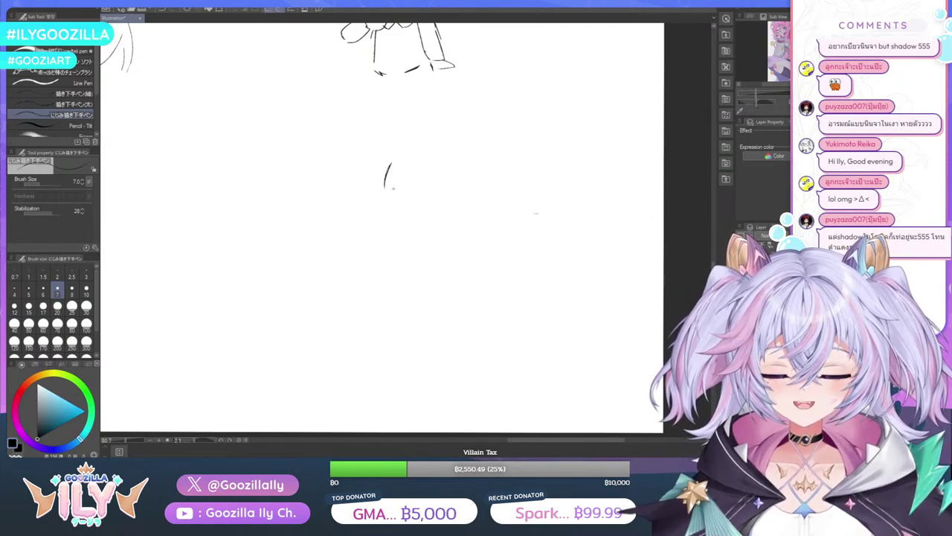
pyautogui.moveTo(476, 154); pyautogui.dragTo(485, 184)
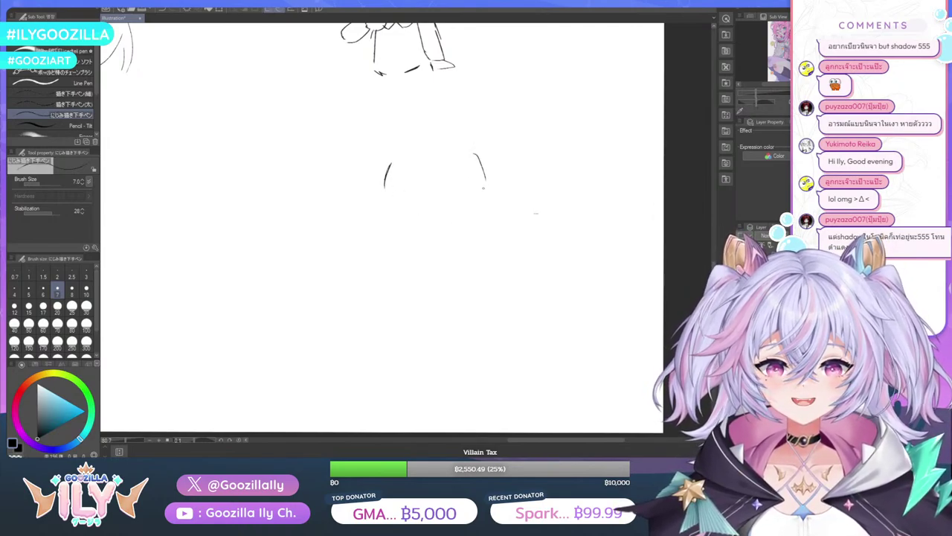
pyautogui.moveTo(451, 142)
pyautogui.mouseDown()
pyautogui.moveTo(396, 155)
pyautogui.moveTo(445, 140)
pyautogui.mouseUp()
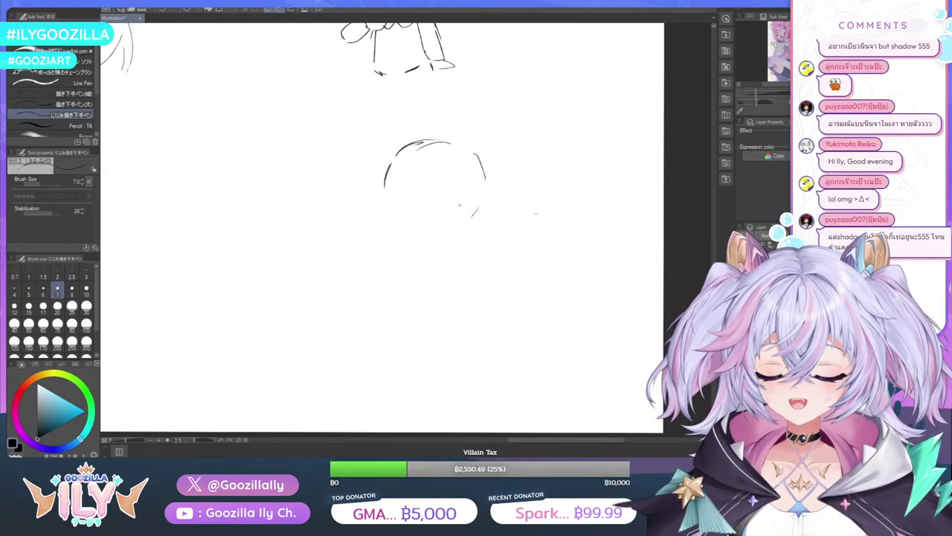
pyautogui.moveTo(462, 221); pyautogui.dragTo(471, 239)
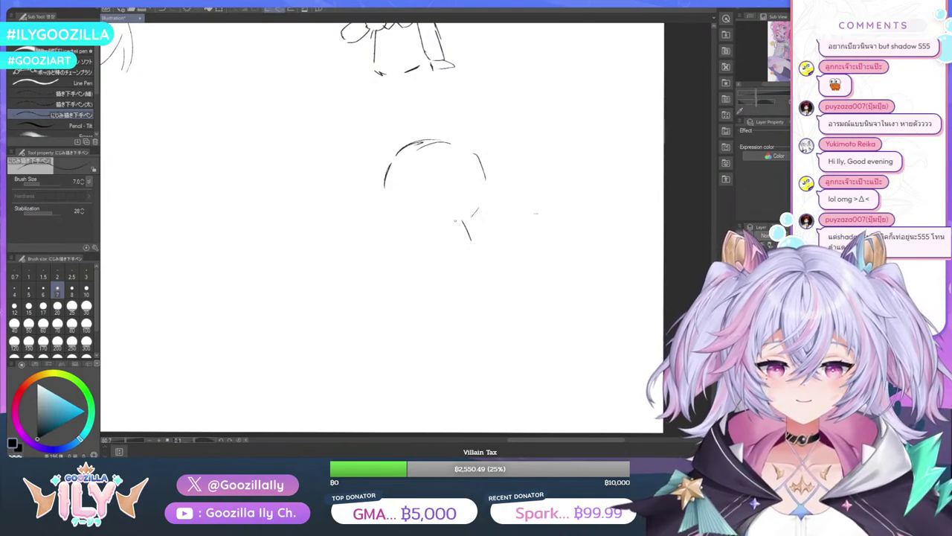
# Outline a burger below the head with two hands gripping it
pyautogui.moveTo(456, 221); pyautogui.dragTo(432, 232)
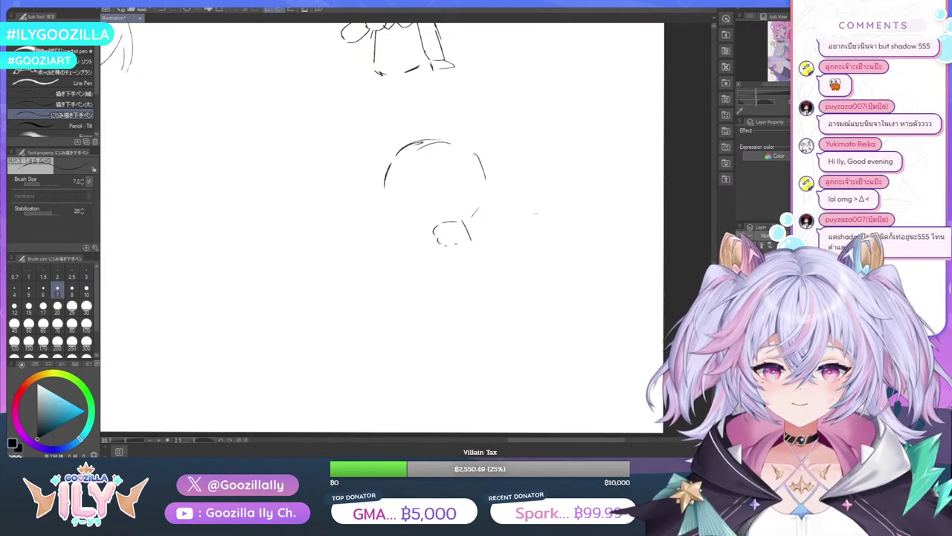
pyautogui.moveTo(450, 246); pyautogui.dragTo(462, 249)
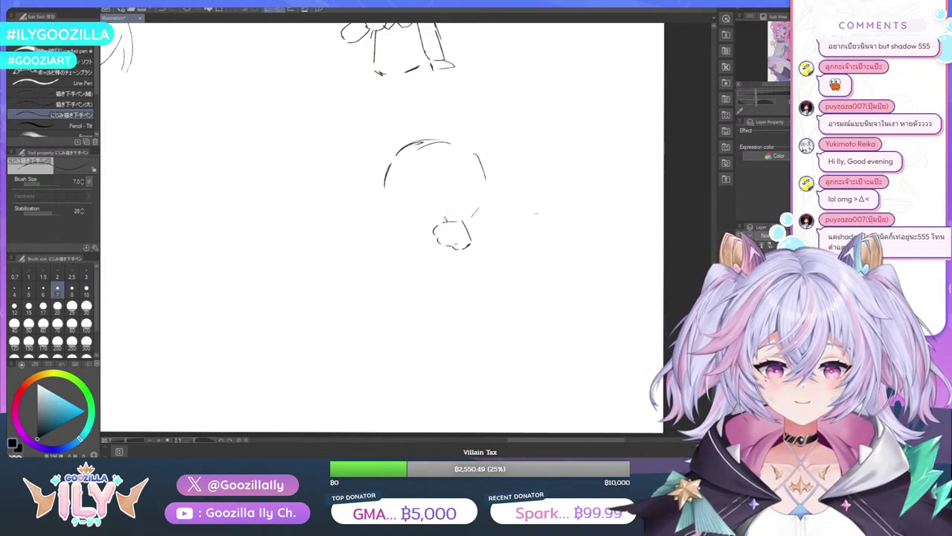
pyautogui.moveTo(446, 219)
pyautogui.mouseDown()
pyautogui.moveTo(418, 212)
pyautogui.moveTo(389, 226)
pyautogui.moveTo(394, 231)
pyautogui.mouseUp()
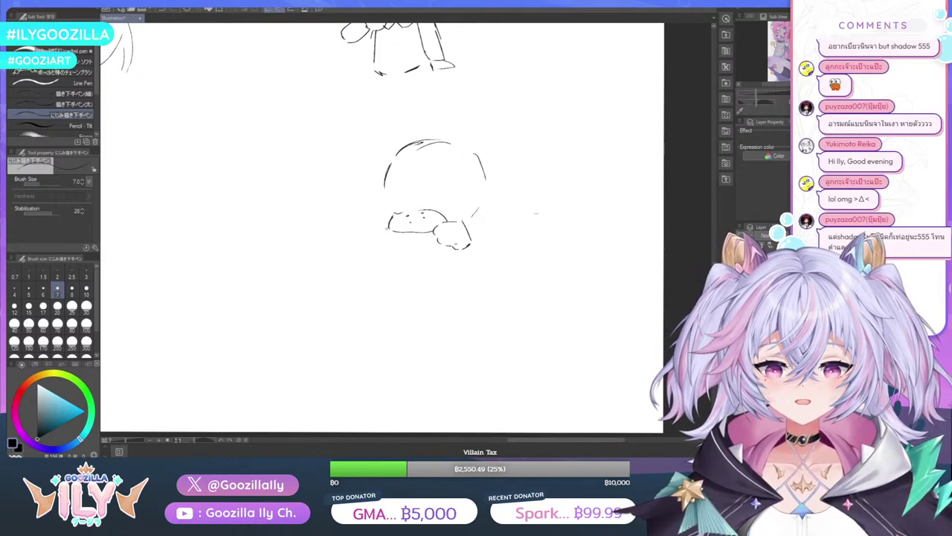
pyautogui.moveTo(387, 222)
pyautogui.mouseDown()
pyautogui.moveTo(390, 233)
pyautogui.moveTo(435, 234)
pyautogui.moveTo(413, 243)
pyautogui.mouseUp()
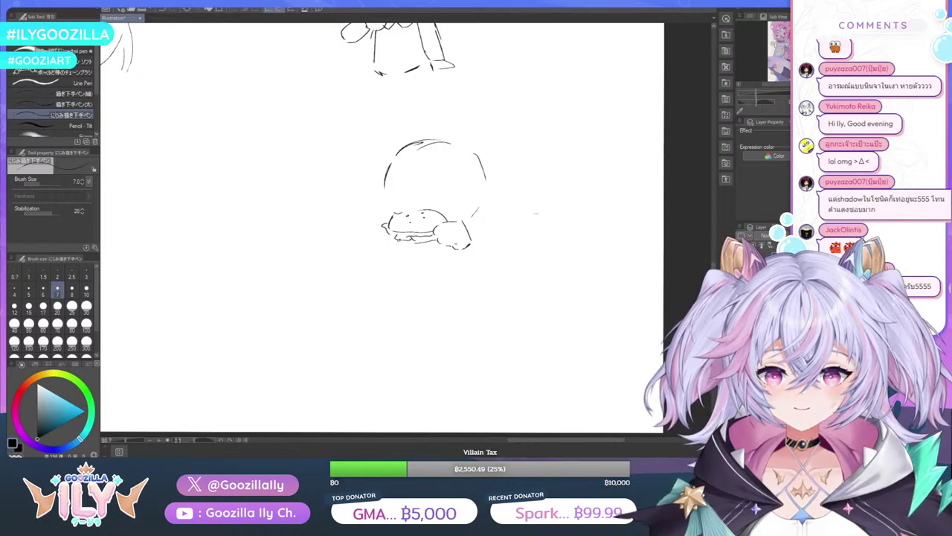
pyautogui.moveTo(430, 243)
pyautogui.mouseDown()
pyautogui.moveTo(437, 248)
pyautogui.moveTo(391, 248)
pyautogui.moveTo(401, 248)
pyautogui.mouseUp()
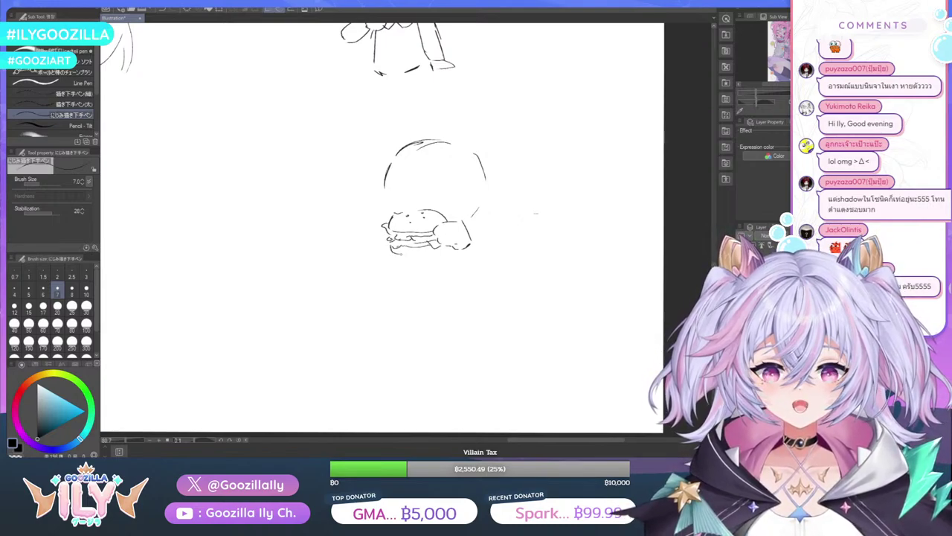
pyautogui.moveTo(401, 256); pyautogui.dragTo(443, 248)
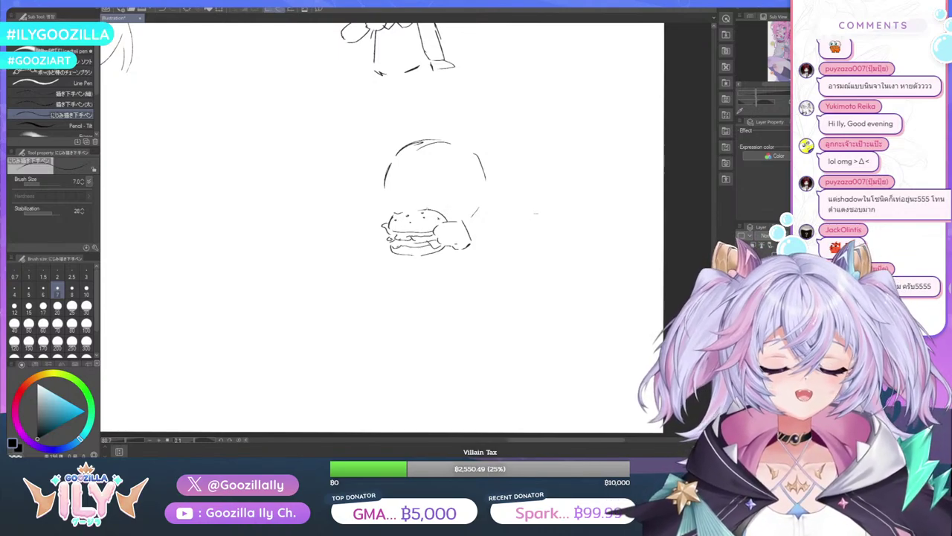
pyautogui.moveTo(377, 238)
pyautogui.mouseDown()
pyautogui.moveTo(395, 211)
pyautogui.moveTo(402, 220)
pyautogui.moveTo(369, 255)
pyautogui.mouseUp()
pyautogui.moveTo(470, 243)
pyautogui.mouseDown()
pyautogui.moveTo(480, 271)
pyautogui.moveTo(462, 274)
pyautogui.mouseUp()
pyautogui.moveTo(393, 250)
pyautogui.mouseDown()
pyautogui.moveTo(383, 265)
pyautogui.moveTo(369, 262)
pyautogui.mouseUp()
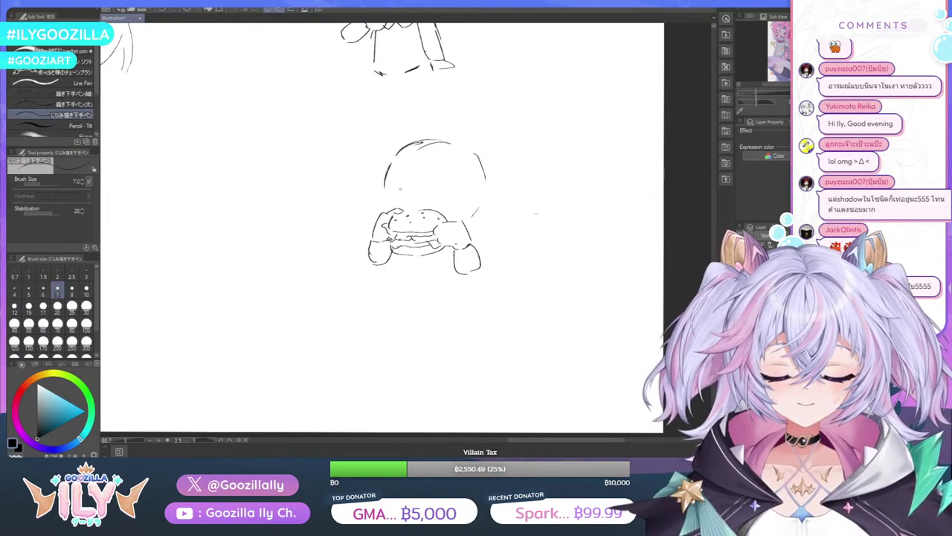
# Draw two droopy eyes above the burger, then outline the right cheek and ear with inner detail
pyautogui.moveTo(412, 193)
pyautogui.mouseDown()
pyautogui.moveTo(391, 194)
pyautogui.moveTo(413, 200)
pyautogui.mouseUp()
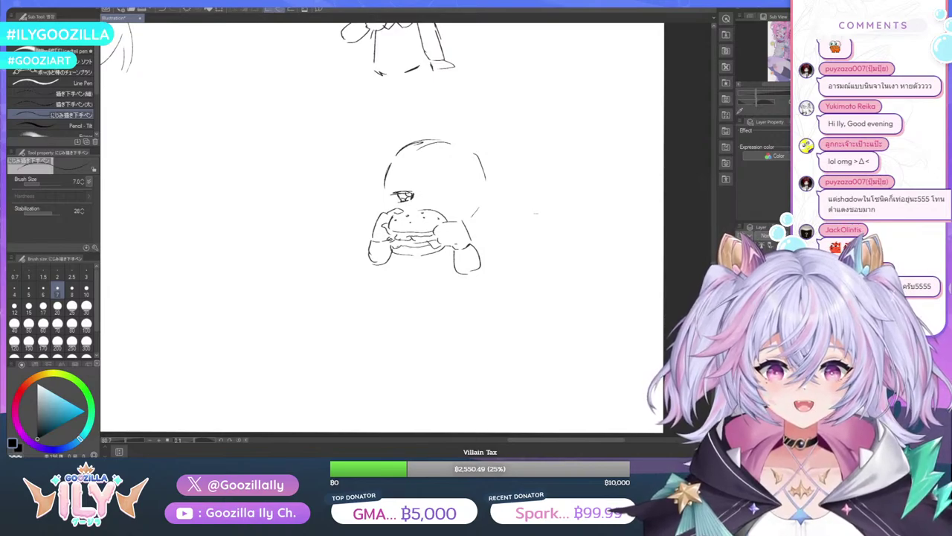
pyautogui.moveTo(455, 192)
pyautogui.mouseDown()
pyautogui.moveTo(431, 192)
pyautogui.moveTo(451, 199)
pyautogui.moveTo(439, 202)
pyautogui.mouseUp()
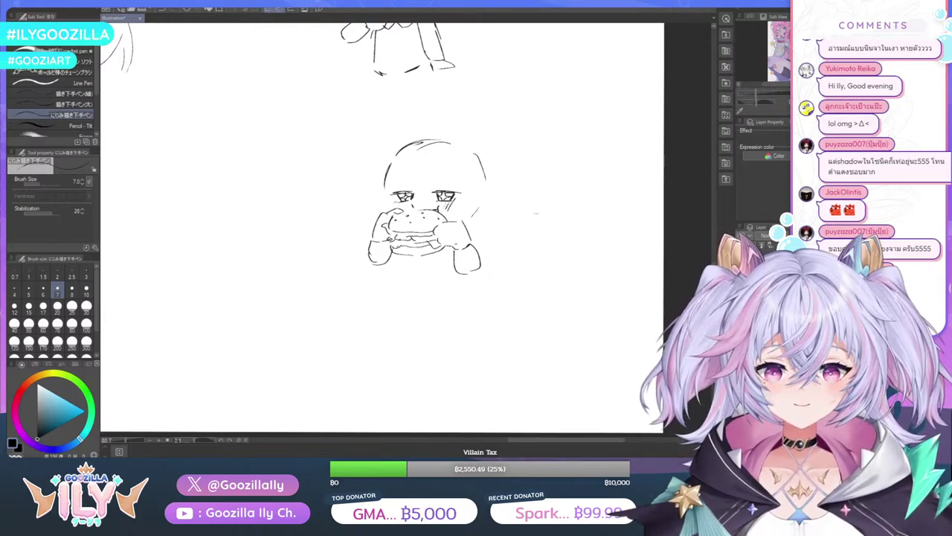
pyautogui.moveTo(396, 202); pyautogui.dragTo(386, 209)
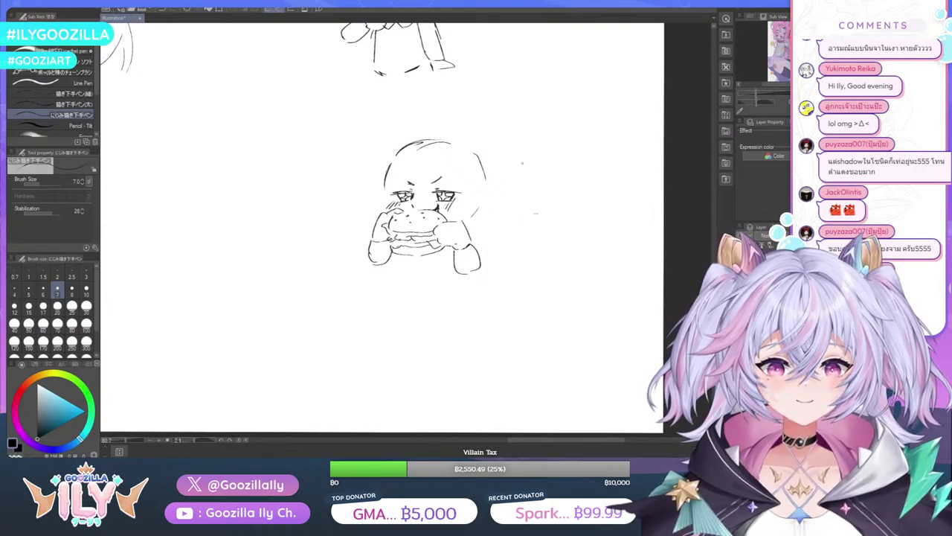
pyautogui.moveTo(476, 193)
pyautogui.mouseDown()
pyautogui.moveTo(485, 214)
pyautogui.moveTo(473, 208)
pyautogui.mouseUp()
pyautogui.moveTo(479, 200); pyautogui.dragTo(463, 220)
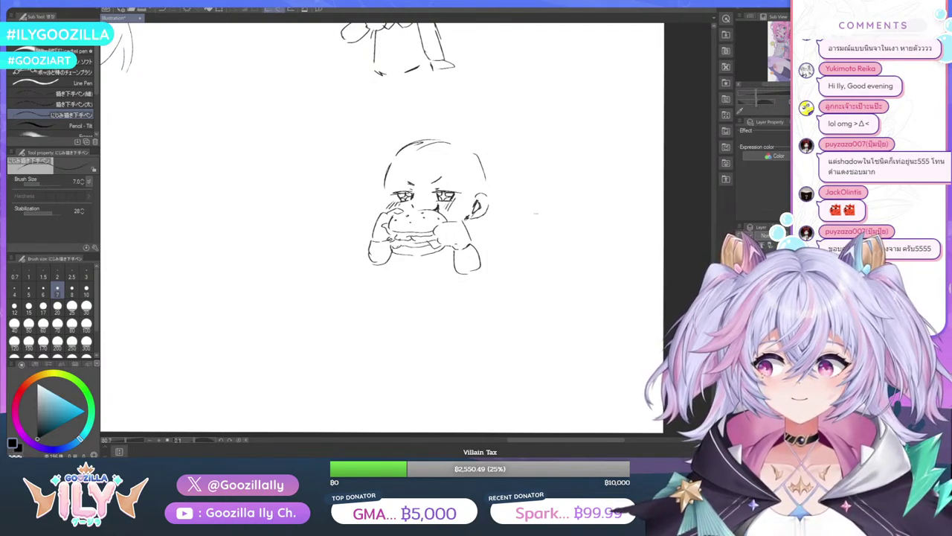
pyautogui.press('e')
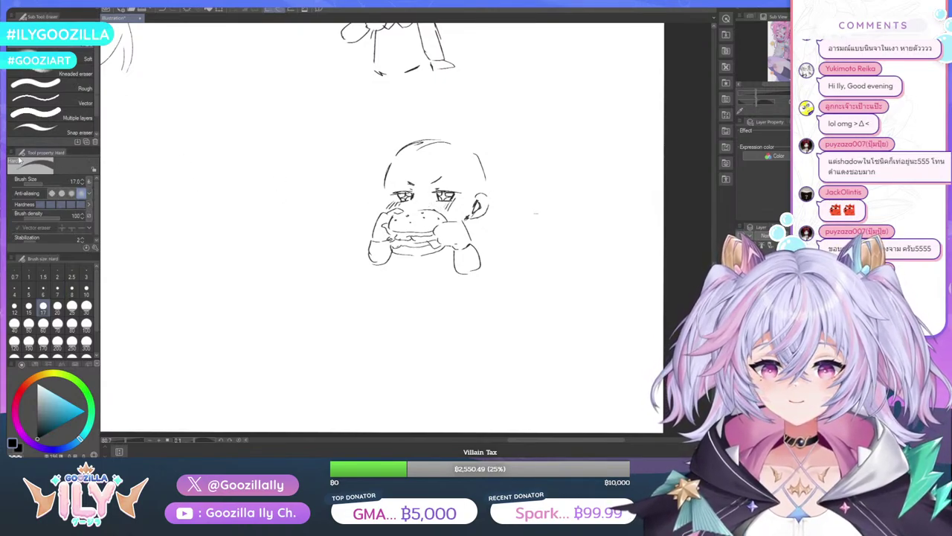
# Return to the pen, sketch the mouth biting the burger and extend the head's left side
pyautogui.click(52, 71)
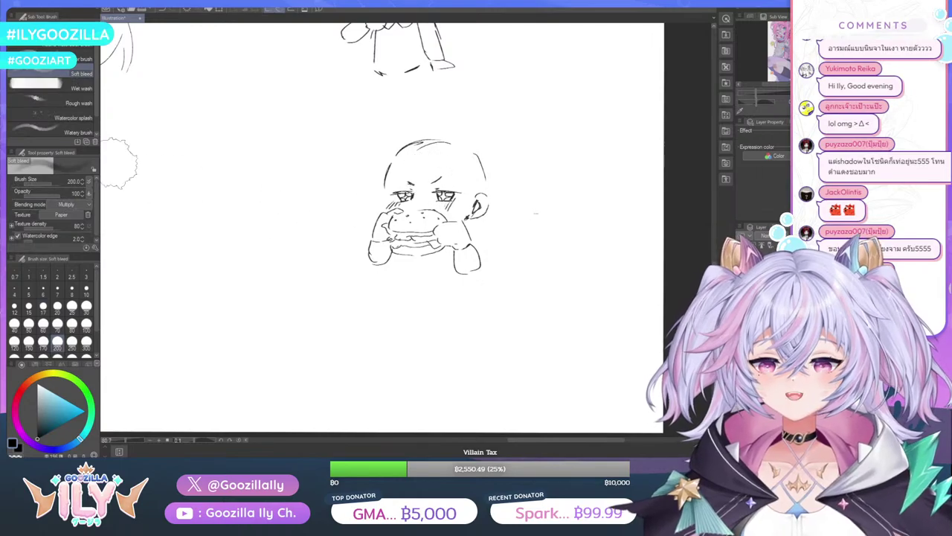
pyautogui.press('b')
pyautogui.press('p')
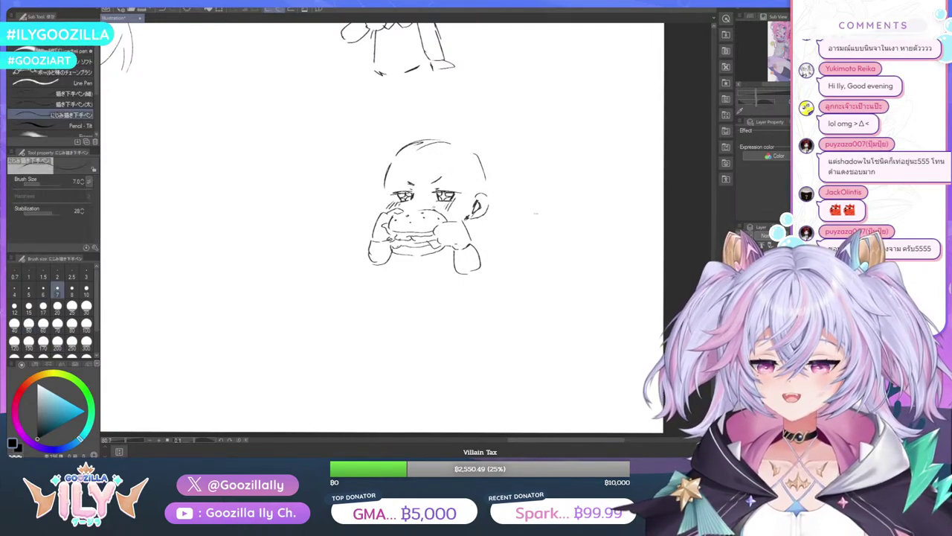
pyautogui.moveTo(432, 203); pyautogui.dragTo(434, 206)
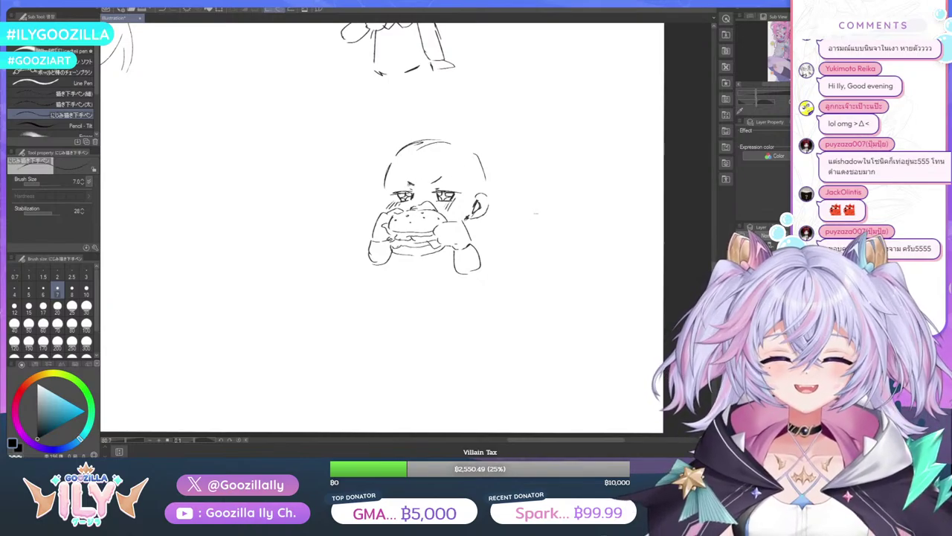
pyautogui.moveTo(385, 186); pyautogui.dragTo(389, 211)
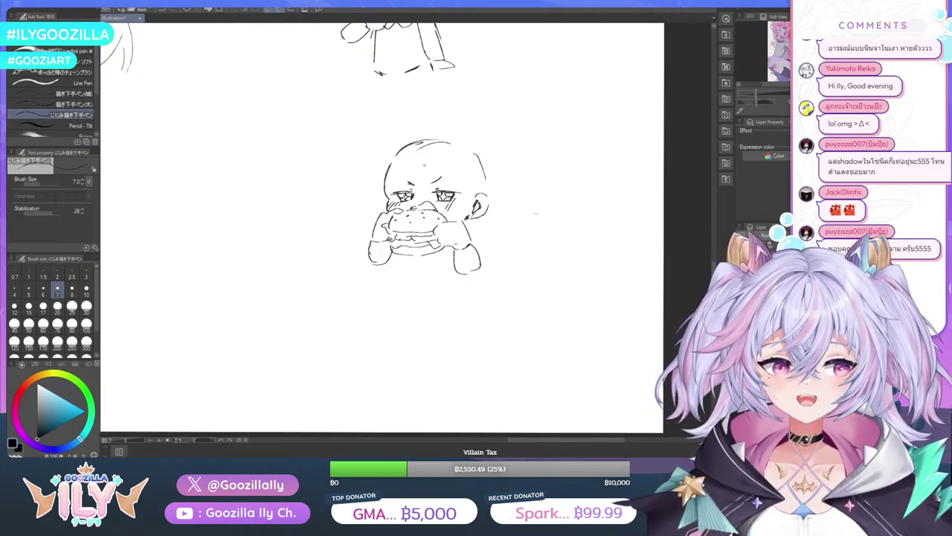
# Draw bangs, side hair locks and the messy hair outline over the top of the head
pyautogui.moveTo(409, 158)
pyautogui.mouseDown()
pyautogui.moveTo(408, 183)
pyautogui.moveTo(421, 194)
pyautogui.mouseUp()
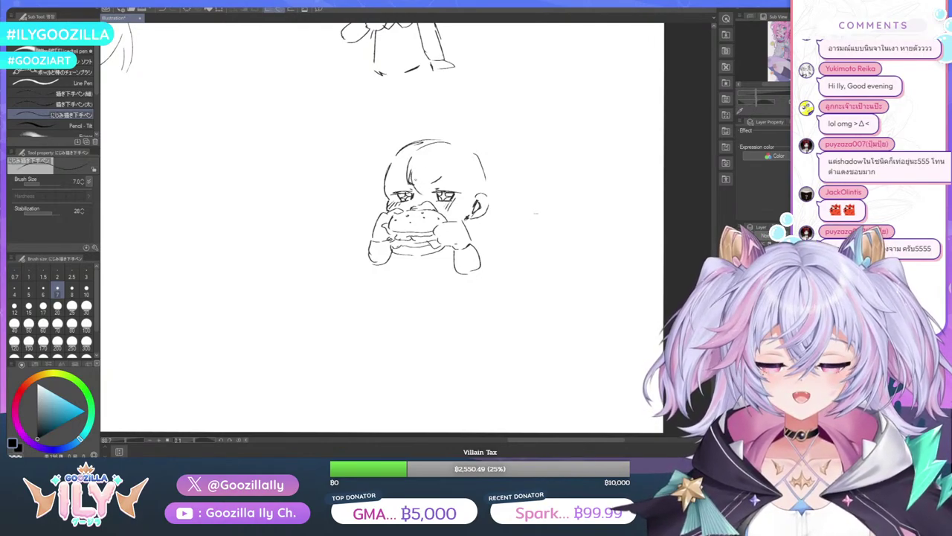
pyautogui.moveTo(443, 152); pyautogui.dragTo(454, 190)
pyautogui.moveTo(465, 155)
pyautogui.mouseDown()
pyautogui.moveTo(485, 178)
pyautogui.moveTo(458, 215)
pyautogui.mouseUp()
pyautogui.moveTo(464, 183)
pyautogui.mouseDown()
pyautogui.moveTo(451, 216)
pyautogui.moveTo(468, 217)
pyautogui.mouseUp()
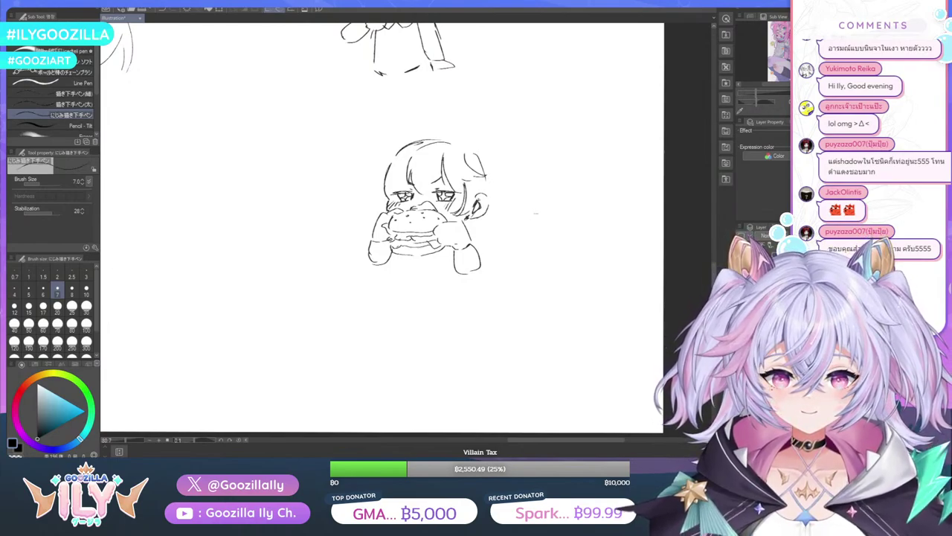
pyautogui.moveTo(402, 165); pyautogui.dragTo(394, 183)
pyautogui.moveTo(395, 183)
pyautogui.mouseDown()
pyautogui.moveTo(382, 194)
pyautogui.moveTo(388, 208)
pyautogui.mouseUp()
pyautogui.moveTo(399, 203); pyautogui.dragTo(377, 211)
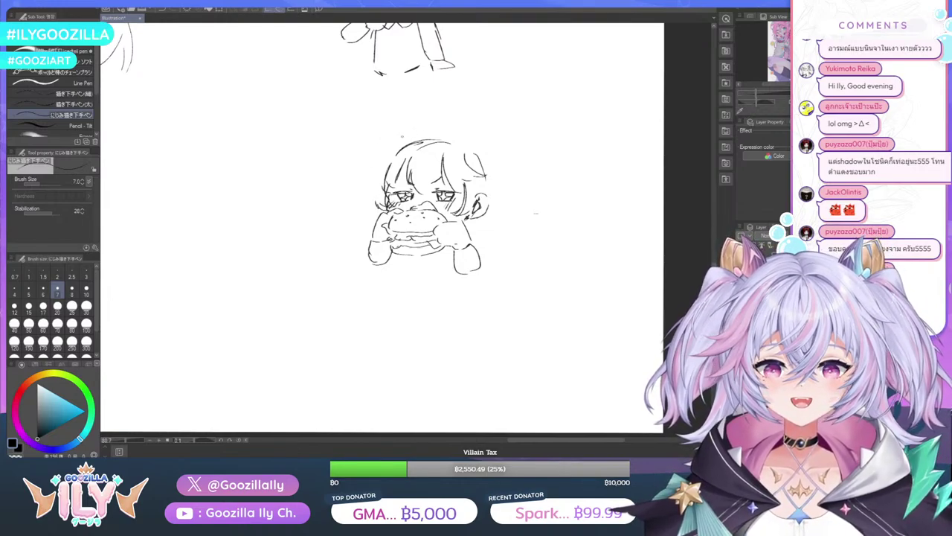
pyautogui.moveTo(407, 136)
pyautogui.mouseDown()
pyautogui.moveTo(375, 156)
pyautogui.moveTo(358, 204)
pyautogui.mouseUp()
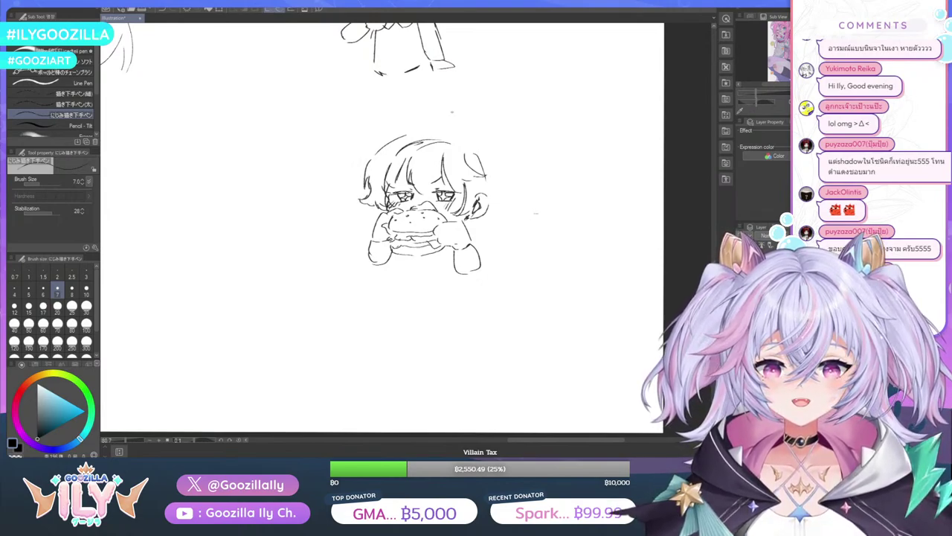
pyautogui.moveTo(446, 130)
pyautogui.mouseDown()
pyautogui.moveTo(392, 121)
pyautogui.moveTo(385, 145)
pyautogui.mouseUp()
pyautogui.moveTo(451, 125)
pyautogui.mouseDown()
pyautogui.moveTo(505, 158)
pyautogui.moveTo(489, 163)
pyautogui.moveTo(500, 193)
pyautogui.moveTo(485, 213)
pyautogui.mouseUp()
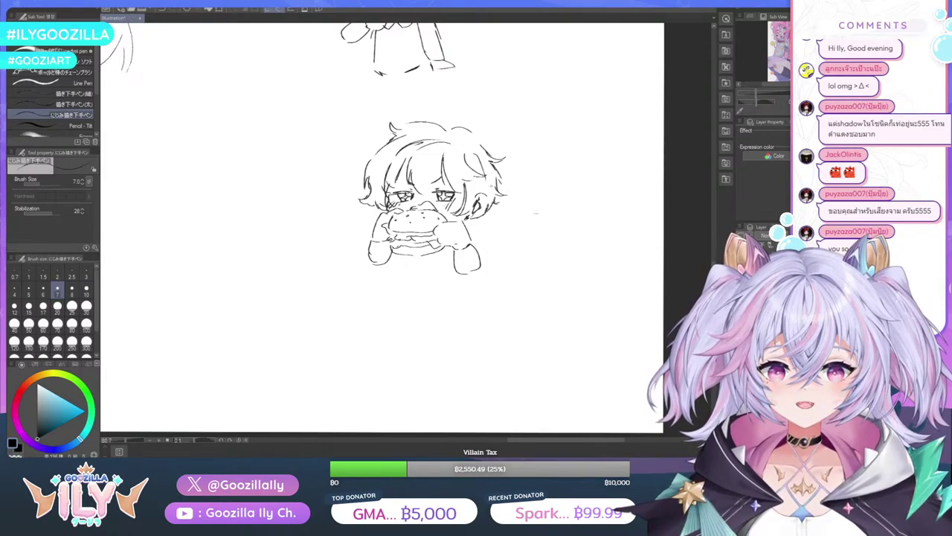
# Erase stray hair bits, redraw the upper-left hair outline, and darken the right eyebrow and mouth
pyautogui.press('e')
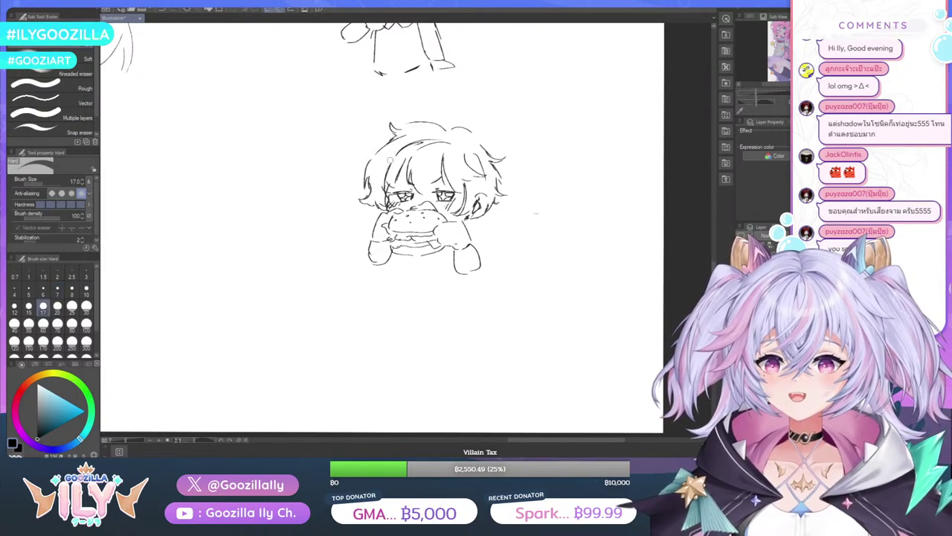
pyautogui.moveTo(399, 152); pyautogui.dragTo(427, 136)
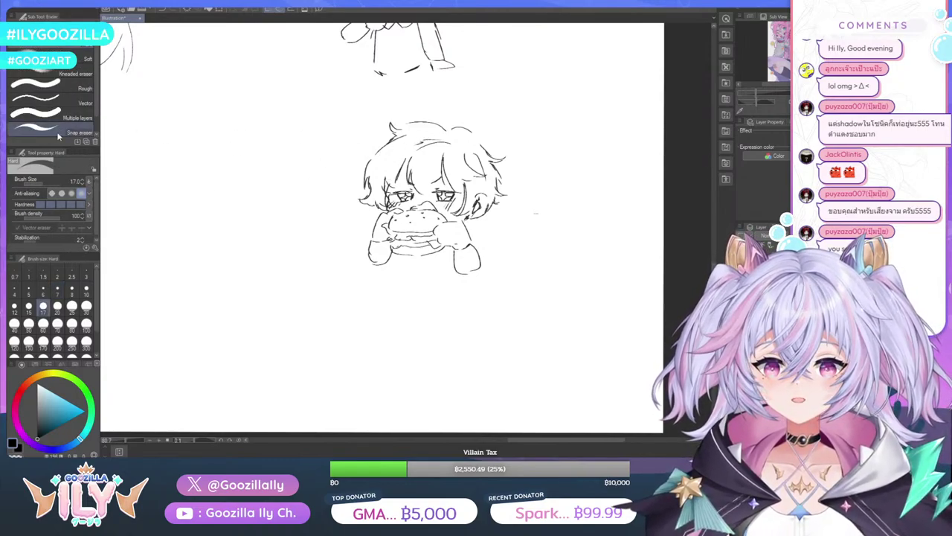
pyautogui.press('p')
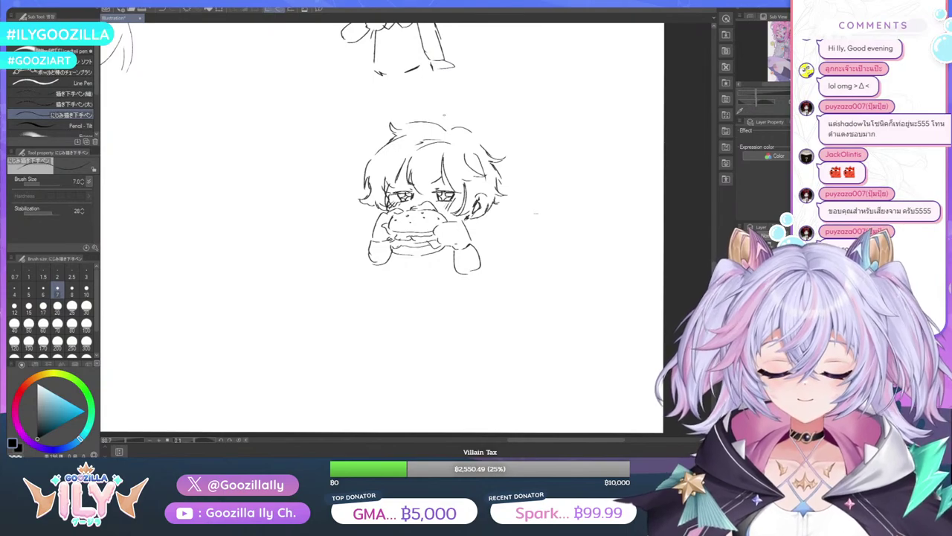
pyautogui.moveTo(396, 135)
pyautogui.mouseDown()
pyautogui.moveTo(371, 159)
pyautogui.moveTo(411, 184)
pyautogui.mouseUp()
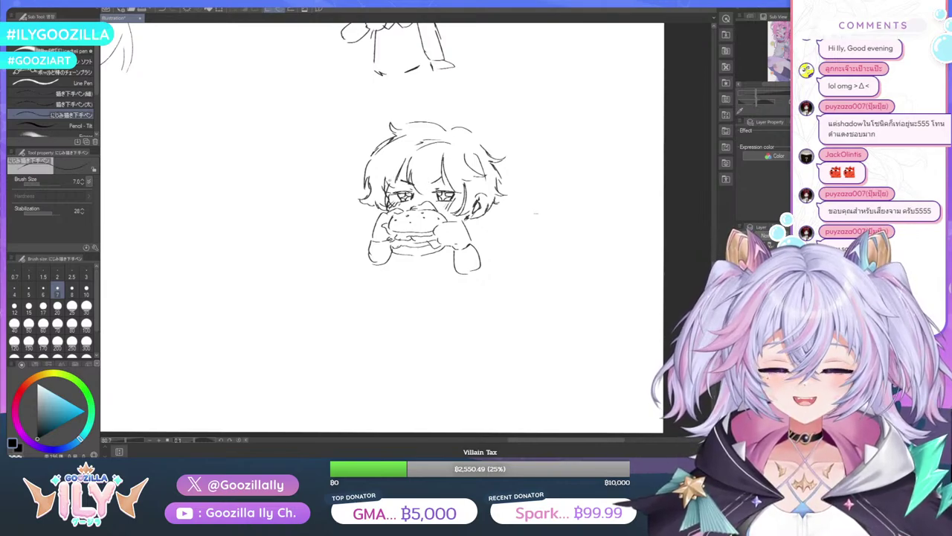
pyautogui.moveTo(430, 186); pyautogui.dragTo(438, 181)
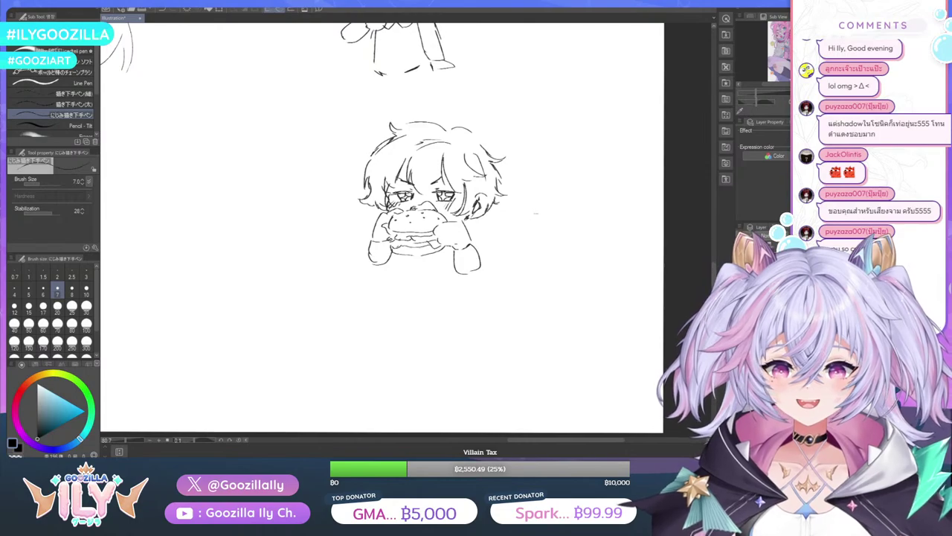
pyautogui.moveTo(413, 210); pyautogui.dragTo(436, 207)
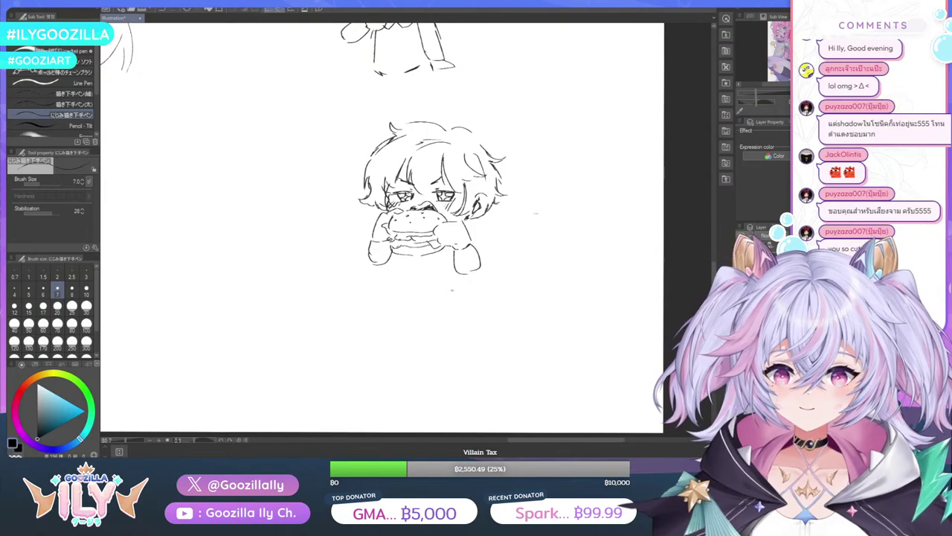
# Outline the right arm and add vertical ribbing lines down the sweater
pyautogui.scroll(-1, 483, 229)
pyautogui.scroll(1, 432, 201)
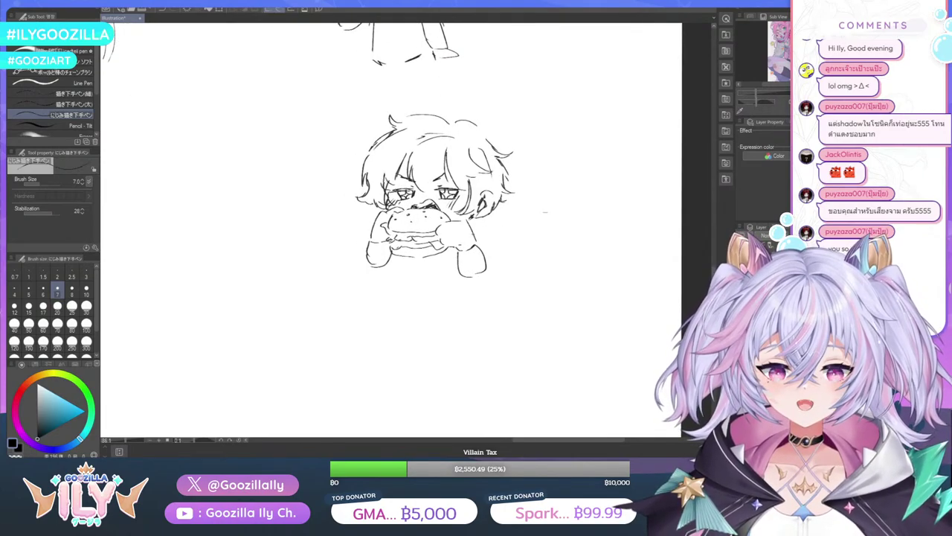
pyautogui.moveTo(468, 229)
pyautogui.mouseDown()
pyautogui.moveTo(483, 233)
pyautogui.moveTo(488, 262)
pyautogui.moveTo(463, 298)
pyautogui.mouseUp()
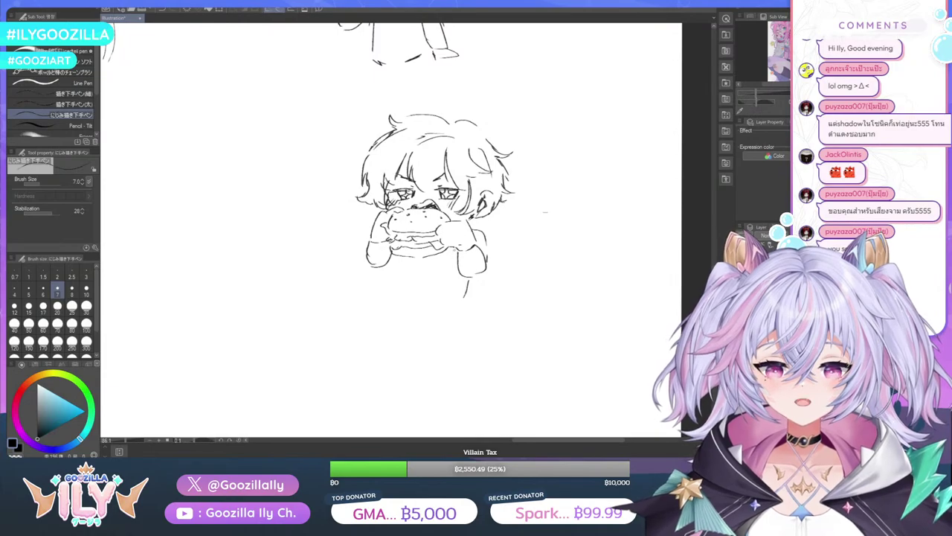
pyautogui.moveTo(447, 250)
pyautogui.mouseDown()
pyautogui.moveTo(456, 297)
pyautogui.moveTo(441, 298)
pyautogui.mouseUp()
pyautogui.moveTo(423, 260)
pyautogui.mouseDown()
pyautogui.moveTo(429, 297)
pyautogui.moveTo(398, 294)
pyautogui.mouseUp()
pyautogui.moveTo(394, 253)
pyautogui.mouseDown()
pyautogui.moveTo(392, 294)
pyautogui.moveTo(386, 286)
pyautogui.moveTo(380, 294)
pyautogui.mouseUp()
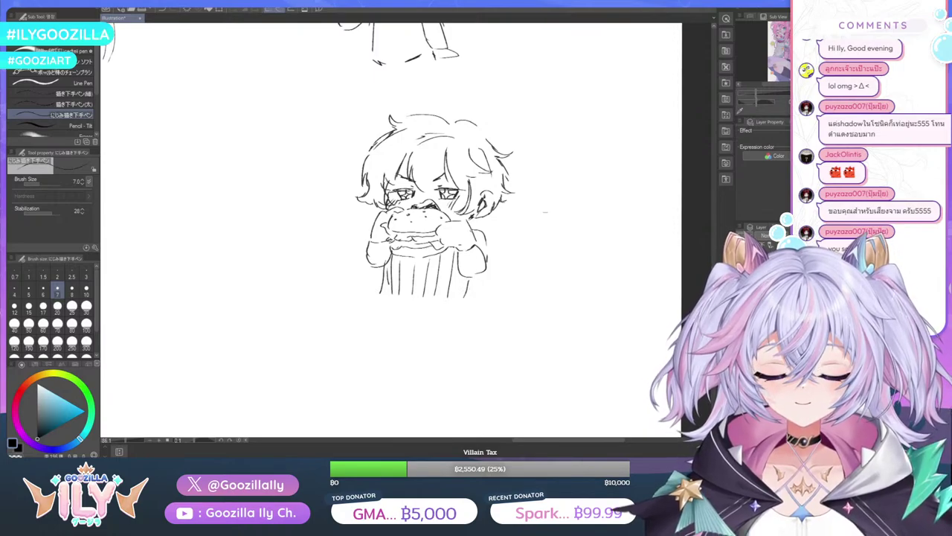
pyautogui.moveTo(472, 230)
pyautogui.mouseDown()
pyautogui.moveTo(486, 256)
pyautogui.moveTo(488, 246)
pyautogui.mouseUp()
pyautogui.click(6, 184)
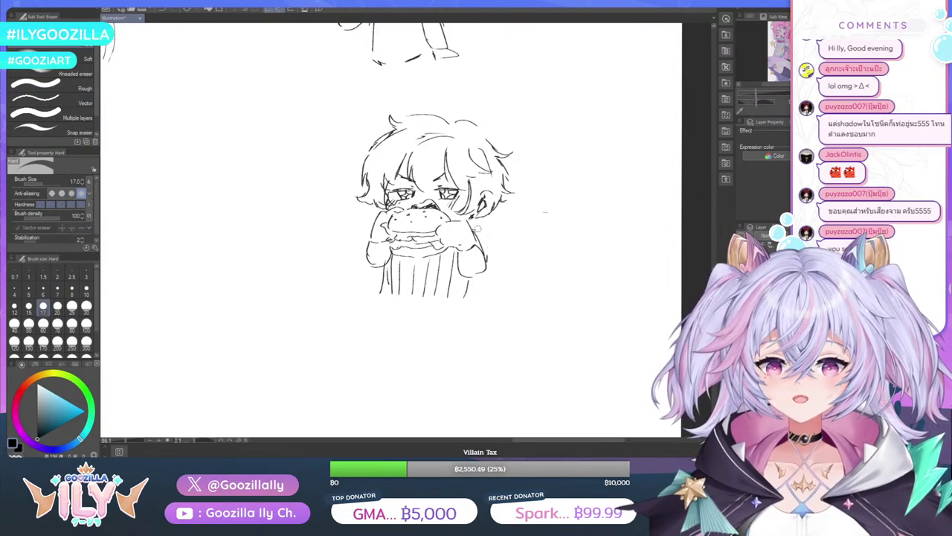
pyautogui.press('p')
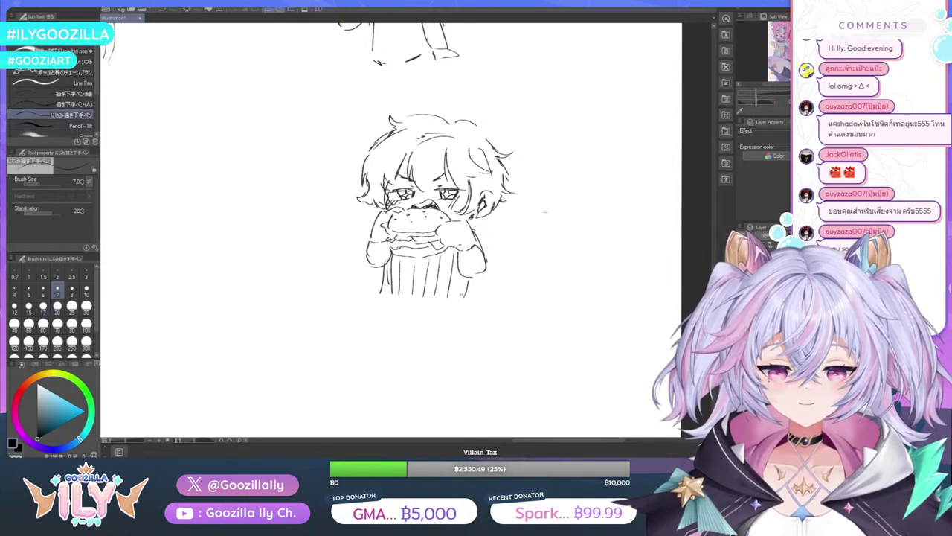
# Shape the sweater's bottom edge and hem band with short ribbing lines
pyautogui.moveTo(458, 301); pyautogui.dragTo(383, 299)
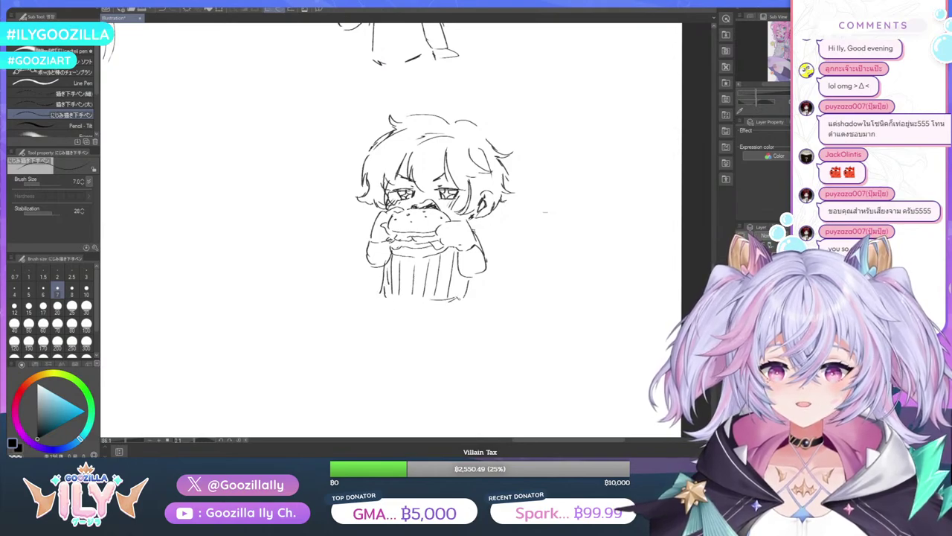
pyautogui.moveTo(461, 298); pyautogui.dragTo(463, 315)
pyautogui.moveTo(460, 318); pyautogui.dragTo(430, 317)
pyautogui.moveTo(379, 295)
pyautogui.mouseDown()
pyautogui.moveTo(377, 309)
pyautogui.moveTo(389, 312)
pyautogui.mouseUp()
pyautogui.moveTo(397, 298); pyautogui.dragTo(406, 315)
pyautogui.moveTo(413, 303); pyautogui.dragTo(413, 311)
pyautogui.moveTo(421, 305); pyautogui.dragTo(432, 319)
pyautogui.moveTo(442, 308)
pyautogui.mouseDown()
pyautogui.moveTo(442, 319)
pyautogui.moveTo(454, 313)
pyautogui.mouseUp()
pyautogui.moveTo(446, 296); pyautogui.dragTo(387, 291)
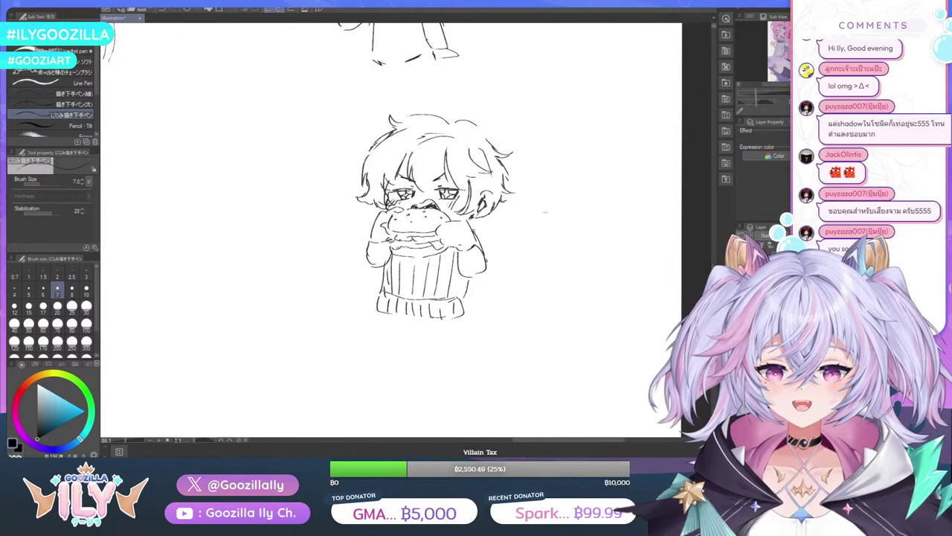
# Draw both legs with sock lines, the left shoe sole and the shorts hem
pyautogui.scroll(-1, 473, 292)
pyautogui.scroll(1, 474, 292)
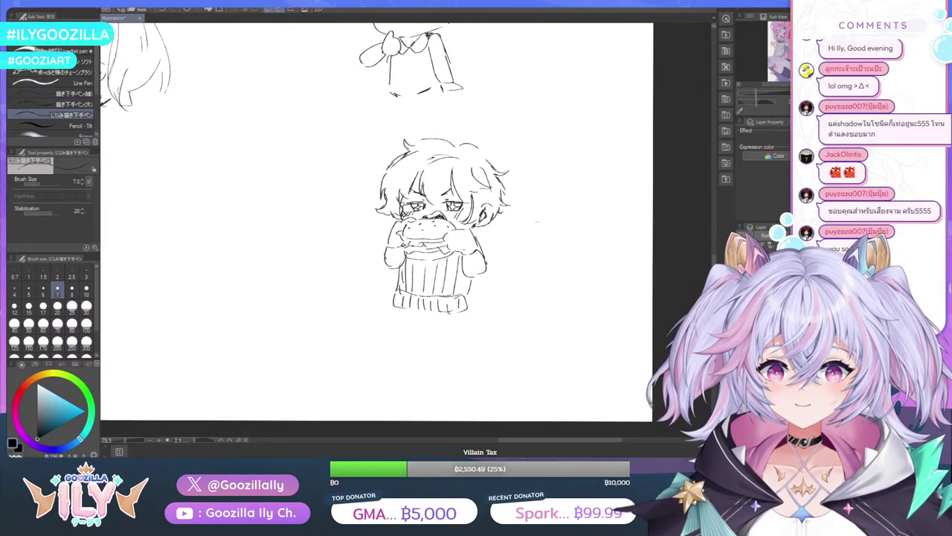
pyautogui.scroll(-1, 474, 293)
pyautogui.moveTo(462, 311)
pyautogui.mouseDown()
pyautogui.moveTo(449, 328)
pyautogui.moveTo(402, 320)
pyautogui.moveTo(435, 324)
pyautogui.moveTo(460, 354)
pyautogui.moveTo(439, 360)
pyautogui.moveTo(437, 377)
pyautogui.mouseUp()
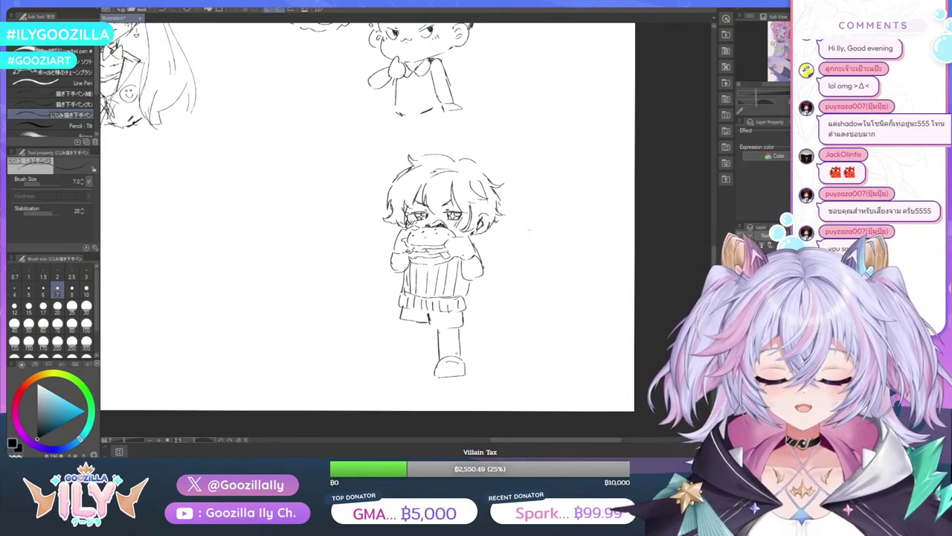
pyautogui.moveTo(440, 342); pyautogui.dragTo(458, 342)
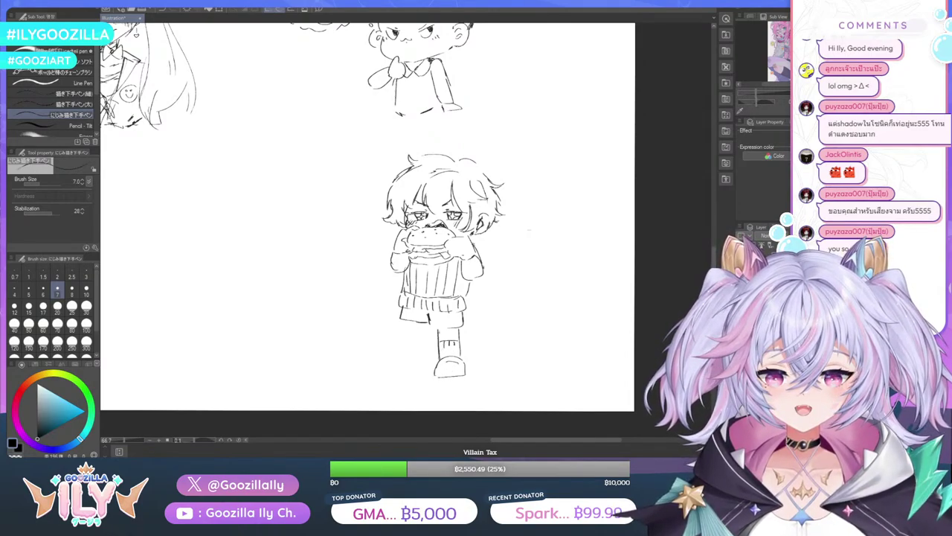
pyautogui.moveTo(425, 323); pyautogui.dragTo(417, 350)
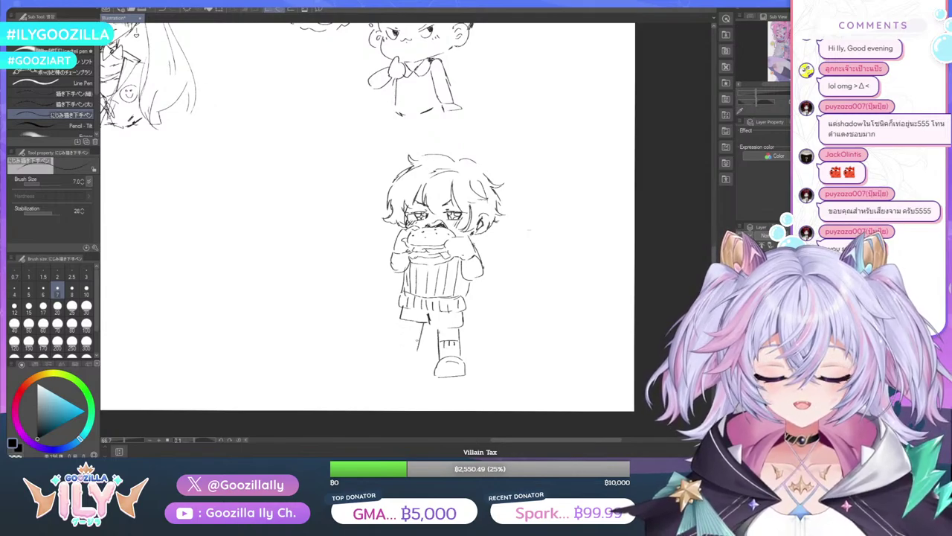
pyautogui.moveTo(404, 319)
pyautogui.mouseDown()
pyautogui.moveTo(400, 358)
pyautogui.moveTo(416, 368)
pyautogui.moveTo(397, 363)
pyautogui.moveTo(393, 375)
pyautogui.moveTo(420, 376)
pyautogui.mouseUp()
pyautogui.moveTo(405, 344)
pyautogui.mouseDown()
pyautogui.moveTo(419, 344)
pyautogui.moveTo(408, 365)
pyautogui.mouseUp()
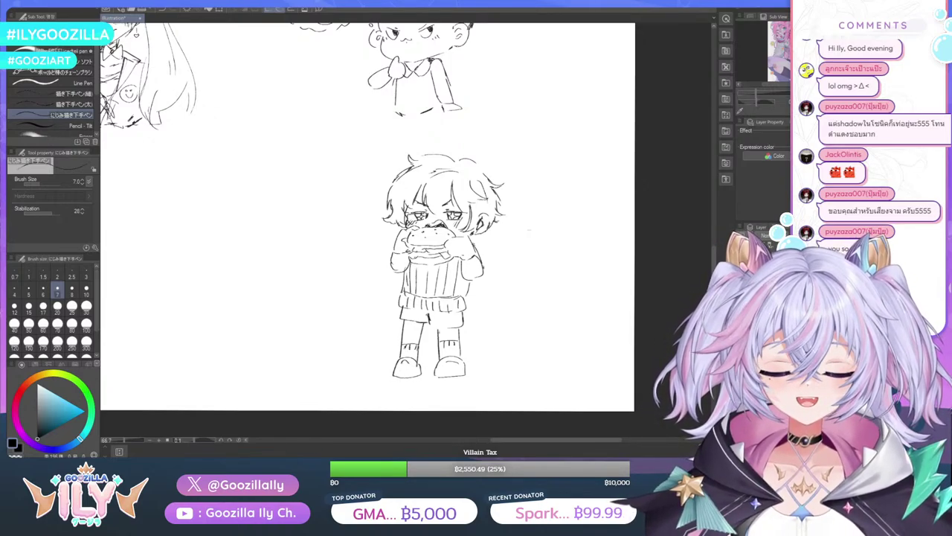
pyautogui.moveTo(428, 318)
pyautogui.mouseDown()
pyautogui.moveTo(436, 325)
pyautogui.moveTo(399, 312)
pyautogui.mouseUp()
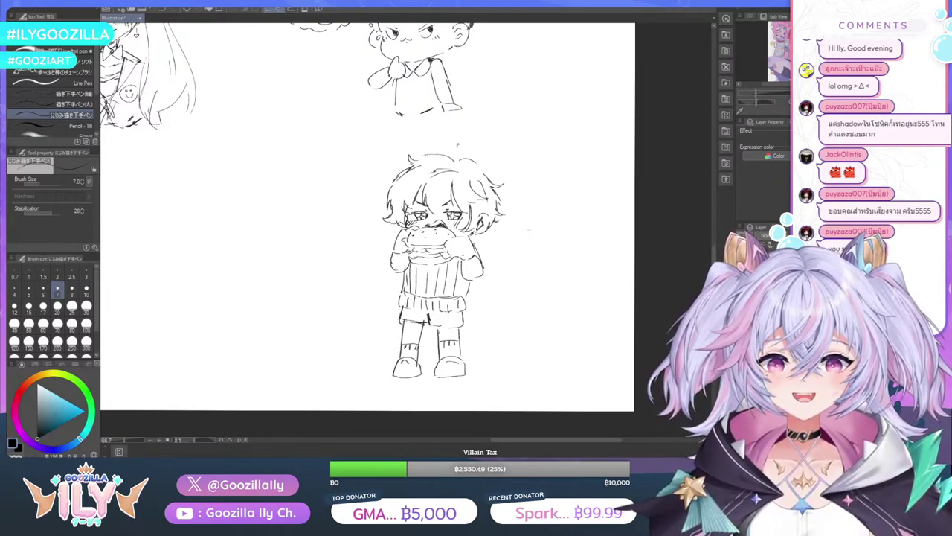
# Add a stray hair strand, a puff of breath and a tiny heart beside the head
pyautogui.moveTo(457, 146); pyautogui.dragTo(455, 154)
pyautogui.moveTo(377, 212)
pyautogui.mouseDown()
pyautogui.moveTo(365, 232)
pyautogui.moveTo(384, 235)
pyautogui.mouseUp()
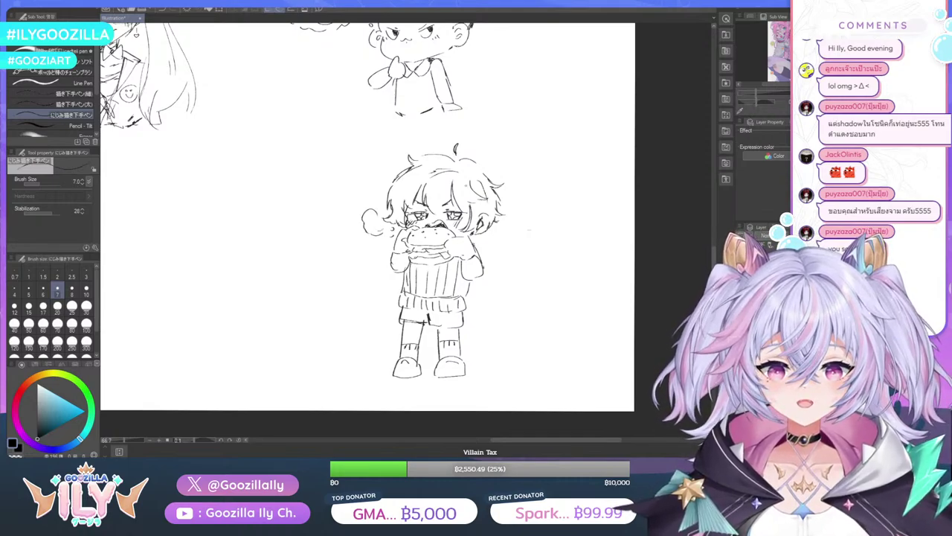
pyautogui.moveTo(520, 181)
pyautogui.mouseDown()
pyautogui.moveTo(517, 203)
pyautogui.moveTo(517, 184)
pyautogui.mouseUp()
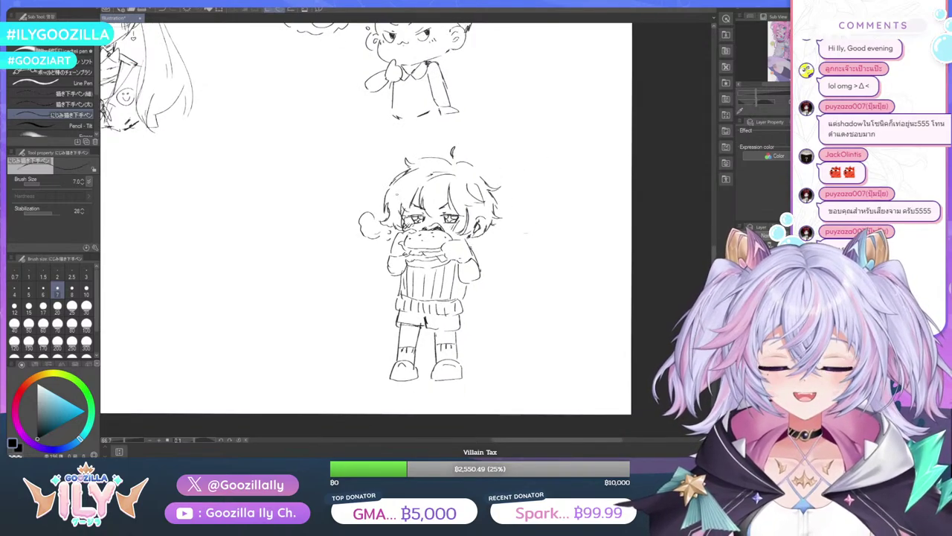
pyautogui.moveTo(375, 188)
pyautogui.mouseDown()
pyautogui.moveTo(372, 180)
pyautogui.moveTo(376, 188)
pyautogui.mouseUp()
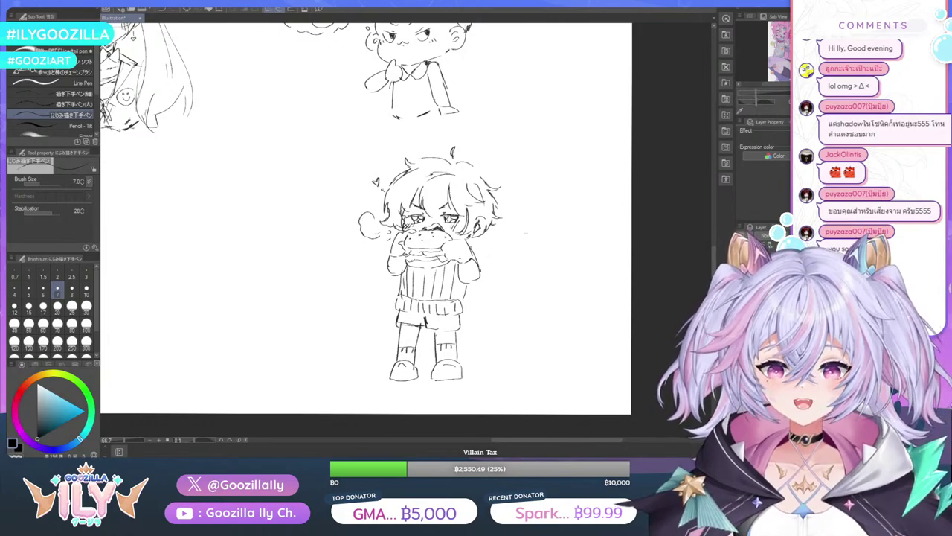
pyautogui.scroll(-2, 412, 221)
pyautogui.moveTo(417, 251); pyautogui.dragTo(433, 261)
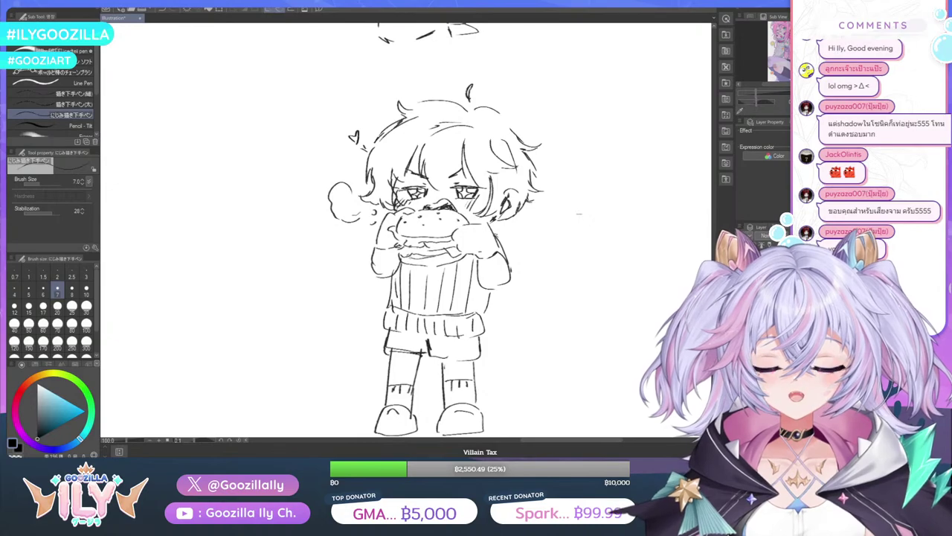
# Darken the striped shirt's left edge with pen strokes, then lighten them with the eraser
pyautogui.scroll(-3, 427, 260)
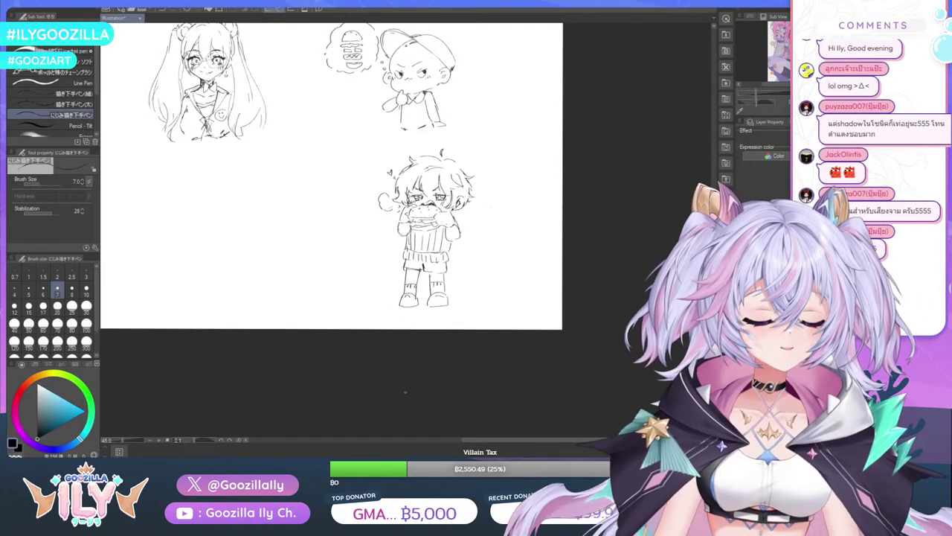
pyautogui.scroll(1, 428, 223)
pyautogui.scroll(1, 420, 223)
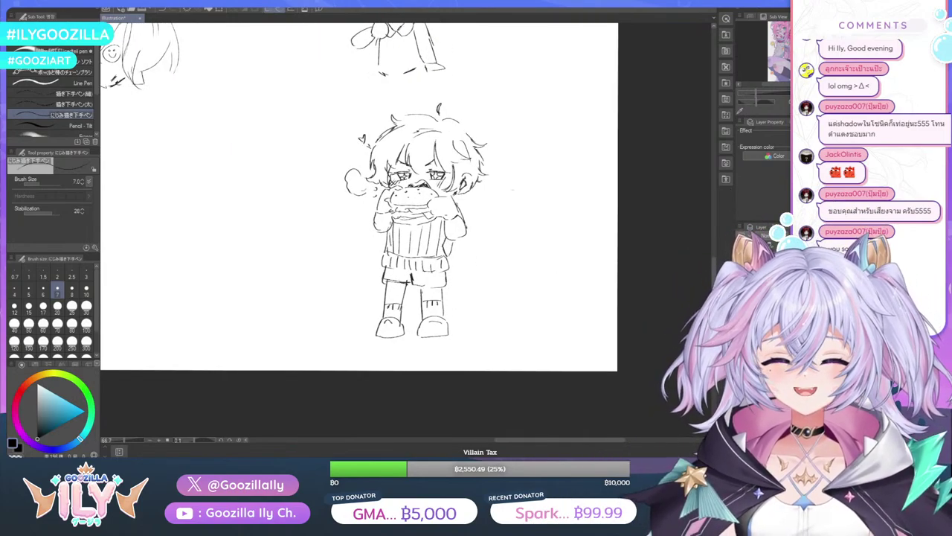
pyautogui.moveTo(393, 231); pyautogui.dragTo(386, 254)
pyautogui.moveTo(391, 237); pyautogui.dragTo(386, 253)
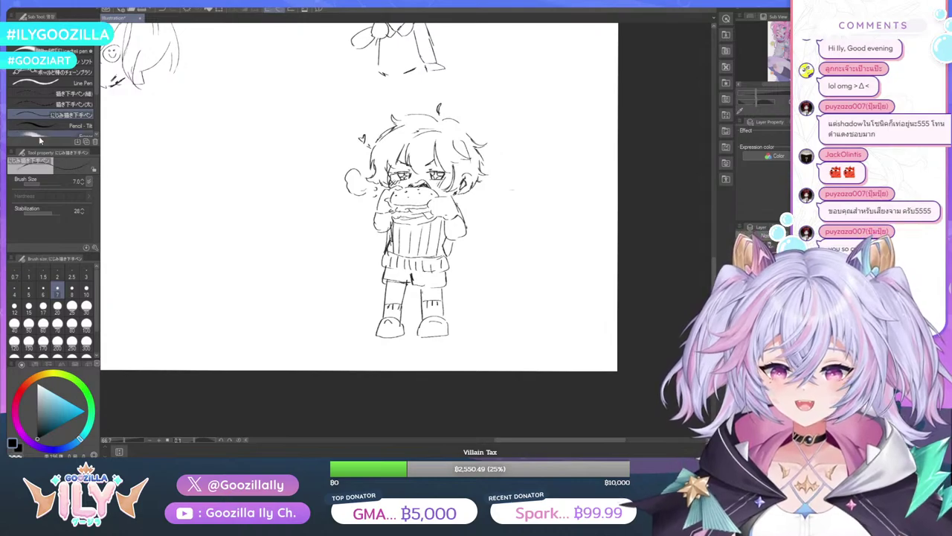
pyautogui.press('e')
pyautogui.moveTo(388, 235); pyautogui.dragTo(383, 252)
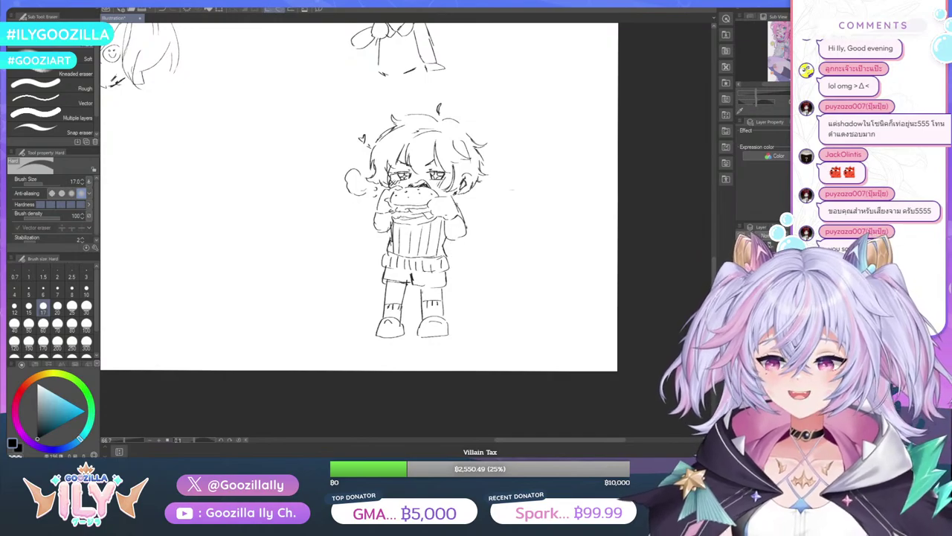
pyautogui.press('p')
pyautogui.scroll(-3, 462, 240)
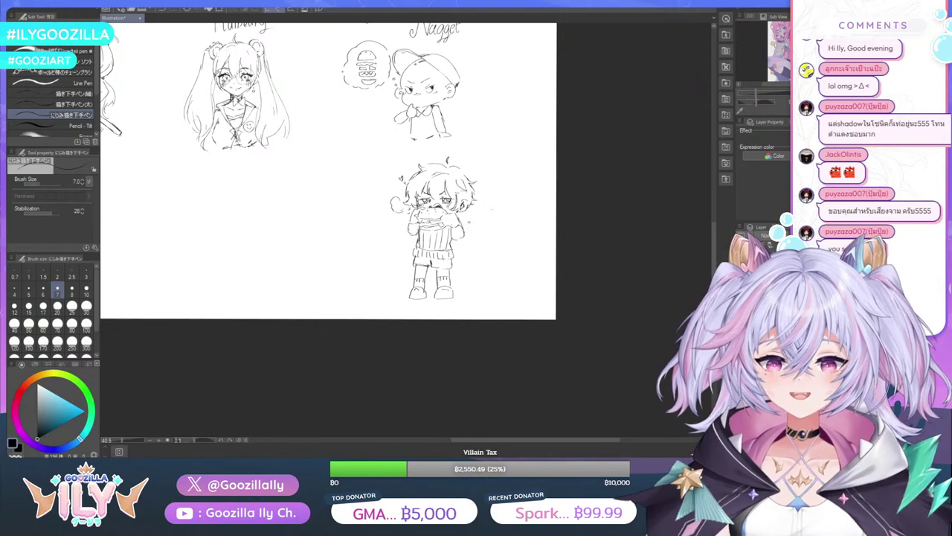
pyautogui.scroll(6, 480, 170)
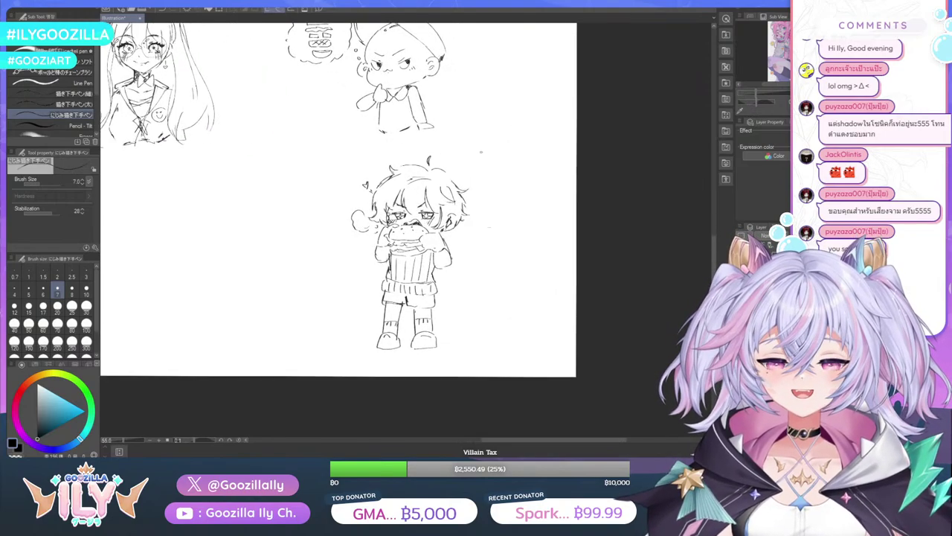
# Handwrite the character's name letter by letter just right of the chibi's head
pyautogui.moveTo(454, 153); pyautogui.dragTo(456, 193)
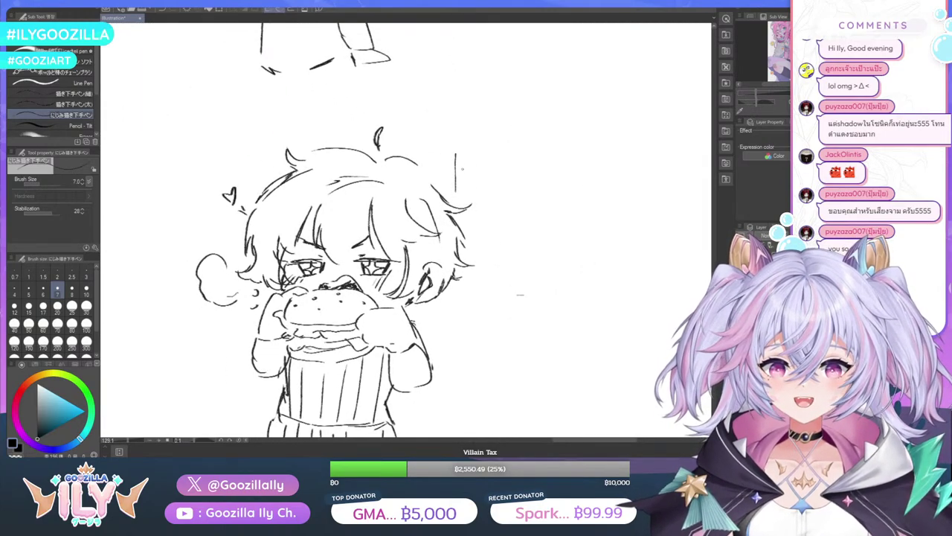
pyautogui.moveTo(473, 156)
pyautogui.mouseDown()
pyautogui.moveTo(462, 185)
pyautogui.moveTo(476, 190)
pyautogui.mouseUp()
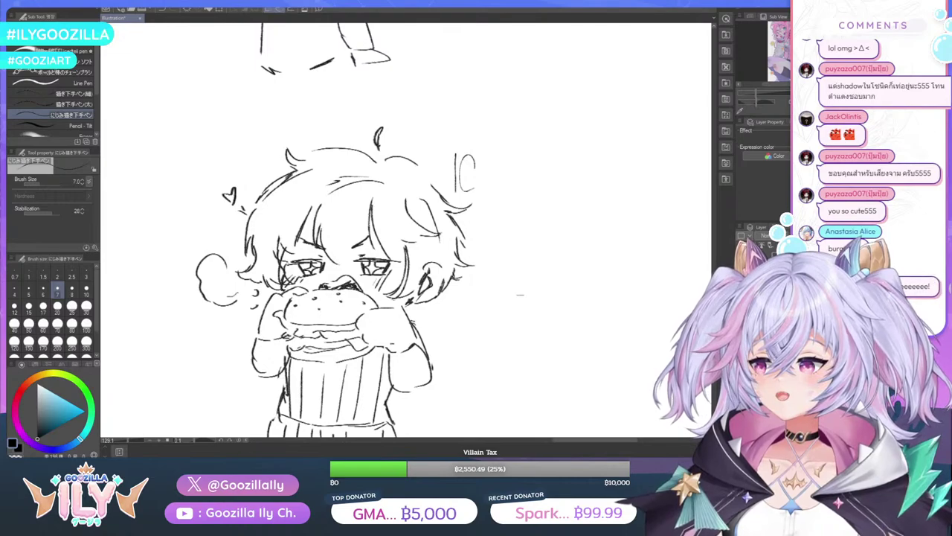
pyautogui.moveTo(485, 162)
pyautogui.mouseDown()
pyautogui.moveTo(479, 186)
pyautogui.moveTo(489, 165)
pyautogui.moveTo(494, 188)
pyautogui.moveTo(515, 188)
pyautogui.mouseUp()
pyautogui.moveTo(522, 154); pyautogui.dragTo(527, 183)
pyautogui.moveTo(517, 177); pyautogui.dragTo(544, 182)
pyautogui.moveTo(544, 181); pyautogui.dragTo(544, 153)
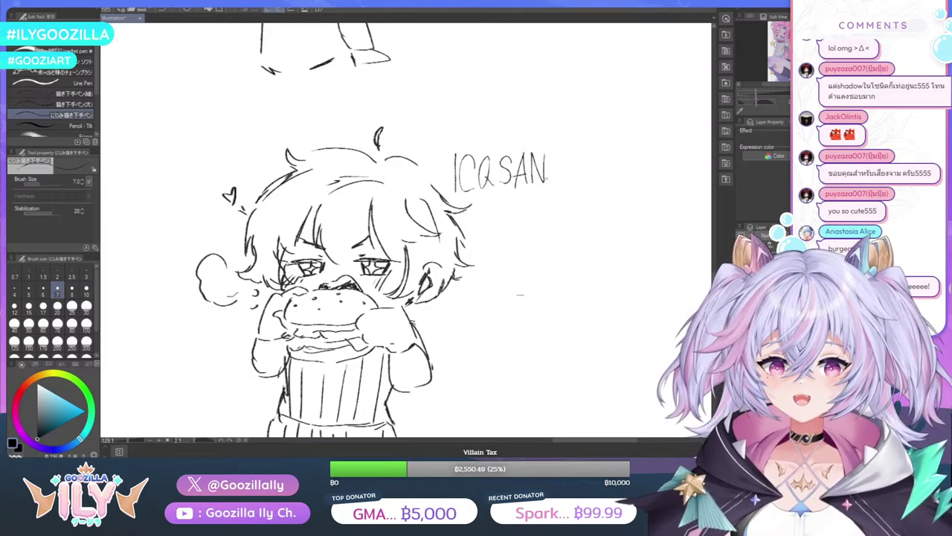
pyautogui.scroll(-5, 489, 212)
pyautogui.scroll(-2, 487, 223)
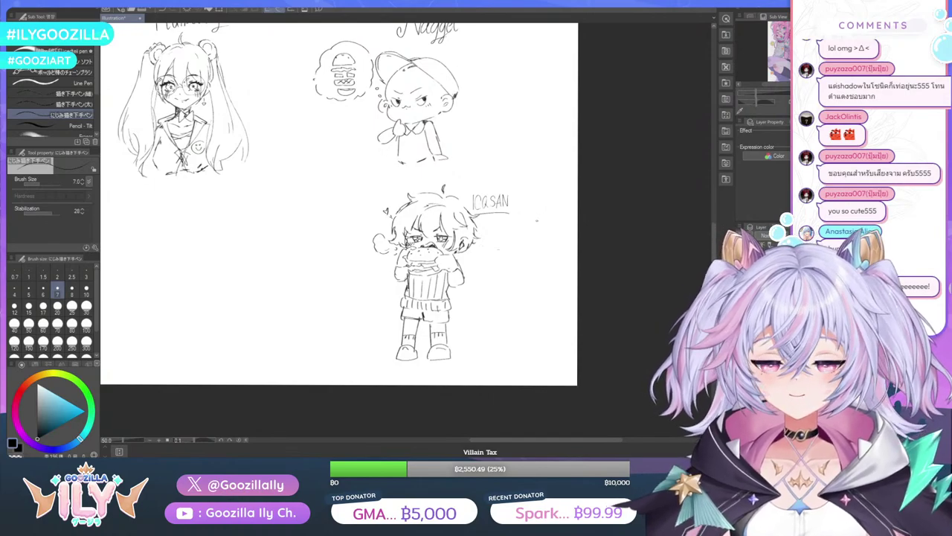
pyautogui.scroll(-4, 449, 323)
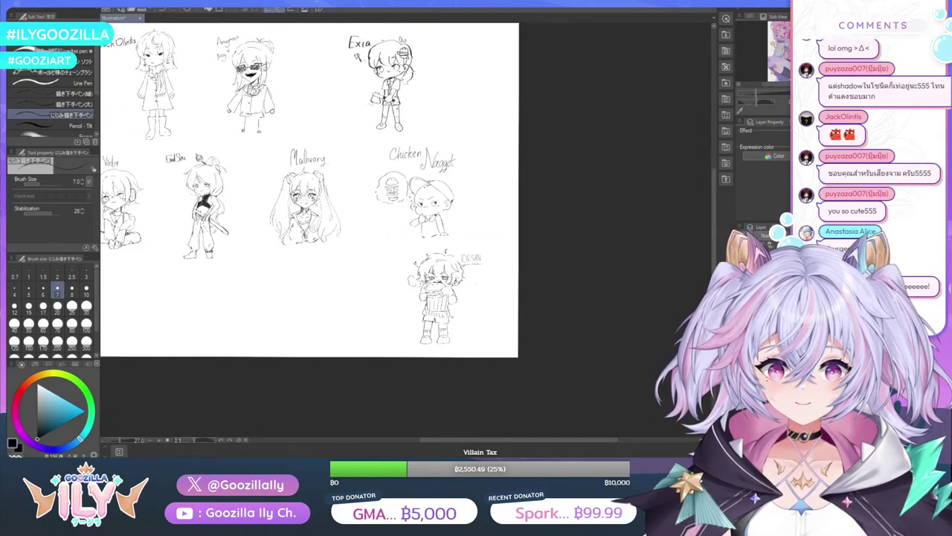
pyautogui.scroll(3, 369, 209)
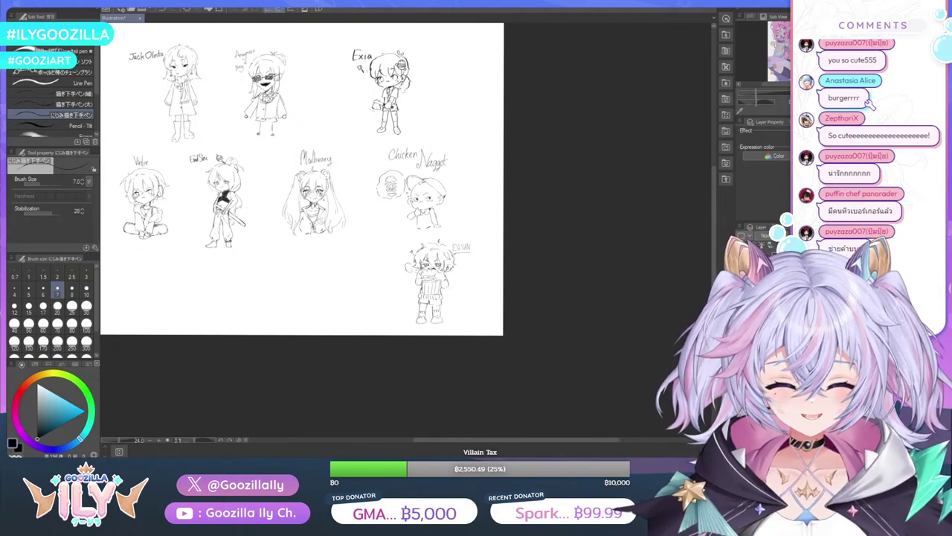
pyautogui.scroll(3, 253, 327)
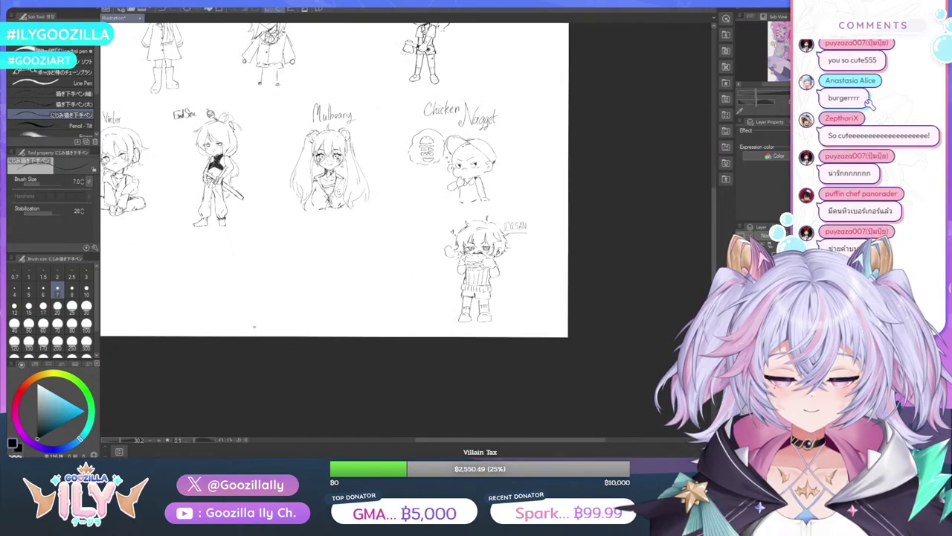
pyautogui.scroll(-5, 313, 273)
pyautogui.scroll(-1, 334, 276)
pyautogui.scroll(4, 334, 276)
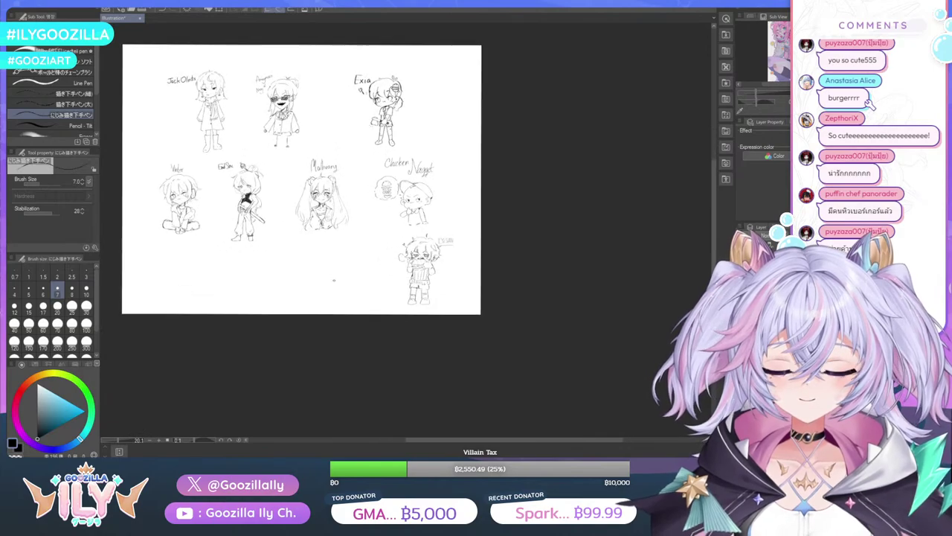
pyautogui.scroll(1, 334, 280)
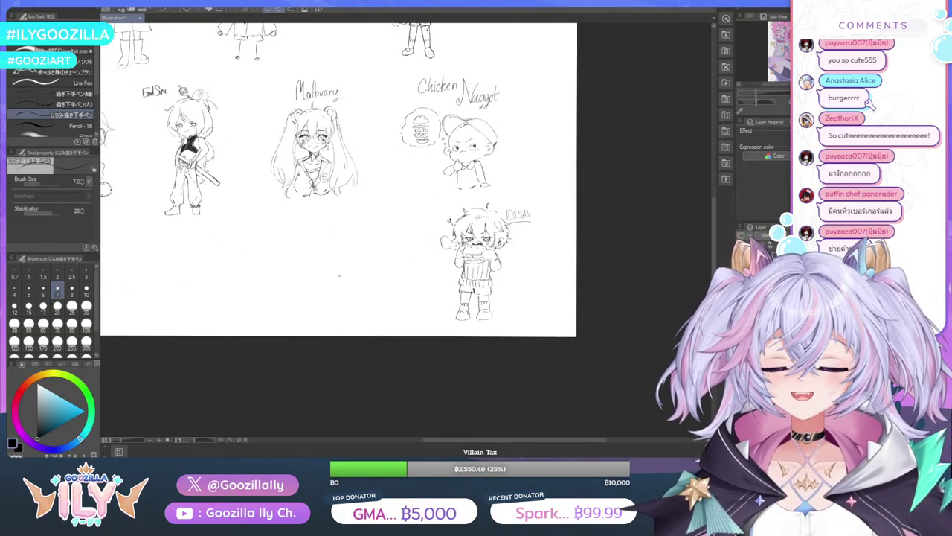
pyautogui.scroll(2, 339, 275)
pyautogui.moveTo(477, 445); pyautogui.dragTo(436, 447)
pyautogui.scroll(1, 486, 294)
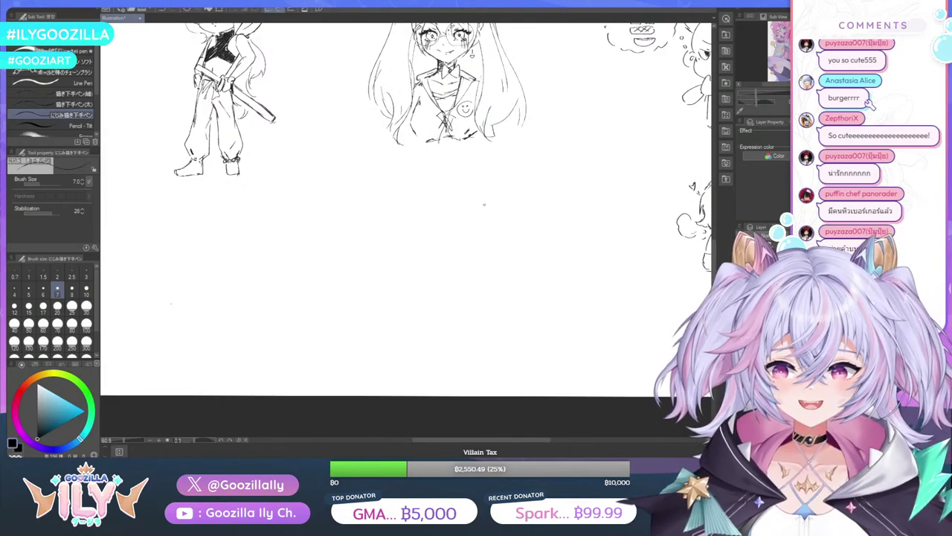
pyautogui.scroll(-8, 485, 204)
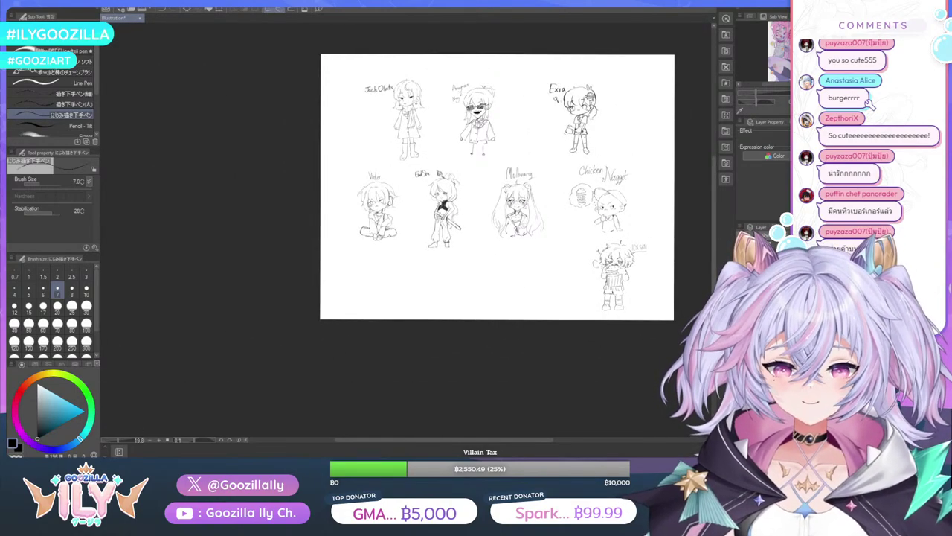
pyautogui.scroll(5, 536, 300)
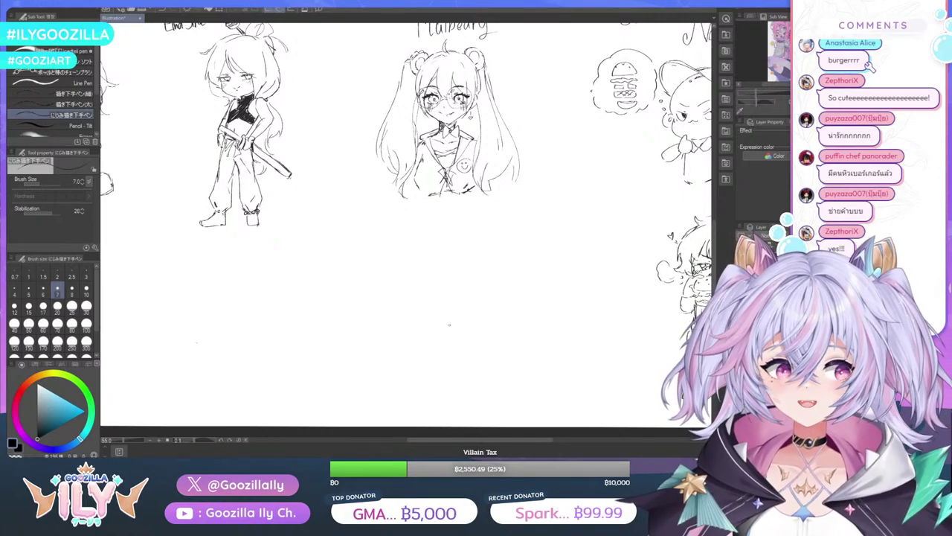
pyautogui.scroll(1, 449, 324)
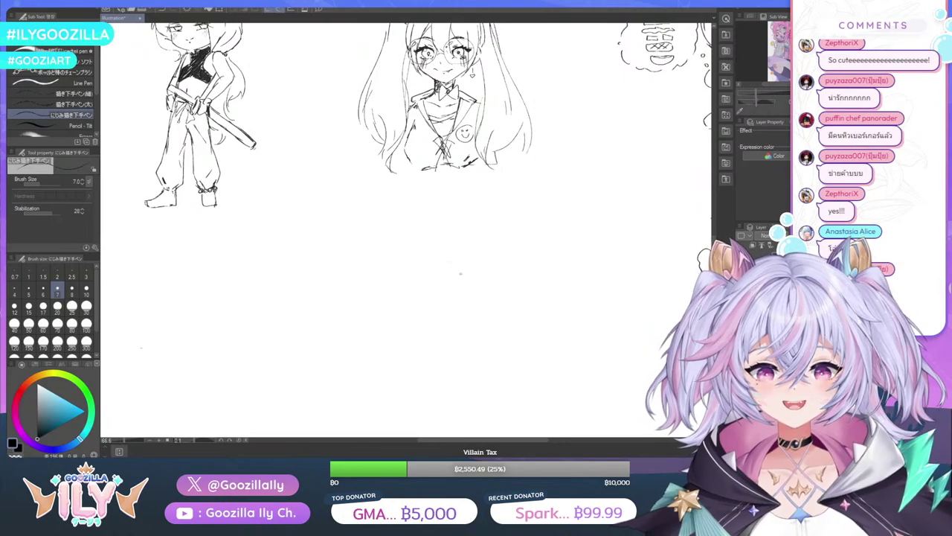
pyautogui.scroll(-3, 460, 274)
pyautogui.scroll(3, 455, 357)
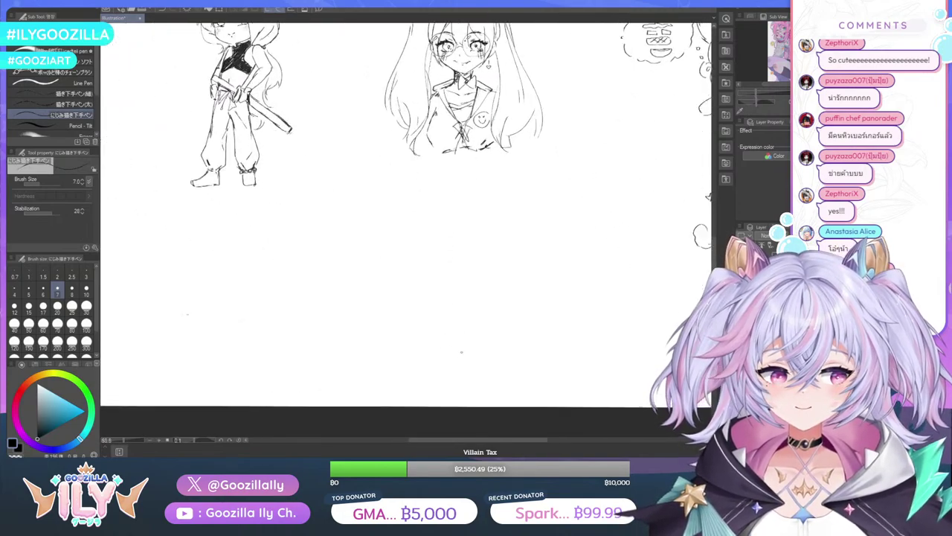
pyautogui.scroll(2, 461, 352)
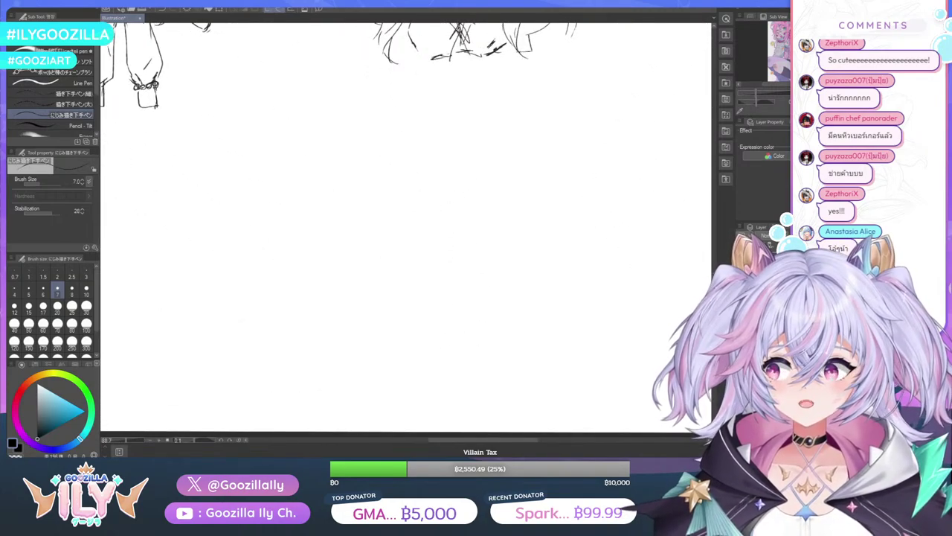
# Start a new blank illustration and draw a small head oval
pyautogui.click(527, 112)
pyautogui.scroll(-4, 494, 156)
pyautogui.scroll(2, 496, 155)
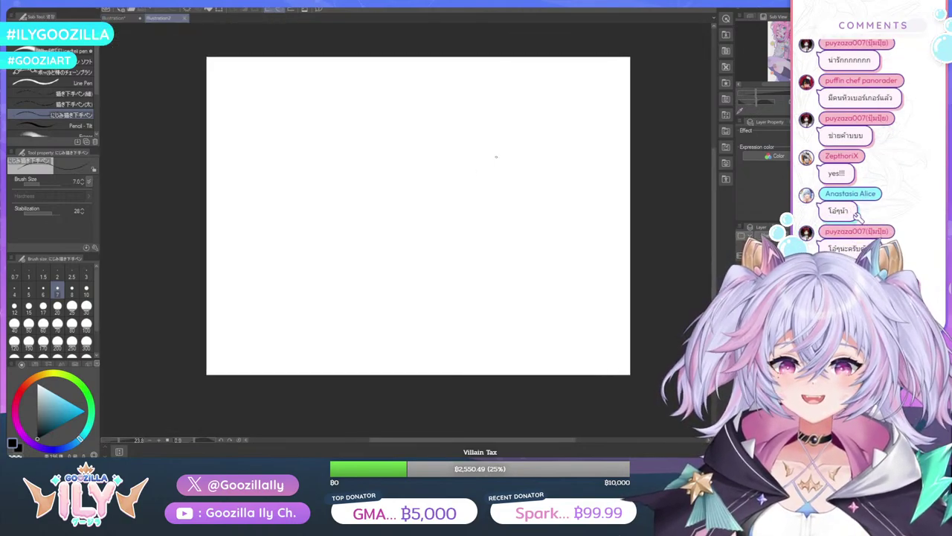
pyautogui.scroll(1, 464, 145)
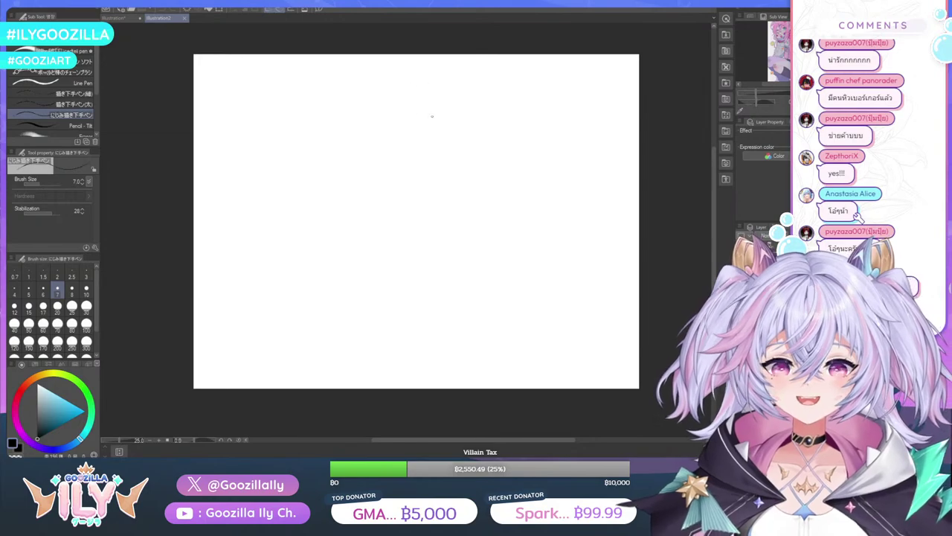
pyautogui.scroll(1, 432, 116)
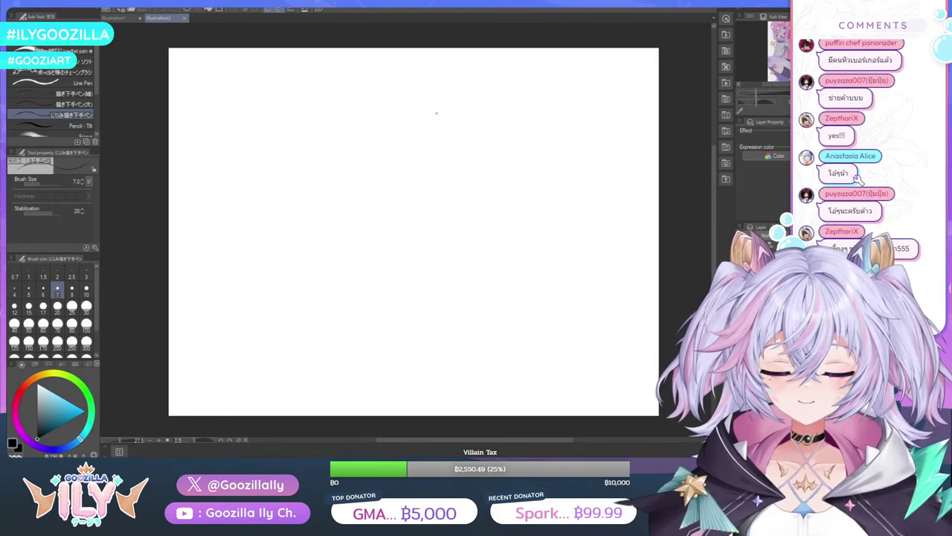
pyautogui.moveTo(401, 98)
pyautogui.mouseDown()
pyautogui.moveTo(438, 93)
pyautogui.moveTo(428, 125)
pyautogui.moveTo(406, 135)
pyautogui.moveTo(395, 119)
pyautogui.moveTo(437, 88)
pyautogui.mouseUp()
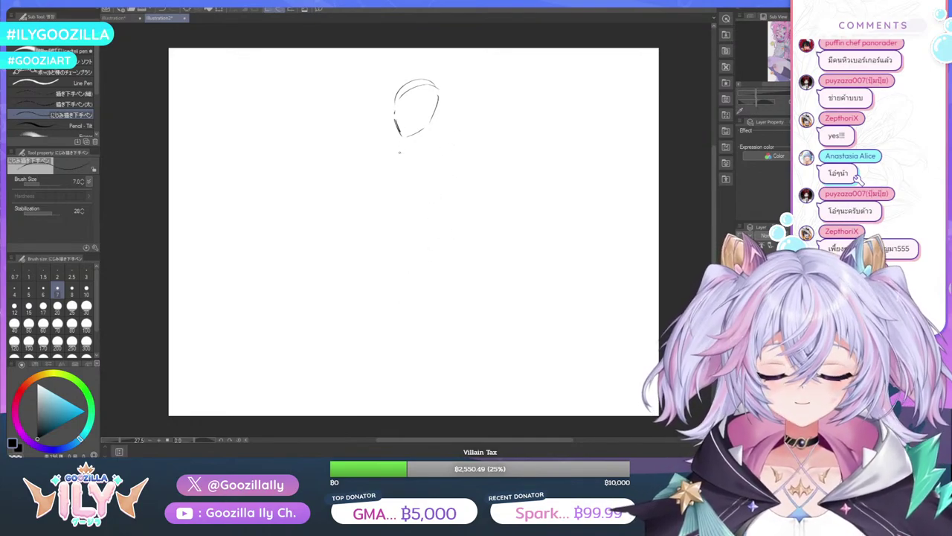
pyautogui.scroll(-1, 439, 106)
pyautogui.scroll(3, 425, 122)
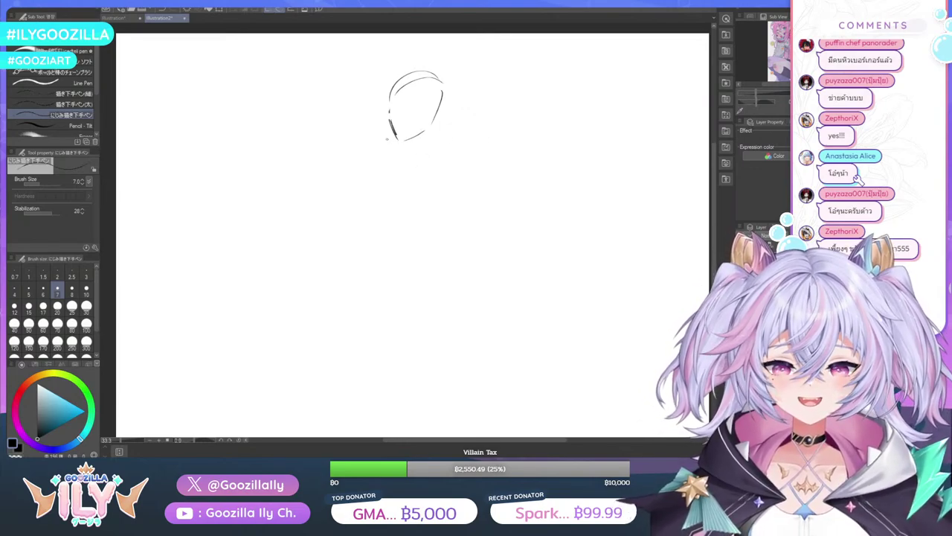
# Sketch a boxy torso shape beneath the head oval
pyautogui.moveTo(389, 126)
pyautogui.mouseDown()
pyautogui.moveTo(381, 143)
pyautogui.moveTo(396, 155)
pyautogui.moveTo(371, 158)
pyautogui.moveTo(404, 159)
pyautogui.moveTo(369, 167)
pyautogui.moveTo(369, 186)
pyautogui.mouseUp()
pyautogui.moveTo(403, 158); pyautogui.dragTo(415, 191)
pyautogui.moveTo(415, 191)
pyautogui.mouseDown()
pyautogui.moveTo(379, 189)
pyautogui.moveTo(407, 211)
pyautogui.moveTo(397, 240)
pyautogui.mouseUp()
pyautogui.moveTo(367, 186); pyautogui.dragTo(359, 243)
pyautogui.moveTo(387, 239); pyautogui.dragTo(402, 237)
pyautogui.moveTo(353, 143)
pyautogui.mouseDown()
pyautogui.moveTo(359, 241)
pyautogui.moveTo(399, 235)
pyautogui.moveTo(324, 257)
pyautogui.mouseUp()
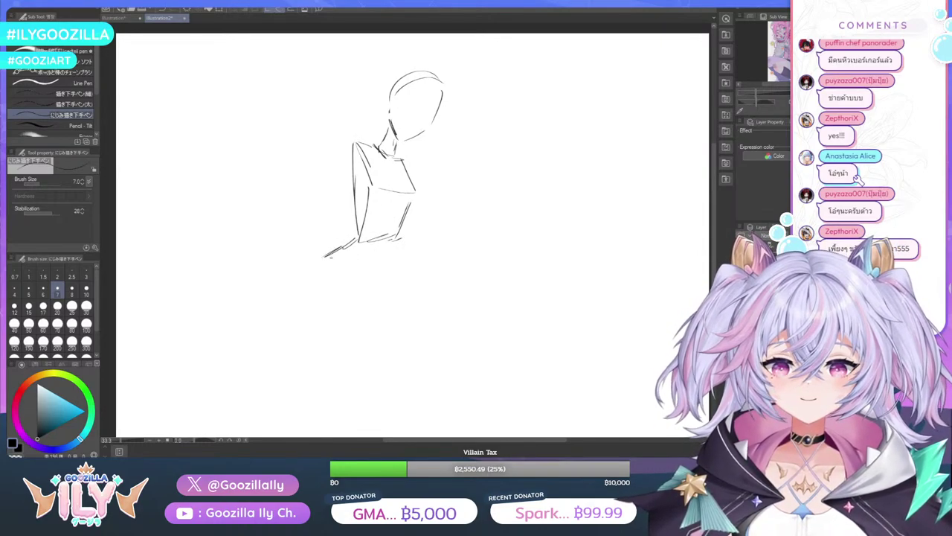
# Add long diagonal lines for the shoulder and arm down the left side
pyautogui.moveTo(394, 245); pyautogui.dragTo(393, 274)
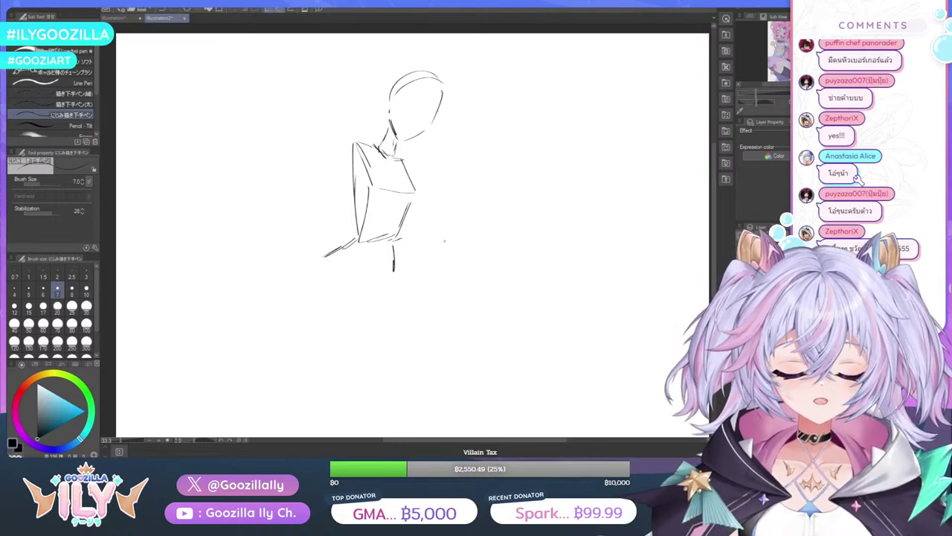
pyautogui.moveTo(396, 69)
pyautogui.mouseDown()
pyautogui.moveTo(364, 246)
pyautogui.moveTo(334, 264)
pyautogui.mouseUp()
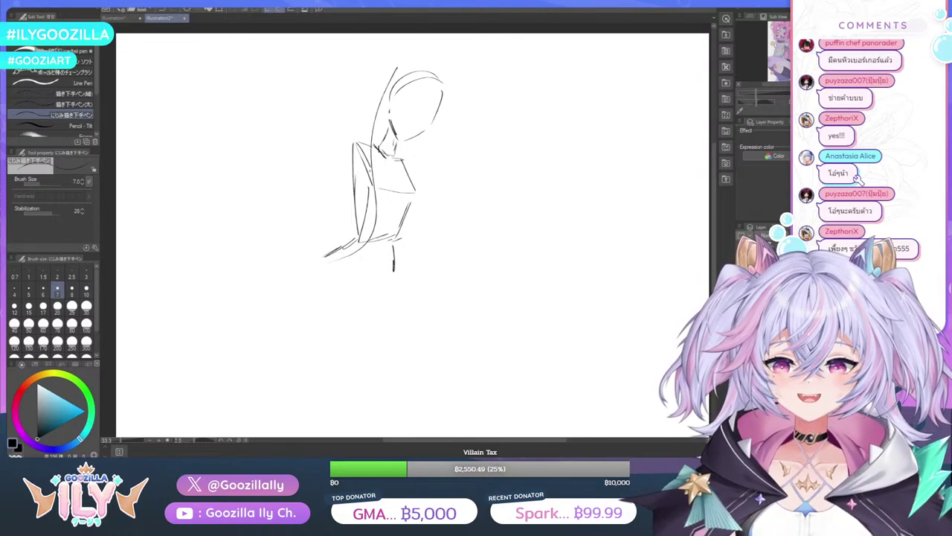
pyautogui.moveTo(369, 186); pyautogui.dragTo(297, 271)
pyautogui.moveTo(396, 81)
pyautogui.mouseDown()
pyautogui.moveTo(379, 96)
pyautogui.moveTo(427, 72)
pyautogui.moveTo(441, 77)
pyautogui.moveTo(357, 71)
pyautogui.moveTo(494, 79)
pyautogui.mouseUp()
# Lasso the head and rotate it clockwise, nudging it slightly down
pyautogui.press('m')
pyautogui.hotkey('ctrl', 't')
pyautogui.moveTo(437, 94); pyautogui.dragTo(435, 108)
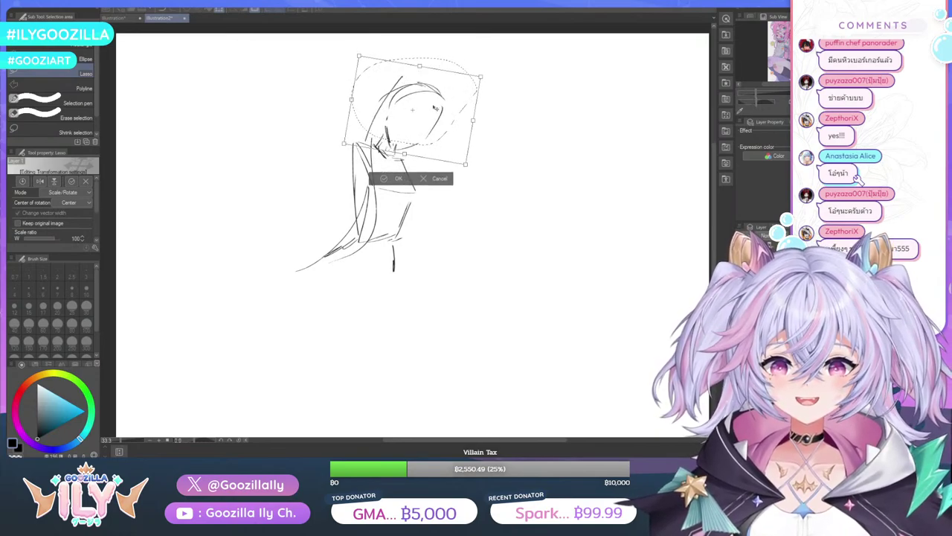
pyautogui.press('Return')
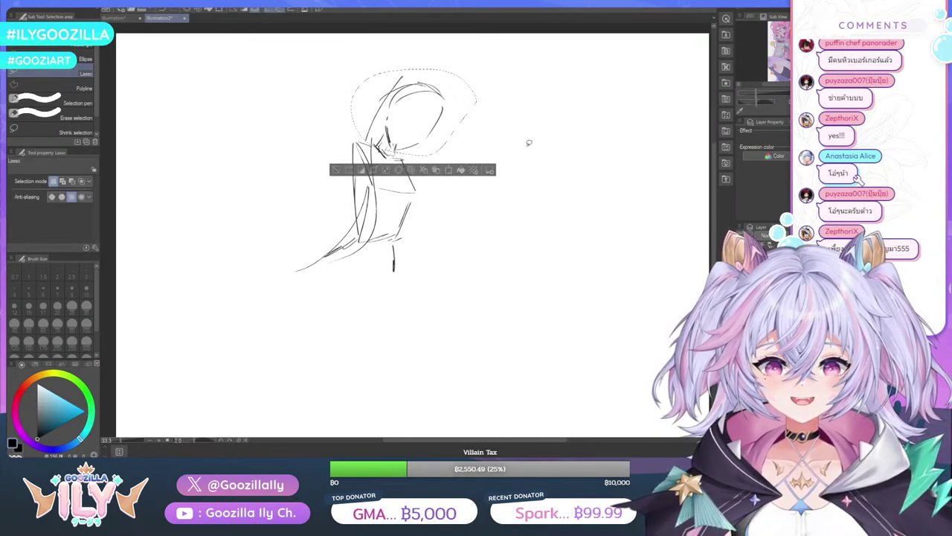
pyautogui.hotkey('ctrl', 'd')
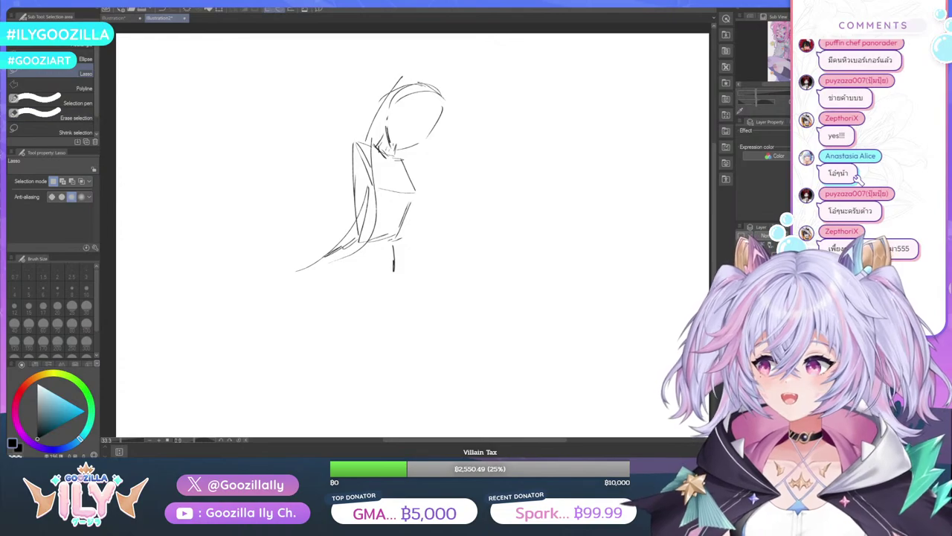
pyautogui.press('p')
# Sketch the hip curves and both thighs below the torso
pyautogui.moveTo(320, 270); pyautogui.dragTo(326, 278)
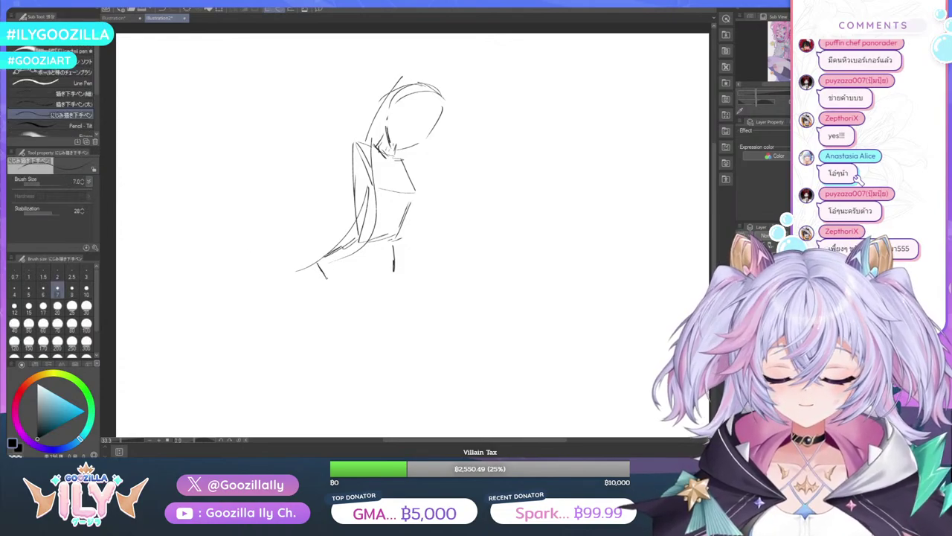
pyautogui.moveTo(392, 264); pyautogui.dragTo(358, 295)
pyautogui.moveTo(332, 266); pyautogui.dragTo(349, 294)
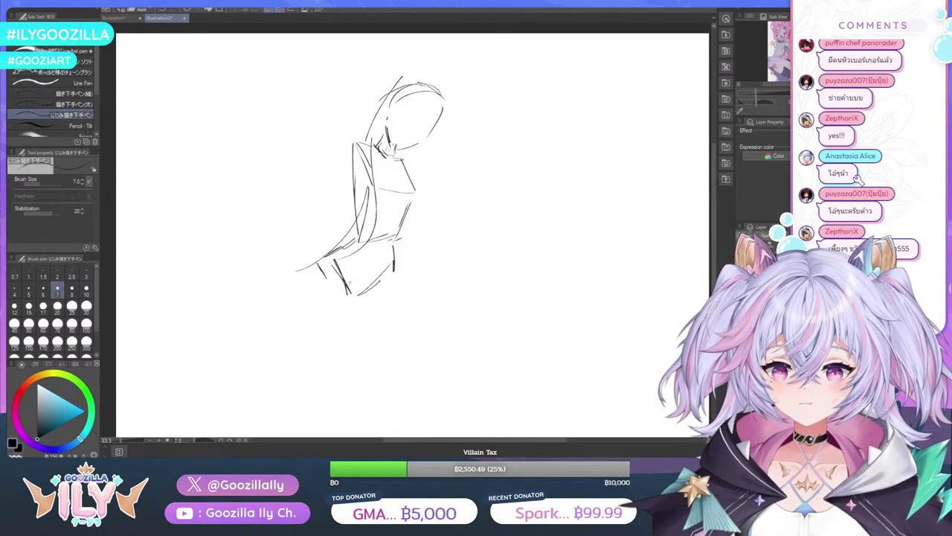
pyautogui.moveTo(394, 262); pyautogui.dragTo(376, 351)
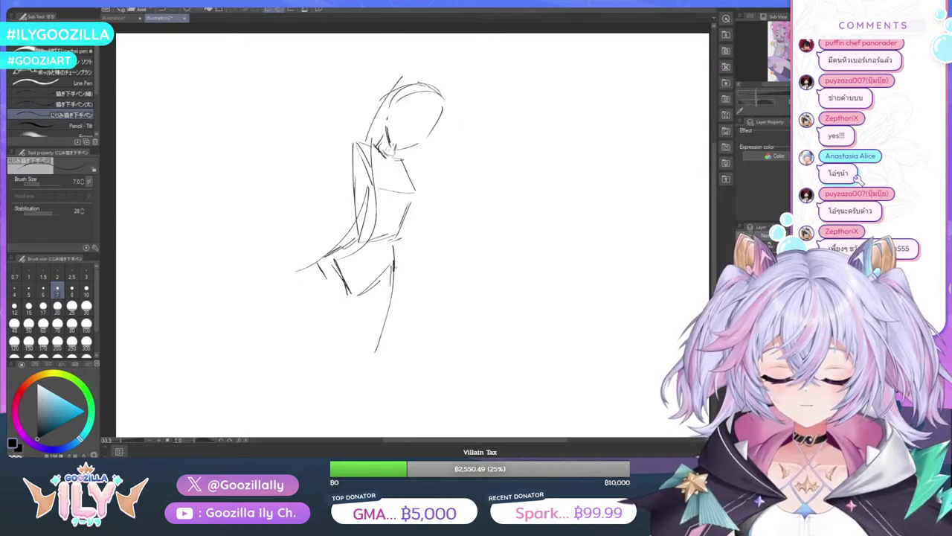
pyautogui.moveTo(351, 299); pyautogui.dragTo(358, 355)
pyautogui.moveTo(325, 251)
pyautogui.mouseDown()
pyautogui.moveTo(305, 267)
pyautogui.moveTo(302, 299)
pyautogui.moveTo(323, 355)
pyautogui.mouseUp()
pyautogui.moveTo(343, 294)
pyautogui.mouseDown()
pyautogui.moveTo(349, 336)
pyautogui.moveTo(335, 366)
pyautogui.mouseUp()
pyautogui.moveTo(319, 337); pyautogui.dragTo(343, 375)
pyautogui.moveTo(357, 340)
pyautogui.mouseDown()
pyautogui.moveTo(361, 366)
pyautogui.moveTo(333, 415)
pyautogui.mouseUp()
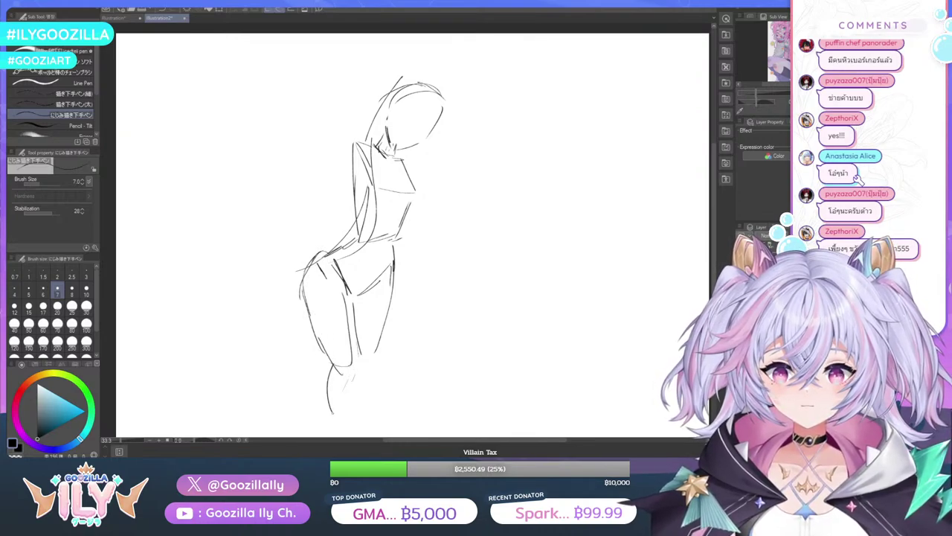
pyautogui.moveTo(356, 360); pyautogui.dragTo(343, 415)
# Draw both lower legs down to the feet
pyautogui.scroll(-4, 377, 329)
pyautogui.hotkey('ctrl', '+')
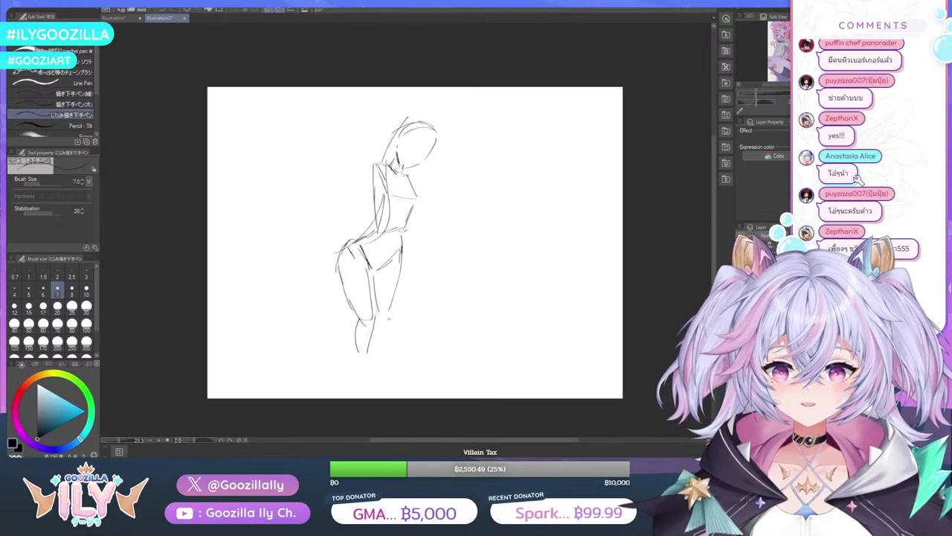
pyautogui.moveTo(394, 311); pyautogui.dragTo(400, 363)
pyautogui.moveTo(376, 325)
pyautogui.mouseDown()
pyautogui.moveTo(405, 381)
pyautogui.moveTo(389, 392)
pyautogui.moveTo(401, 390)
pyautogui.mouseUp()
pyautogui.moveTo(367, 345); pyautogui.dragTo(359, 390)
pyautogui.moveTo(367, 354); pyautogui.dragTo(356, 394)
pyautogui.moveTo(358, 322)
pyautogui.mouseDown()
pyautogui.moveTo(348, 365)
pyautogui.moveTo(361, 392)
pyautogui.mouseUp()
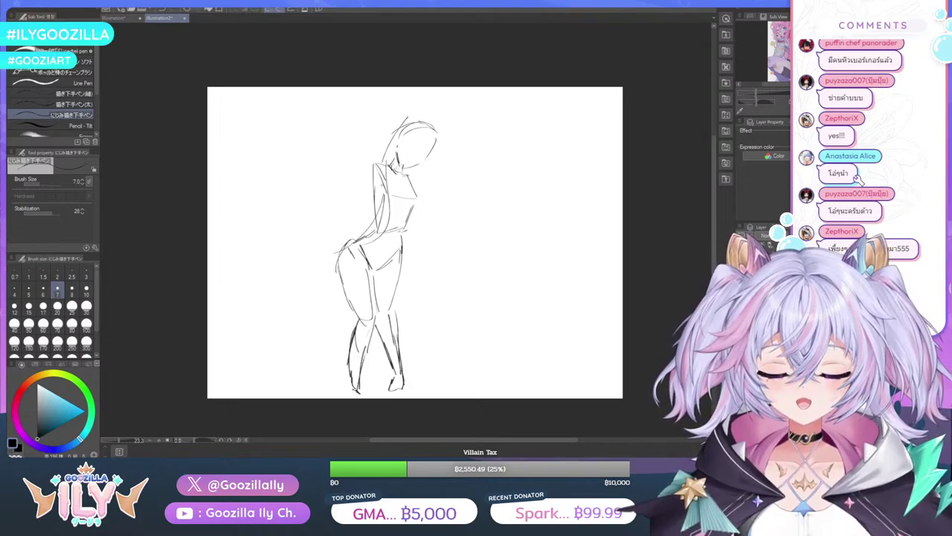
# Reinforce the back, hip and chest lines, then clear the whole figure
pyautogui.scroll(2, 378, 188)
pyautogui.moveTo(373, 165)
pyautogui.mouseDown()
pyautogui.moveTo(370, 215)
pyautogui.moveTo(346, 256)
pyautogui.mouseUp()
pyautogui.moveTo(374, 215); pyautogui.dragTo(346, 250)
pyautogui.moveTo(360, 235)
pyautogui.mouseDown()
pyautogui.moveTo(339, 271)
pyautogui.moveTo(344, 301)
pyautogui.mouseUp()
pyautogui.moveTo(341, 256)
pyautogui.mouseDown()
pyautogui.moveTo(336, 271)
pyautogui.moveTo(357, 342)
pyautogui.mouseUp()
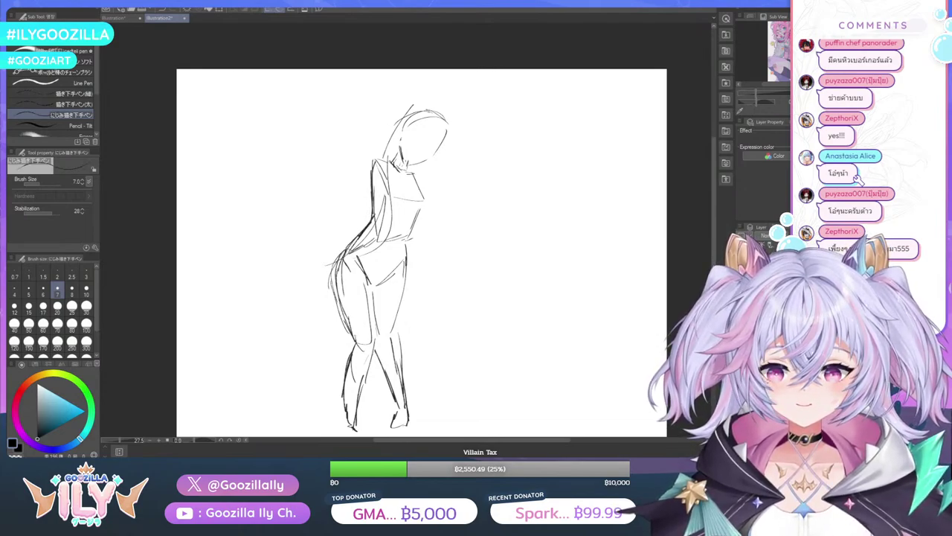
pyautogui.moveTo(364, 285); pyautogui.dragTo(367, 309)
pyautogui.moveTo(417, 211)
pyautogui.mouseDown()
pyautogui.moveTo(402, 242)
pyautogui.moveTo(404, 290)
pyautogui.mouseUp()
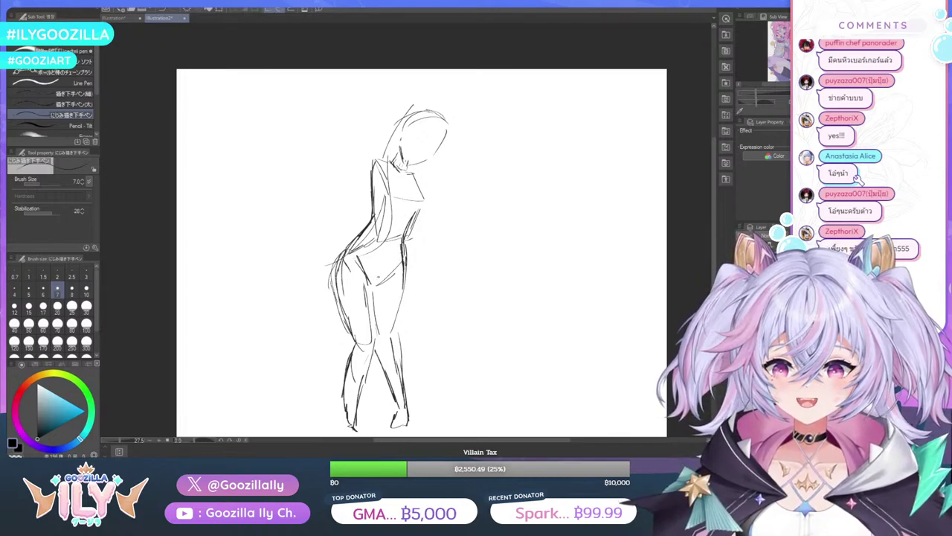
pyautogui.moveTo(401, 257)
pyautogui.mouseDown()
pyautogui.moveTo(381, 273)
pyautogui.moveTo(364, 265)
pyautogui.mouseUp()
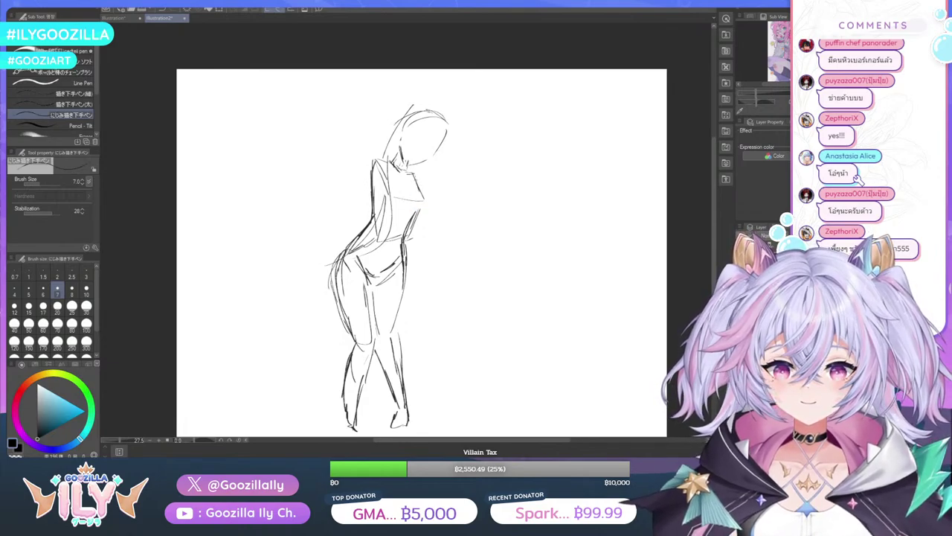
pyautogui.moveTo(413, 174)
pyautogui.mouseDown()
pyautogui.moveTo(427, 198)
pyautogui.moveTo(416, 217)
pyautogui.mouseUp()
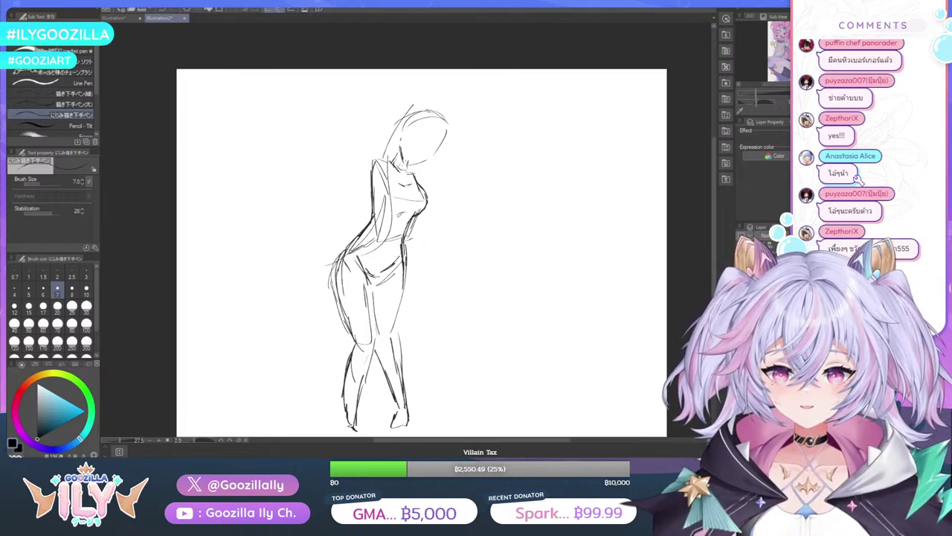
pyautogui.moveTo(404, 214); pyautogui.dragTo(392, 213)
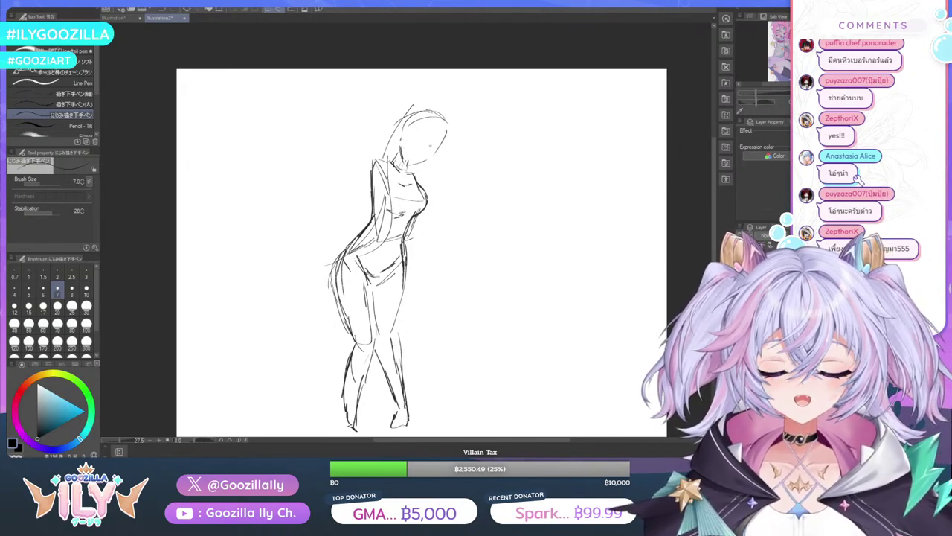
pyautogui.moveTo(384, 159); pyautogui.dragTo(370, 172)
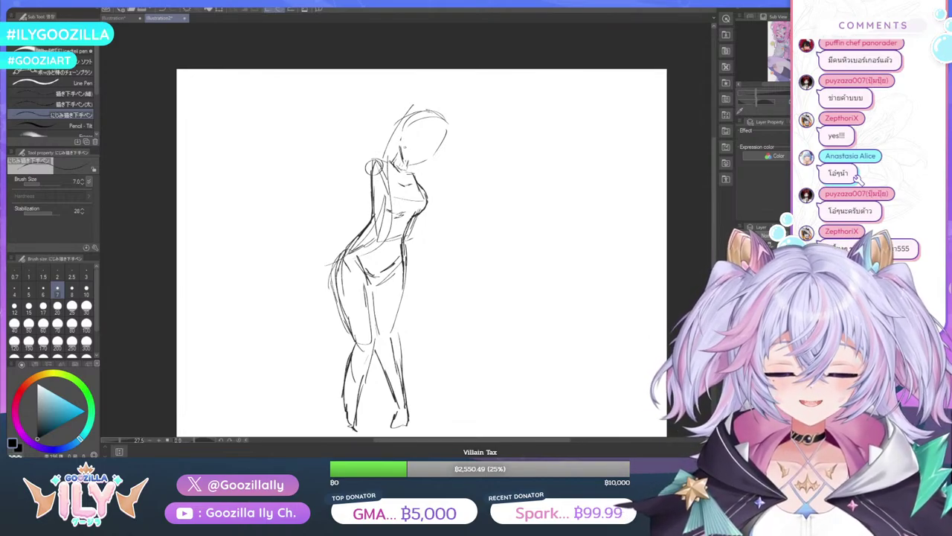
pyautogui.press('Delete')
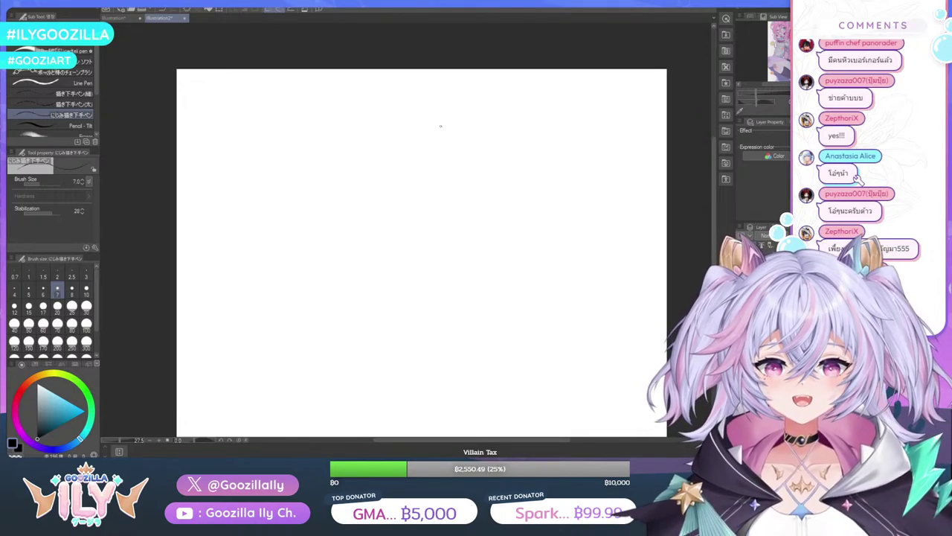
# Draw a test face oval in three arcs, then delete it to leave the canvas blank
pyautogui.moveTo(421, 130)
pyautogui.mouseDown()
pyautogui.moveTo(366, 140)
pyautogui.moveTo(373, 134)
pyautogui.moveTo(368, 173)
pyautogui.mouseUp()
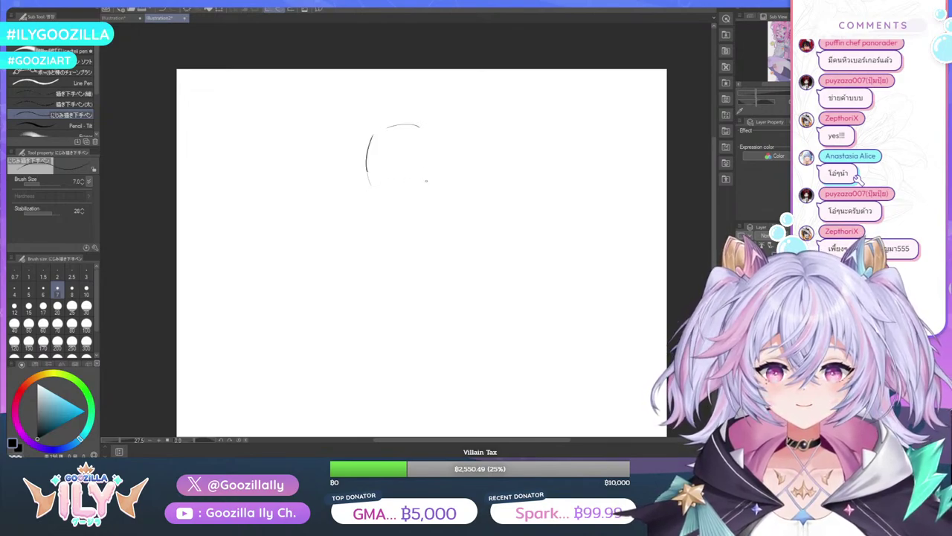
pyautogui.moveTo(430, 170)
pyautogui.mouseDown()
pyautogui.moveTo(418, 199)
pyautogui.moveTo(400, 210)
pyautogui.moveTo(414, 198)
pyautogui.moveTo(381, 206)
pyautogui.mouseUp()
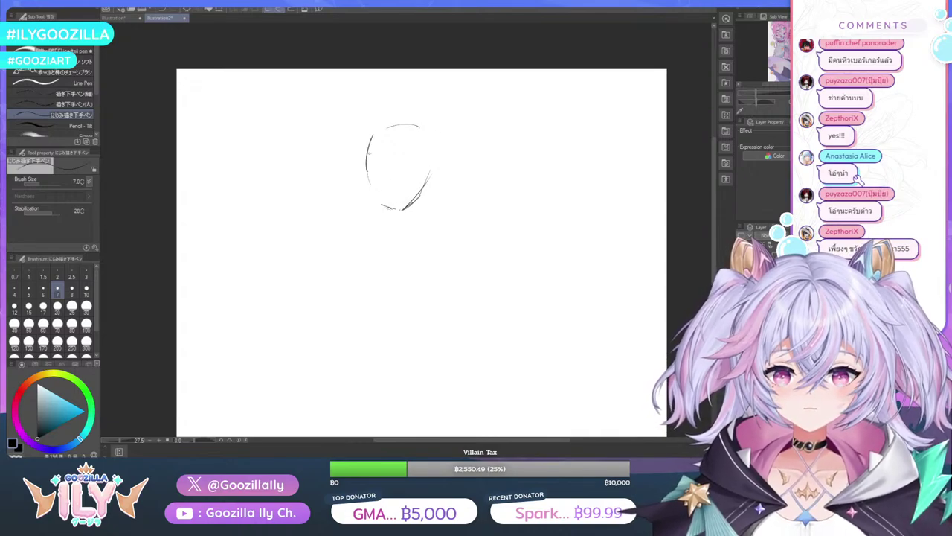
pyautogui.moveTo(369, 137)
pyautogui.mouseDown()
pyautogui.moveTo(366, 169)
pyautogui.moveTo(397, 210)
pyautogui.mouseUp()
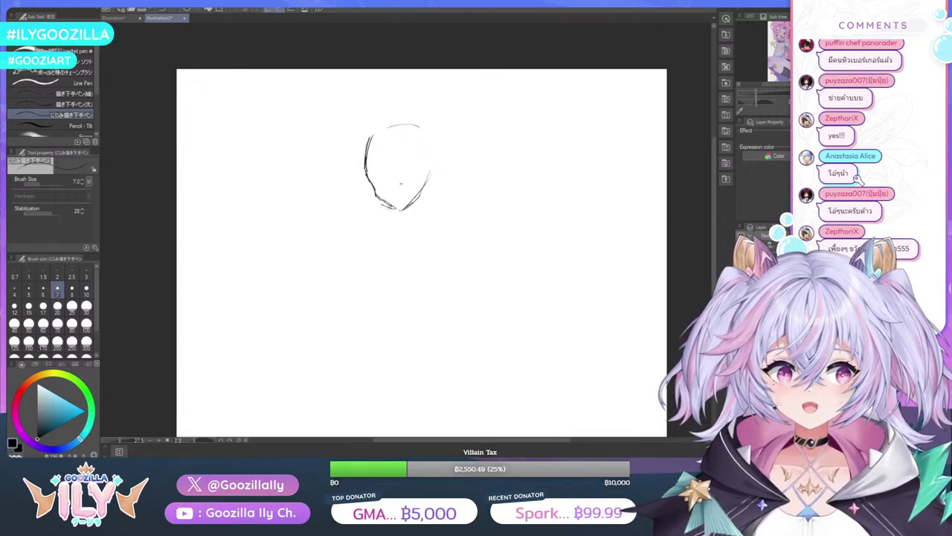
pyautogui.press('Delete')
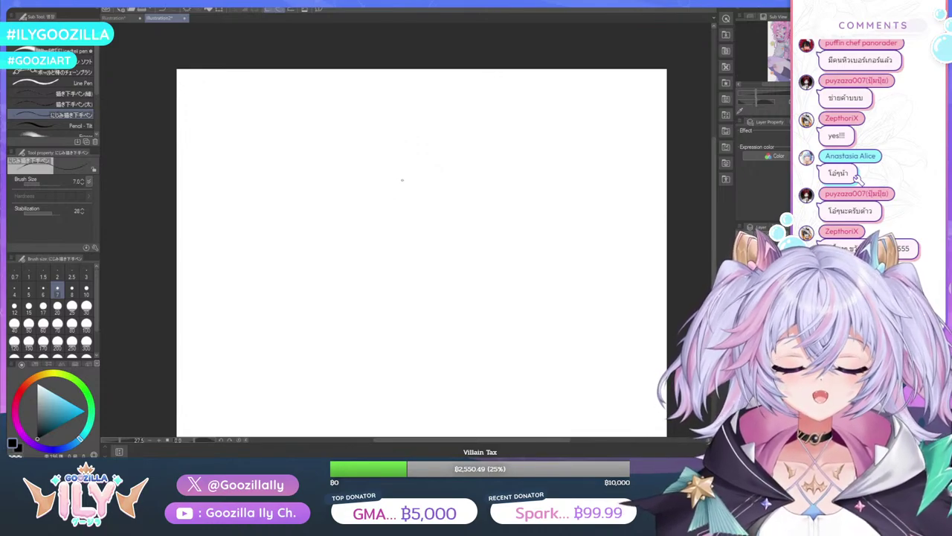
pyautogui.scroll(2, 415, 169)
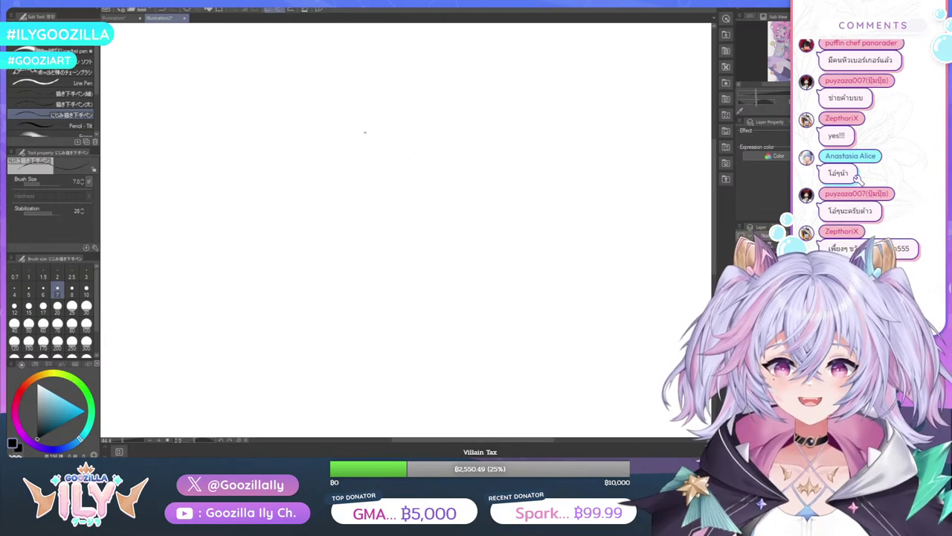
# Draw the left cheek and pointed chin of a larger face, then sketch the right eye
pyautogui.moveTo(380, 99)
pyautogui.mouseDown()
pyautogui.moveTo(357, 169)
pyautogui.moveTo(384, 238)
pyautogui.moveTo(438, 281)
pyautogui.mouseUp()
pyautogui.moveTo(491, 244); pyautogui.dragTo(454, 278)
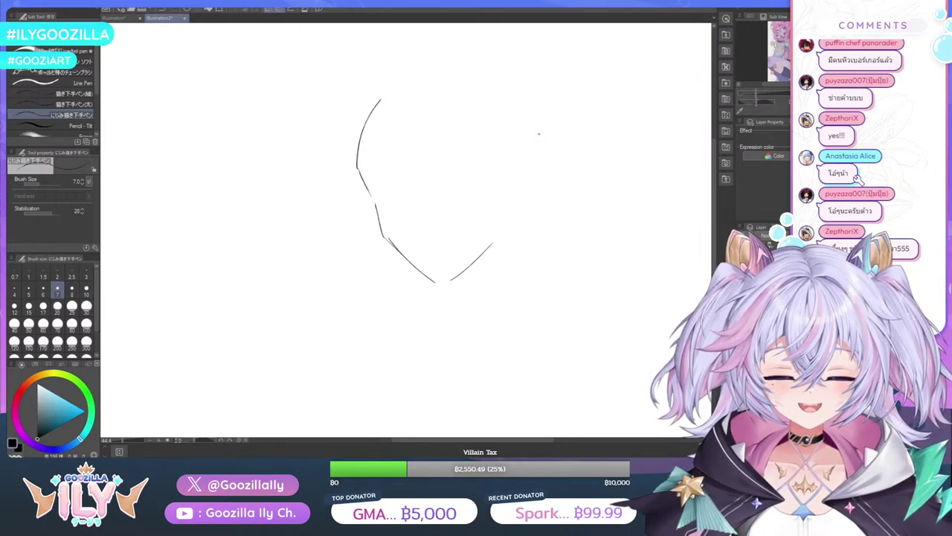
pyautogui.scroll(1, 538, 134)
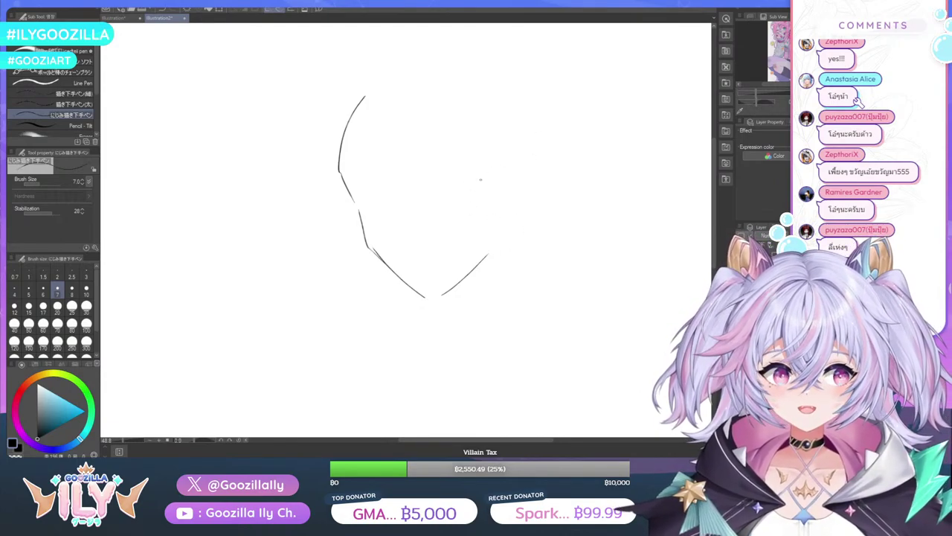
pyautogui.moveTo(464, 189)
pyautogui.mouseDown()
pyautogui.moveTo(473, 180)
pyautogui.moveTo(462, 181)
pyautogui.moveTo(501, 182)
pyautogui.moveTo(453, 201)
pyautogui.moveTo(477, 196)
pyautogui.moveTo(461, 195)
pyautogui.mouseUp()
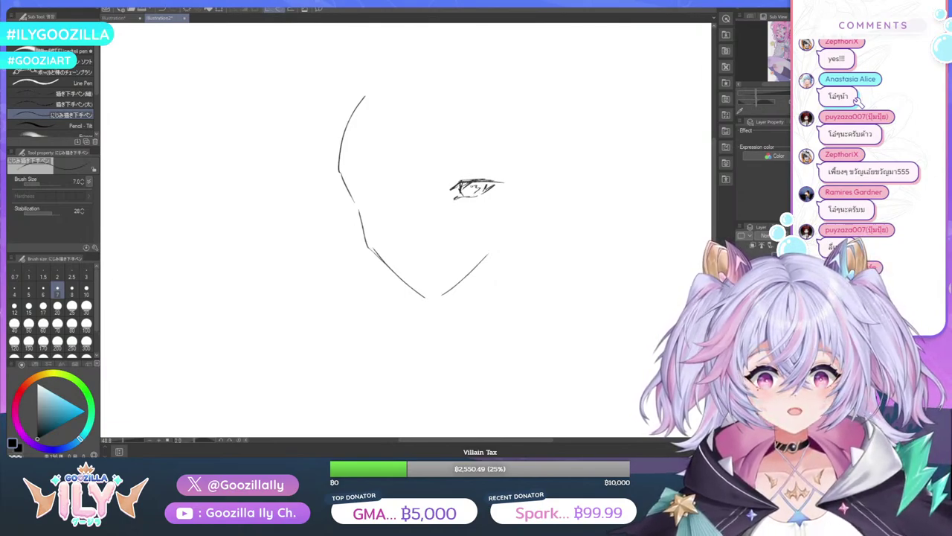
# Add the right eye's inner detail and brow, then the left eye's lower lid and detail
pyautogui.moveTo(462, 191); pyautogui.dragTo(472, 196)
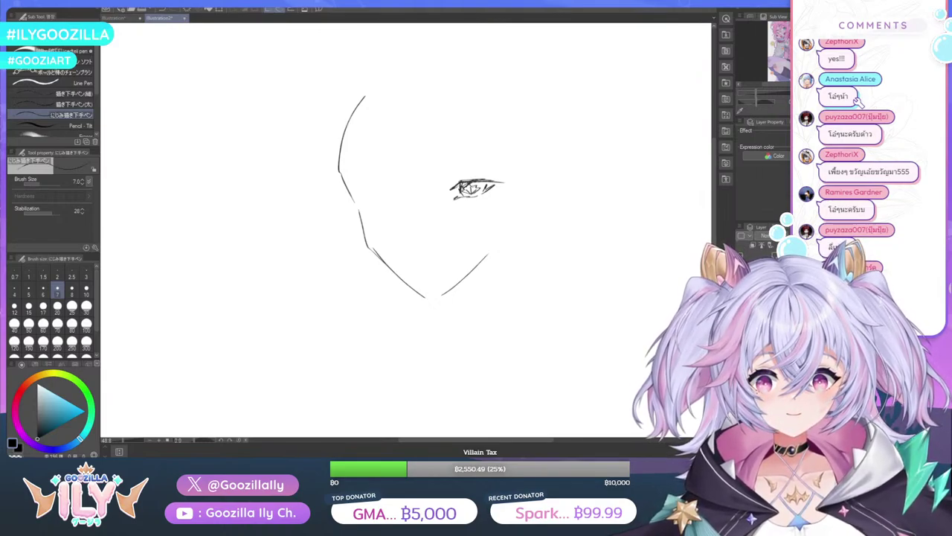
pyautogui.moveTo(457, 175)
pyautogui.mouseDown()
pyautogui.moveTo(470, 179)
pyautogui.moveTo(484, 151)
pyautogui.moveTo(464, 143)
pyautogui.mouseUp()
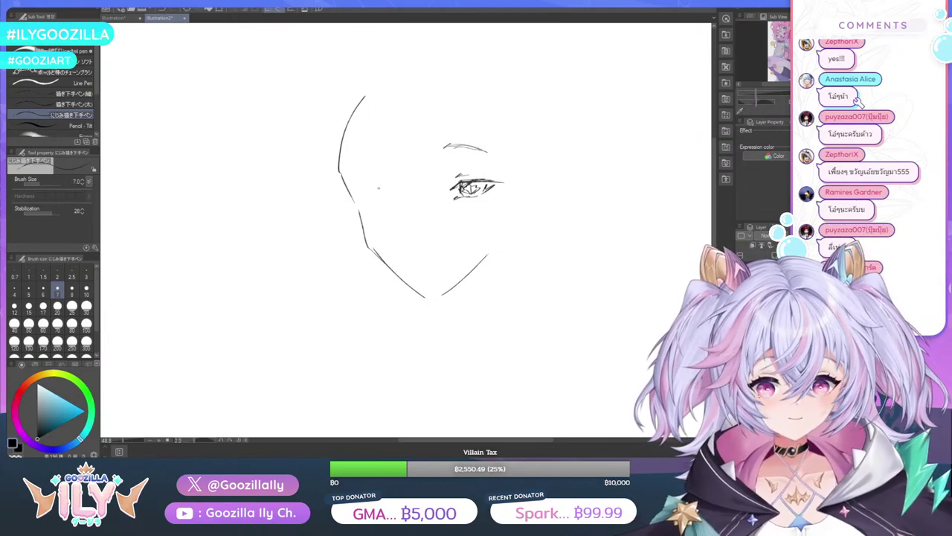
pyautogui.moveTo(387, 188)
pyautogui.mouseDown()
pyautogui.moveTo(397, 192)
pyautogui.moveTo(353, 200)
pyautogui.mouseUp()
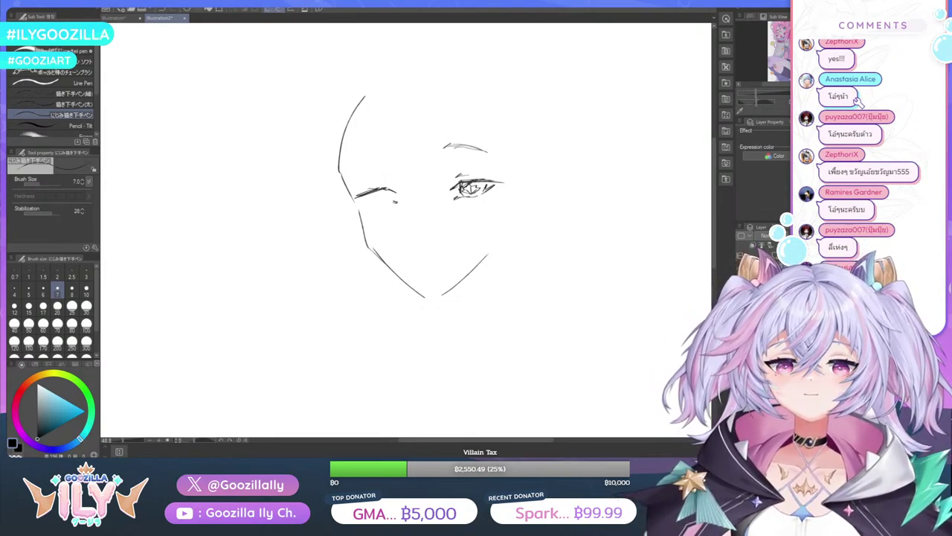
pyautogui.moveTo(395, 201); pyautogui.dragTo(371, 206)
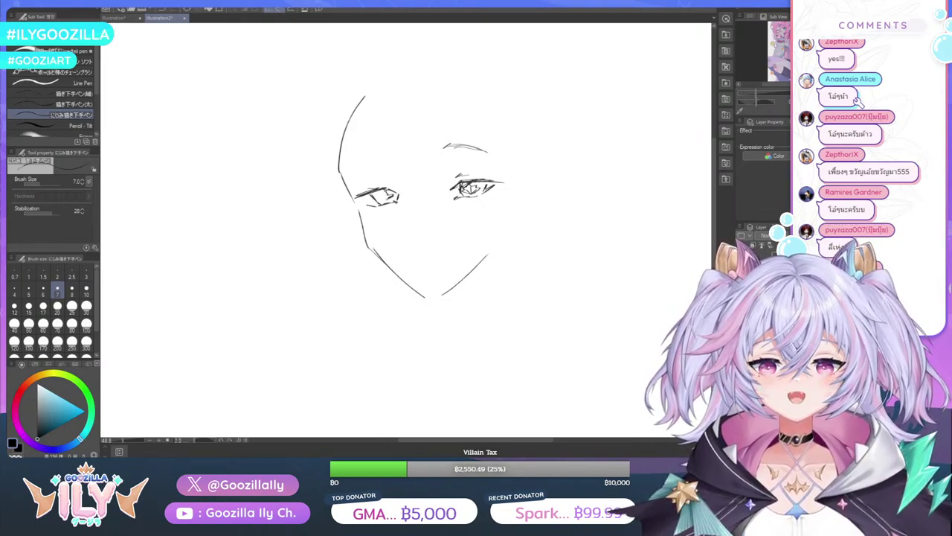
pyautogui.moveTo(382, 191); pyautogui.dragTo(376, 197)
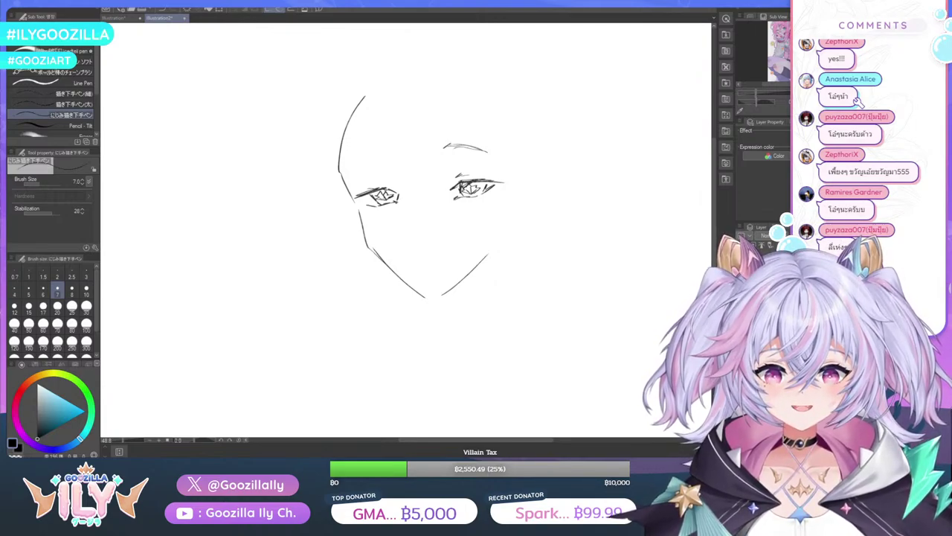
pyautogui.moveTo(384, 190)
pyautogui.mouseDown()
pyautogui.moveTo(366, 195)
pyautogui.moveTo(392, 187)
pyautogui.moveTo(381, 152)
pyautogui.mouseUp()
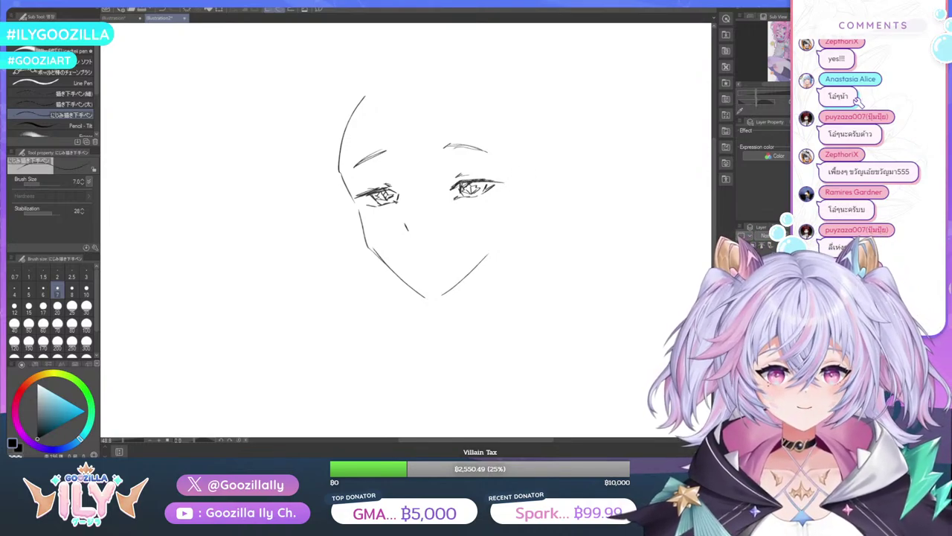
# Darken and thicken the lash lines of both eyes, extending the outer lashes
pyautogui.moveTo(479, 180); pyautogui.dragTo(505, 180)
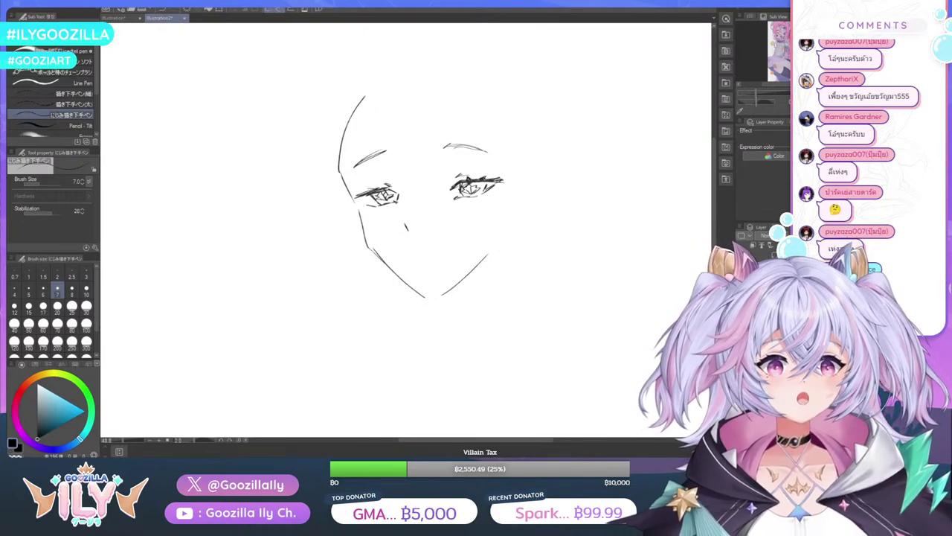
pyautogui.moveTo(484, 179); pyautogui.dragTo(506, 181)
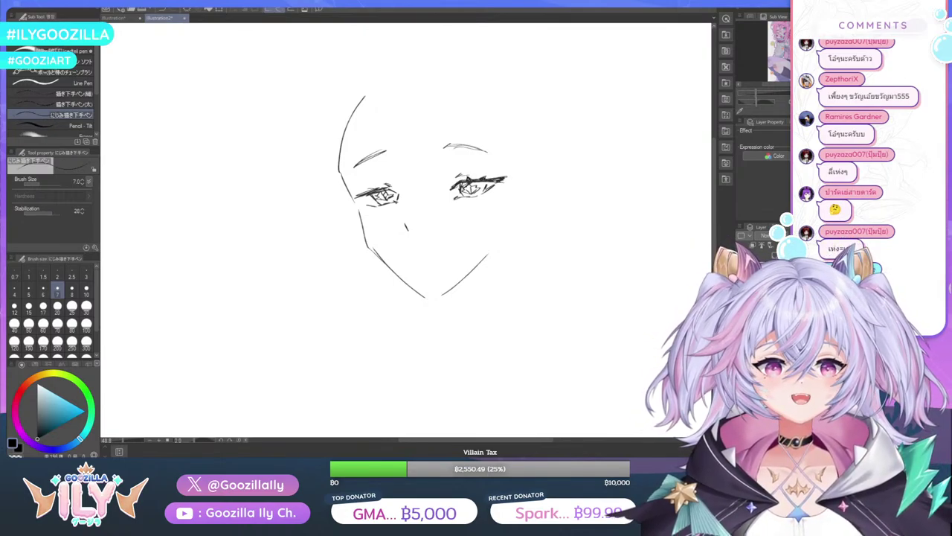
pyautogui.moveTo(485, 178); pyautogui.dragTo(498, 177)
pyautogui.moveTo(486, 177); pyautogui.dragTo(503, 177)
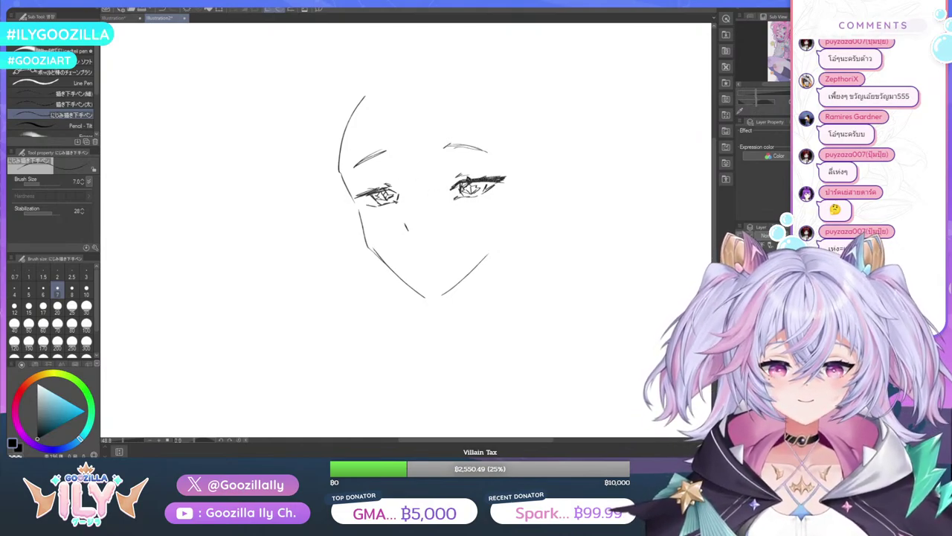
pyautogui.moveTo(383, 188); pyautogui.dragTo(349, 197)
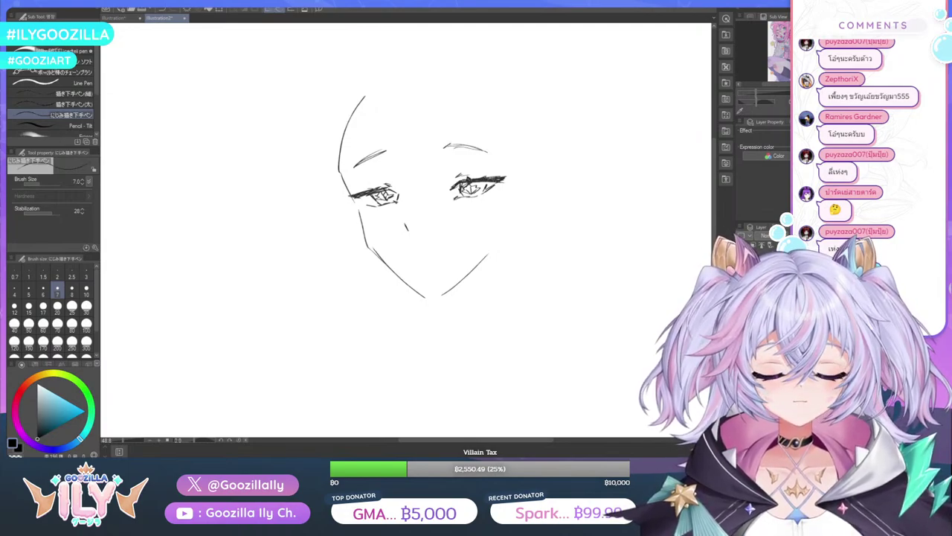
pyautogui.moveTo(377, 189)
pyautogui.mouseDown()
pyautogui.moveTo(366, 192)
pyautogui.moveTo(376, 187)
pyautogui.mouseUp()
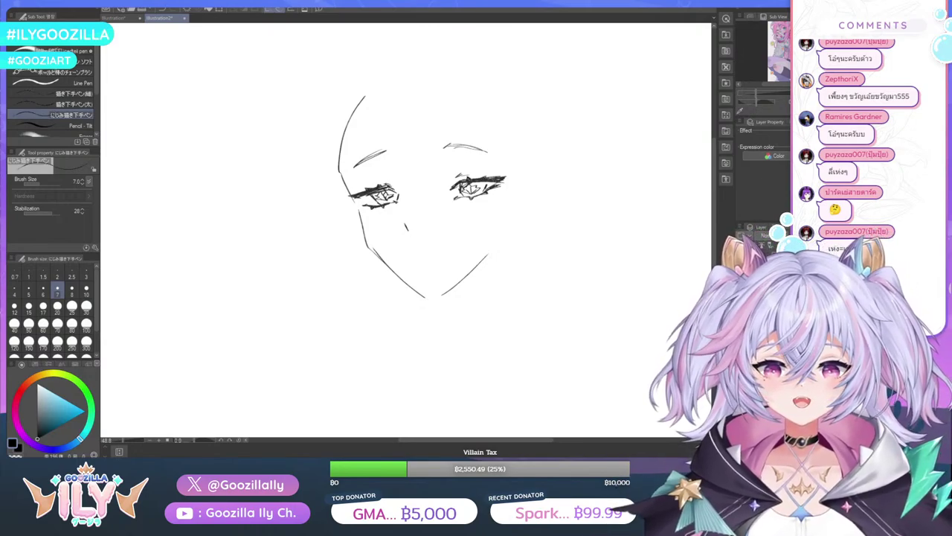
pyautogui.moveTo(451, 186); pyautogui.dragTo(468, 178)
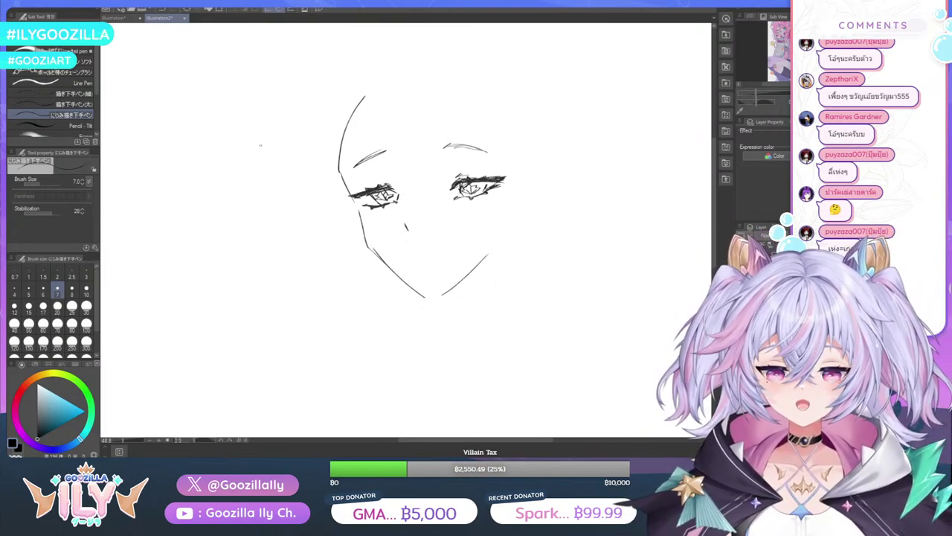
pyautogui.moveTo(391, 179); pyautogui.dragTo(397, 187)
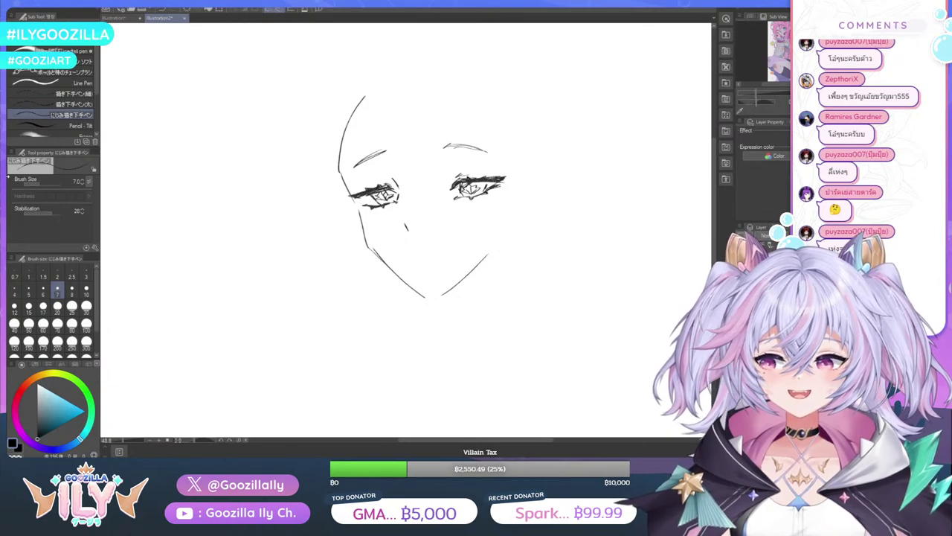
# Erase the stray nose mark, then redraw the left face outline, right jaw and right cheek
pyautogui.press('e')
pyautogui.moveTo(405, 220); pyautogui.dragTo(404, 226)
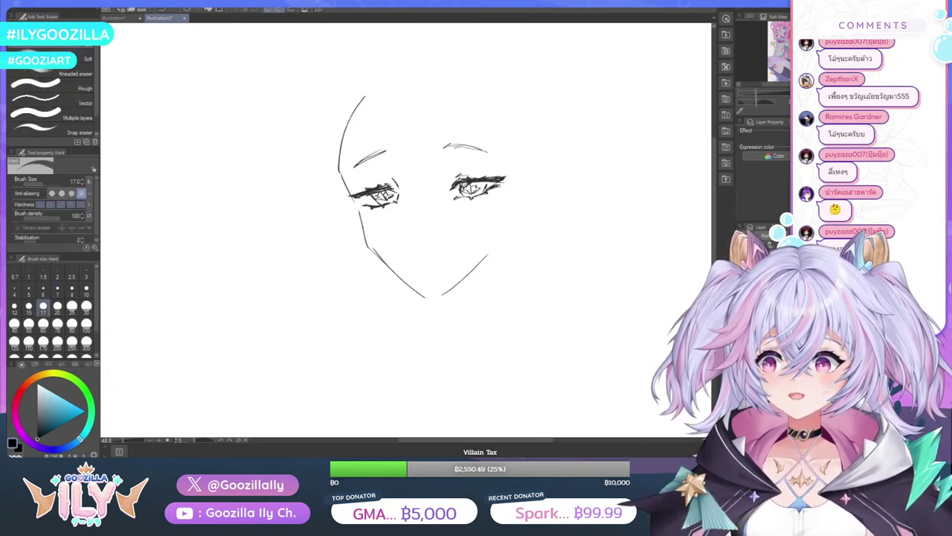
pyautogui.press('b')
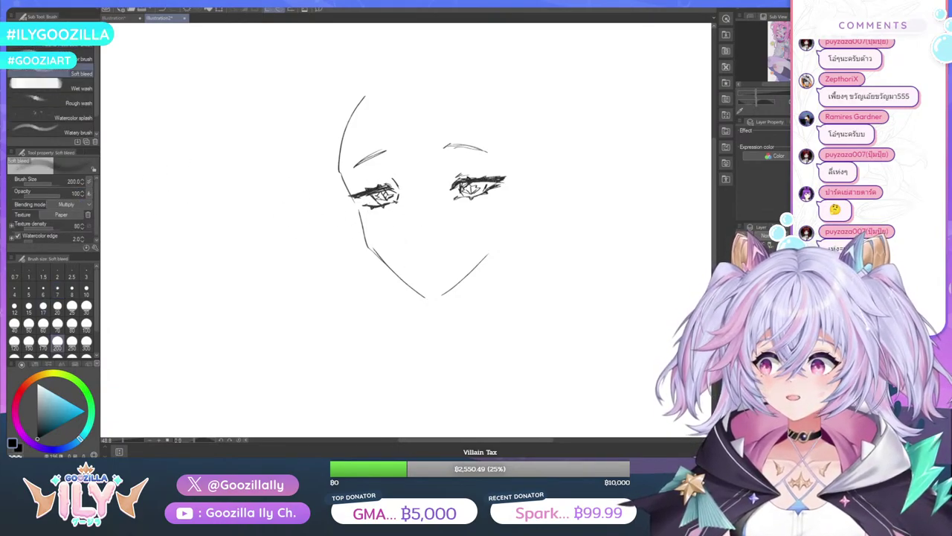
pyautogui.press('p')
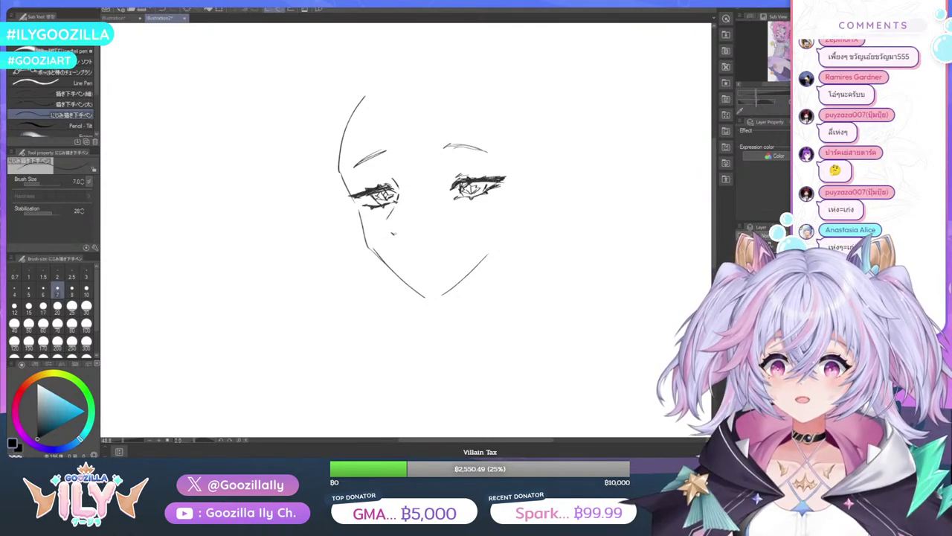
pyautogui.moveTo(339, 159)
pyautogui.mouseDown()
pyautogui.moveTo(361, 235)
pyautogui.moveTo(401, 276)
pyautogui.moveTo(430, 294)
pyautogui.moveTo(481, 266)
pyautogui.mouseUp()
pyautogui.moveTo(442, 293); pyautogui.dragTo(490, 253)
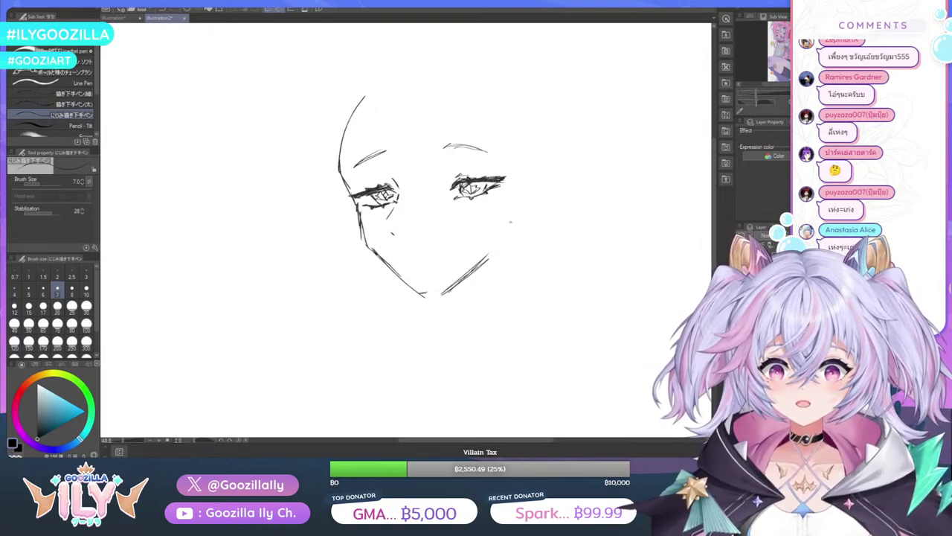
pyautogui.moveTo(514, 217); pyautogui.dragTo(503, 243)
# Lighten the outline under the left eye and thin the right jaw and cheek strokes
pyautogui.press('e')
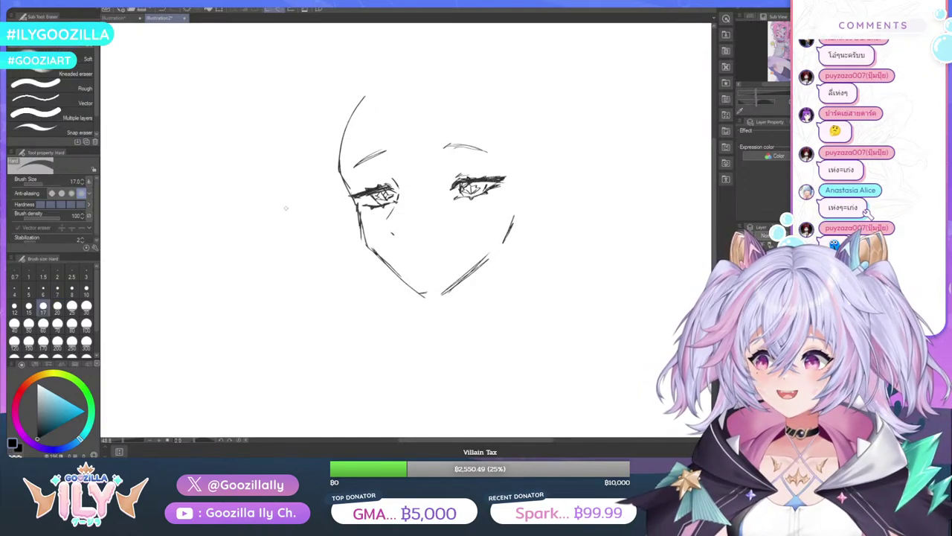
pyautogui.moveTo(359, 202)
pyautogui.mouseDown()
pyautogui.moveTo(360, 240)
pyautogui.moveTo(361, 217)
pyautogui.mouseUp()
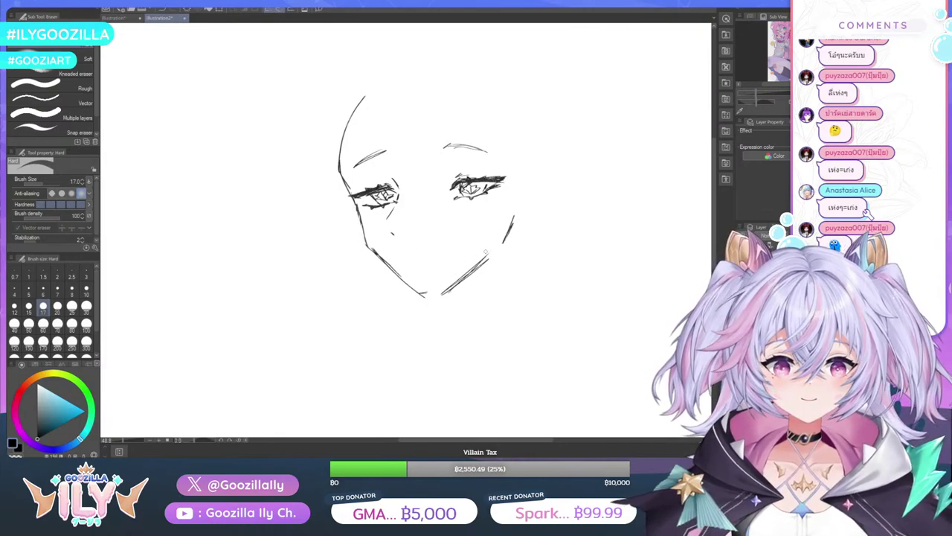
pyautogui.moveTo(493, 257)
pyautogui.mouseDown()
pyautogui.moveTo(451, 291)
pyautogui.moveTo(425, 294)
pyautogui.moveTo(438, 291)
pyautogui.mouseUp()
pyautogui.moveTo(515, 226); pyautogui.dragTo(457, 287)
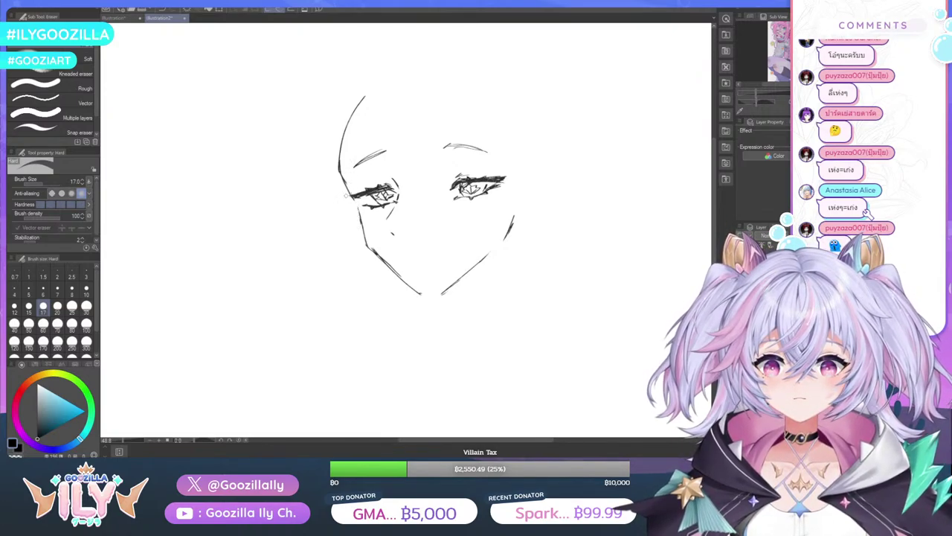
# Add left face contour strokes, trim the left cheek line, and draw a short mouth line
pyautogui.press('p')
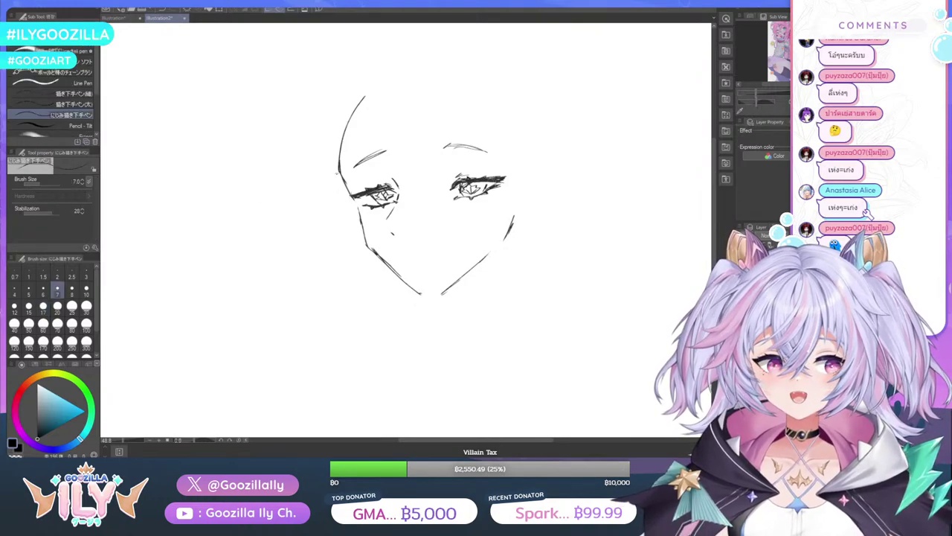
pyautogui.moveTo(345, 183); pyautogui.dragTo(364, 244)
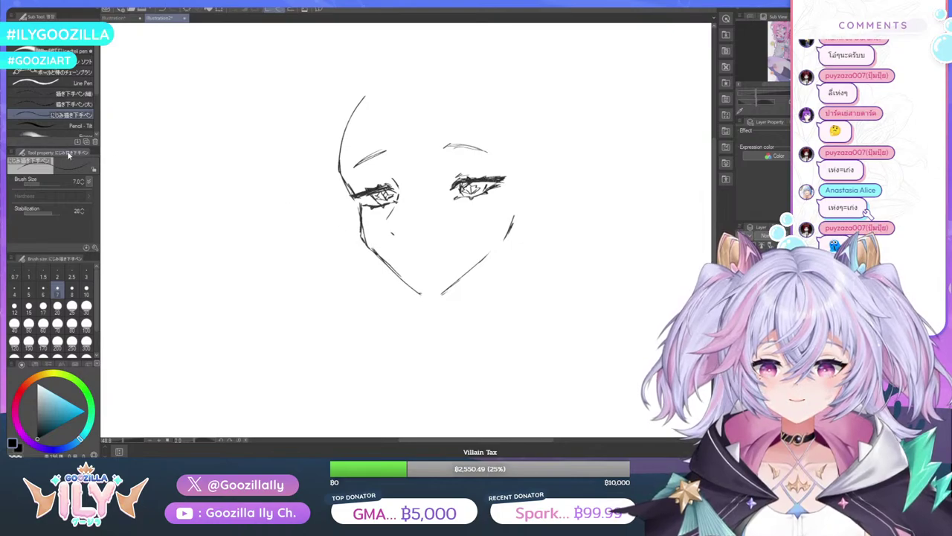
pyautogui.press('e')
pyautogui.moveTo(368, 235); pyautogui.dragTo(363, 220)
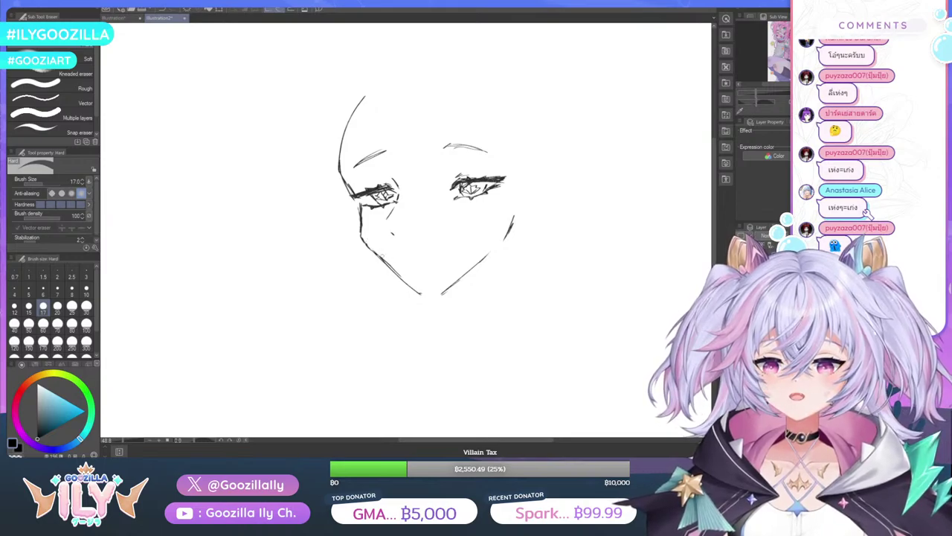
pyautogui.moveTo(371, 247); pyautogui.dragTo(384, 256)
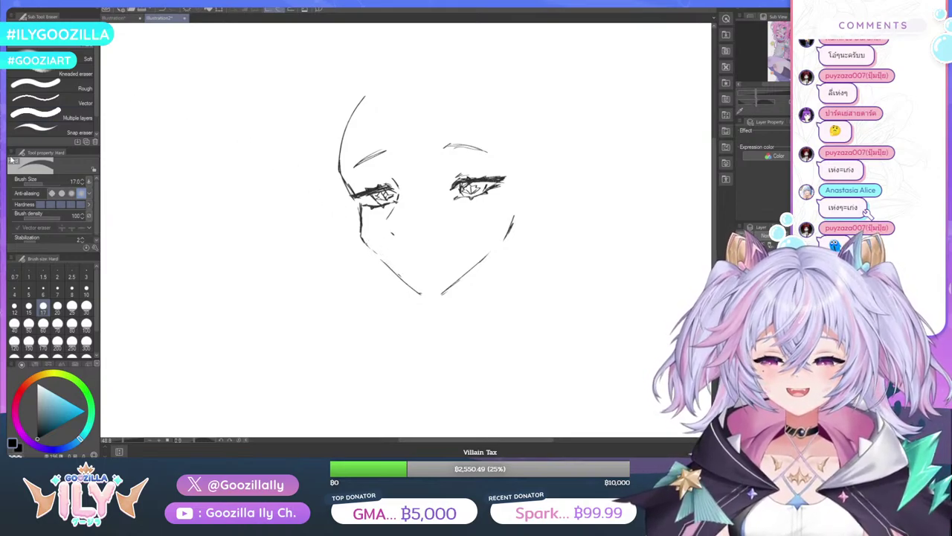
pyautogui.press('p')
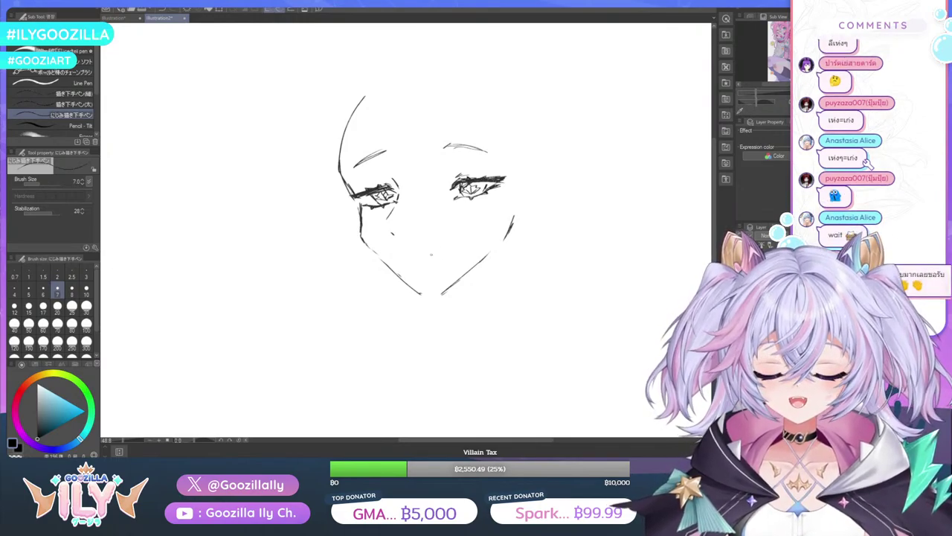
pyautogui.moveTo(429, 254); pyautogui.dragTo(401, 254)
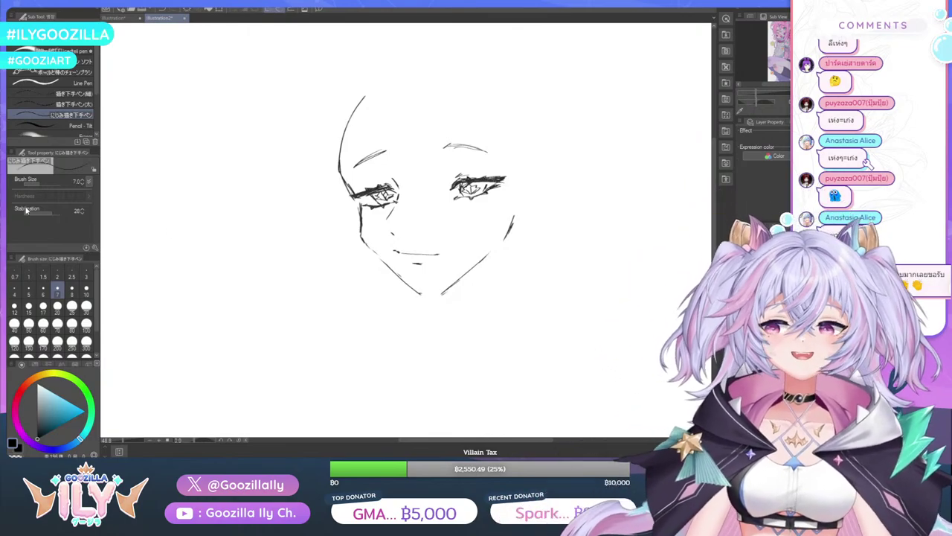
# Try the Liquify tool at brush size 800, then undo the warp
pyautogui.press('j')
pyautogui.click(72, 343)
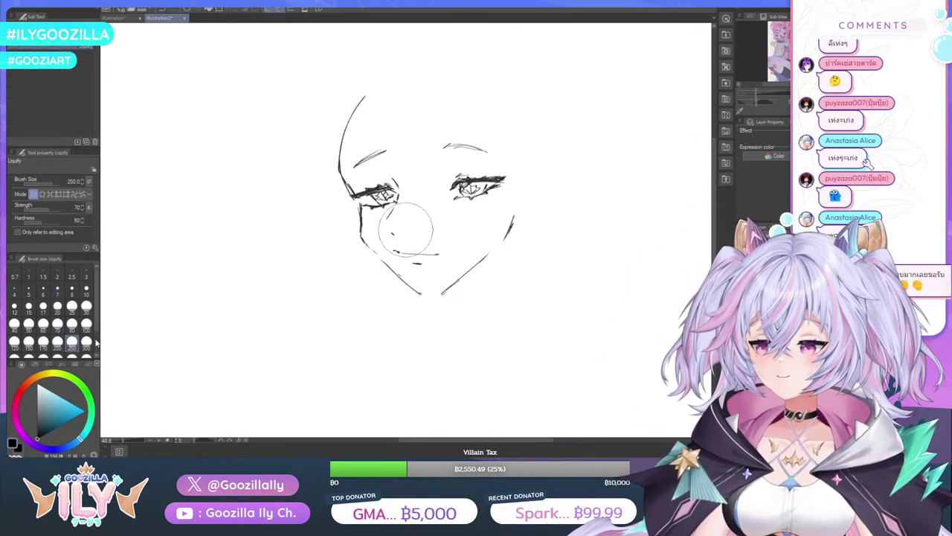
pyautogui.click(72, 356)
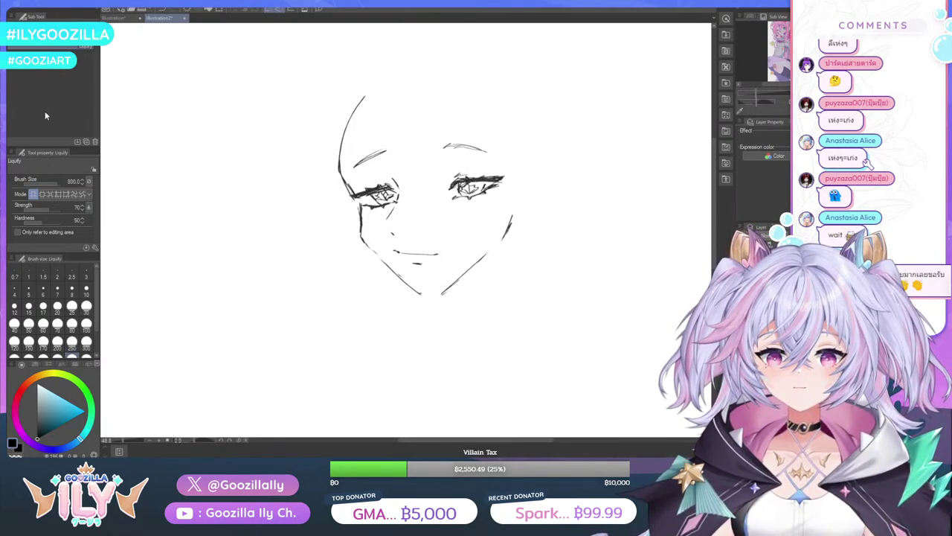
pyautogui.click(163, 10)
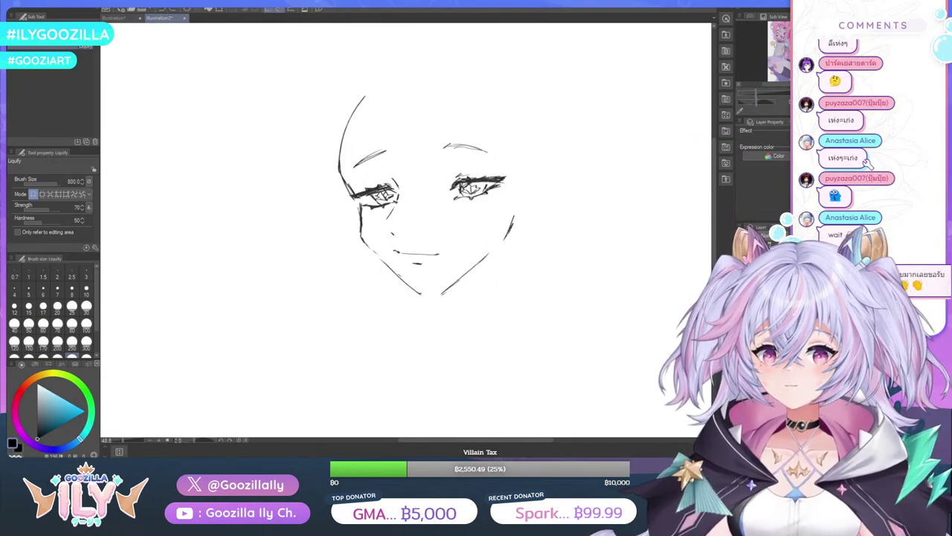
# Lasso the right eye and brow and transform them slightly left, then deselect
pyautogui.press('m')
pyautogui.moveTo(510, 123)
pyautogui.mouseDown()
pyautogui.moveTo(422, 182)
pyautogui.moveTo(488, 206)
pyautogui.moveTo(510, 122)
pyautogui.mouseUp()
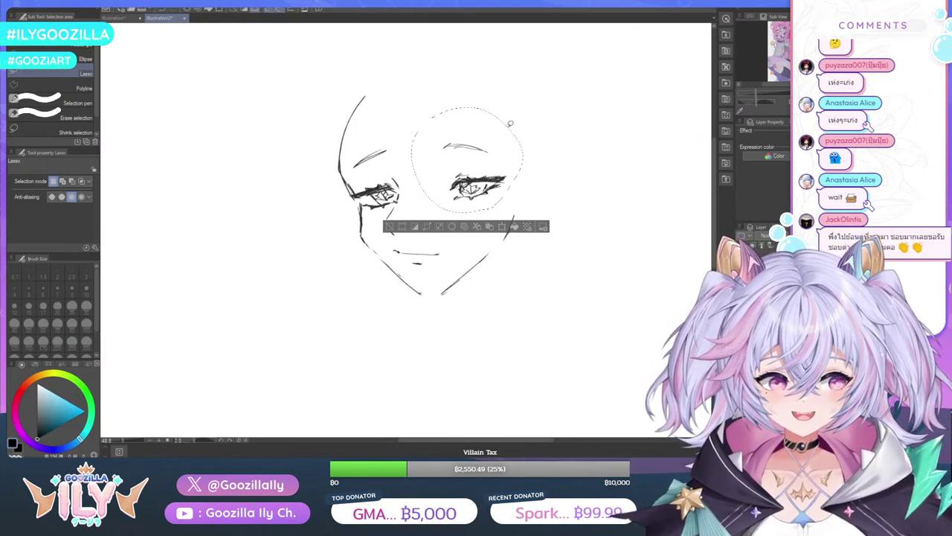
pyautogui.hotkey('ctrl', 't')
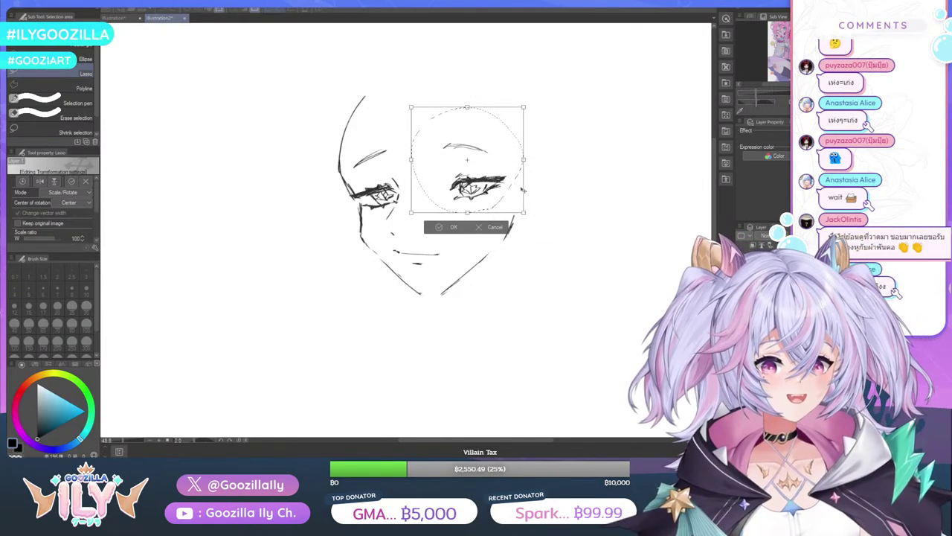
pyautogui.moveTo(513, 192); pyautogui.dragTo(498, 195)
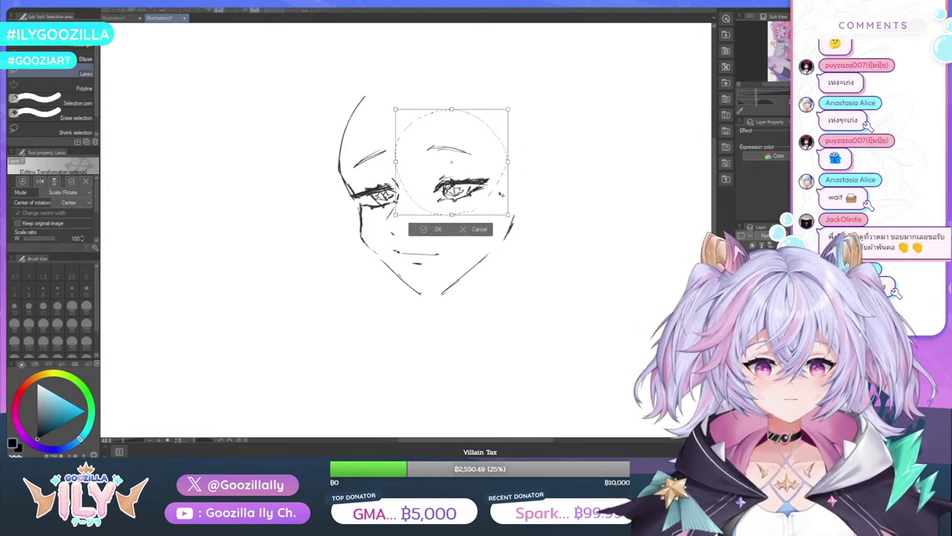
pyautogui.click(426, 230)
pyautogui.hotkey('ctrl', 'd')
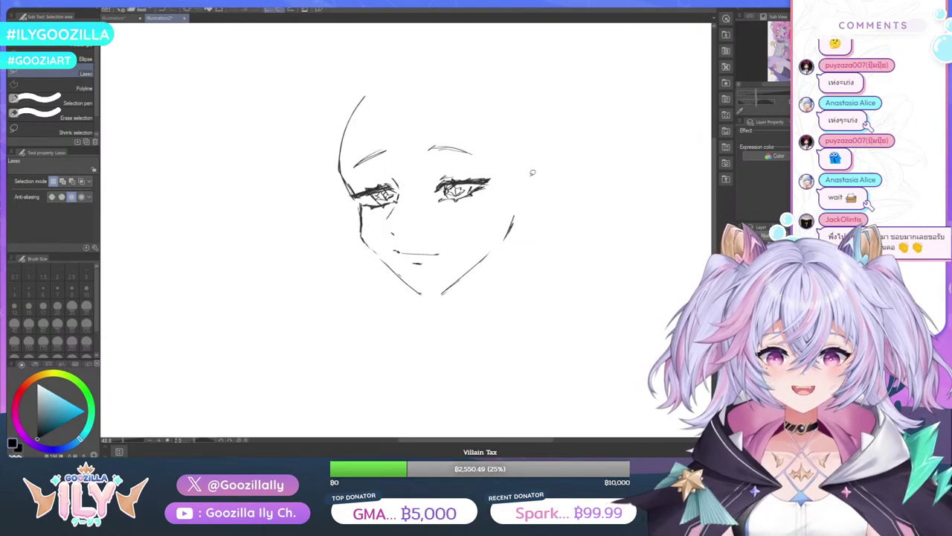
# Redraw the right jaw and erase the doubled strokes down to a single line
pyautogui.press('p')
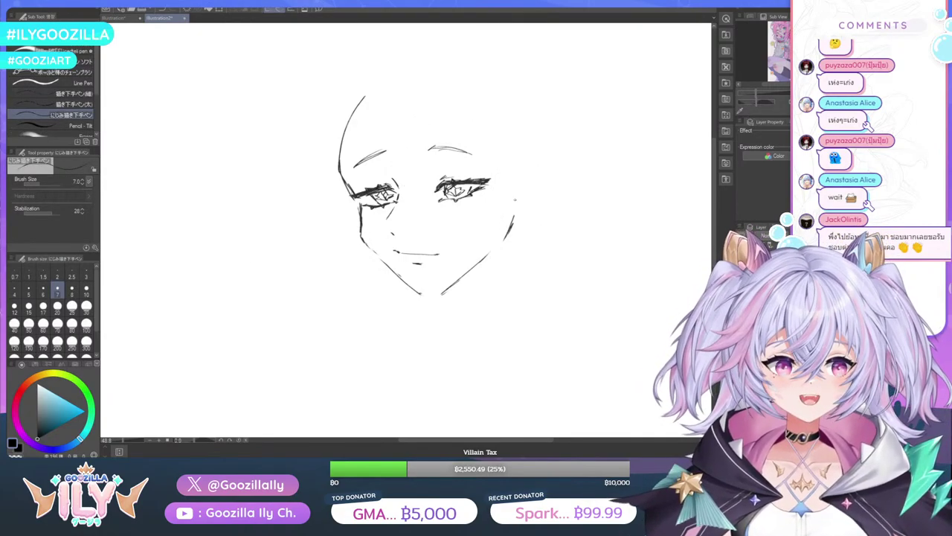
pyautogui.moveTo(514, 195)
pyautogui.mouseDown()
pyautogui.moveTo(502, 234)
pyautogui.moveTo(425, 295)
pyautogui.mouseUp()
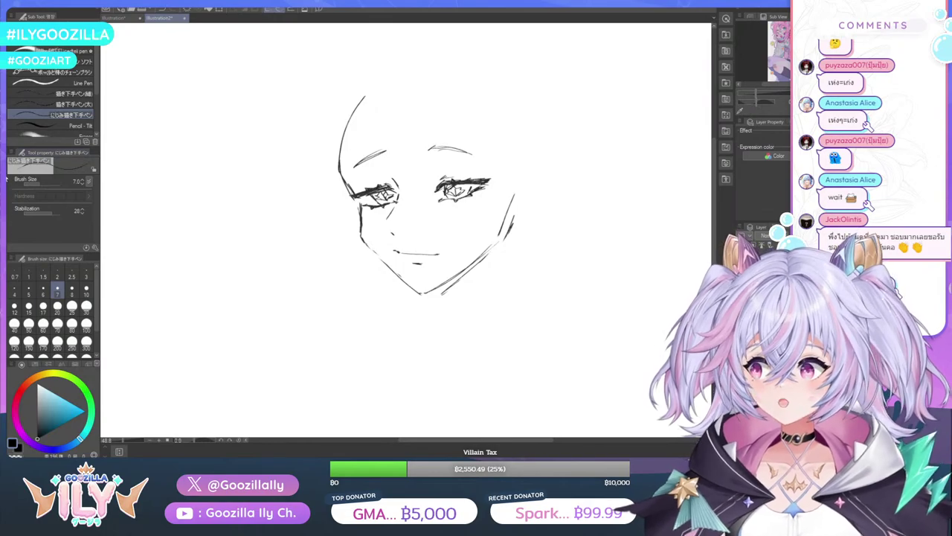
pyautogui.press('e')
pyautogui.moveTo(512, 216)
pyautogui.mouseDown()
pyautogui.moveTo(505, 238)
pyautogui.moveTo(444, 293)
pyautogui.mouseUp()
pyautogui.moveTo(494, 246); pyautogui.dragTo(452, 279)
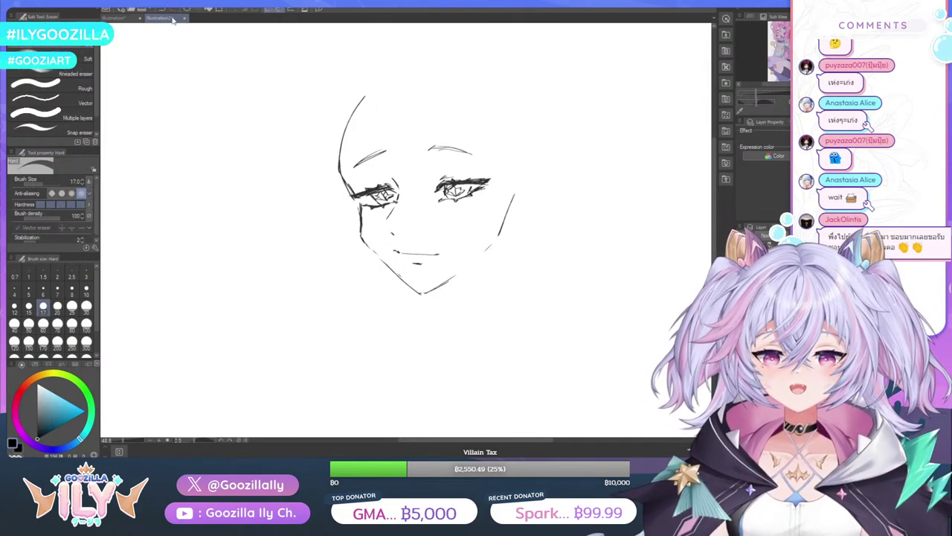
pyautogui.hotkey('ctrl', 'z')
pyautogui.moveTo(446, 290)
pyautogui.mouseDown()
pyautogui.moveTo(521, 215)
pyautogui.moveTo(506, 218)
pyautogui.mouseUp()
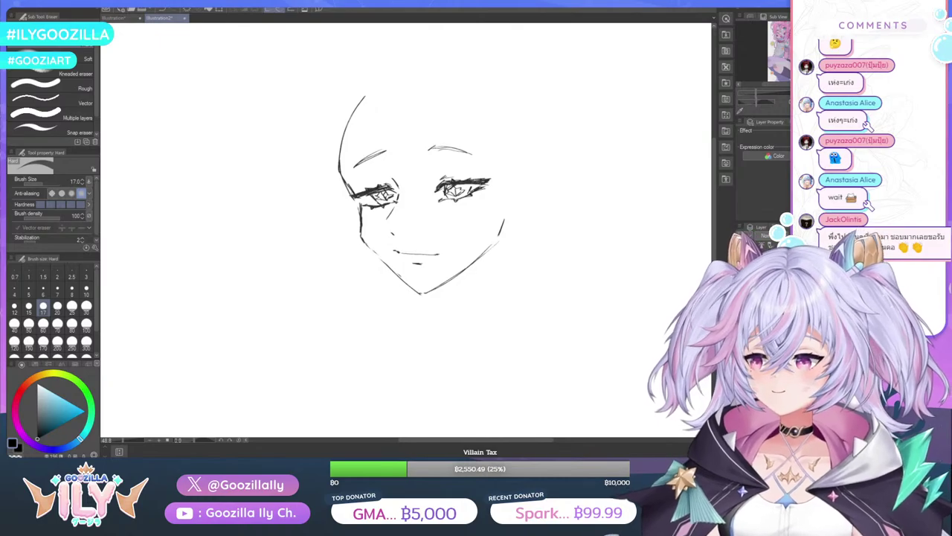
# Draw an ear beside the right eye with inner detail and a top stroke
pyautogui.press('p')
pyautogui.moveTo(514, 180); pyautogui.dragTo(536, 180)
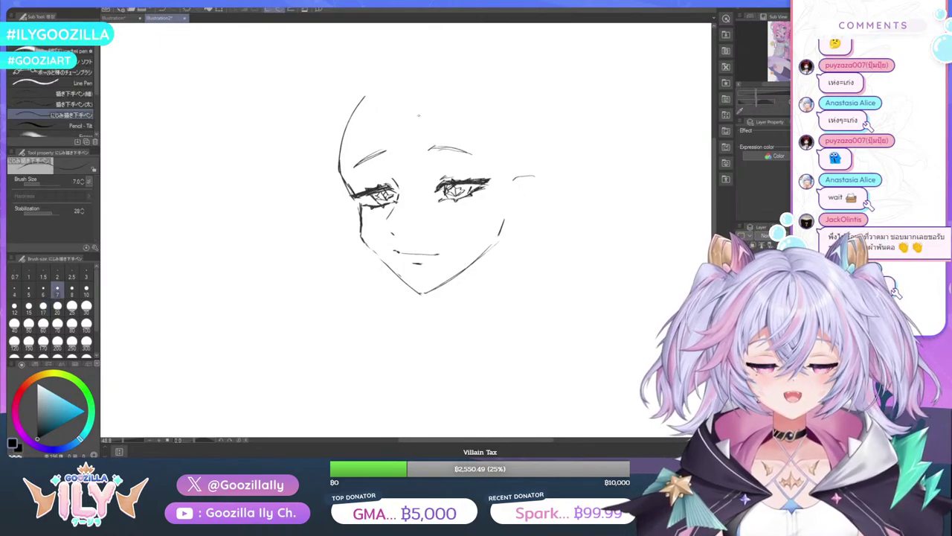
pyautogui.hotkey('ctrl', 'z')
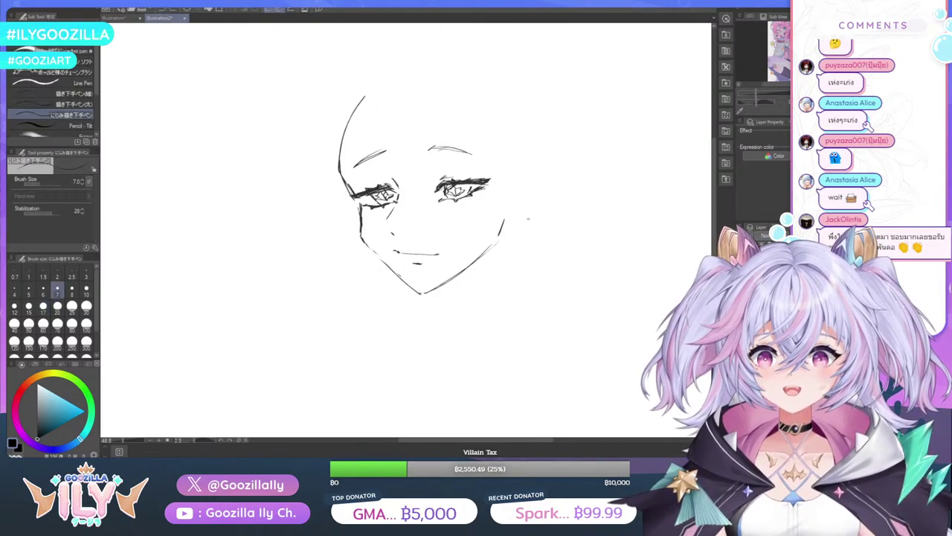
pyautogui.moveTo(514, 177)
pyautogui.mouseDown()
pyautogui.moveTo(524, 171)
pyautogui.moveTo(539, 198)
pyautogui.moveTo(503, 230)
pyautogui.mouseUp()
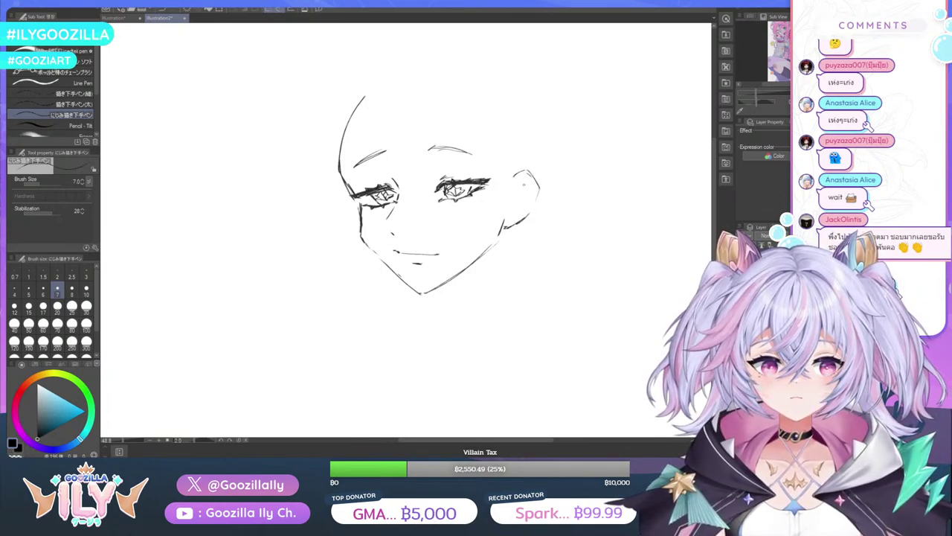
pyautogui.moveTo(511, 184)
pyautogui.mouseDown()
pyautogui.moveTo(527, 183)
pyautogui.moveTo(519, 181)
pyautogui.moveTo(506, 216)
pyautogui.moveTo(523, 206)
pyautogui.moveTo(511, 195)
pyautogui.mouseUp()
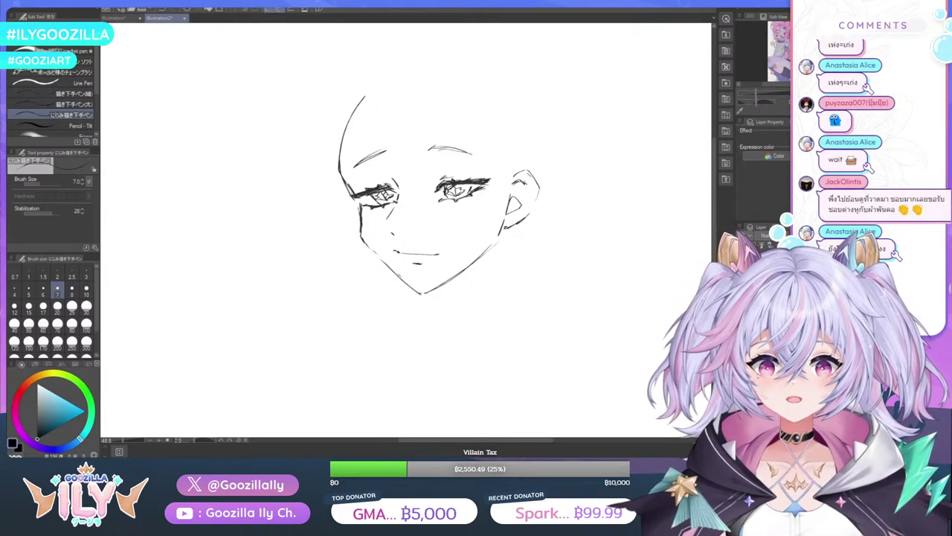
pyautogui.moveTo(512, 177); pyautogui.dragTo(525, 168)
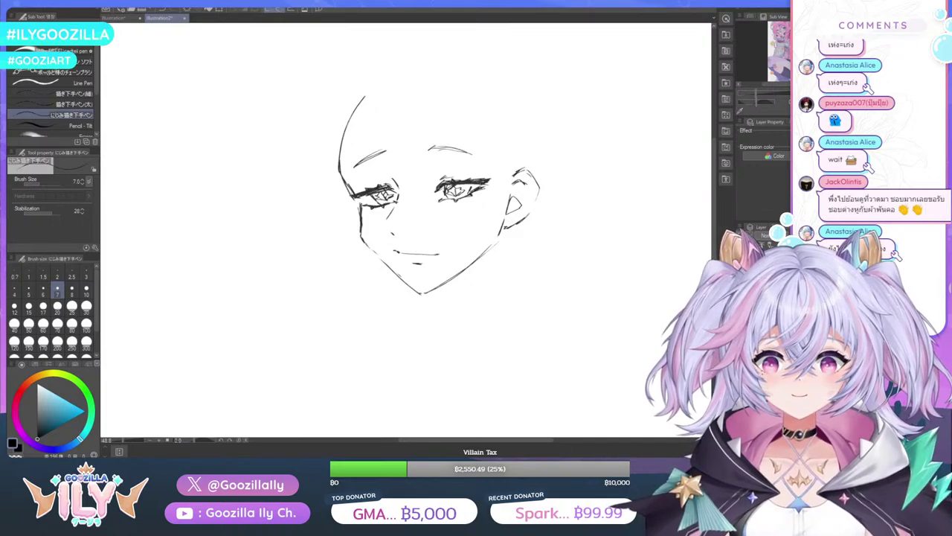
# Firm up the left cheek contour, the right cheek line and the left head outline
pyautogui.moveTo(359, 196)
pyautogui.mouseDown()
pyautogui.moveTo(364, 238)
pyautogui.moveTo(418, 293)
pyautogui.mouseUp()
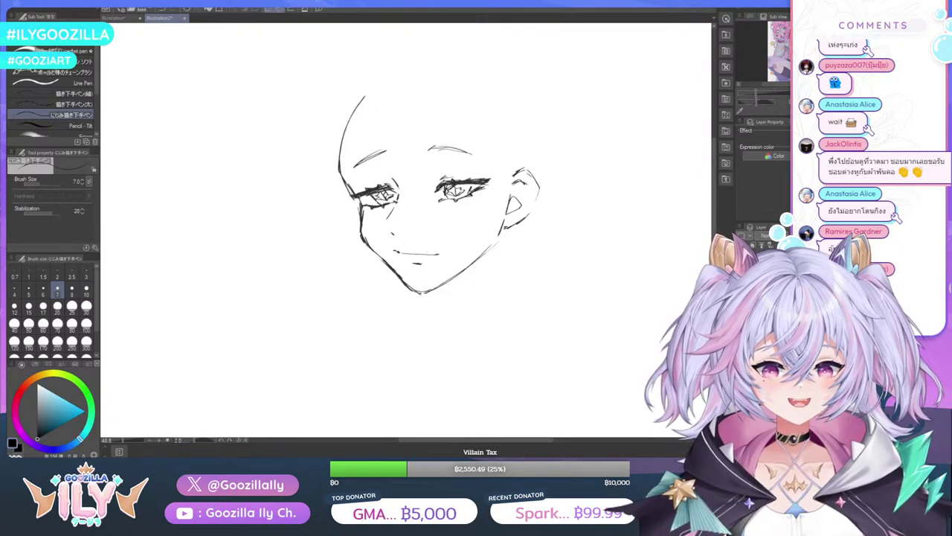
pyautogui.moveTo(505, 204)
pyautogui.mouseDown()
pyautogui.moveTo(498, 236)
pyautogui.moveTo(433, 289)
pyautogui.mouseUp()
pyautogui.moveTo(340, 128)
pyautogui.mouseDown()
pyautogui.moveTo(340, 177)
pyautogui.moveTo(353, 188)
pyautogui.mouseUp()
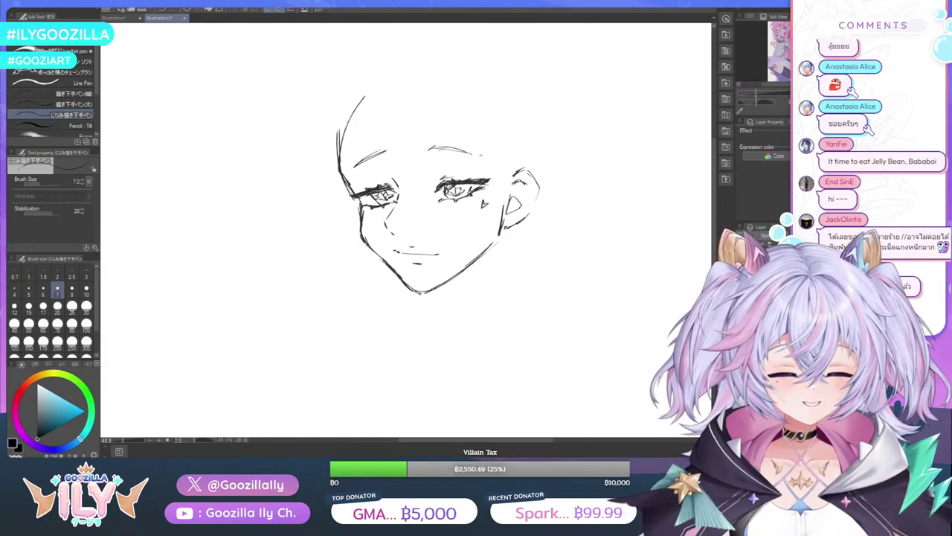
# Sketch hair strands over the forehead and toward the ear, undoing the last three
pyautogui.moveTo(437, 98)
pyautogui.mouseDown()
pyautogui.moveTo(448, 75)
pyautogui.moveTo(450, 180)
pyautogui.mouseUp()
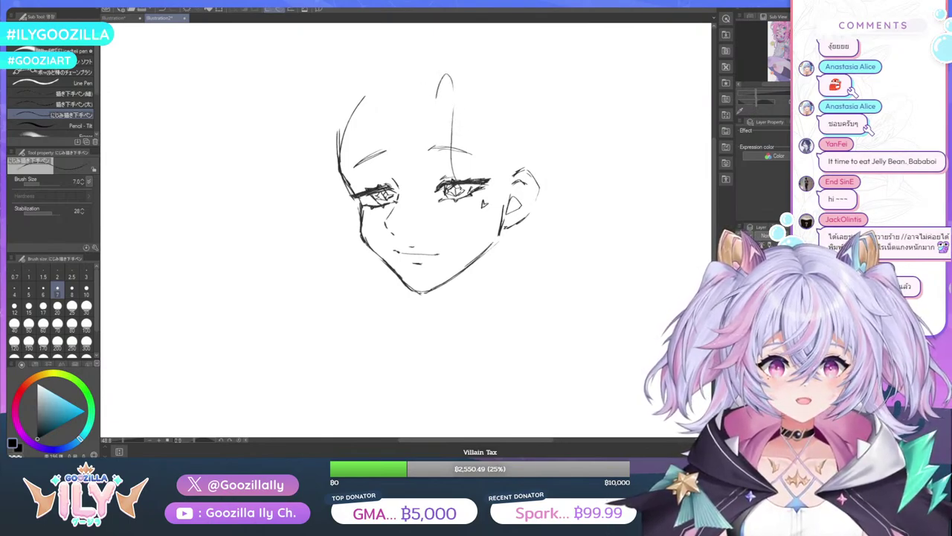
pyautogui.moveTo(466, 104)
pyautogui.mouseDown()
pyautogui.moveTo(472, 158)
pyautogui.moveTo(522, 196)
pyautogui.mouseUp()
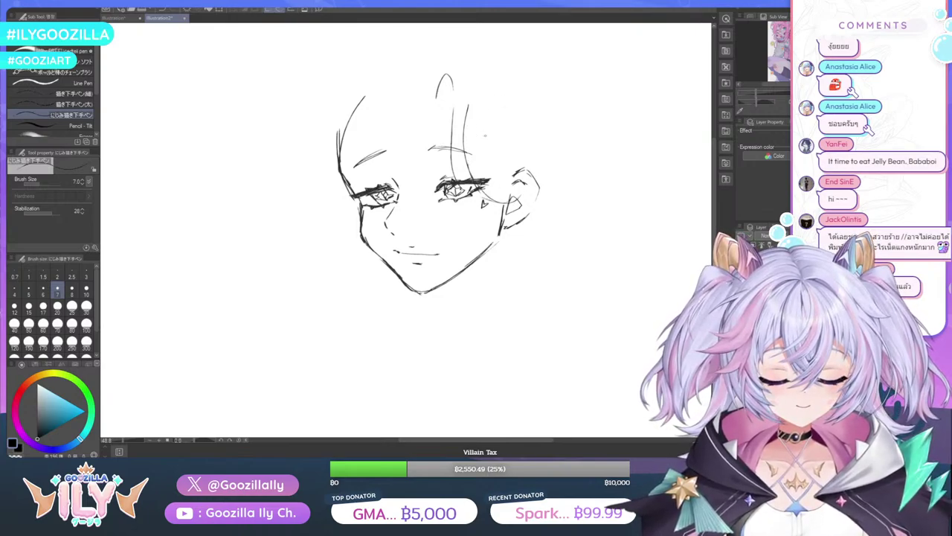
pyautogui.moveTo(478, 95)
pyautogui.mouseDown()
pyautogui.moveTo(481, 148)
pyautogui.moveTo(512, 177)
pyautogui.moveTo(531, 170)
pyautogui.mouseUp()
pyautogui.moveTo(502, 187)
pyautogui.mouseDown()
pyautogui.moveTo(523, 174)
pyautogui.moveTo(512, 186)
pyautogui.mouseUp()
pyautogui.moveTo(489, 196); pyautogui.dragTo(510, 188)
pyautogui.moveTo(467, 67)
pyautogui.mouseDown()
pyautogui.moveTo(471, 77)
pyautogui.moveTo(450, 71)
pyautogui.moveTo(424, 46)
pyautogui.moveTo(430, 116)
pyautogui.mouseUp()
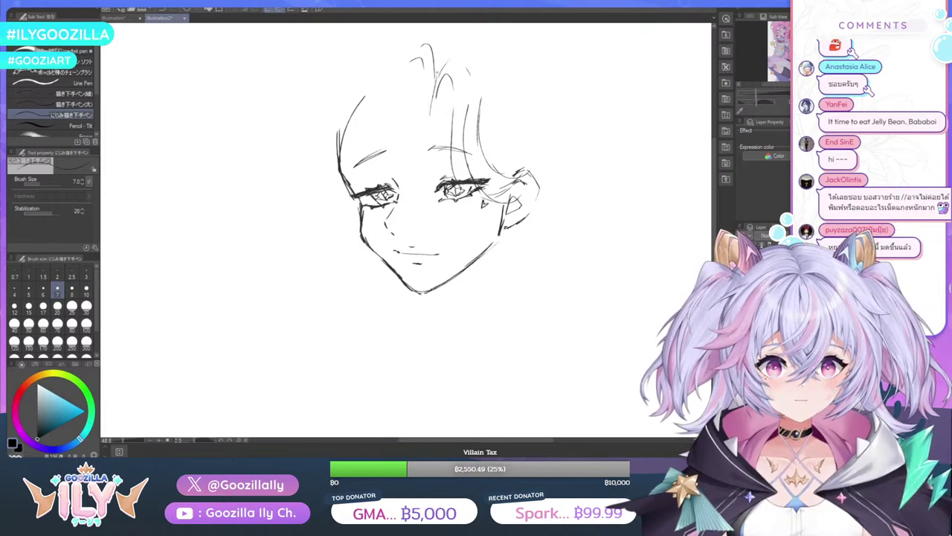
pyautogui.moveTo(435, 83); pyautogui.dragTo(423, 177)
pyautogui.moveTo(423, 139); pyautogui.dragTo(442, 192)
pyautogui.moveTo(419, 195)
pyautogui.mouseDown()
pyautogui.moveTo(438, 189)
pyautogui.moveTo(415, 190)
pyautogui.mouseUp()
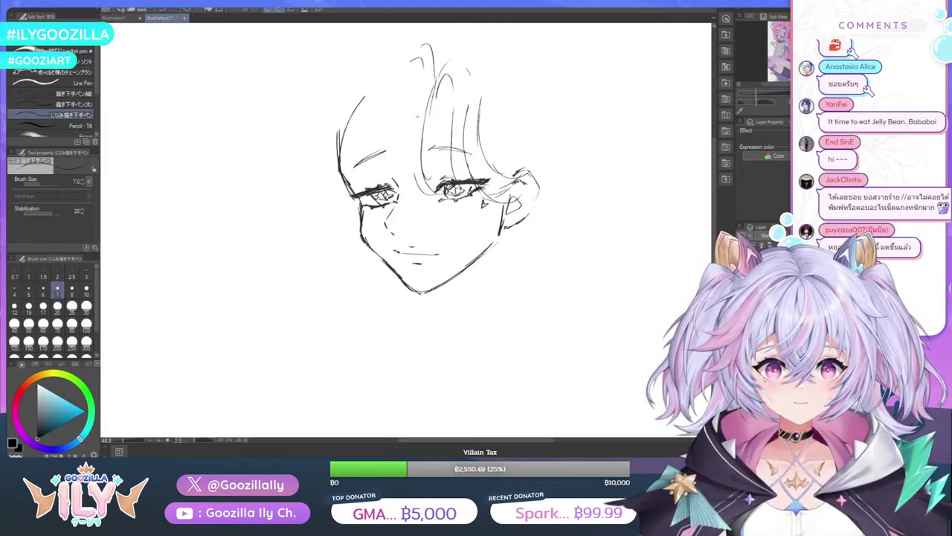
pyautogui.click(163, 10)
pyautogui.click(162, 10)
pyautogui.click(163, 11)
pyautogui.click(163, 10)
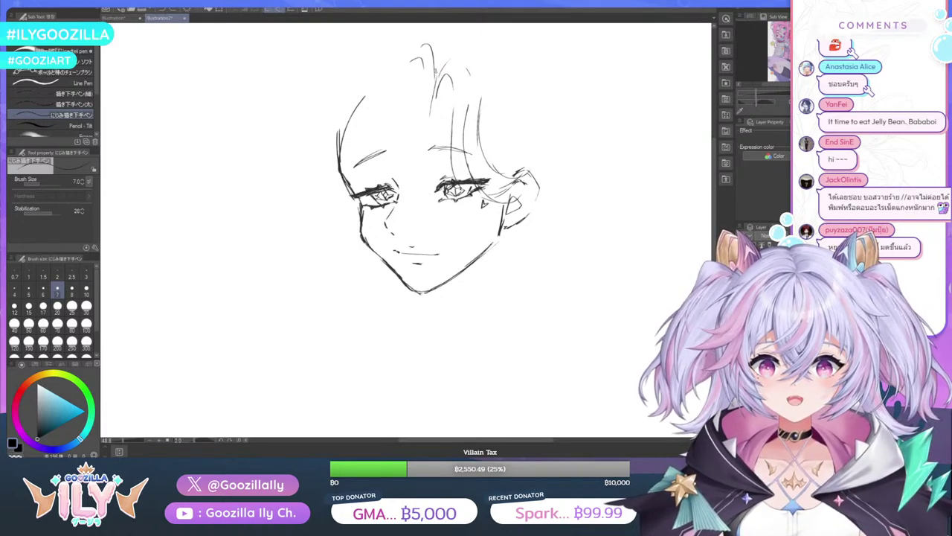
# Draw a long central strand and the left outer hair outline with strands beside the left cheek
pyautogui.moveTo(436, 73); pyautogui.dragTo(411, 215)
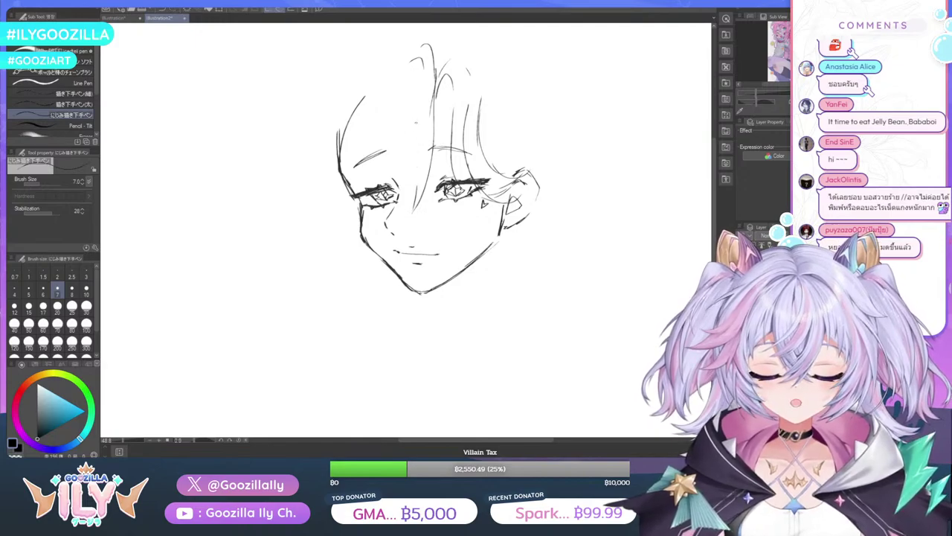
pyautogui.moveTo(420, 132)
pyautogui.mouseDown()
pyautogui.moveTo(413, 185)
pyautogui.moveTo(403, 188)
pyautogui.moveTo(398, 170)
pyautogui.mouseUp()
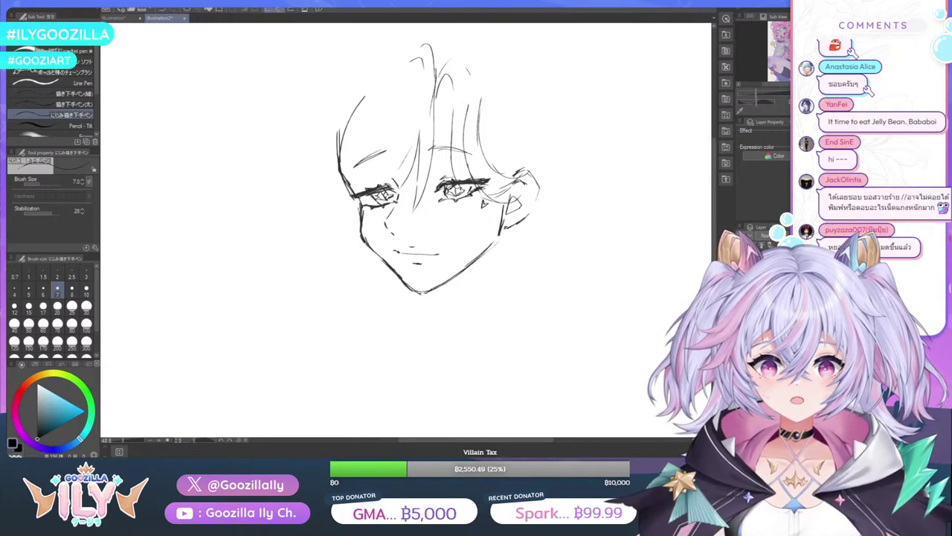
pyautogui.moveTo(414, 132); pyautogui.dragTo(384, 185)
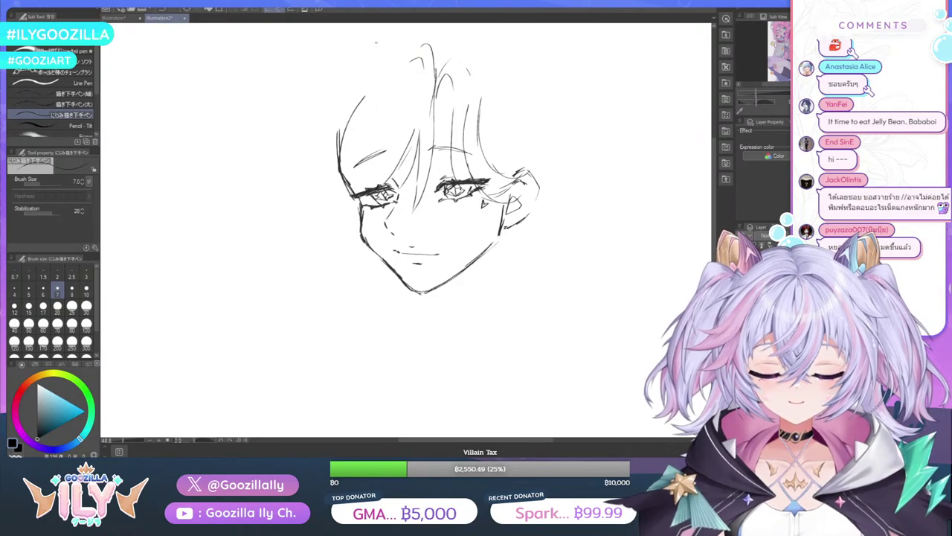
pyautogui.moveTo(405, 40)
pyautogui.mouseDown()
pyautogui.moveTo(361, 67)
pyautogui.moveTo(343, 130)
pyautogui.moveTo(360, 188)
pyautogui.mouseUp()
pyautogui.moveTo(346, 81)
pyautogui.mouseDown()
pyautogui.moveTo(340, 146)
pyautogui.moveTo(350, 178)
pyautogui.mouseUp()
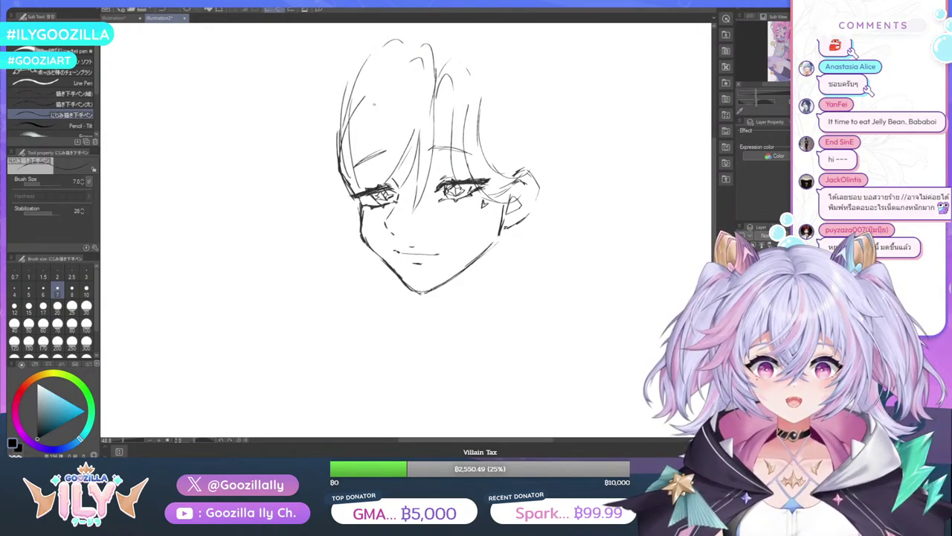
pyautogui.moveTo(363, 134); pyautogui.dragTo(355, 192)
pyautogui.moveTo(360, 152)
pyautogui.mouseDown()
pyautogui.moveTo(358, 211)
pyautogui.moveTo(380, 225)
pyautogui.mouseUp()
pyautogui.moveTo(343, 113); pyautogui.dragTo(329, 209)
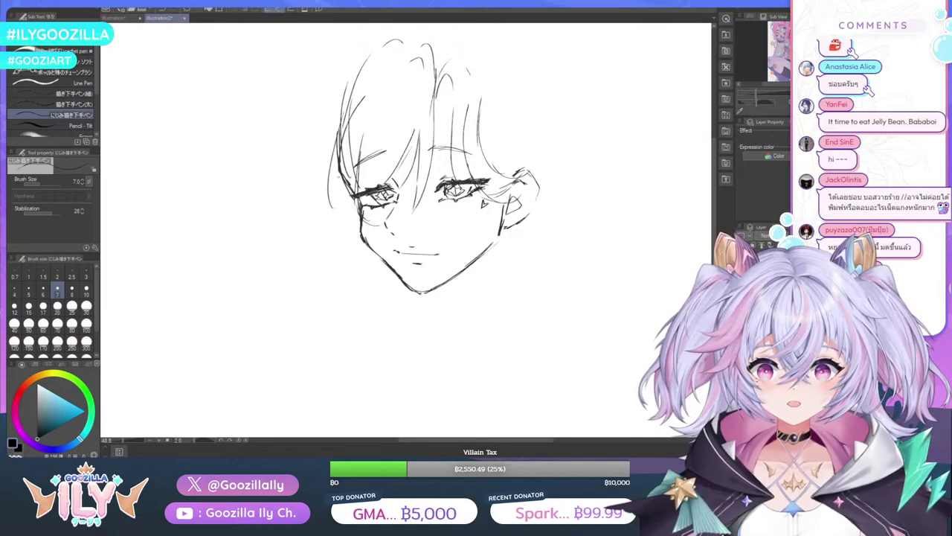
pyautogui.moveTo(336, 157); pyautogui.dragTo(334, 192)
pyautogui.moveTo(335, 192); pyautogui.dragTo(357, 220)
pyautogui.moveTo(340, 202); pyautogui.dragTo(355, 216)
pyautogui.moveTo(385, 79); pyautogui.dragTo(356, 119)
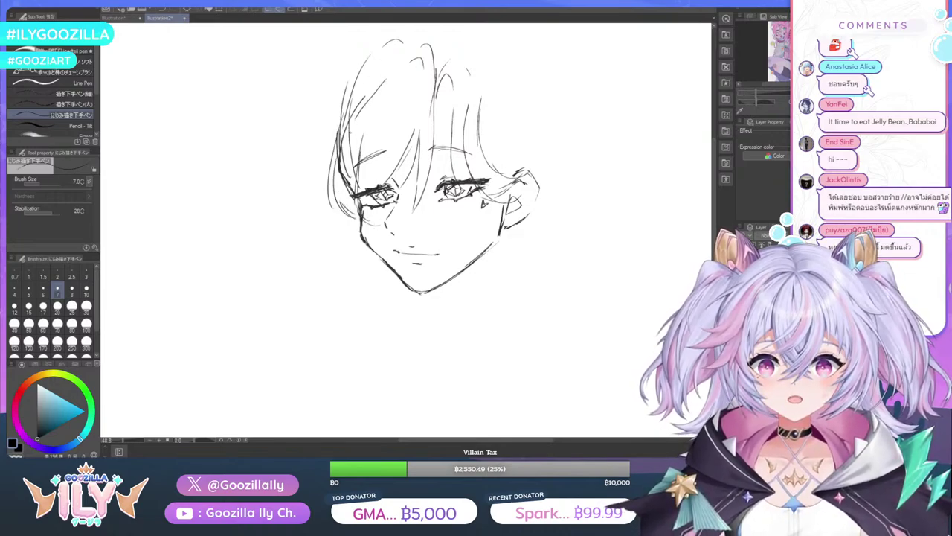
# Erase most of the left and upper-left hair strokes with a size 70 eraser
pyautogui.press('e')
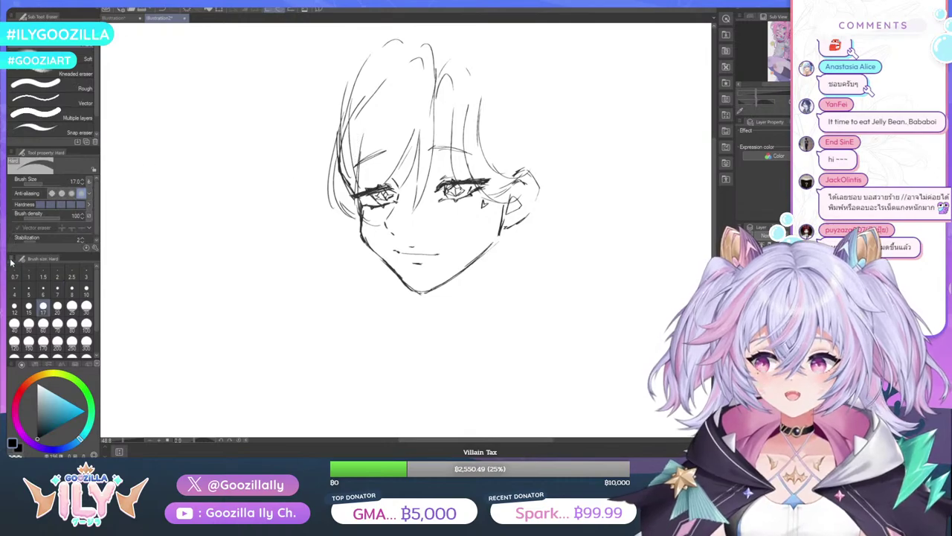
pyautogui.click(58, 323)
pyautogui.moveTo(347, 156); pyautogui.dragTo(344, 198)
pyautogui.moveTo(355, 119); pyautogui.dragTo(346, 186)
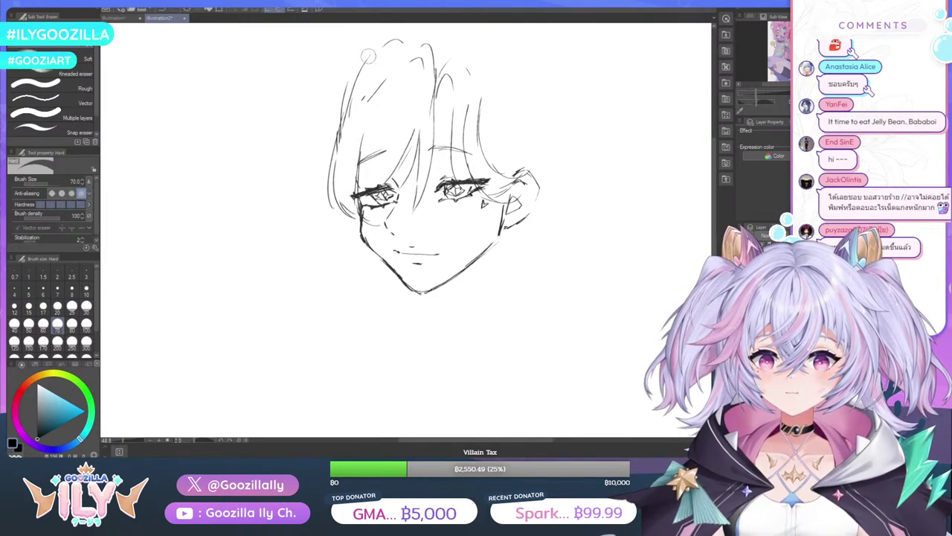
pyautogui.moveTo(361, 76)
pyautogui.mouseDown()
pyautogui.moveTo(325, 153)
pyautogui.moveTo(366, 55)
pyautogui.moveTo(393, 36)
pyautogui.moveTo(375, 45)
pyautogui.moveTo(400, 67)
pyautogui.moveTo(385, 68)
pyautogui.moveTo(338, 132)
pyautogui.mouseUp()
# Redraw the top of the head and the upper-left, far-left and right hair edges
pyautogui.press('p')
pyautogui.moveTo(394, 48); pyautogui.dragTo(351, 97)
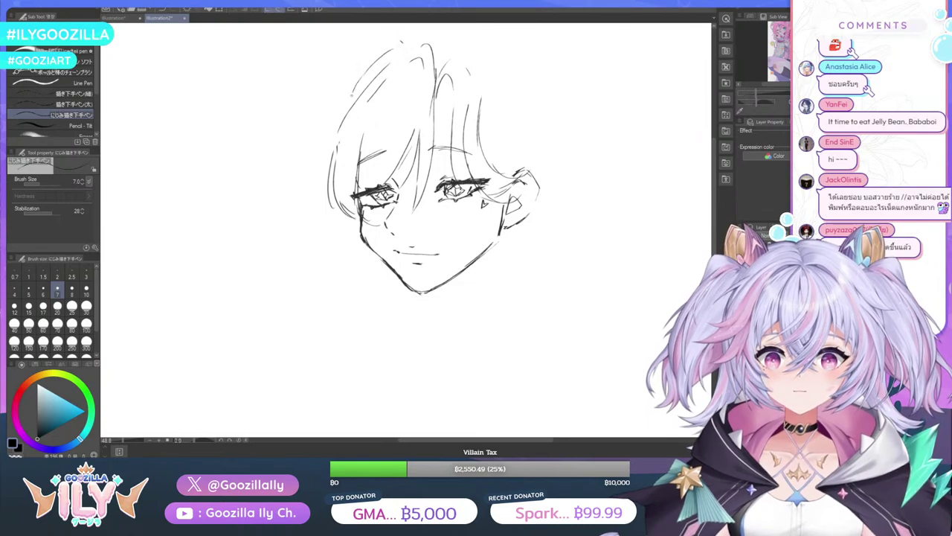
pyautogui.moveTo(483, 55)
pyautogui.mouseDown()
pyautogui.moveTo(508, 64)
pyautogui.moveTo(530, 167)
pyautogui.mouseUp()
pyautogui.moveTo(495, 54); pyautogui.dragTo(550, 122)
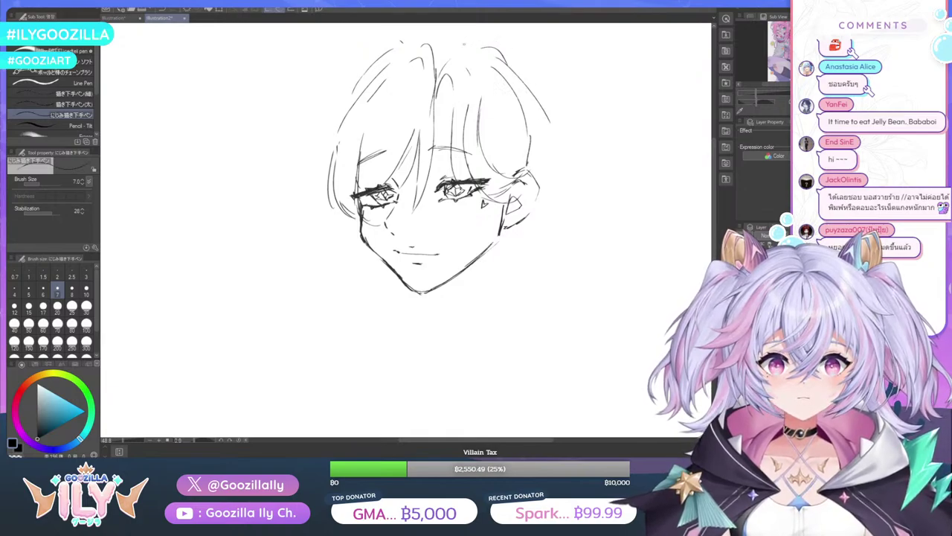
pyautogui.moveTo(432, 42); pyautogui.dragTo(477, 50)
pyautogui.moveTo(377, 61)
pyautogui.mouseDown()
pyautogui.moveTo(340, 99)
pyautogui.moveTo(324, 171)
pyautogui.mouseUp()
pyautogui.moveTo(354, 112); pyautogui.dragTo(323, 184)
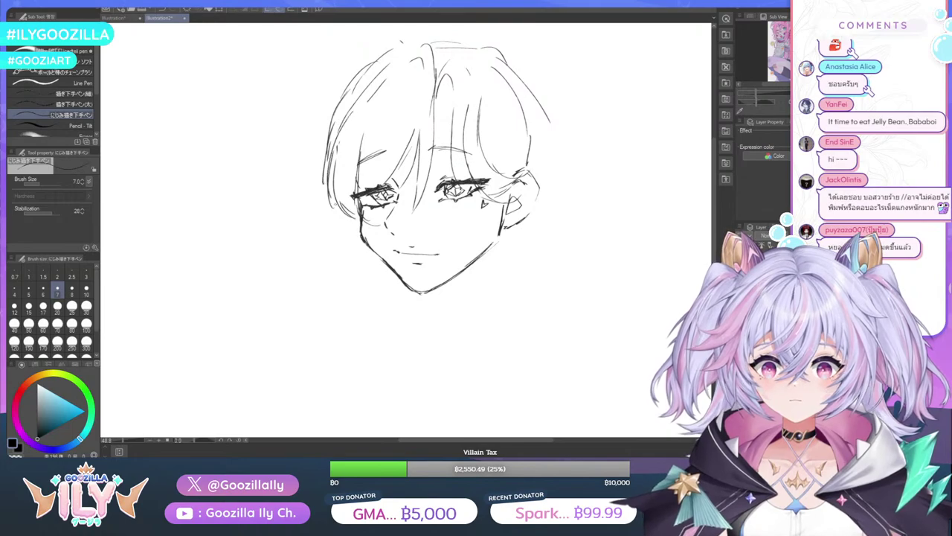
pyautogui.moveTo(355, 100); pyautogui.dragTo(308, 198)
pyautogui.moveTo(328, 131); pyautogui.dragTo(310, 187)
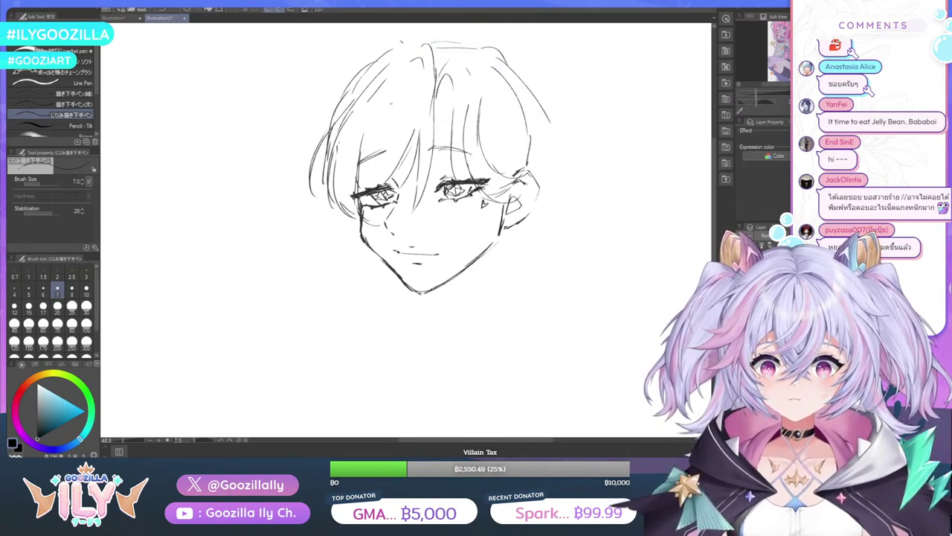
pyautogui.moveTo(534, 93); pyautogui.dragTo(553, 183)
pyautogui.moveTo(557, 132); pyautogui.dragTo(544, 194)
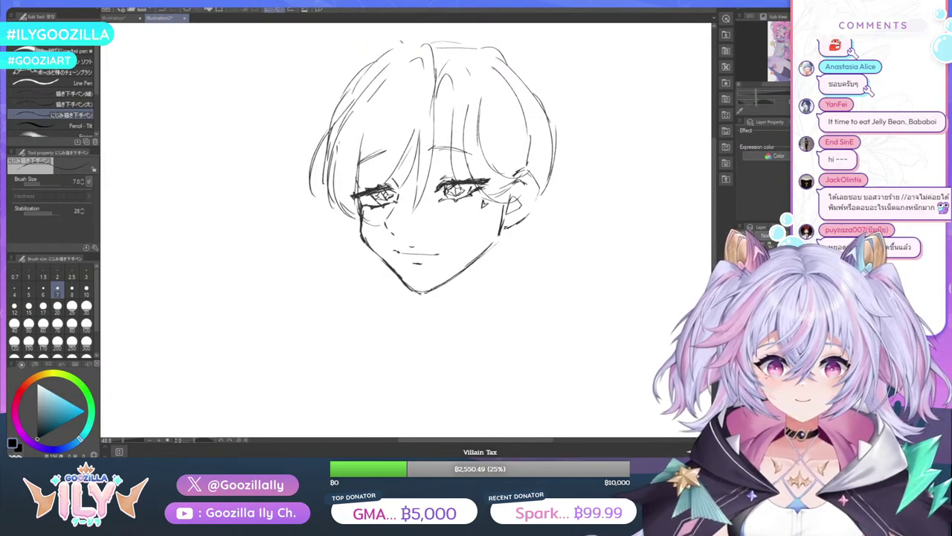
pyautogui.moveTo(533, 108); pyautogui.dragTo(544, 167)
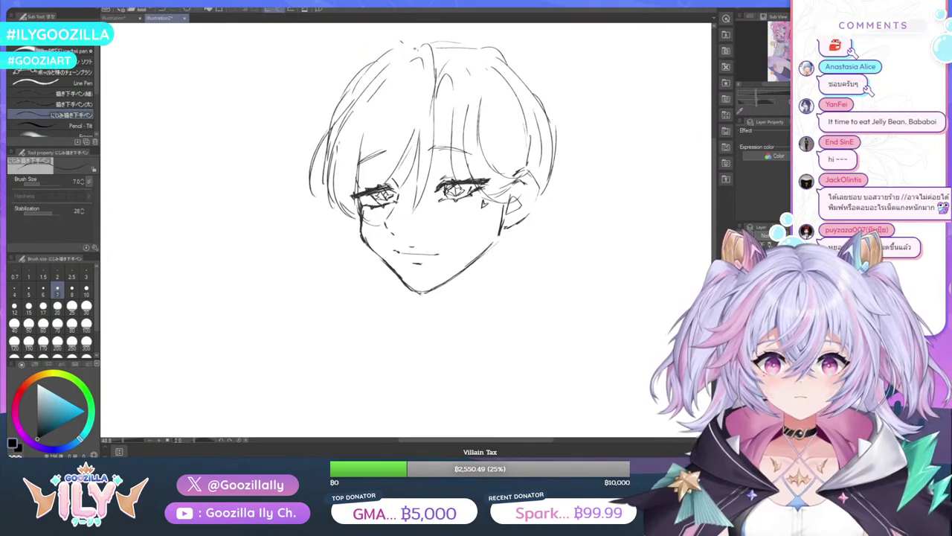
# Reinforce the top-left hair edge and add thin strands over the left fringe
pyautogui.moveTo(415, 45)
pyautogui.mouseDown()
pyautogui.moveTo(385, 41)
pyautogui.moveTo(352, 94)
pyautogui.mouseUp()
pyautogui.moveTo(378, 61)
pyautogui.mouseDown()
pyautogui.moveTo(324, 133)
pyautogui.moveTo(341, 209)
pyautogui.mouseUp()
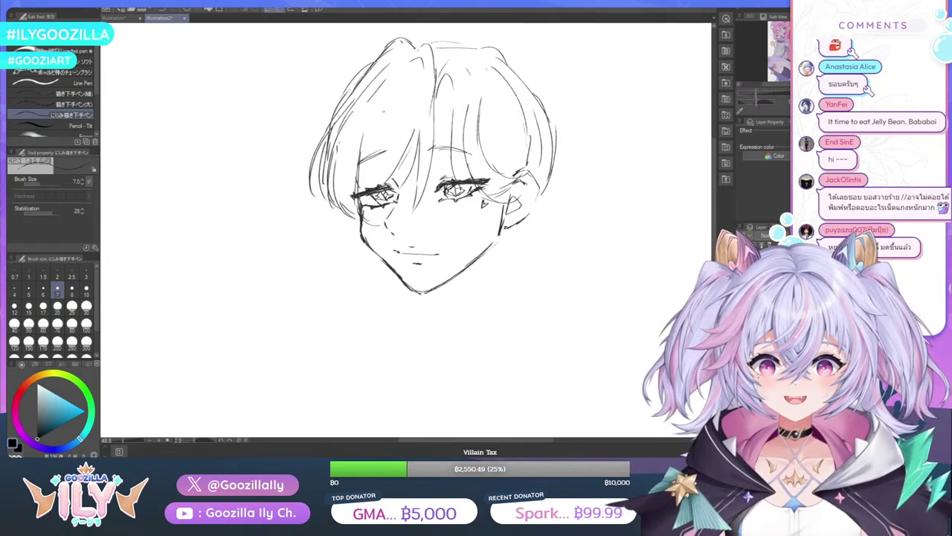
pyautogui.moveTo(380, 103); pyautogui.dragTo(357, 164)
pyautogui.moveTo(403, 124); pyautogui.dragTo(367, 189)
pyautogui.moveTo(374, 150); pyautogui.dragTo(367, 189)
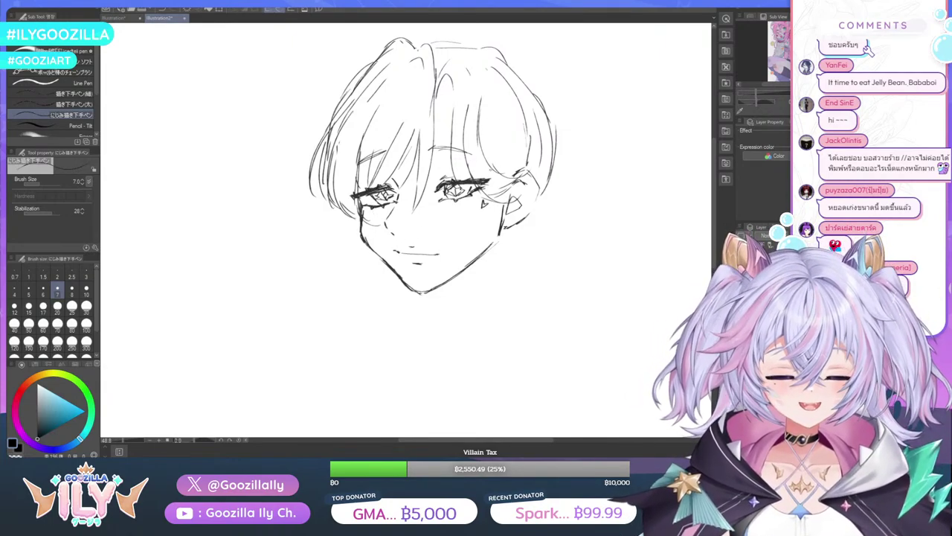
# Darken strands near the right eye and the bangs' parting, then start writing the name top-left
pyautogui.moveTo(514, 184)
pyautogui.mouseDown()
pyautogui.moveTo(493, 199)
pyautogui.moveTo(506, 201)
pyautogui.moveTo(489, 195)
pyautogui.mouseUp()
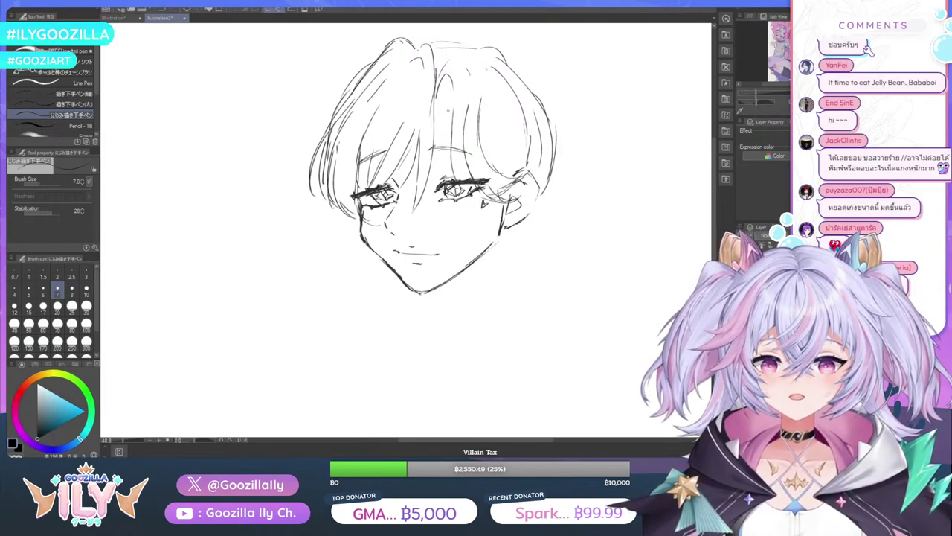
pyautogui.moveTo(444, 106)
pyautogui.mouseDown()
pyautogui.moveTo(452, 117)
pyautogui.moveTo(437, 110)
pyautogui.mouseUp()
pyautogui.moveTo(446, 87); pyautogui.dragTo(436, 107)
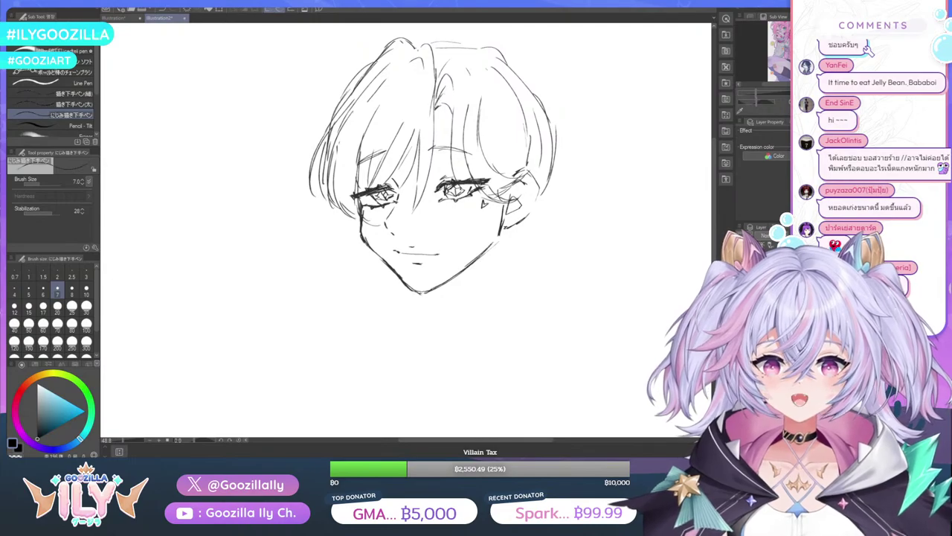
pyautogui.moveTo(168, 88)
pyautogui.mouseDown()
pyautogui.moveTo(181, 108)
pyautogui.moveTo(168, 113)
pyautogui.moveTo(178, 83)
pyautogui.moveTo(178, 111)
pyautogui.moveTo(186, 87)
pyautogui.moveTo(178, 112)
pyautogui.moveTo(189, 104)
pyautogui.moveTo(223, 115)
pyautogui.mouseUp()
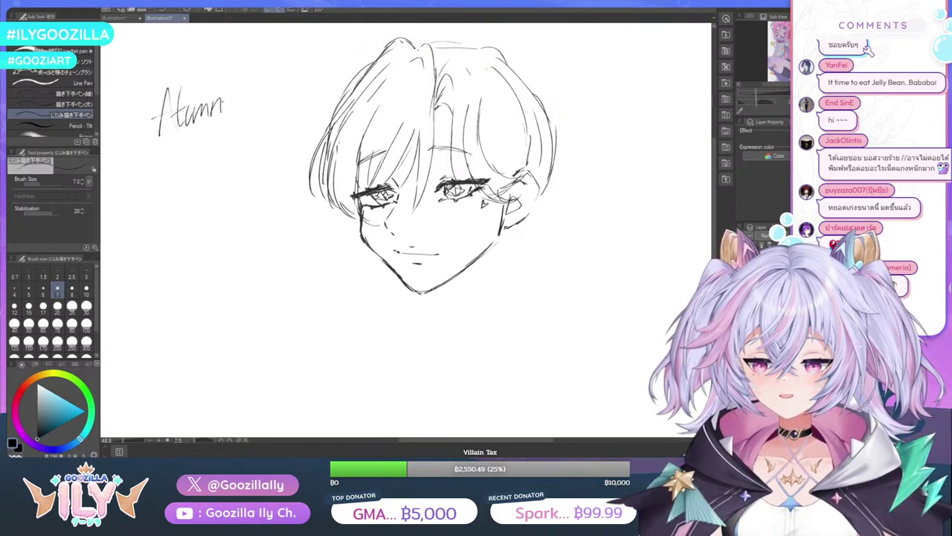
# Undo the misspelled letters and rewrite the name as 'Autumnia'
pyautogui.click(162, 9)
pyautogui.click(162, 9)
pyautogui.click(161, 9)
pyautogui.click(162, 9)
pyautogui.click(161, 9)
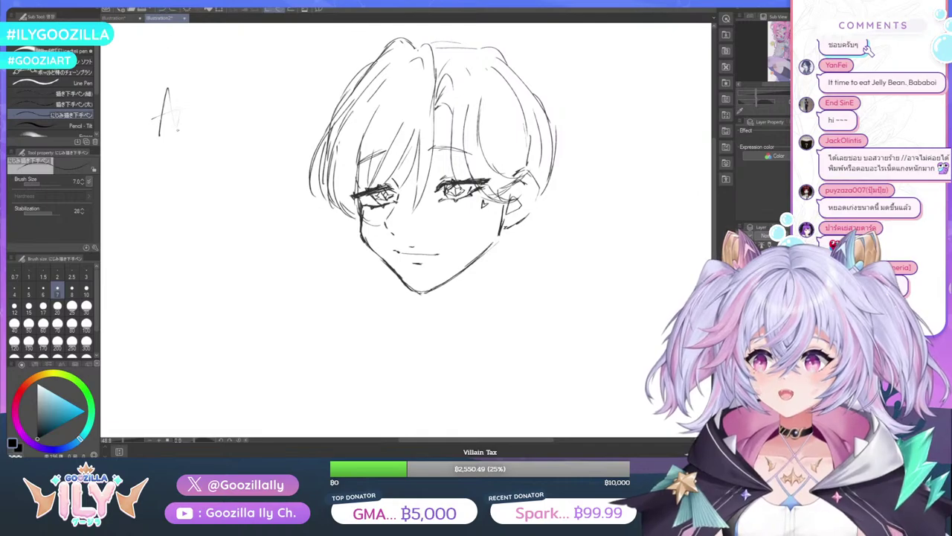
pyautogui.moveTo(177, 111); pyautogui.dragTo(192, 123)
pyautogui.moveTo(195, 80); pyautogui.dragTo(194, 125)
pyautogui.moveTo(186, 111)
pyautogui.mouseDown()
pyautogui.moveTo(228, 111)
pyautogui.moveTo(234, 102)
pyautogui.moveTo(248, 110)
pyautogui.moveTo(166, 142)
pyautogui.mouseUp()
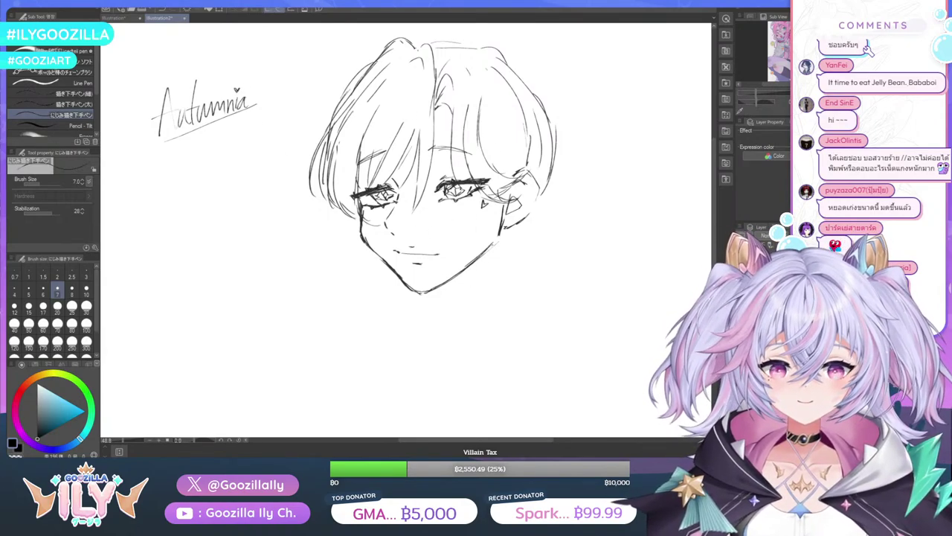
# Sketch both neck lines below the jaw and darken the right jawline and under-ear line
pyautogui.moveTo(494, 246); pyautogui.dragTo(477, 315)
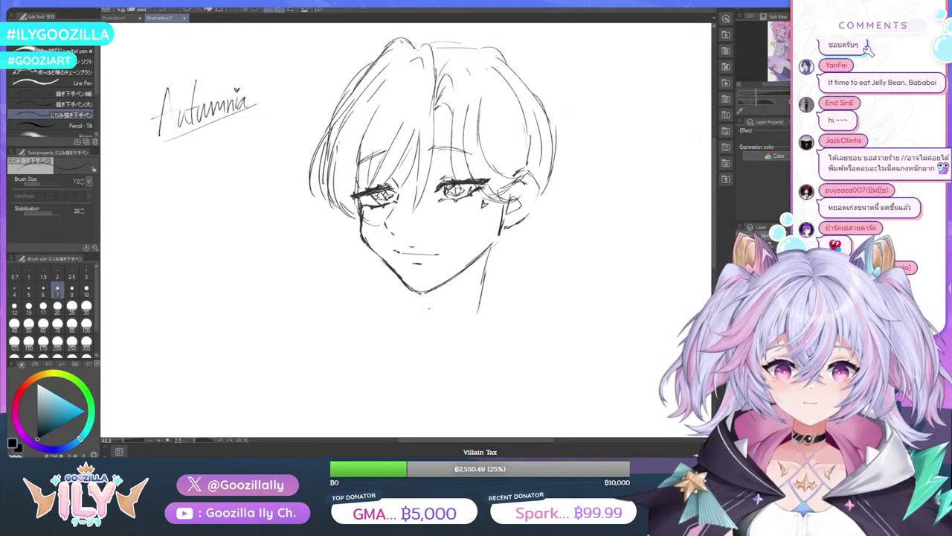
pyautogui.moveTo(418, 293); pyautogui.dragTo(417, 314)
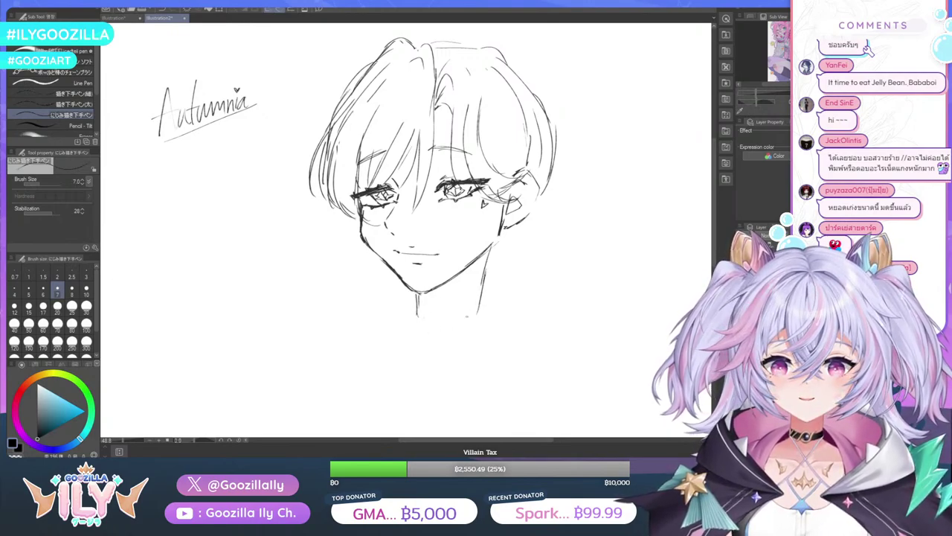
pyautogui.moveTo(482, 298); pyautogui.dragTo(484, 321)
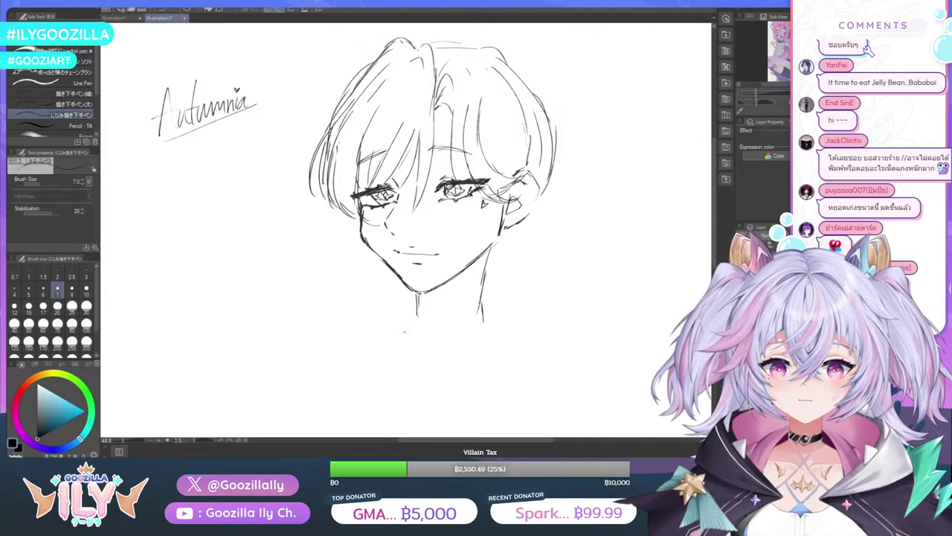
pyautogui.moveTo(417, 289); pyautogui.dragTo(414, 315)
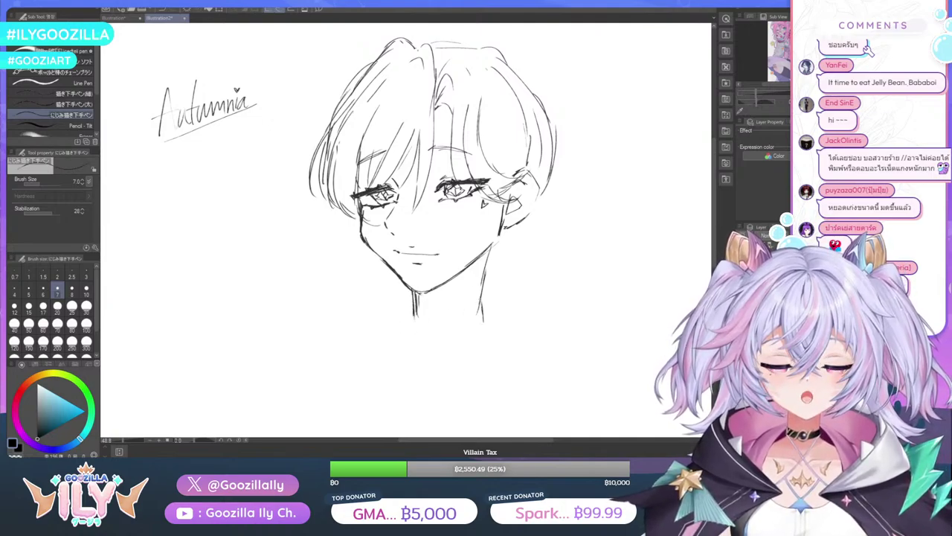
pyautogui.moveTo(486, 250); pyautogui.dragTo(481, 304)
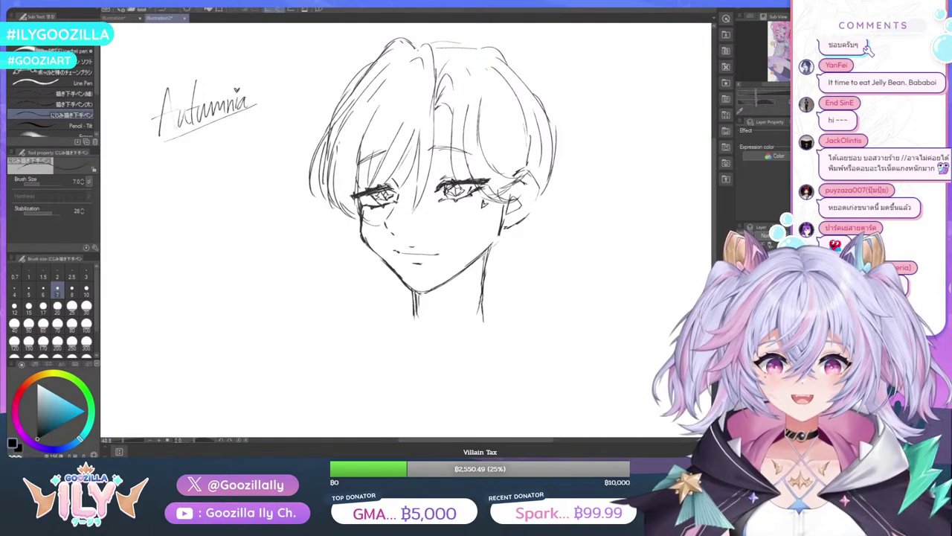
pyautogui.moveTo(485, 259); pyautogui.dragTo(482, 304)
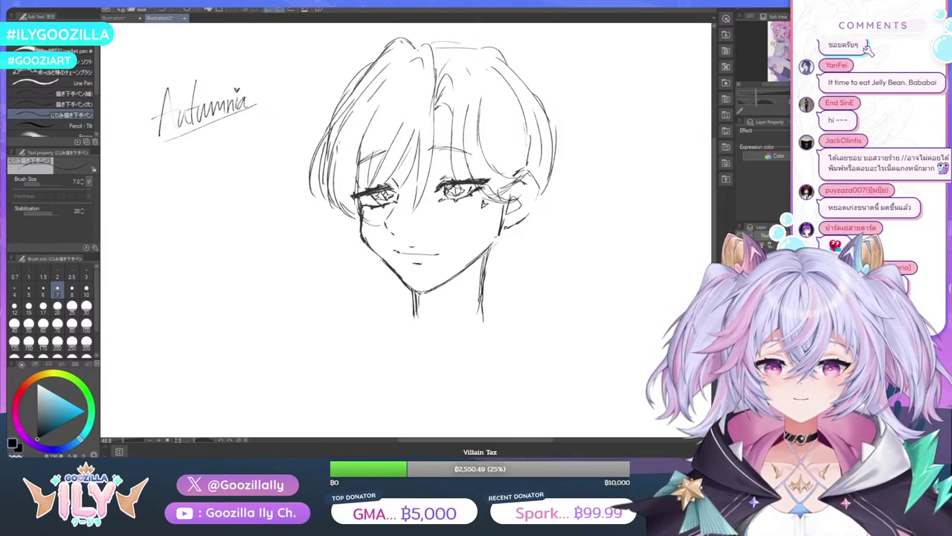
pyautogui.moveTo(496, 240); pyautogui.dragTo(447, 282)
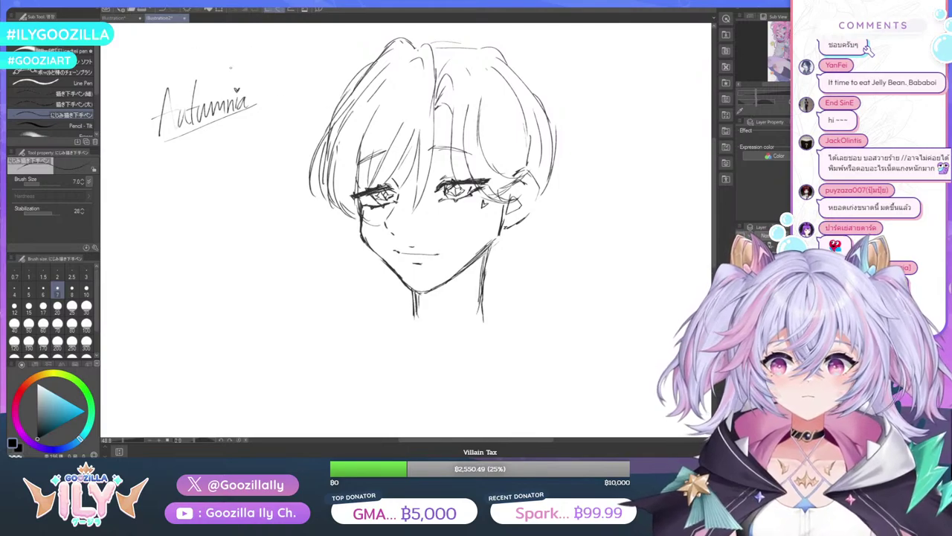
pyautogui.moveTo(505, 213); pyautogui.dragTo(494, 234)
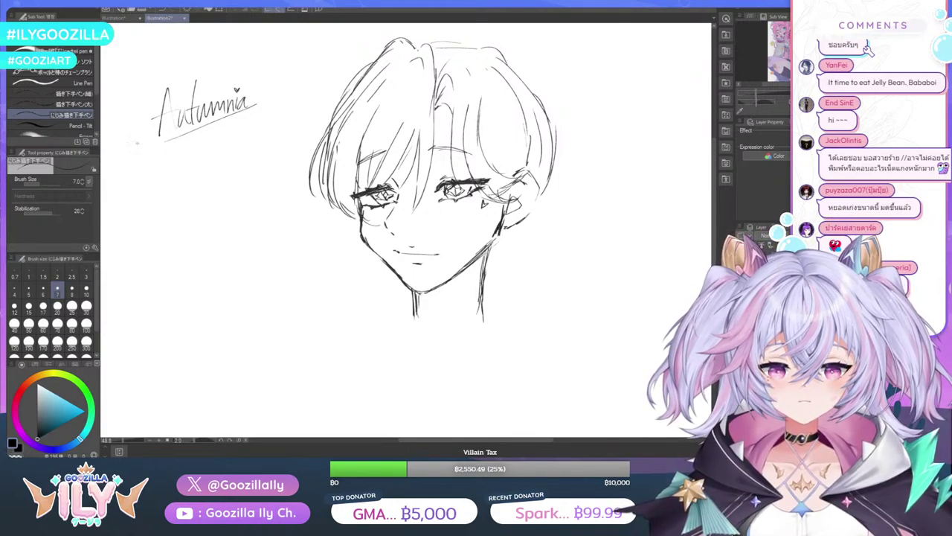
# Erase the first neck lines and redraw the right and left neck lines below the chin
pyautogui.press('e')
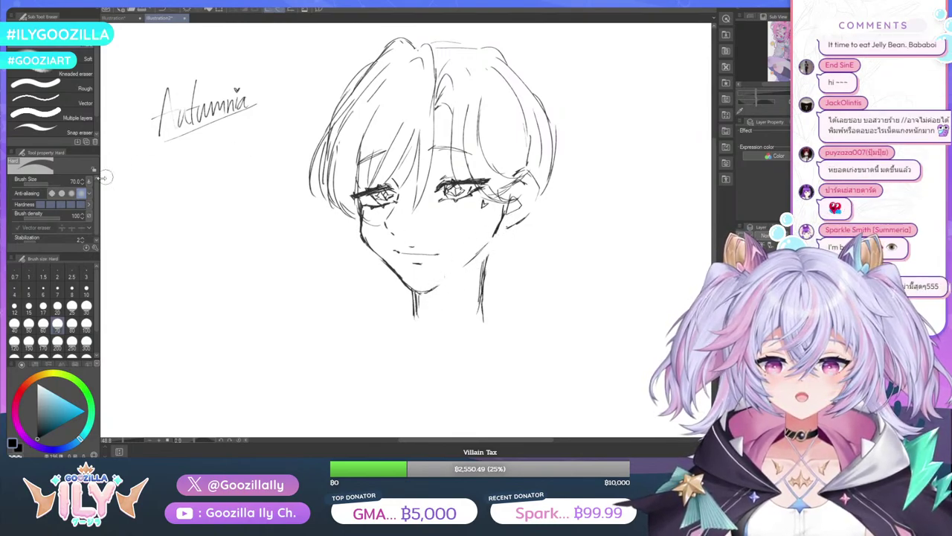
pyautogui.moveTo(493, 257); pyautogui.dragTo(480, 327)
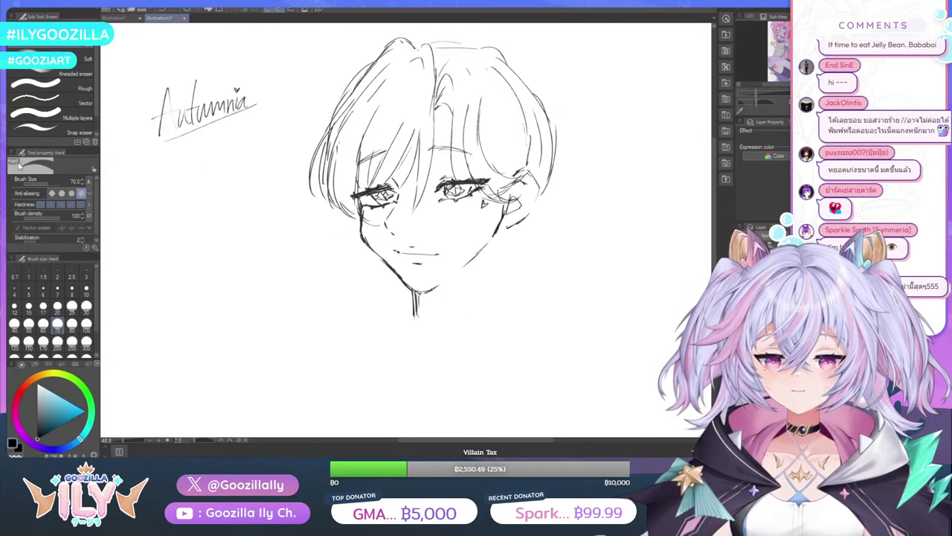
pyautogui.moveTo(419, 315)
pyautogui.mouseDown()
pyautogui.moveTo(419, 304)
pyautogui.moveTo(407, 328)
pyautogui.mouseUp()
pyautogui.press('p')
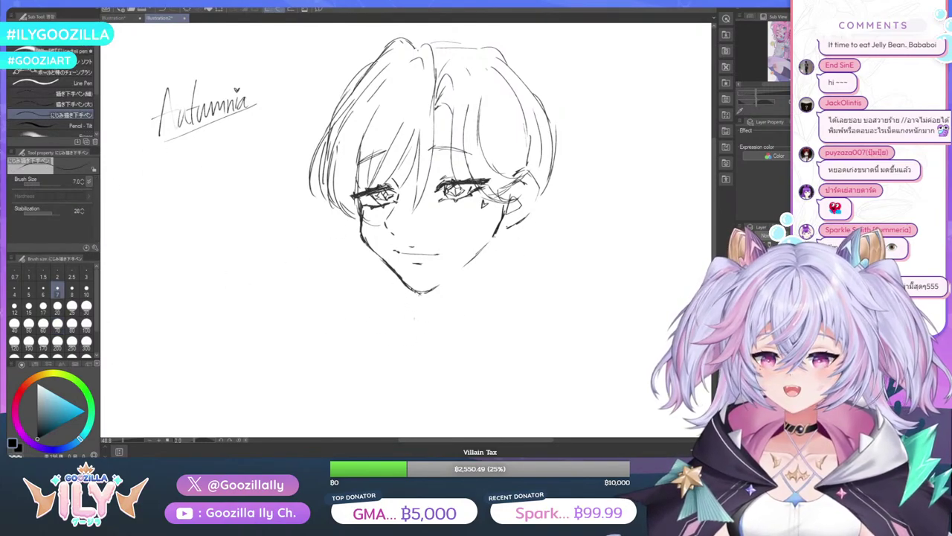
pyautogui.moveTo(480, 262); pyautogui.dragTo(469, 312)
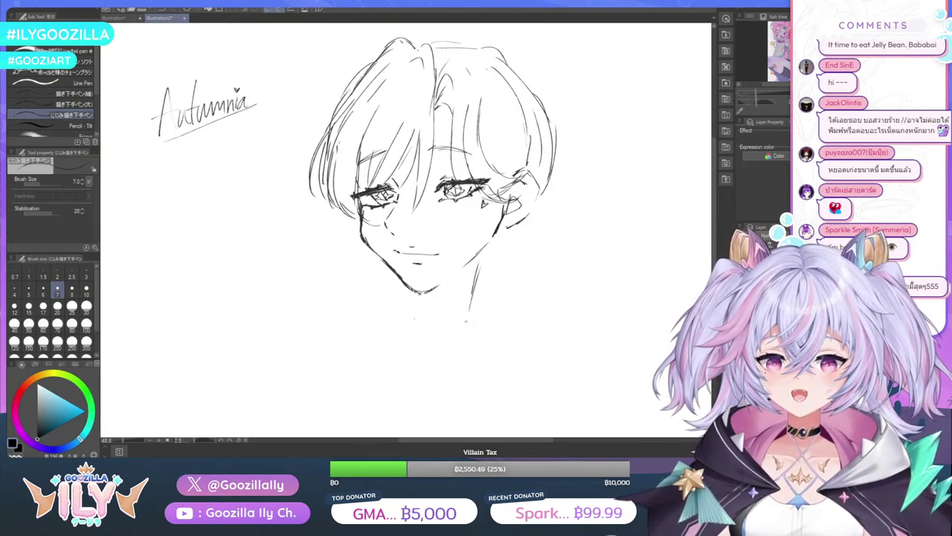
pyautogui.moveTo(406, 281); pyautogui.dragTo(399, 318)
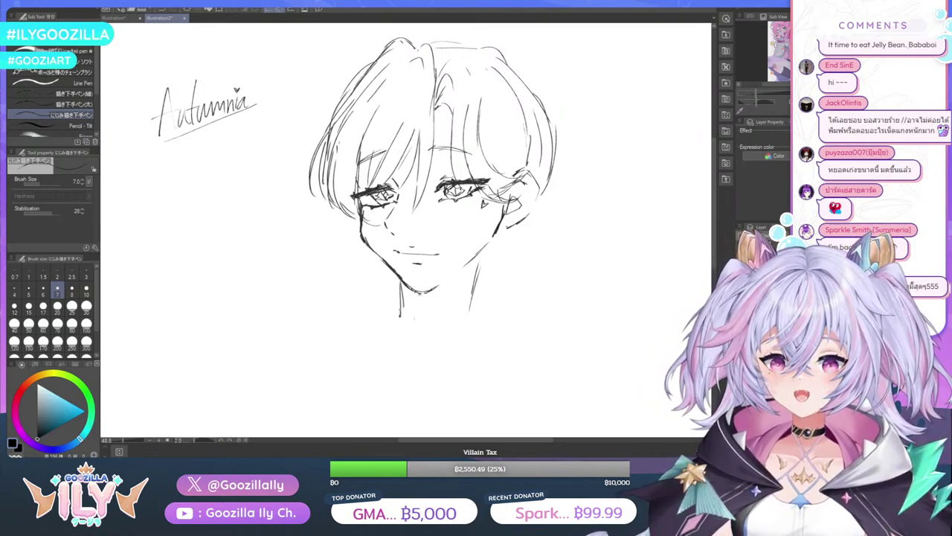
pyautogui.hotkey('ctrl', 'z')
pyautogui.hotkey('ctrl', 'z')
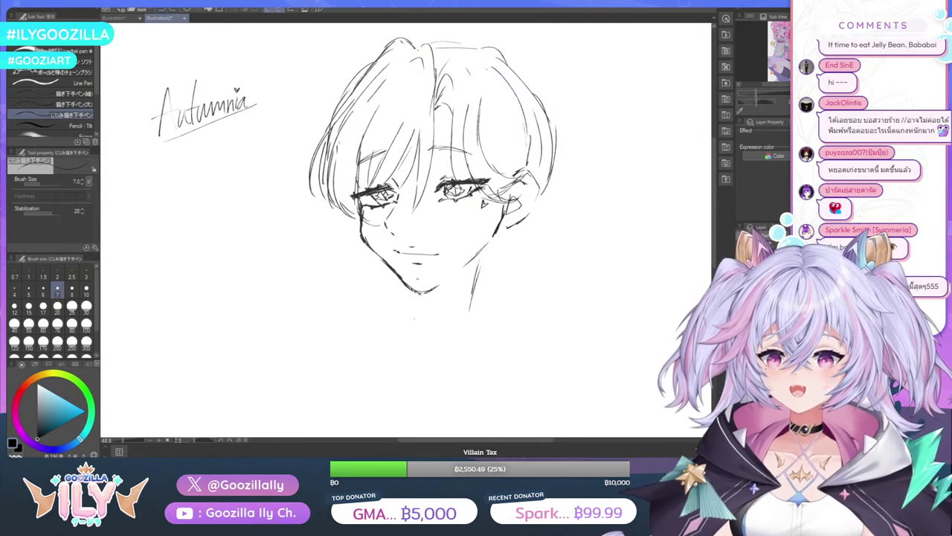
pyautogui.moveTo(402, 274)
pyautogui.mouseDown()
pyautogui.moveTo(399, 313)
pyautogui.moveTo(413, 309)
pyautogui.moveTo(414, 318)
pyautogui.mouseUp()
pyautogui.hotkey('ctrl', 'z')
pyautogui.hotkey('ctrl', 'z')
# Strengthen the right neck line, extend the left one into the collar, and darken the chin
pyautogui.moveTo(481, 250)
pyautogui.mouseDown()
pyautogui.moveTo(474, 314)
pyautogui.moveTo(475, 281)
pyautogui.mouseUp()
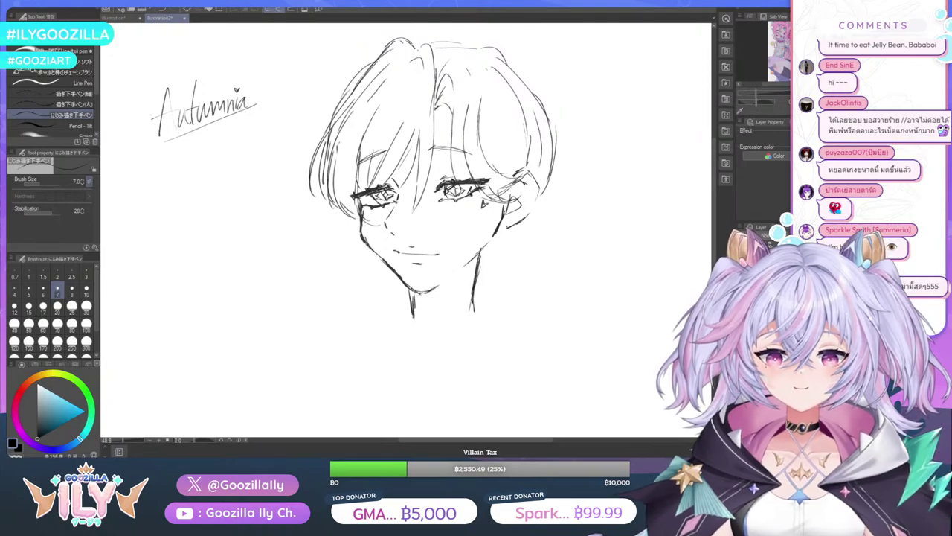
pyautogui.moveTo(482, 248)
pyautogui.mouseDown()
pyautogui.moveTo(477, 308)
pyautogui.moveTo(433, 345)
pyautogui.mouseUp()
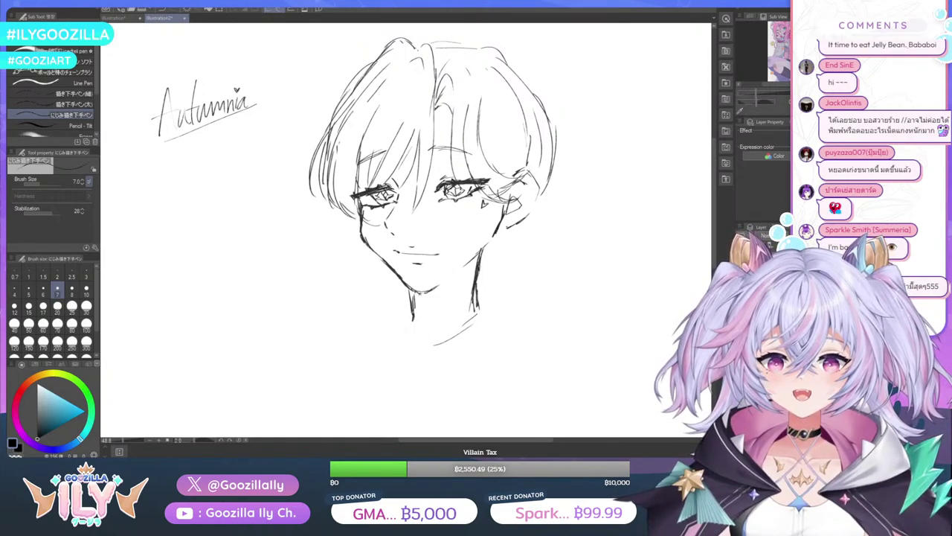
pyautogui.moveTo(412, 308)
pyautogui.mouseDown()
pyautogui.moveTo(408, 332)
pyautogui.moveTo(426, 344)
pyautogui.mouseUp()
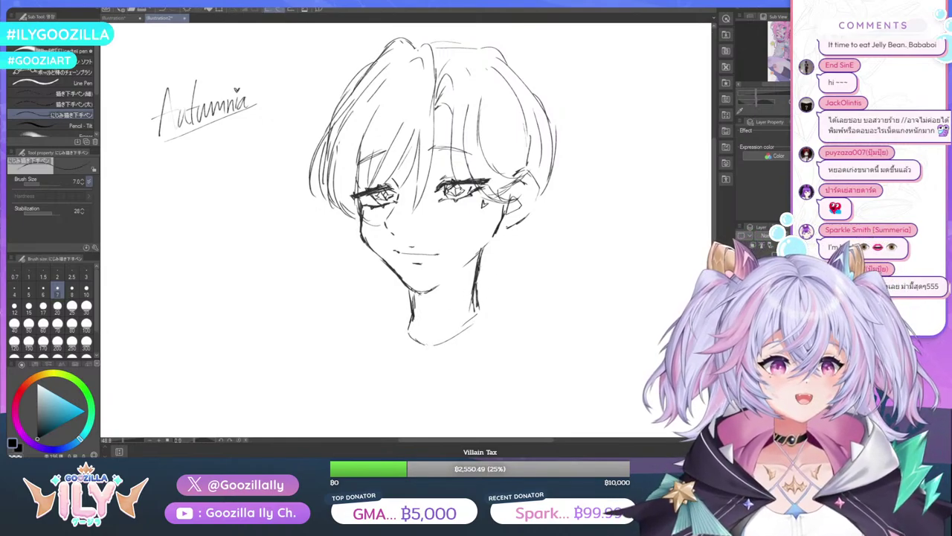
pyautogui.moveTo(455, 270); pyautogui.dragTo(421, 294)
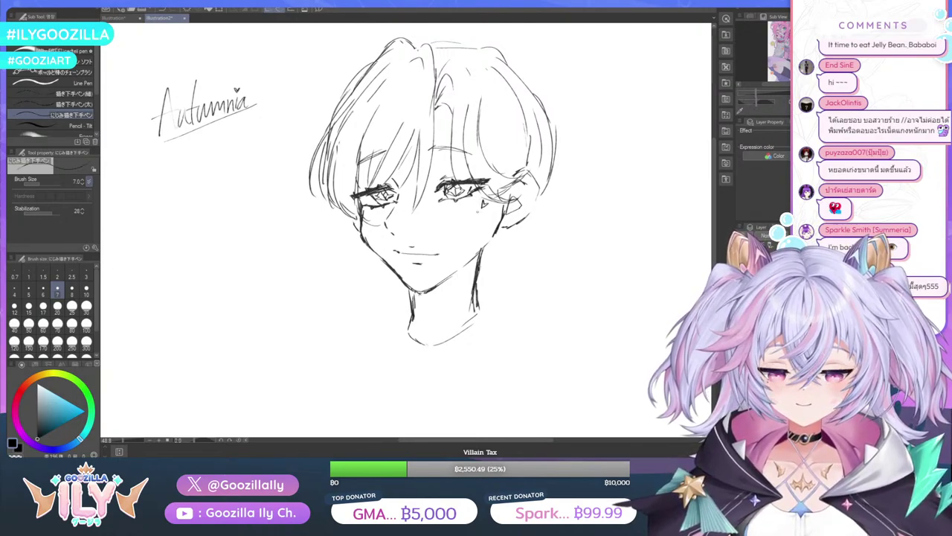
# Hatch blush on both cheeks and darken the lower lashes of both eyes
pyautogui.moveTo(472, 209)
pyautogui.mouseDown()
pyautogui.moveTo(463, 232)
pyautogui.moveTo(456, 220)
pyautogui.mouseUp()
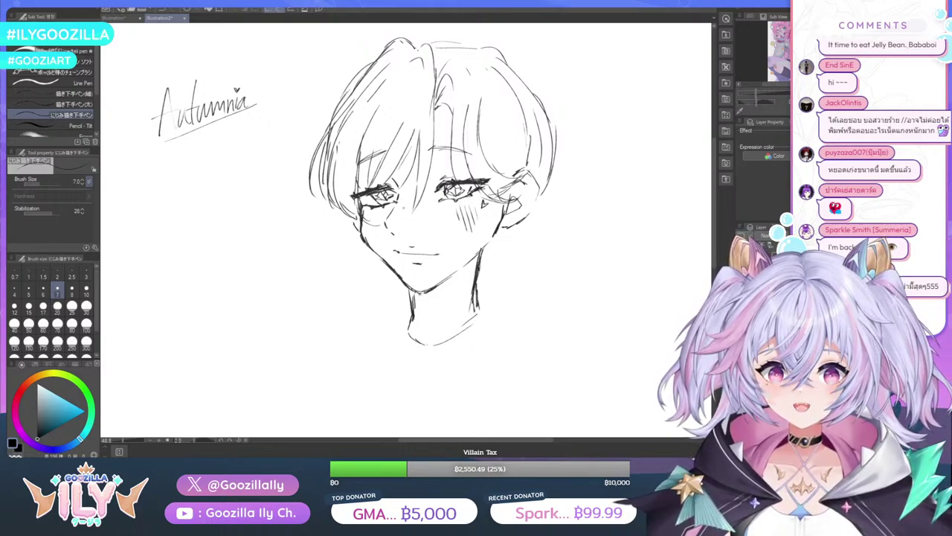
pyautogui.moveTo(371, 212)
pyautogui.mouseDown()
pyautogui.moveTo(363, 228)
pyautogui.moveTo(373, 231)
pyautogui.mouseUp()
pyautogui.moveTo(483, 192); pyautogui.dragTo(462, 203)
pyautogui.moveTo(364, 207); pyautogui.dragTo(383, 207)
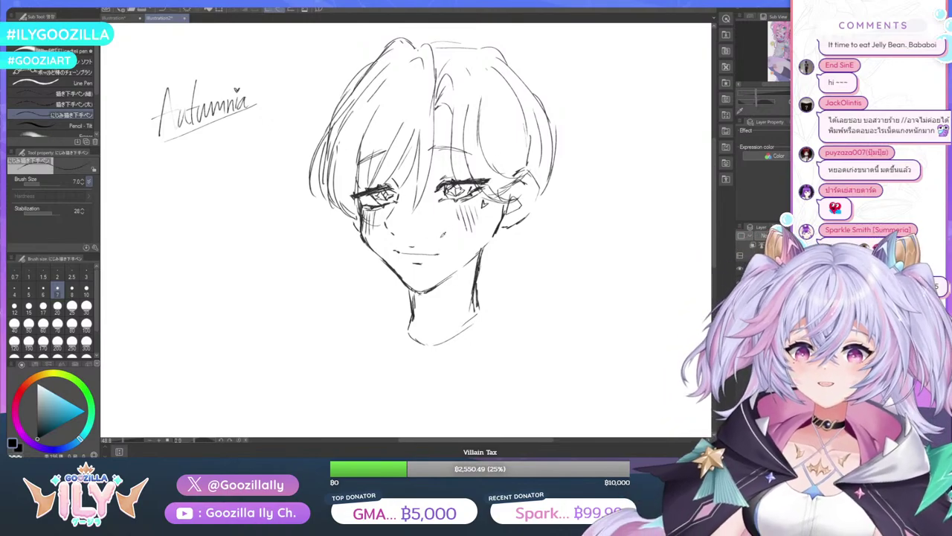
# Switch to the dark colour and strengthen the neck, collar and both shoulder lines
pyautogui.rightClick(442, 234)
pyautogui.scroll(-4, 467, 216)
pyautogui.scroll(2, 467, 215)
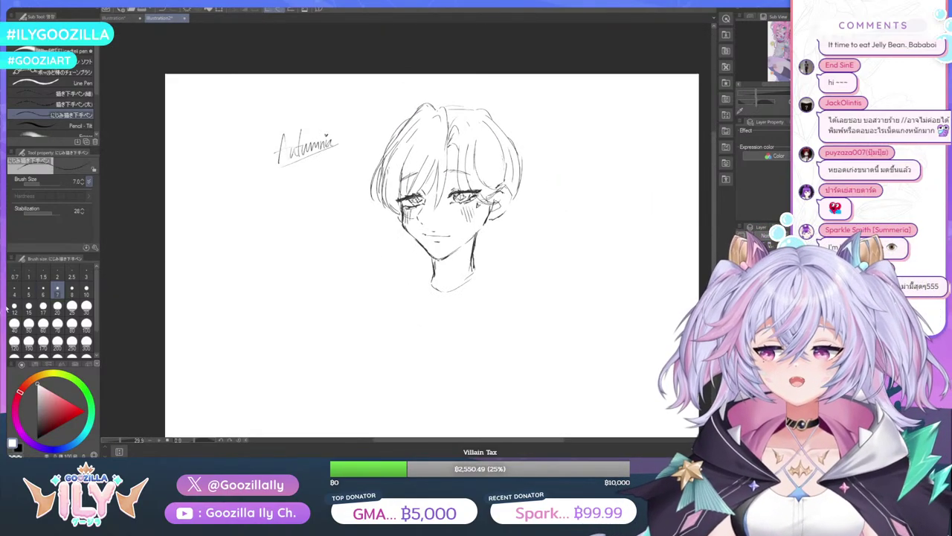
pyautogui.click(18, 447)
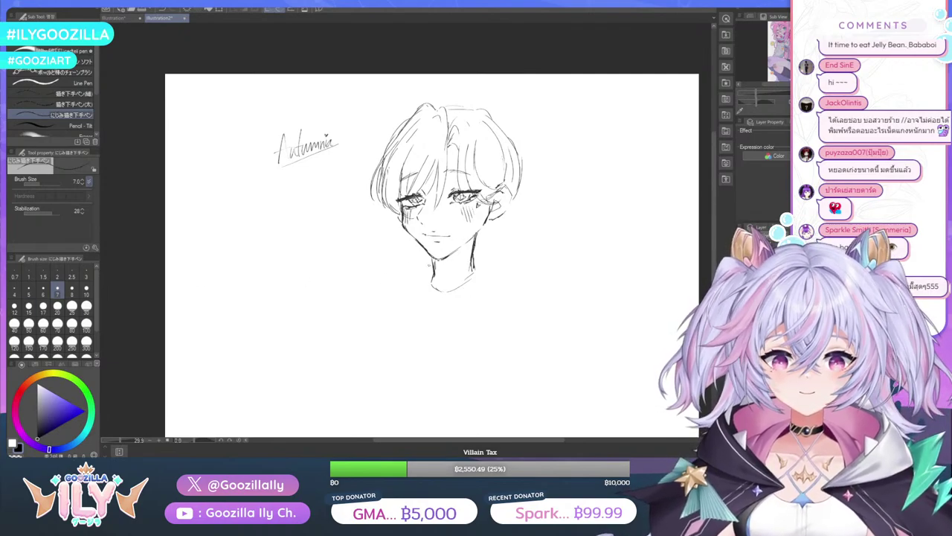
pyautogui.moveTo(436, 256)
pyautogui.mouseDown()
pyautogui.moveTo(431, 287)
pyautogui.moveTo(490, 281)
pyautogui.mouseUp()
pyautogui.moveTo(427, 283); pyautogui.dragTo(408, 287)
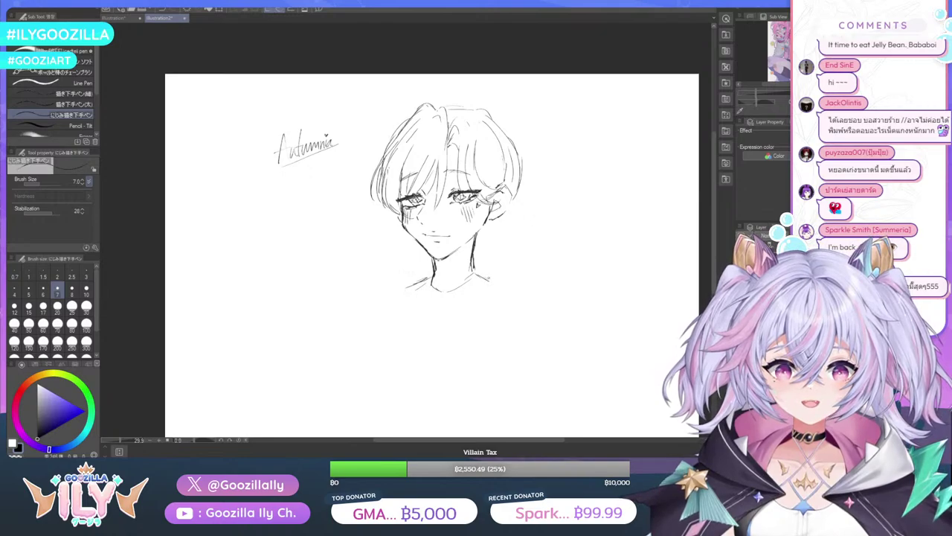
pyautogui.moveTo(472, 268); pyautogui.dragTo(531, 299)
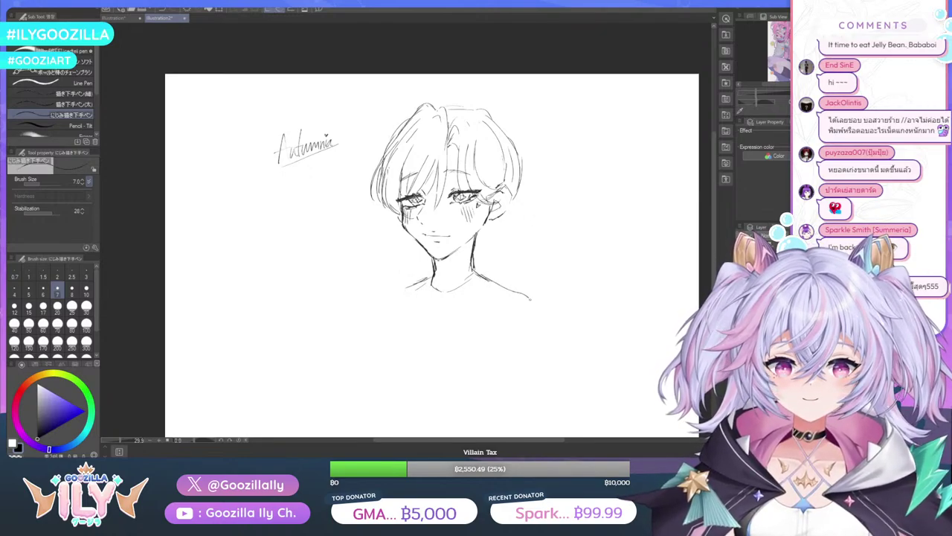
pyautogui.moveTo(394, 289); pyautogui.dragTo(376, 303)
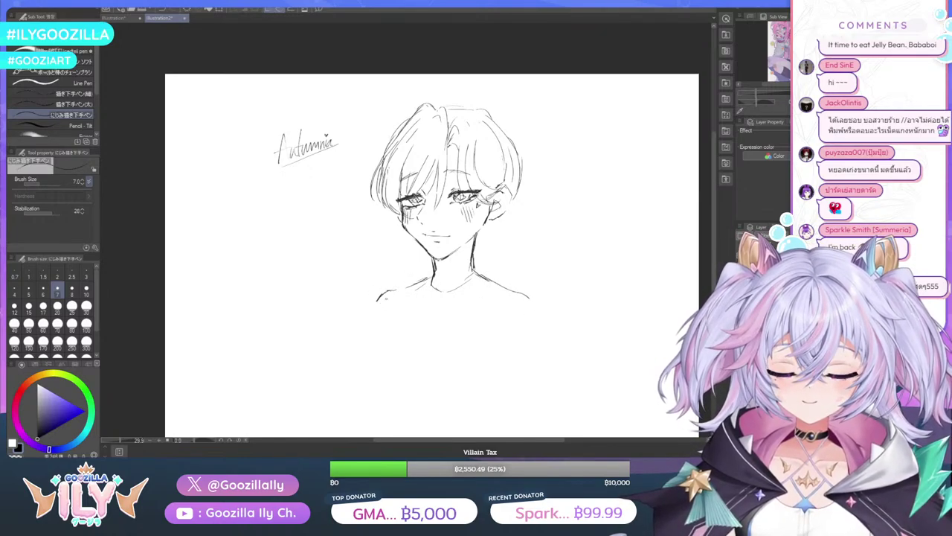
# Sketch the chest lines and left torso contour, then Liquify-push the lower-left contour right
pyautogui.moveTo(425, 328); pyautogui.dragTo(429, 356)
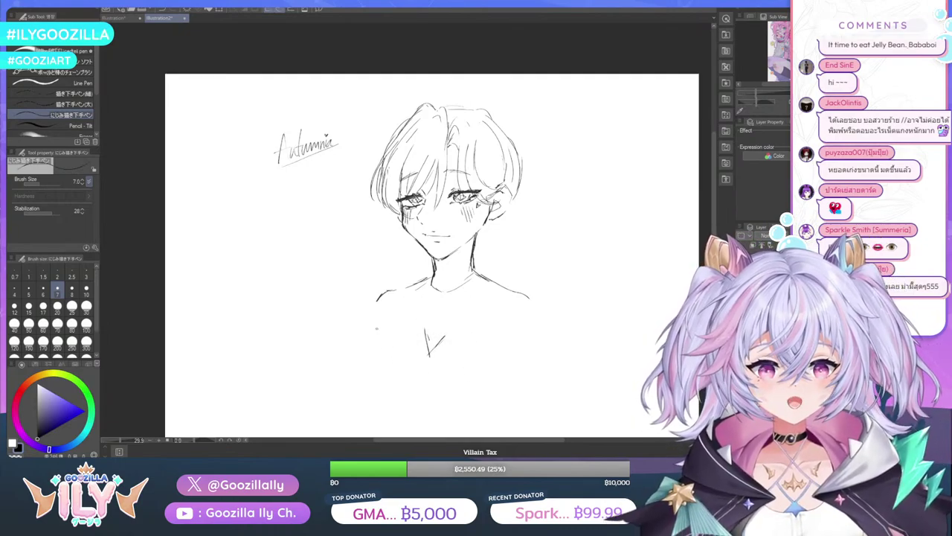
pyautogui.moveTo(379, 317)
pyautogui.mouseDown()
pyautogui.moveTo(369, 343)
pyautogui.moveTo(389, 331)
pyautogui.moveTo(355, 377)
pyautogui.mouseUp()
pyautogui.moveTo(385, 336)
pyautogui.mouseDown()
pyautogui.moveTo(348, 380)
pyautogui.moveTo(361, 411)
pyautogui.moveTo(405, 417)
pyautogui.mouseUp()
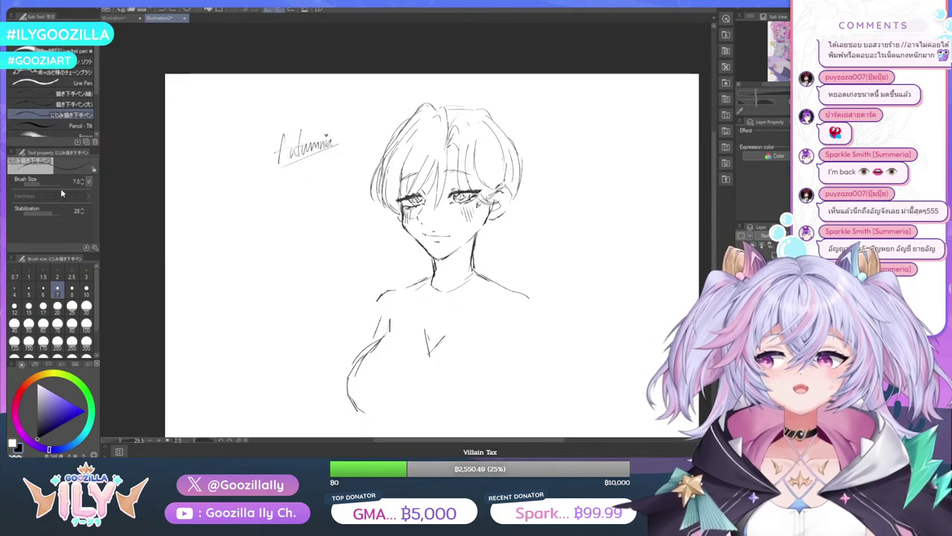
pyautogui.press('j')
pyautogui.moveTo(332, 384); pyautogui.dragTo(343, 380)
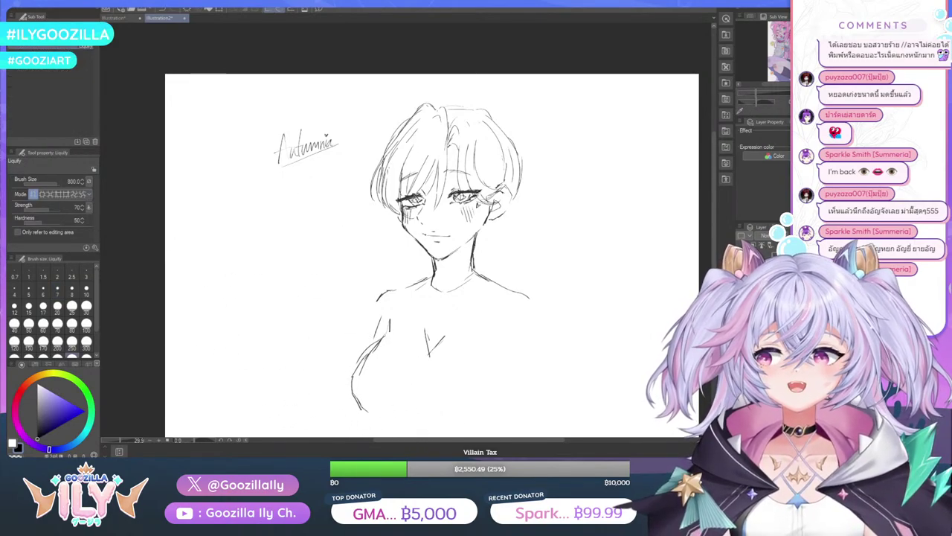
# With the pen, add the chest's bottom line and reinforce the lower-right and left torso lines
pyautogui.press('p')
pyautogui.moveTo(407, 409); pyautogui.dragTo(426, 409)
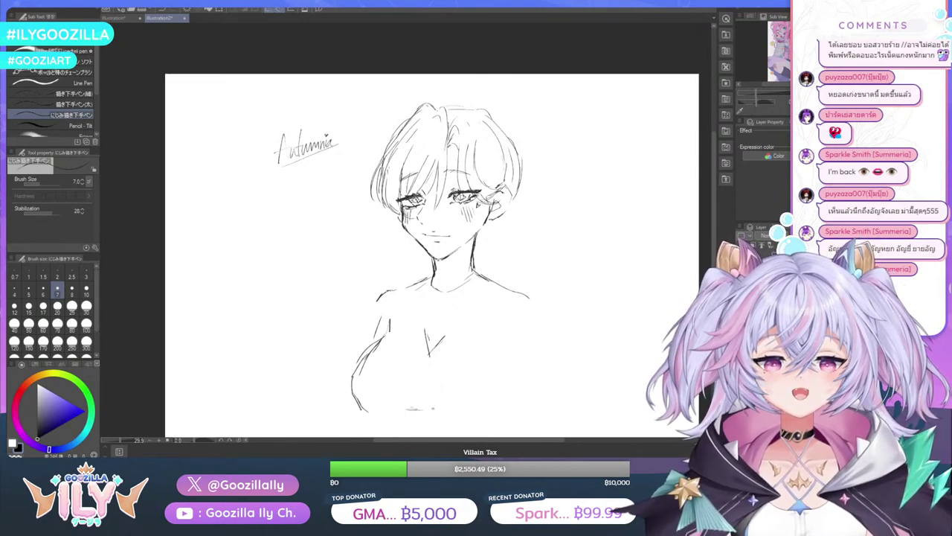
pyautogui.moveTo(491, 397); pyautogui.dragTo(504, 380)
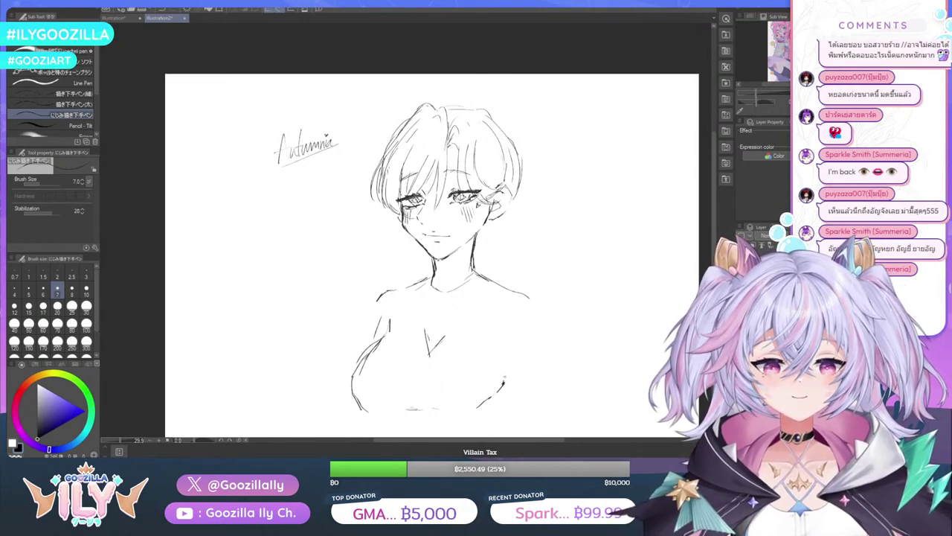
pyautogui.moveTo(512, 338); pyautogui.dragTo(510, 349)
pyautogui.moveTo(391, 311)
pyautogui.mouseDown()
pyautogui.moveTo(362, 360)
pyautogui.moveTo(361, 394)
pyautogui.moveTo(378, 409)
pyautogui.moveTo(441, 404)
pyautogui.mouseUp()
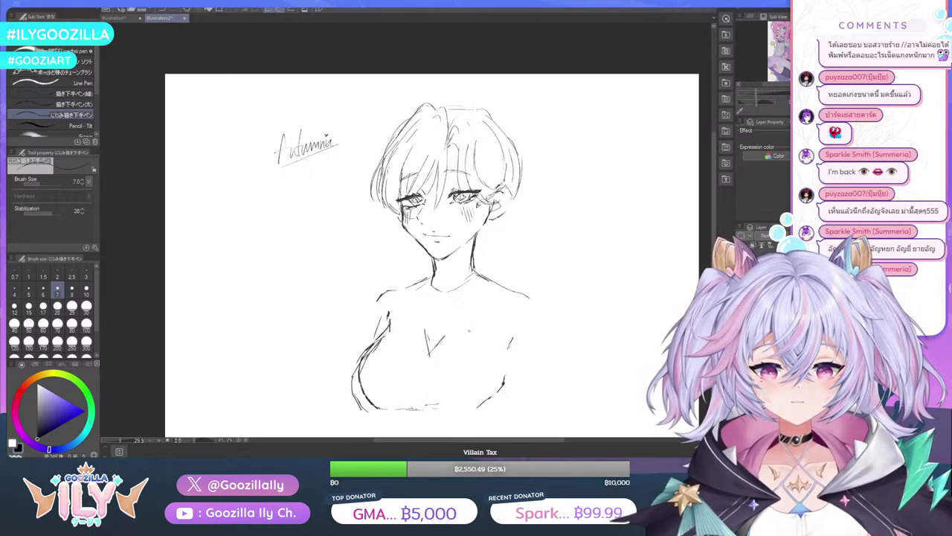
# Replace the V-shaped right chest stroke with a redrawn right chest contour
pyautogui.moveTo(506, 366)
pyautogui.mouseDown()
pyautogui.moveTo(496, 356)
pyautogui.moveTo(468, 360)
pyautogui.mouseUp()
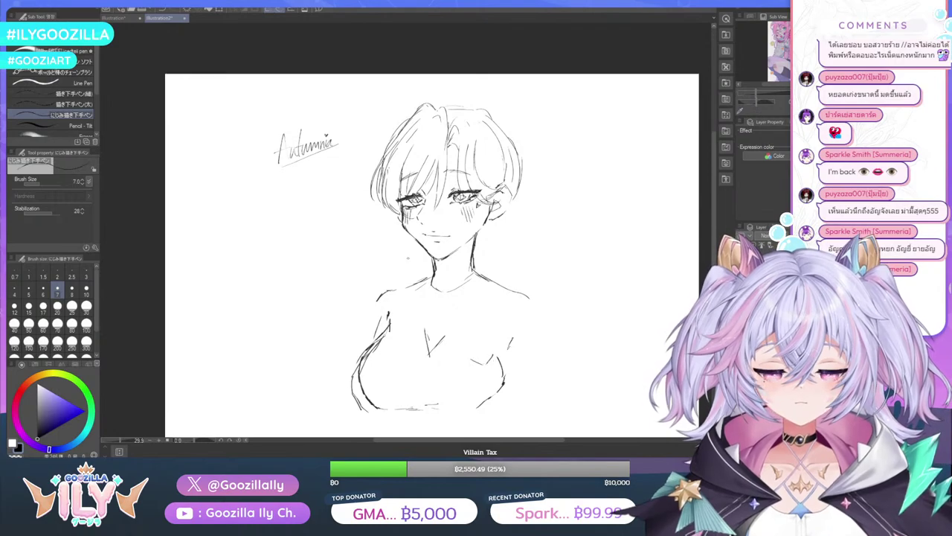
pyautogui.click(161, 9)
pyautogui.click(161, 9)
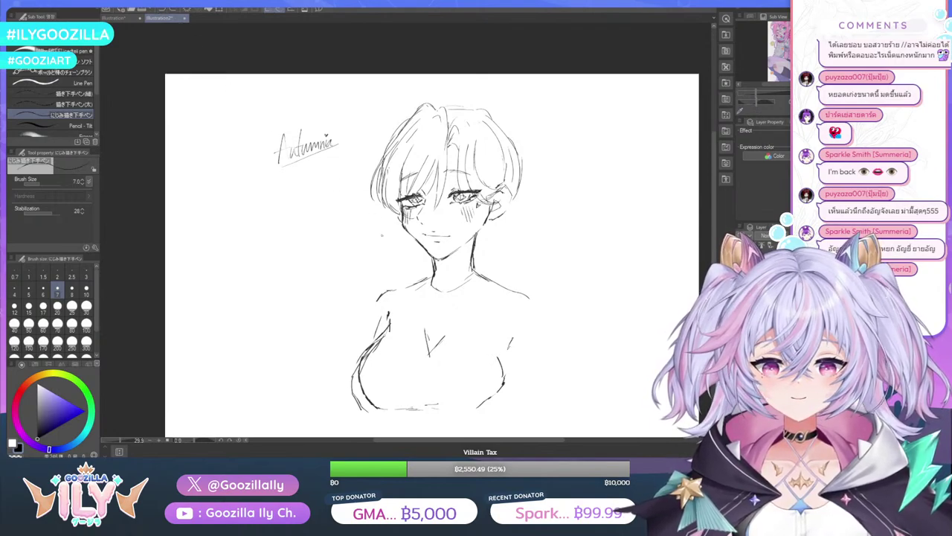
pyautogui.moveTo(505, 378)
pyautogui.mouseDown()
pyautogui.moveTo(470, 365)
pyautogui.moveTo(468, 384)
pyautogui.moveTo(439, 406)
pyautogui.moveTo(461, 401)
pyautogui.moveTo(453, 397)
pyautogui.moveTo(474, 406)
pyautogui.mouseUp()
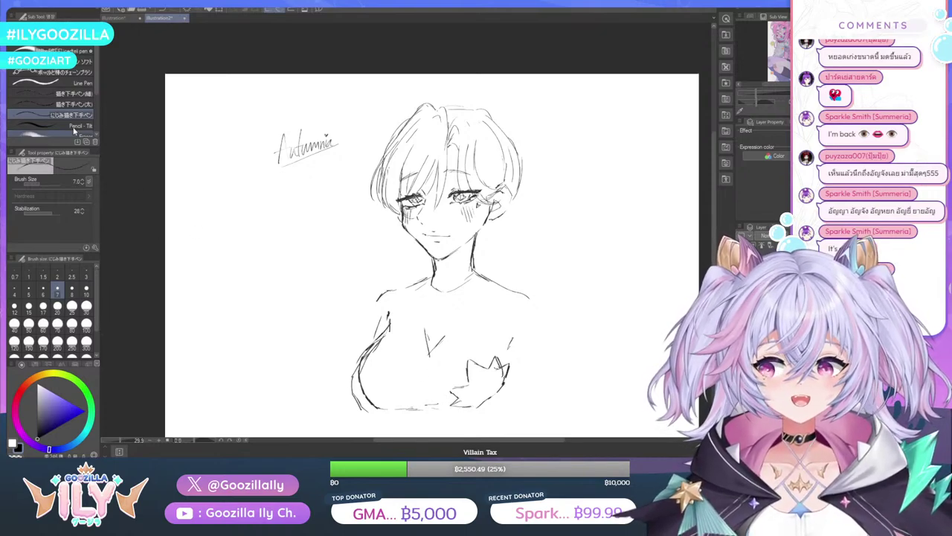
# Lasso the jagged lower-right chest sketch and scale it up to 127%, shifting it slightly
pyautogui.press('m')
pyautogui.moveTo(443, 403)
pyautogui.mouseDown()
pyautogui.moveTo(491, 342)
pyautogui.moveTo(517, 366)
pyautogui.moveTo(491, 408)
pyautogui.moveTo(445, 402)
pyautogui.mouseUp()
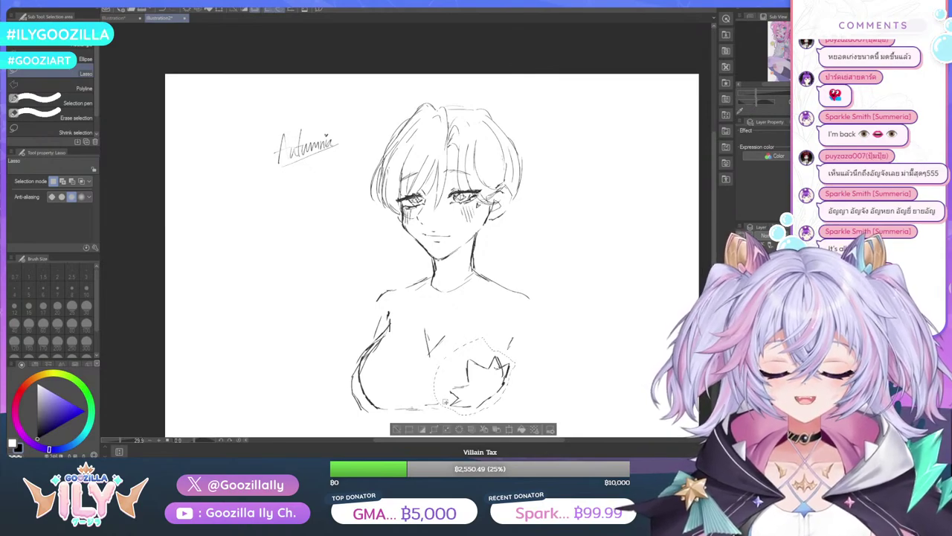
pyautogui.hotkey('ctrl', 't')
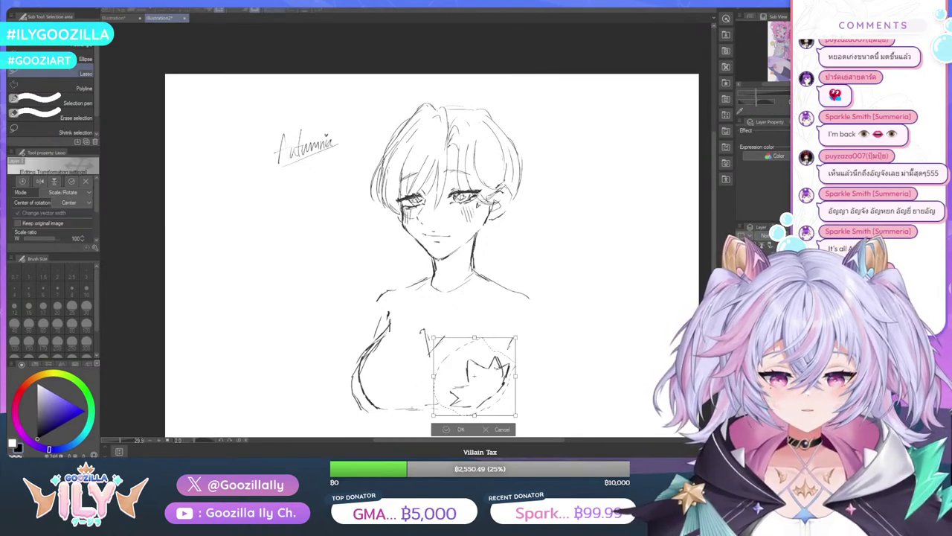
pyautogui.moveTo(435, 338); pyautogui.dragTo(411, 316)
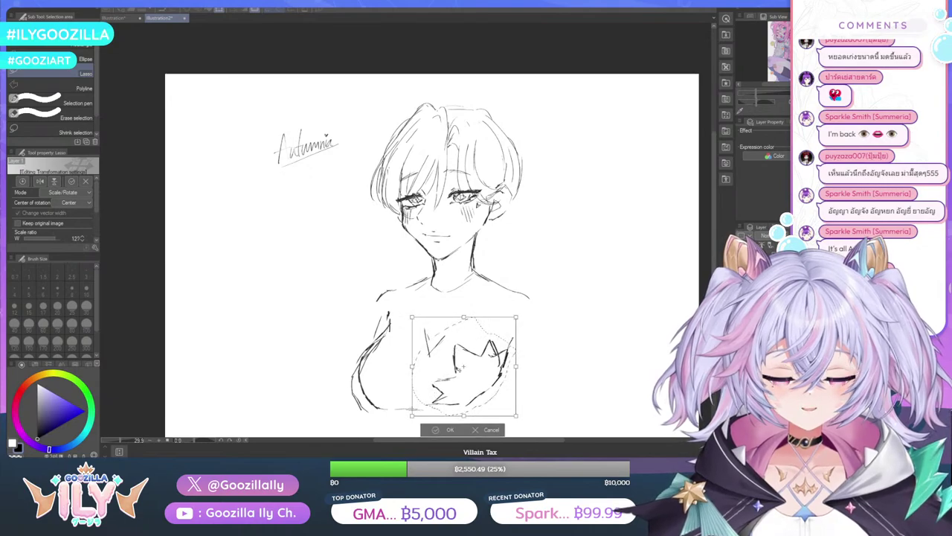
pyautogui.moveTo(459, 369); pyautogui.dragTo(467, 369)
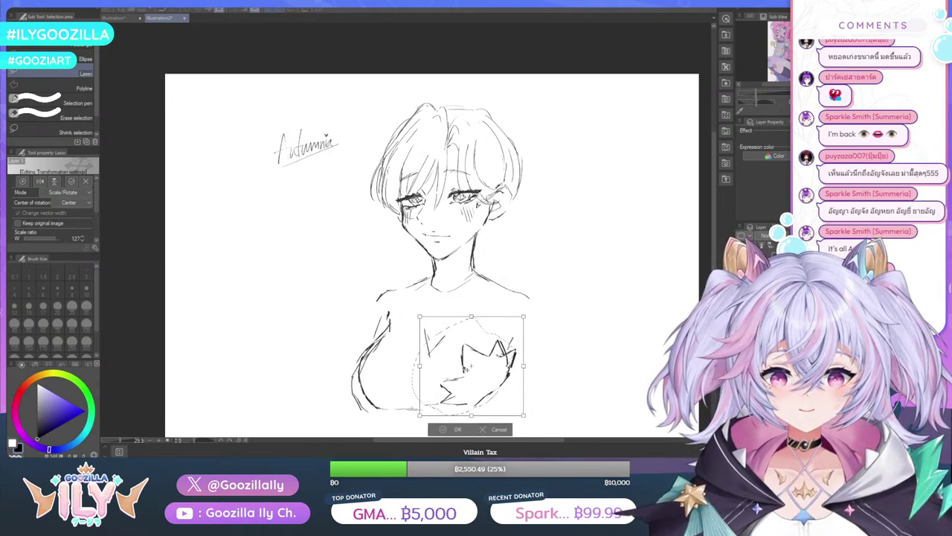
pyautogui.click(446, 429)
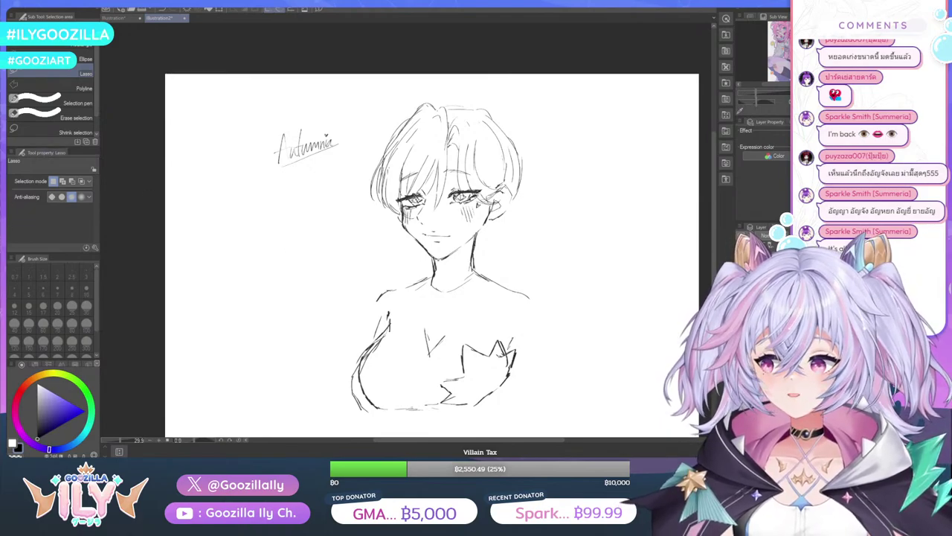
# Use Liquify to nudge the right outline and bottom lines of the chest into shape
pyautogui.press('j')
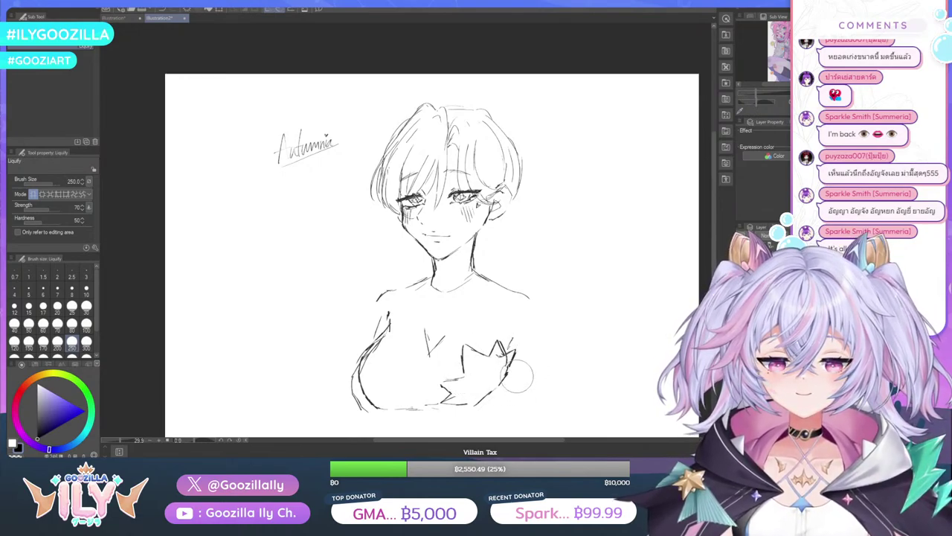
pyautogui.moveTo(520, 374); pyautogui.dragTo(511, 366)
pyautogui.moveTo(448, 413)
pyautogui.mouseDown()
pyautogui.moveTo(452, 399)
pyautogui.moveTo(470, 402)
pyautogui.mouseUp()
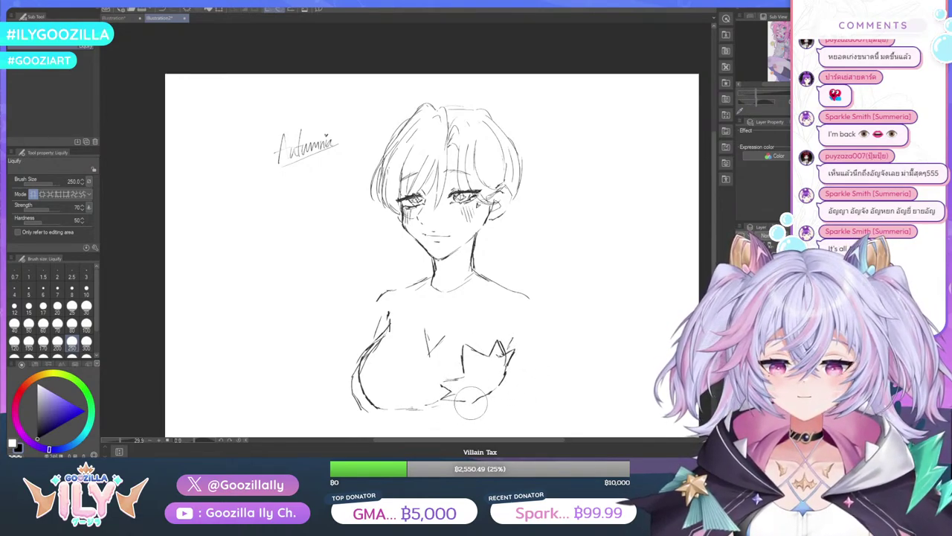
pyautogui.moveTo(408, 412)
pyautogui.mouseDown()
pyautogui.moveTo(431, 399)
pyautogui.moveTo(365, 413)
pyautogui.moveTo(376, 415)
pyautogui.moveTo(386, 410)
pyautogui.moveTo(359, 394)
pyautogui.moveTo(374, 410)
pyautogui.mouseUp()
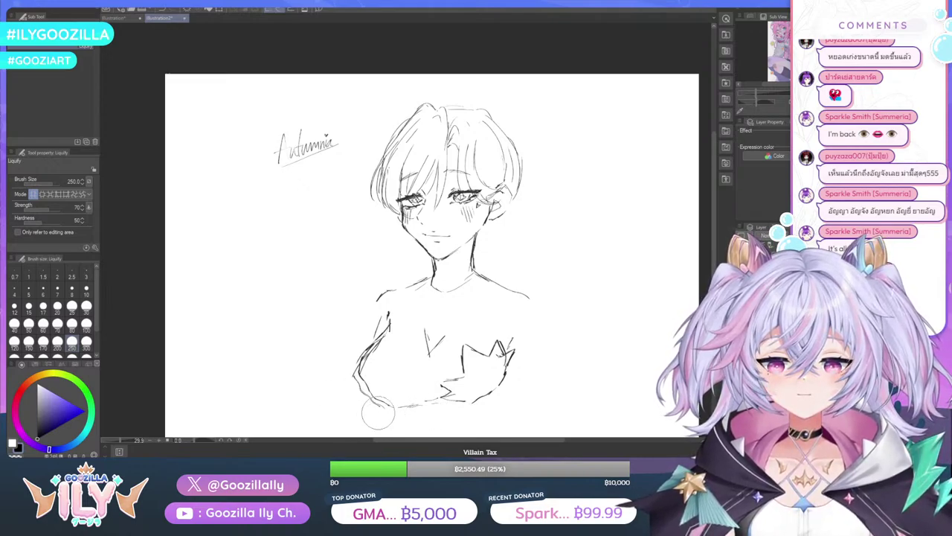
# Darken the lower-left body contour and add detail strokes on the left torso and below the chest V
pyautogui.press('p')
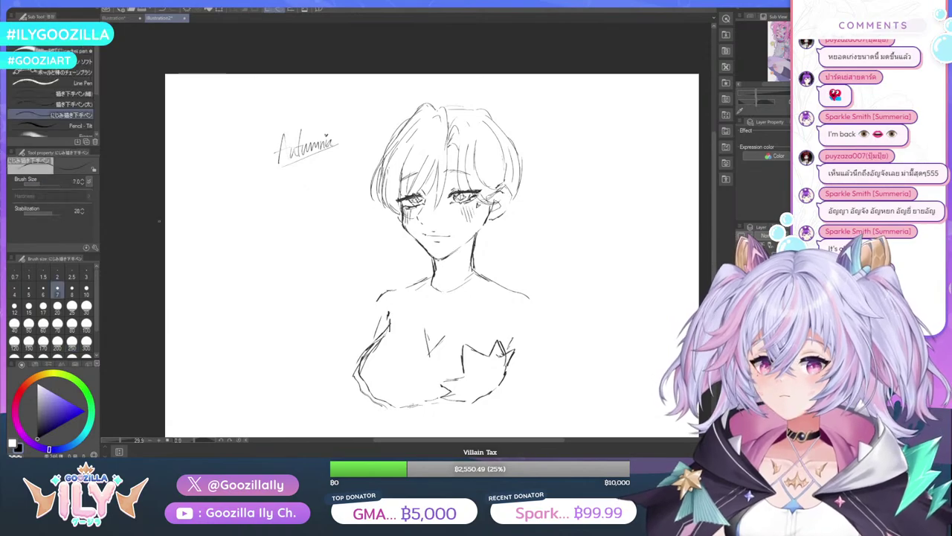
pyautogui.moveTo(379, 341)
pyautogui.mouseDown()
pyautogui.moveTo(364, 366)
pyautogui.moveTo(377, 398)
pyautogui.moveTo(419, 401)
pyautogui.moveTo(438, 390)
pyautogui.mouseUp()
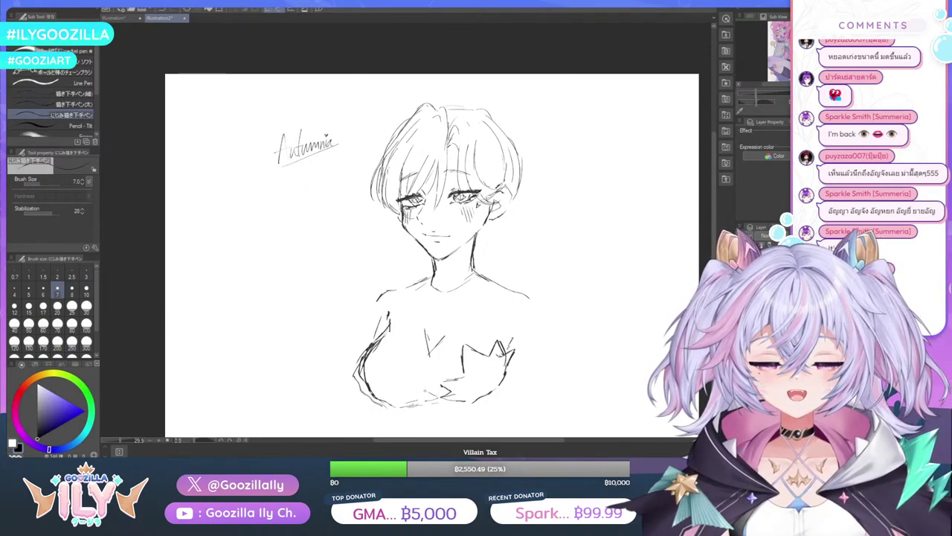
pyautogui.moveTo(430, 354)
pyautogui.mouseDown()
pyautogui.moveTo(424, 384)
pyautogui.moveTo(440, 401)
pyautogui.moveTo(431, 396)
pyautogui.moveTo(446, 381)
pyautogui.mouseUp()
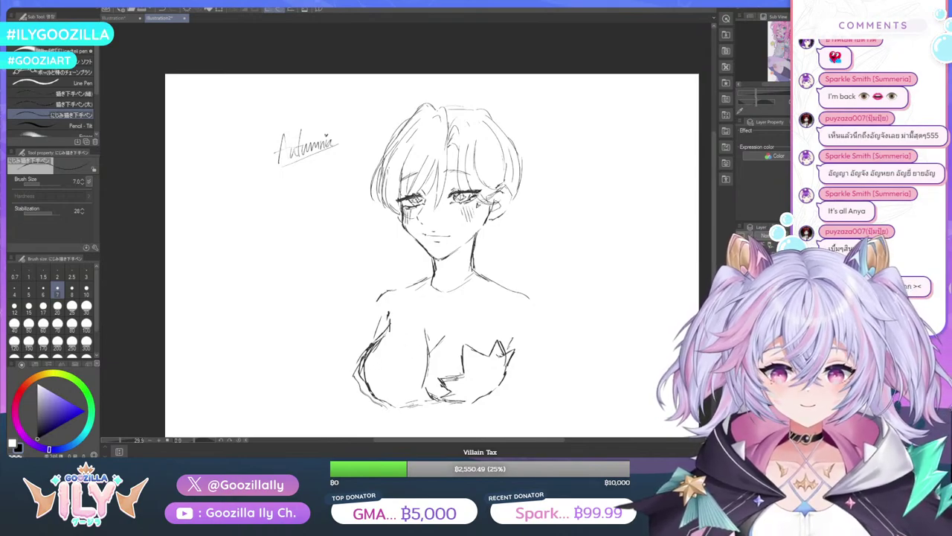
pyautogui.moveTo(377, 339); pyautogui.dragTo(374, 360)
pyautogui.moveTo(378, 345)
pyautogui.mouseDown()
pyautogui.moveTo(374, 363)
pyautogui.moveTo(395, 361)
pyautogui.moveTo(387, 349)
pyautogui.moveTo(385, 364)
pyautogui.moveTo(404, 369)
pyautogui.moveTo(386, 391)
pyautogui.moveTo(391, 404)
pyautogui.mouseUp()
pyautogui.hotkey('ctrl', 'z')
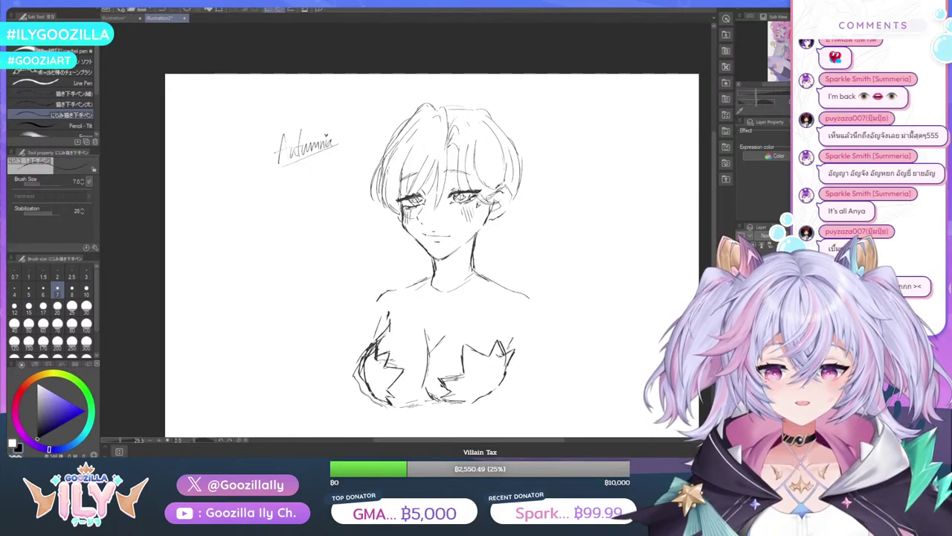
pyautogui.moveTo(387, 378)
pyautogui.mouseDown()
pyautogui.moveTo(414, 403)
pyautogui.moveTo(370, 394)
pyautogui.moveTo(428, 404)
pyautogui.mouseUp()
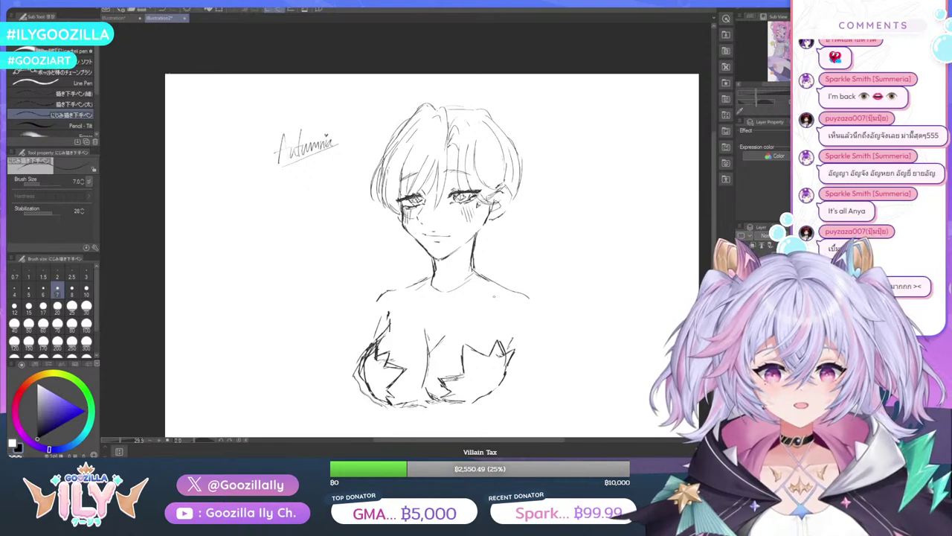
# Add a right torso stroke and extend the neck-to-right-shoulder line outward
pyautogui.moveTo(509, 303)
pyautogui.mouseDown()
pyautogui.moveTo(512, 341)
pyautogui.moveTo(532, 302)
pyautogui.moveTo(539, 314)
pyautogui.moveTo(546, 388)
pyautogui.moveTo(528, 404)
pyautogui.mouseUp()
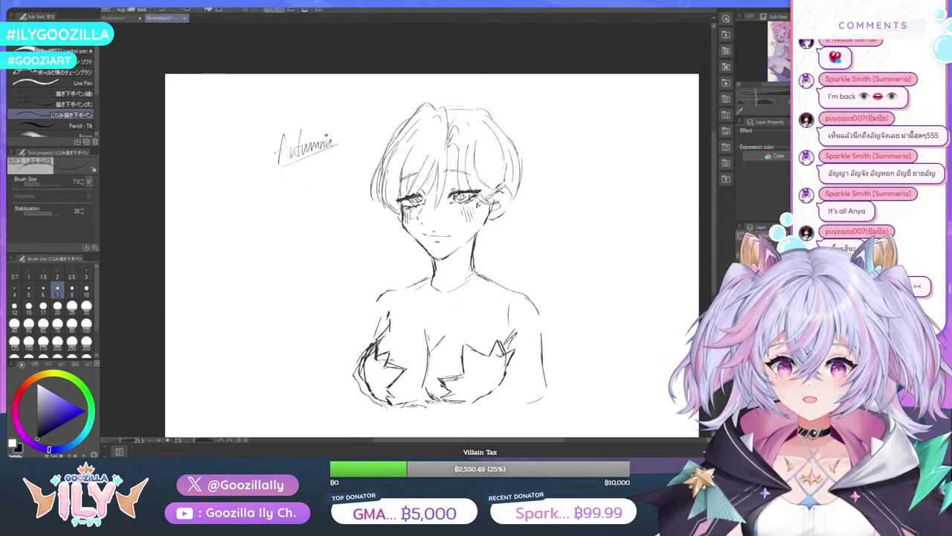
pyautogui.moveTo(474, 270)
pyautogui.mouseDown()
pyautogui.moveTo(536, 304)
pyautogui.moveTo(538, 350)
pyautogui.mouseUp()
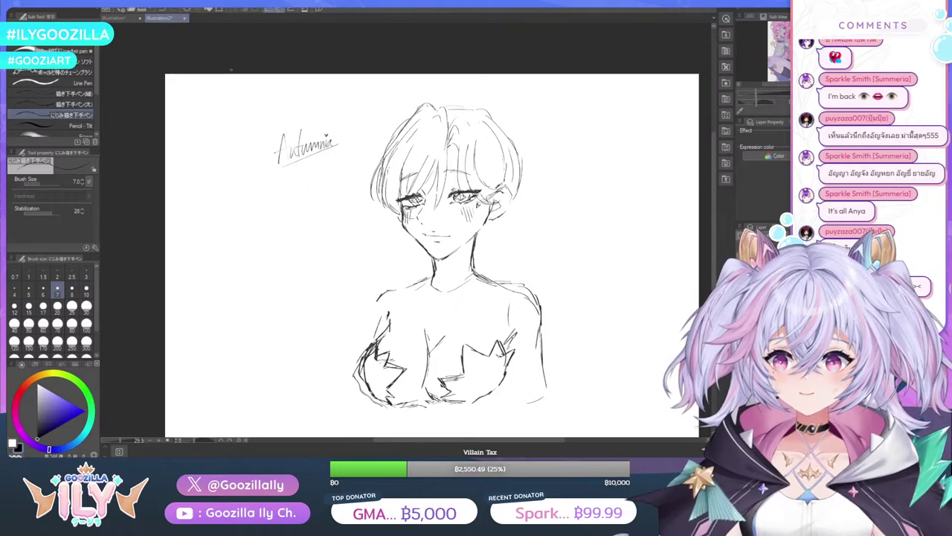
pyautogui.moveTo(474, 271)
pyautogui.mouseDown()
pyautogui.moveTo(528, 288)
pyautogui.moveTo(540, 315)
pyautogui.moveTo(536, 367)
pyautogui.moveTo(515, 400)
pyautogui.mouseUp()
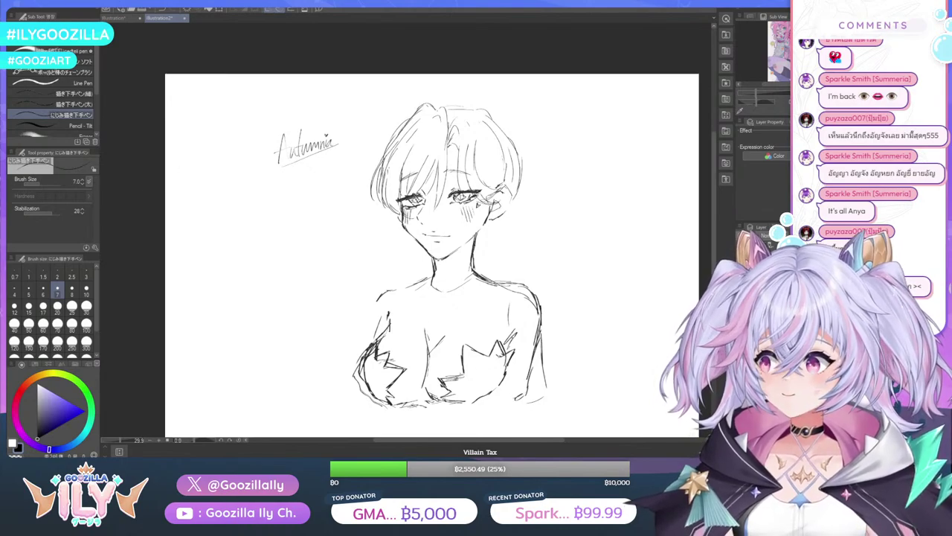
# Erase the stray right torso line and left shoulder half, then redraw the left shoulder down the arm
pyautogui.press('e')
pyautogui.moveTo(545, 364)
pyautogui.mouseDown()
pyautogui.moveTo(544, 327)
pyautogui.moveTo(542, 399)
pyautogui.mouseUp()
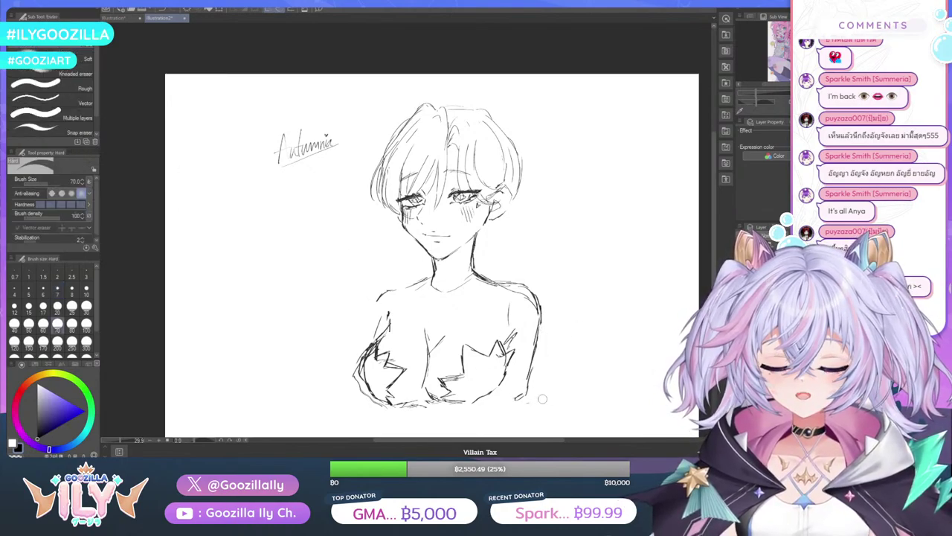
pyautogui.moveTo(377, 302)
pyautogui.mouseDown()
pyautogui.moveTo(405, 291)
pyautogui.moveTo(392, 278)
pyautogui.moveTo(403, 280)
pyautogui.moveTo(377, 285)
pyautogui.moveTo(372, 328)
pyautogui.mouseUp()
pyautogui.press('p')
pyautogui.moveTo(396, 276); pyautogui.dragTo(378, 289)
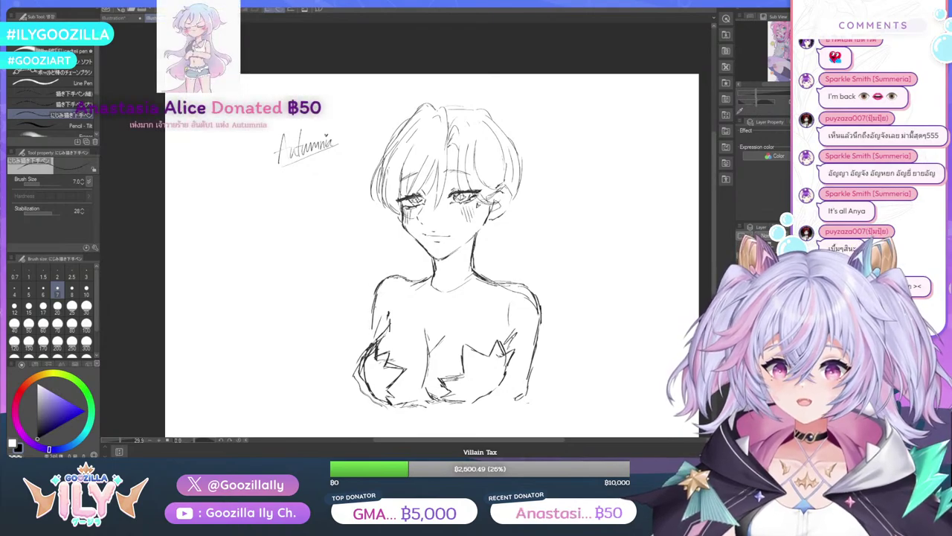
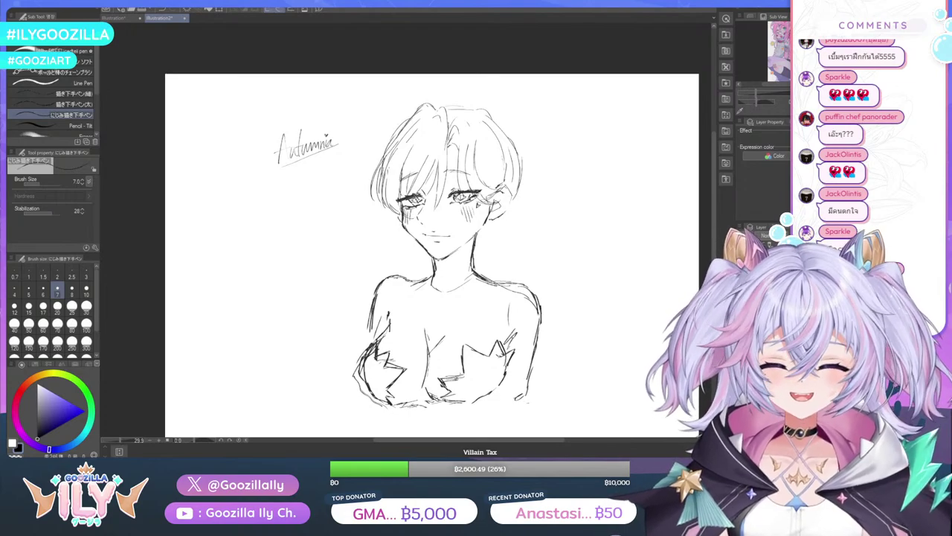
# Draw long hair strands down the right side of the neck, falling past the right shoulder
pyautogui.scroll(-3, 418, 142)
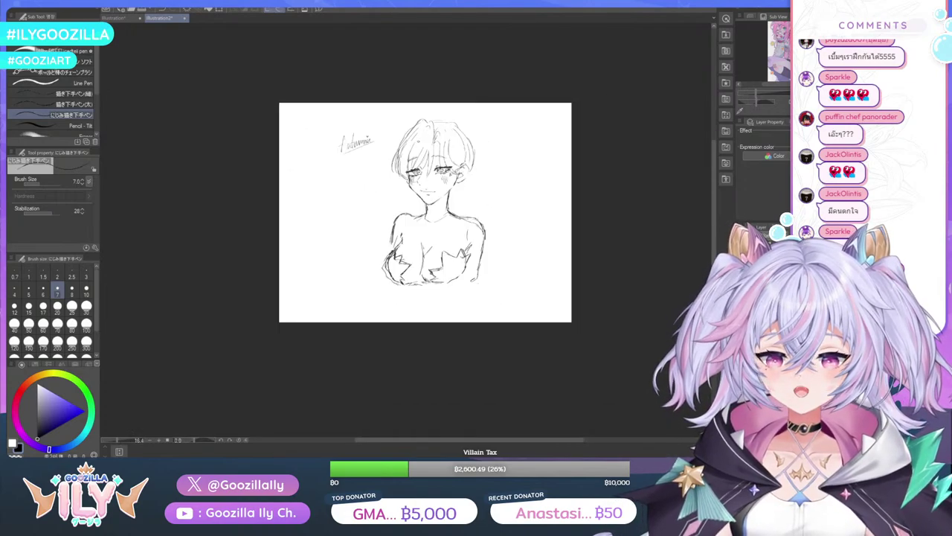
pyautogui.scroll(6, 418, 145)
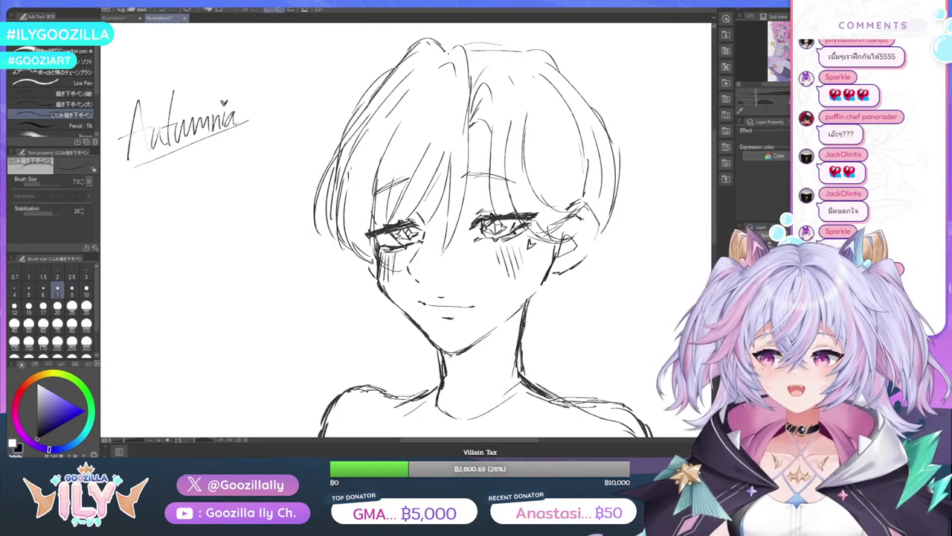
pyautogui.press('e')
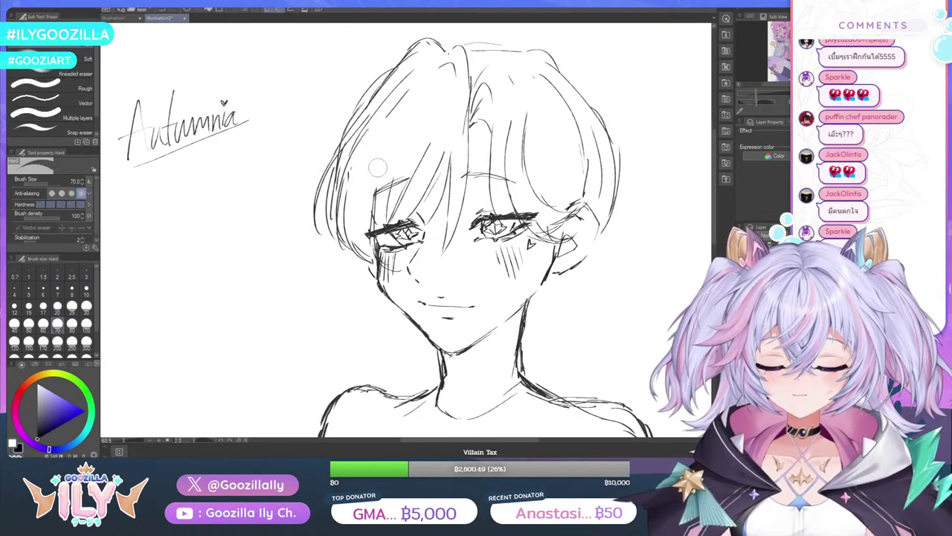
pyautogui.hotkey('ctrl', '-')
pyautogui.hotkey('ctrl', '-')
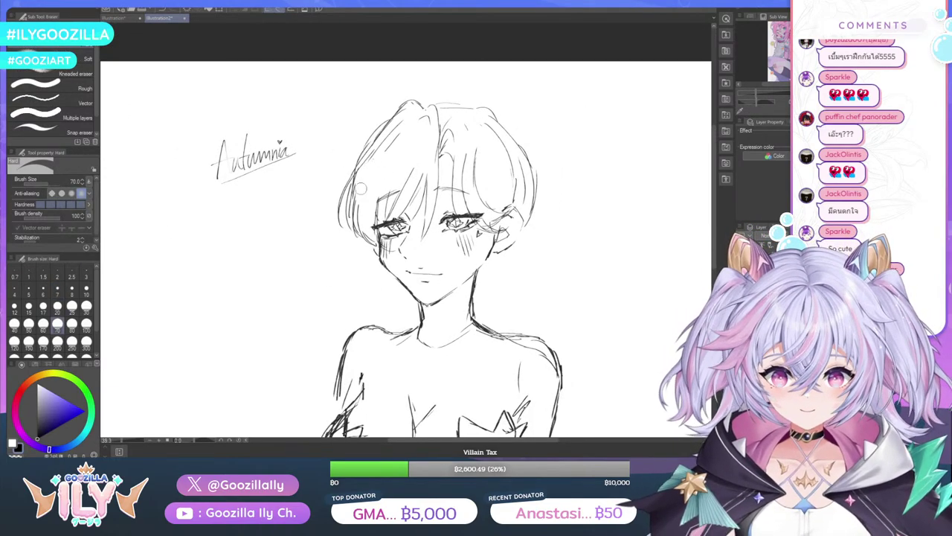
pyautogui.hotkey('ctrl', '-')
pyautogui.hotkey('ctrl', '-')
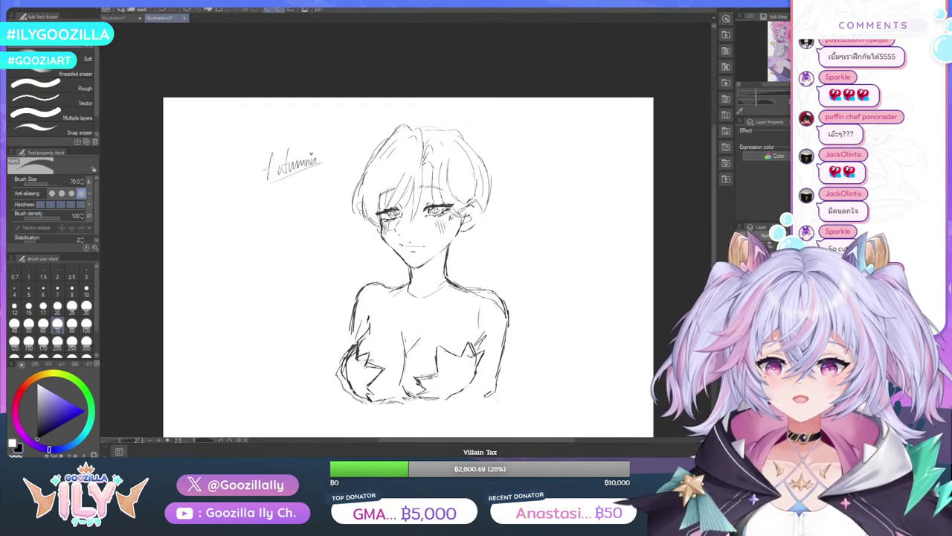
pyautogui.hotkey('ctrl', '-')
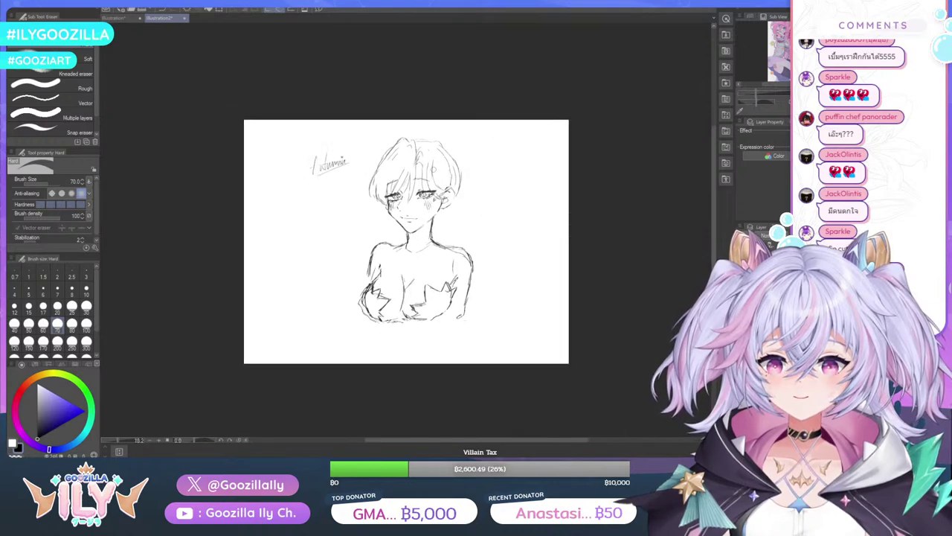
pyautogui.press('p')
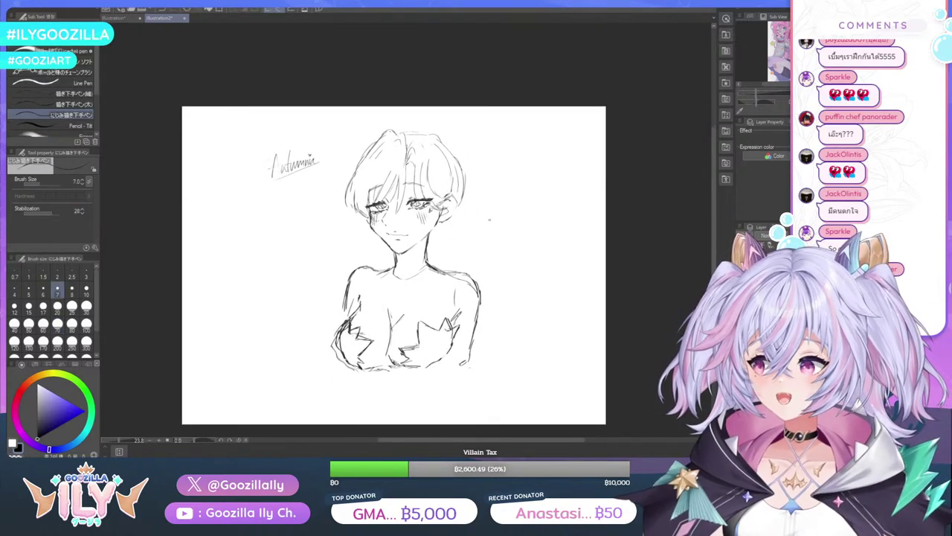
pyautogui.scroll(-1, 477, 212)
pyautogui.scroll(2, 463, 234)
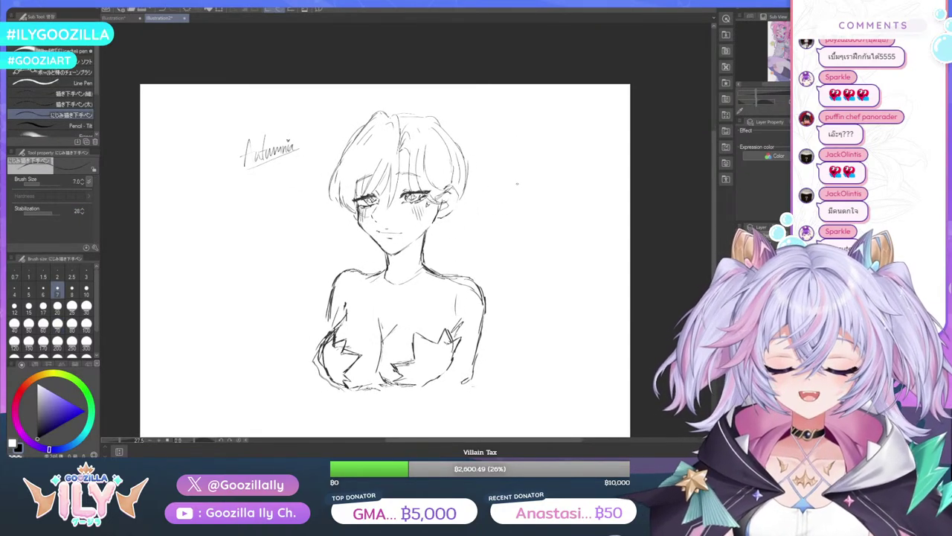
pyautogui.hotkey('ctrl', '+')
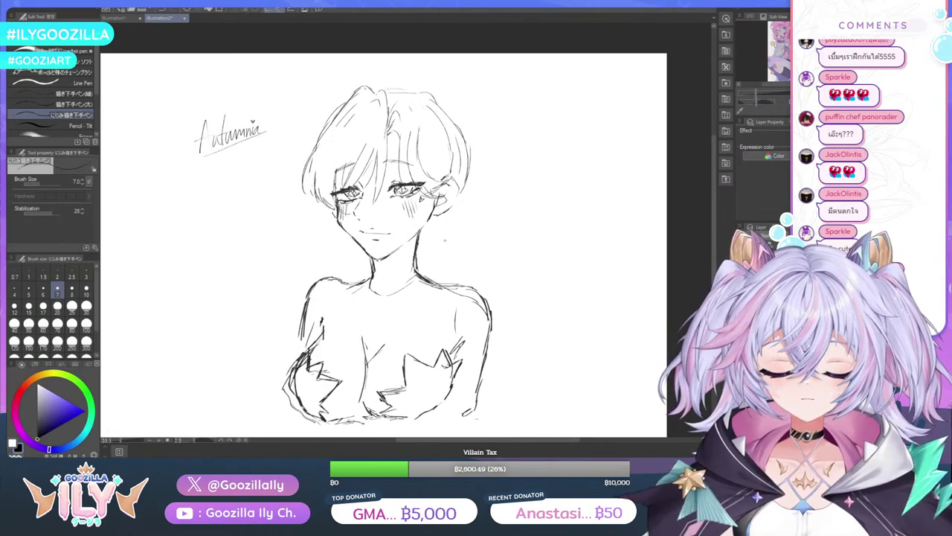
pyautogui.moveTo(428, 225)
pyautogui.mouseDown()
pyautogui.moveTo(423, 276)
pyautogui.moveTo(436, 283)
pyautogui.mouseUp()
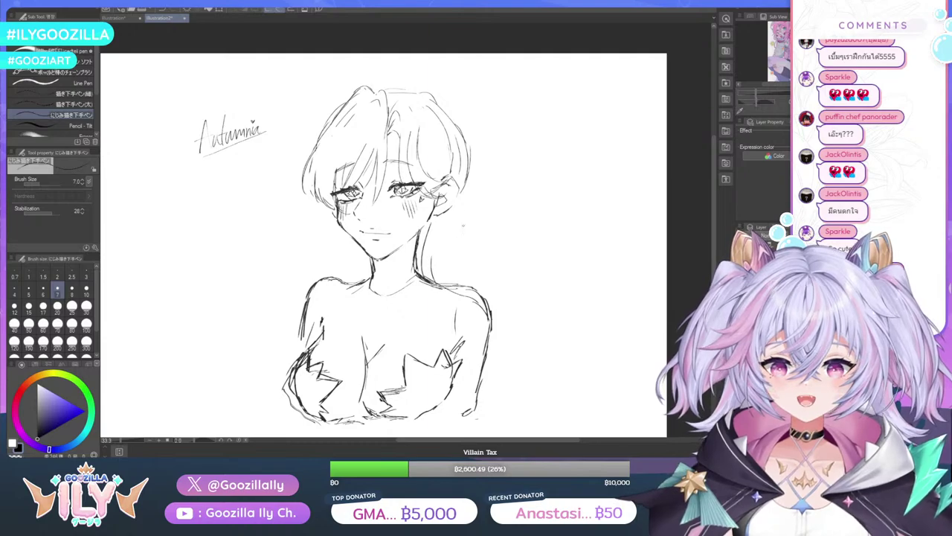
pyautogui.moveTo(450, 224)
pyautogui.mouseDown()
pyautogui.moveTo(456, 274)
pyautogui.moveTo(492, 306)
pyautogui.mouseUp()
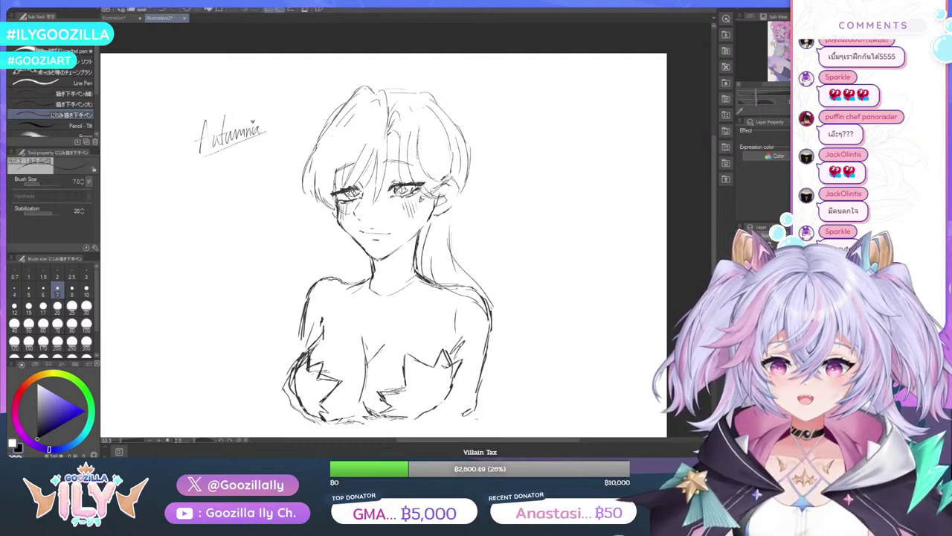
pyautogui.moveTo(451, 208)
pyautogui.mouseDown()
pyautogui.moveTo(471, 270)
pyautogui.moveTo(506, 326)
pyautogui.moveTo(512, 408)
pyautogui.mouseUp()
pyautogui.moveTo(506, 321); pyautogui.dragTo(495, 404)
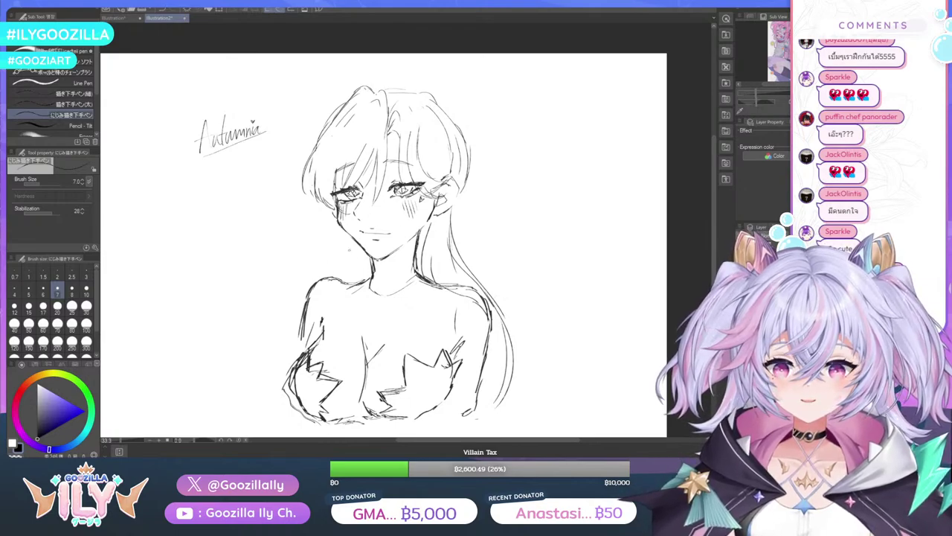
# Add long hair strands along the left side of the neck, extending downward
pyautogui.moveTo(349, 239)
pyautogui.mouseDown()
pyautogui.moveTo(322, 324)
pyautogui.moveTo(308, 330)
pyautogui.mouseUp()
pyautogui.moveTo(335, 220); pyautogui.dragTo(342, 277)
pyautogui.moveTo(326, 213); pyautogui.dragTo(301, 285)
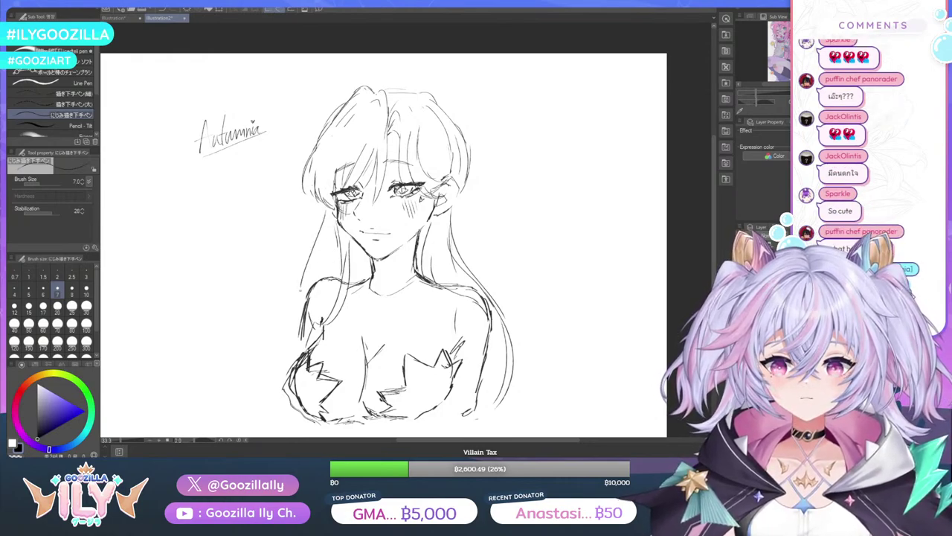
pyautogui.moveTo(314, 241)
pyautogui.mouseDown()
pyautogui.moveTo(302, 308)
pyautogui.moveTo(324, 254)
pyautogui.moveTo(319, 281)
pyautogui.mouseUp()
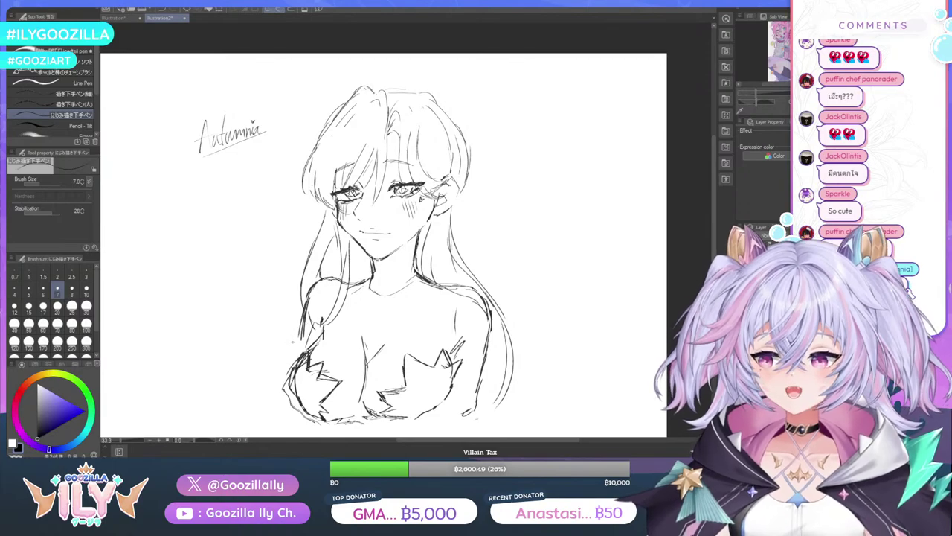
# Extend the left arm outline downward, sketch a collarbone line and shade under the jaw
pyautogui.moveTo(301, 328); pyautogui.dragTo(280, 406)
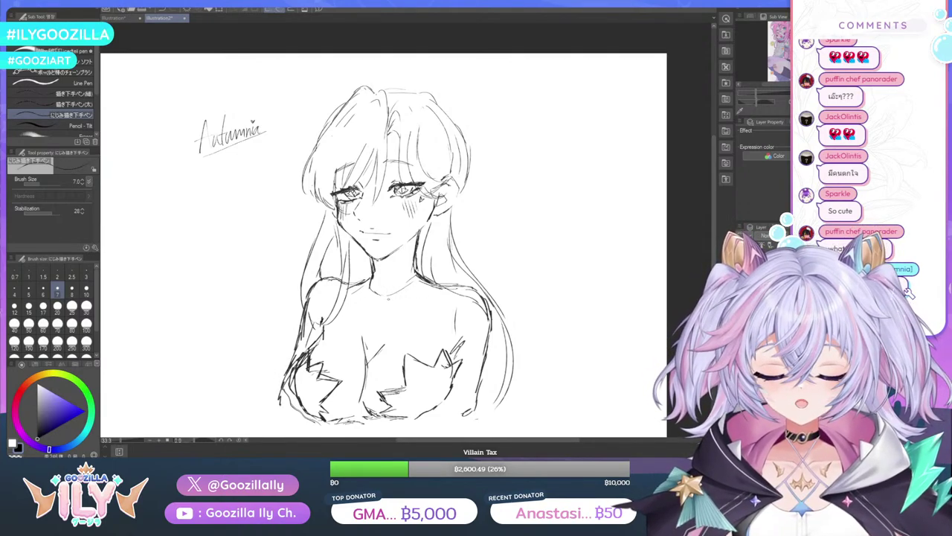
pyautogui.moveTo(387, 296); pyautogui.dragTo(436, 290)
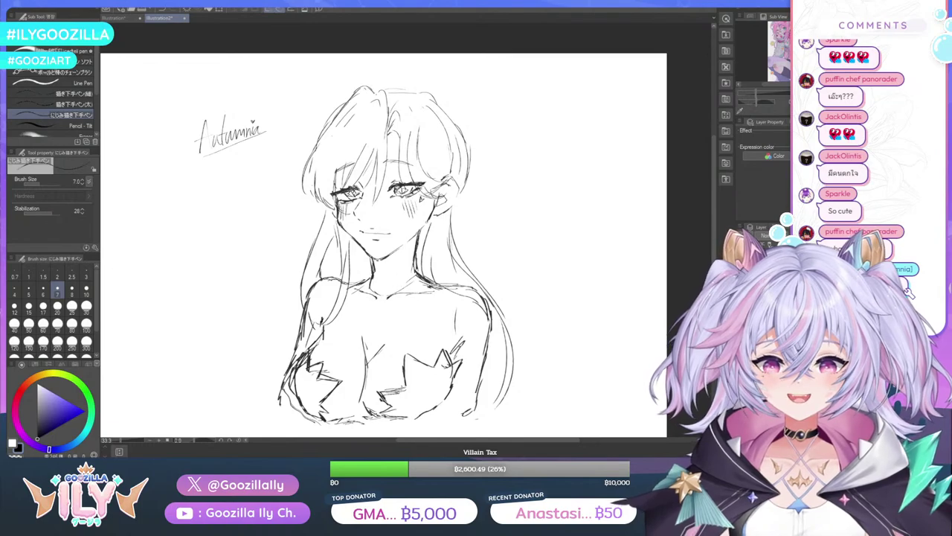
pyautogui.moveTo(402, 247); pyautogui.dragTo(370, 267)
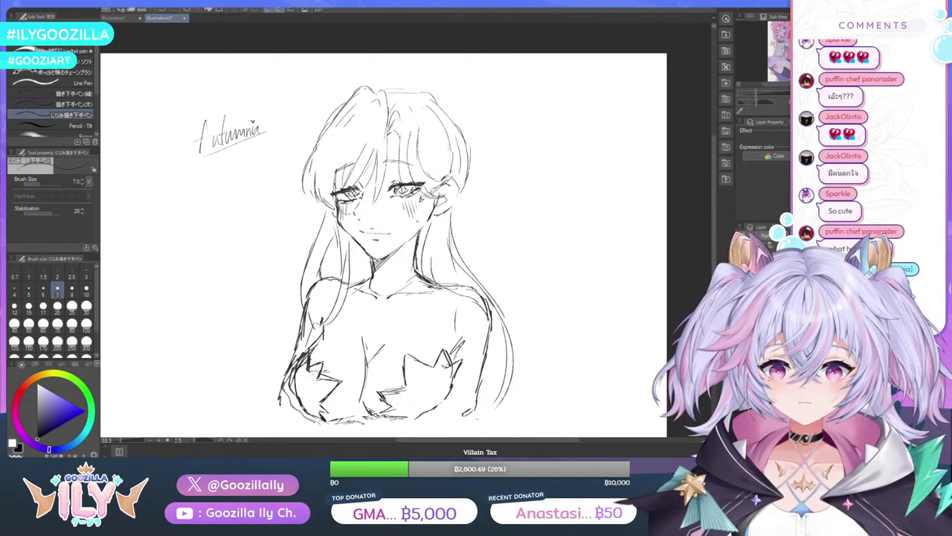
pyautogui.moveTo(416, 229); pyautogui.dragTo(383, 257)
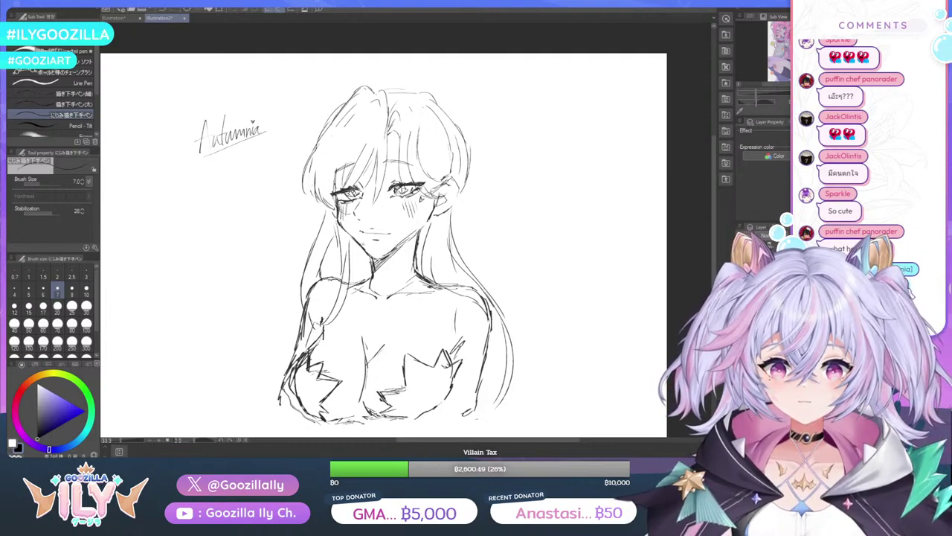
# Replace two jaw strokes with a darker right jaw line and left cheek-to-jaw line, removing small extras
pyautogui.click(163, 11)
pyautogui.click(163, 11)
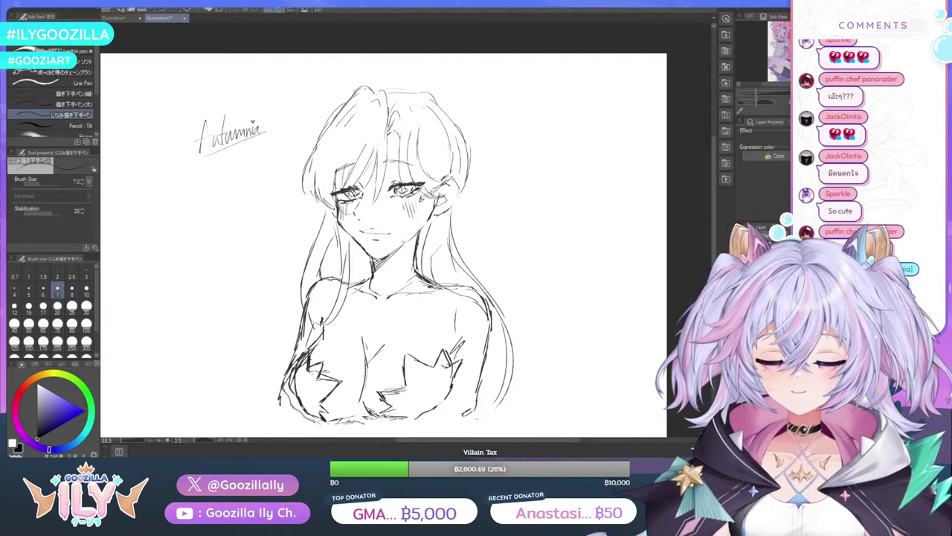
pyautogui.moveTo(404, 241); pyautogui.dragTo(378, 259)
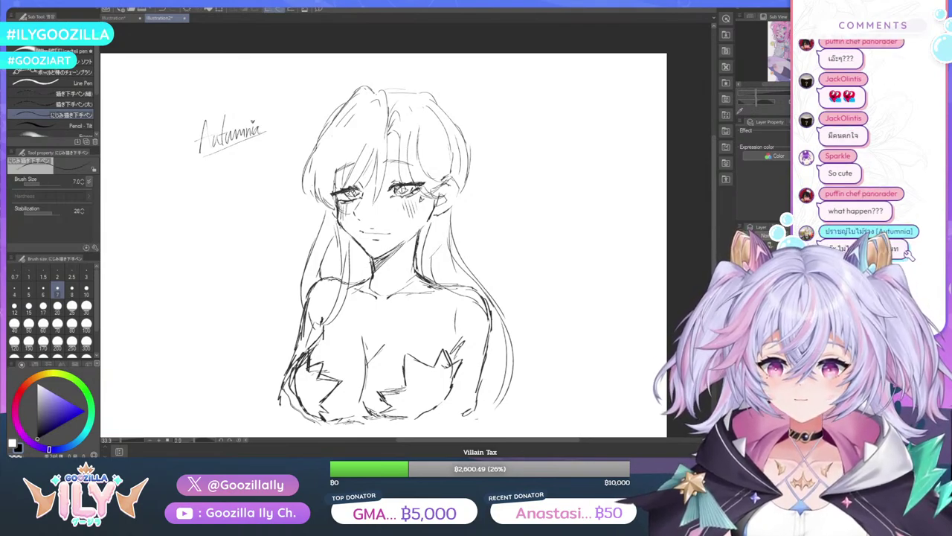
pyautogui.moveTo(340, 210); pyautogui.dragTo(367, 255)
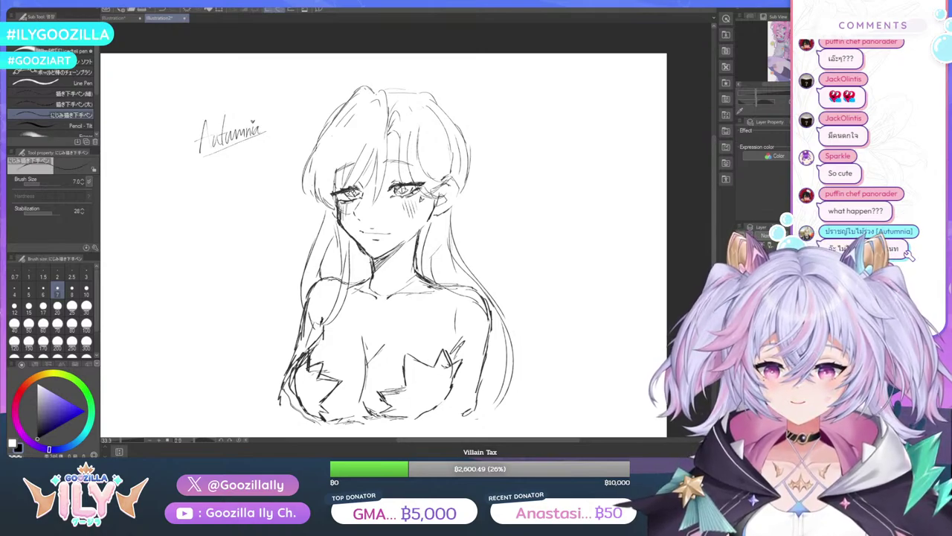
pyautogui.click(159, 10)
pyautogui.click(159, 9)
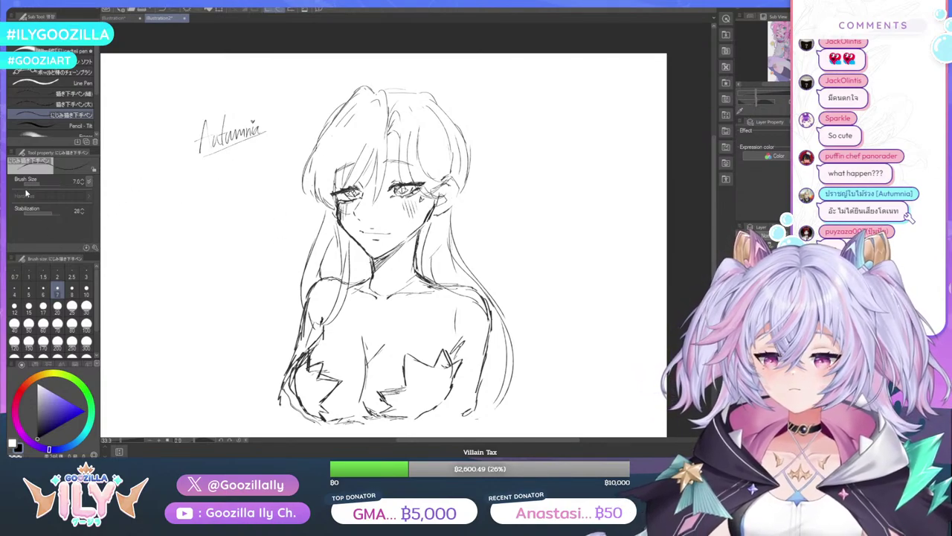
# Touch up the lower ear line beside the hair, then enlarge the view of the sketch
pyautogui.press('e')
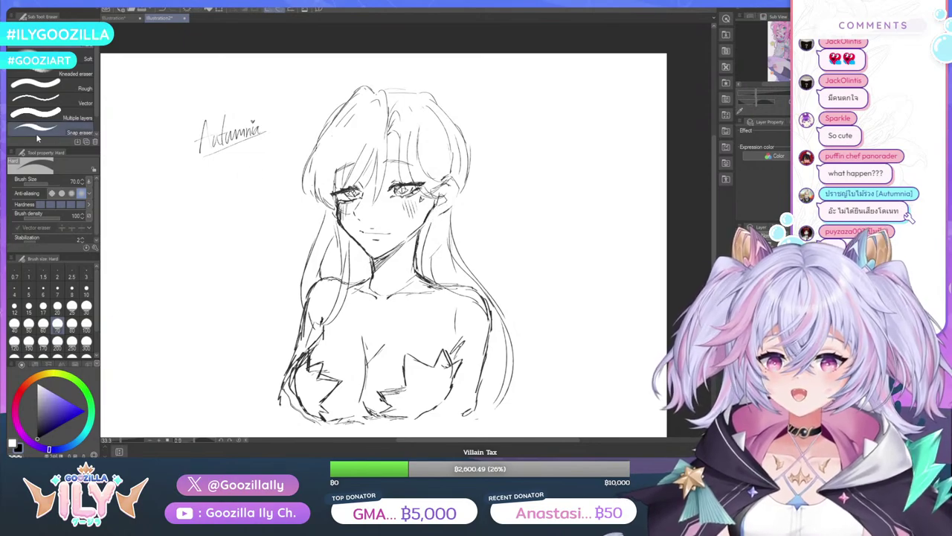
pyautogui.press('p')
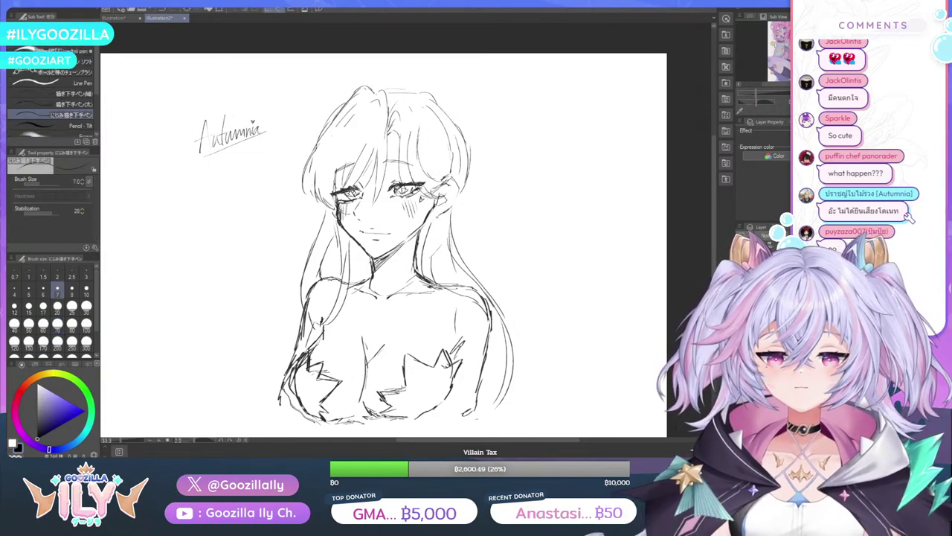
pyautogui.moveTo(450, 203)
pyautogui.mouseDown()
pyautogui.moveTo(432, 215)
pyautogui.moveTo(448, 209)
pyautogui.mouseUp()
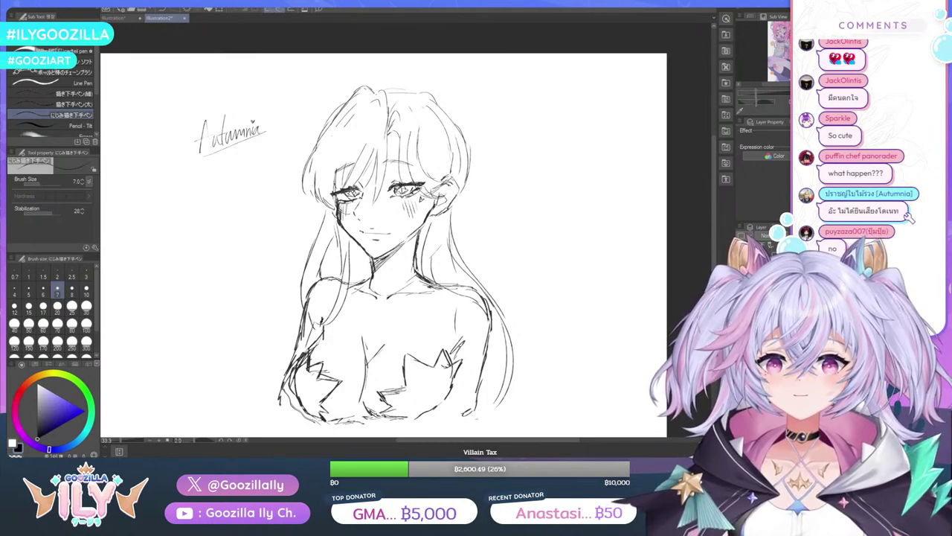
pyautogui.moveTo(443, 203); pyautogui.dragTo(436, 209)
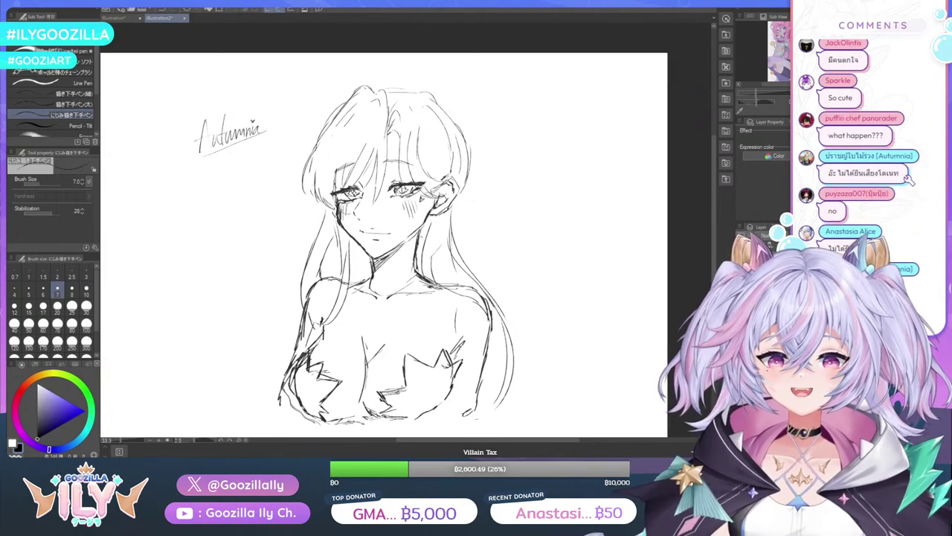
pyautogui.scroll(-4, 409, 213)
pyautogui.hotkey('ctrl', '+')
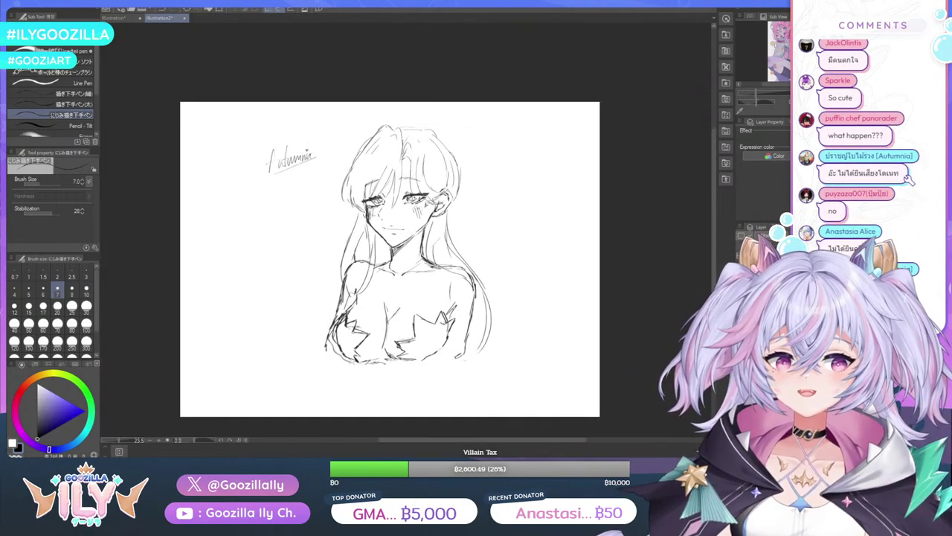
pyautogui.hotkey('ctrl', '+')
pyautogui.hotkey('ctrl', '+')
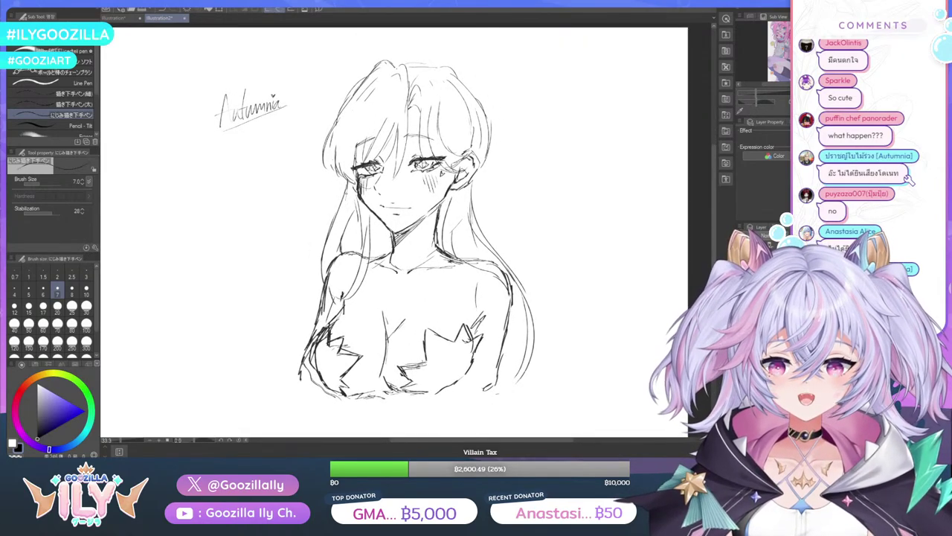
# Darken the hair strands where they meet the shoulders and redraw both shoulder outlines
pyautogui.moveTo(349, 215); pyautogui.dragTo(331, 280)
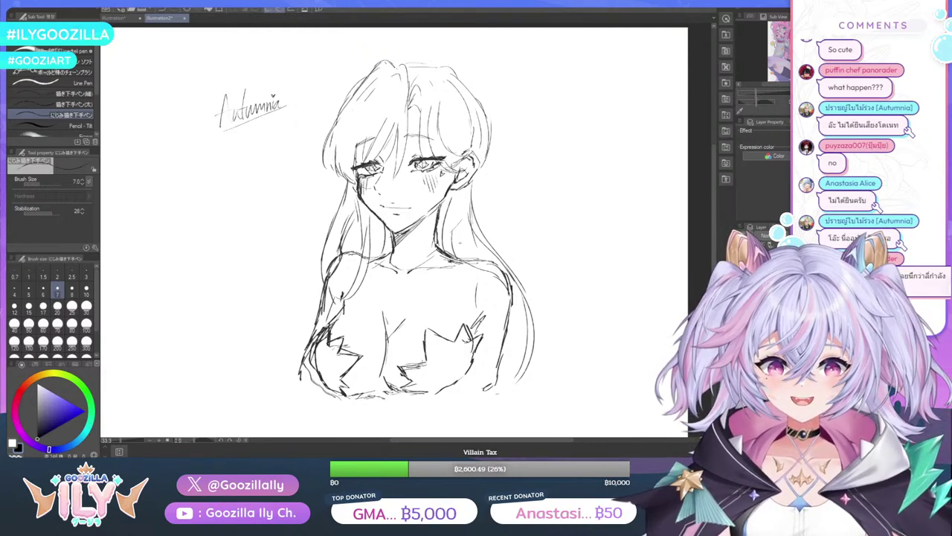
pyautogui.moveTo(459, 228); pyautogui.dragTo(468, 263)
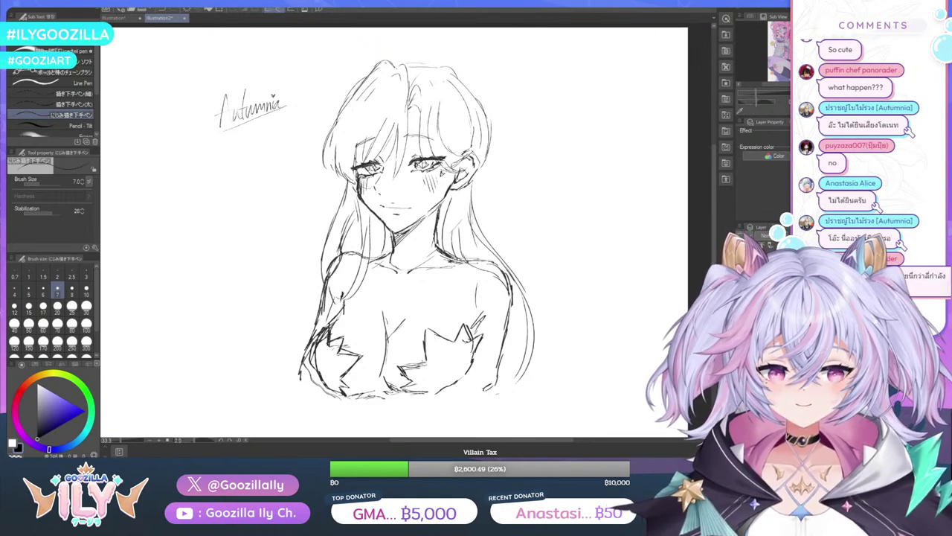
pyautogui.moveTo(448, 257)
pyautogui.mouseDown()
pyautogui.moveTo(461, 262)
pyautogui.moveTo(454, 285)
pyautogui.moveTo(469, 292)
pyautogui.moveTo(475, 323)
pyautogui.mouseUp()
pyautogui.moveTo(461, 249); pyautogui.dragTo(479, 260)
pyautogui.moveTo(455, 247)
pyautogui.mouseDown()
pyautogui.moveTo(477, 308)
pyautogui.moveTo(477, 252)
pyautogui.mouseUp()
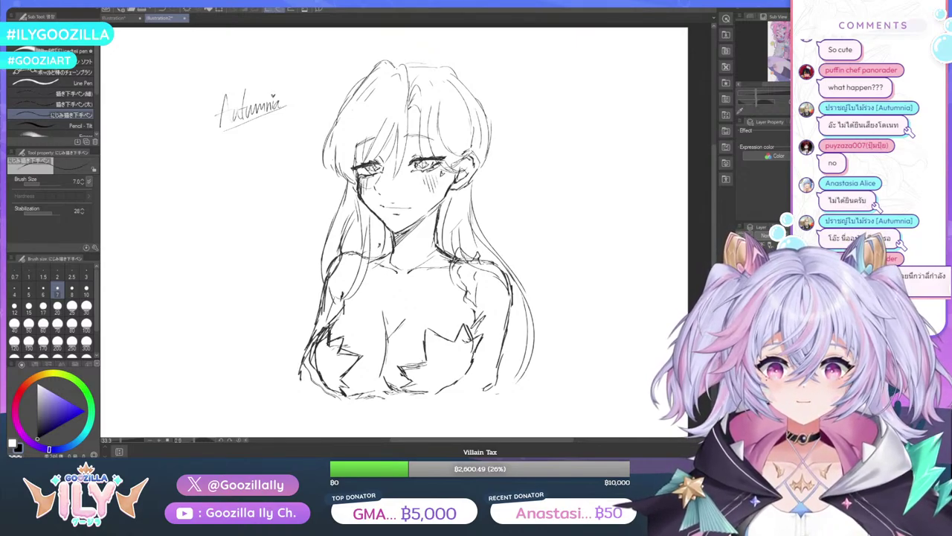
pyautogui.moveTo(377, 247)
pyautogui.mouseDown()
pyautogui.moveTo(354, 300)
pyautogui.moveTo(338, 261)
pyautogui.mouseUp()
pyautogui.moveTo(505, 278)
pyautogui.mouseDown()
pyautogui.moveTo(509, 317)
pyautogui.moveTo(491, 380)
pyautogui.moveTo(446, 392)
pyautogui.mouseUp()
pyautogui.moveTo(331, 391); pyautogui.dragTo(314, 394)
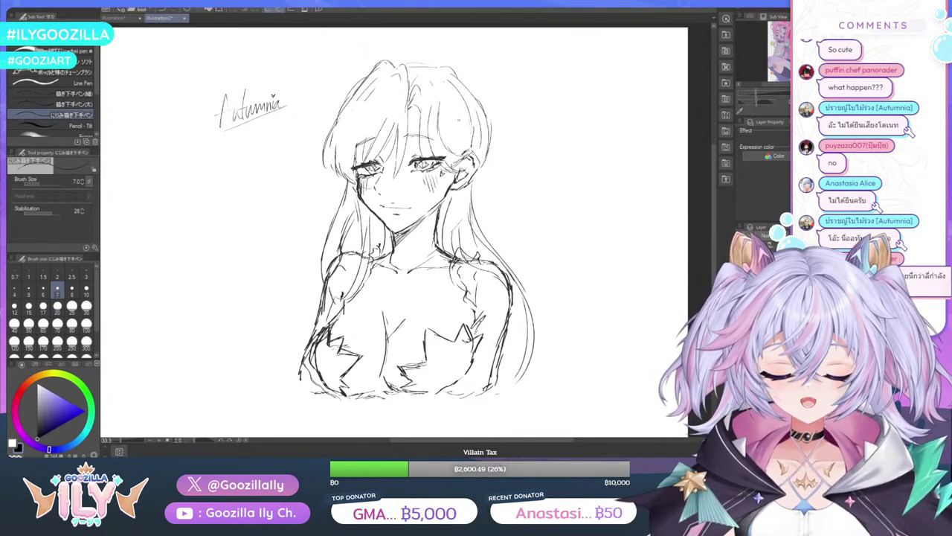
# Darken strands in the bangs and sketch down the left side of the hair
pyautogui.moveTo(442, 111)
pyautogui.mouseDown()
pyautogui.moveTo(449, 152)
pyautogui.moveTo(472, 155)
pyautogui.moveTo(458, 171)
pyautogui.moveTo(468, 175)
pyautogui.moveTo(448, 171)
pyautogui.moveTo(456, 174)
pyautogui.mouseUp()
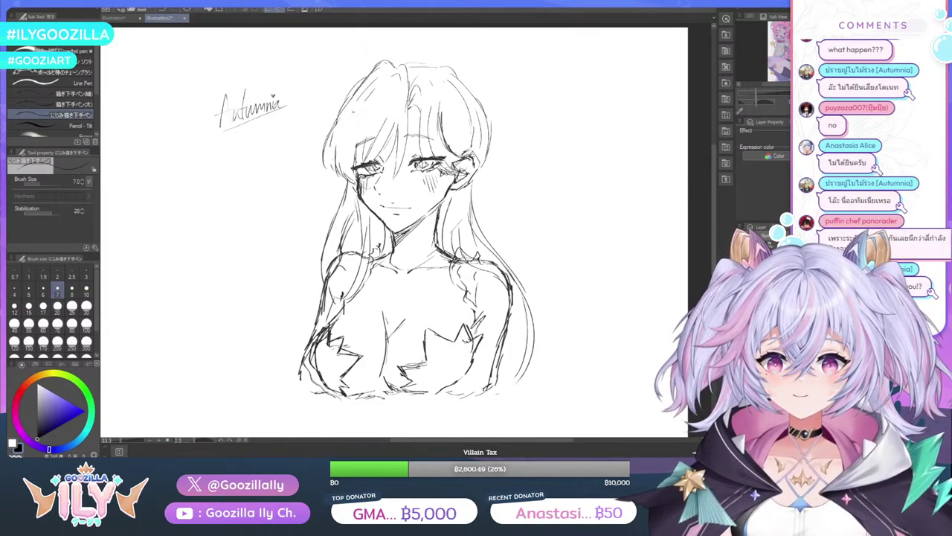
pyautogui.moveTo(356, 104); pyautogui.dragTo(335, 149)
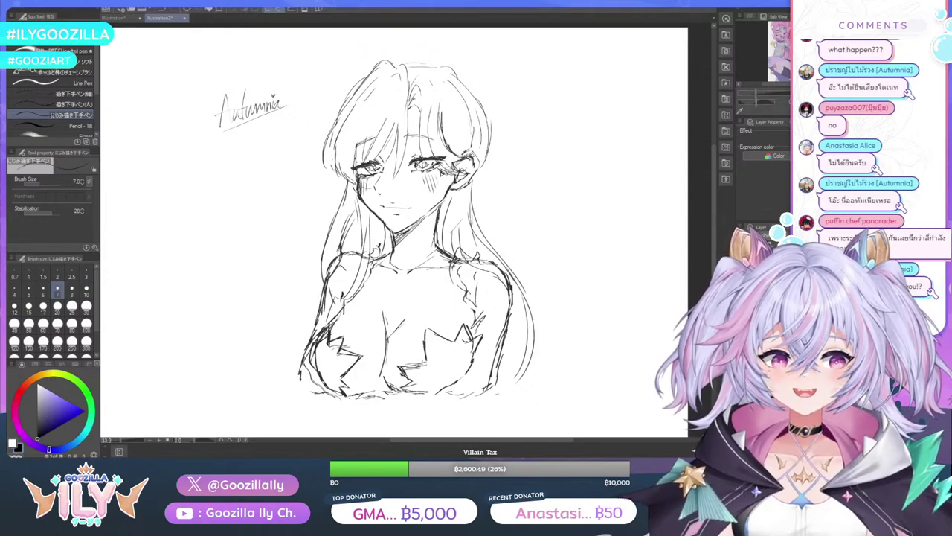
pyautogui.moveTo(378, 122); pyautogui.dragTo(360, 145)
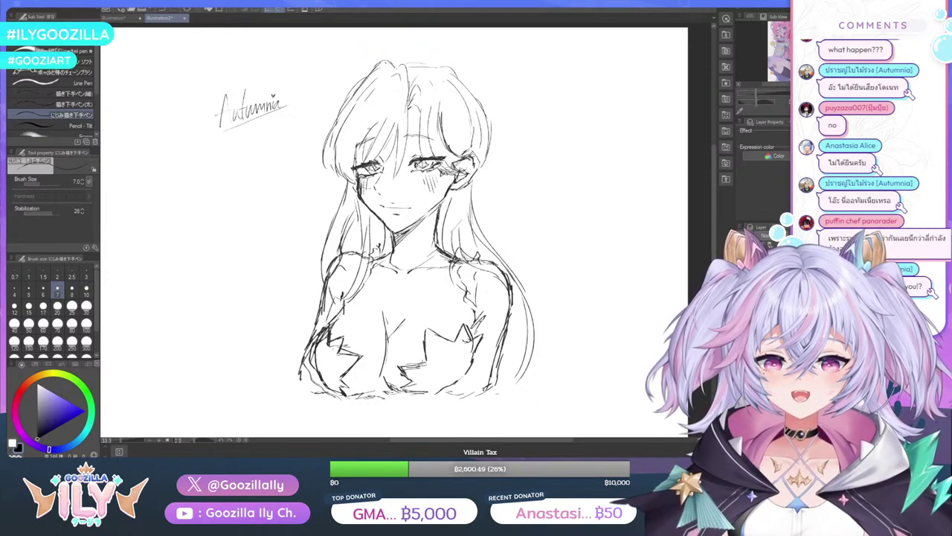
pyautogui.moveTo(393, 98); pyautogui.dragTo(368, 134)
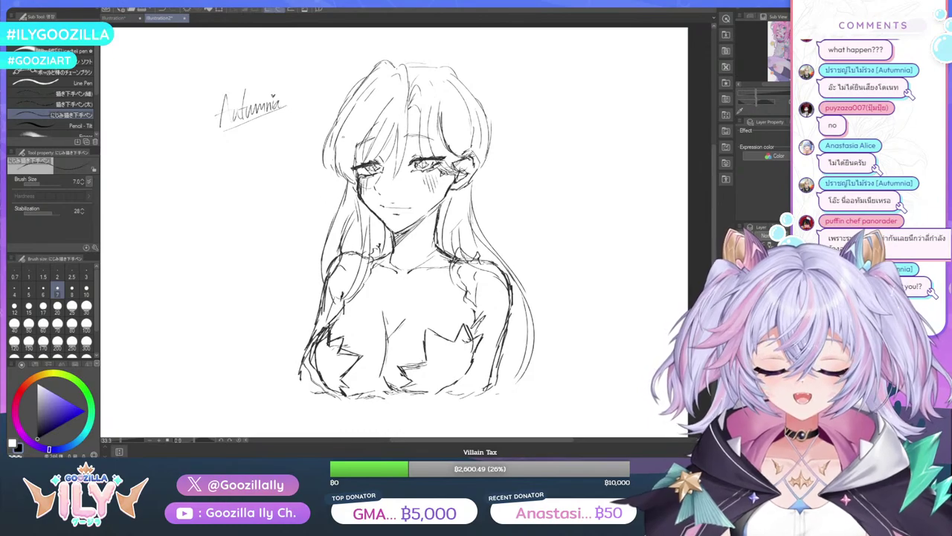
# Draw long left hair flowing past the shoulder, ending in a curled tip at lower left
pyautogui.moveTo(338, 209); pyautogui.dragTo(289, 300)
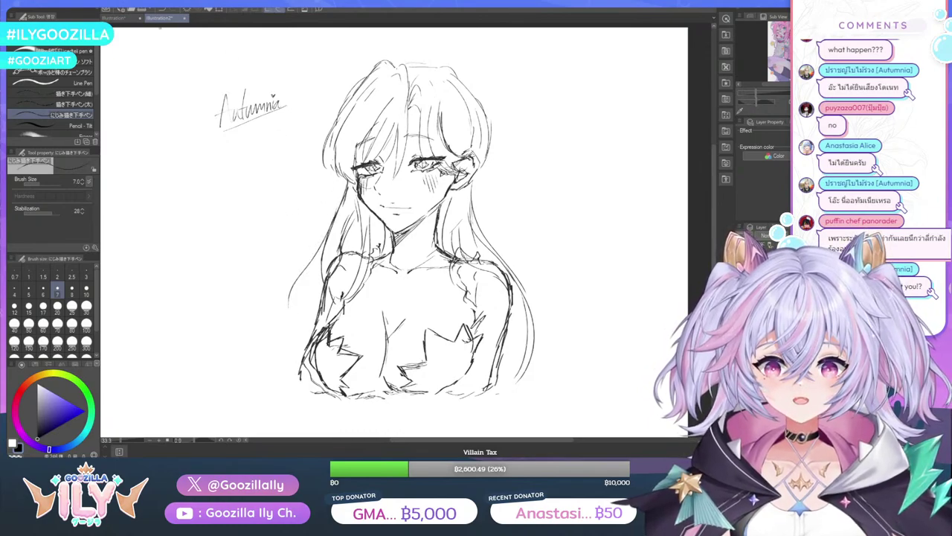
pyautogui.hotkey('ctrl', 'z')
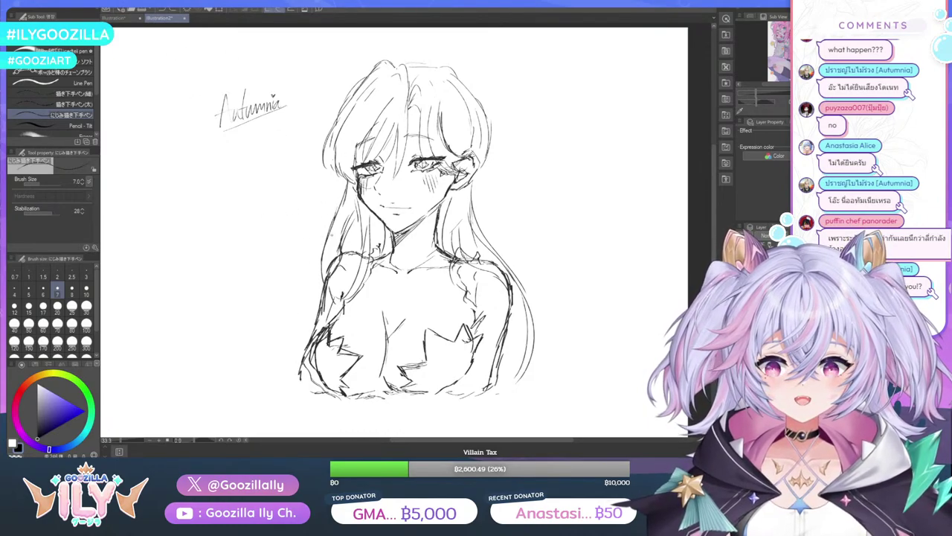
pyautogui.moveTo(344, 173); pyautogui.dragTo(255, 359)
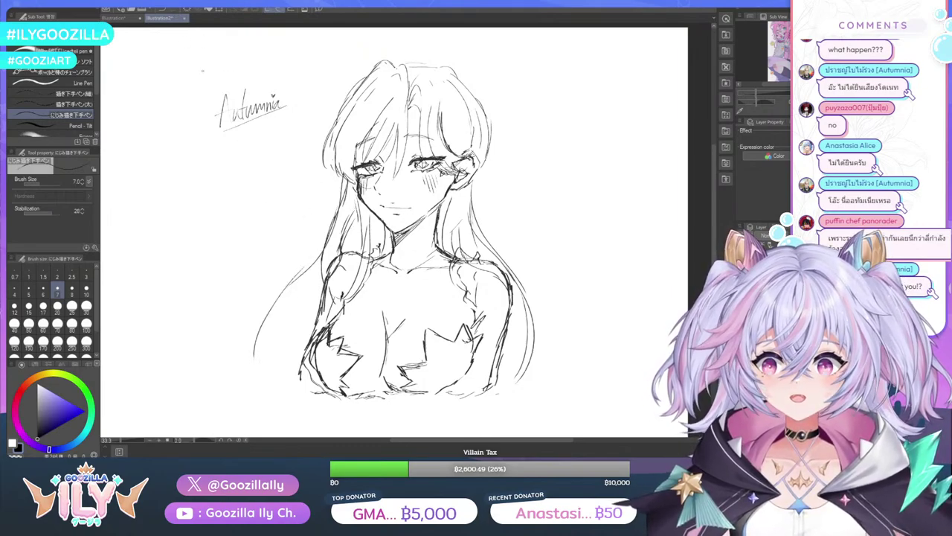
pyautogui.moveTo(294, 293); pyautogui.dragTo(262, 380)
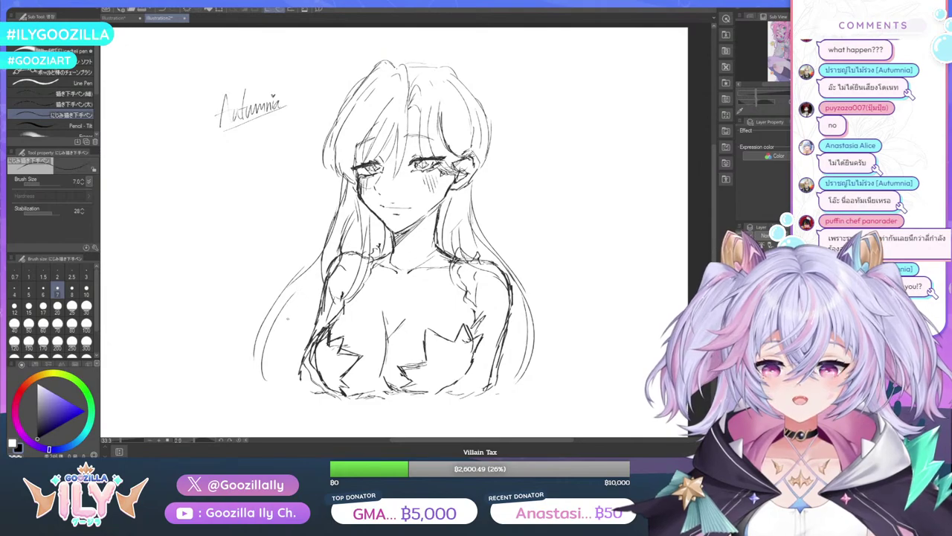
pyautogui.moveTo(305, 285)
pyautogui.mouseDown()
pyautogui.moveTo(266, 367)
pyautogui.moveTo(226, 365)
pyautogui.moveTo(296, 379)
pyautogui.mouseUp()
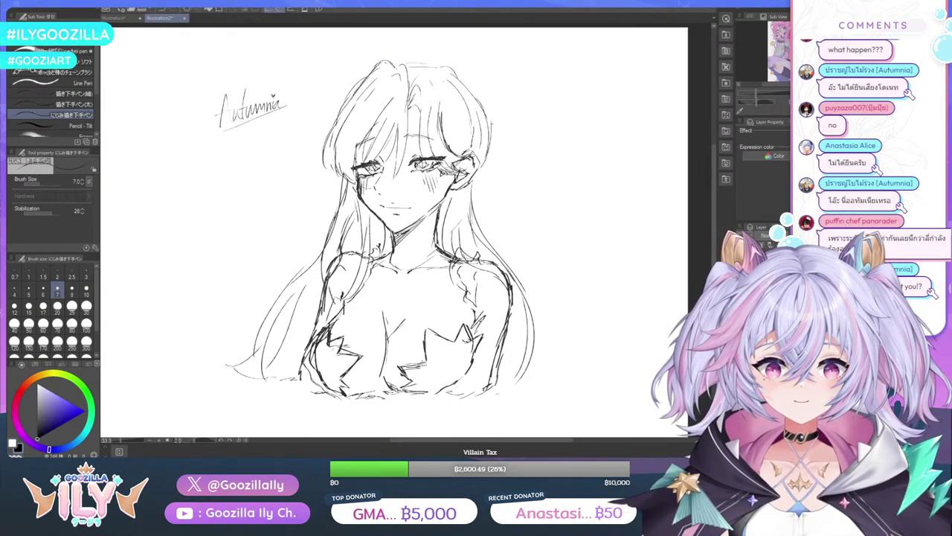
# Extend the right-side hair down to the shoulder and refine the hair's top and upper edges
pyautogui.moveTo(492, 132); pyautogui.dragTo(482, 214)
pyautogui.moveTo(485, 173); pyautogui.dragTo(509, 265)
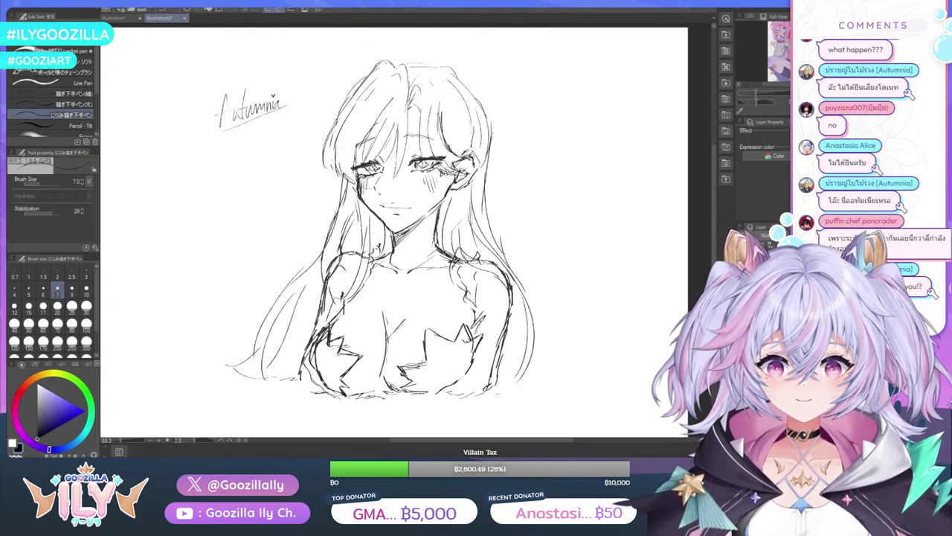
pyautogui.moveTo(340, 172); pyautogui.dragTo(341, 210)
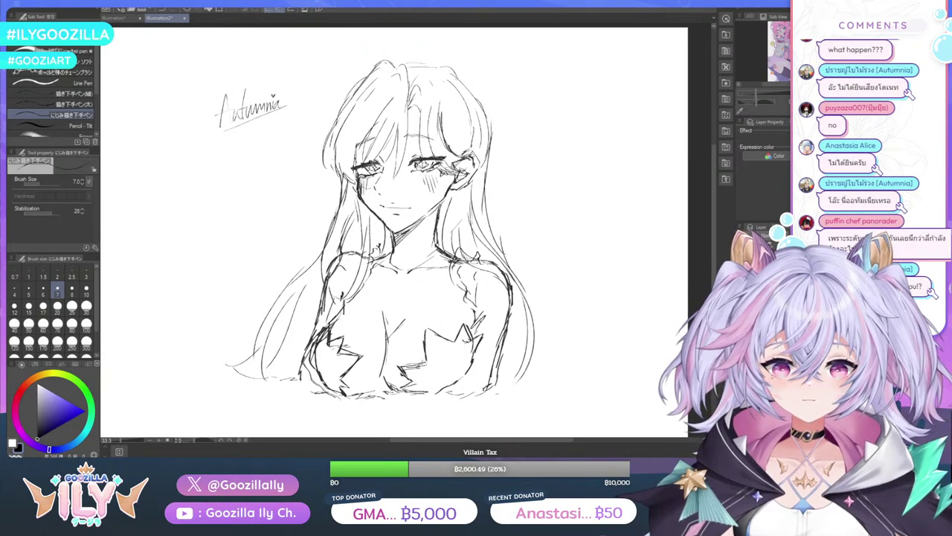
pyautogui.moveTo(477, 95)
pyautogui.mouseDown()
pyautogui.moveTo(500, 136)
pyautogui.moveTo(505, 213)
pyautogui.mouseUp()
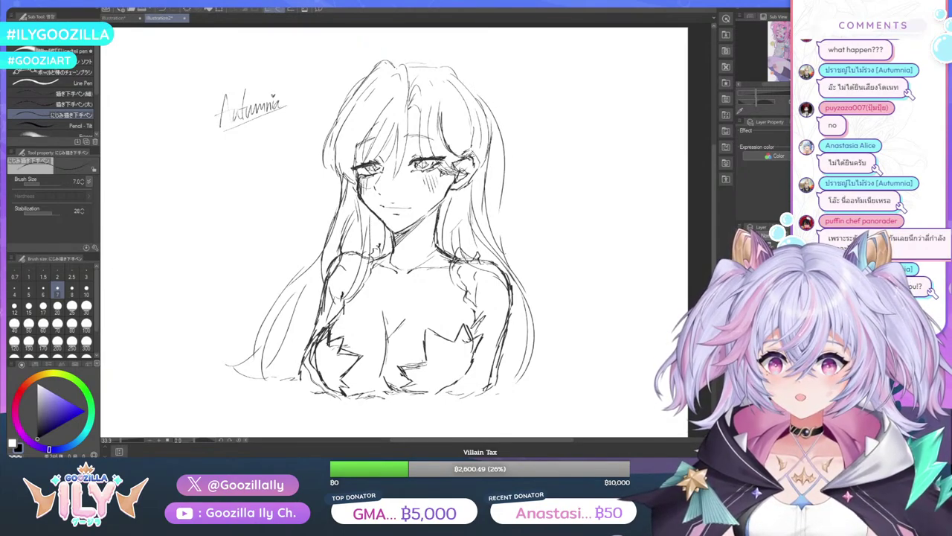
pyautogui.moveTo(493, 159); pyautogui.dragTo(501, 249)
pyautogui.moveTo(476, 90); pyautogui.dragTo(453, 70)
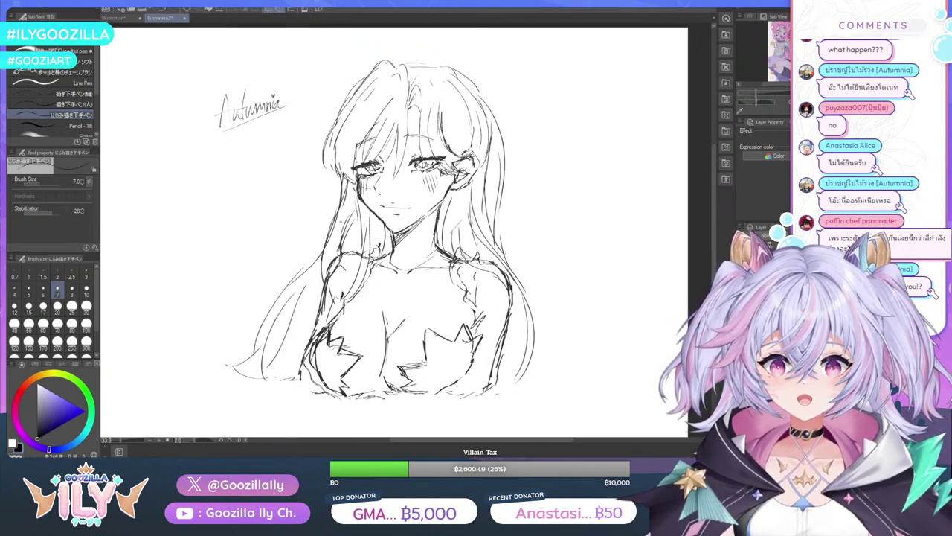
pyautogui.moveTo(362, 79)
pyautogui.mouseDown()
pyautogui.moveTo(311, 154)
pyautogui.moveTo(352, 176)
pyautogui.mouseUp()
pyautogui.moveTo(366, 77)
pyautogui.mouseDown()
pyautogui.moveTo(381, 64)
pyautogui.moveTo(414, 63)
pyautogui.mouseUp()
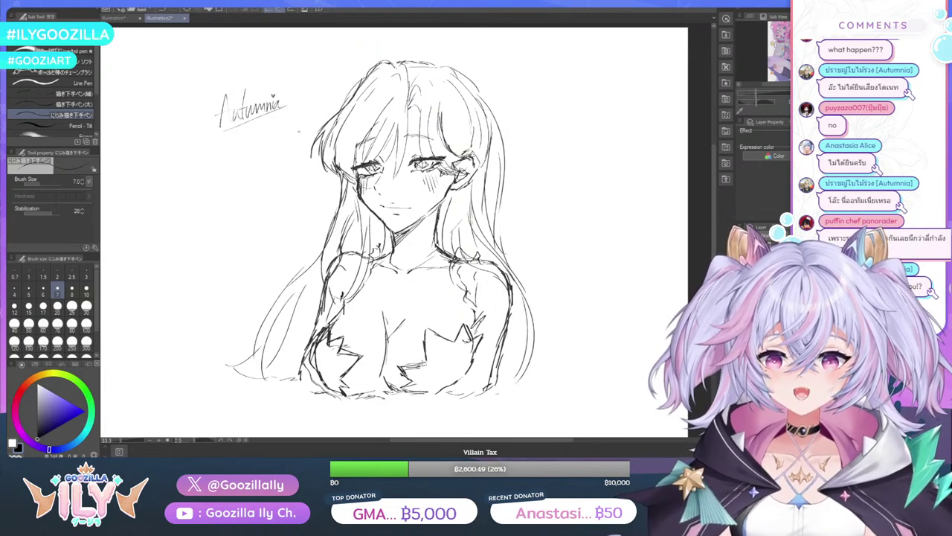
# Add faint thin strokes to the left hair and a short stroke left of the torso
pyautogui.scroll(-3, 350, 227)
pyautogui.scroll(3, 329, 248)
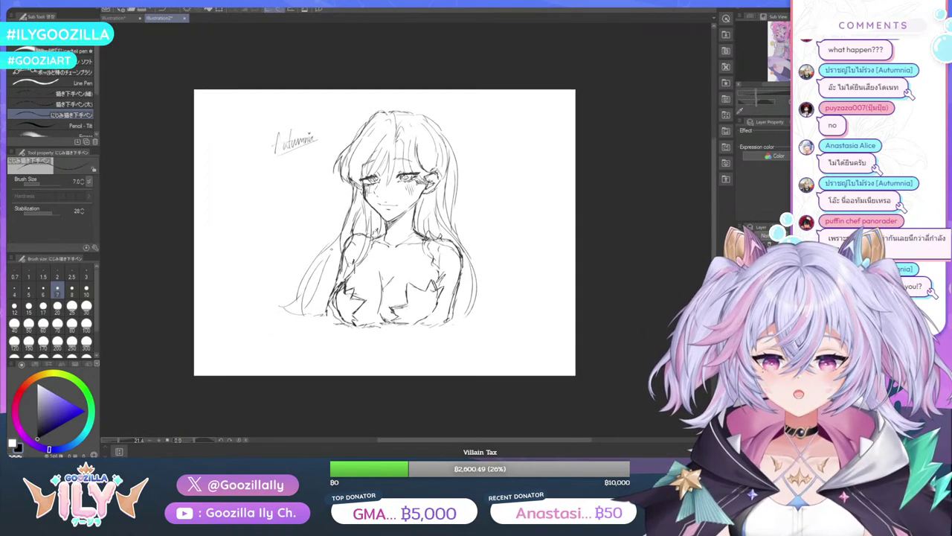
pyautogui.moveTo(343, 229)
pyautogui.mouseDown()
pyautogui.moveTo(299, 278)
pyautogui.moveTo(310, 313)
pyautogui.moveTo(288, 335)
pyautogui.moveTo(313, 351)
pyautogui.mouseUp()
pyautogui.scroll(-4, 401, 224)
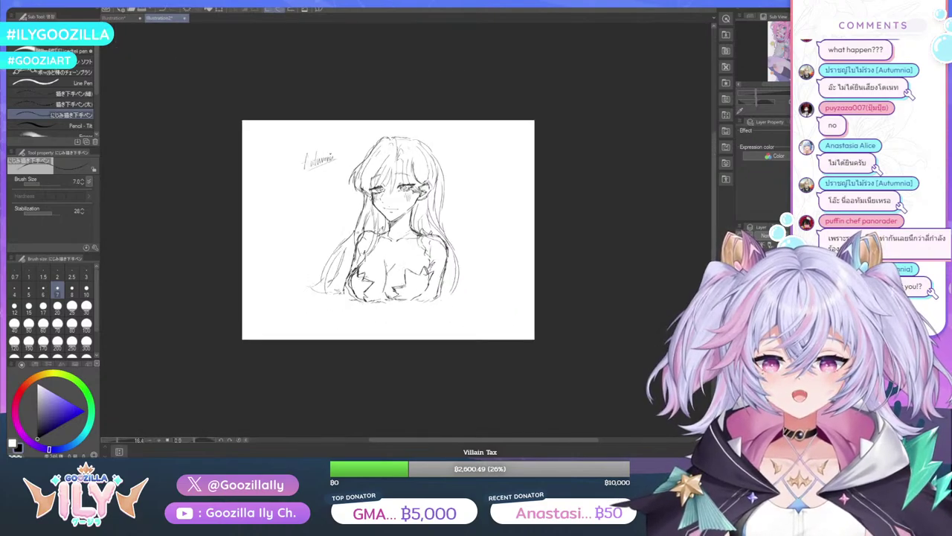
pyautogui.scroll(2, 402, 223)
pyautogui.moveTo(348, 275); pyautogui.dragTo(341, 306)
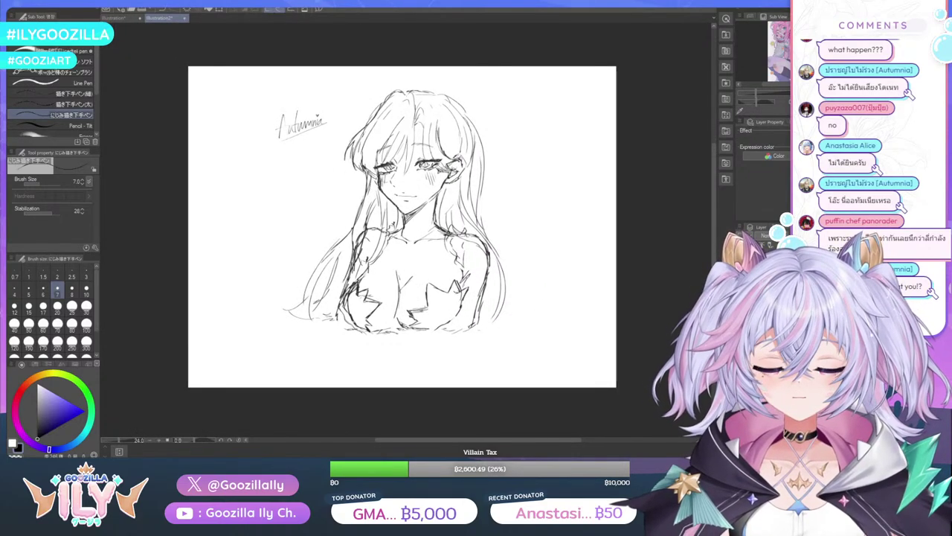
pyautogui.scroll(2, 402, 223)
pyautogui.moveTo(367, 176)
pyautogui.mouseDown()
pyautogui.moveTo(325, 259)
pyautogui.moveTo(327, 249)
pyautogui.mouseUp()
pyautogui.moveTo(362, 198); pyautogui.dragTo(328, 262)
# Draw a short vertical dangling earring line below the ear stud, then view the whole page
pyautogui.scroll(-3, 401, 224)
pyautogui.scroll(2, 402, 223)
pyautogui.scroll(1, 523, 129)
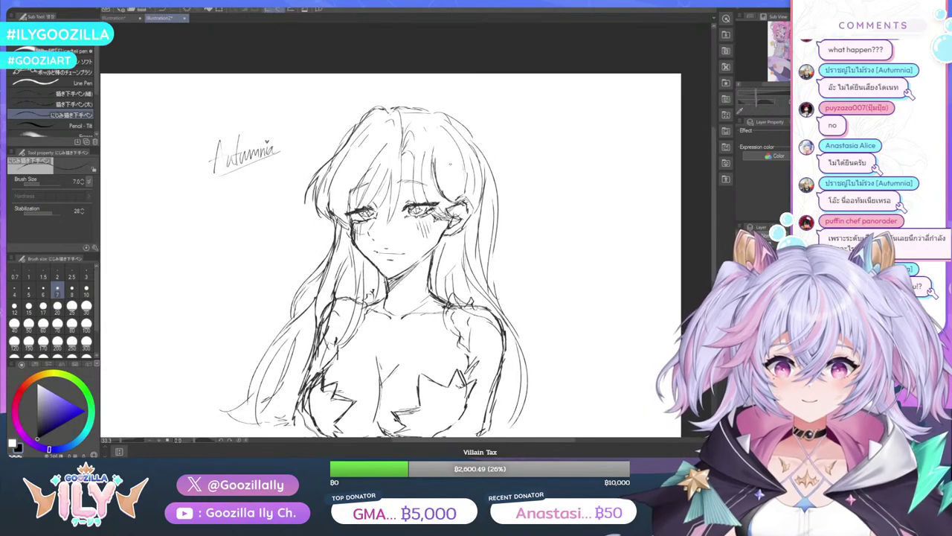
pyautogui.scroll(1, 464, 188)
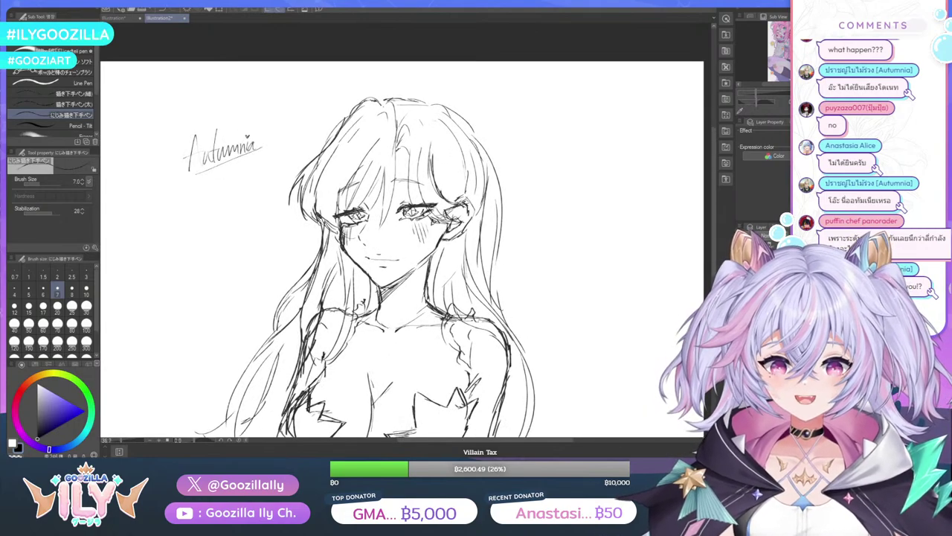
pyautogui.scroll(1, 441, 260)
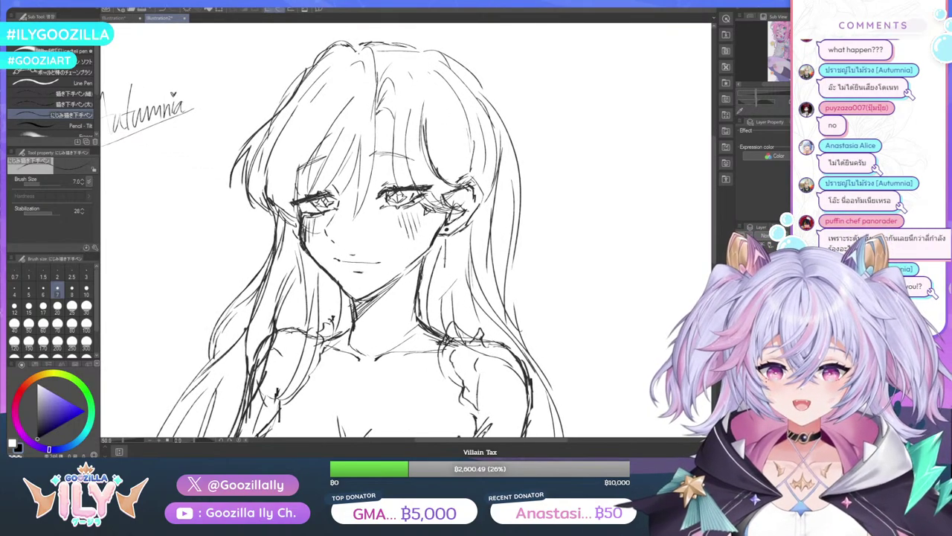
pyautogui.moveTo(447, 240); pyautogui.dragTo(446, 272)
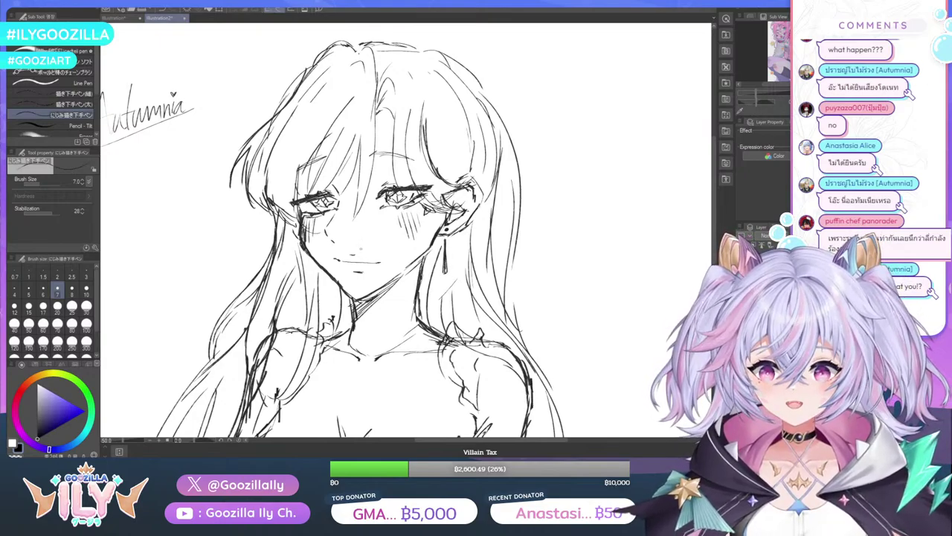
pyautogui.scroll(-2, 365, 260)
pyautogui.scroll(-2, 360, 286)
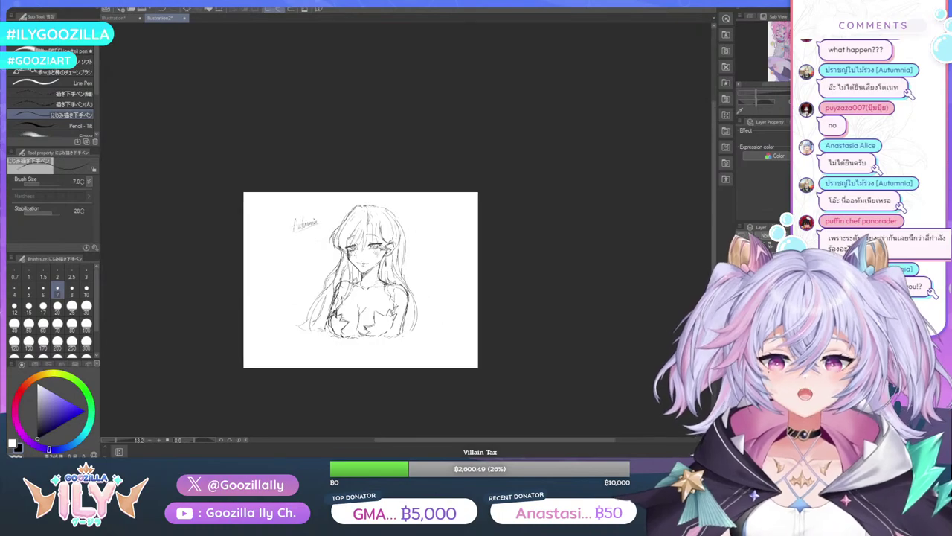
pyautogui.scroll(4, 359, 286)
pyautogui.scroll(-1, 359, 285)
# Darken the left eye's outer lashes, add marks above the eye and darken its eyebrow
pyautogui.scroll(3, 364, 186)
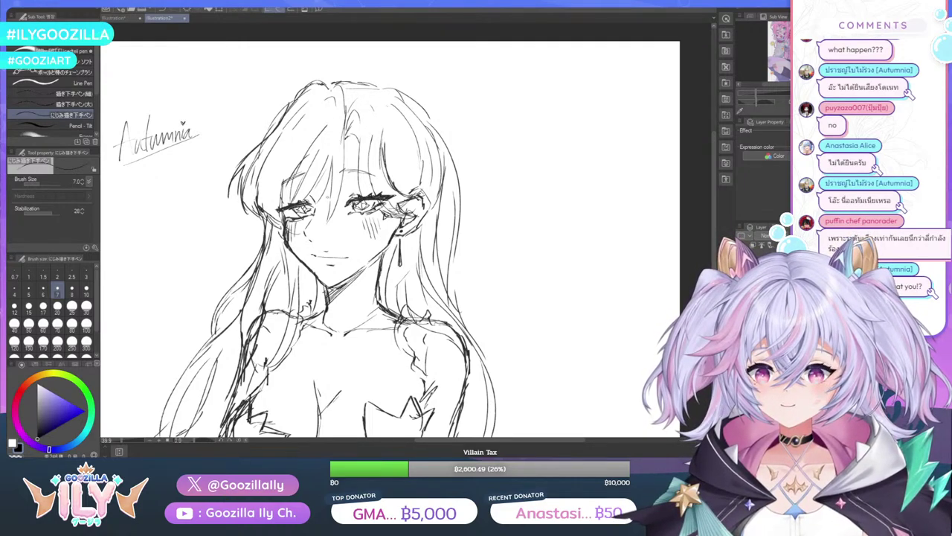
pyautogui.moveTo(288, 204); pyautogui.dragTo(272, 212)
pyautogui.moveTo(284, 206)
pyautogui.mouseDown()
pyautogui.moveTo(269, 211)
pyautogui.moveTo(285, 203)
pyautogui.mouseUp()
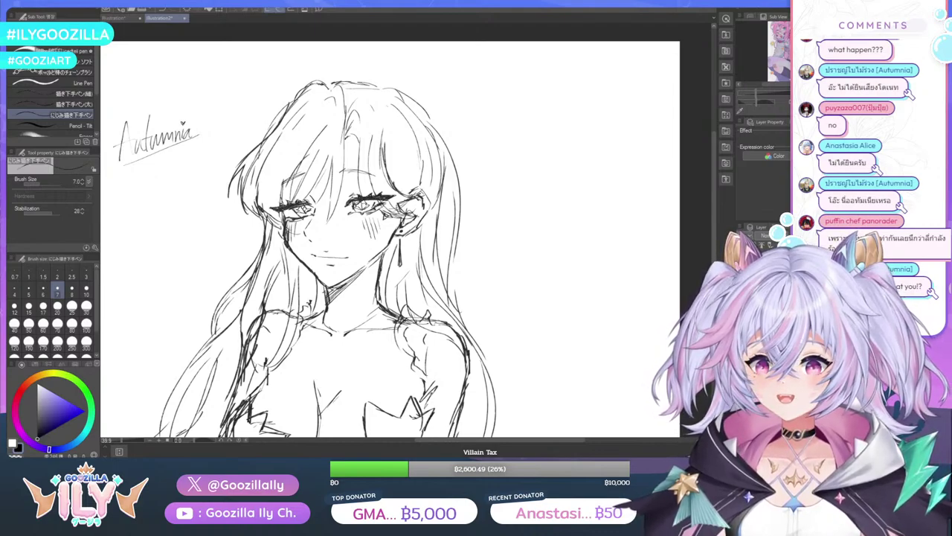
pyautogui.moveTo(290, 198)
pyautogui.mouseDown()
pyautogui.moveTo(361, 189)
pyautogui.moveTo(351, 169)
pyautogui.moveTo(366, 170)
pyautogui.mouseUp()
pyautogui.moveTo(288, 181); pyautogui.dragTo(297, 174)
pyautogui.scroll(-2, 314, 189)
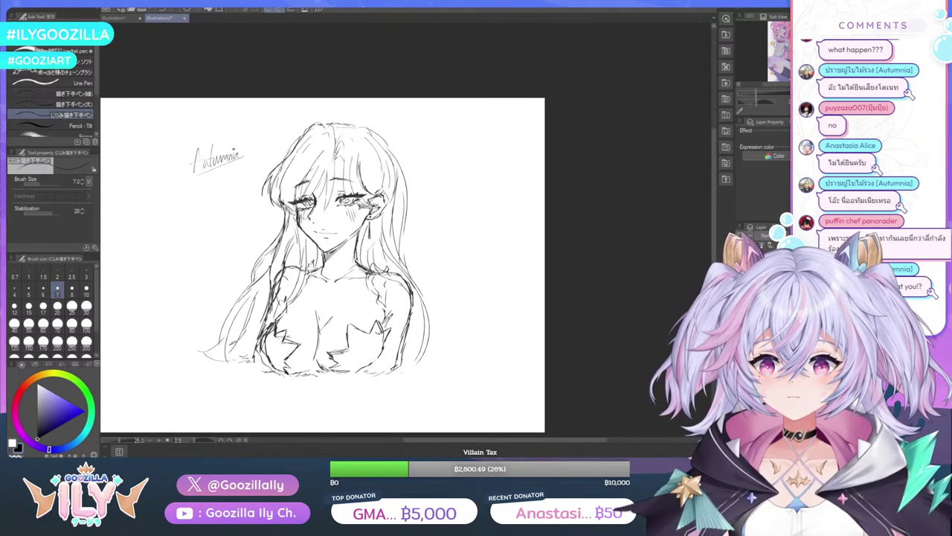
pyautogui.scroll(1, 333, 230)
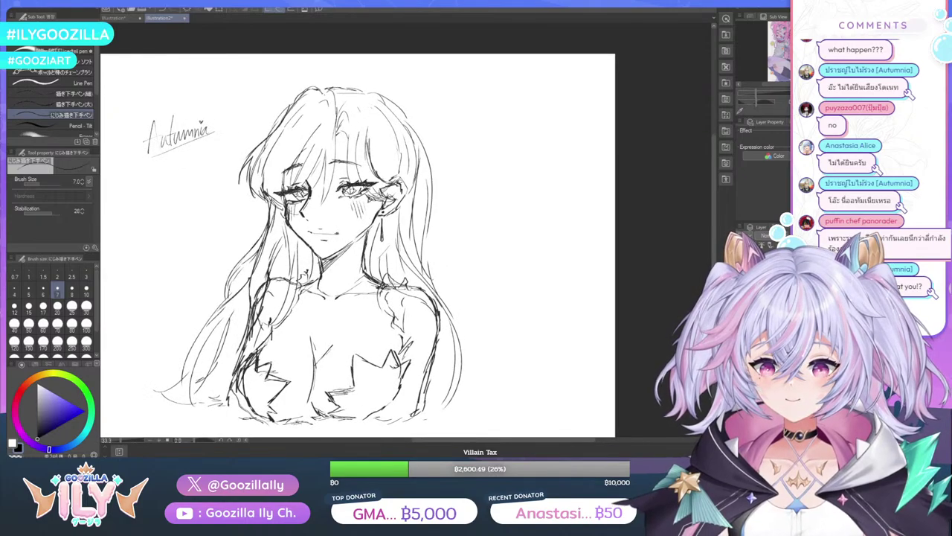
pyautogui.scroll(-2, 201, 320)
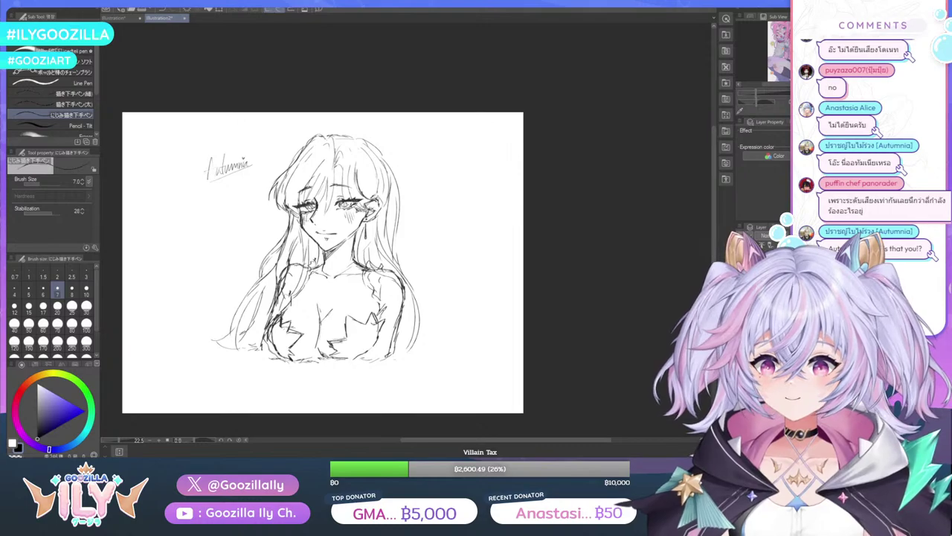
pyautogui.scroll(1, 266, 253)
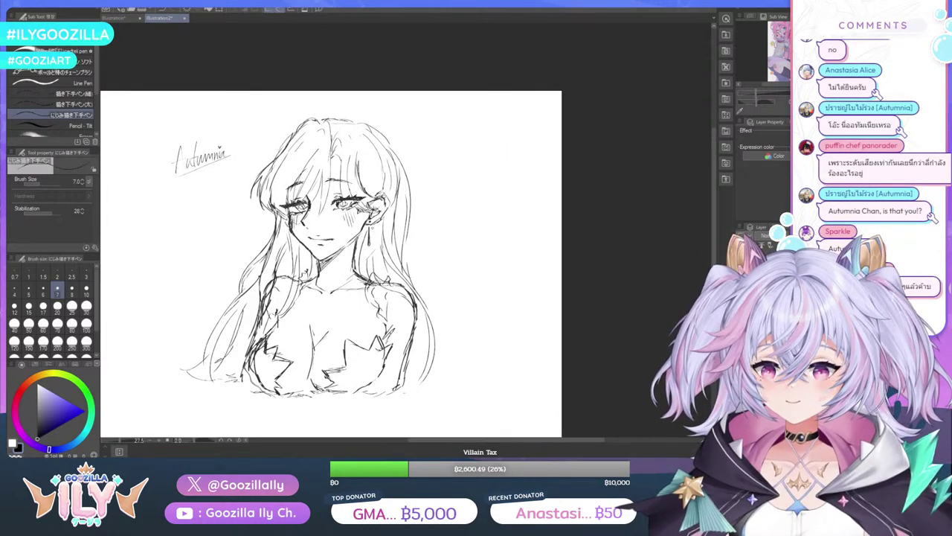
pyautogui.scroll(-1, 322, 265)
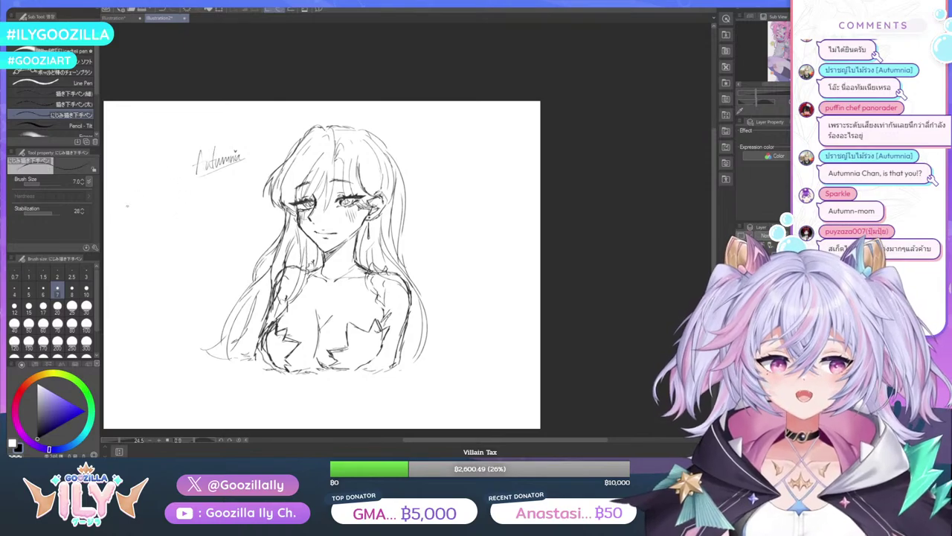
# Switch to the Soft airbrush, set size 170 then 20, and shade the lower lip
pyautogui.press('b')
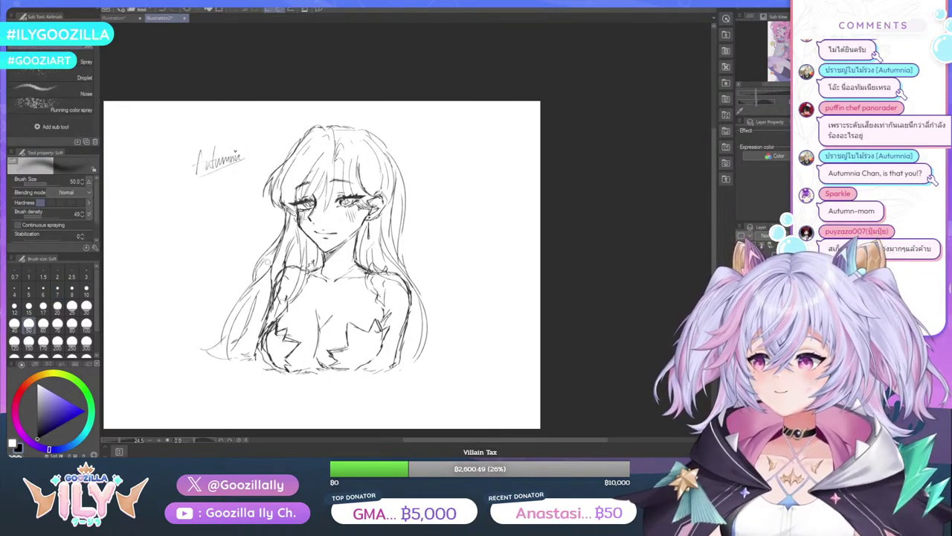
pyautogui.click(47, 343)
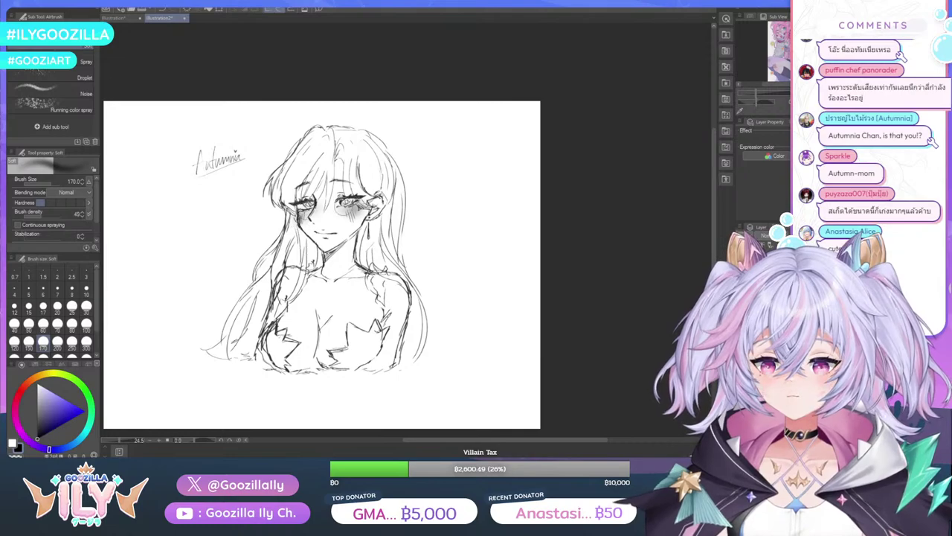
pyautogui.click(57, 308)
pyautogui.scroll(3, 320, 244)
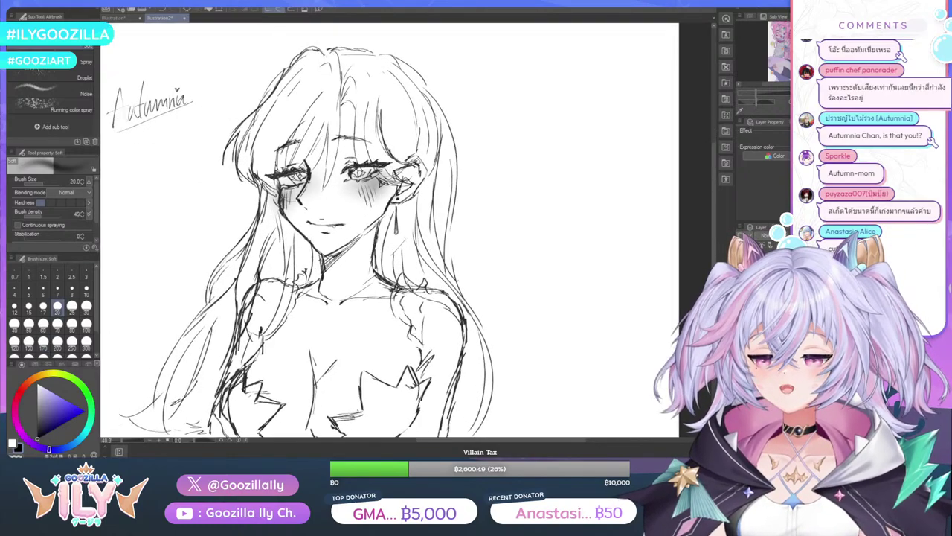
pyautogui.scroll(2, 328, 221)
pyautogui.moveTo(335, 227); pyautogui.dragTo(319, 230)
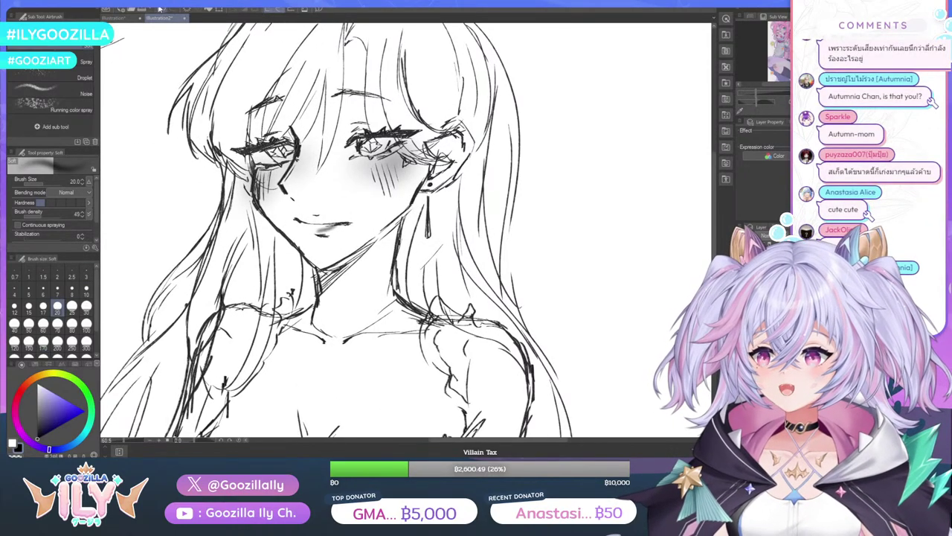
# Redo the under-lip shading at size 60, then pick a lighter grey and undo the dark shading
pyautogui.click(159, 8)
pyautogui.click(43, 325)
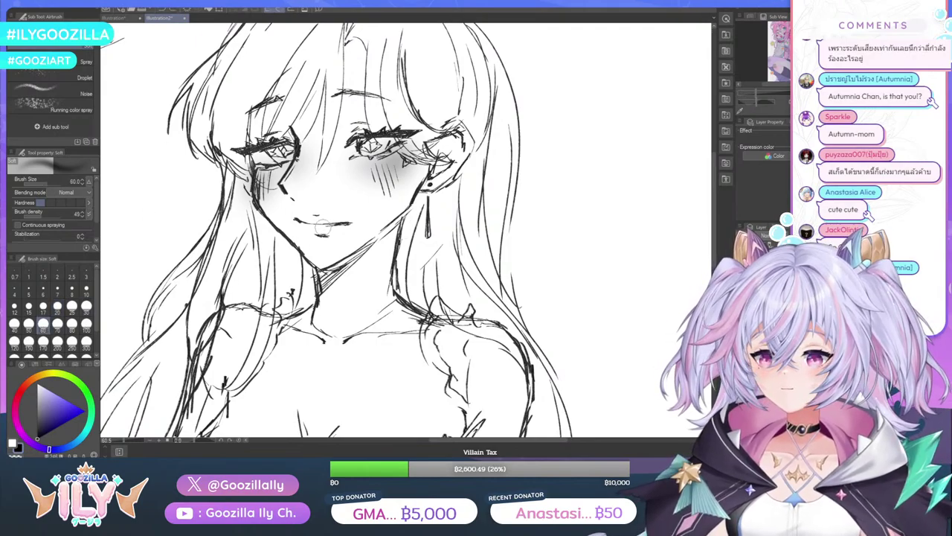
pyautogui.moveTo(321, 227); pyautogui.dragTo(294, 222)
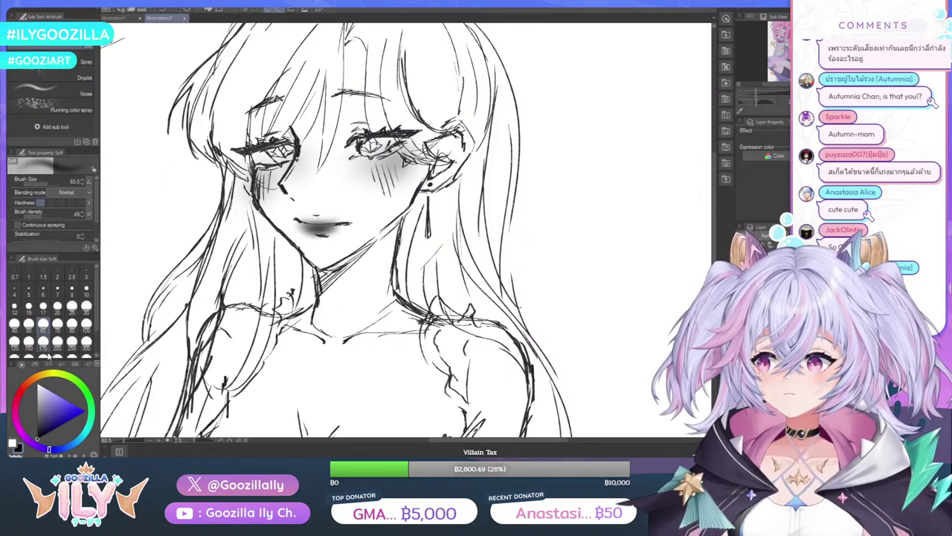
pyautogui.click(39, 413)
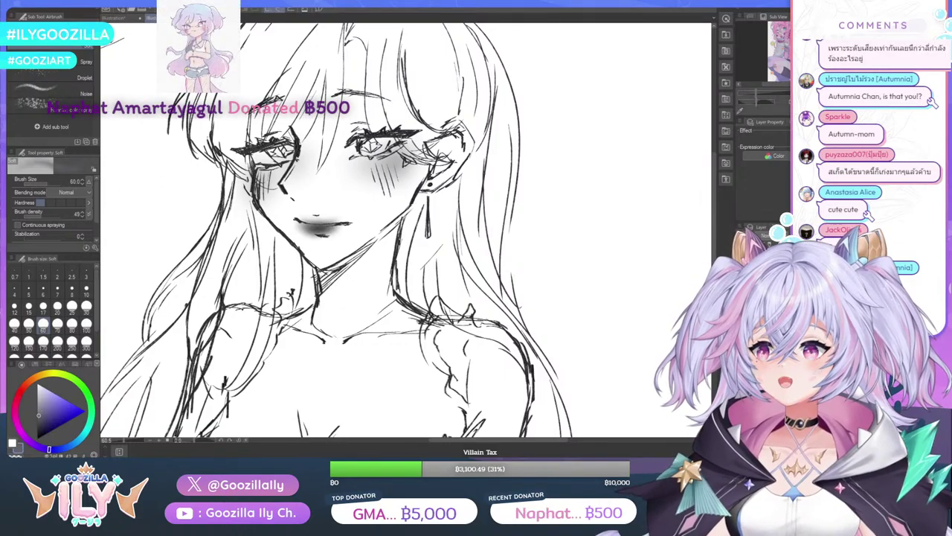
pyautogui.hotkey('ctrl', 'z')
pyautogui.hotkey('ctrl', 'z')
pyautogui.hotkey('ctrl', 'z')
pyautogui.hotkey('ctrl', 'z')
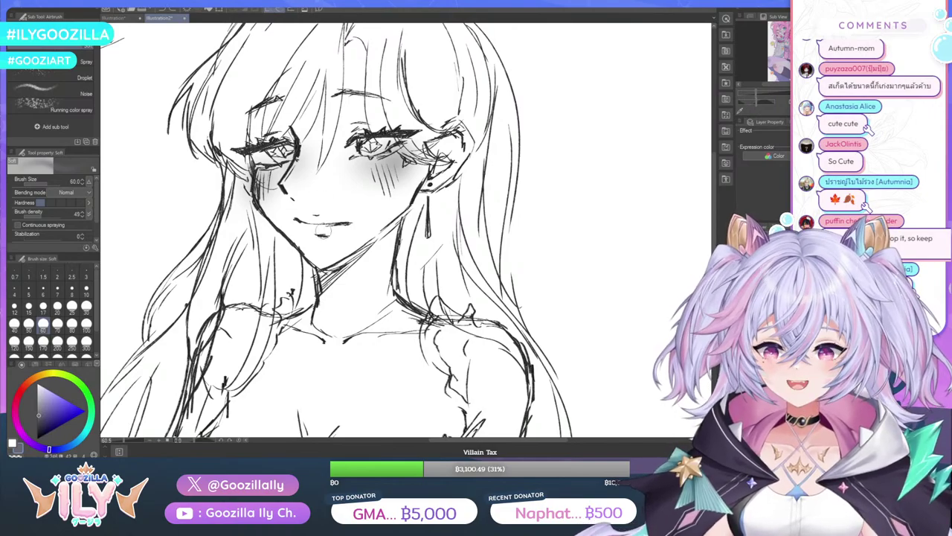
# Airbrush soft grey shading across the lips at size 60
pyautogui.scroll(1, 324, 231)
pyautogui.moveTo(335, 226)
pyautogui.mouseDown()
pyautogui.moveTo(313, 225)
pyautogui.moveTo(344, 227)
pyautogui.moveTo(301, 220)
pyautogui.moveTo(338, 218)
pyautogui.moveTo(315, 228)
pyautogui.moveTo(325, 233)
pyautogui.moveTo(334, 223)
pyautogui.moveTo(285, 218)
pyautogui.moveTo(320, 224)
pyautogui.moveTo(294, 218)
pyautogui.moveTo(304, 227)
pyautogui.moveTo(285, 216)
pyautogui.moveTo(316, 232)
pyautogui.moveTo(286, 216)
pyautogui.moveTo(340, 223)
pyautogui.moveTo(308, 228)
pyautogui.mouseUp()
pyautogui.scroll(-4, 326, 222)
pyautogui.scroll(5, 333, 226)
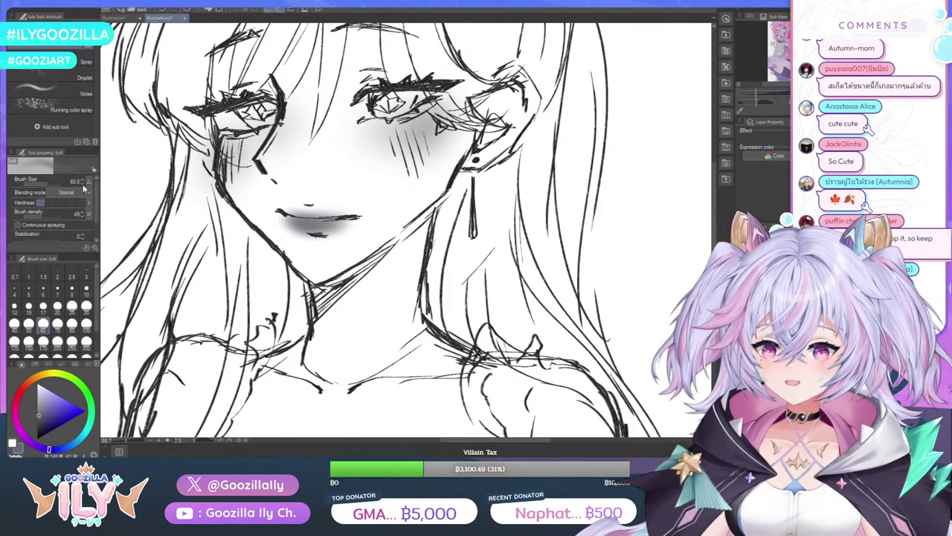
# Reduce the brush size to 15 then 7 and add a light highlight within the lips
pyautogui.click(28, 308)
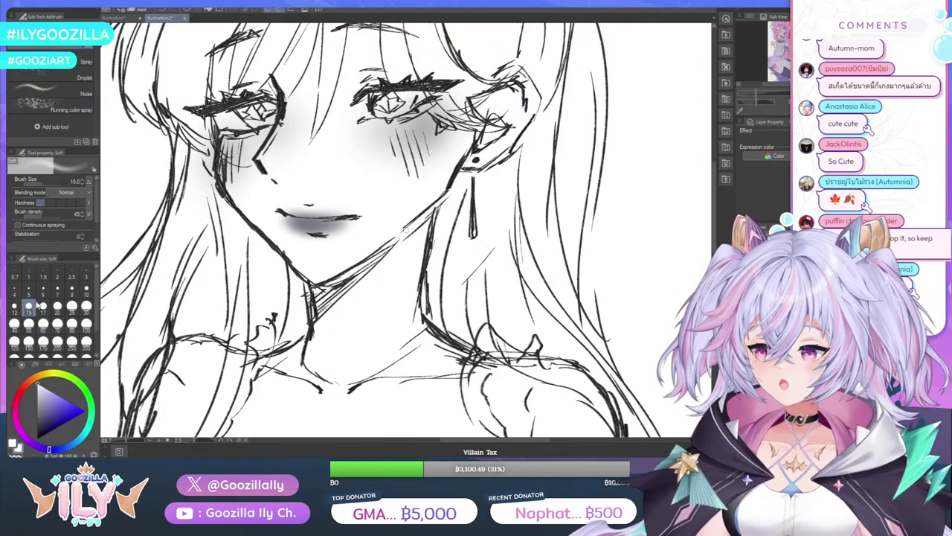
pyautogui.click(58, 290)
pyautogui.scroll(3, 296, 221)
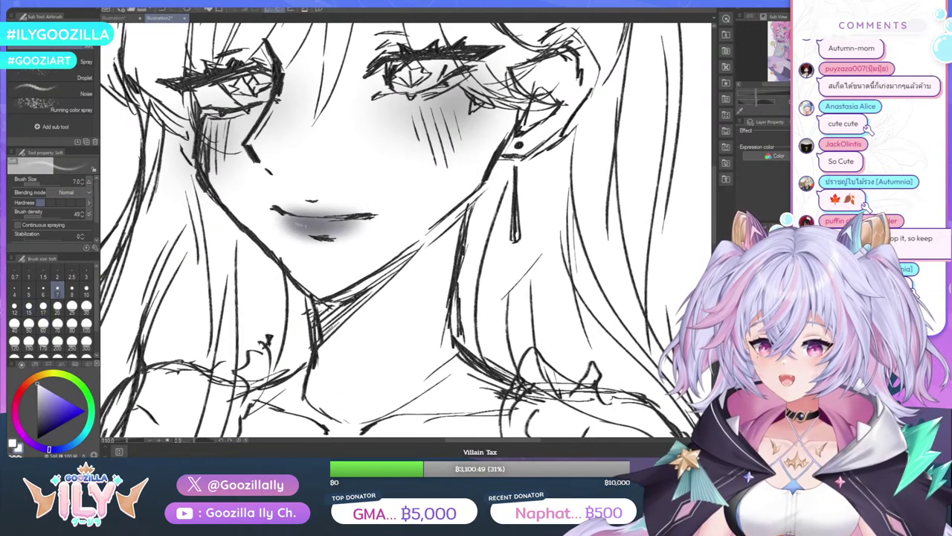
pyautogui.moveTo(298, 223); pyautogui.dragTo(317, 224)
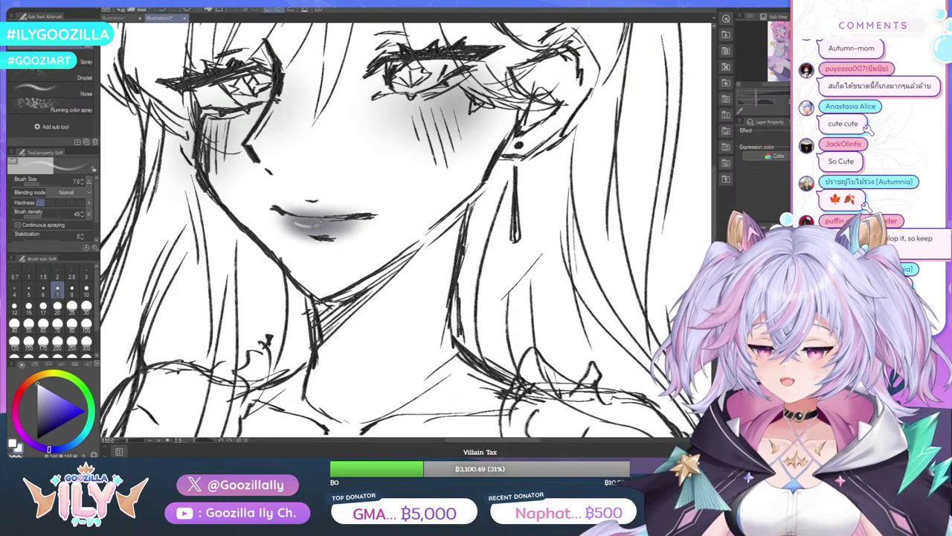
pyautogui.scroll(-4, 321, 223)
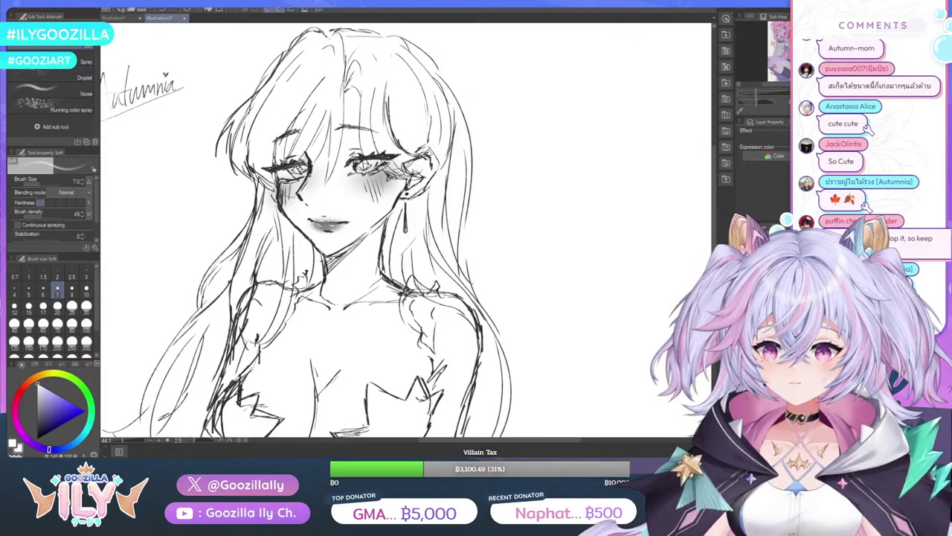
pyautogui.scroll(-3, 322, 223)
pyautogui.scroll(2, 332, 189)
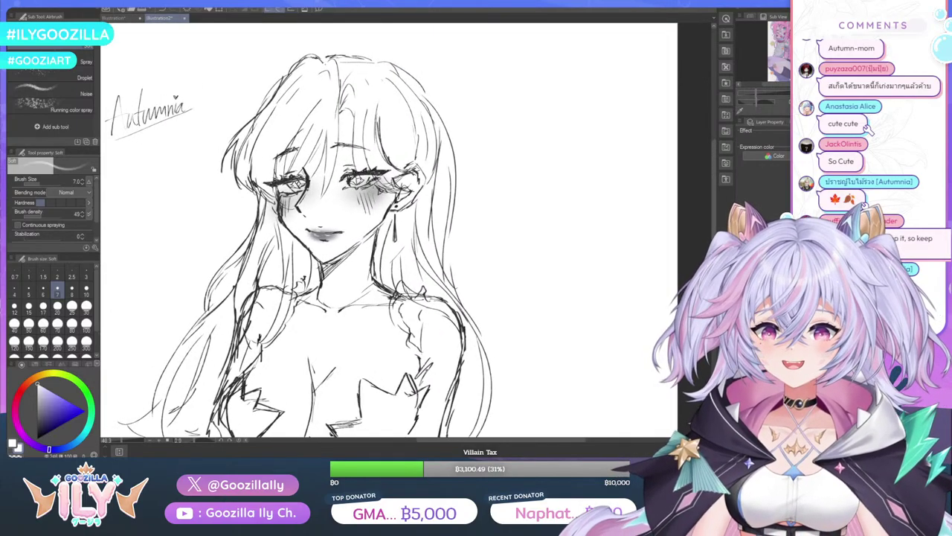
pyautogui.scroll(-5, 329, 195)
pyautogui.scroll(2, 329, 196)
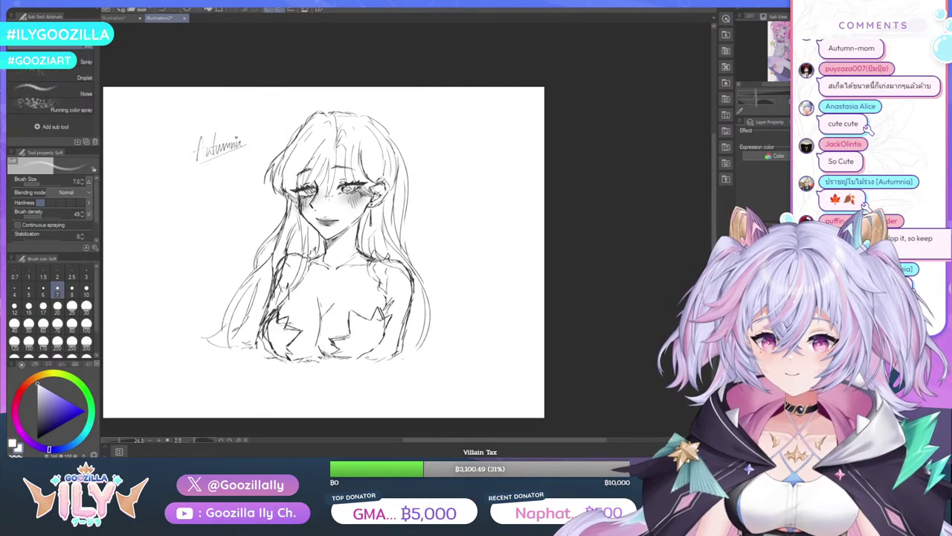
pyautogui.scroll(2, 359, 185)
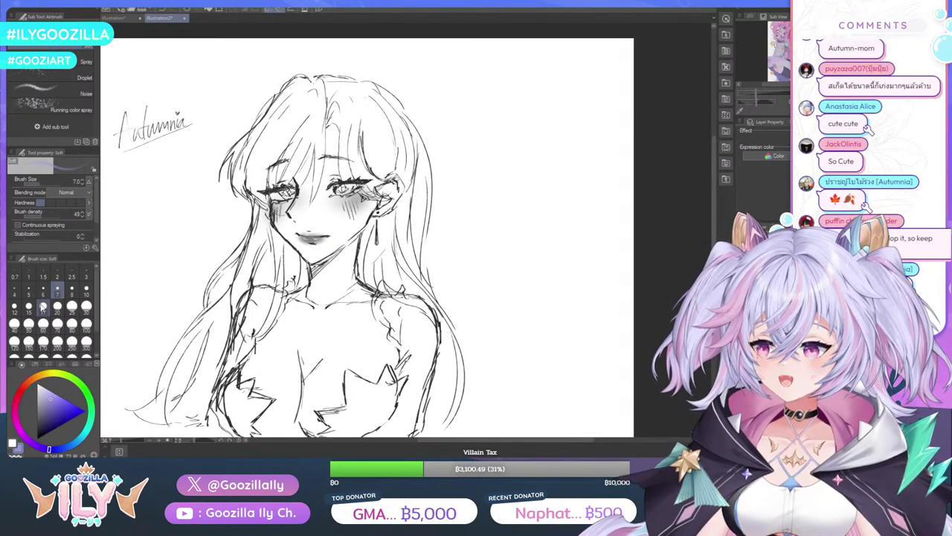
# At brush size 17, pick a darker shade and darken the upper lip
pyautogui.click(42, 306)
pyautogui.scroll(2, 326, 257)
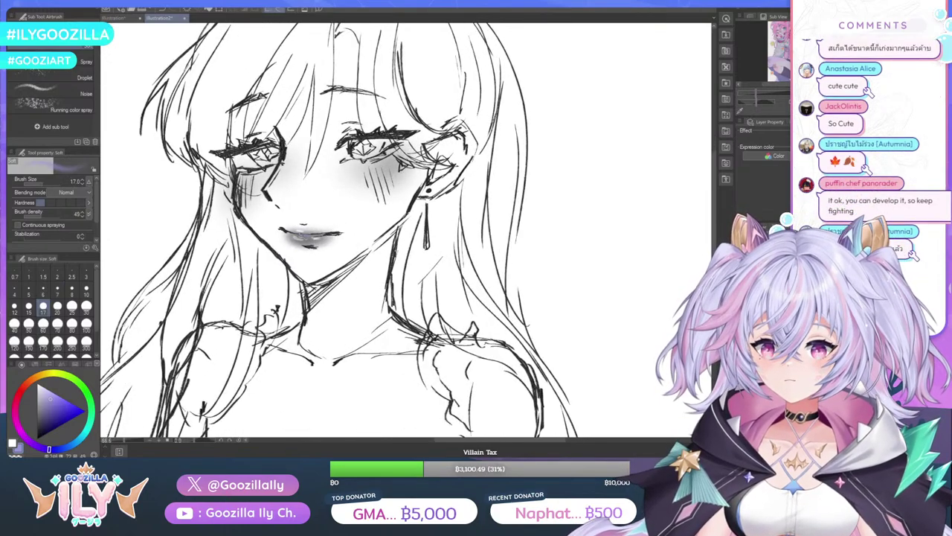
pyautogui.click(46, 416)
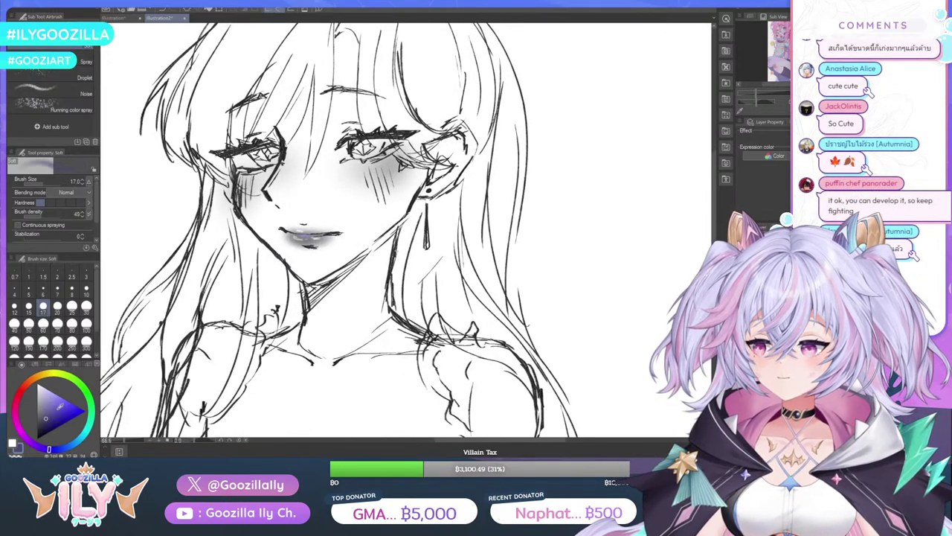
pyautogui.moveTo(301, 237)
pyautogui.mouseDown()
pyautogui.moveTo(293, 235)
pyautogui.moveTo(307, 235)
pyautogui.mouseUp()
pyautogui.scroll(-3, 291, 235)
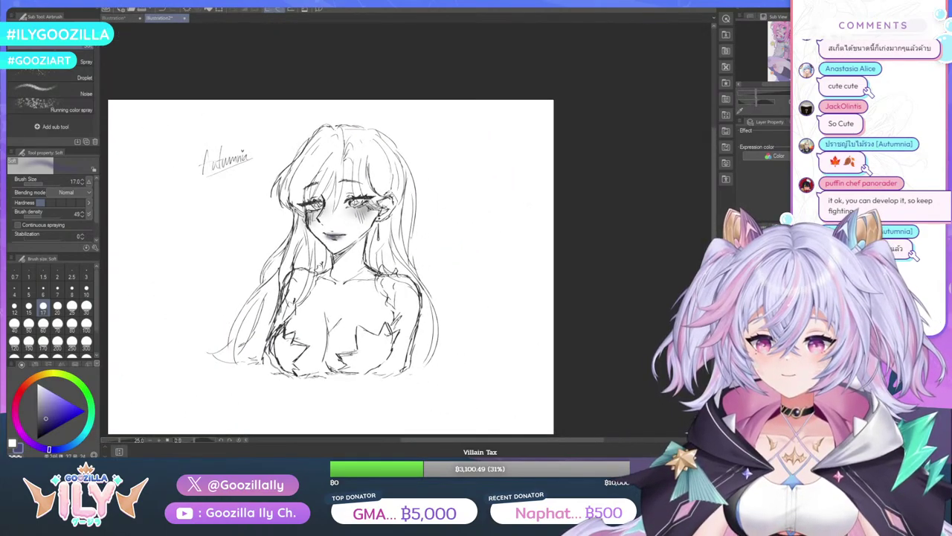
pyautogui.scroll(1, 411, 240)
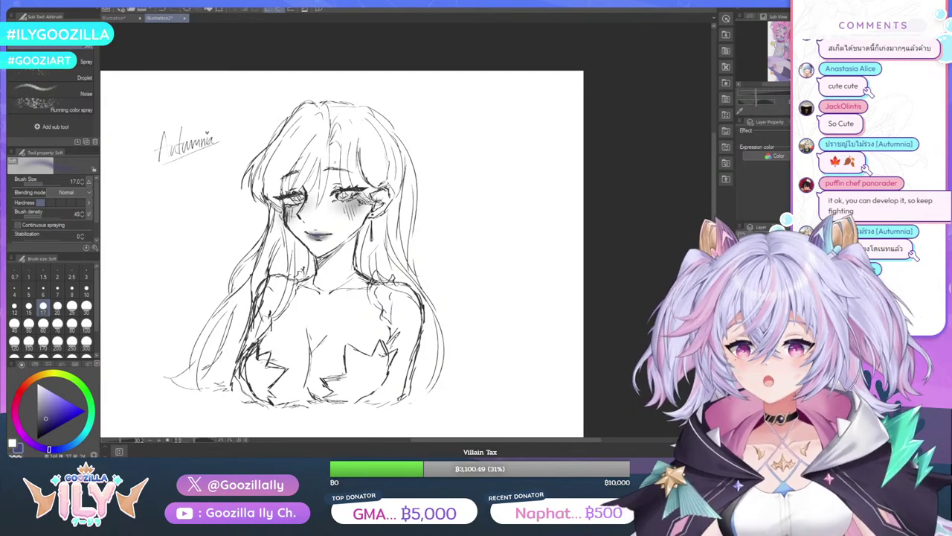
# Toggle to the hard eraser at size 17, then back to the Soft airbrush at size 60
pyautogui.scroll(2, 335, 163)
pyautogui.press('e')
pyautogui.scroll(1, 335, 223)
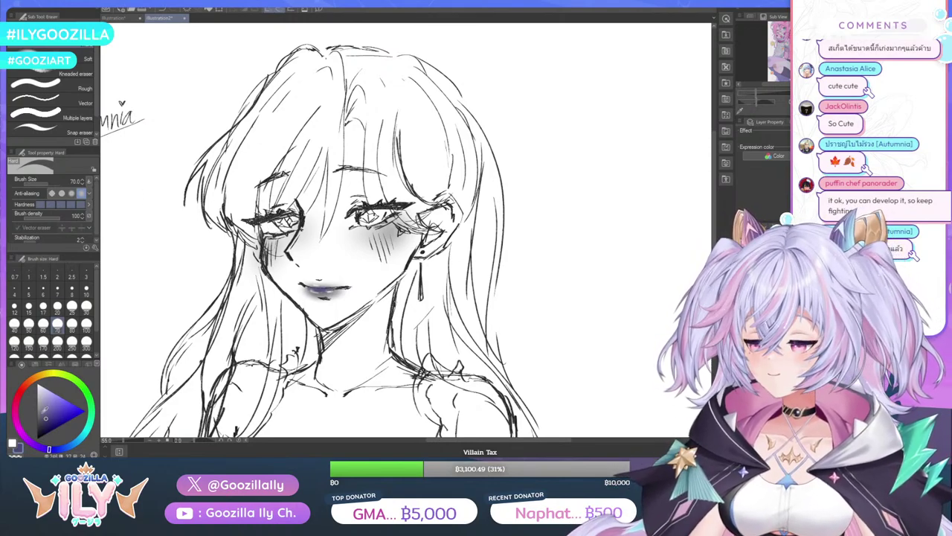
pyautogui.click(42, 305)
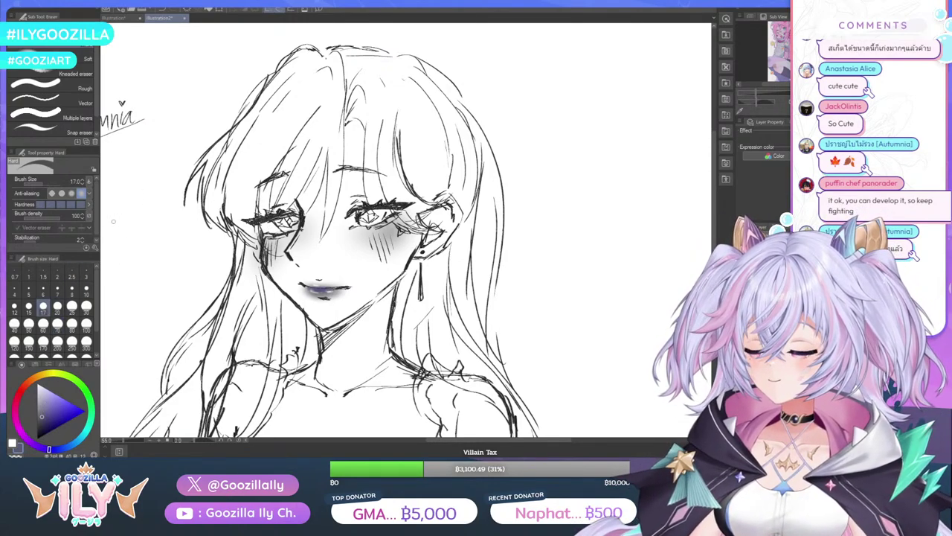
pyautogui.press('b')
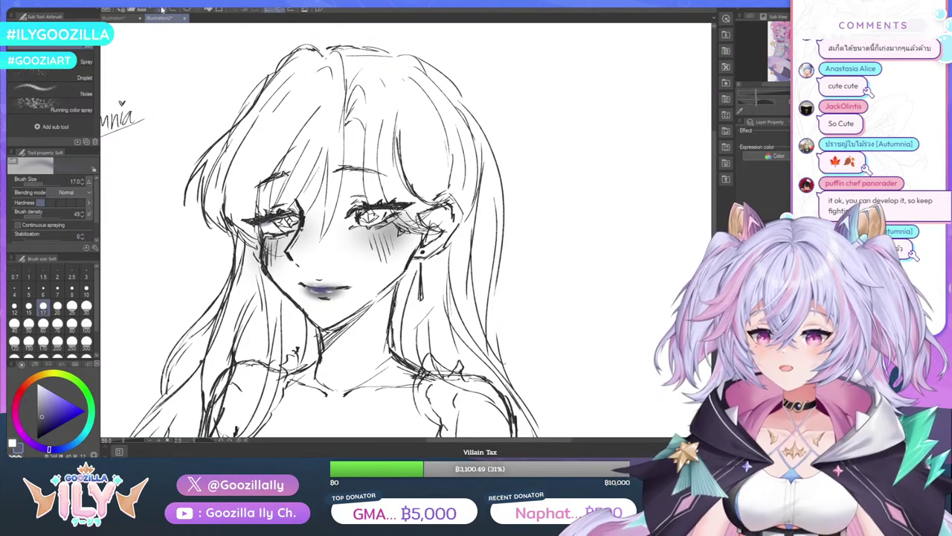
pyautogui.click(43, 325)
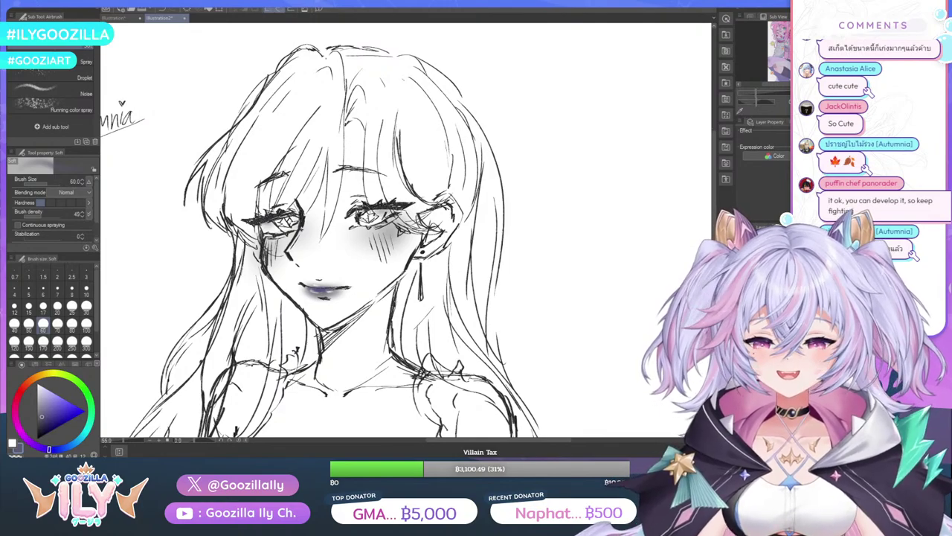
pyautogui.scroll(-5, 342, 212)
pyautogui.scroll(1, 342, 214)
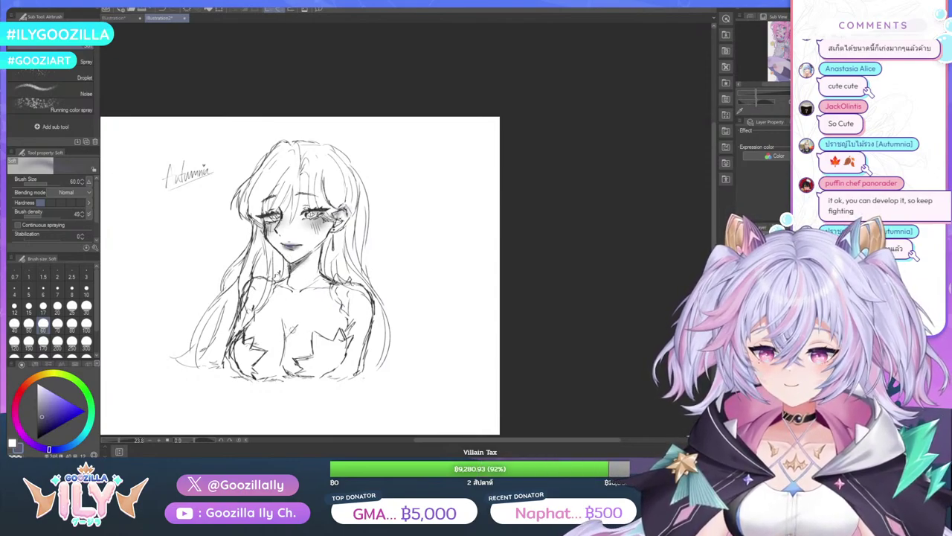
# Airbrush soft grey shading along the cleavage line at size 60 and review the result
pyautogui.moveTo(289, 336); pyautogui.dragTo(276, 376)
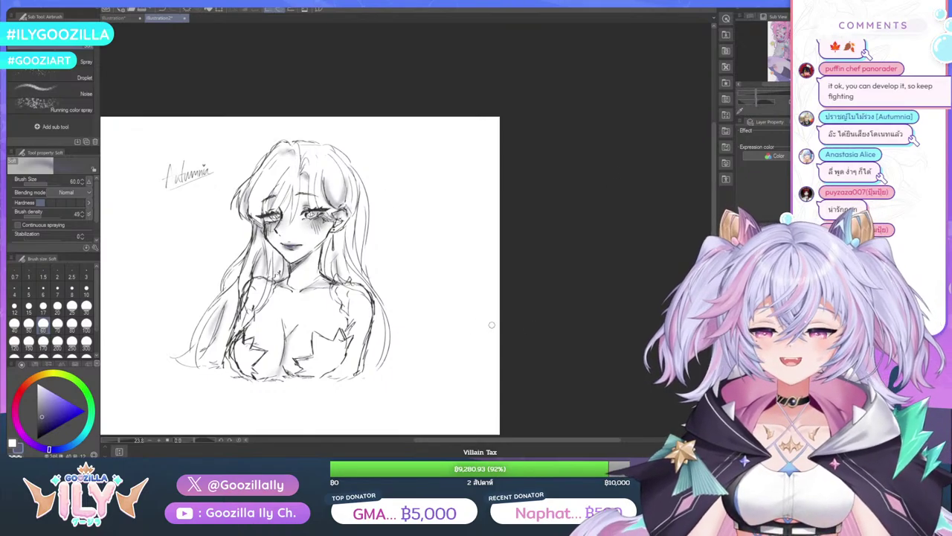
pyautogui.scroll(2, 148, 277)
pyautogui.scroll(2, 148, 278)
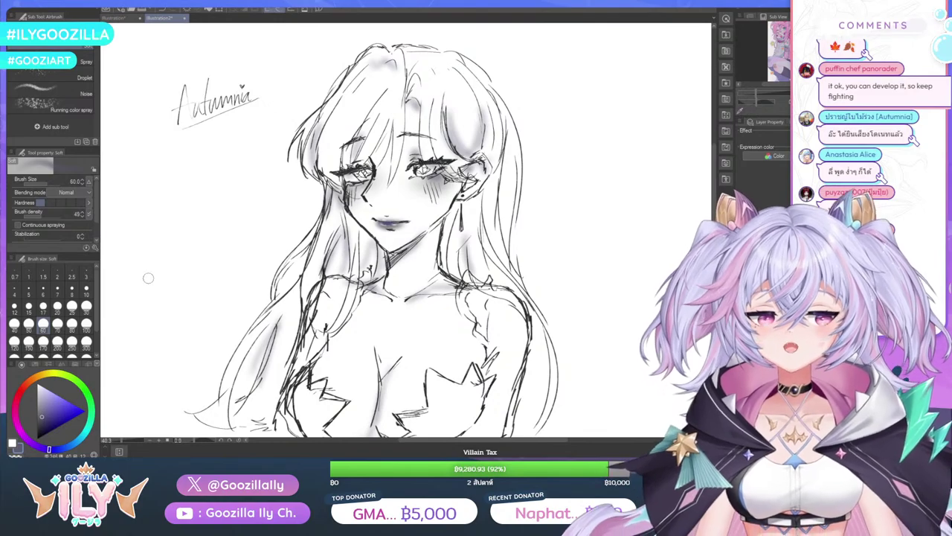
pyautogui.scroll(-1, 253, 113)
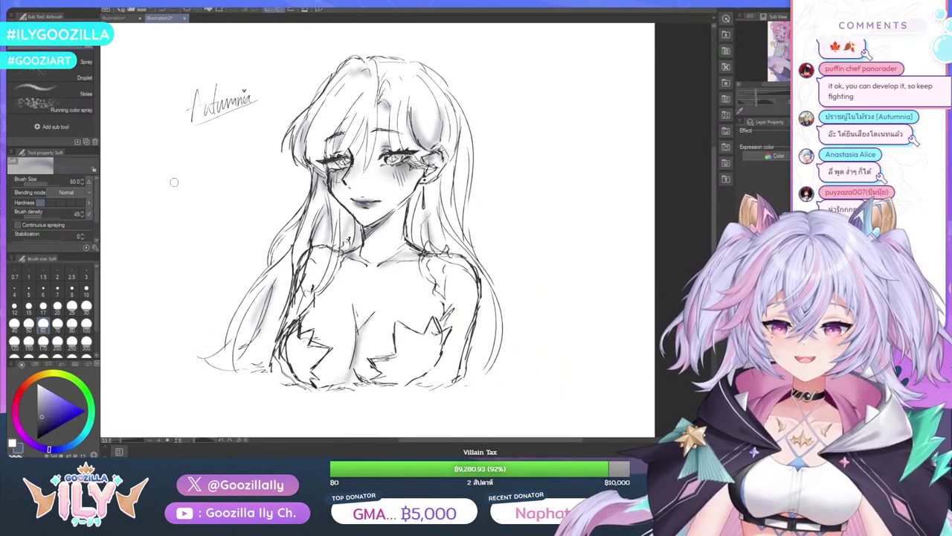
pyautogui.scroll(1, 174, 180)
pyautogui.scroll(-3, 232, 55)
pyautogui.scroll(2, 232, 55)
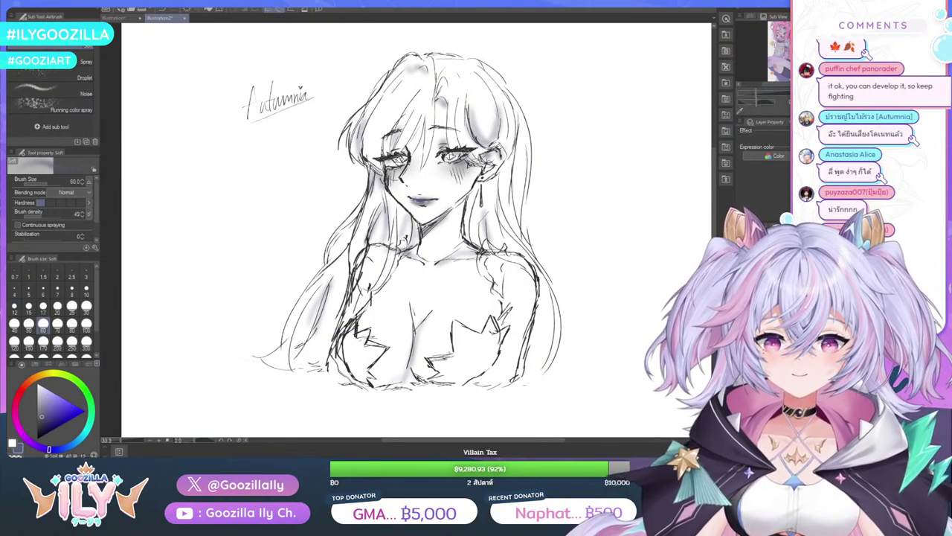
# Switch to the chibi character sheet and pan to bring the top row of sketches into view
pyautogui.click(120, 19)
pyautogui.scroll(-2, 383, 256)
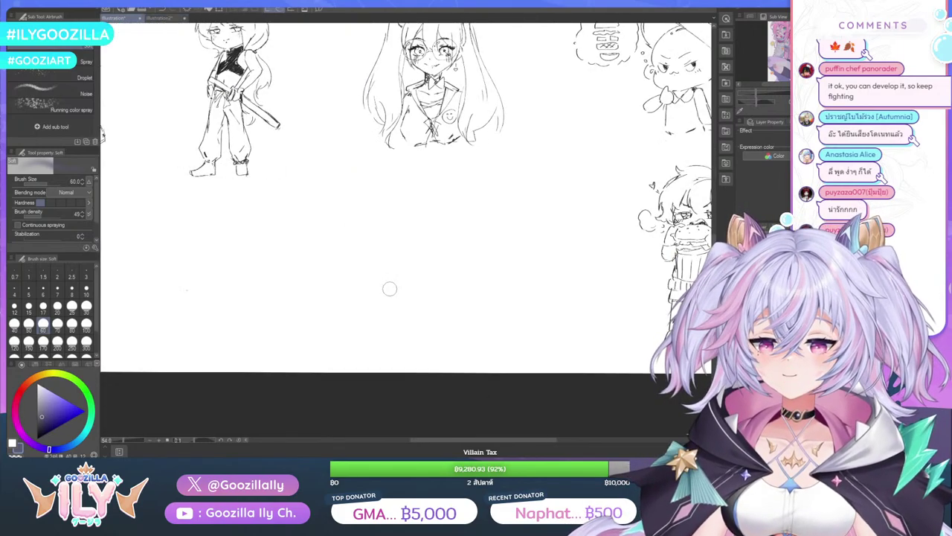
pyautogui.scroll(-3, 395, 288)
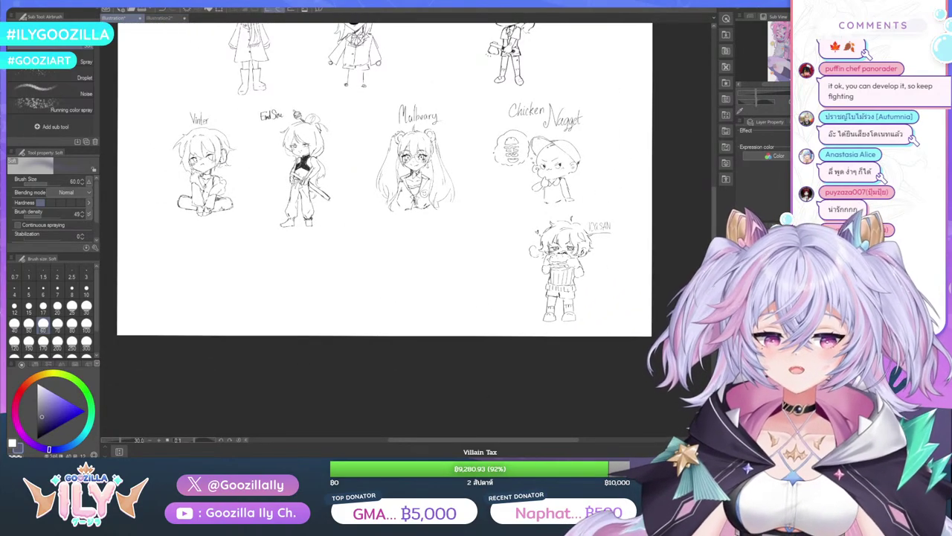
pyautogui.moveTo(713, 266); pyautogui.dragTo(713, 189)
pyautogui.scroll(5, 534, 232)
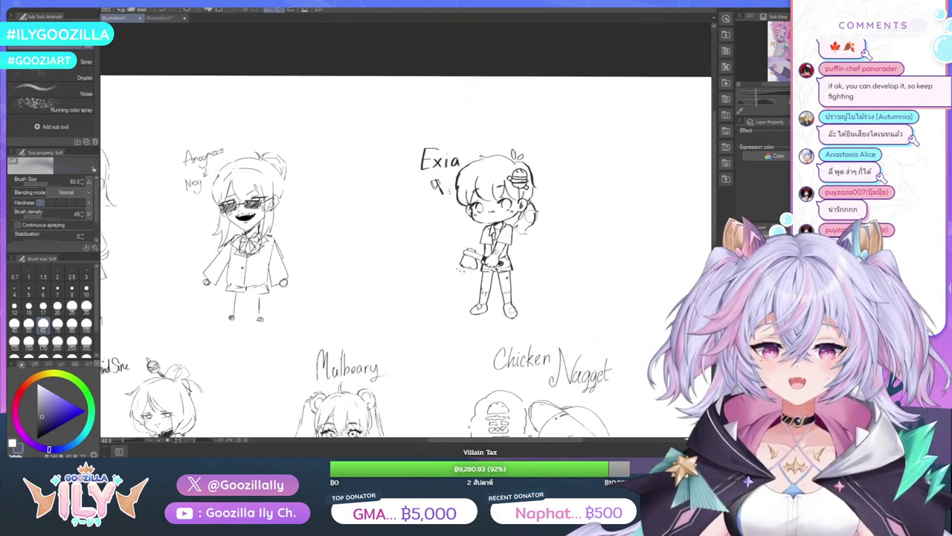
pyautogui.scroll(2, 531, 213)
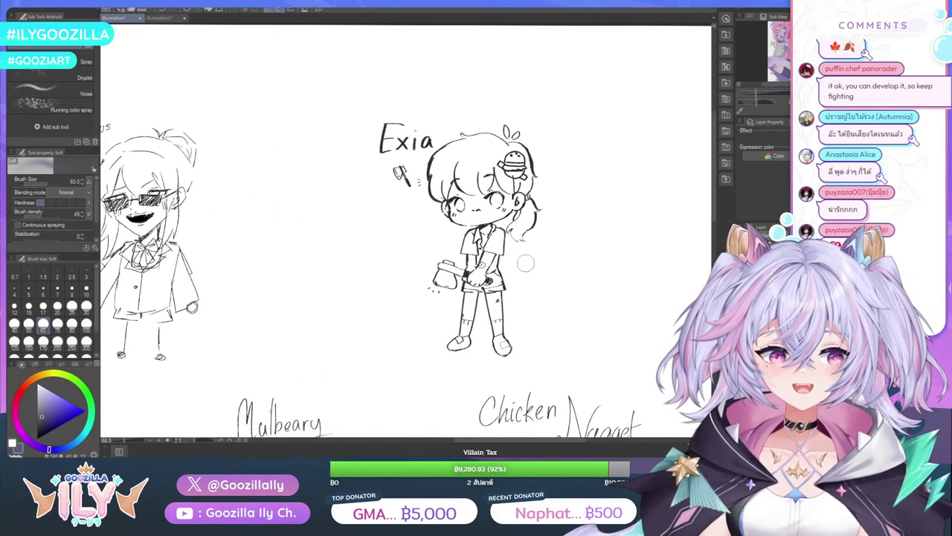
pyautogui.moveTo(467, 444); pyautogui.dragTo(348, 445)
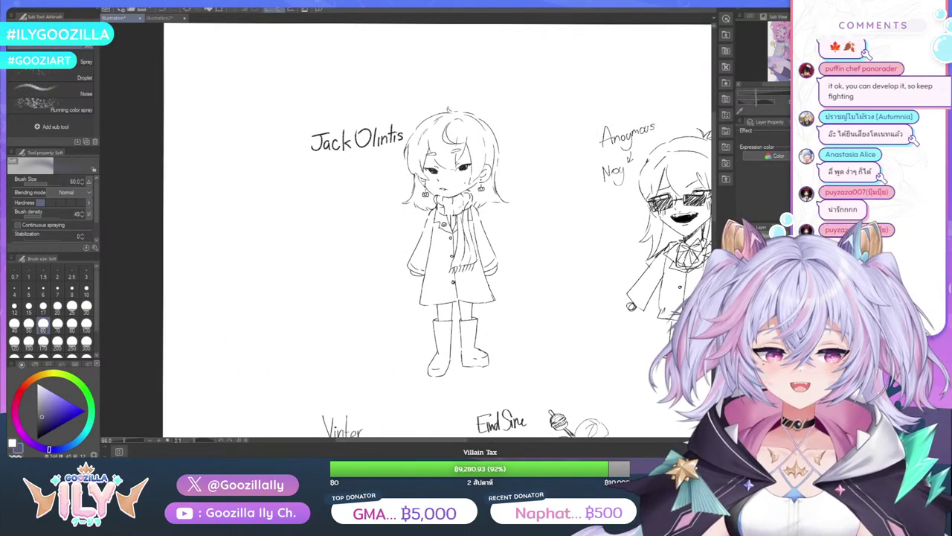
# Pan across the sheet and zoom out until all eight labelled chibi sketches are visible
pyautogui.scroll(-3, 439, 230)
pyautogui.scroll(-4, 439, 231)
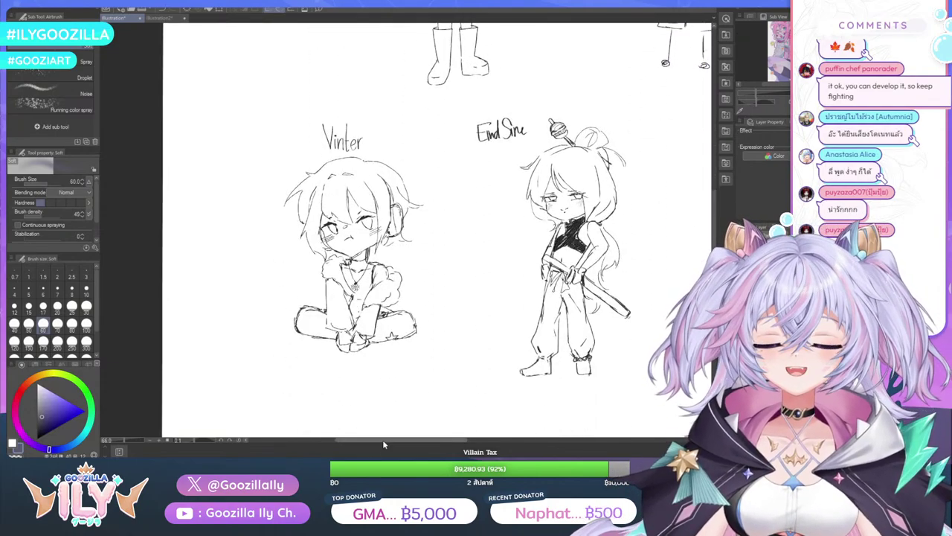
pyautogui.moveTo(382, 442)
pyautogui.mouseDown()
pyautogui.moveTo(498, 442)
pyautogui.moveTo(561, 424)
pyautogui.moveTo(550, 435)
pyautogui.mouseUp()
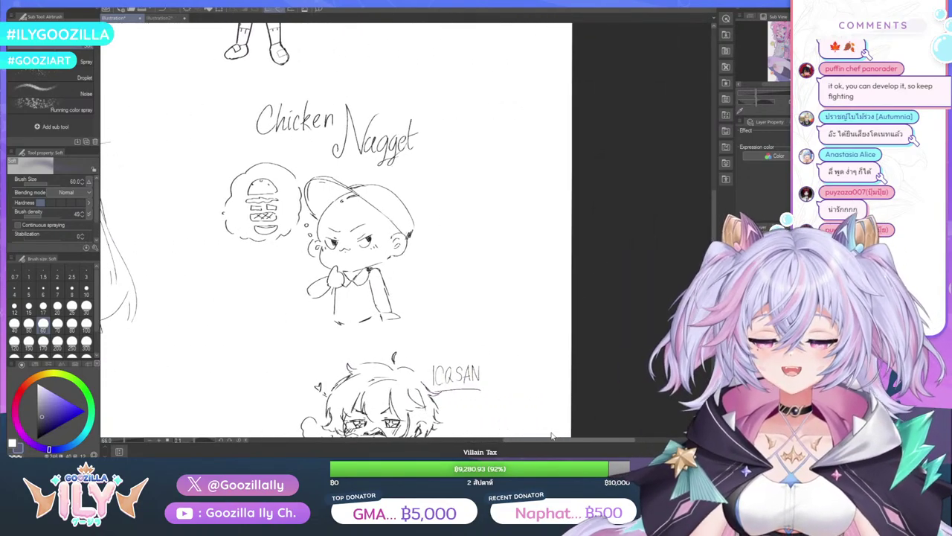
pyautogui.scroll(-3, 335, 230)
pyautogui.scroll(-1, 607, 482)
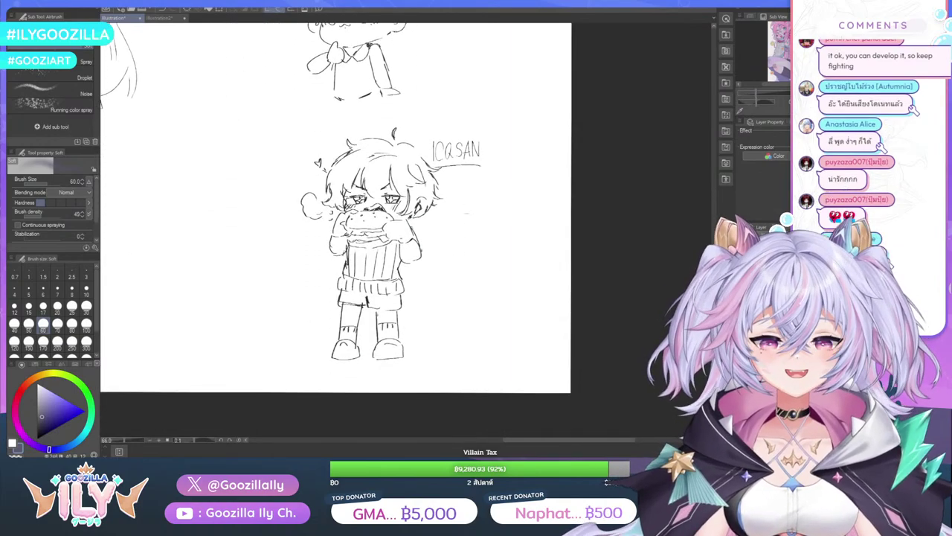
pyautogui.scroll(-3, 593, 351)
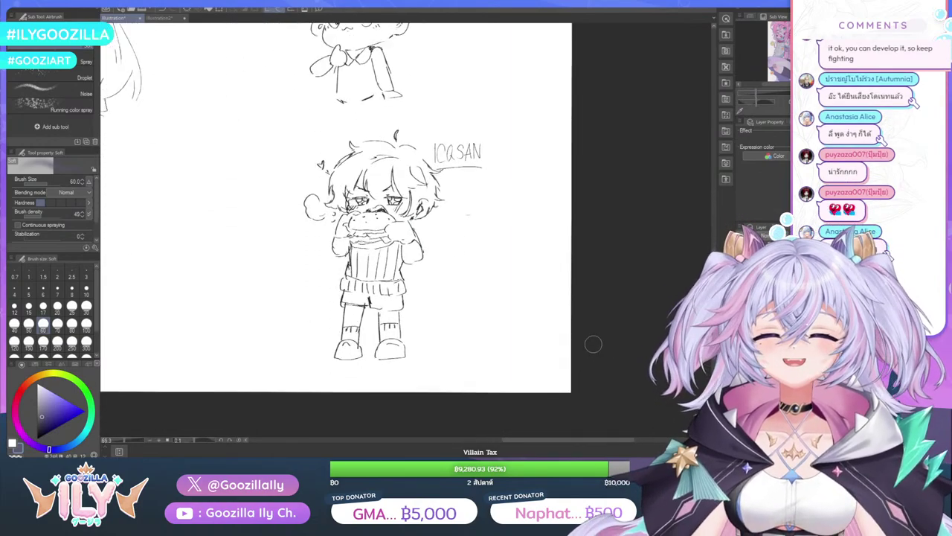
pyautogui.scroll(-2, 593, 351)
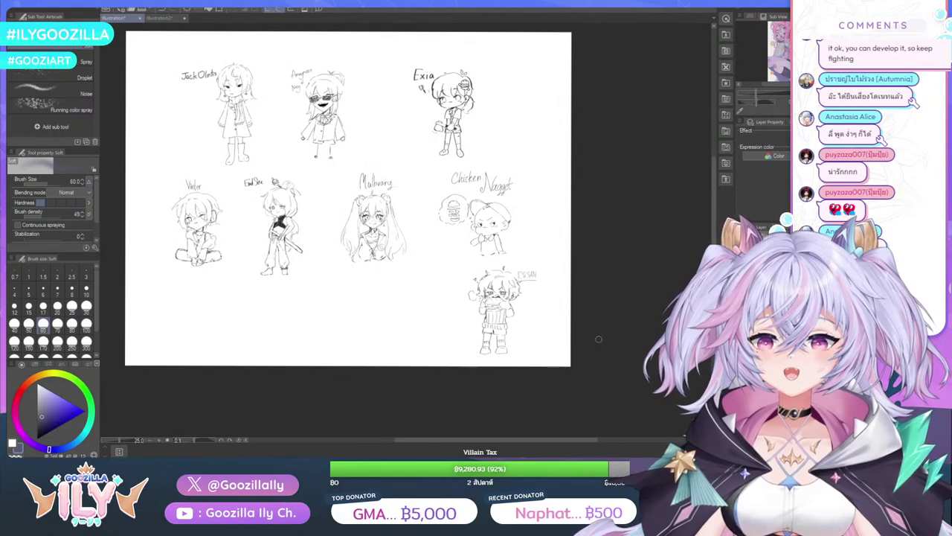